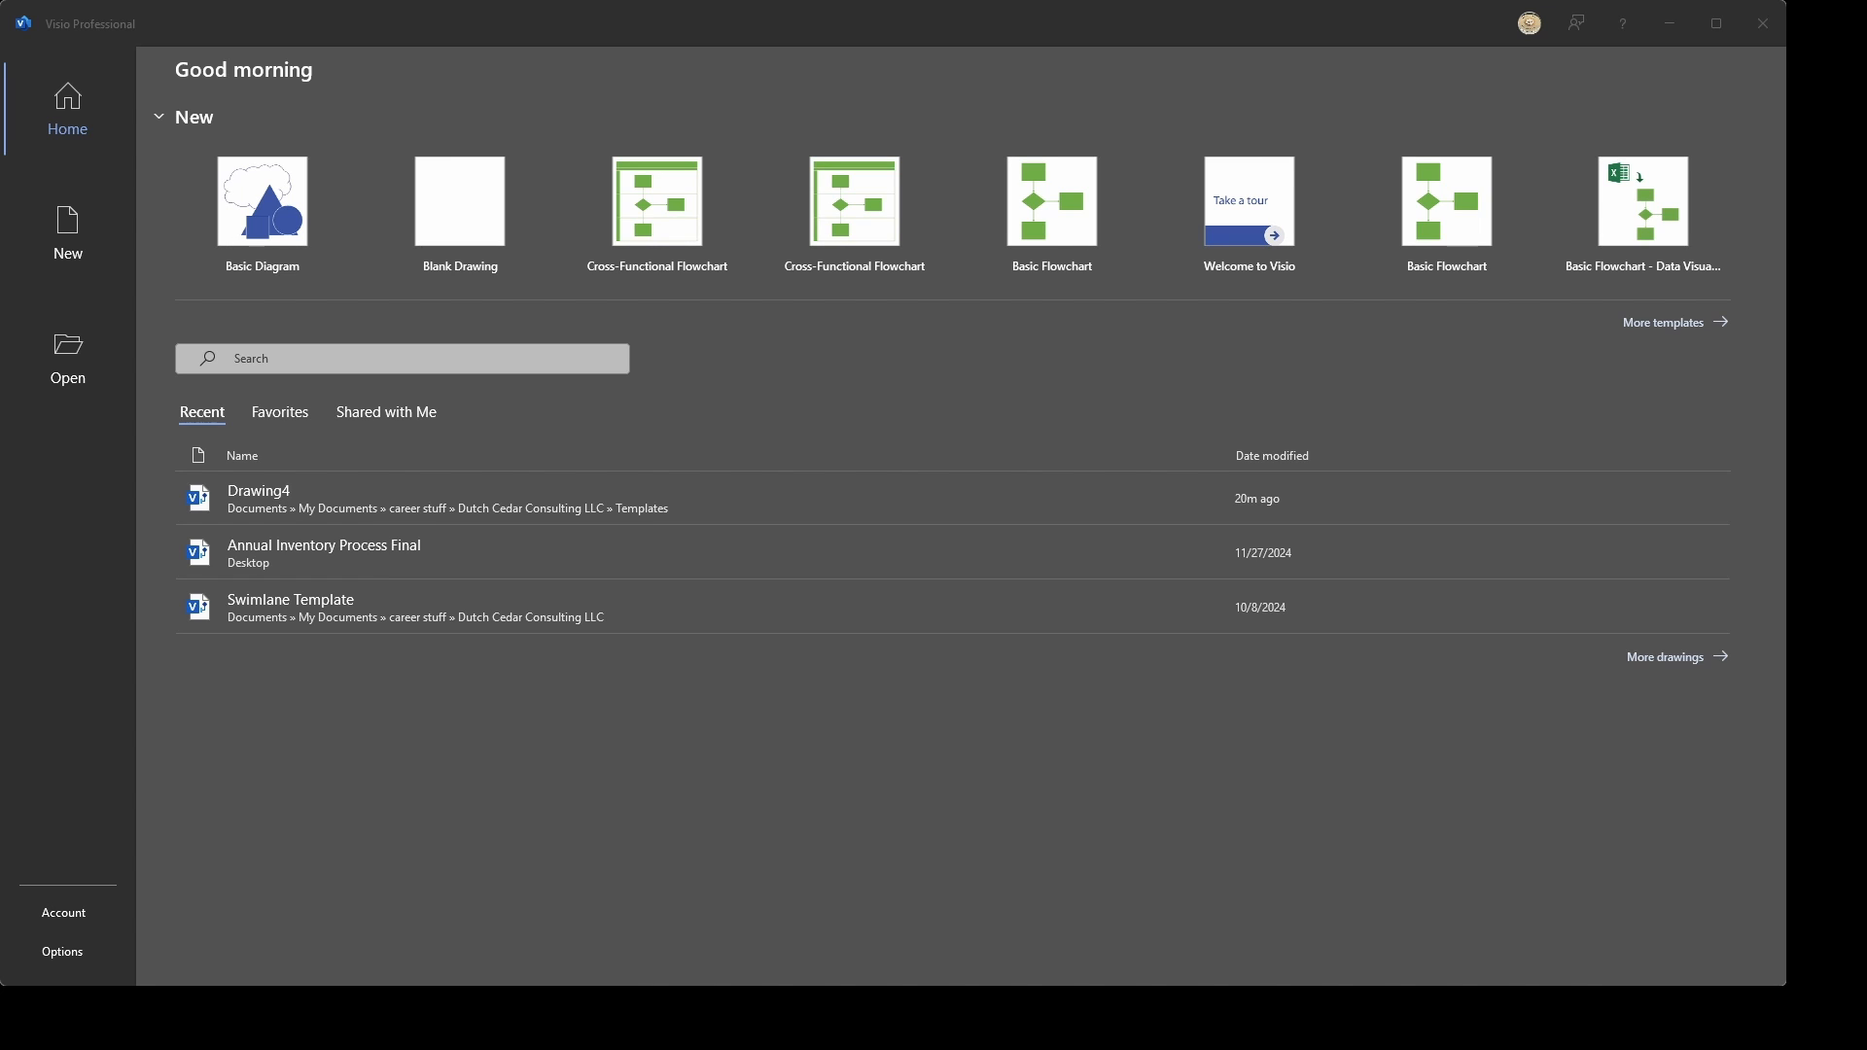
Step: Create a new drawing from the Cross-Functional Flowchart template
click(1029, 17)
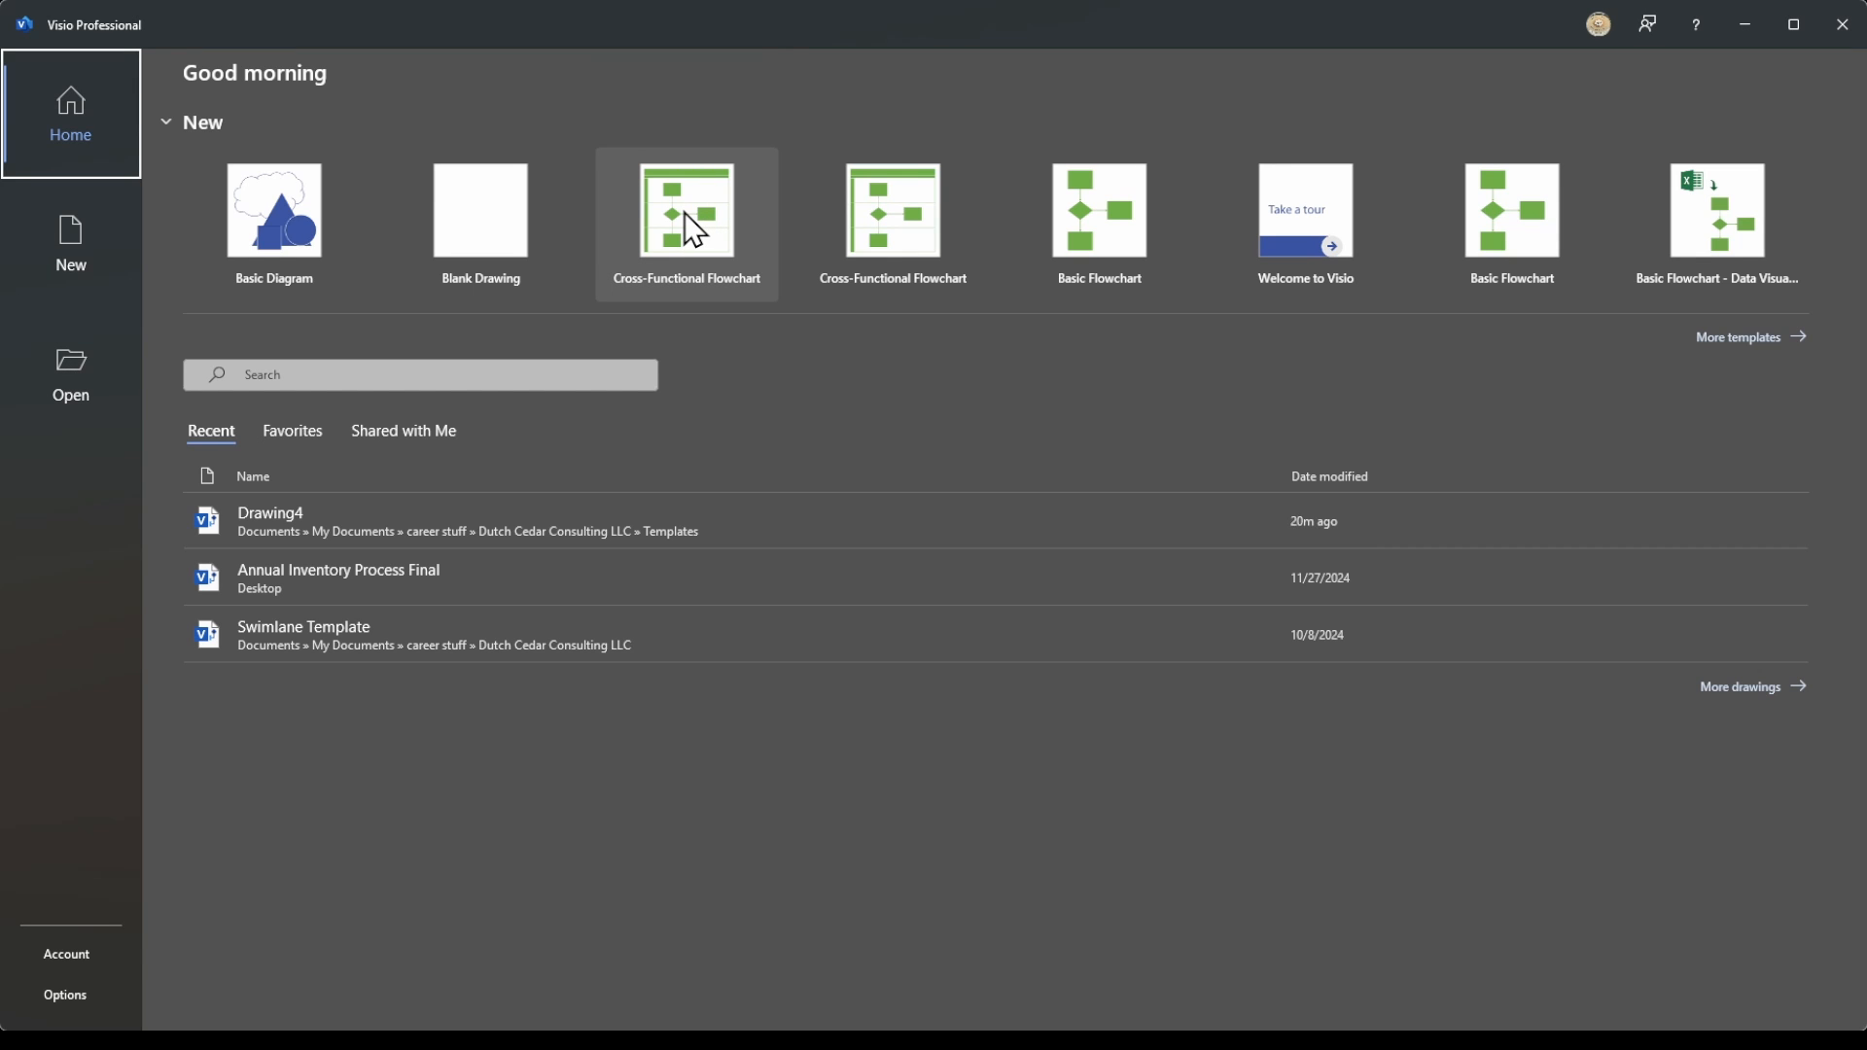
click(685, 216)
click(684, 213)
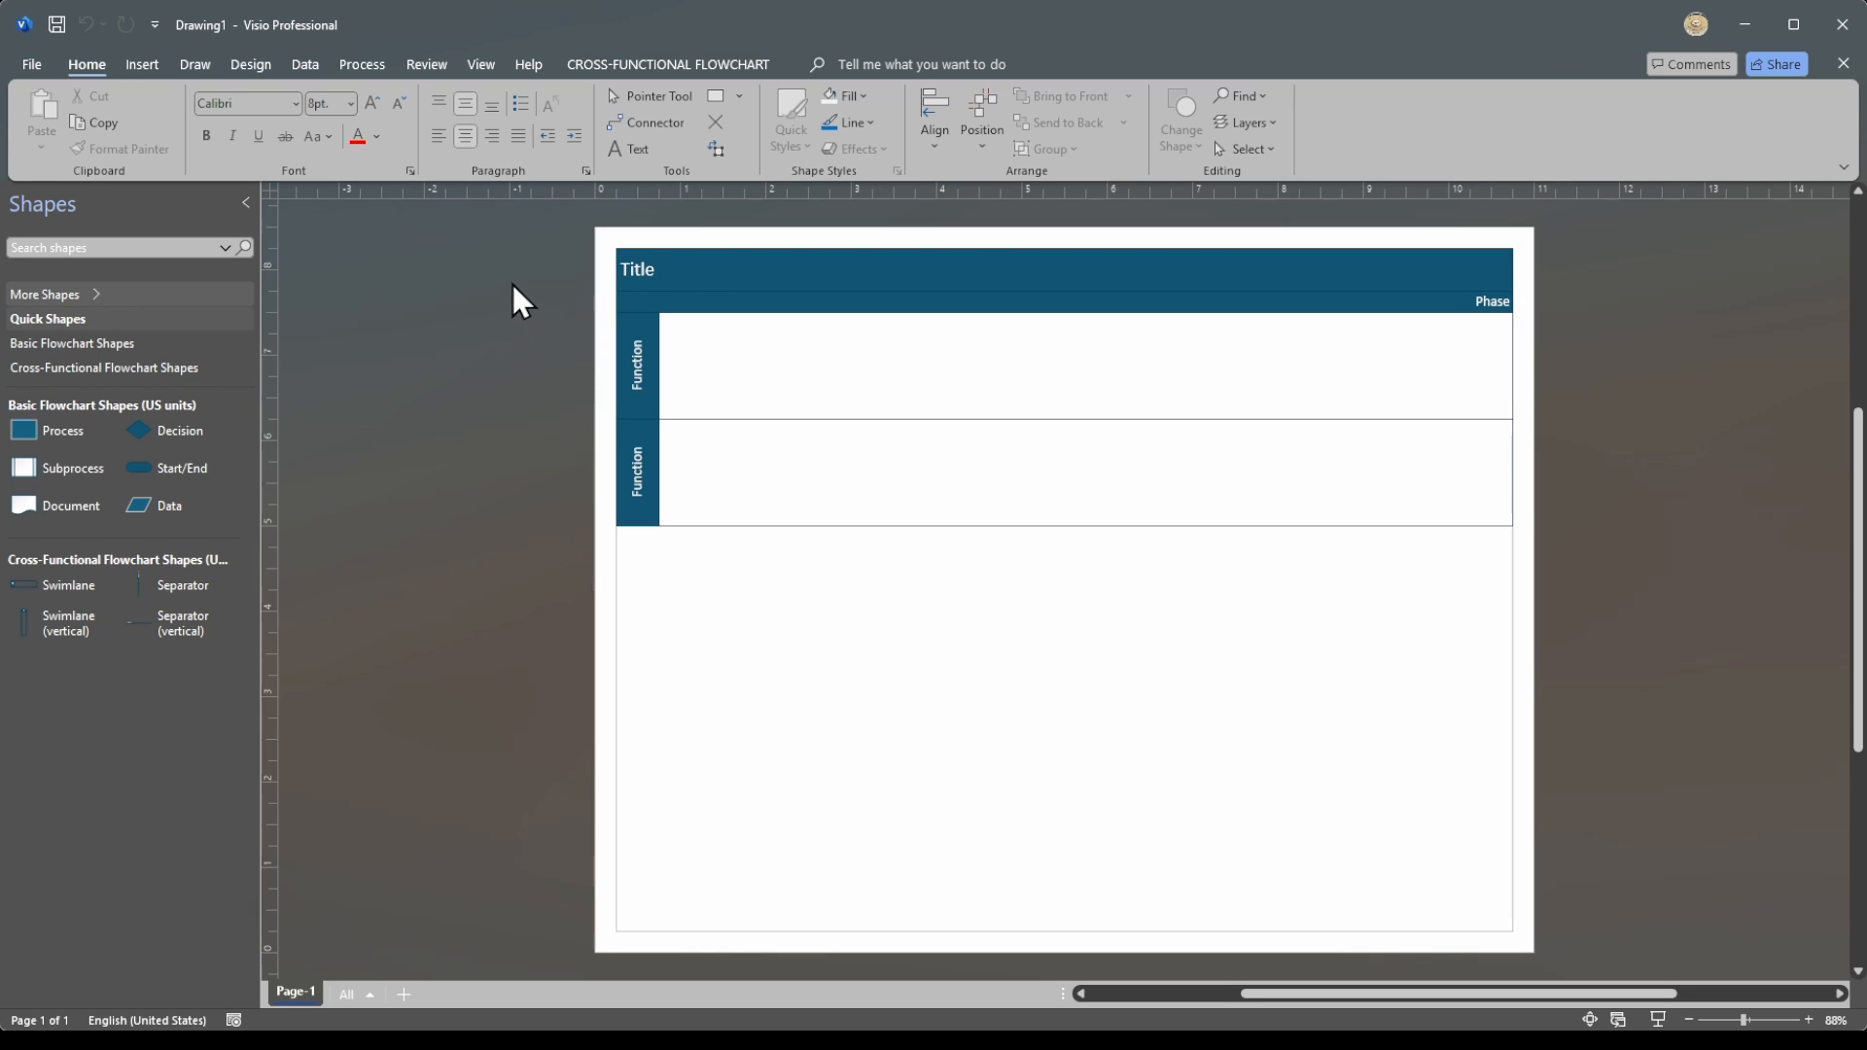
Step: Examine the Cross-Functional Flowchart Shapes and Basic Flowchart Shapes stencils, and return to the Quick Shapes set
click(98, 372)
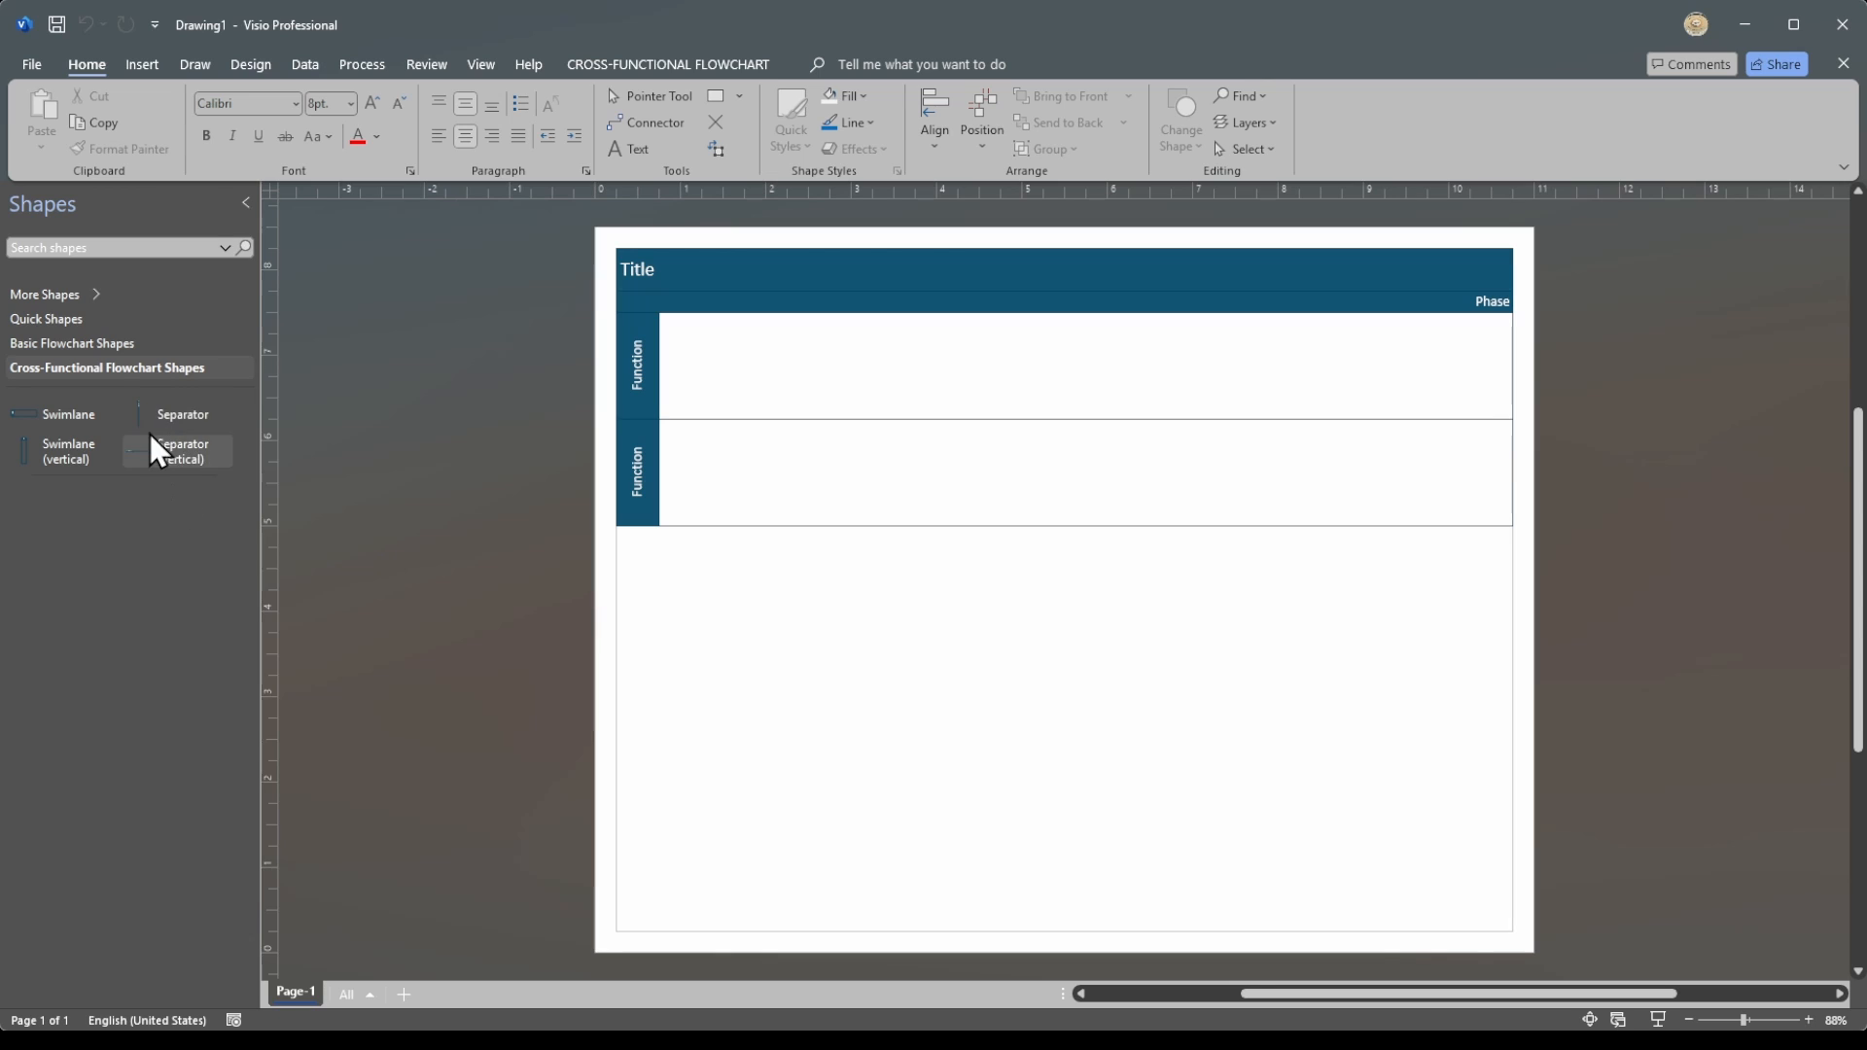
click(87, 344)
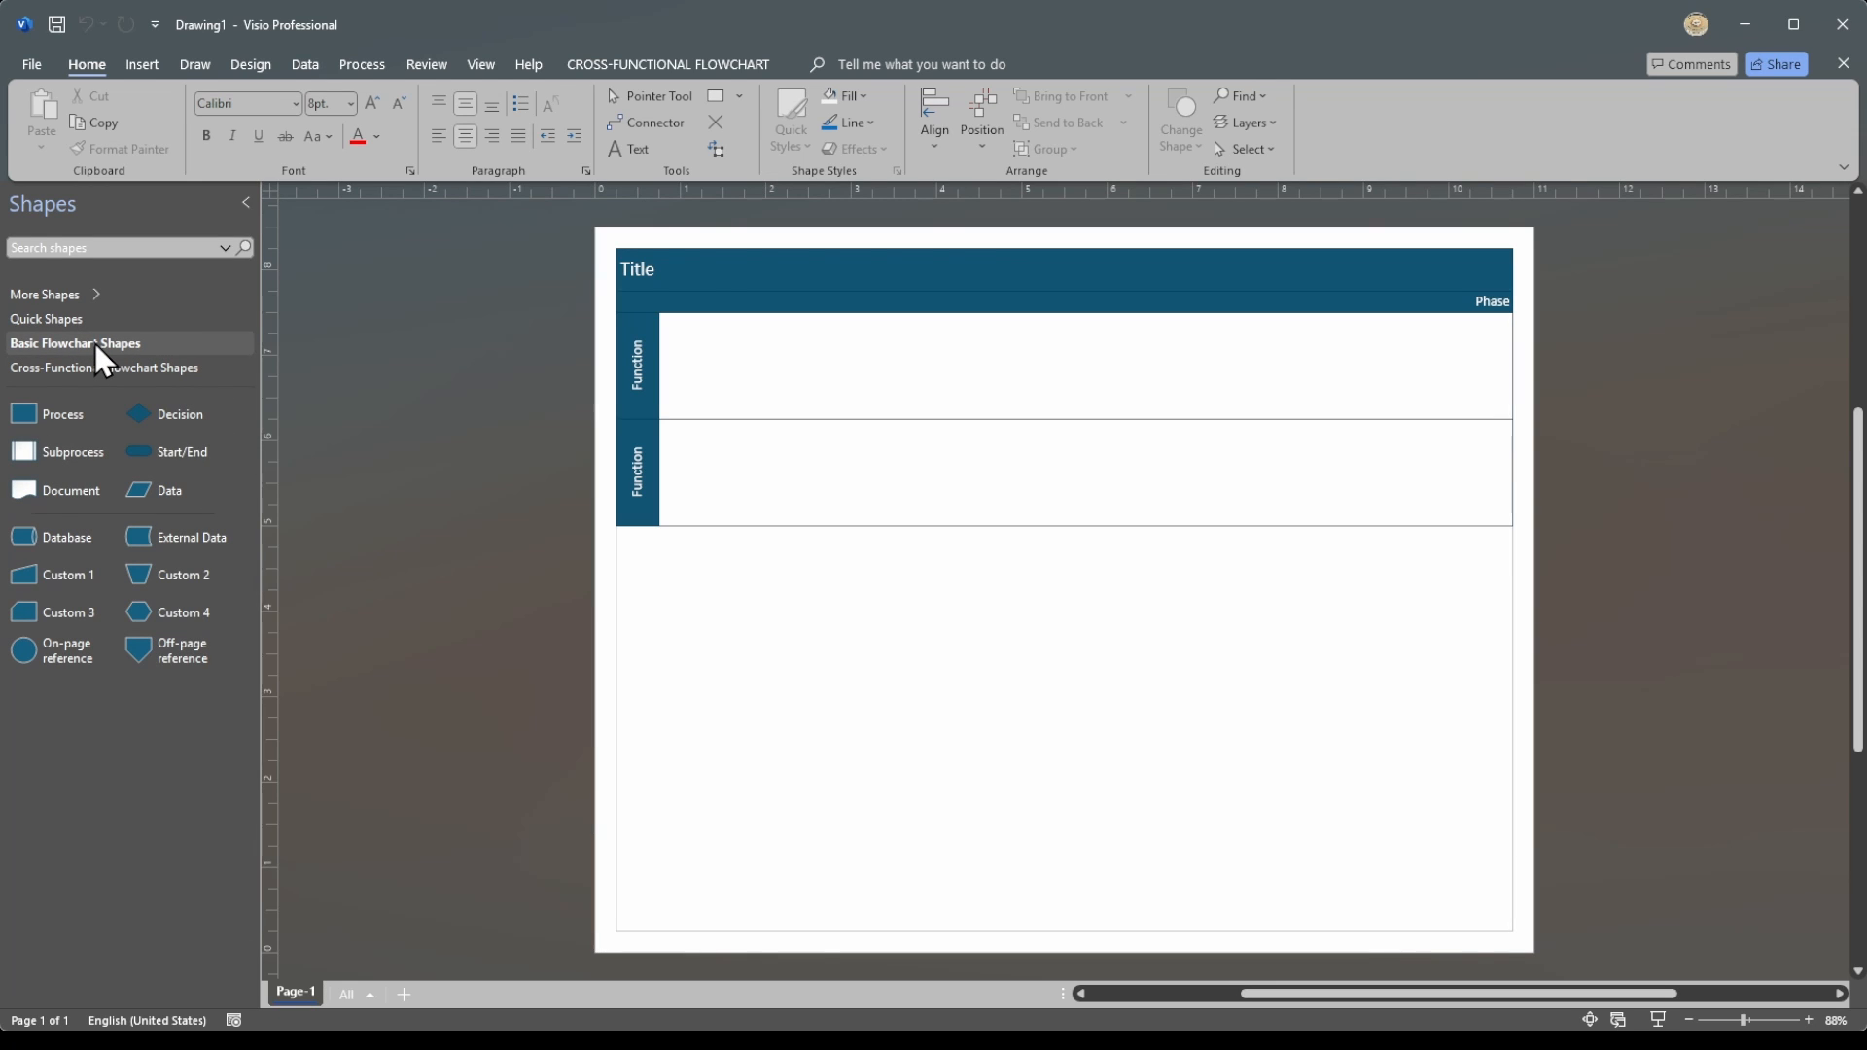
click(77, 322)
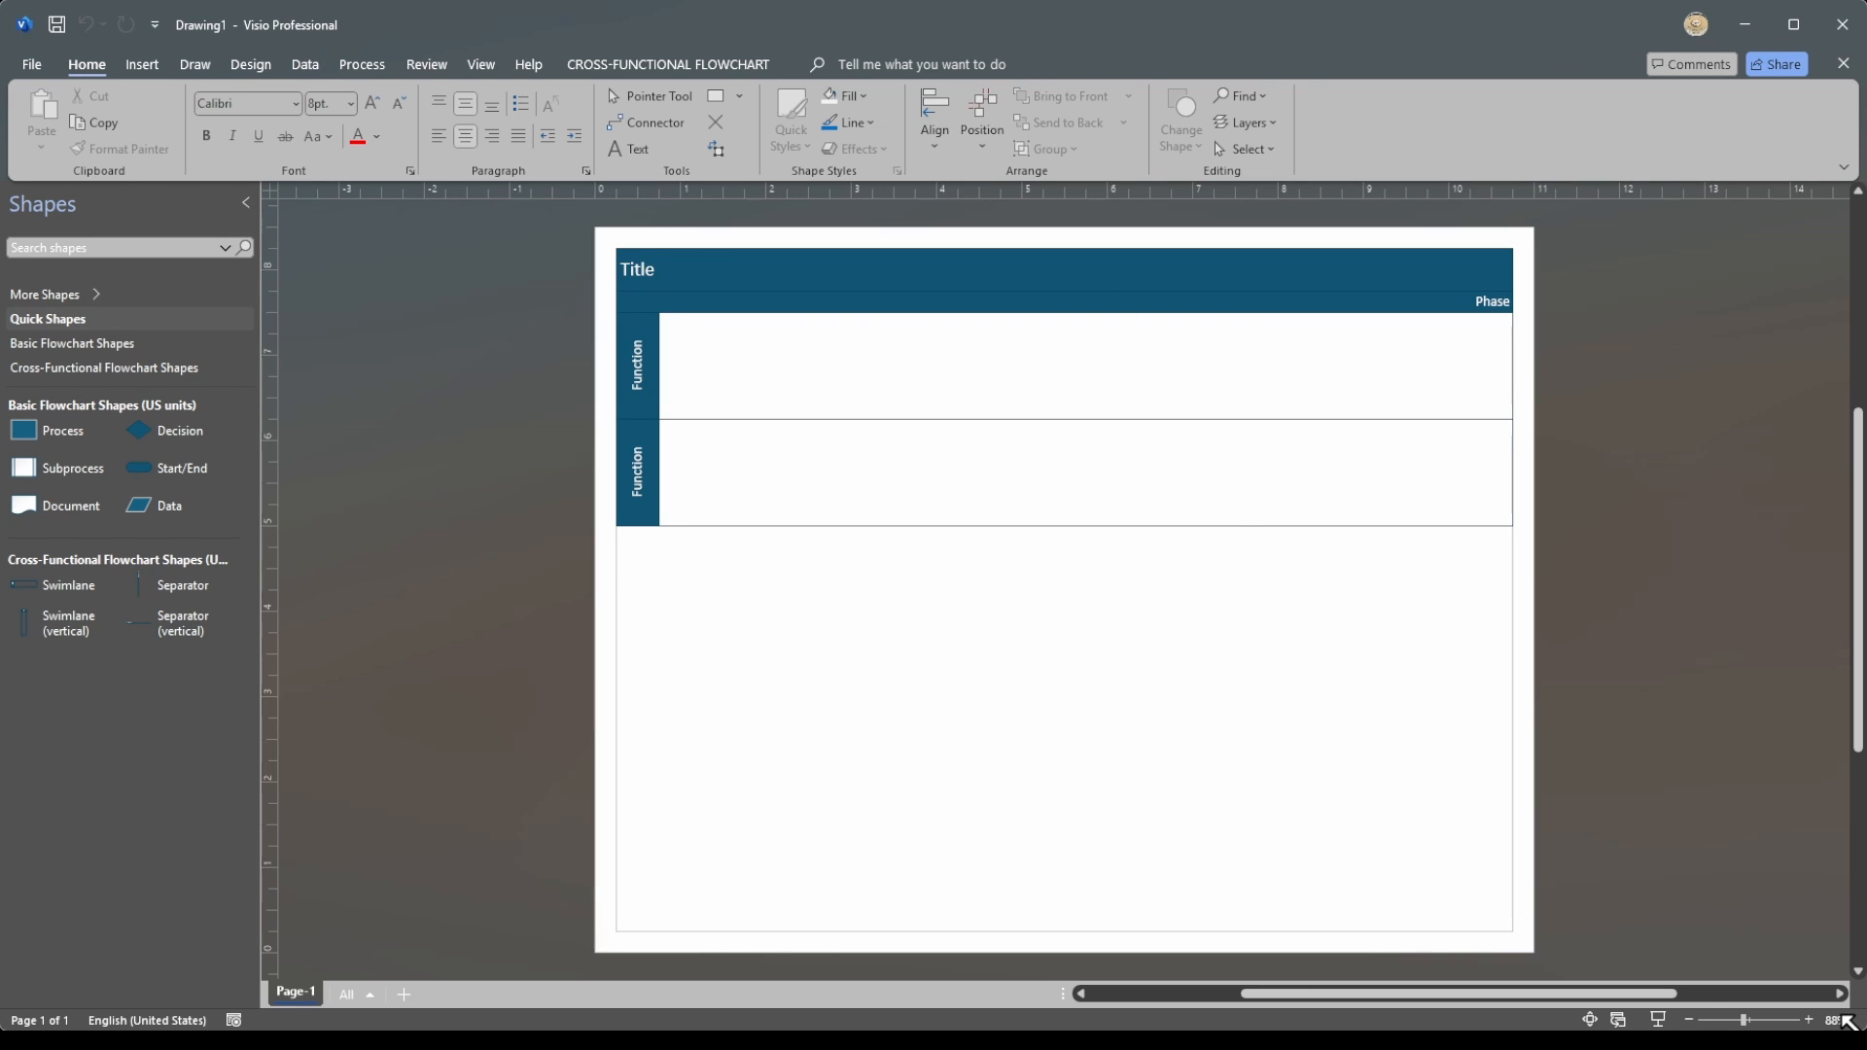
drag(1864, 1029, 1866, 1049)
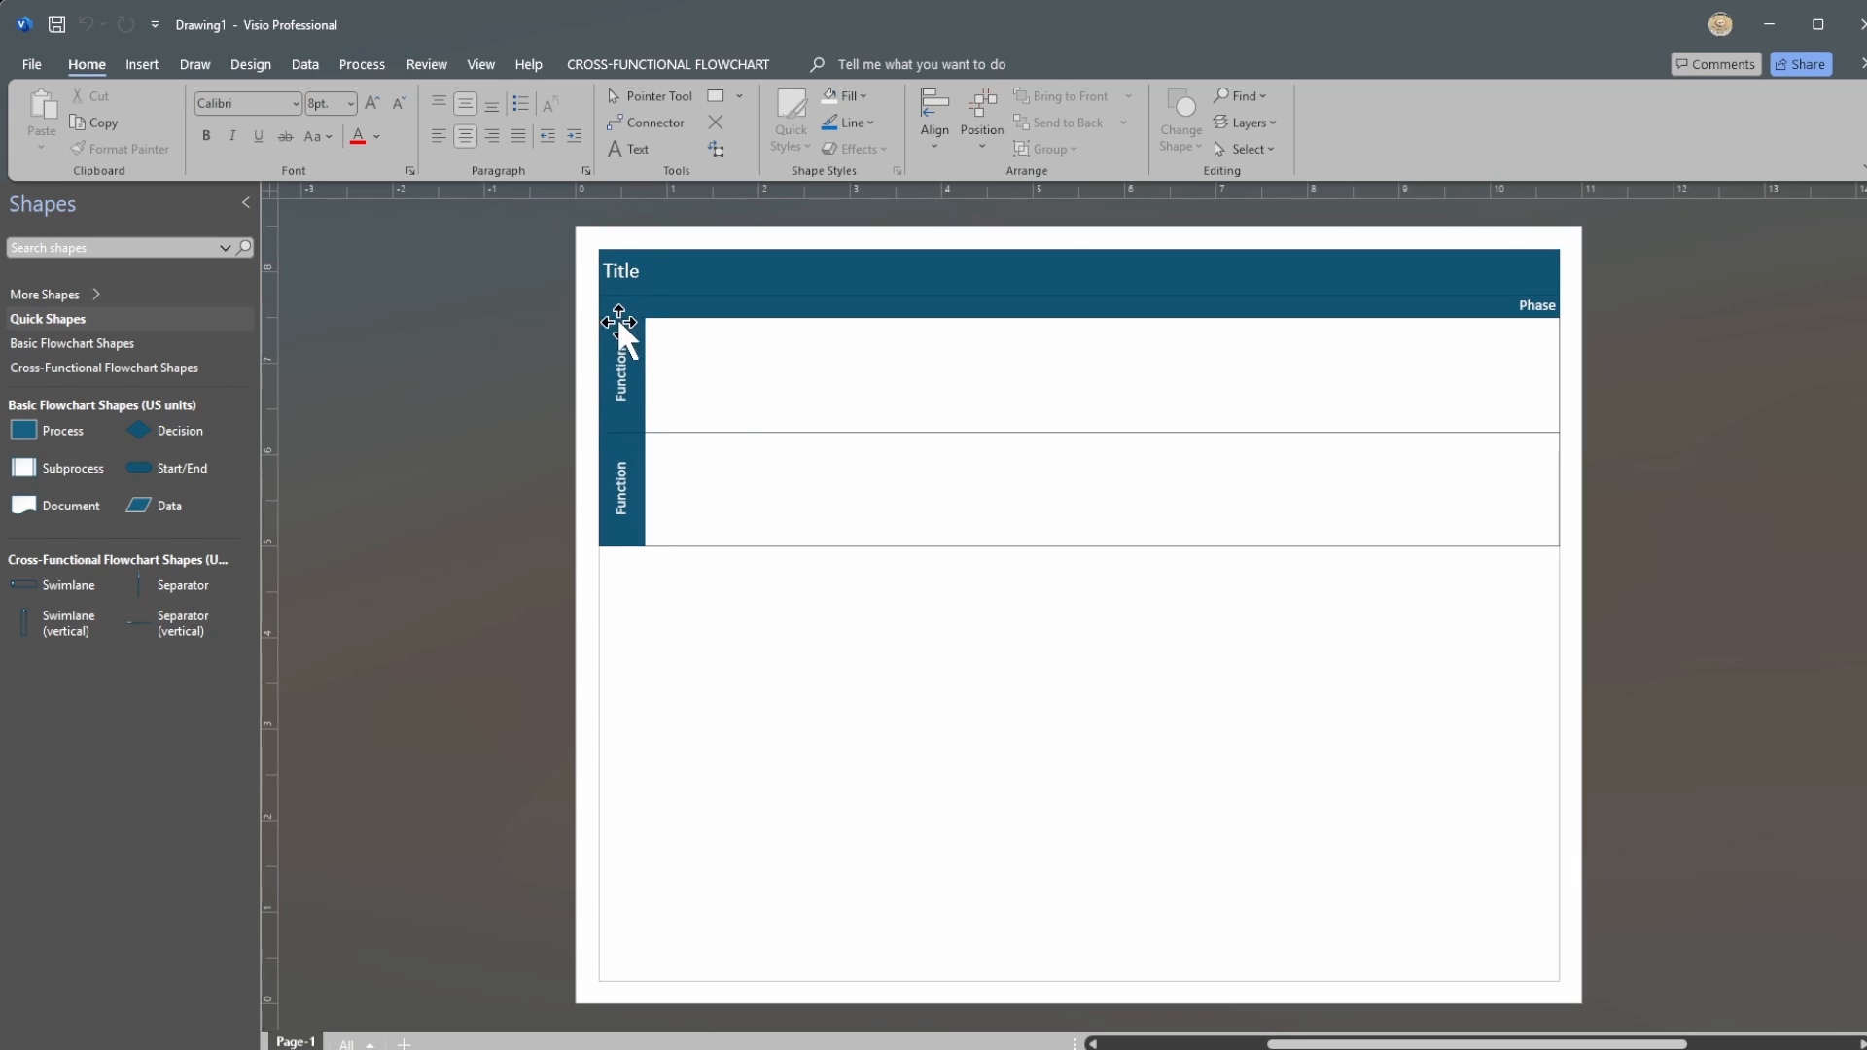
click(682, 283)
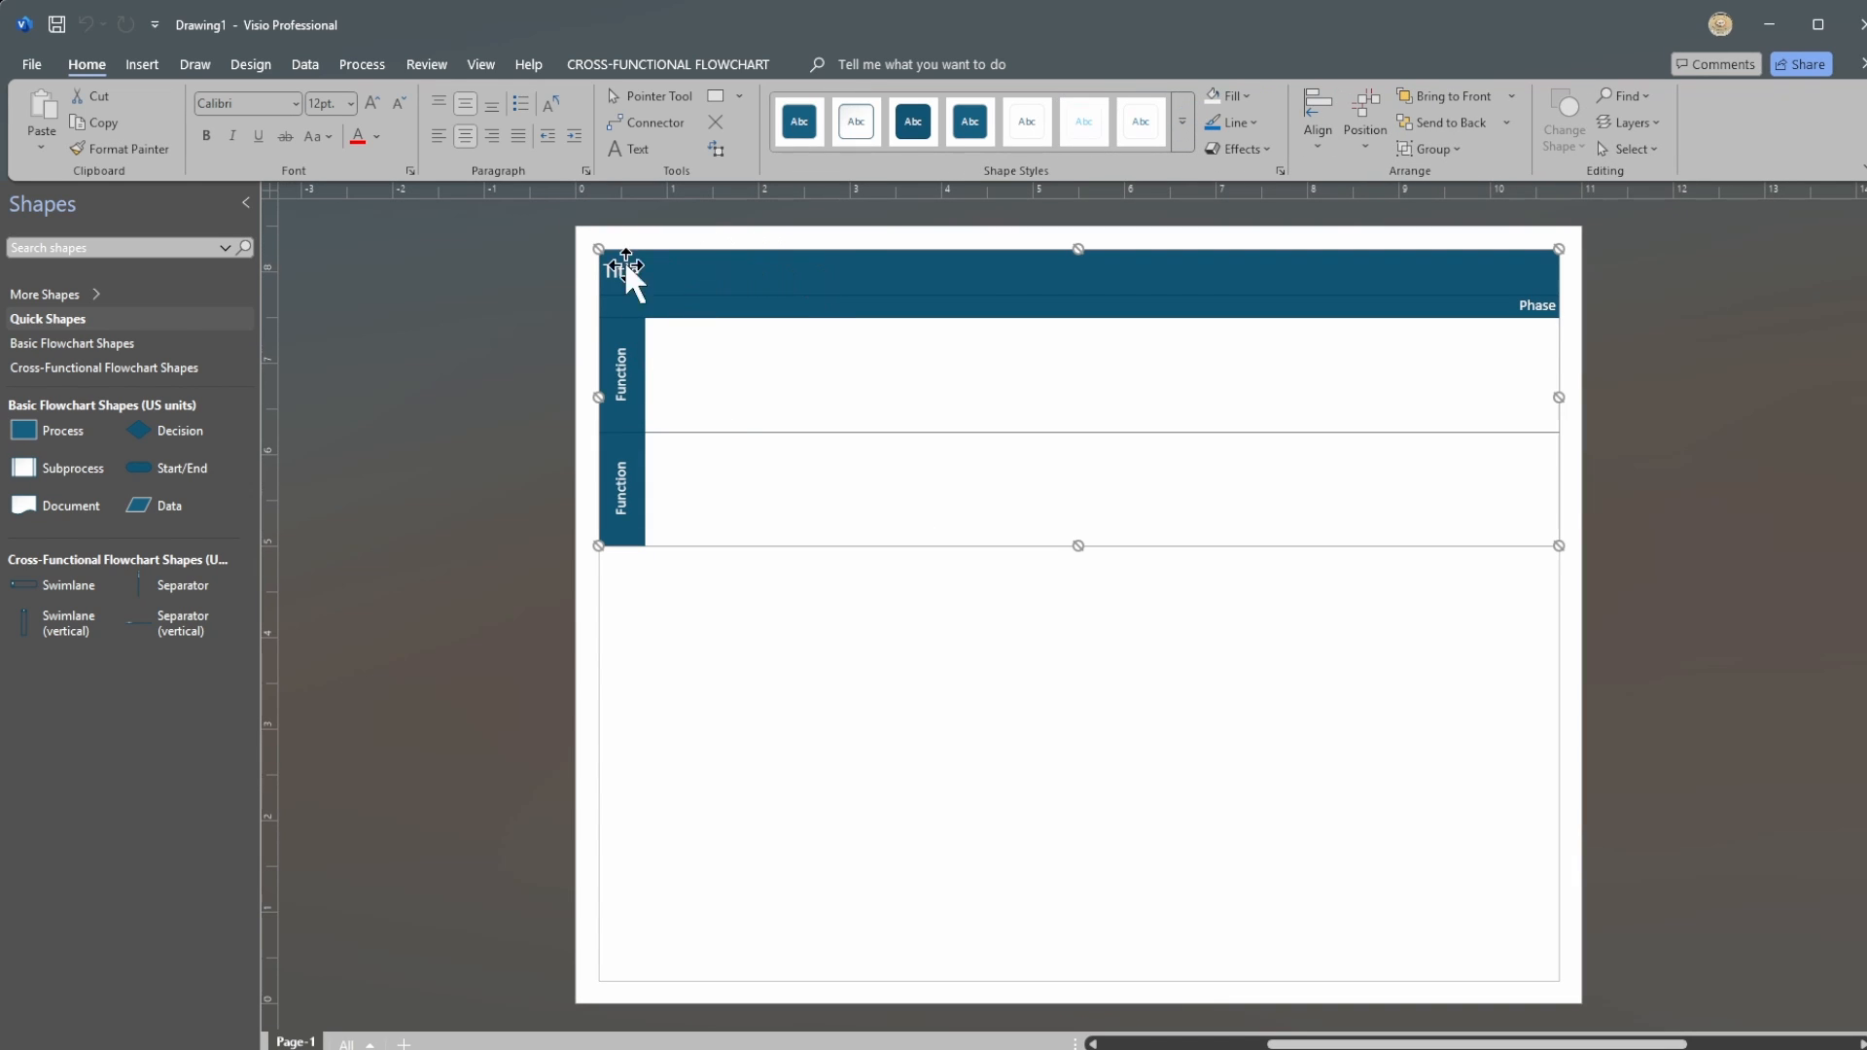
click(491, 327)
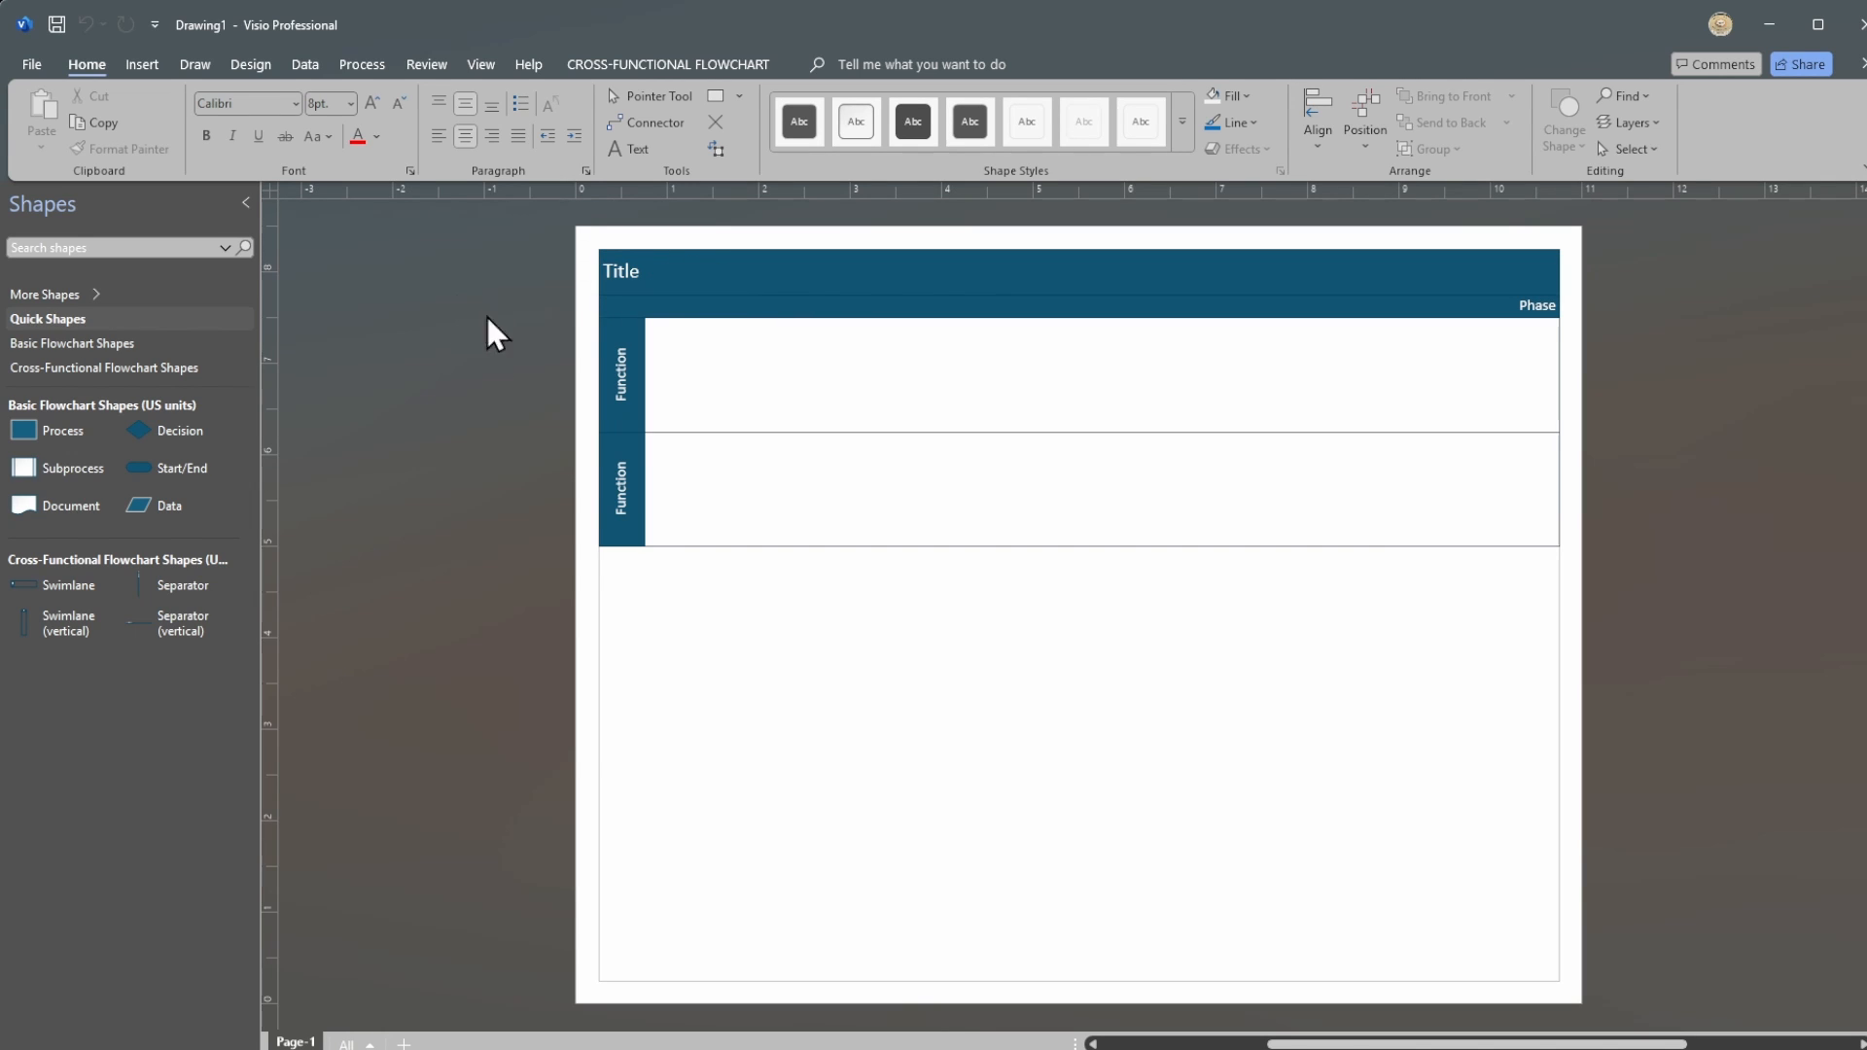
click(775, 291)
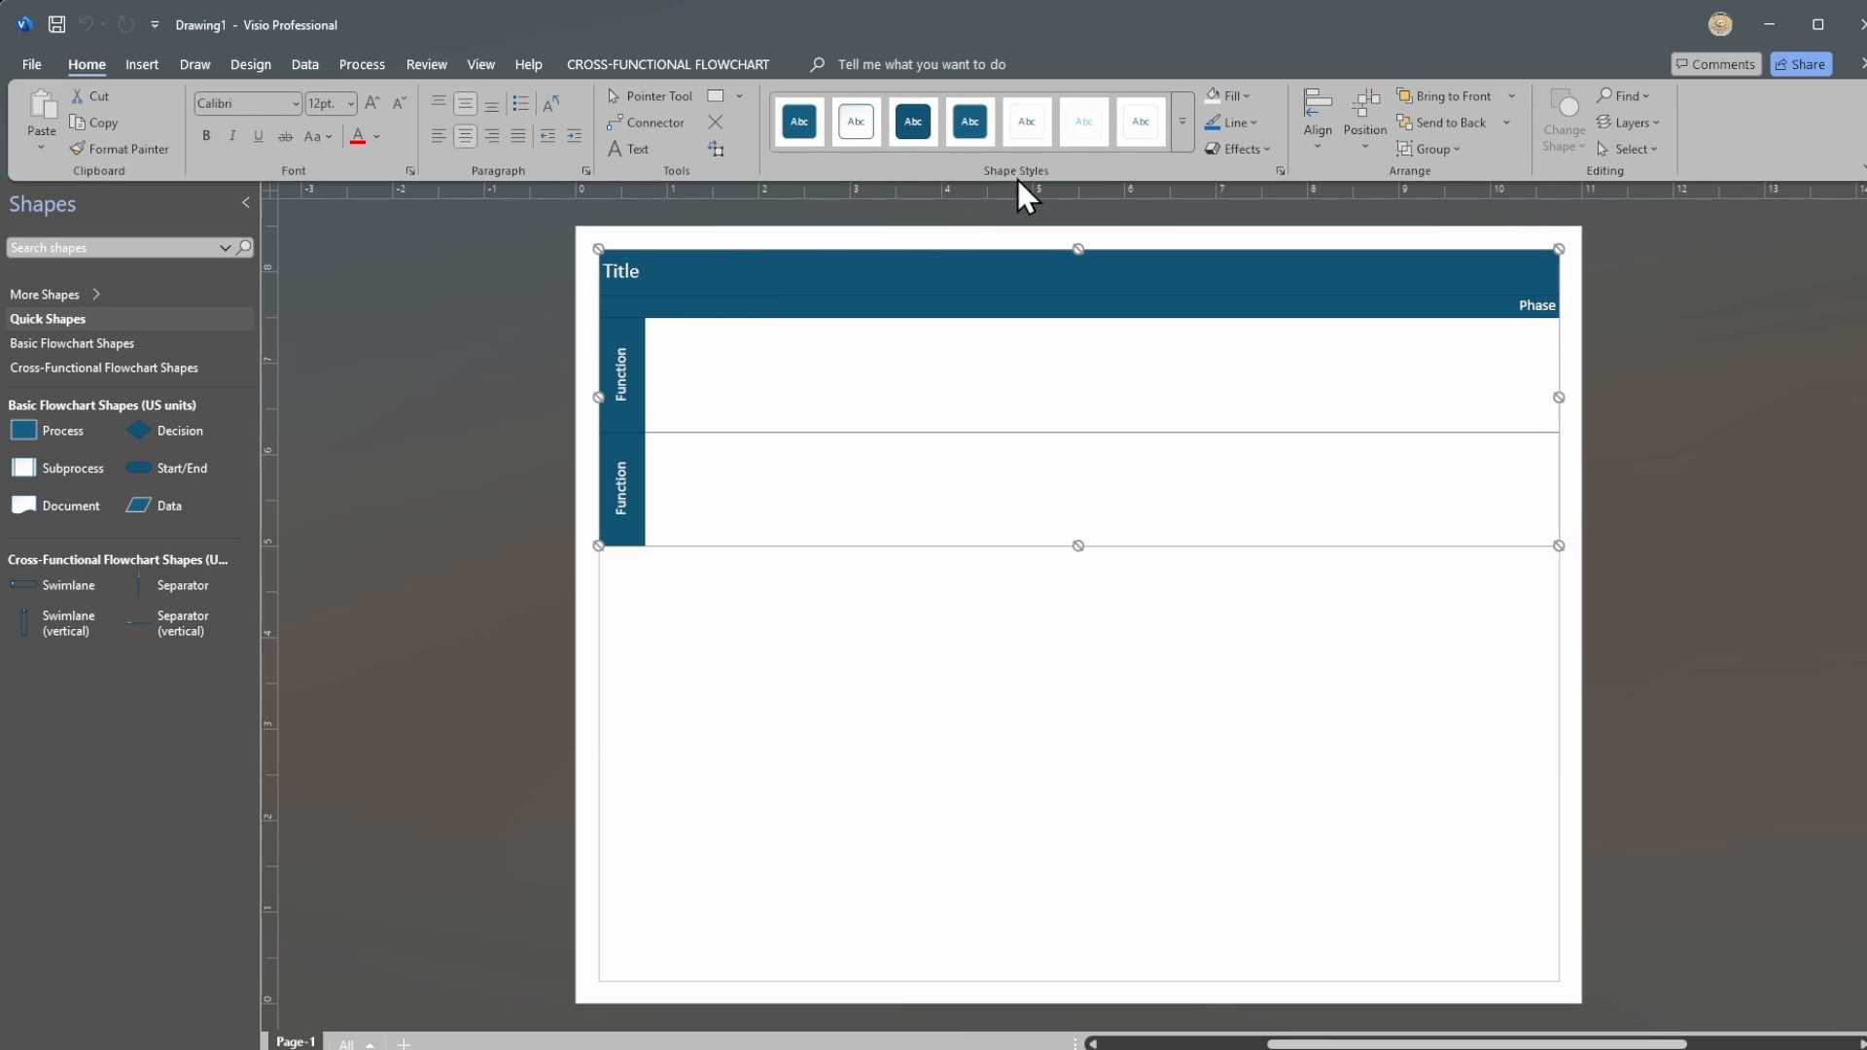
click(778, 654)
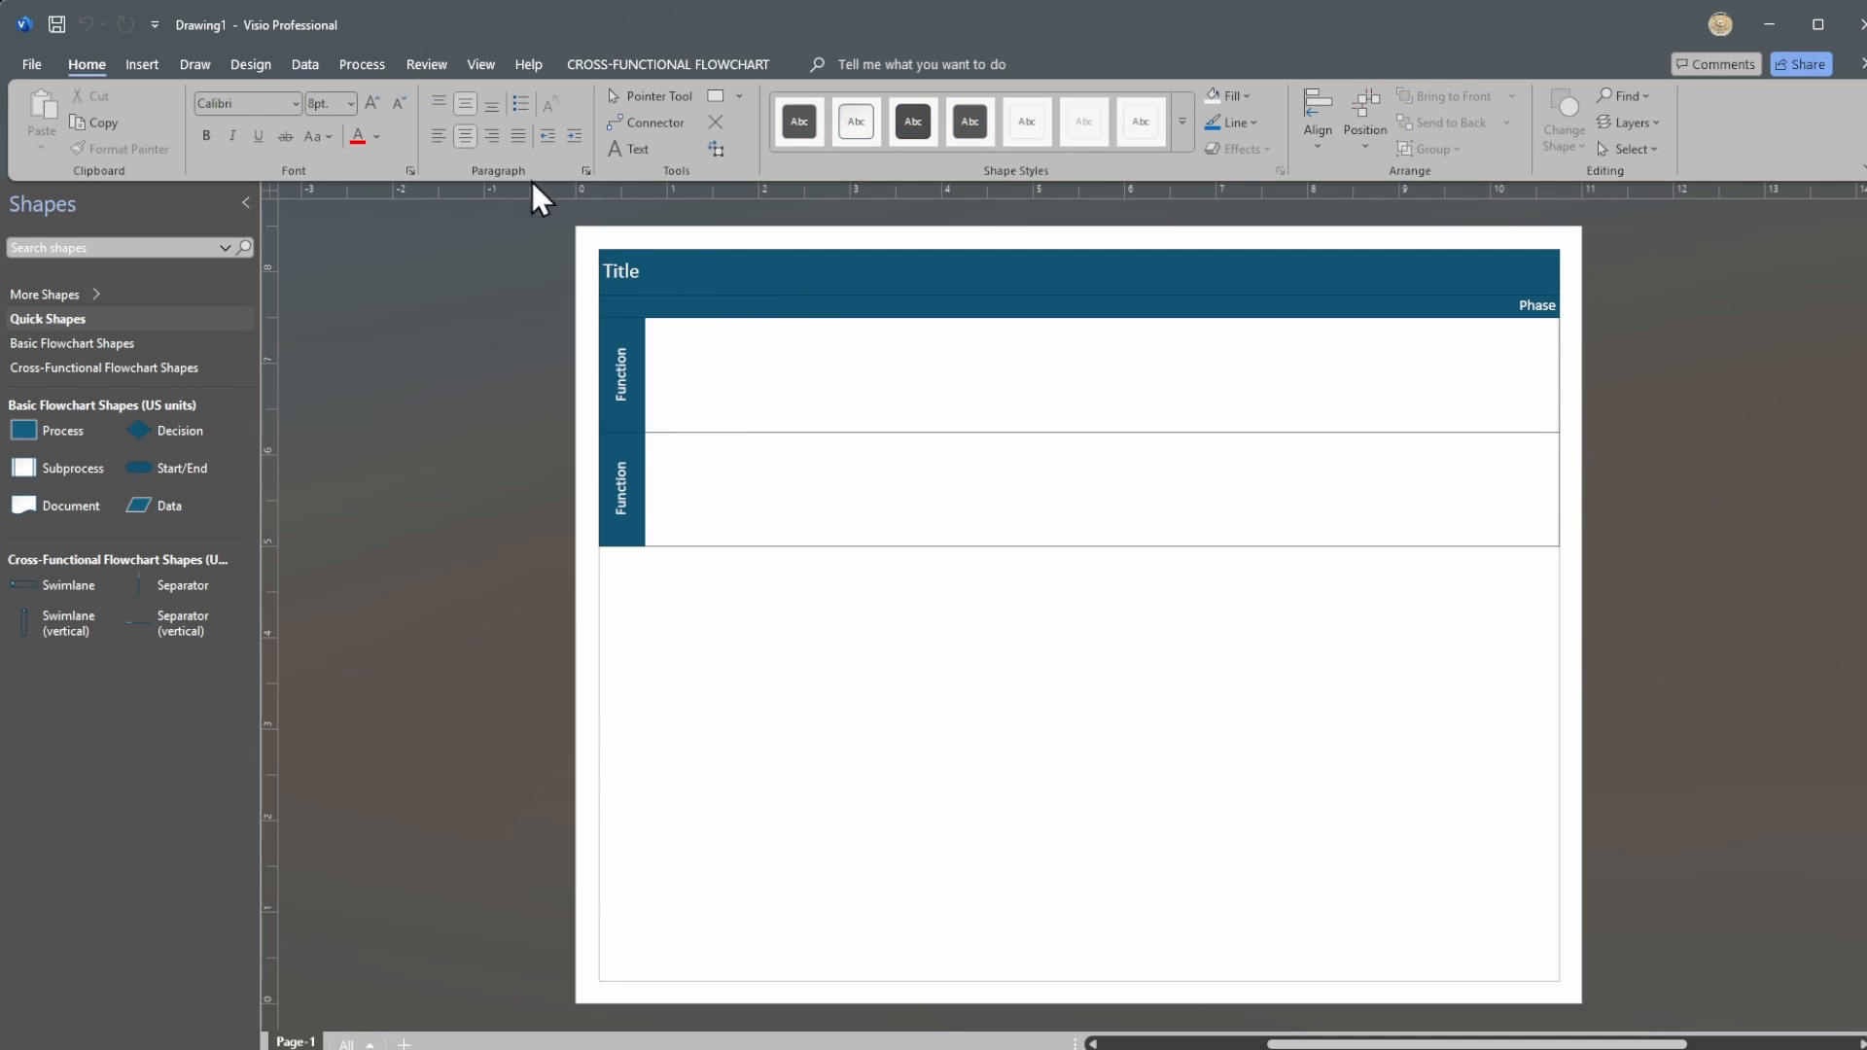
Step: Apply the plain white theme with thin black outlines to the flowchart
click(247, 62)
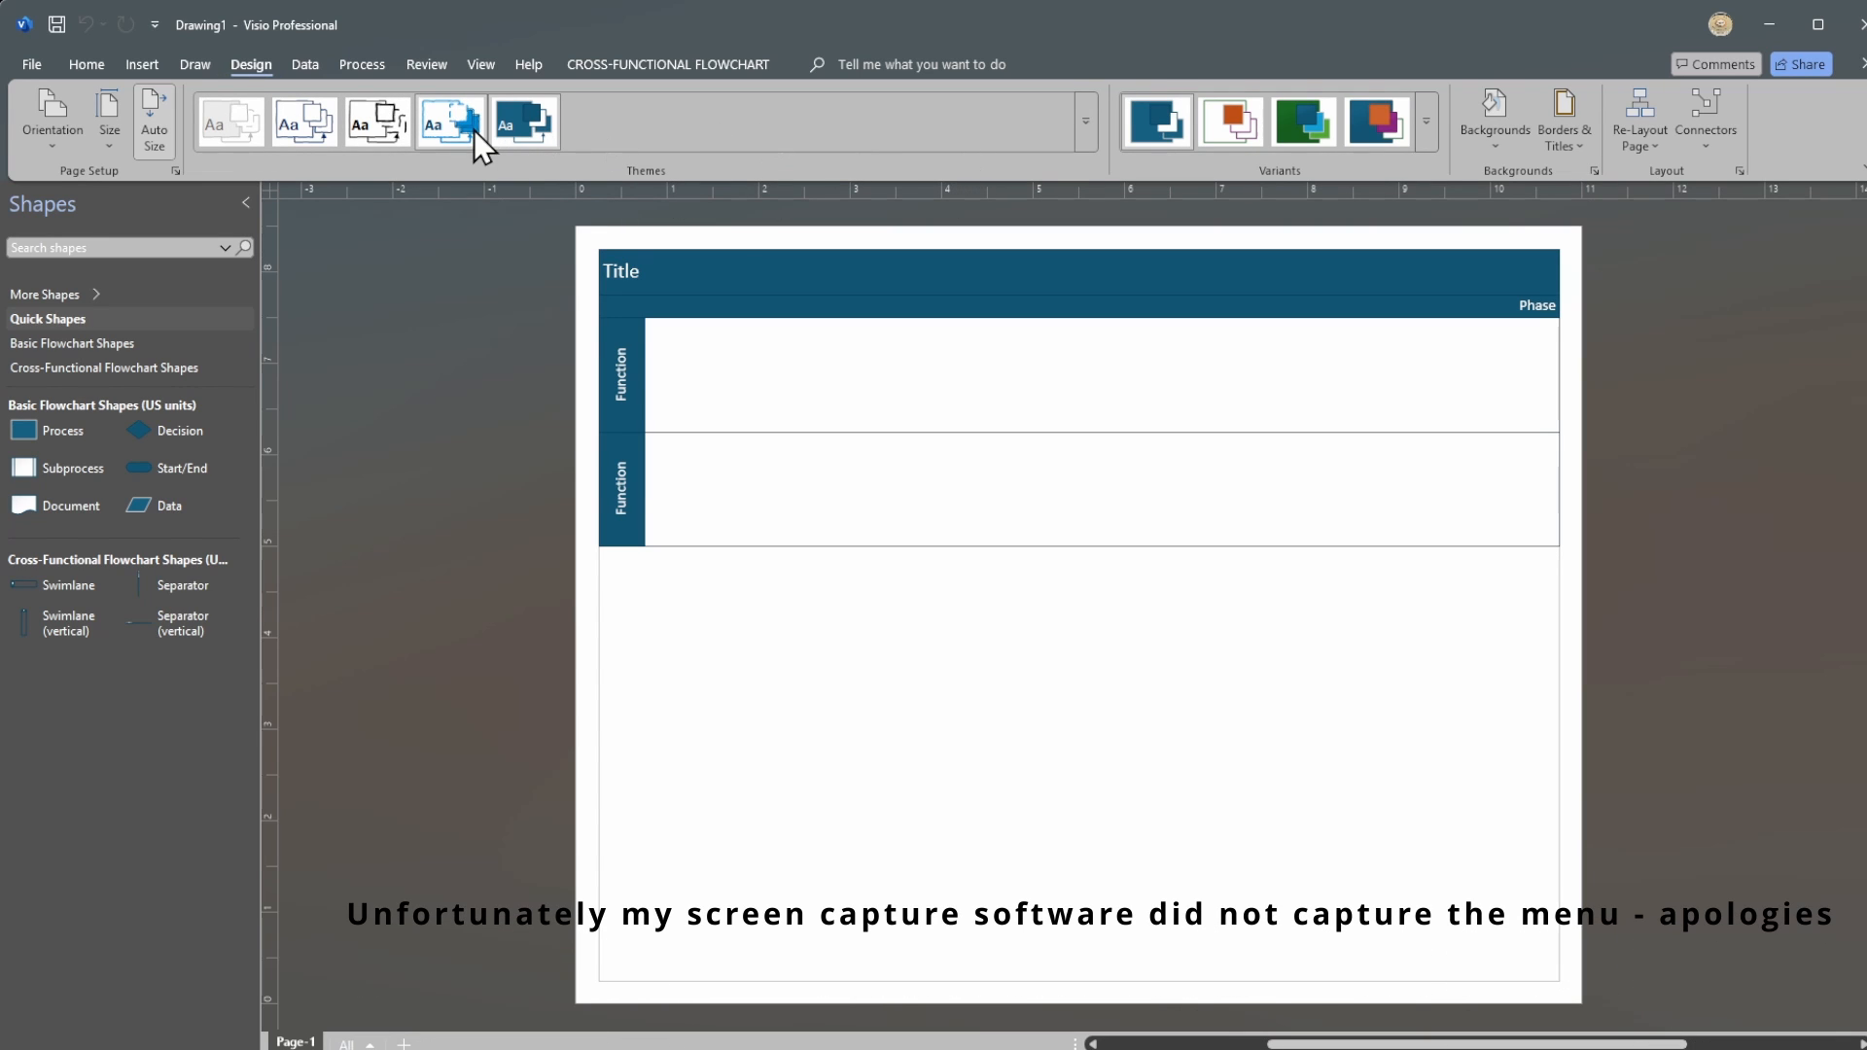
click(506, 130)
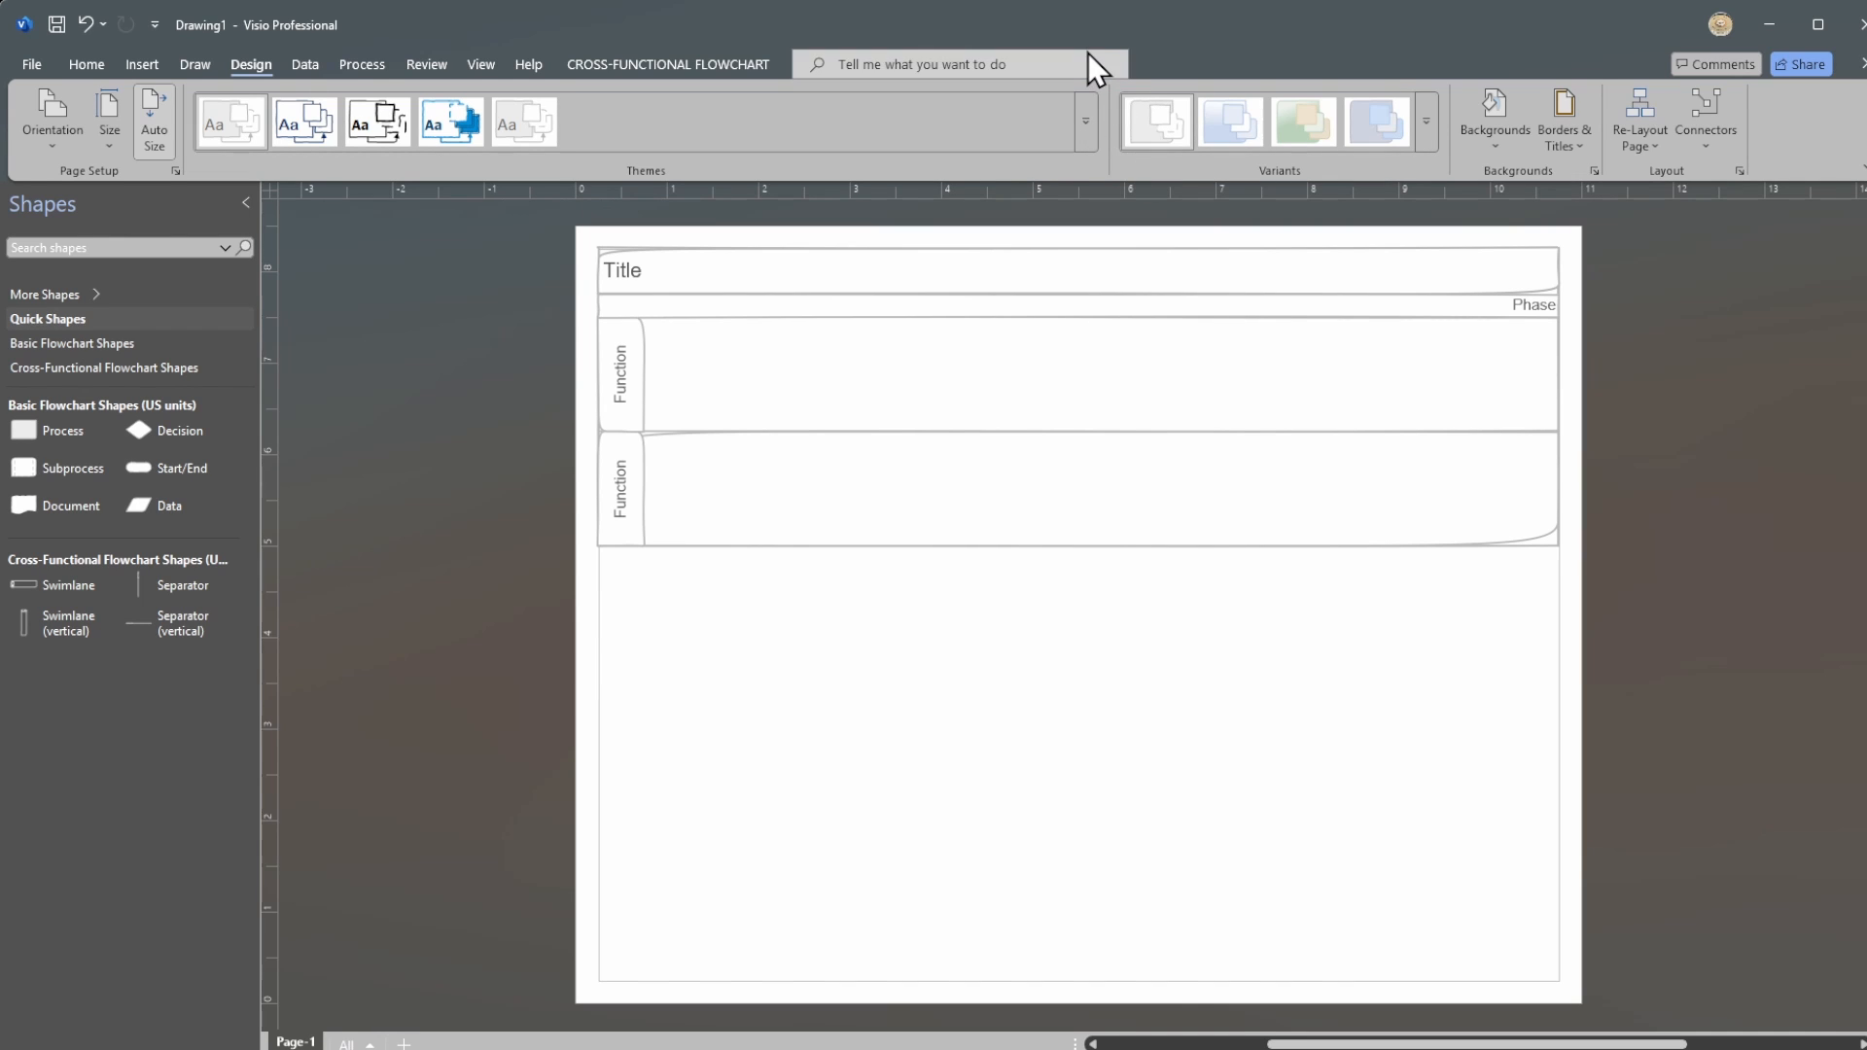
click(1089, 123)
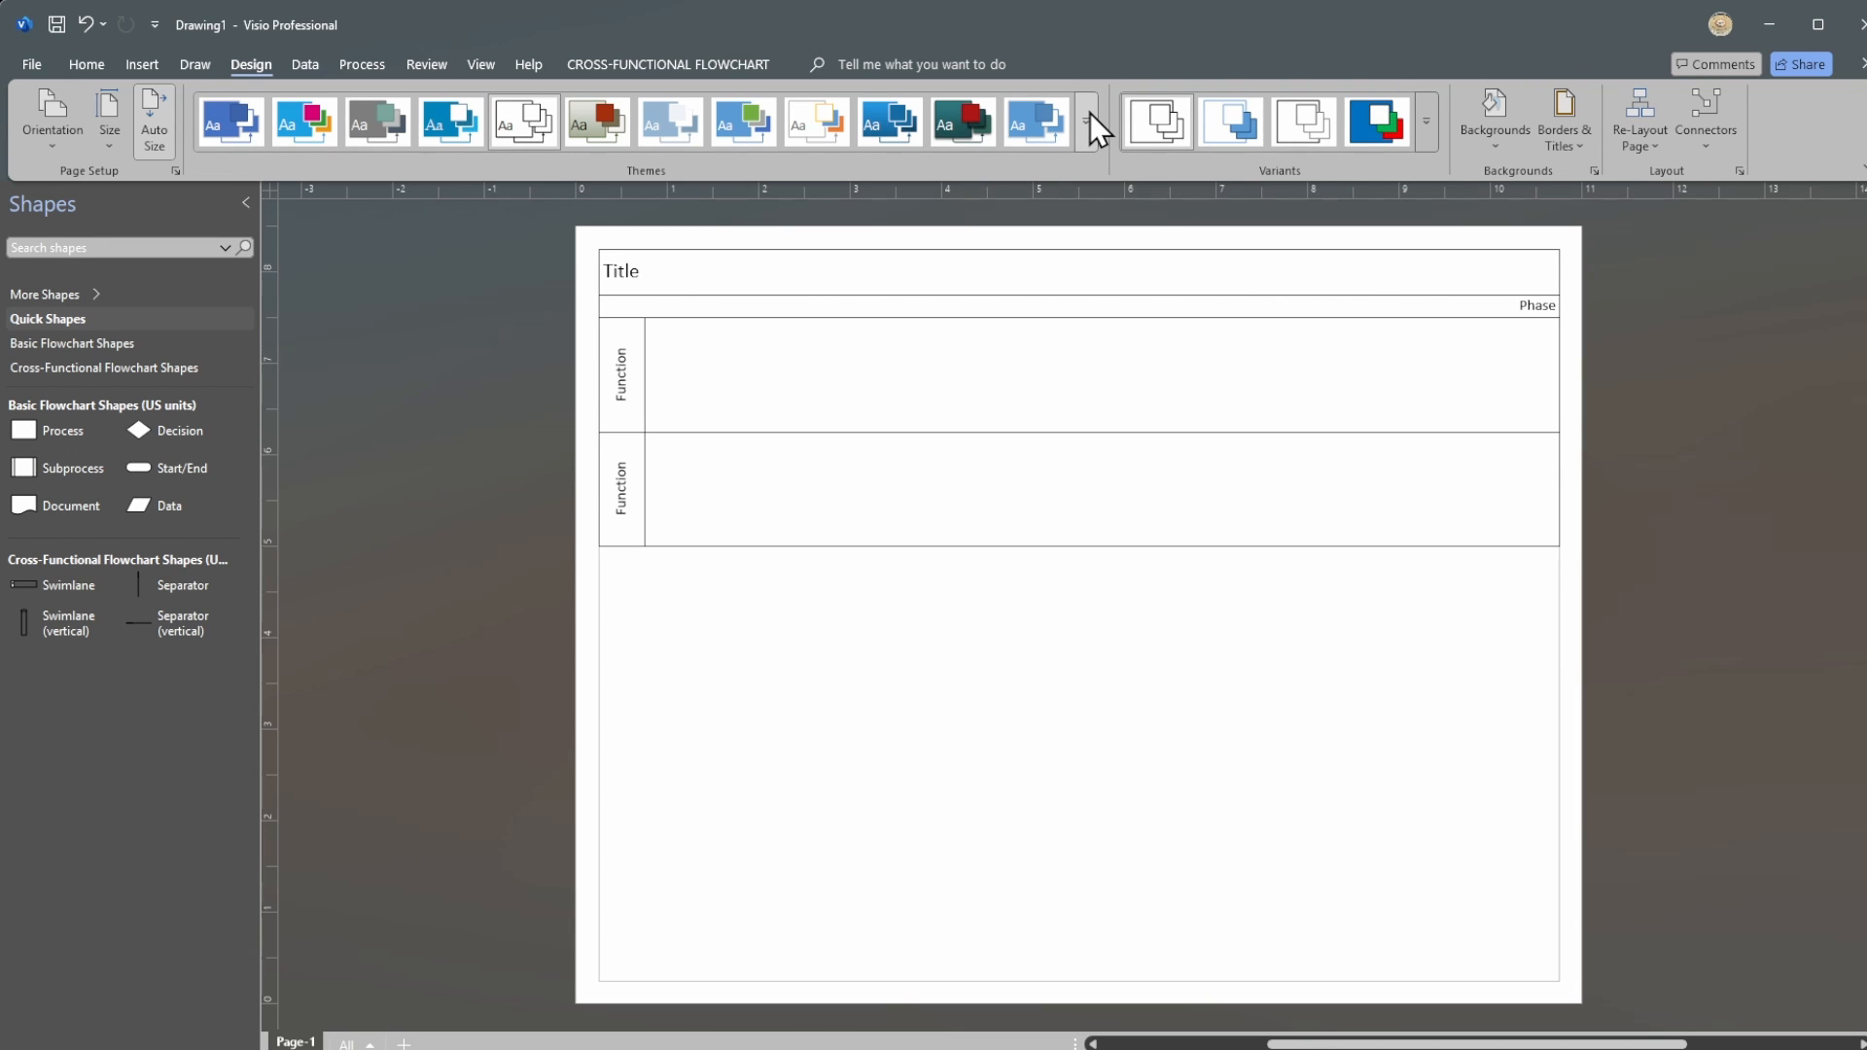
Step: Try the red, blue and green themes on the flowchart and return to the plain white theme with black outlines
click(947, 125)
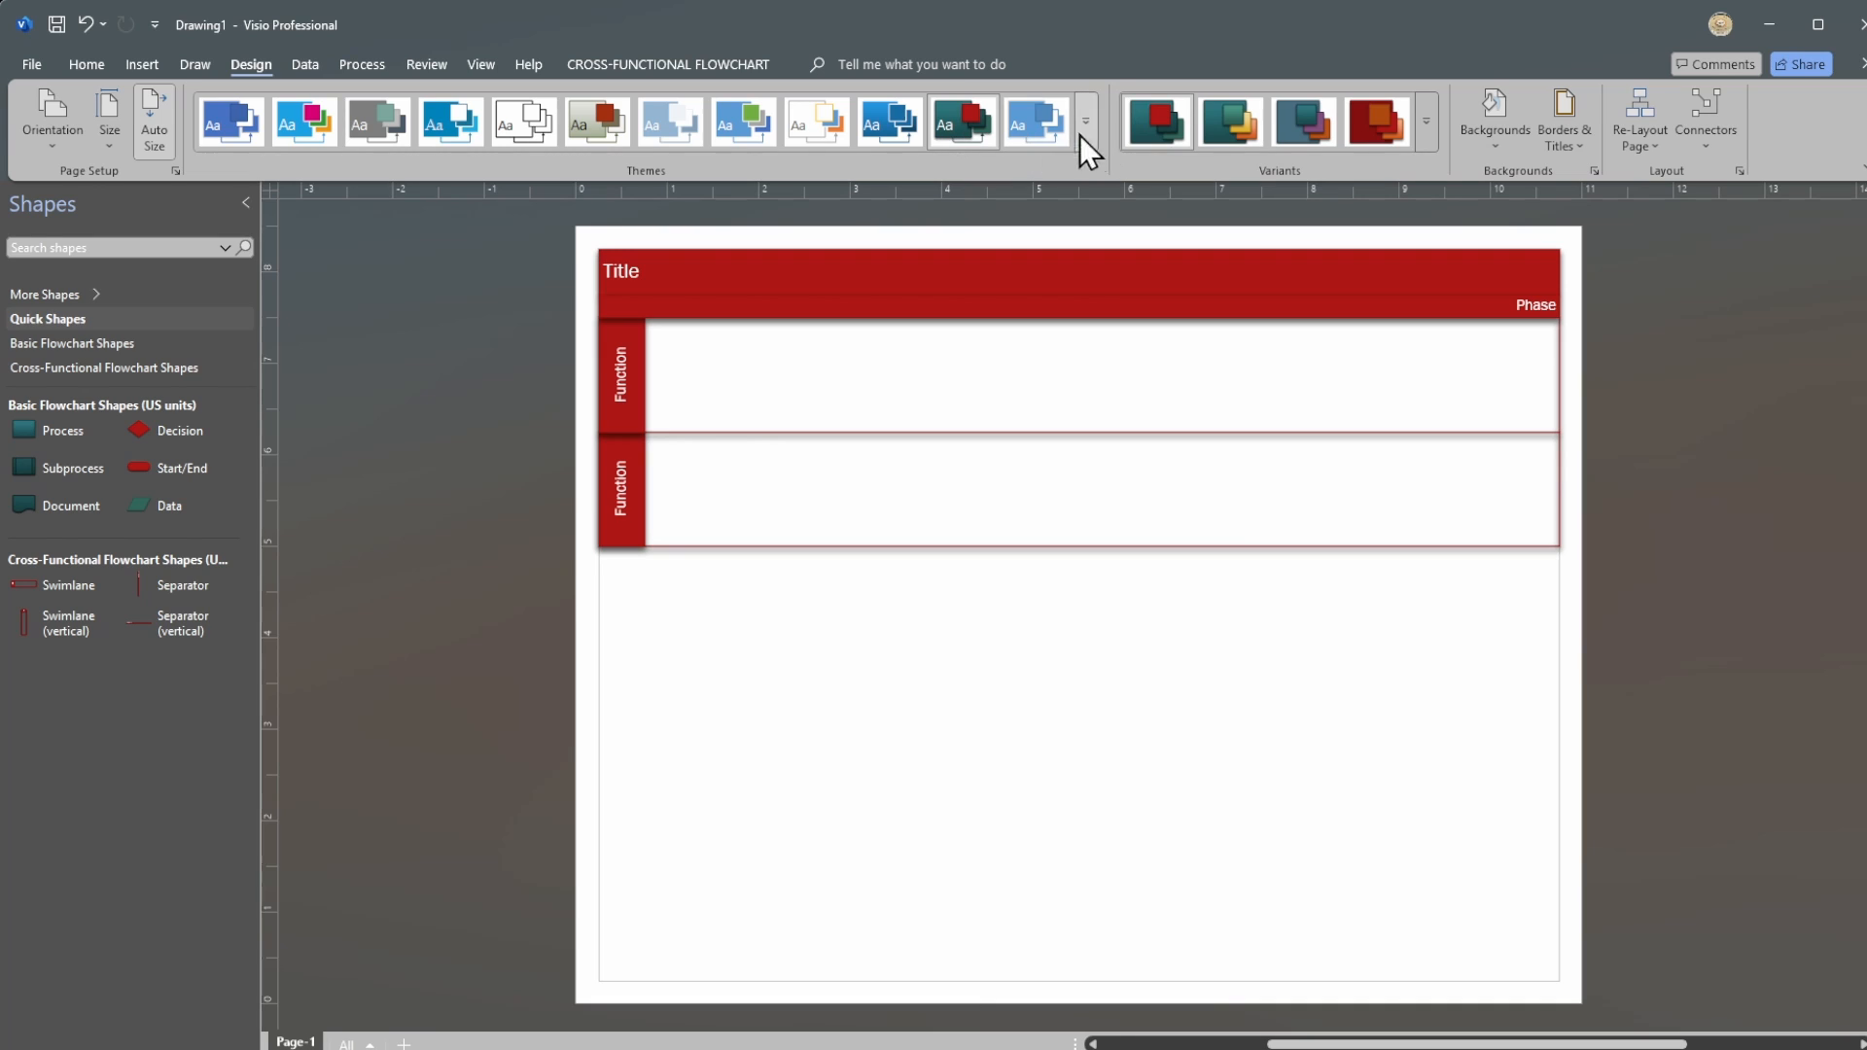
click(1047, 118)
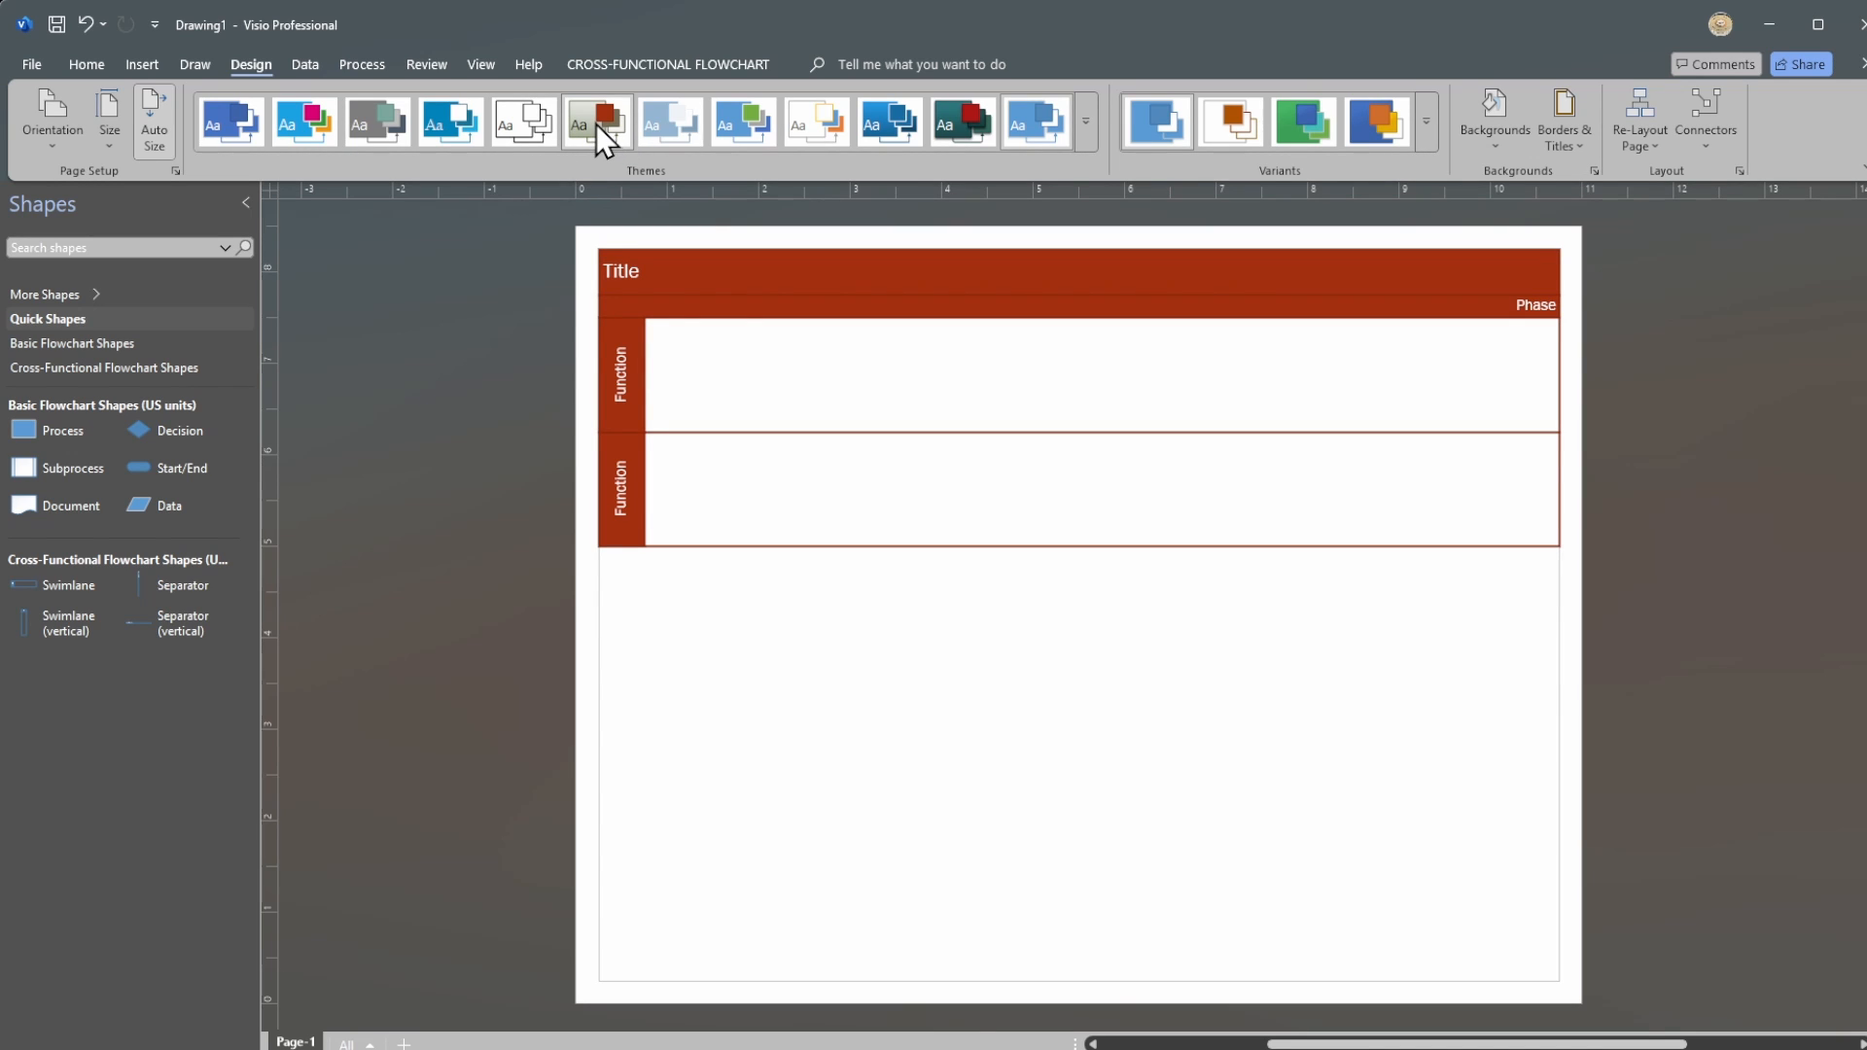
click(529, 125)
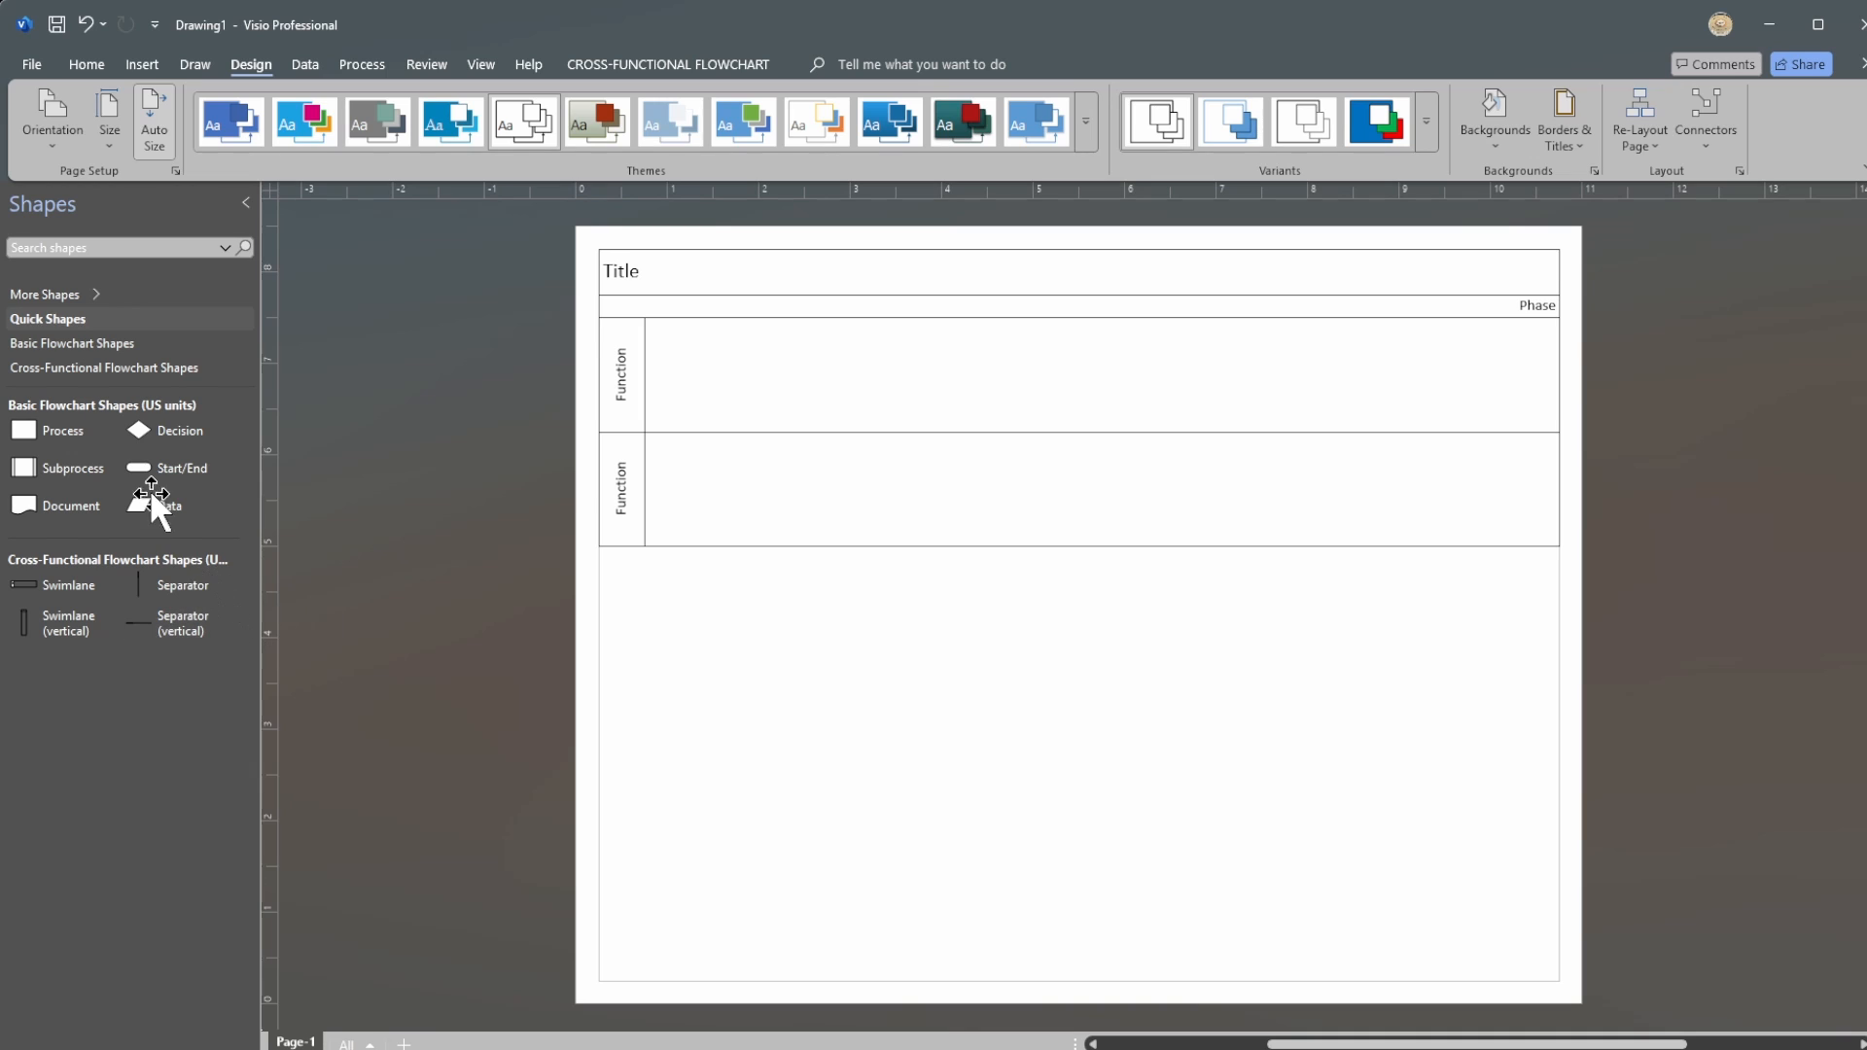
click(671, 126)
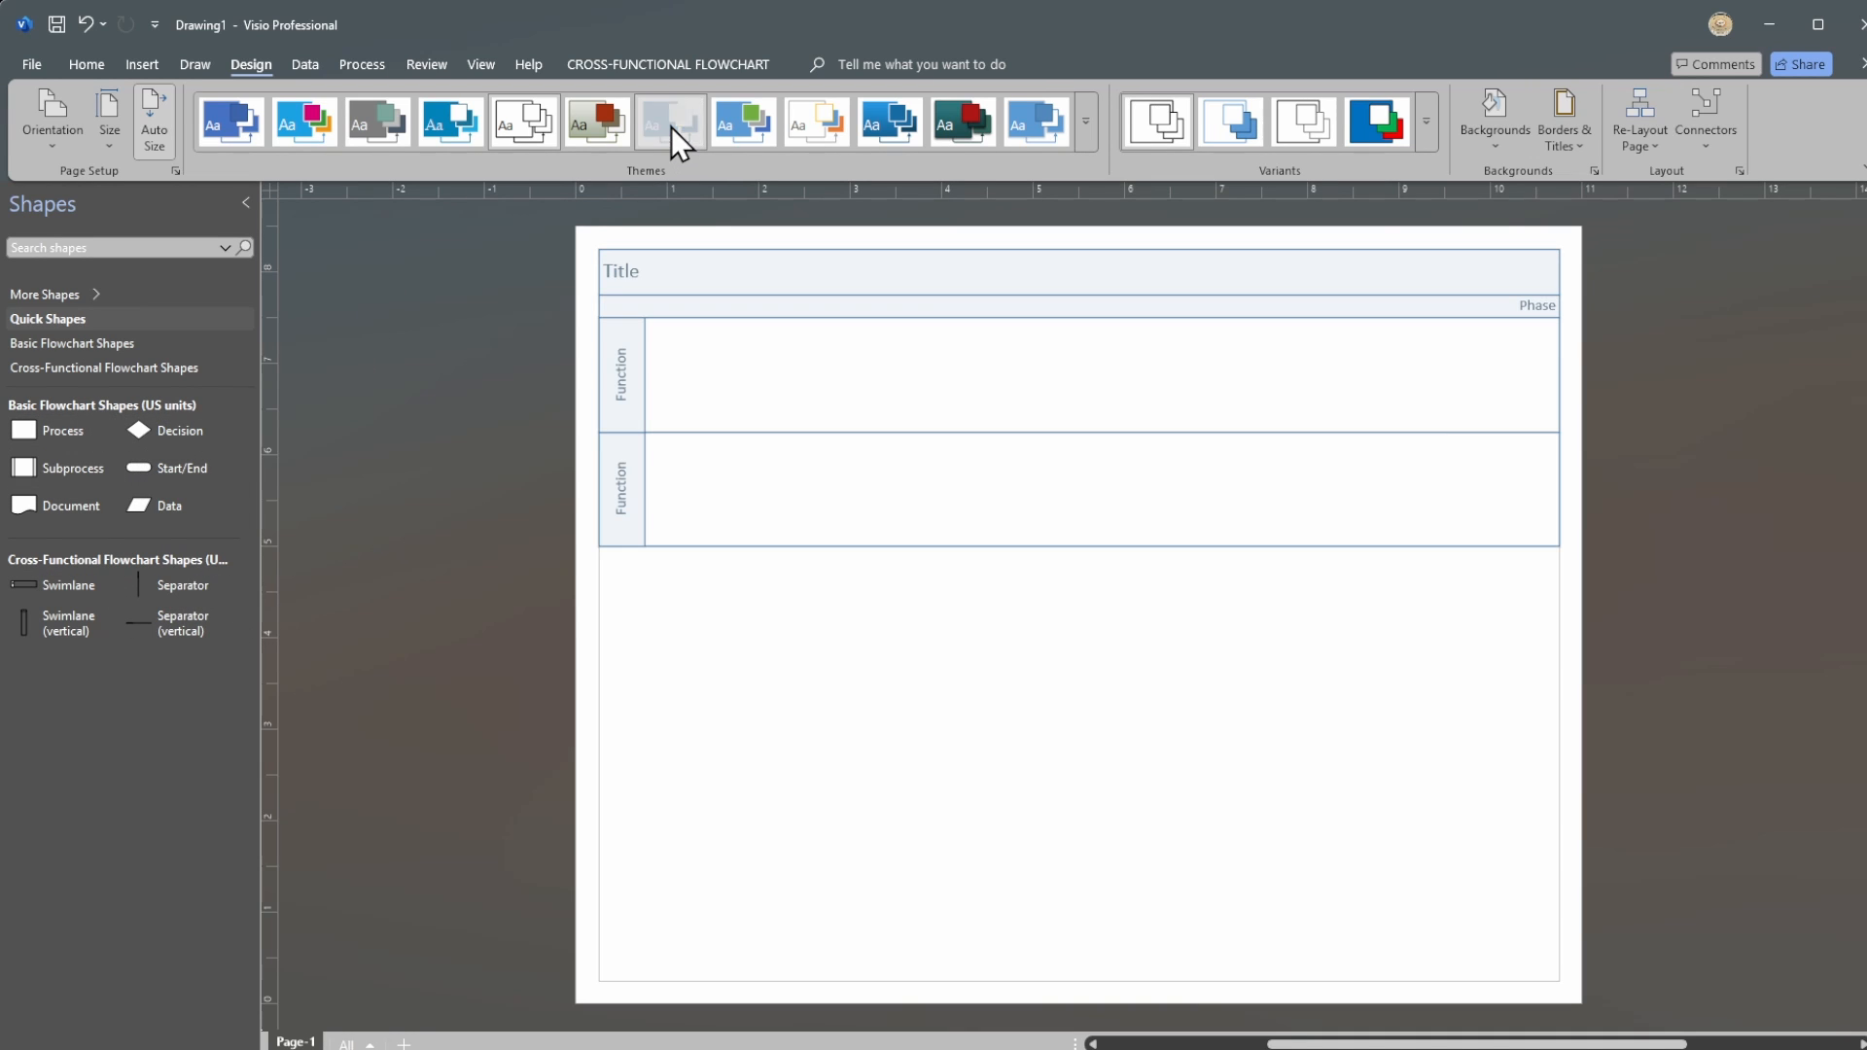
click(751, 126)
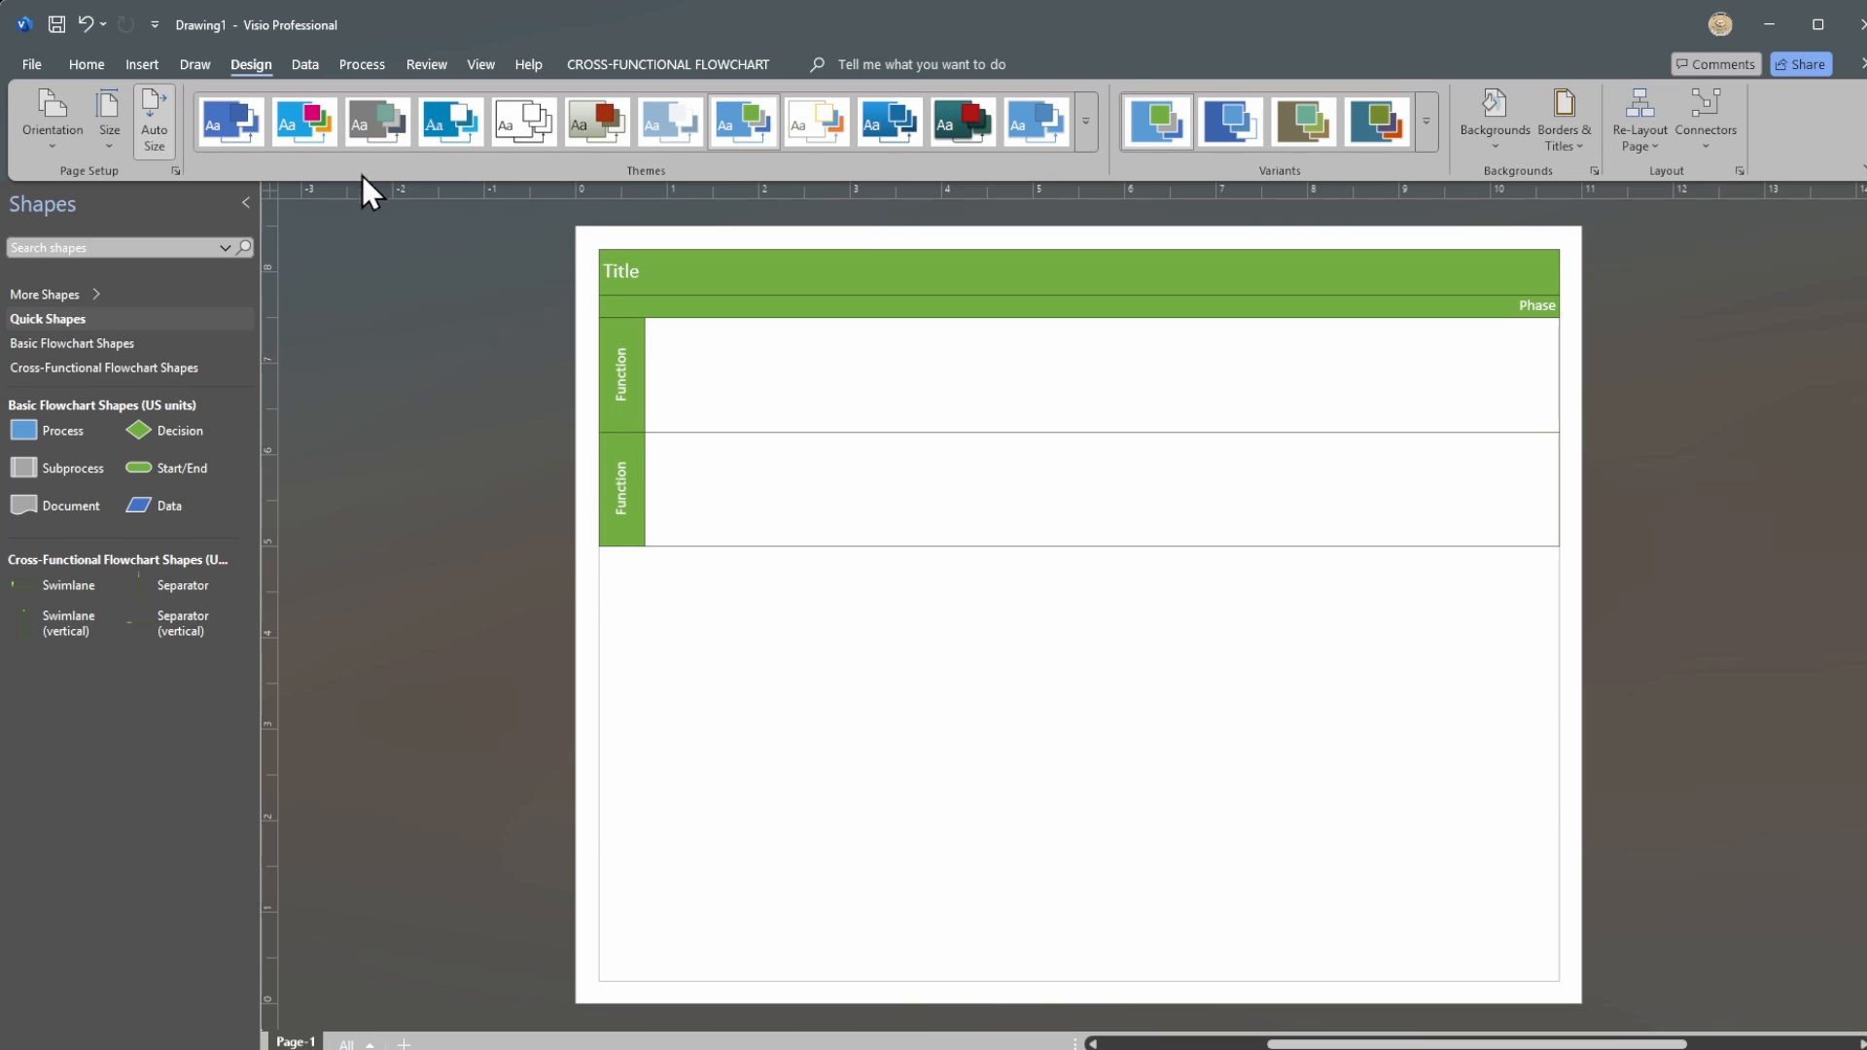
click(525, 130)
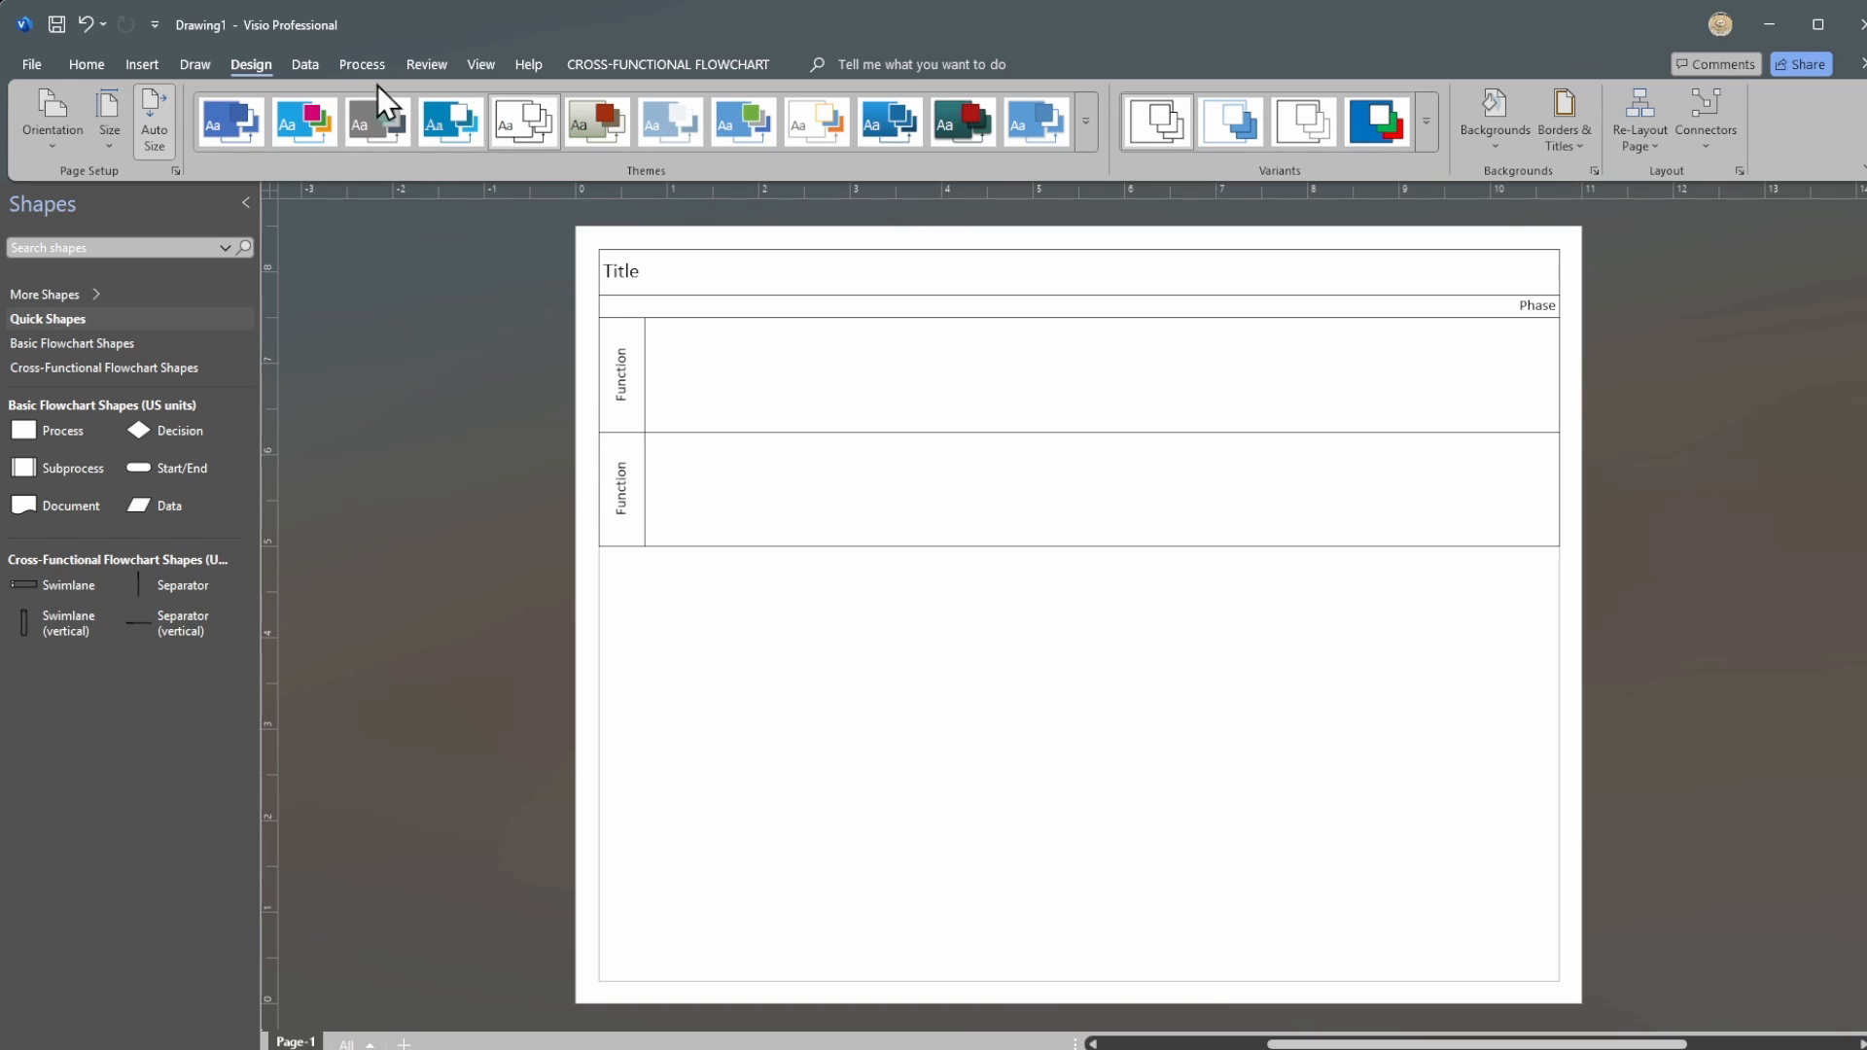
Step: Try a solid teal shape style on the flowchart's title bar and undo it
click(85, 62)
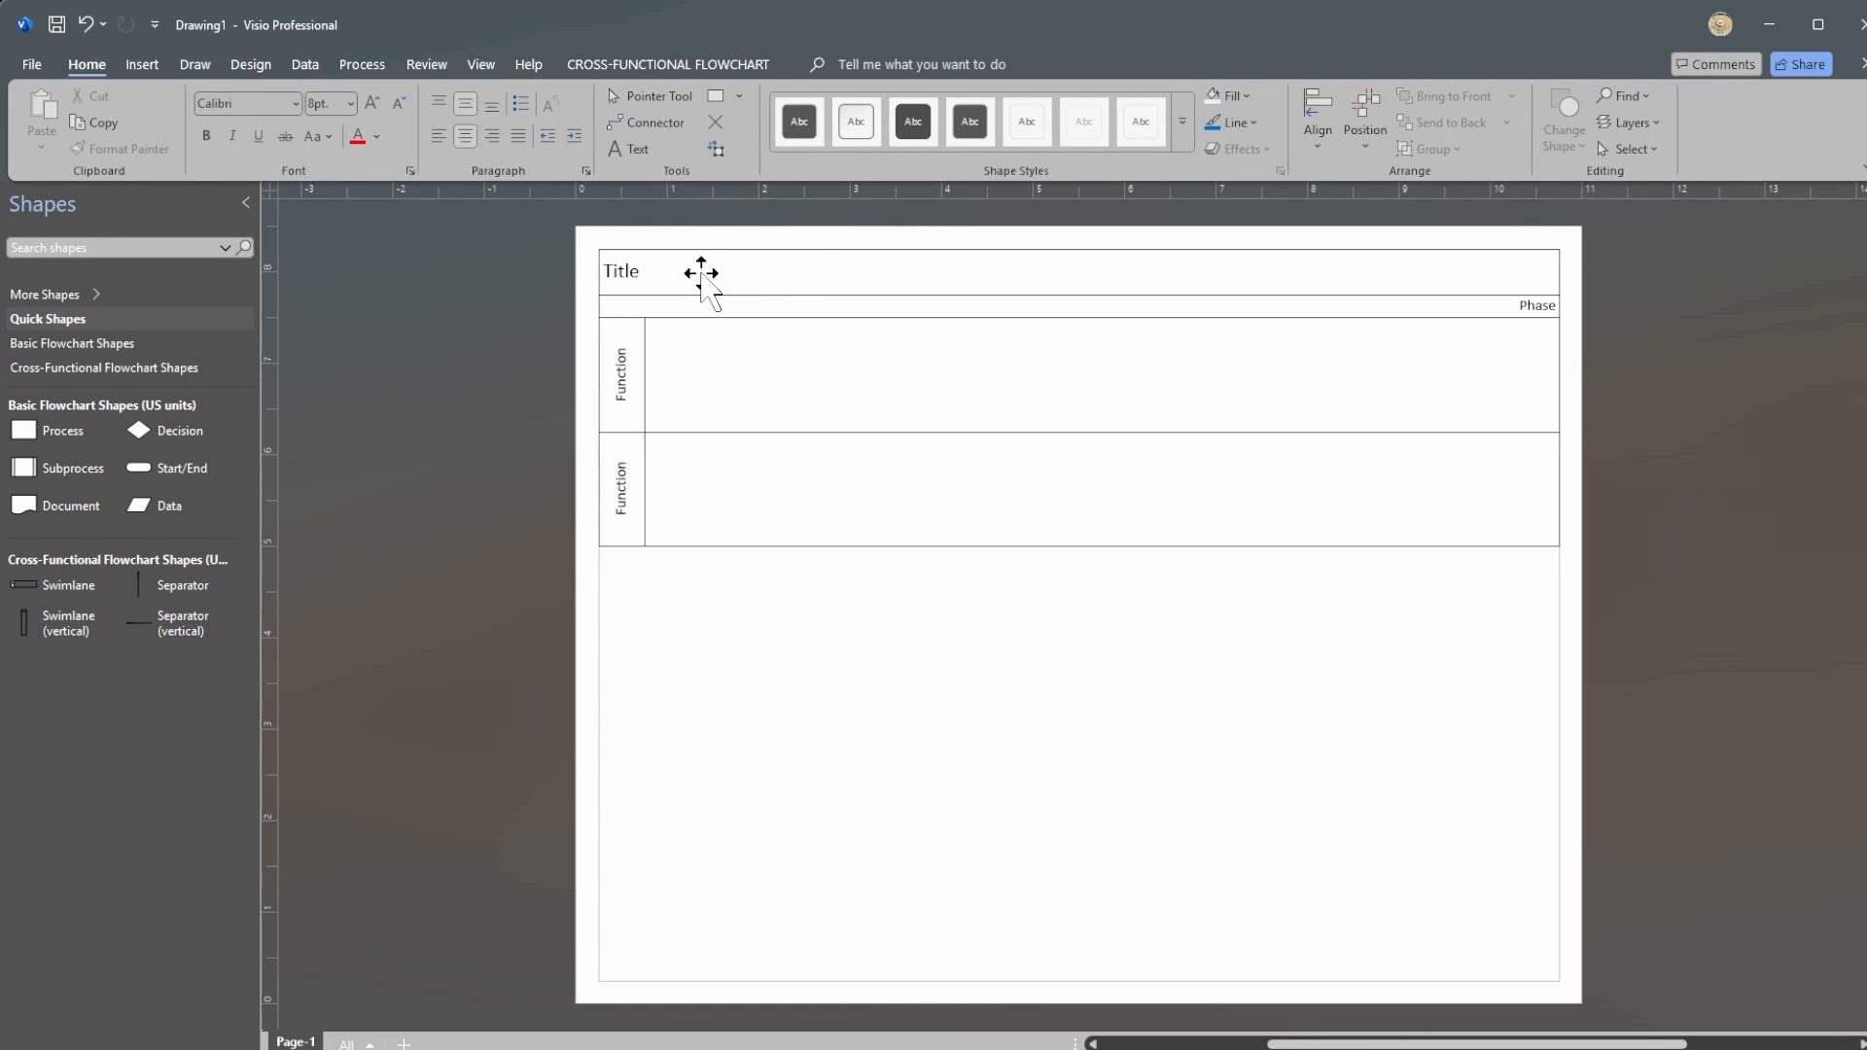
click(702, 273)
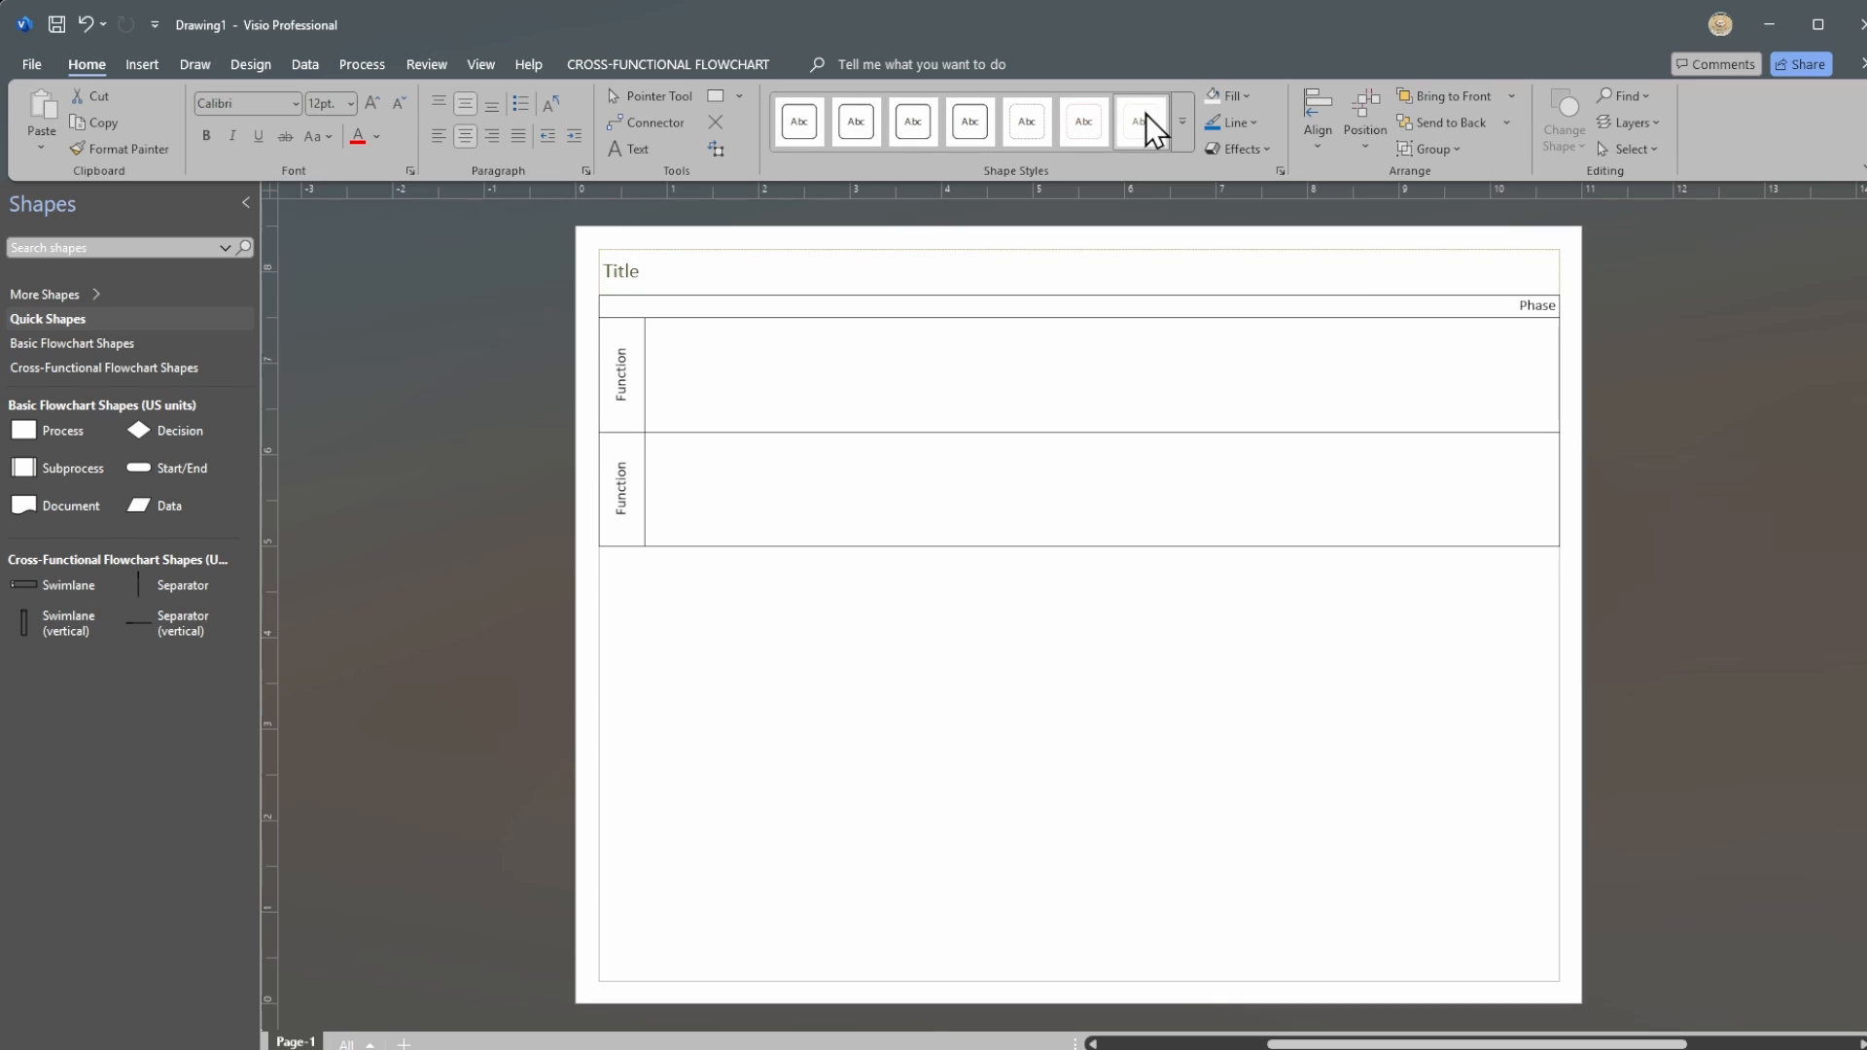
click(1182, 121)
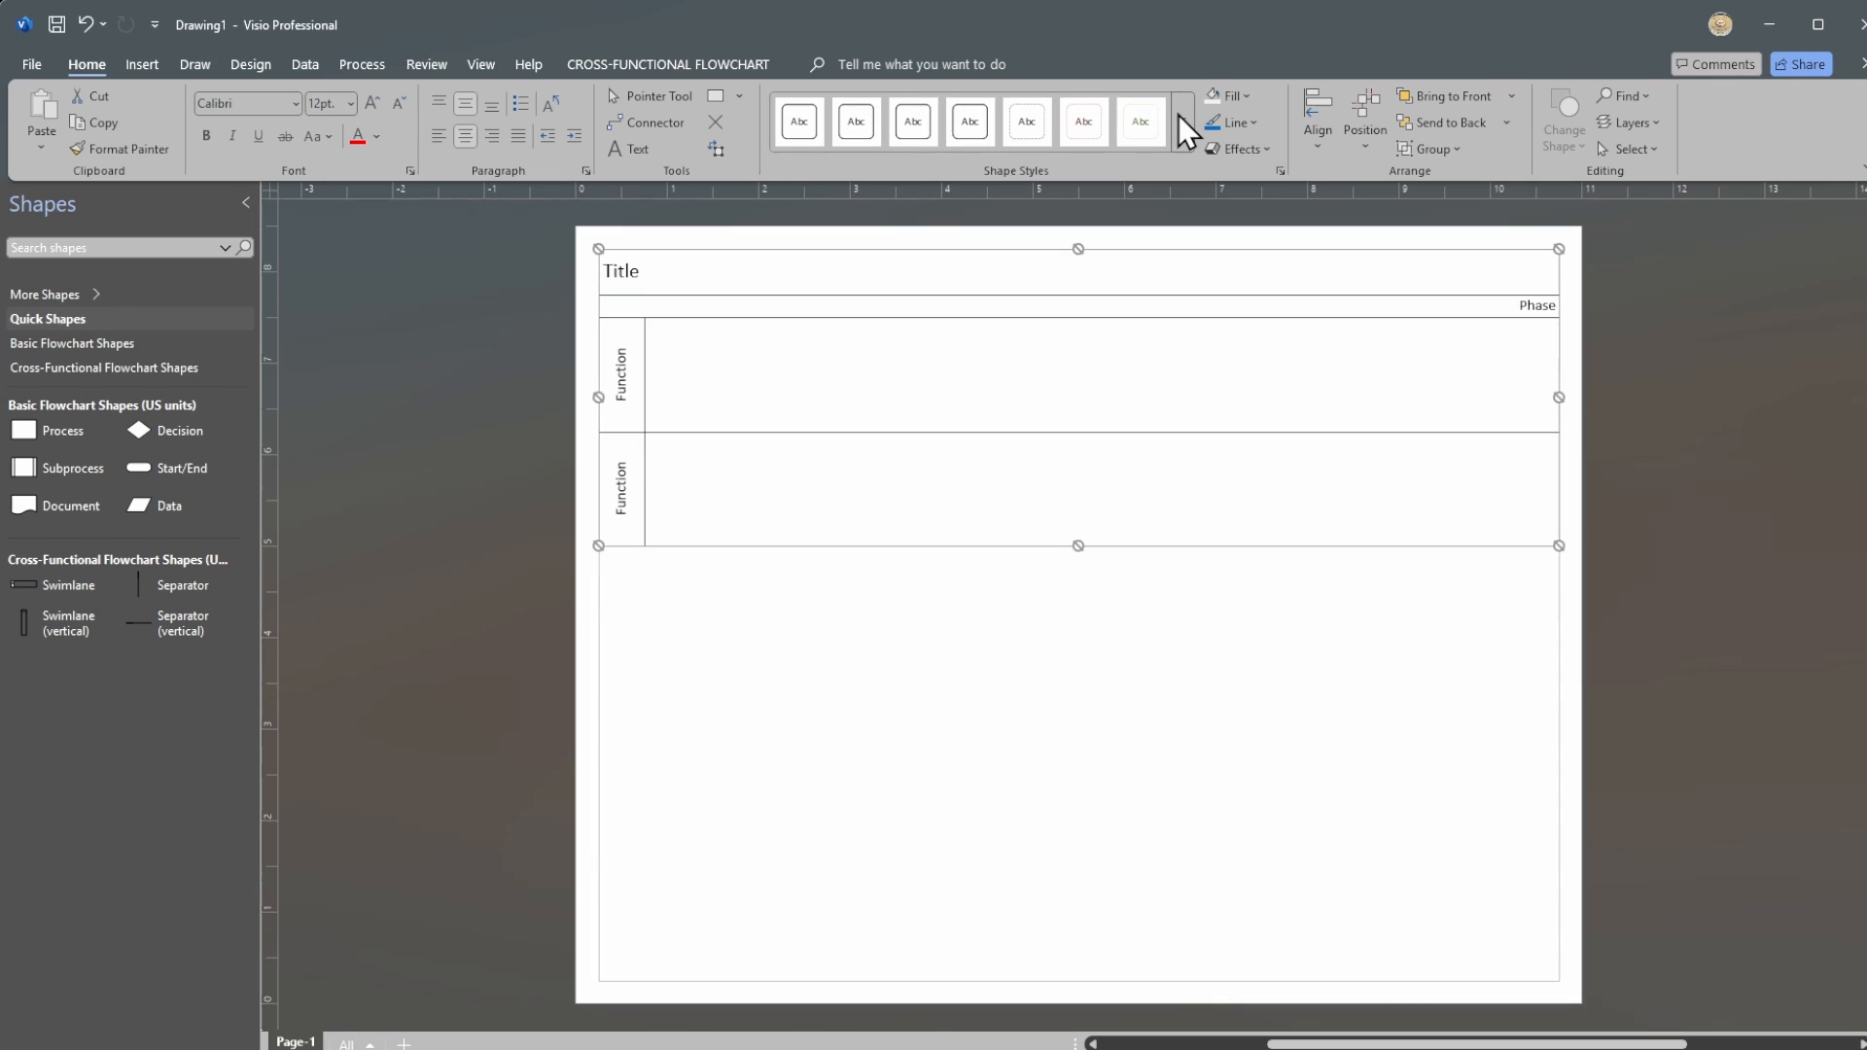
click(1037, 433)
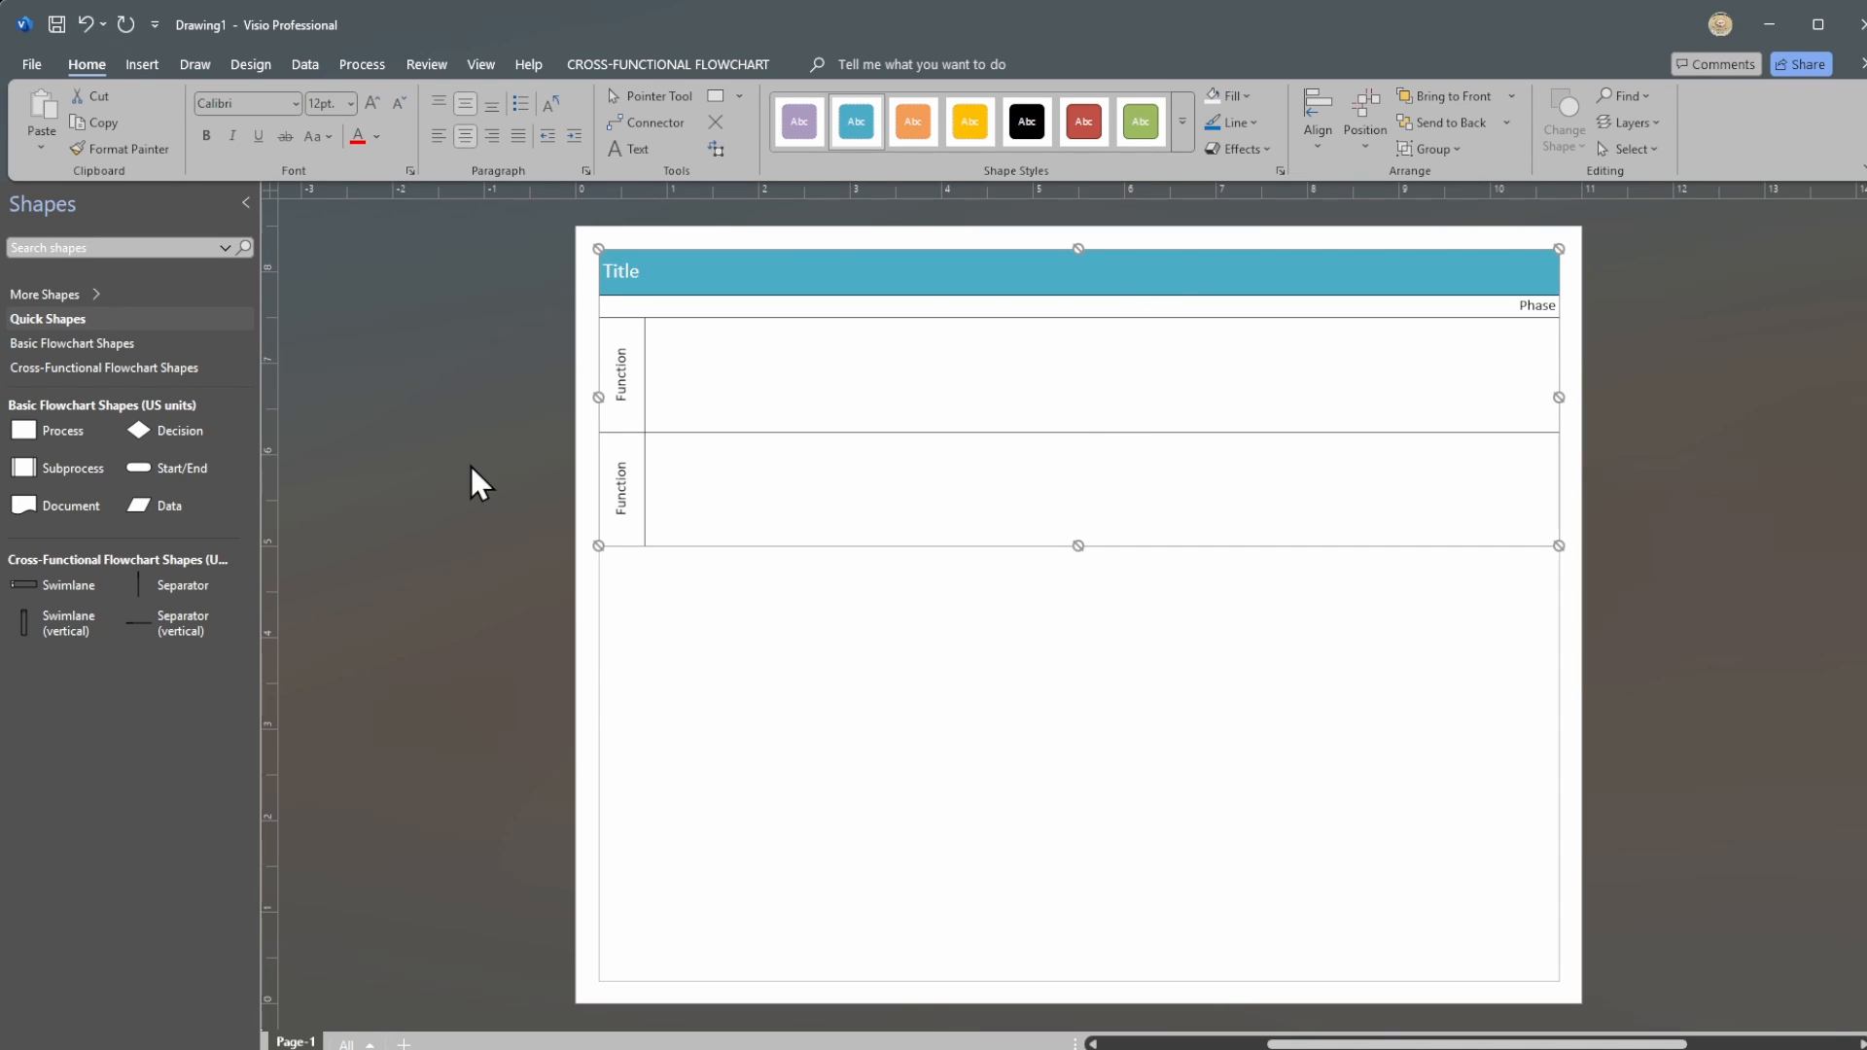
click(88, 27)
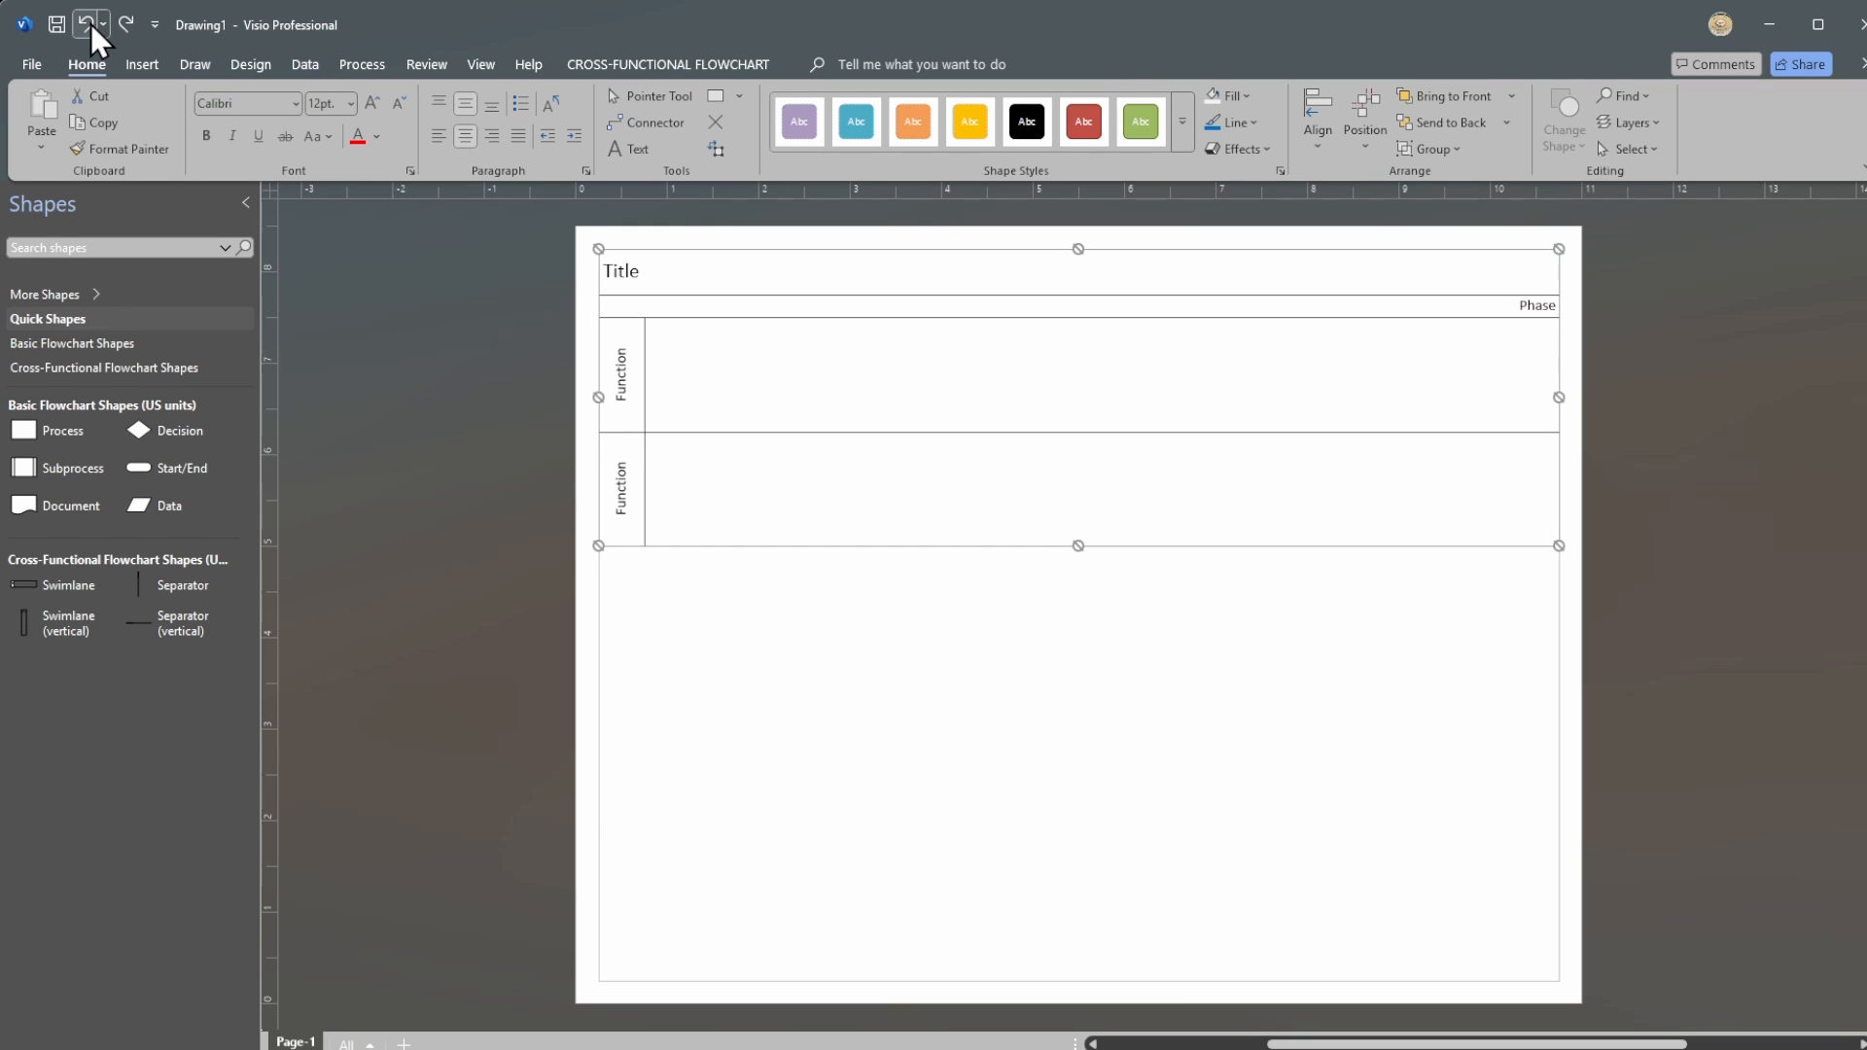
click(399, 387)
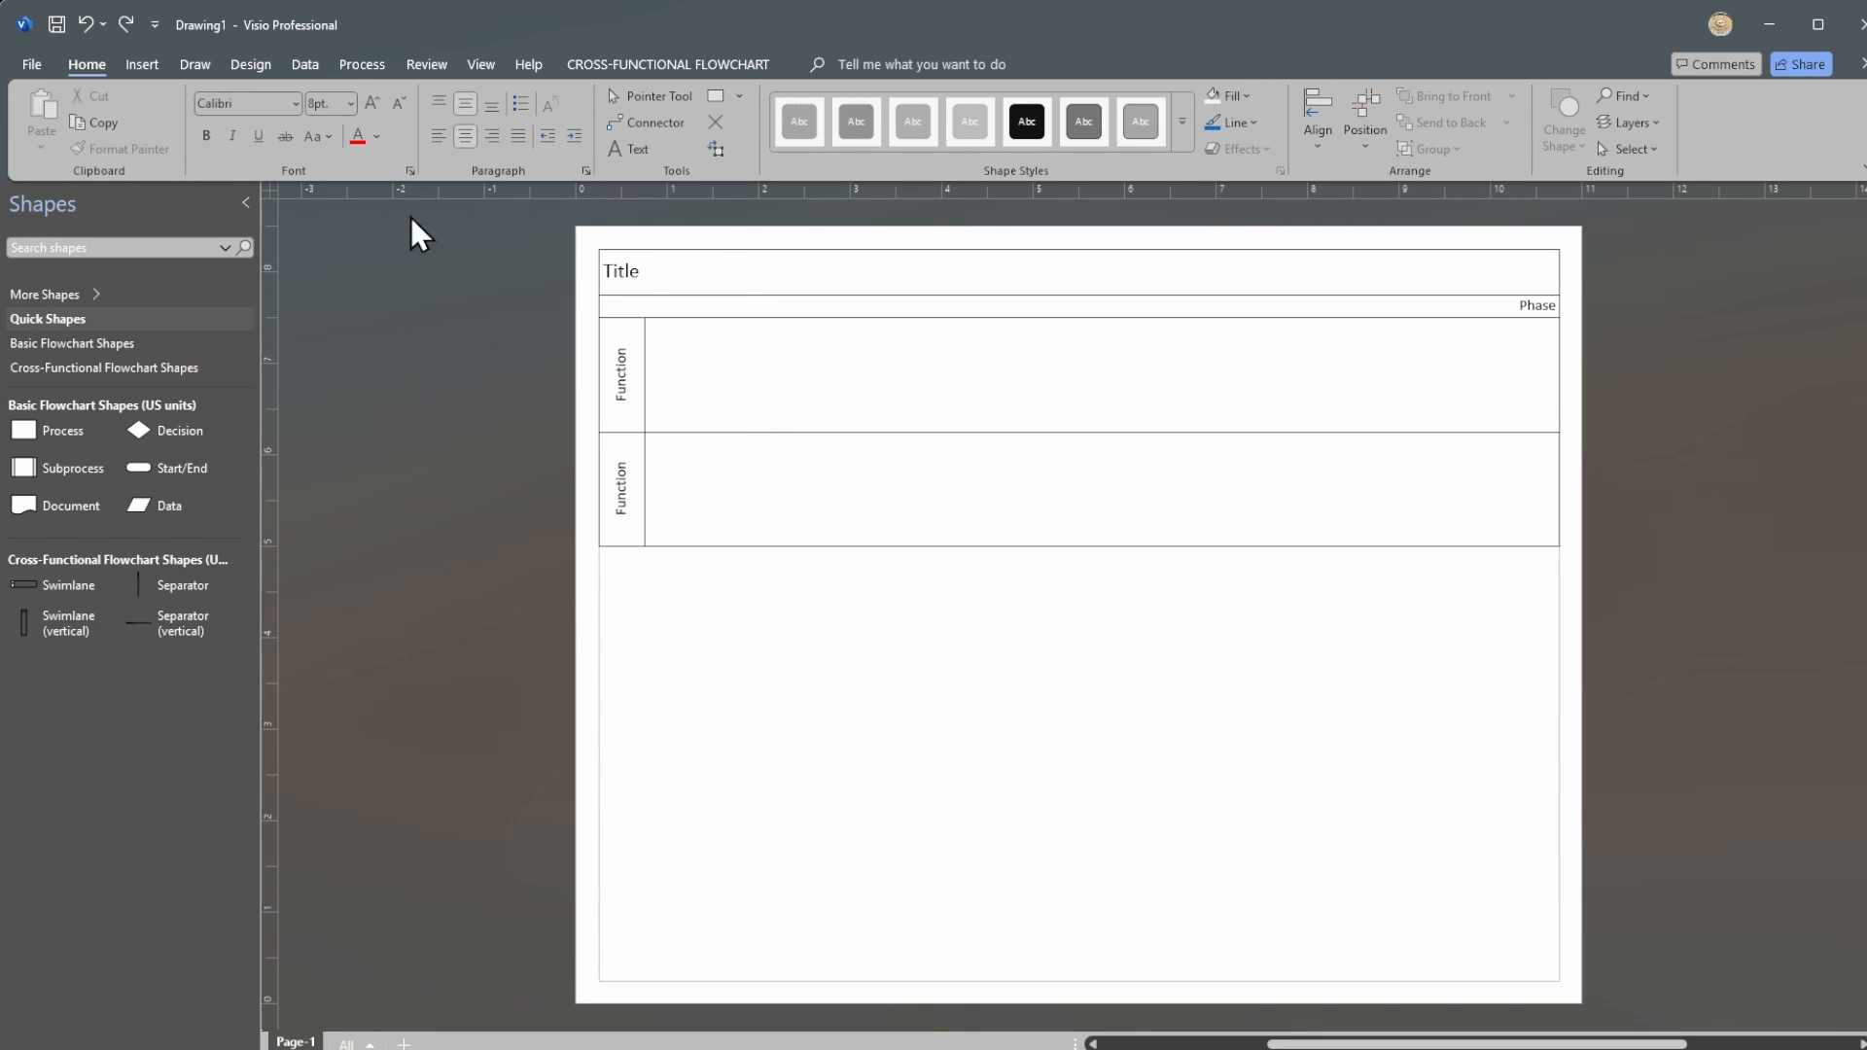
click(137, 66)
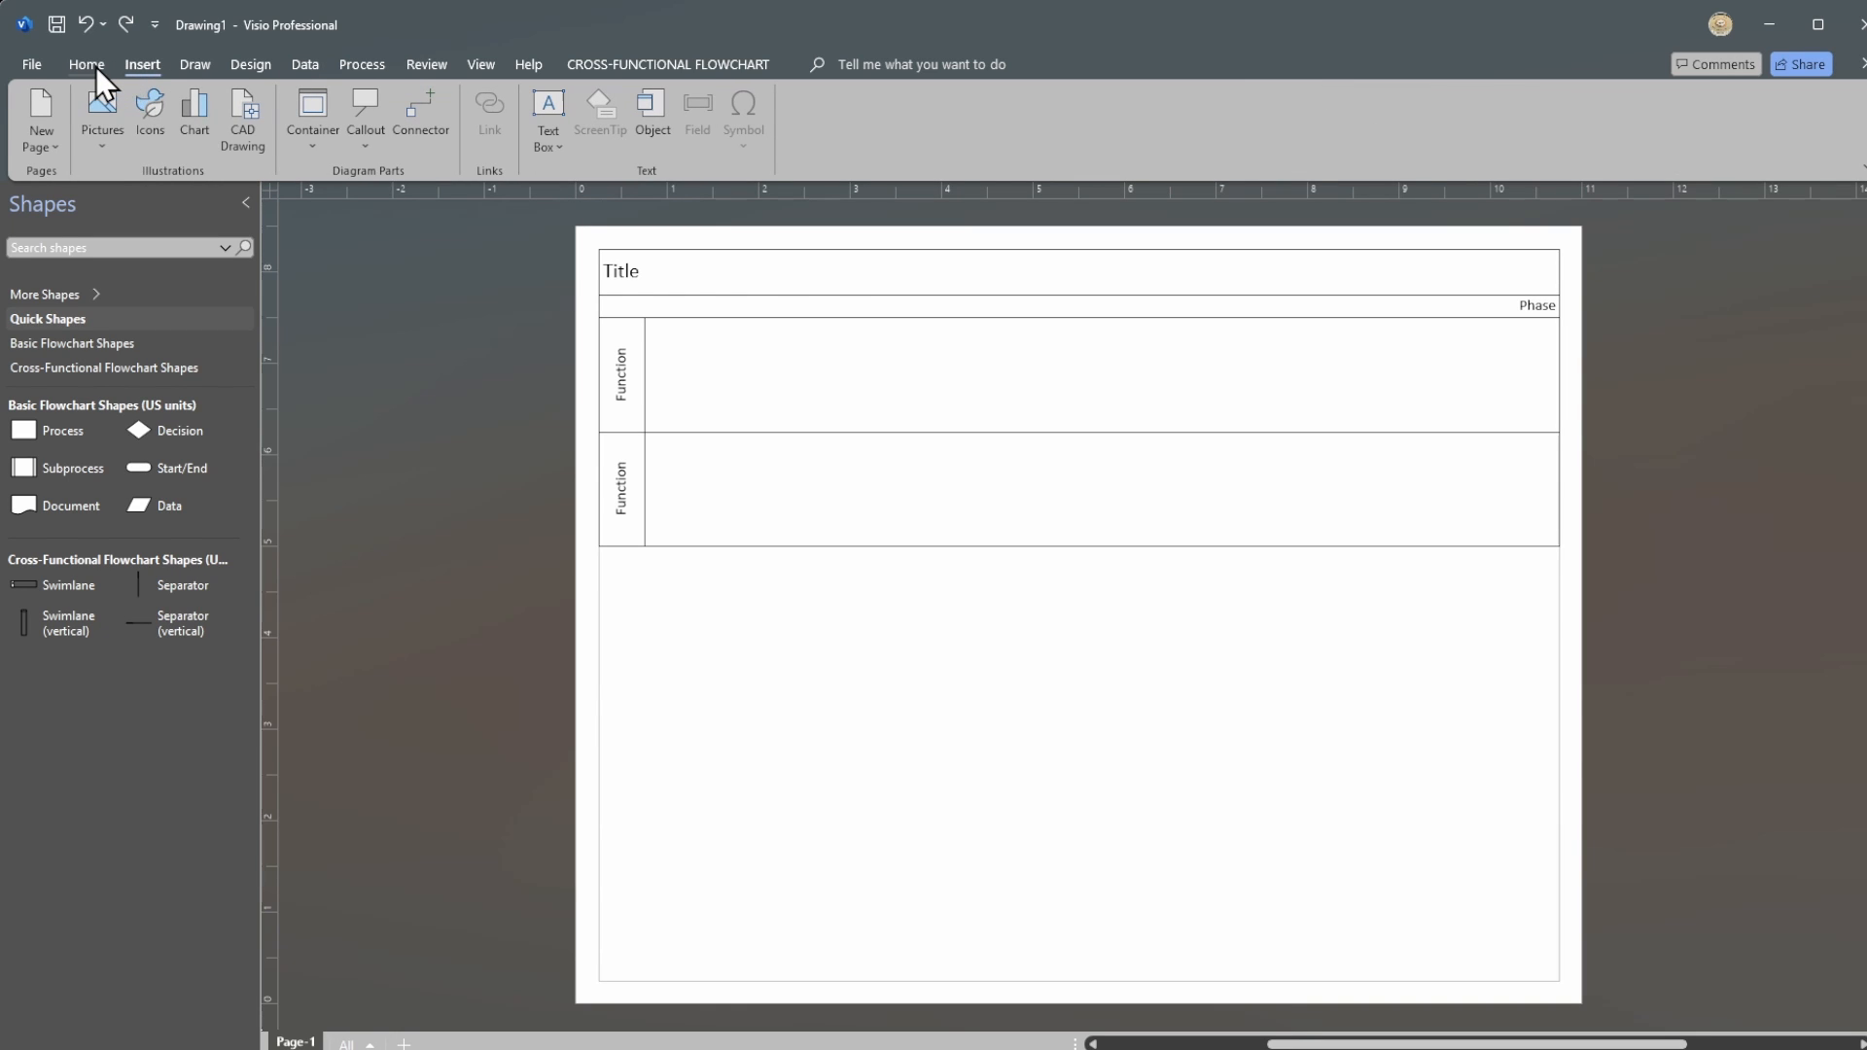
click(95, 67)
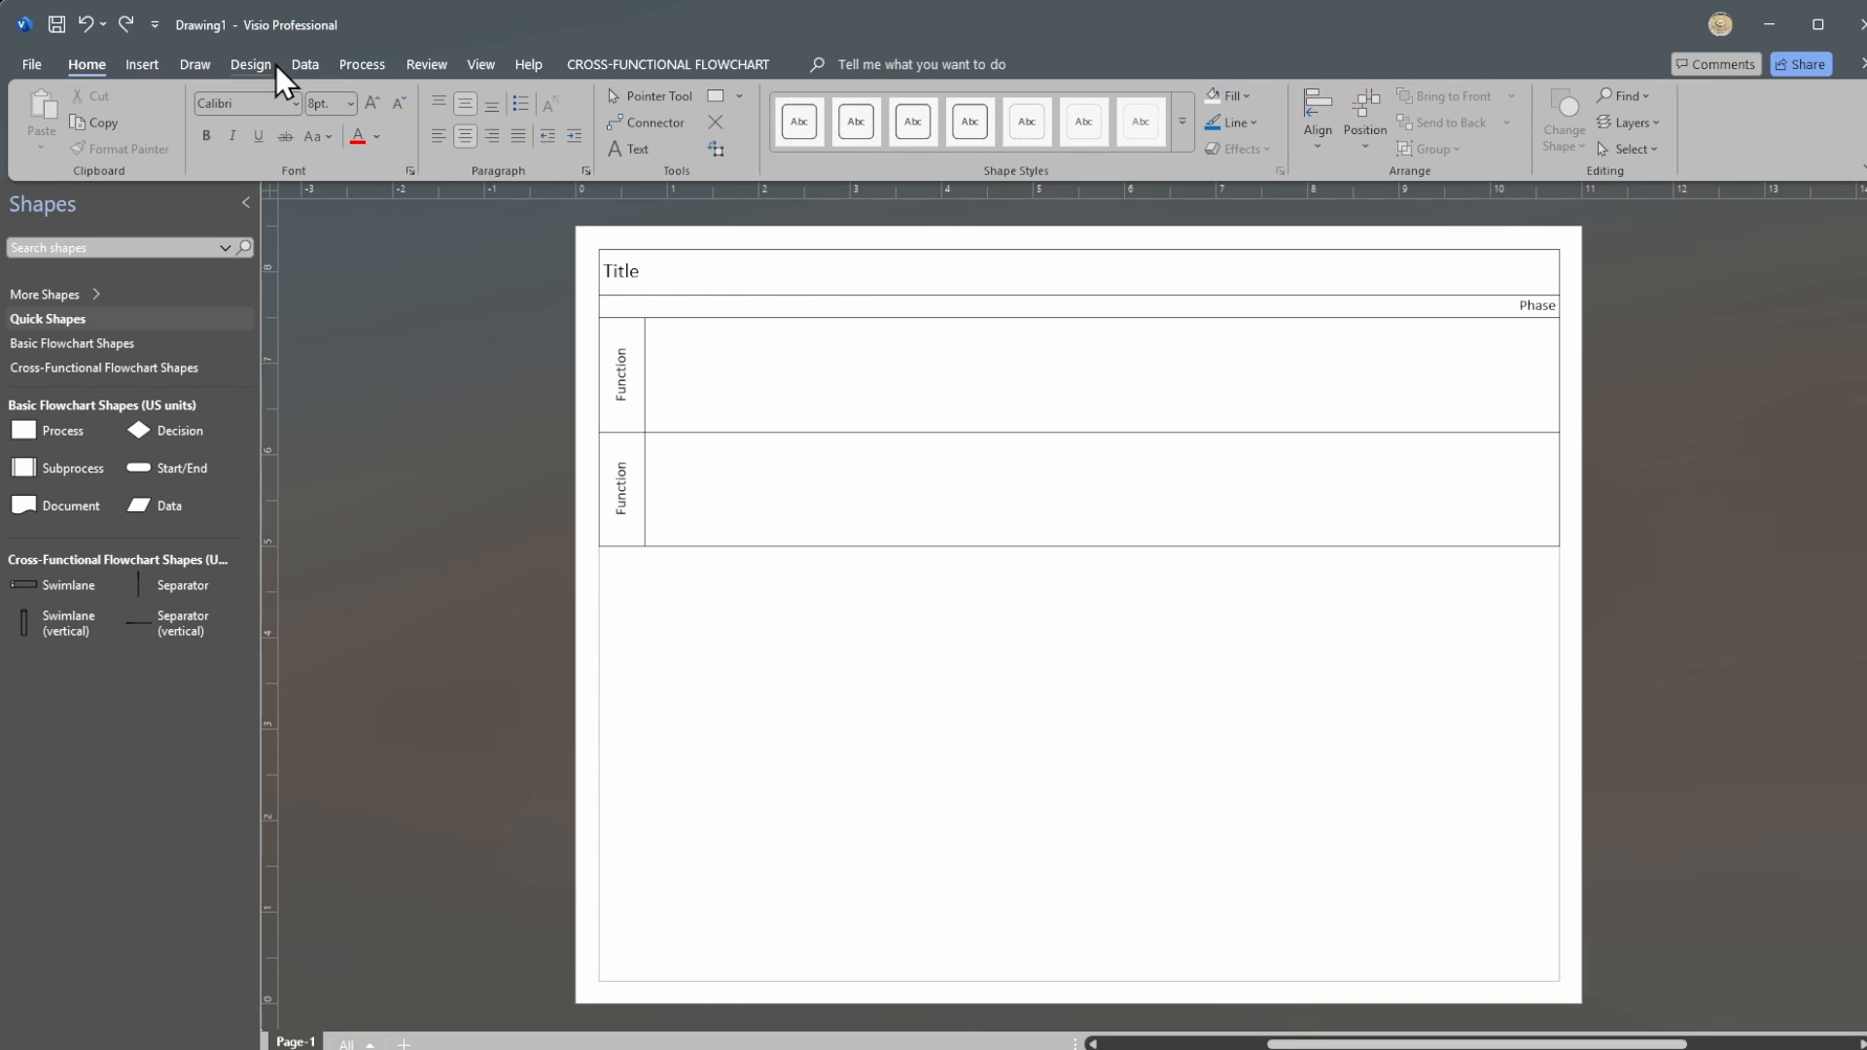
click(139, 63)
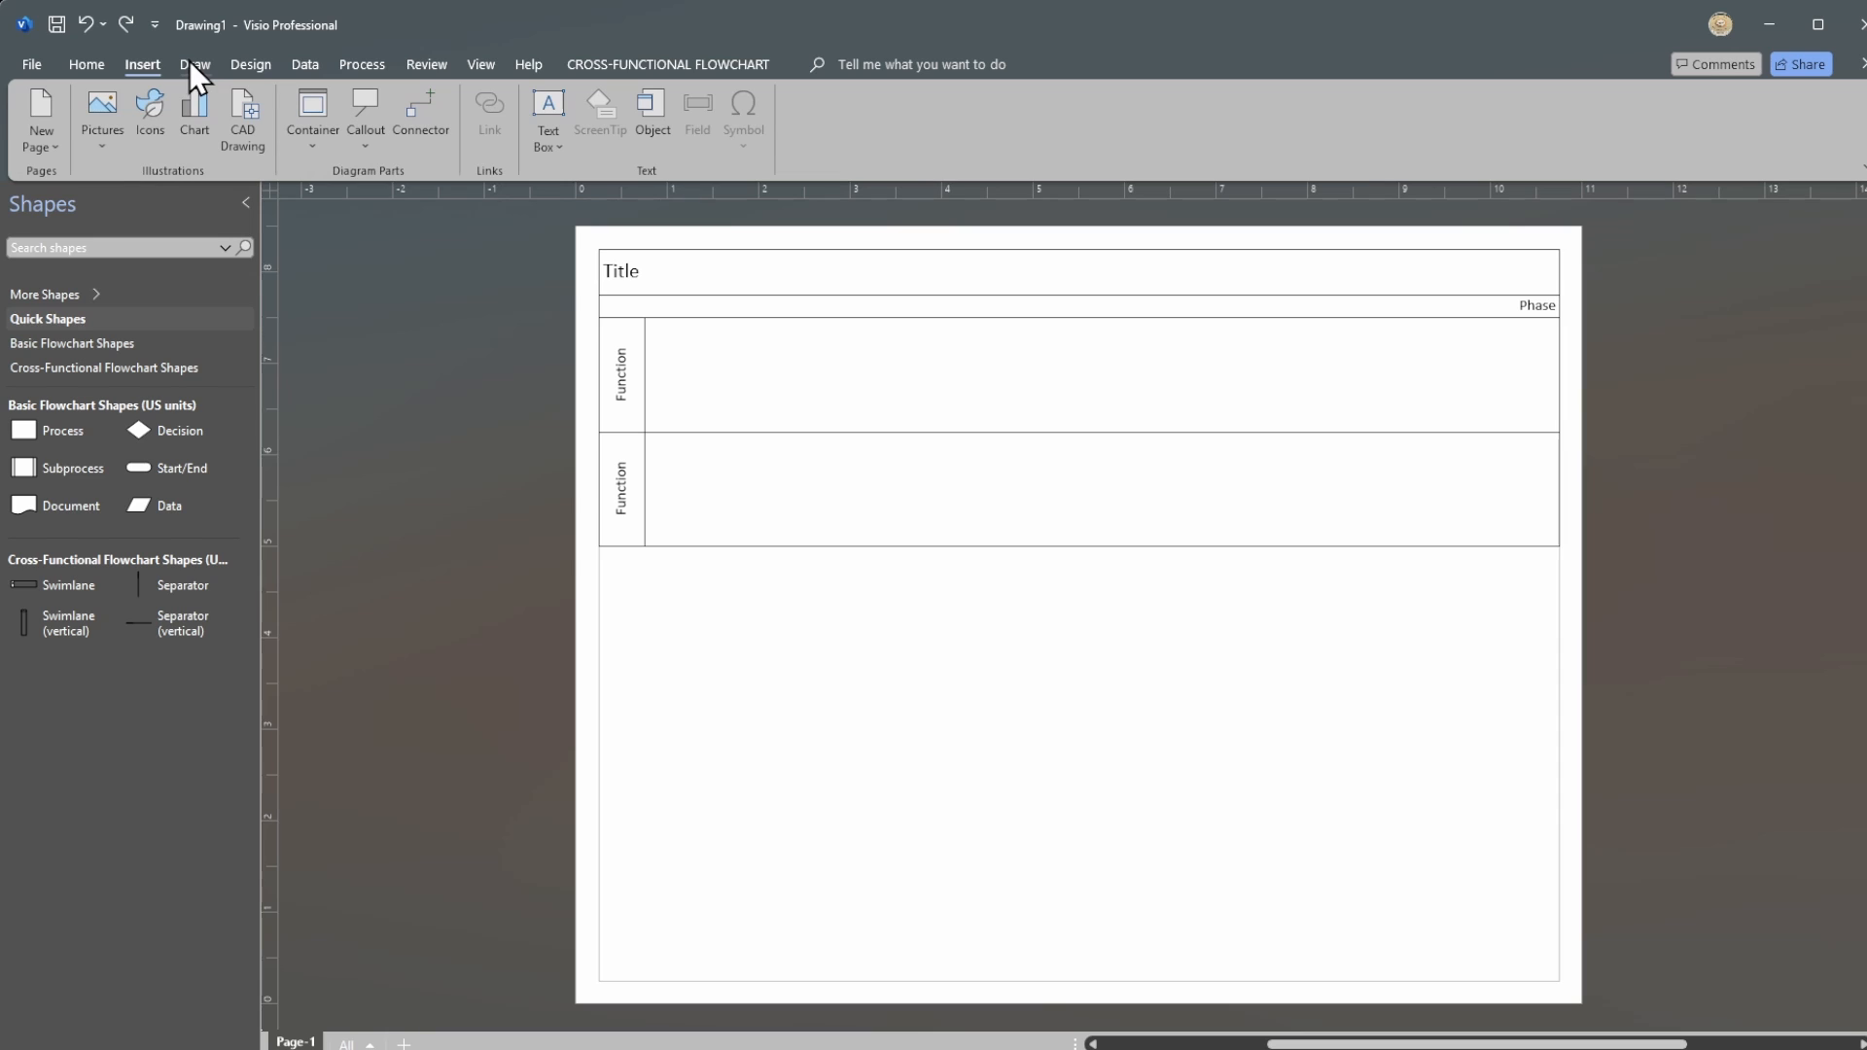
click(190, 63)
Step: Change the page size to a wider landscape format, about 14 by 8.5 inches
click(252, 64)
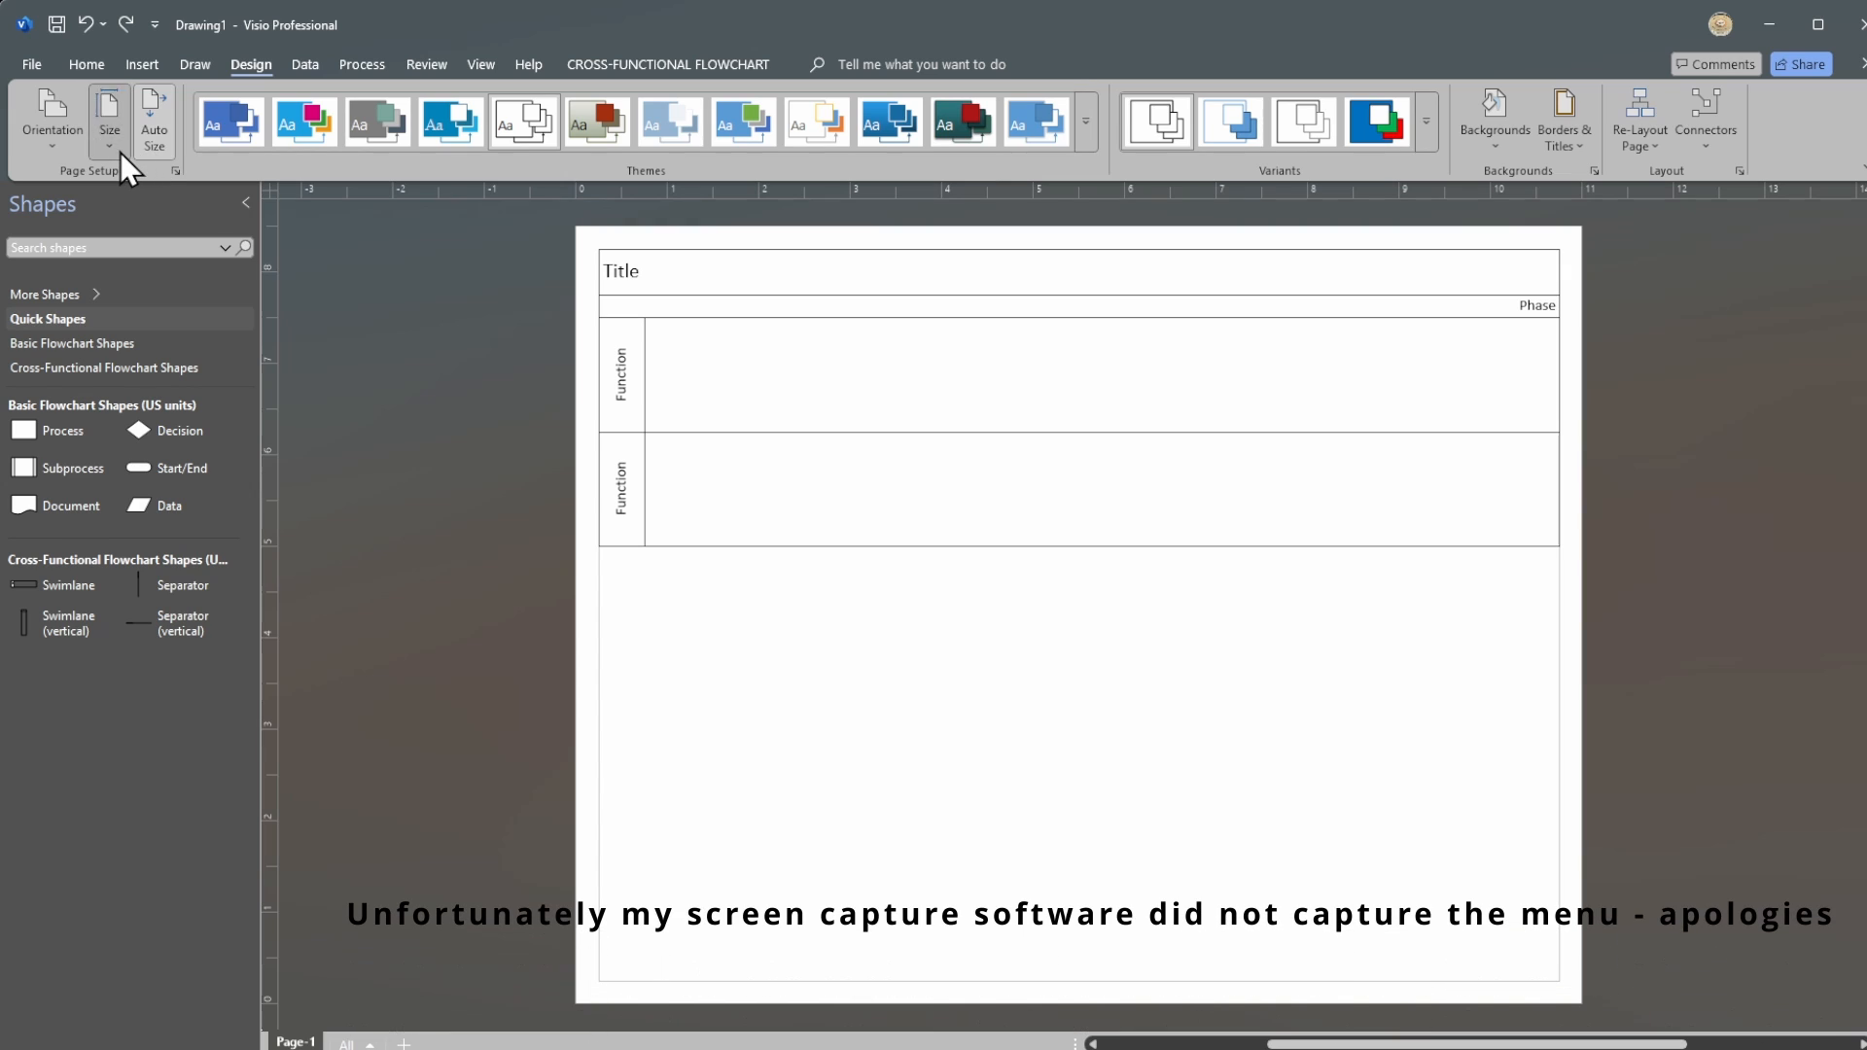
click(164, 287)
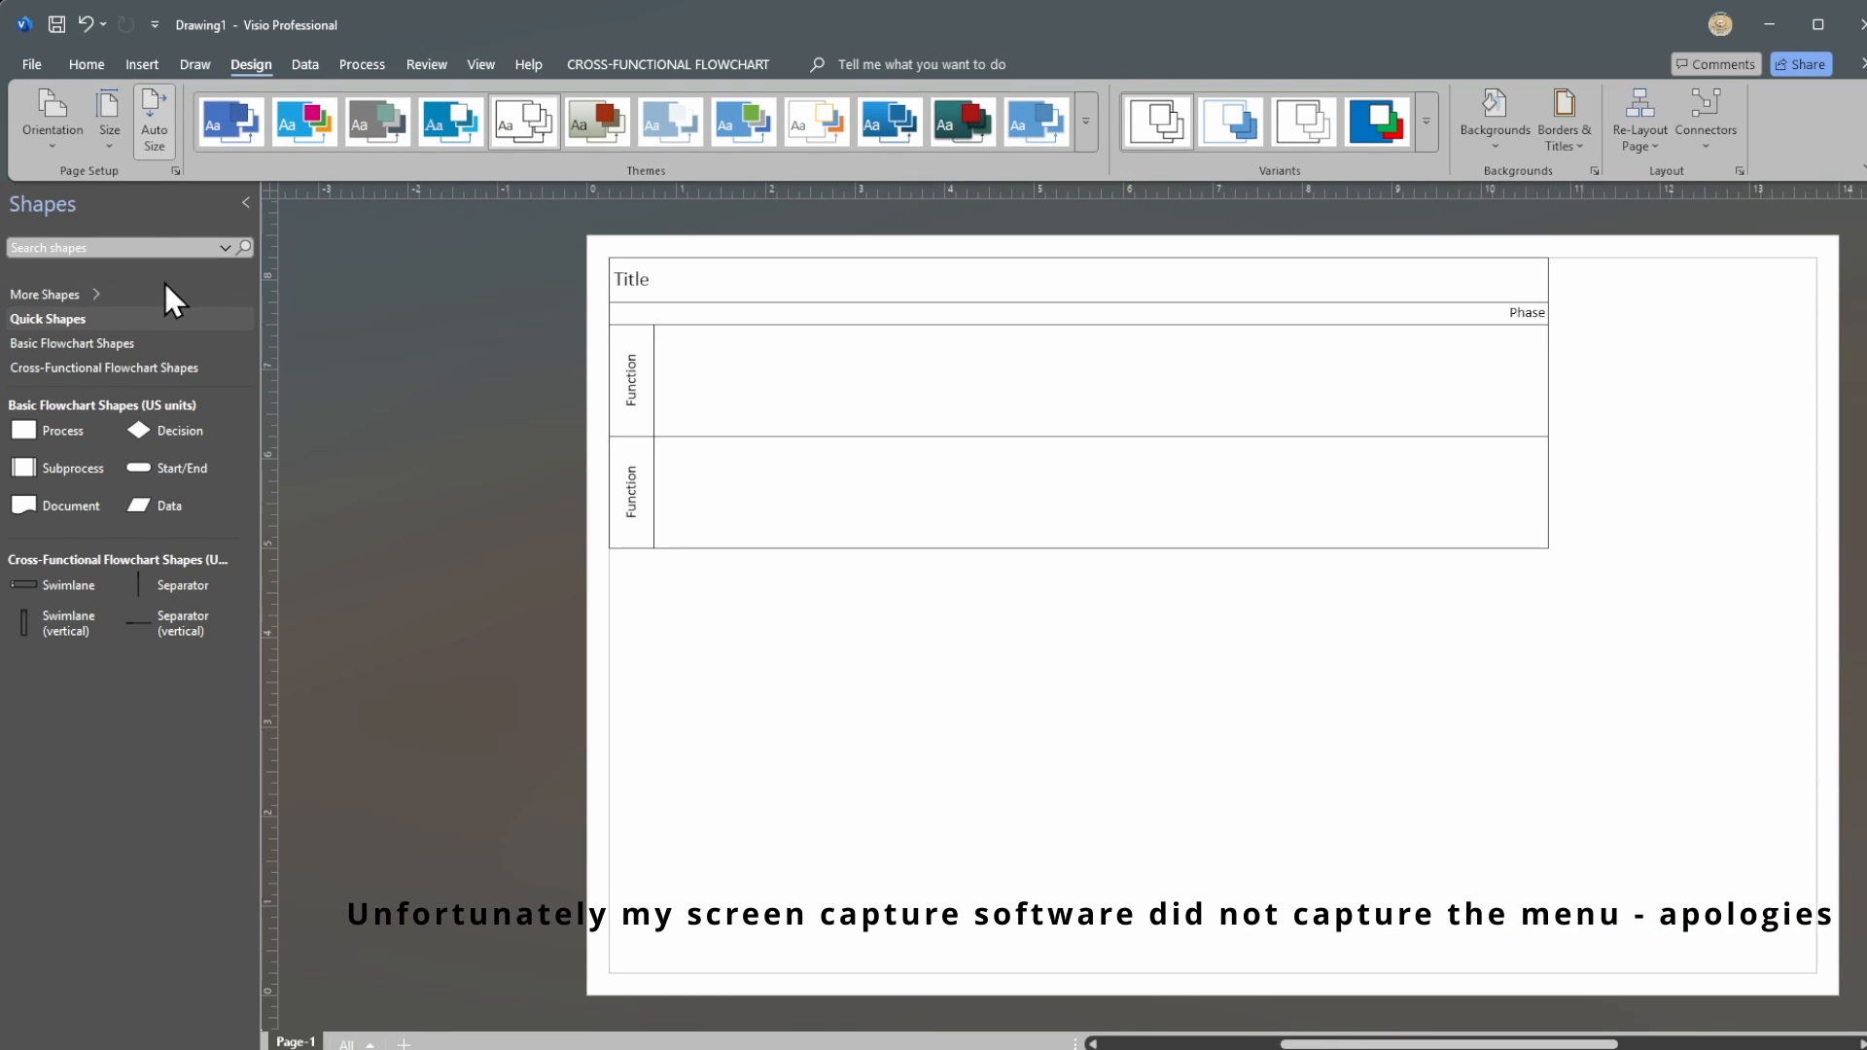
drag(1367, 1045, 1393, 1045)
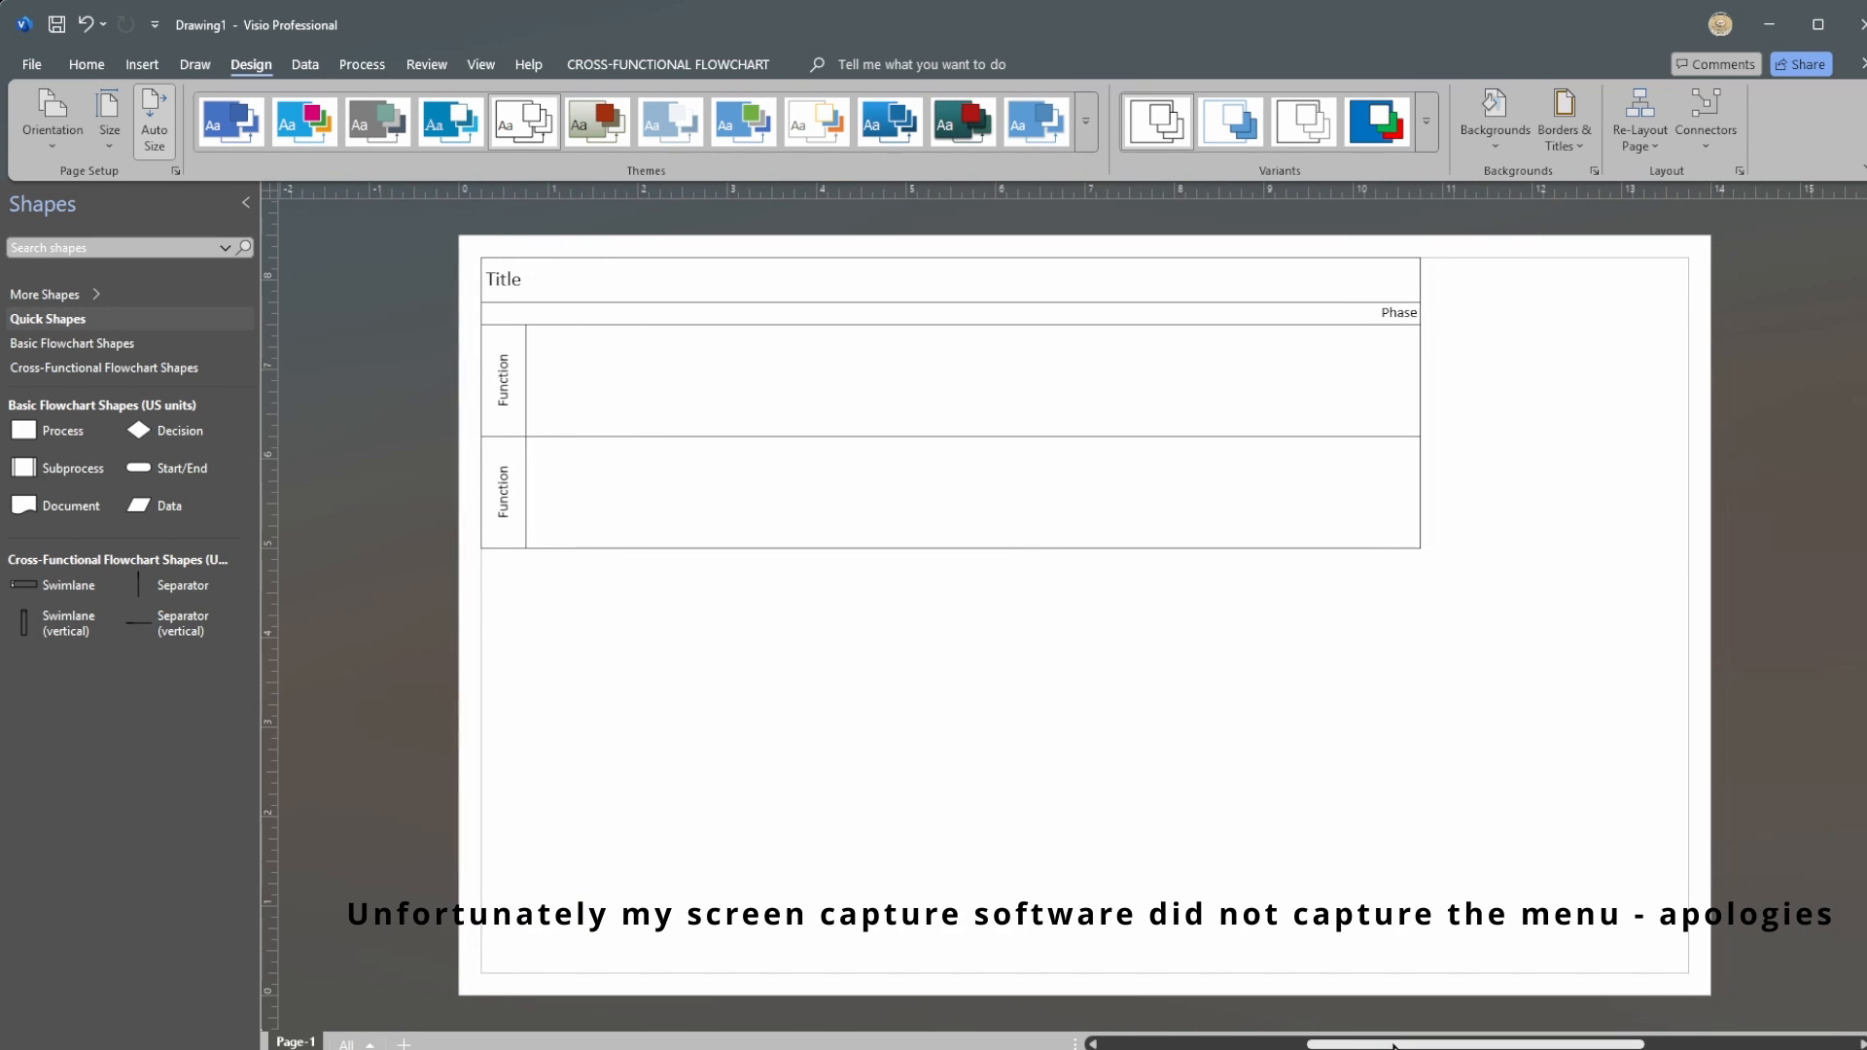
Step: Widen the whole swimlane diagram so that its right edge meets the page's right margin
click(658, 290)
click(422, 564)
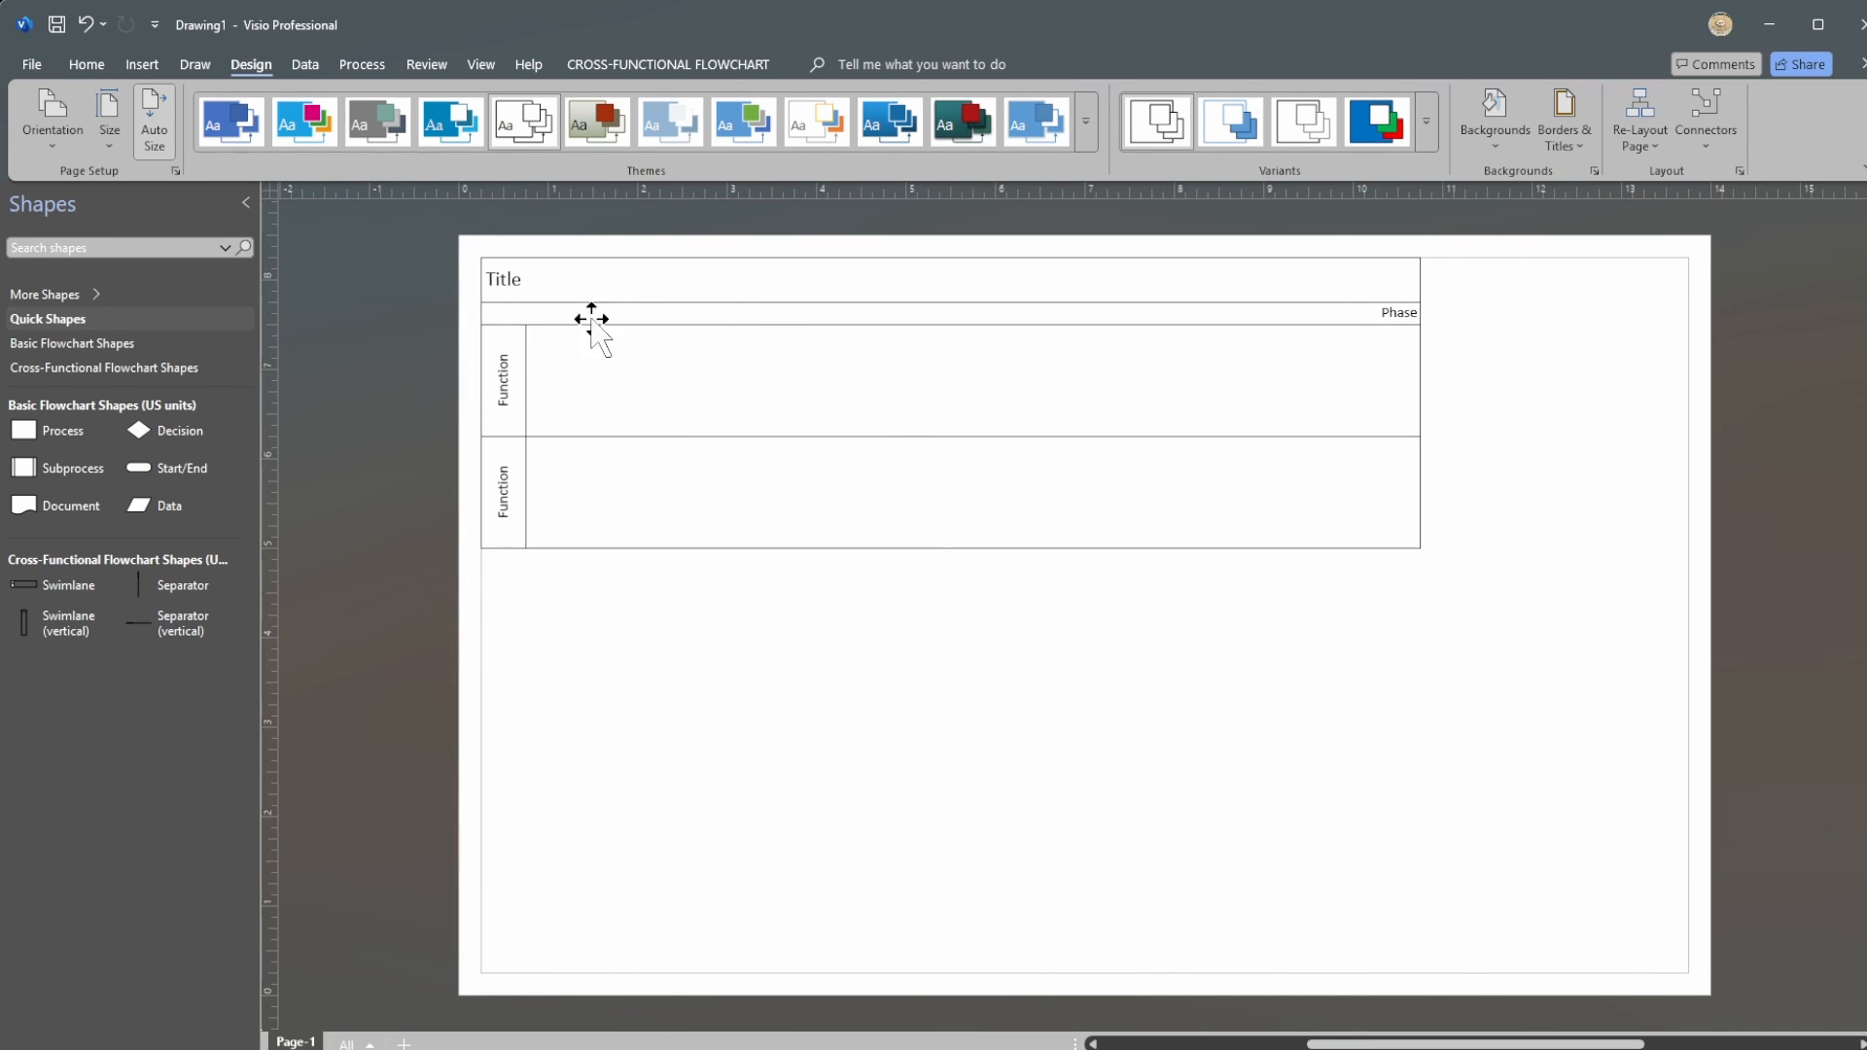
click(561, 285)
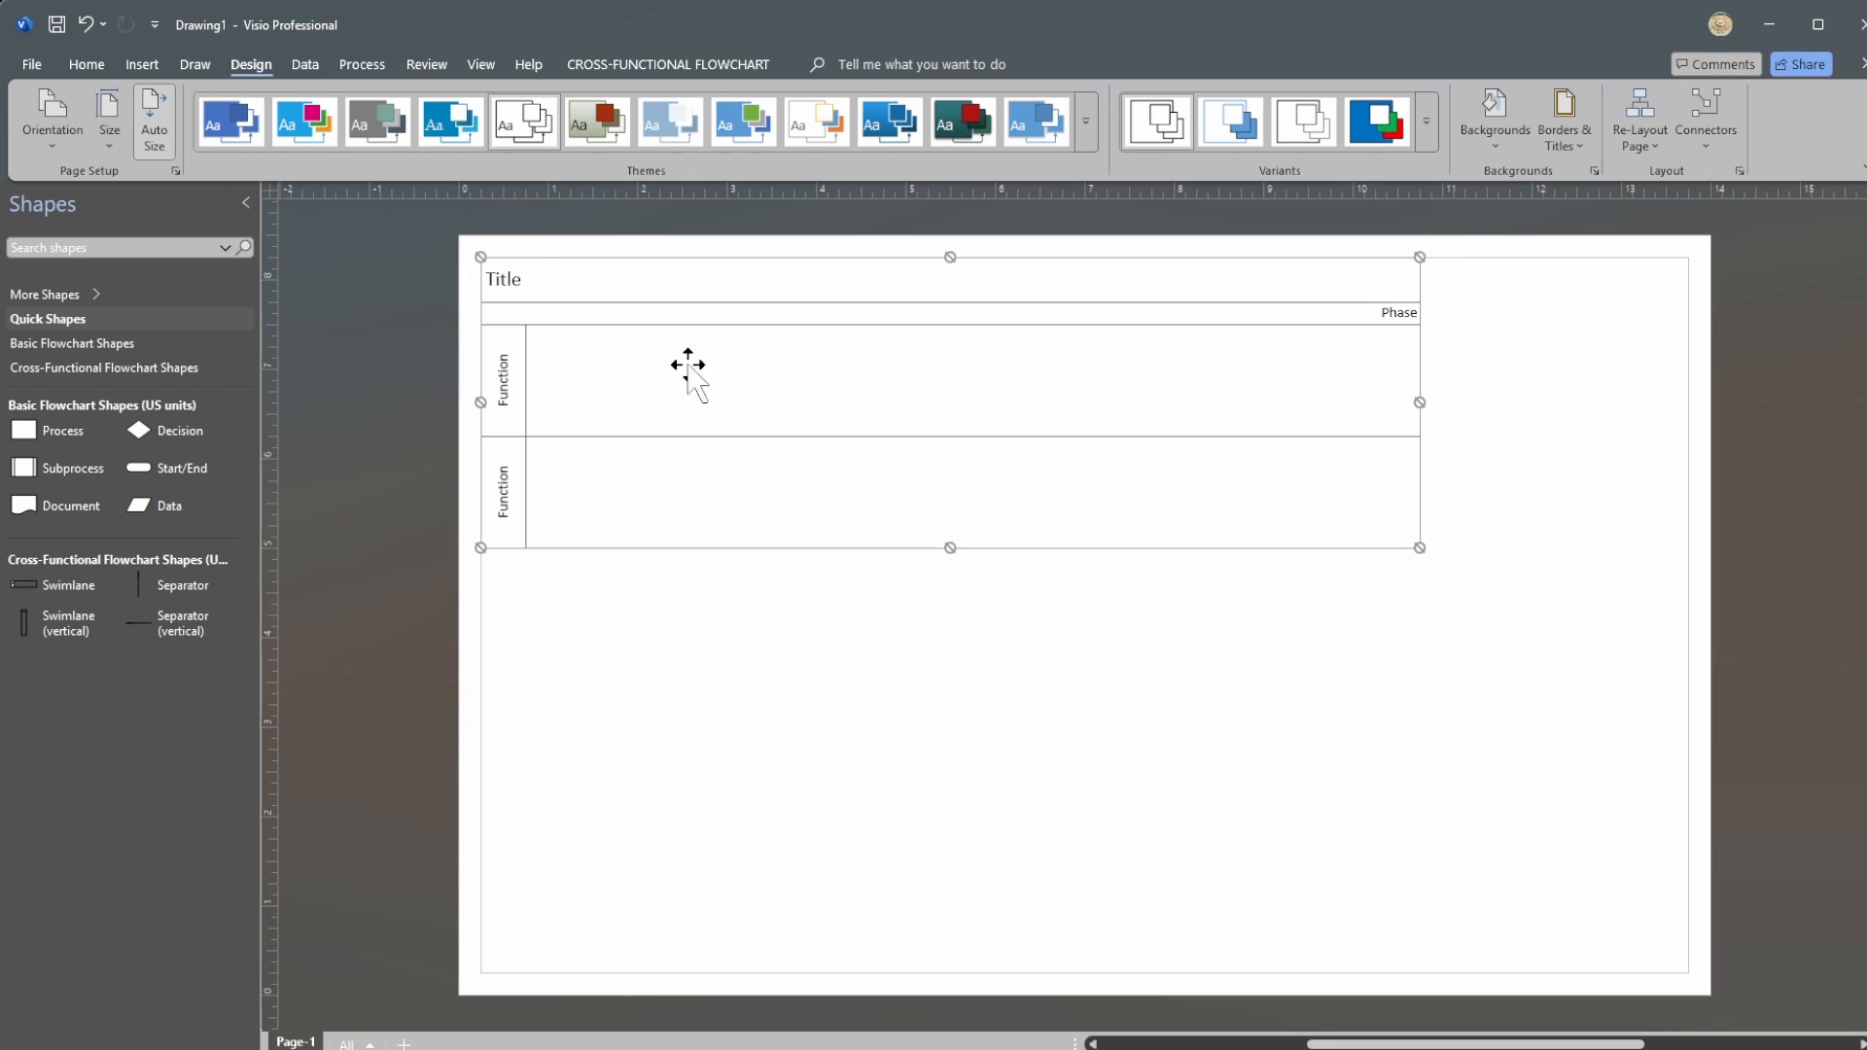
drag(1420, 466, 1688, 467)
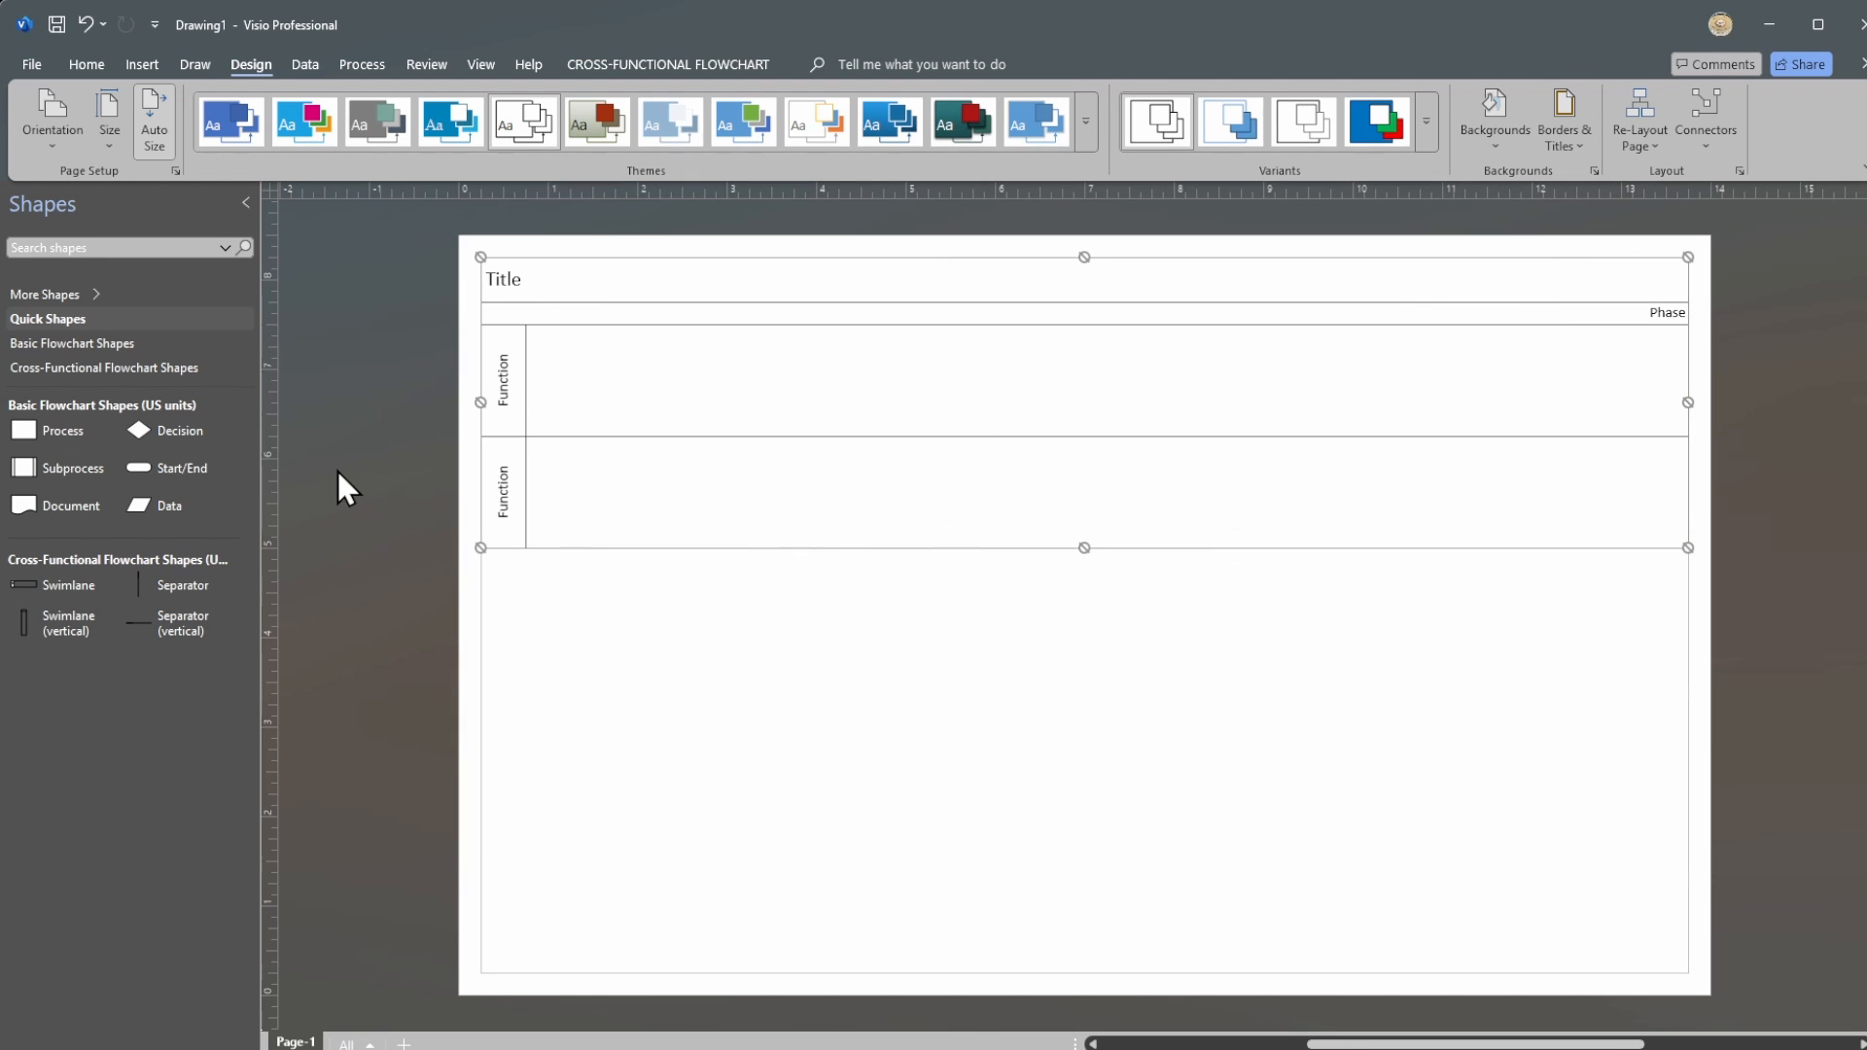
Step: Make the second Function swimlane taller by extending its lower edge downward
click(334, 471)
click(582, 280)
drag(1009, 555, 968, 605)
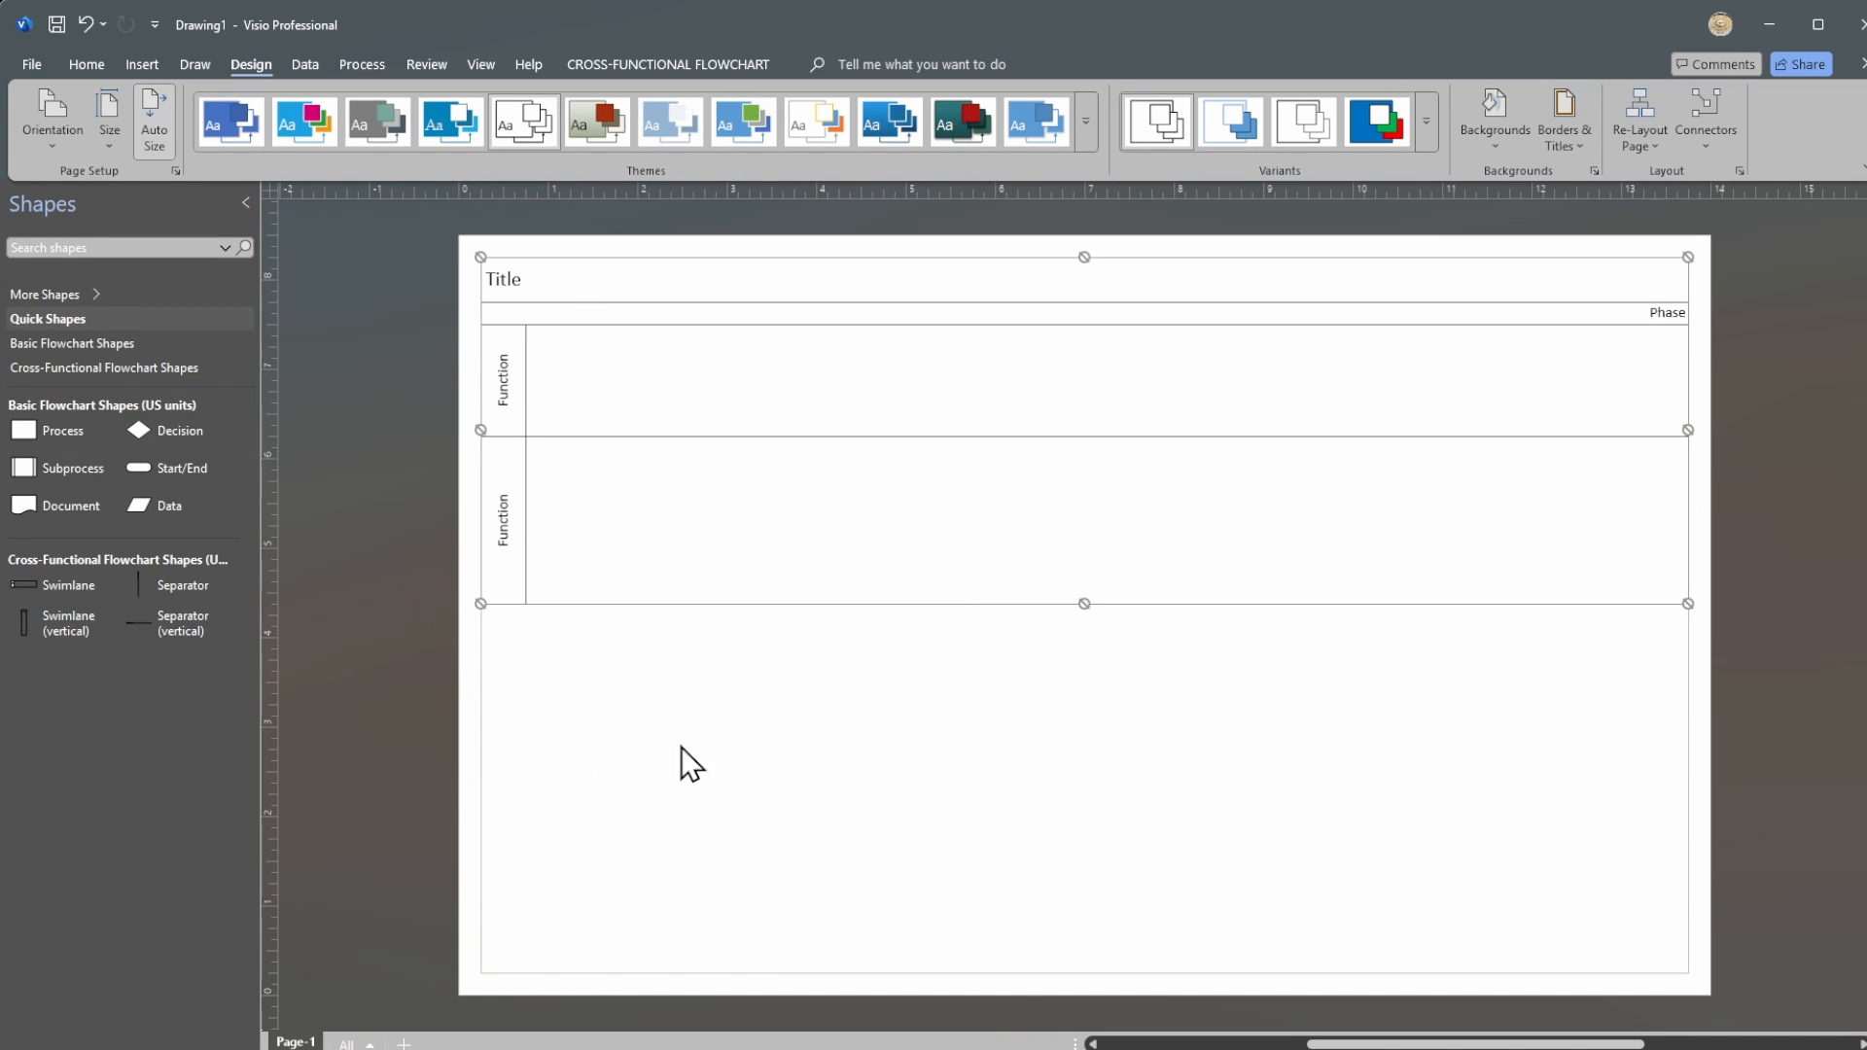
Step: Shorten the second Function swimlane by raising its lower edge until its height nearly matches the first swimlane
click(1001, 609)
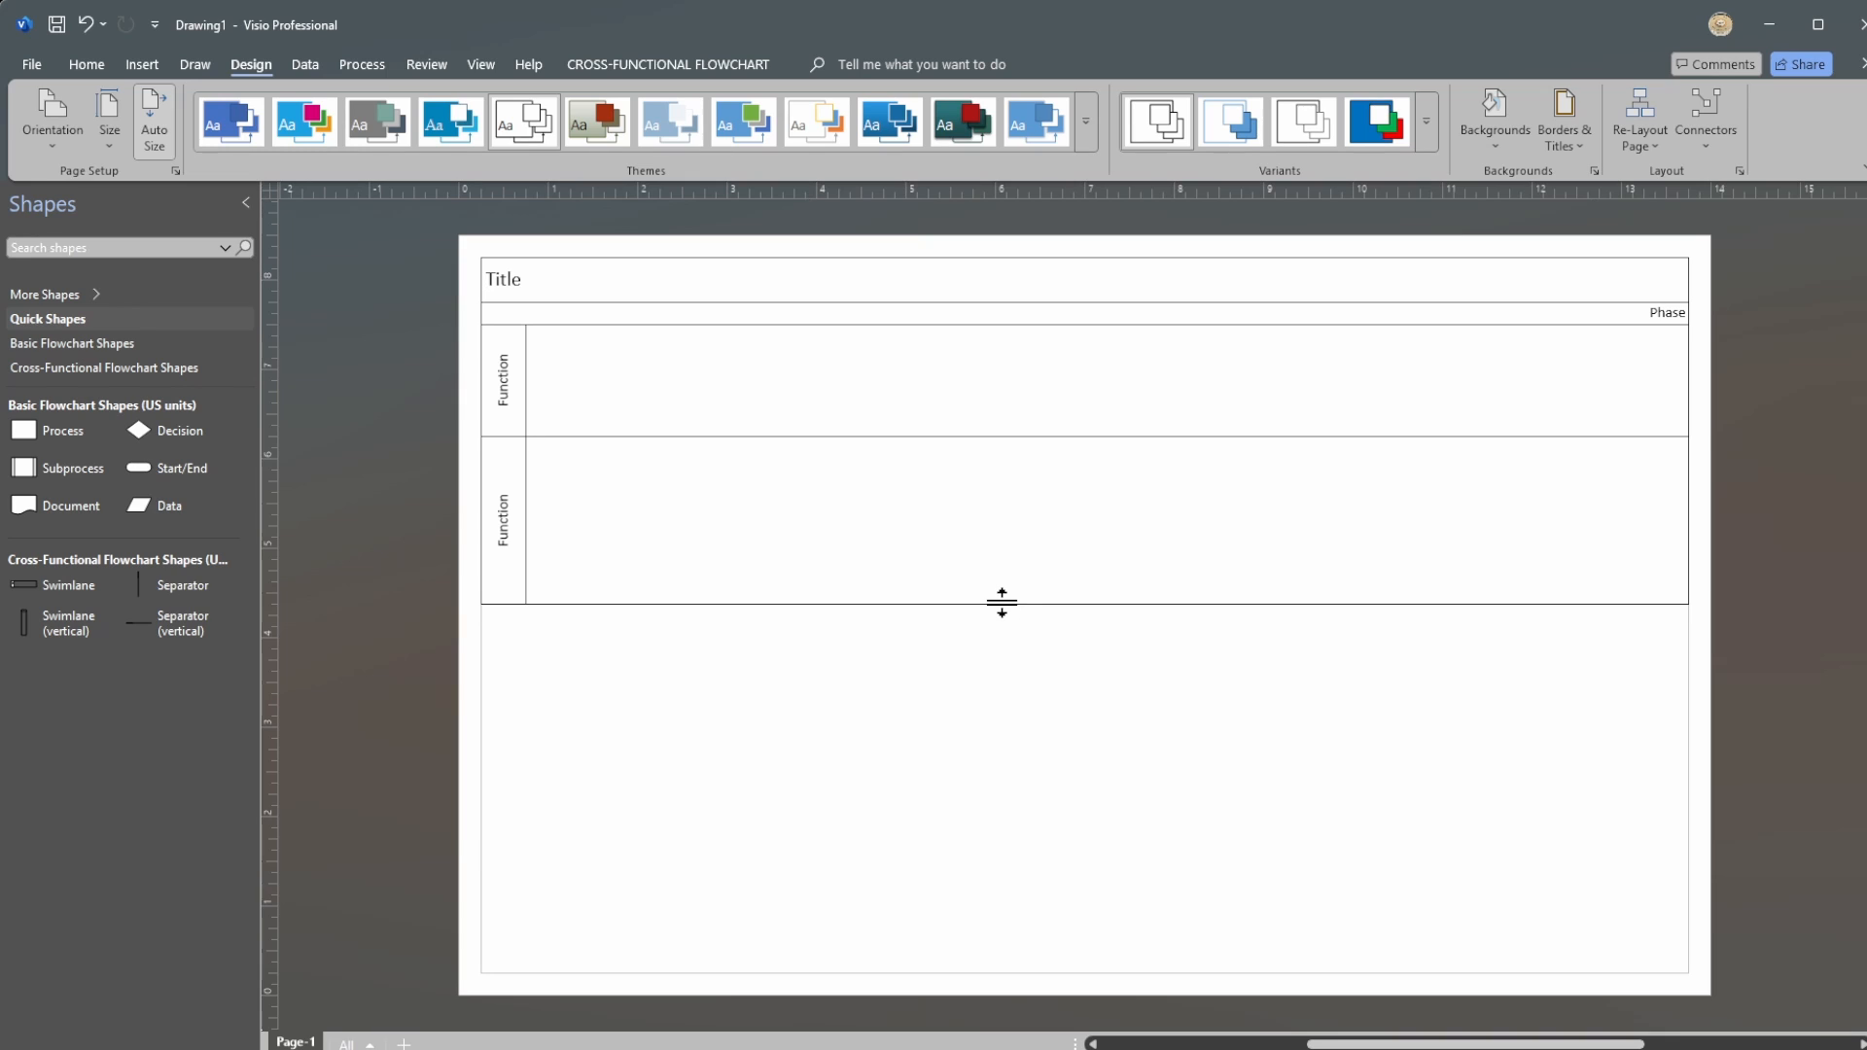
drag(1001, 604, 997, 580)
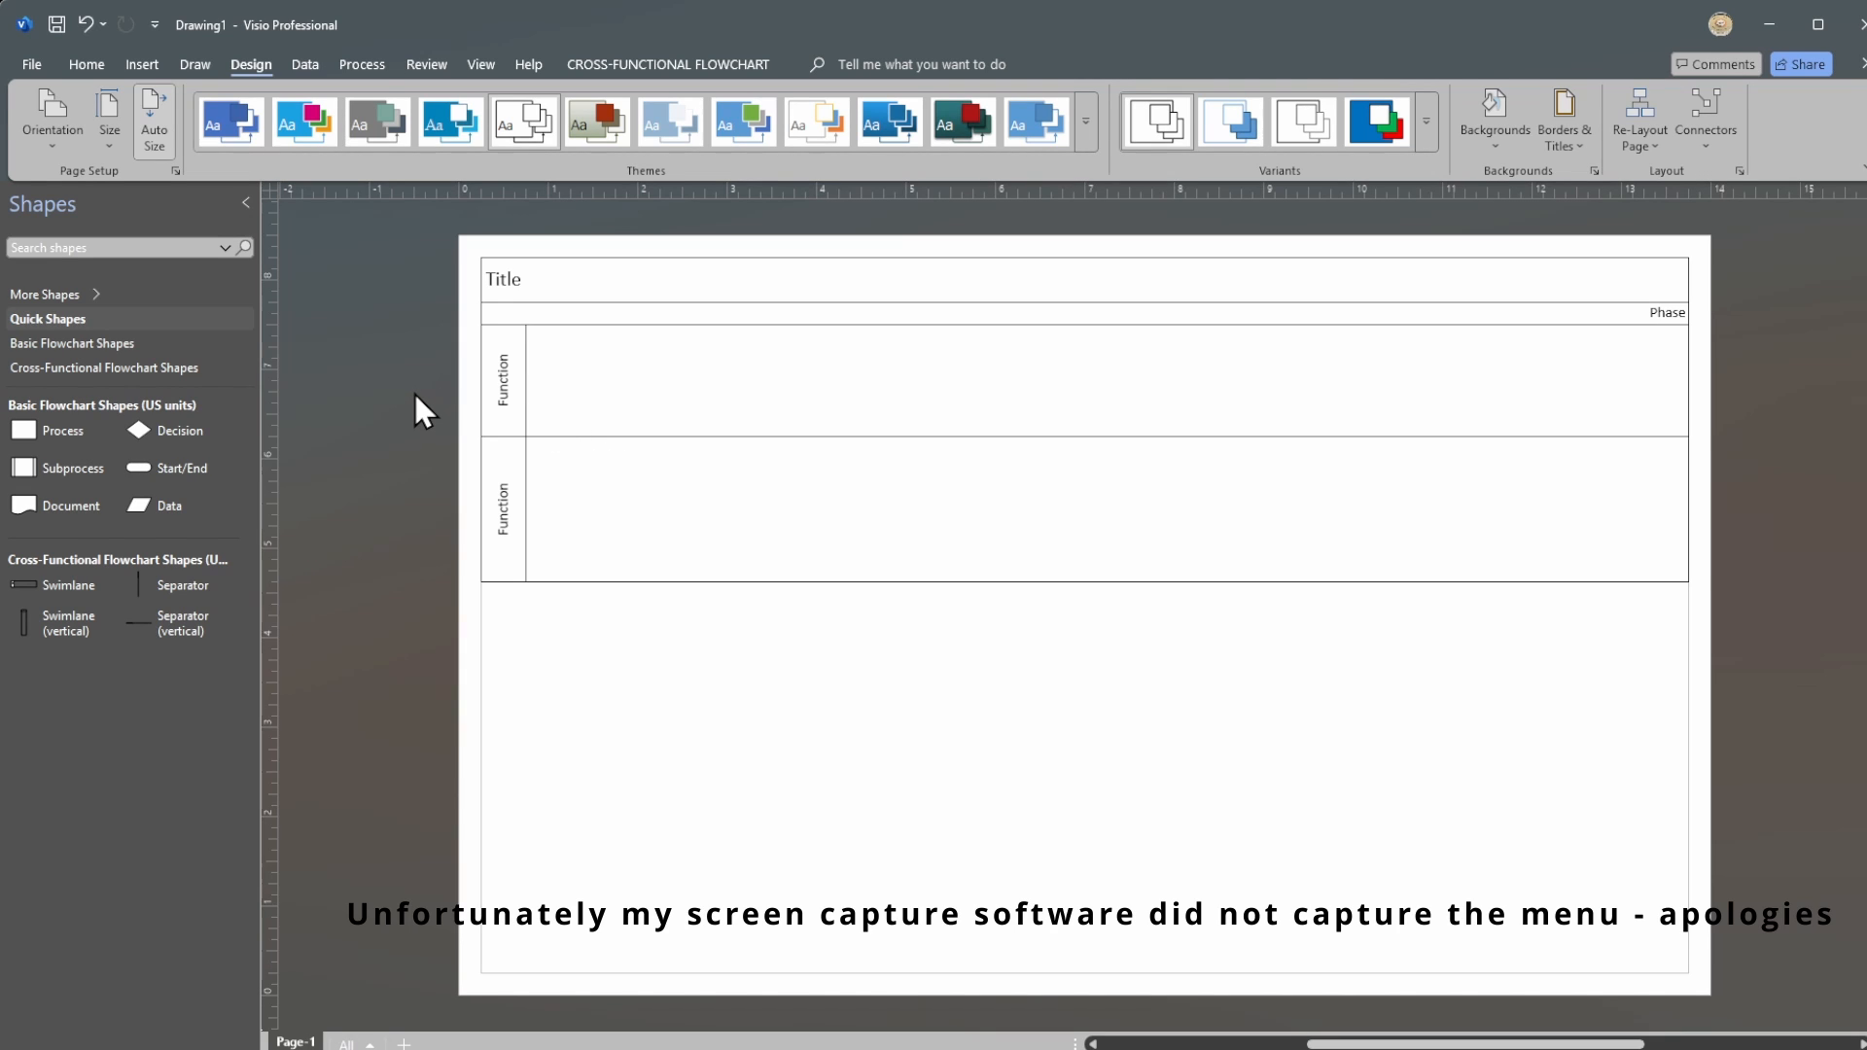
click(546, 521)
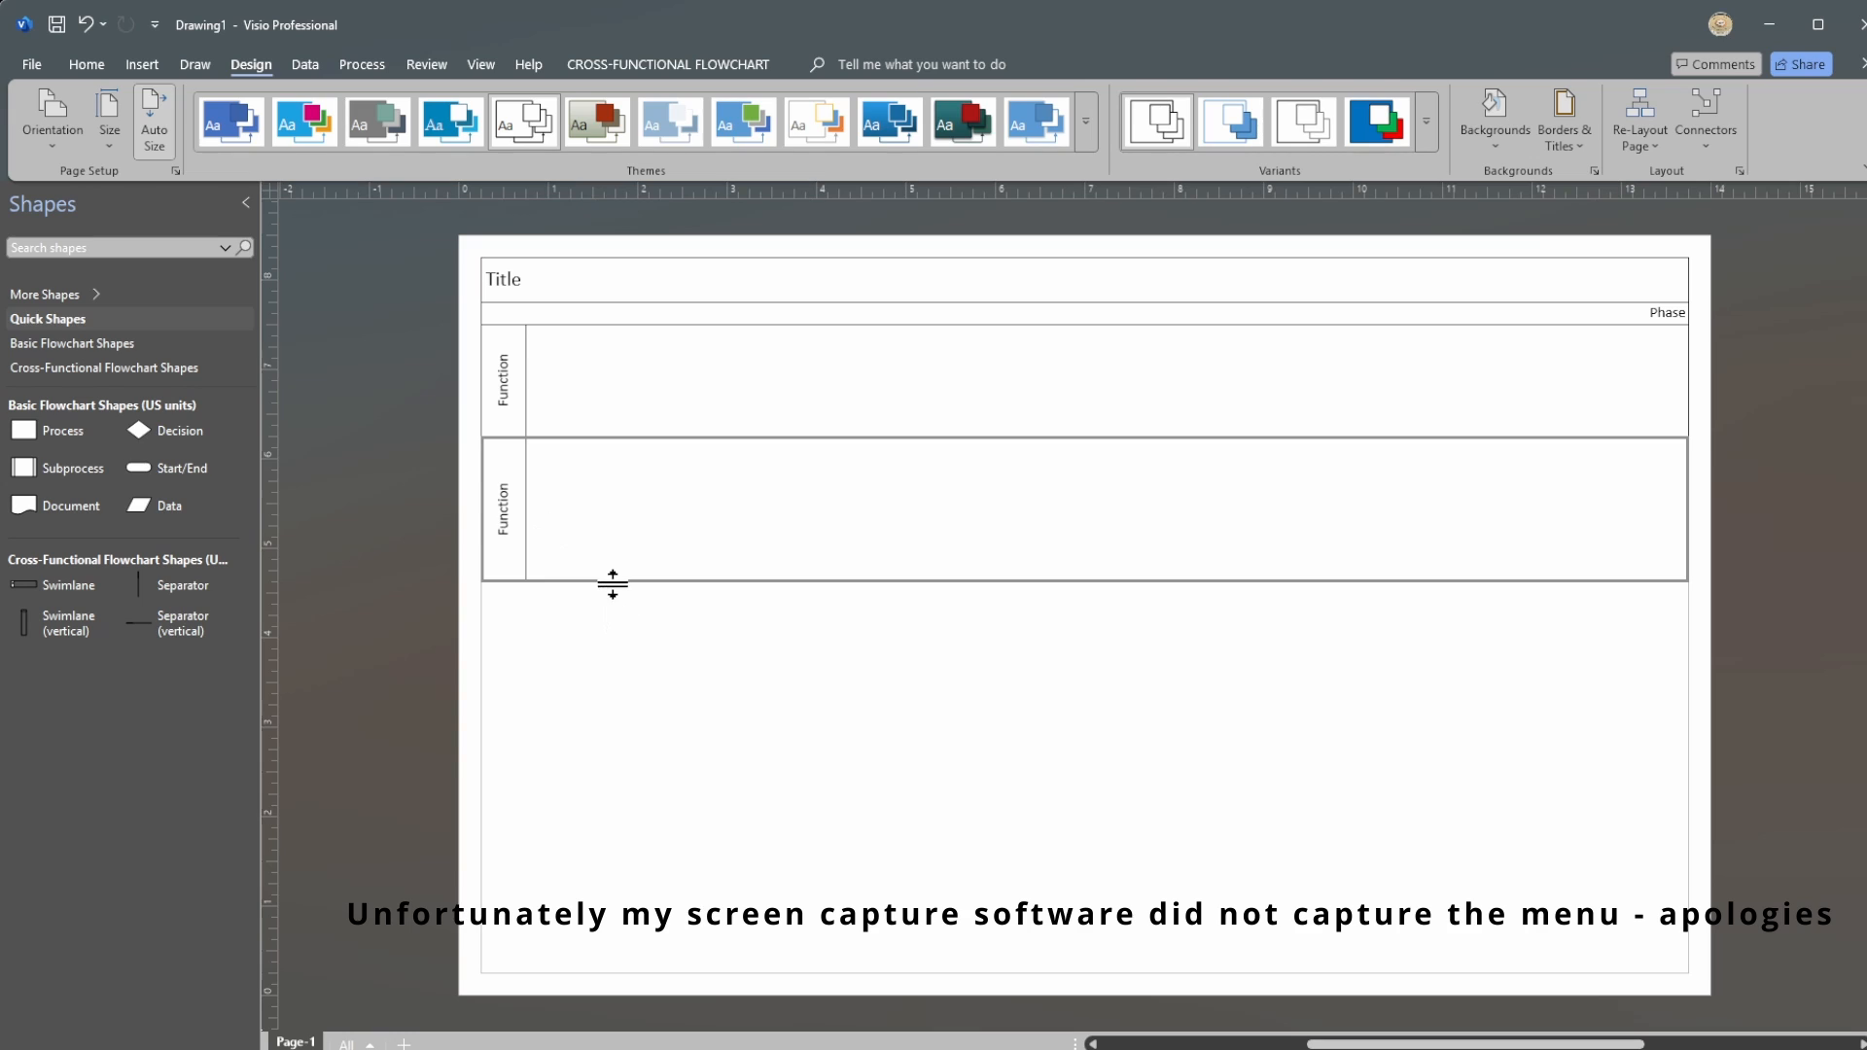
drag(613, 584, 613, 559)
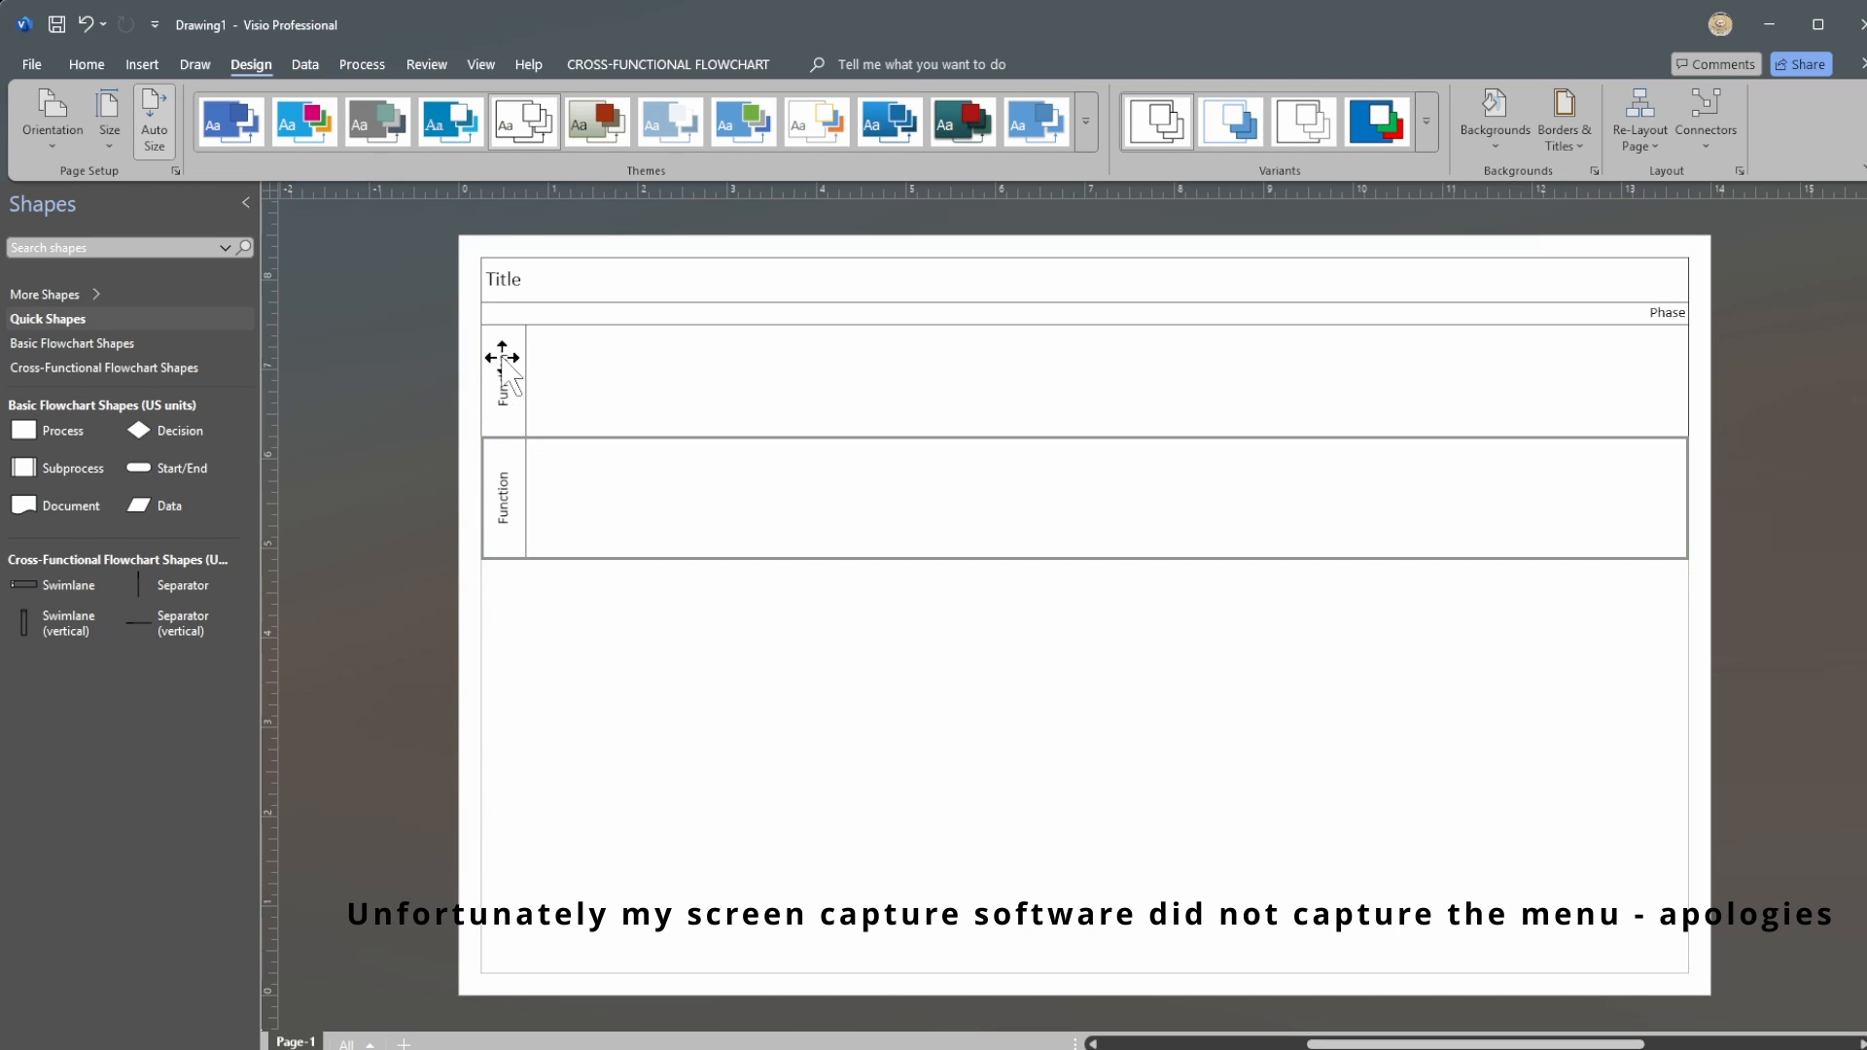
click(385, 358)
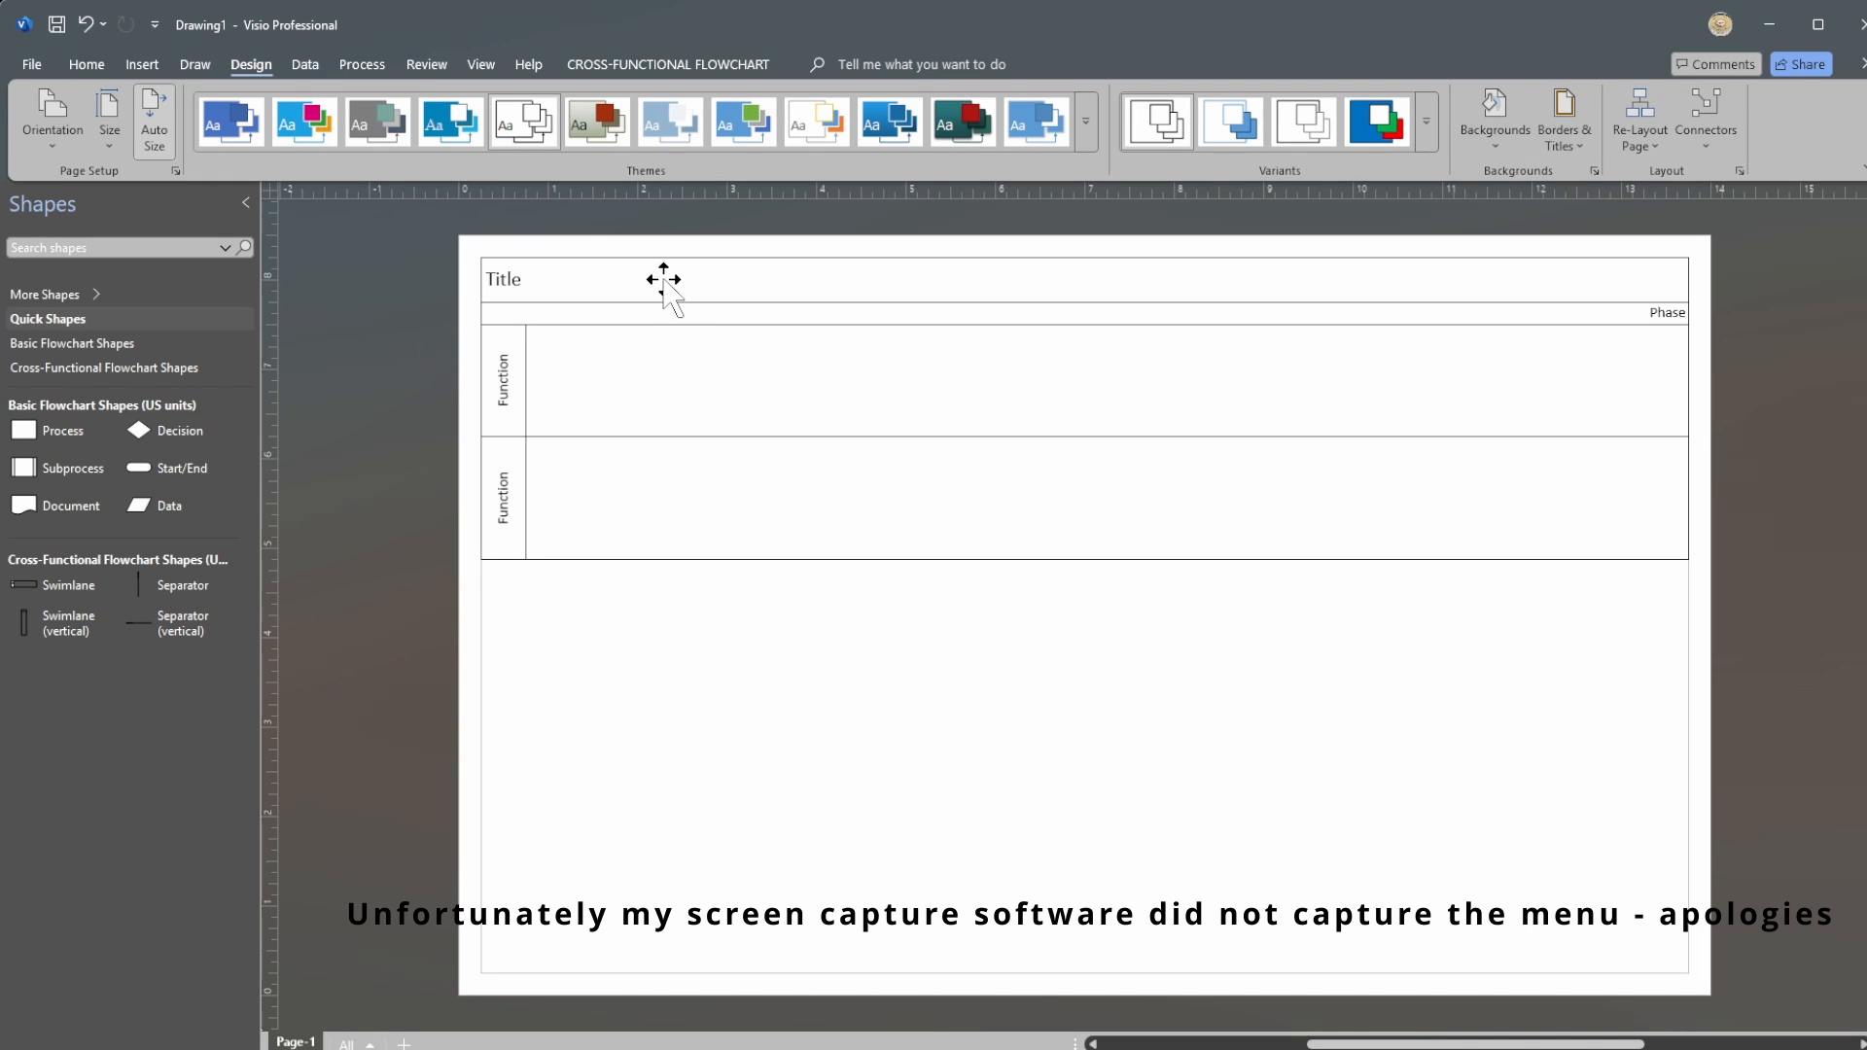
click(651, 280)
click(407, 317)
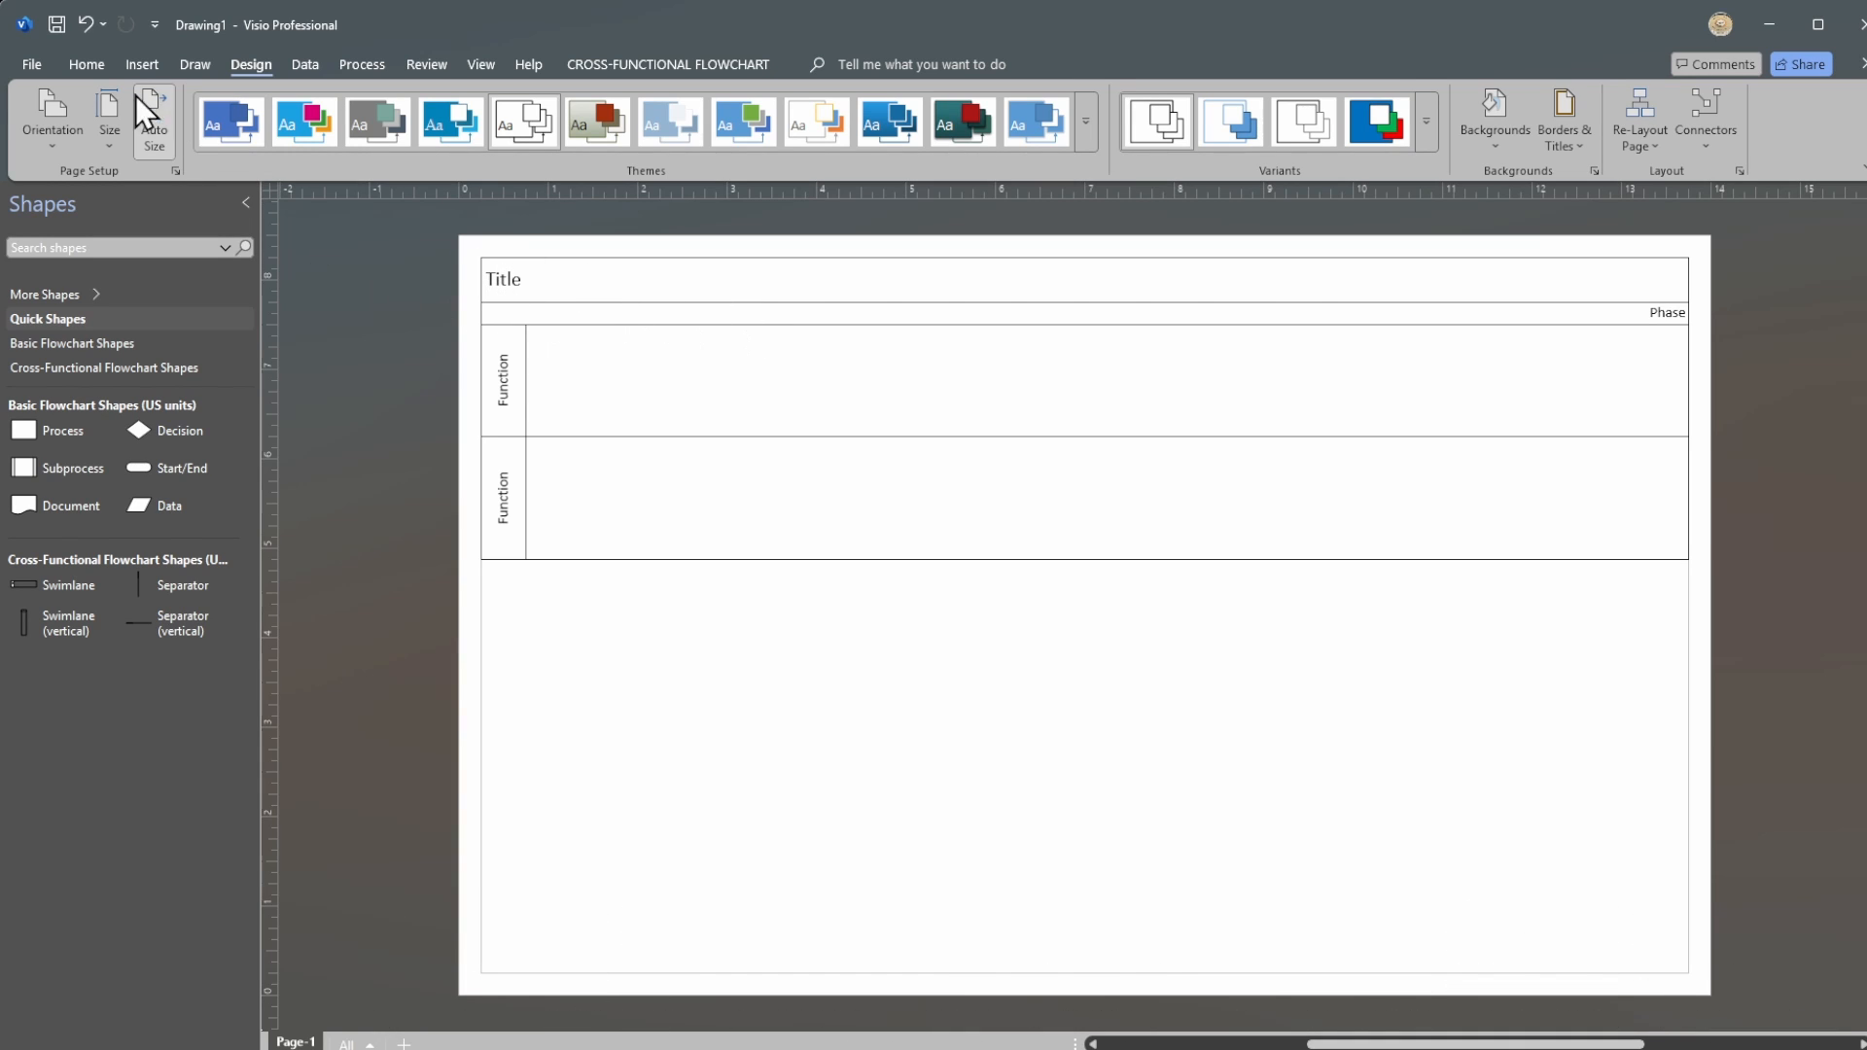
Step: Replace the flowchart's title text with "Process name – current/future state"
click(86, 64)
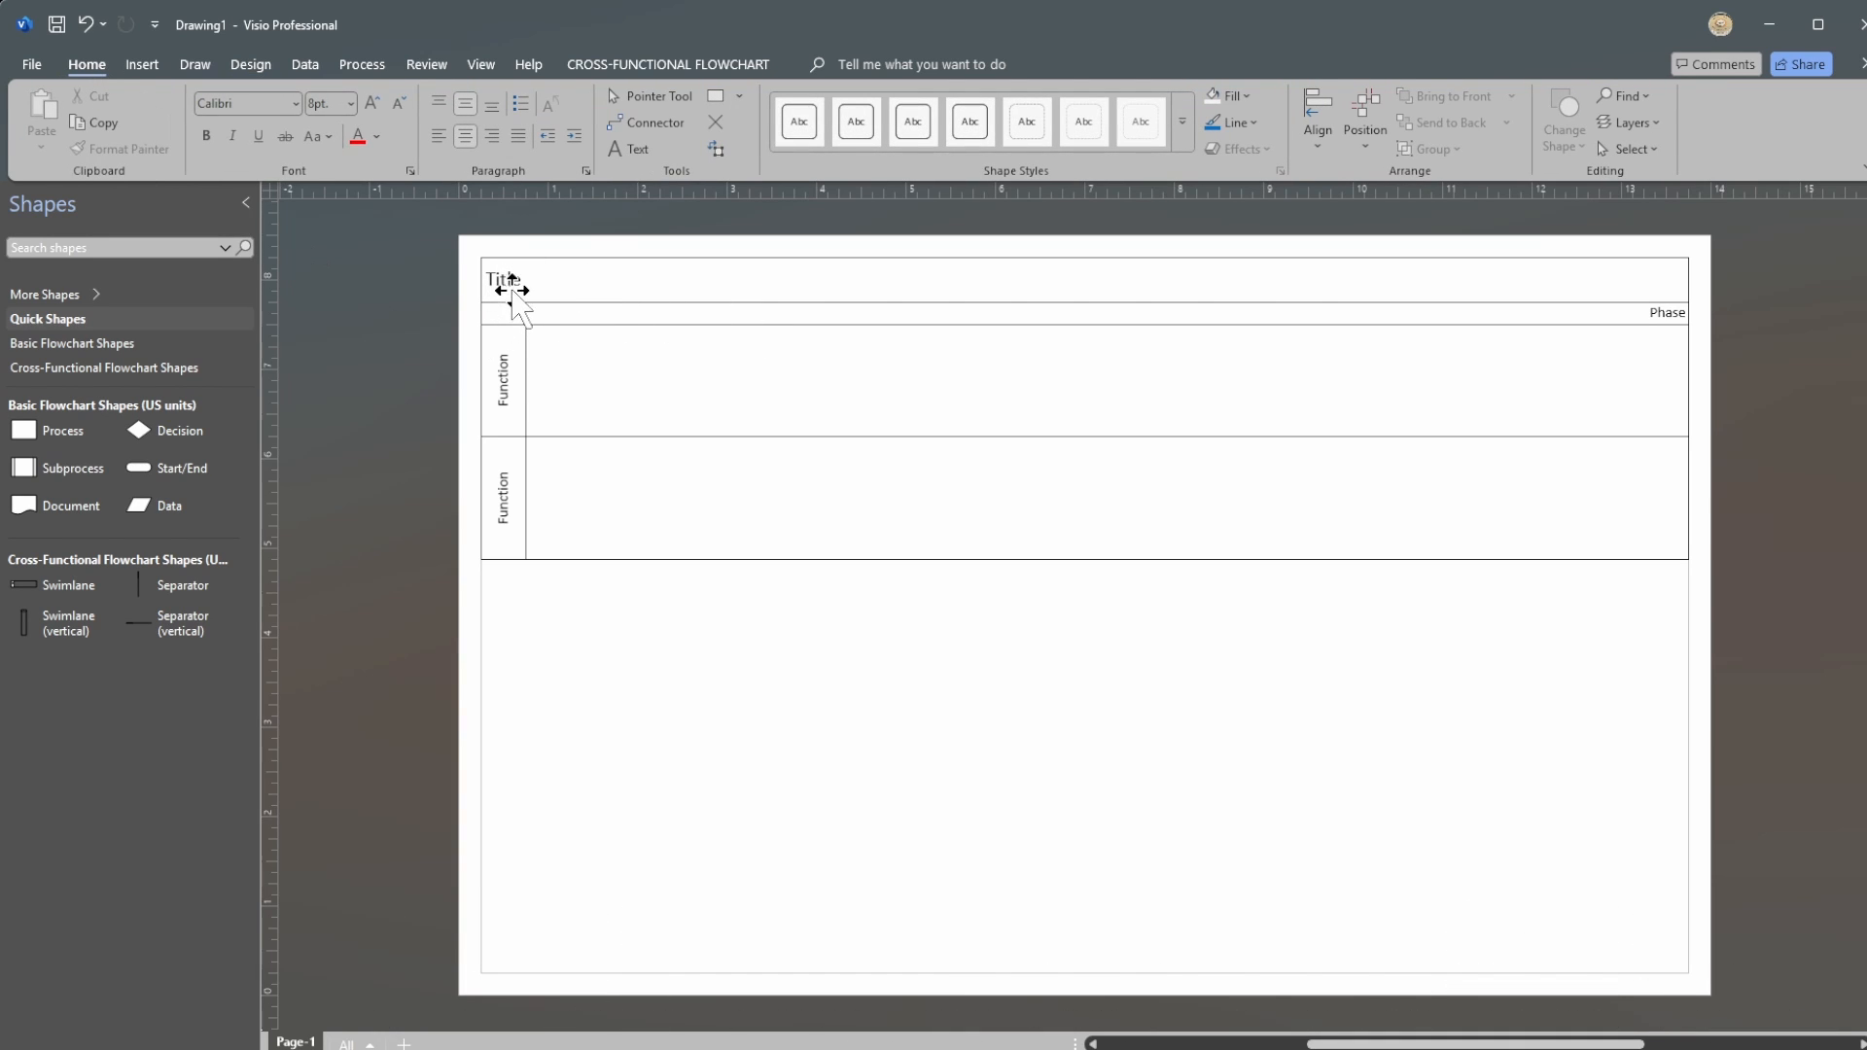
click(509, 283)
double_click(521, 280)
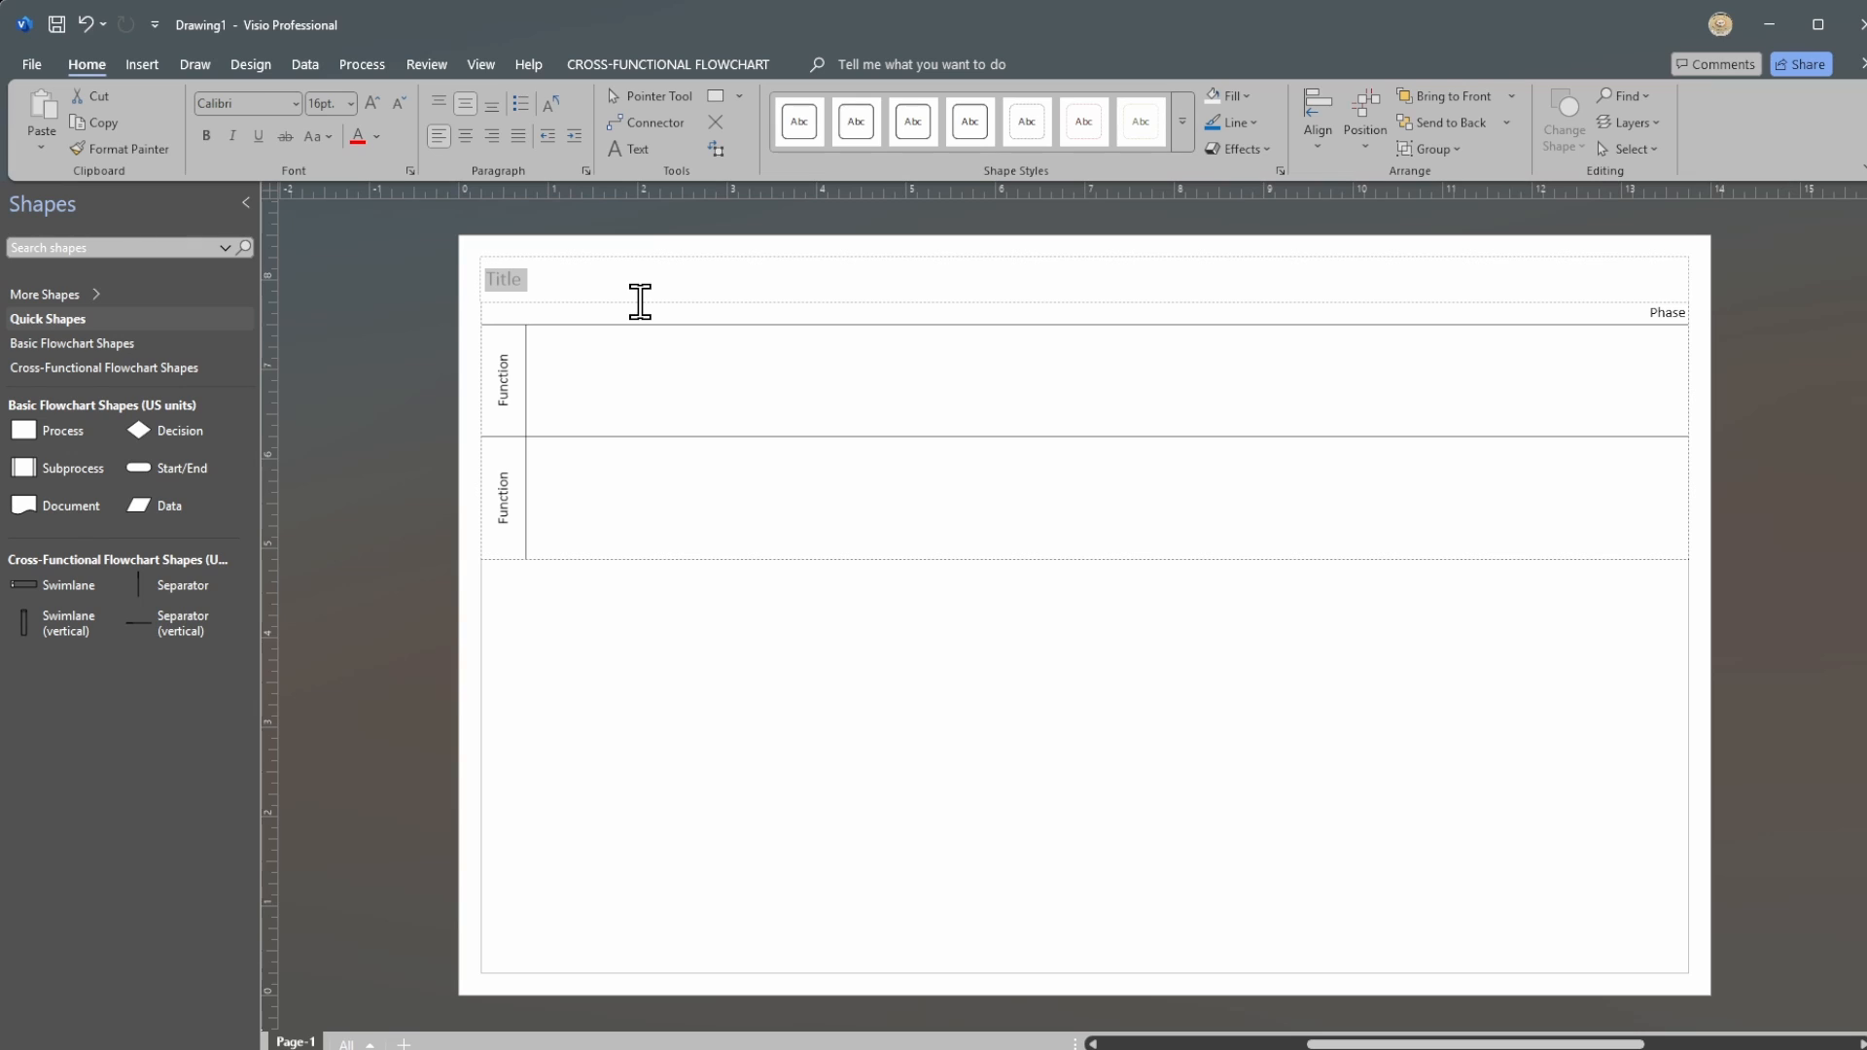
text(process name - )
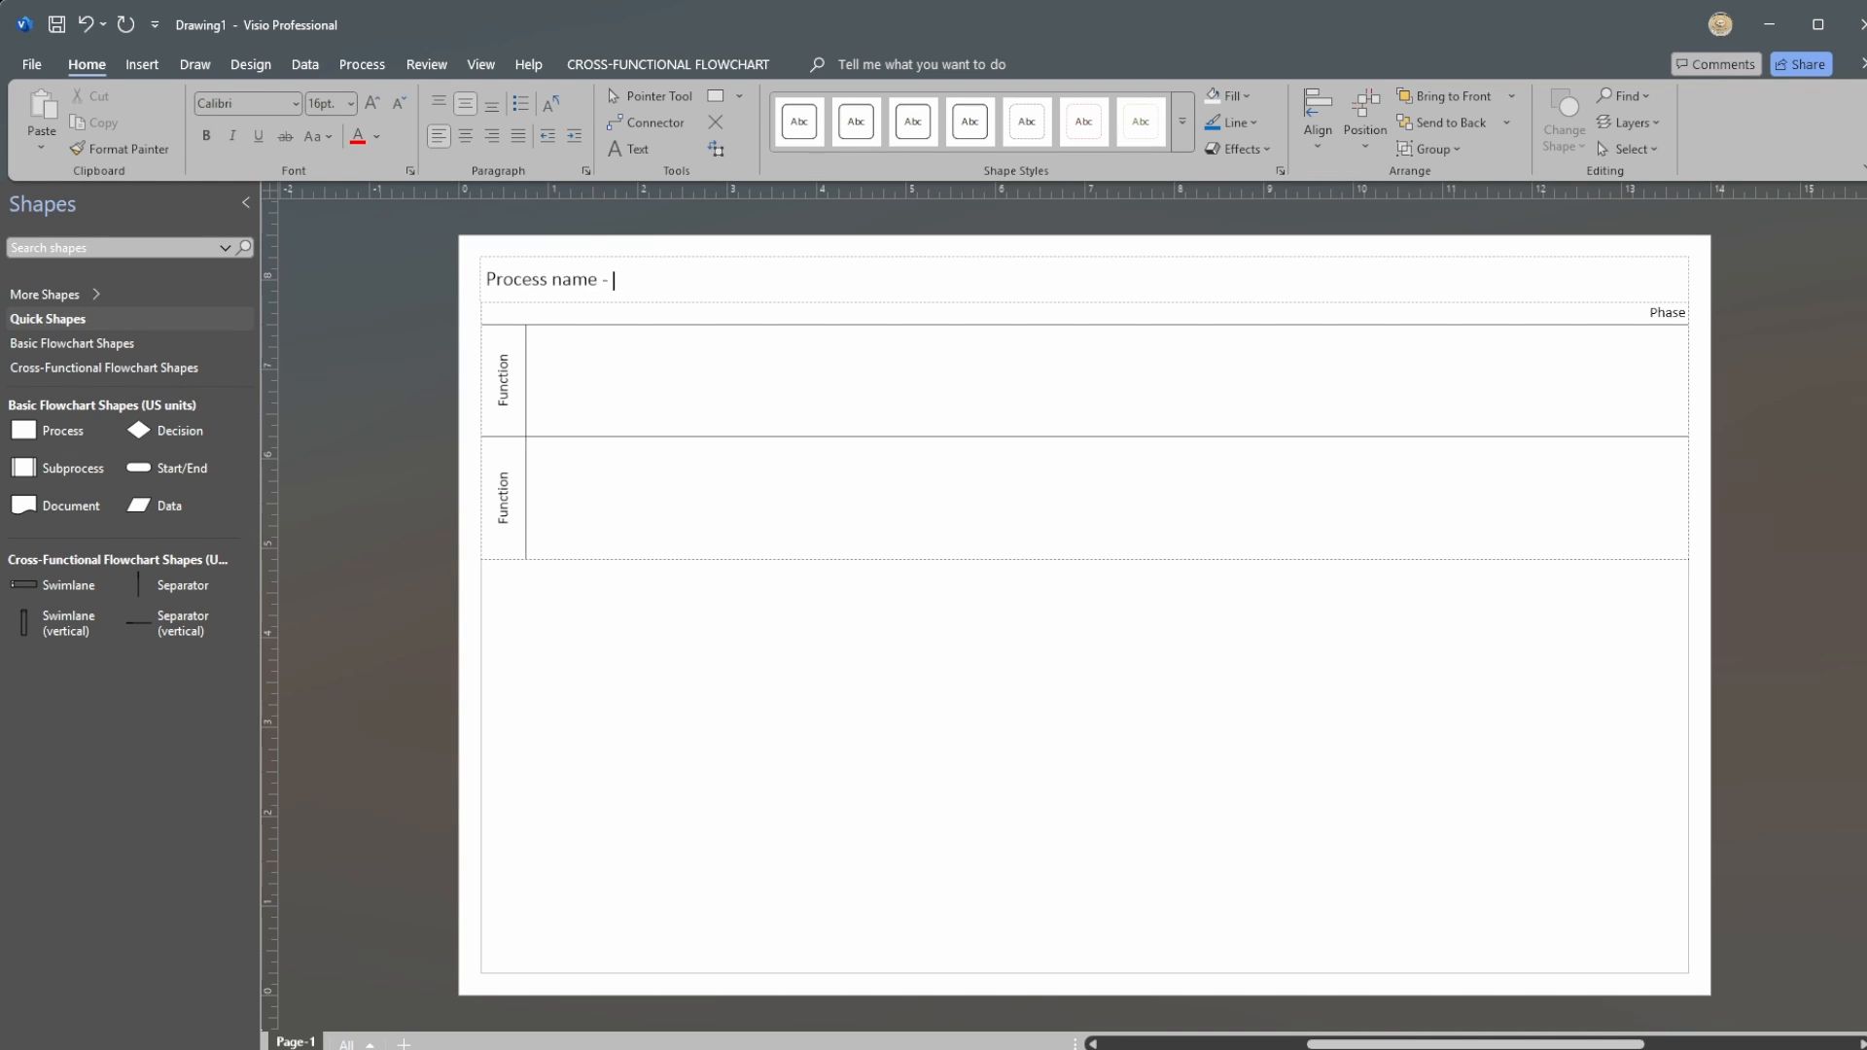
text(current/future)
key(BackSpace)
key(BackSpace)
key(BackSpace)
text(ure state)
Step: Capitalize the words "Current" and "Future" in the flowchart title
click(626, 281)
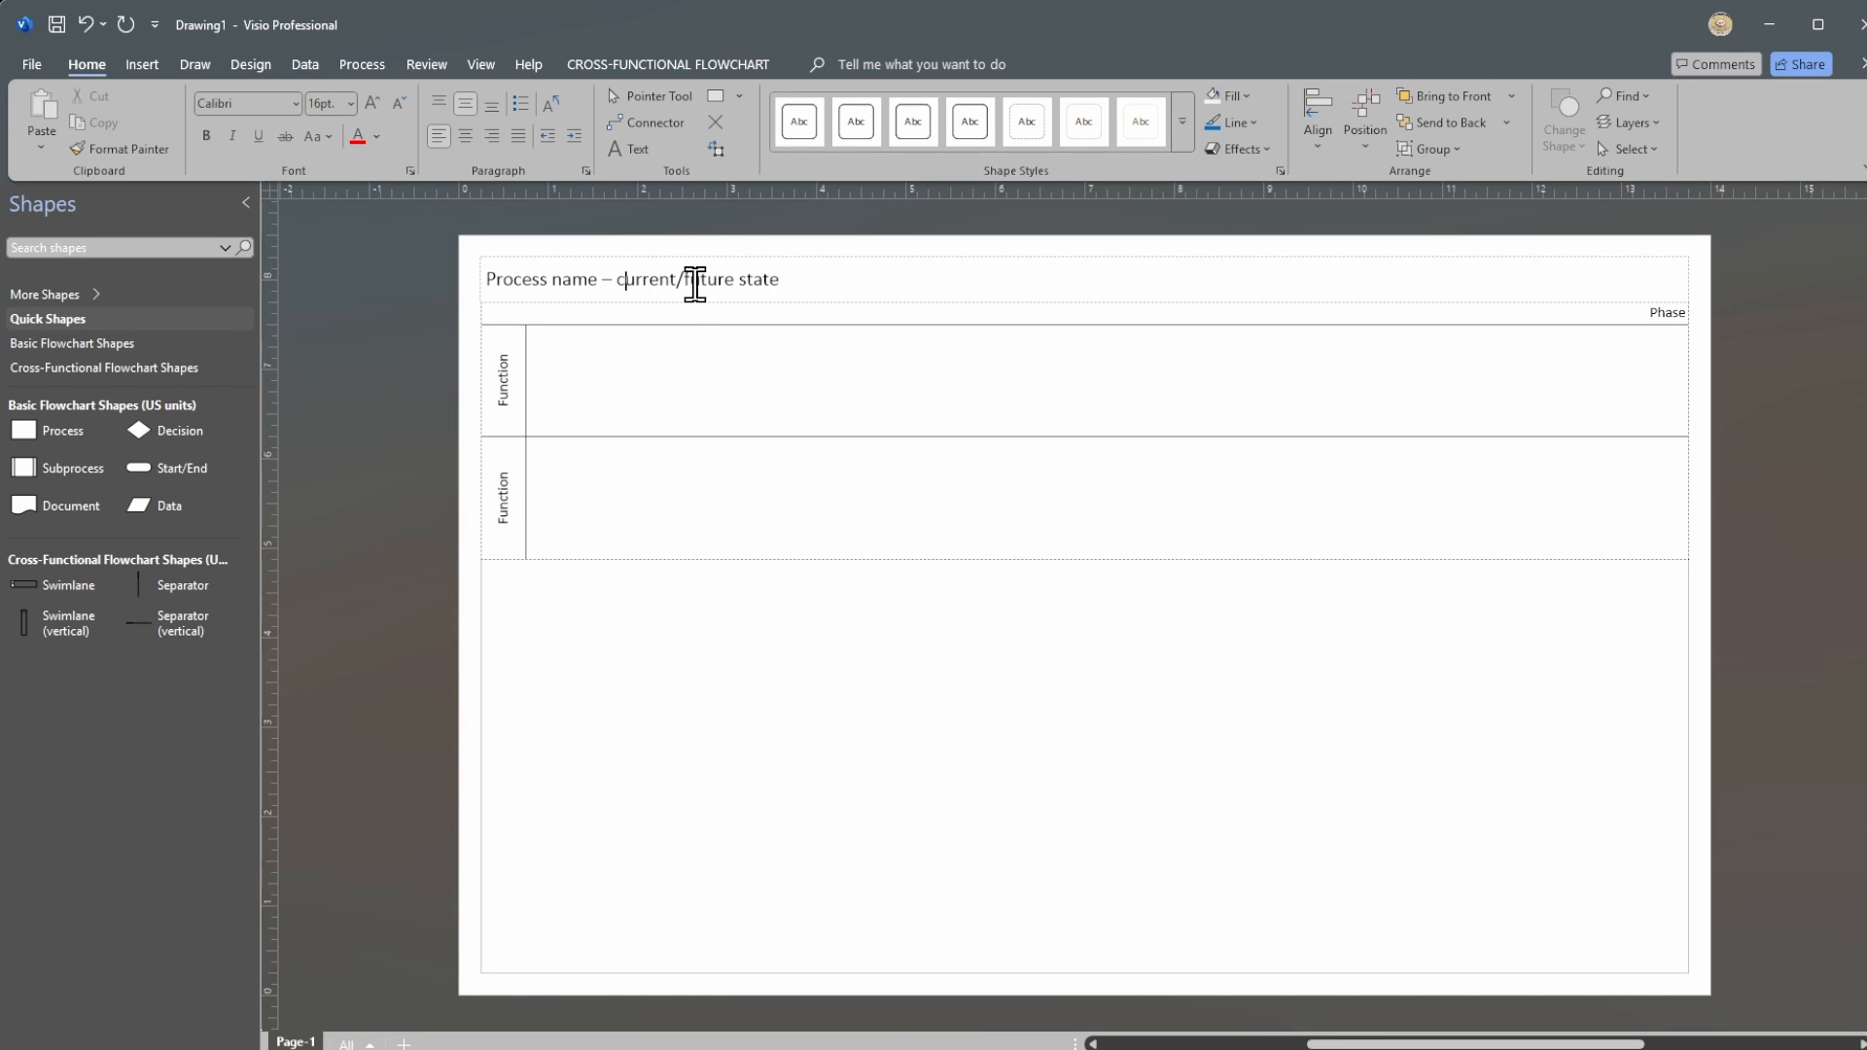
key(BackSpace)
text(C)
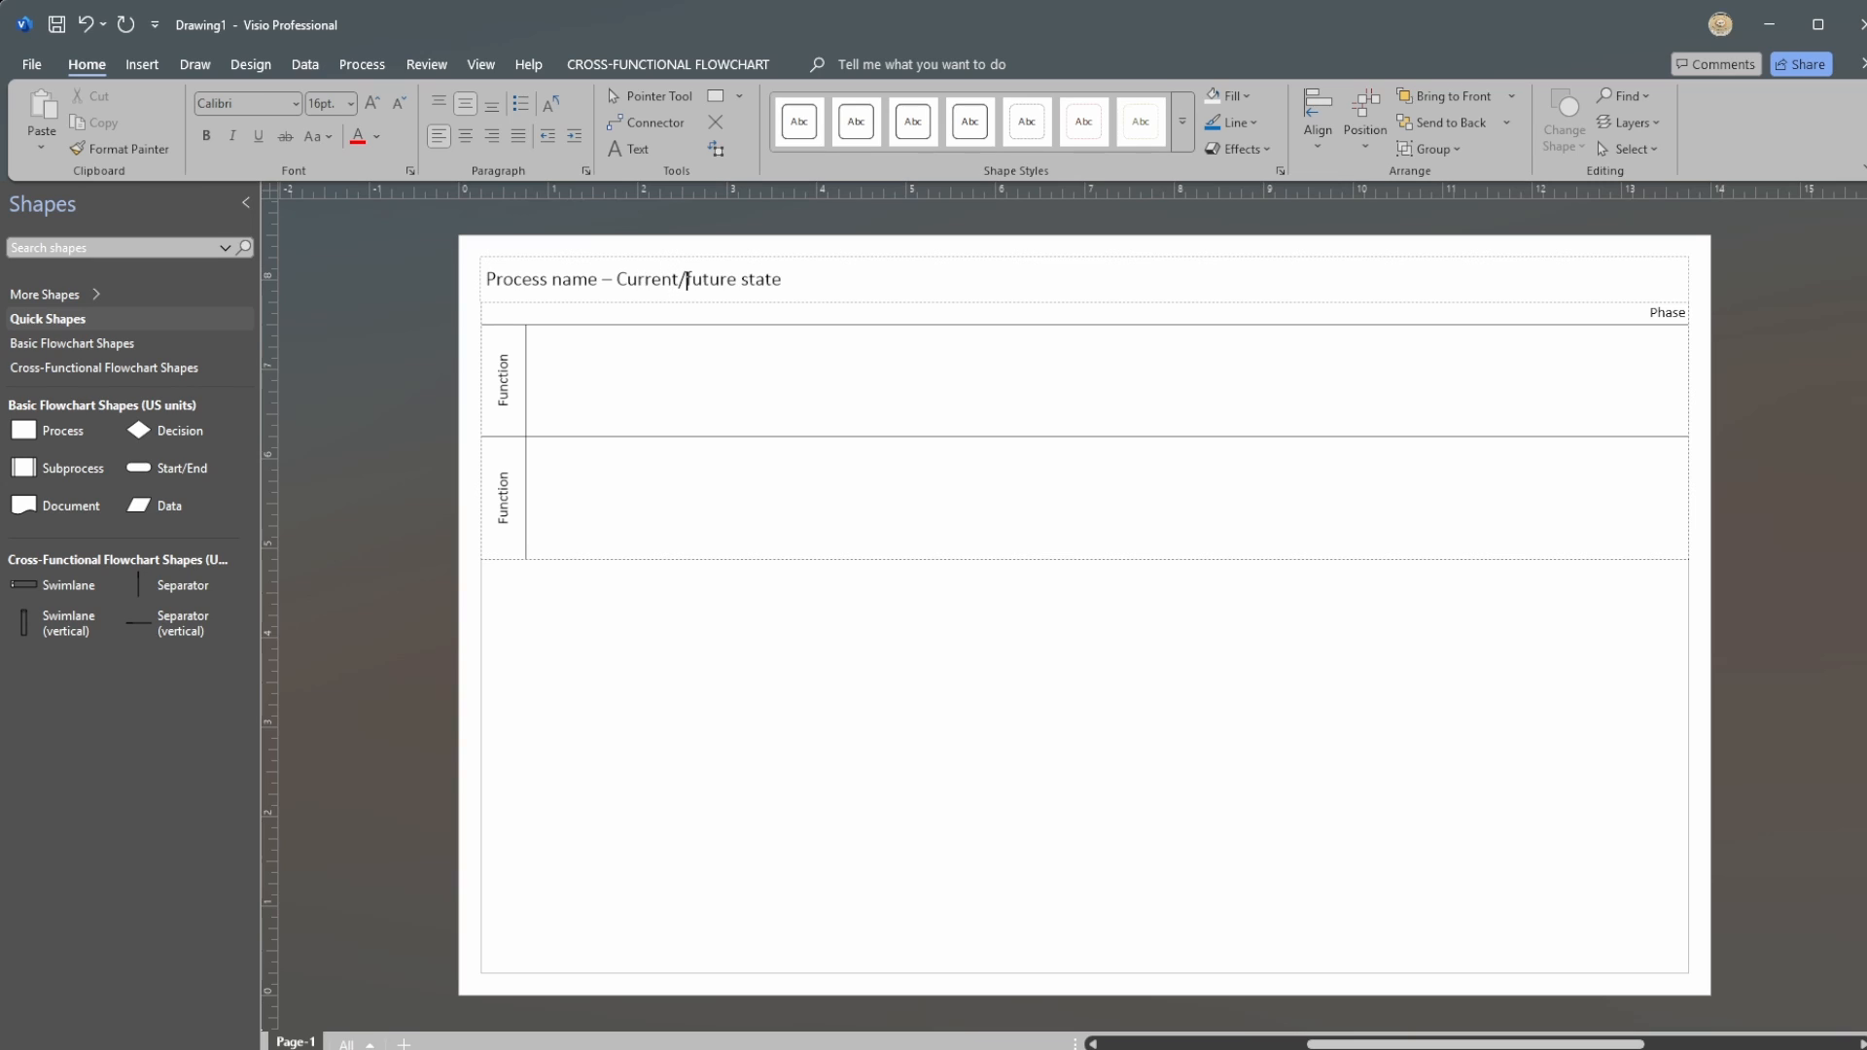
click(692, 281)
key(BackSpace)
text(F)
Step: Replace the word "name" with "Template" so the title reads "Process Template – Current/Future state"
key(Left)
key(Left)
key(Left)
key(Left)
key(Left)
key(Left)
key(Left)
key(Left)
key(Left)
key(Left)
key(Left)
key(BackSpace)
key(BackSpace)
key(BackSpace)
key(BackSpace)
key(BackSpace)
text(Template)
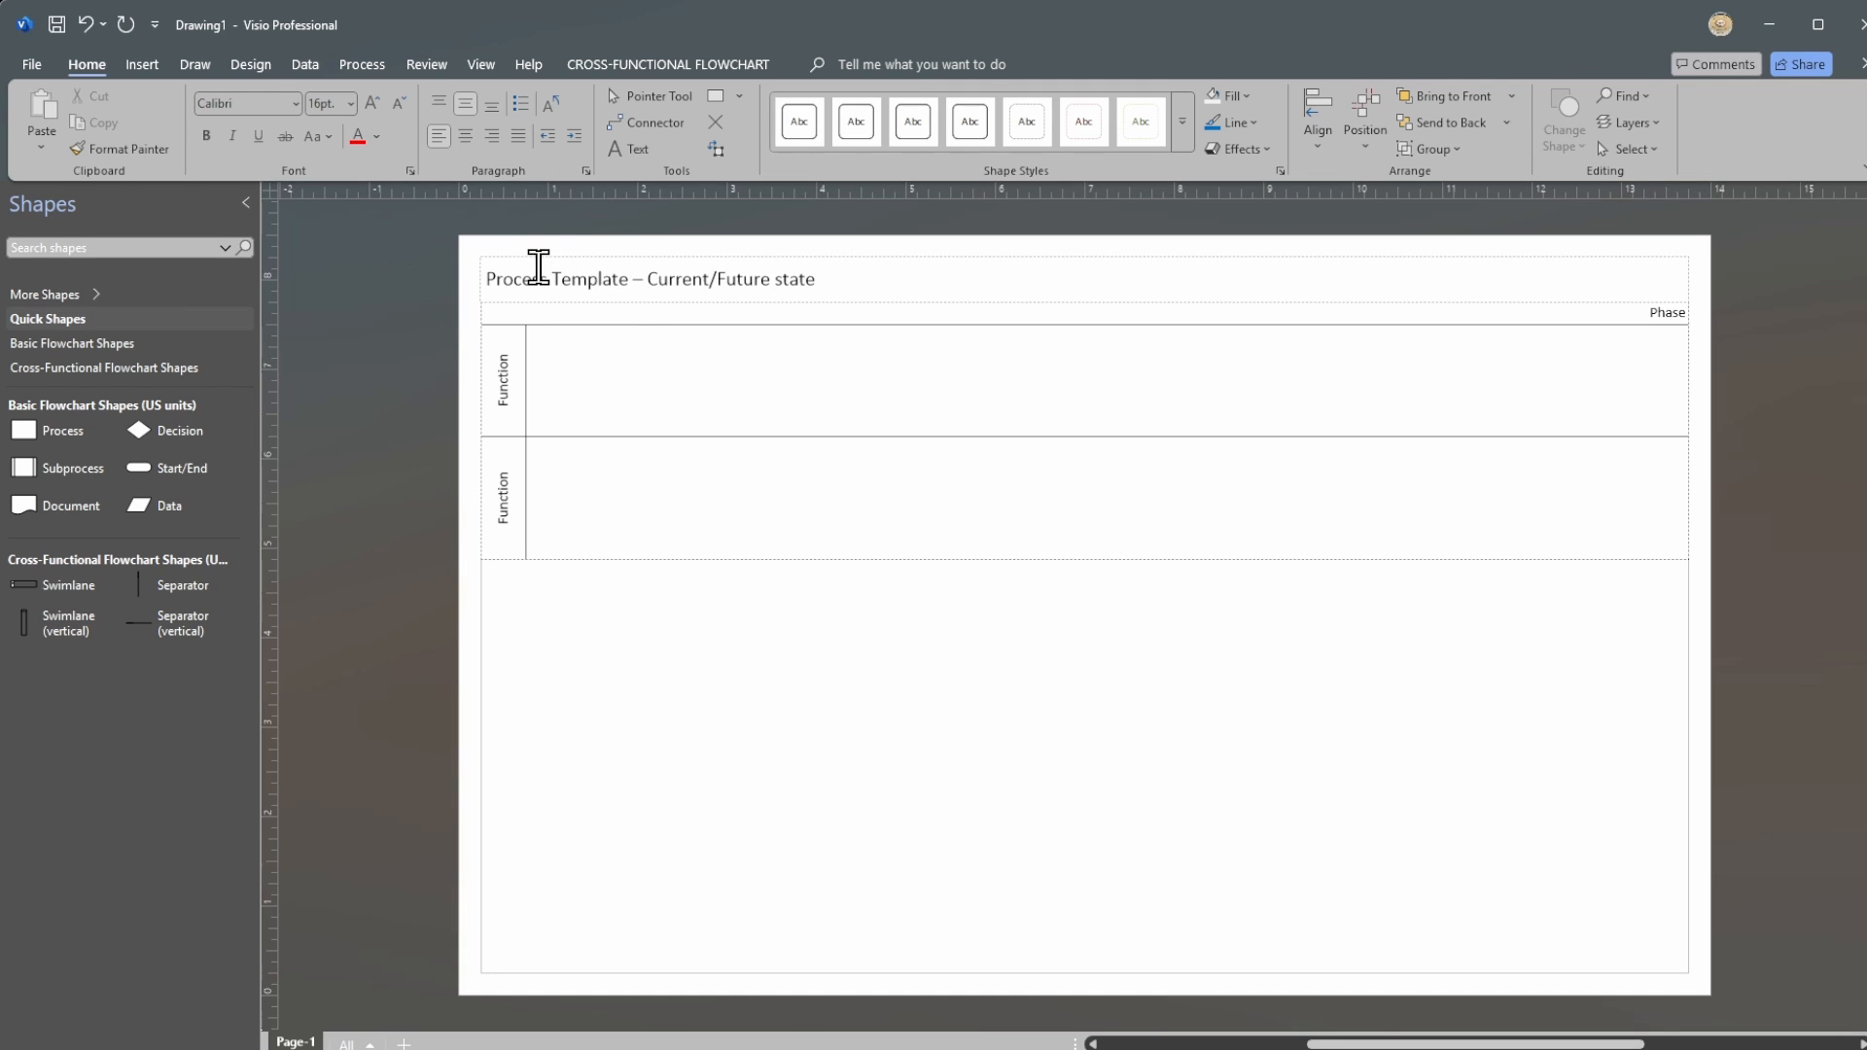
click(405, 376)
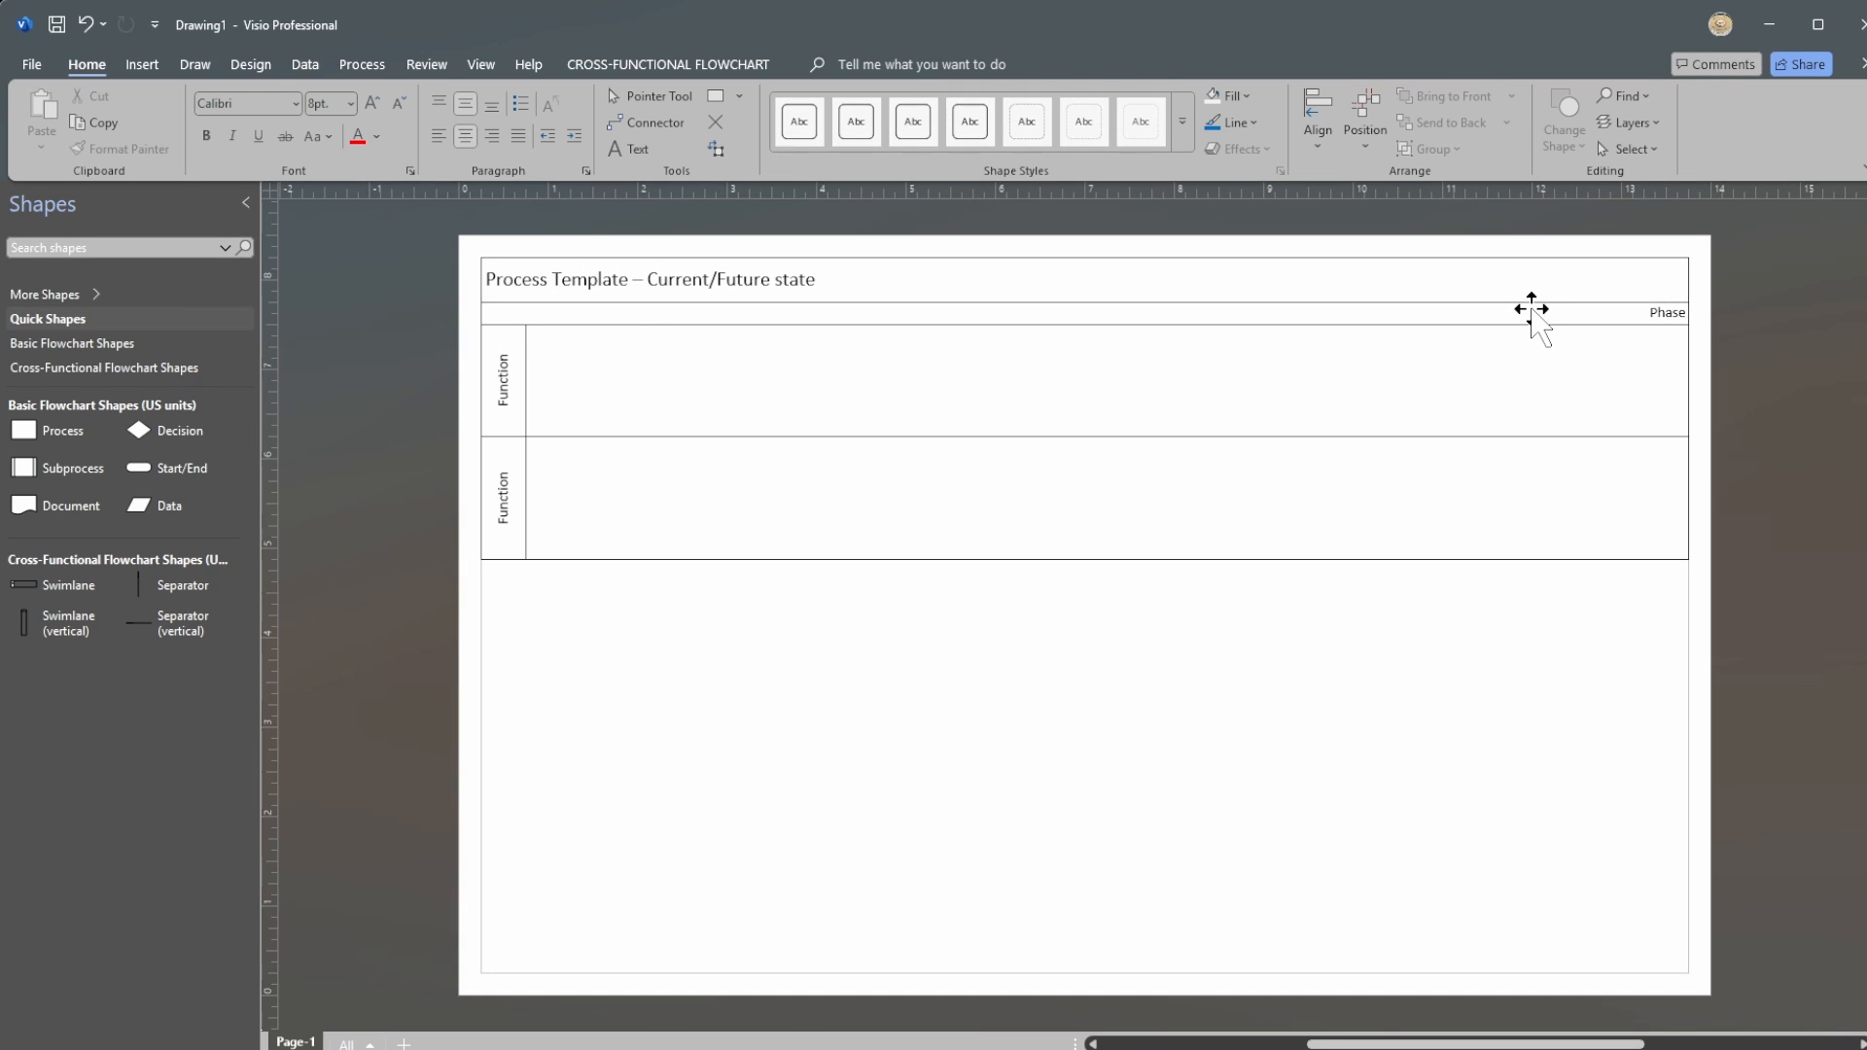
Step: Insert a text box in the middle of the first swimlane reading "Draft As of MM/DD/YY"
click(150, 66)
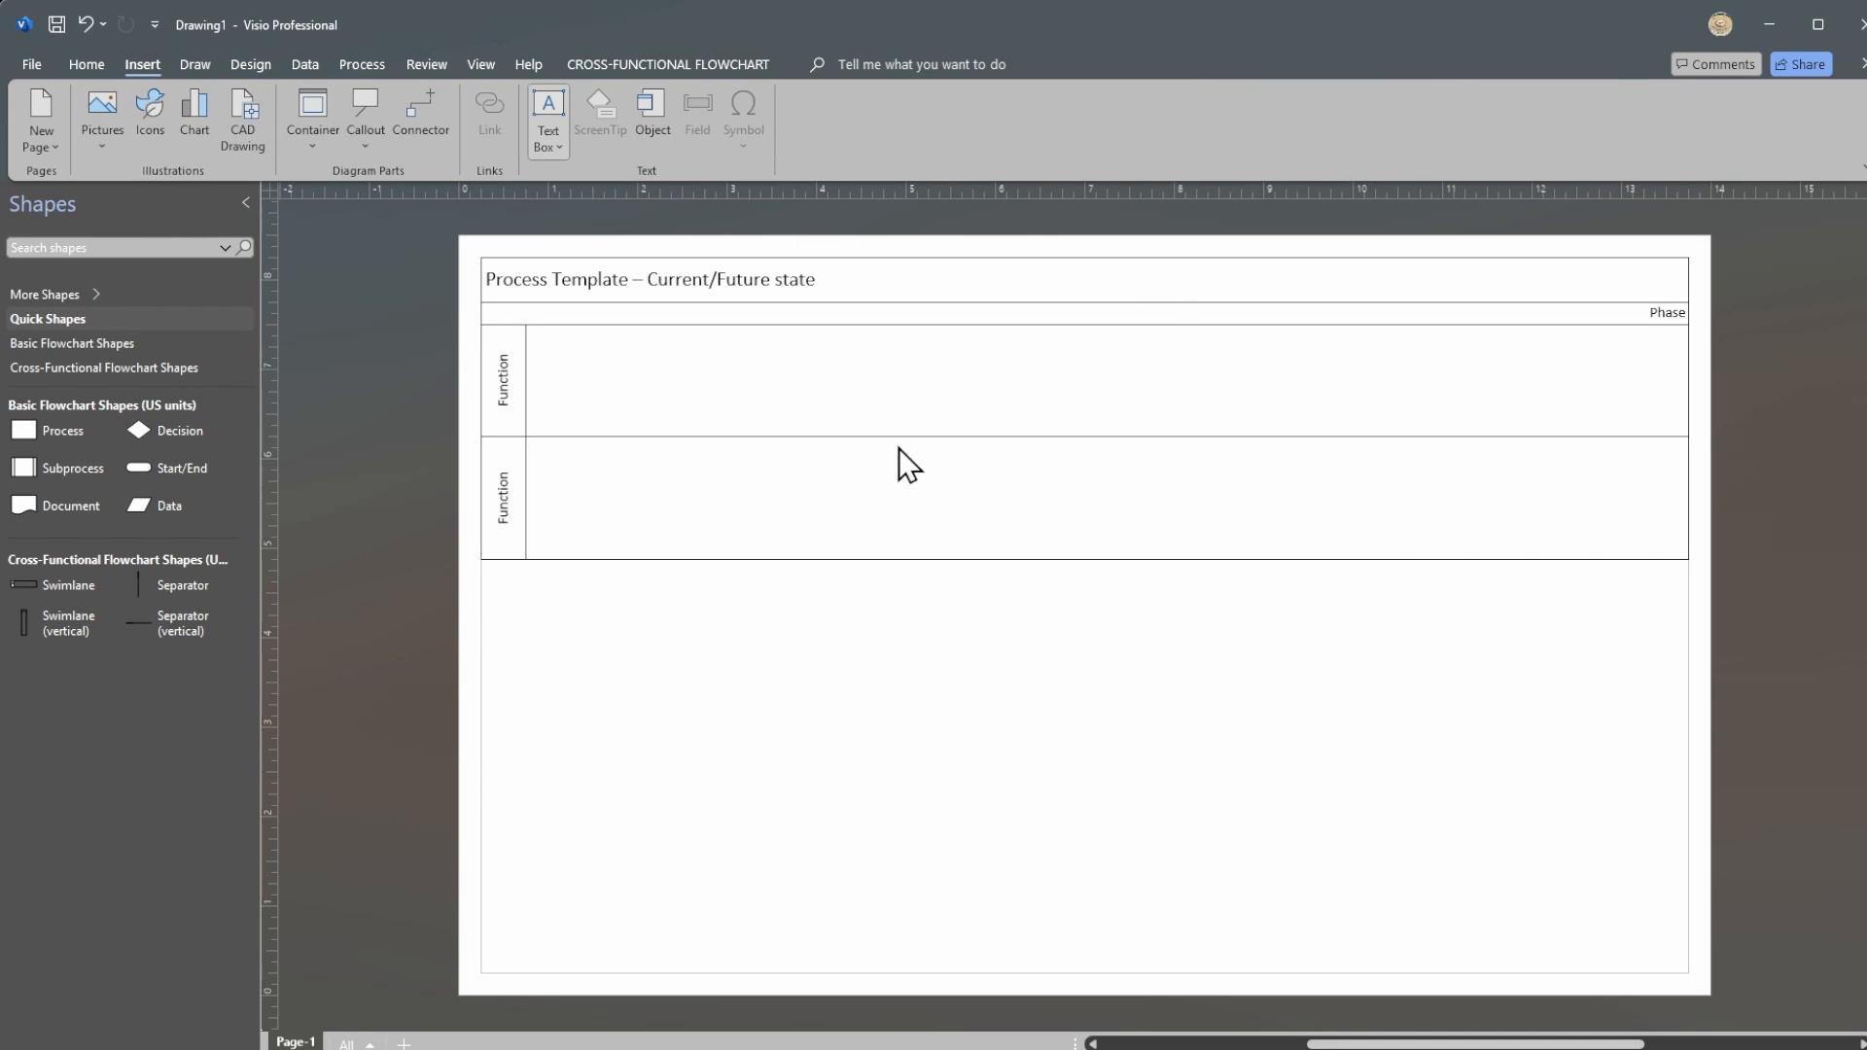
click(545, 103)
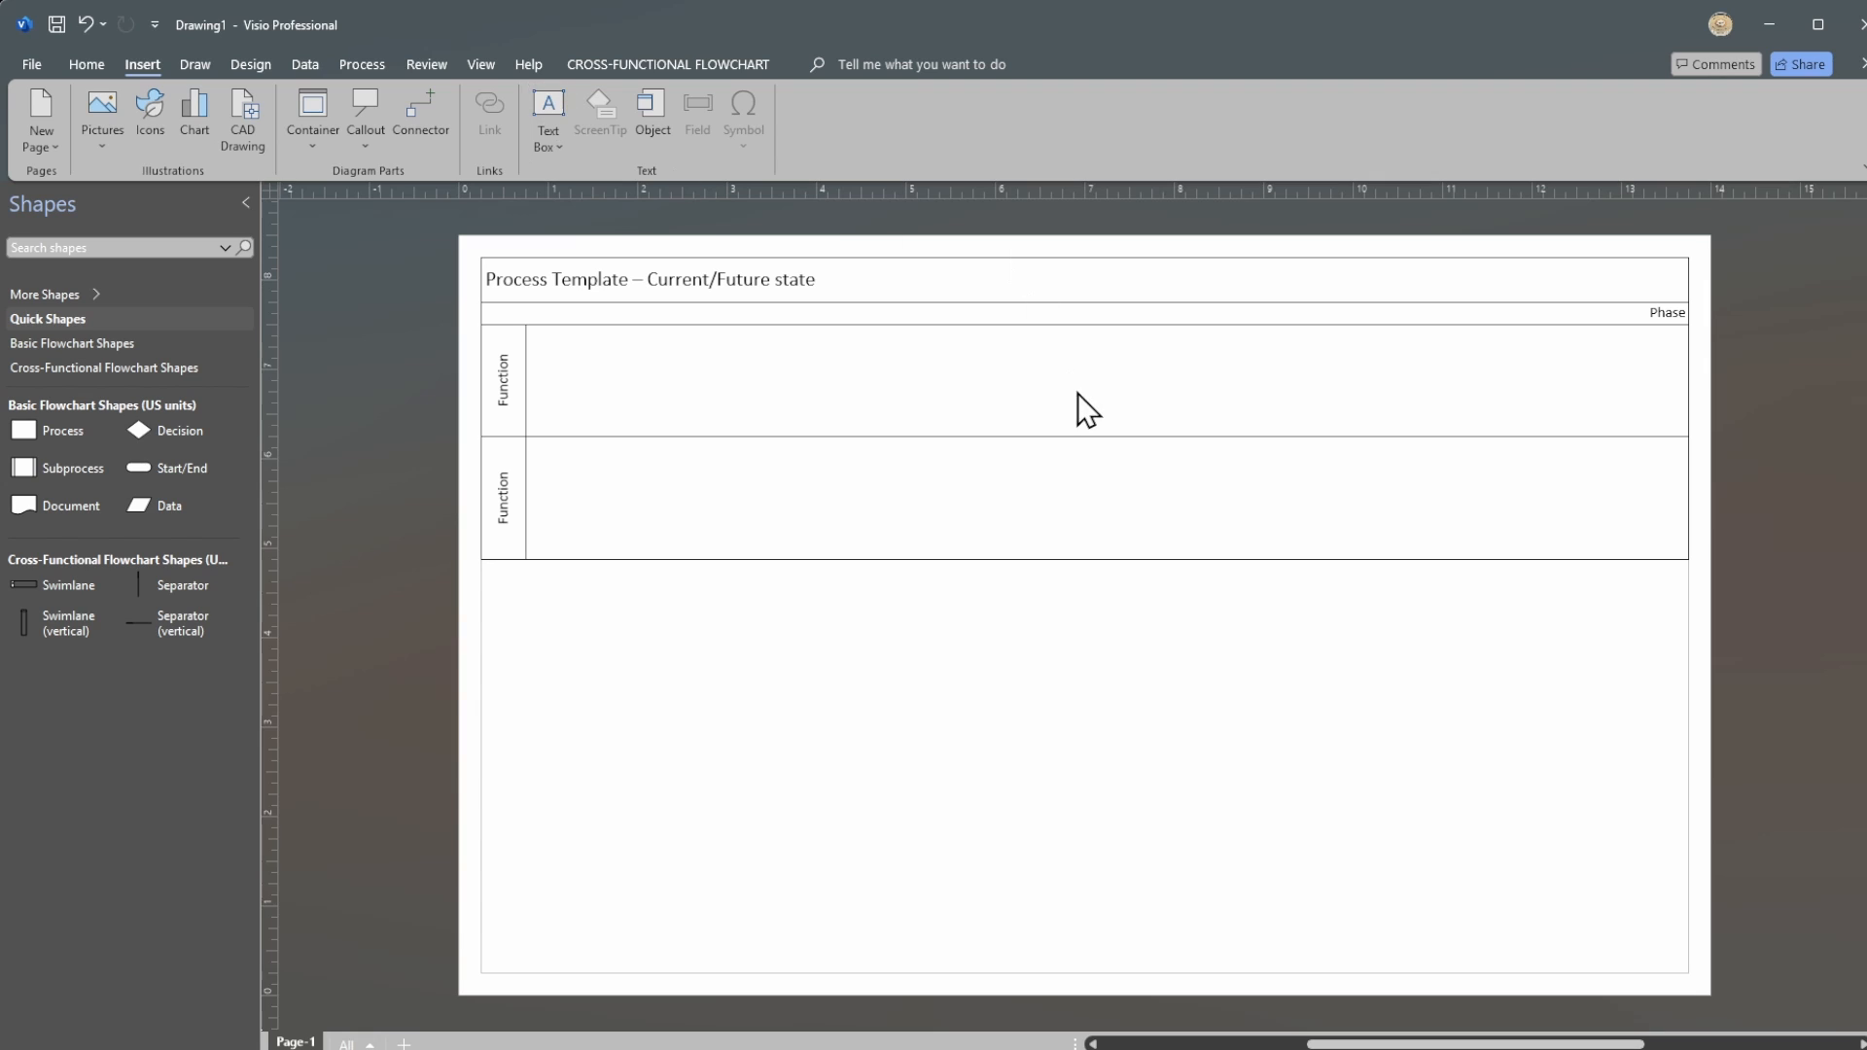
drag(951, 358, 1230, 415)
text(As)
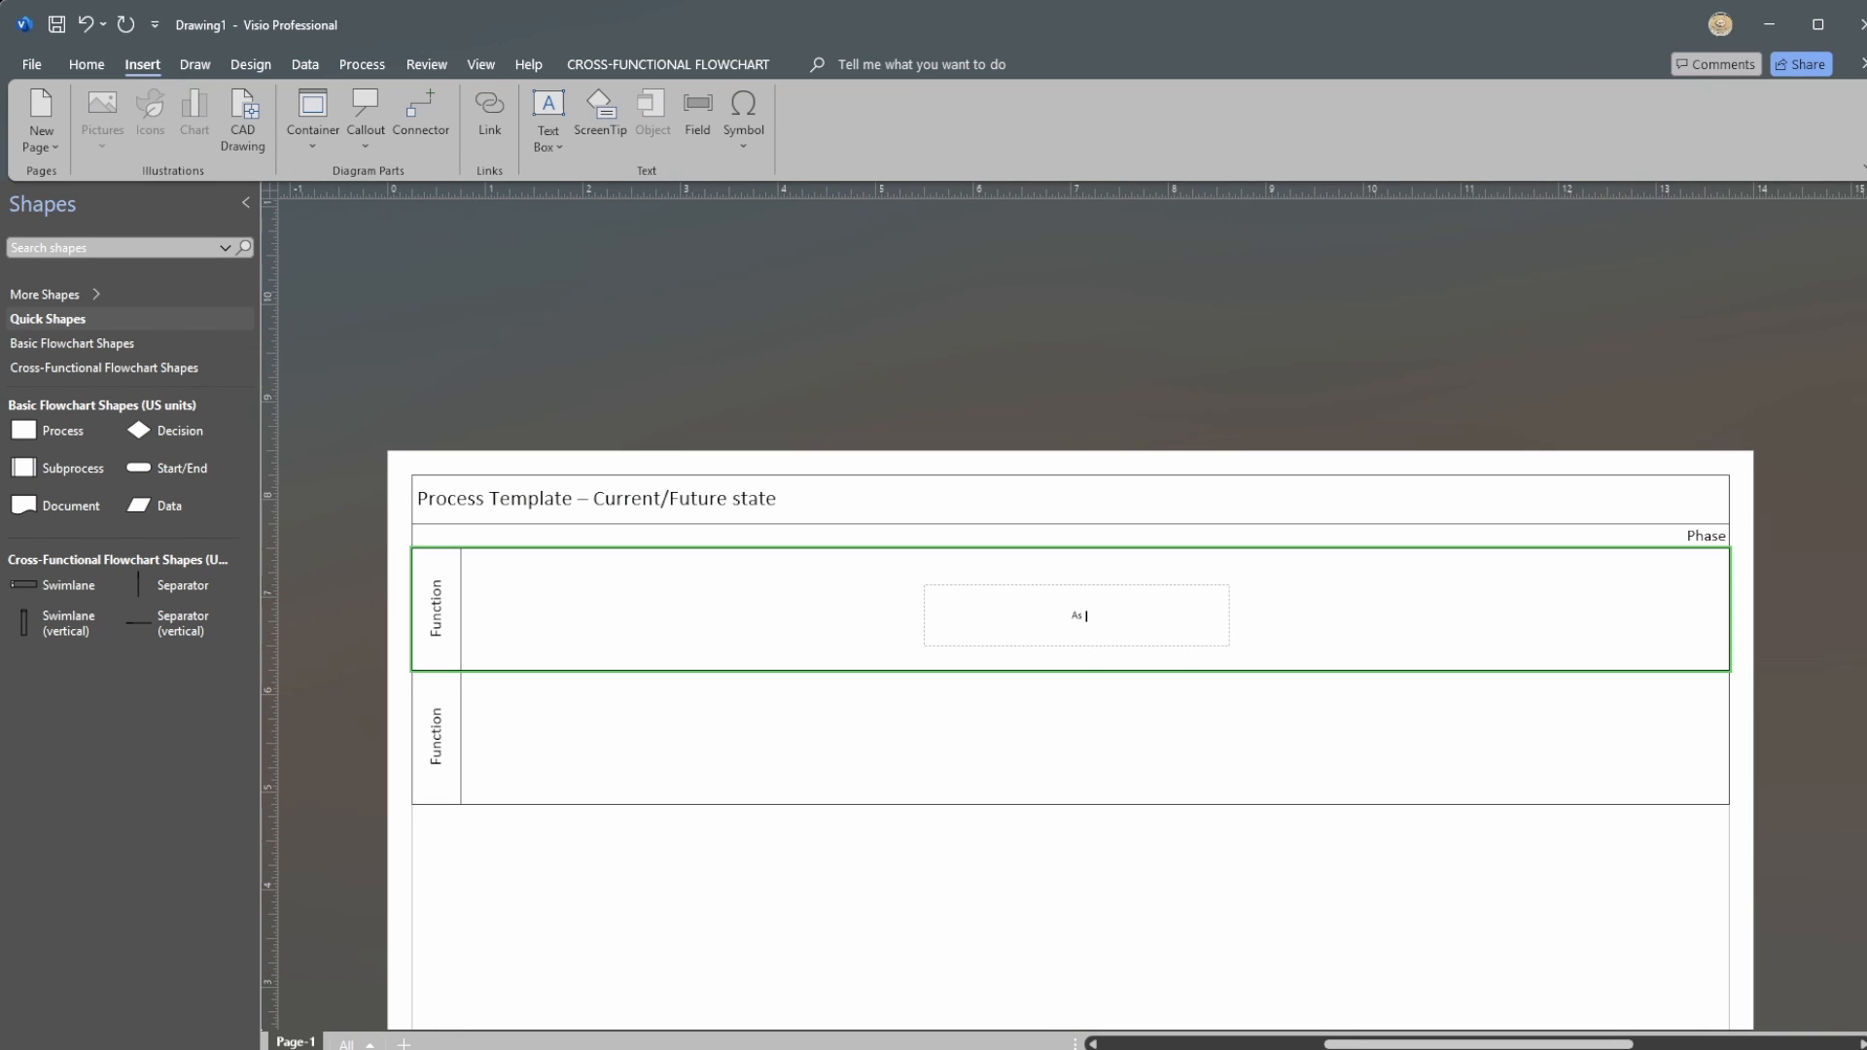
key(BackSpace)
key(BackSpace)
text(Draft As of MM/DD/YY)
click(1373, 398)
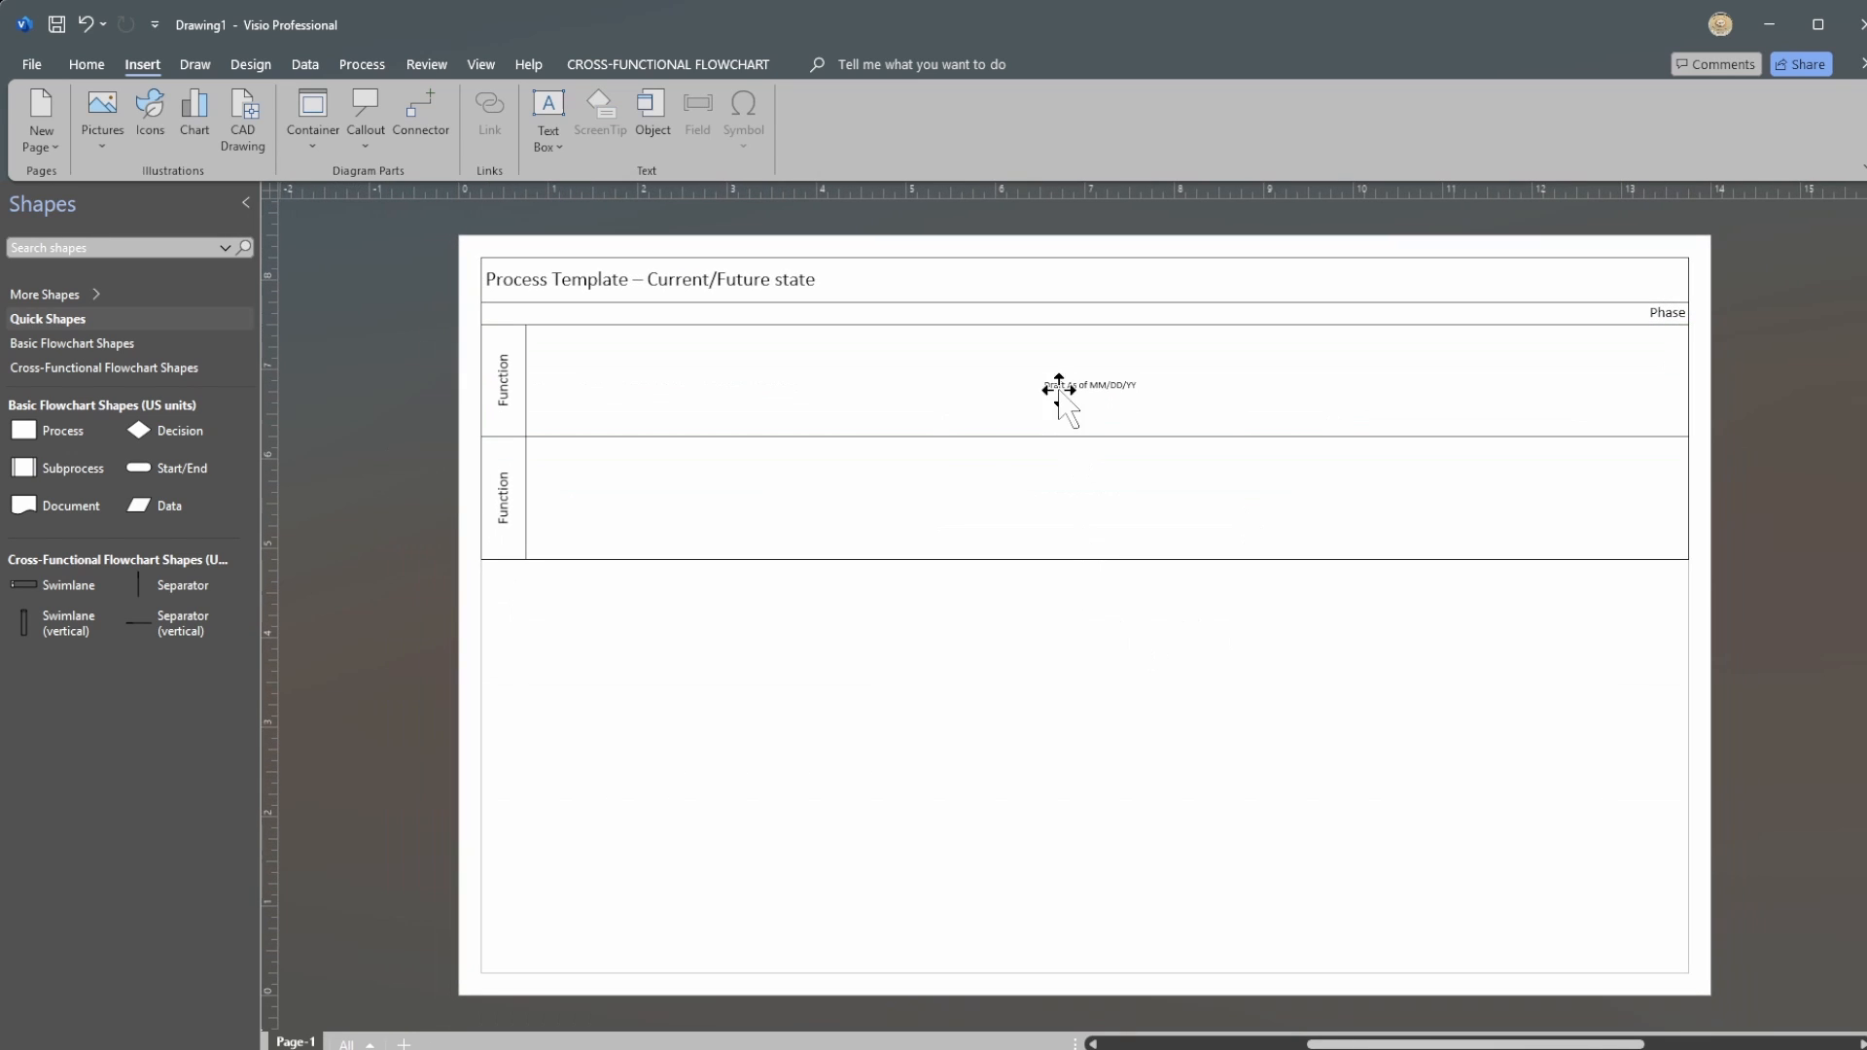
Step: Shrink the draft date text box and position it inside the title bar's right end, level with the title
click(1082, 386)
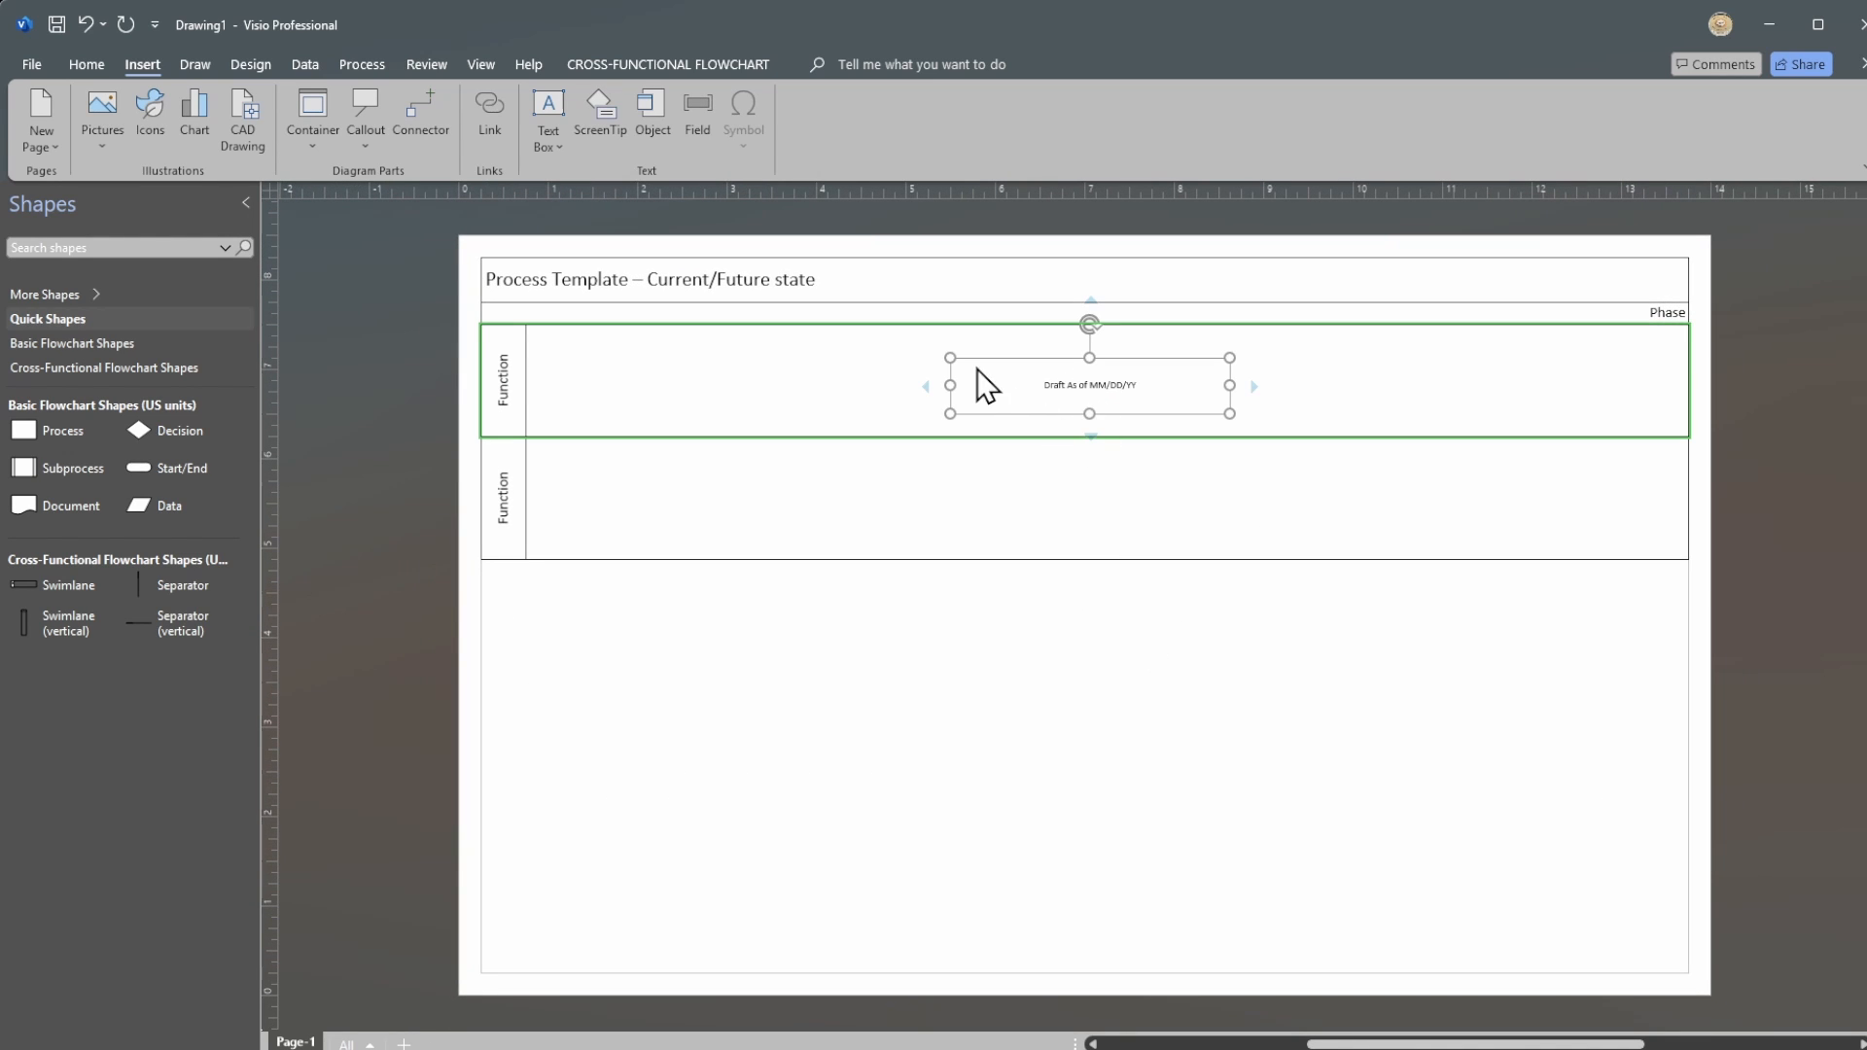
drag(946, 354, 1602, 285)
key(Down)
key(Down)
key(Up)
key(Right)
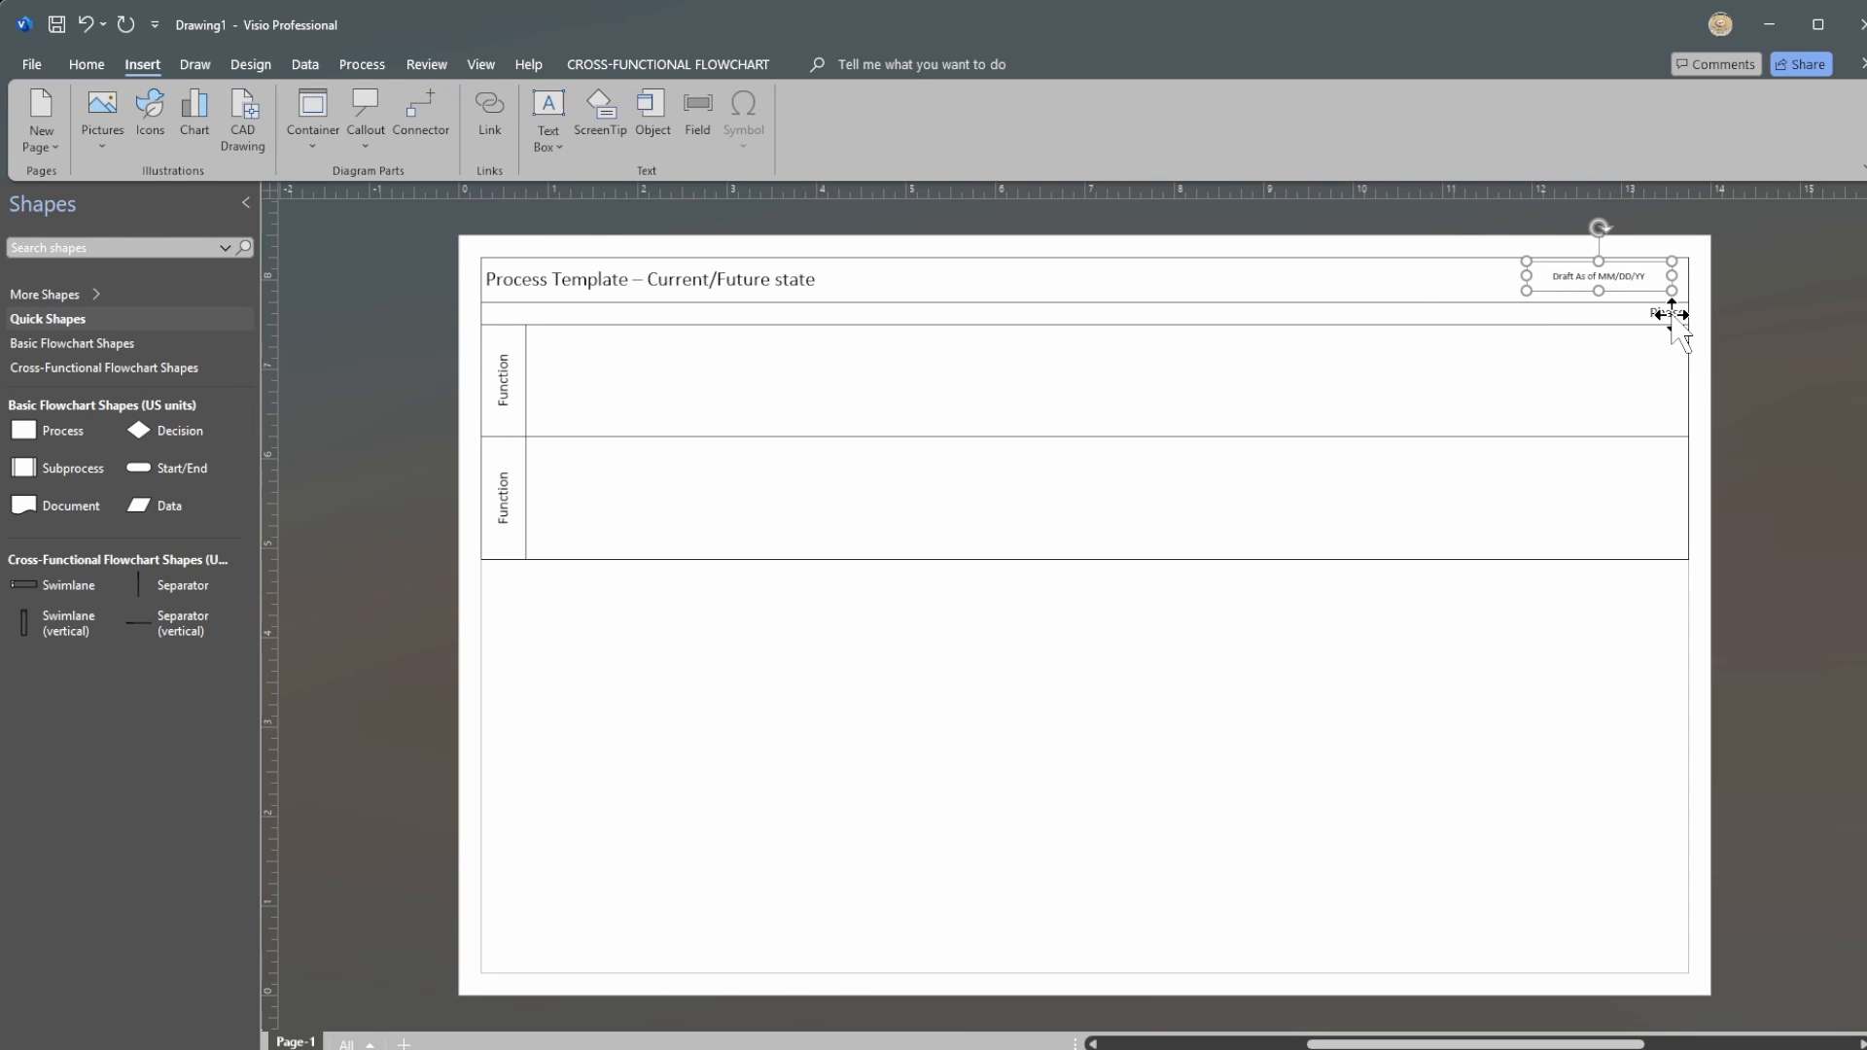
key(Down)
key(Right)
Step: Right-align the draft date text, set it to 16 pt, and widen its box leftward so it fits on one line
click(93, 68)
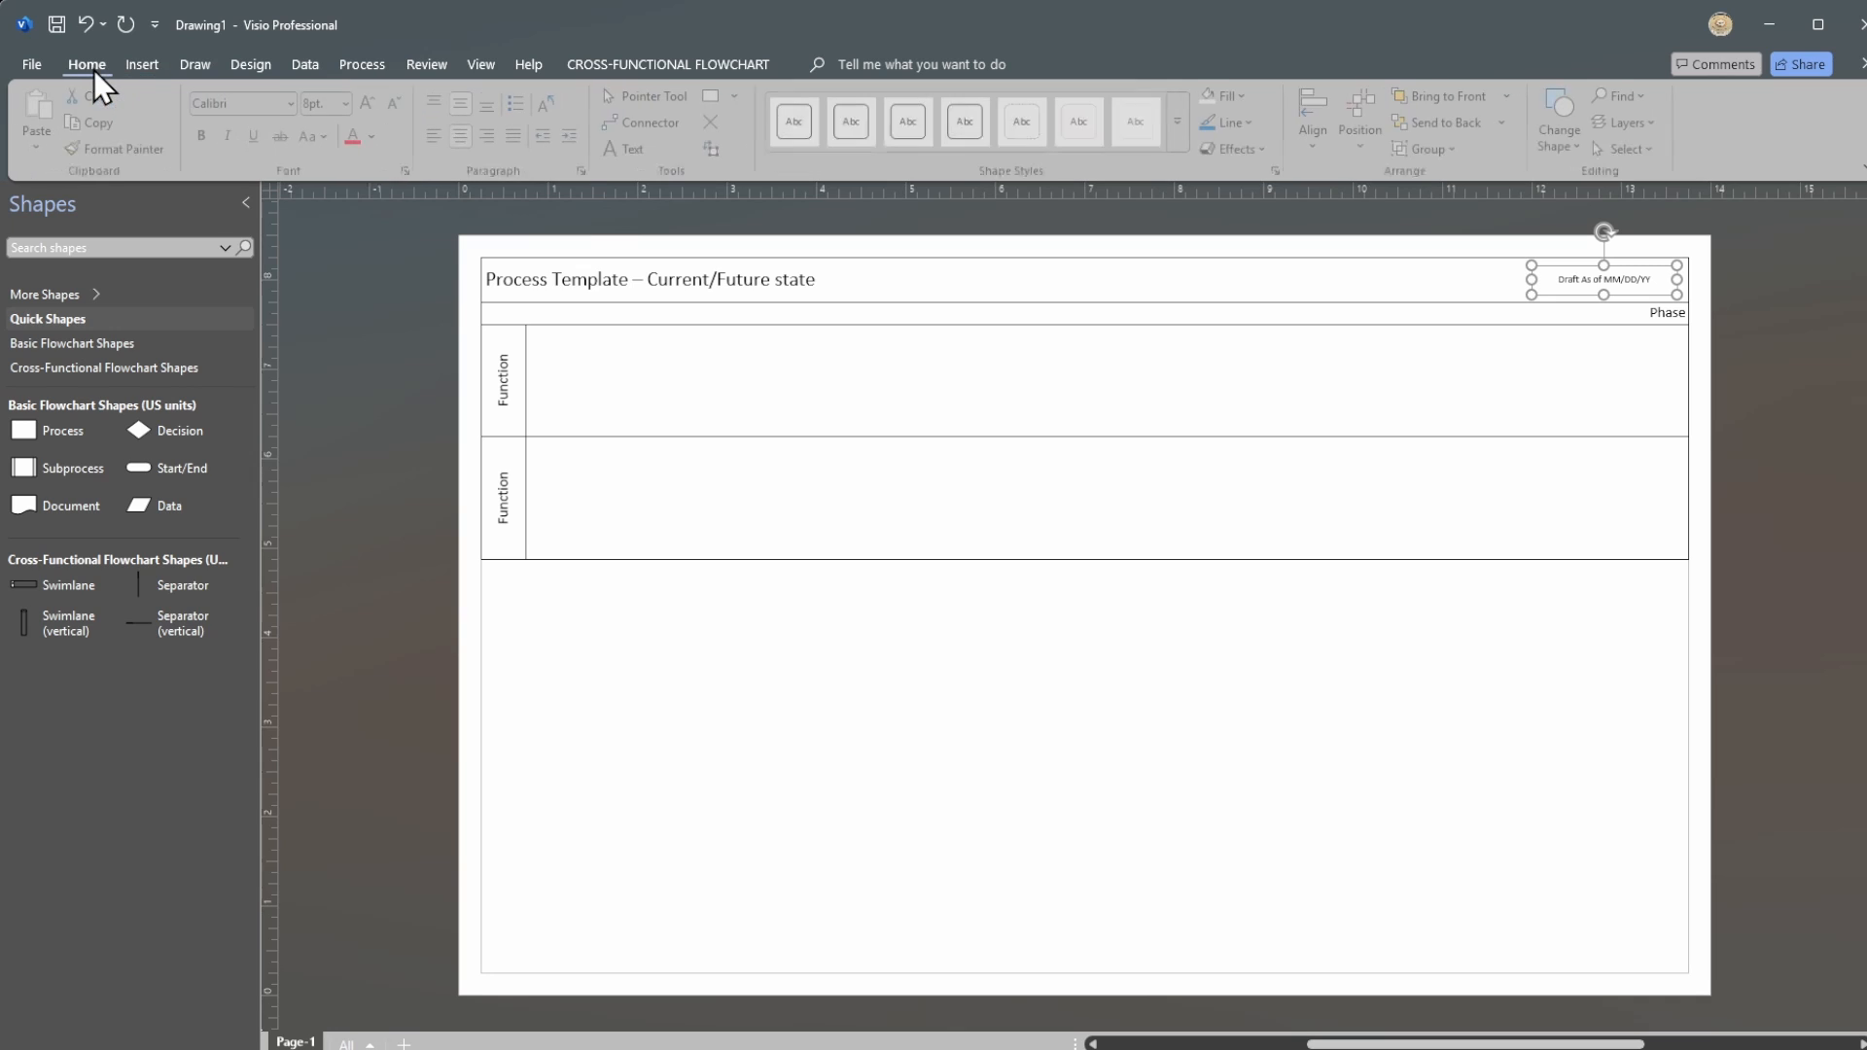
click(492, 137)
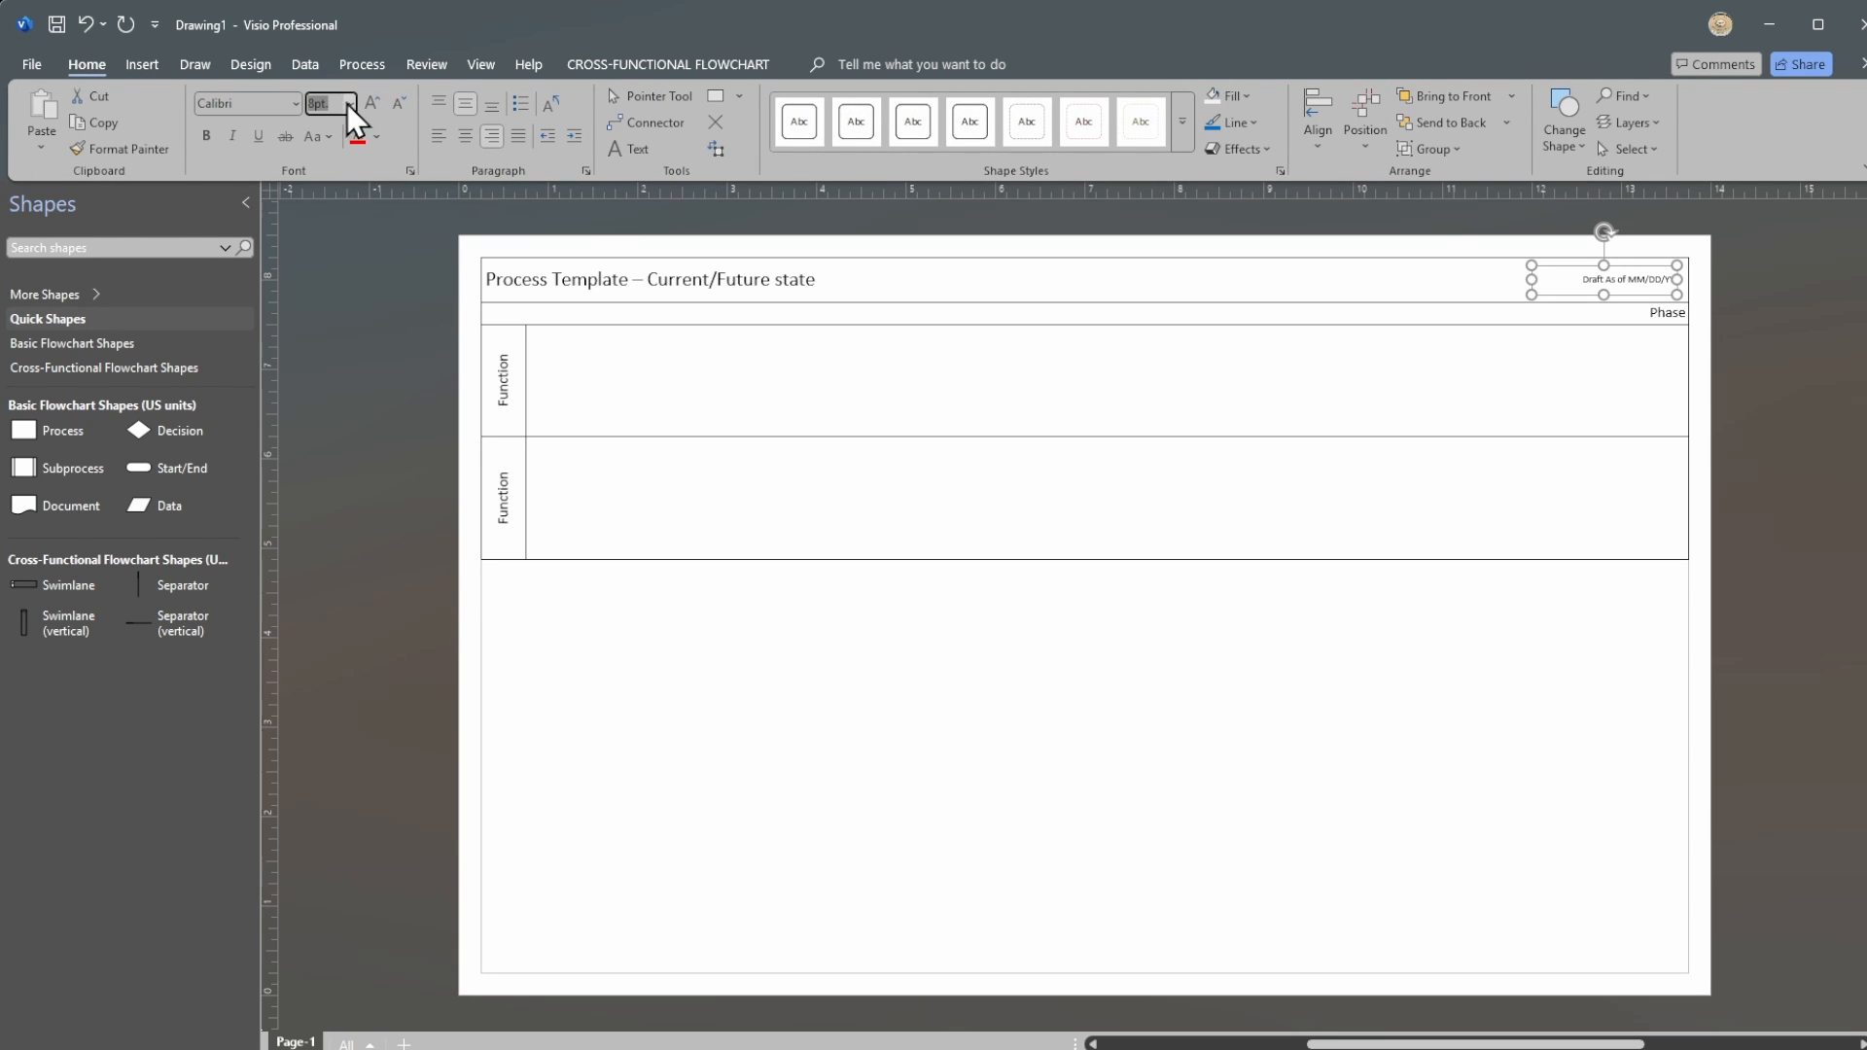
text(16)
key(Return)
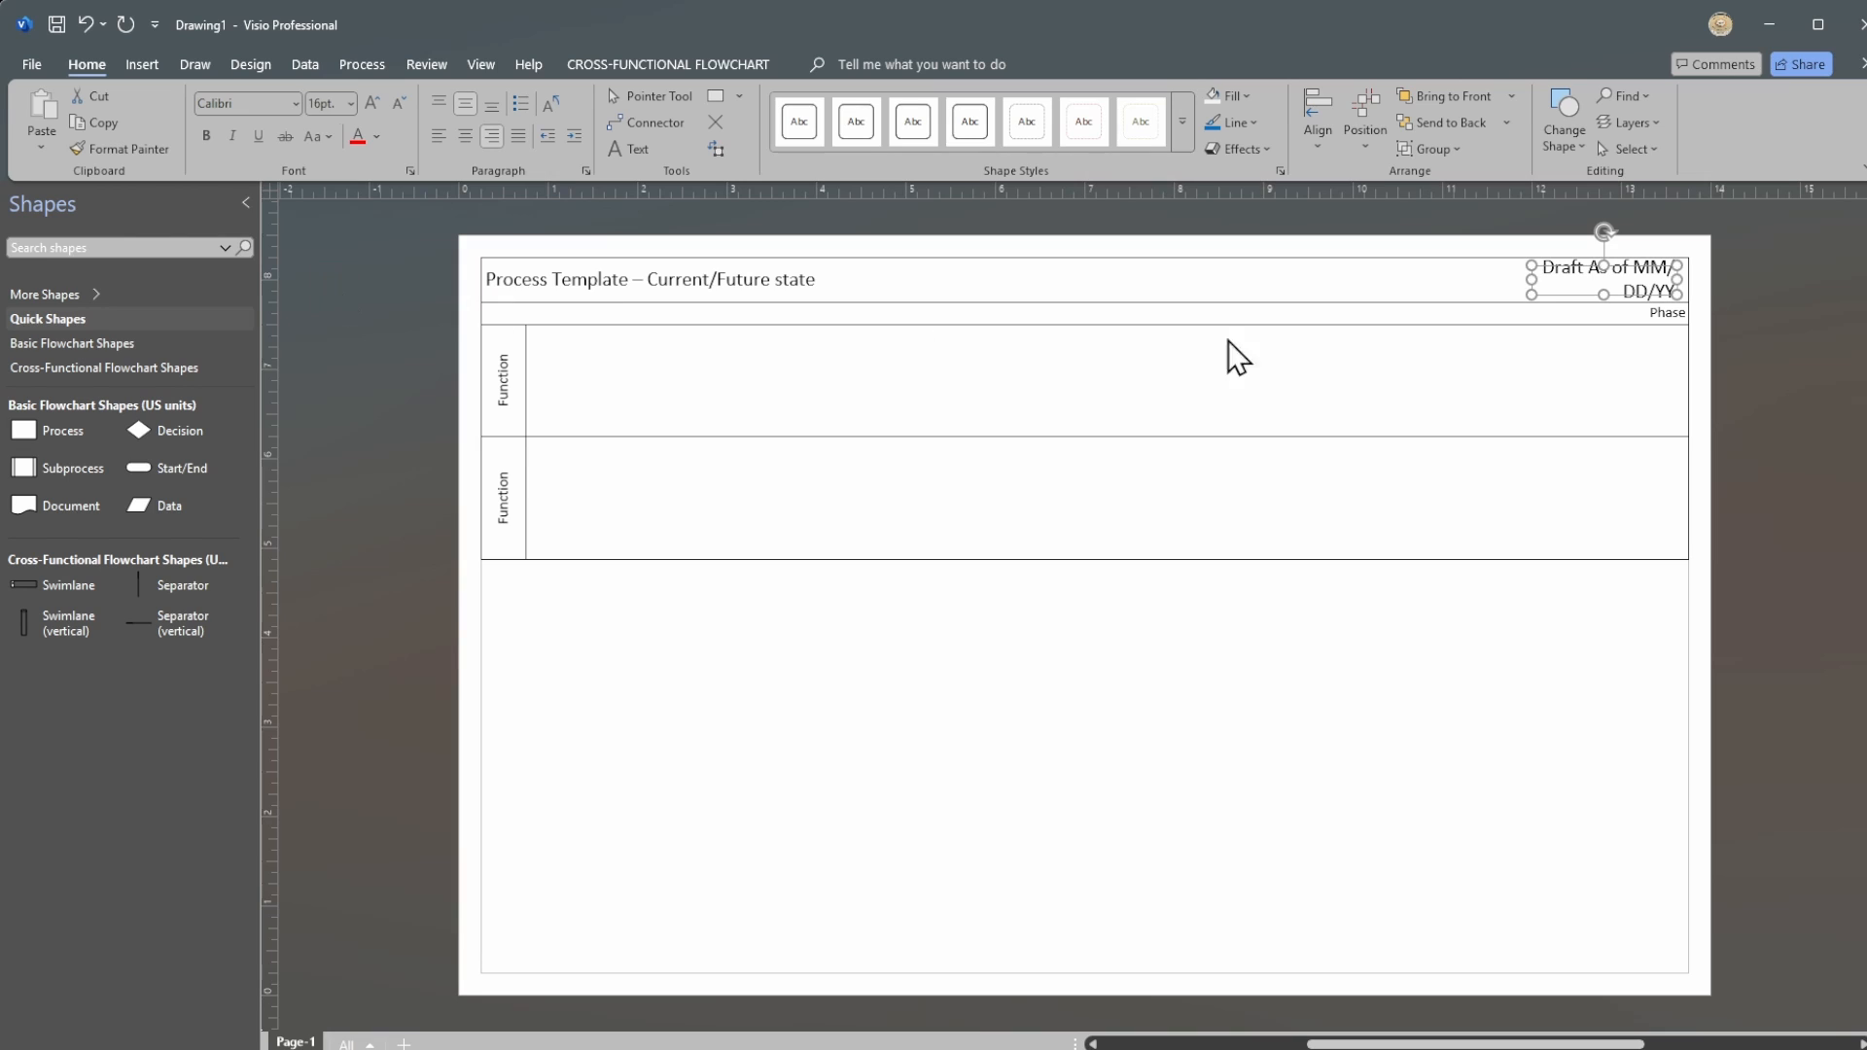
drag(1525, 279, 1426, 279)
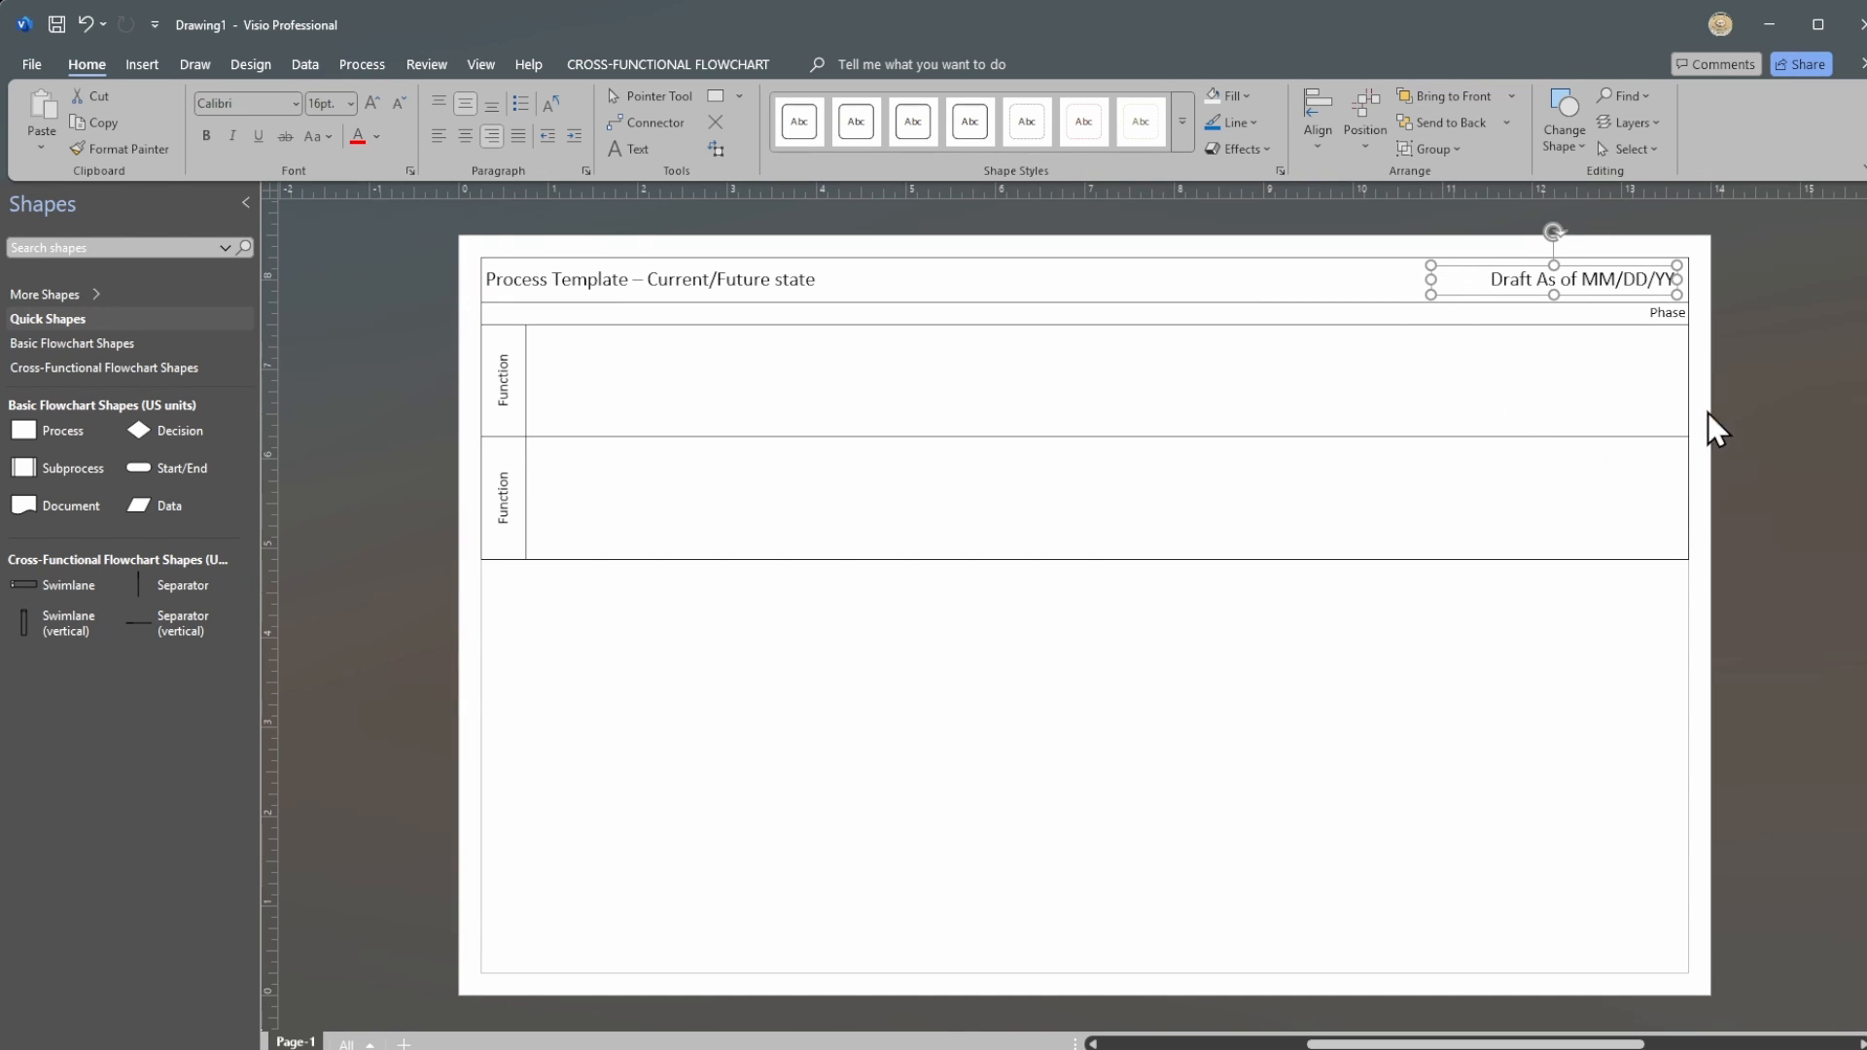
click(1738, 399)
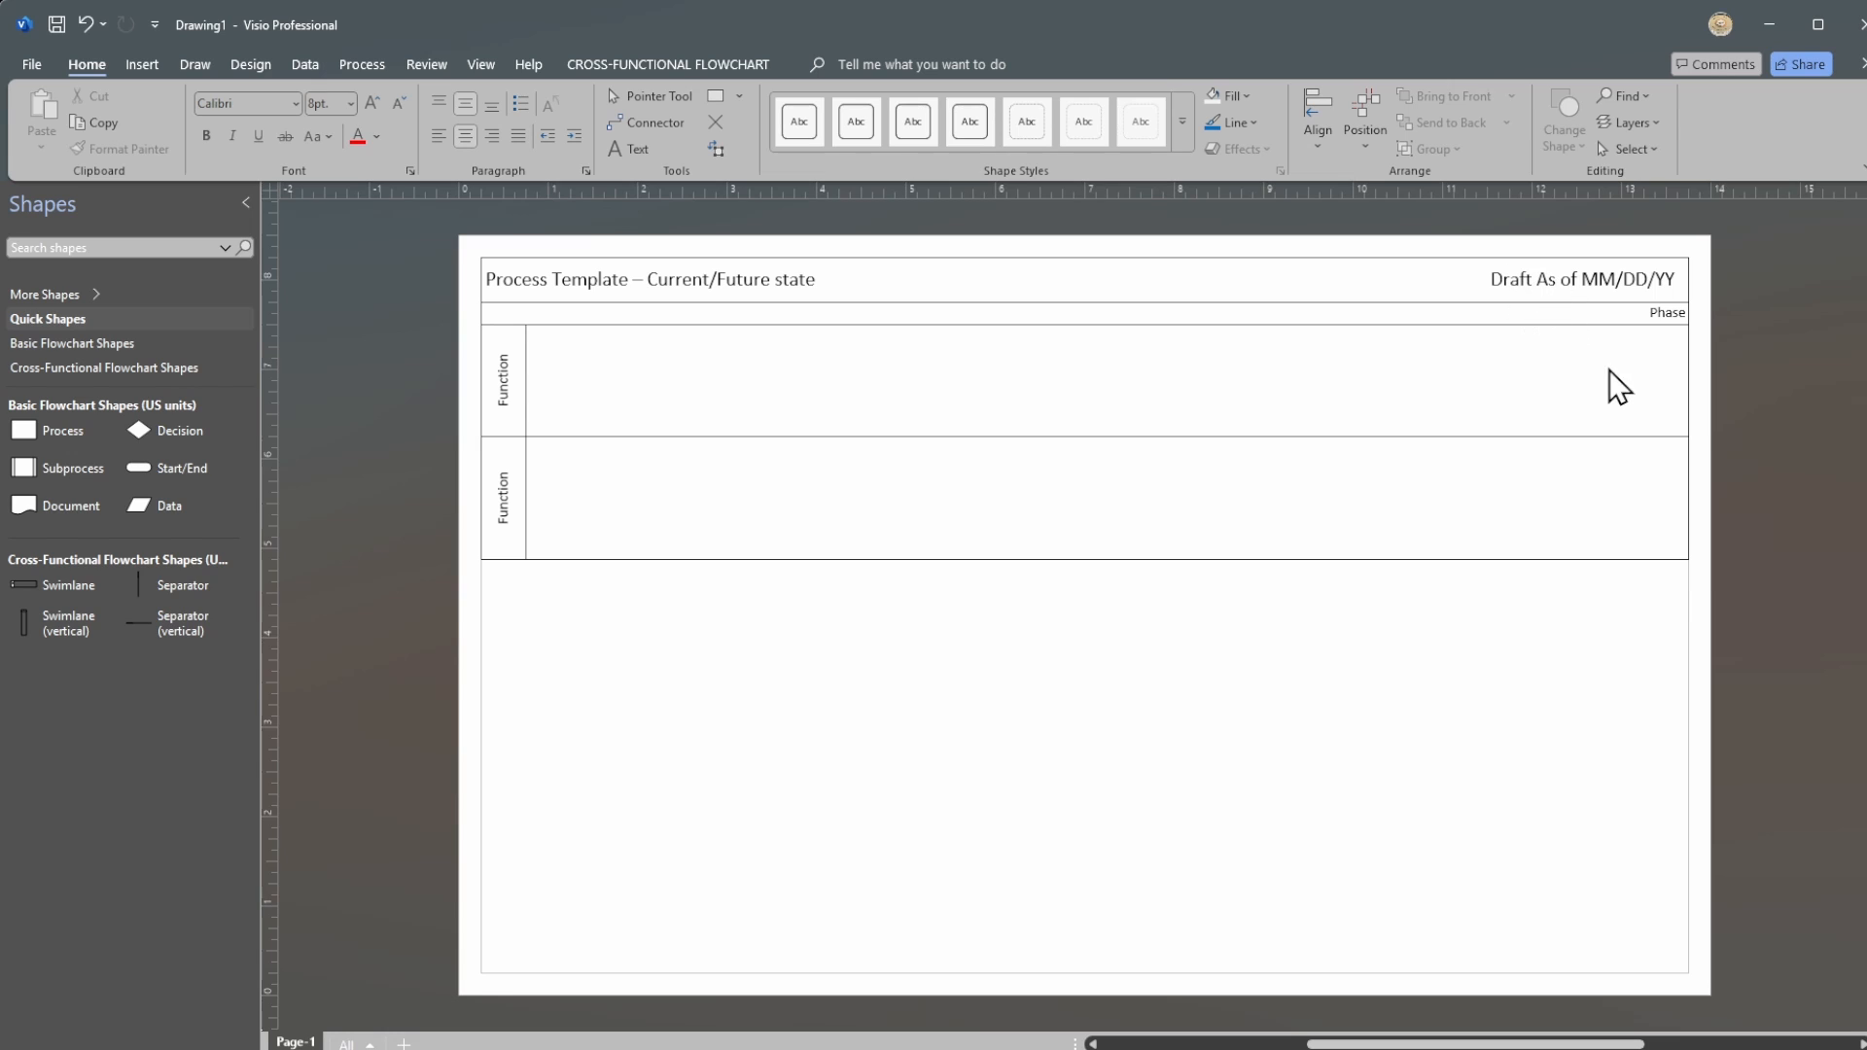
click(1576, 279)
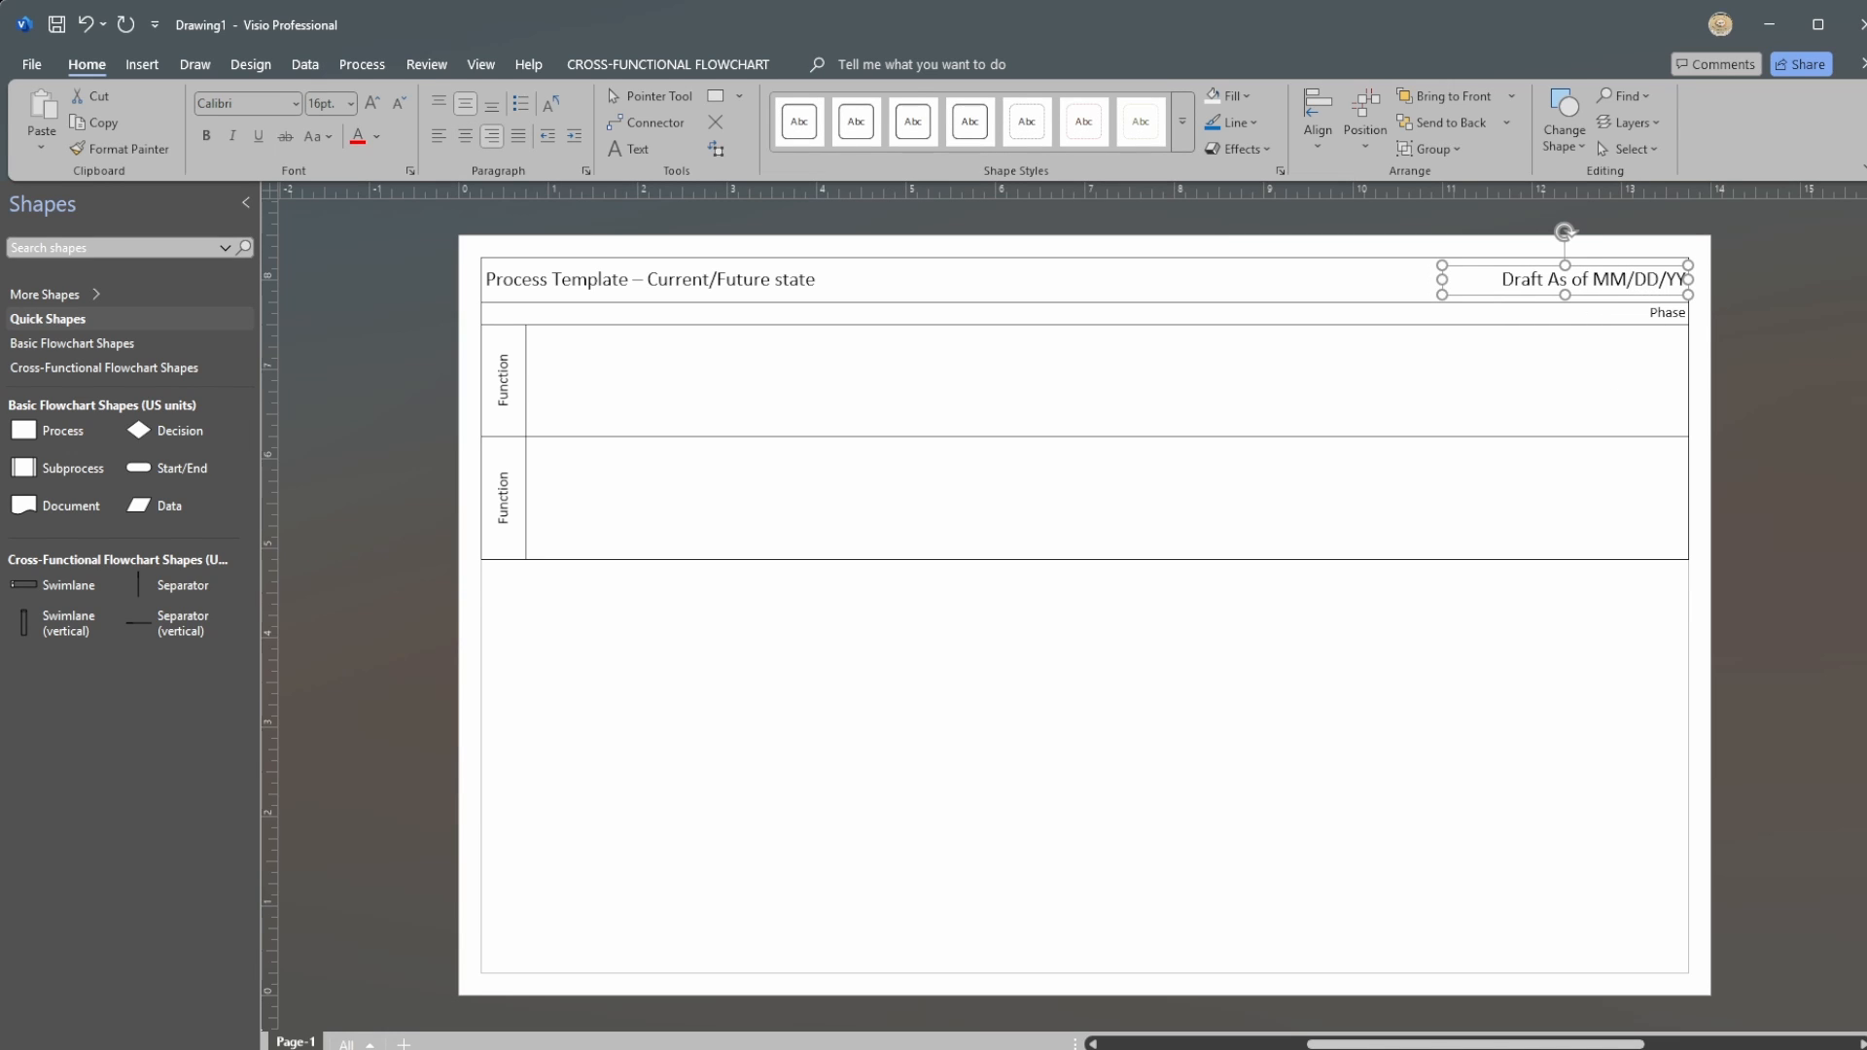
key(Left)
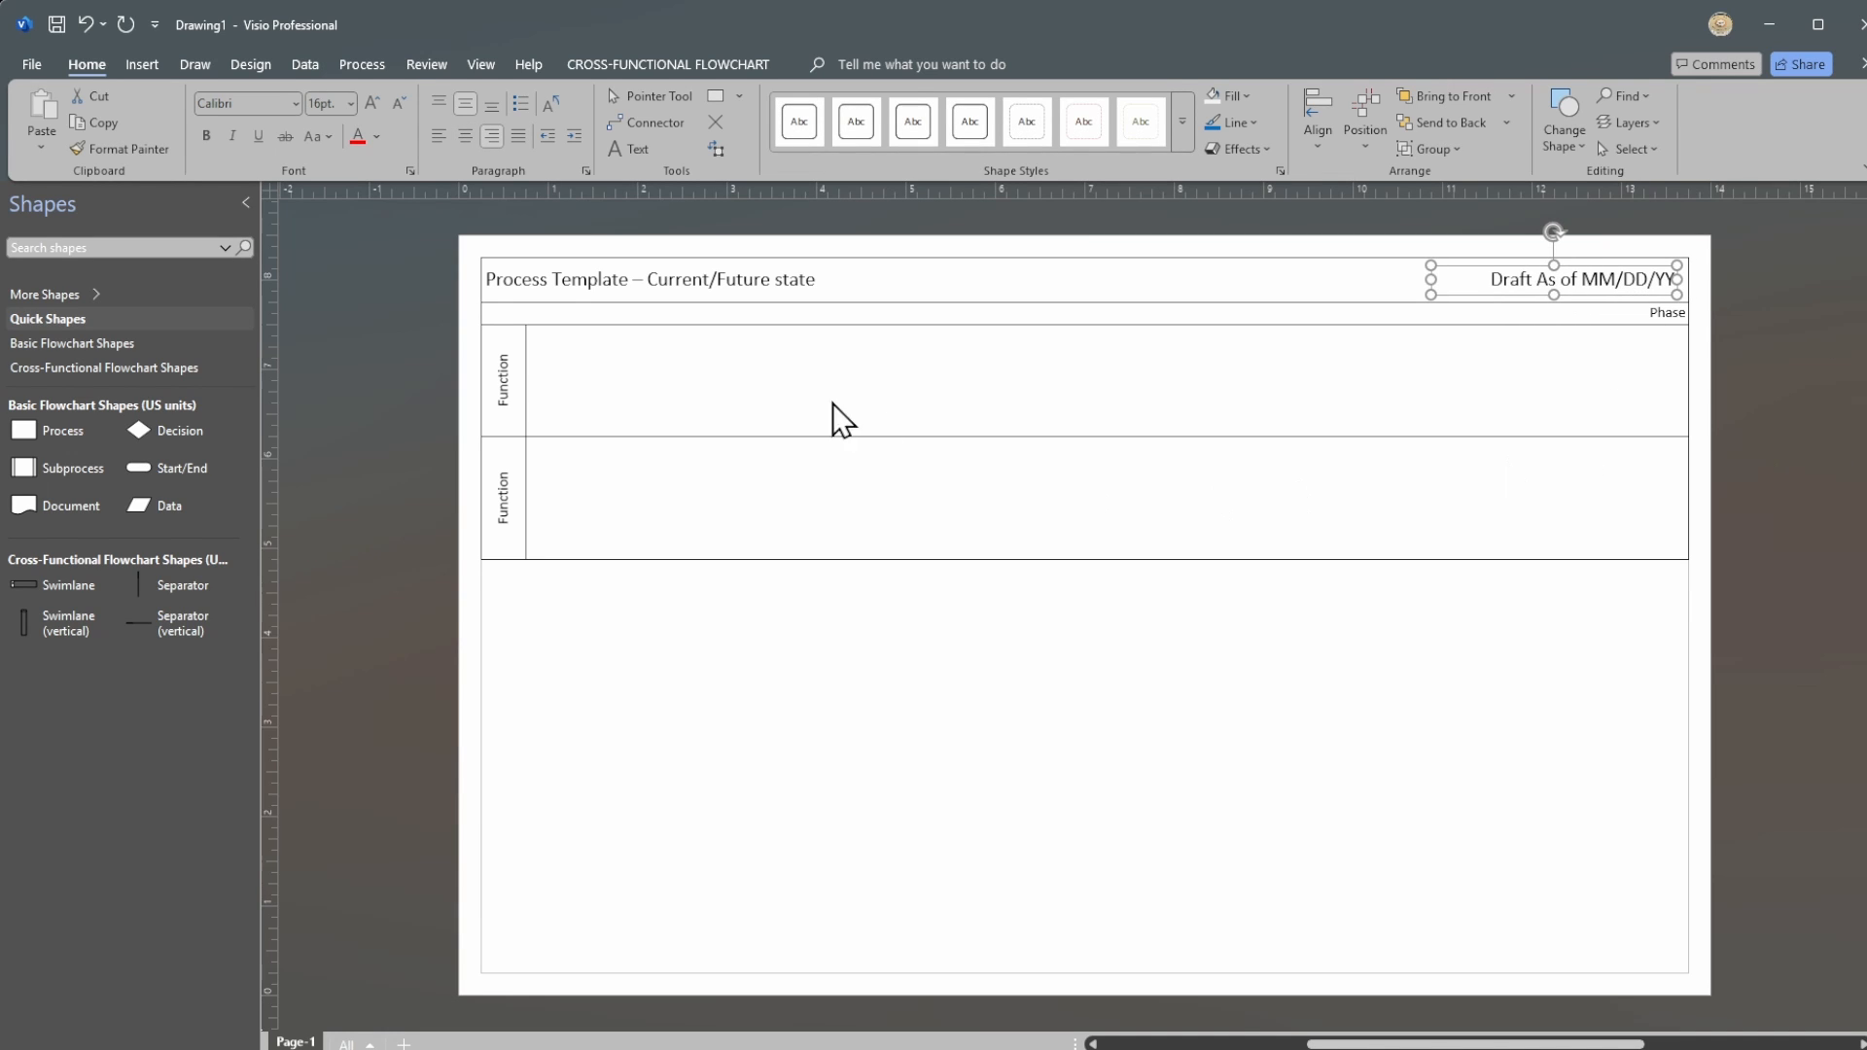
Step: Examine the text formatting of the title, the draft date and the Phase bar
double_click(700, 282)
click(678, 279)
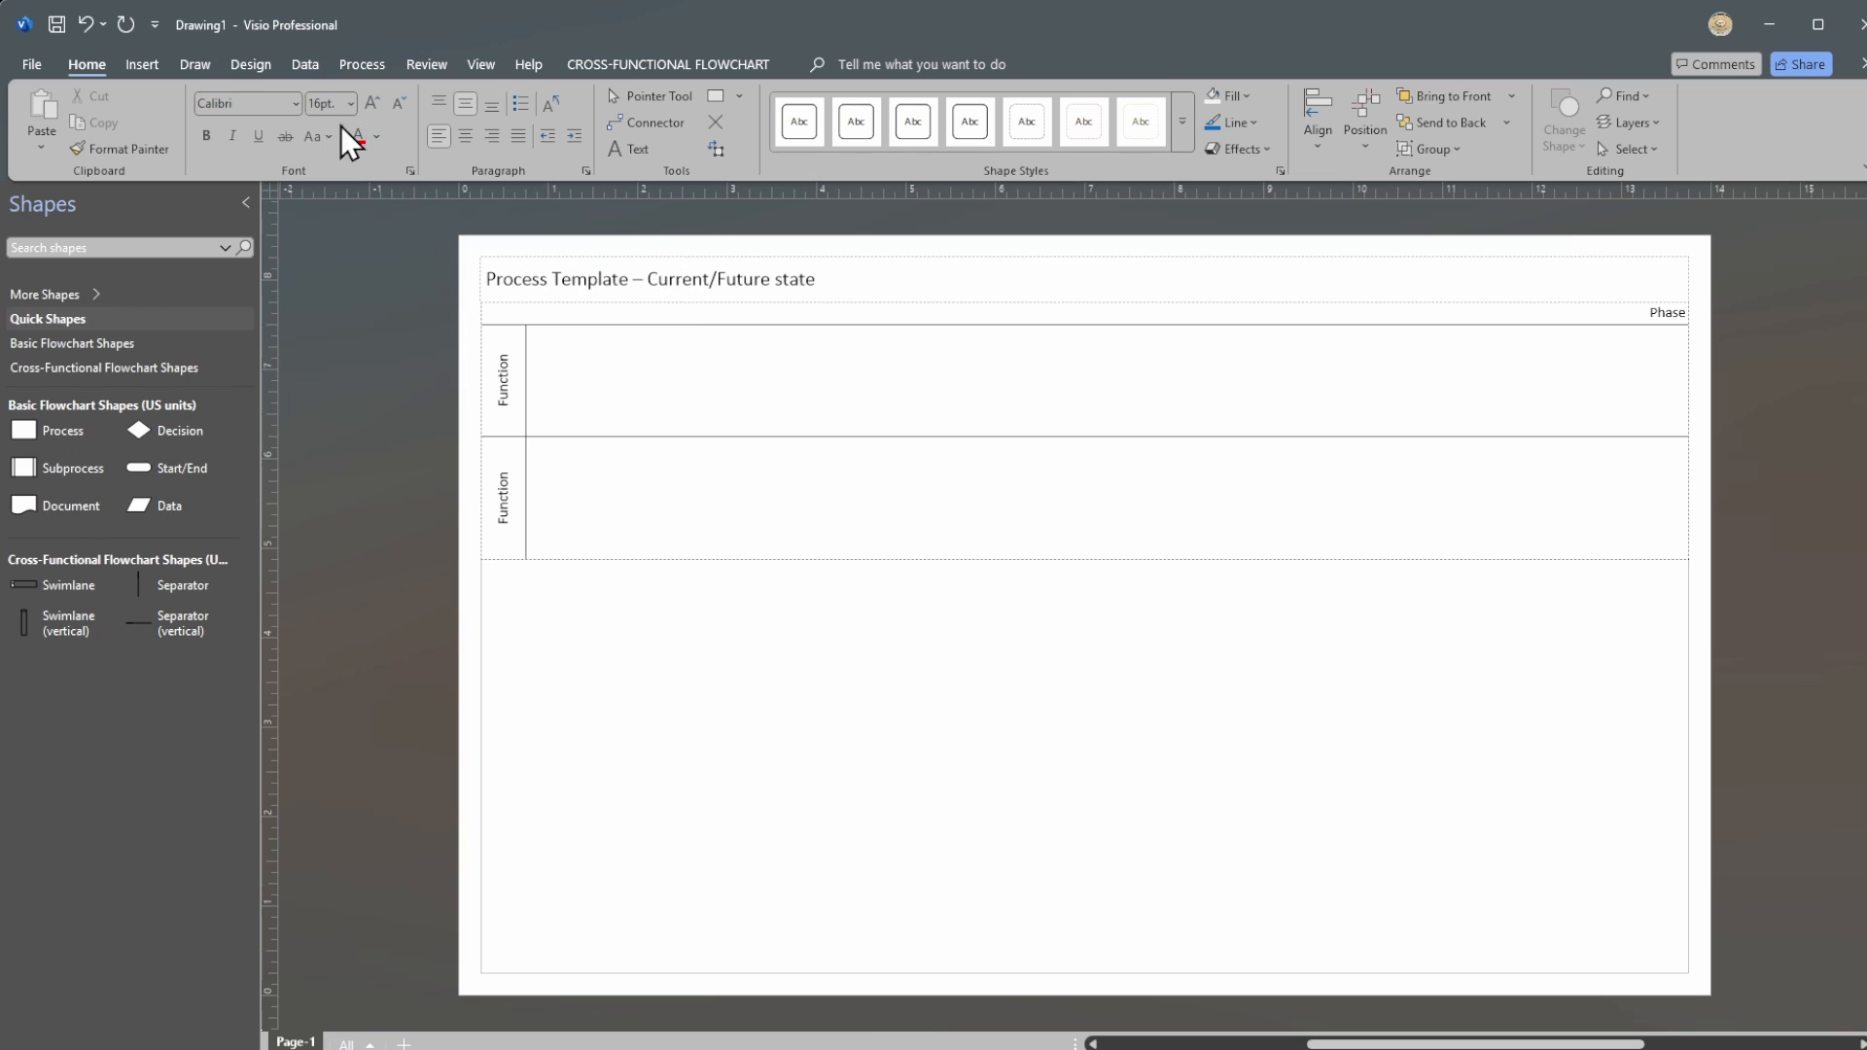
click(1734, 336)
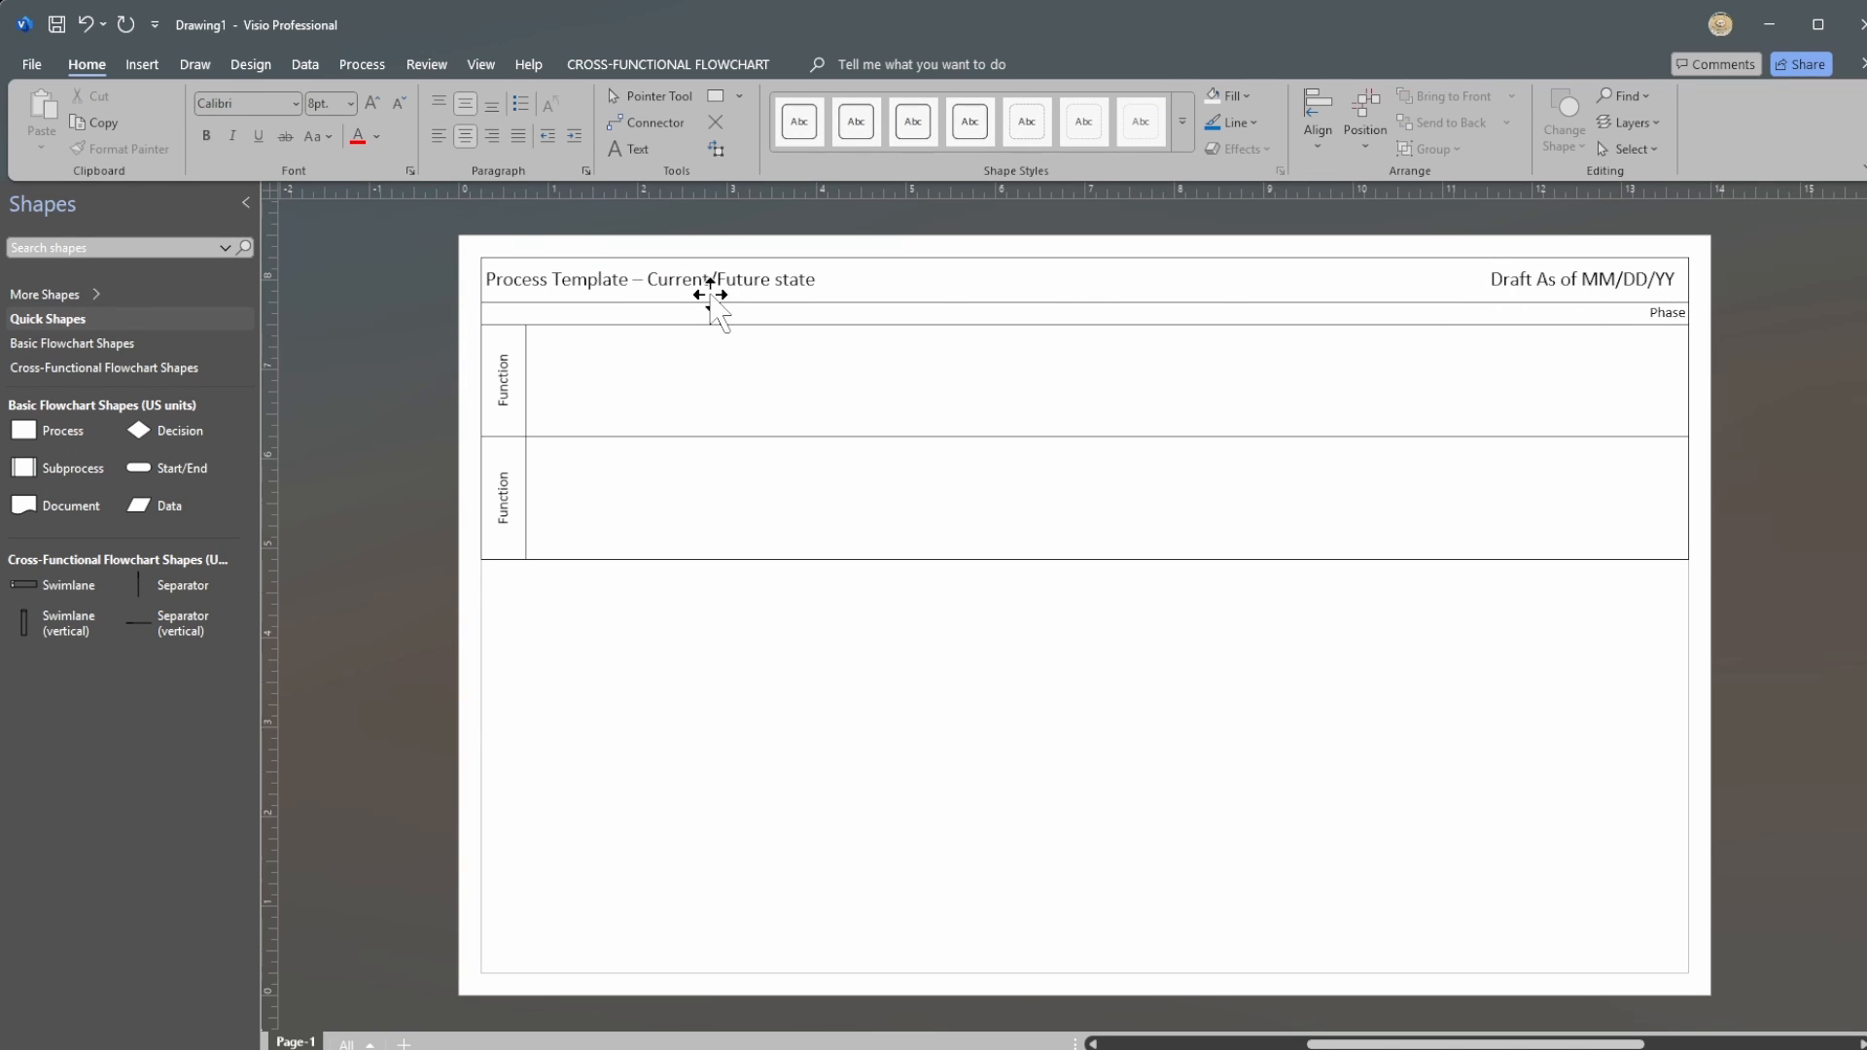
double_click(1554, 282)
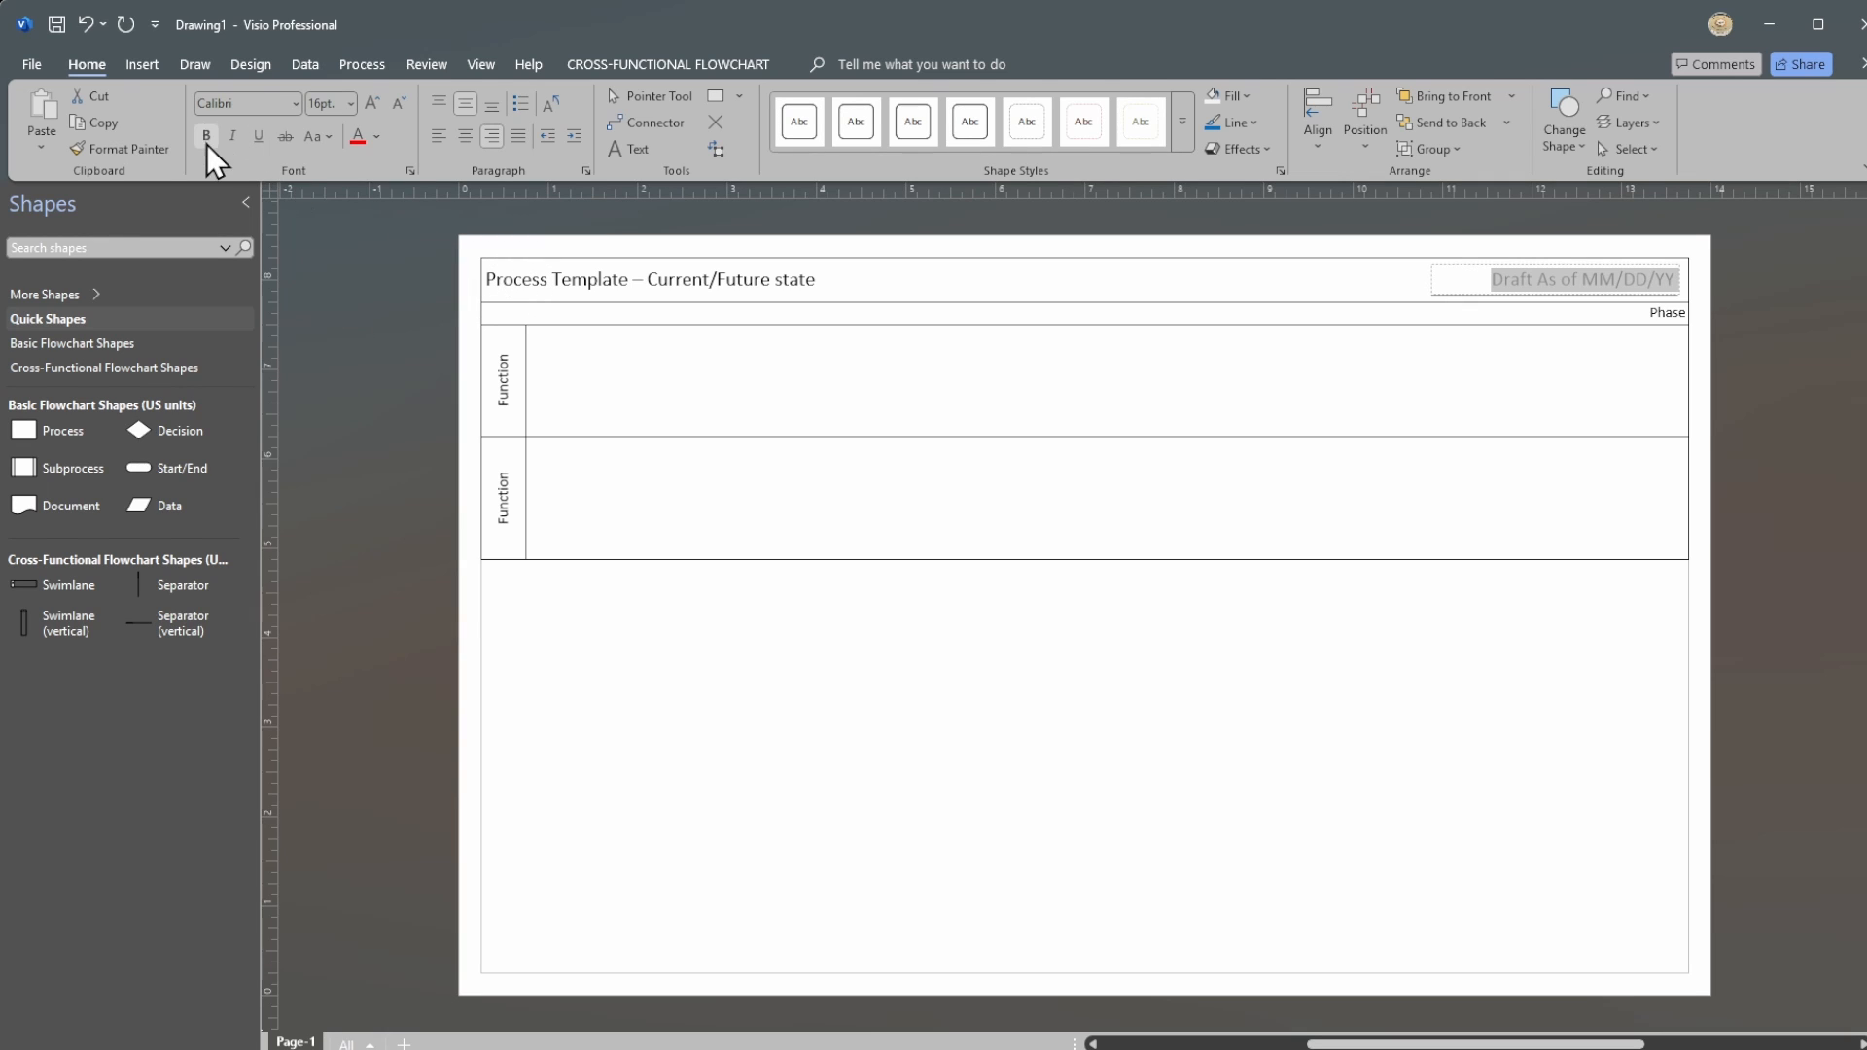
click(1755, 430)
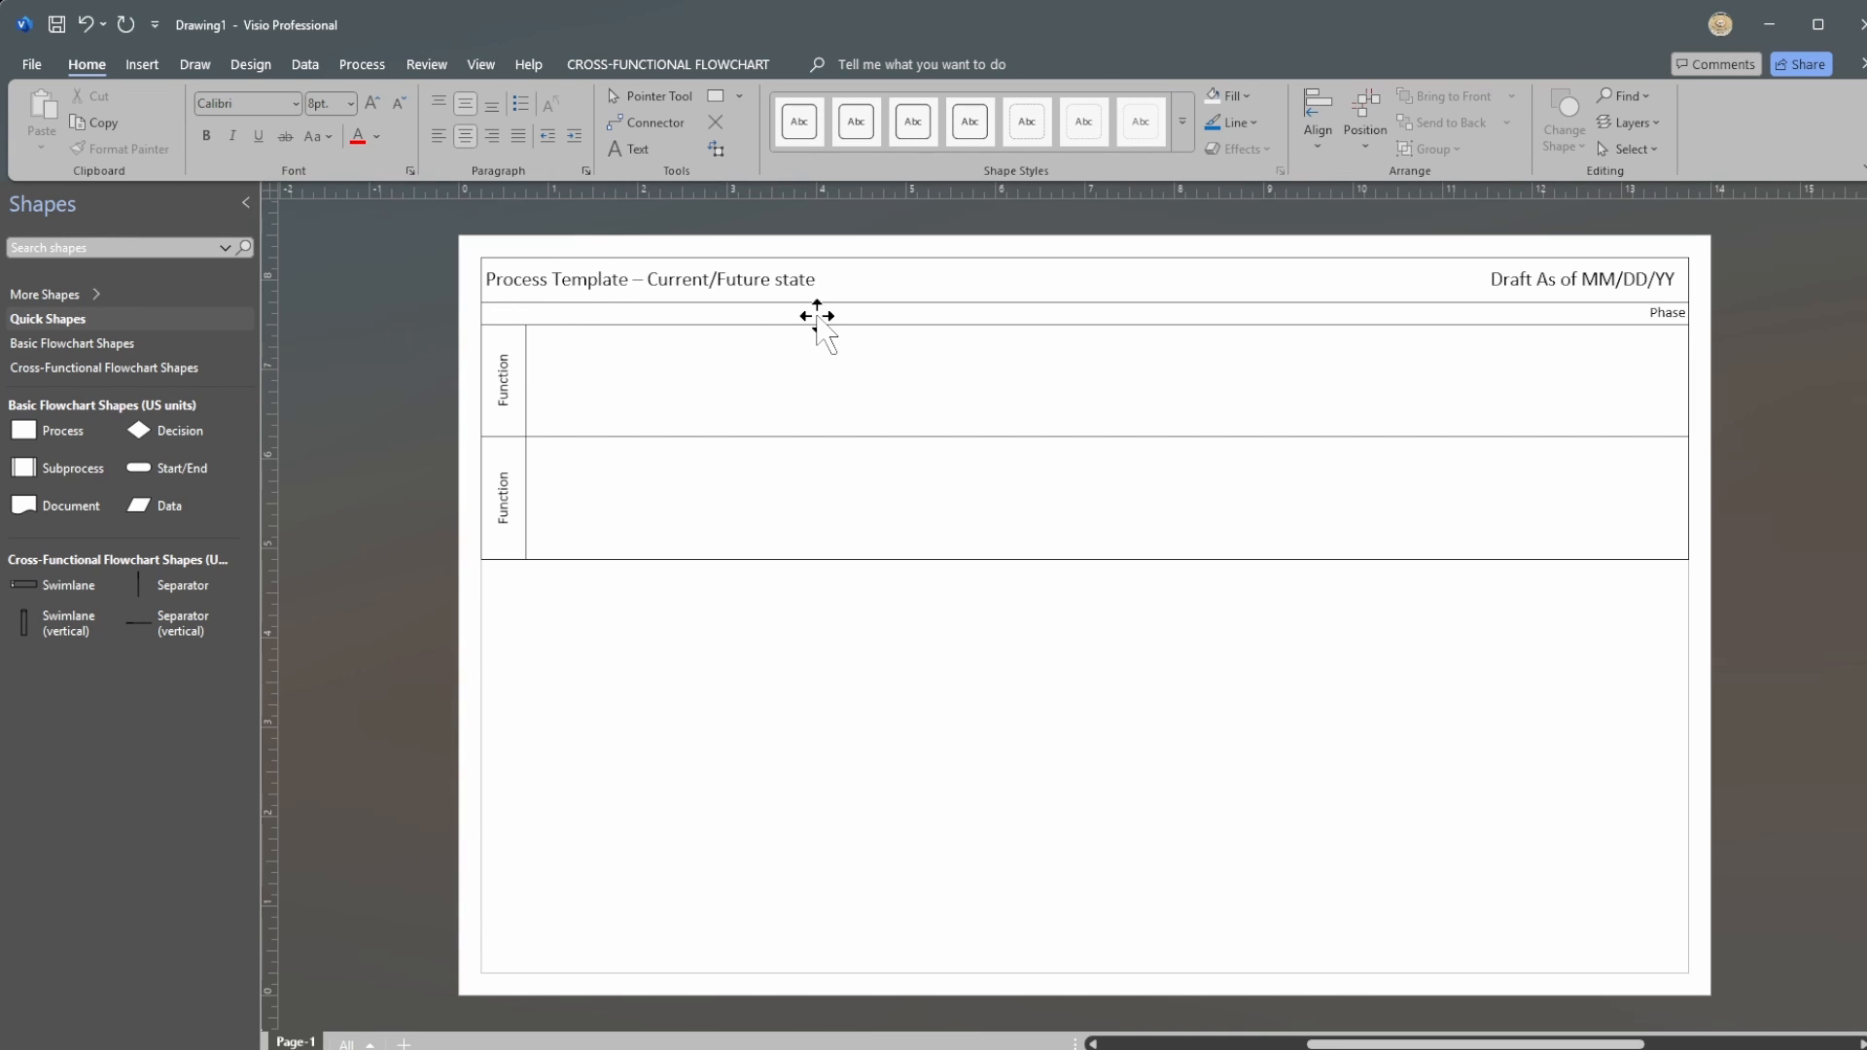
click(827, 311)
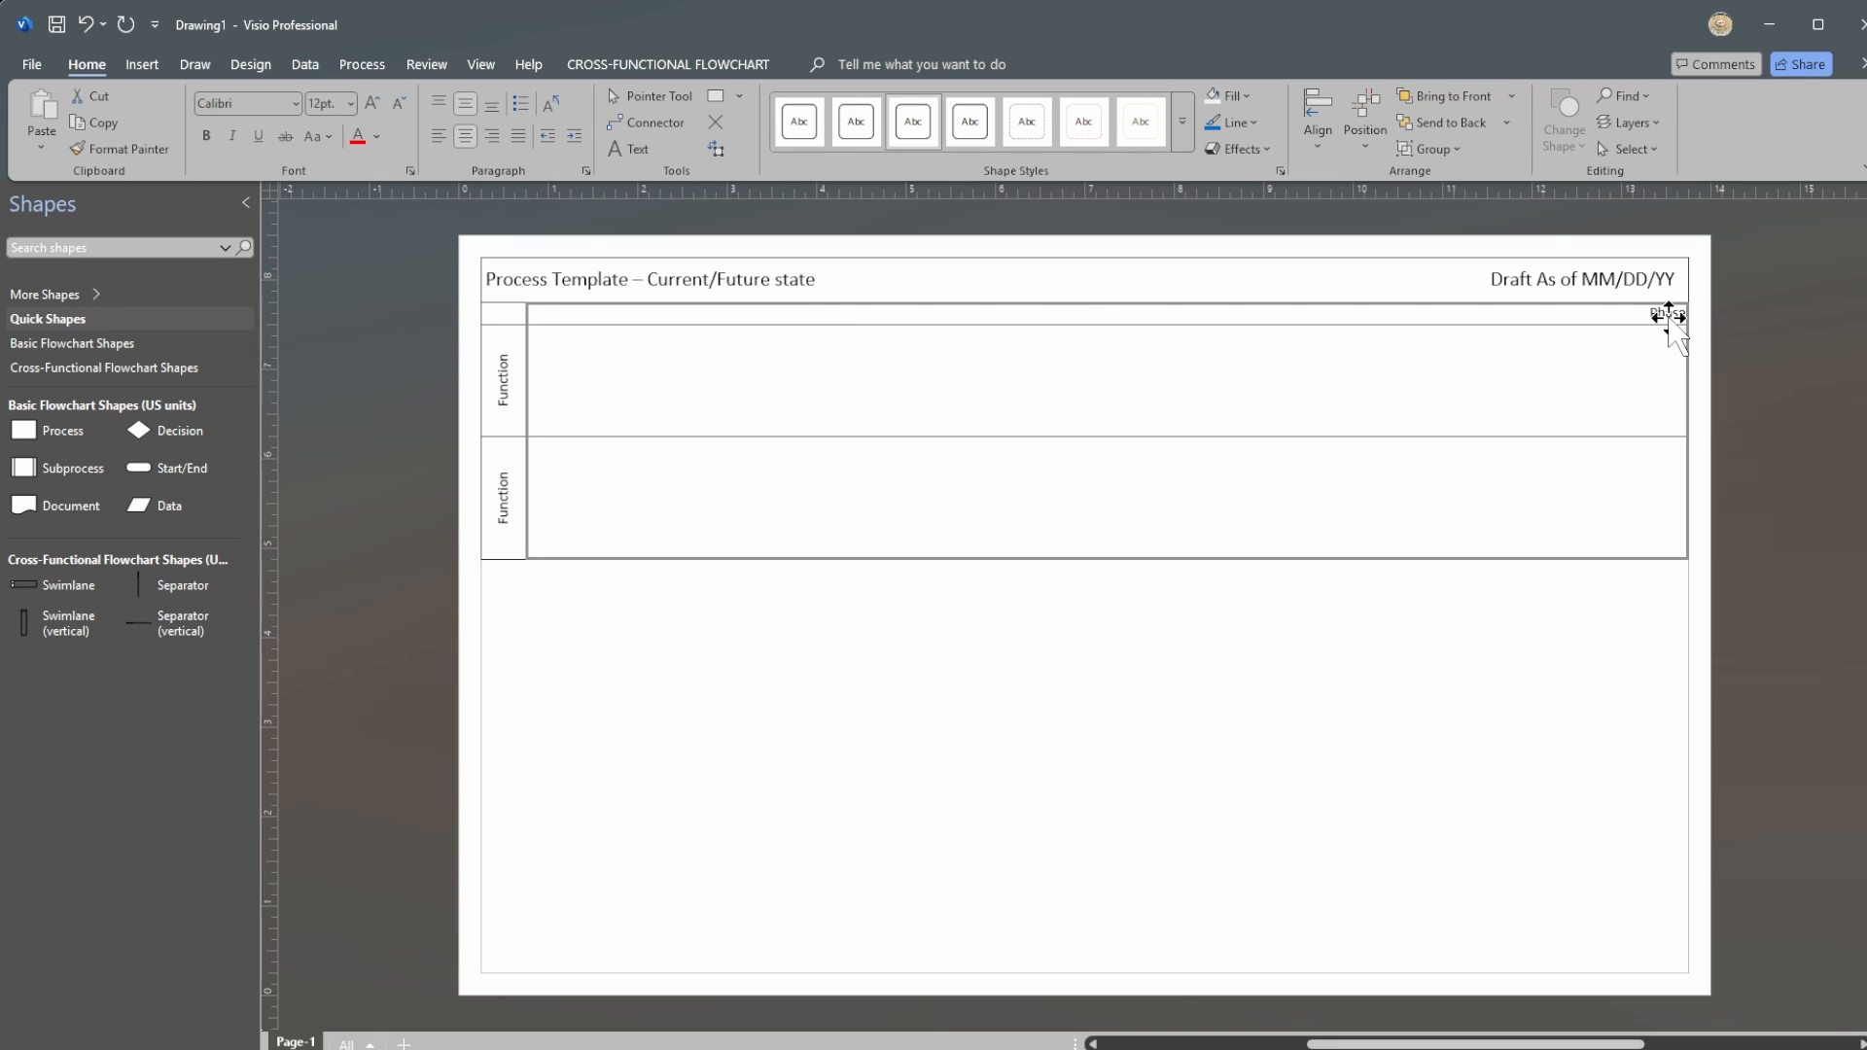
click(1669, 316)
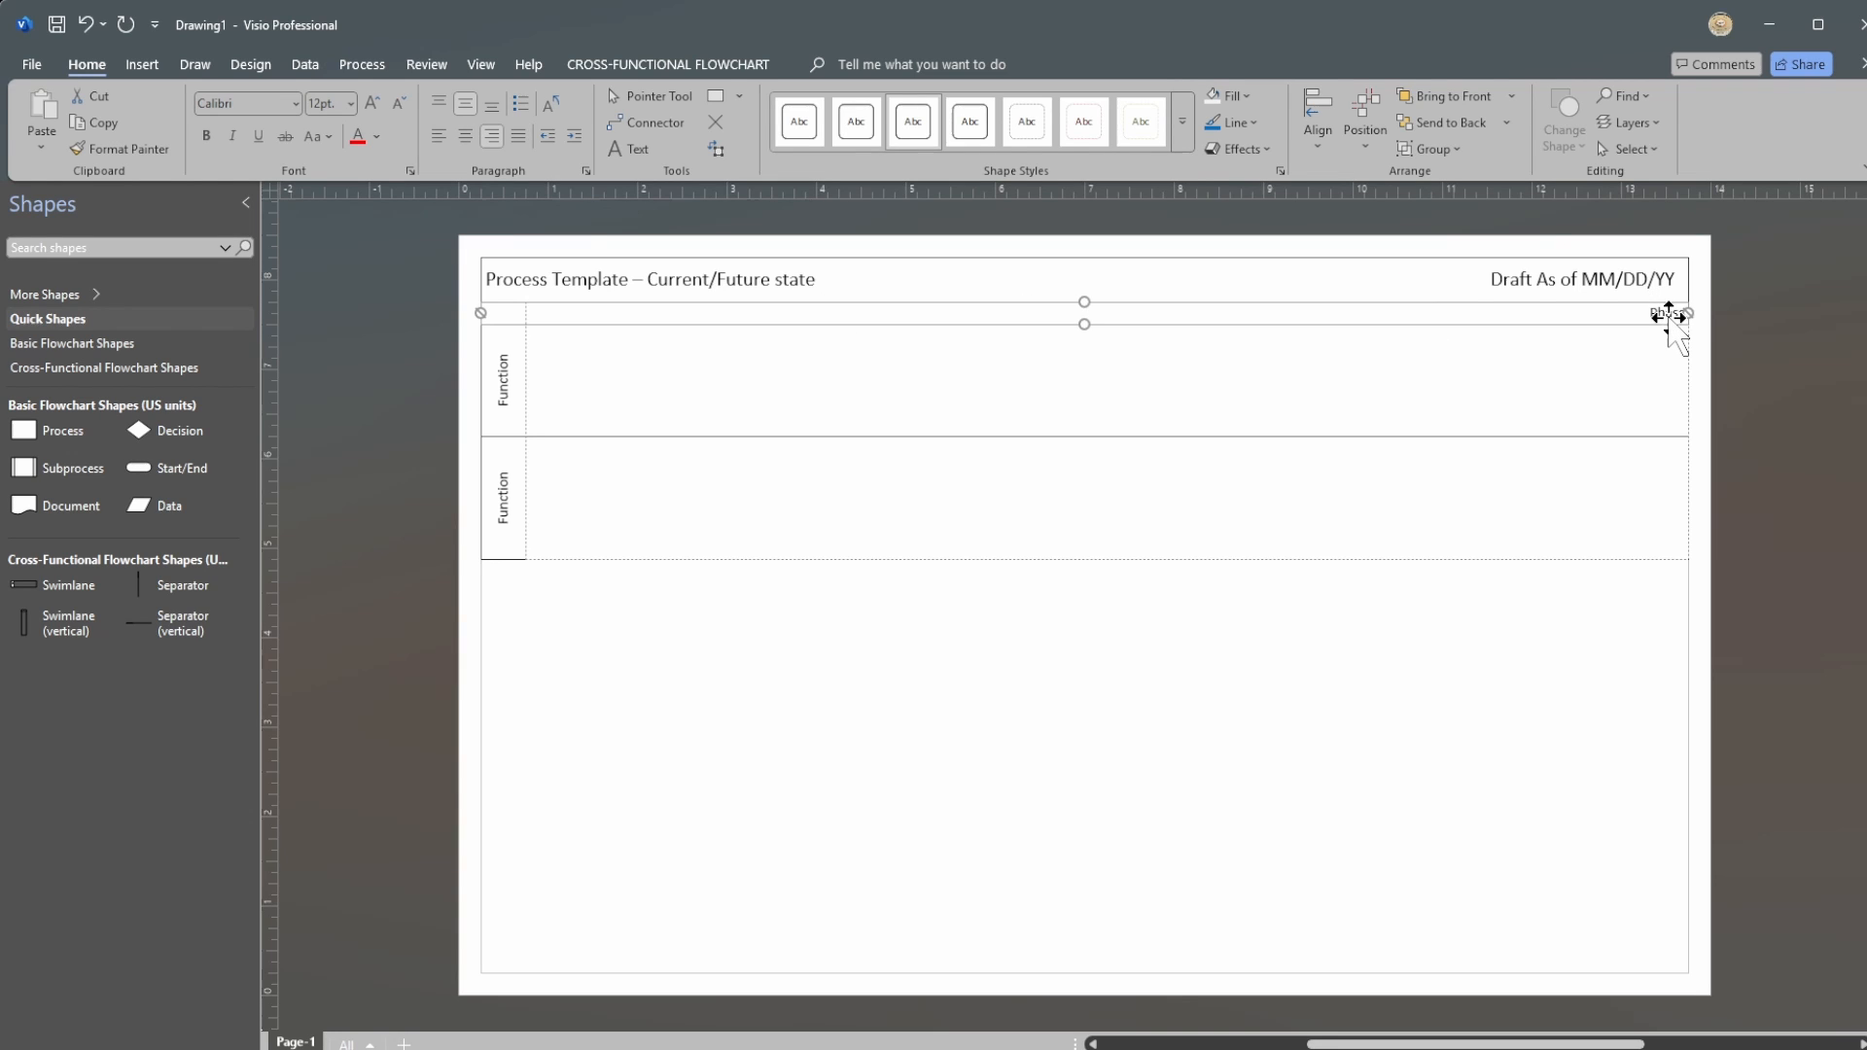
click(1751, 341)
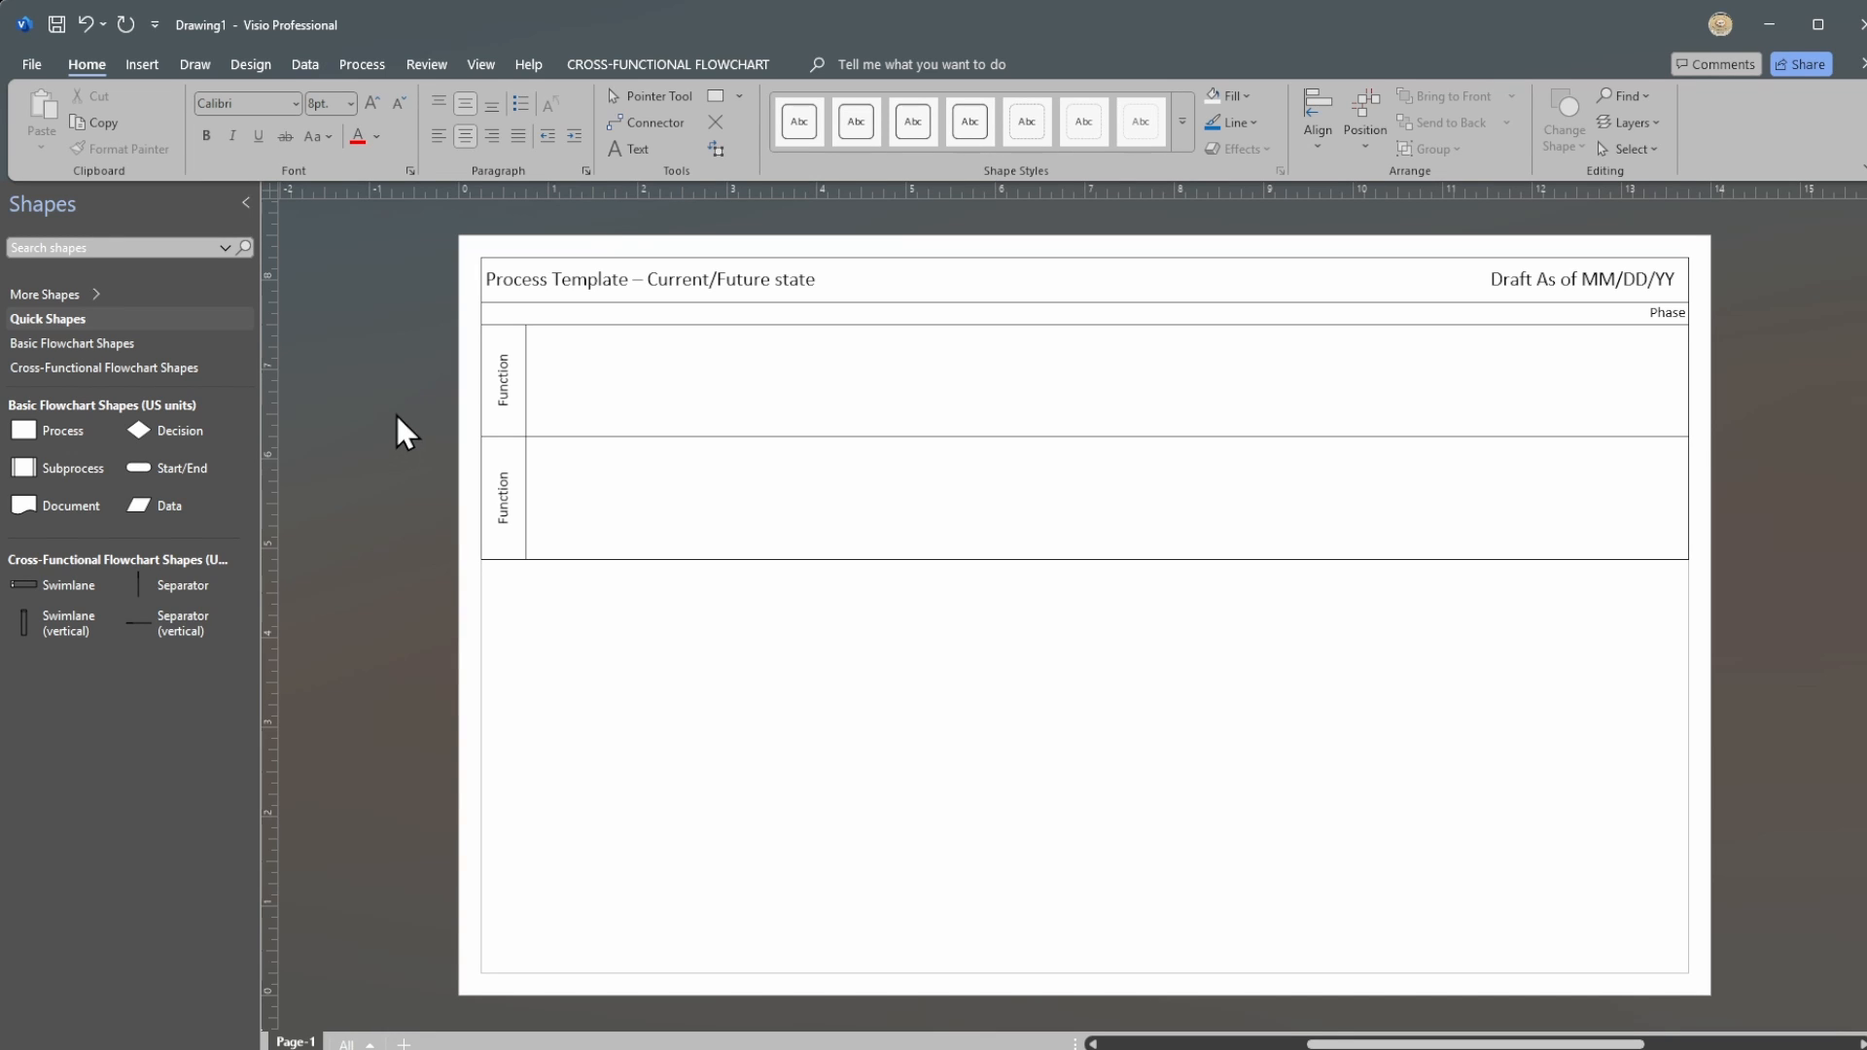
Step: Save the drawing under the file name "Visio Template"
click(32, 64)
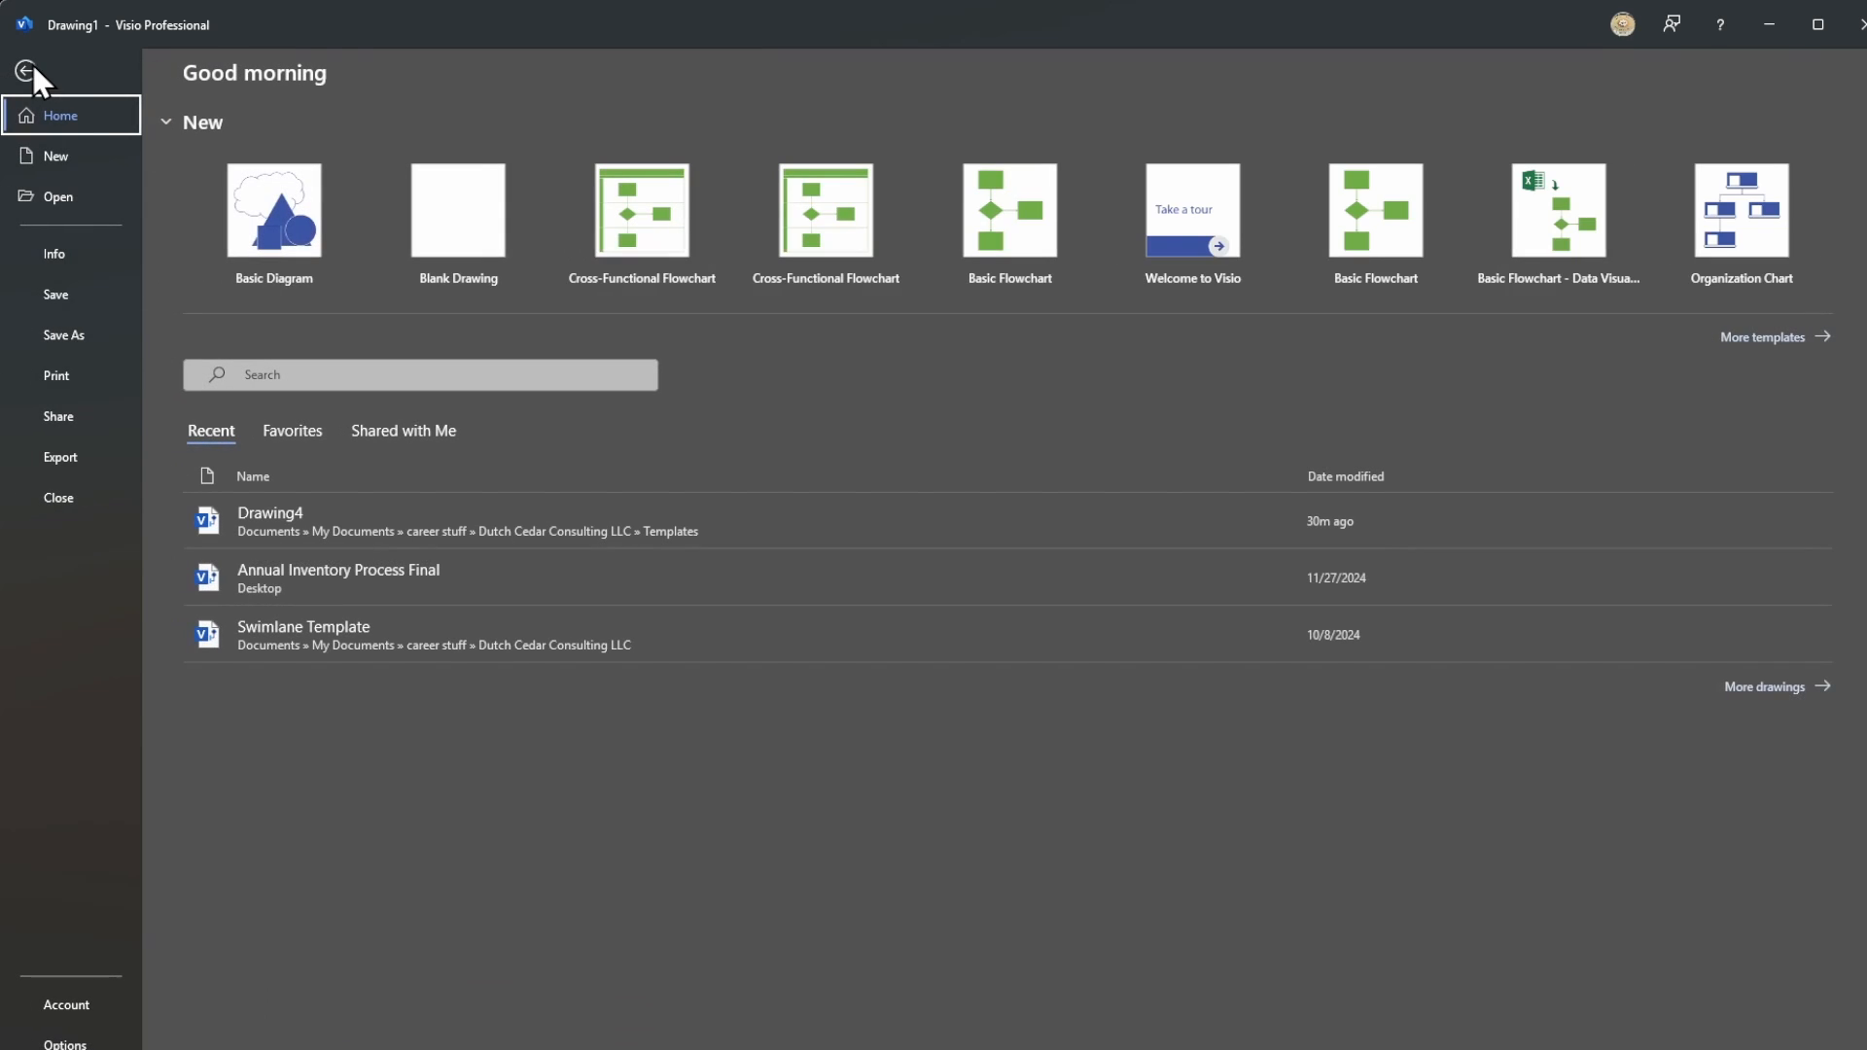
click(57, 294)
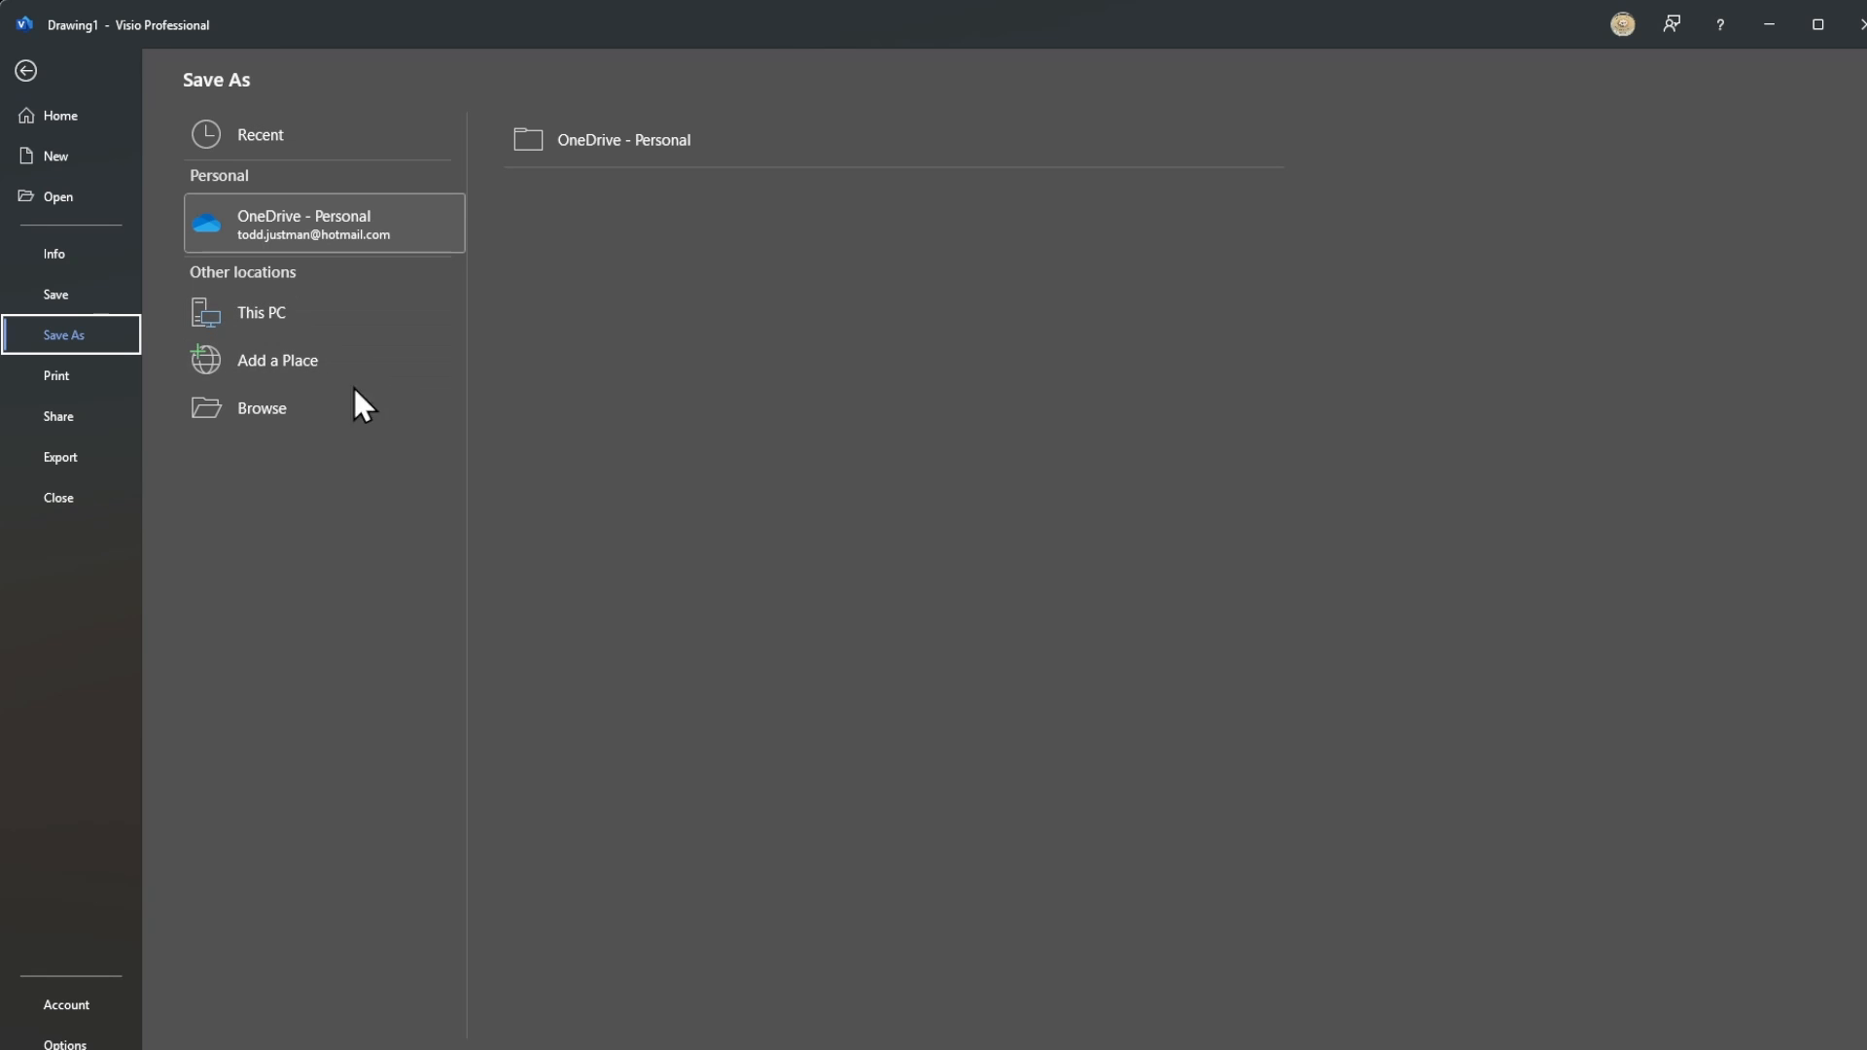
click(245, 410)
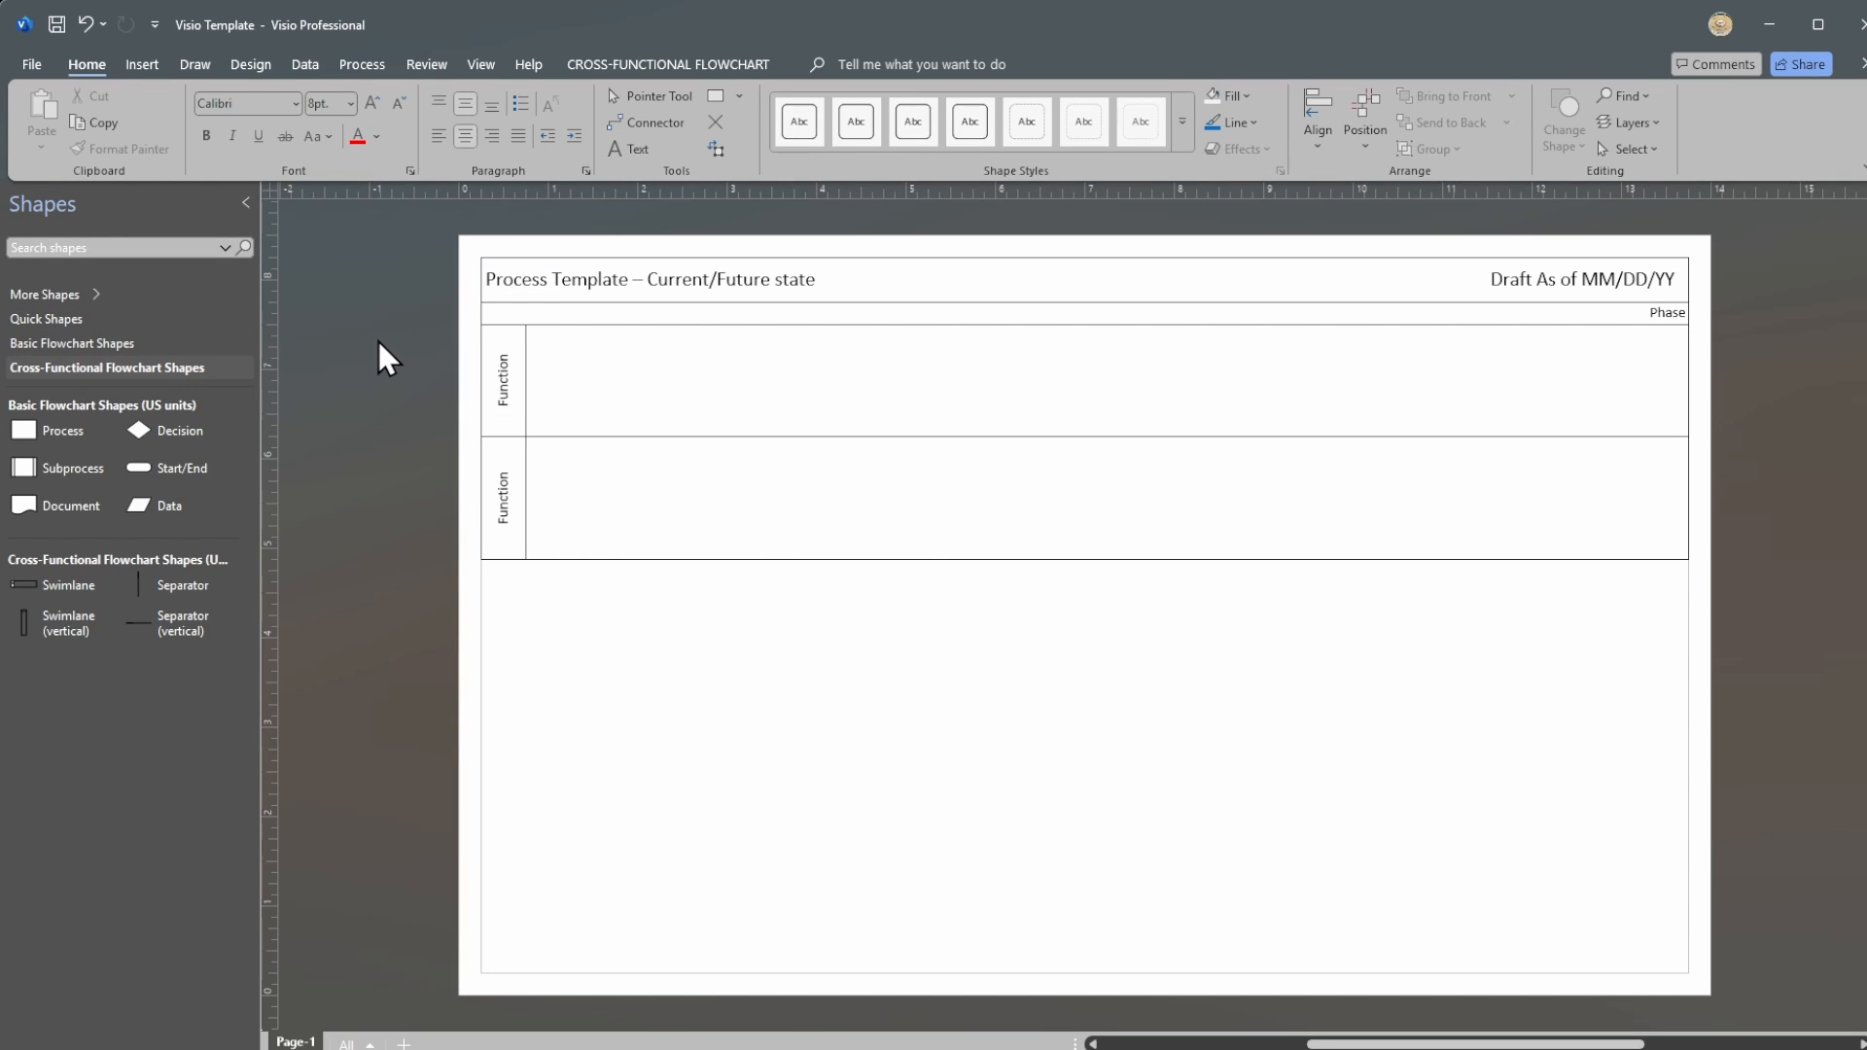
click(27, 68)
click(28, 64)
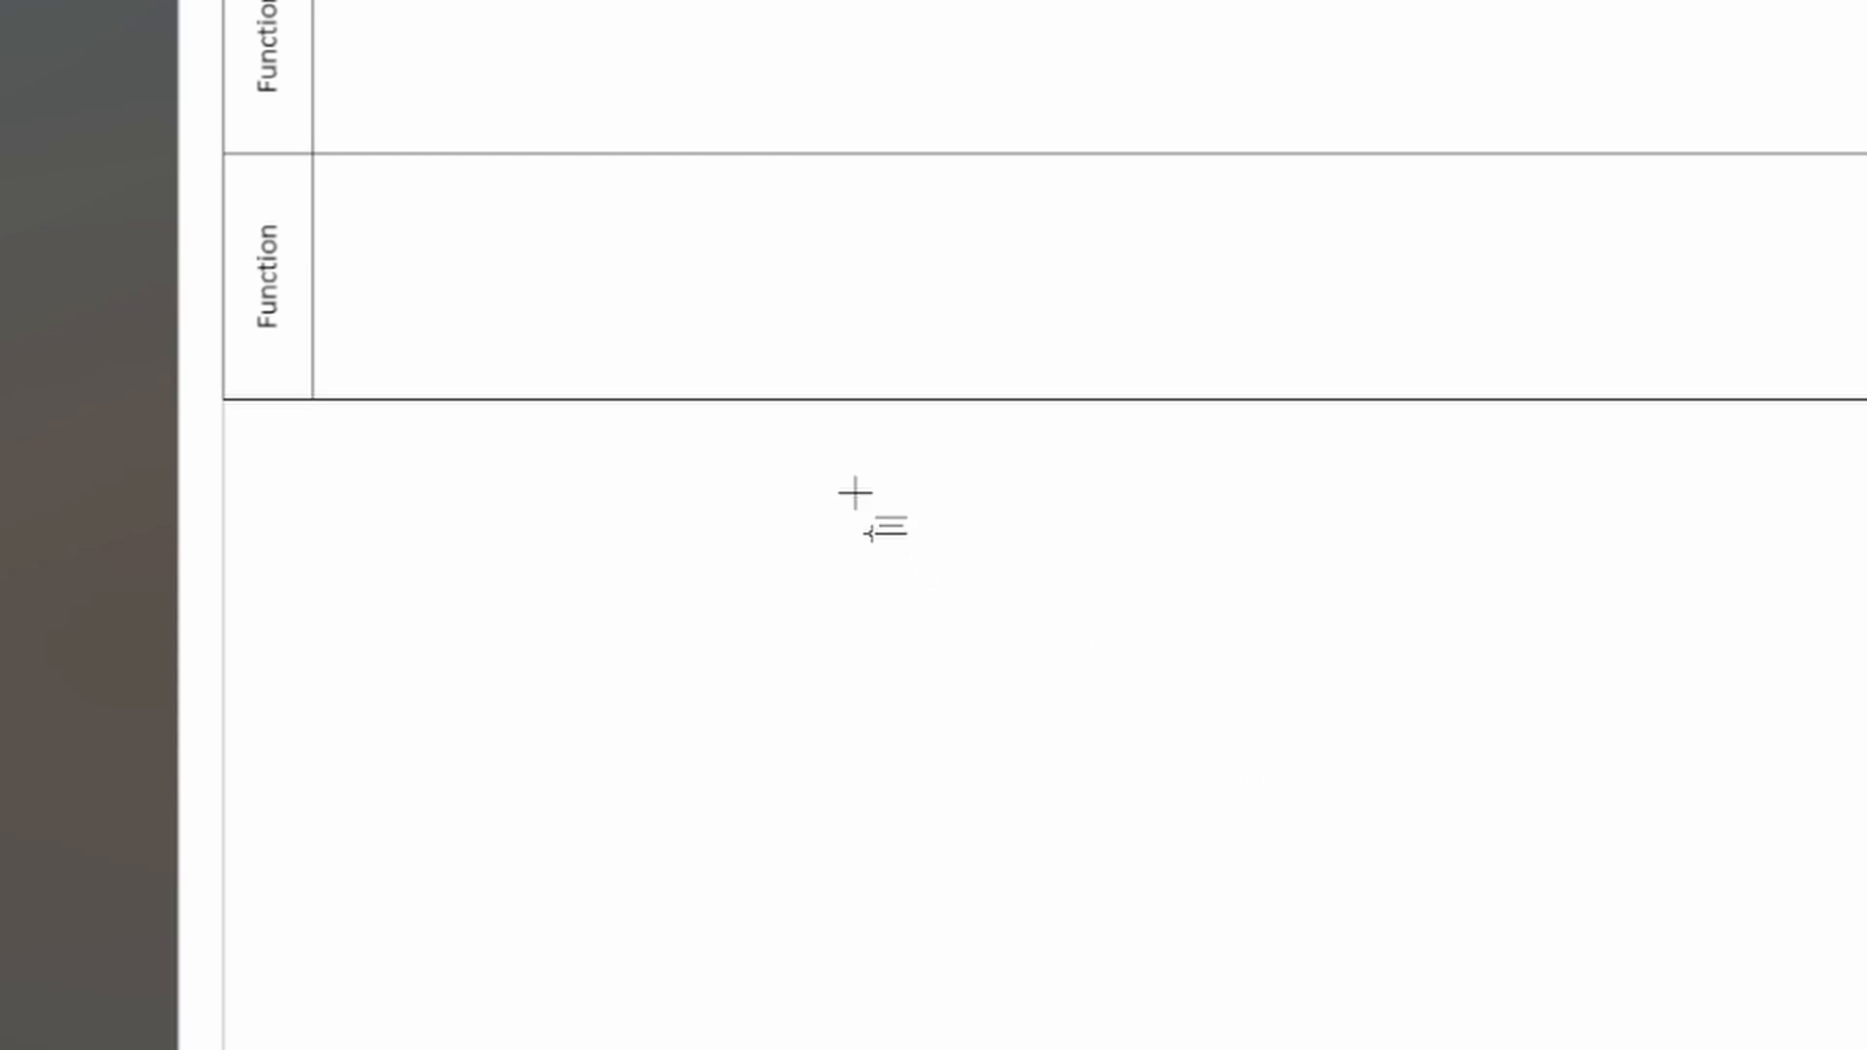
Step: Insert a wide text box reading "Note" in the empty page area beneath the second swimlane
drag(538, 487, 1501, 738)
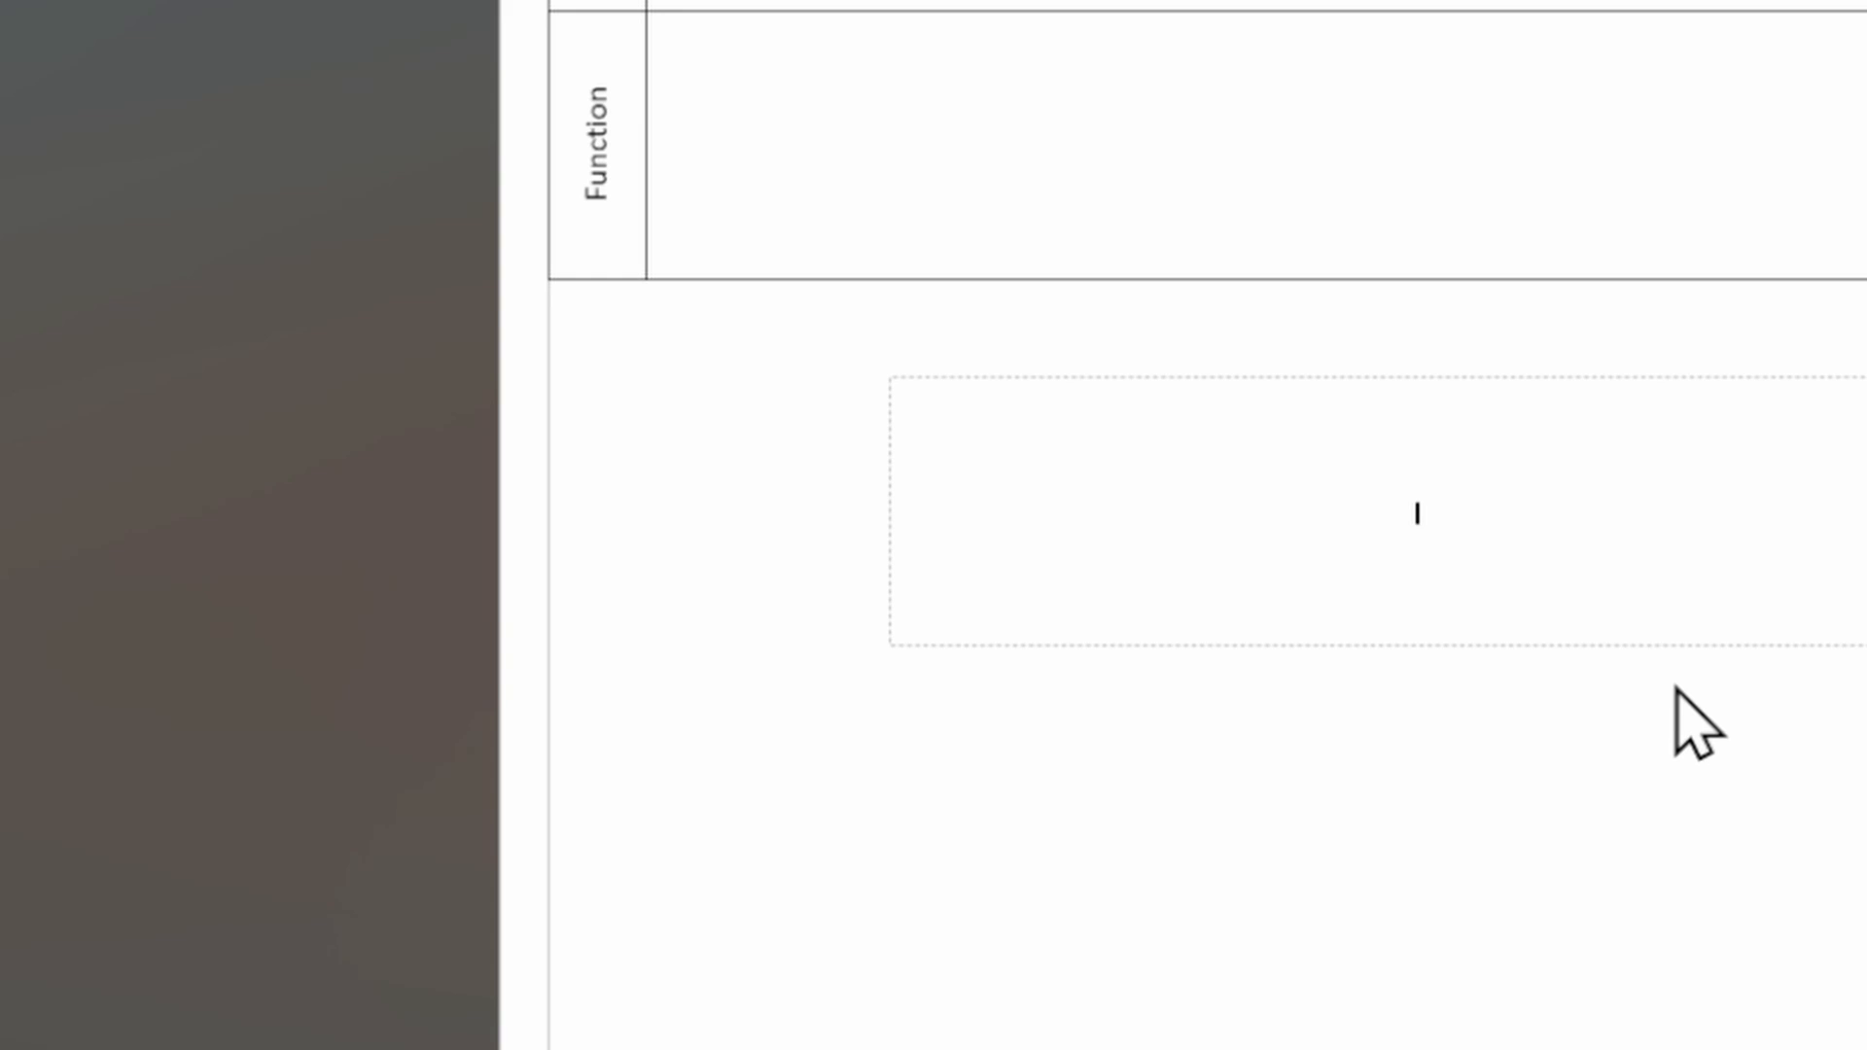
text(Note)
click(1629, 839)
Step: Add a Process shape just above the Note text, beneath the second swimlane, and label it "Conduct Inventory"
drag(0, 798, 1012, 516)
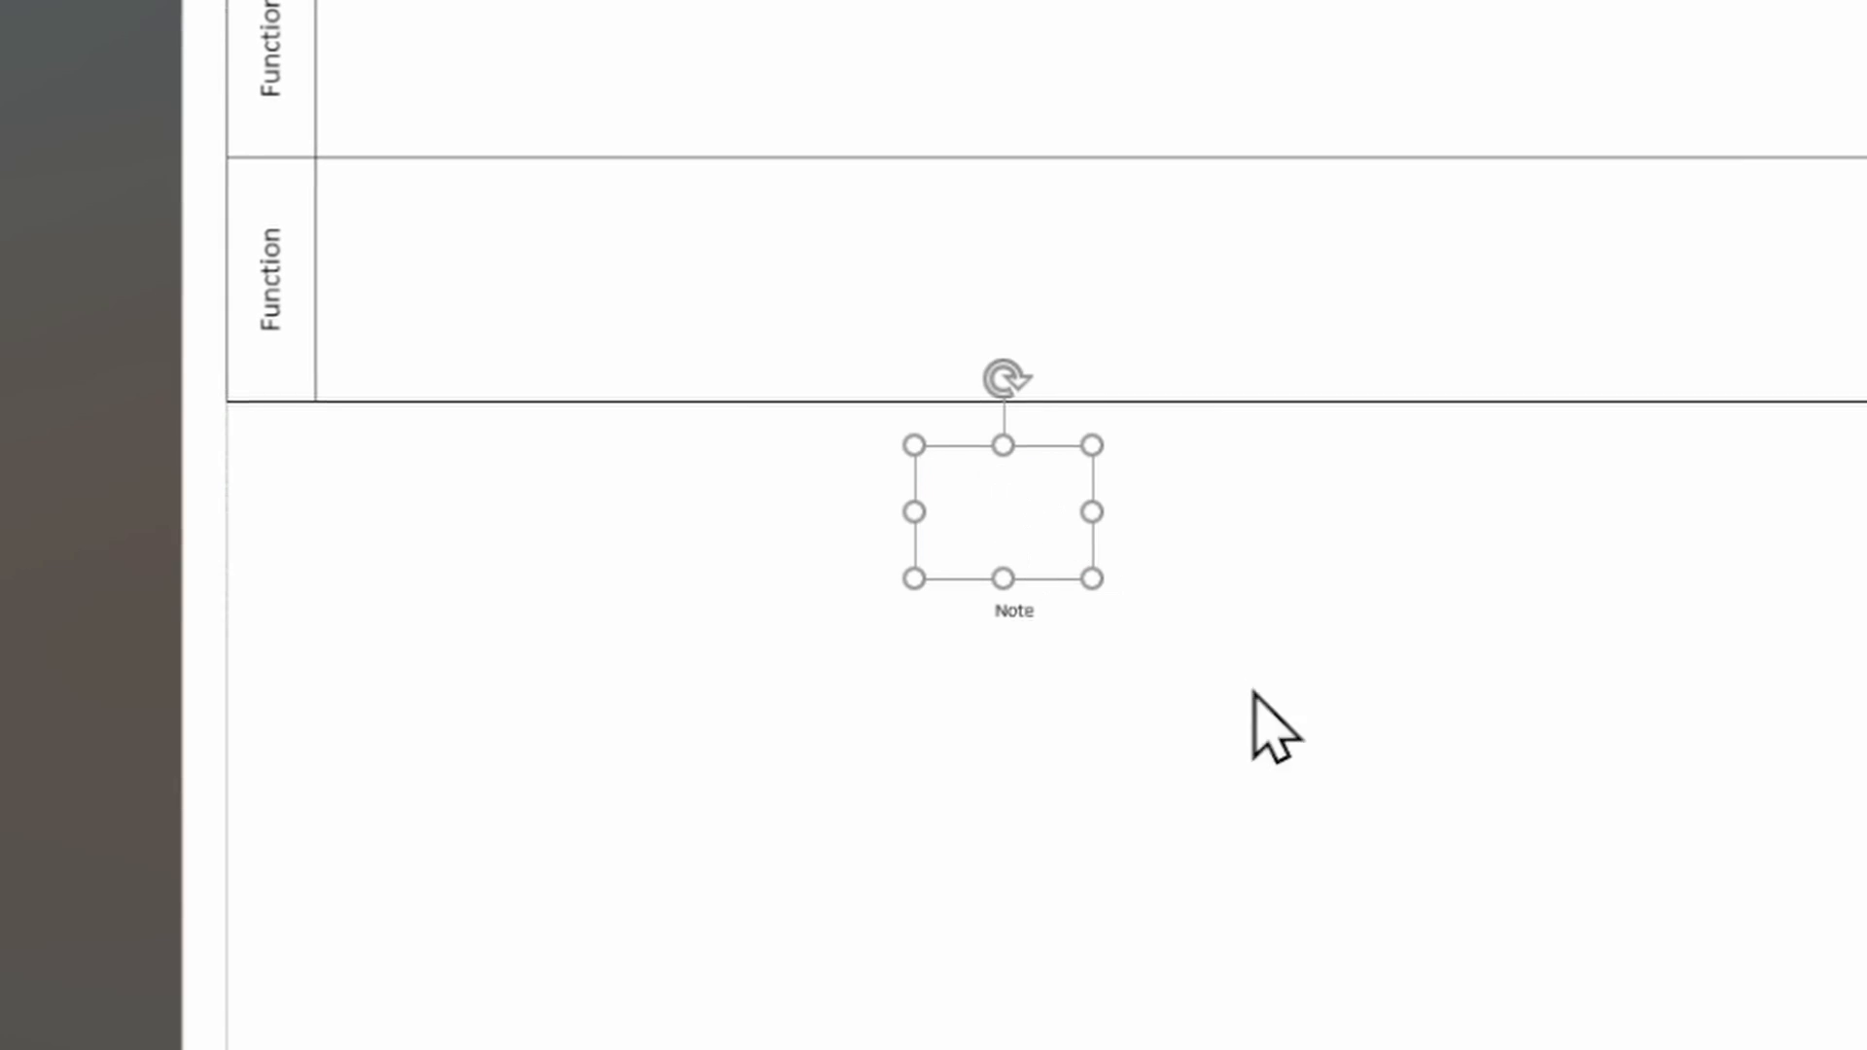
click(1171, 742)
click(1036, 562)
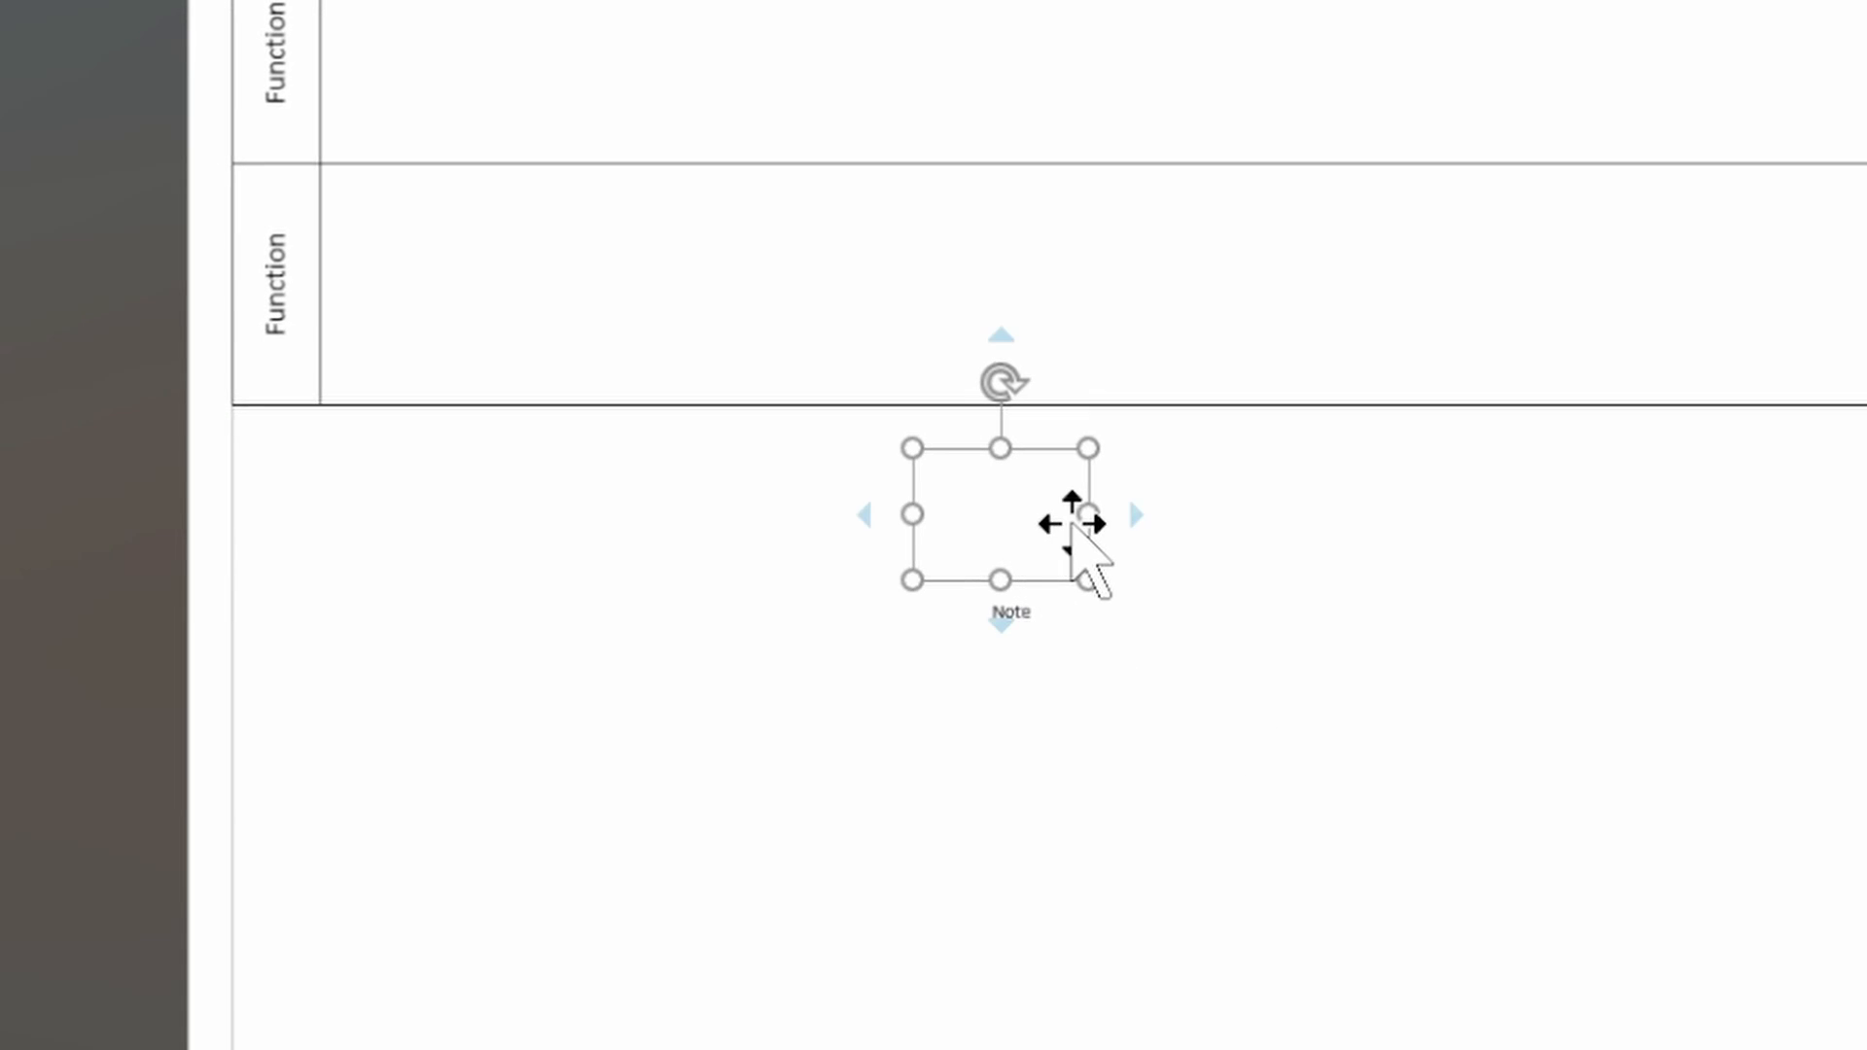
text(Cond)
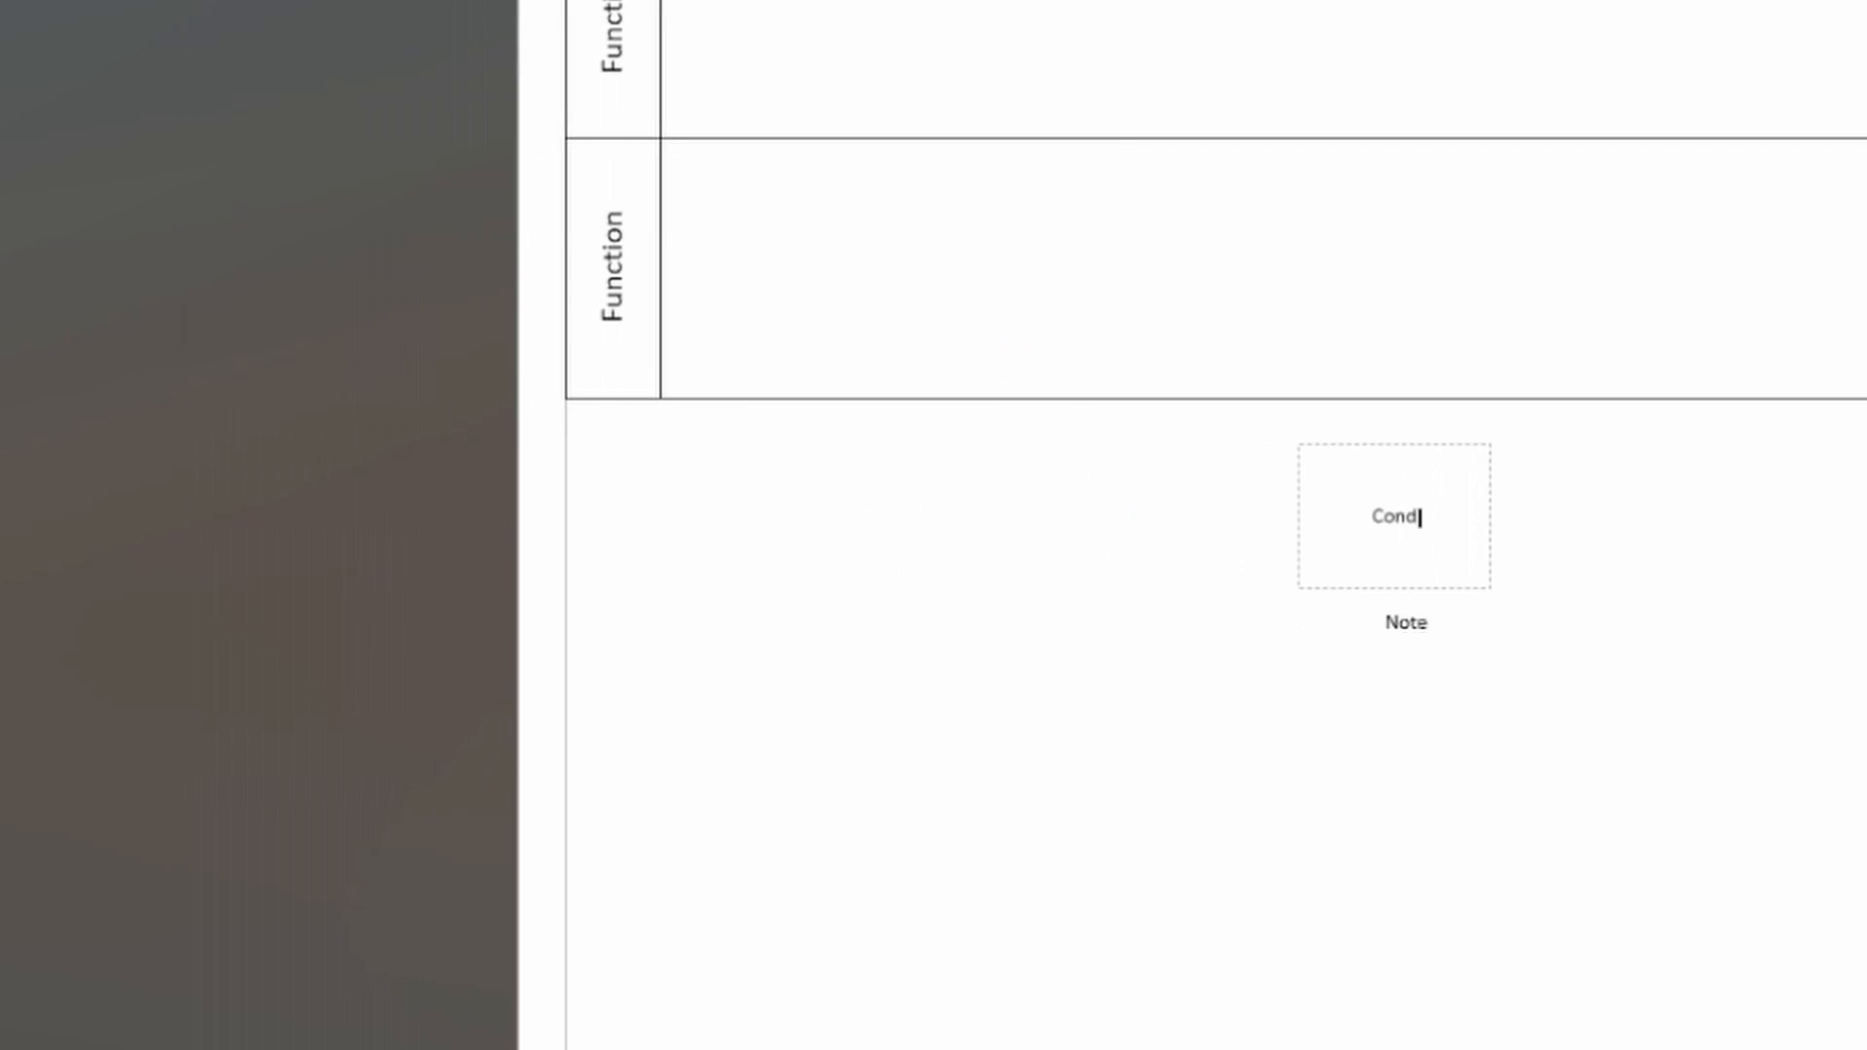
text(uct Inventory)
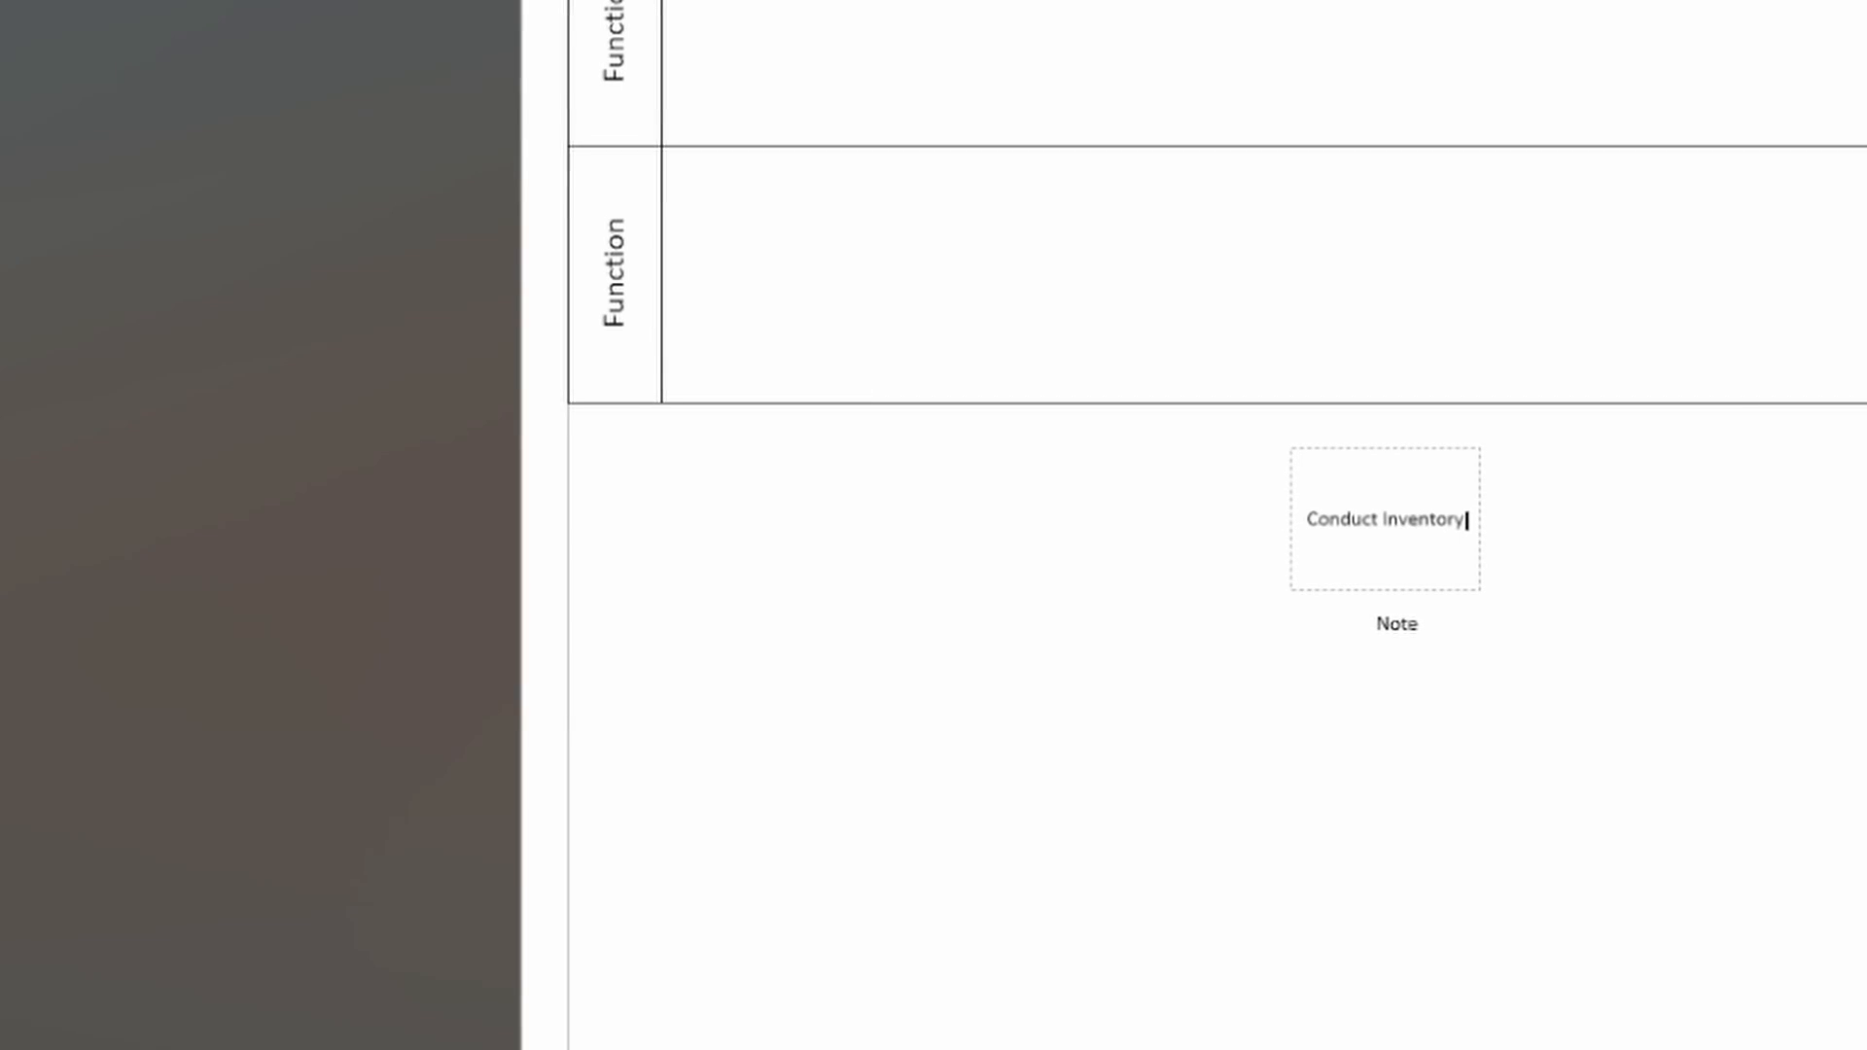
click(1771, 771)
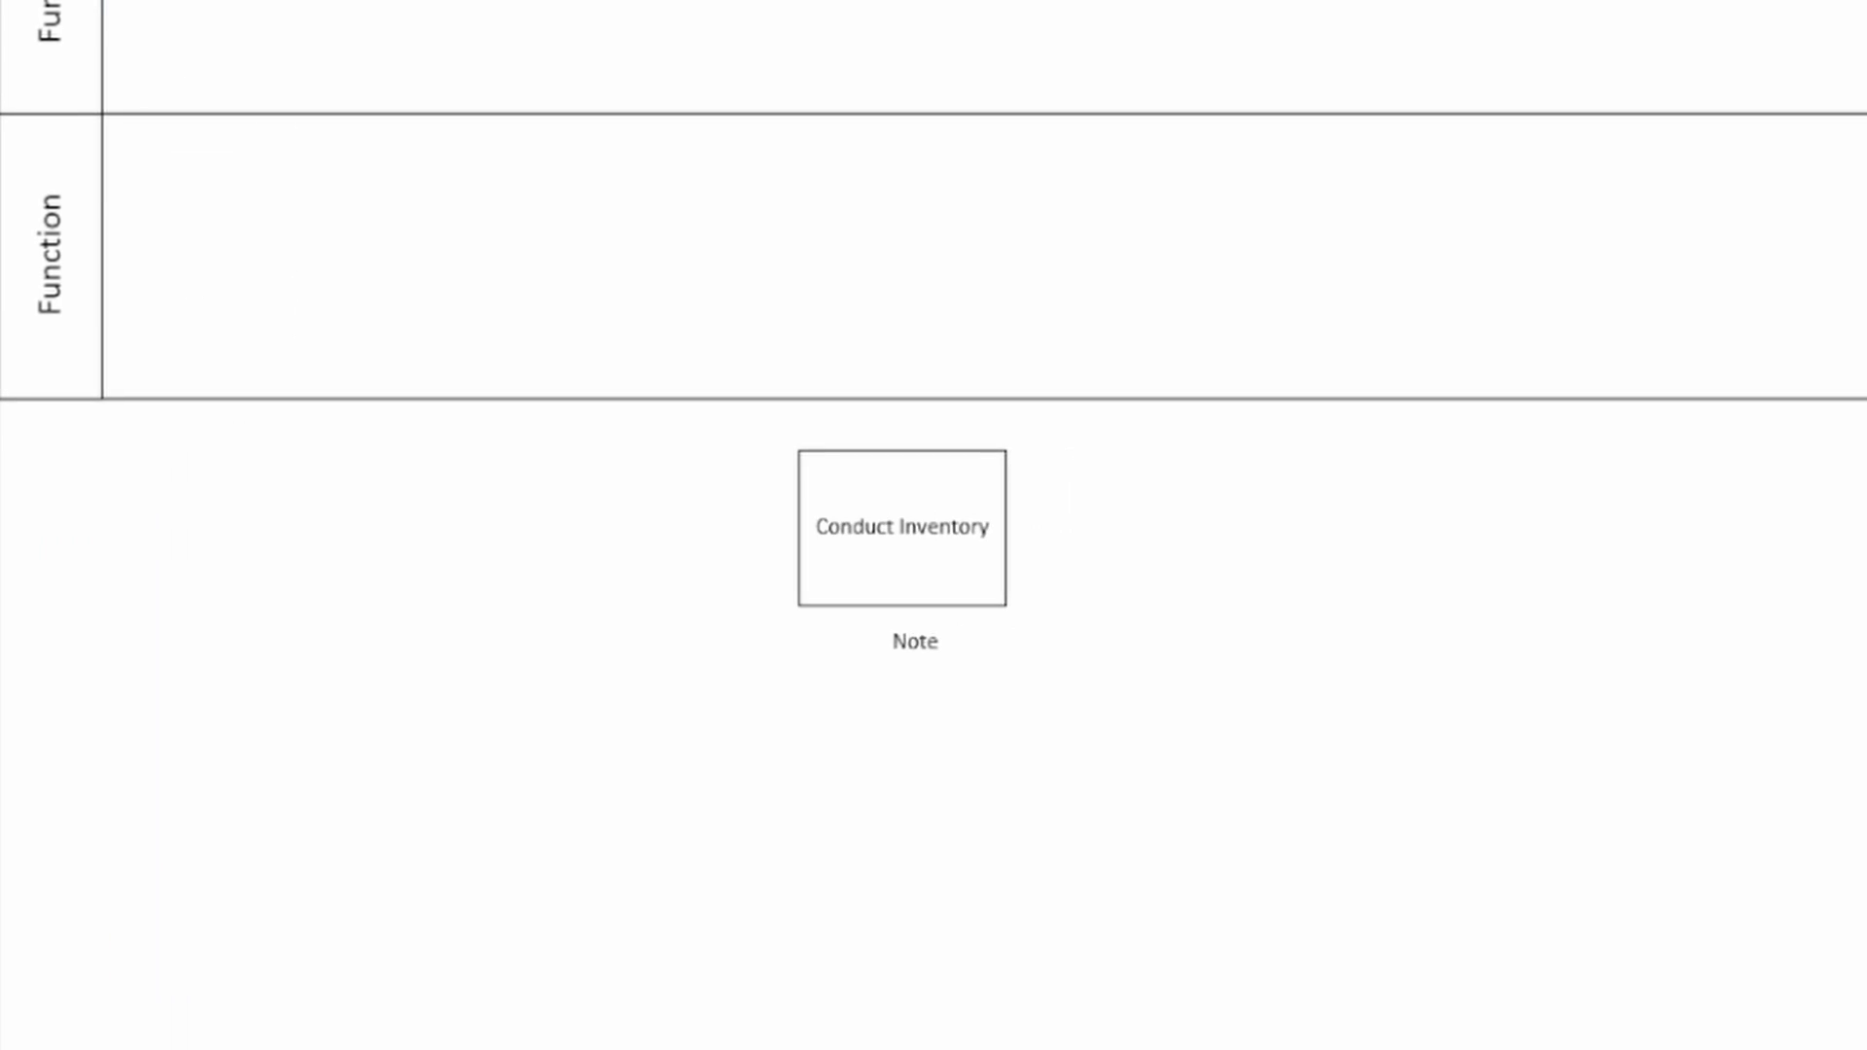
Step: Shrink the Note text box and center it below the Conduct Inventory shape
drag(925, 540, 958, 547)
click(1079, 687)
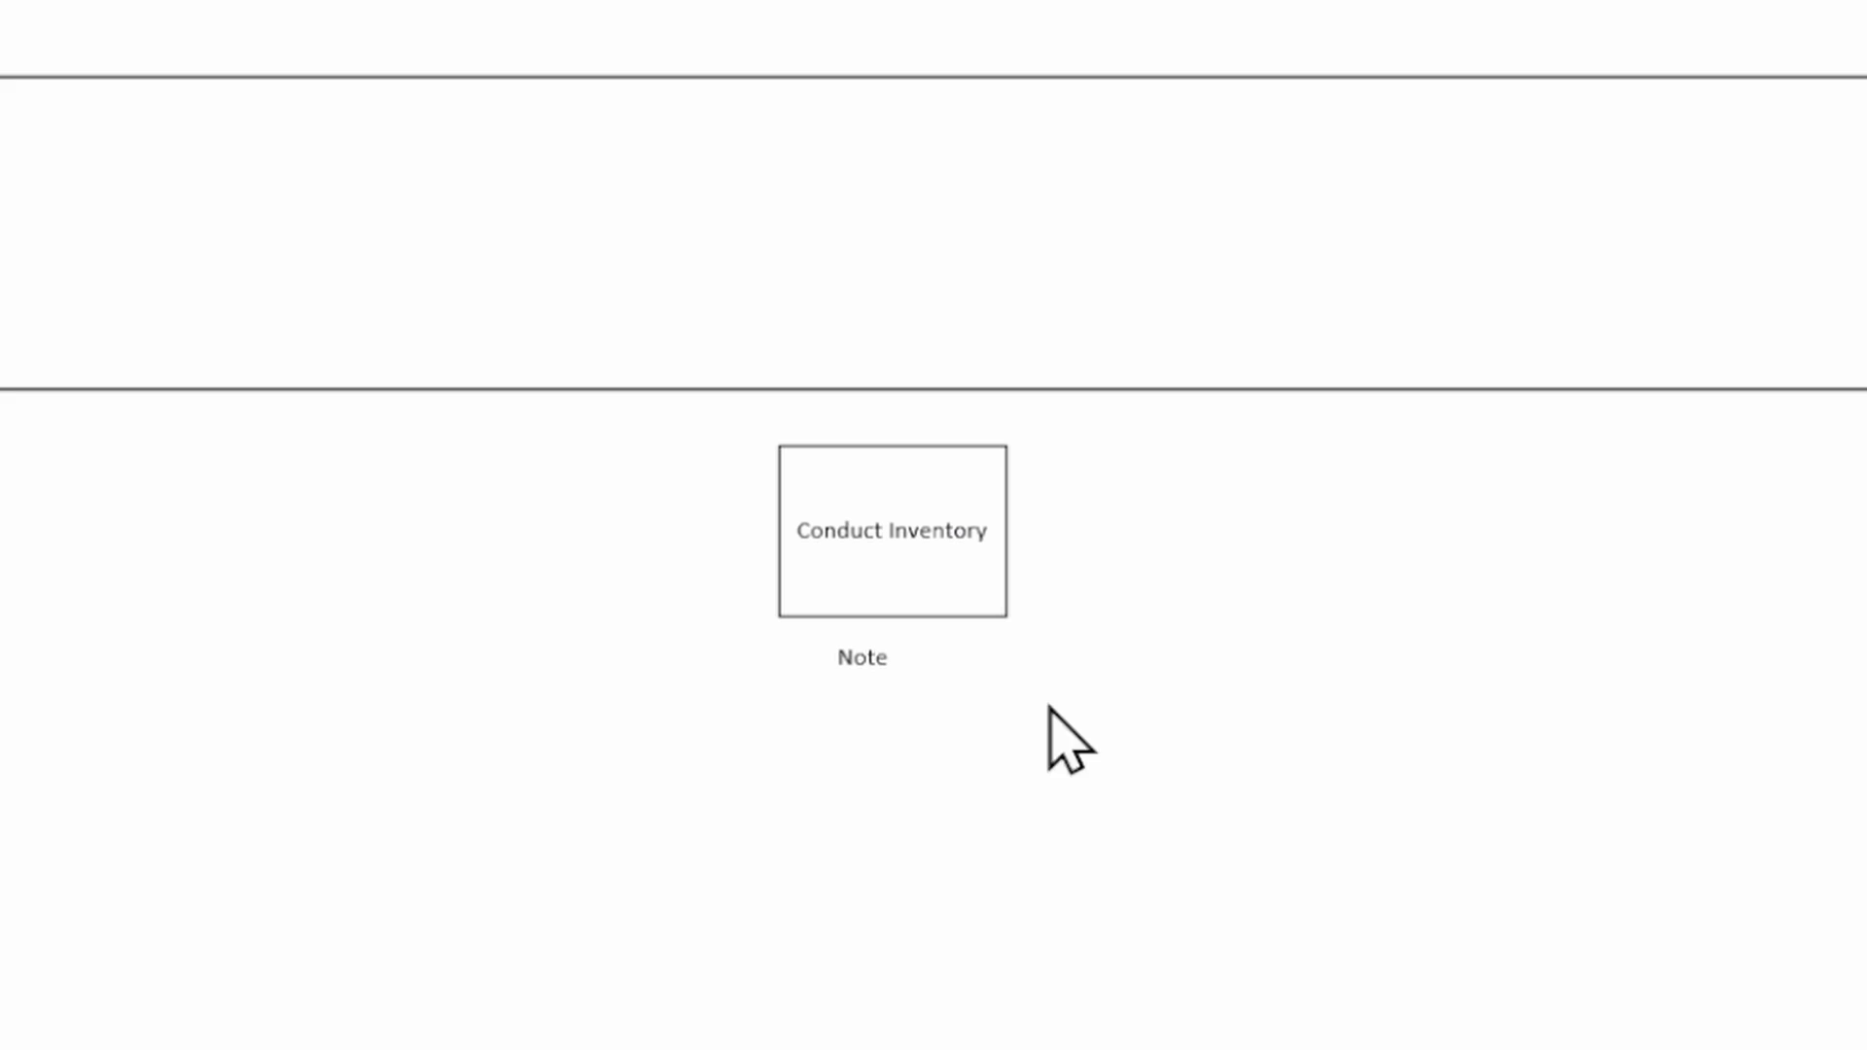
click(847, 659)
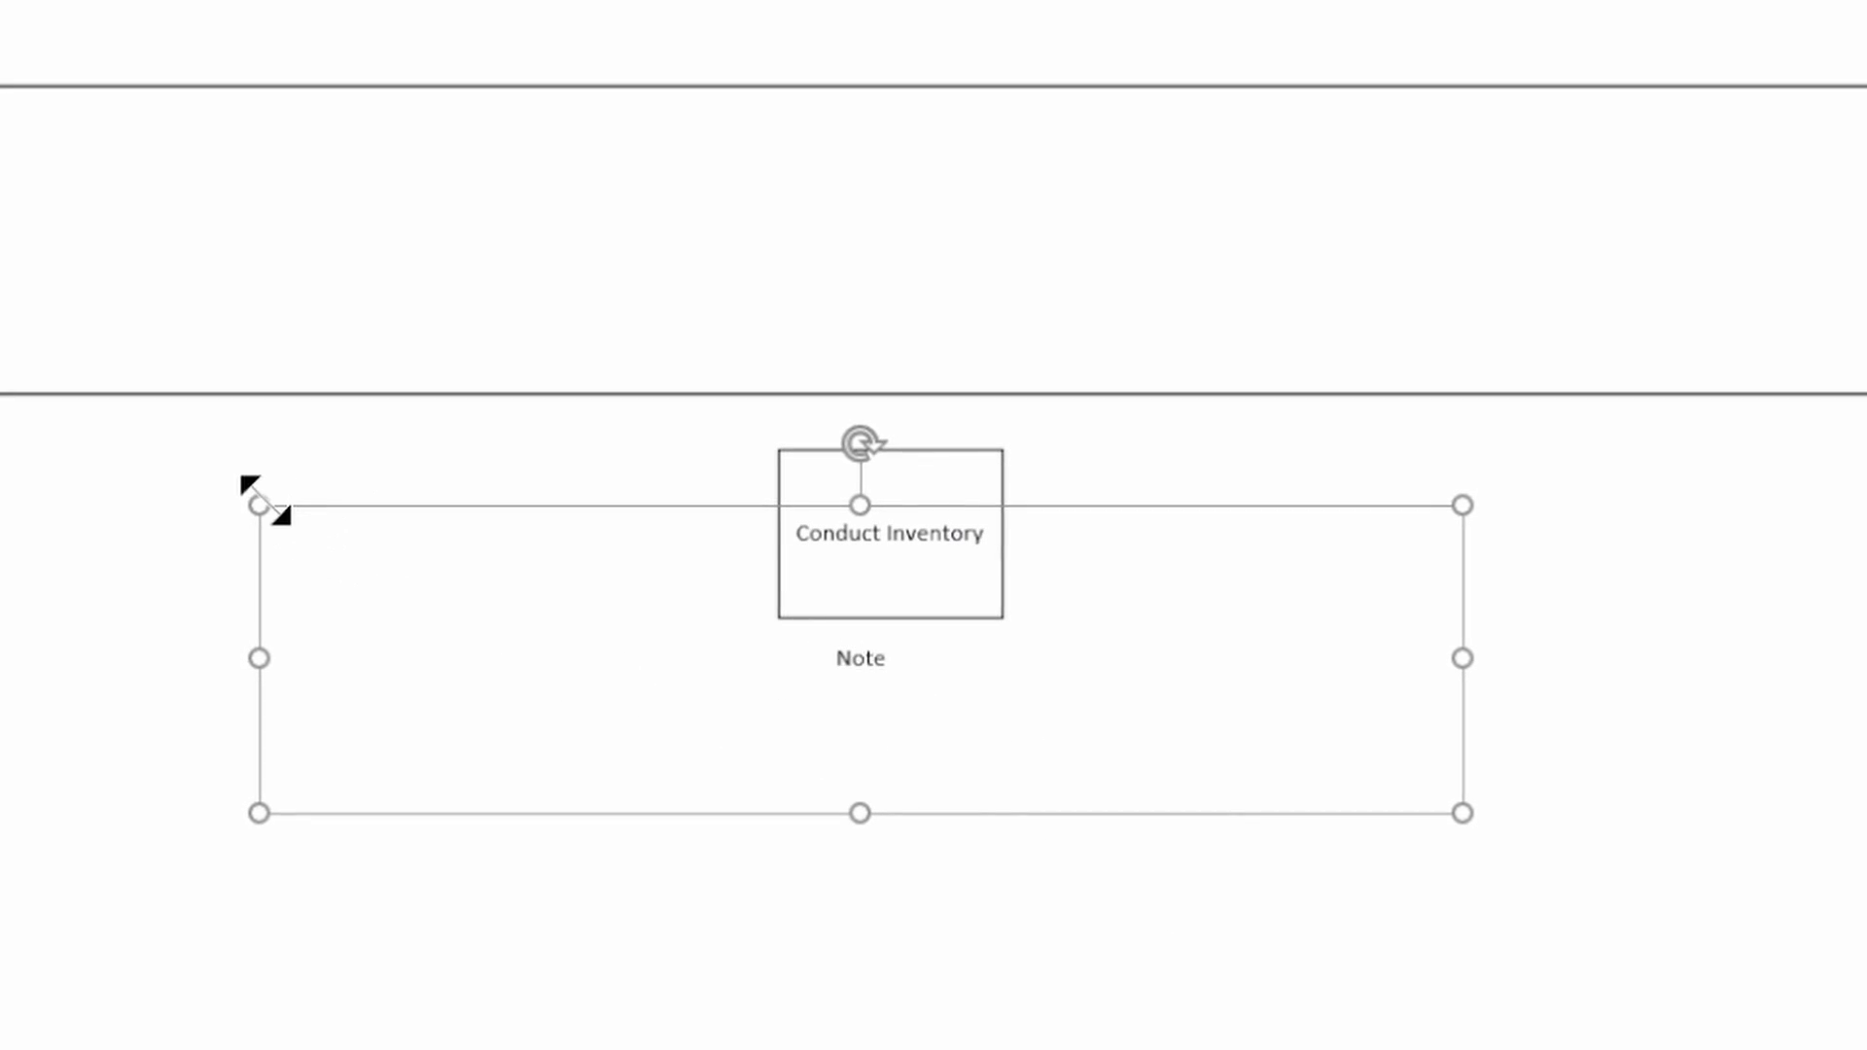
drag(258, 505, 1105, 817)
drag(1379, 729, 994, 679)
Step: Replace the Note text below the Conduct Inventory shape with "Pen and Paper"
double_click(887, 720)
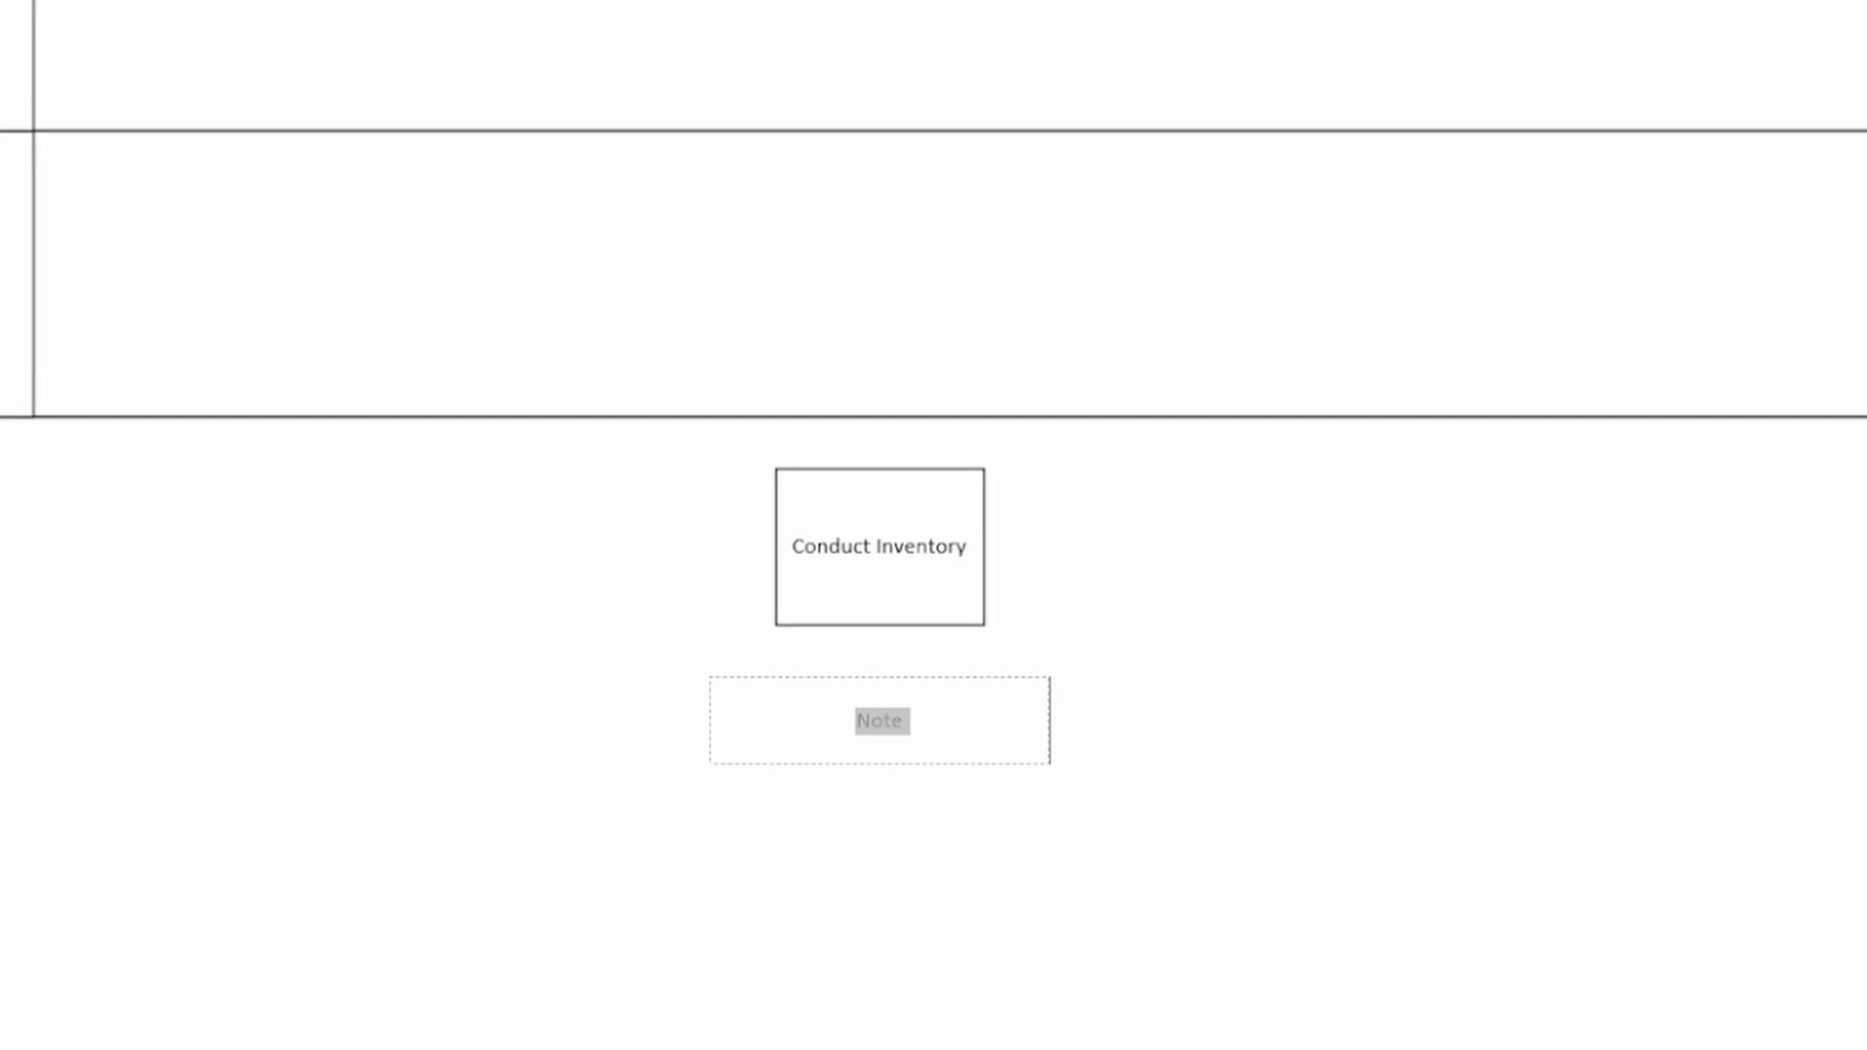
text(Invnet)
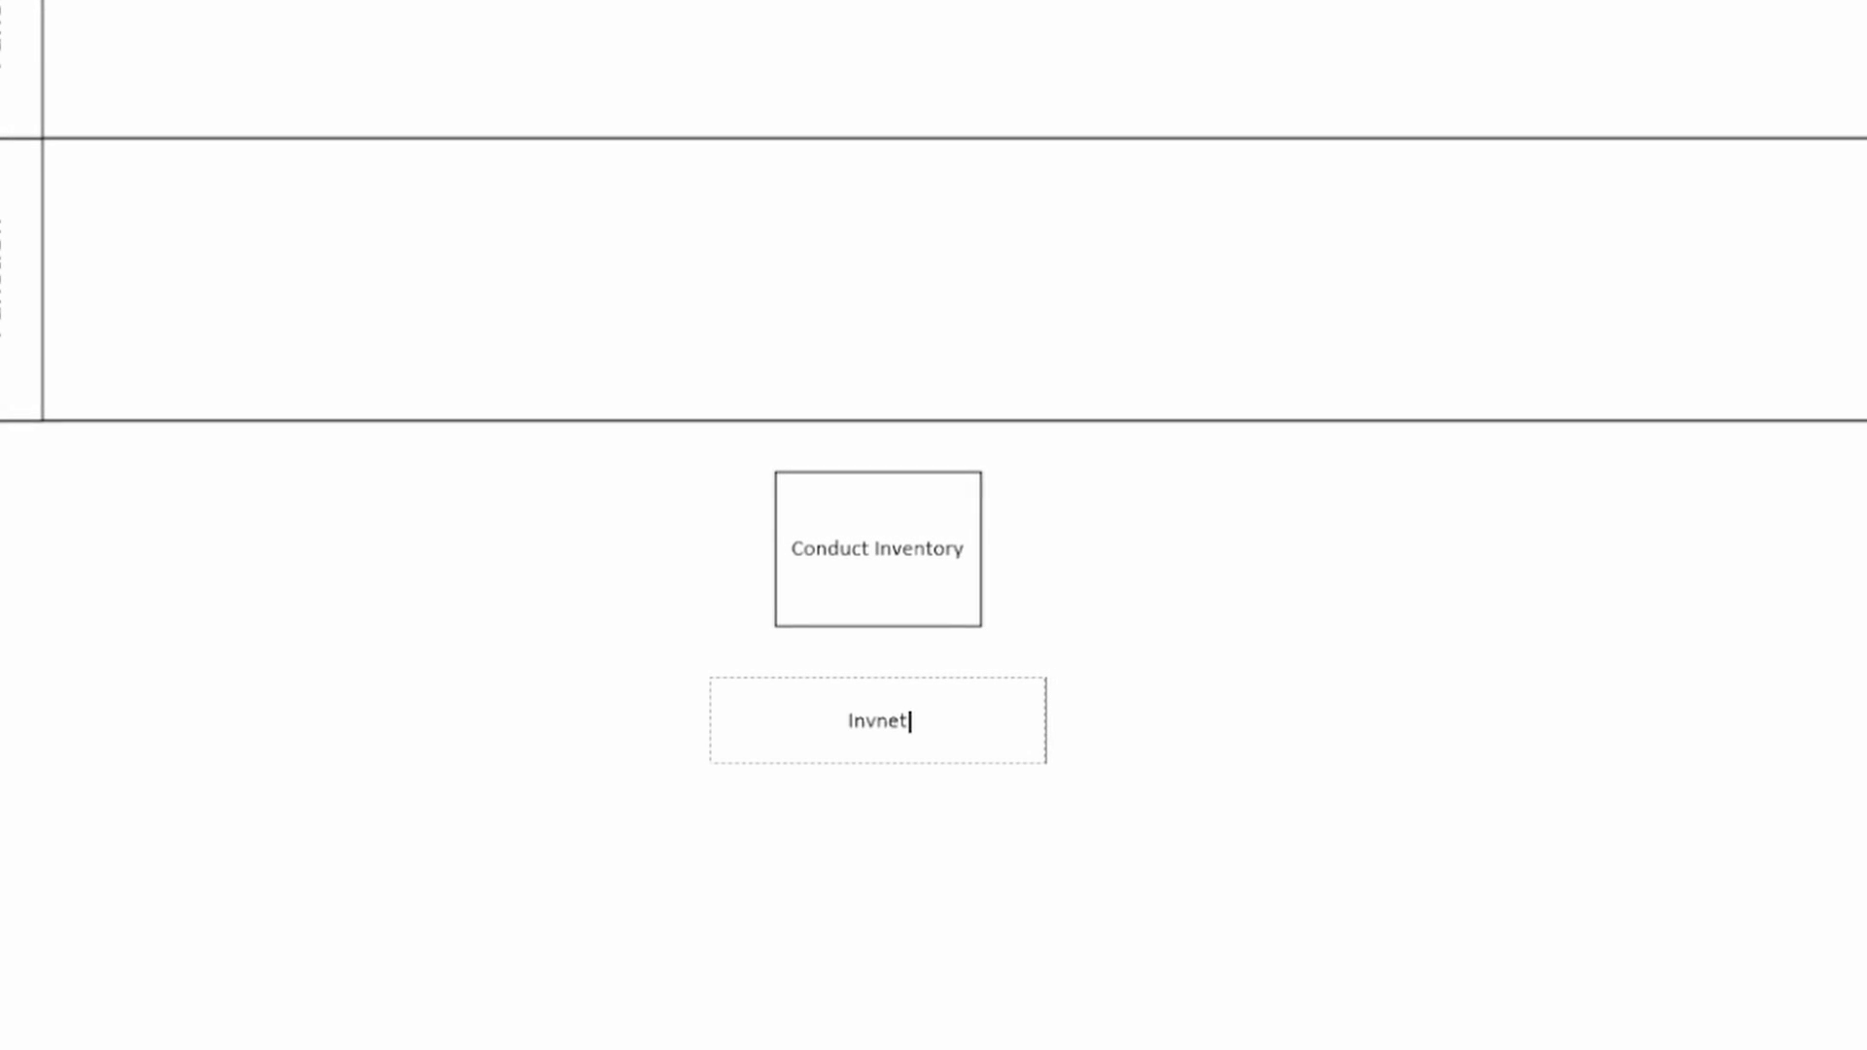
key(BackSpace)
key(BackSpace)
key(BackSpace)
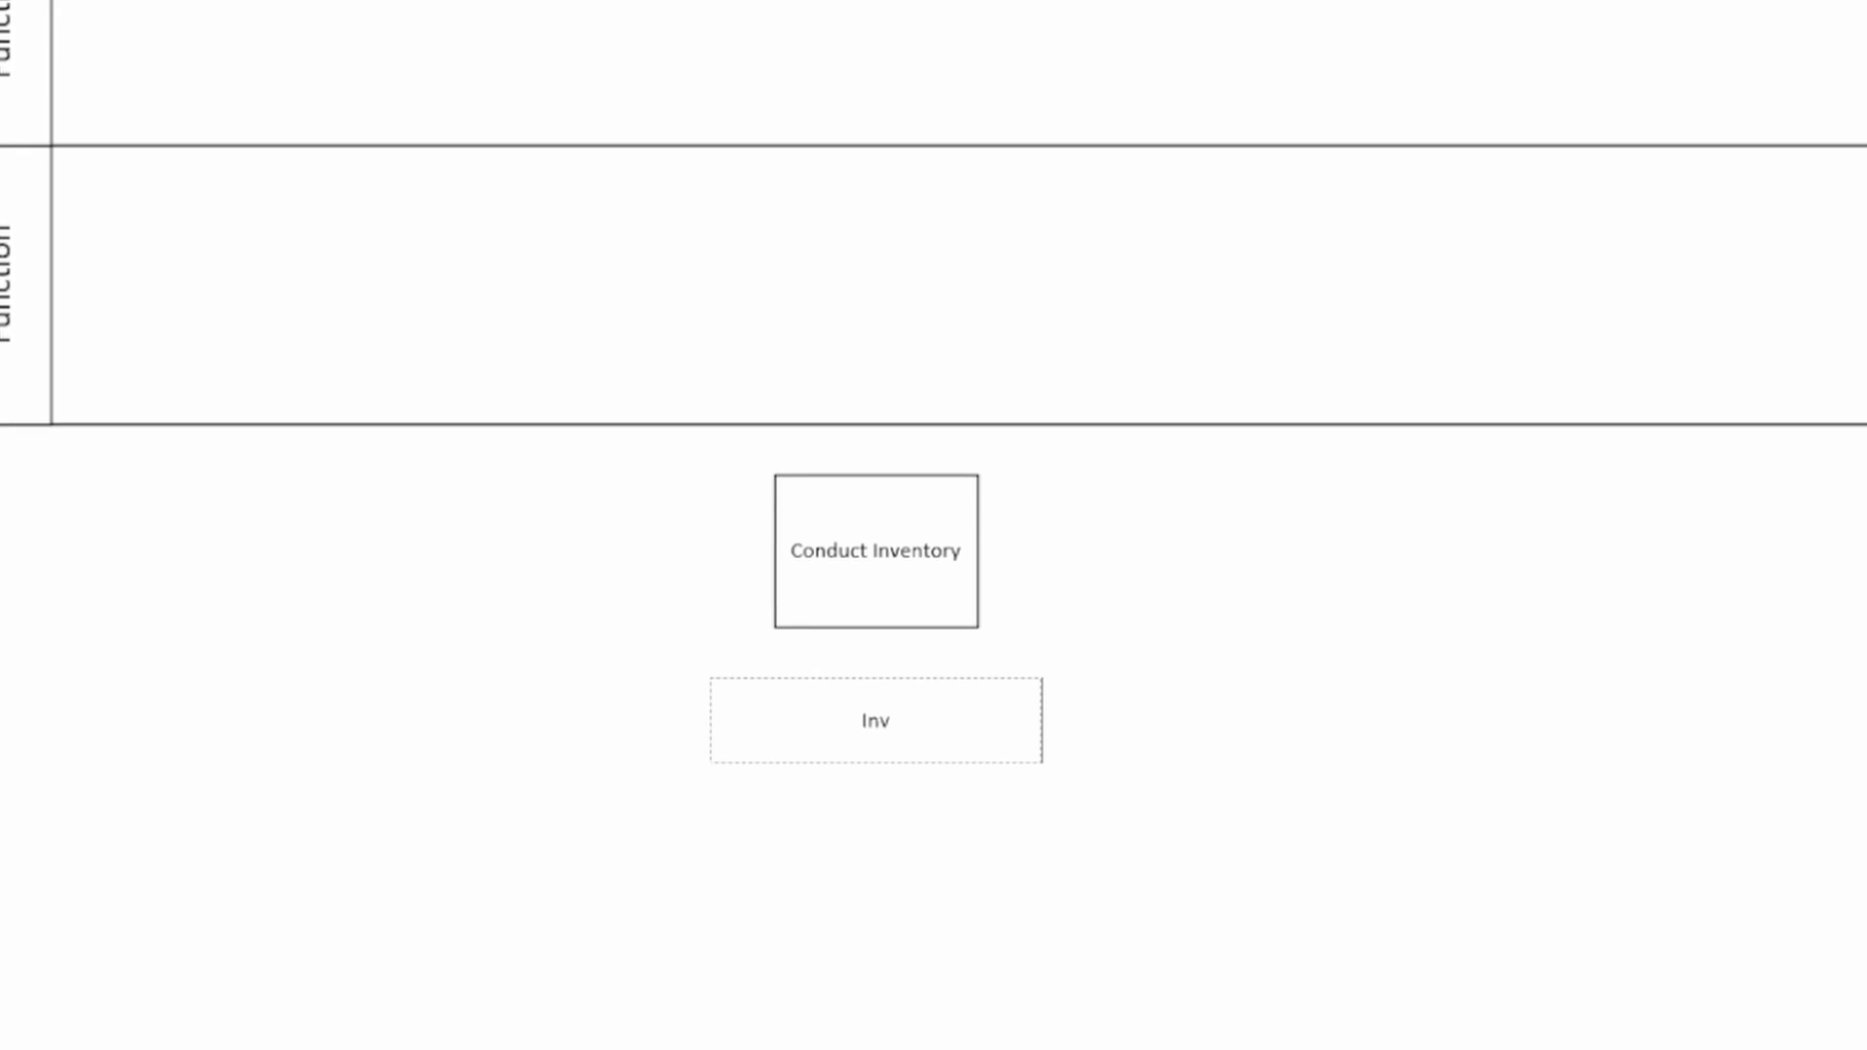
key(BackSpace)
key(BackSpace)
key(BackSpace)
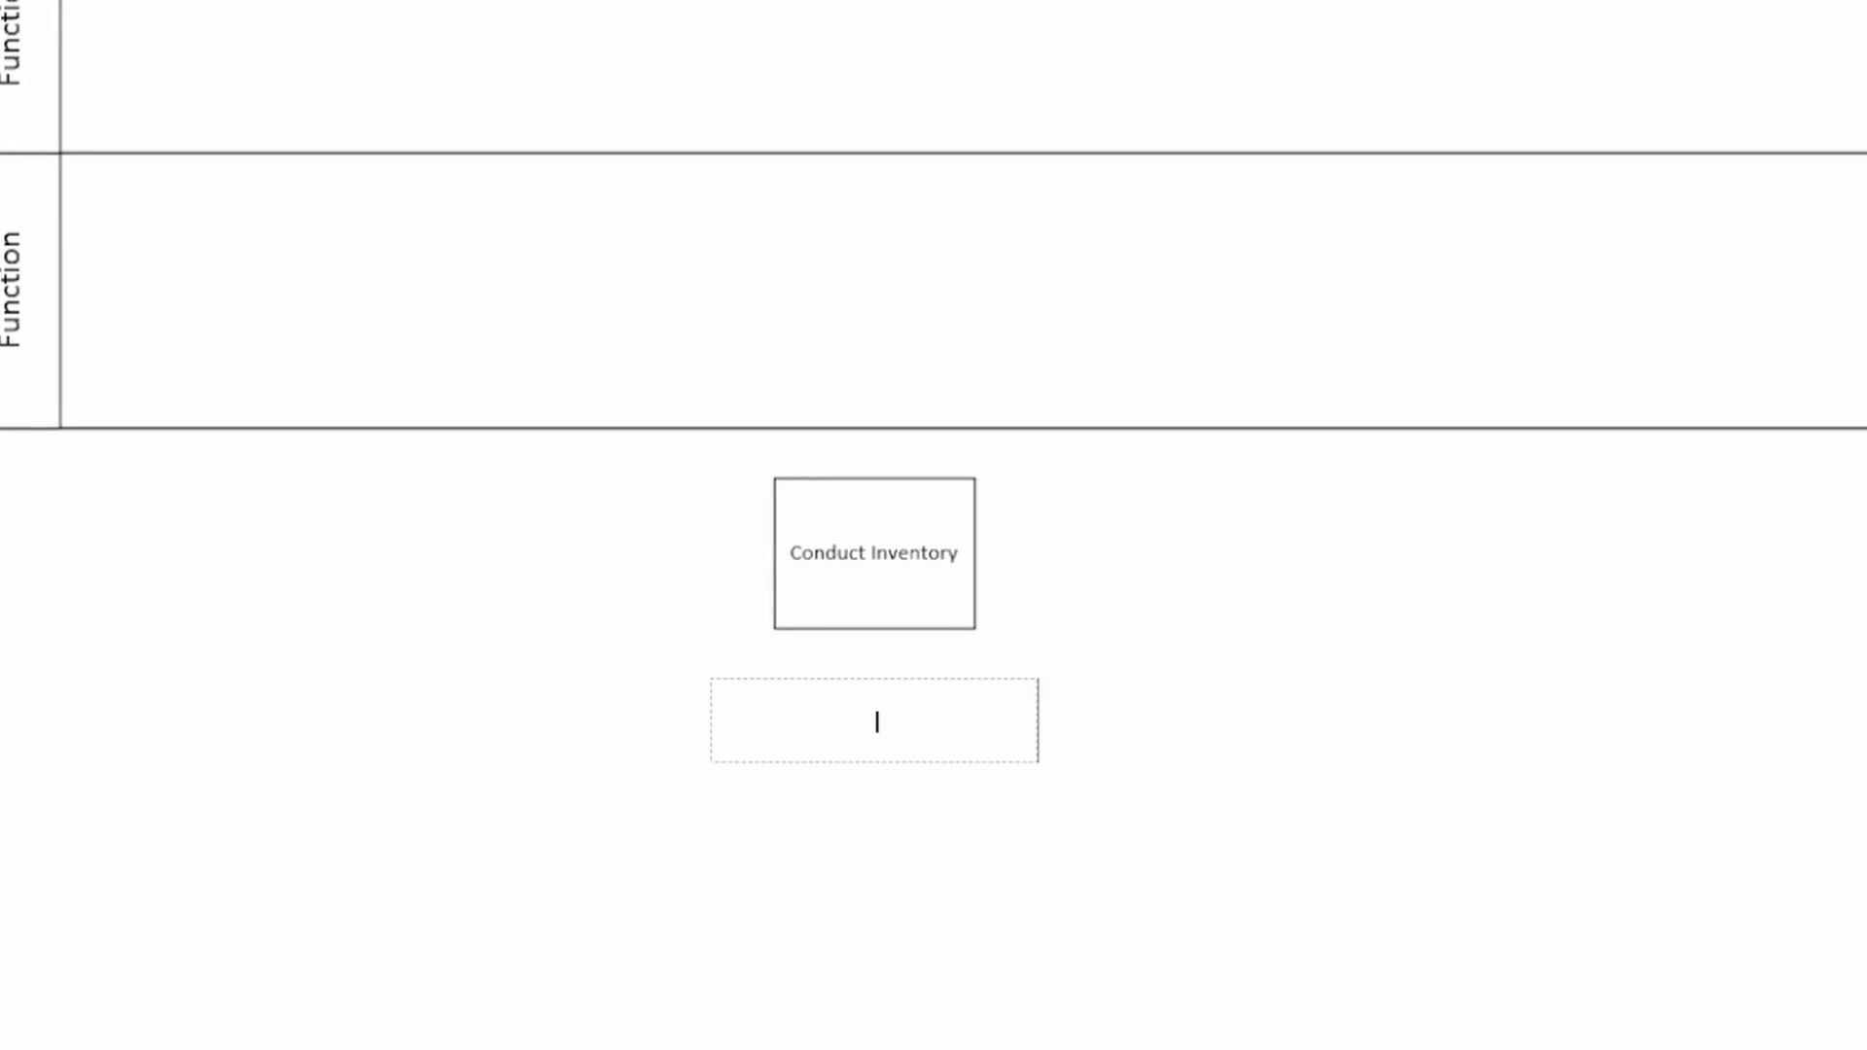
text(Pen and Paper)
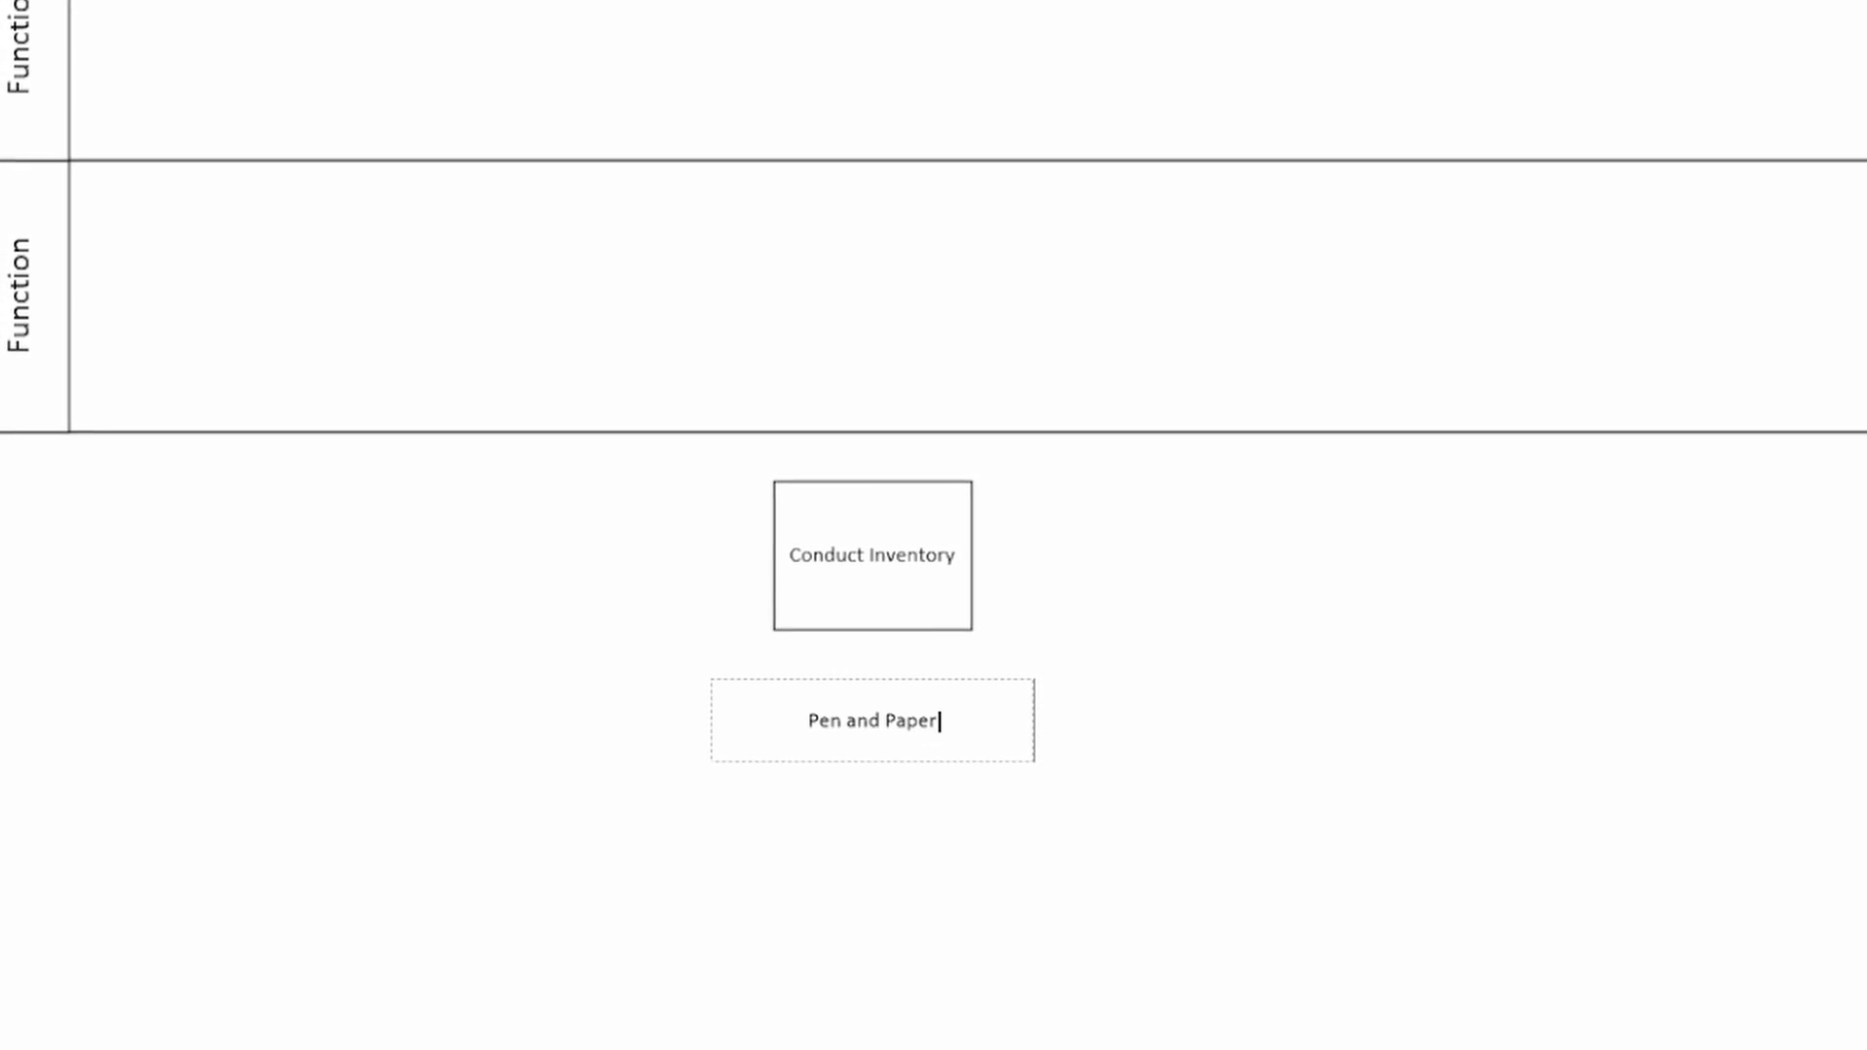
click(745, 603)
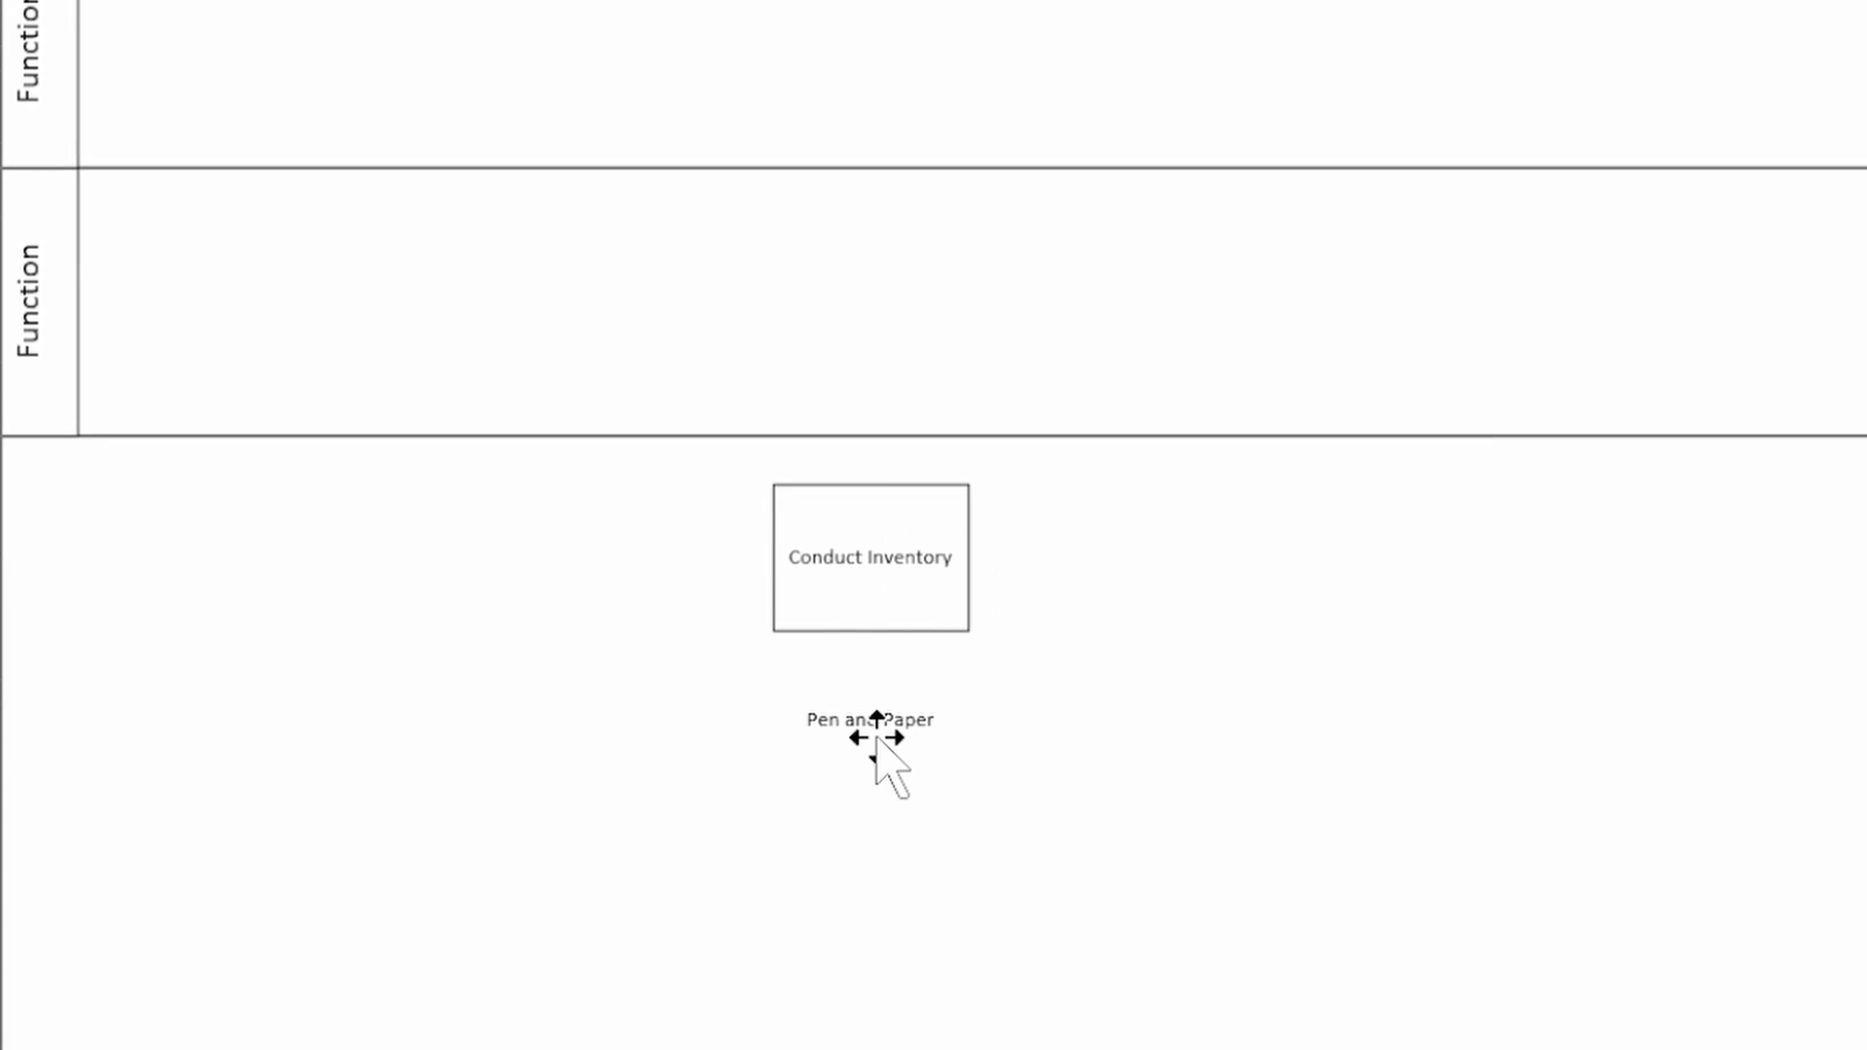
Step: Reduce the Pen and Paper text box to one line high and about the shape's width, and place it directly under the Conduct Inventory shape
click(936, 728)
drag(869, 681, 870, 717)
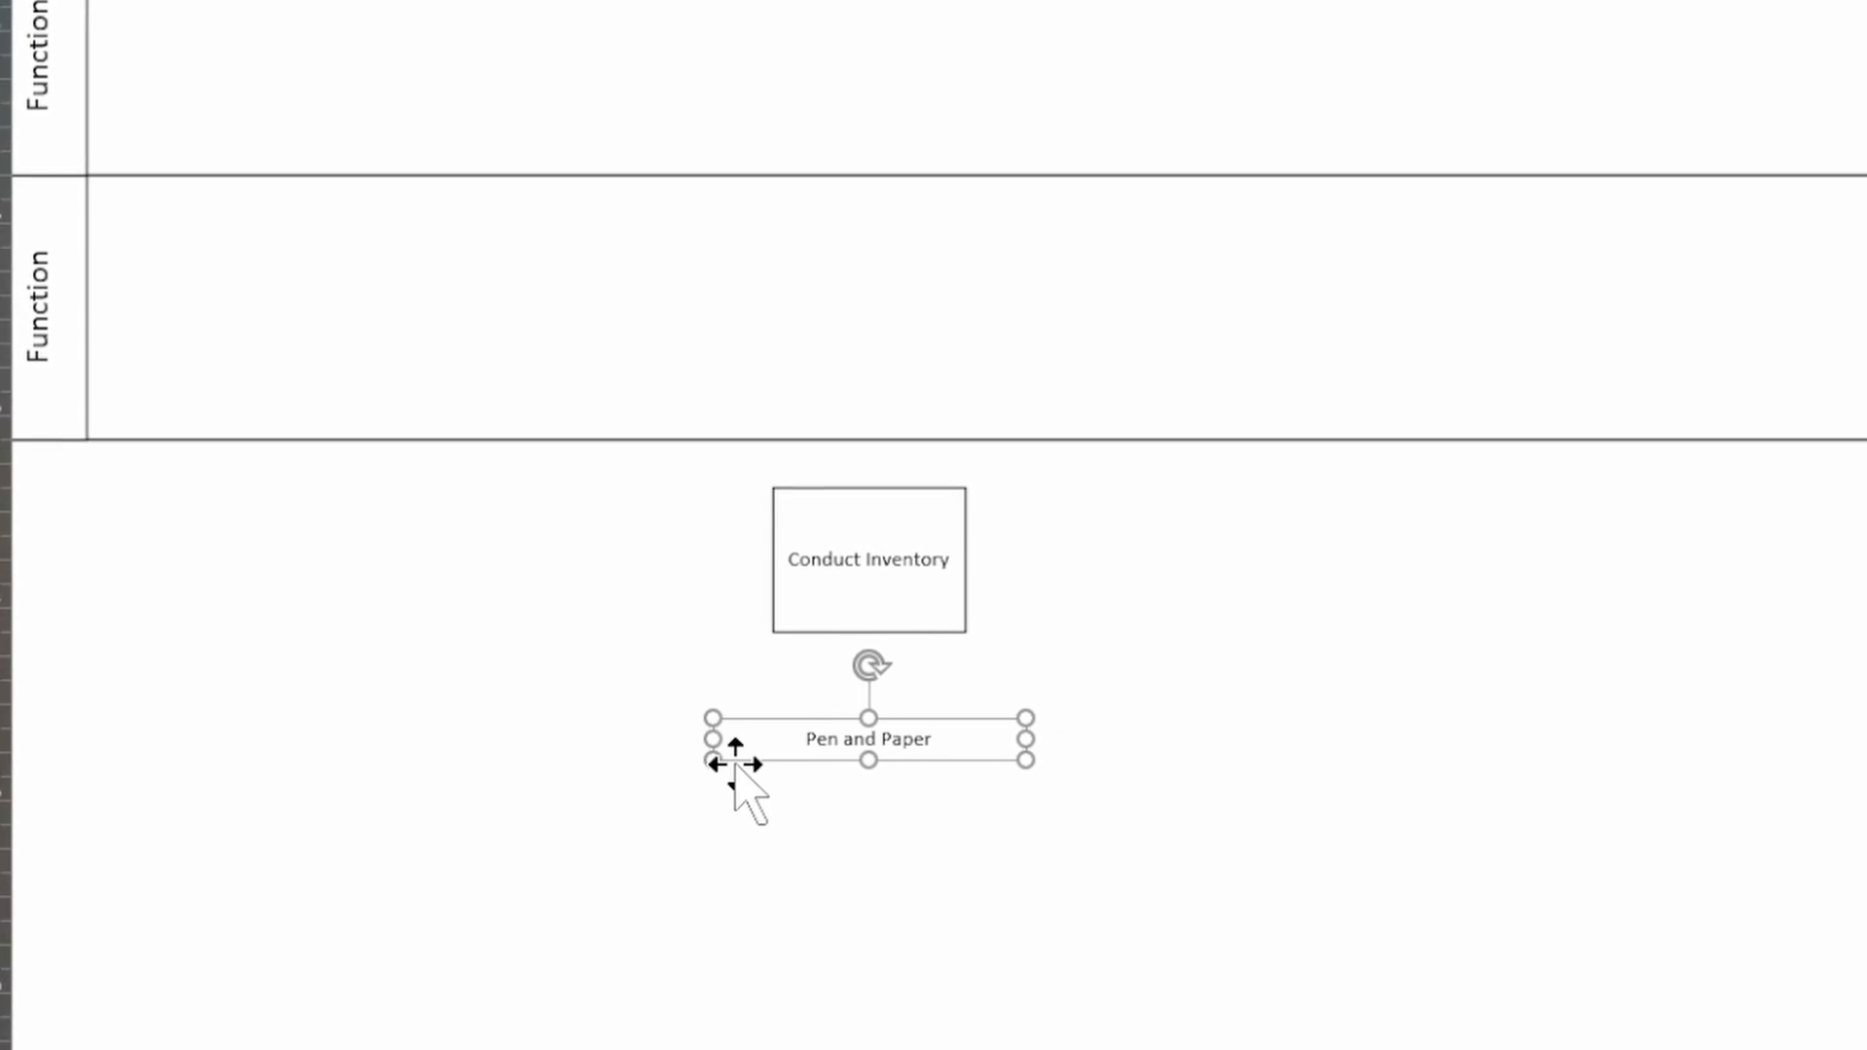
drag(704, 750, 823, 747)
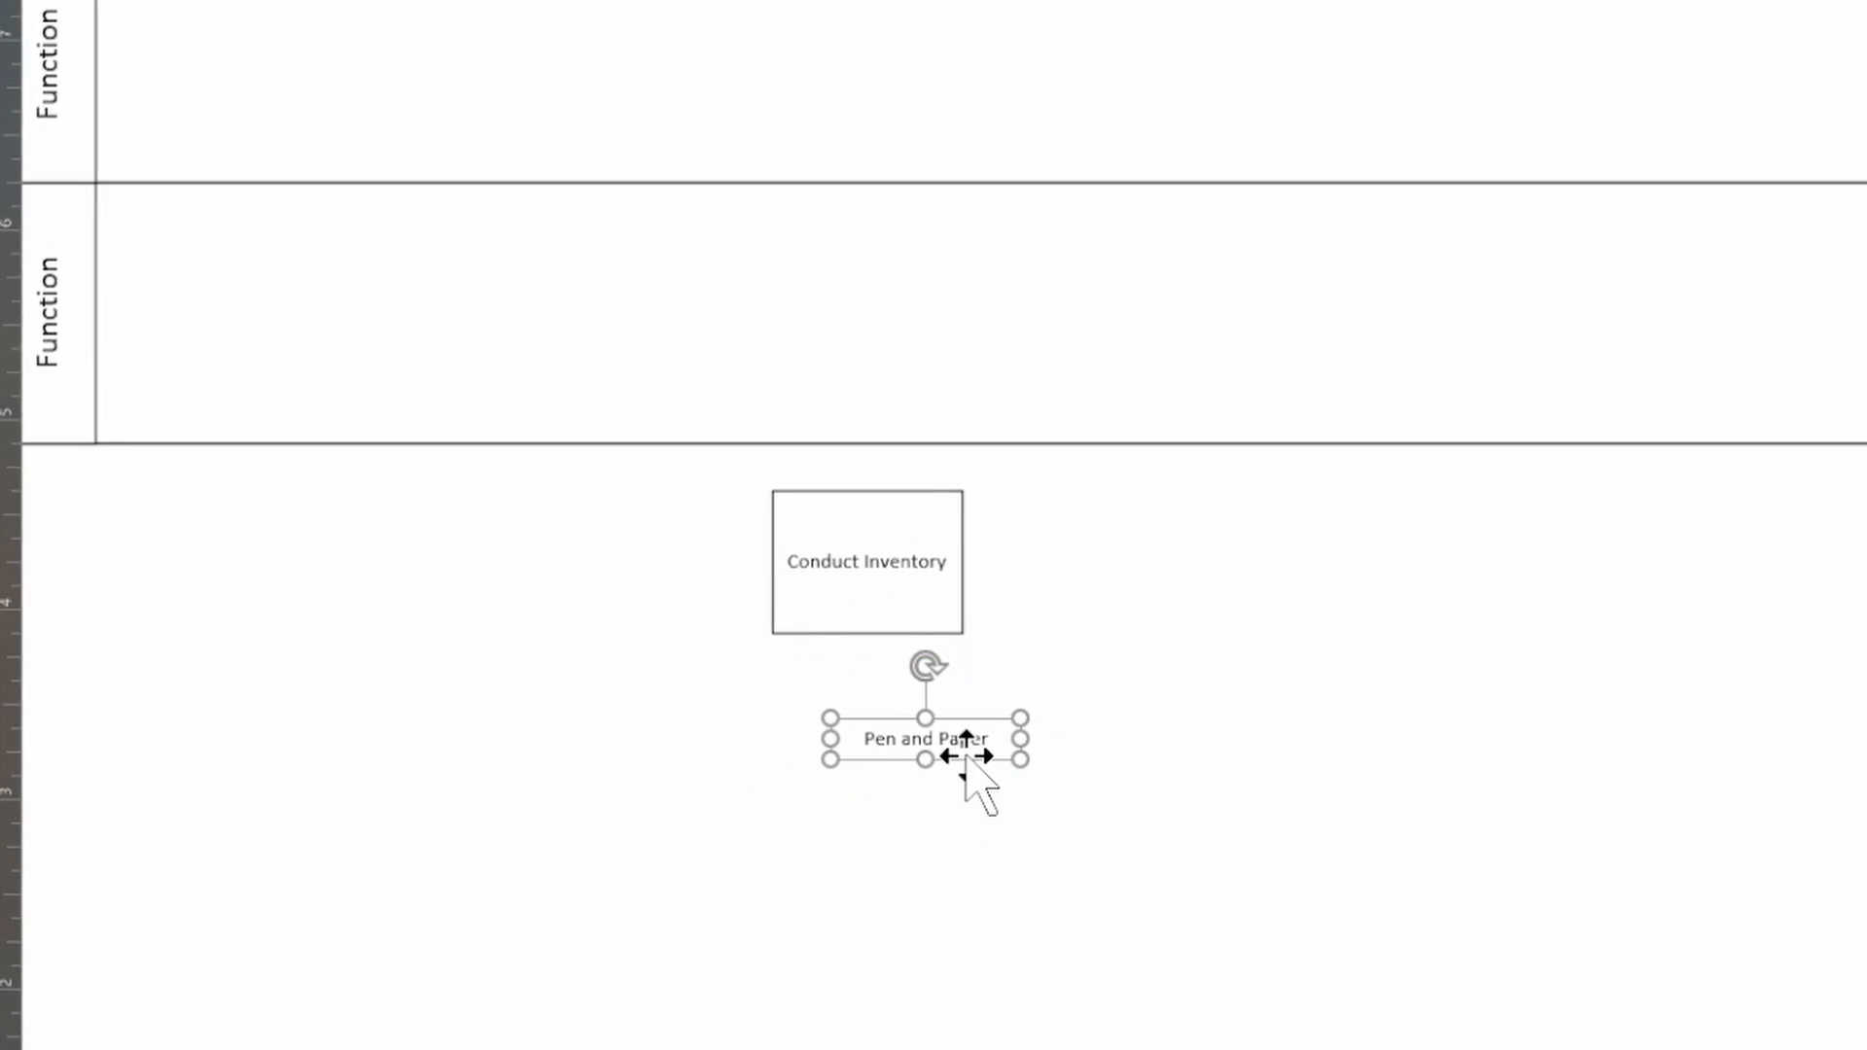
drag(966, 734, 936, 675)
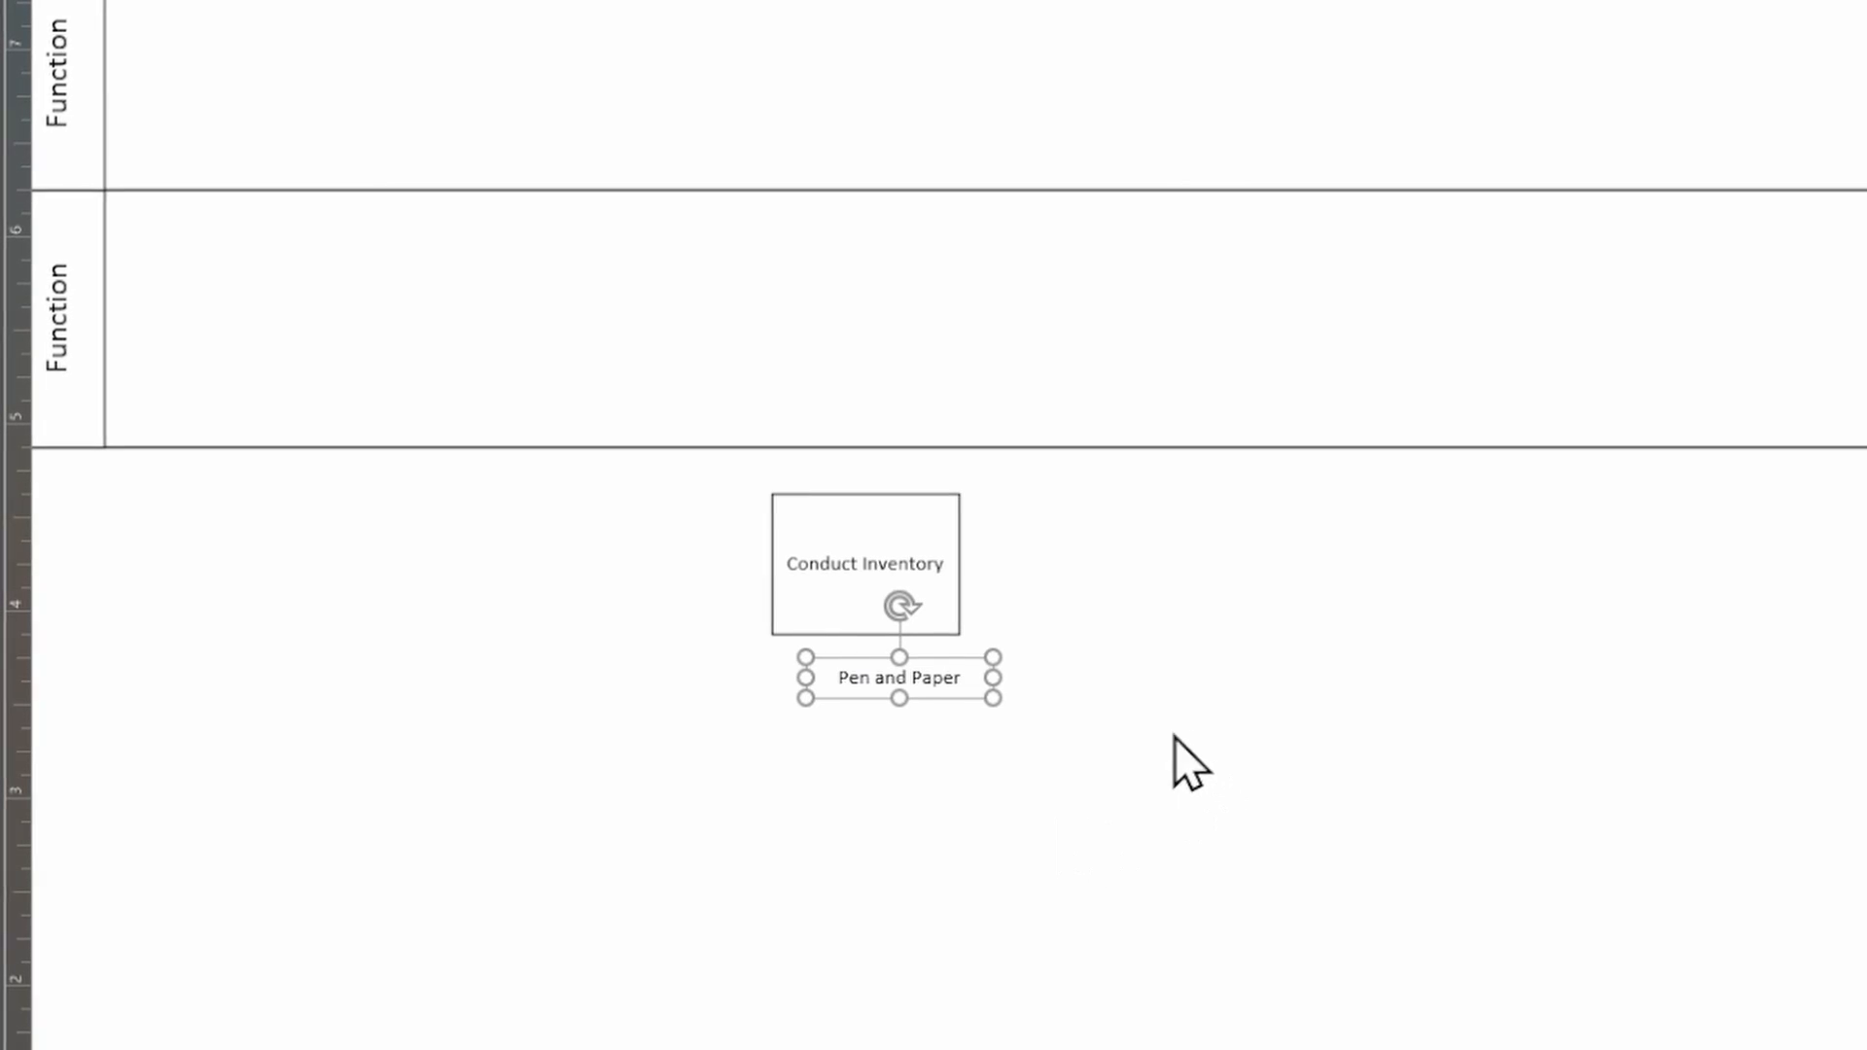
click(1104, 738)
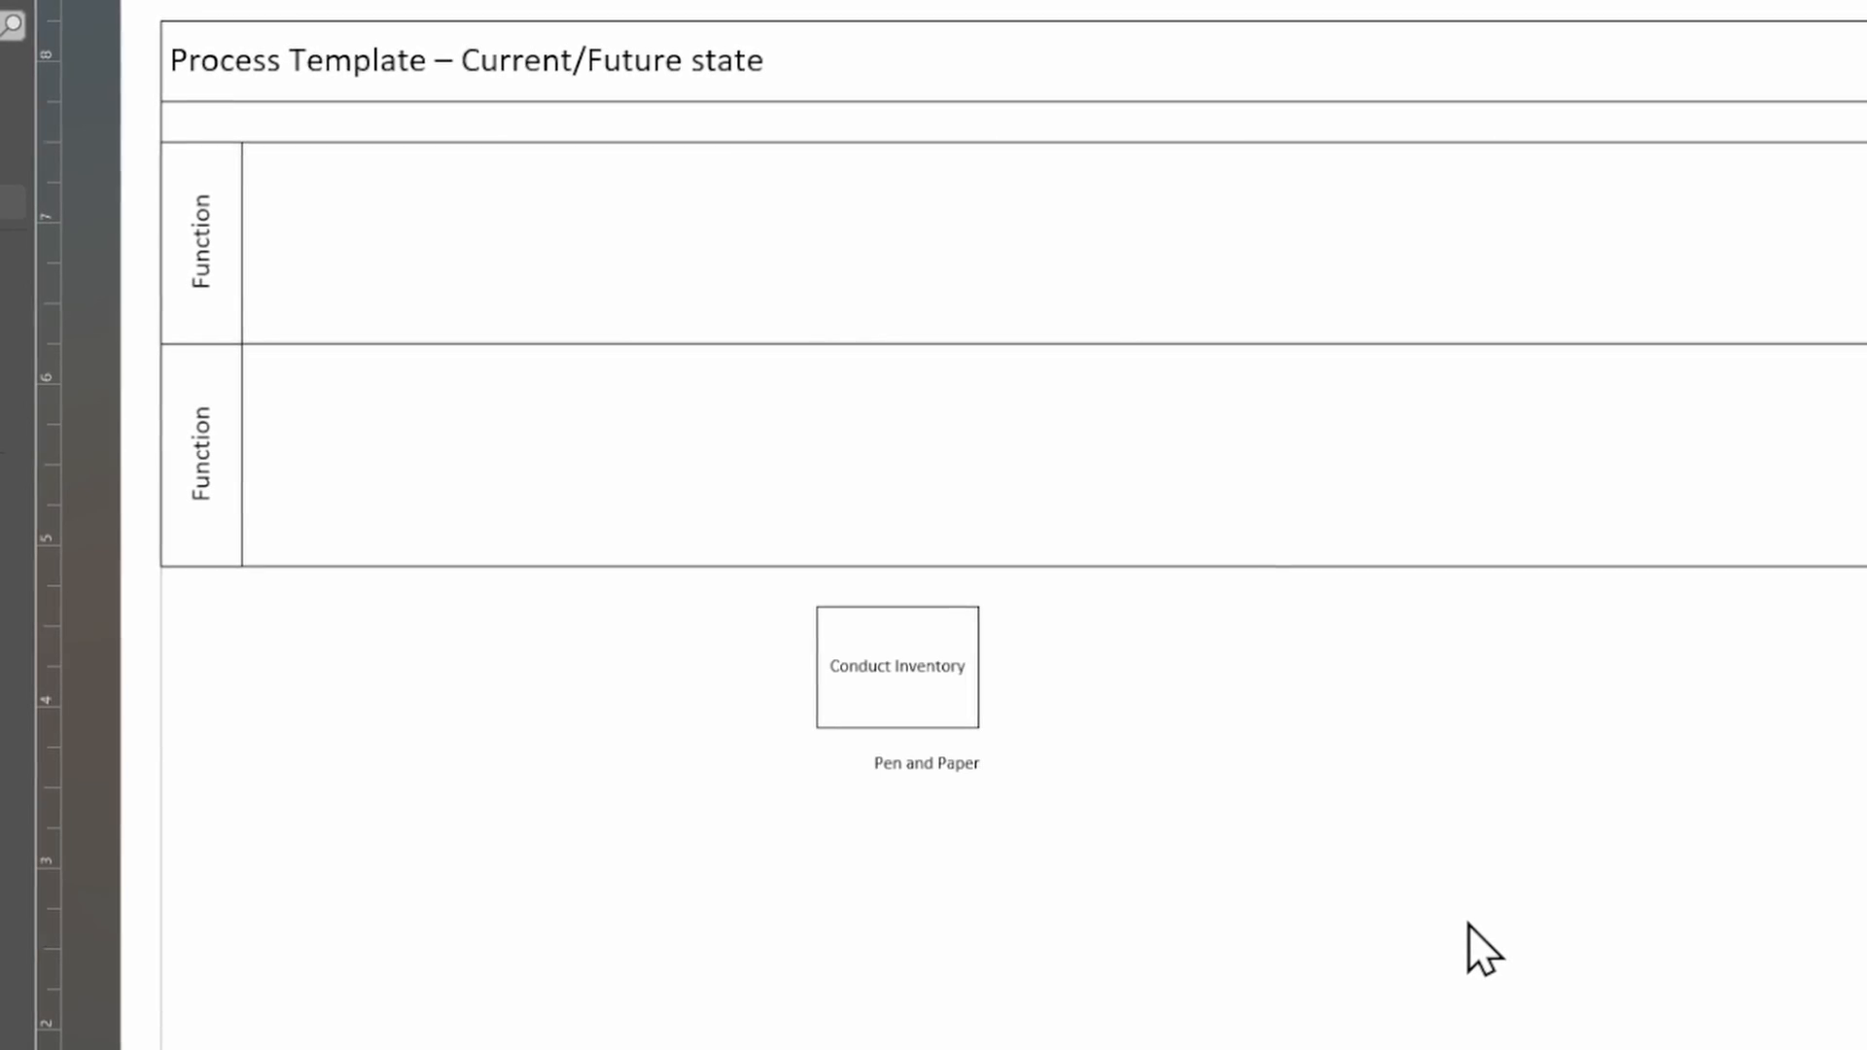
Step: Move the Pen and Paper text box far to the right of the Conduct Inventory shape and change its text to "Note"
click(933, 770)
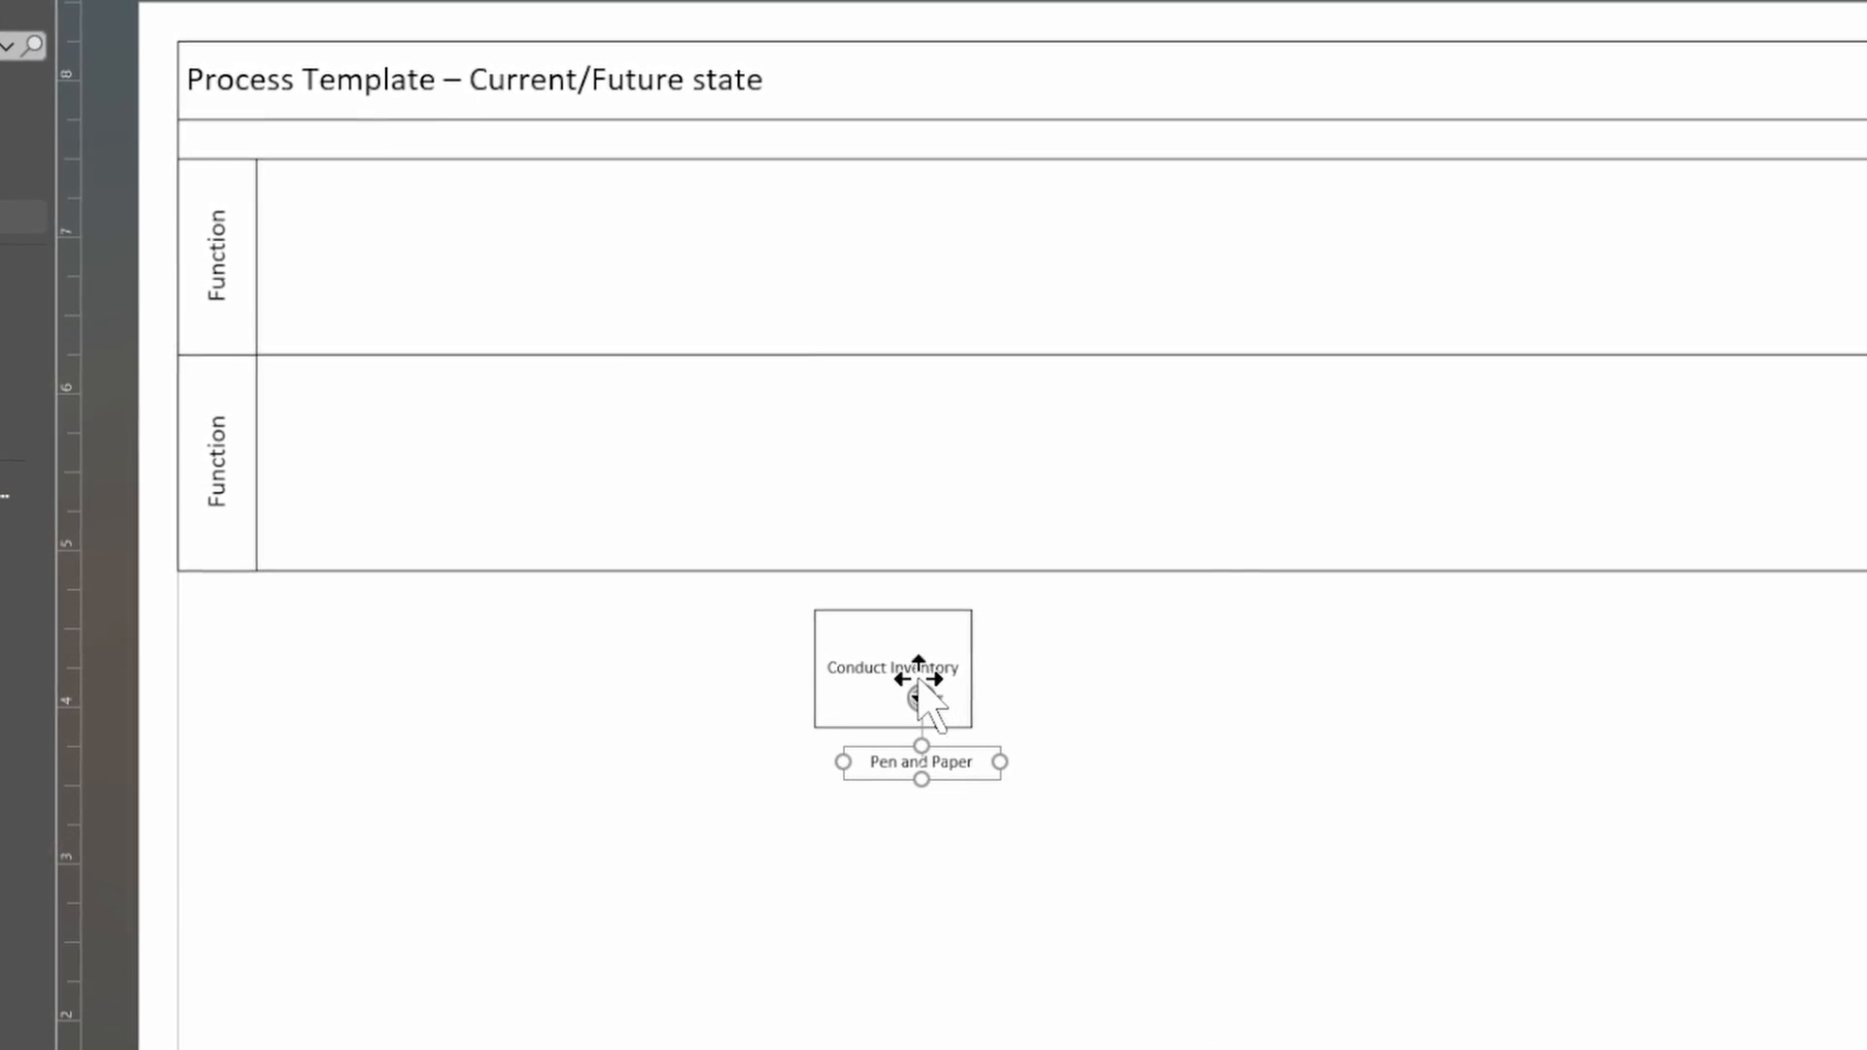
drag(948, 759, 1863, 705)
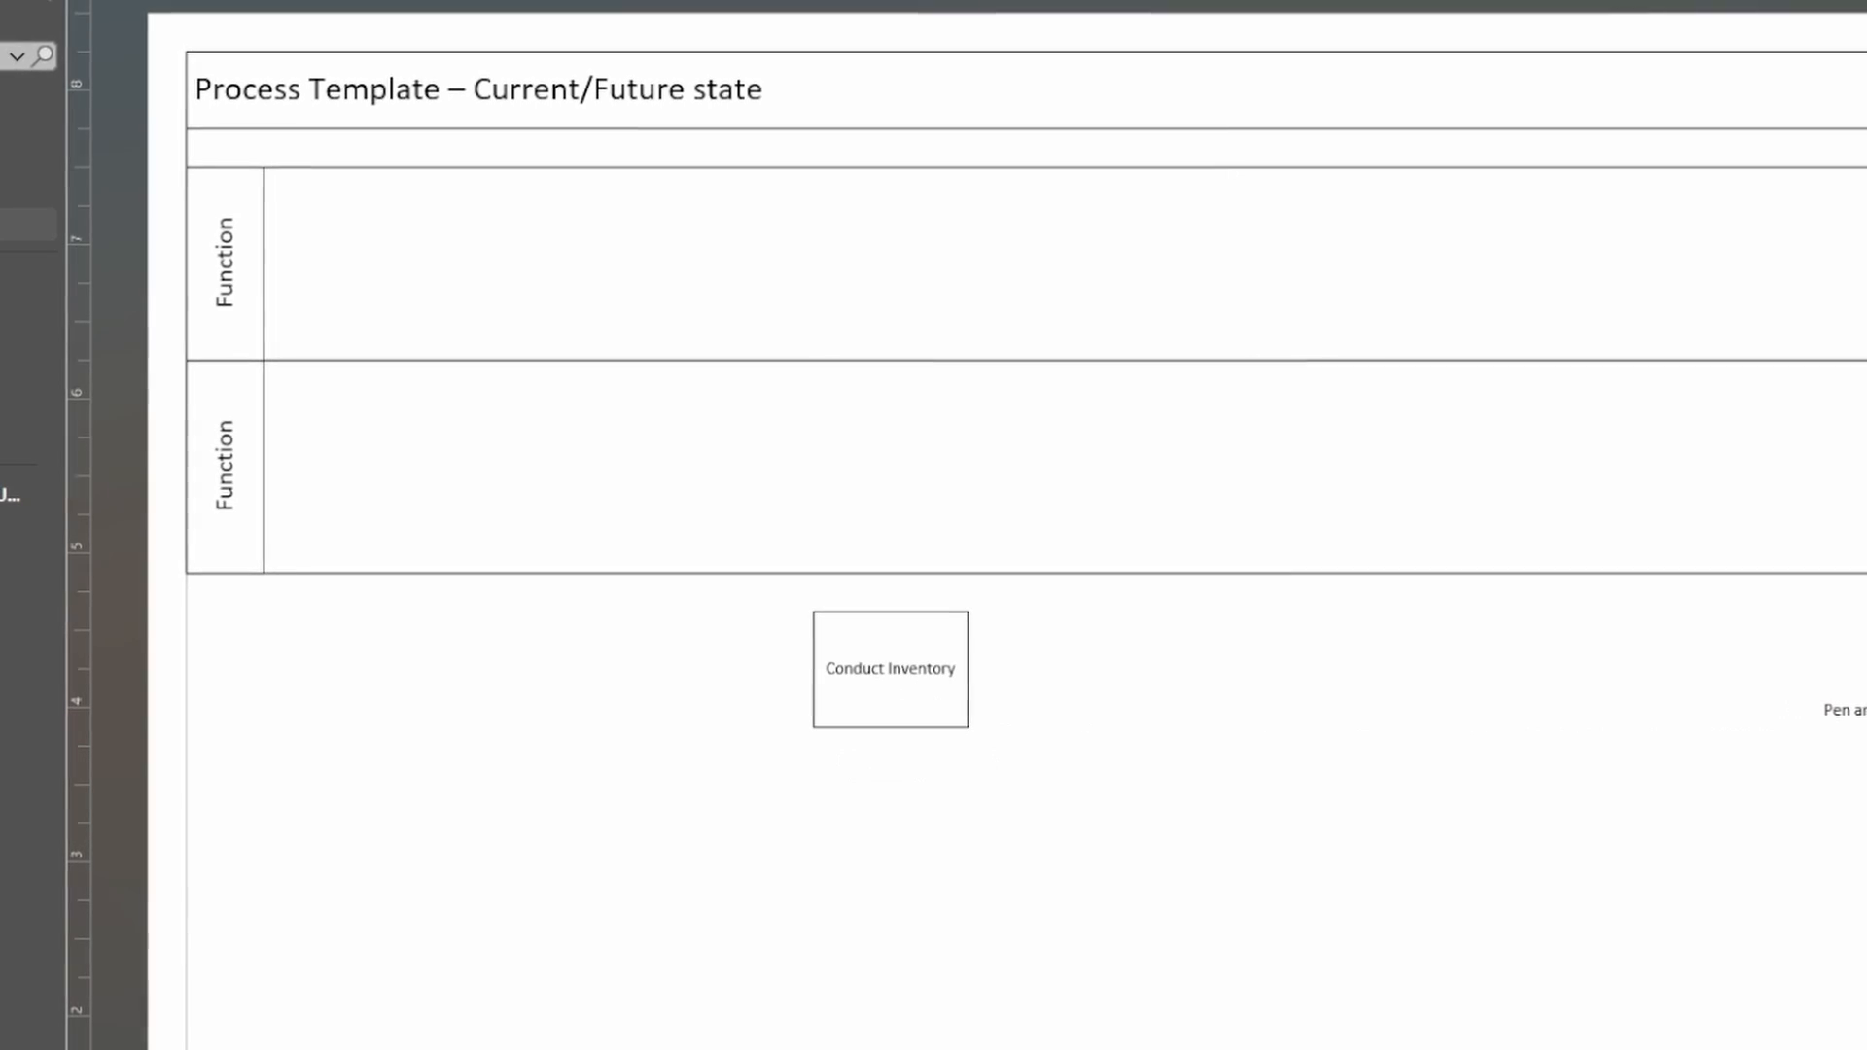
text(Note)
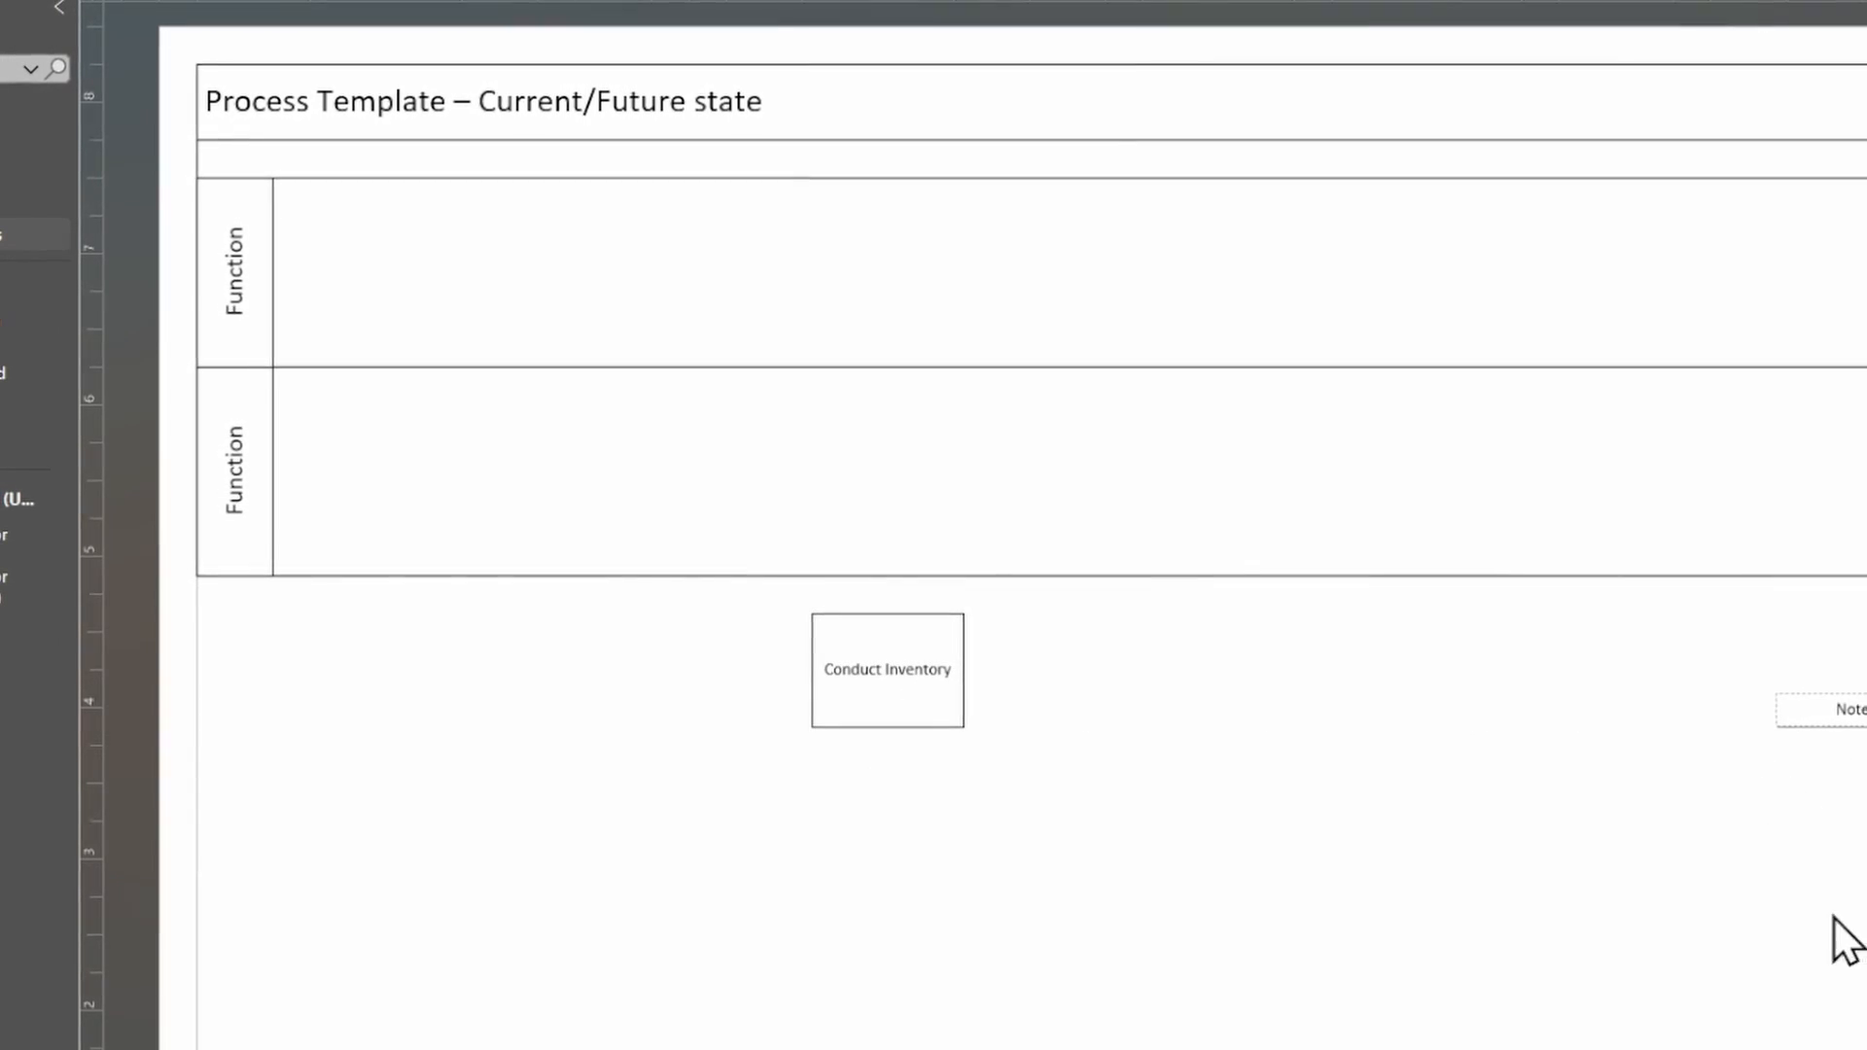
click(1749, 911)
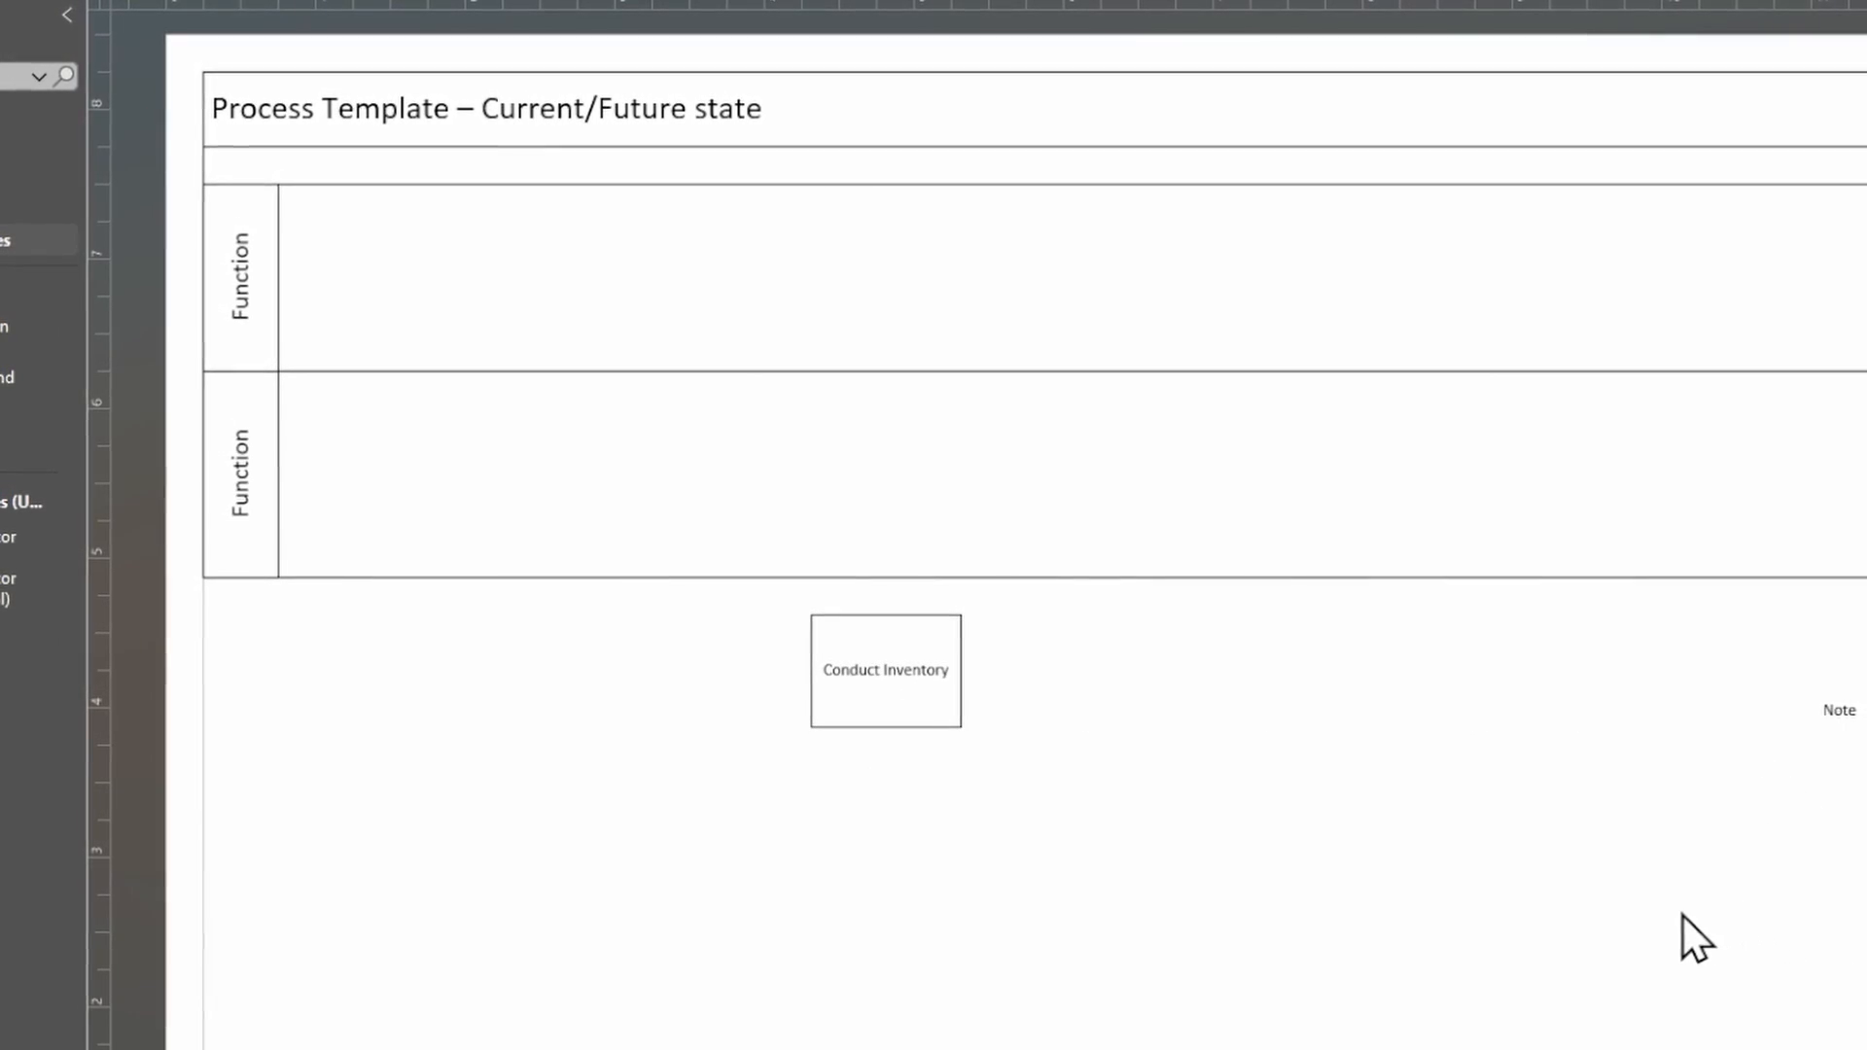
Step: Duplicate the Note text box, place the copy just right of and below the Conduct Inventory shape, and change its text to "Open Issue"
click(1846, 713)
key(ctrl+c)
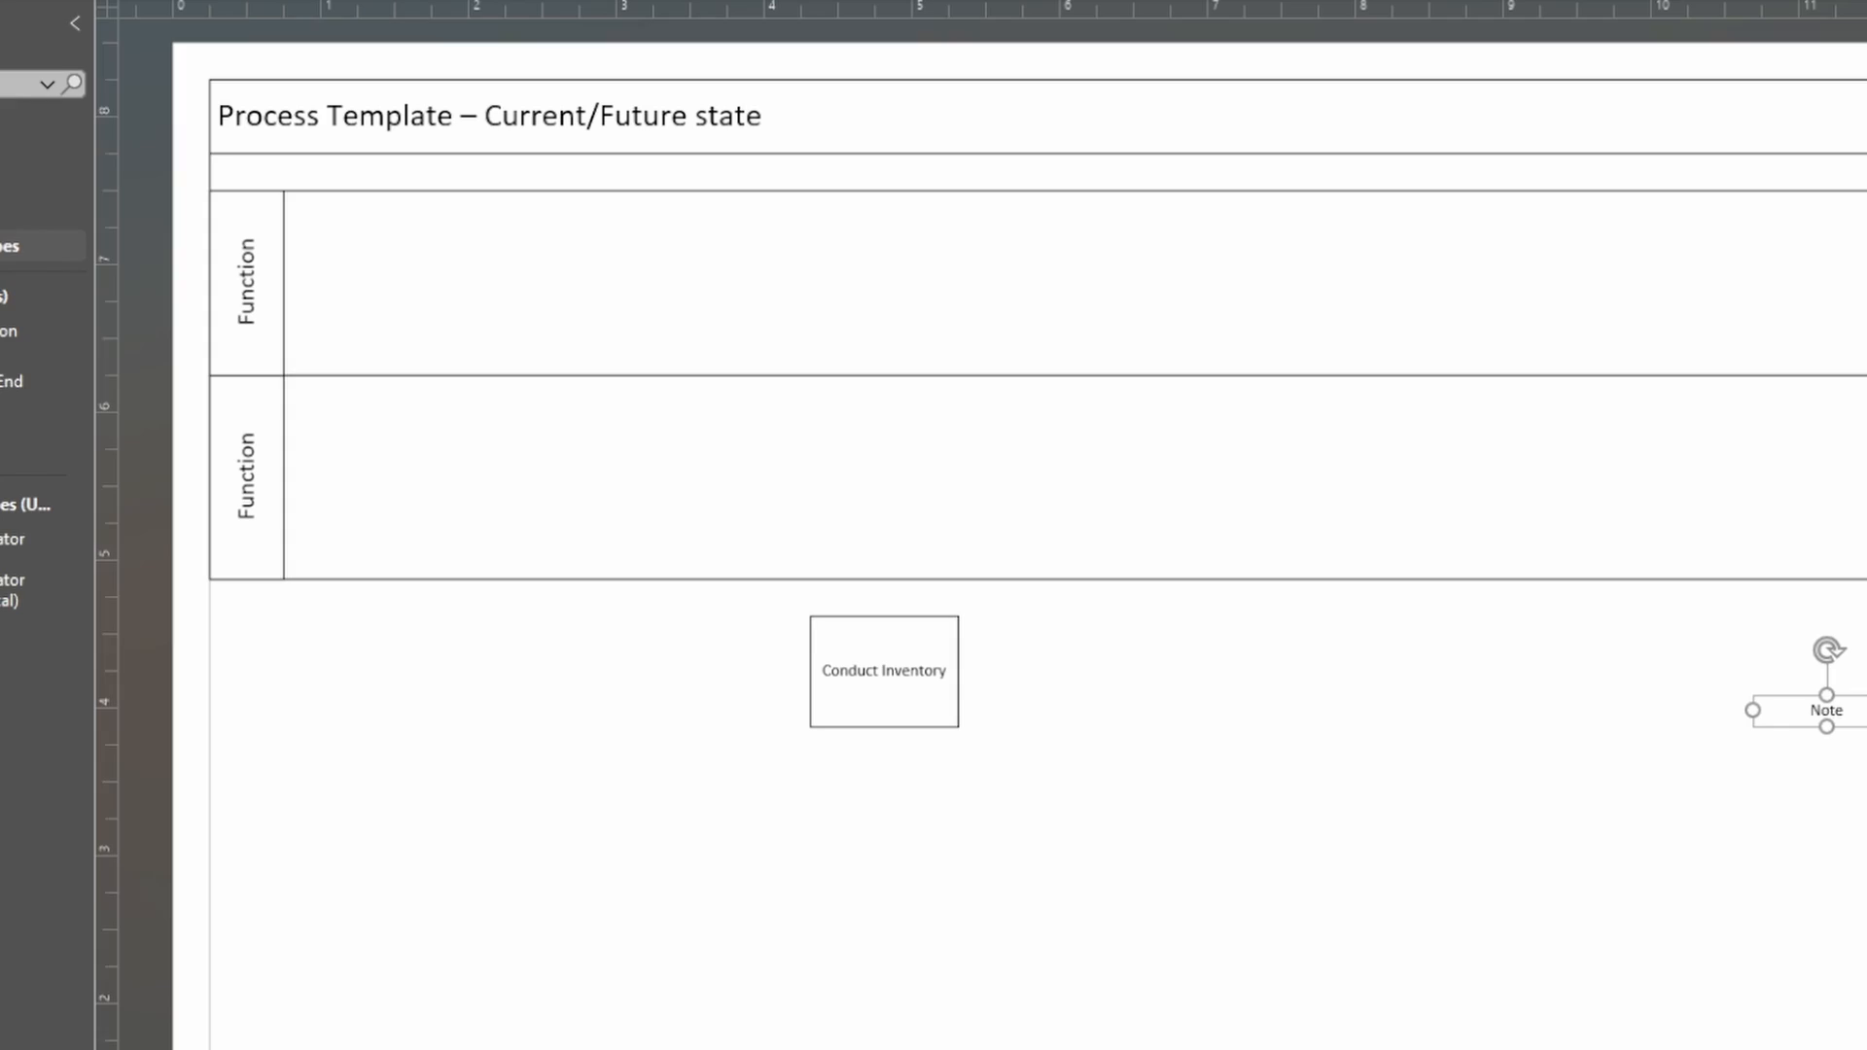
click(1857, 835)
key(ctrl+v)
drag(1836, 829, 1134, 792)
double_click(1126, 784)
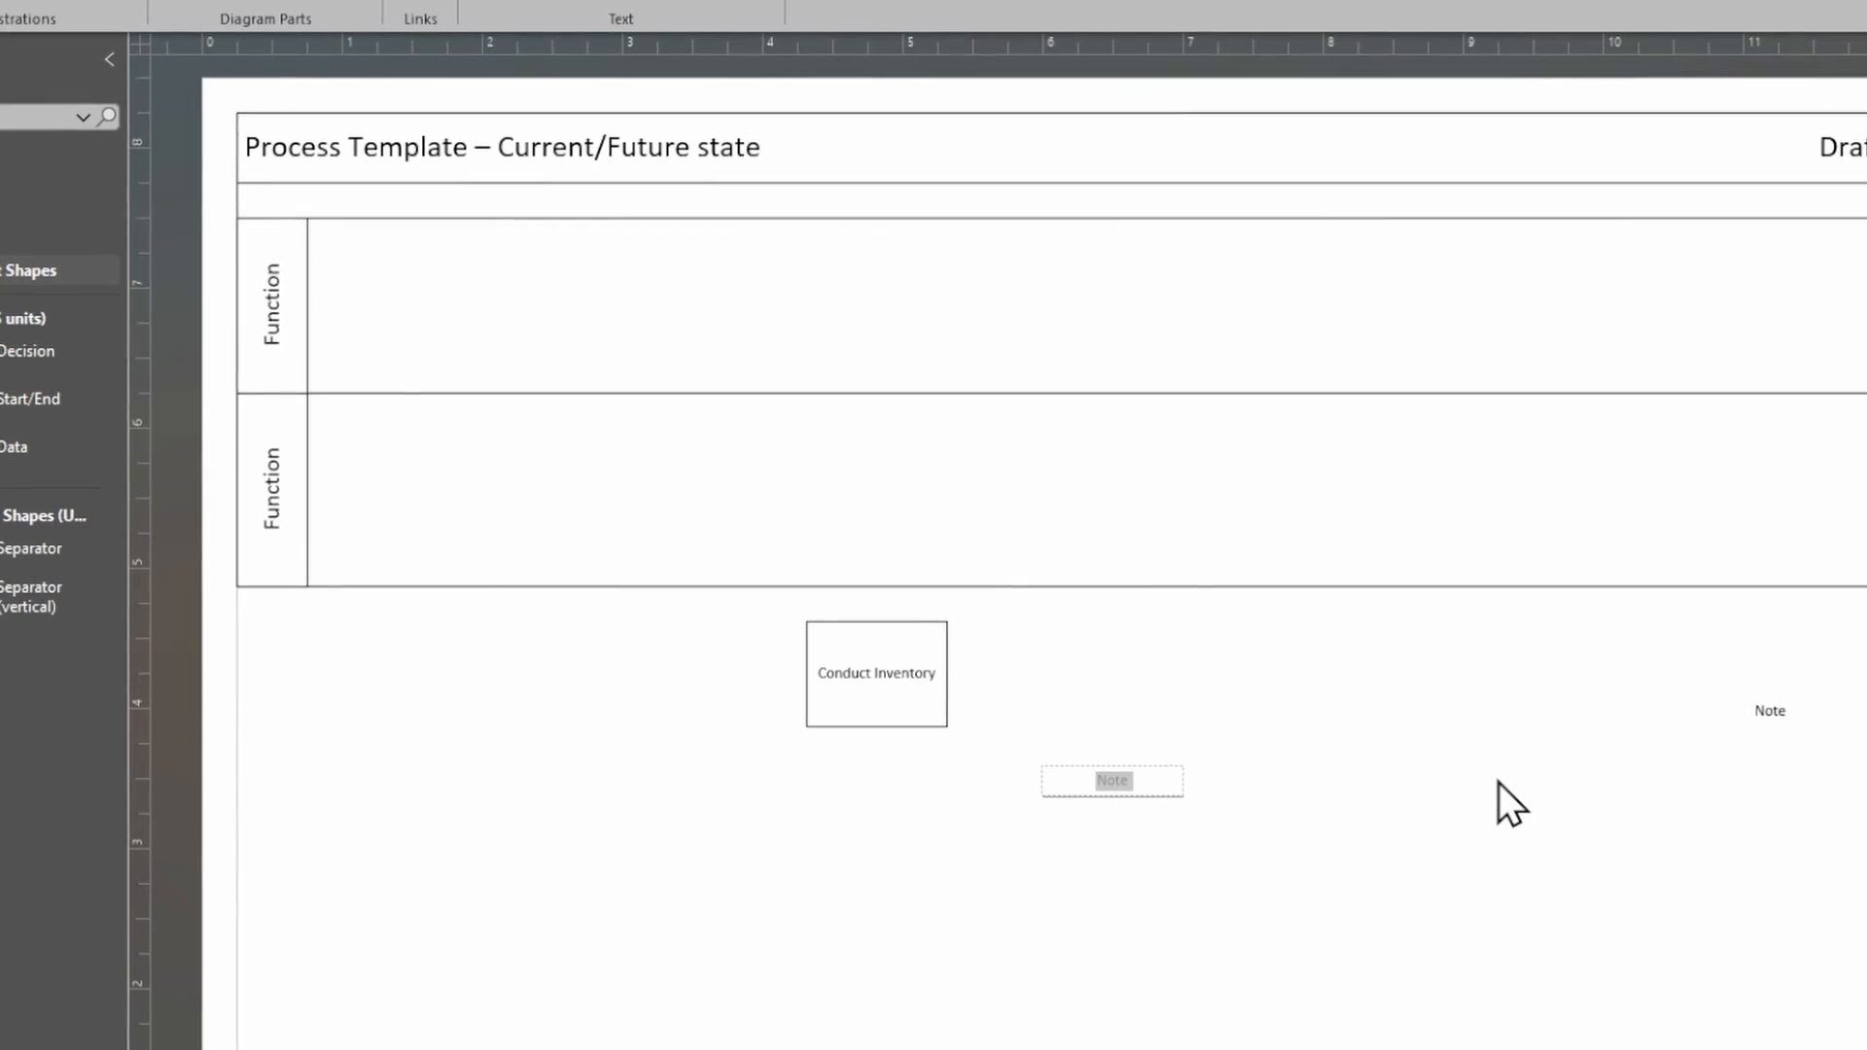
text(Open Issu)
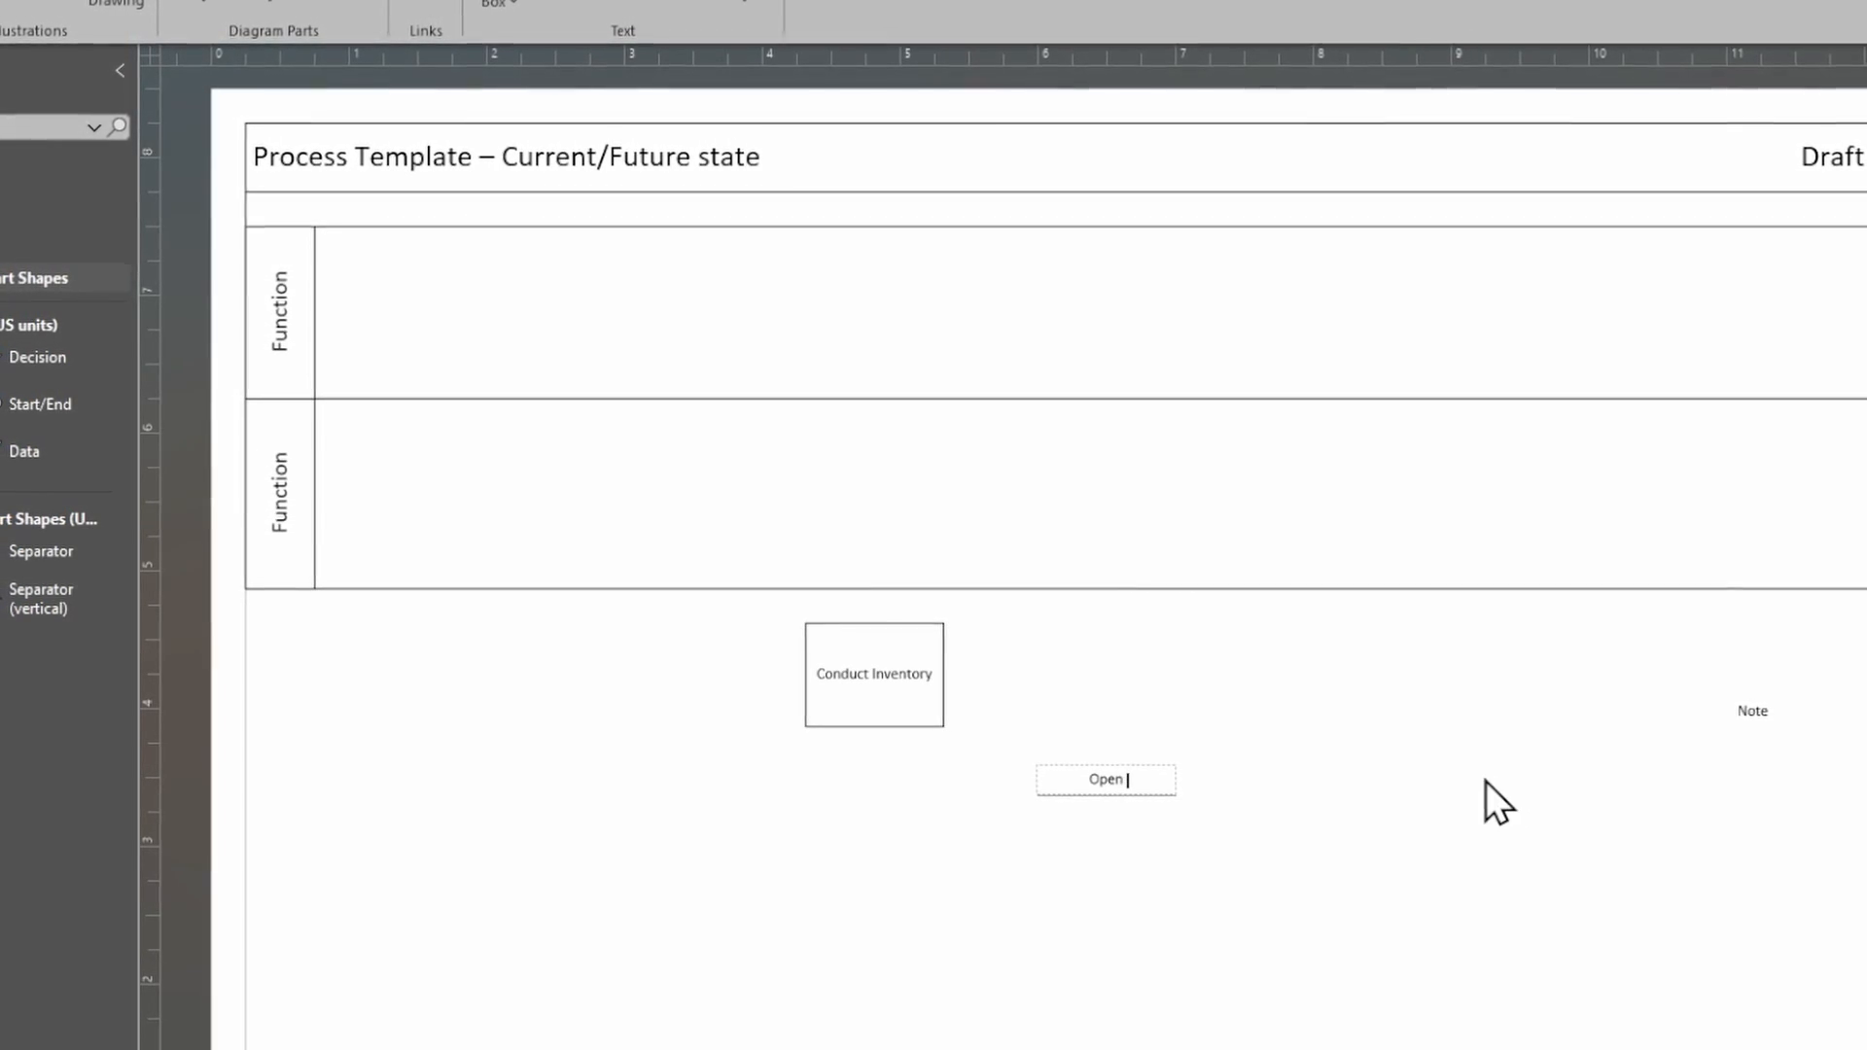
text(e)
click(1475, 775)
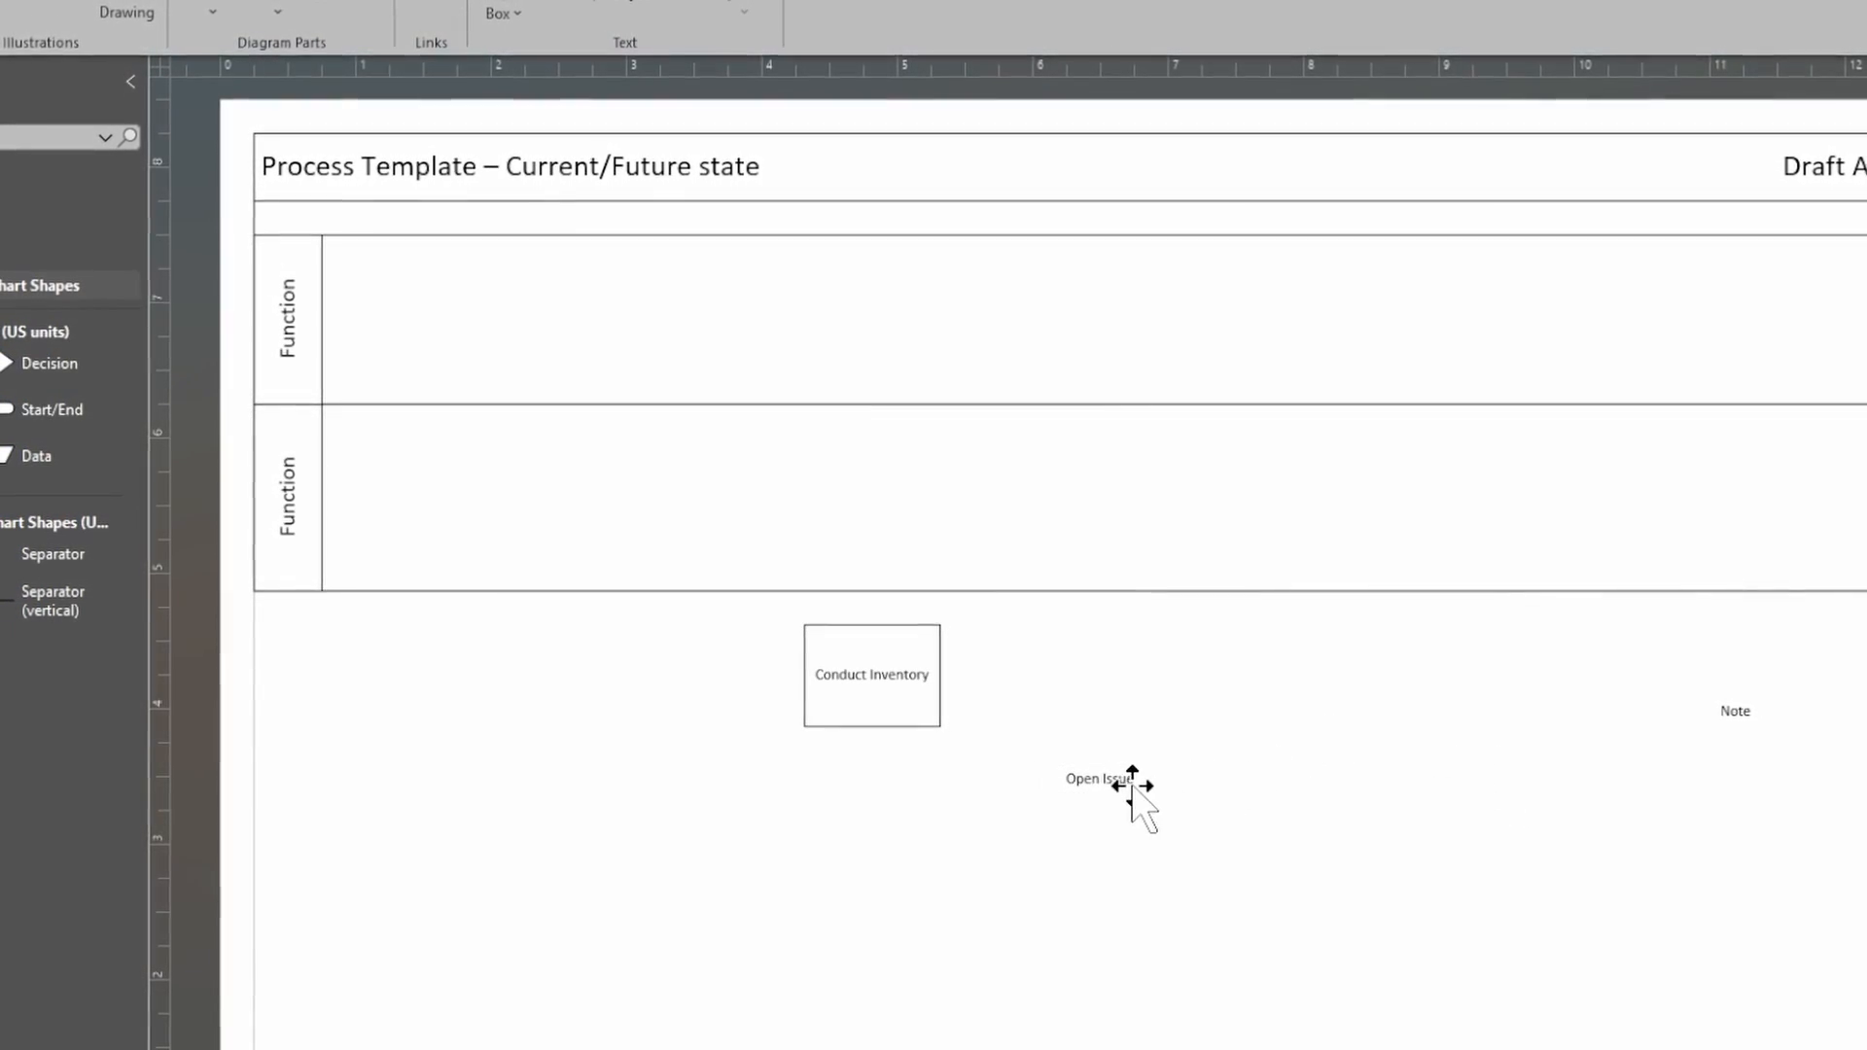
Step: Set the font color of the Open Issue text to red
click(1126, 784)
click(0, 0)
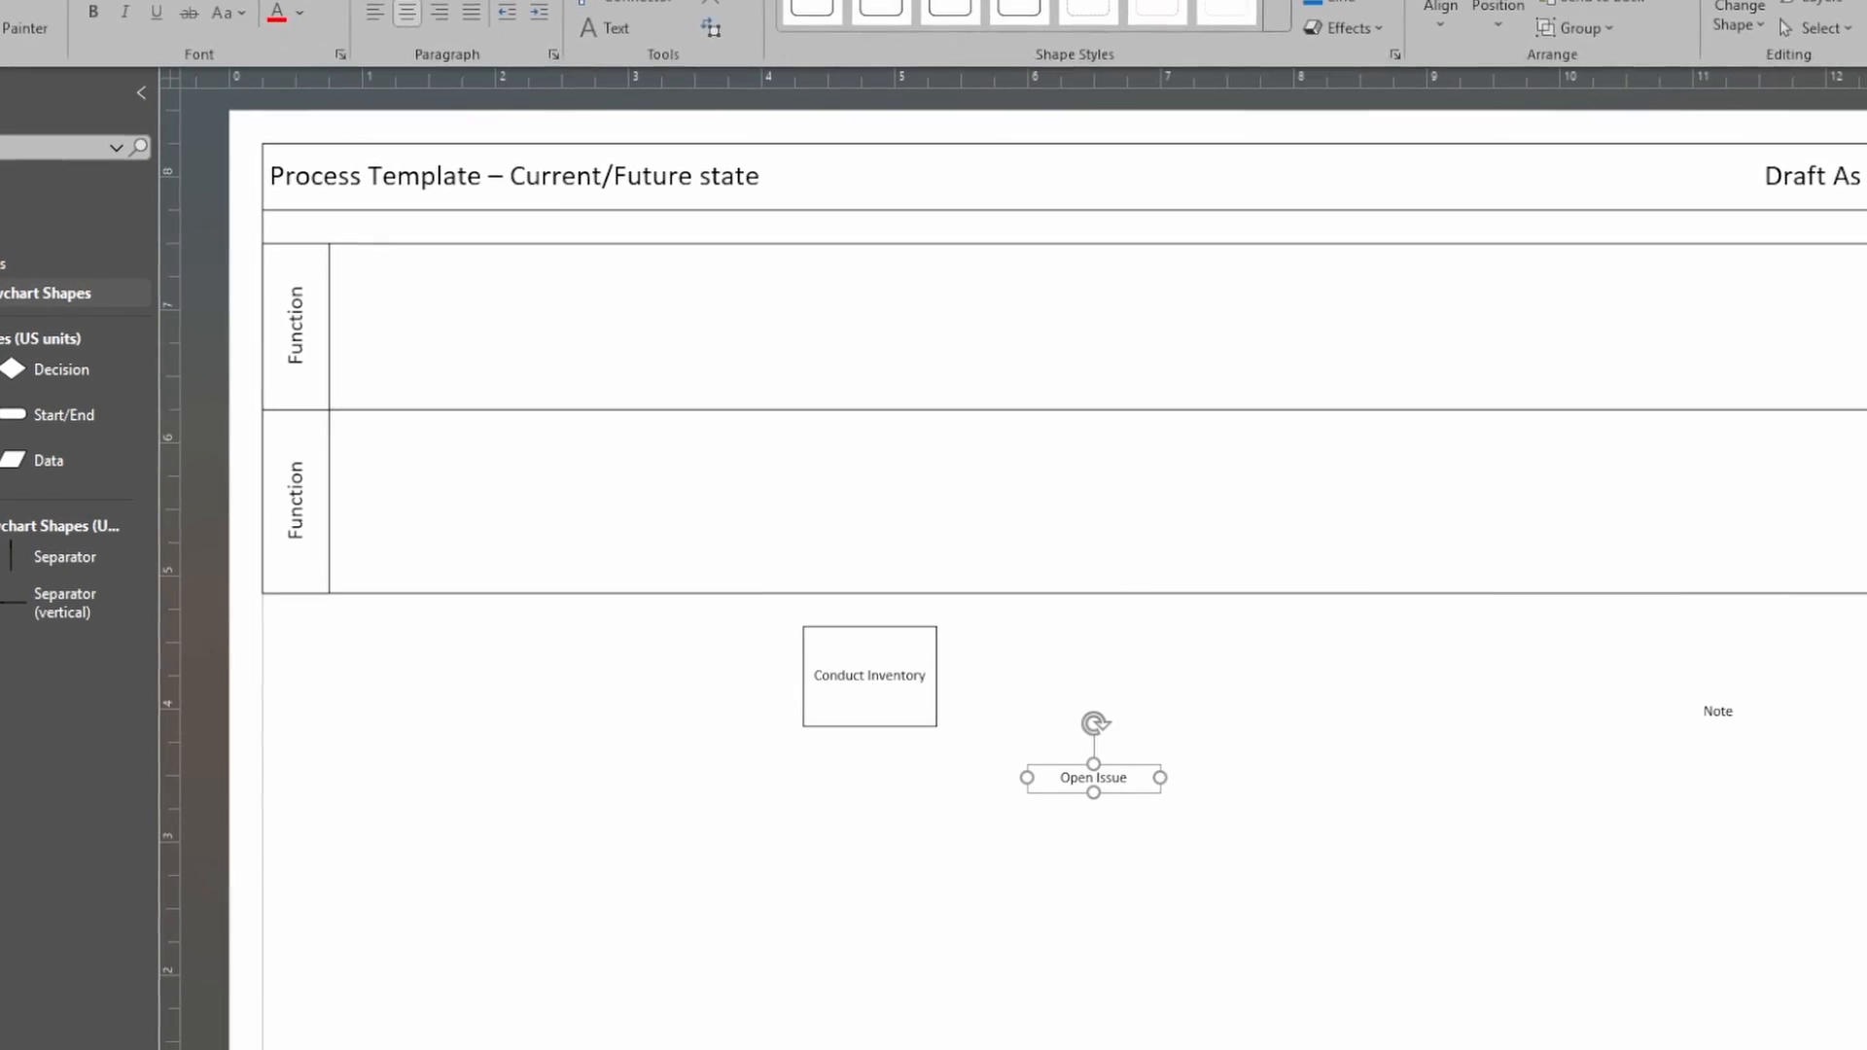
click(280, 16)
click(1354, 879)
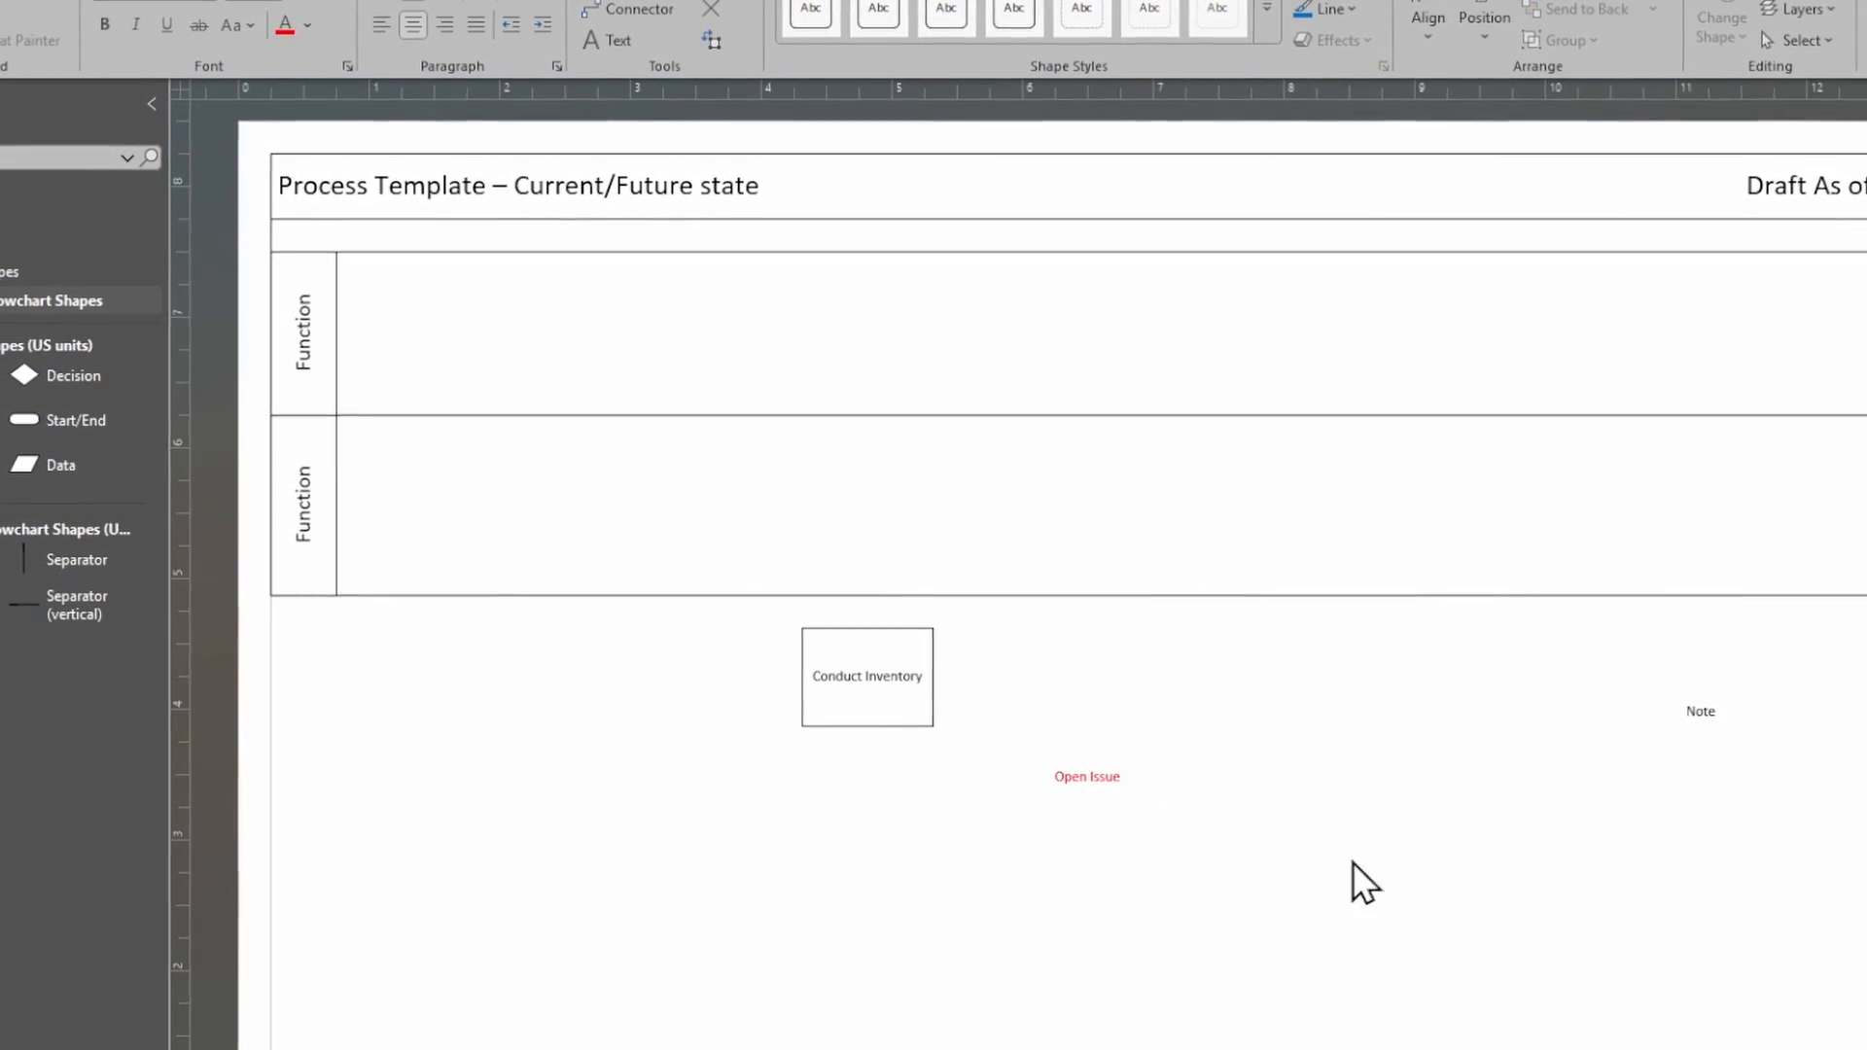
Step: Widen the Open Issue text box and position it between the Conduct Inventory shape and the Note, slightly lower than both
click(1104, 778)
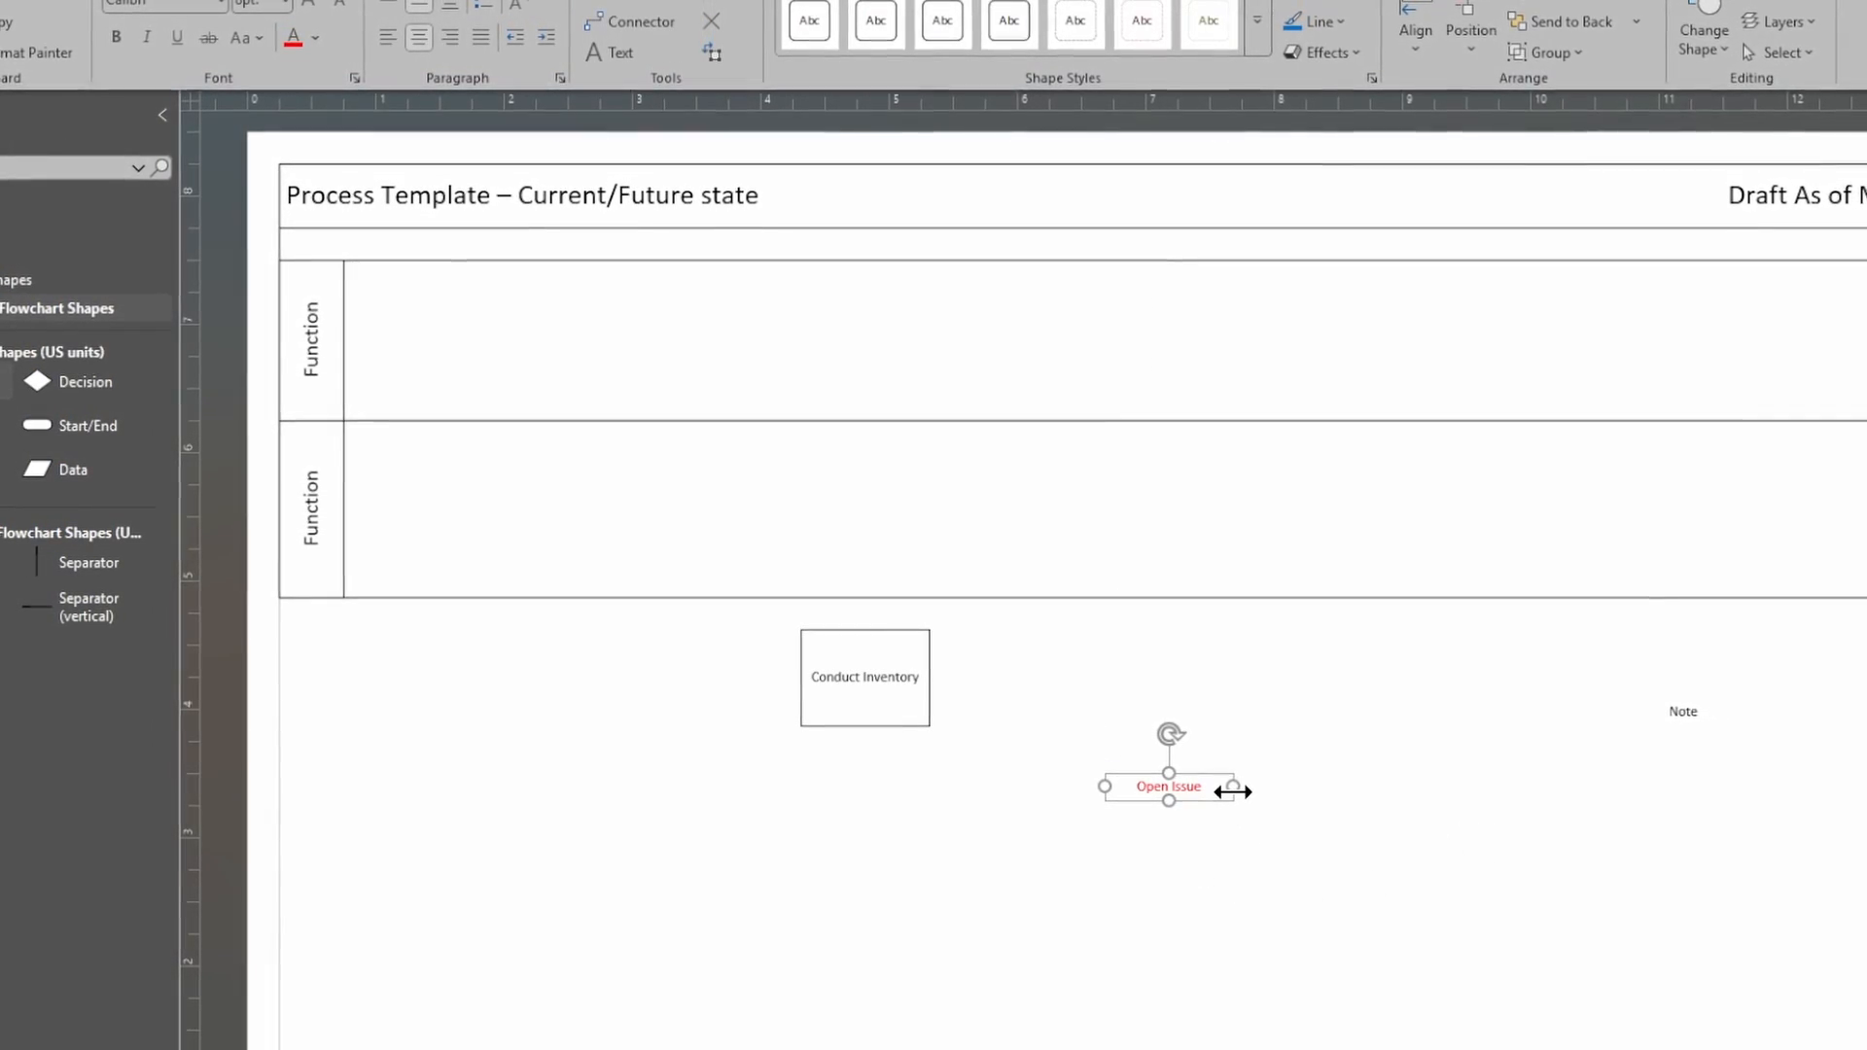
drag(1209, 784, 1195, 741)
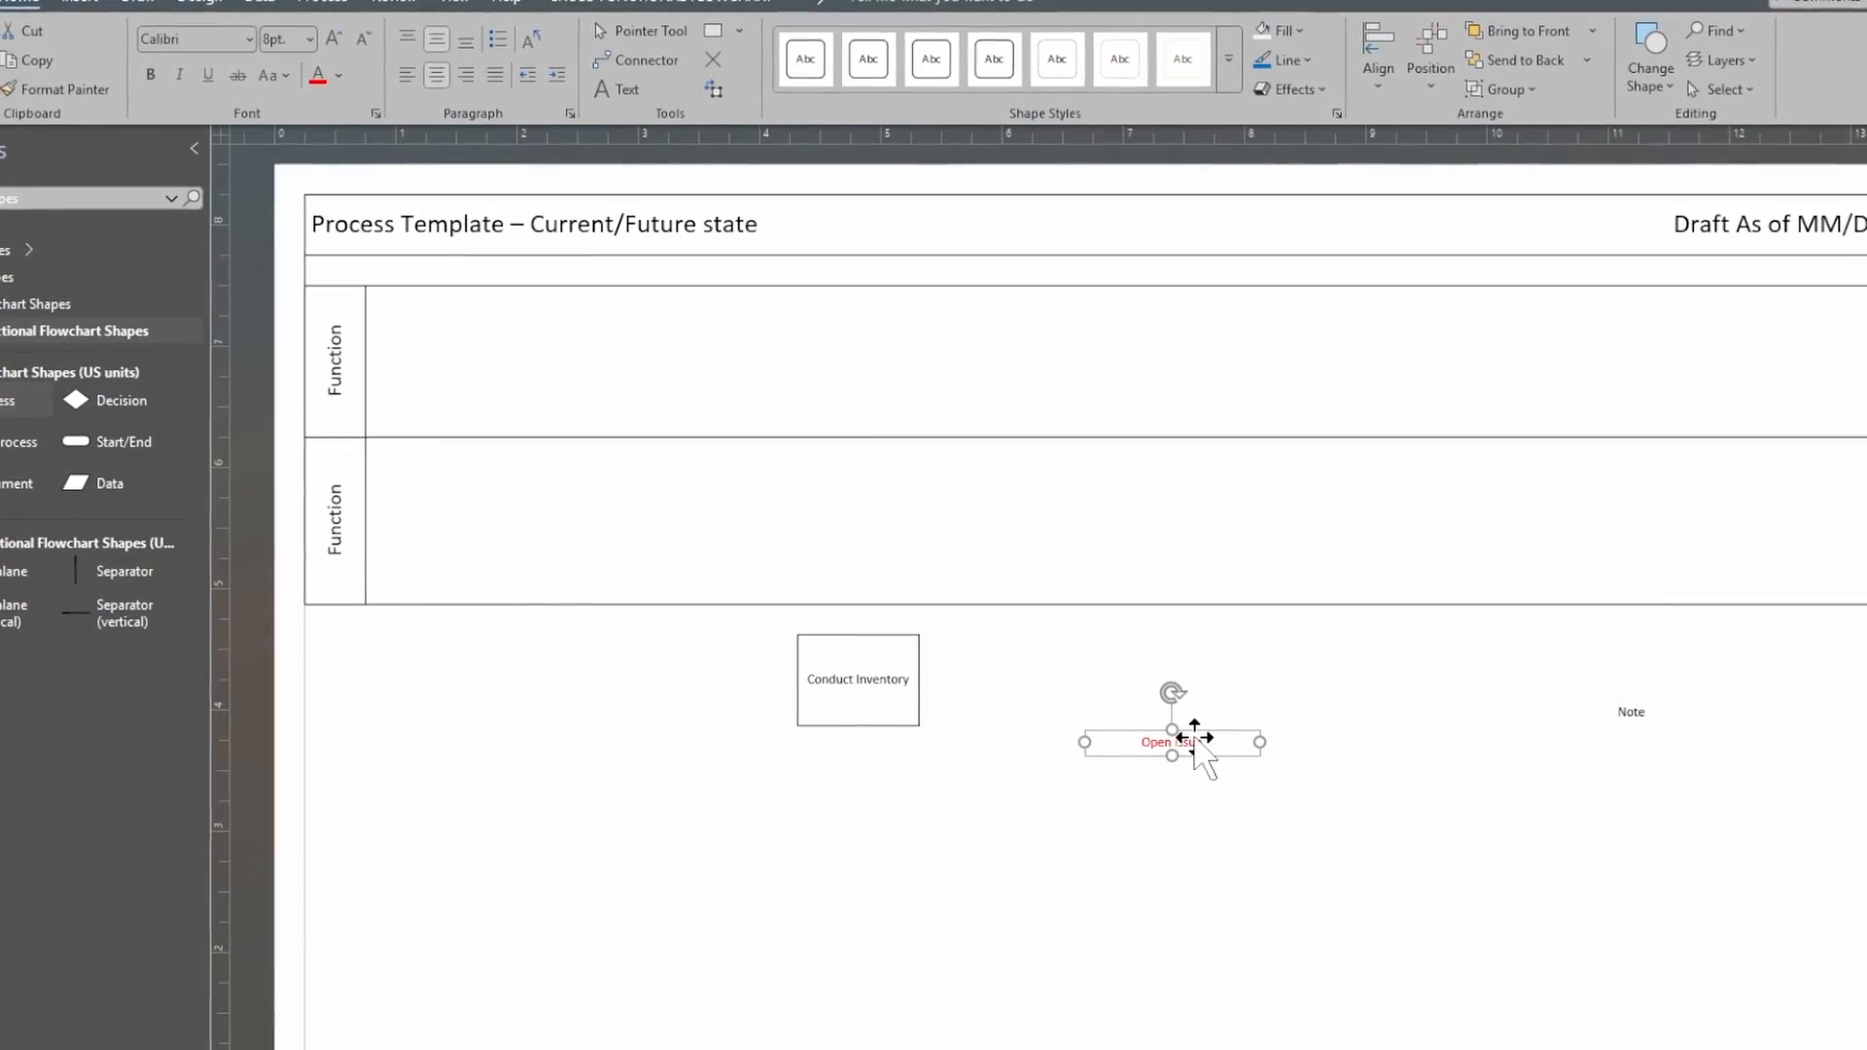
drag(1194, 742, 1208, 783)
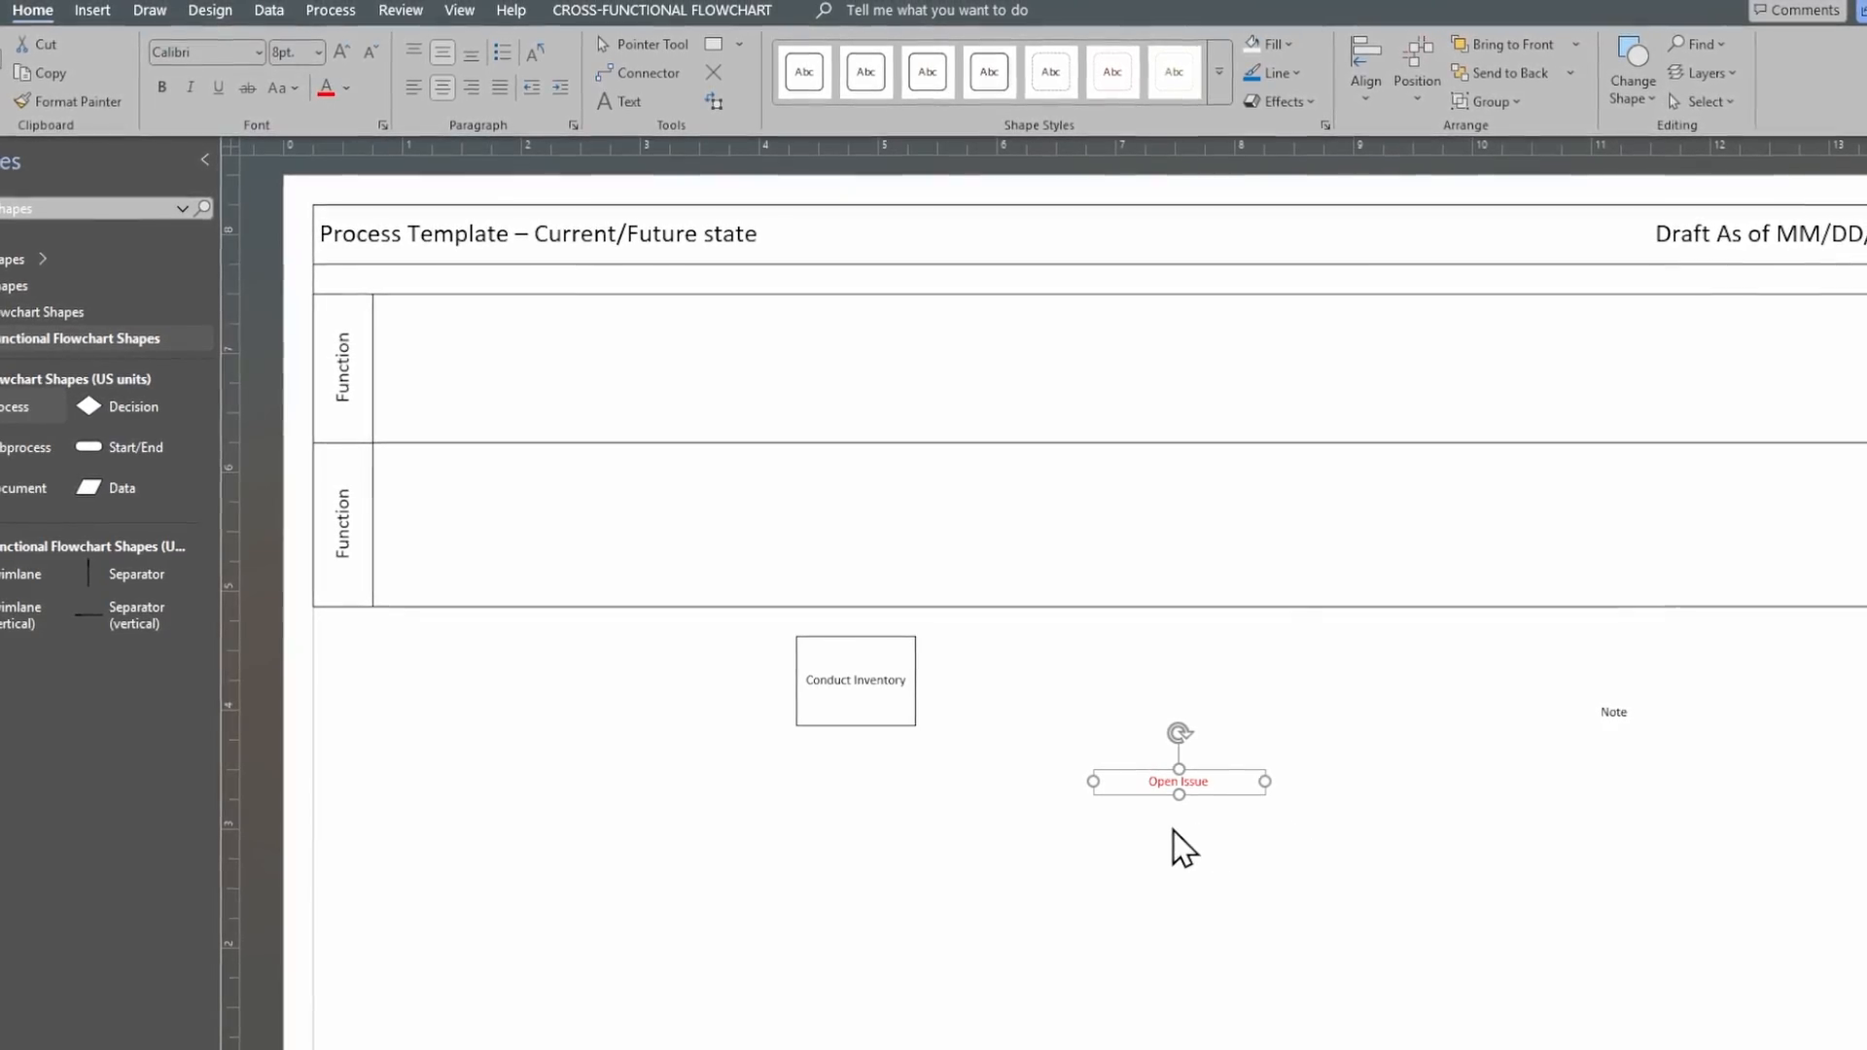
Step: Move the red Open Issue text box directly beneath the Note text box, centred under it
drag(1193, 779, 1591, 770)
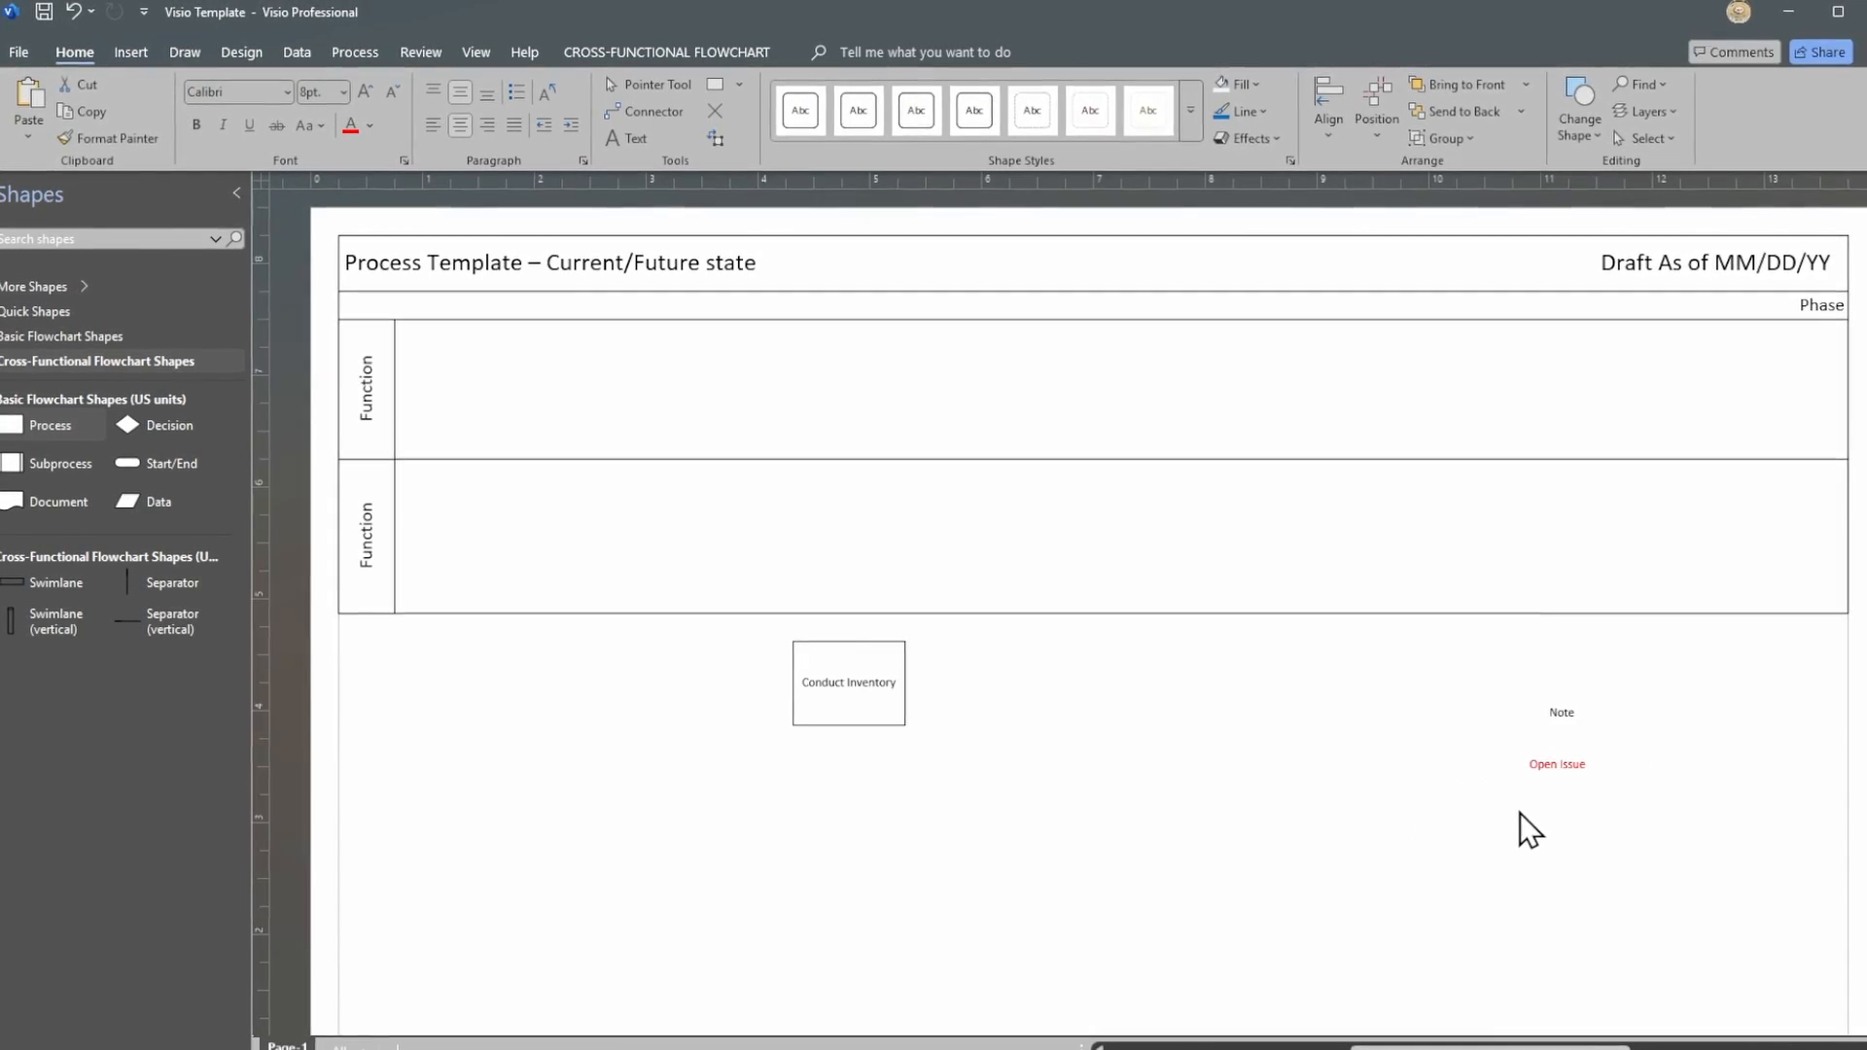
drag(1566, 764, 1563, 757)
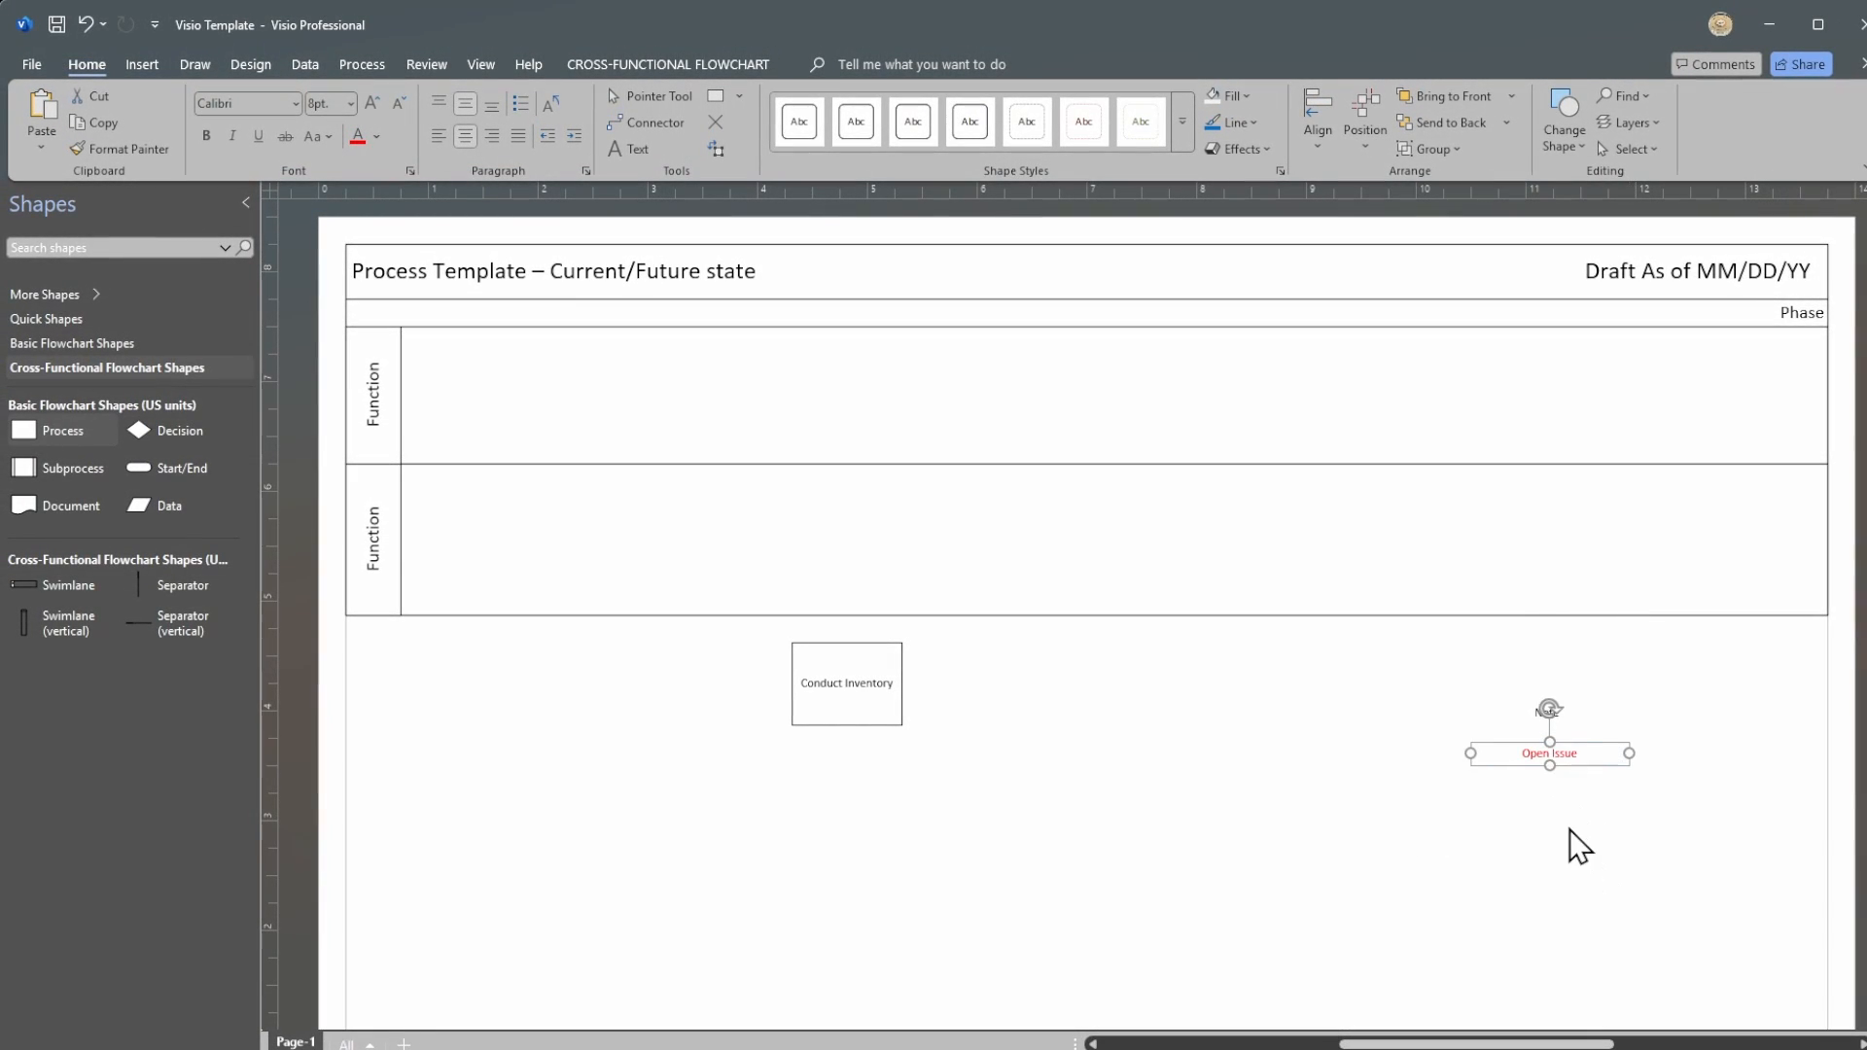
click(1424, 782)
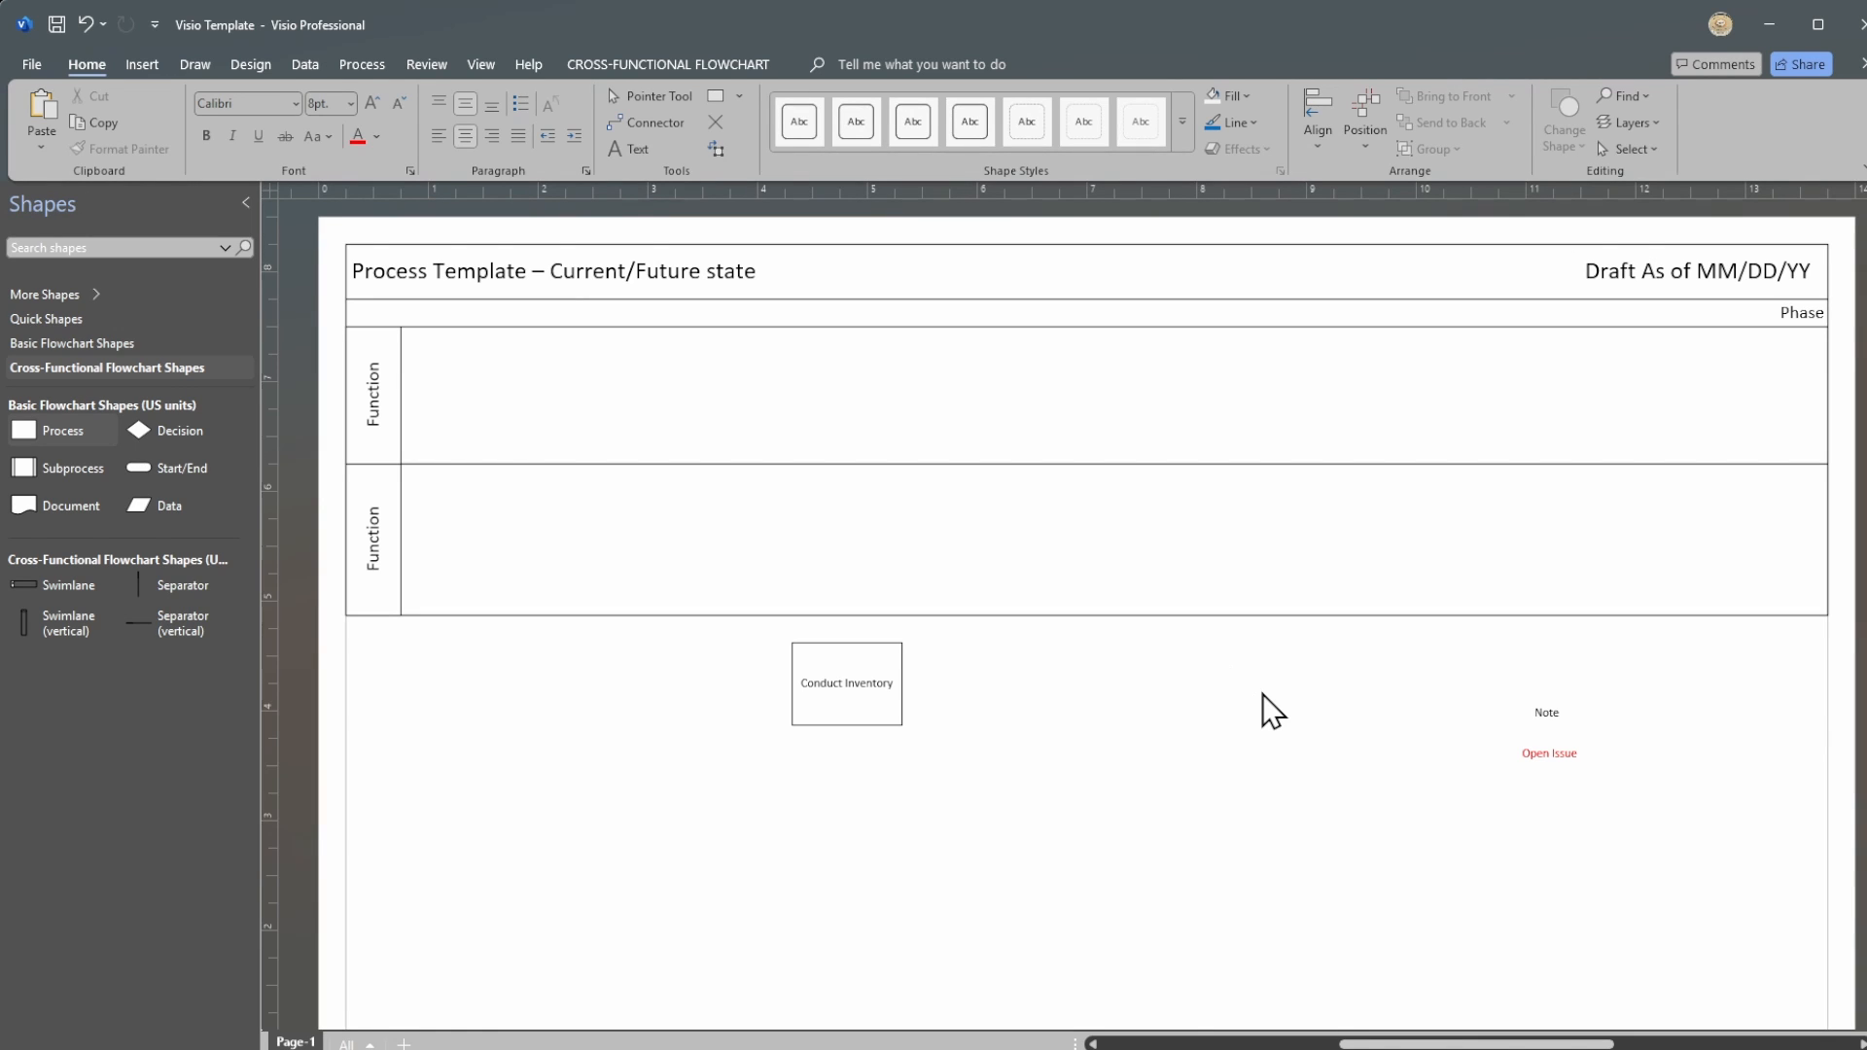
Step: Extend the draft date label's year placeholder so it reads "Draft As of MM/DD/YYYY"
click(1809, 272)
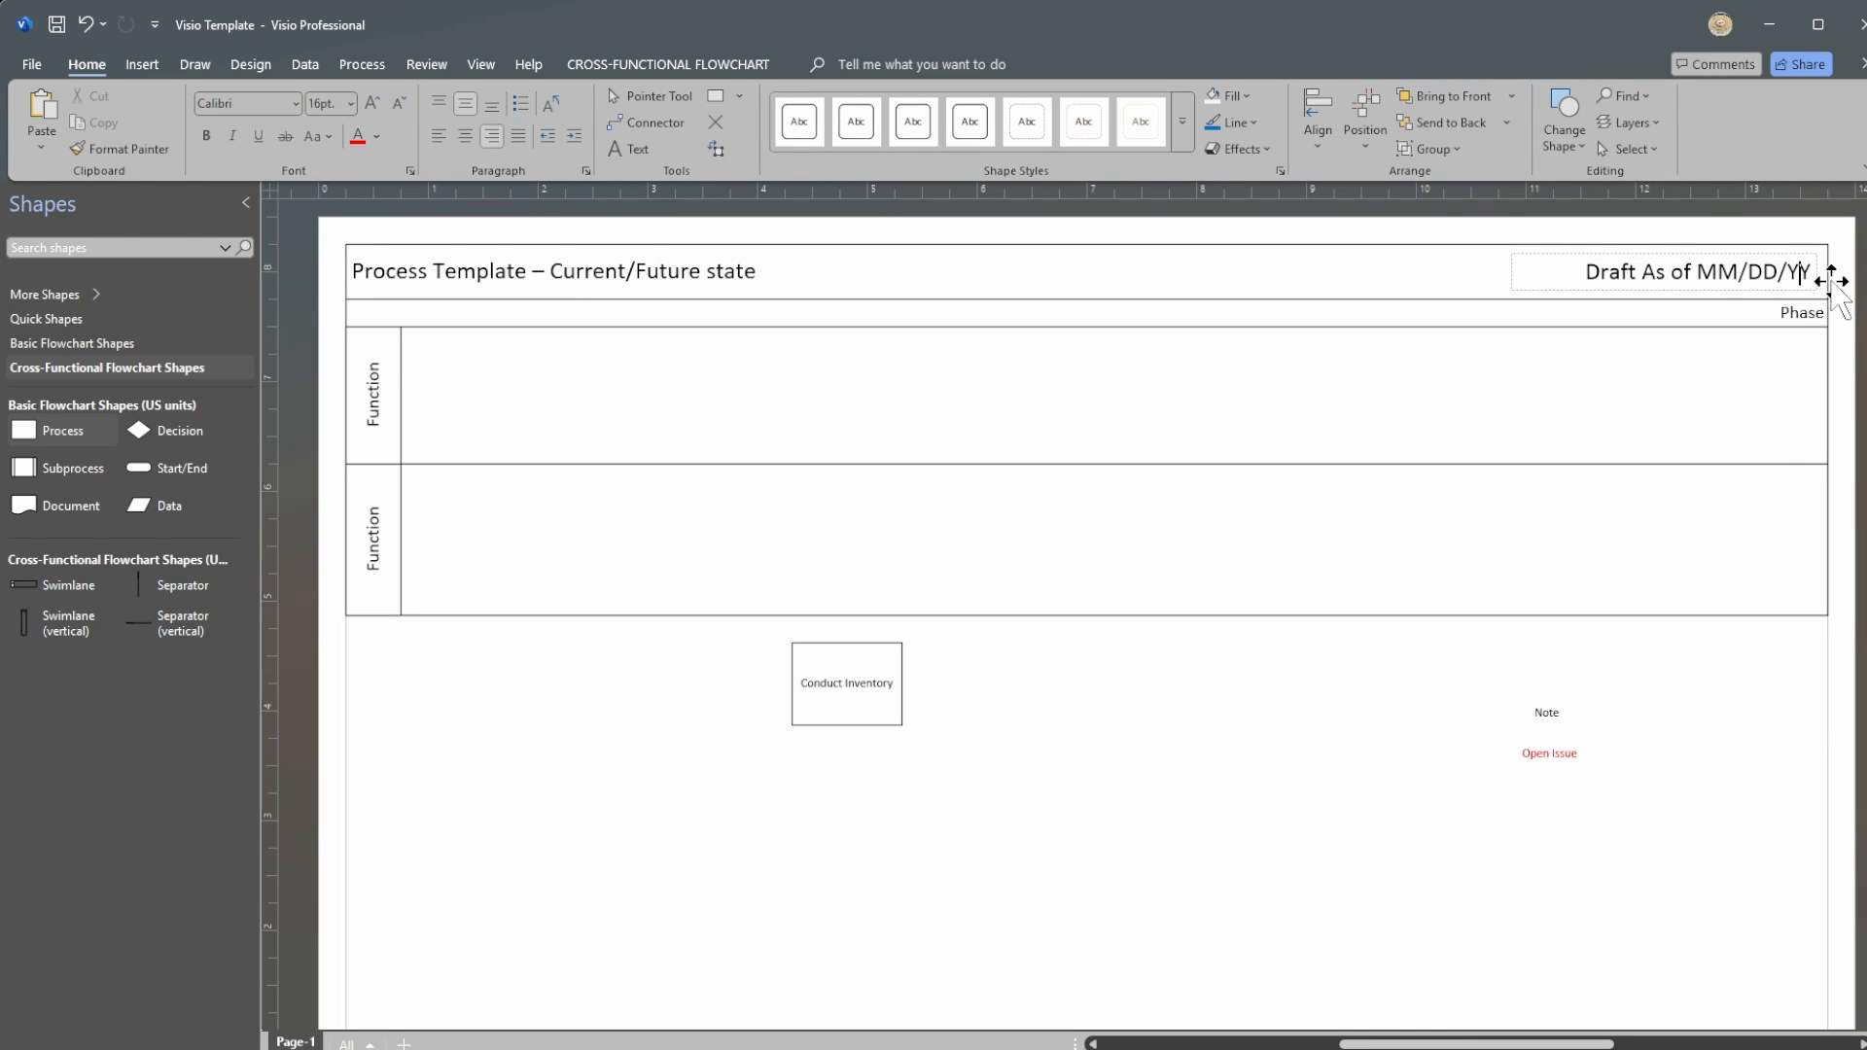
text(YY)
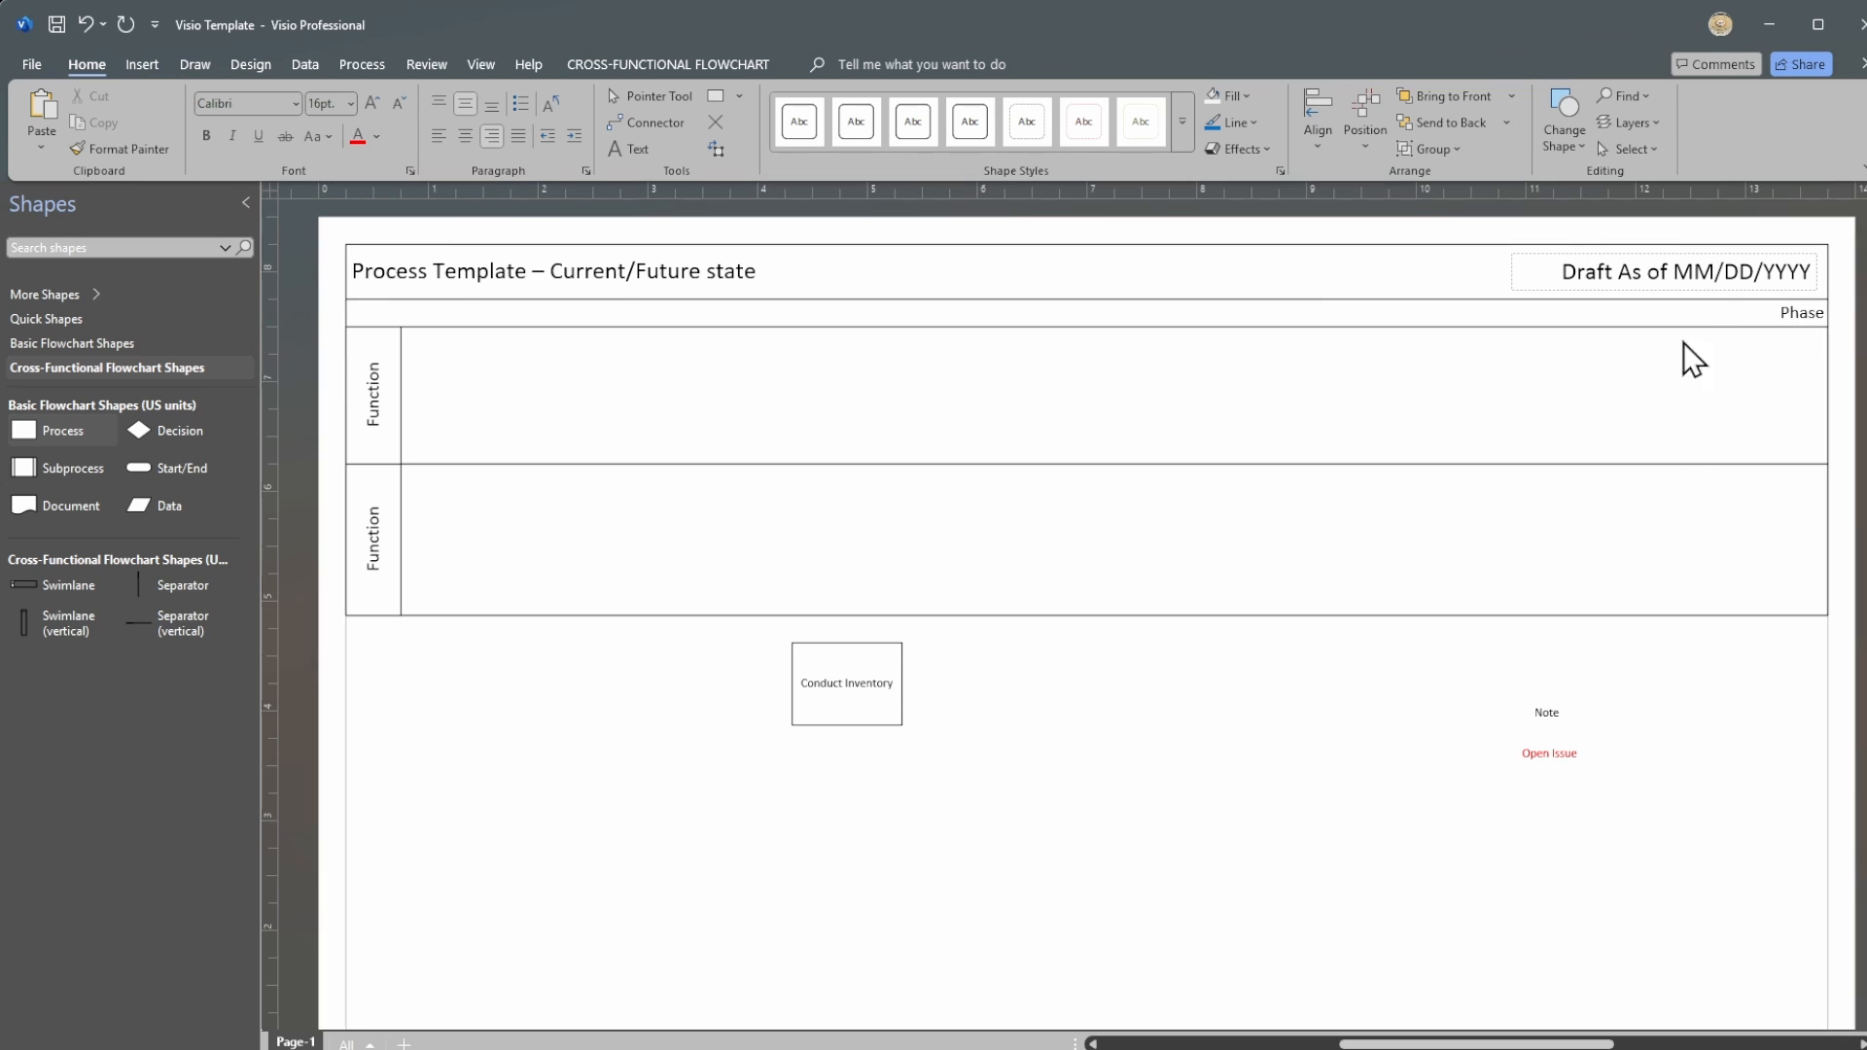
click(1762, 698)
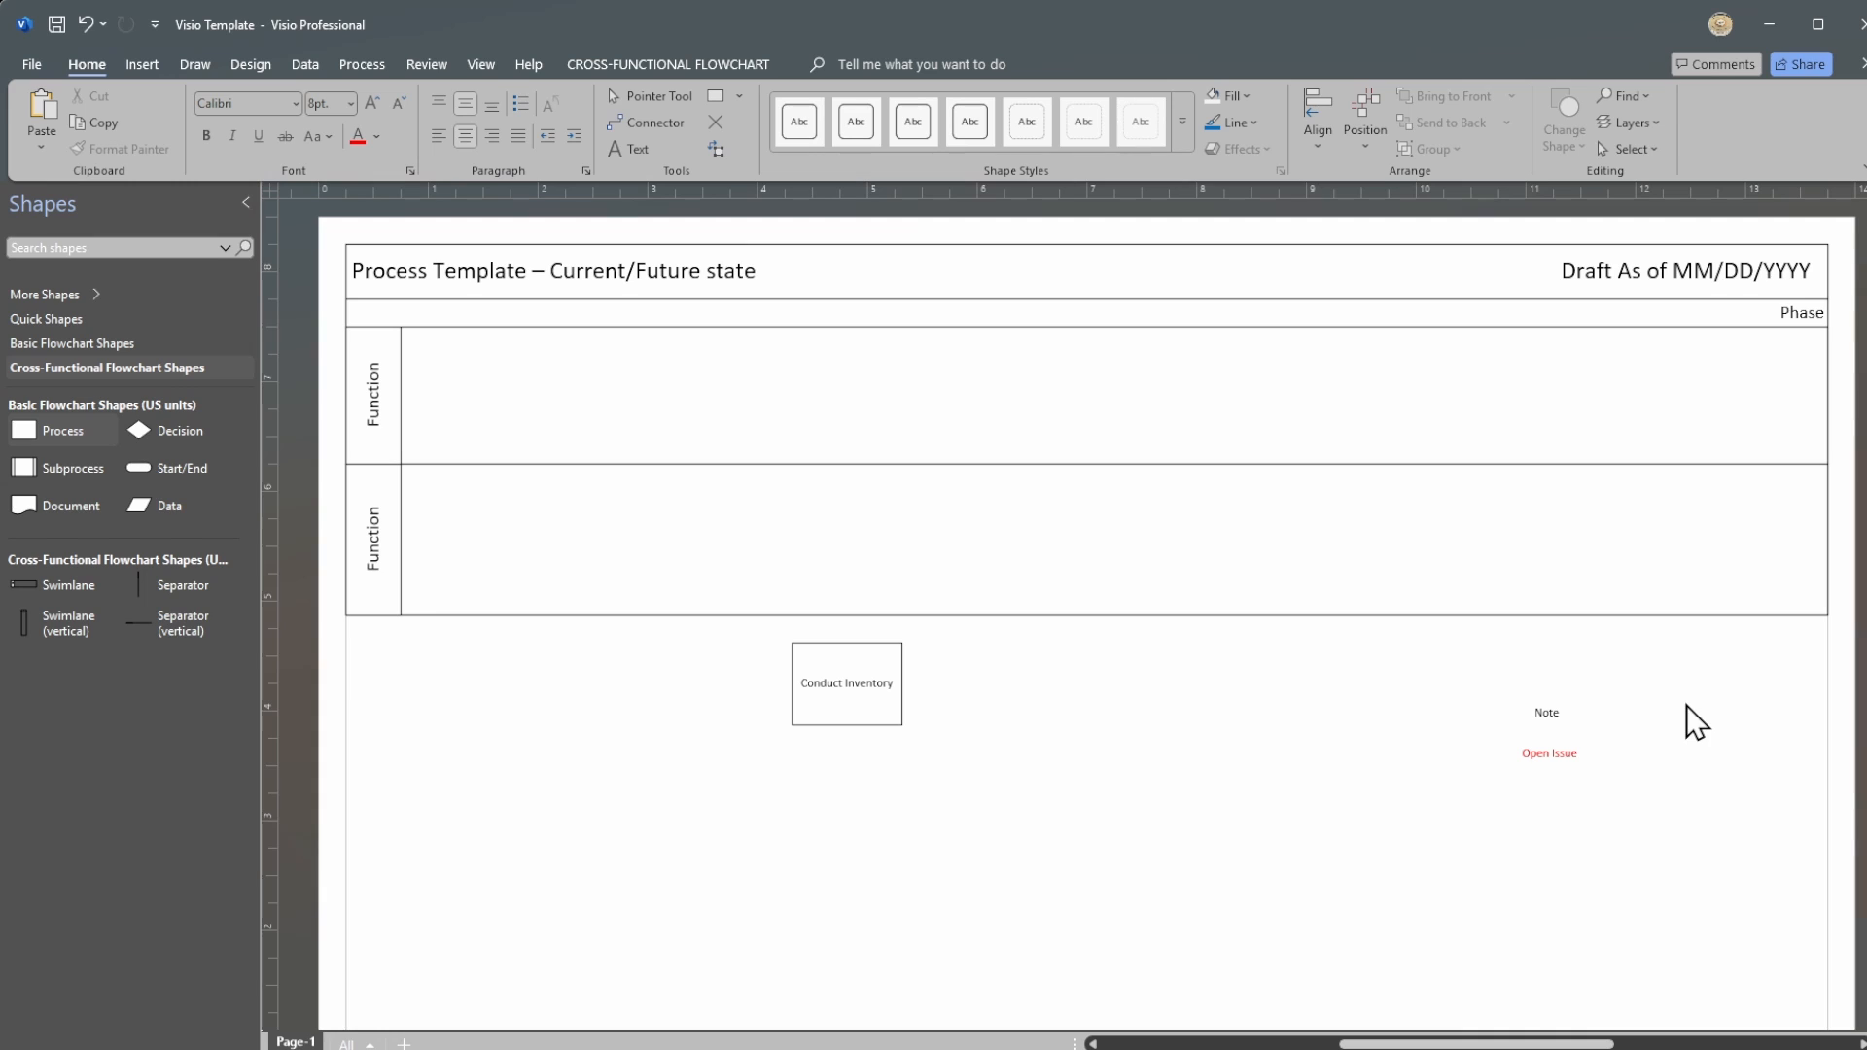
click(1583, 762)
click(1635, 675)
click(1573, 764)
click(1625, 705)
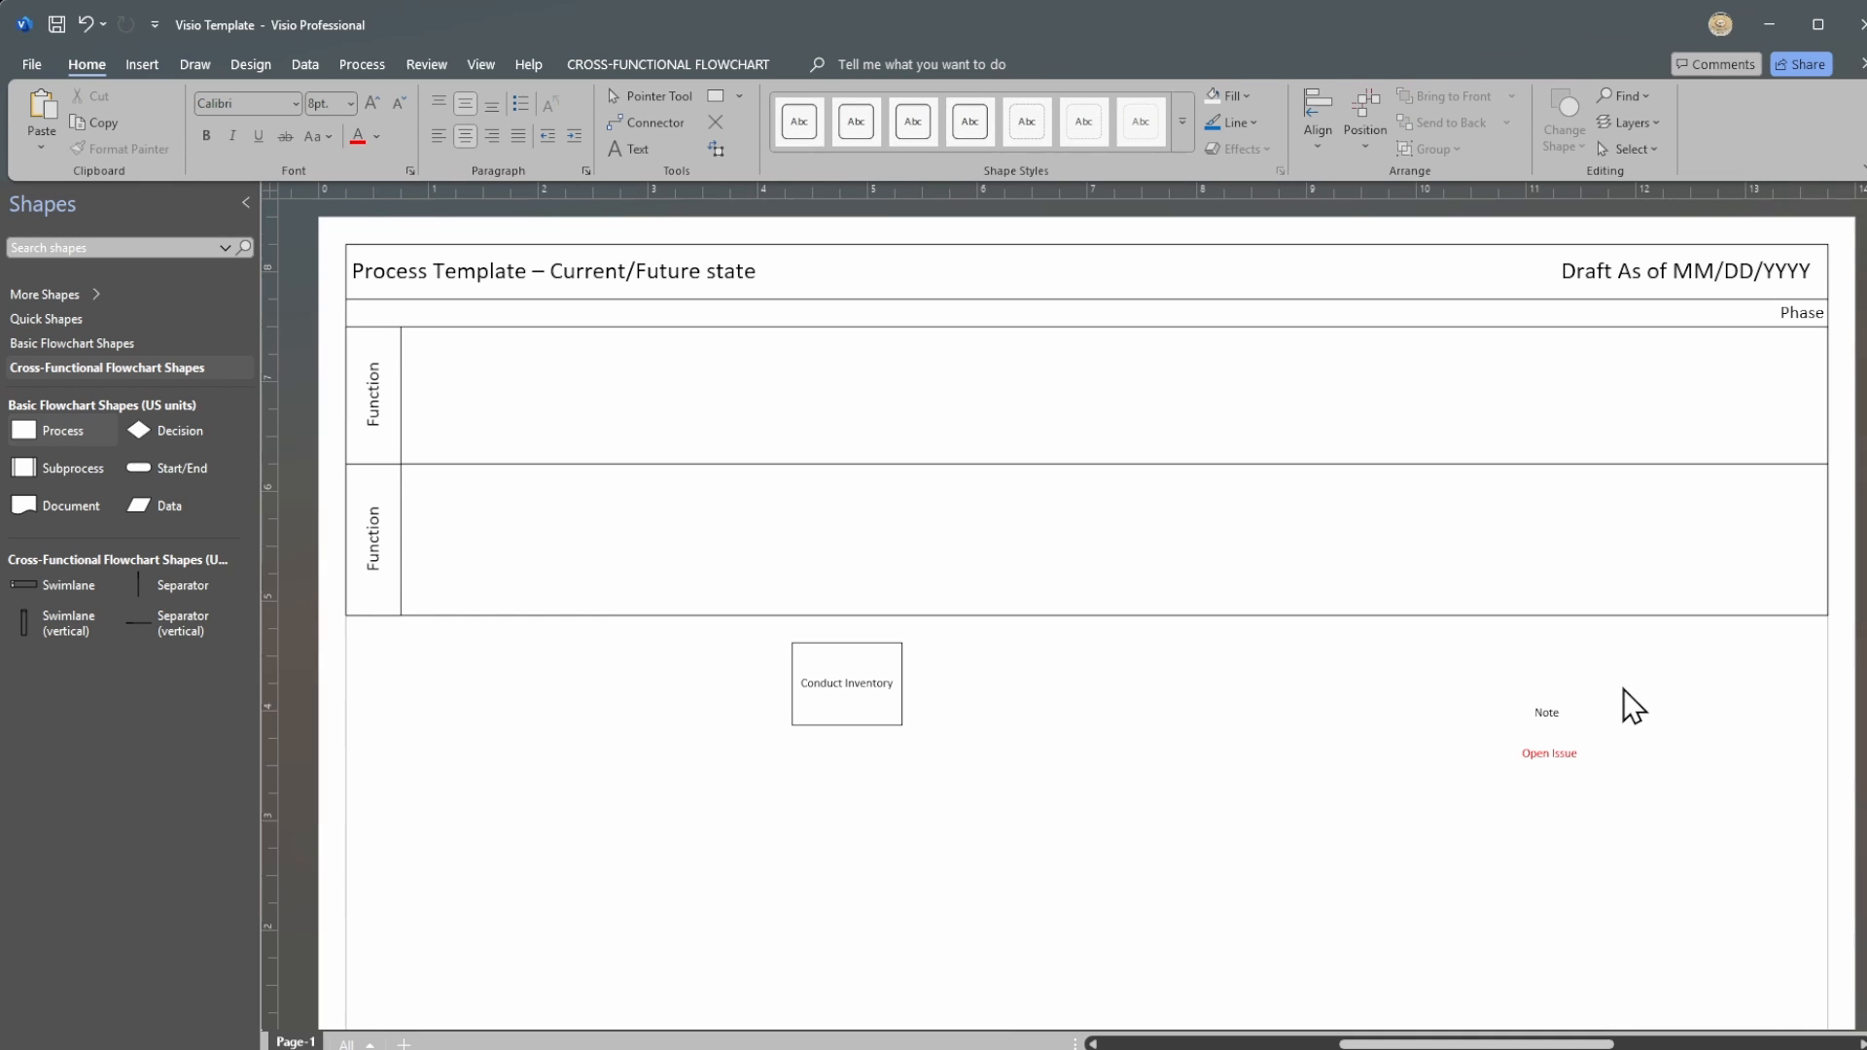
click(1534, 763)
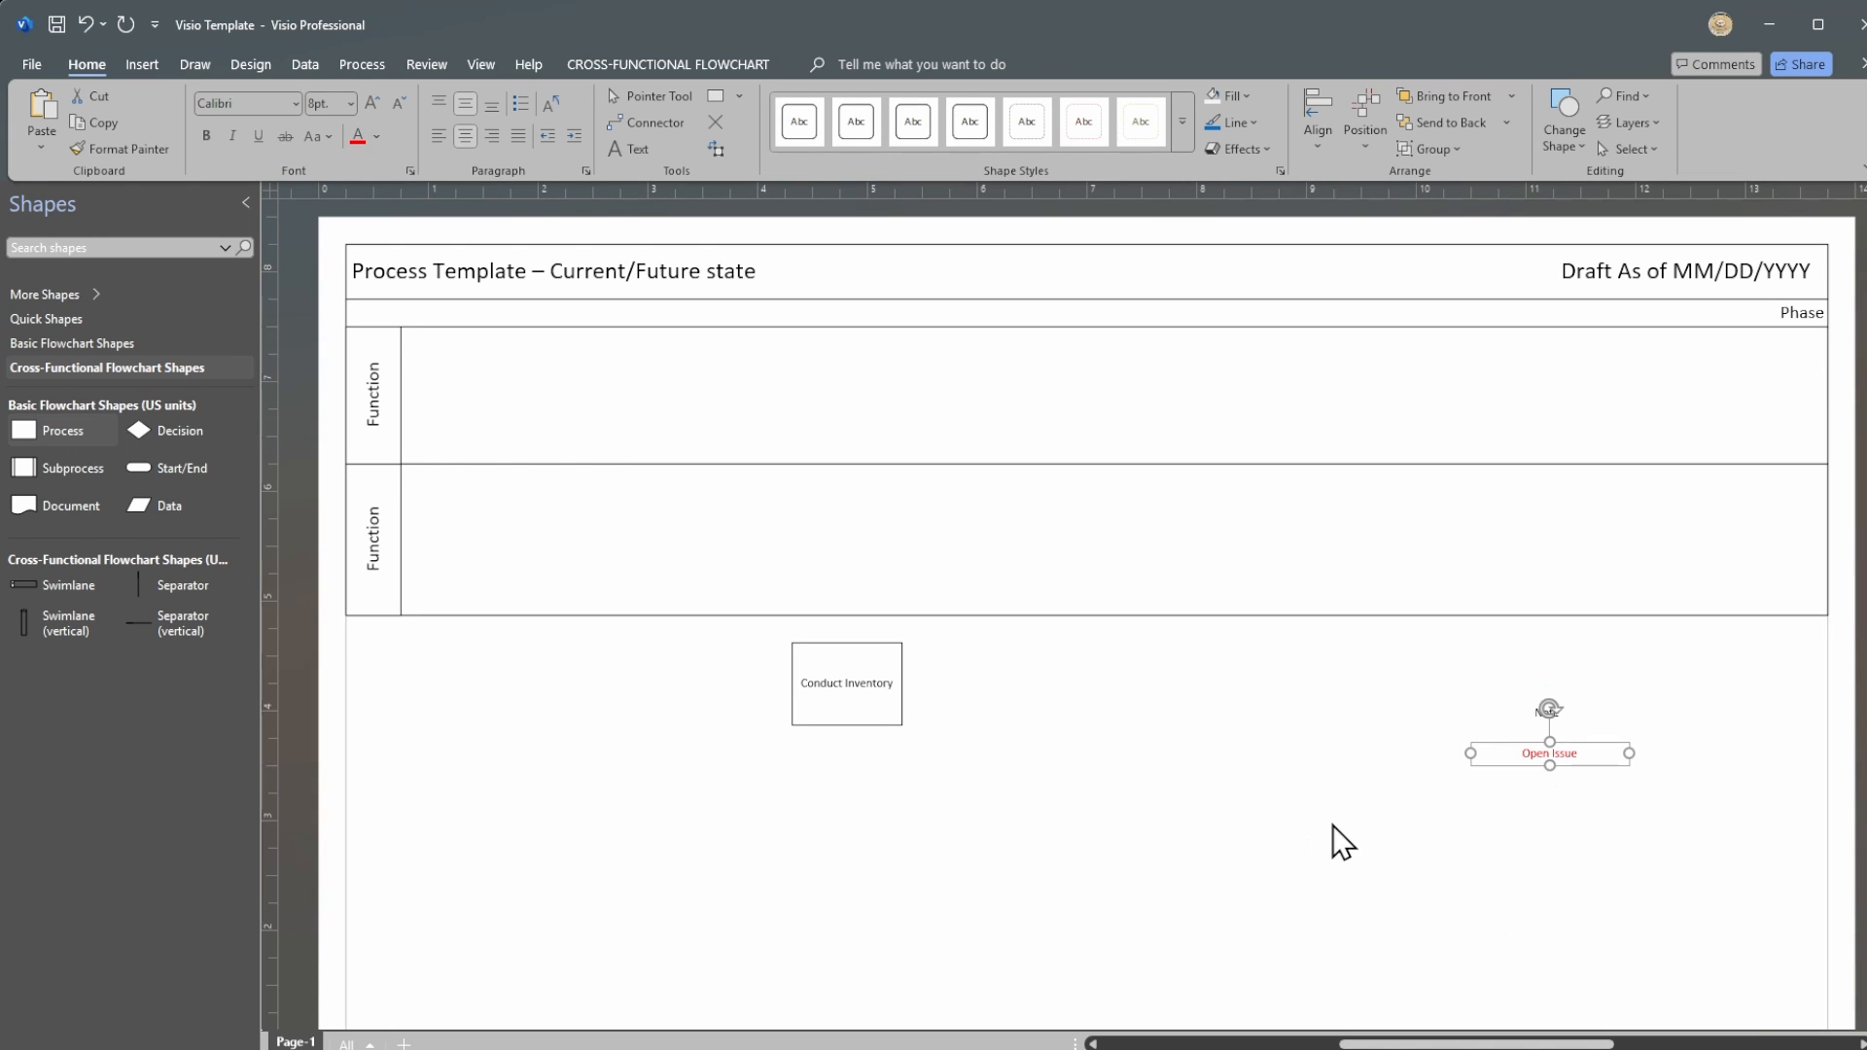
click(1604, 788)
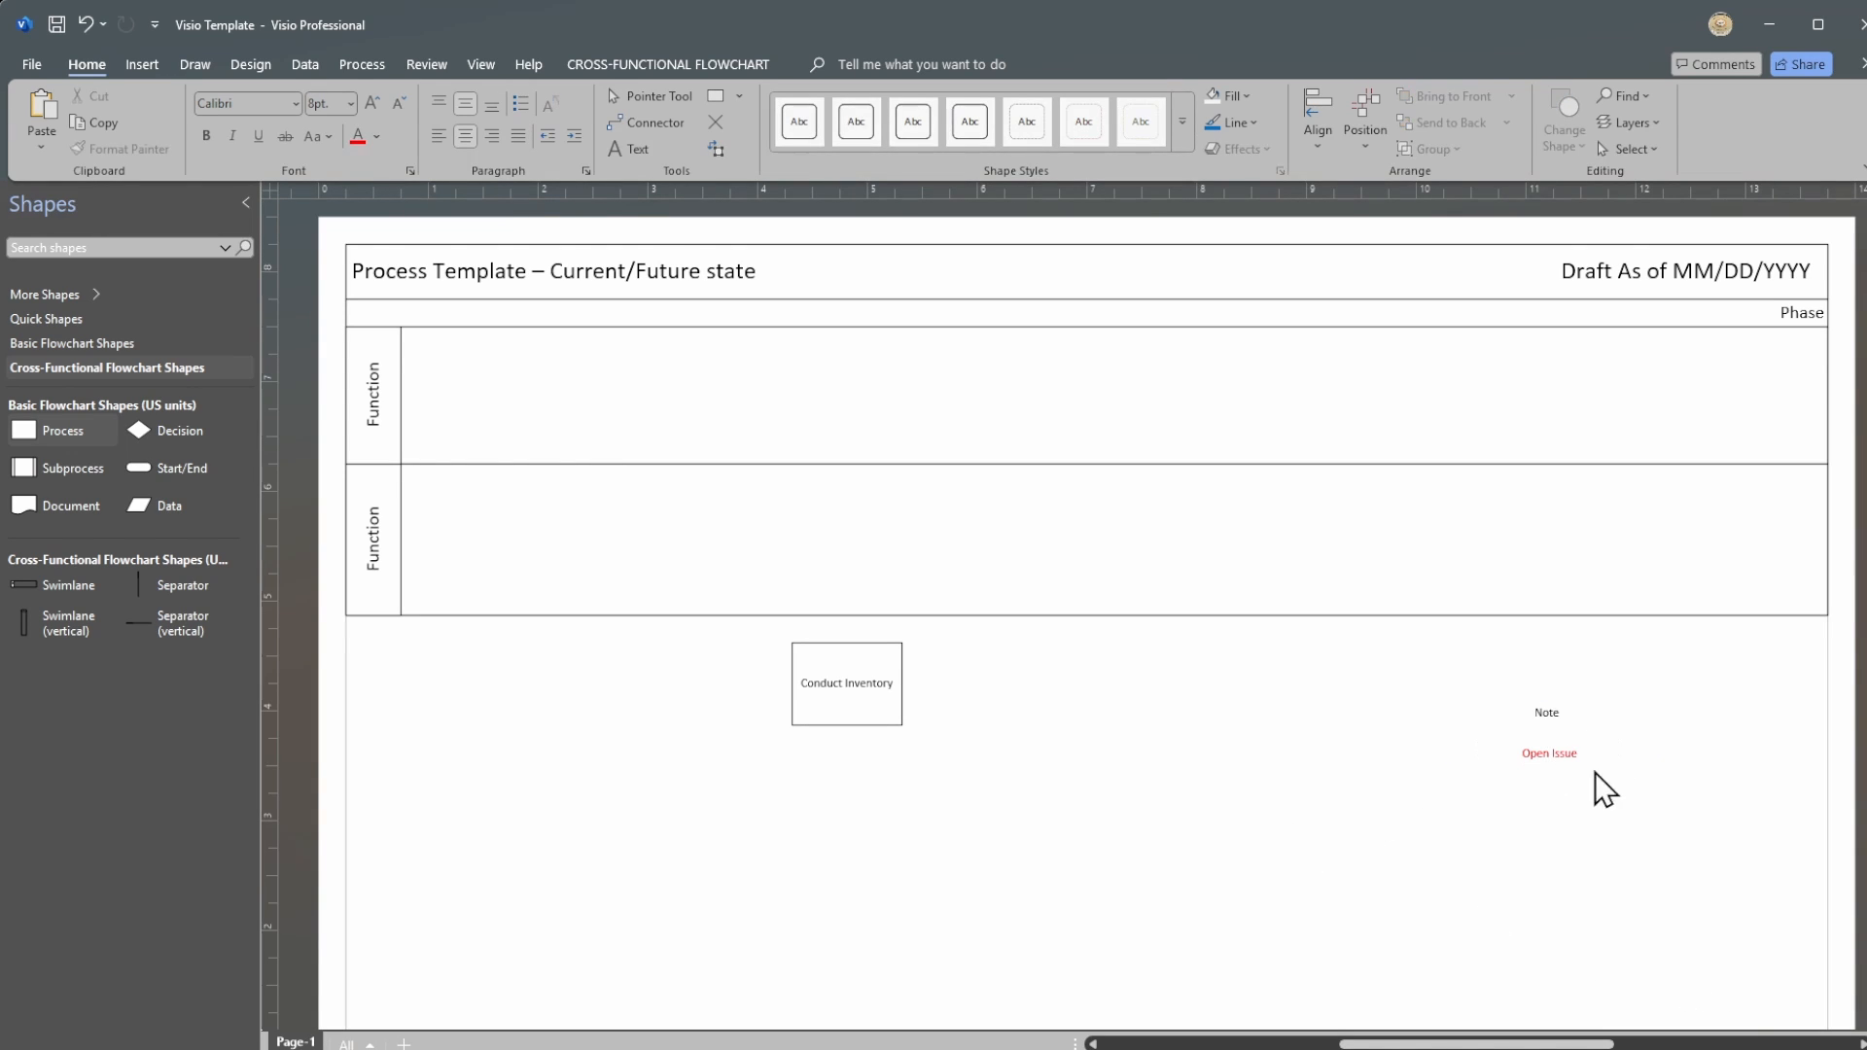
Step: Duplicate the Open Issue text box, place the copy directly below the original, and make its text black
click(1552, 756)
click(1550, 848)
key(ctrl+v)
drag(1561, 848, 1563, 810)
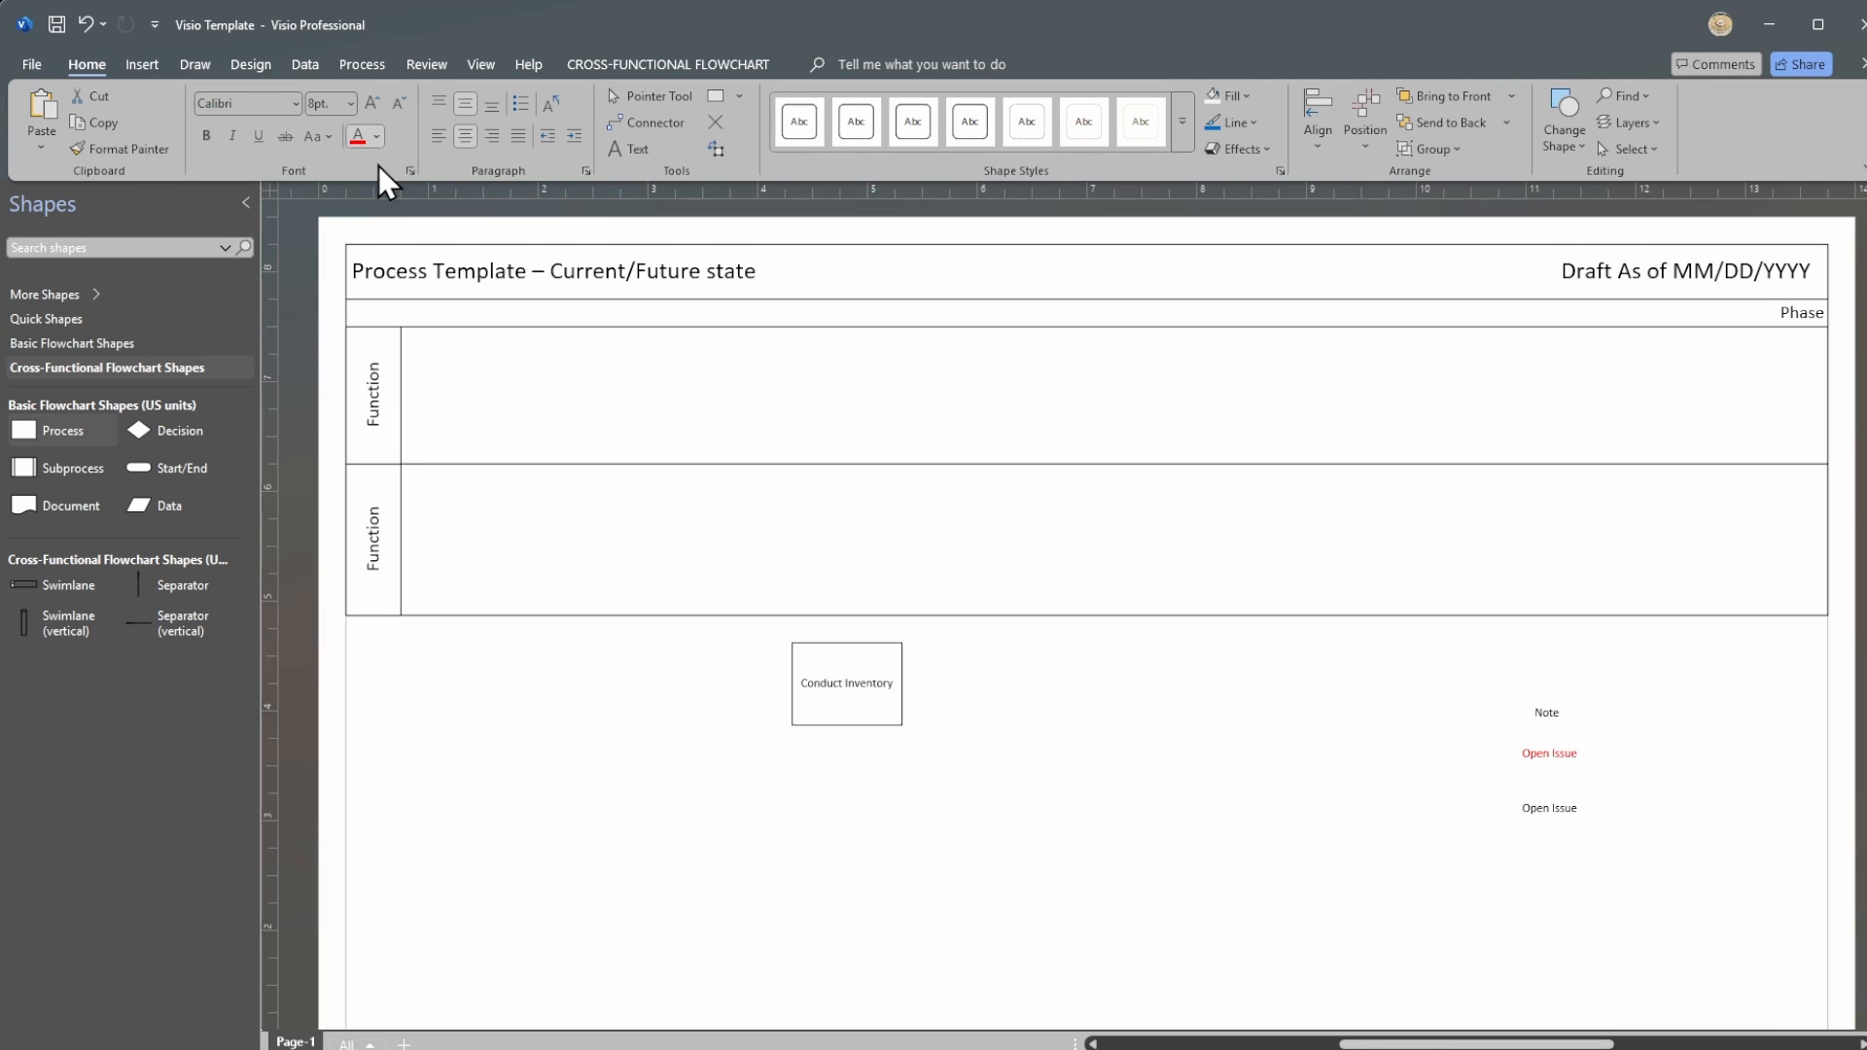
key(ctrl+z)
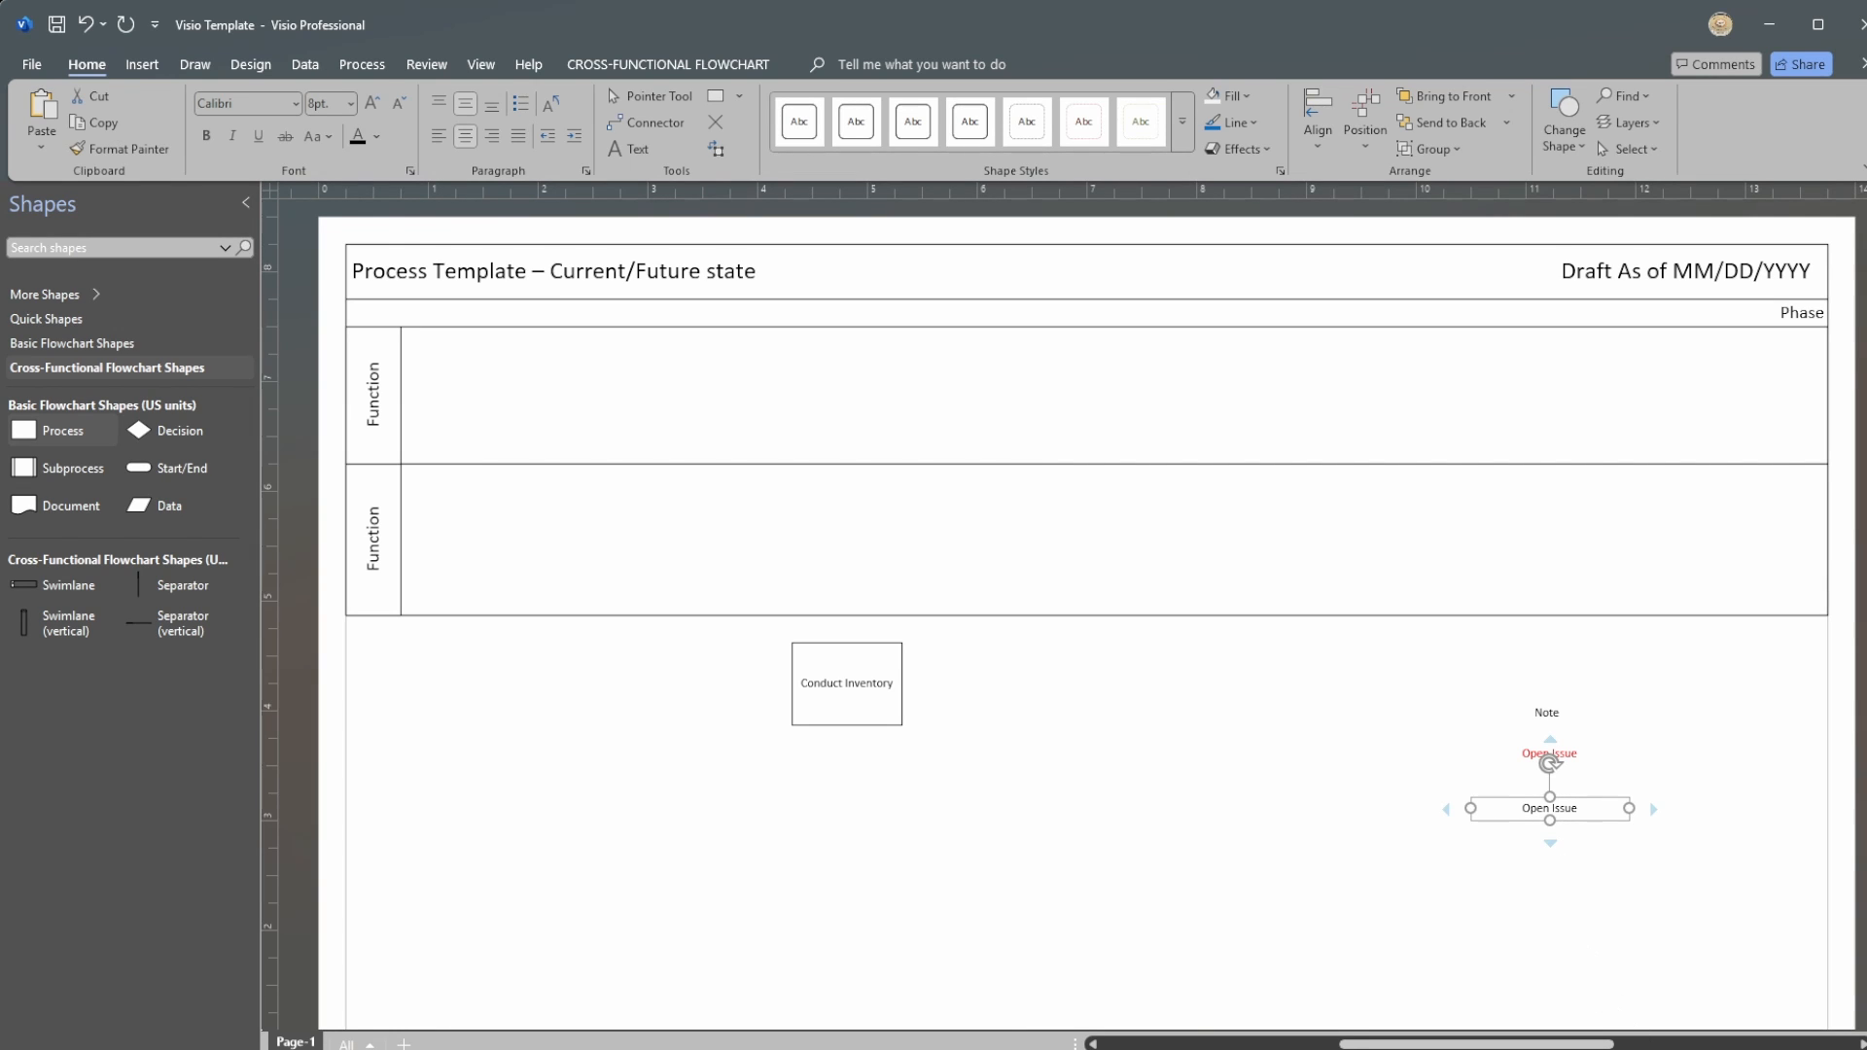
Step: Give the black Open Issue copy a solid outline and stretch it downward into a taller box
key(F3)
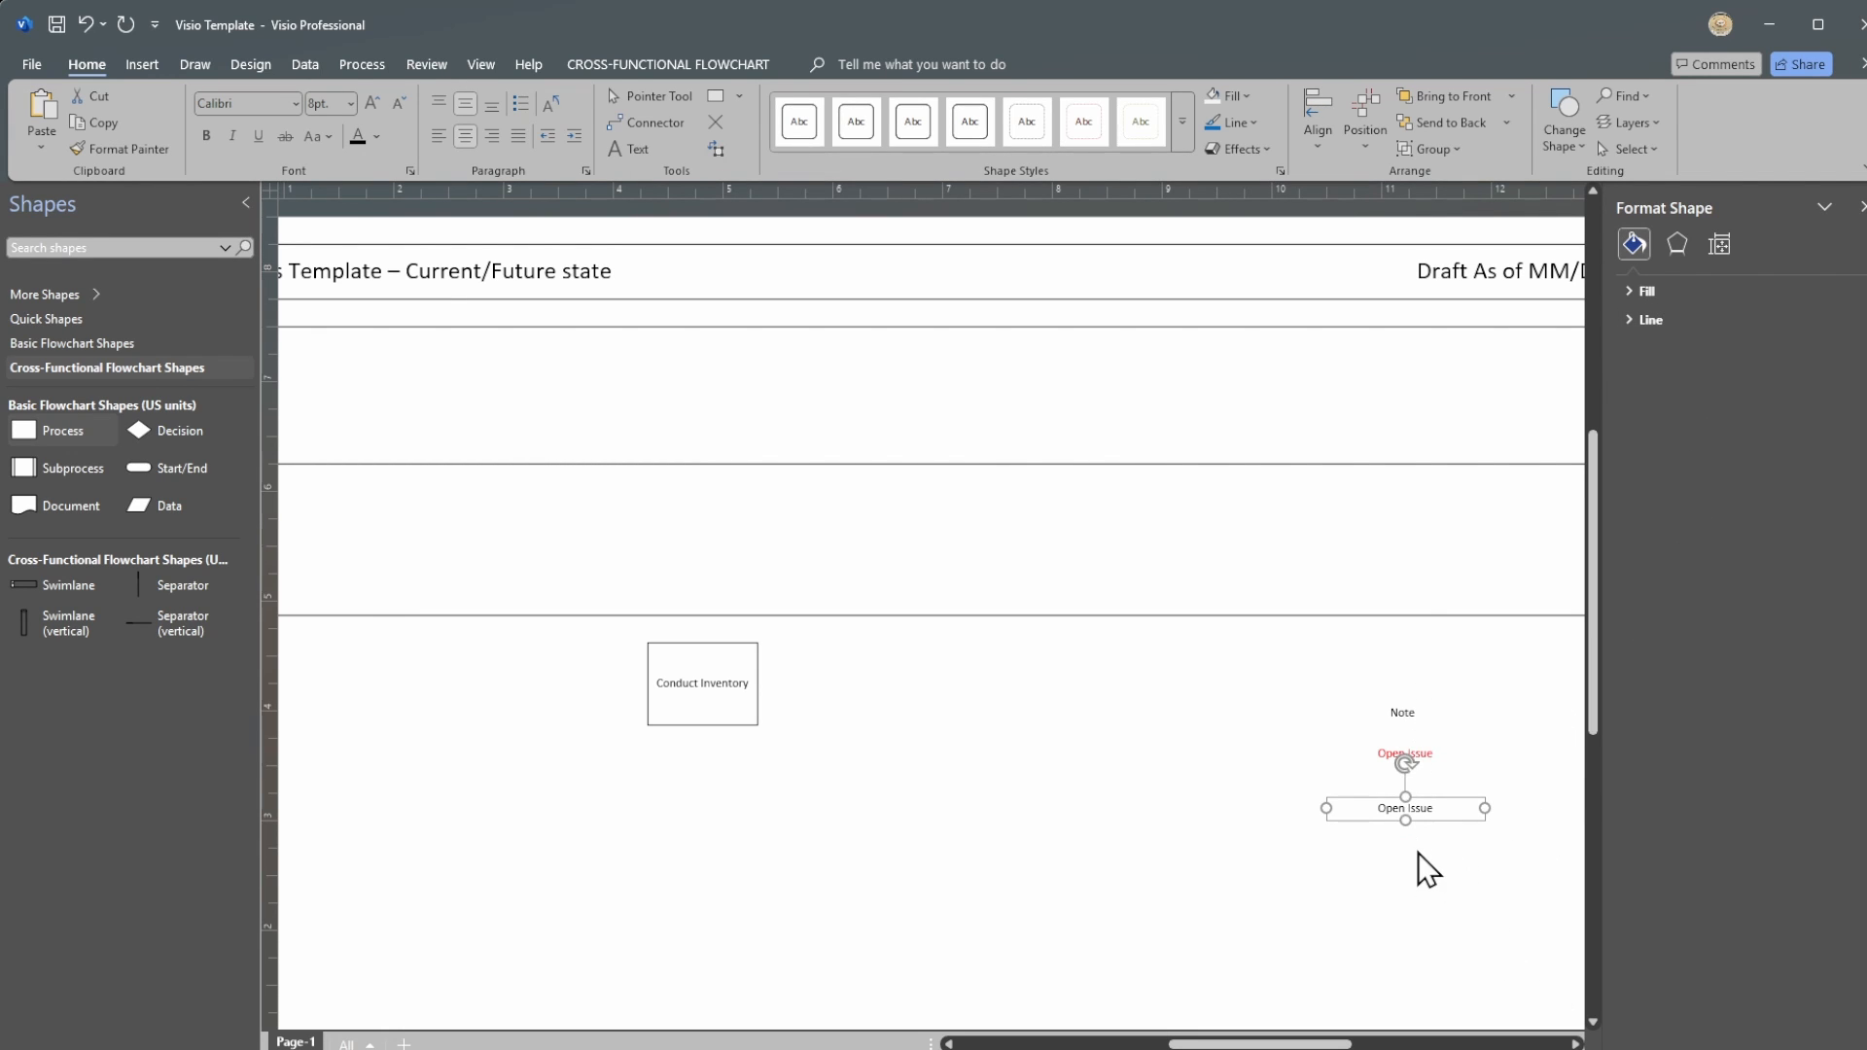
click(1626, 319)
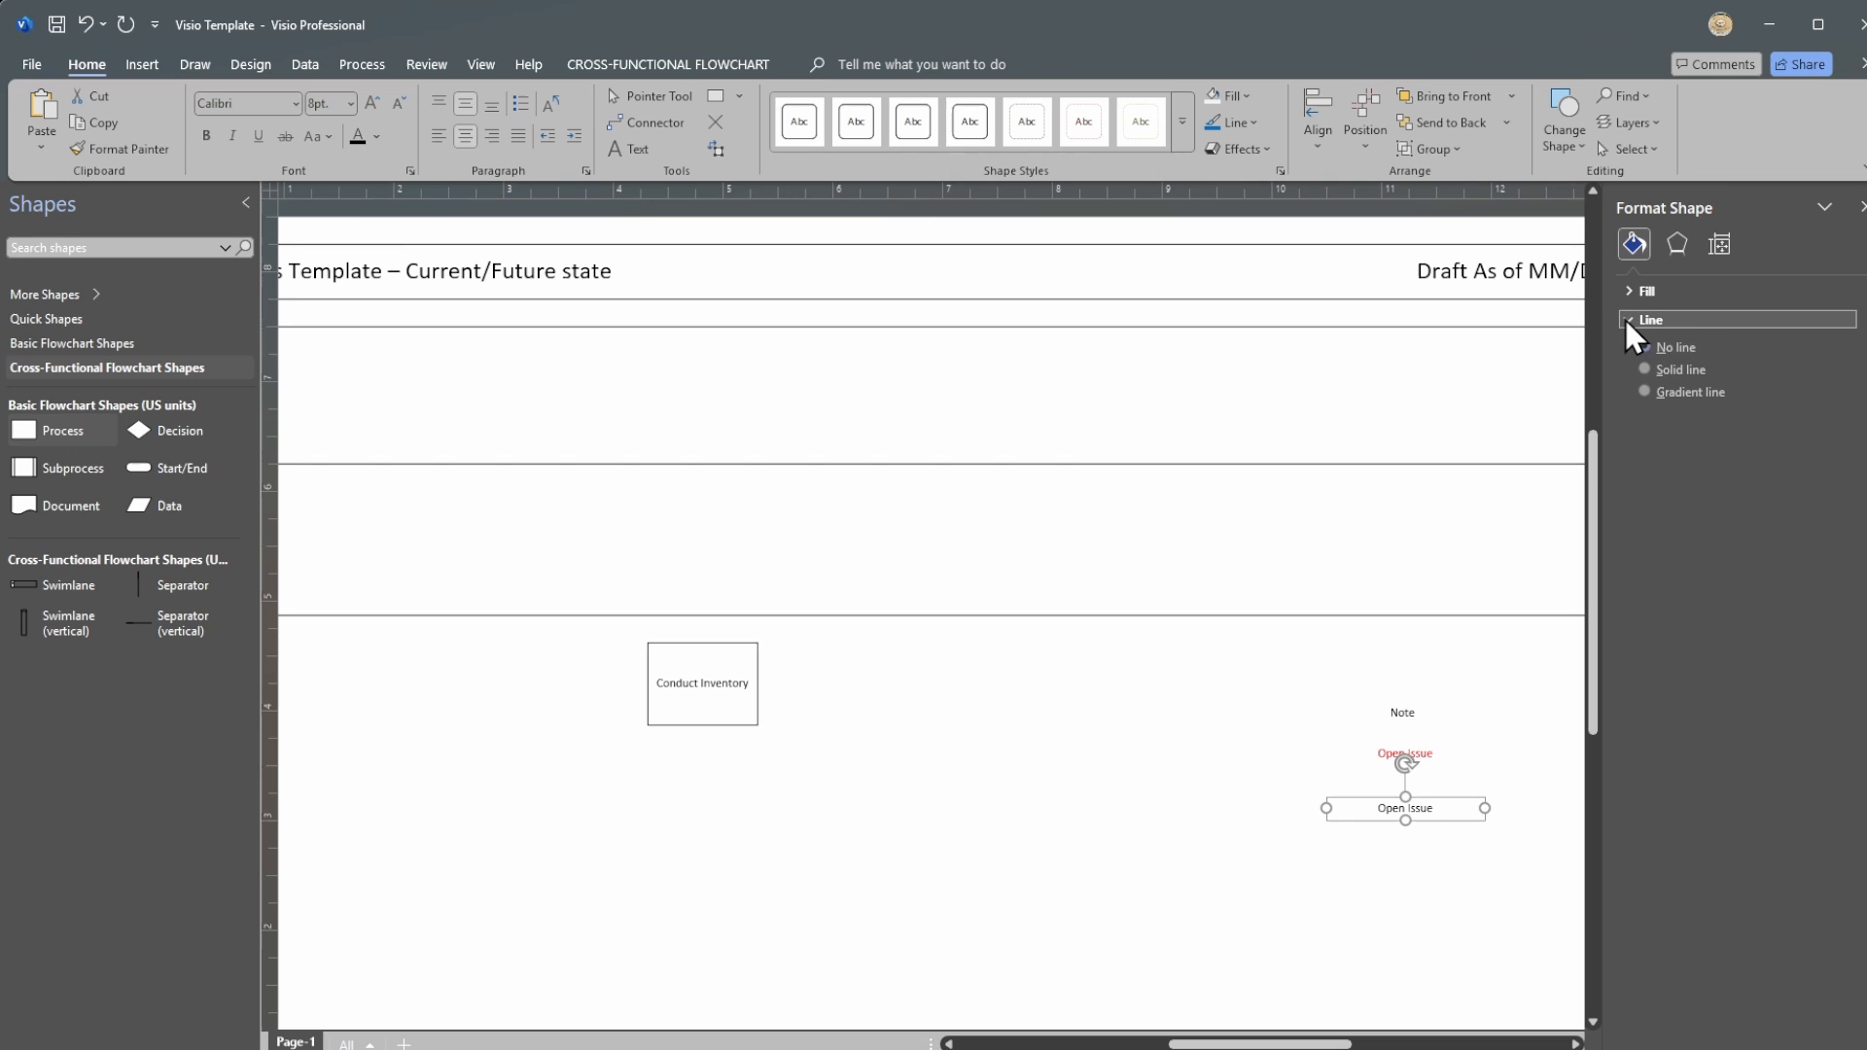
click(1643, 374)
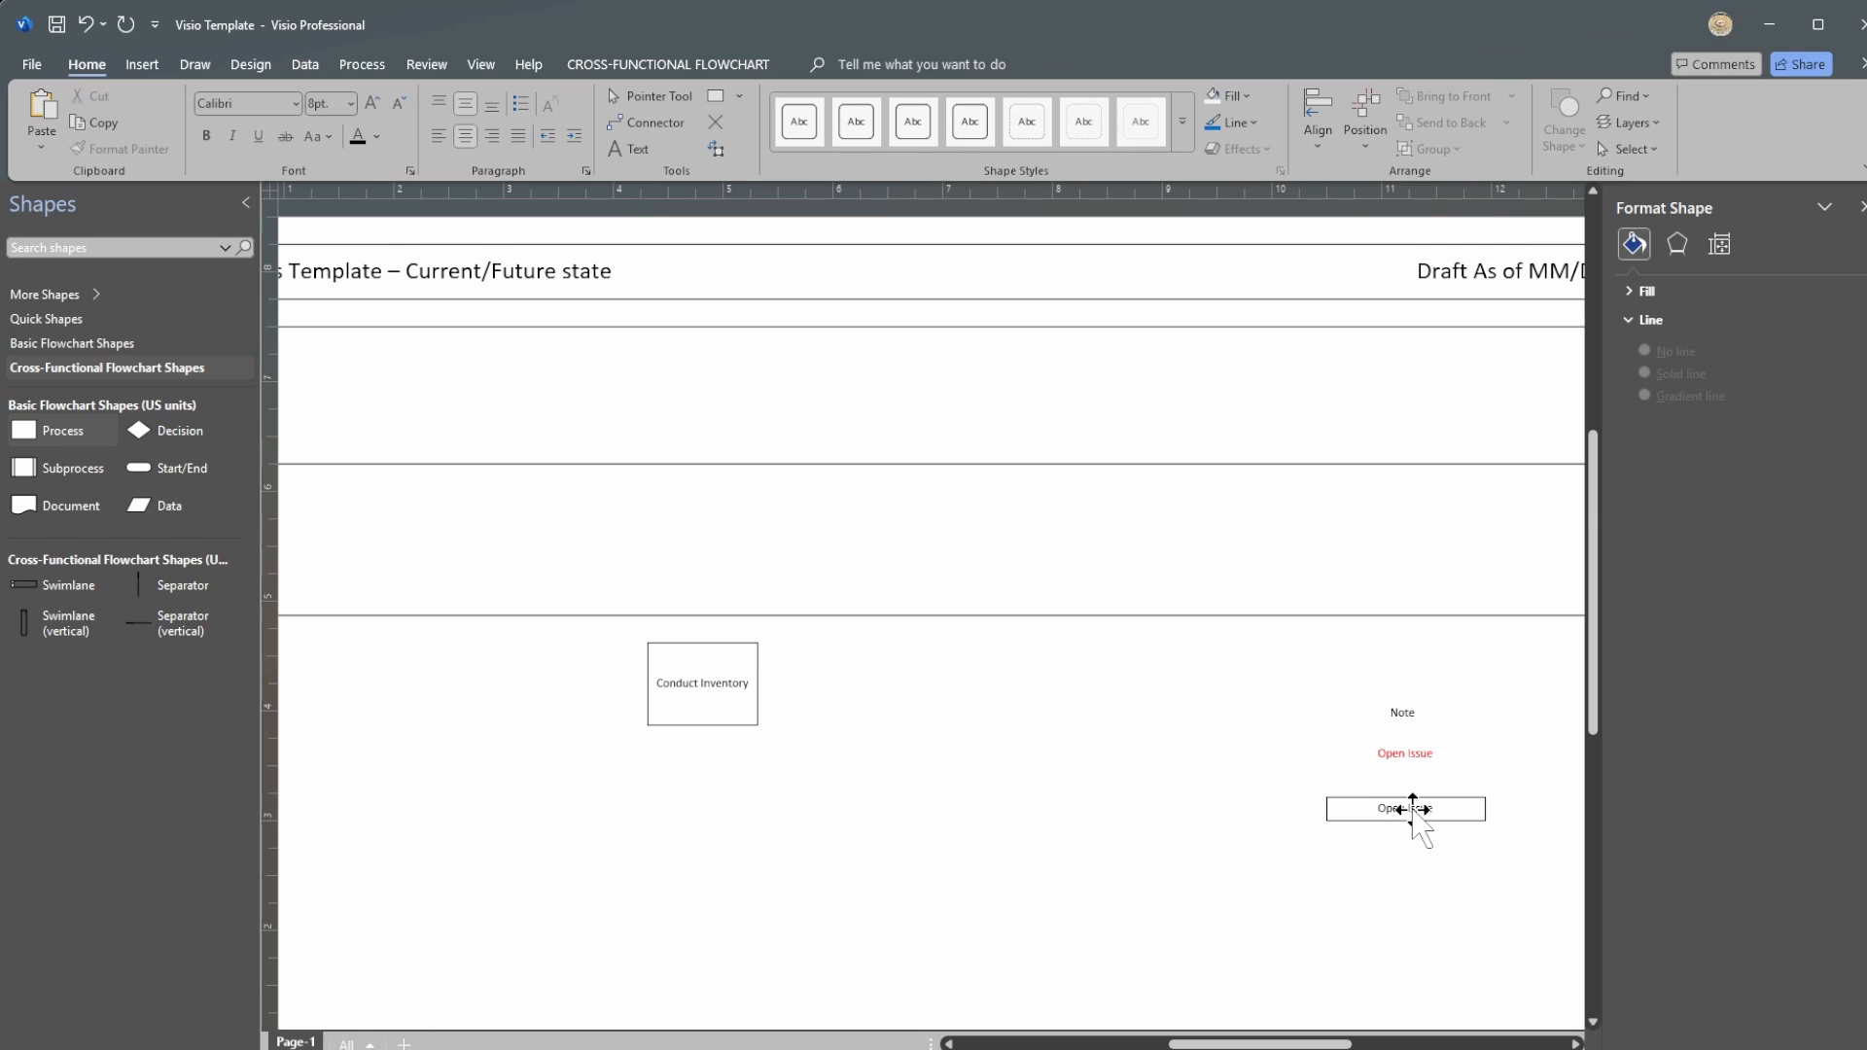
drag(1407, 820, 1405, 899)
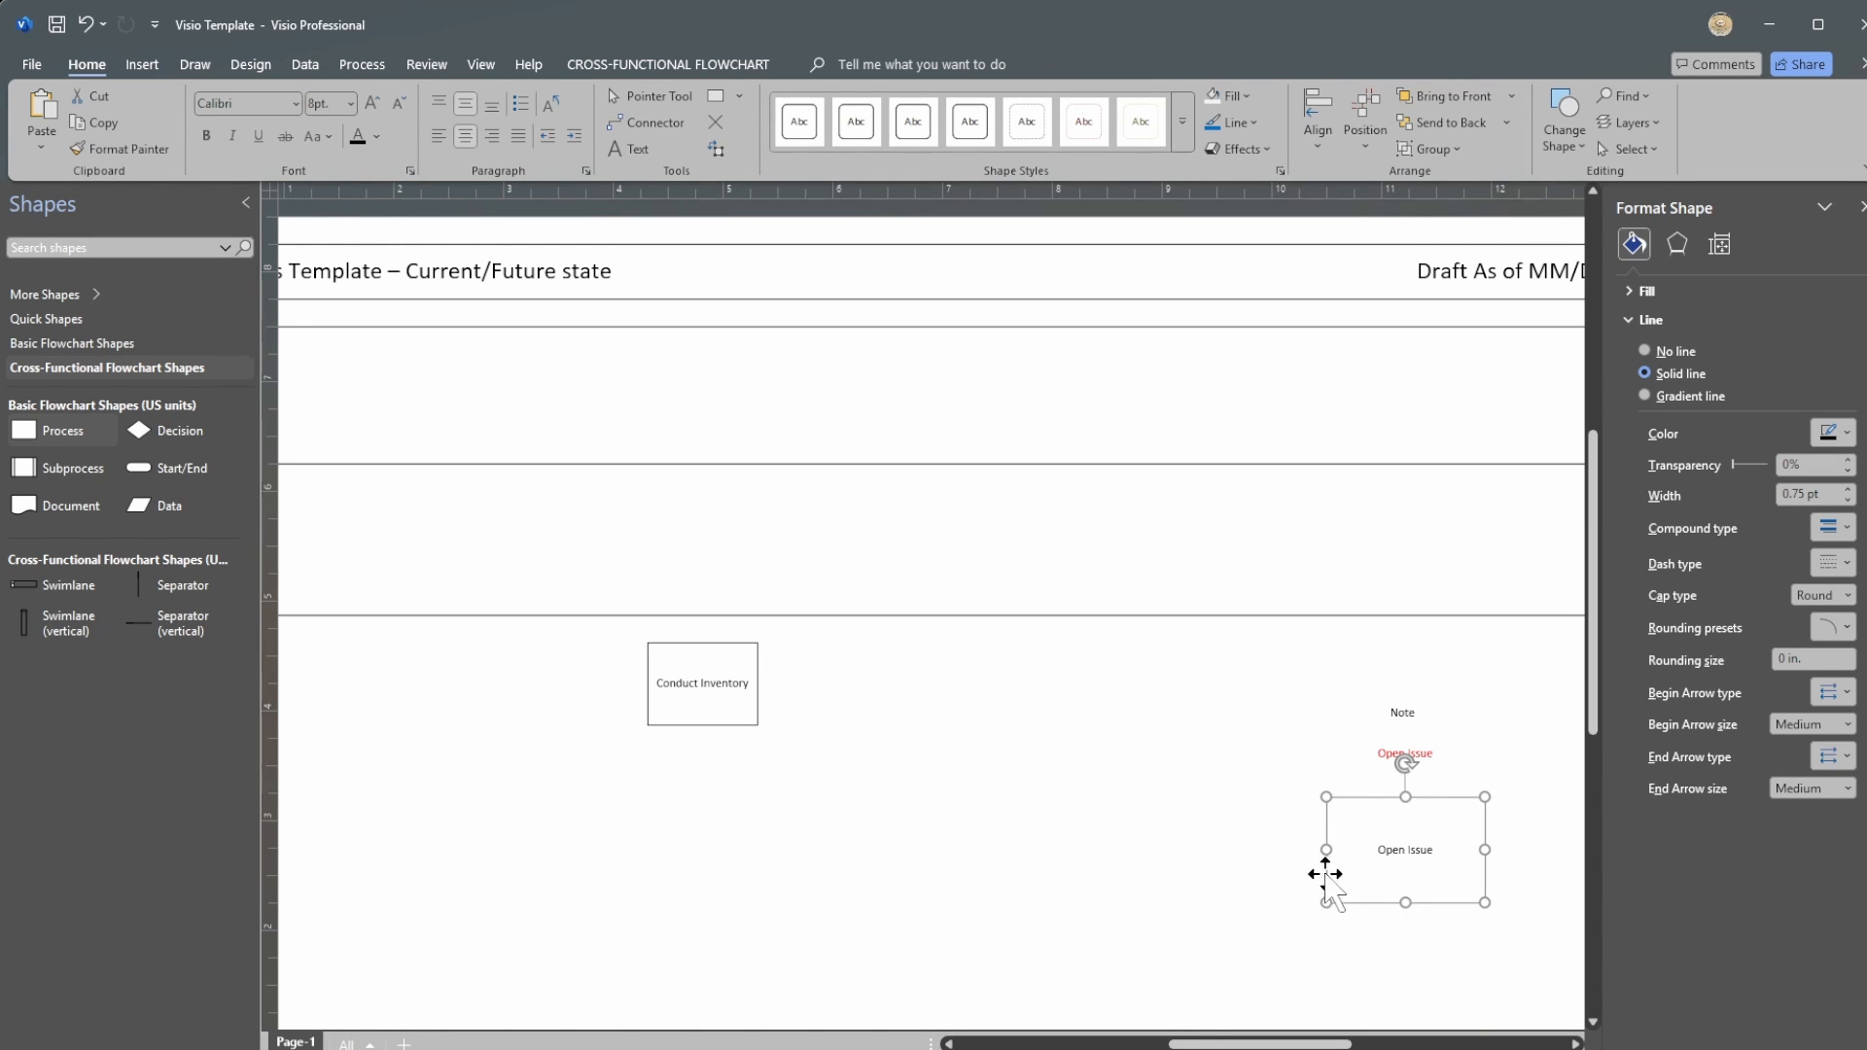
click(1253, 842)
Step: Place the red Open Issue text below the Conduct Inventory shape, reword it as "Need to find out details about x." plus a person's name, and widen it
drag(1398, 711, 763, 759)
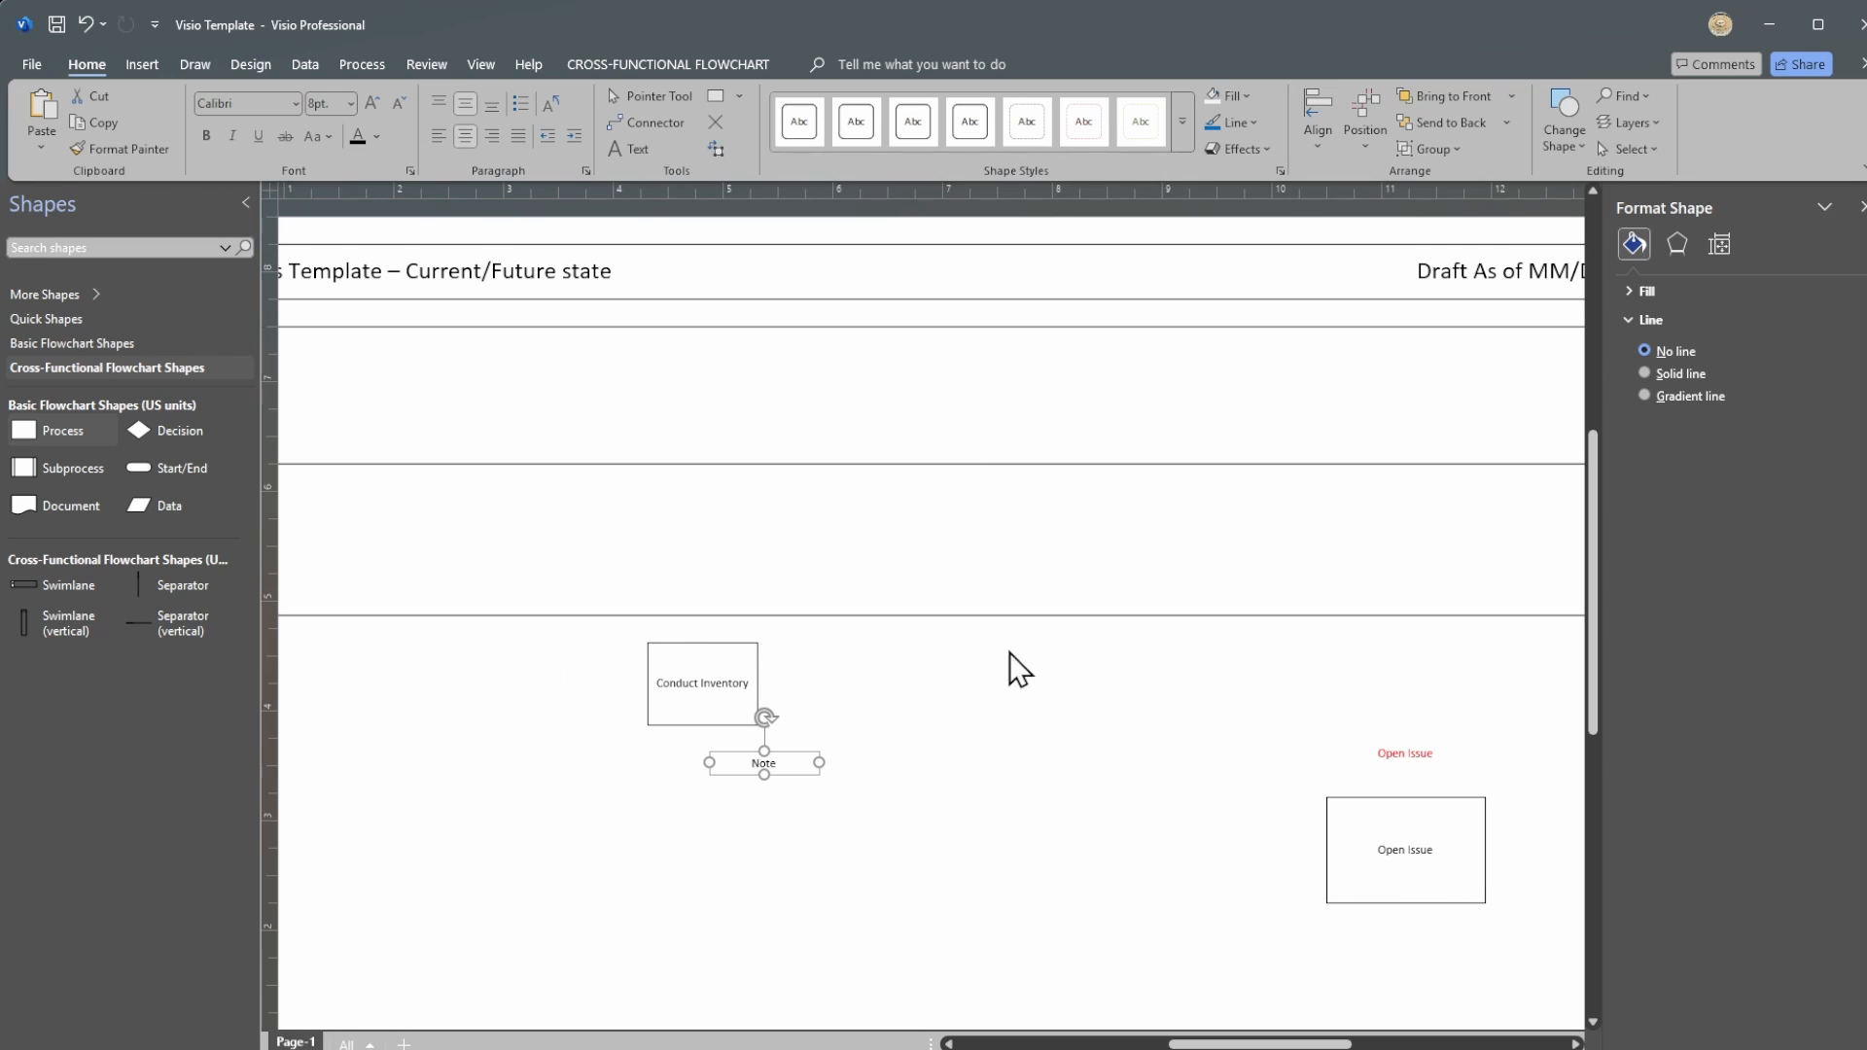
mouse_move(765, 762)
mouse_down()
mouse_move(779, 739)
mouse_move(1183, 720)
mouse_move(1421, 679)
mouse_move(1408, 698)
mouse_move(763, 754)
mouse_up()
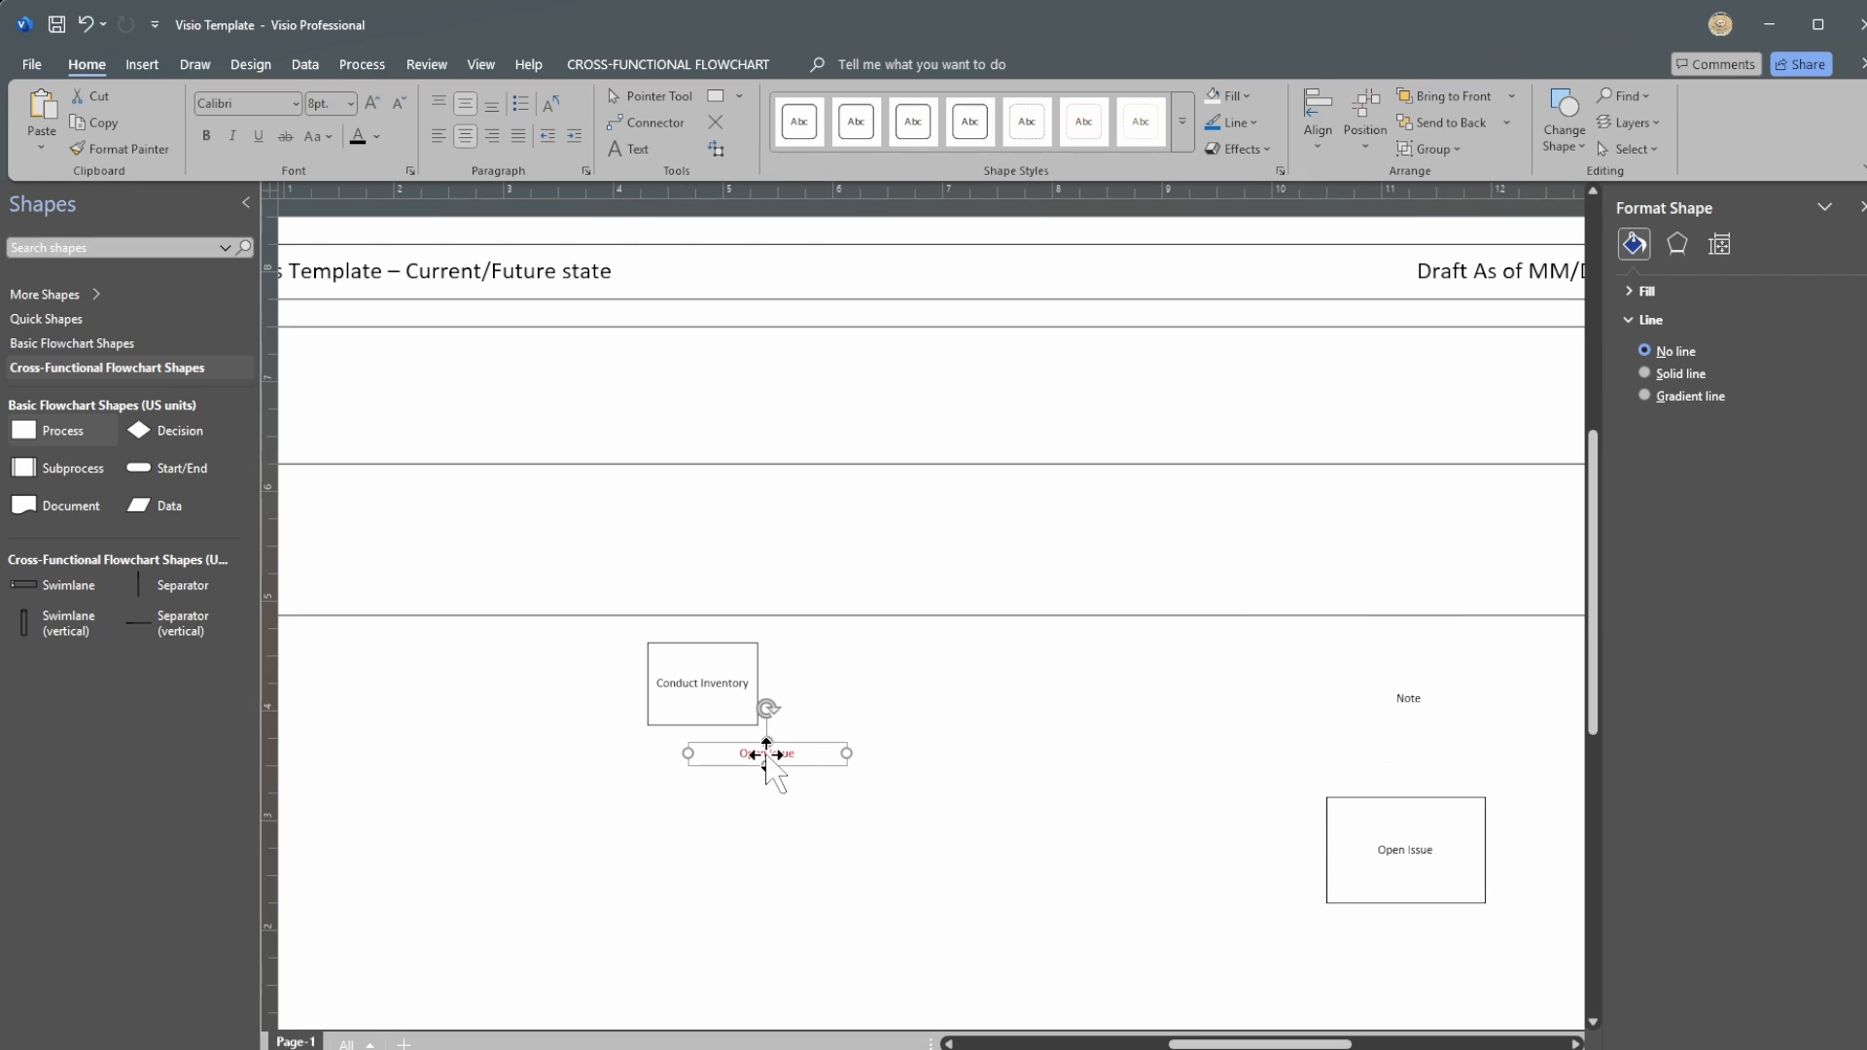
double_click(768, 754)
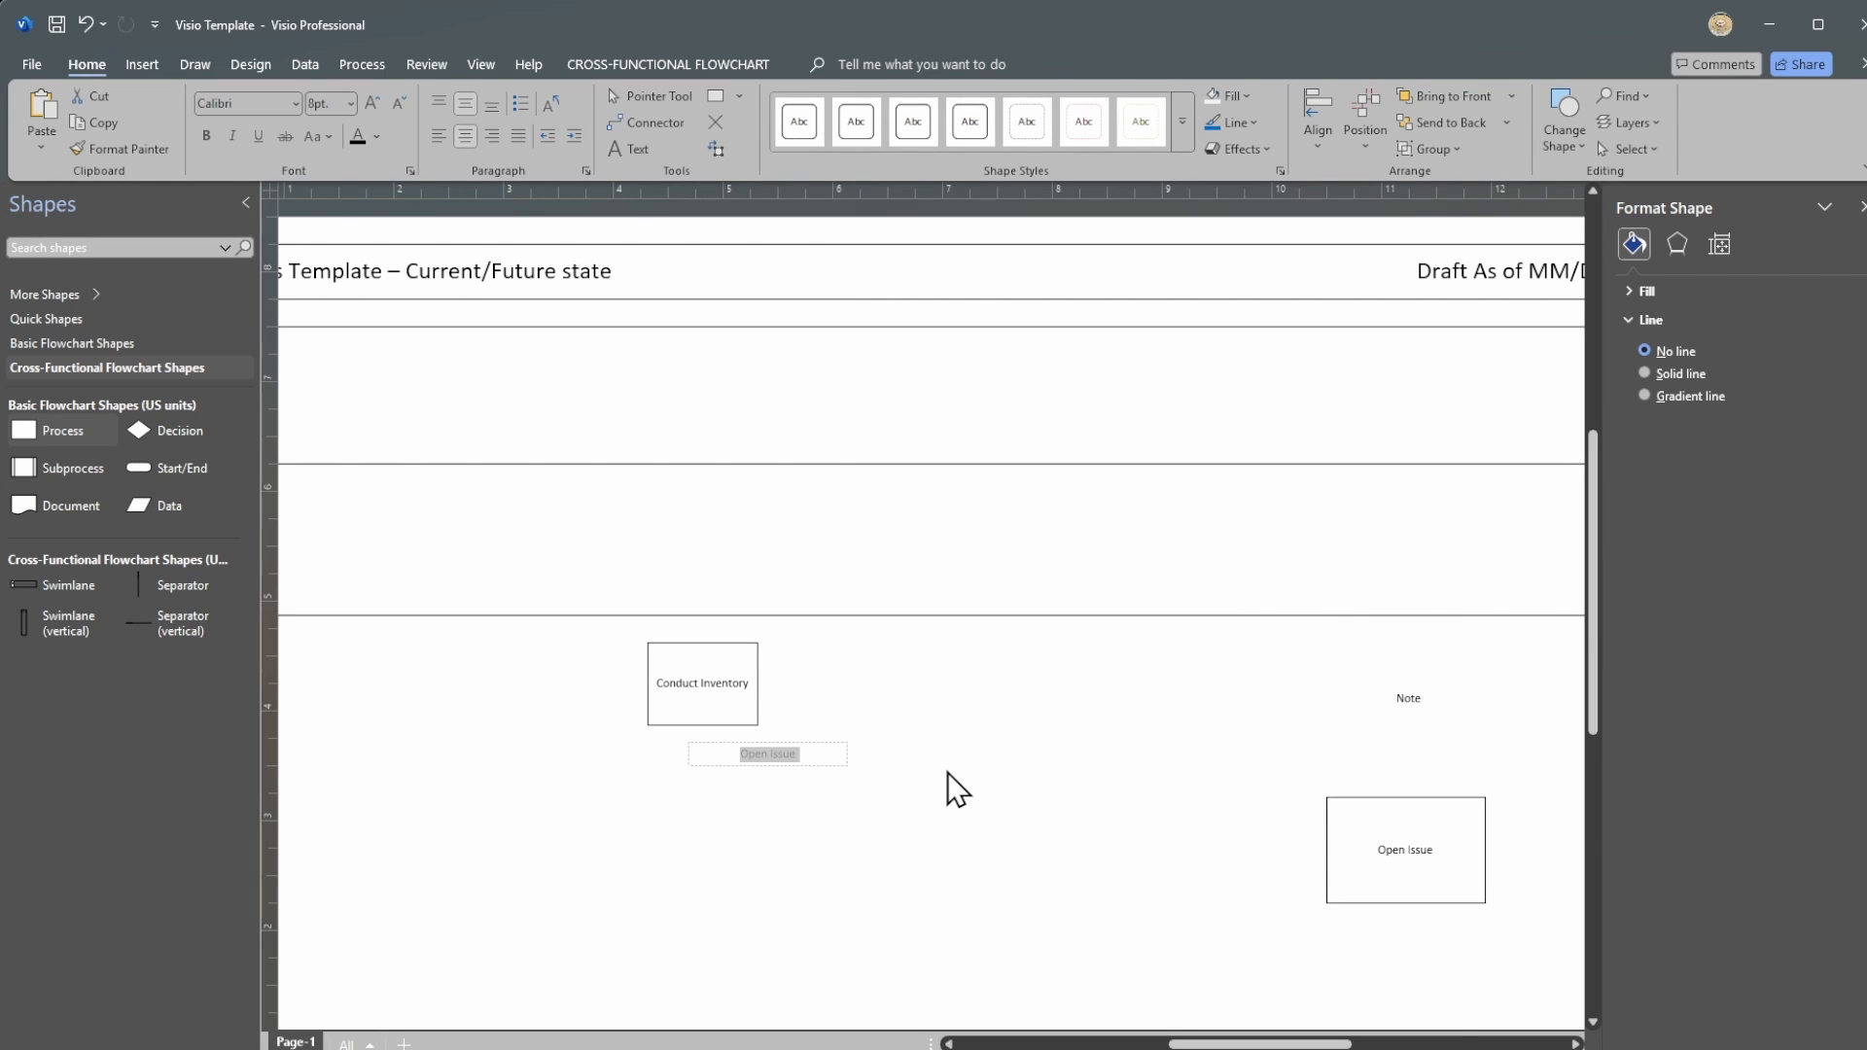
text(Need to find out details about x)
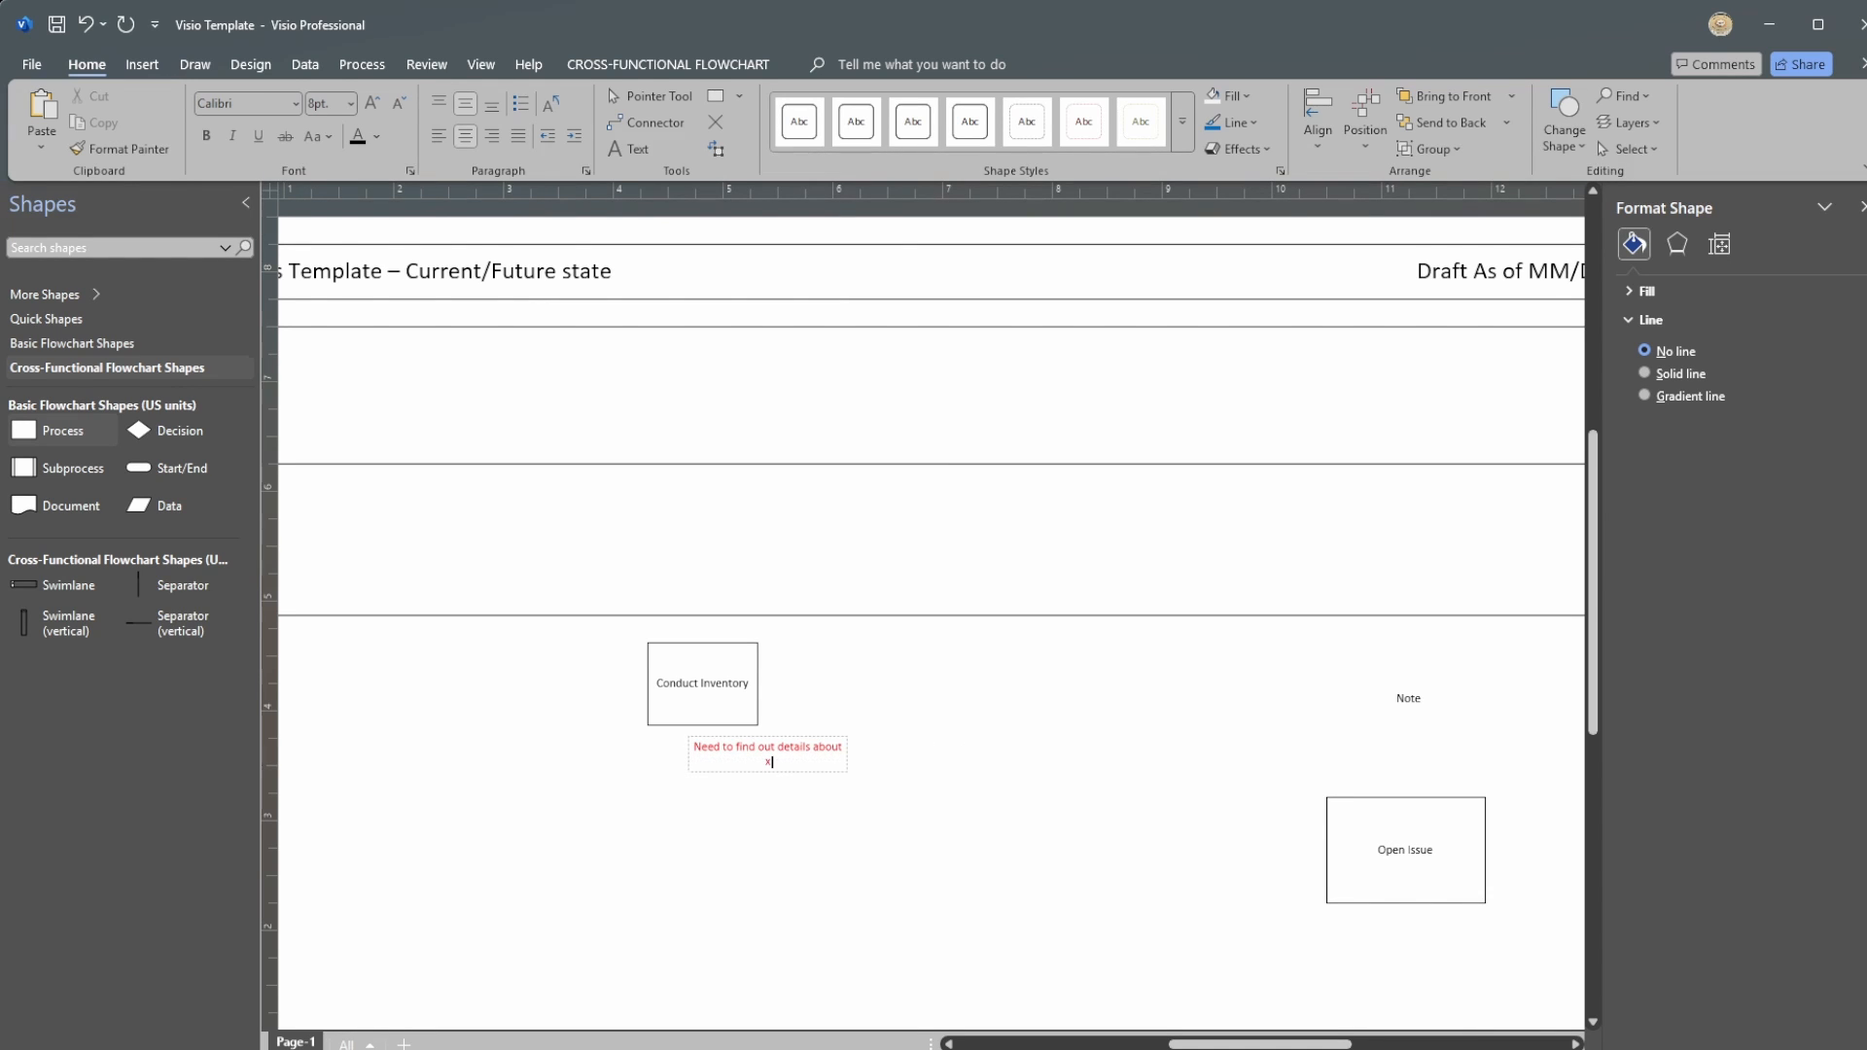
text(. - Sally H)
click(1095, 712)
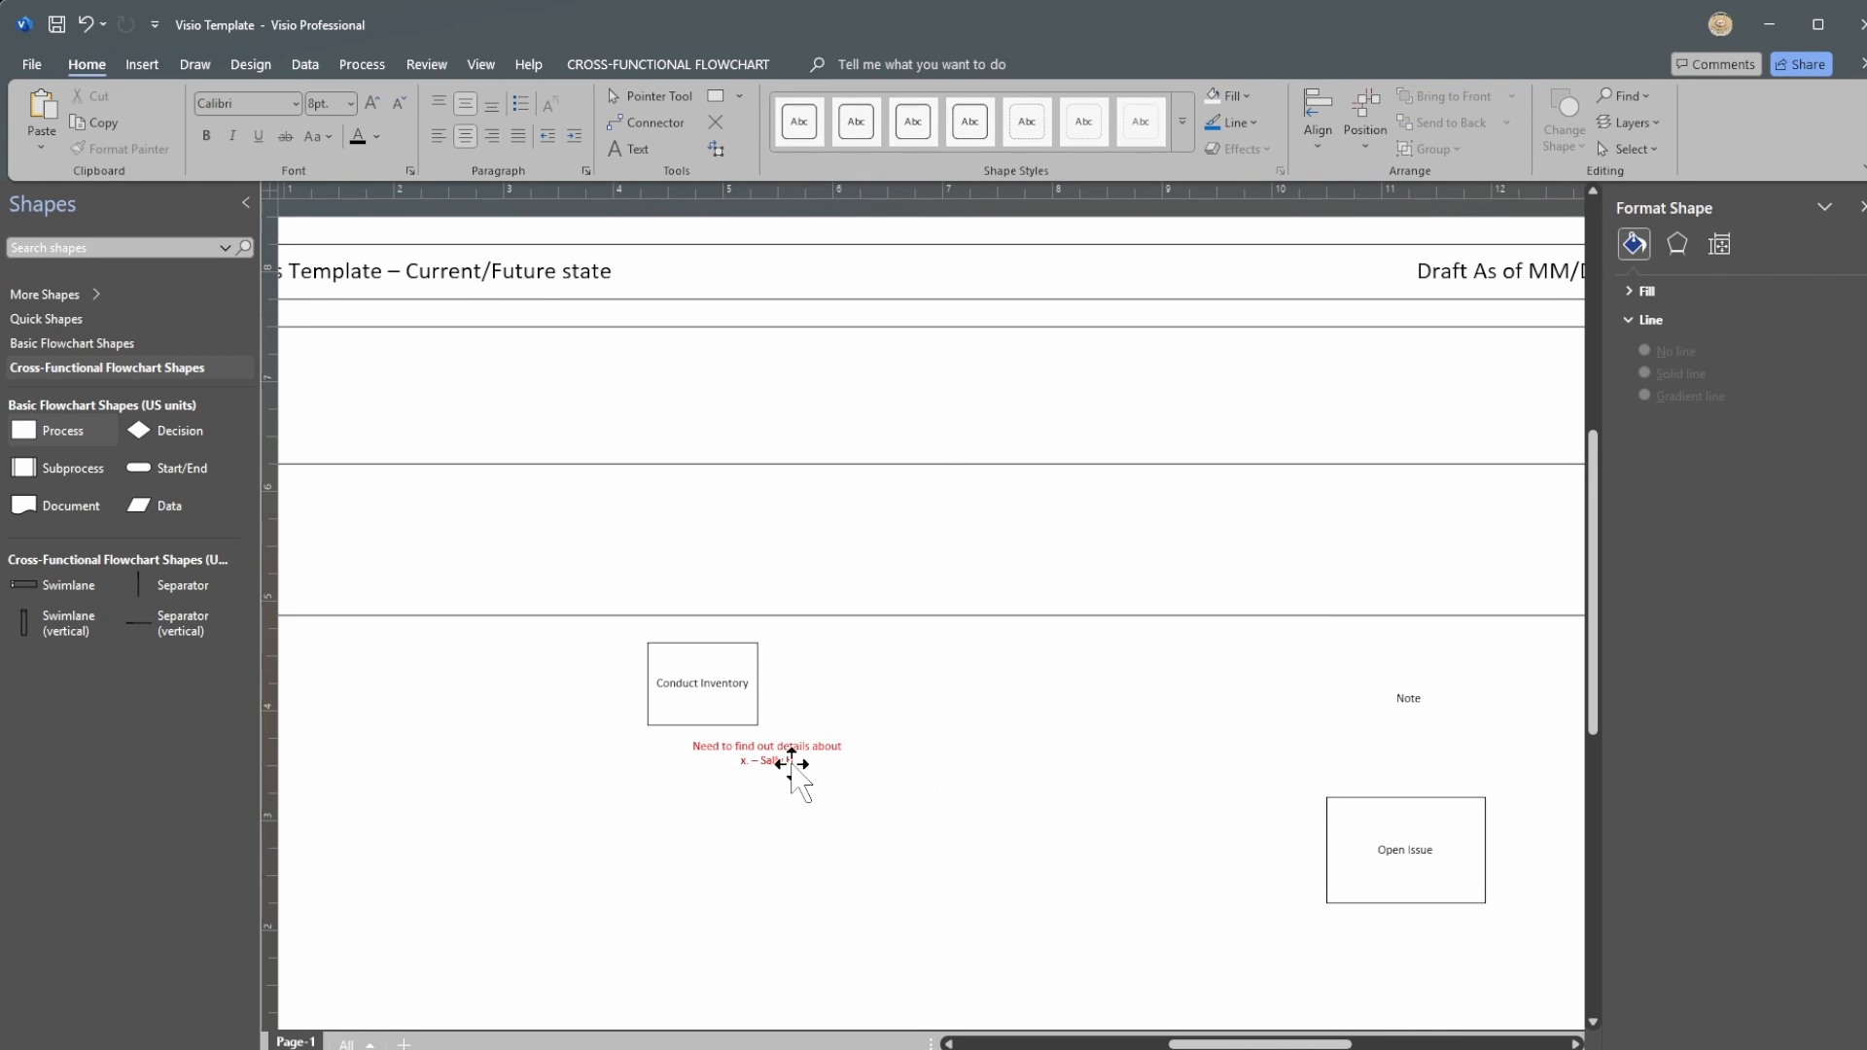
drag(768, 746, 955, 762)
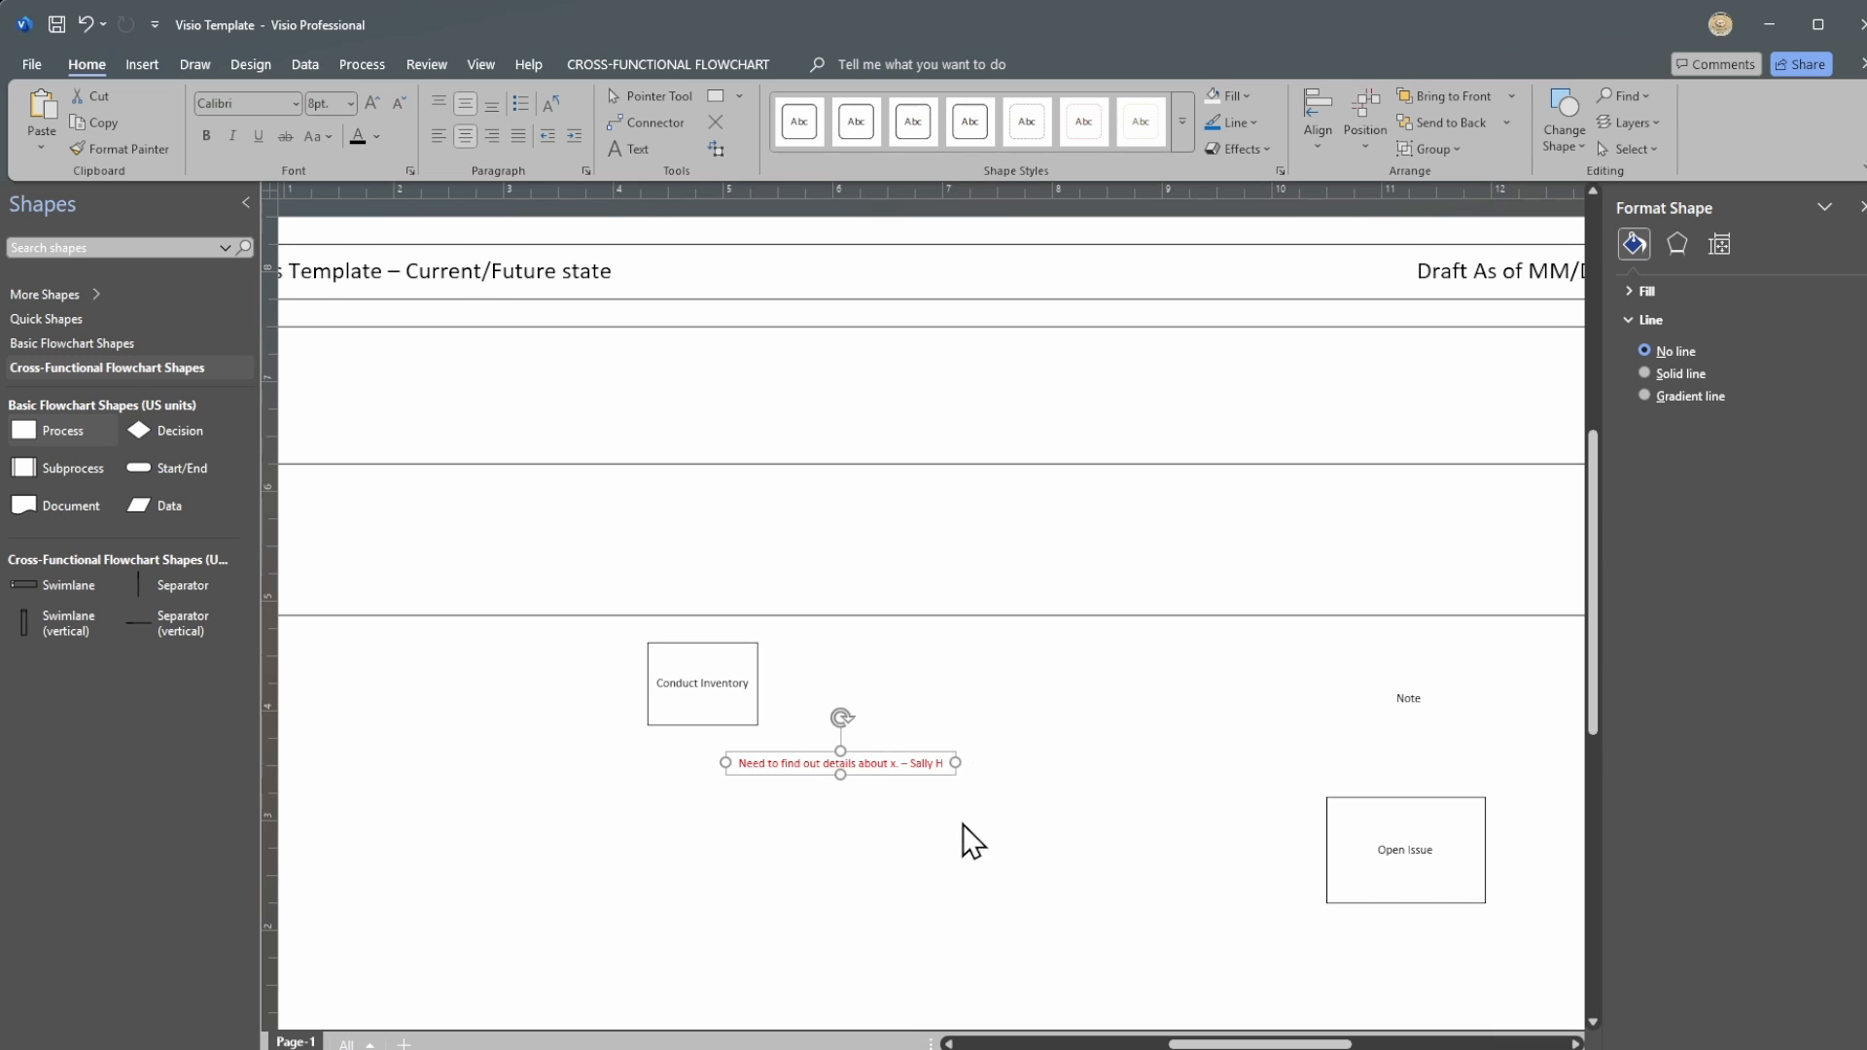
Step: Change the red issue text to "Open Items" and move its box back beneath the Note
double_click(887, 766)
text(Open It)
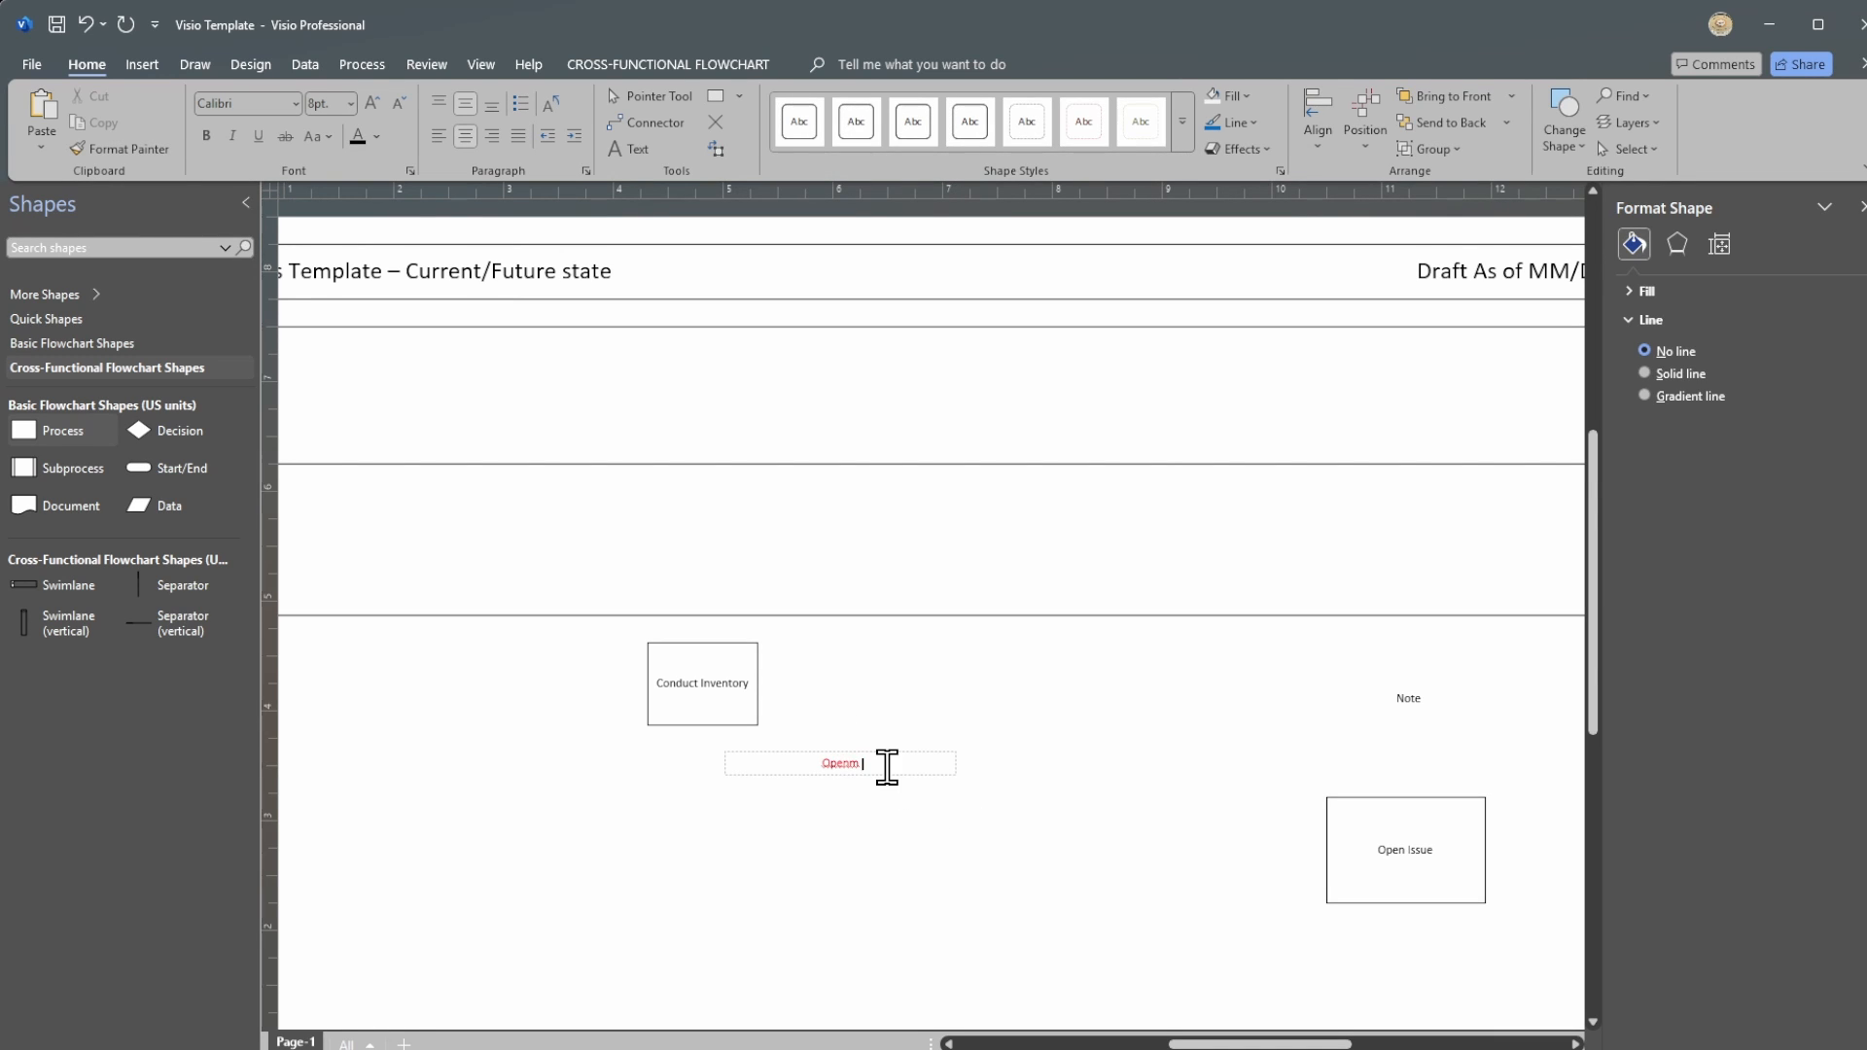
text(ems)
click(1000, 721)
drag(837, 762, 1410, 735)
Step: Replace the text in the outlined box below Open Items with "Purpose"
click(1408, 864)
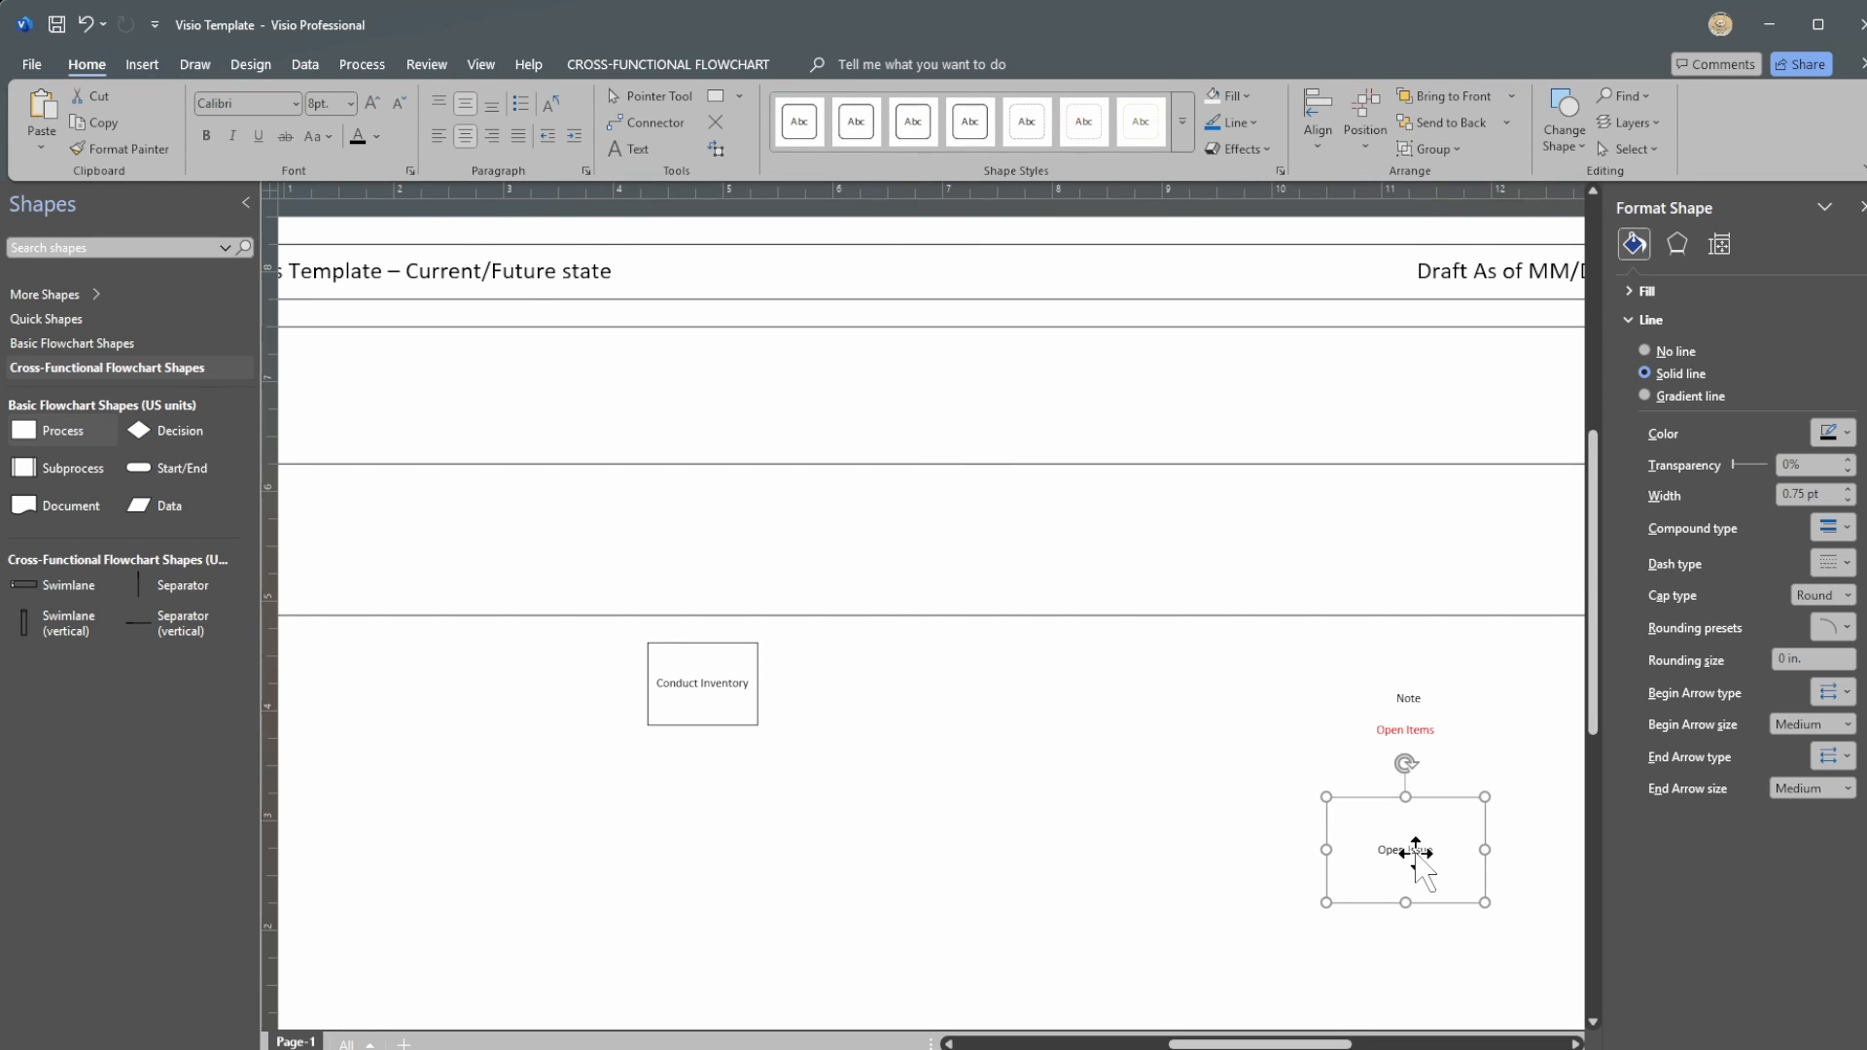
double_click(1415, 854)
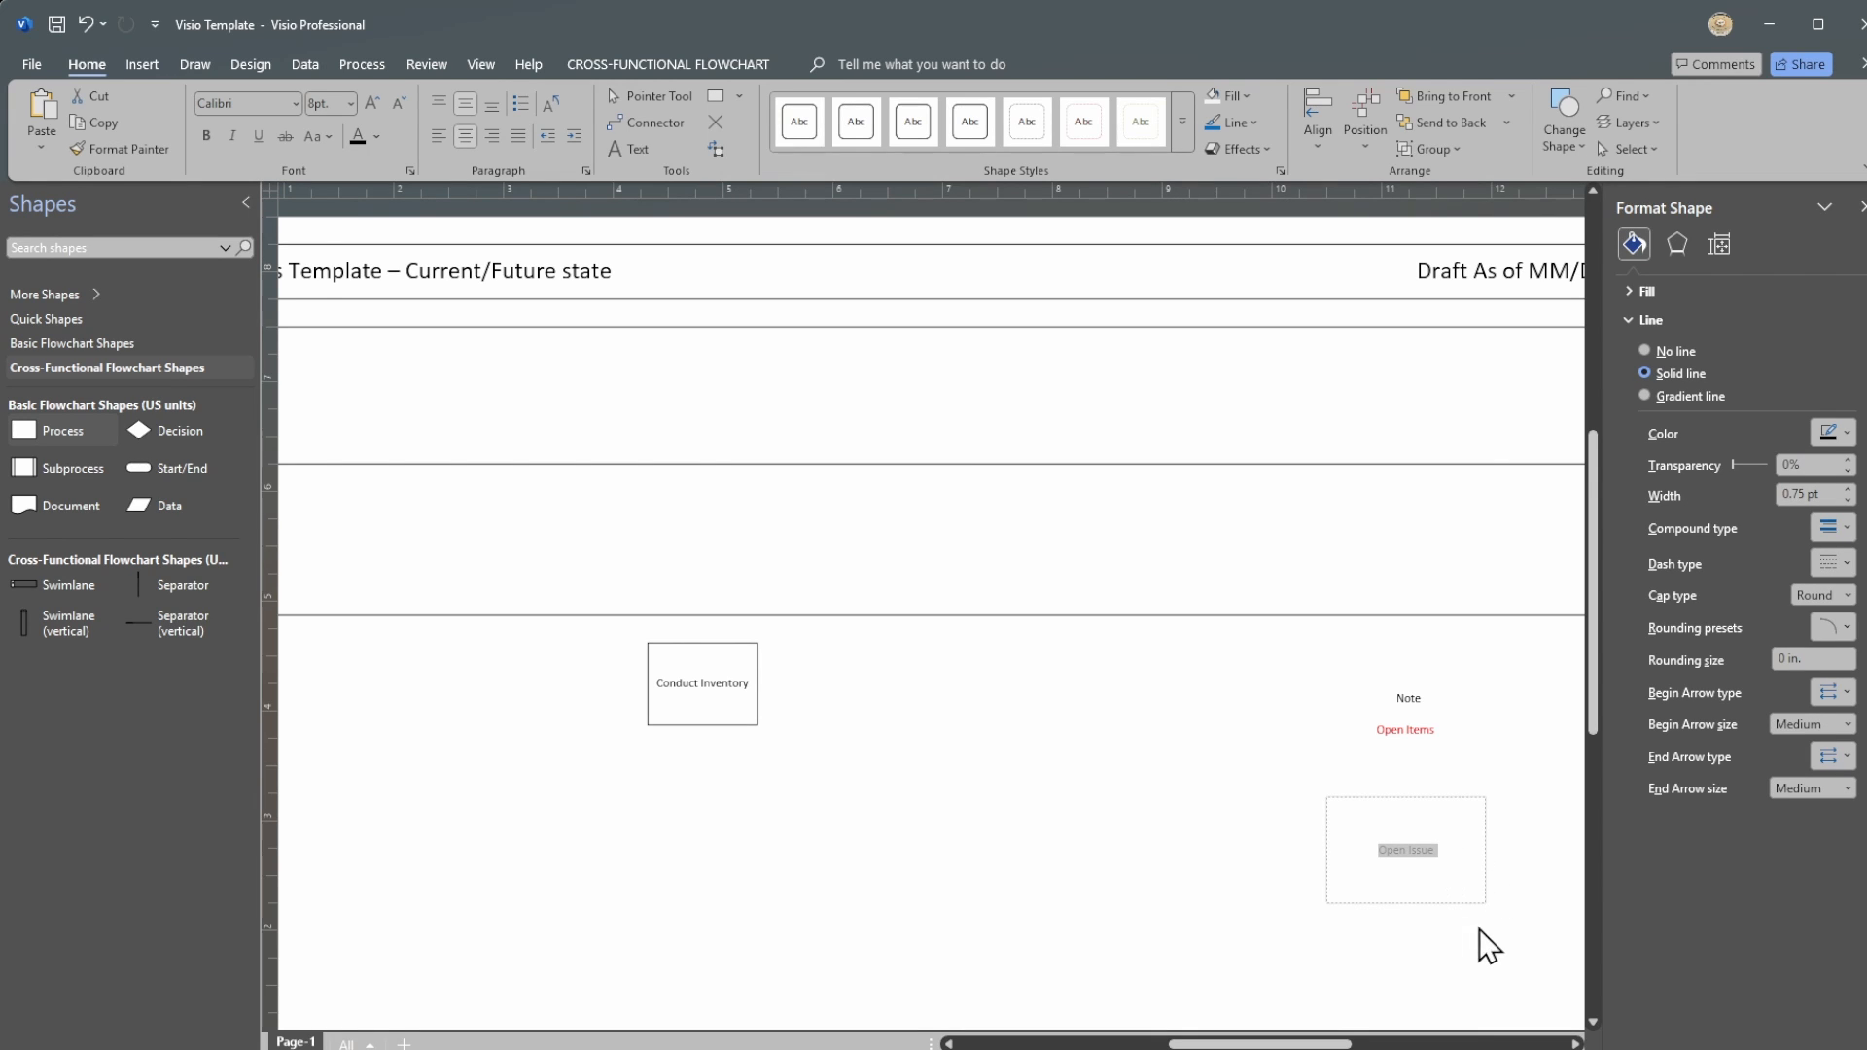
text(Legend)
key(Return)
double_click(1407, 842)
text(Purpose)
click(1497, 744)
Step: Set the Purpose box's font size to 12 pt, then move the box below and right of Open Items and enlarge it slightly
click(1403, 846)
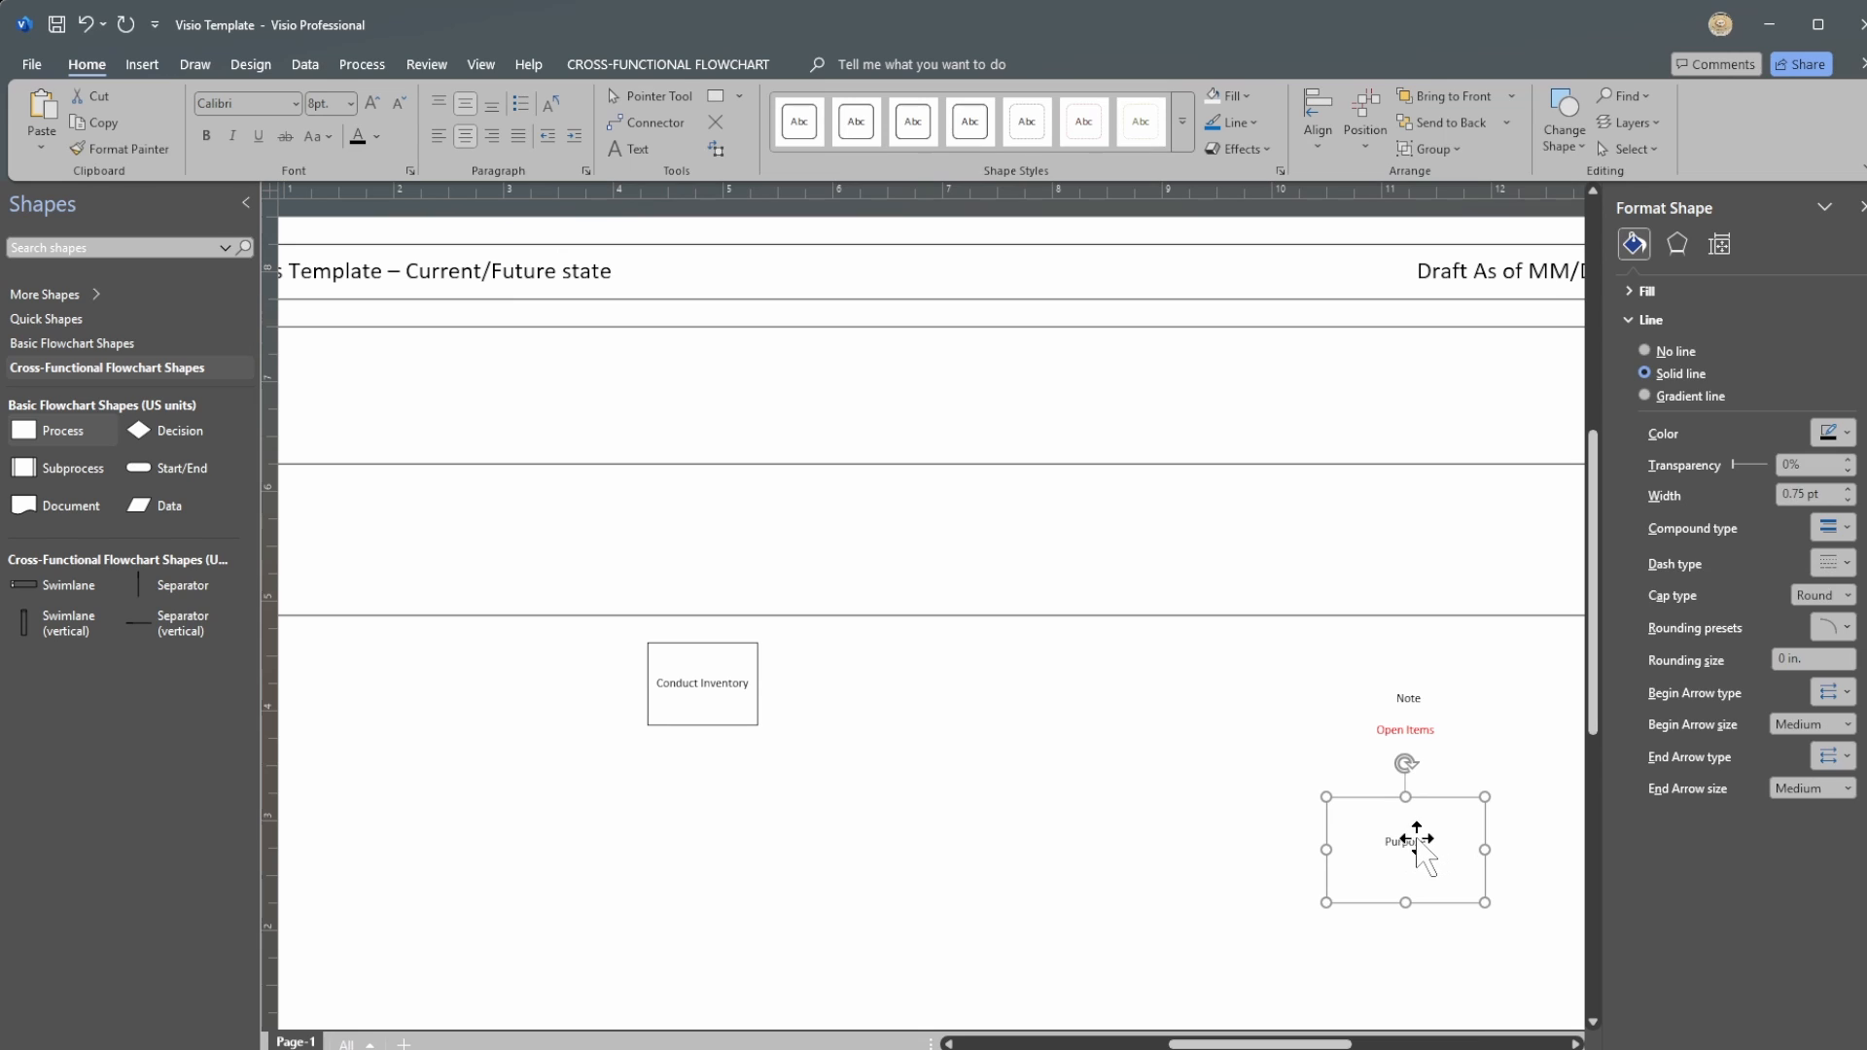
drag(1411, 840, 1286, 840)
scroll(934, 617, down, 2)
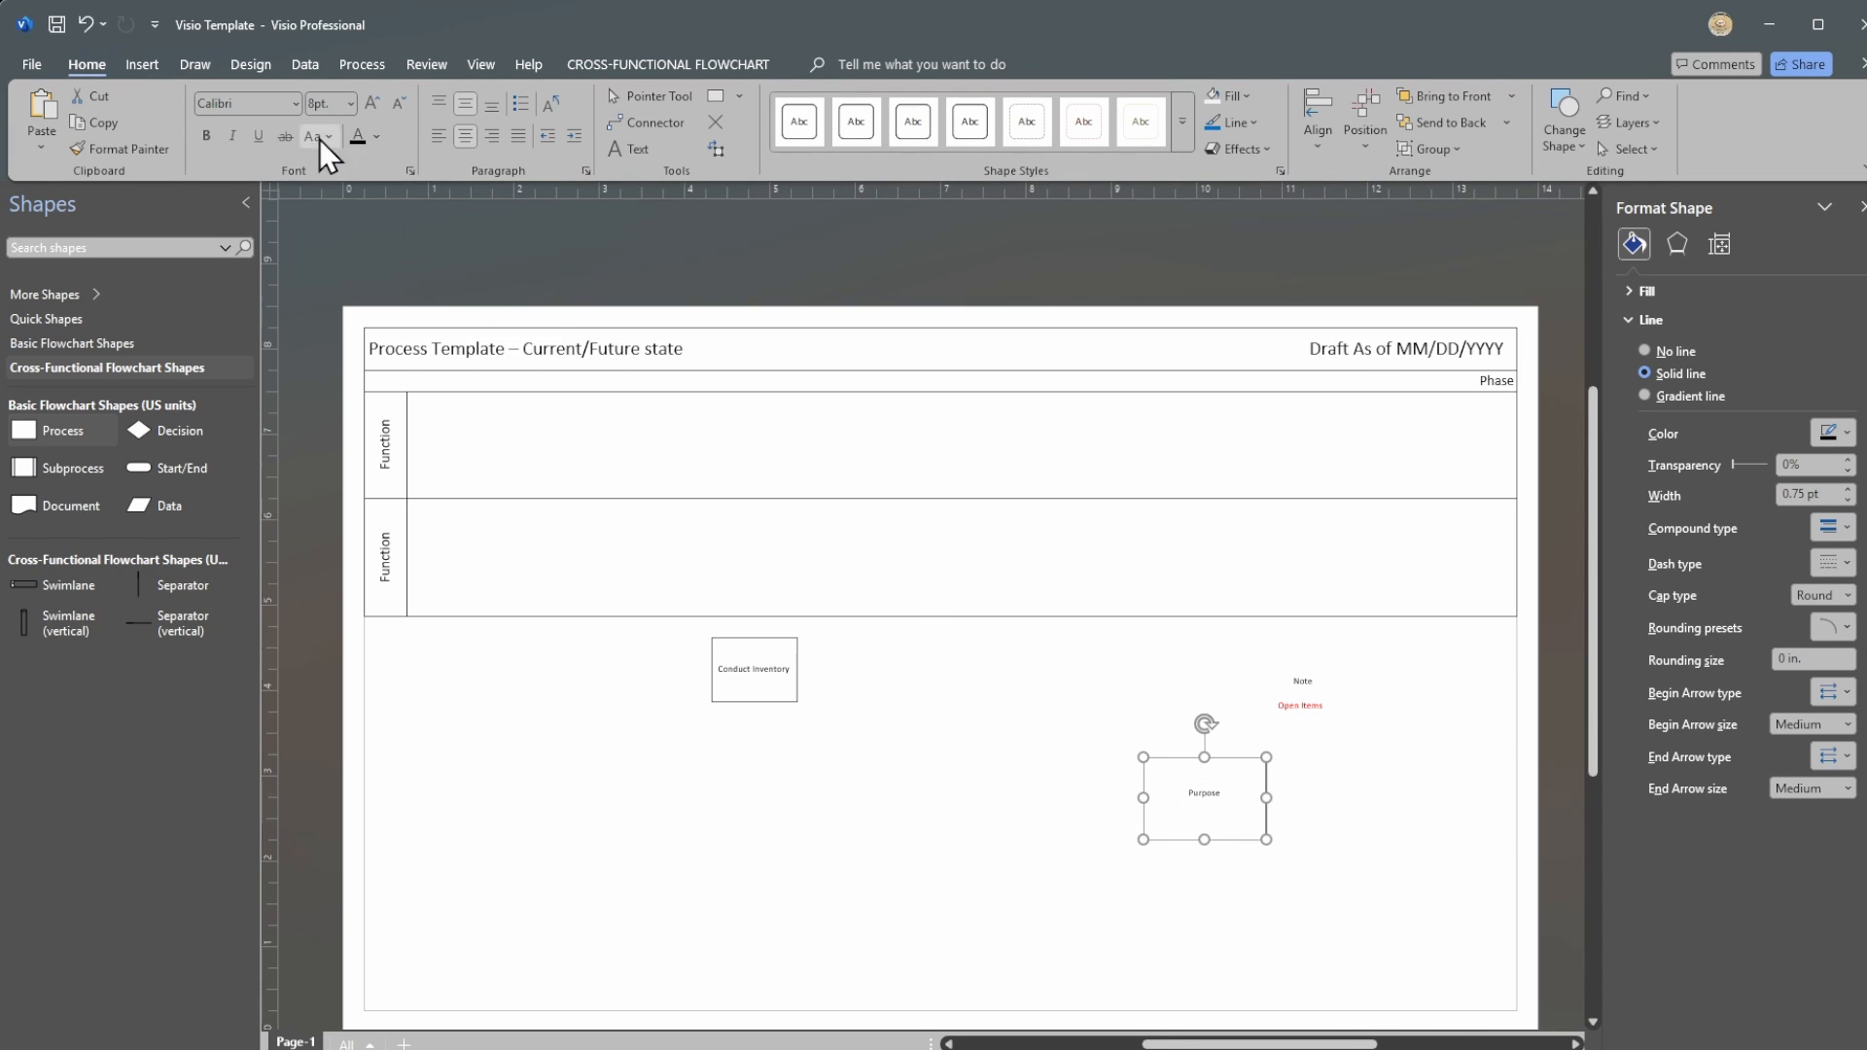
click(379, 102)
click(380, 102)
click(380, 102)
drag(1206, 790, 1375, 840)
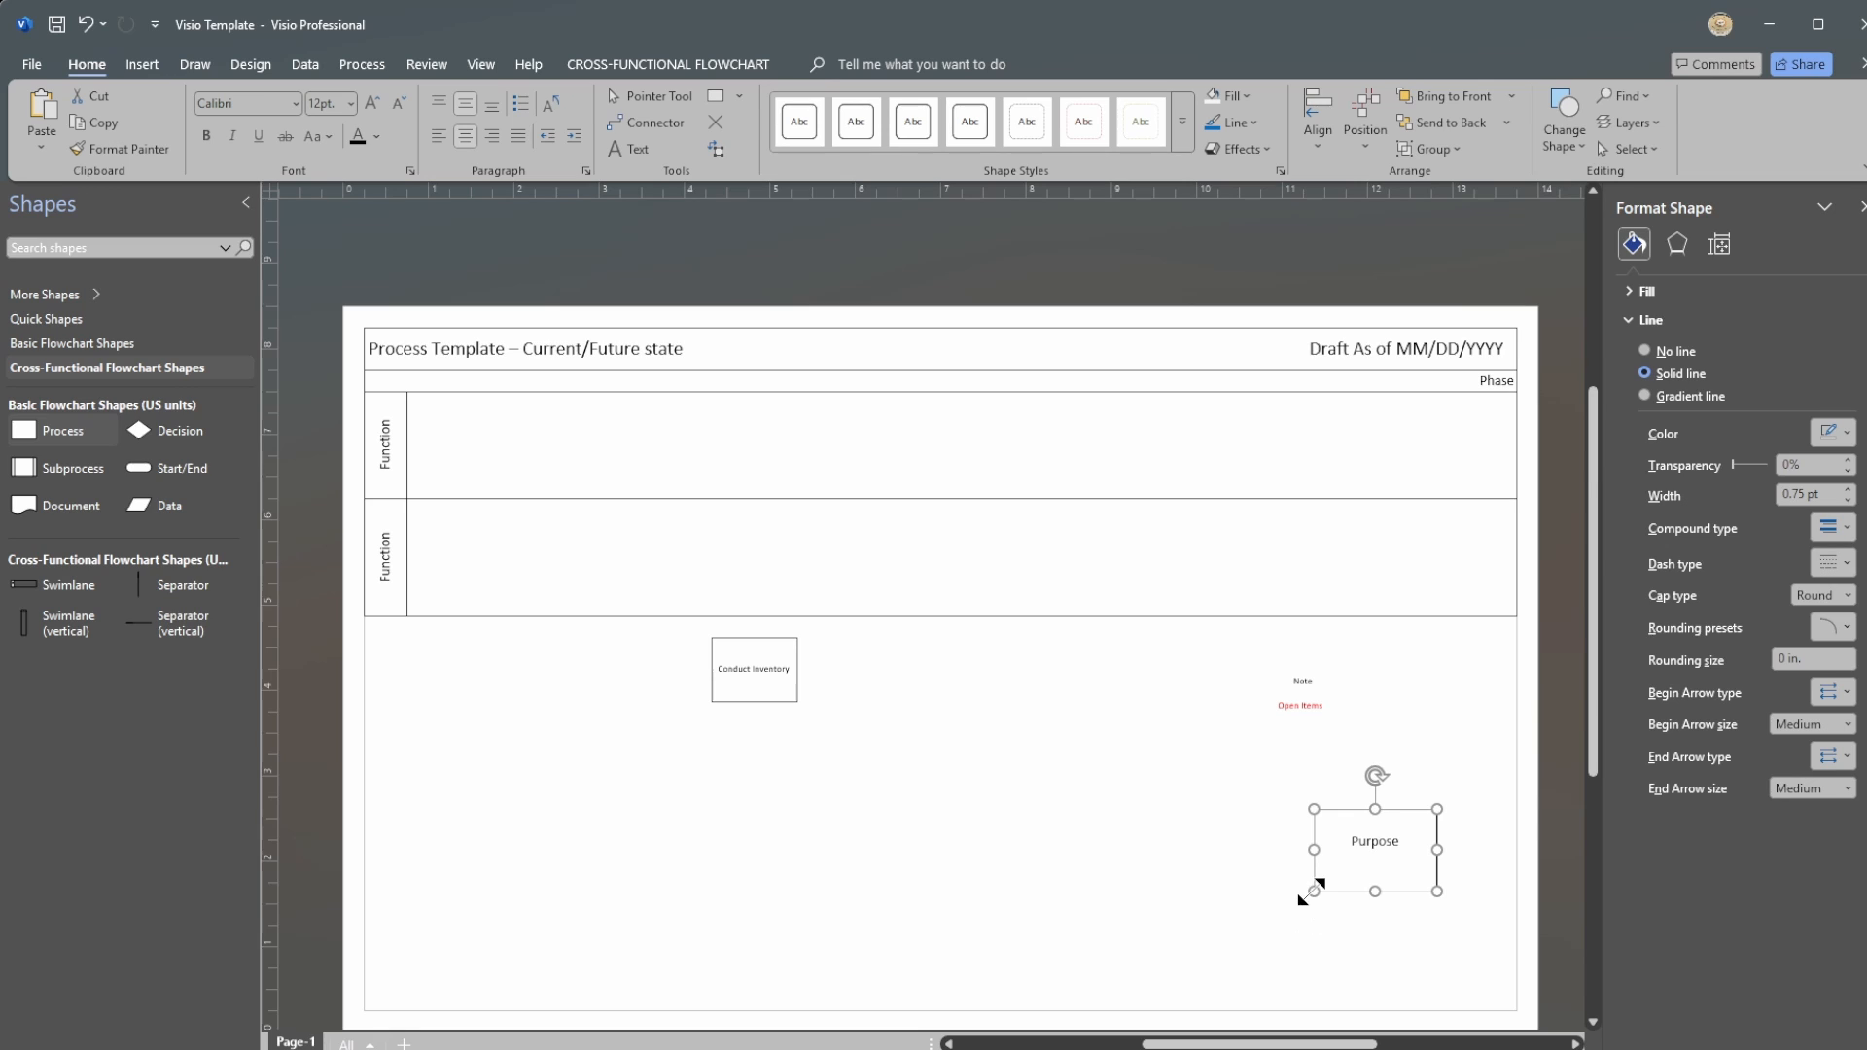
mouse_move(1314, 891)
mouse_down()
mouse_move(1256, 910)
mouse_move(1296, 933)
mouse_move(1334, 901)
mouse_up()
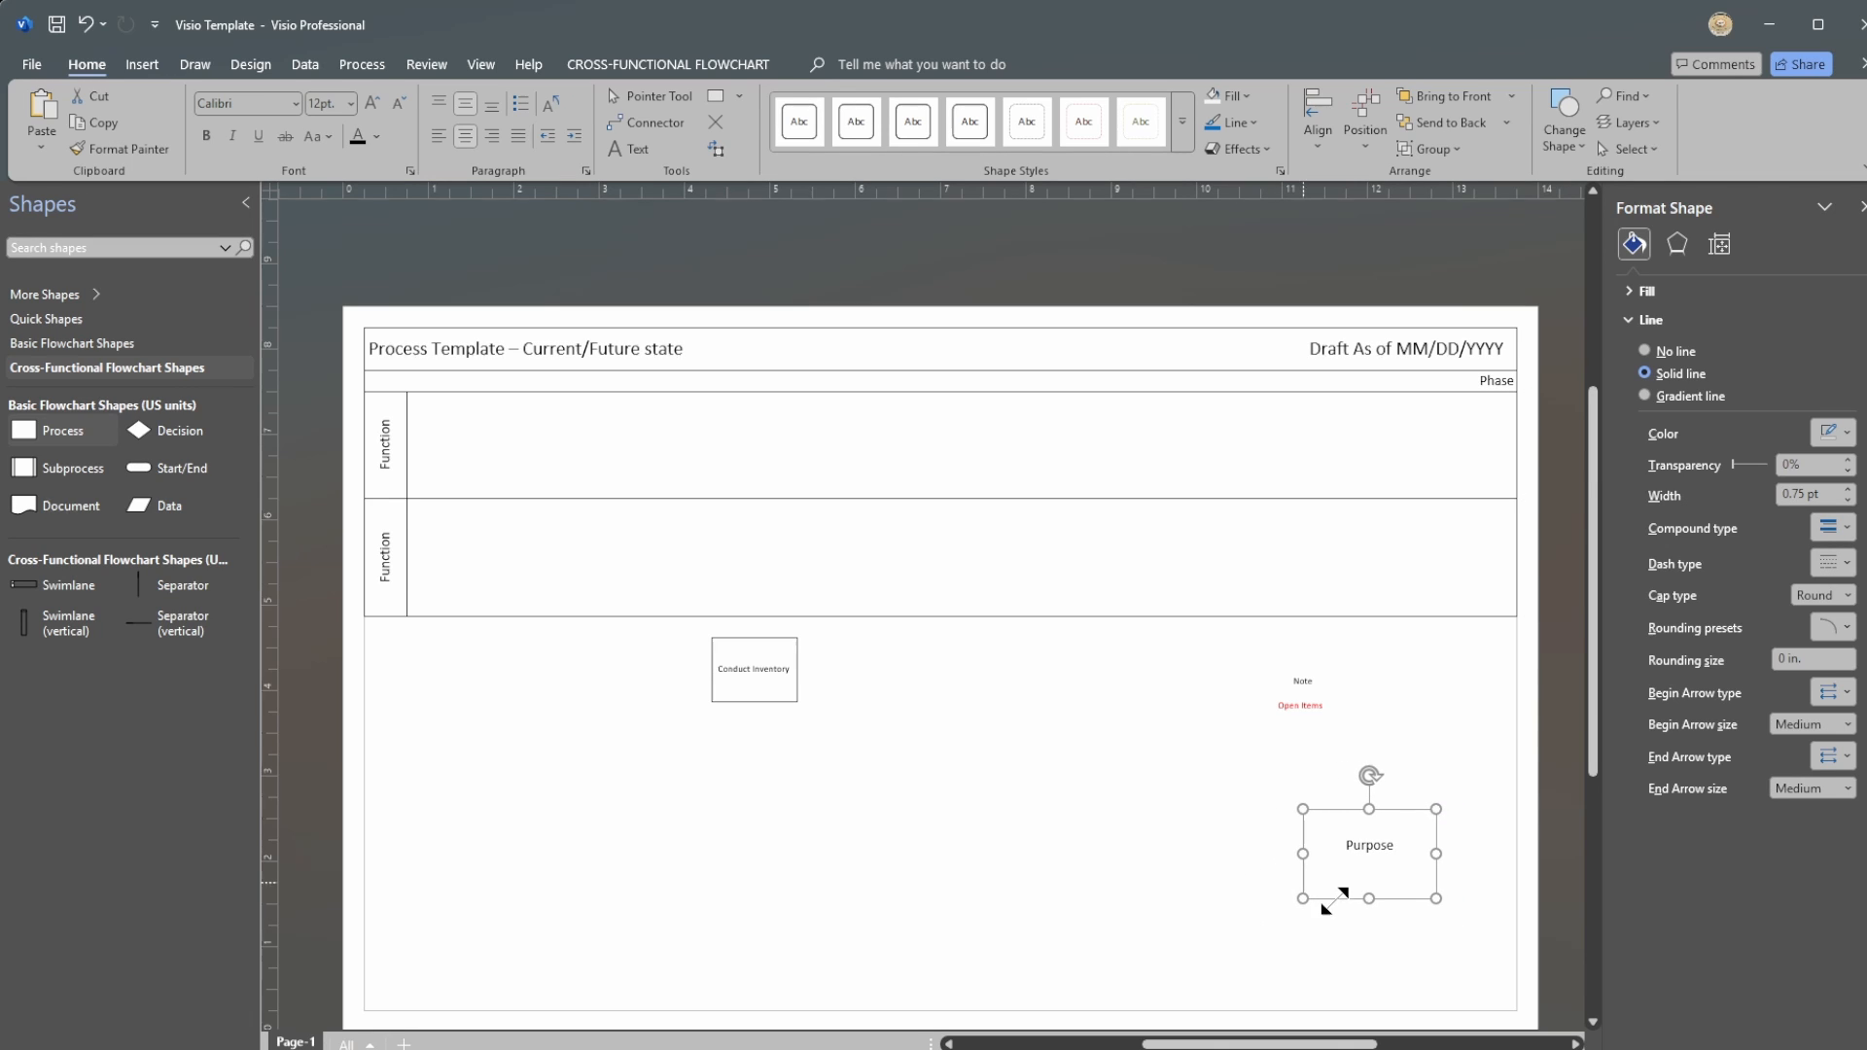
Step: Make the Purpose box's text bold, format it as a bulleted list, and add the second line "sdsd"
double_click(1373, 851)
key(ctrl+b)
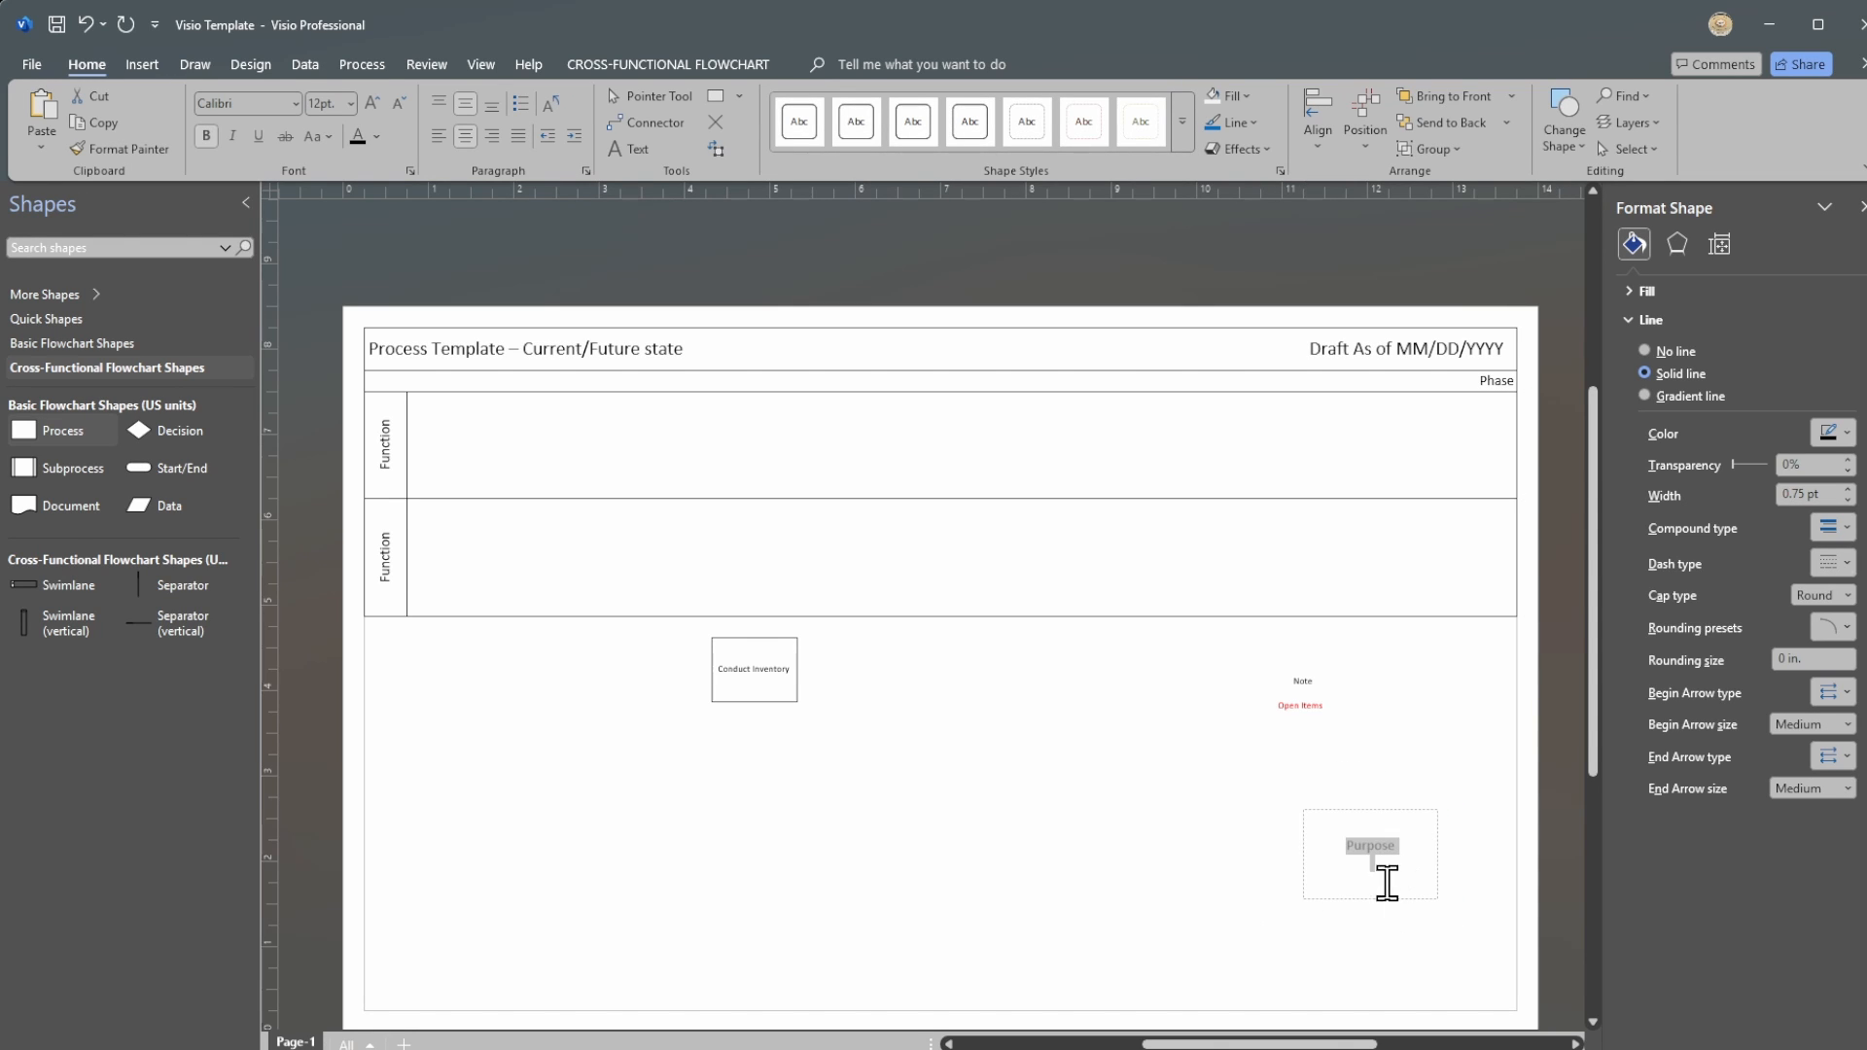
click(1373, 869)
click(519, 104)
text(sdsd)
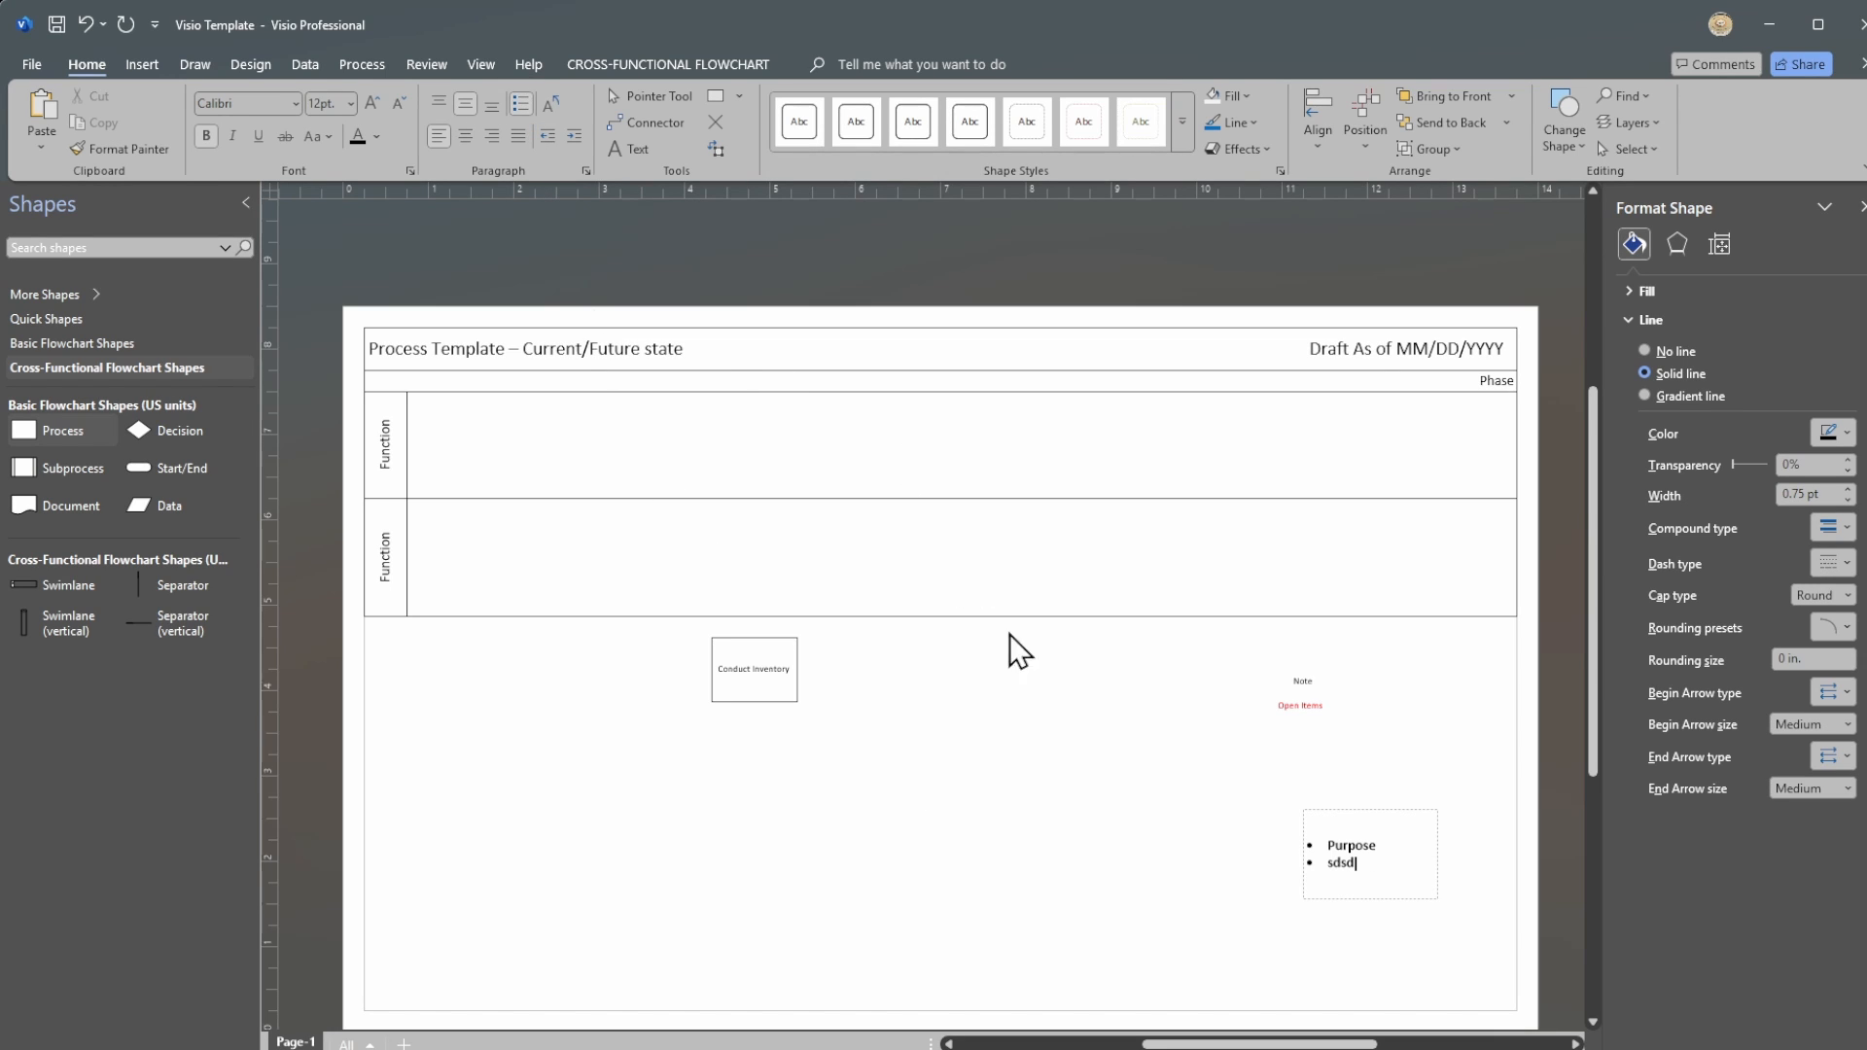
click(1256, 911)
Step: Remove the bullets from both lines of text in the Purpose box
scroll(929, 612, up, 2)
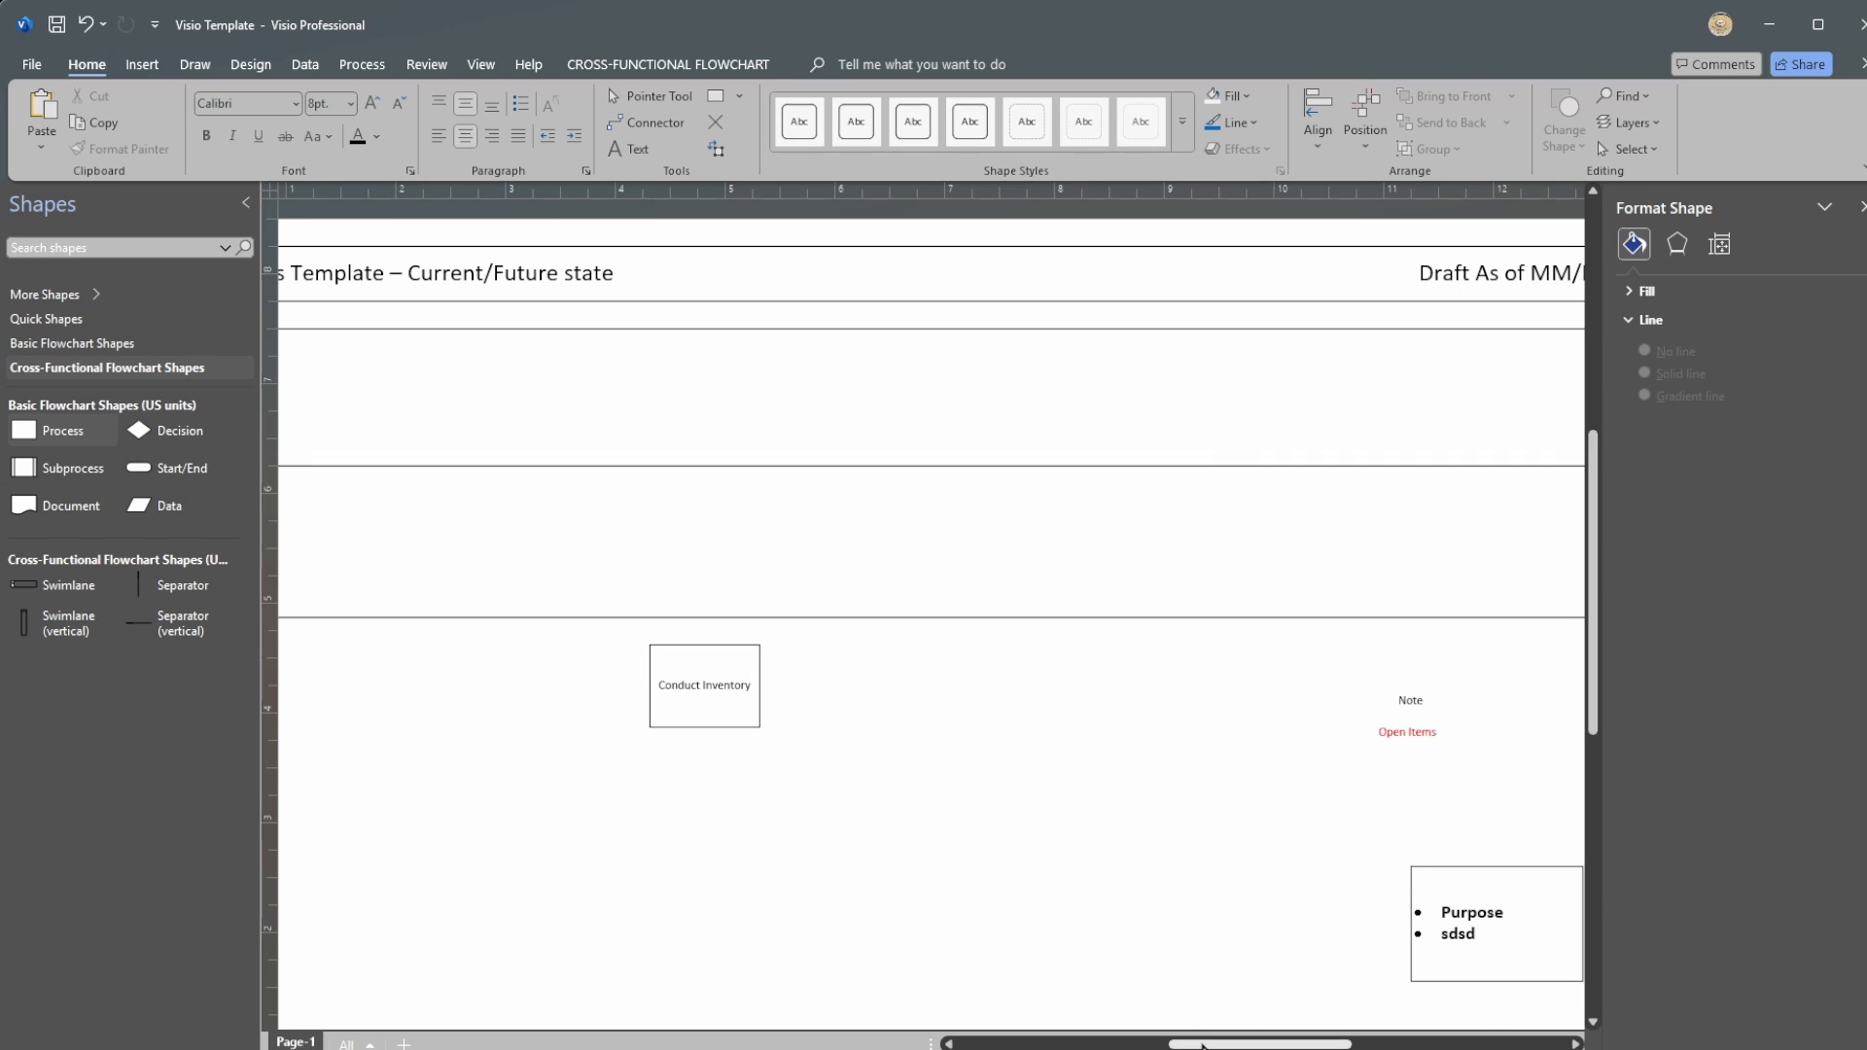
drag(1260, 1044, 1316, 1044)
click(1035, 905)
double_click(1036, 904)
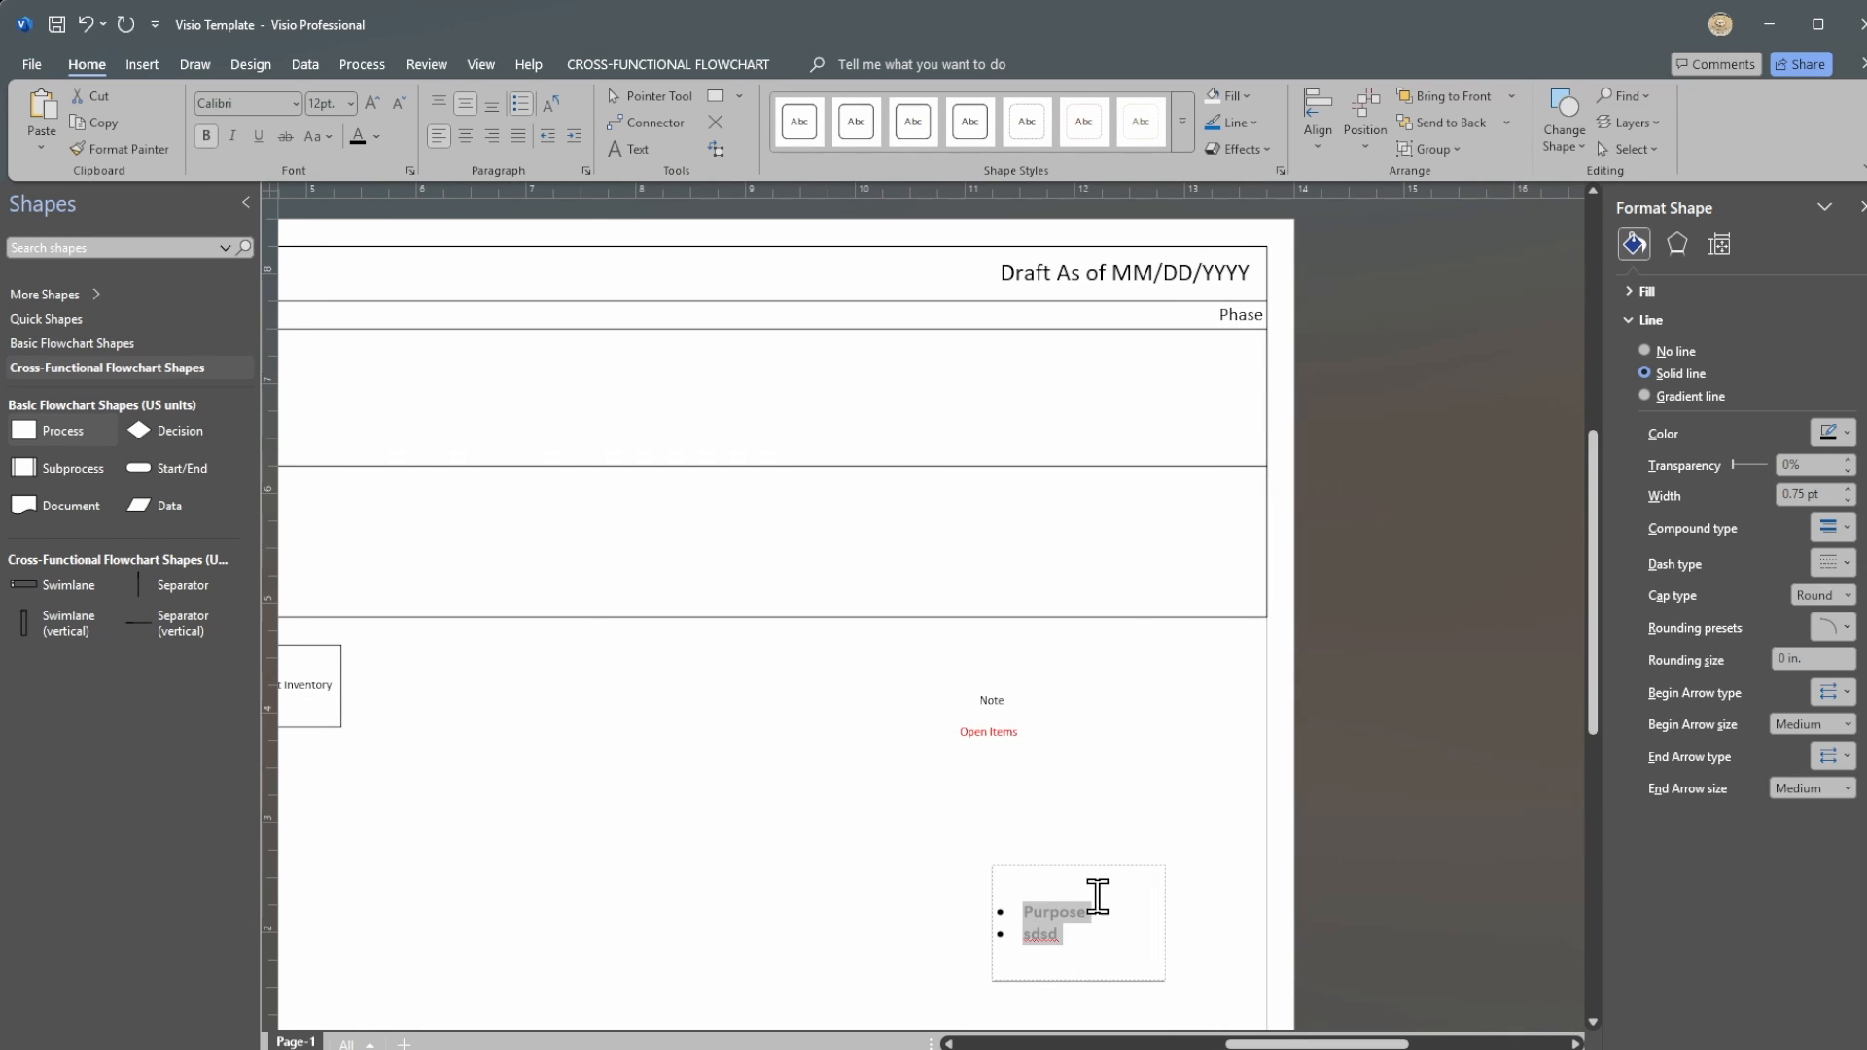
double_click(1047, 913)
drag(1092, 935, 1012, 918)
click(519, 103)
click(1027, 911)
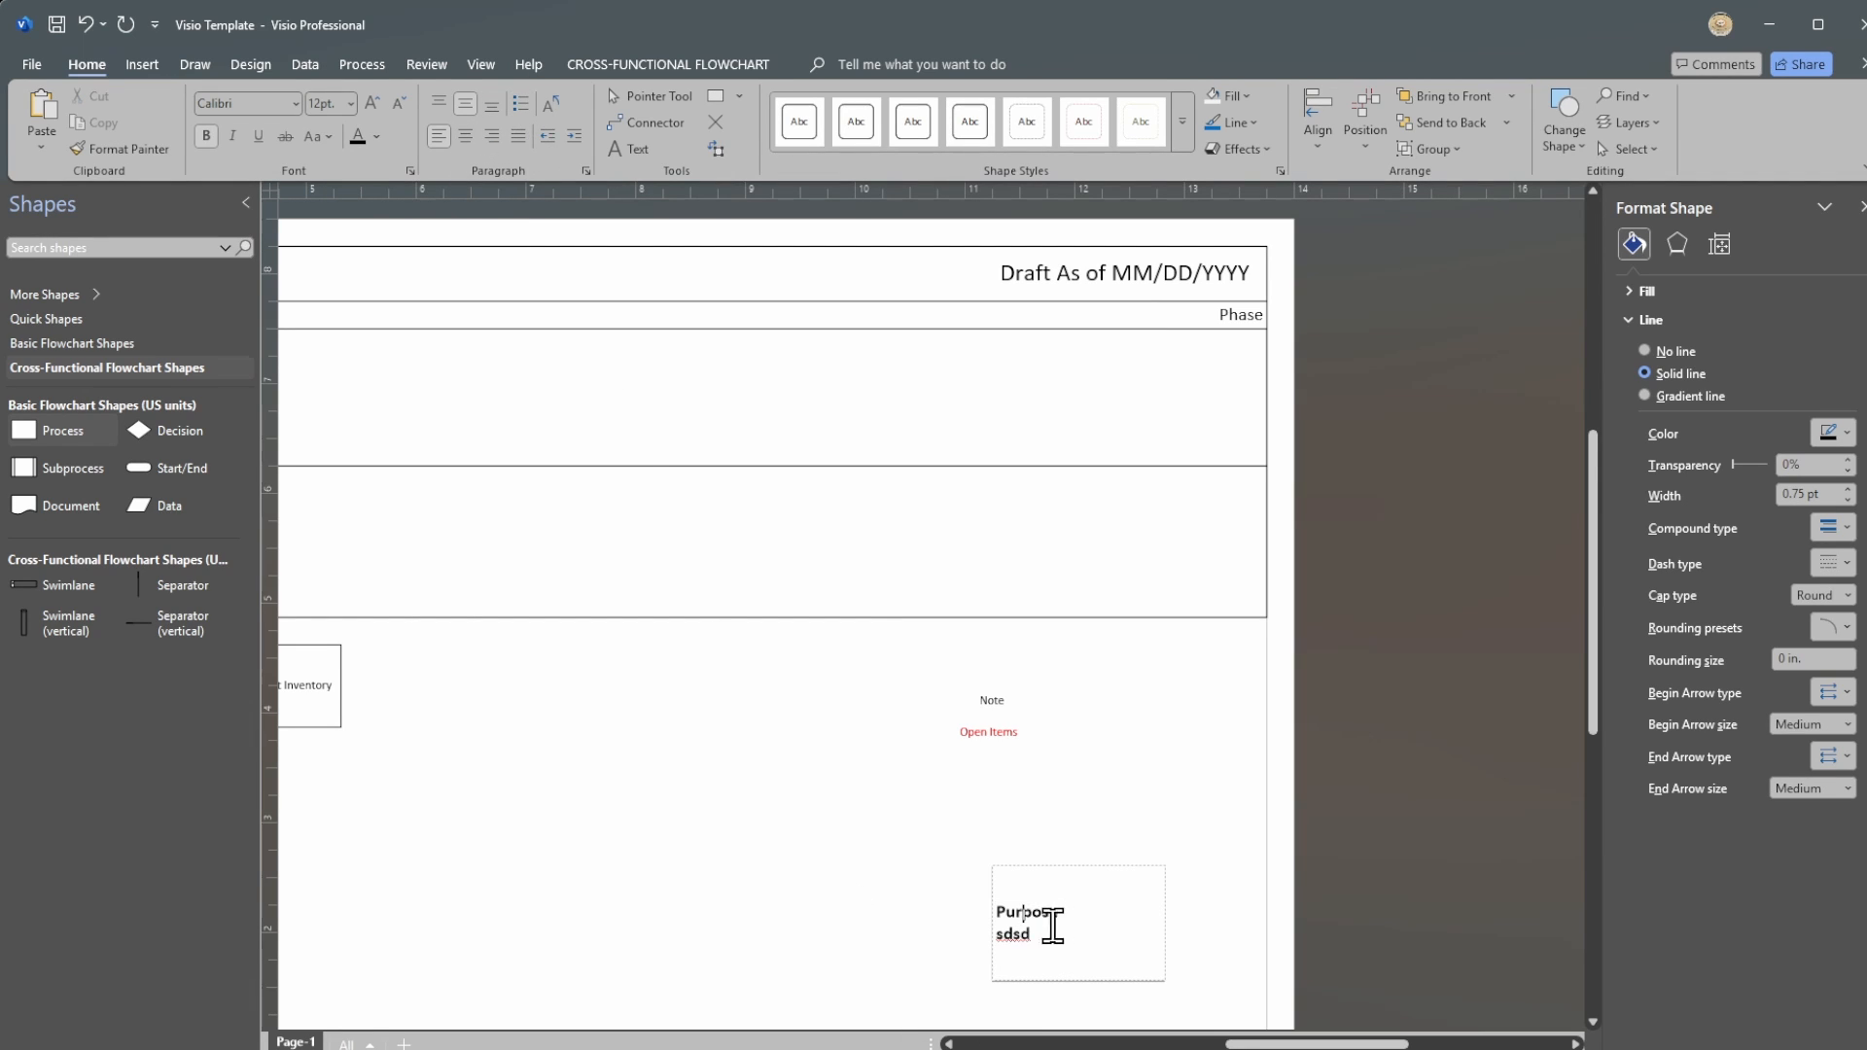
Step: Insert a blank line after the "Purpose" heading and apply a bullet only to the "sdsd" line
click(1058, 938)
click(1070, 919)
key(Return)
double_click(1013, 943)
click(520, 104)
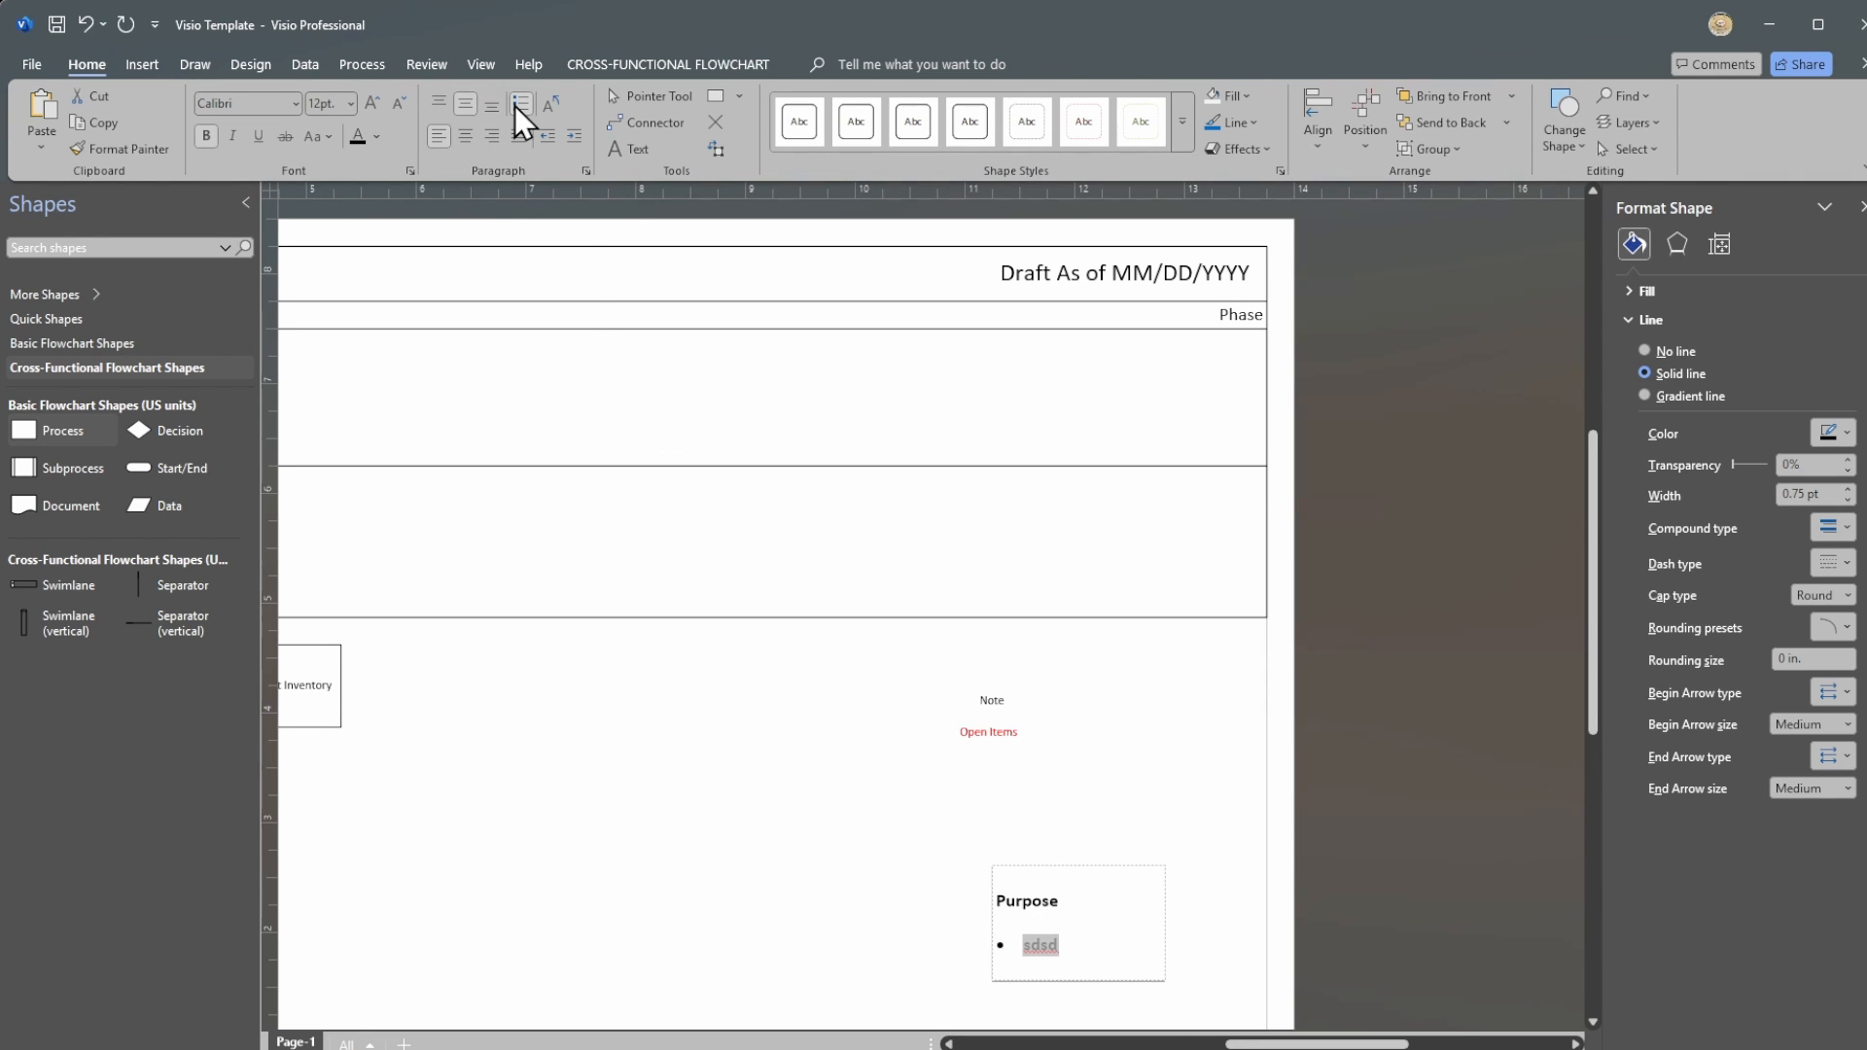
click(1070, 911)
click(1197, 778)
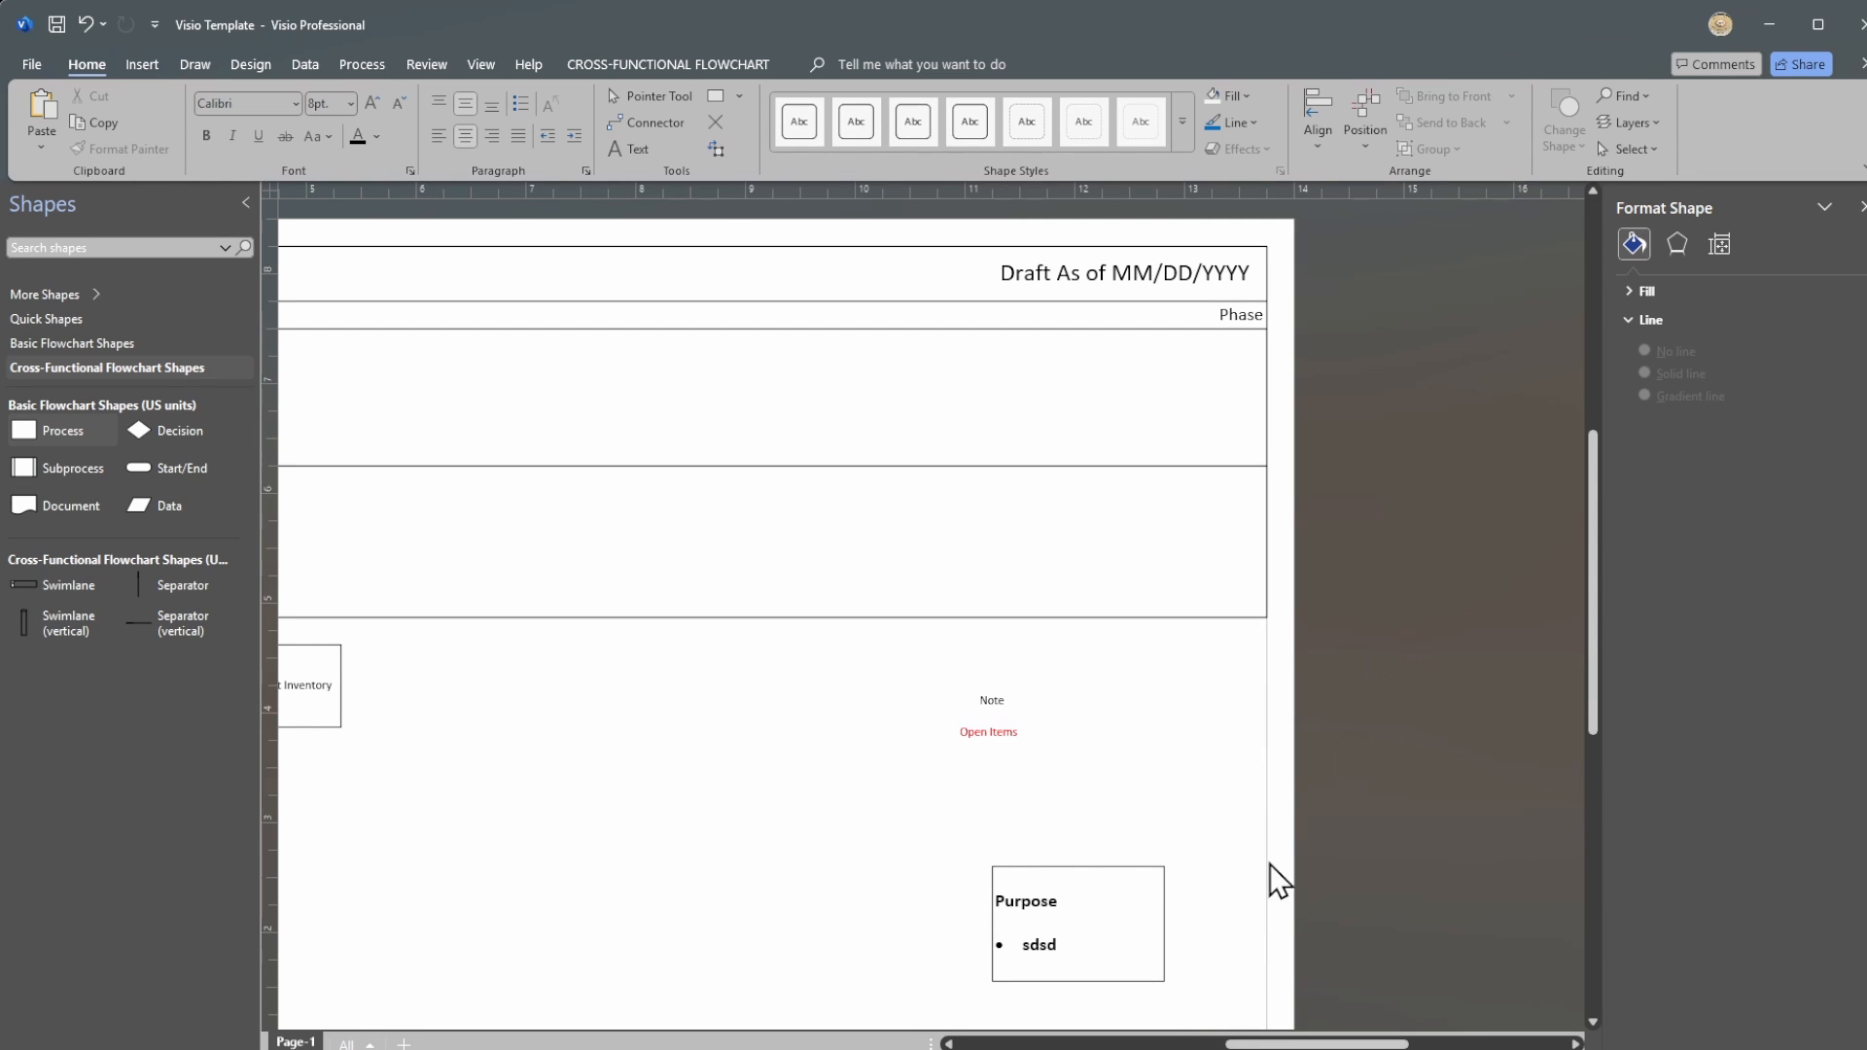
Step: Replace all the text in the Purpose box with "Text Box" and make the box slightly smaller
double_click(1032, 898)
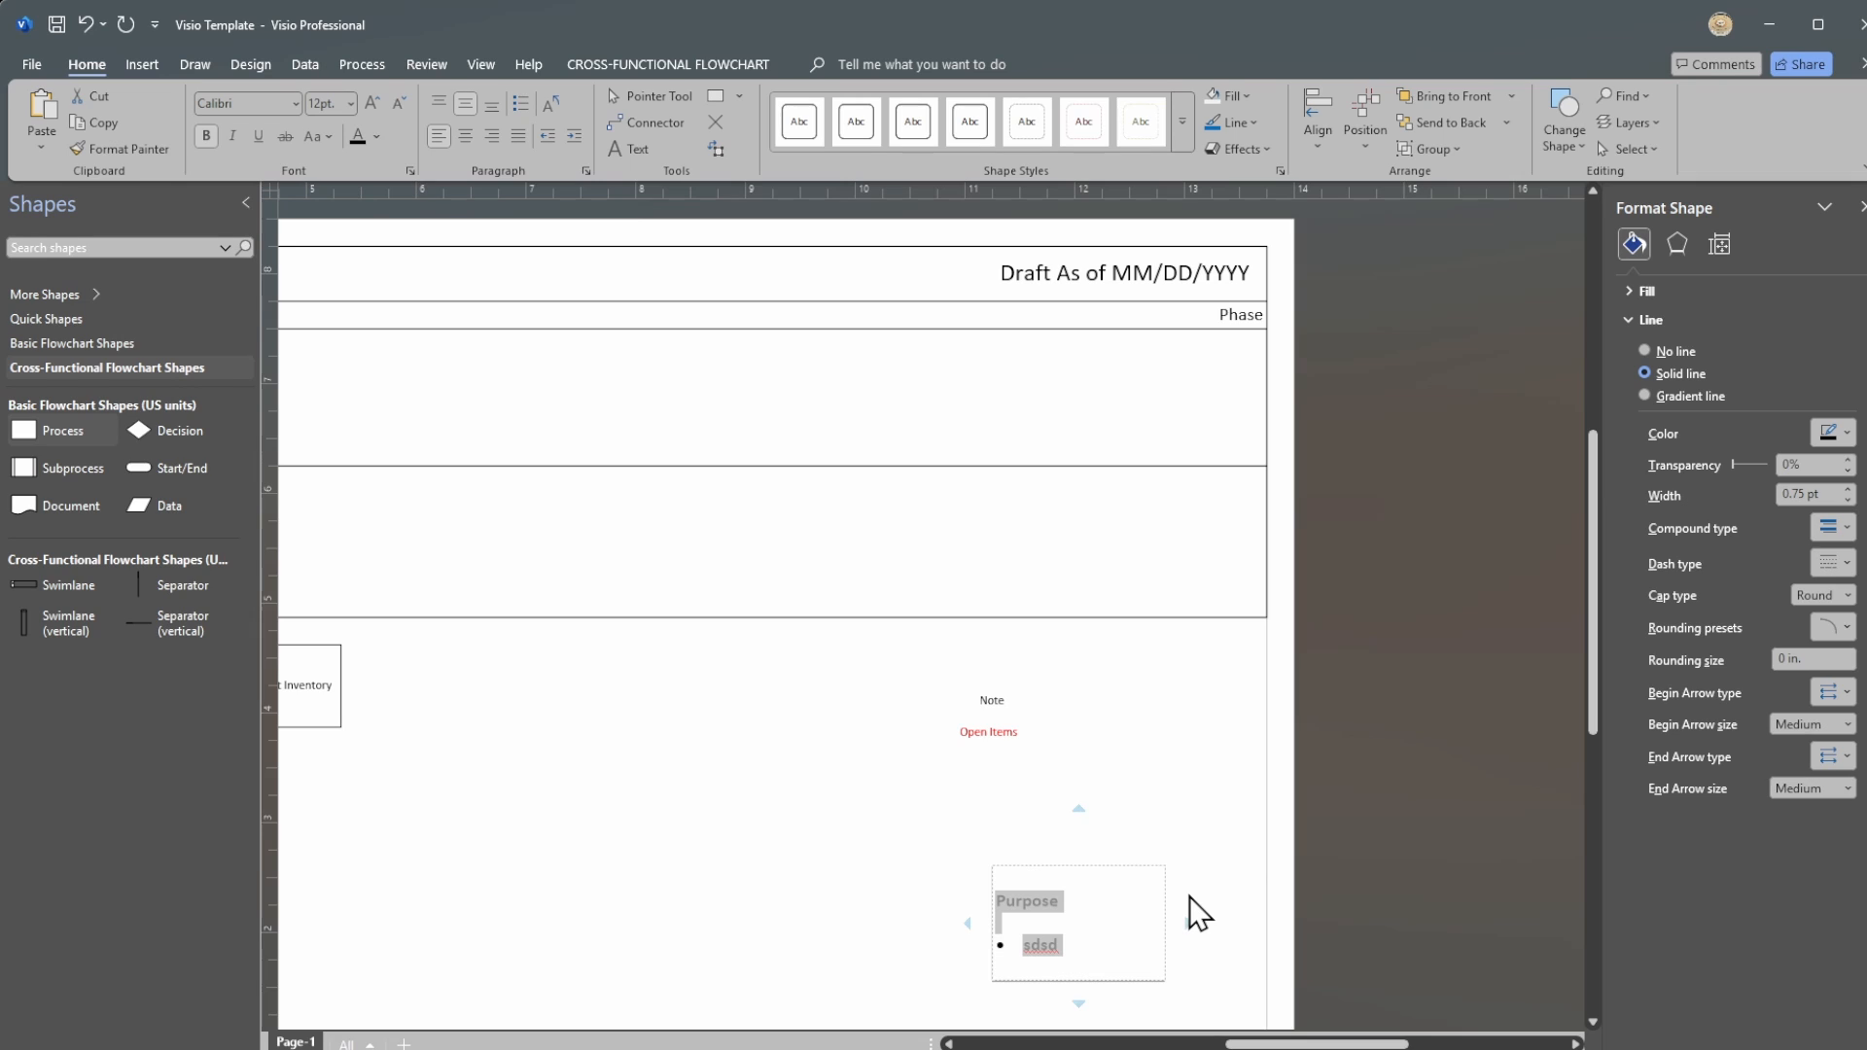
text(Call out)
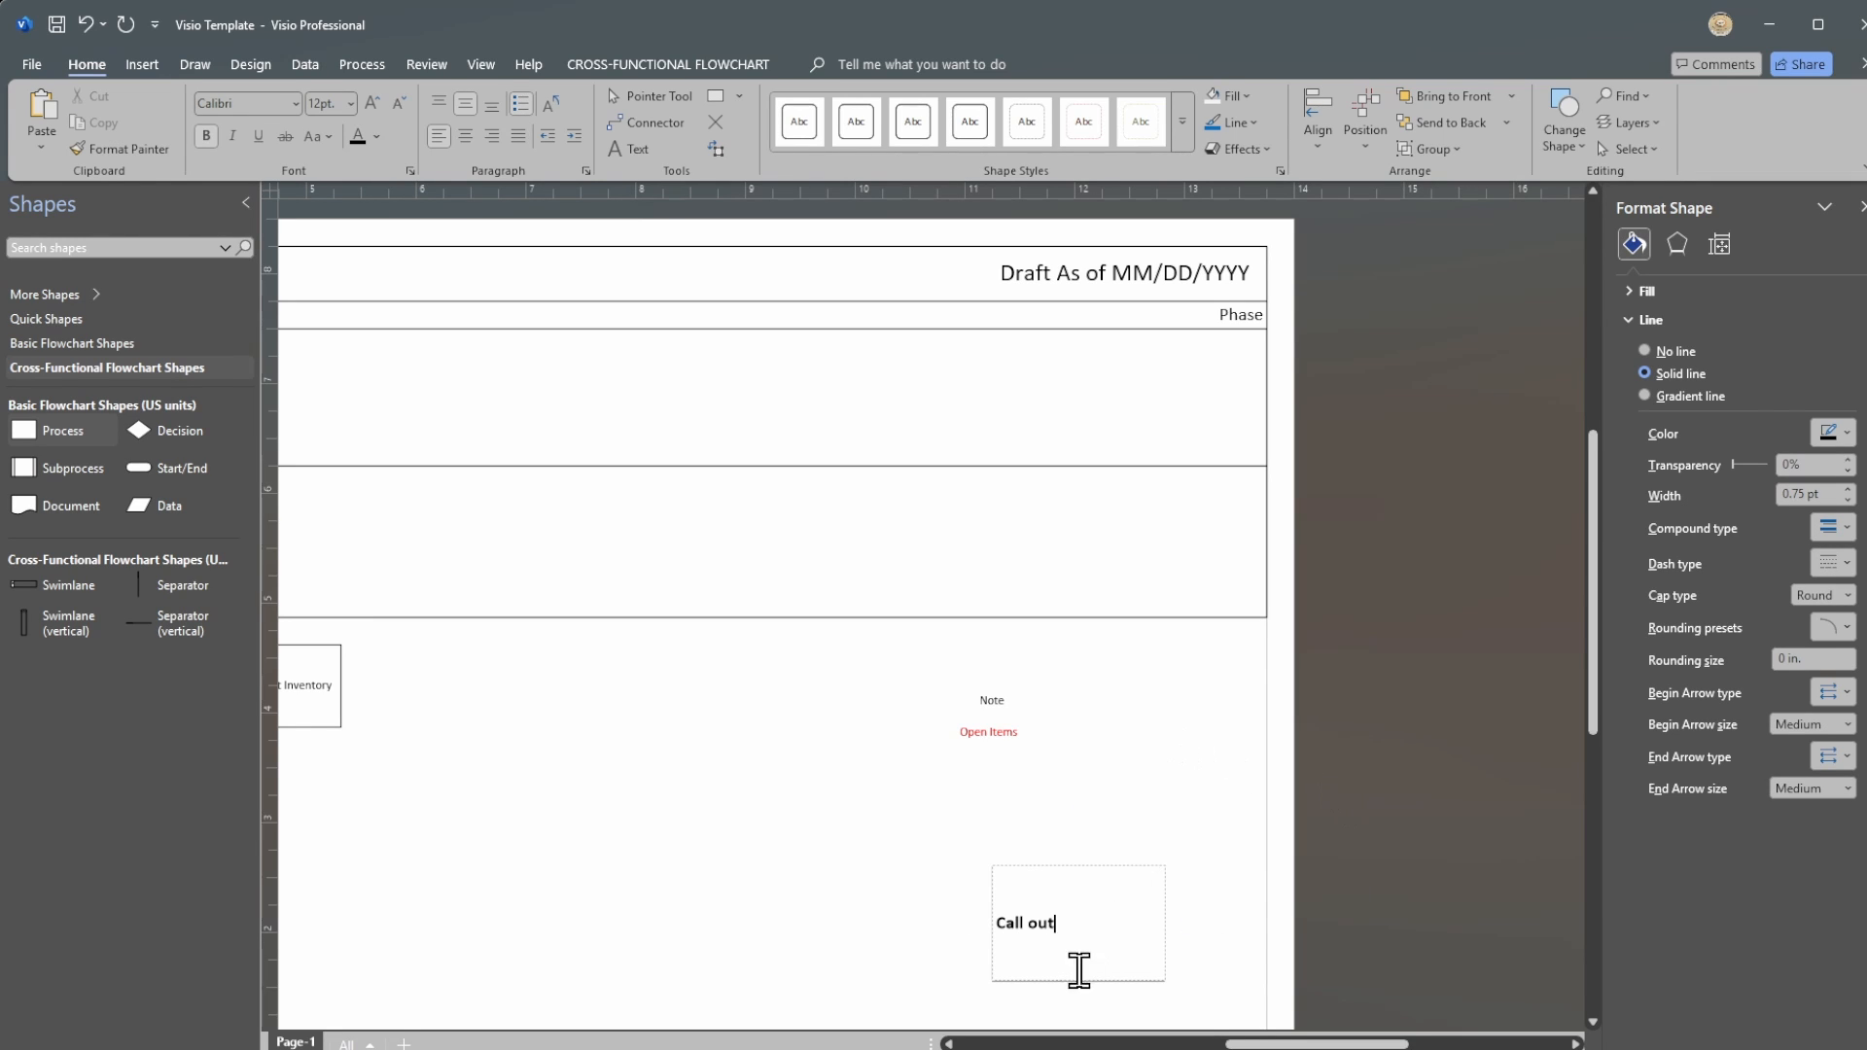
drag(1051, 924, 987, 927)
text(TRe)
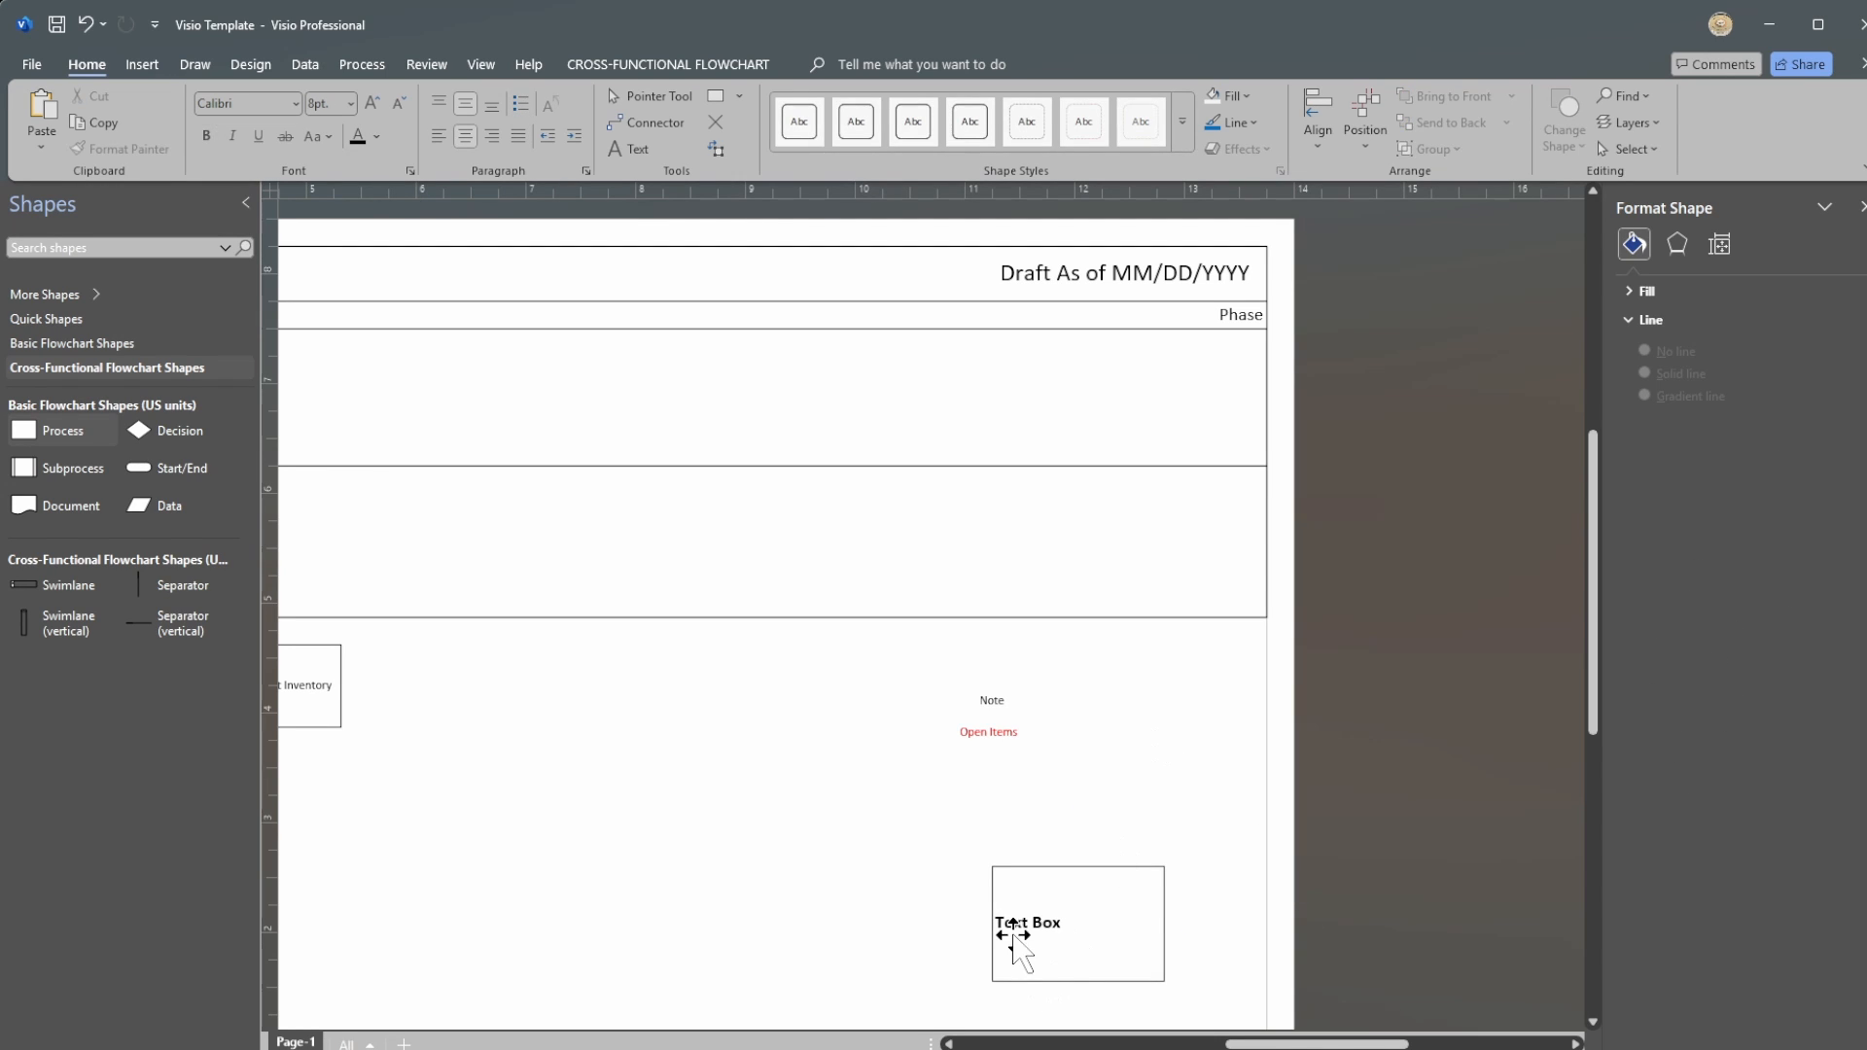
click(1096, 890)
drag(992, 866, 1029, 890)
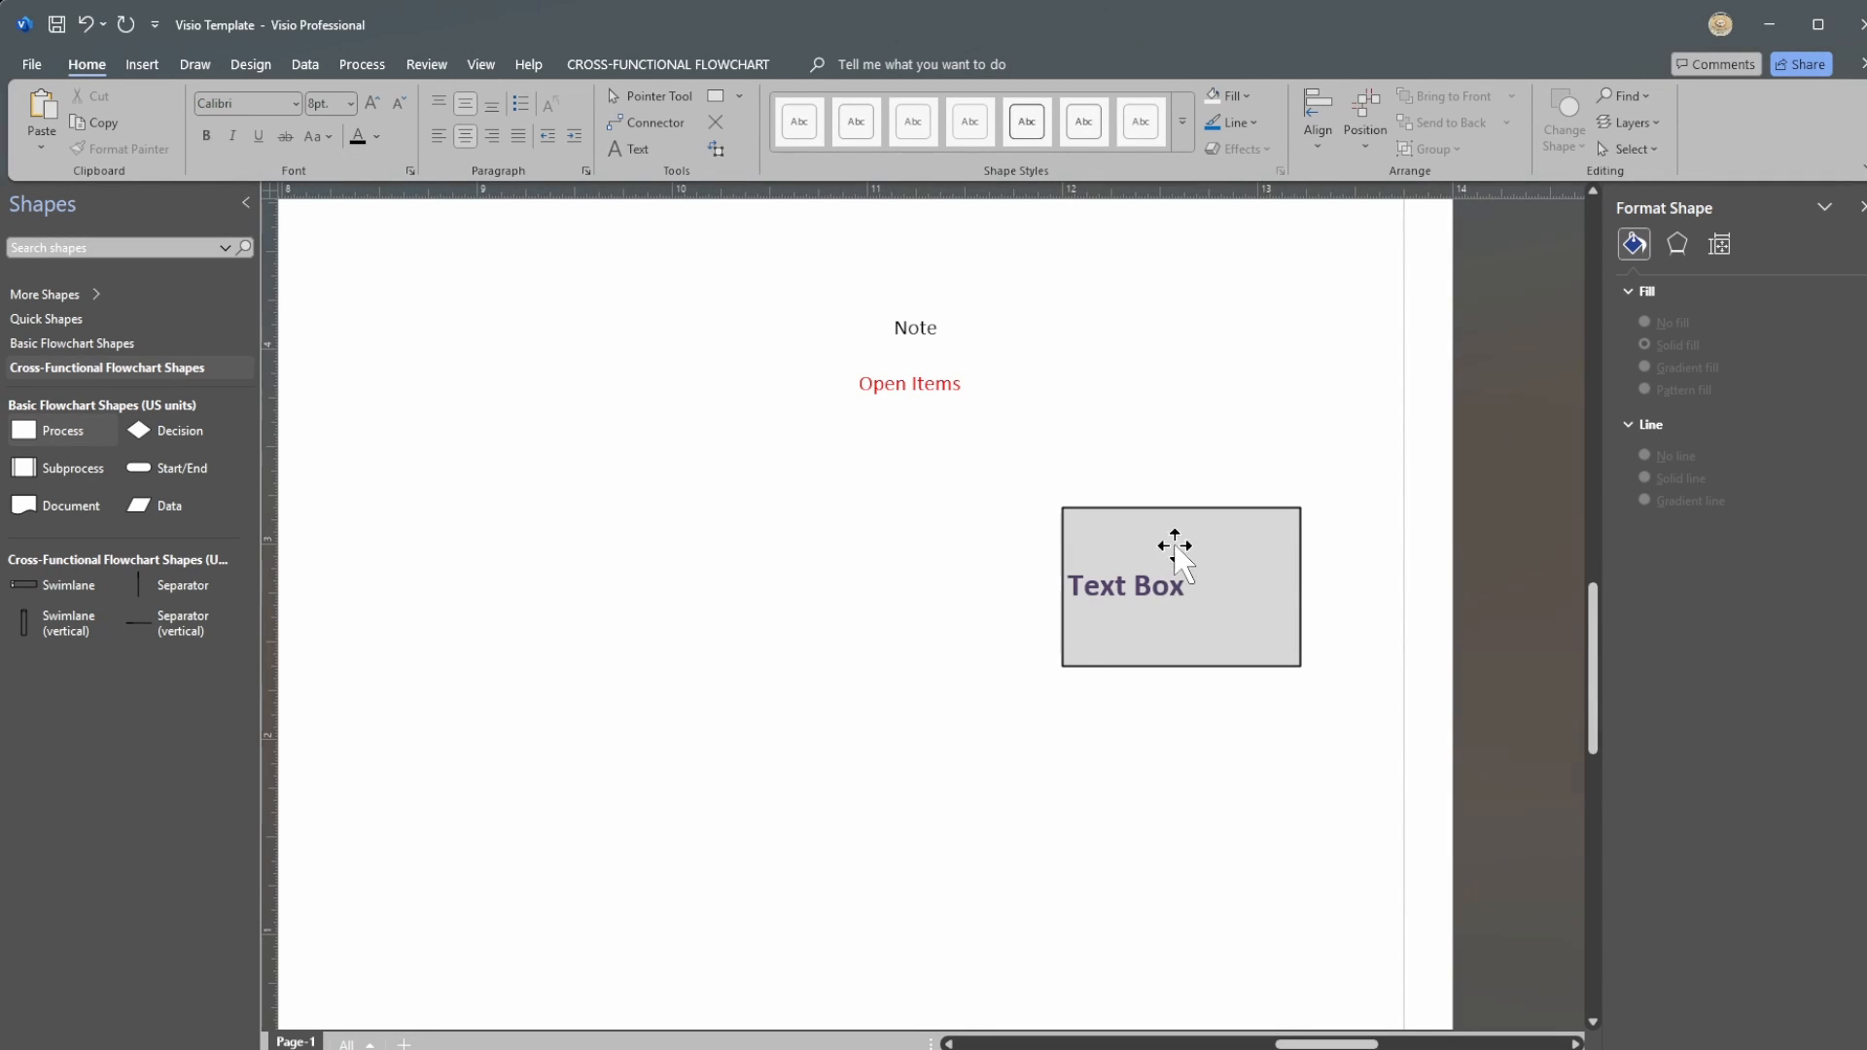
Step: Round the corners of the Text Box shape with a rounding preset of 0.25 in
click(1174, 538)
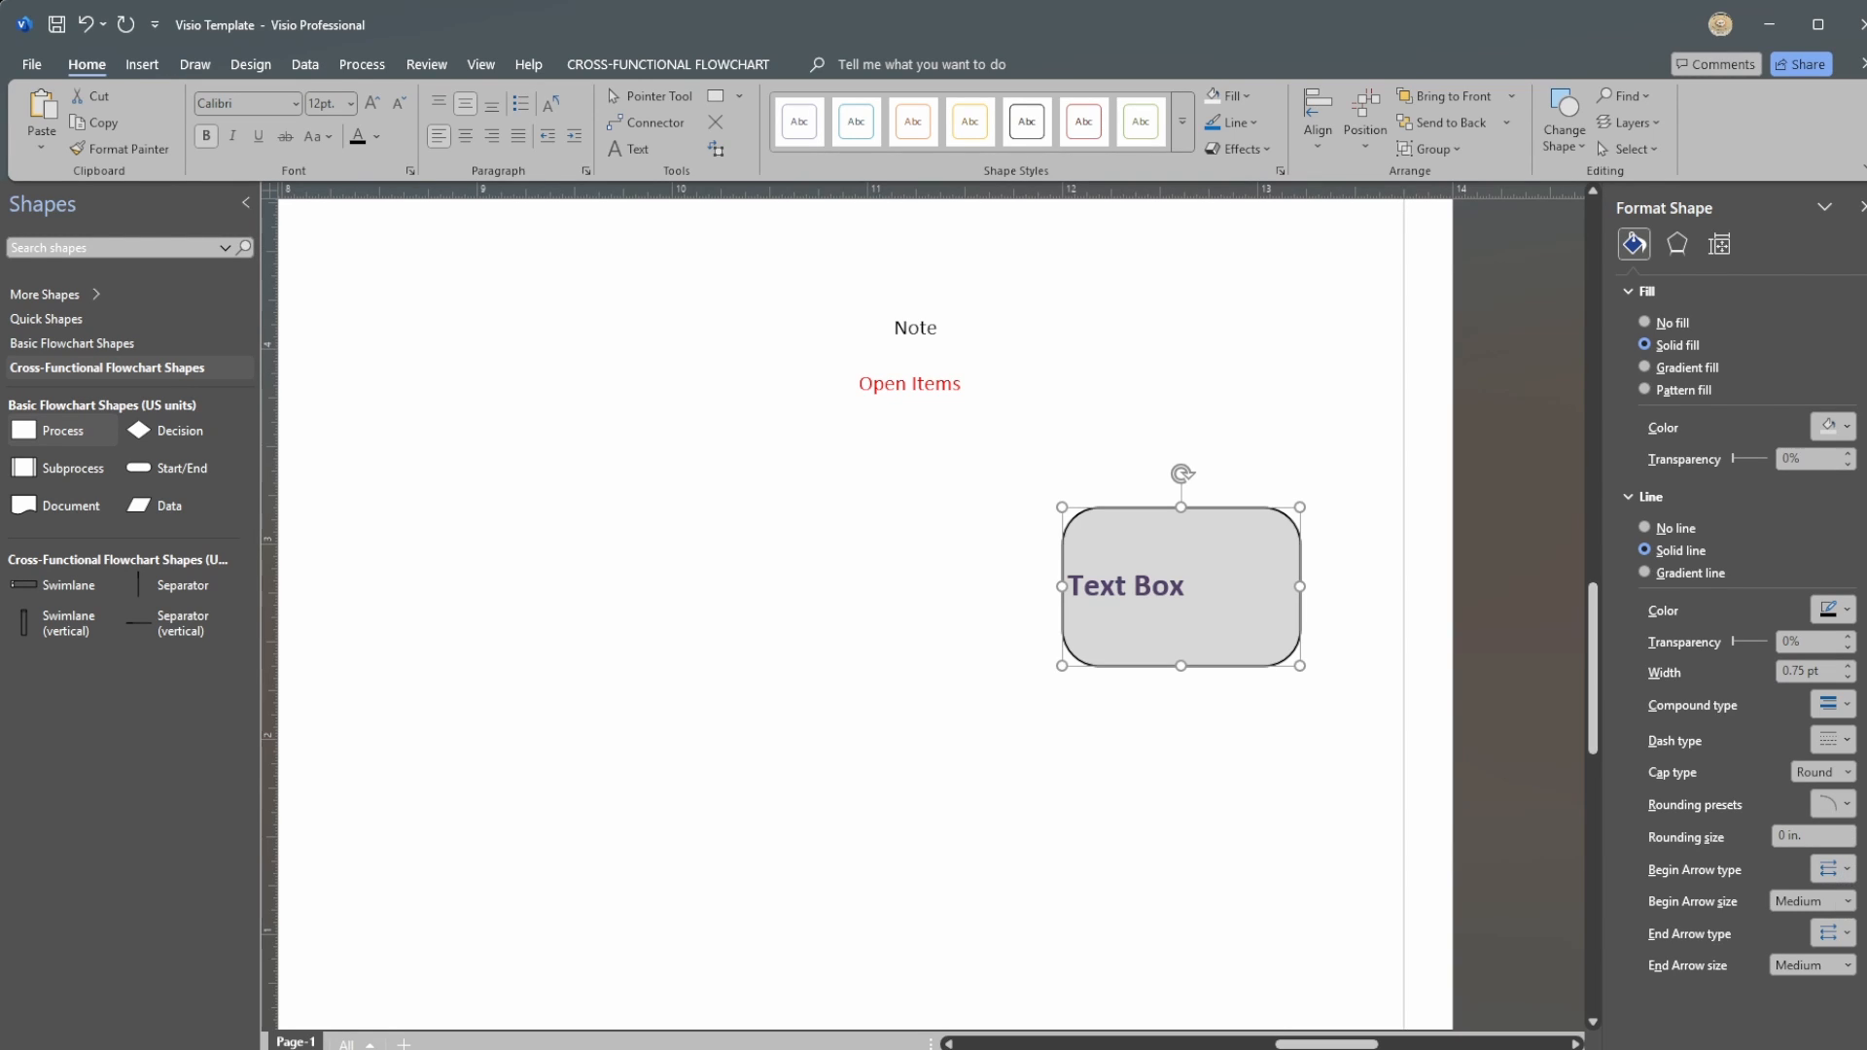
click(1293, 520)
click(1151, 604)
click(1852, 806)
click(1836, 924)
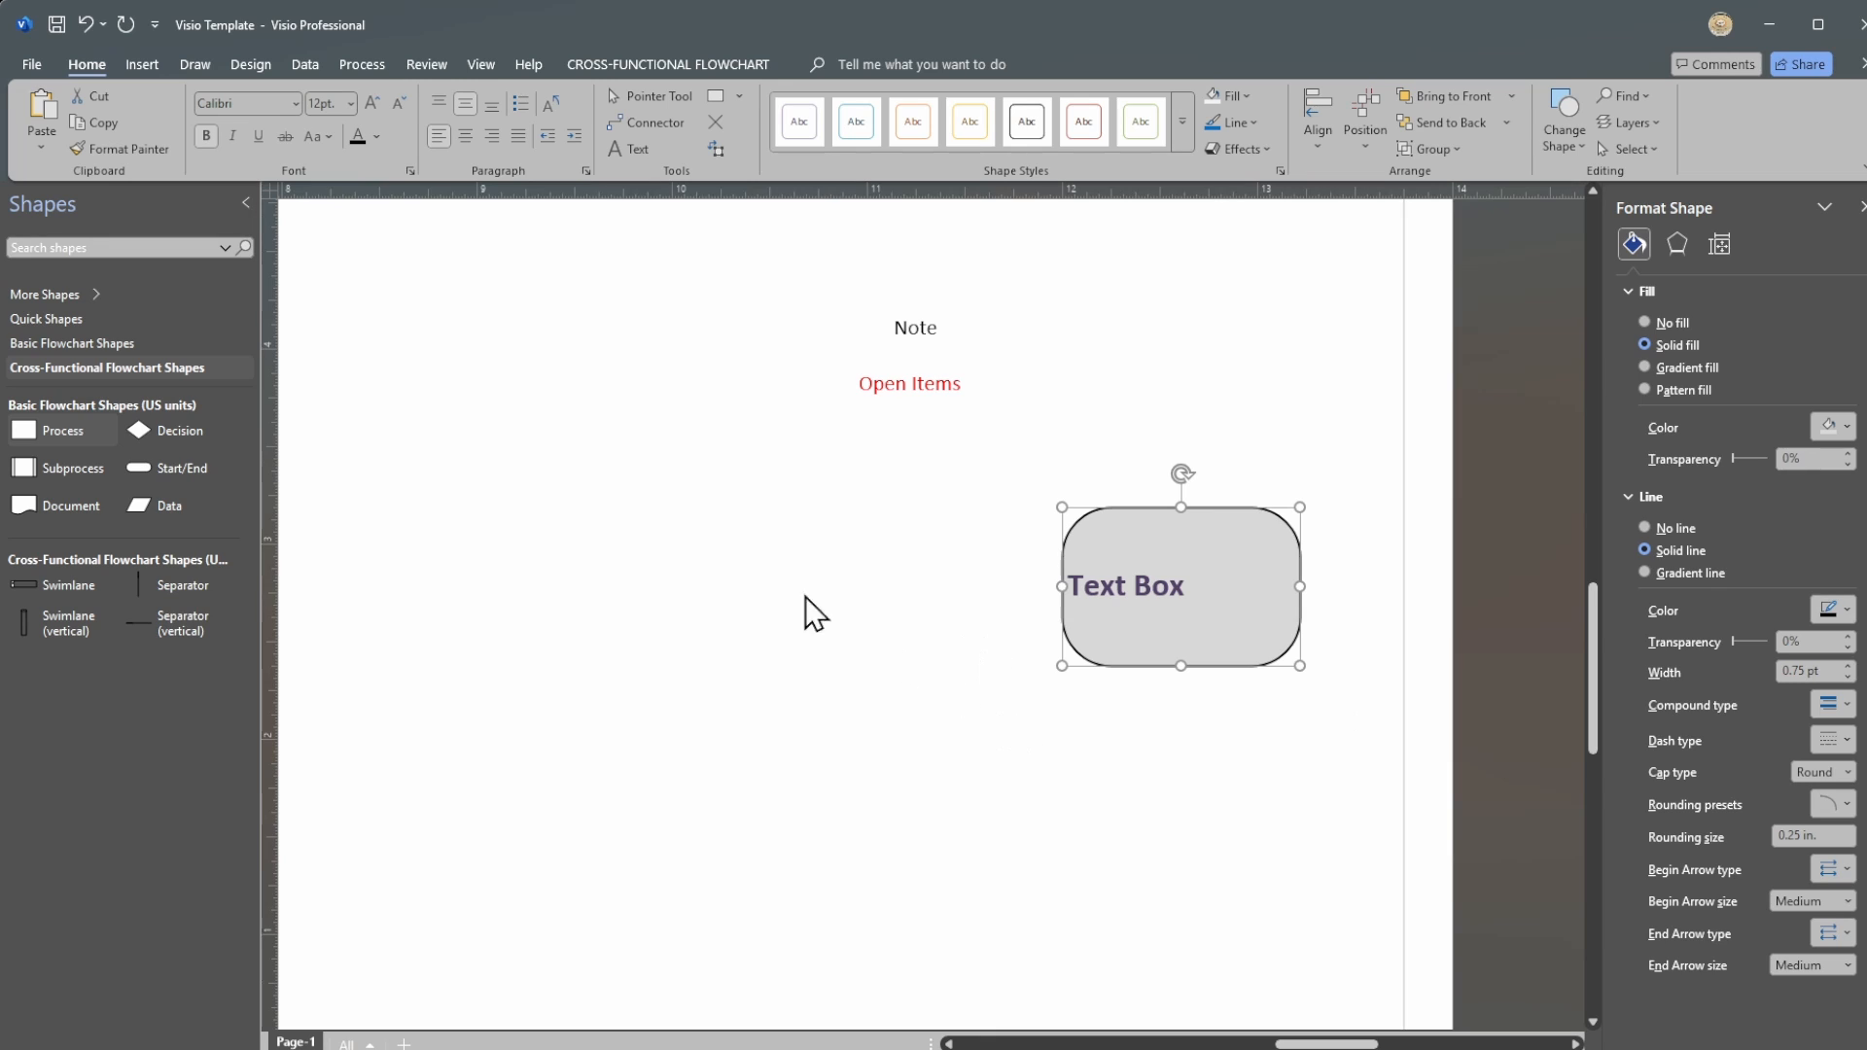
Step: Remove the fill from the rounded Text Box shape
drag(703, 482, 881, 660)
click(1167, 604)
click(1644, 322)
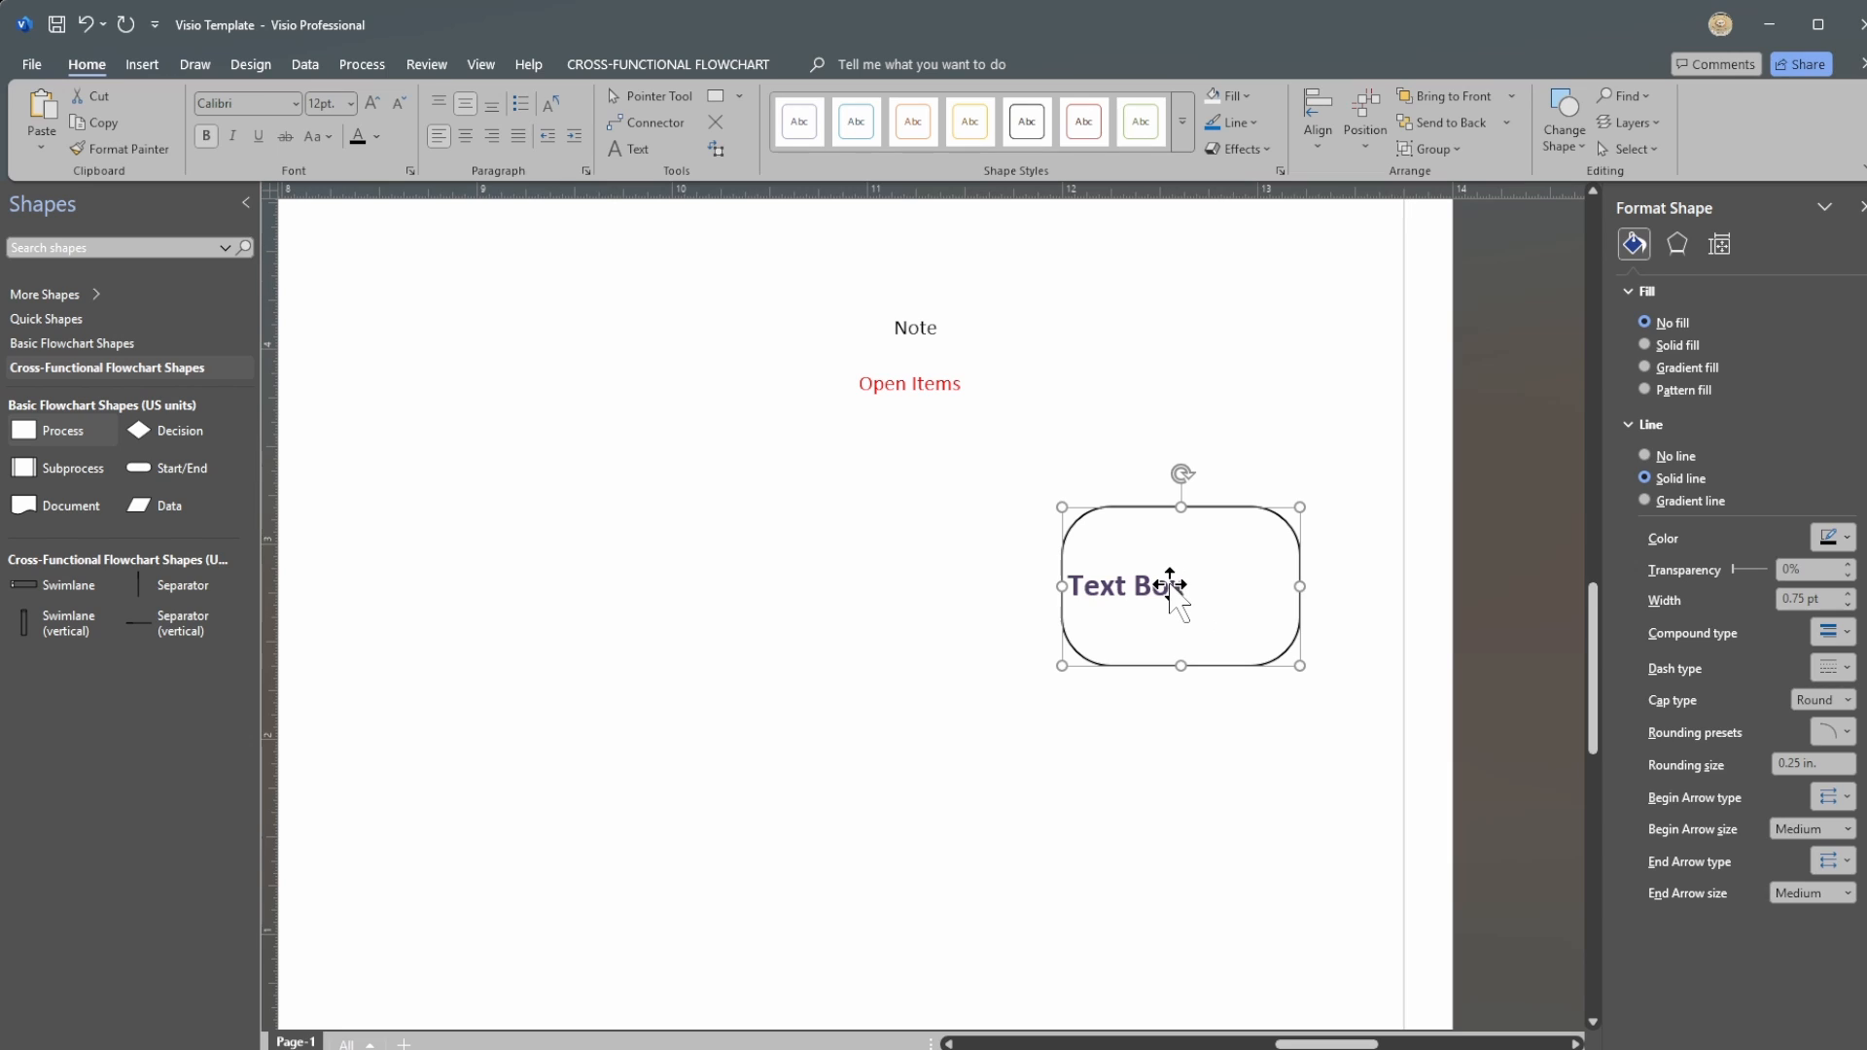
click(1166, 608)
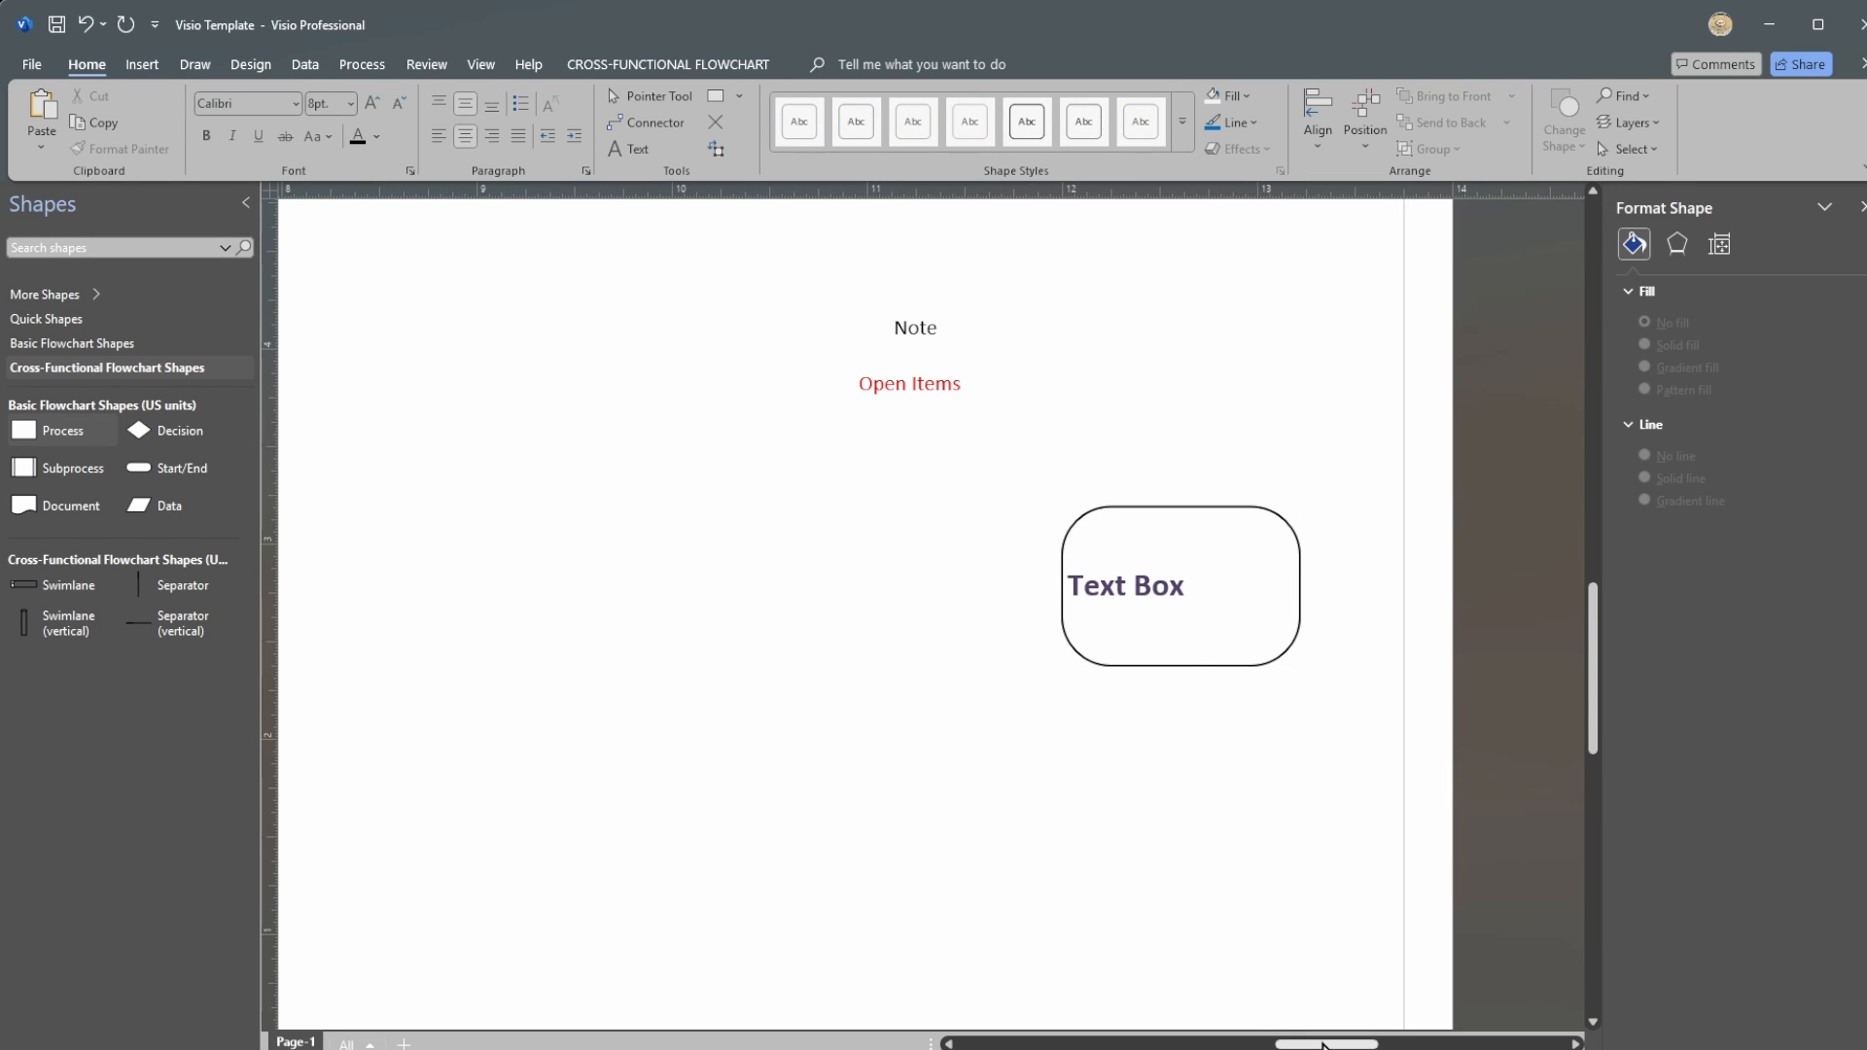
Step: Move the Text Box shape up to just below the swimlanes, beside the Note and Open Items labels
drag(1323, 1046, 1319, 1045)
mouse_move(1593, 644)
mouse_down()
mouse_move(1595, 663)
mouse_move(1589, 626)
mouse_up()
click(1180, 761)
drag(1180, 762, 1179, 494)
Step: Move the Note label up under the lanes, then narrow the Open Items box and place it directly below Note
drag(966, 485, 978, 416)
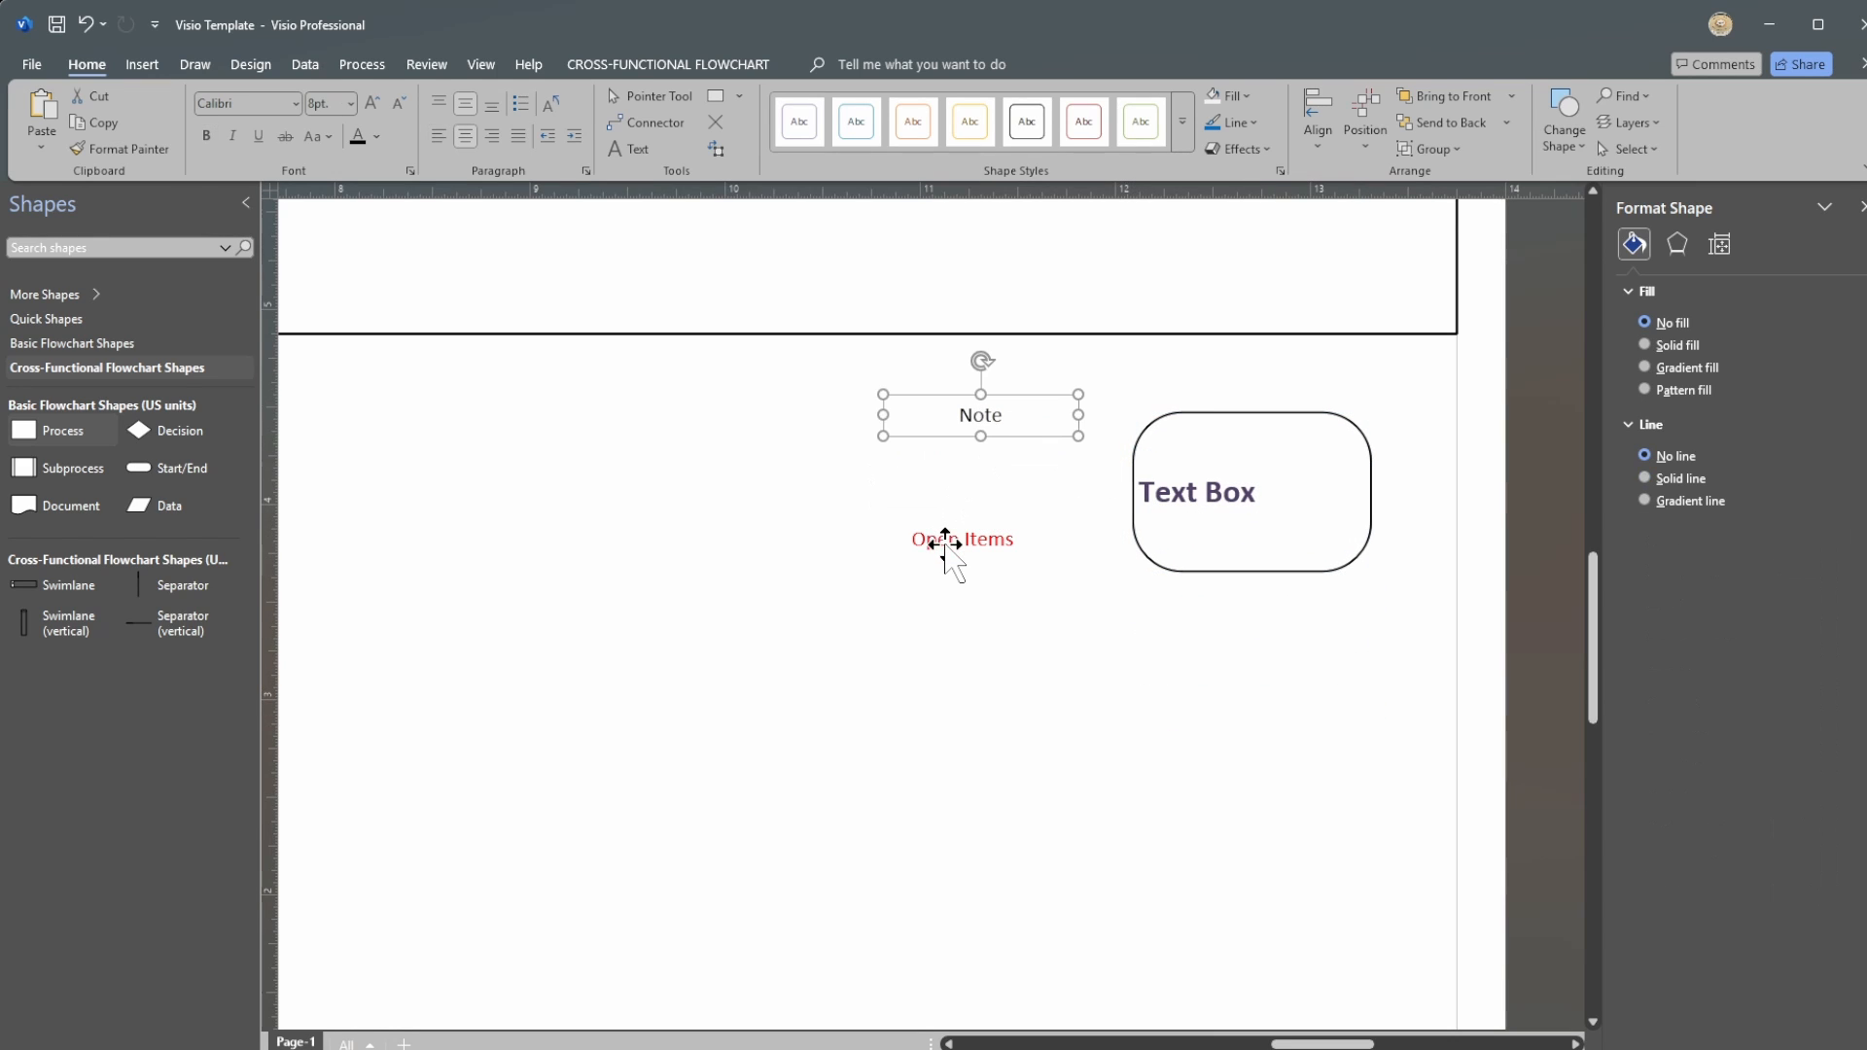
drag(945, 544, 972, 473)
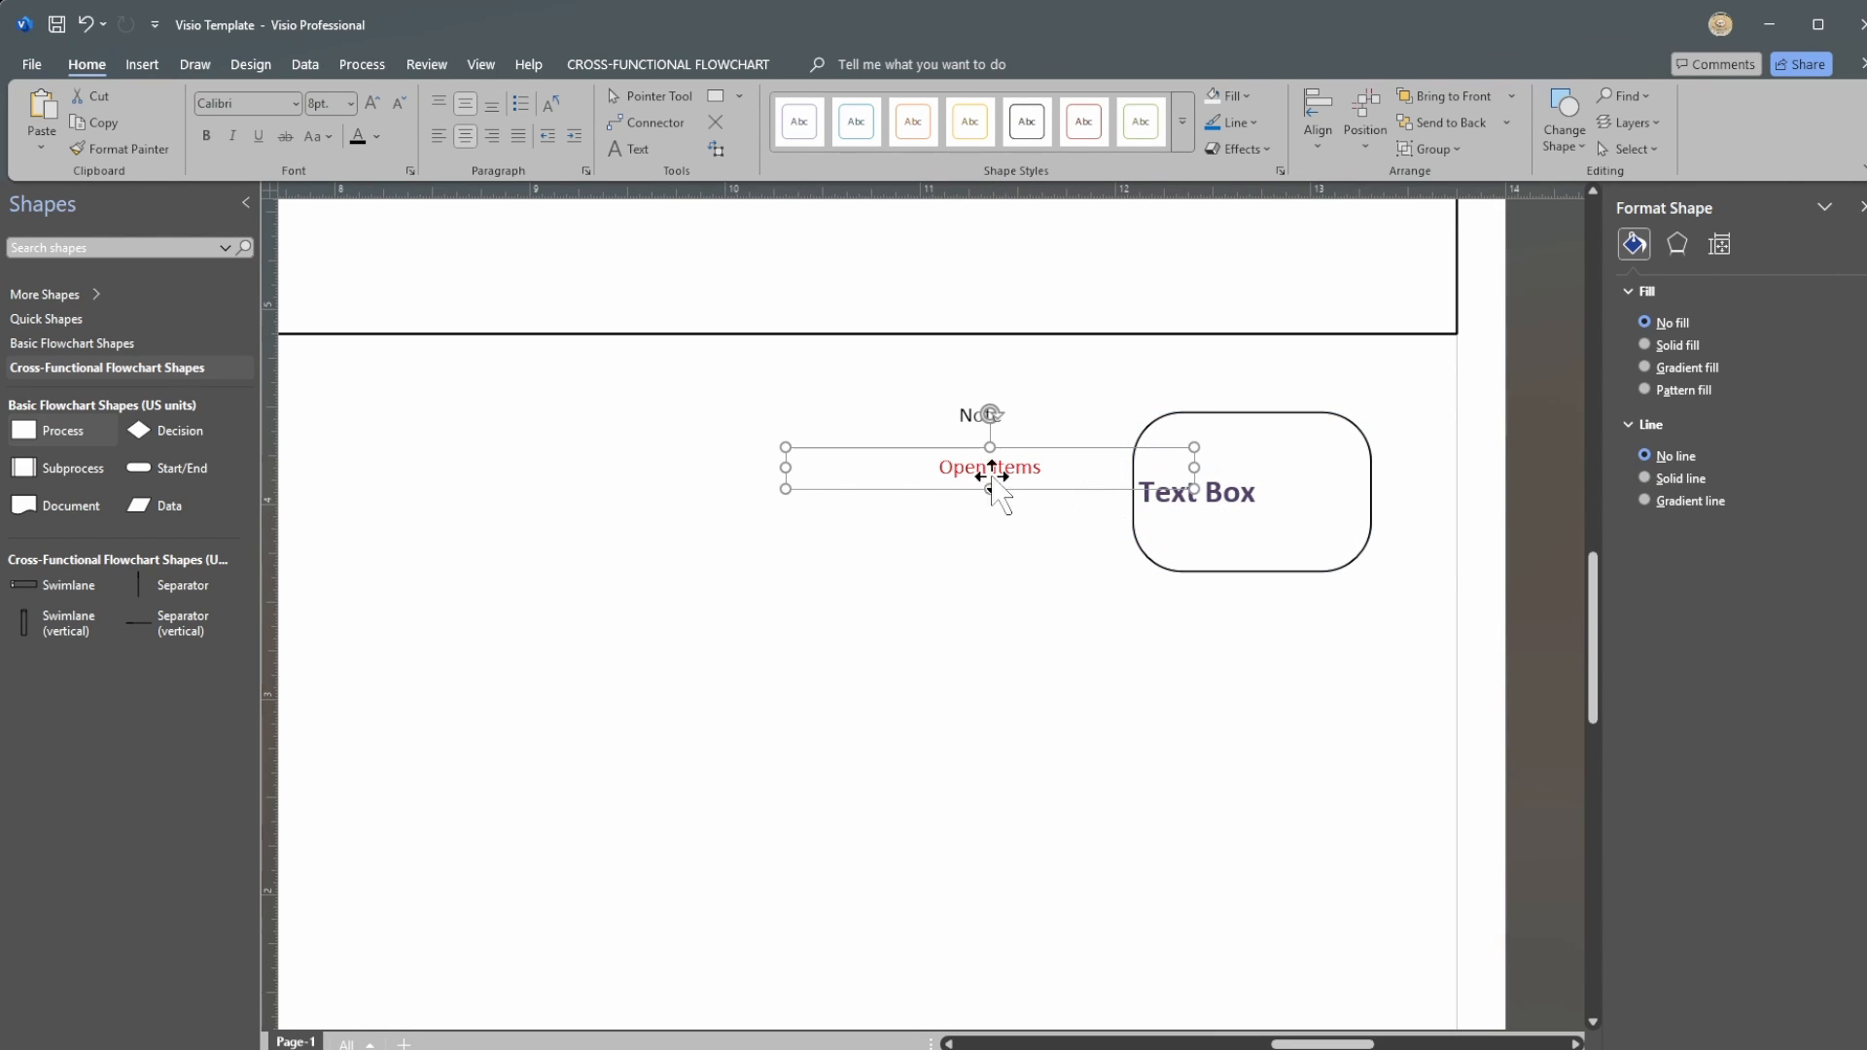
drag(786, 468, 957, 467)
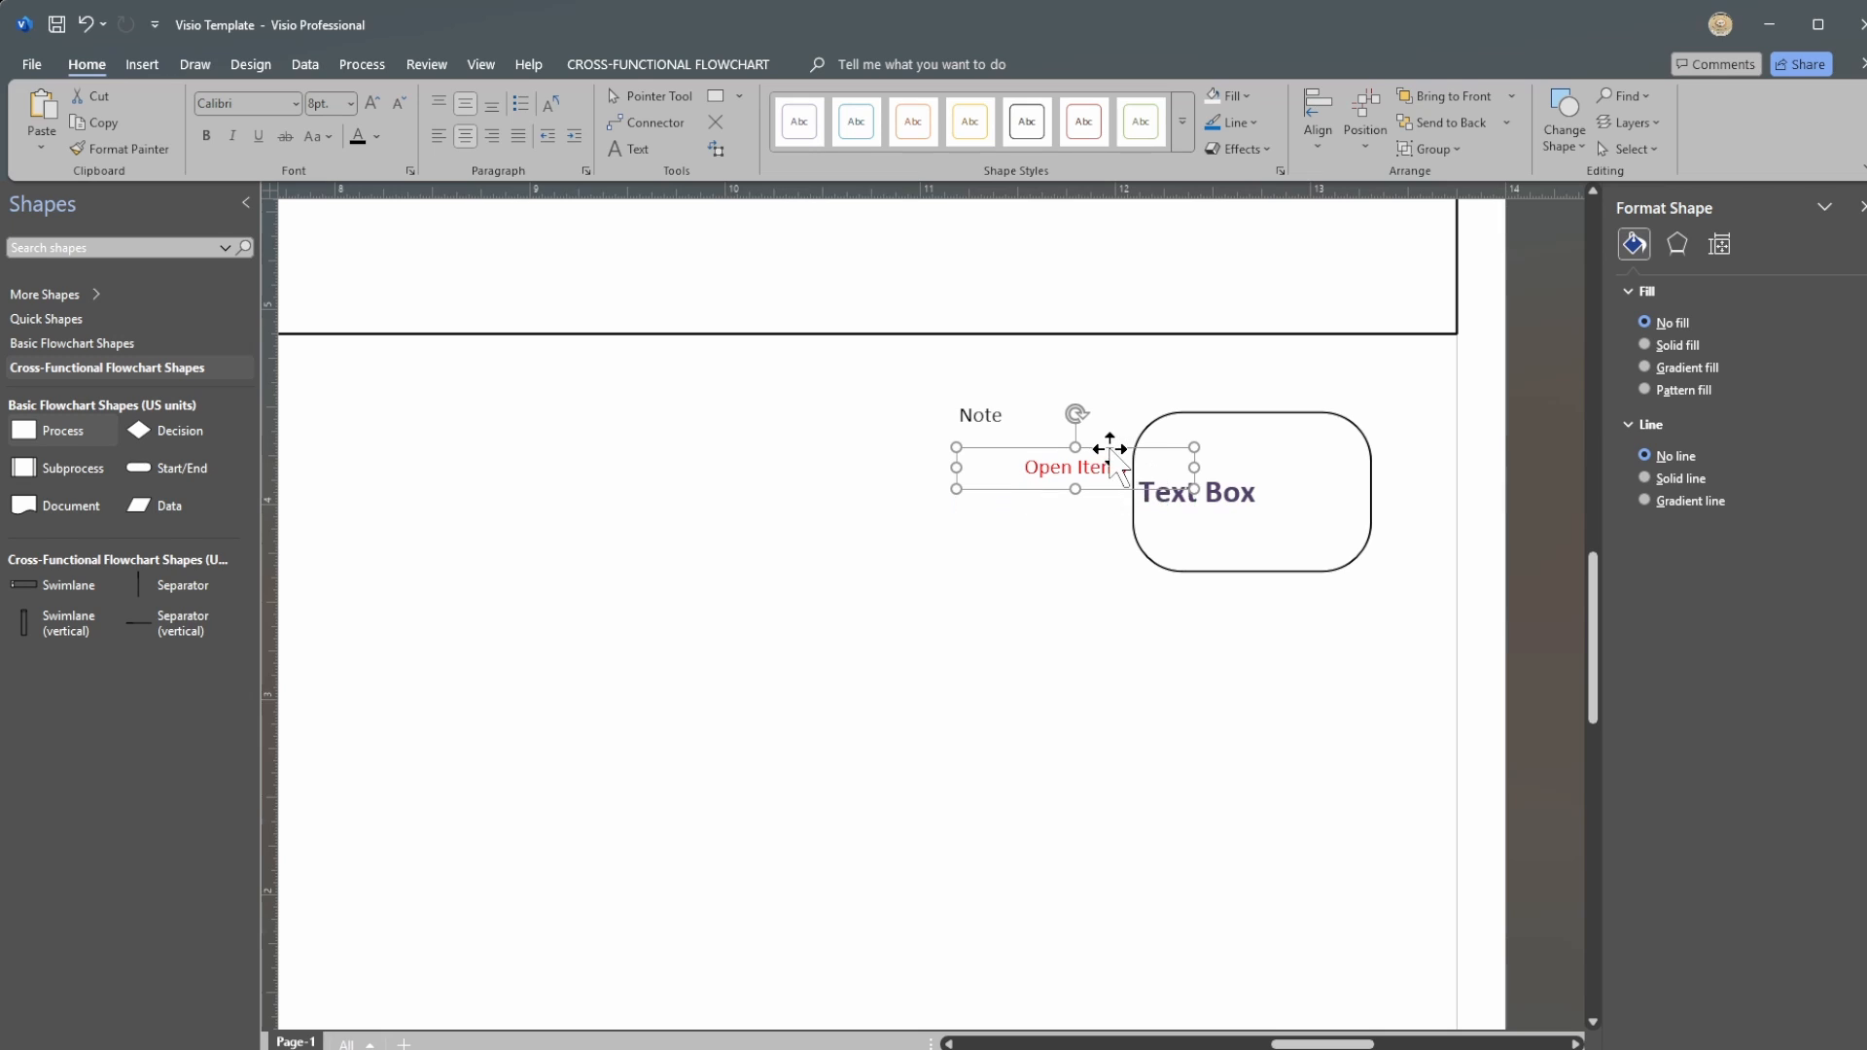
drag(1110, 448, 1012, 436)
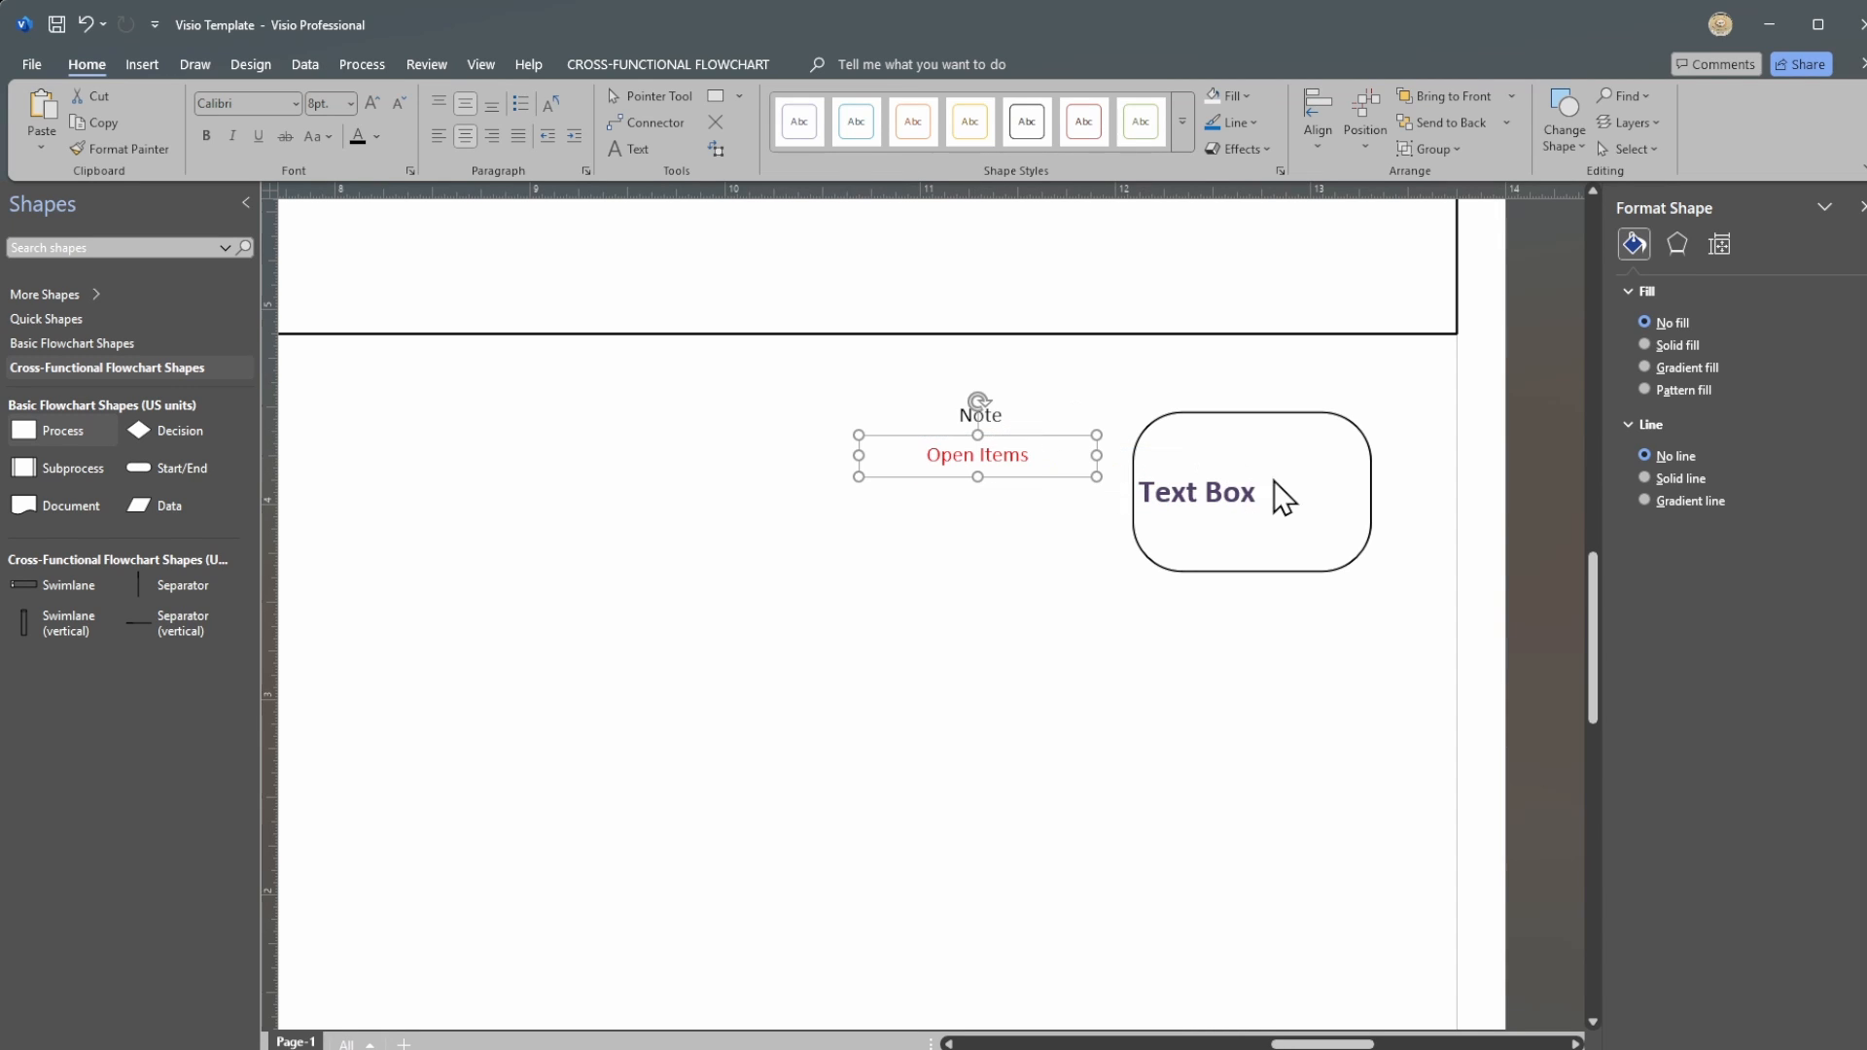
Step: Shift the Text Box shape slightly up and right, and apply a smaller rounding preset to its corners
click(1211, 494)
drag(1206, 515, 1239, 485)
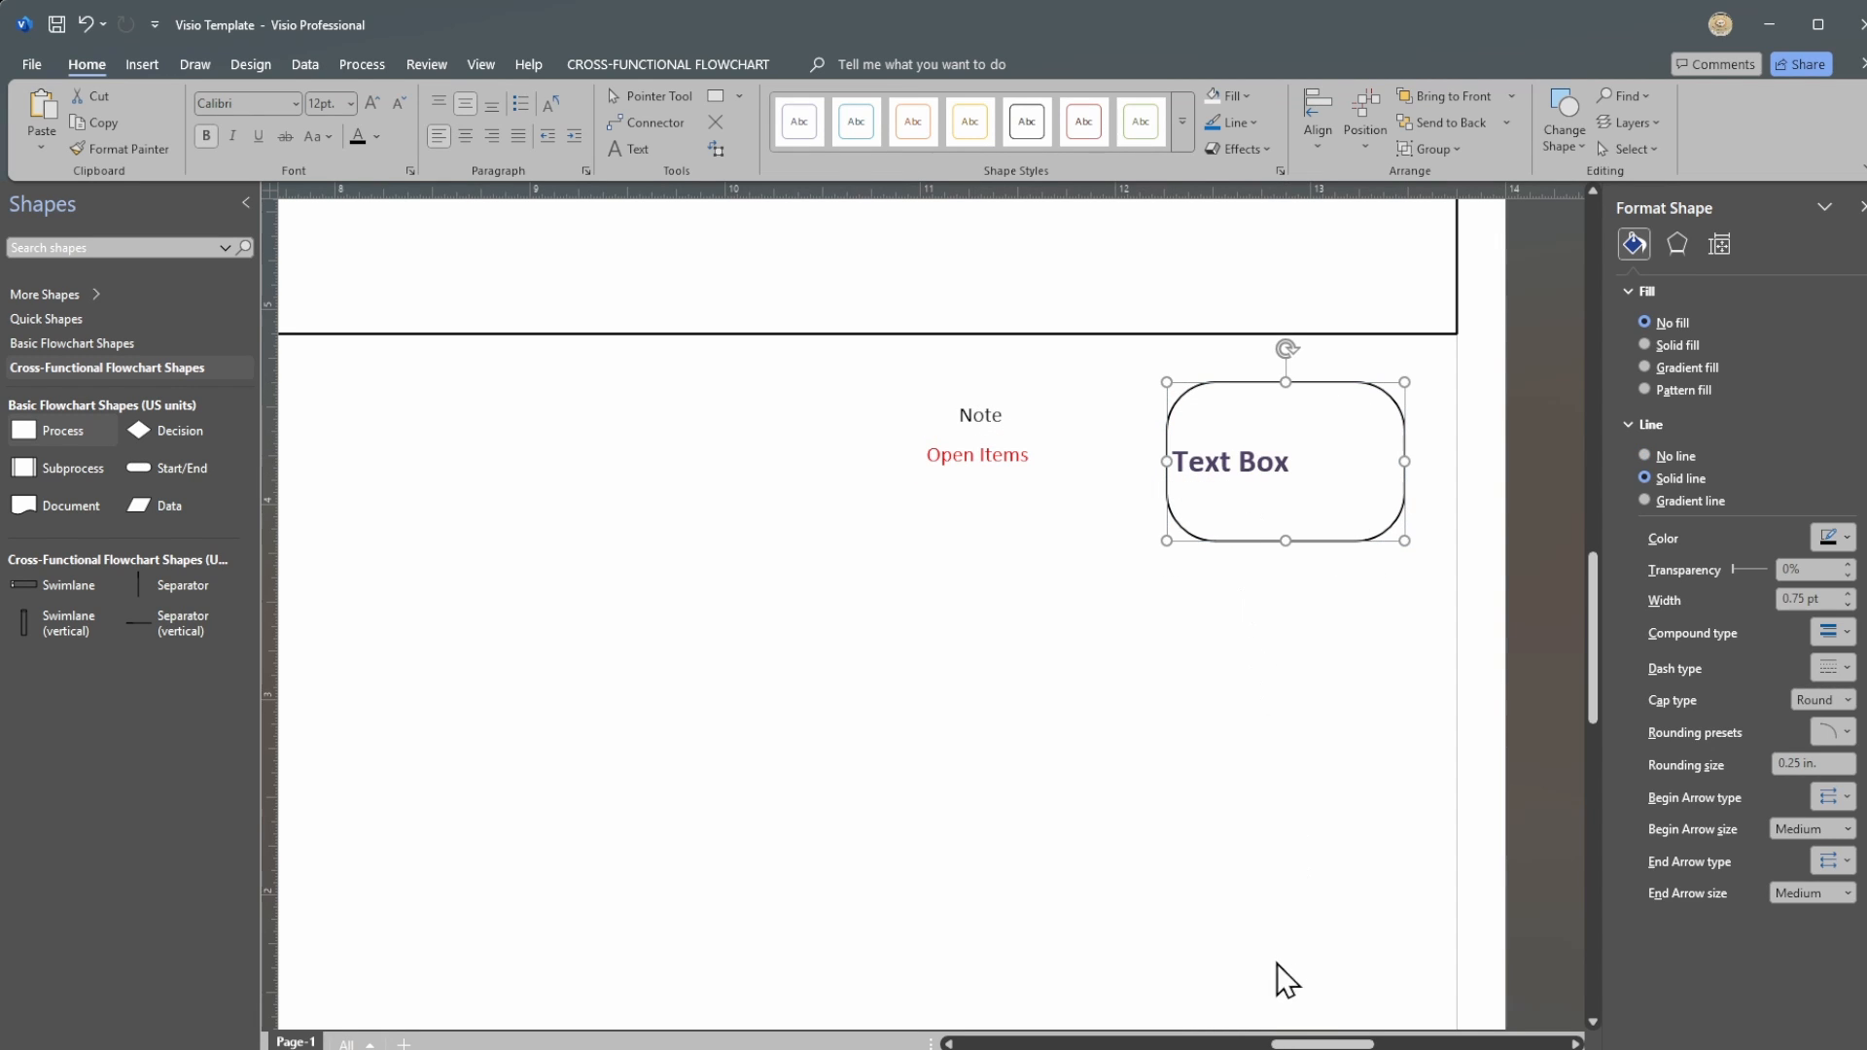
drag(1305, 1044, 1297, 1044)
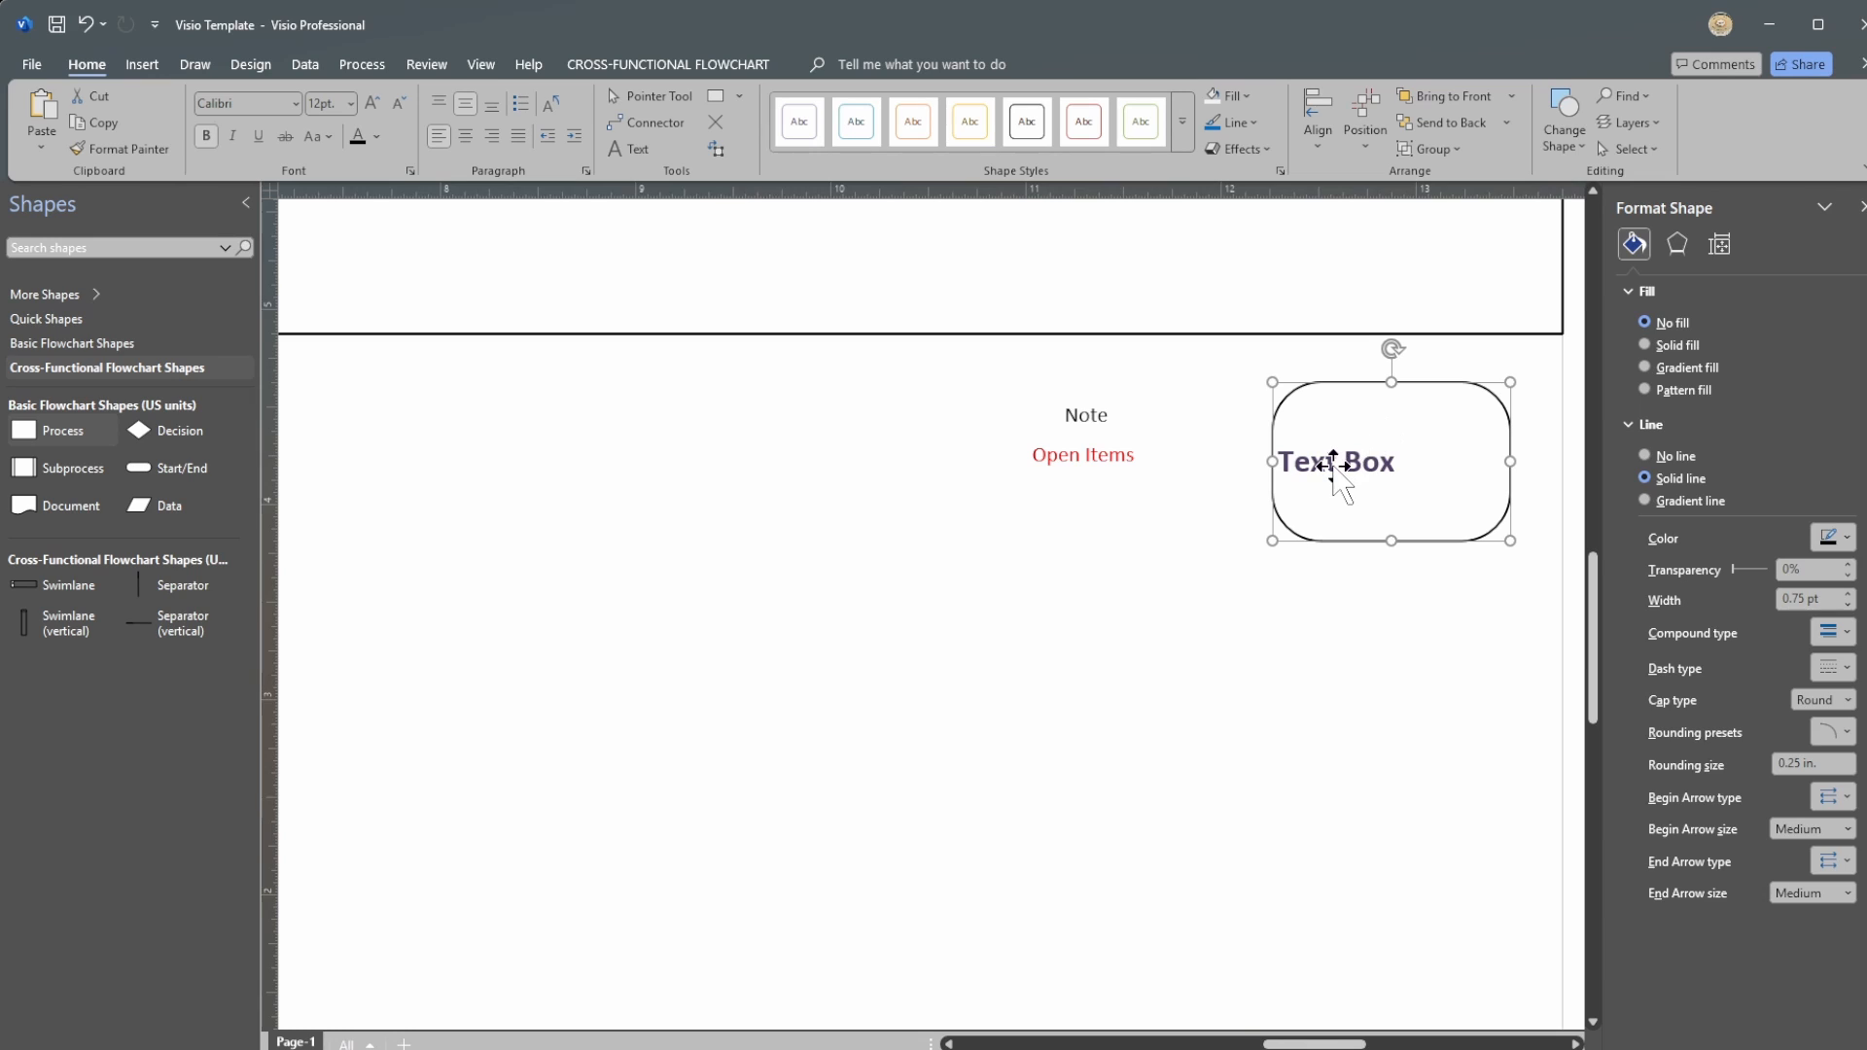
double_click(1335, 465)
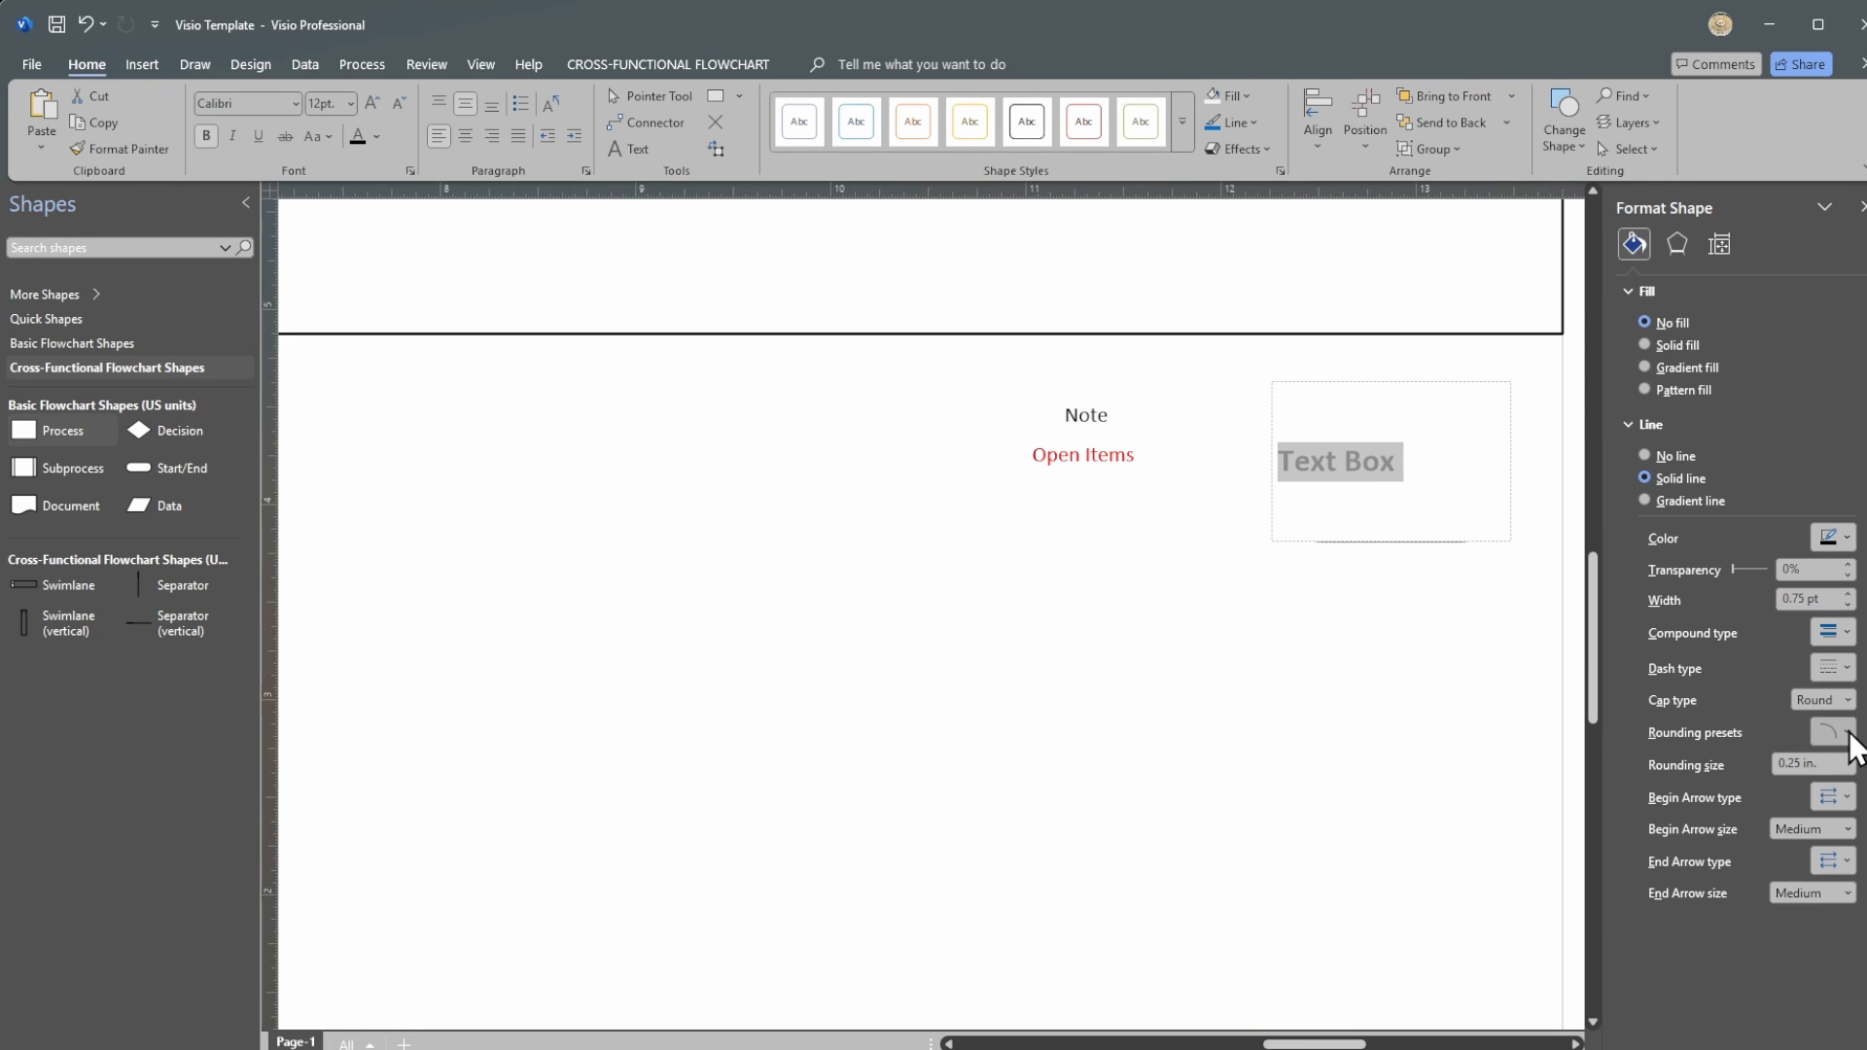
click(1850, 733)
click(1838, 793)
click(1259, 667)
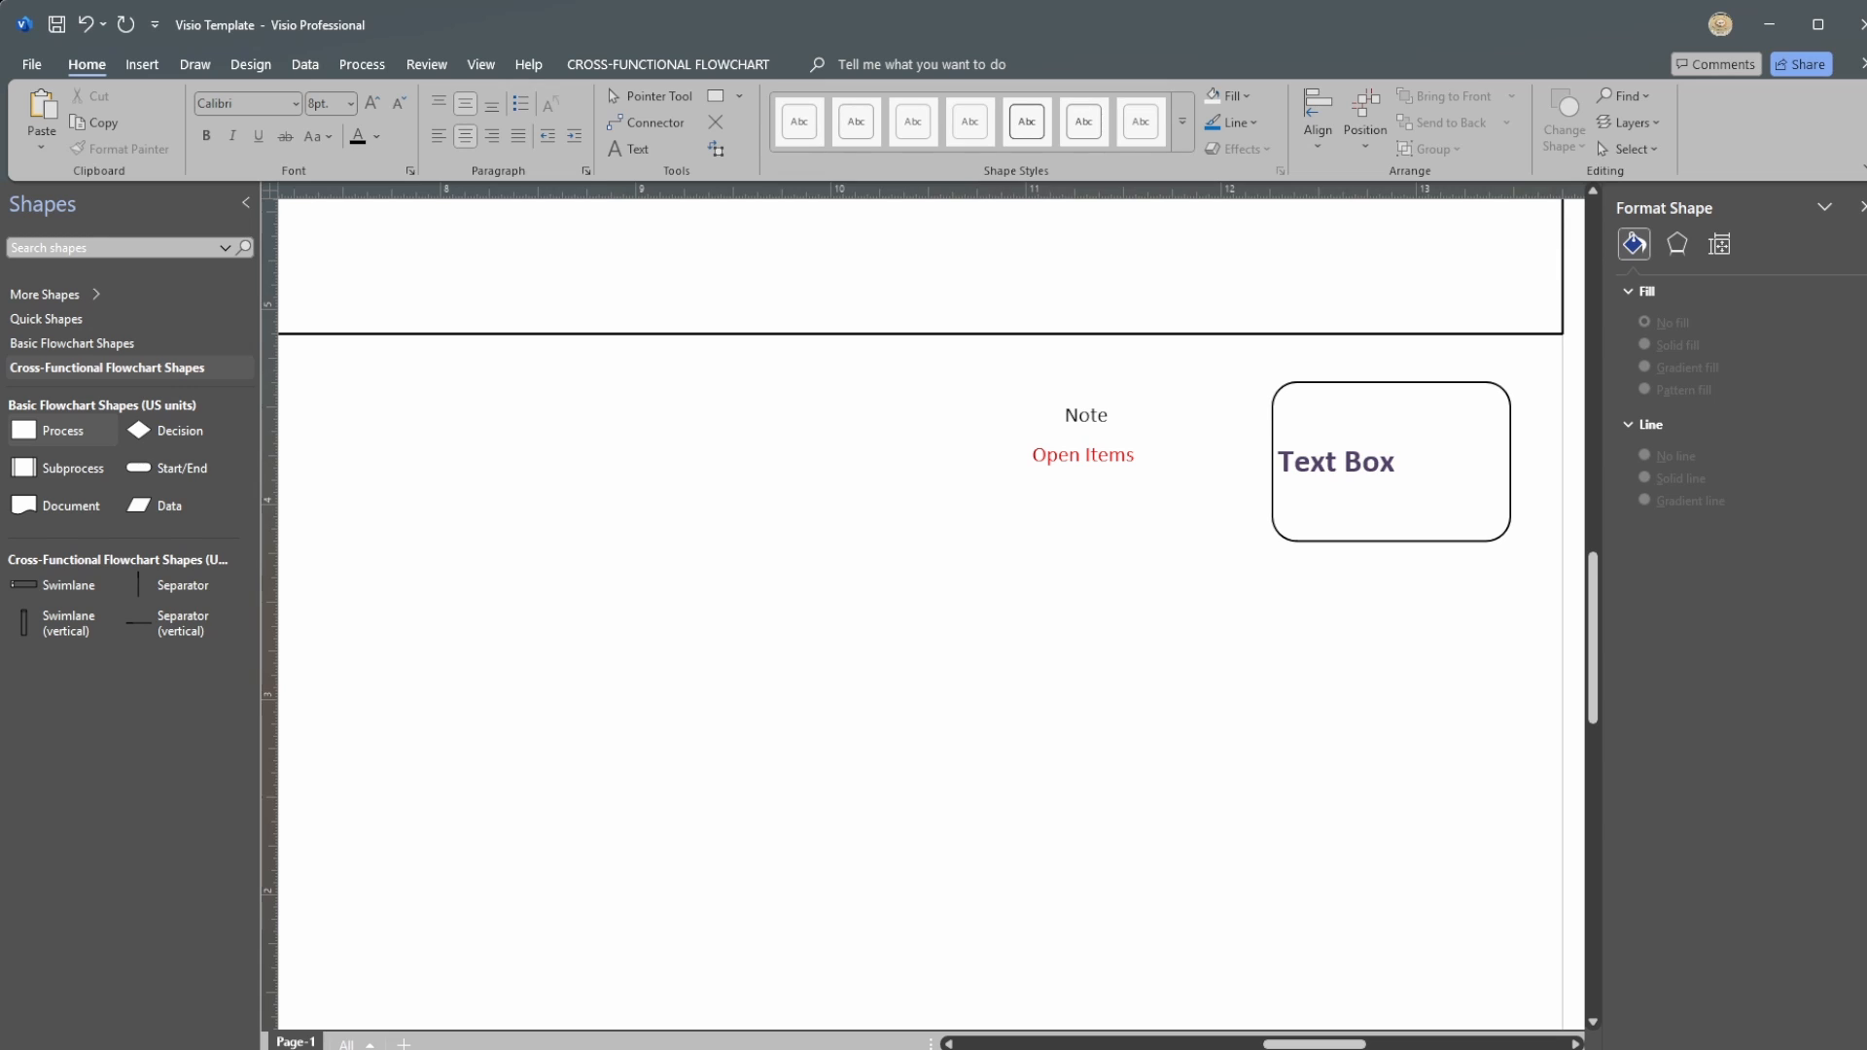
Step: Save the finished Visio Template drawing
click(32, 65)
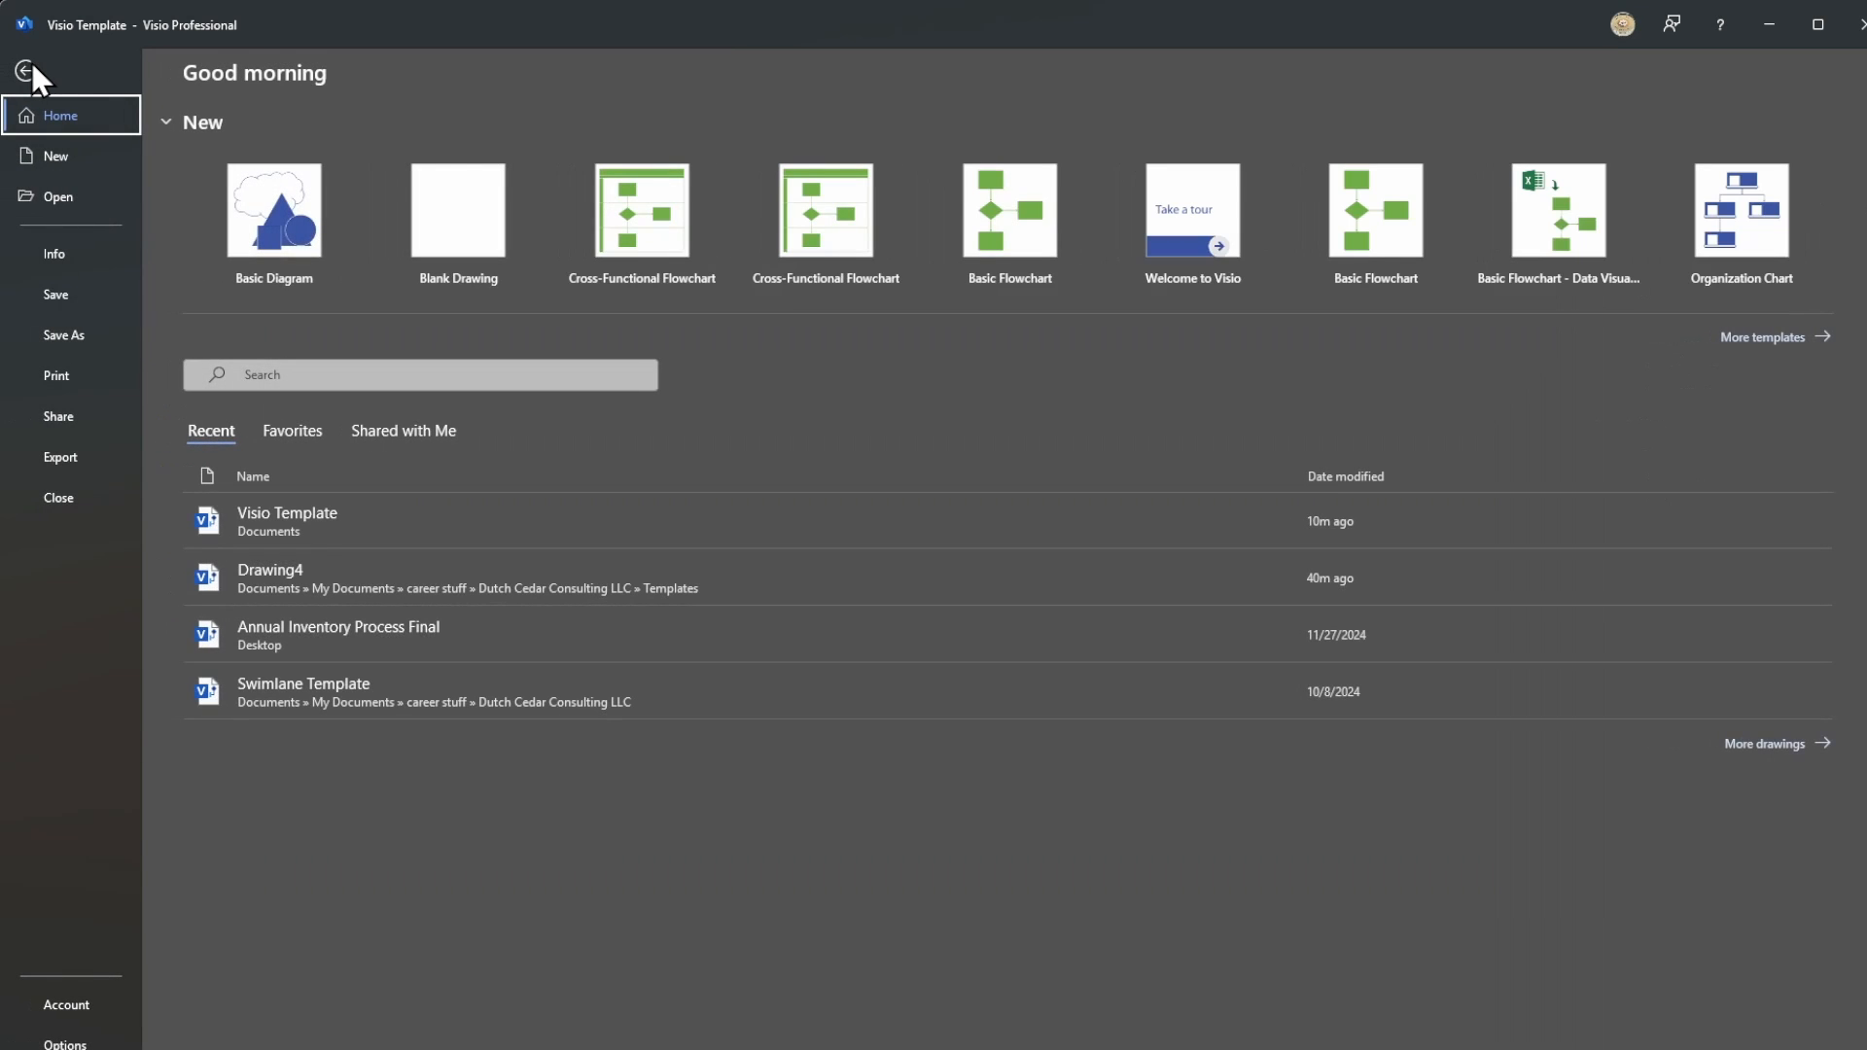
click(55, 294)
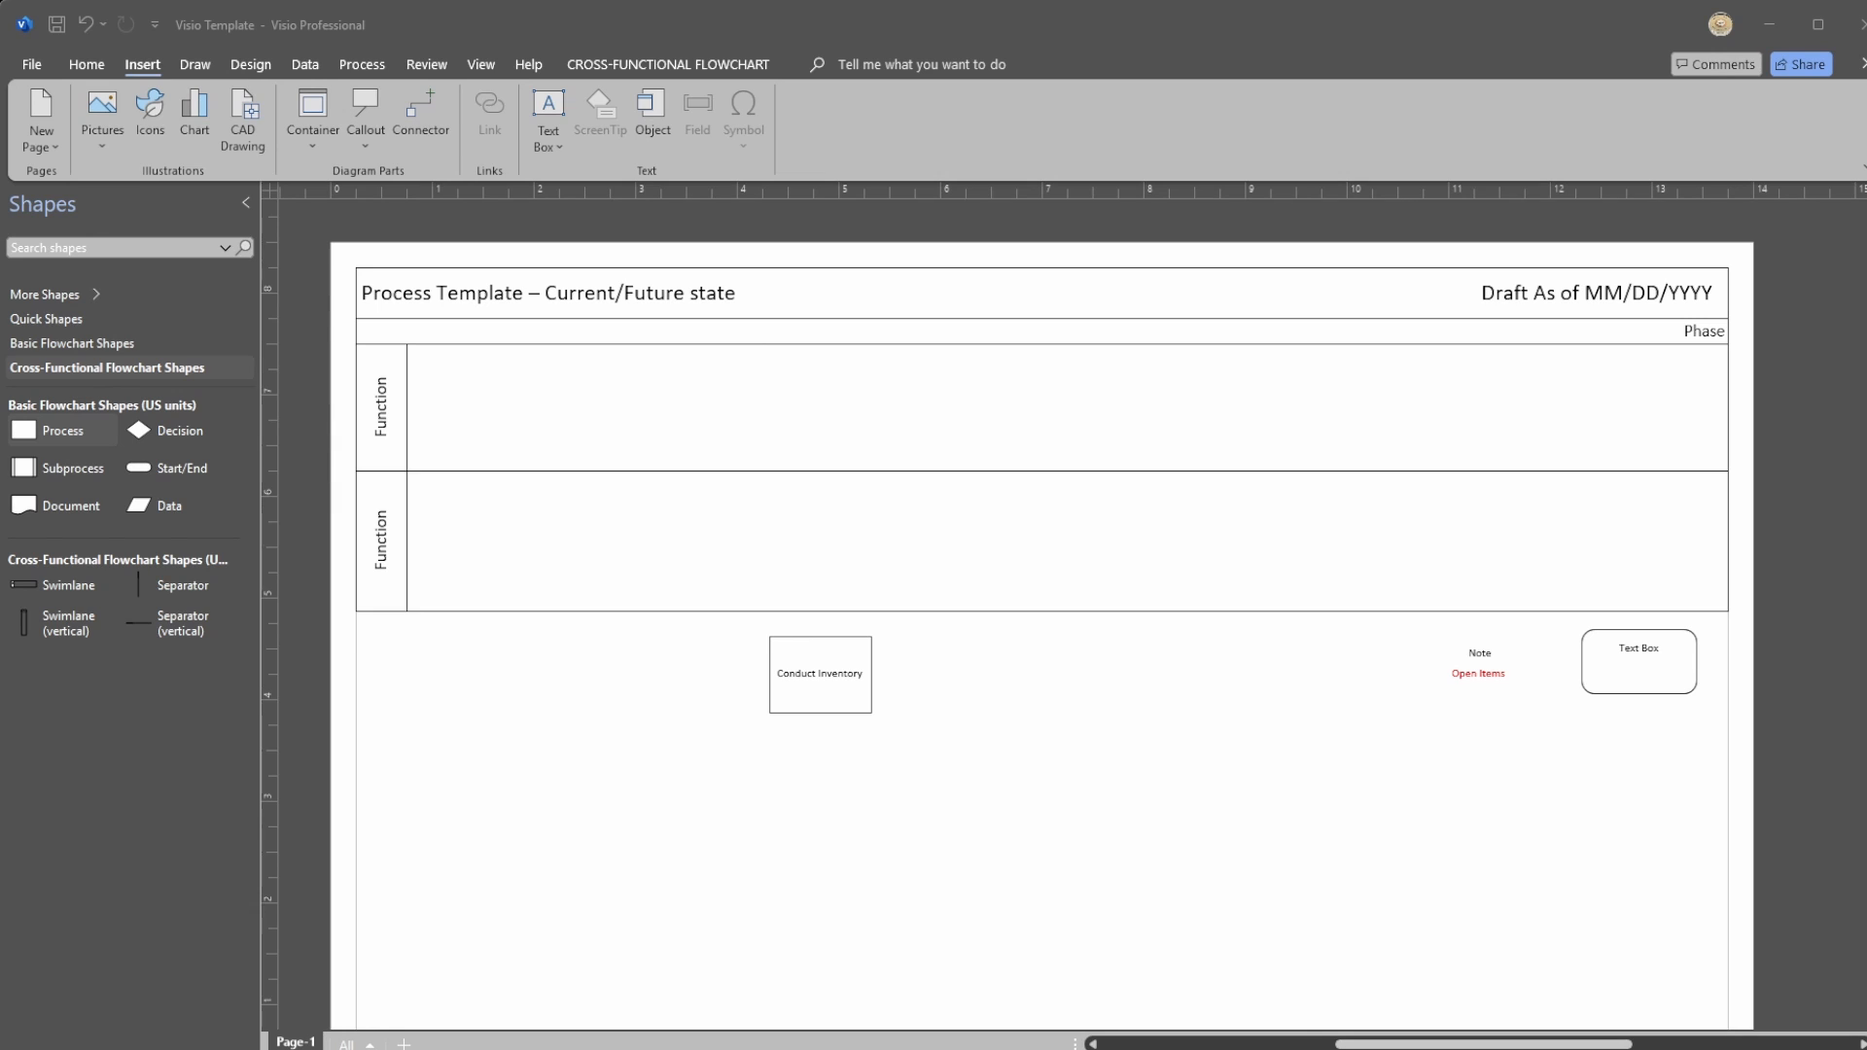
click(1637, 653)
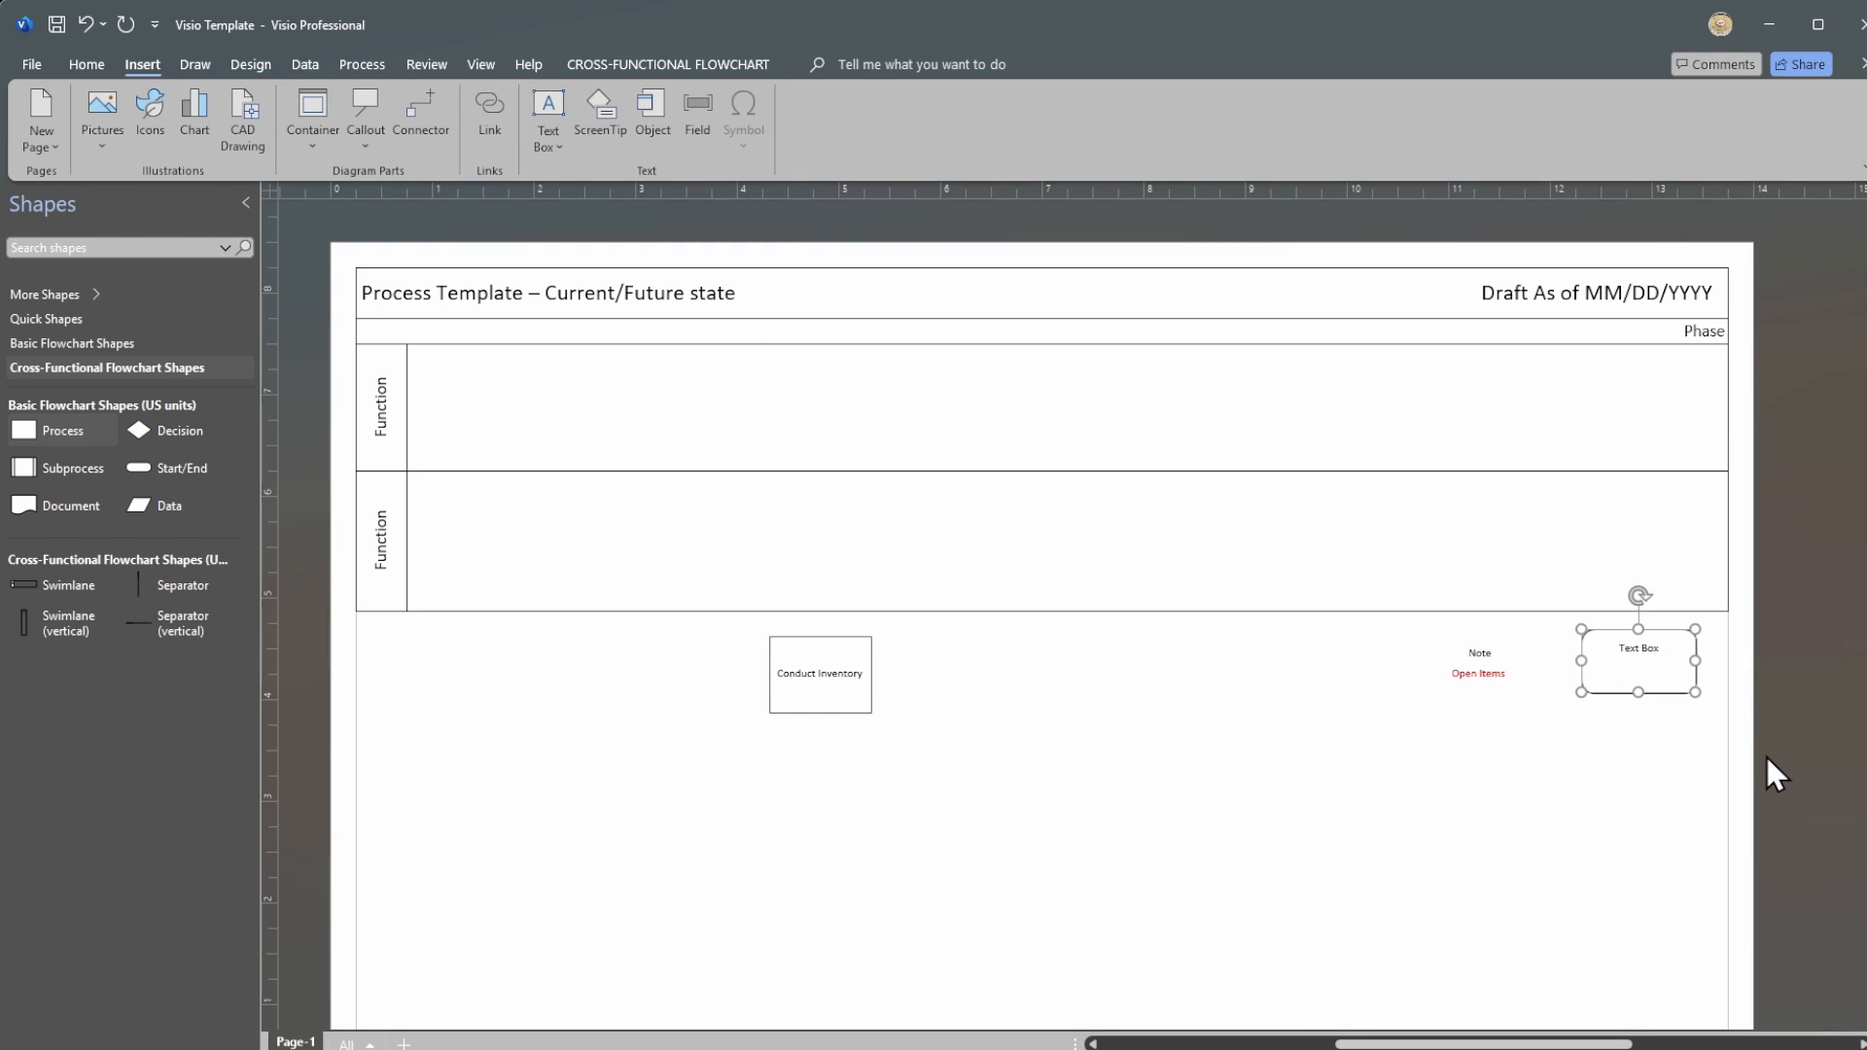
click(1746, 783)
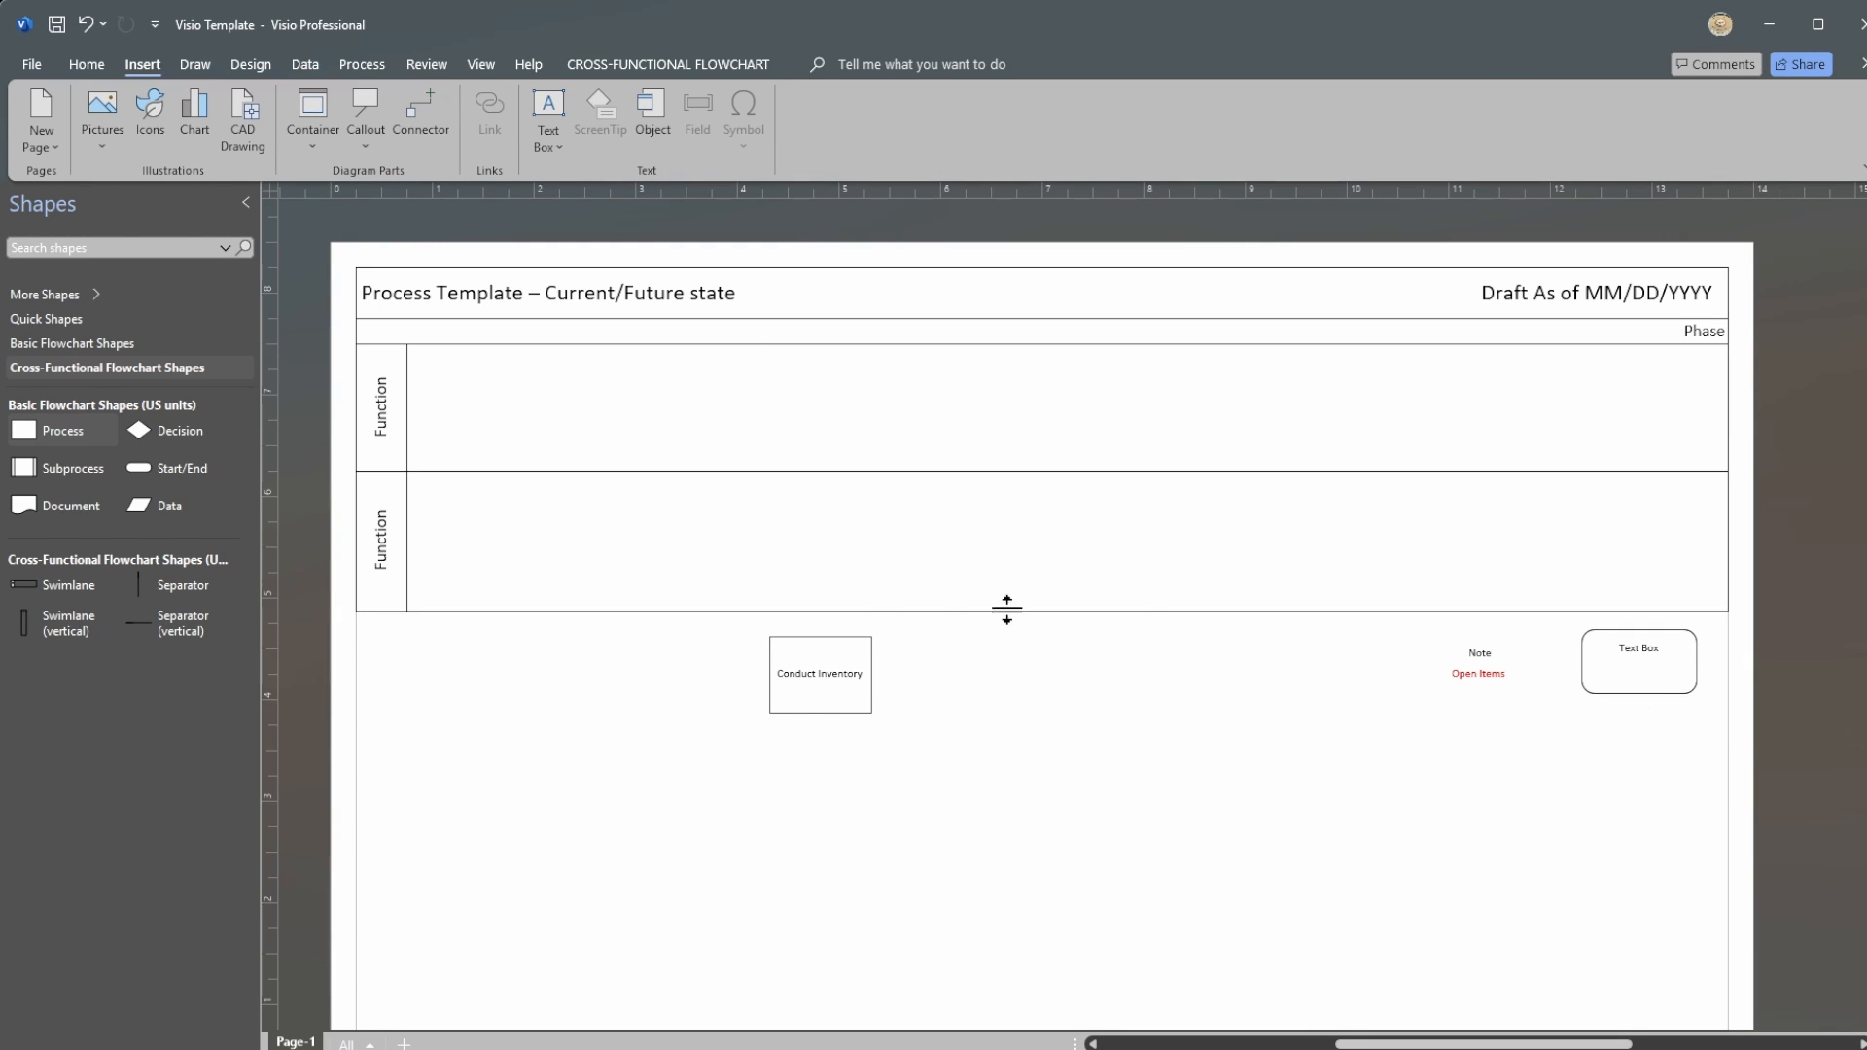
Step: Save a copy of the template in the Documents folder under the name "Create Widget"
click(32, 65)
click(56, 337)
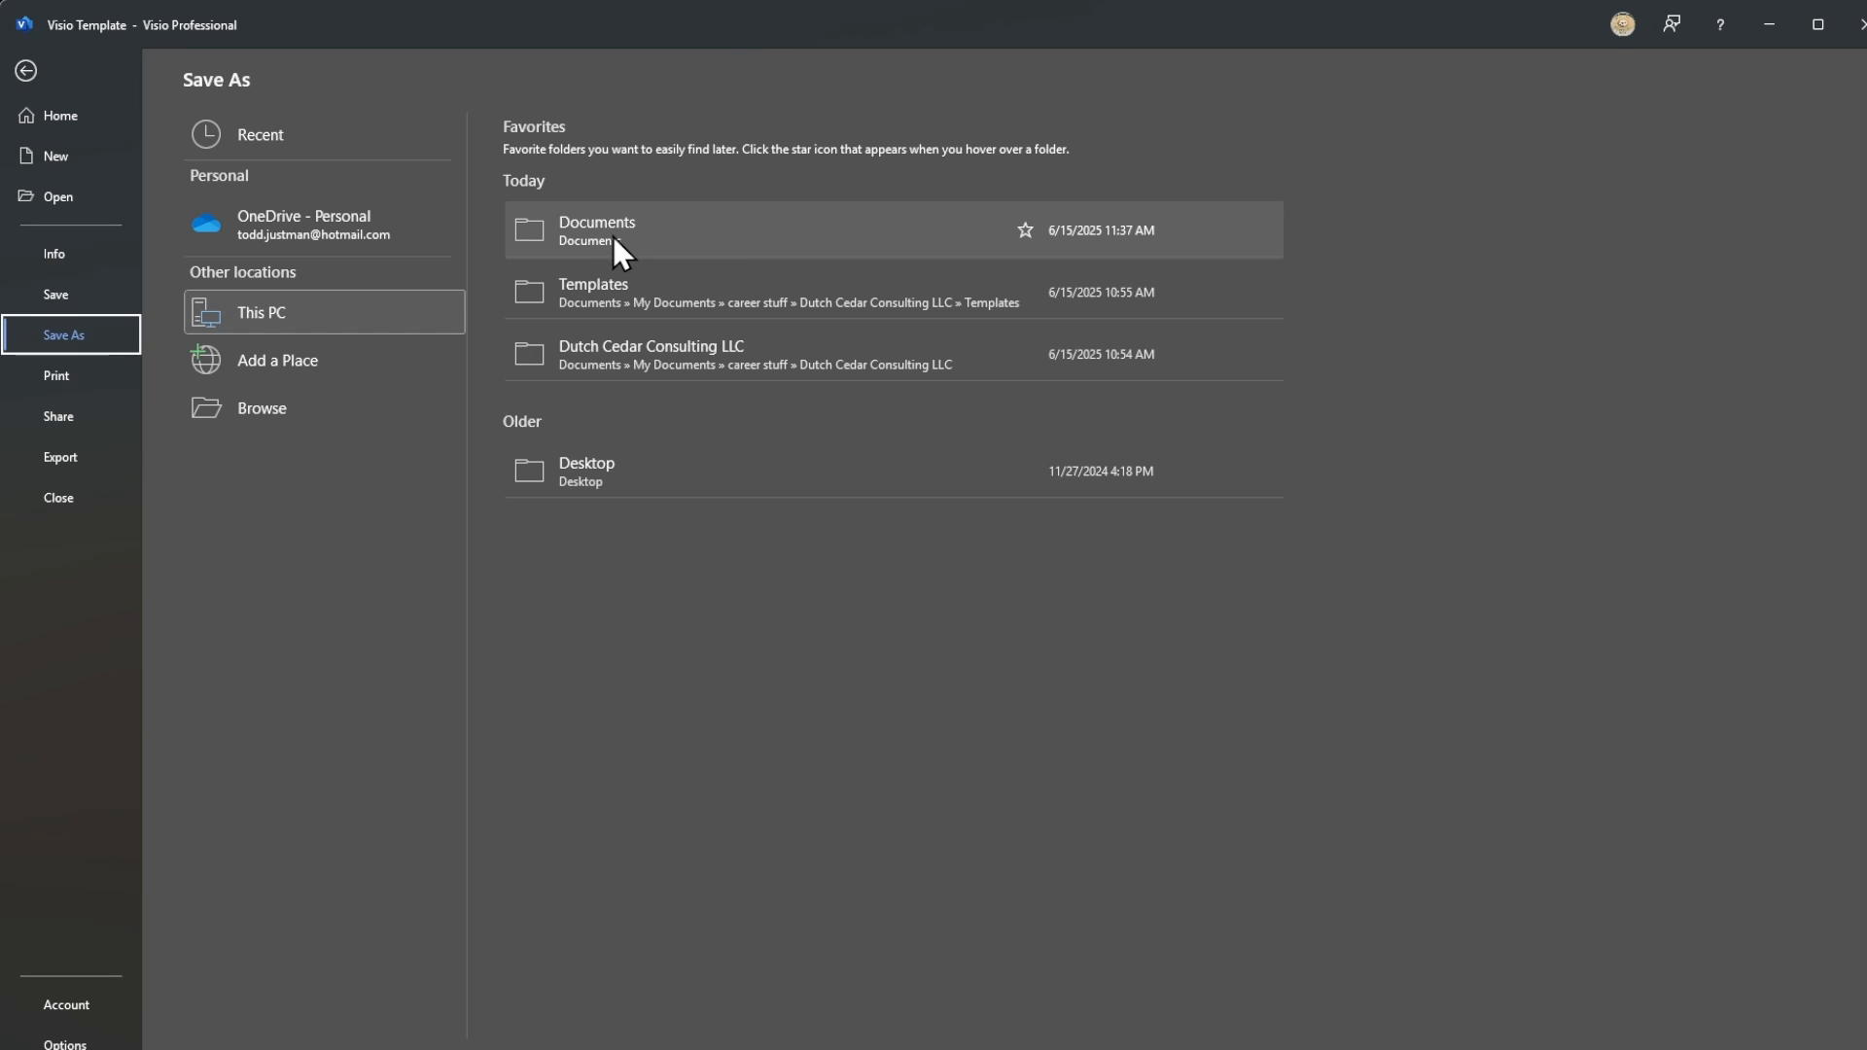
click(575, 241)
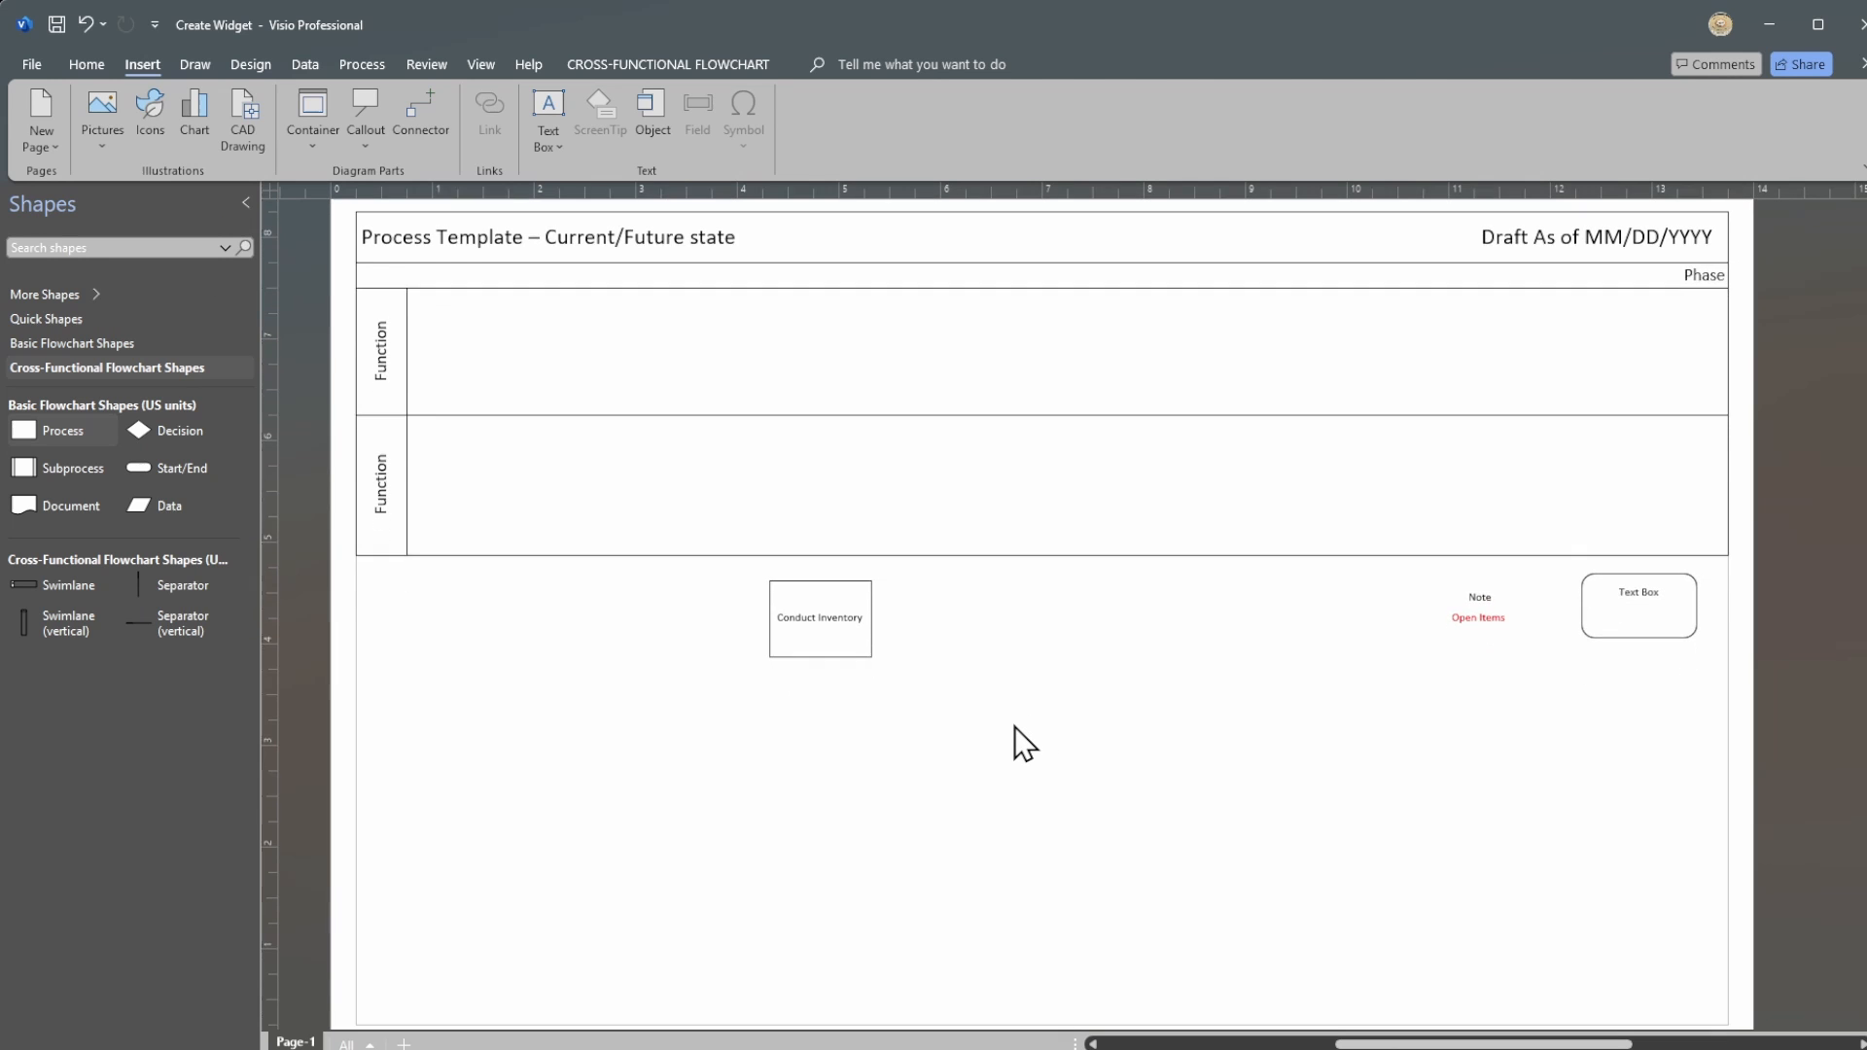
scroll(1013, 726, down, 2)
scroll(1013, 727, up, 2)
scroll(1011, 726, up, 1)
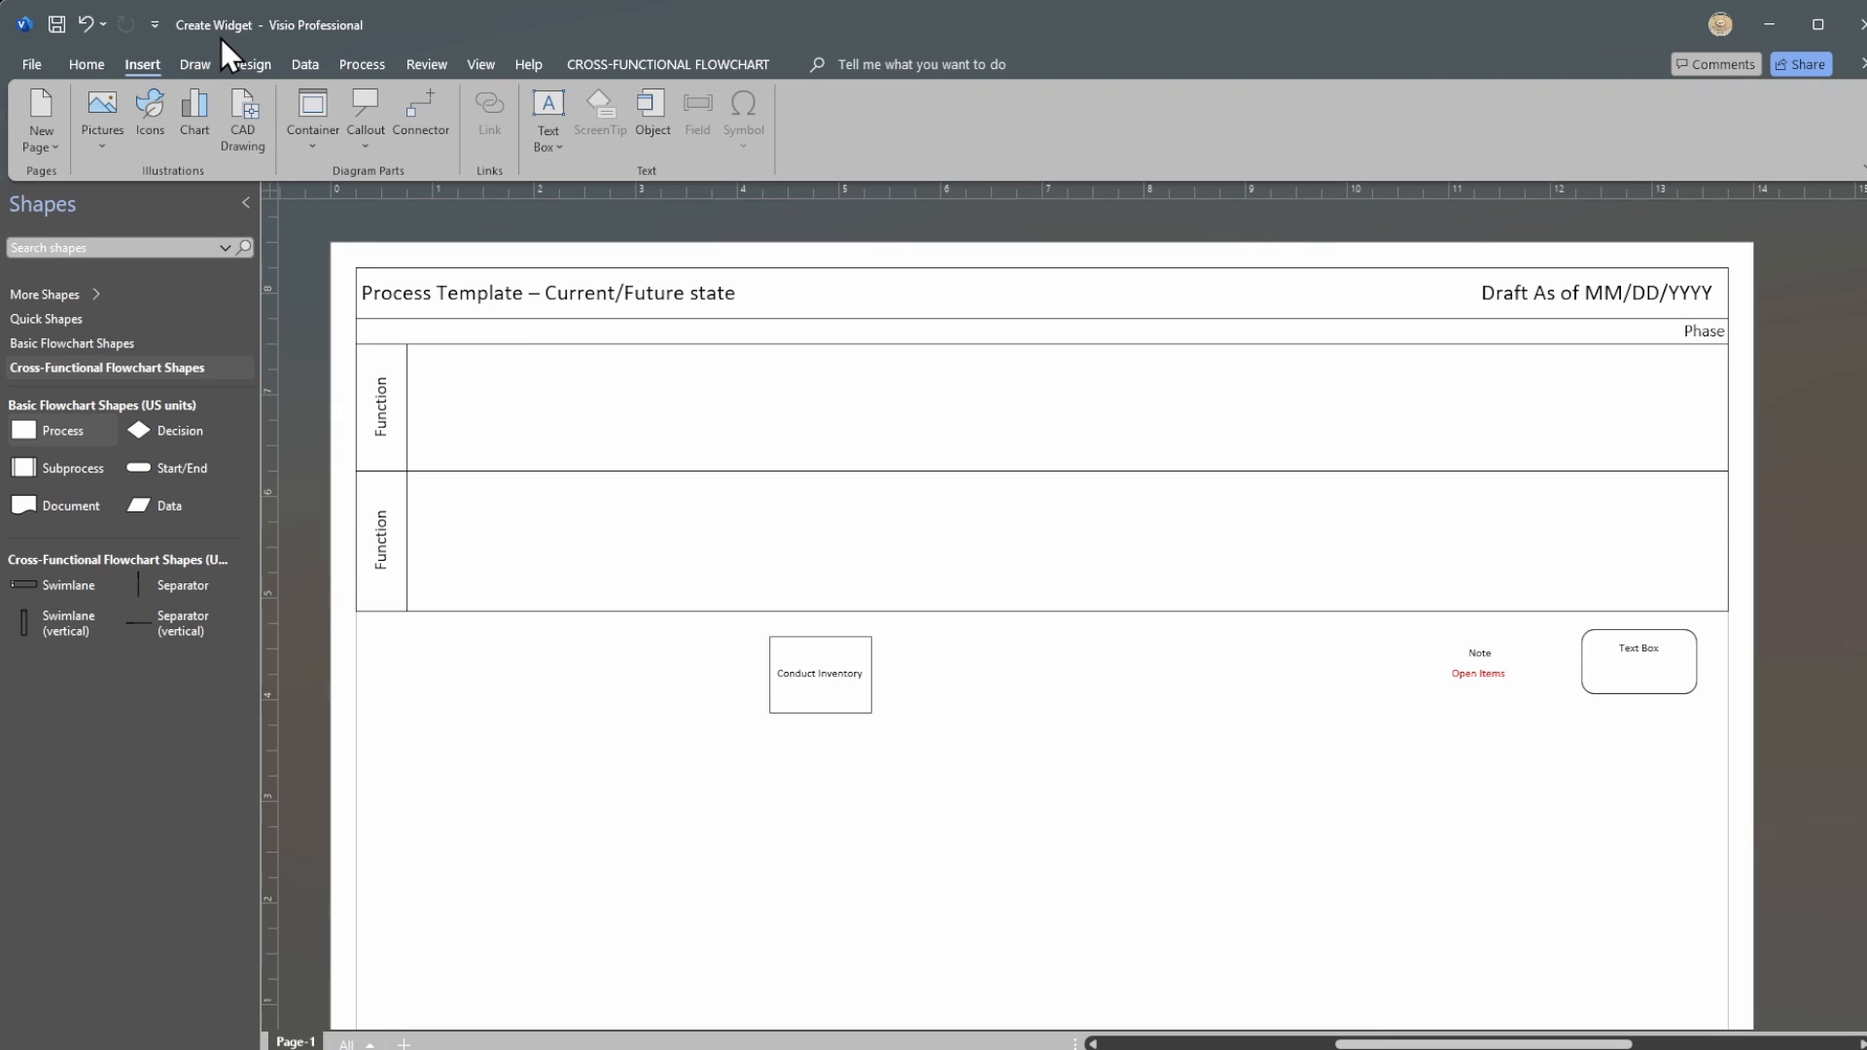
scroll(853, 465, down, 1)
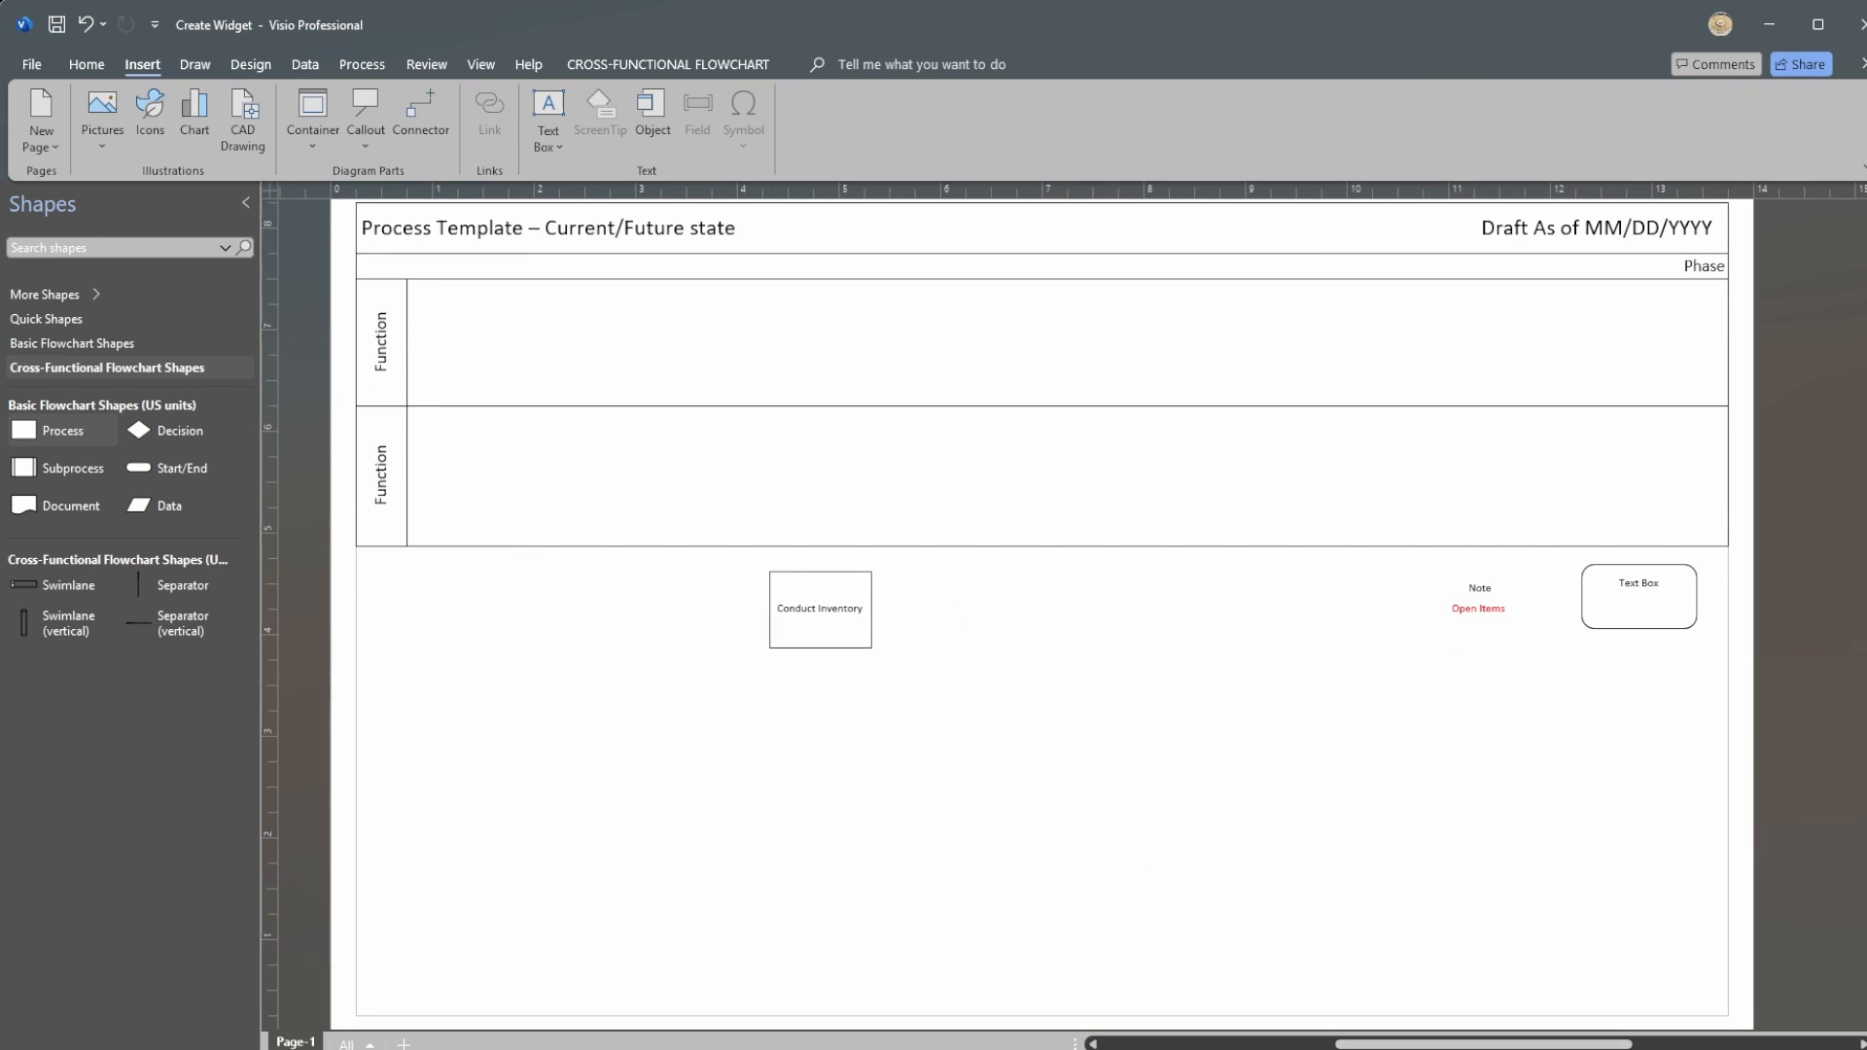
drag(1442, 1045, 1391, 1044)
scroll(687, 366, up, 1)
scroll(1765, 1045, down, 1)
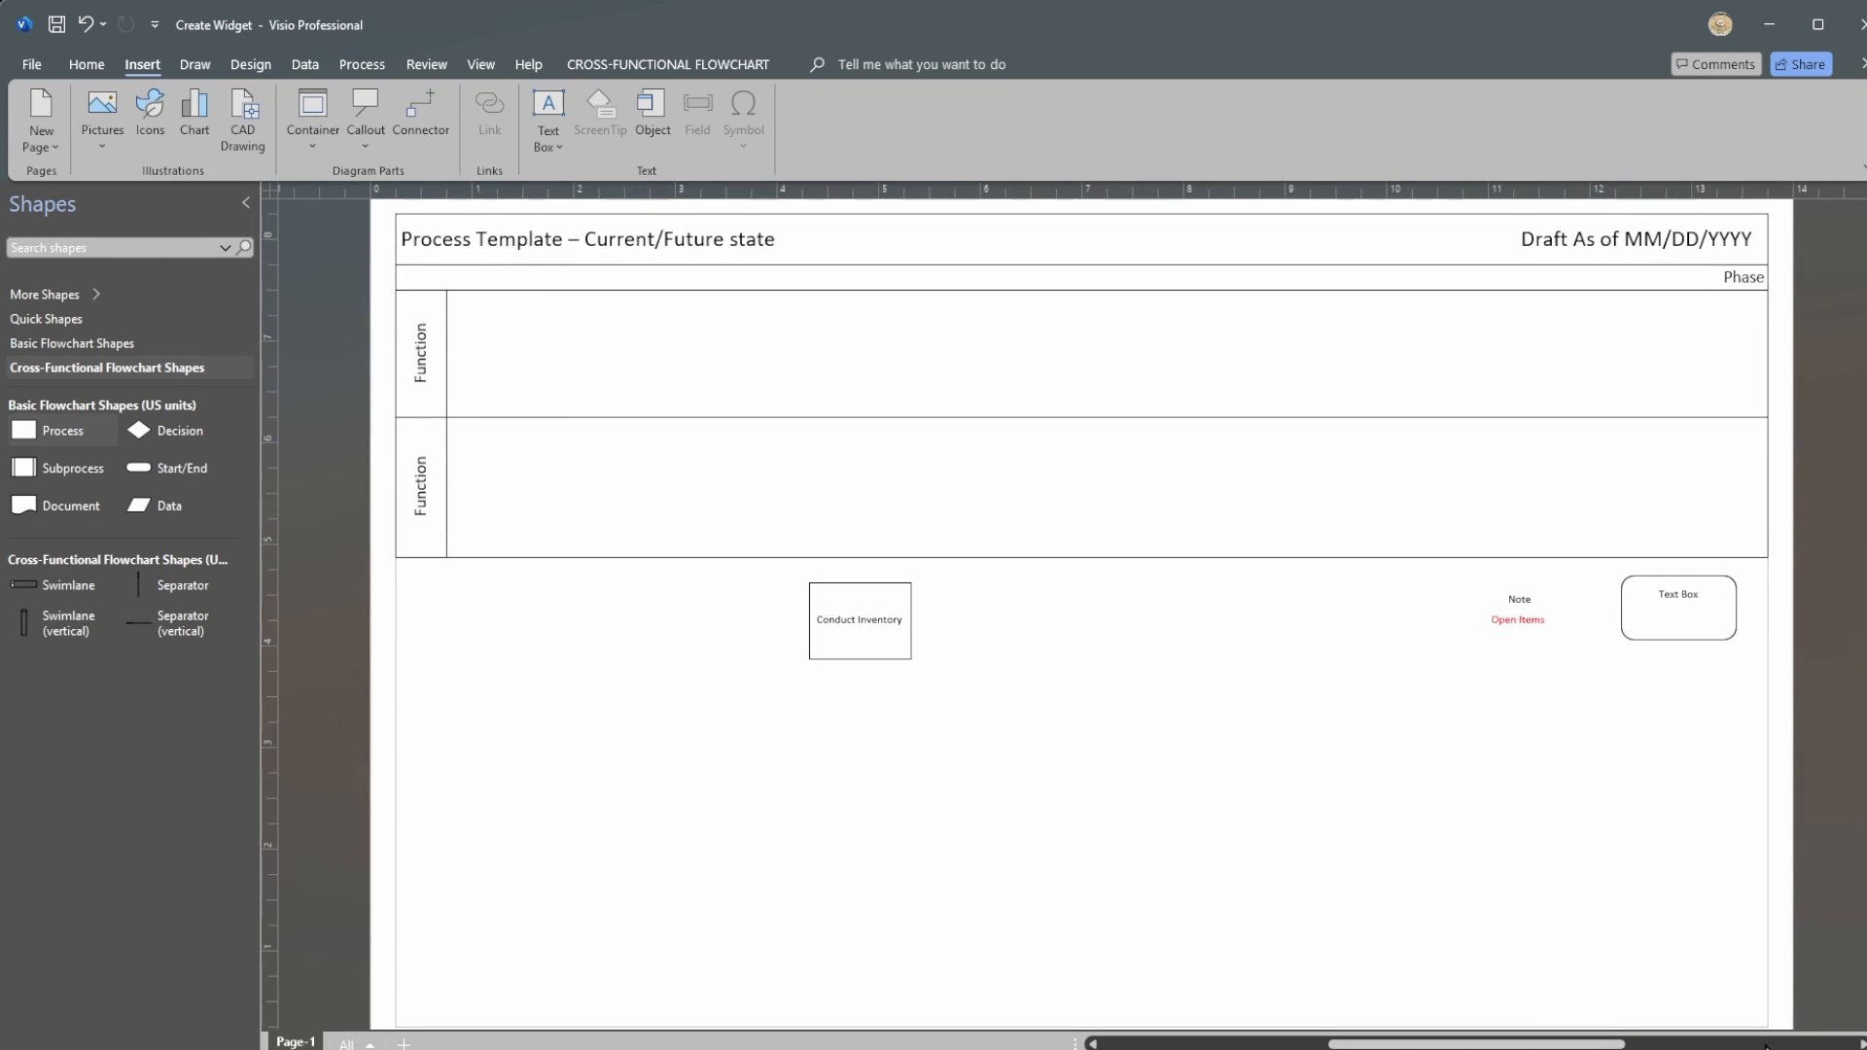
key(alt+shift+F6)
key(alt+shift+F6)
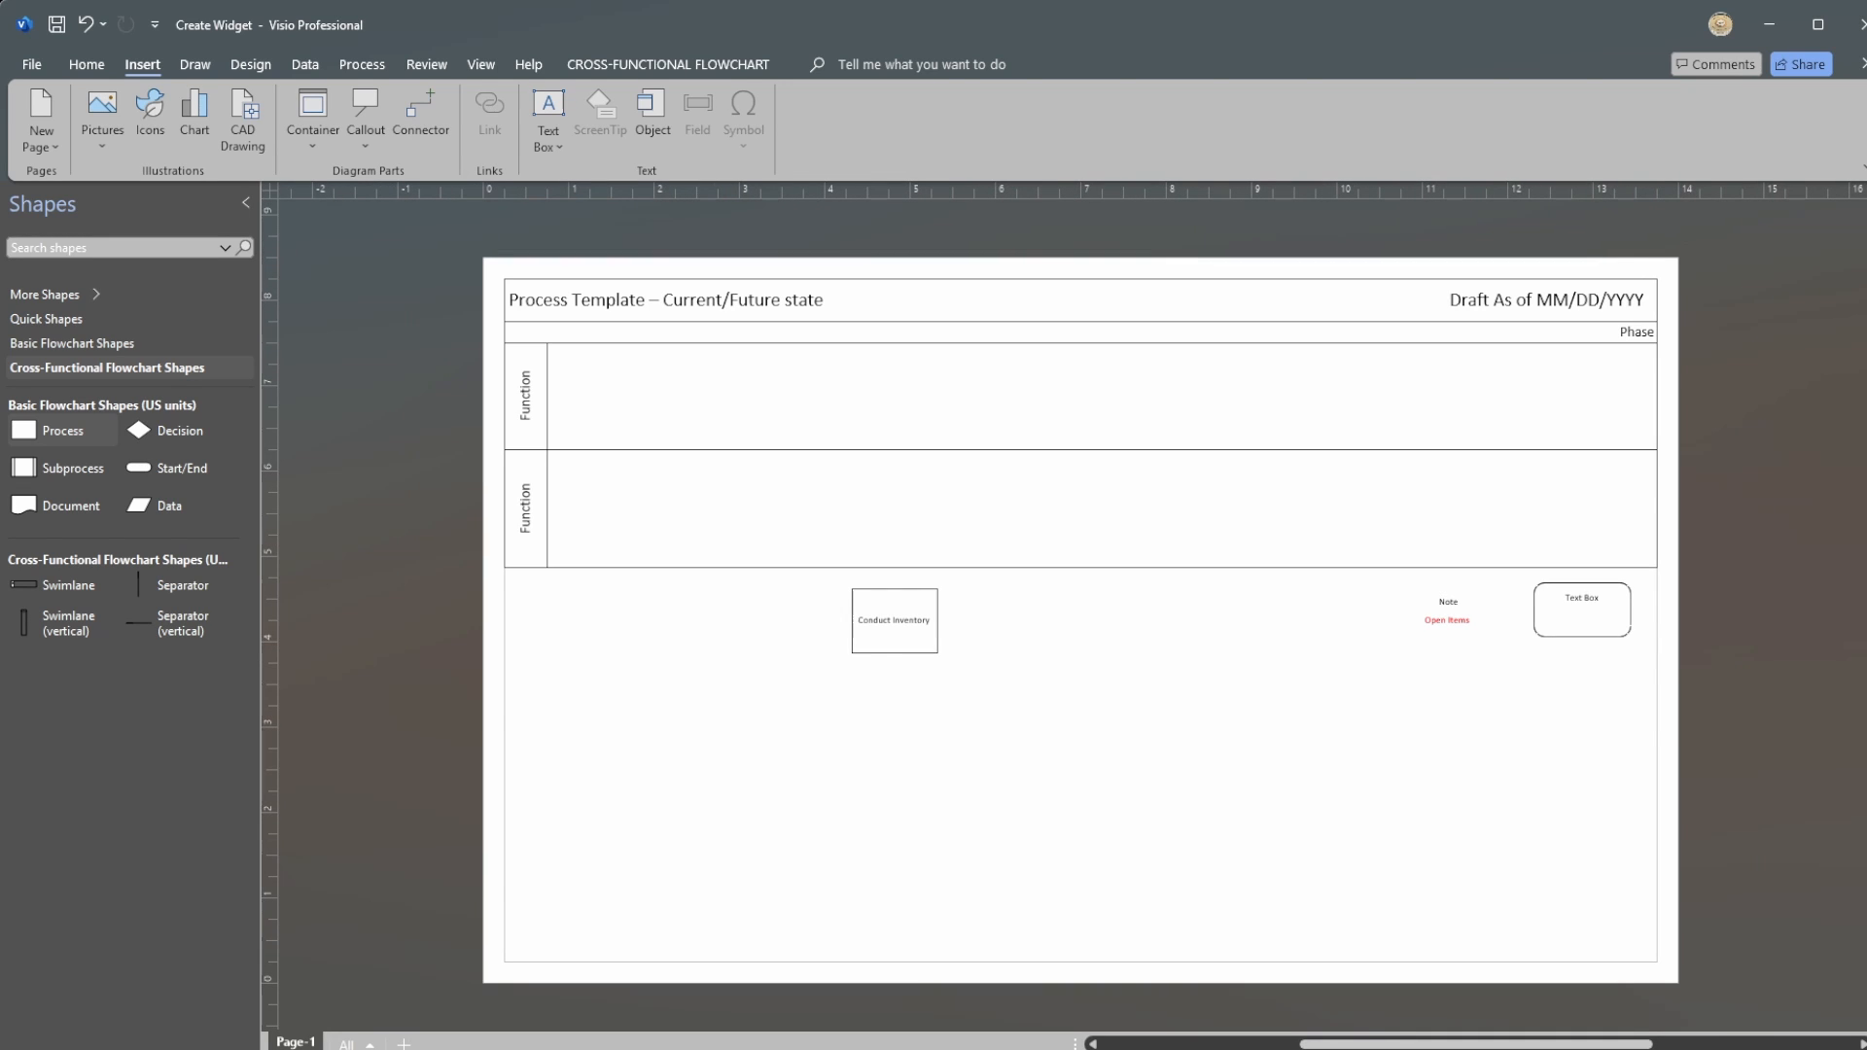
key(alt+F6)
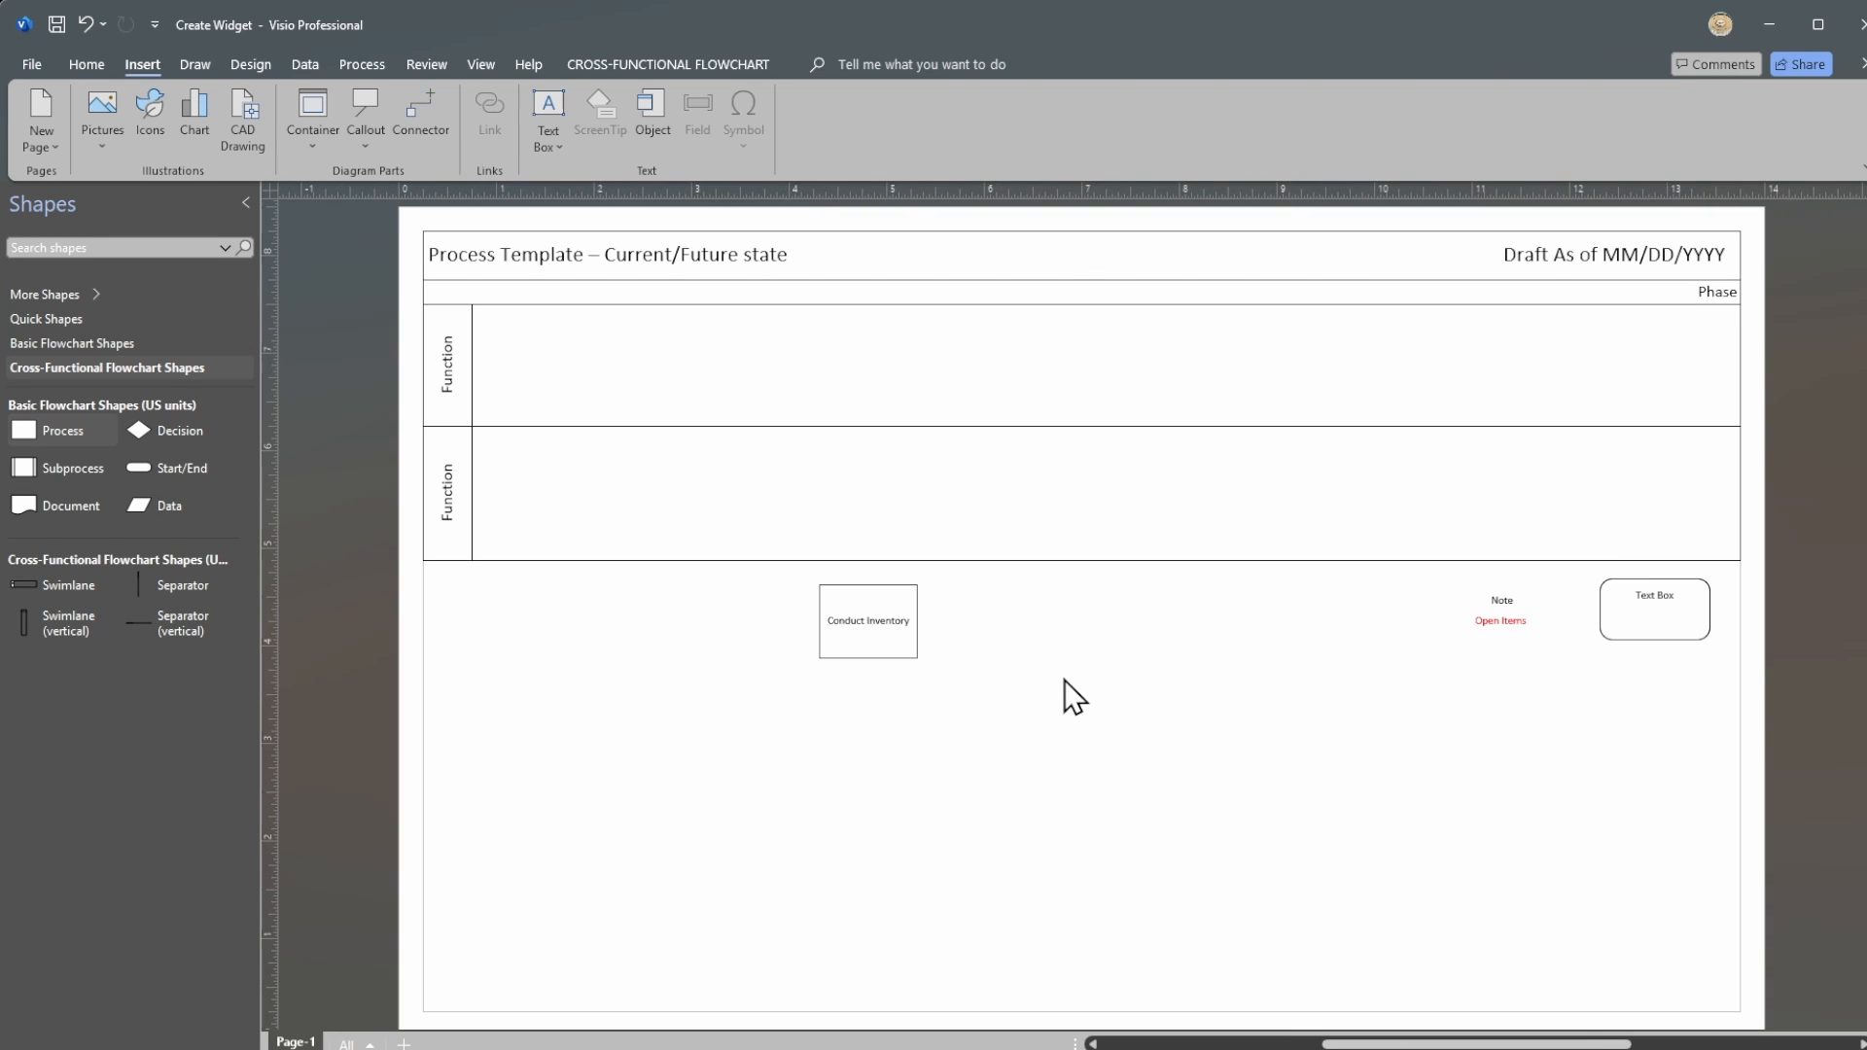
drag(1062, 677, 1115, 734)
drag(1401, 1045, 1402, 1045)
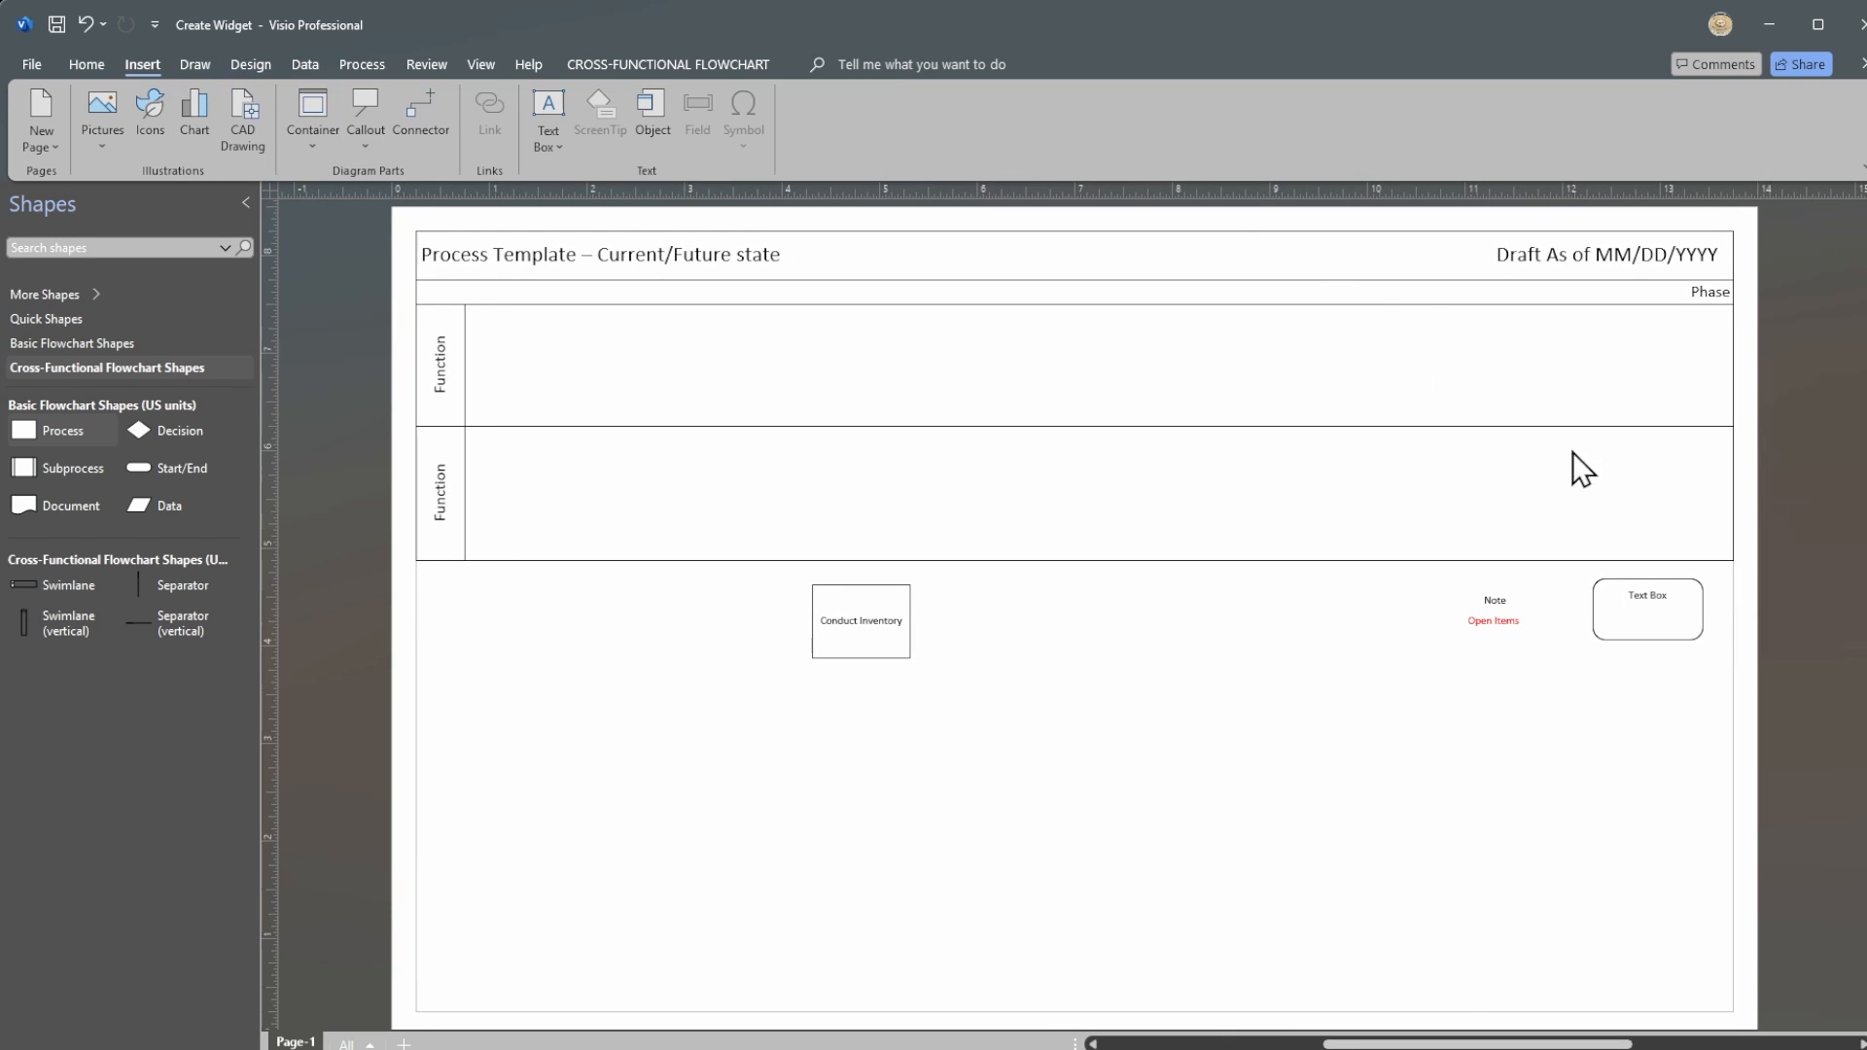
Step: Change the flowchart title to "Create Widget – Current State"
scroll(442, 321, up, 1)
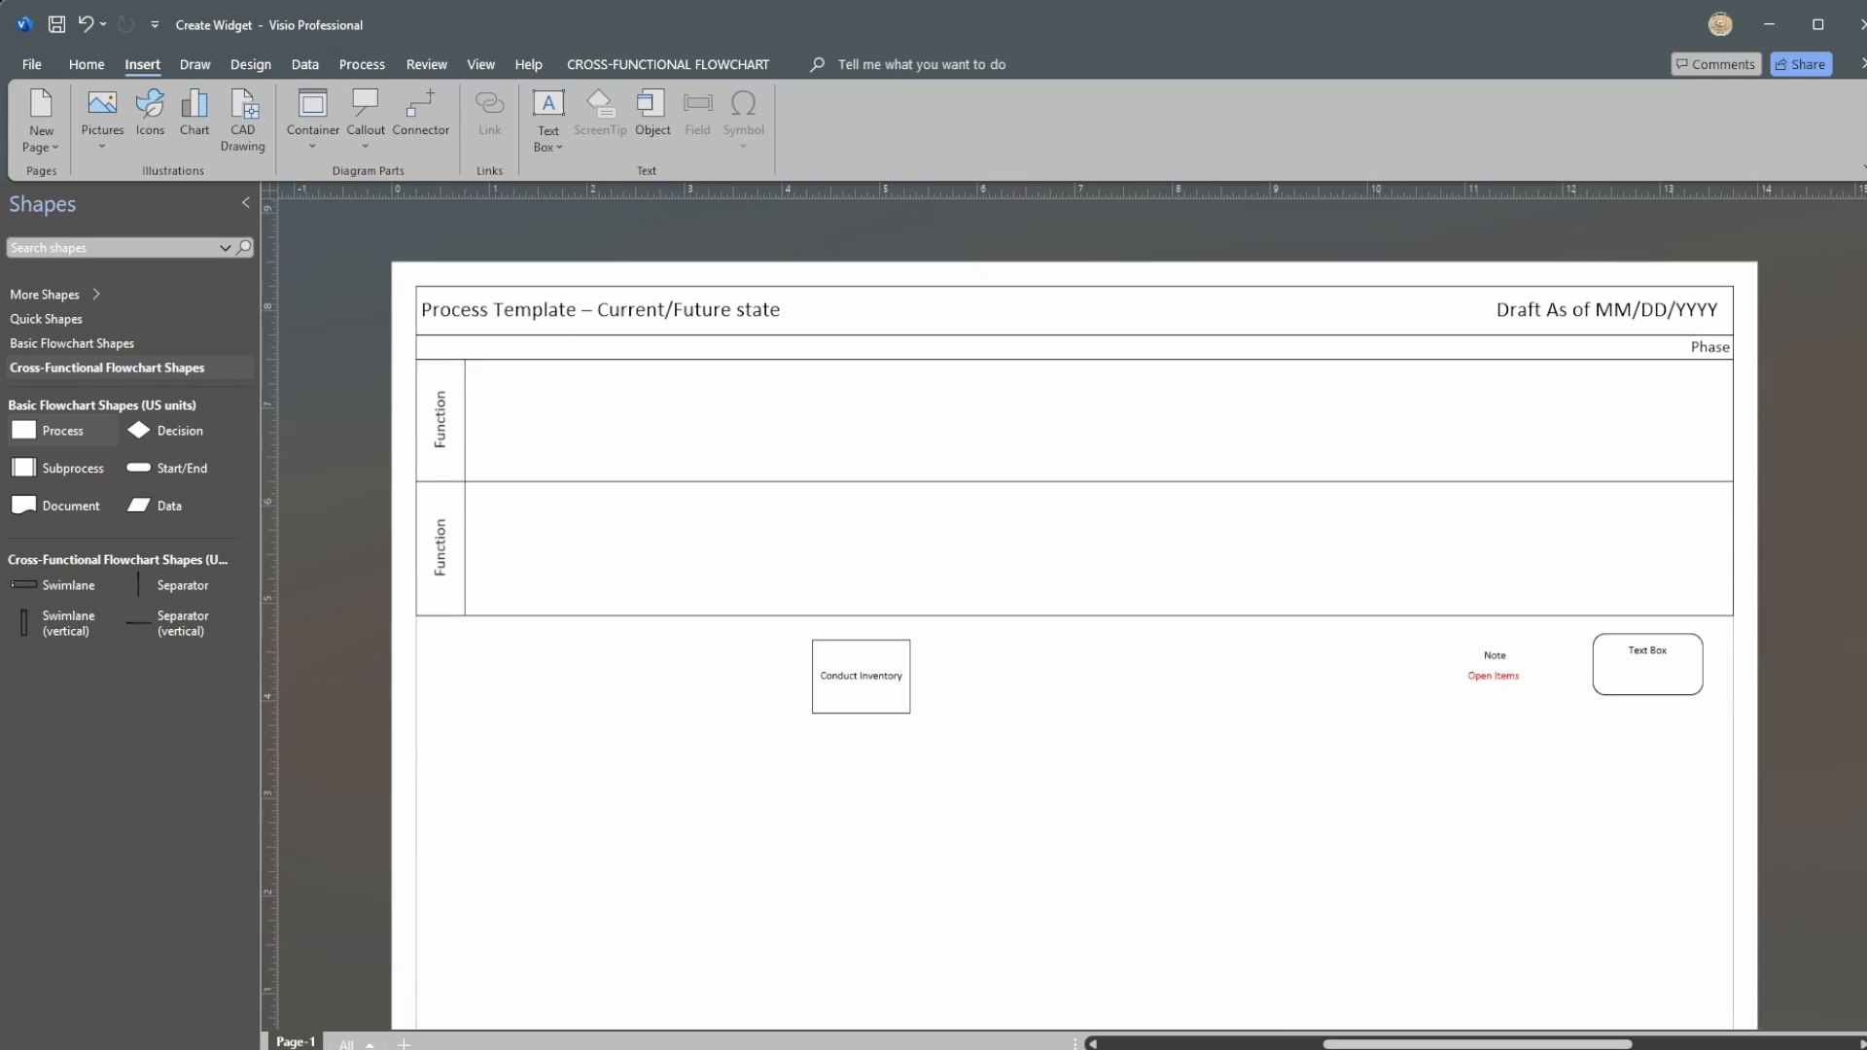
double_click(482, 312)
click(545, 309)
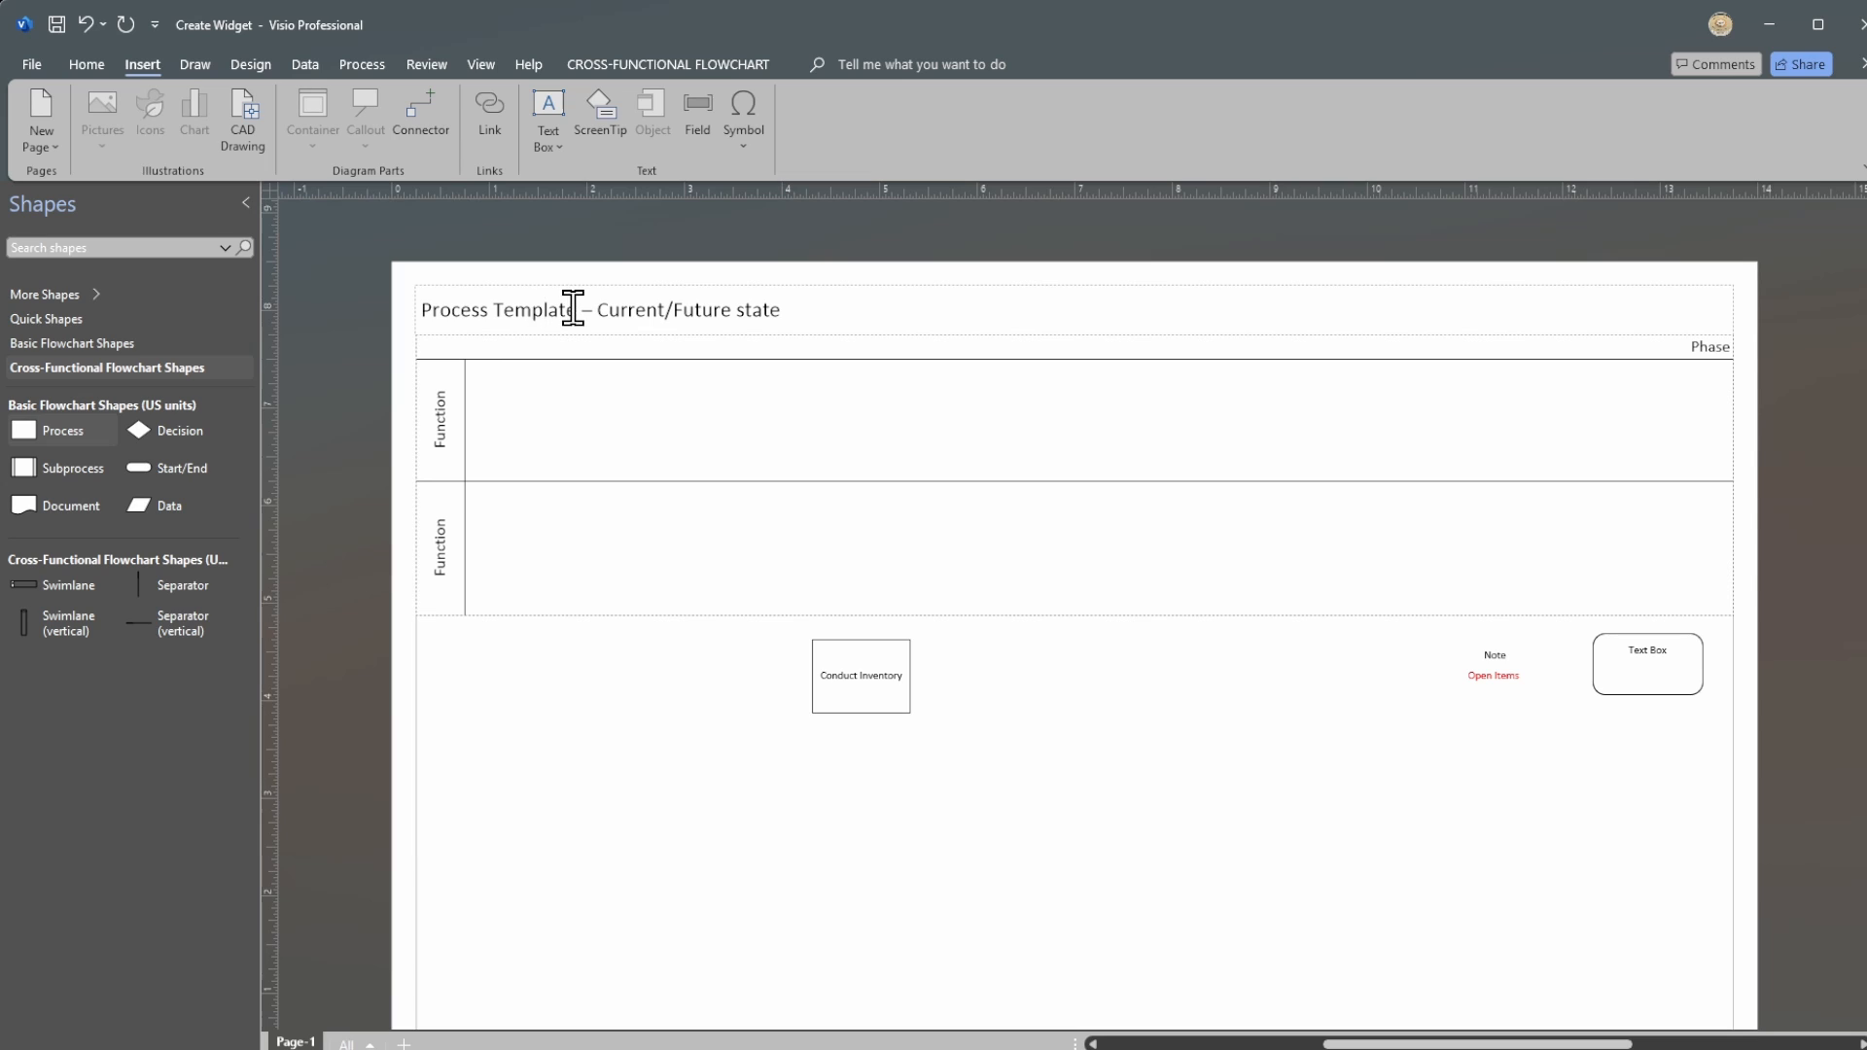
drag(576, 309, 423, 313)
text(Create W)
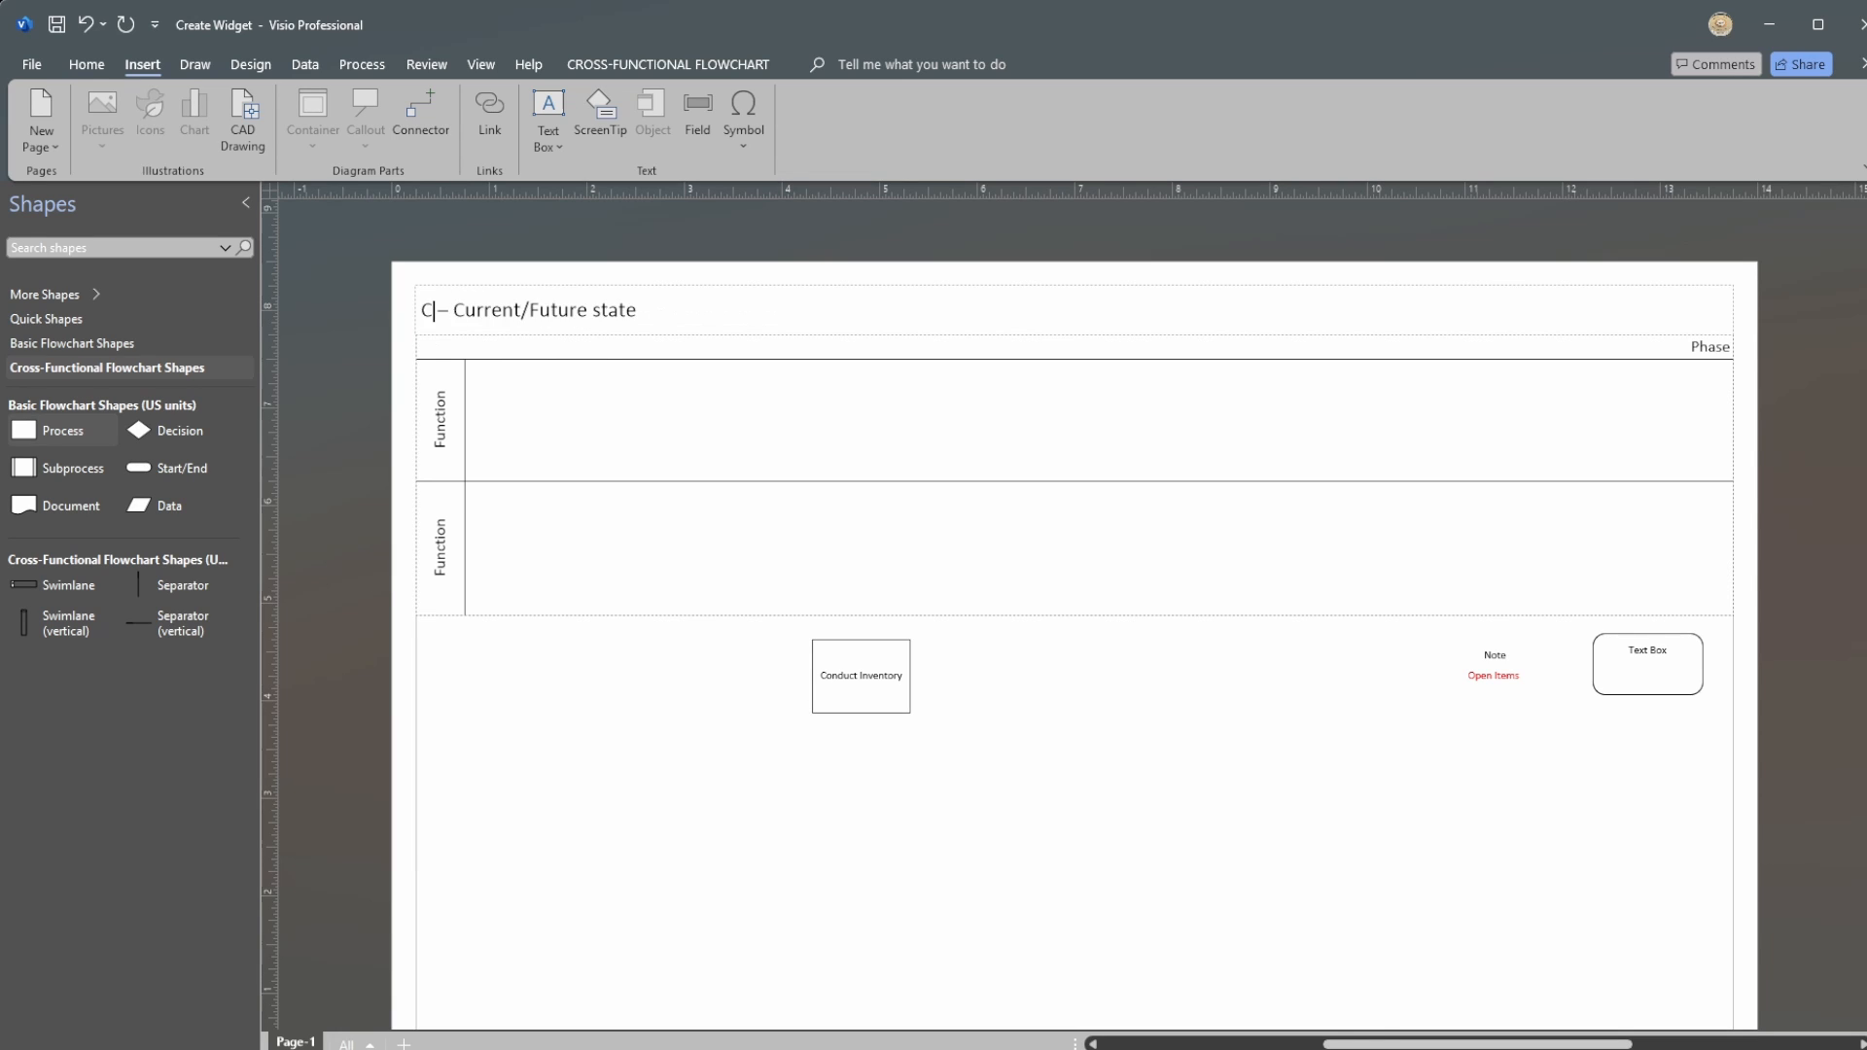
text(idge)
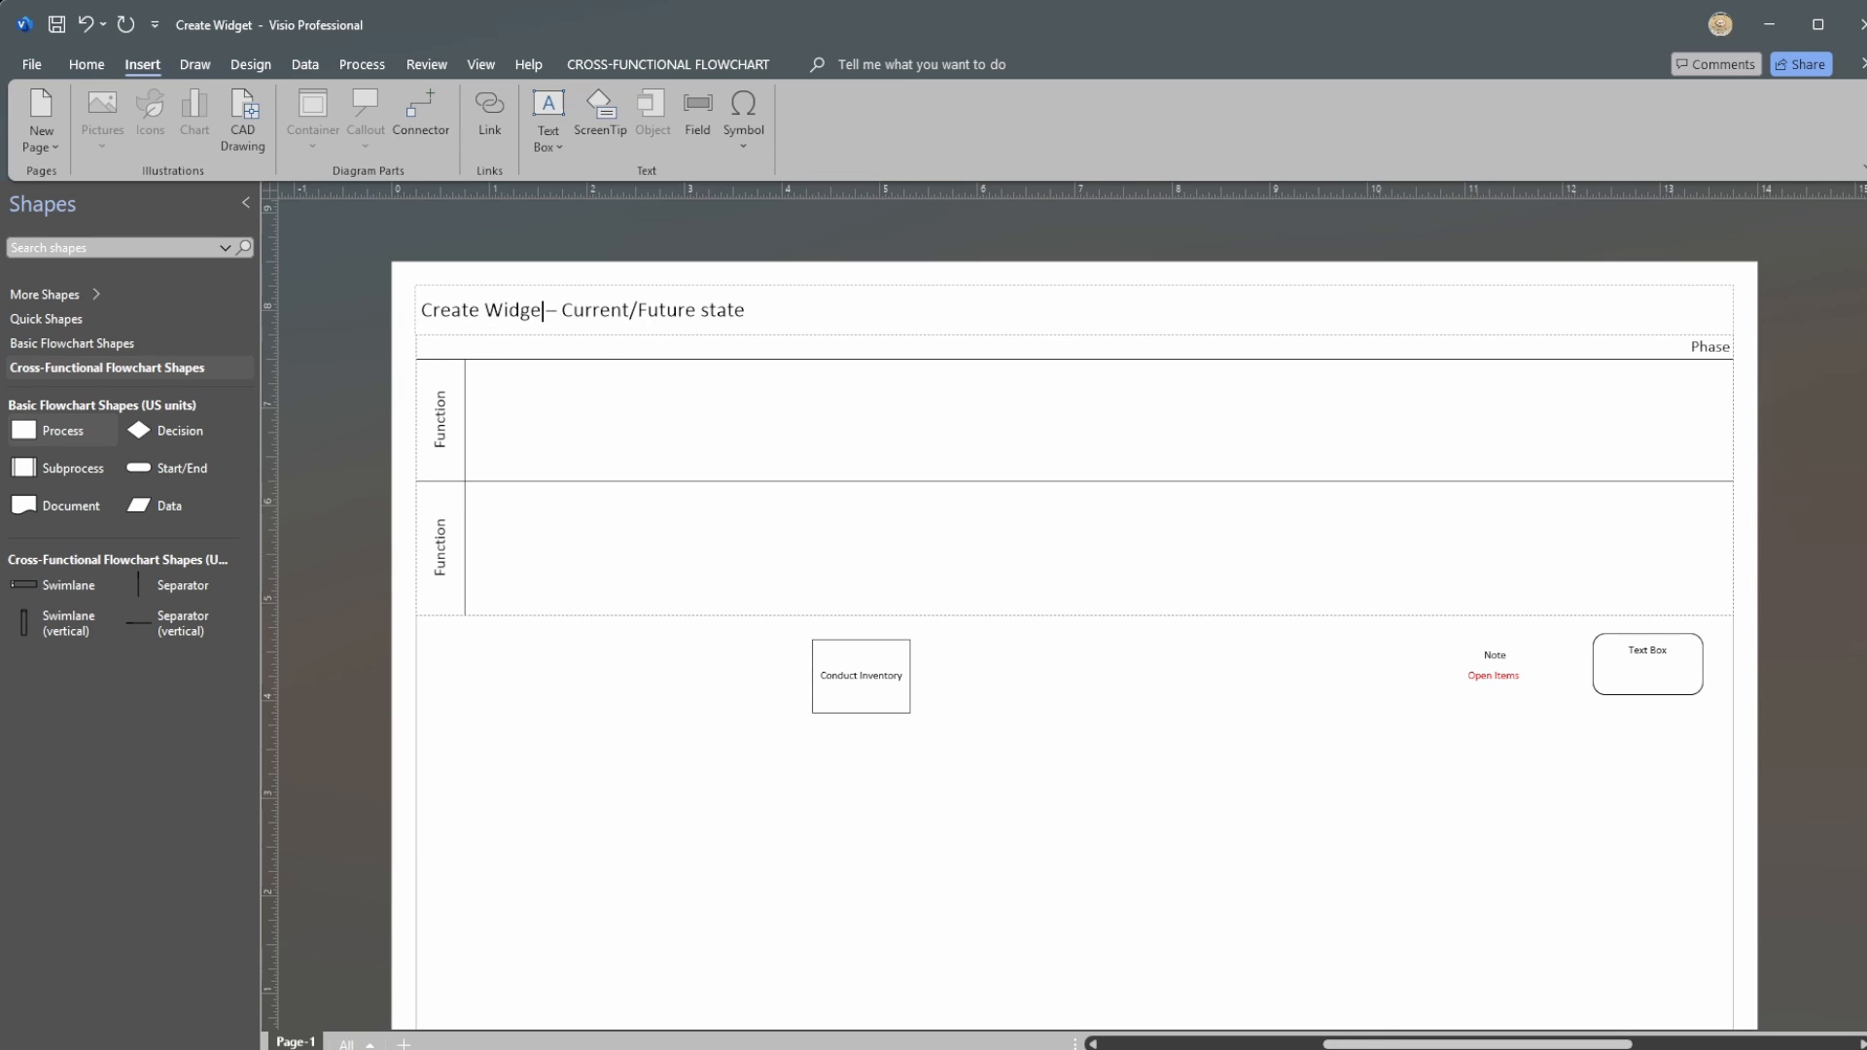
key(Delete)
key(Delete)
key(Delete)
key(Delete)
key(Delete)
key(Delete)
key(Delete)
key(Delete)
key(Delete)
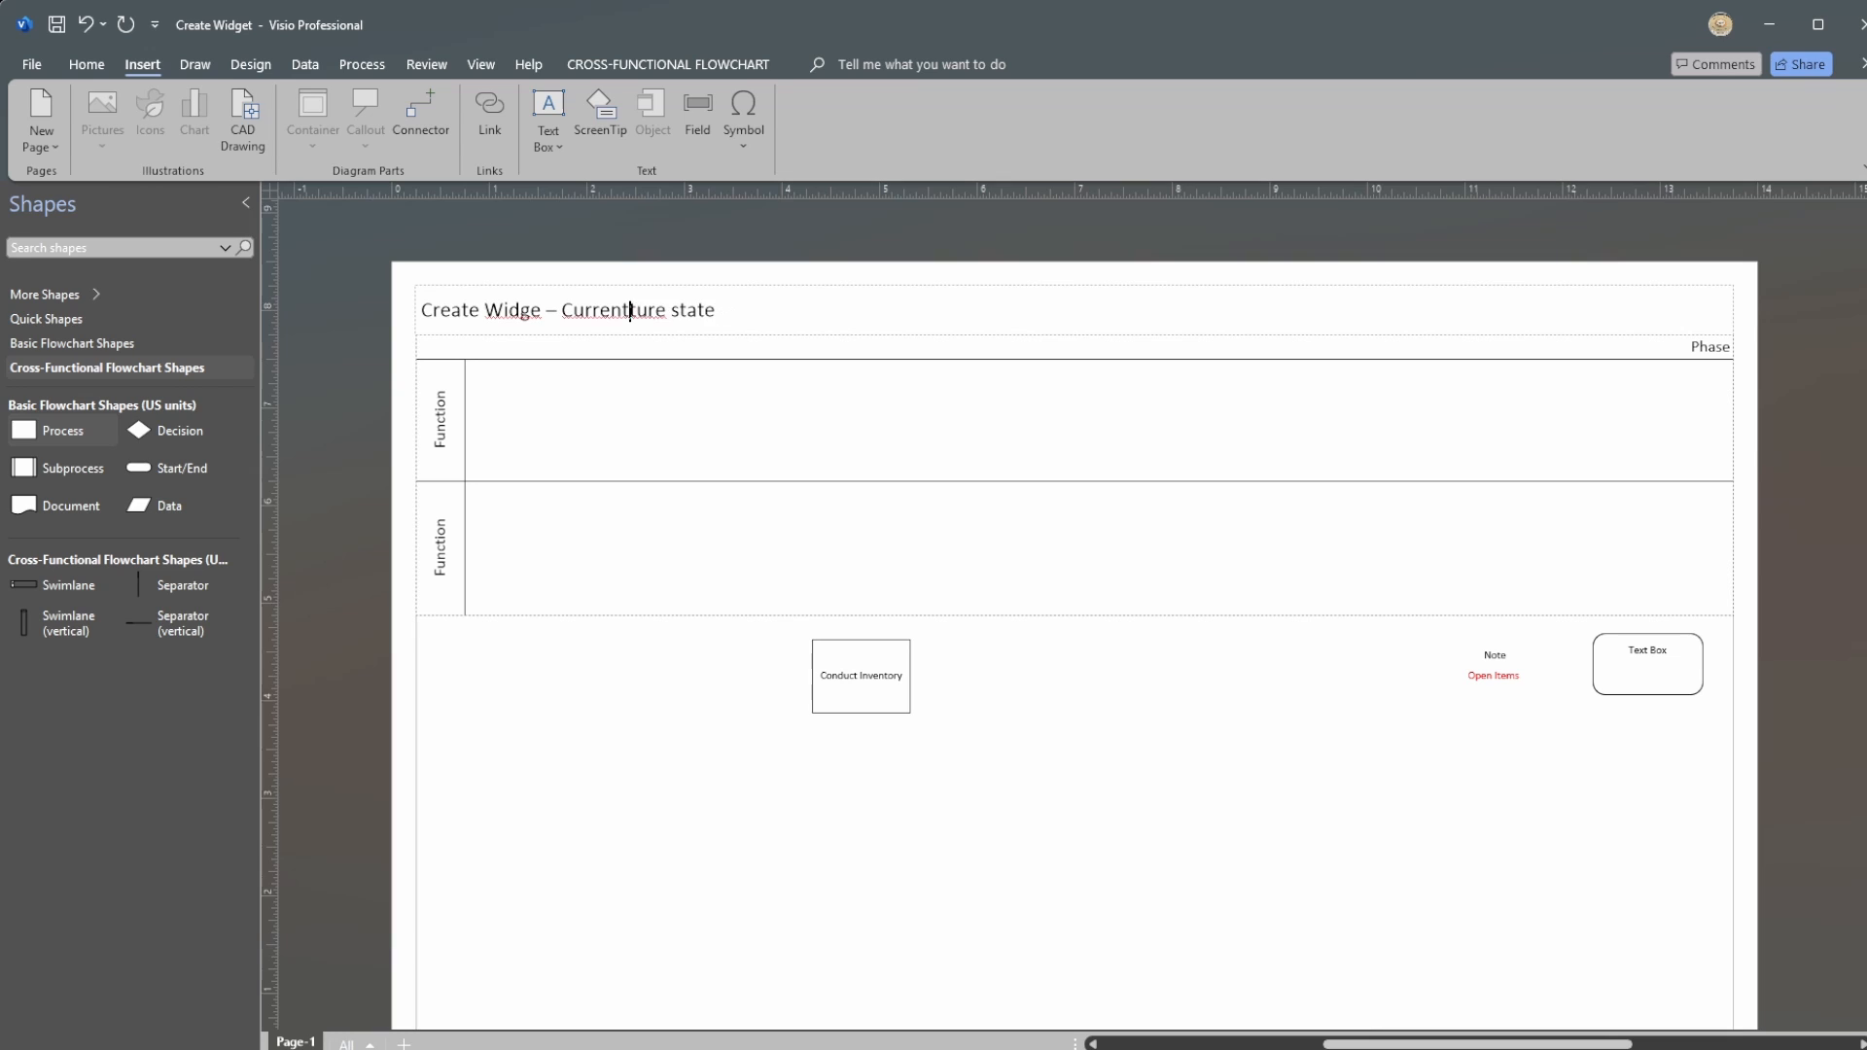
text(S)
key(Left)
click(540, 311)
text(t)
click(1770, 389)
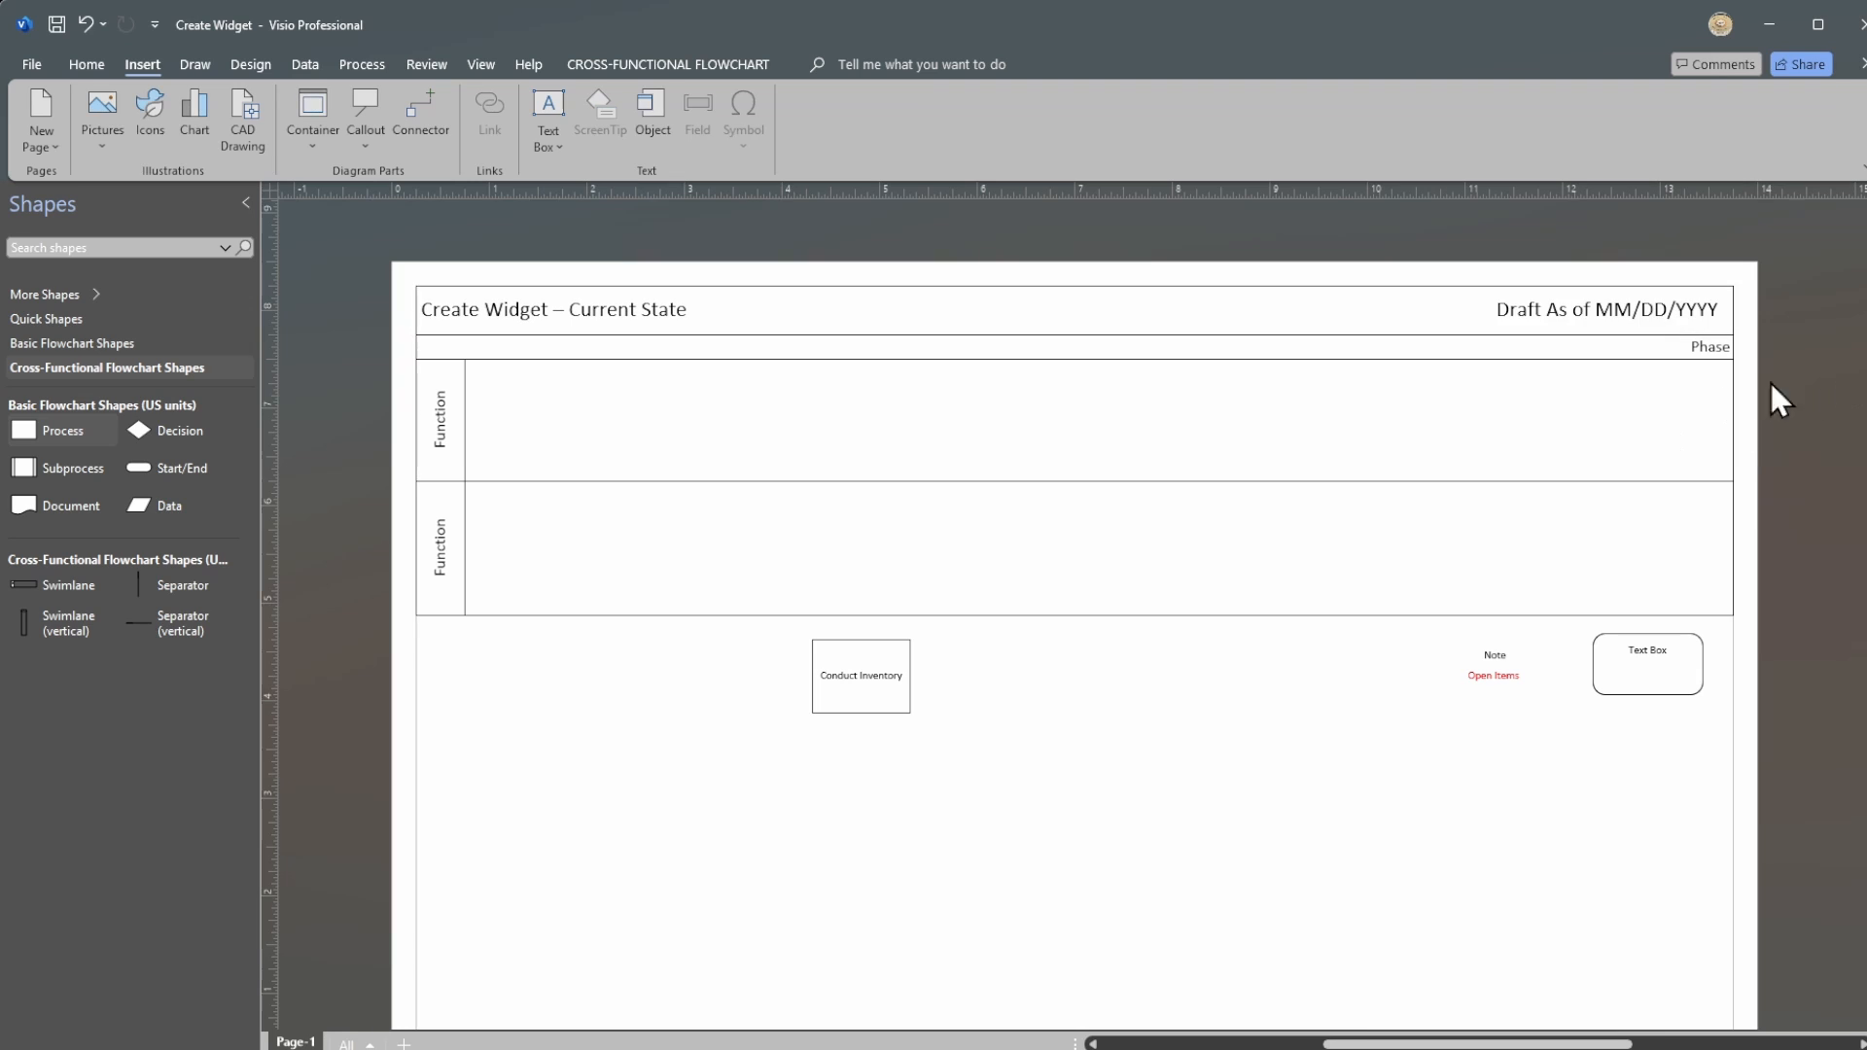
Step: Change the draft date text in the flowchart header to "Draft as of 07/04/1776"
double_click(1572, 312)
click(1560, 312)
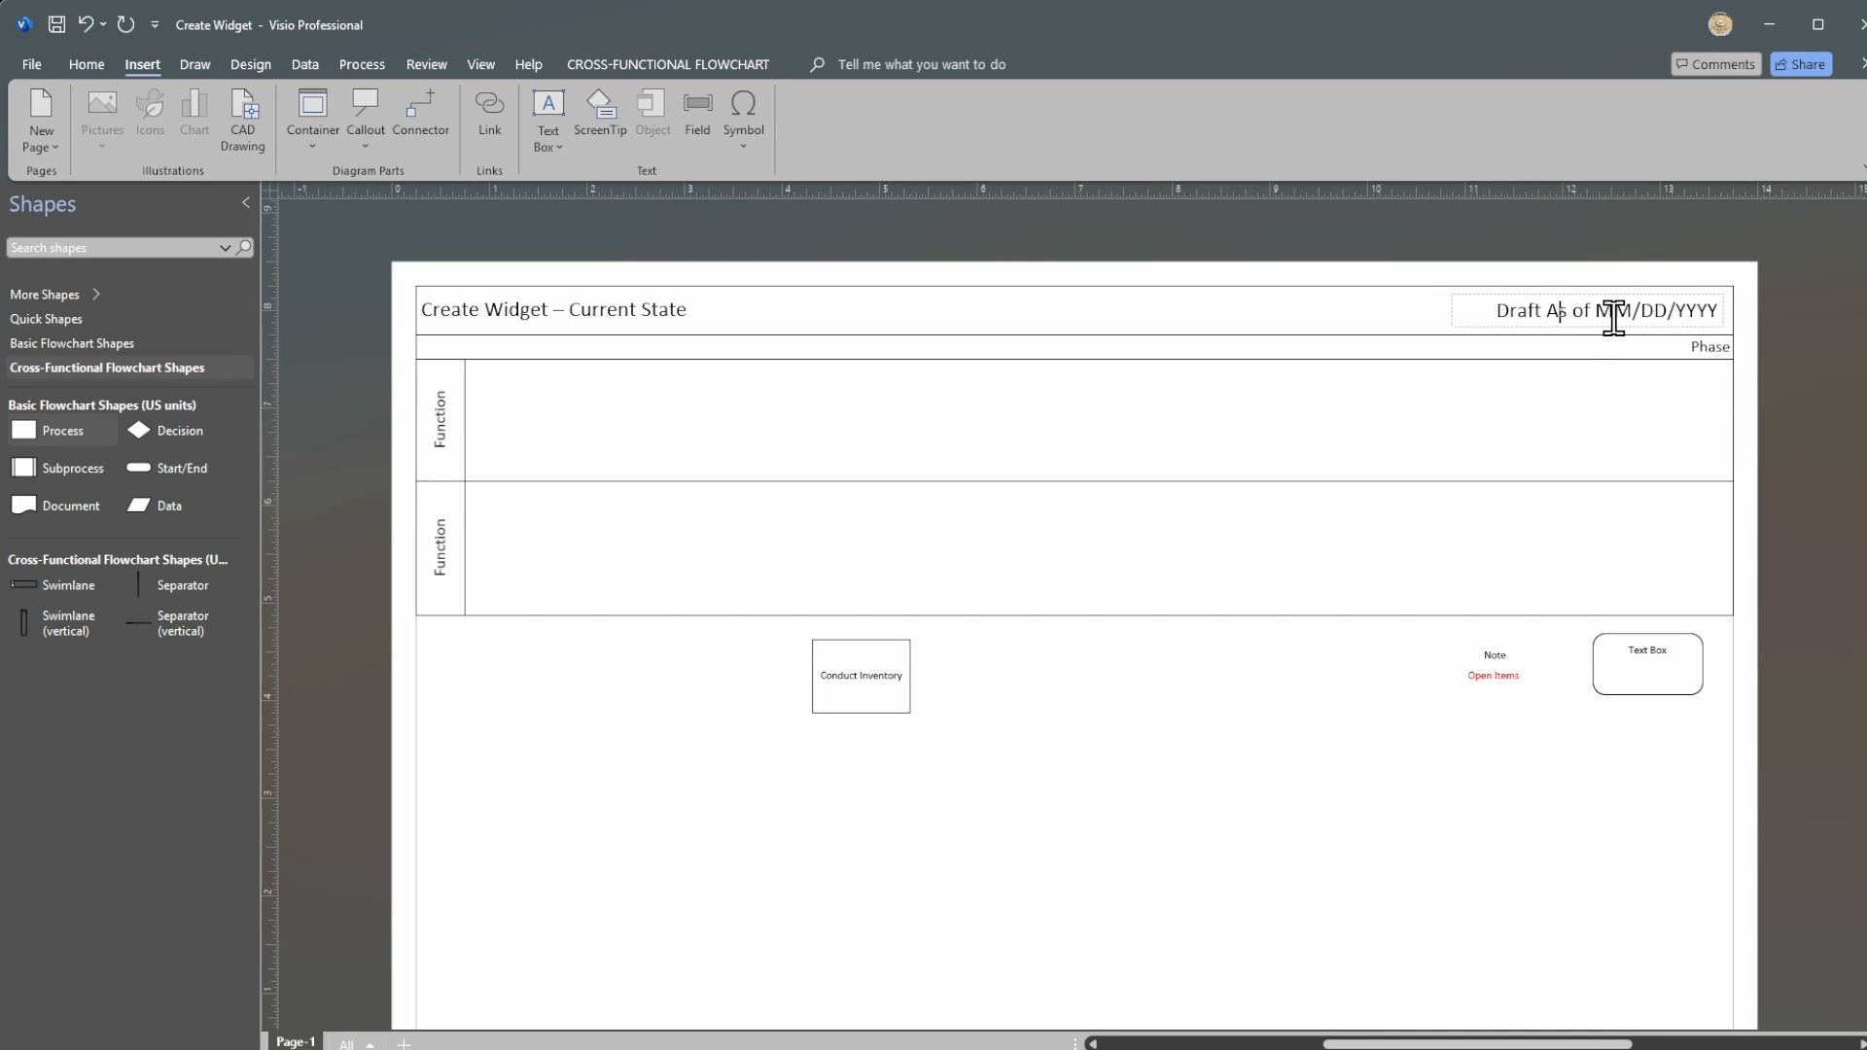
key(BackSpace)
text(a)
drag(1600, 312, 1630, 314)
text(04)
key(Delete)
key(Delete)
key(BackSpace)
text(7/04)
key(BackSpace)
key(BackSpace)
key(BackSpace)
key(Delete)
text(1)
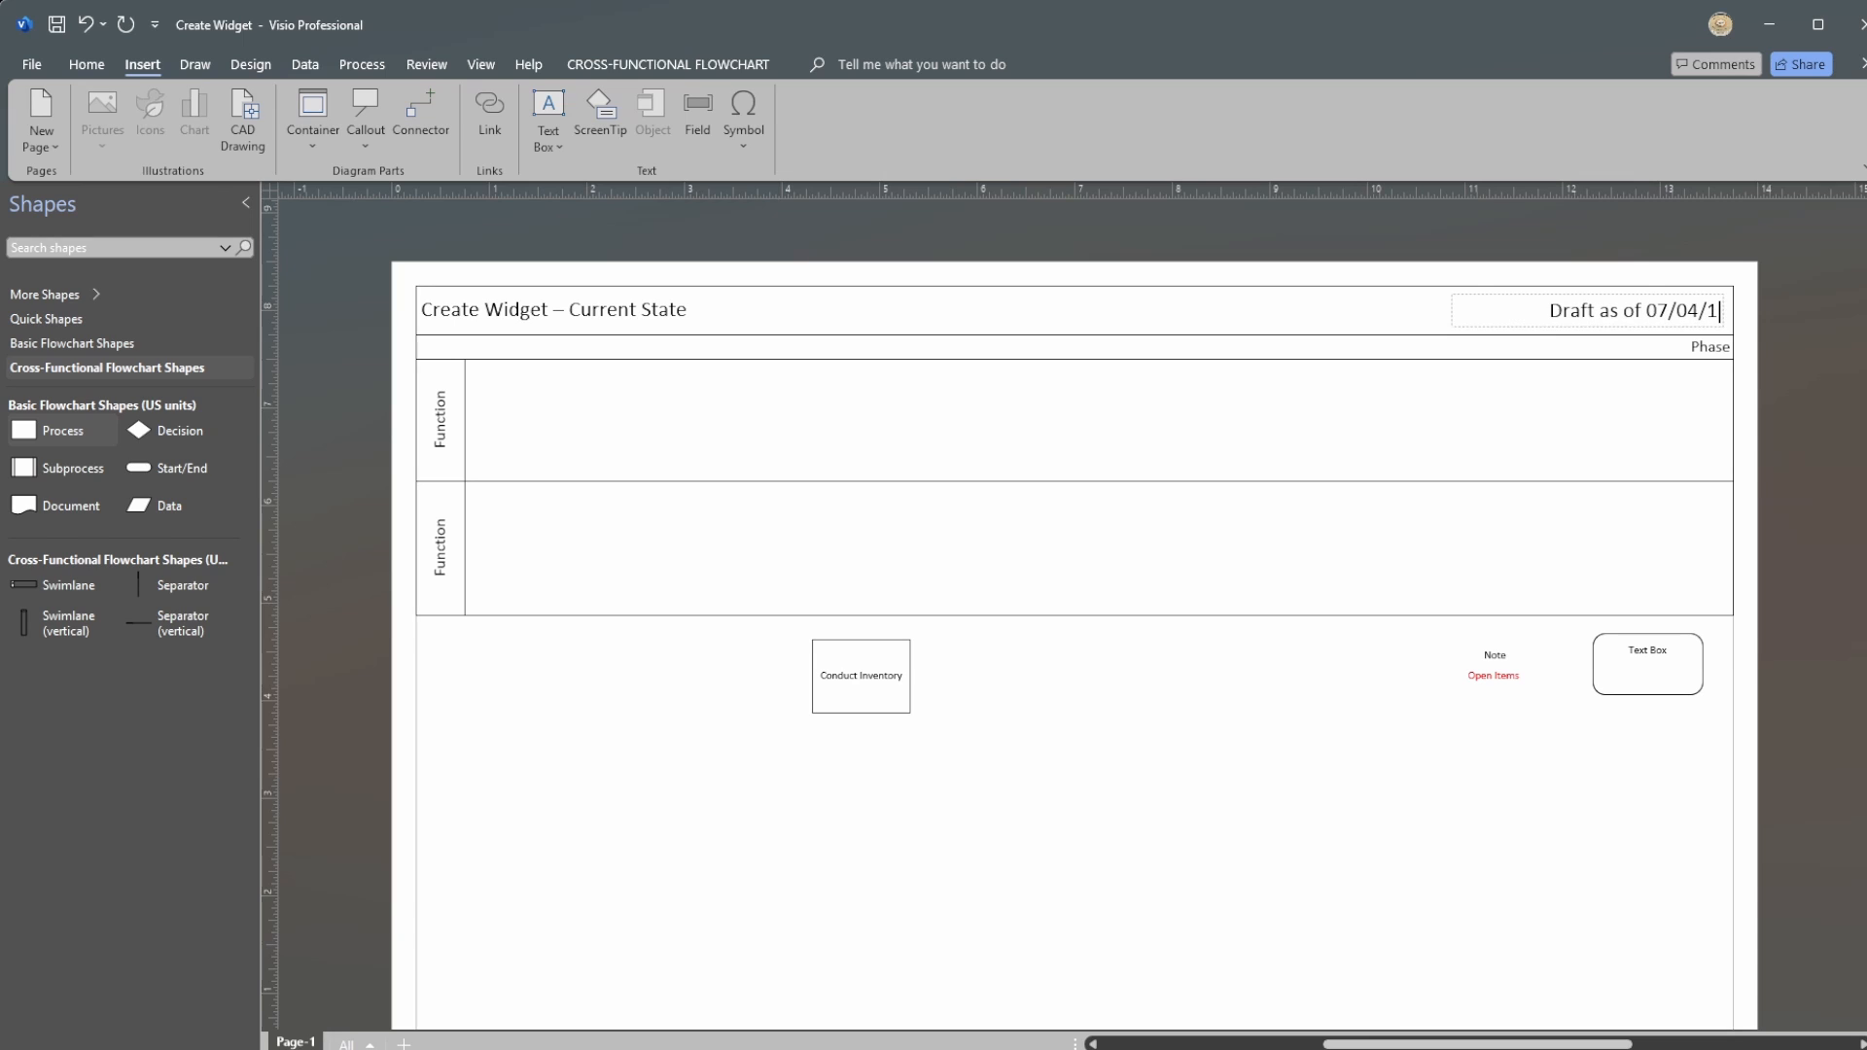
text(776)
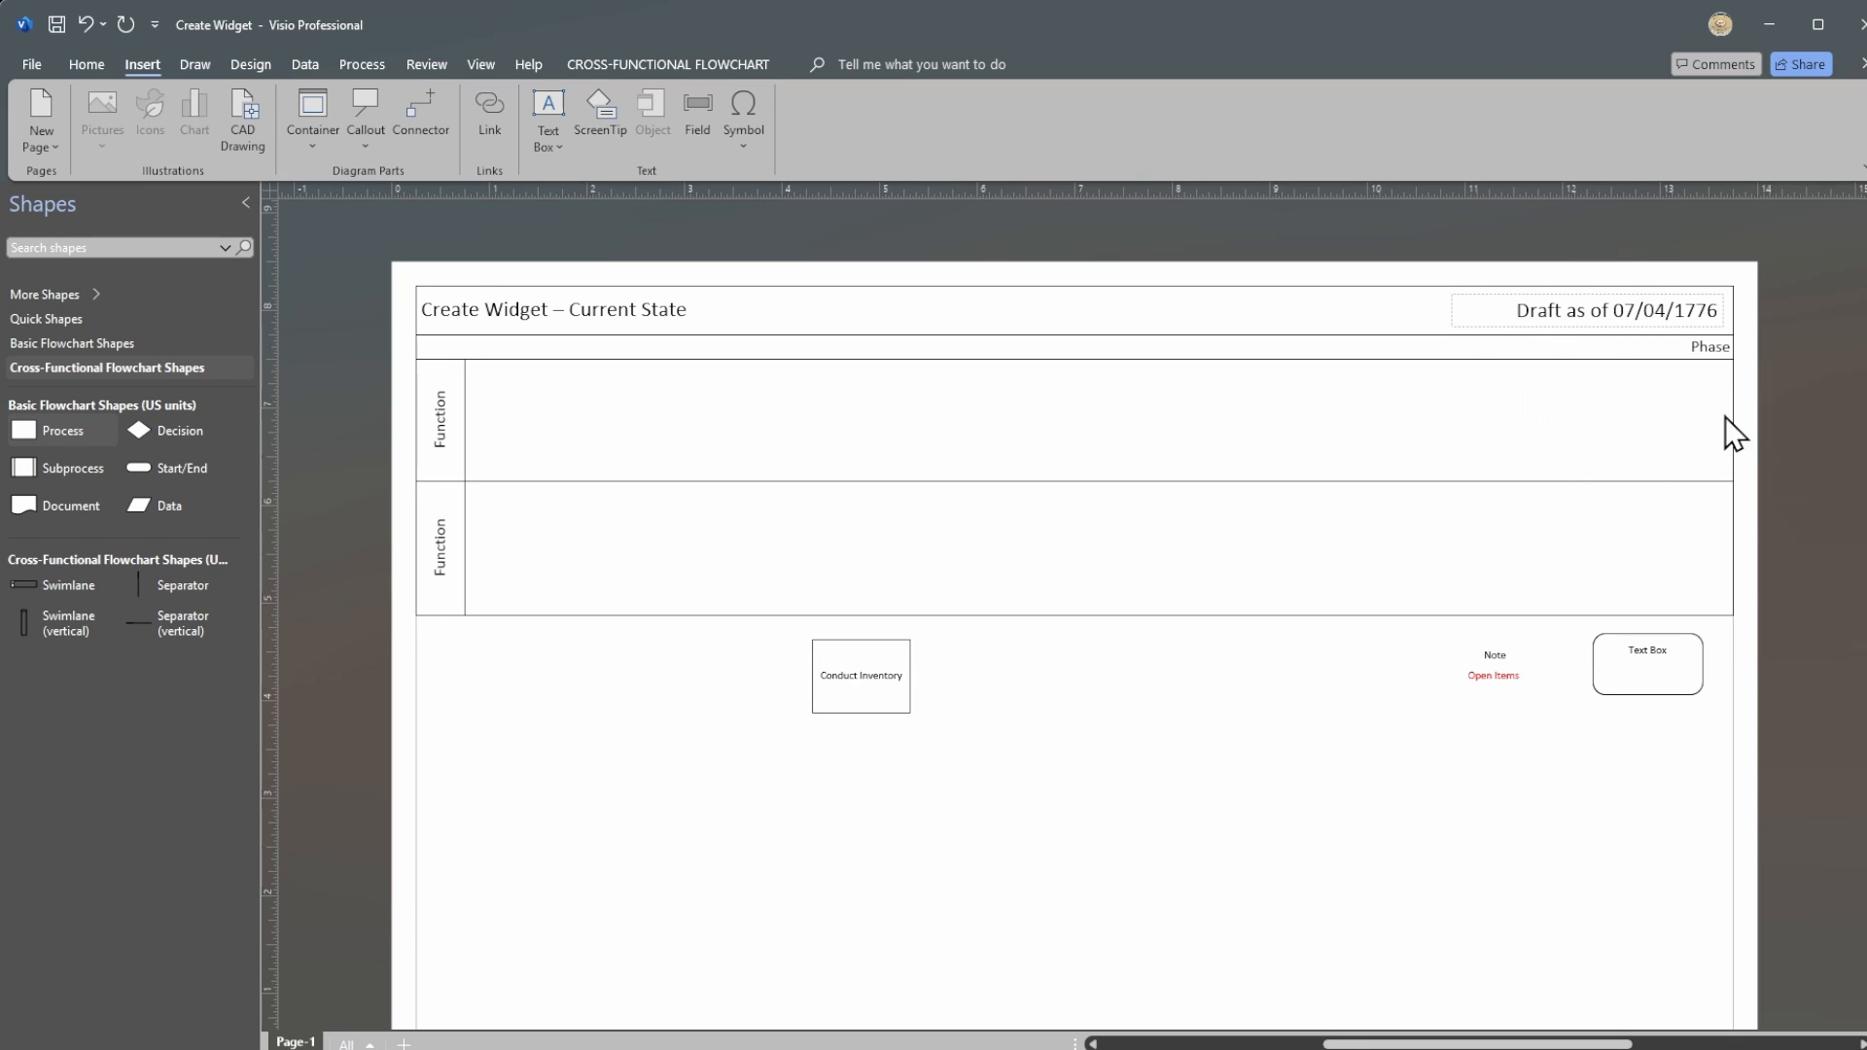
click(1828, 399)
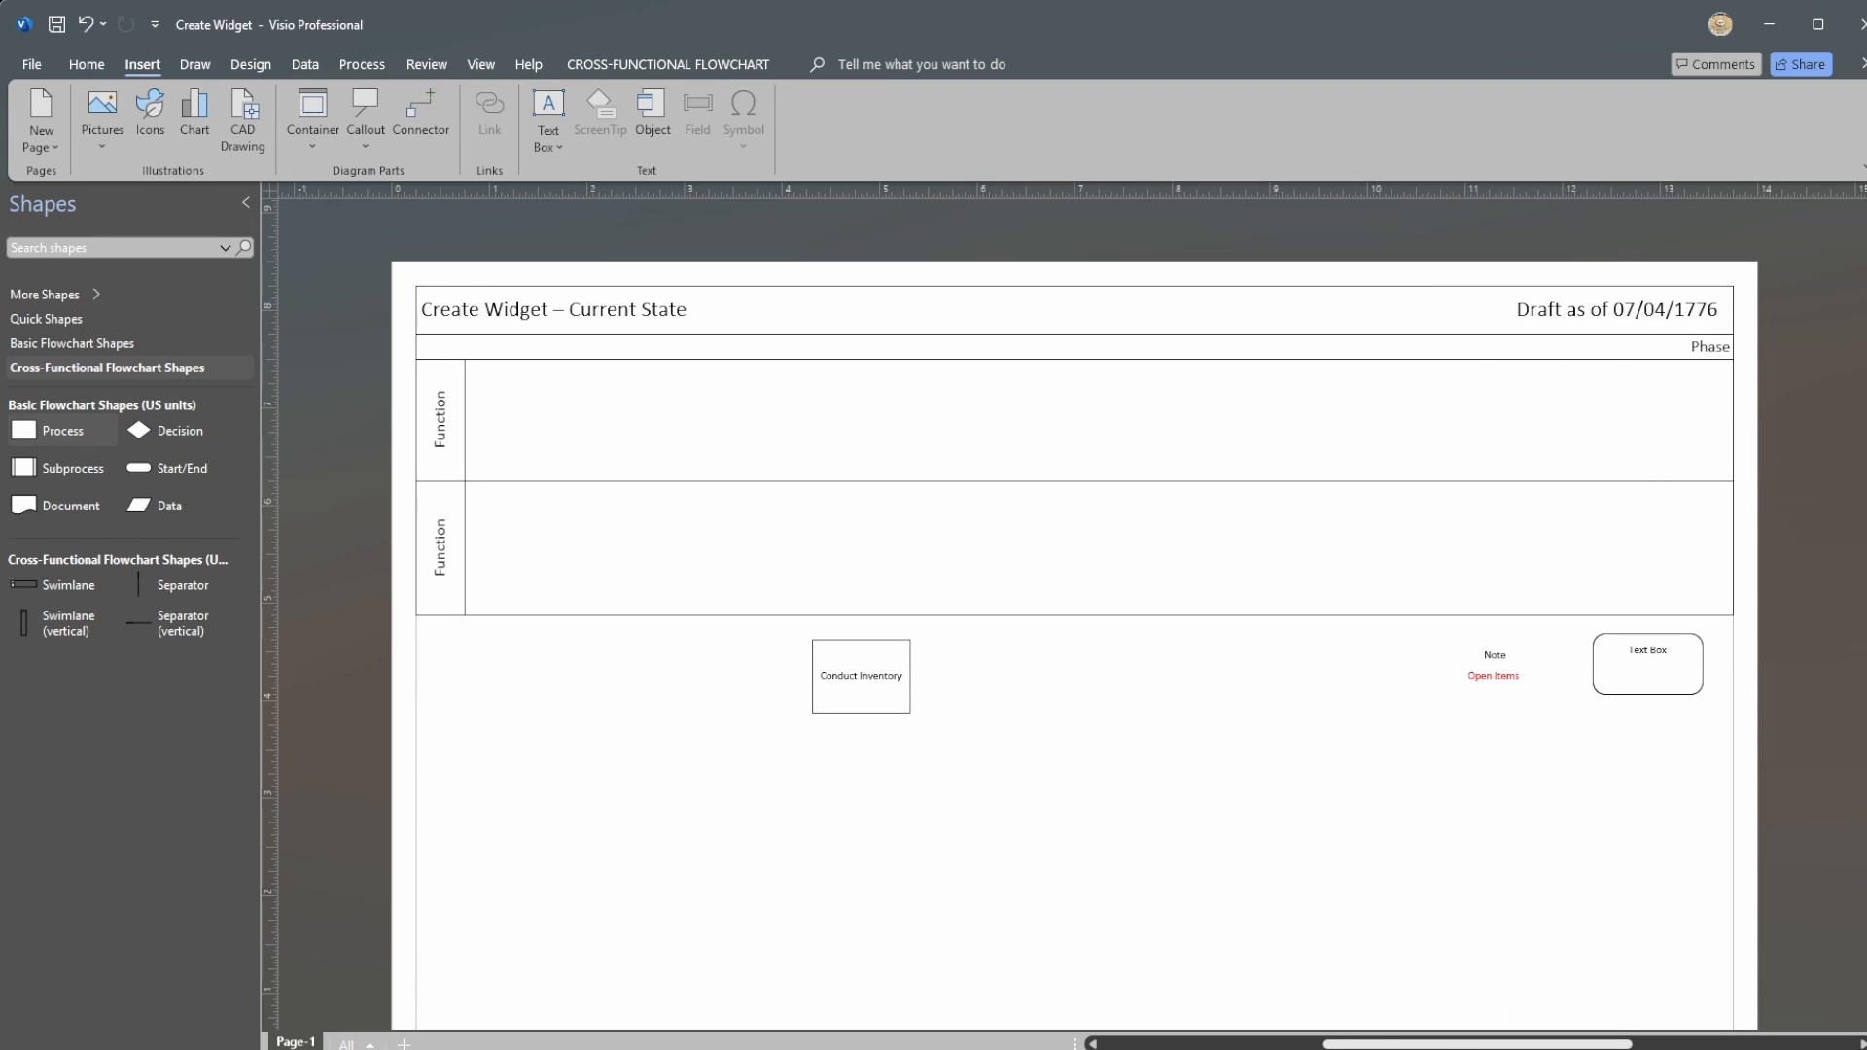
Step: Look through the Basic Flowchart, Cross-Functional Flowchart and Quick Shapes stencils to review the available shapes
scroll(1444, 1045, left, 2)
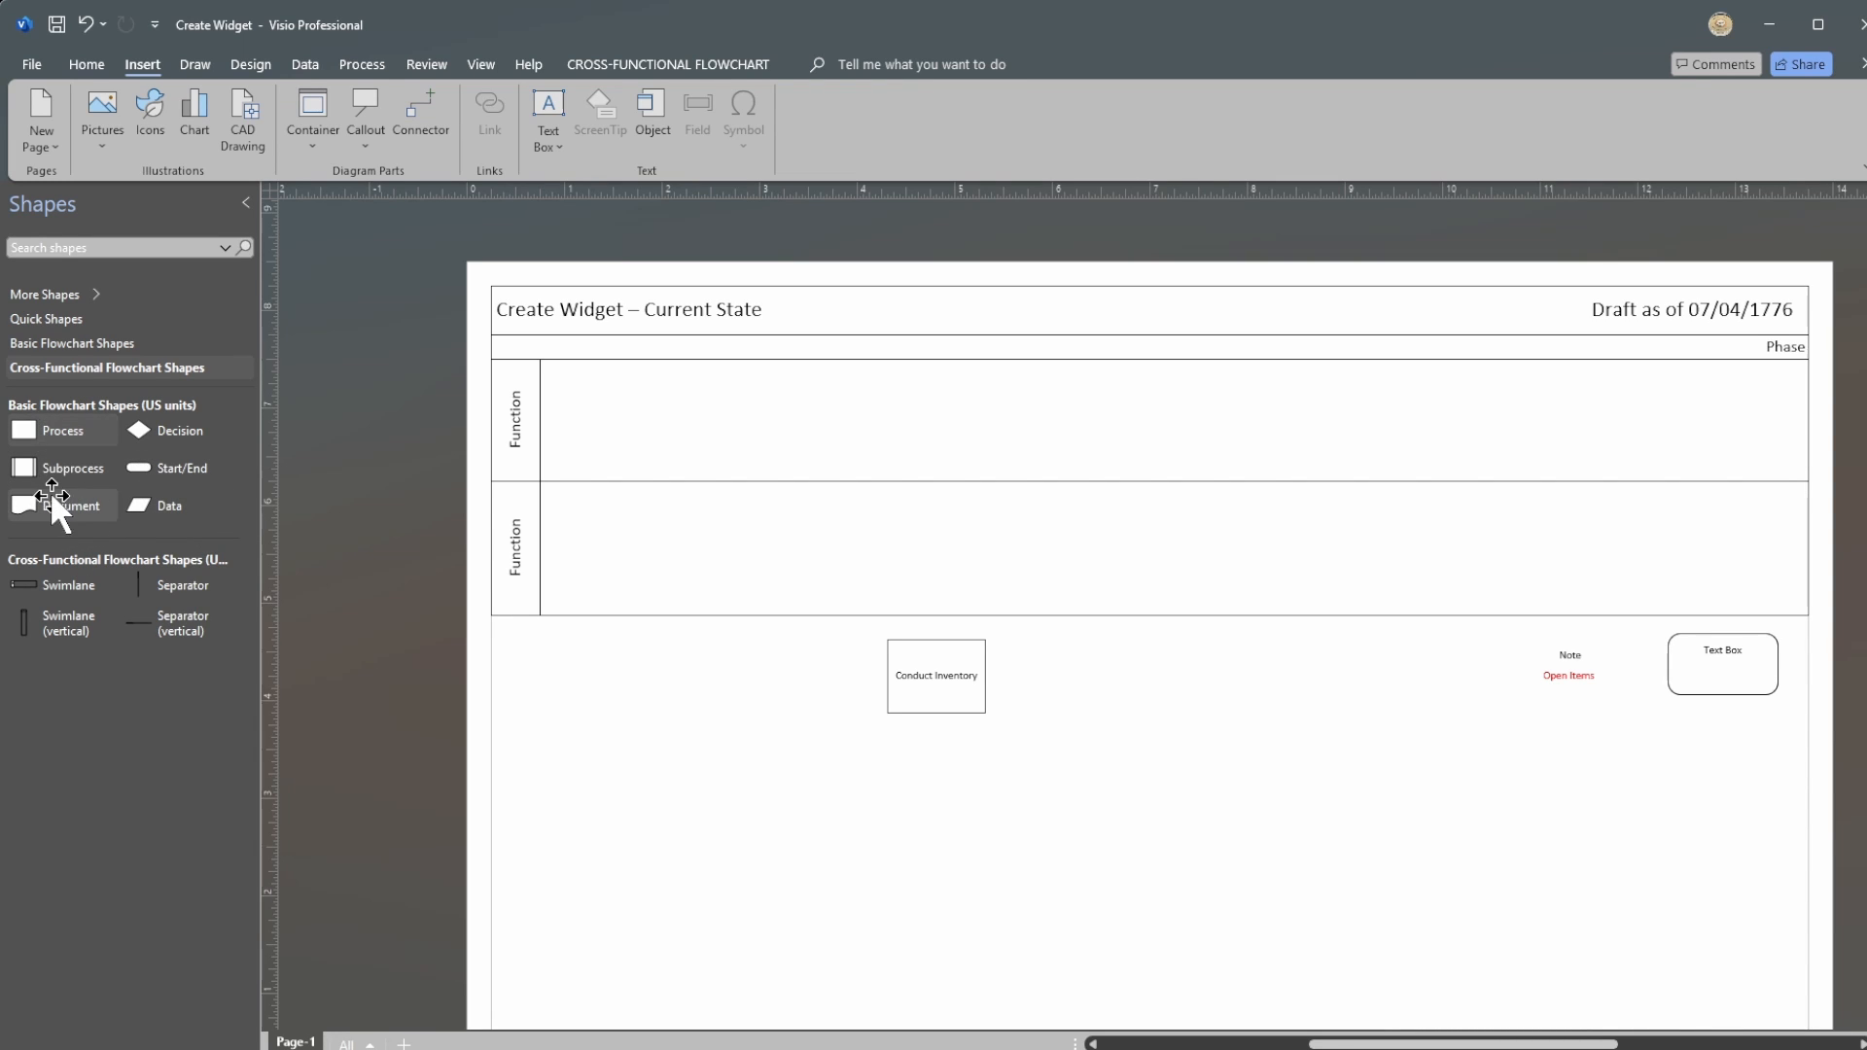
click(79, 343)
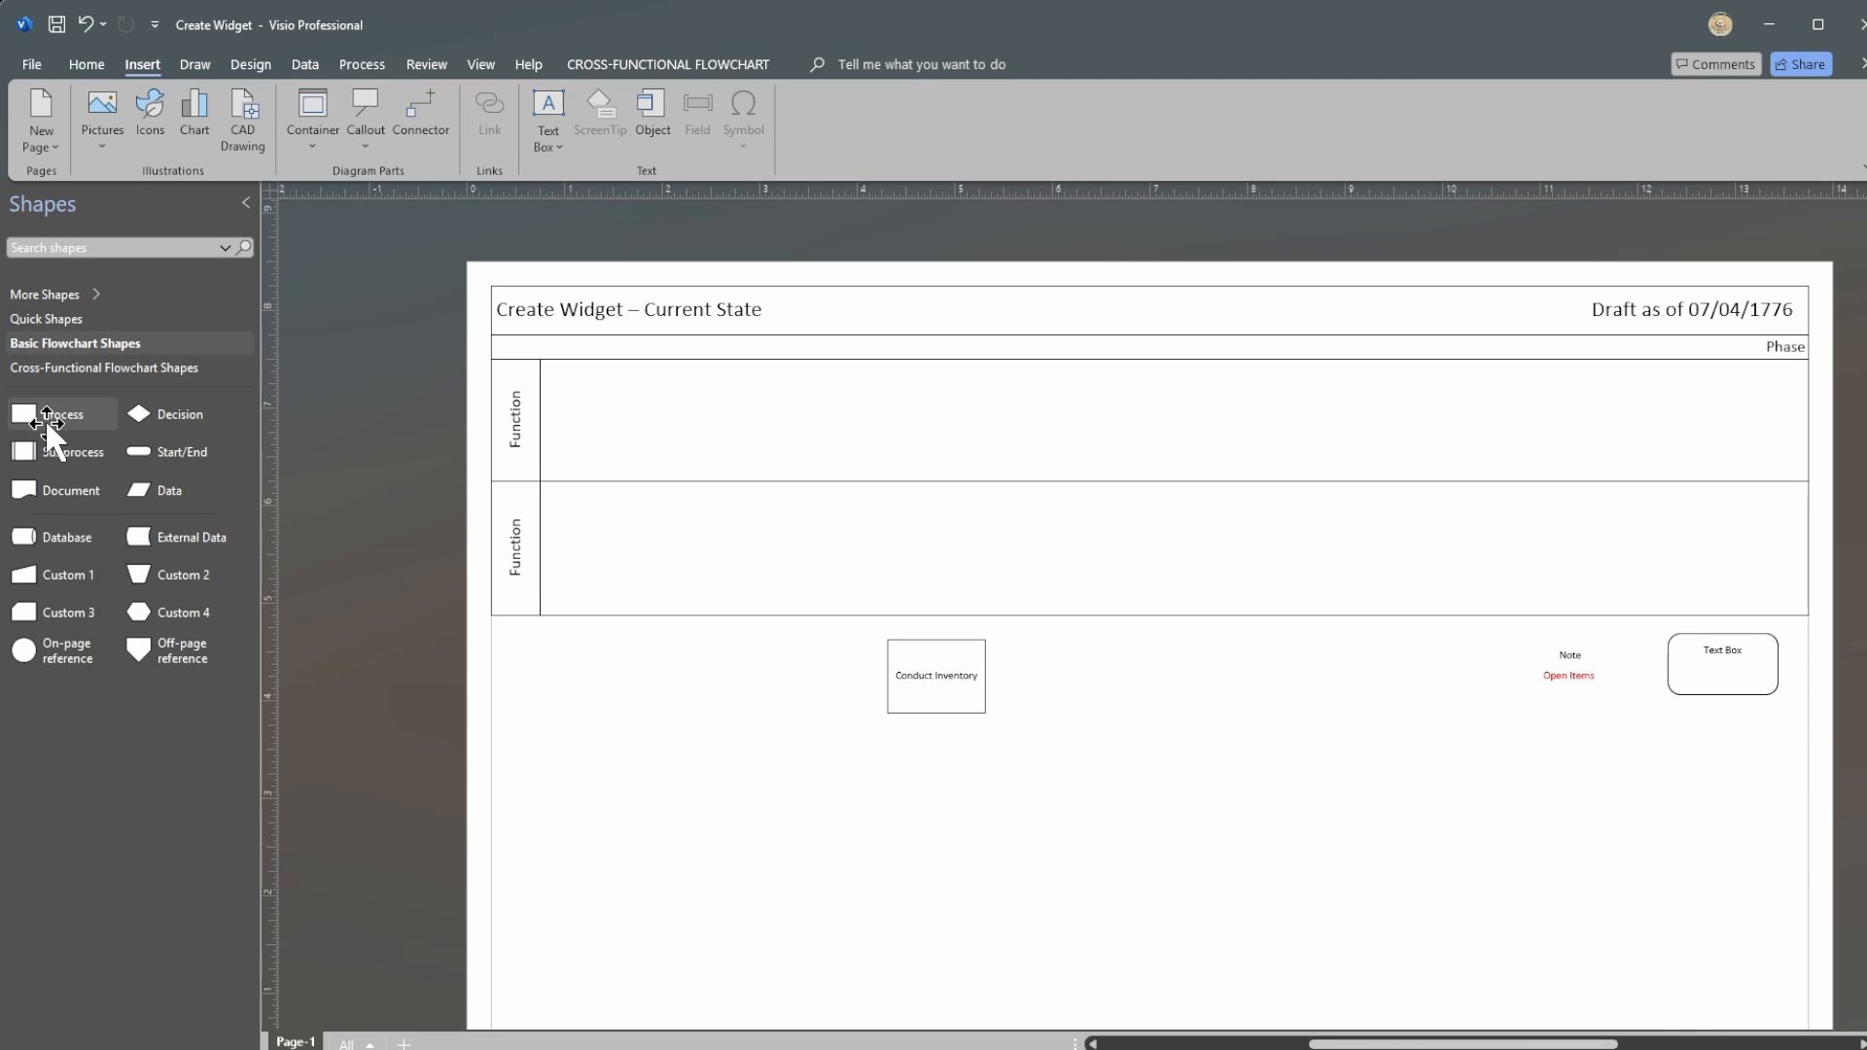
click(70, 362)
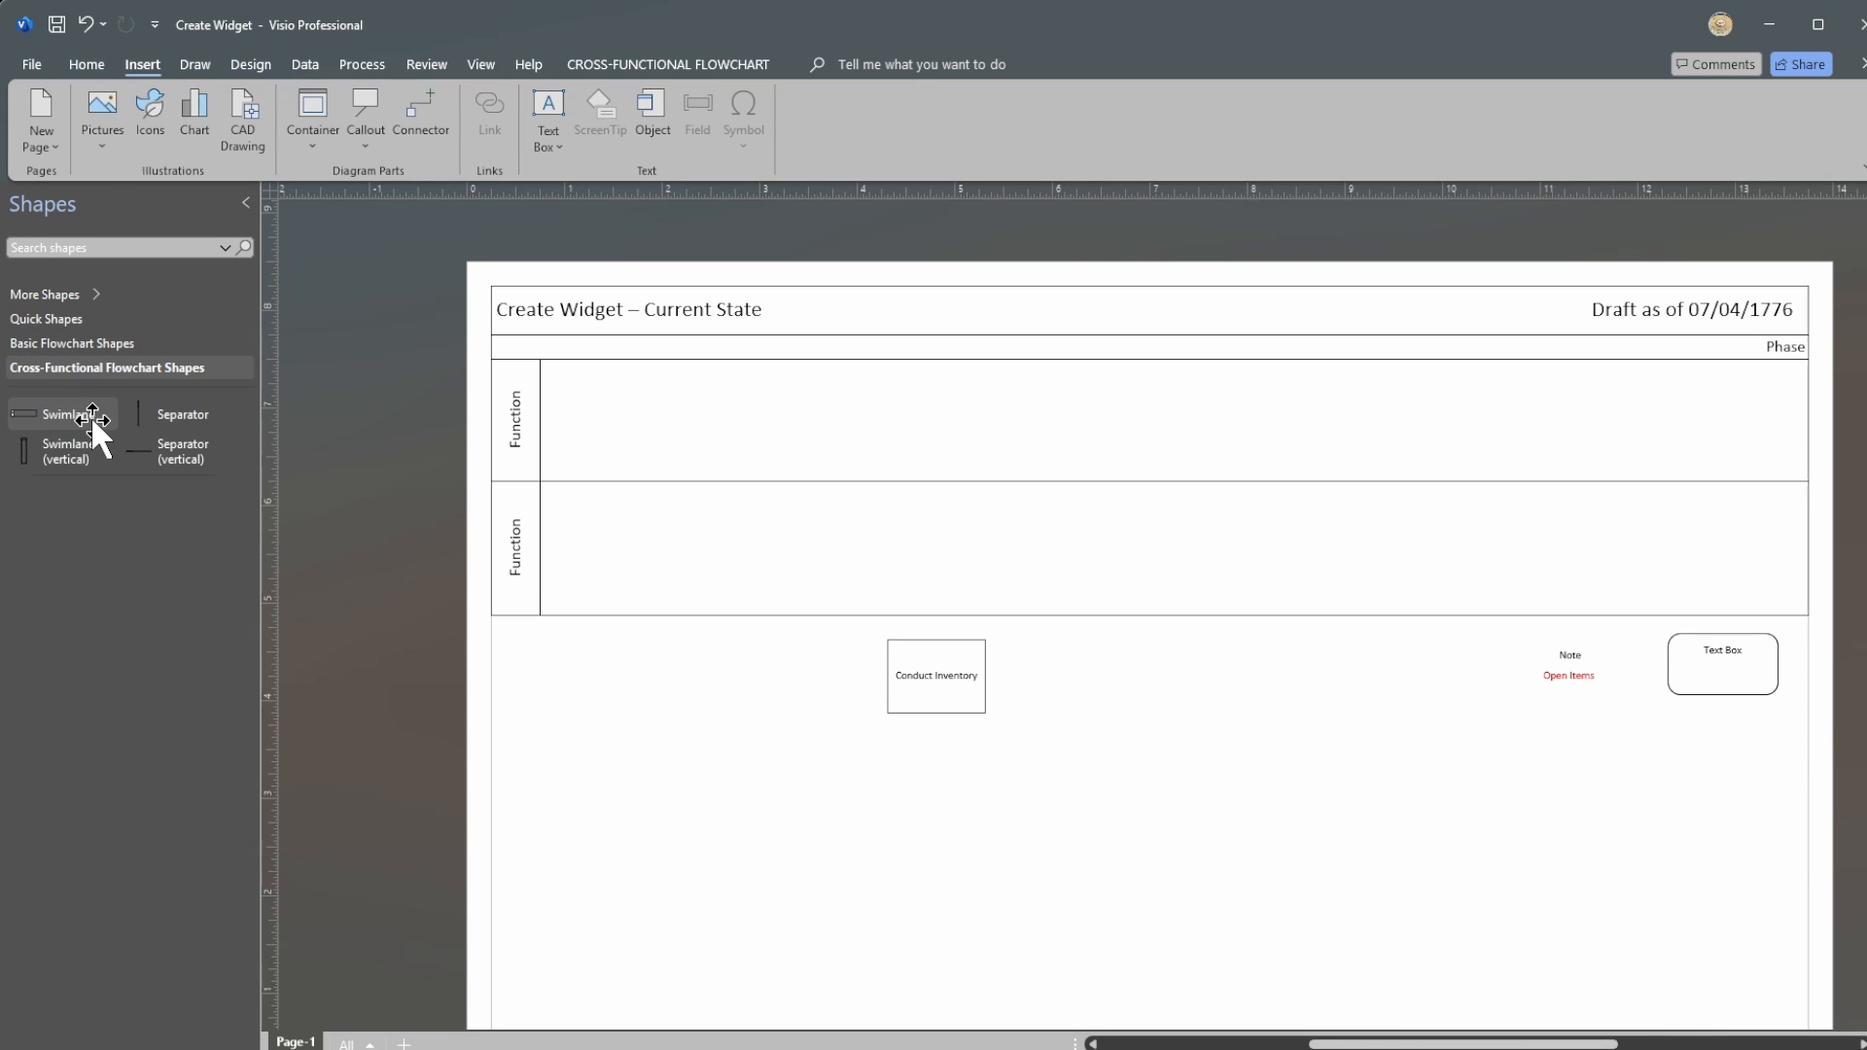
click(56, 317)
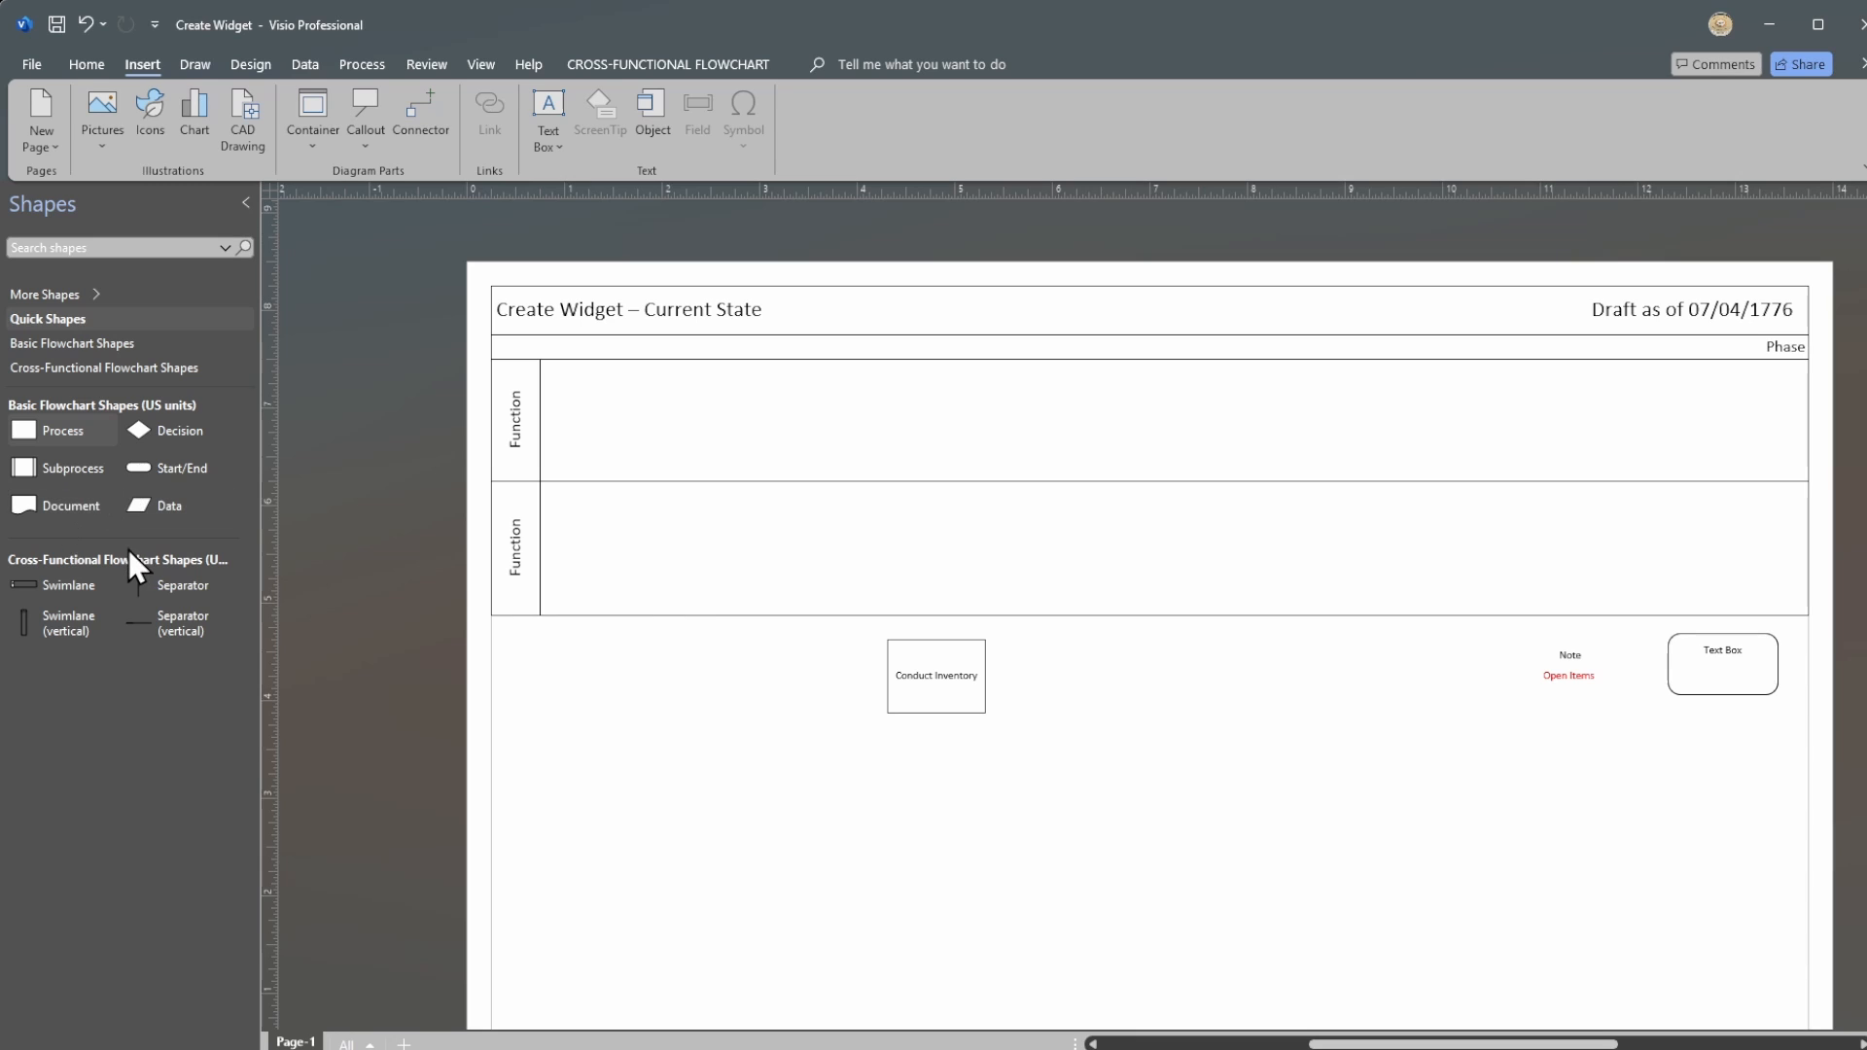
click(66, 342)
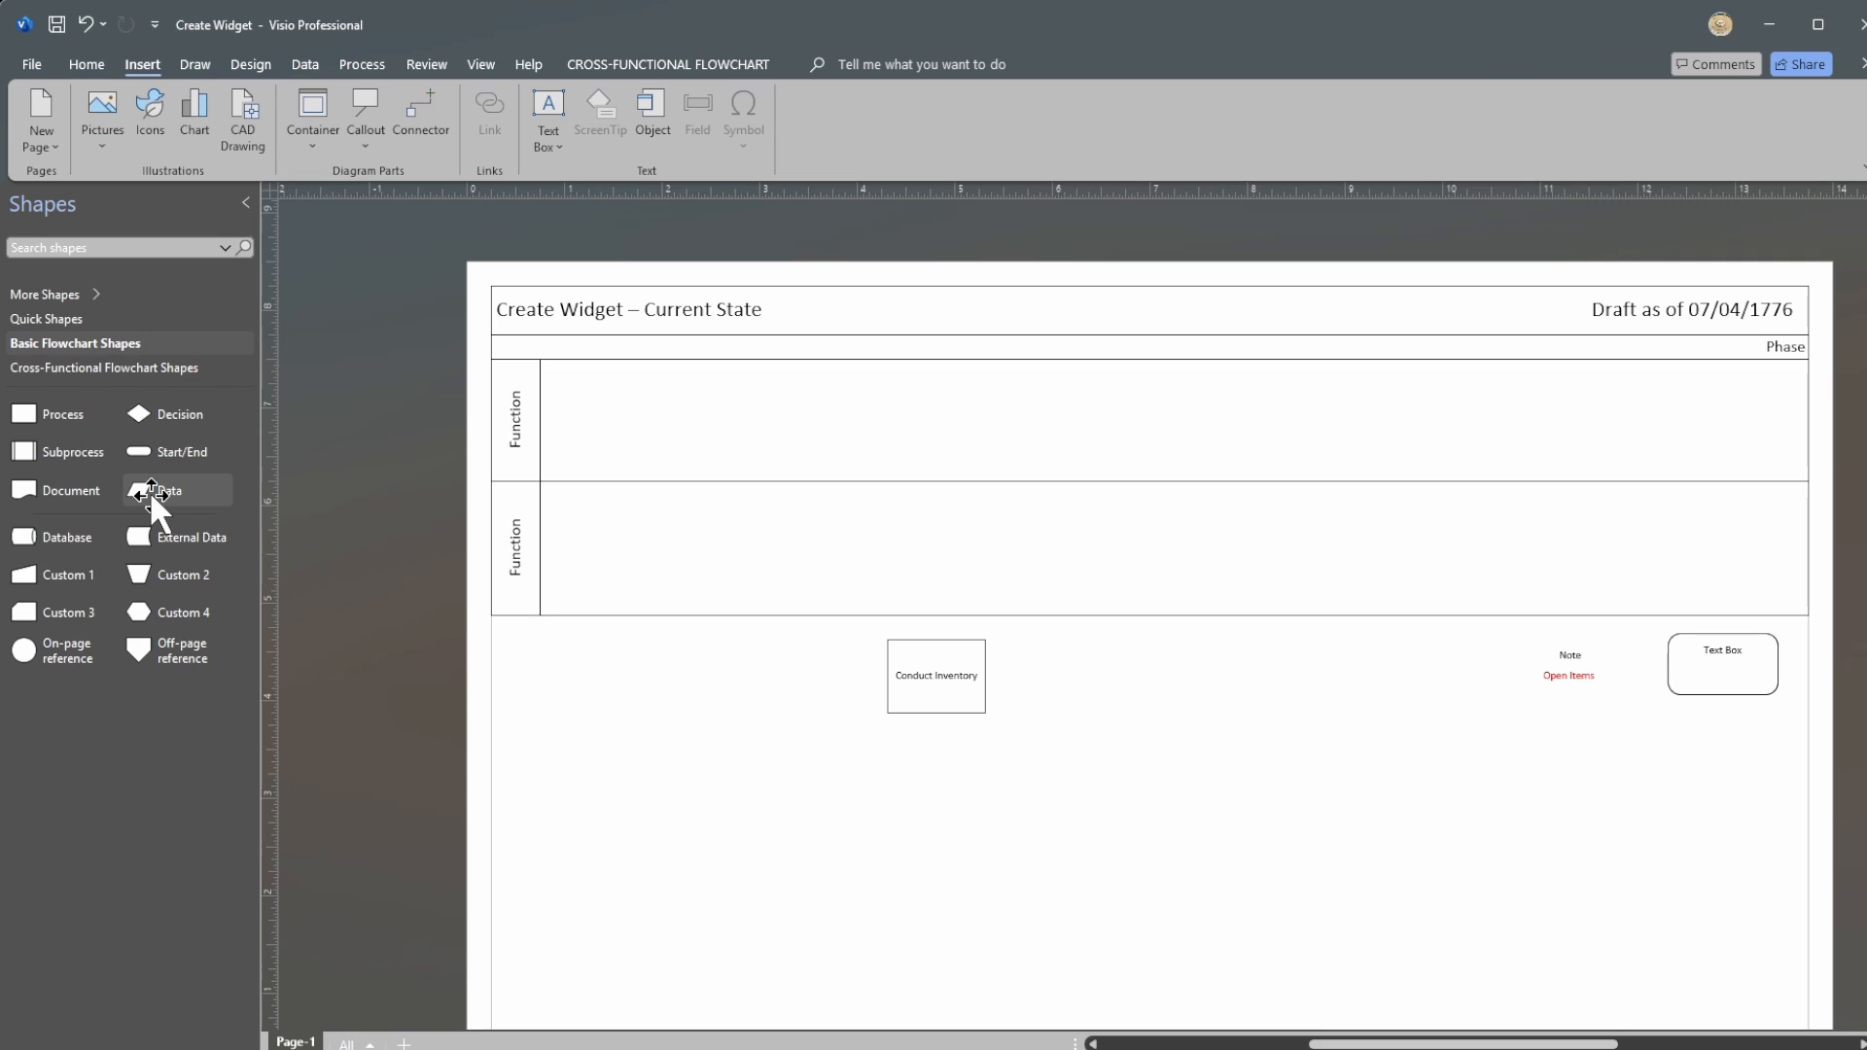
drag(1528, 1045, 1538, 1045)
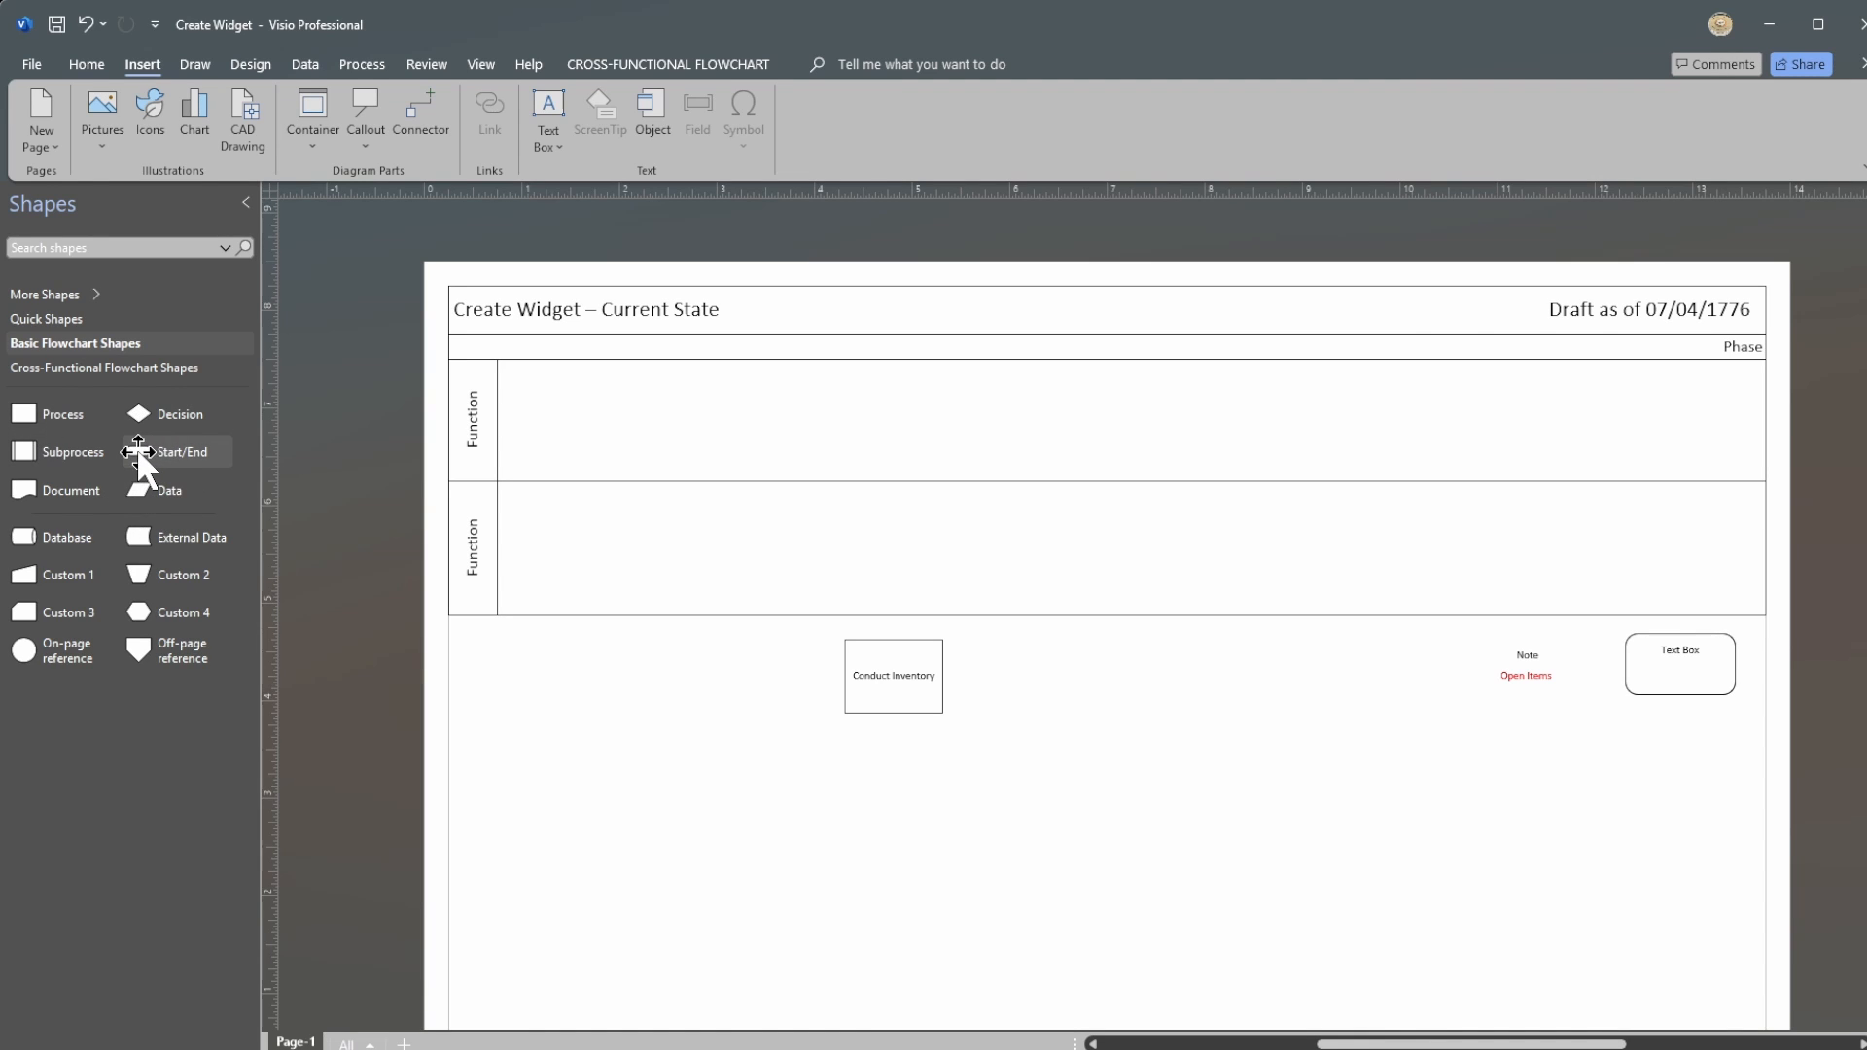
Step: Add a third horizontal swimlane from the Cross-Functional Flowchart Shapes at the border between the two existing lanes
click(472, 416)
click(463, 535)
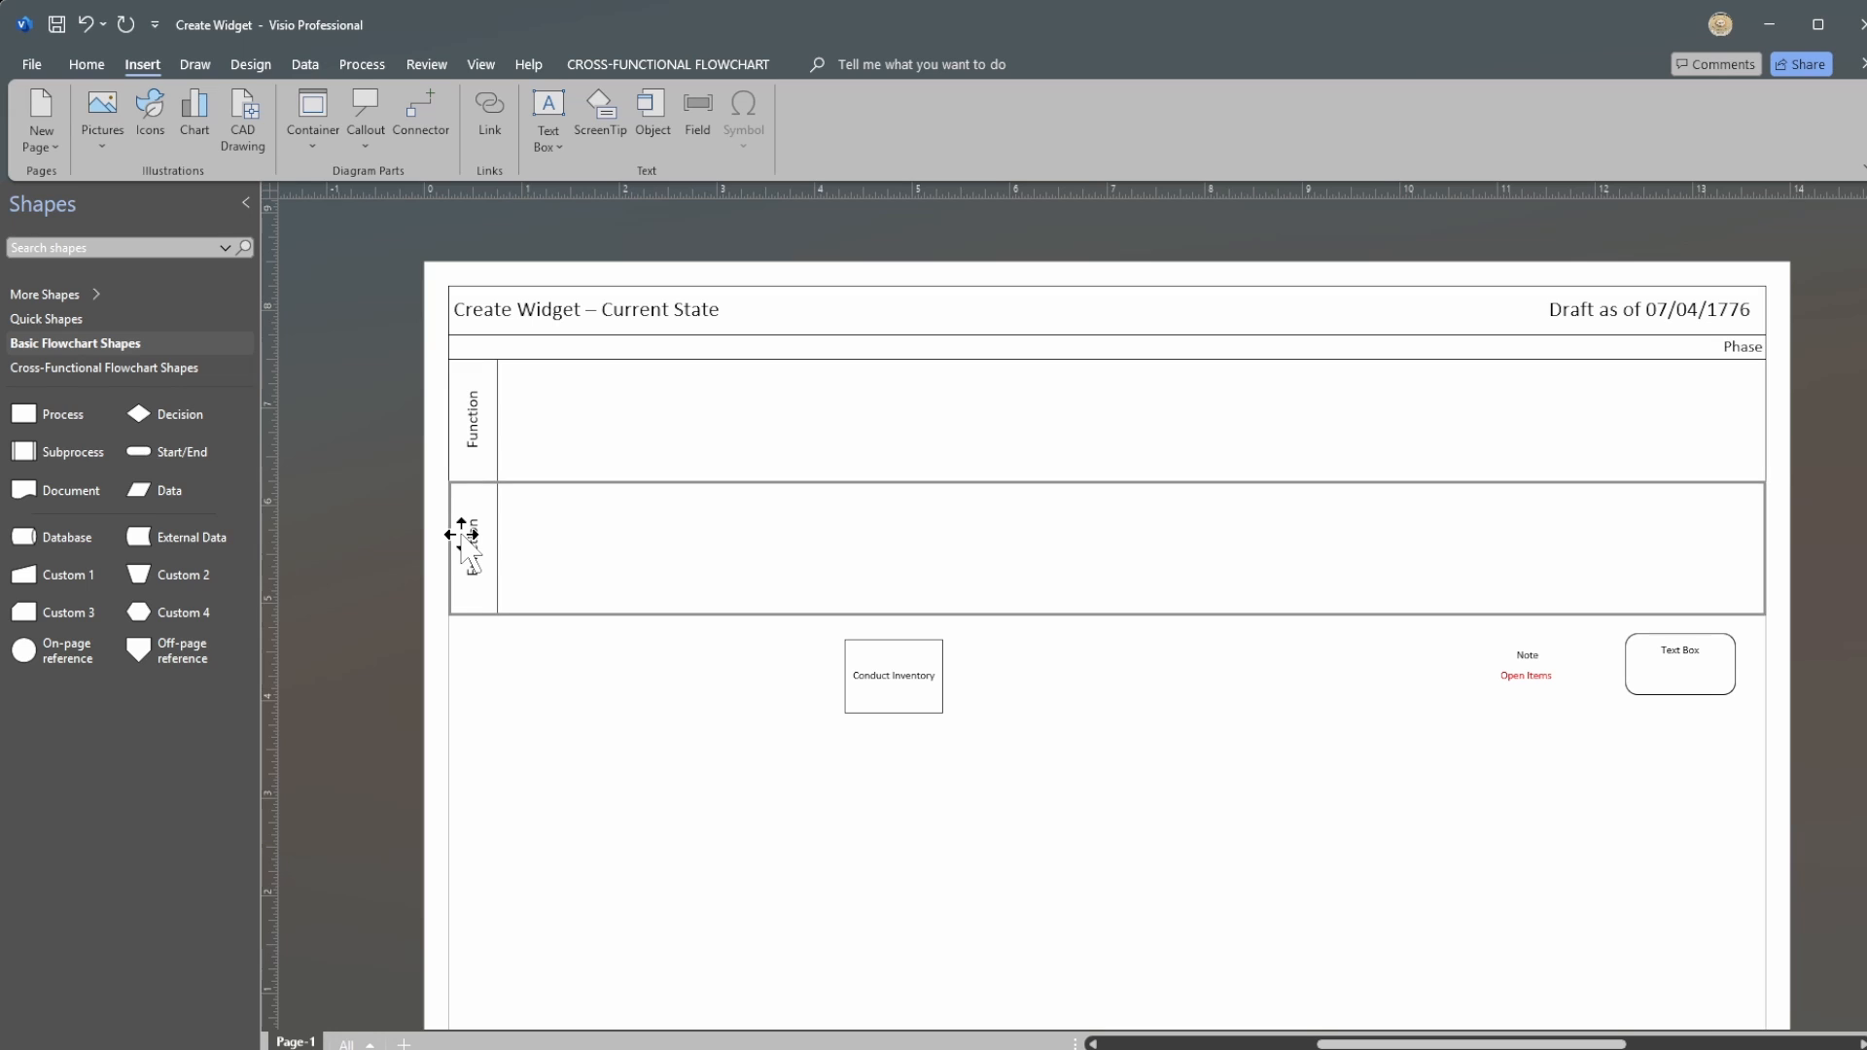
click(116, 368)
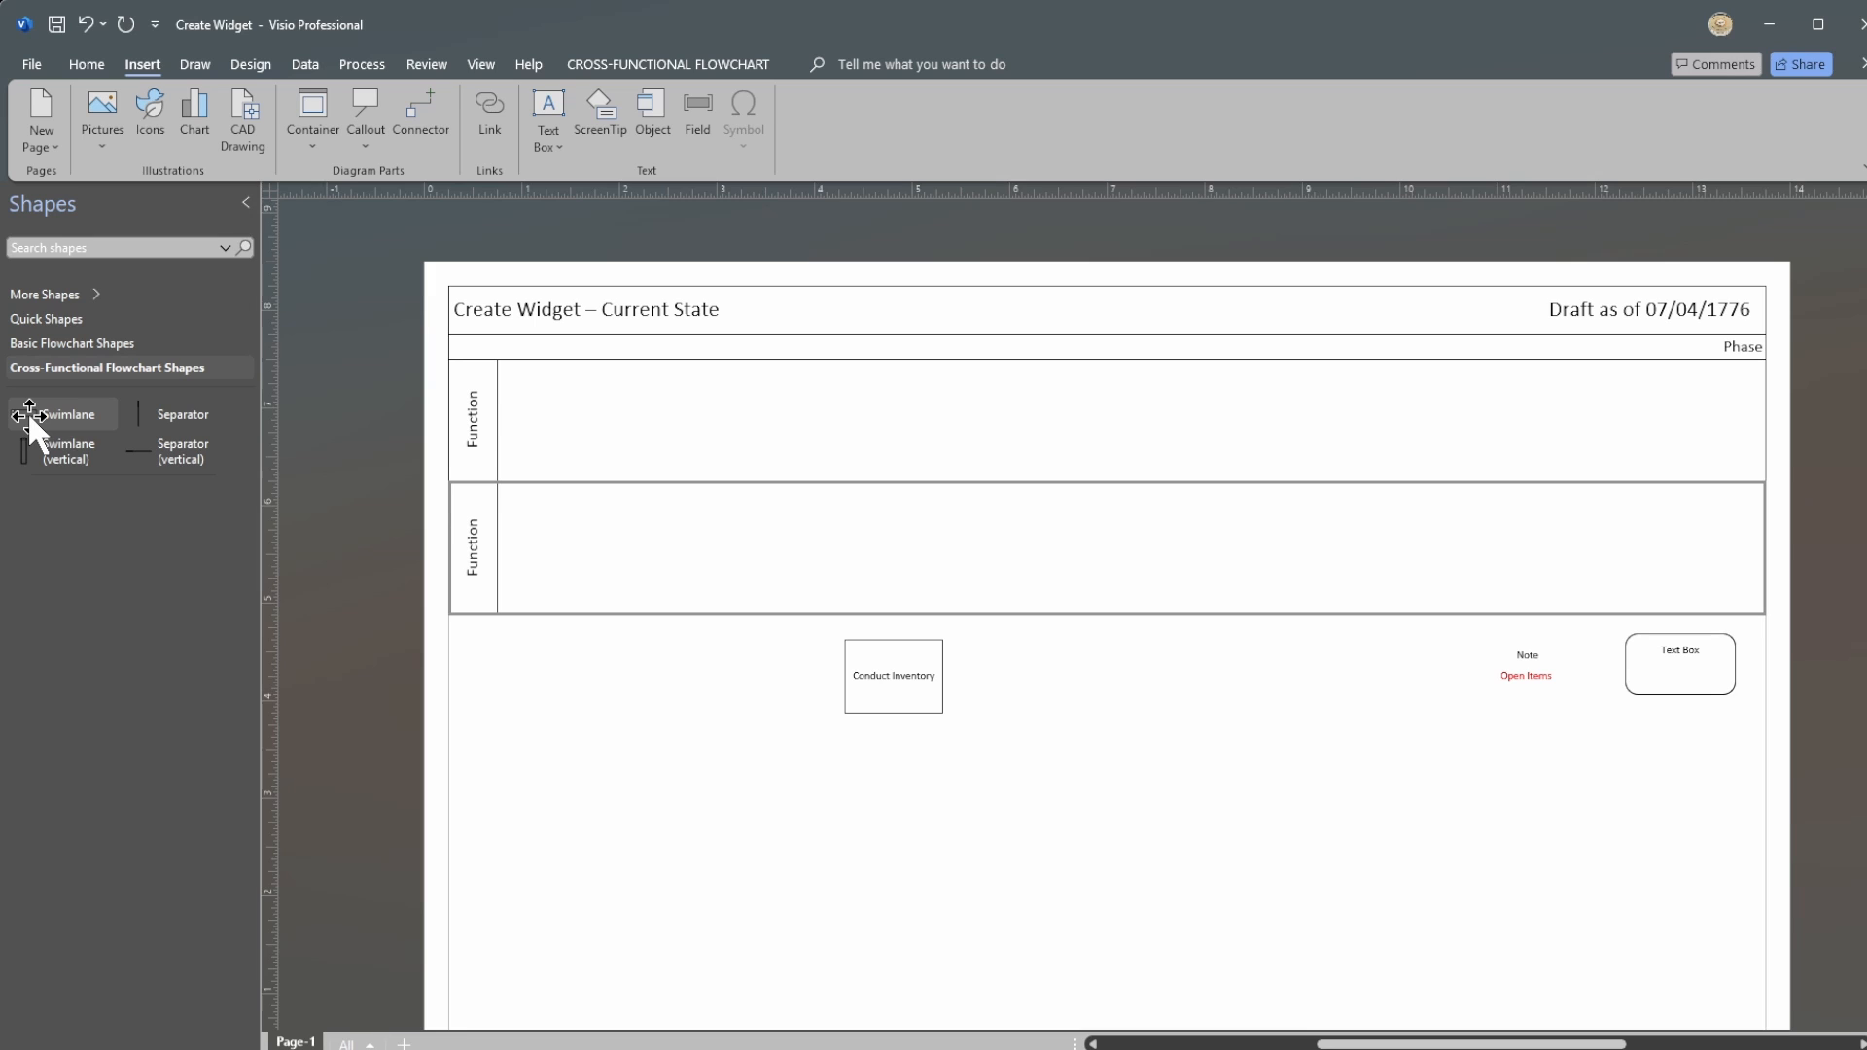
drag(27, 411, 698, 492)
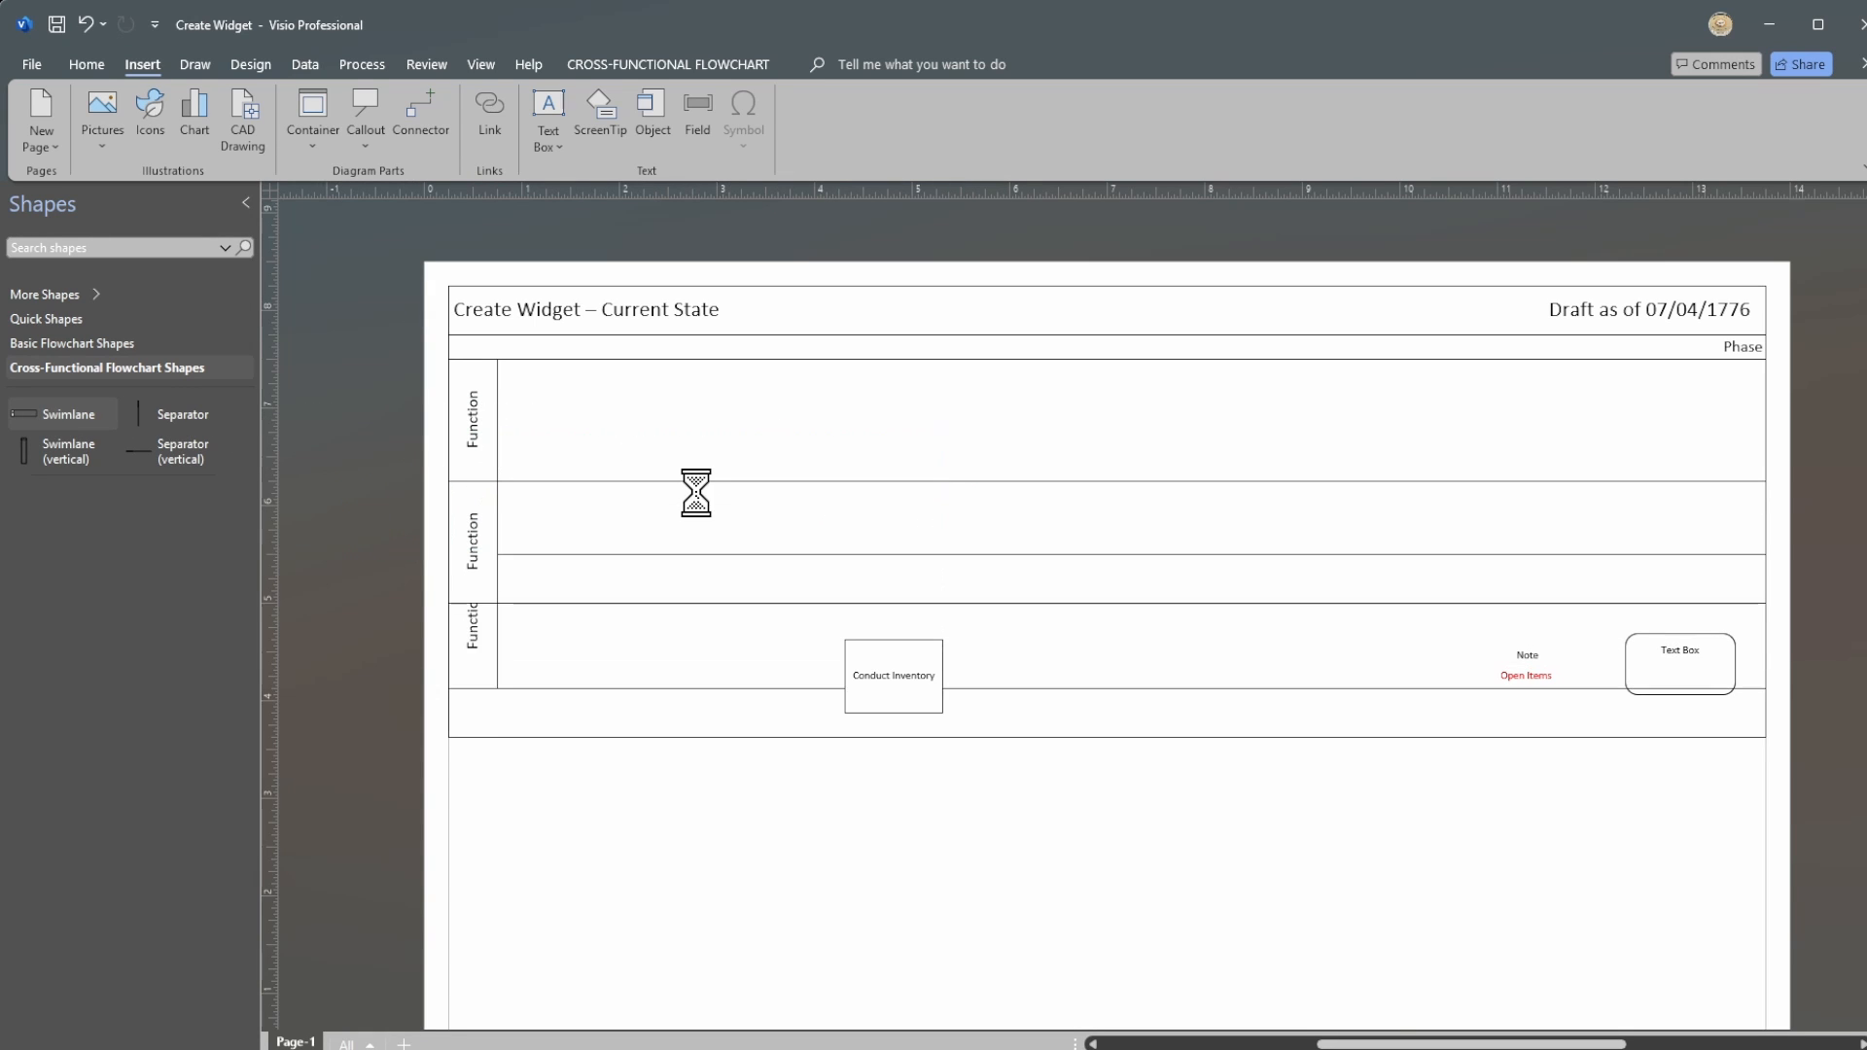
click(860, 684)
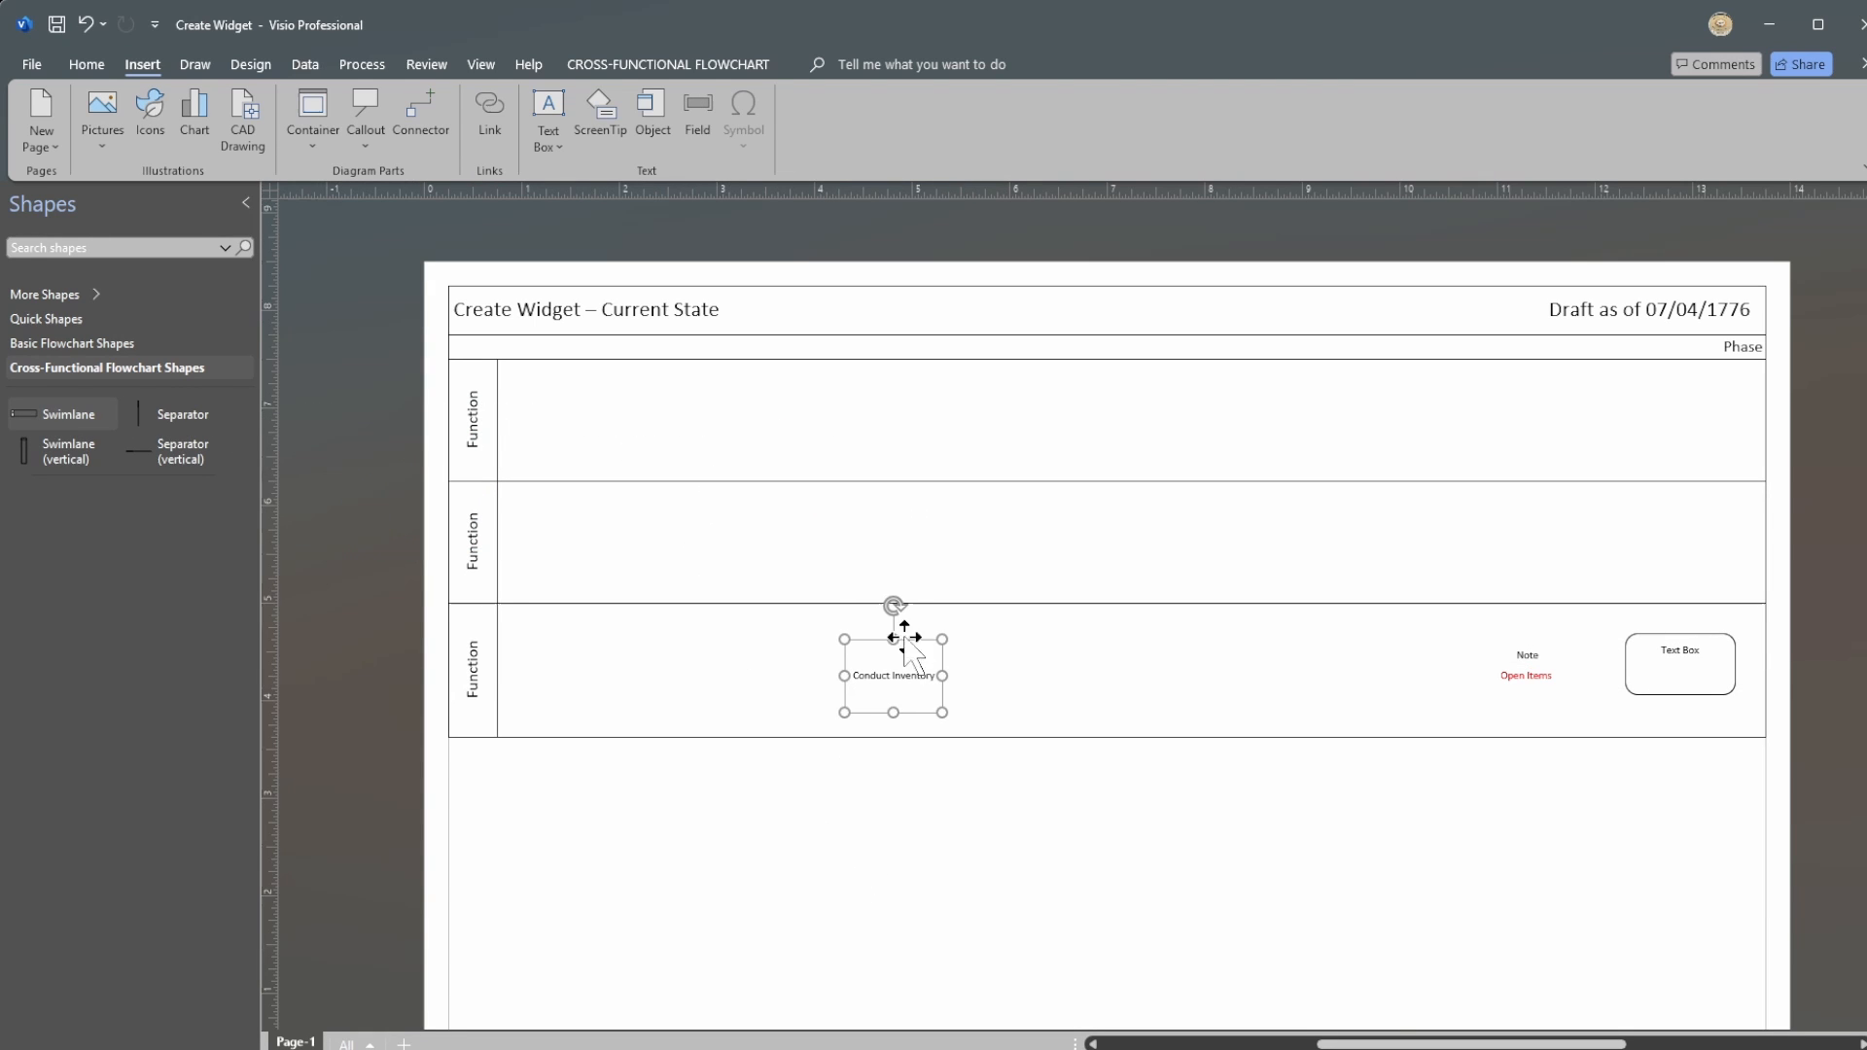
click(1462, 627)
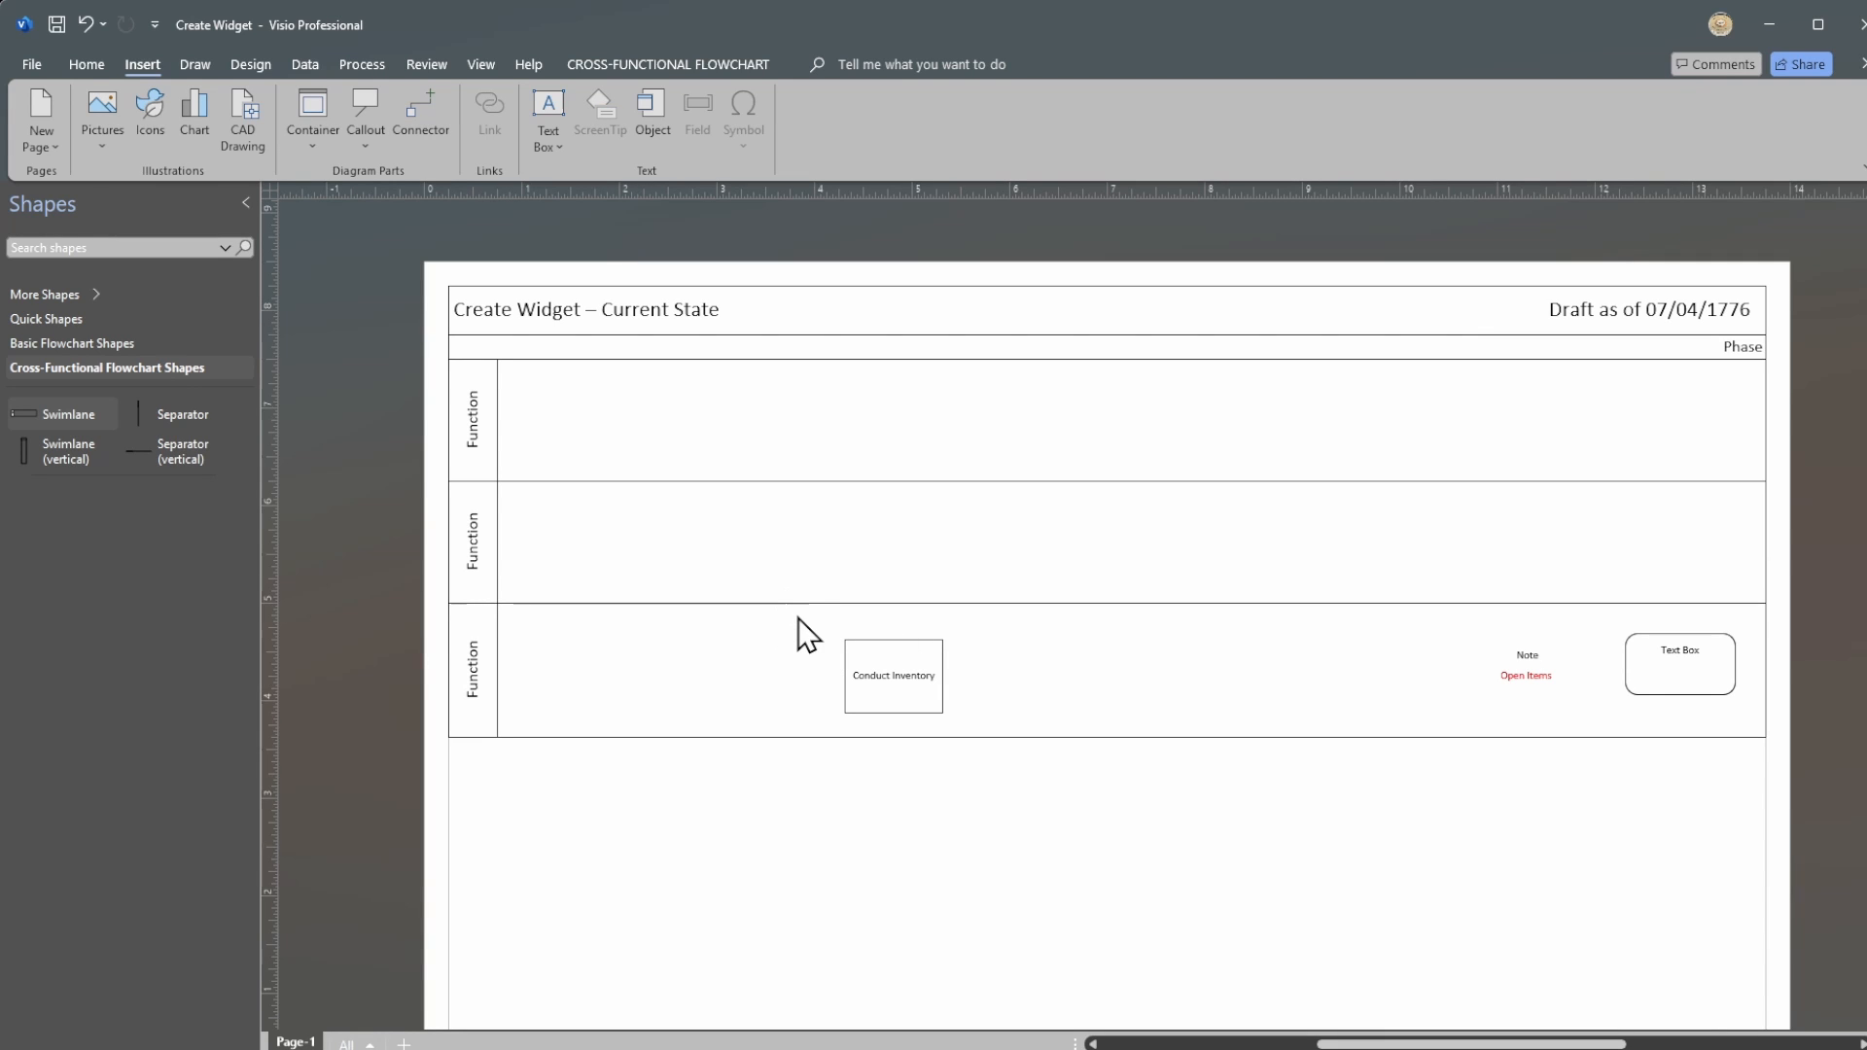
Step: Move the Conduct Inventory, Note, Open Items and Text Box shapes together into the empty area below the swimlanes
drag(797, 613, 1771, 740)
drag(1530, 675, 1532, 885)
scroll(1482, 874, down, 2)
scroll(1478, 875, up, 1)
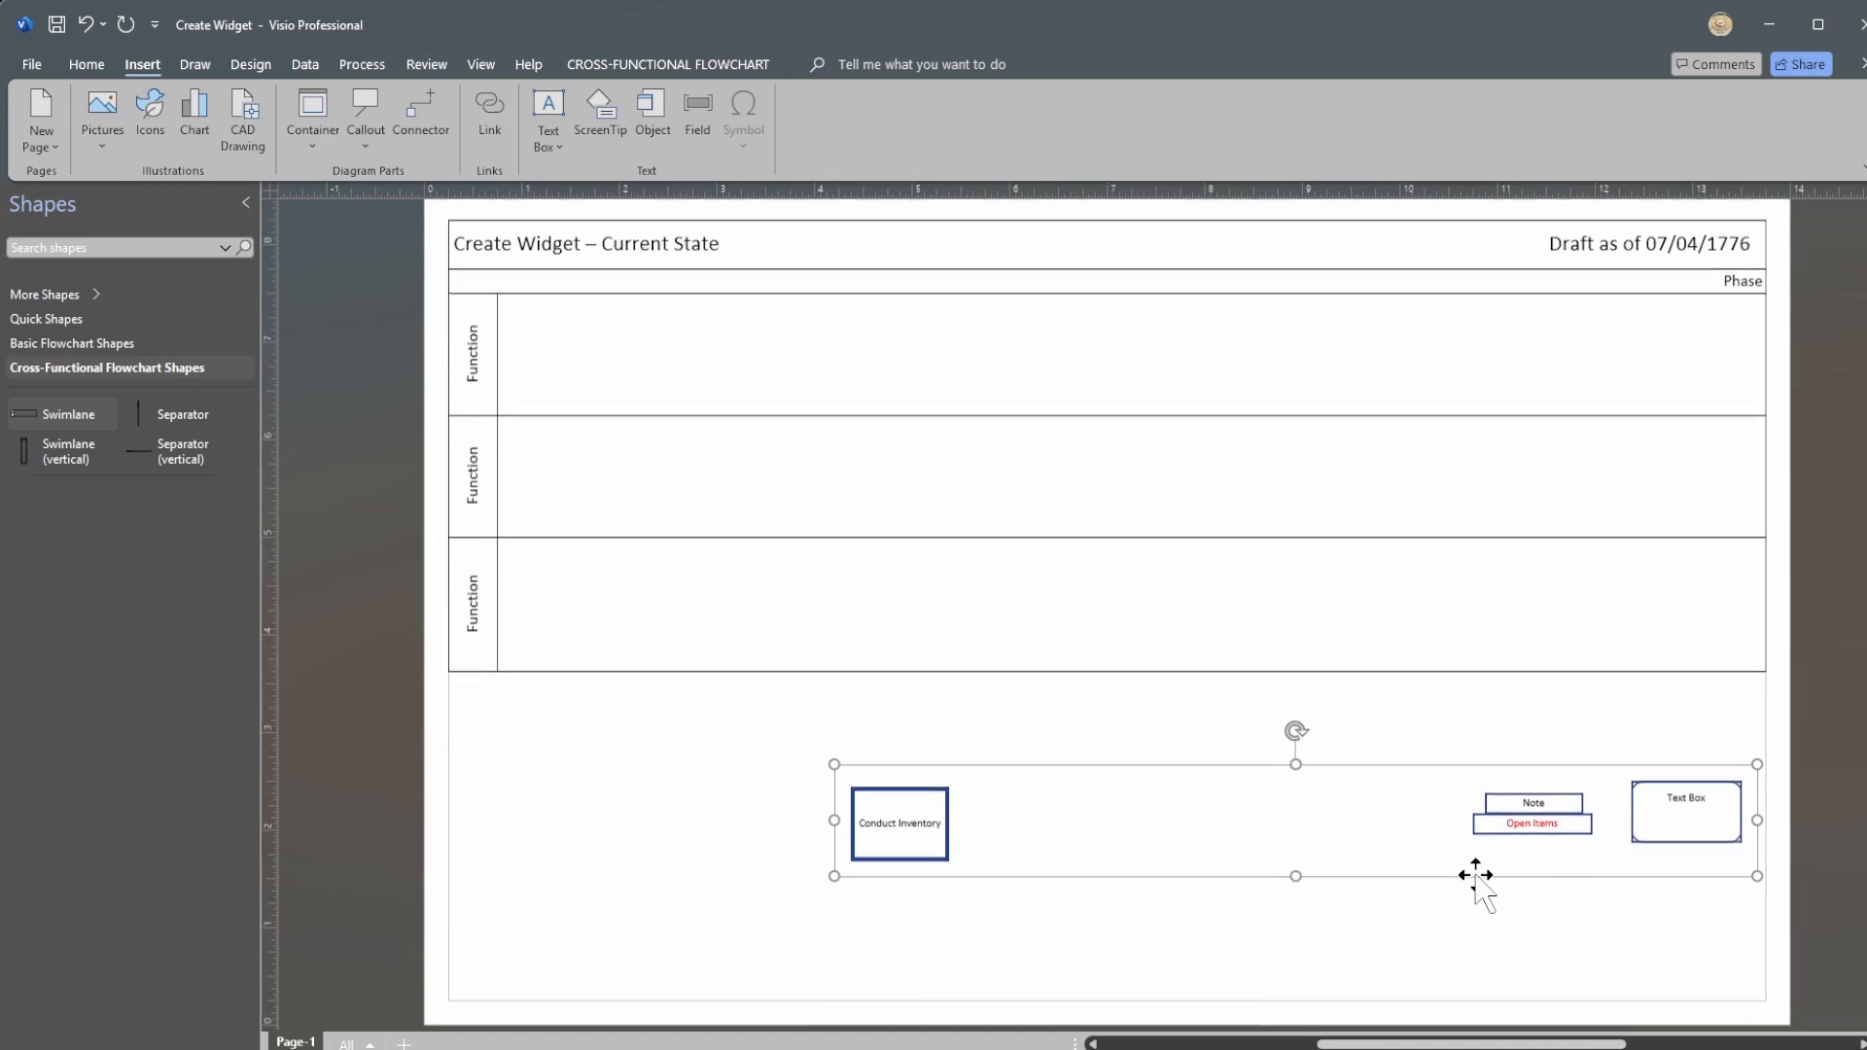
click(1446, 736)
Step: Move the Text Box shape closer to the Conduct Inventory box, leaving room for another box between them
click(1700, 792)
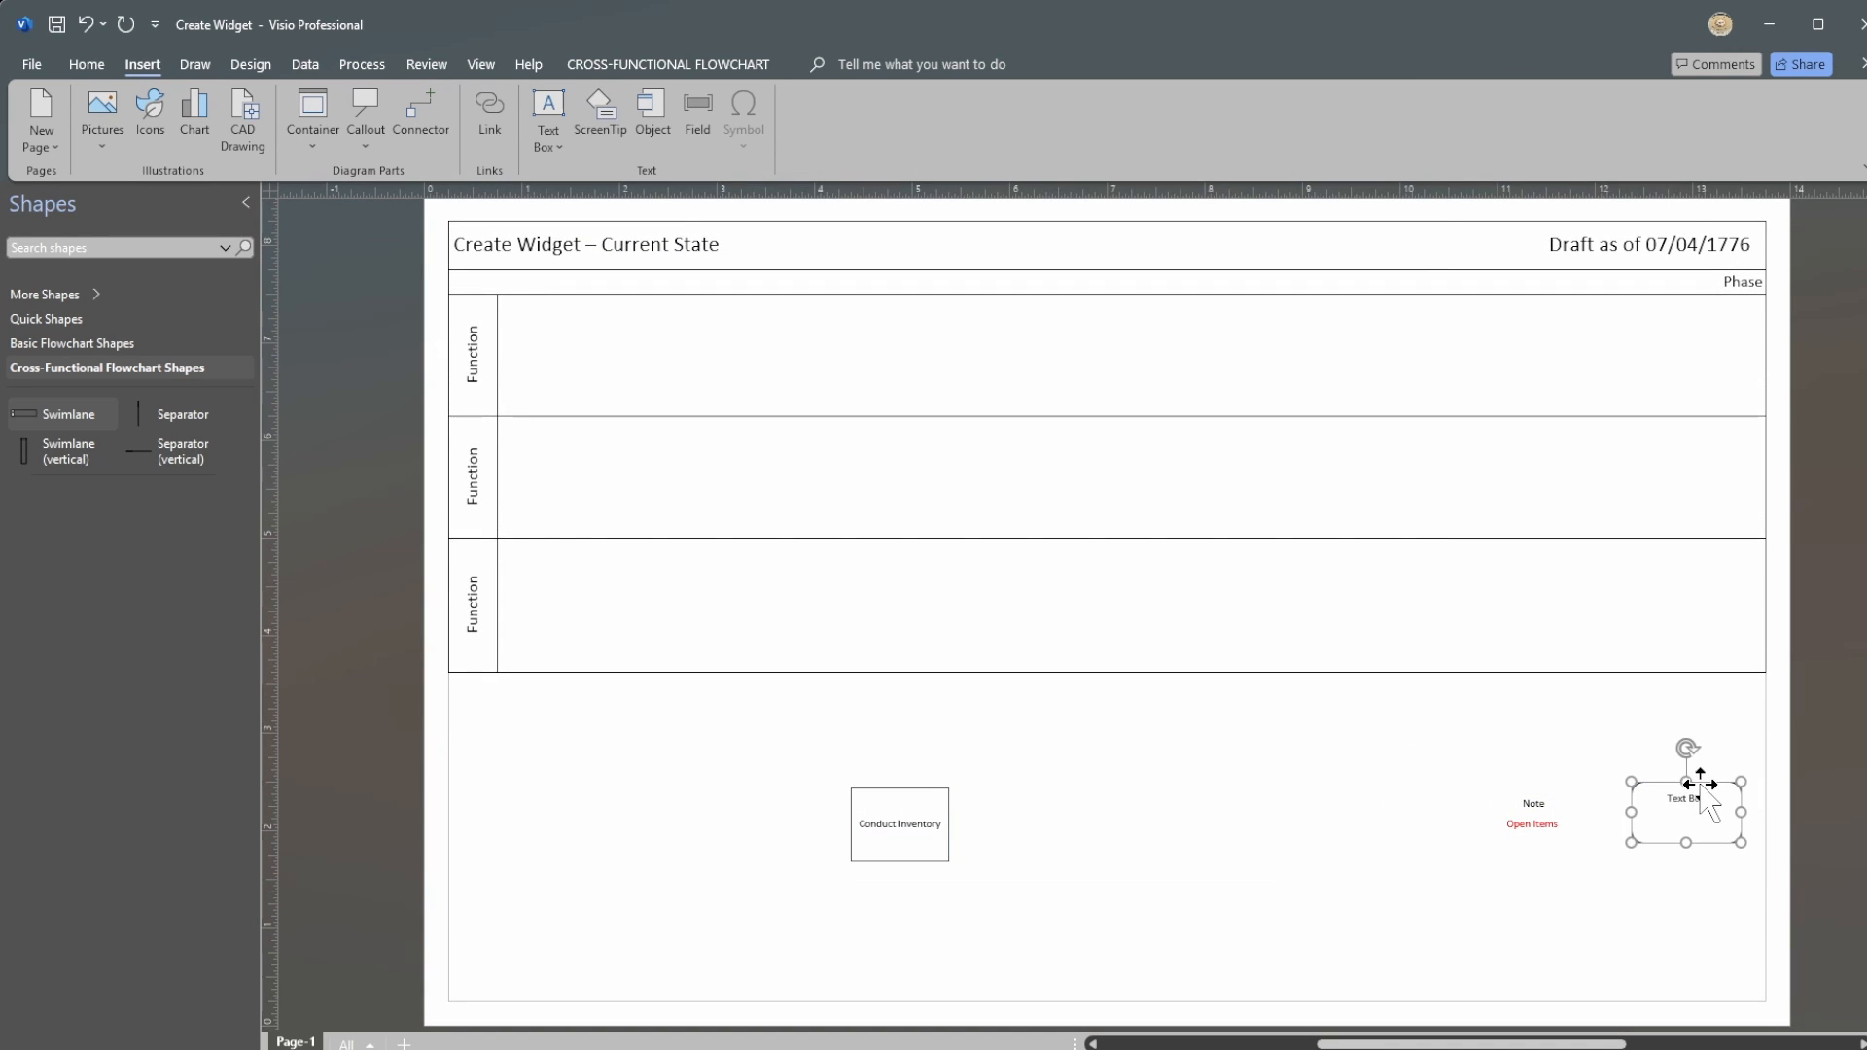
drag(1700, 791, 1087, 793)
click(1299, 779)
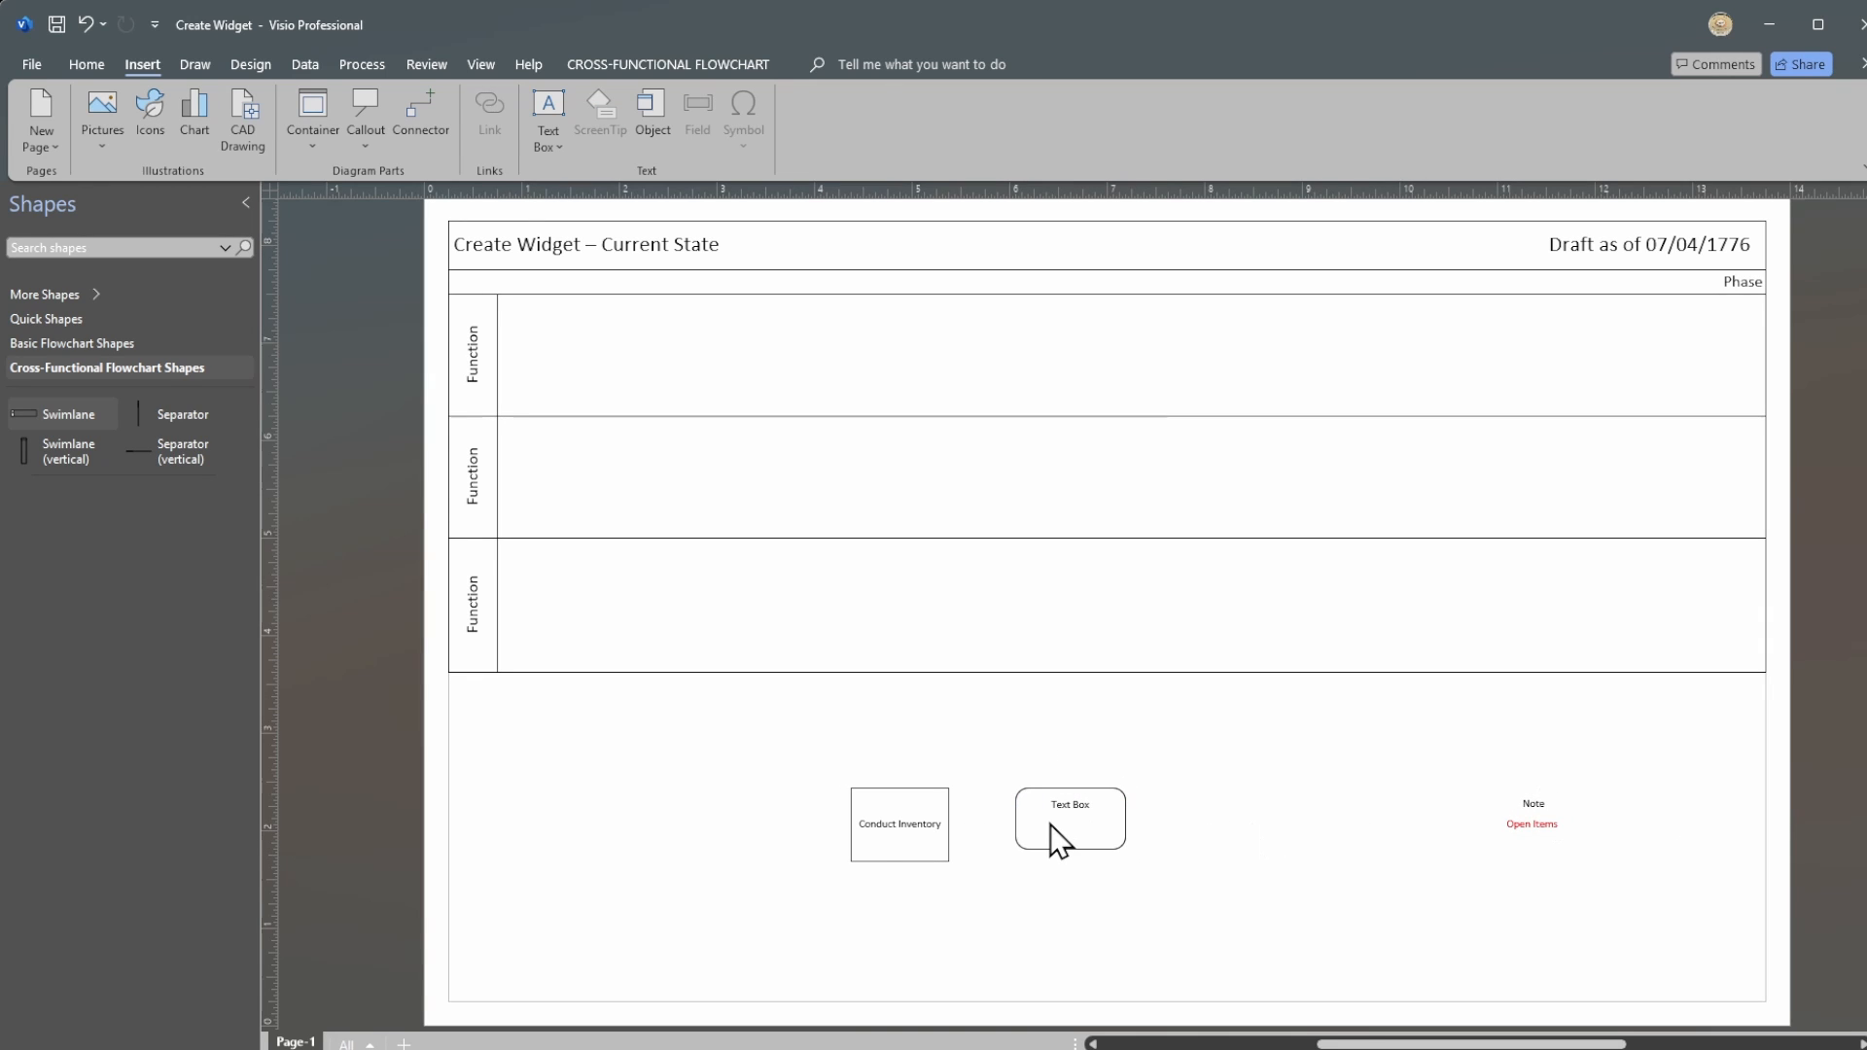
click(1080, 798)
click(932, 808)
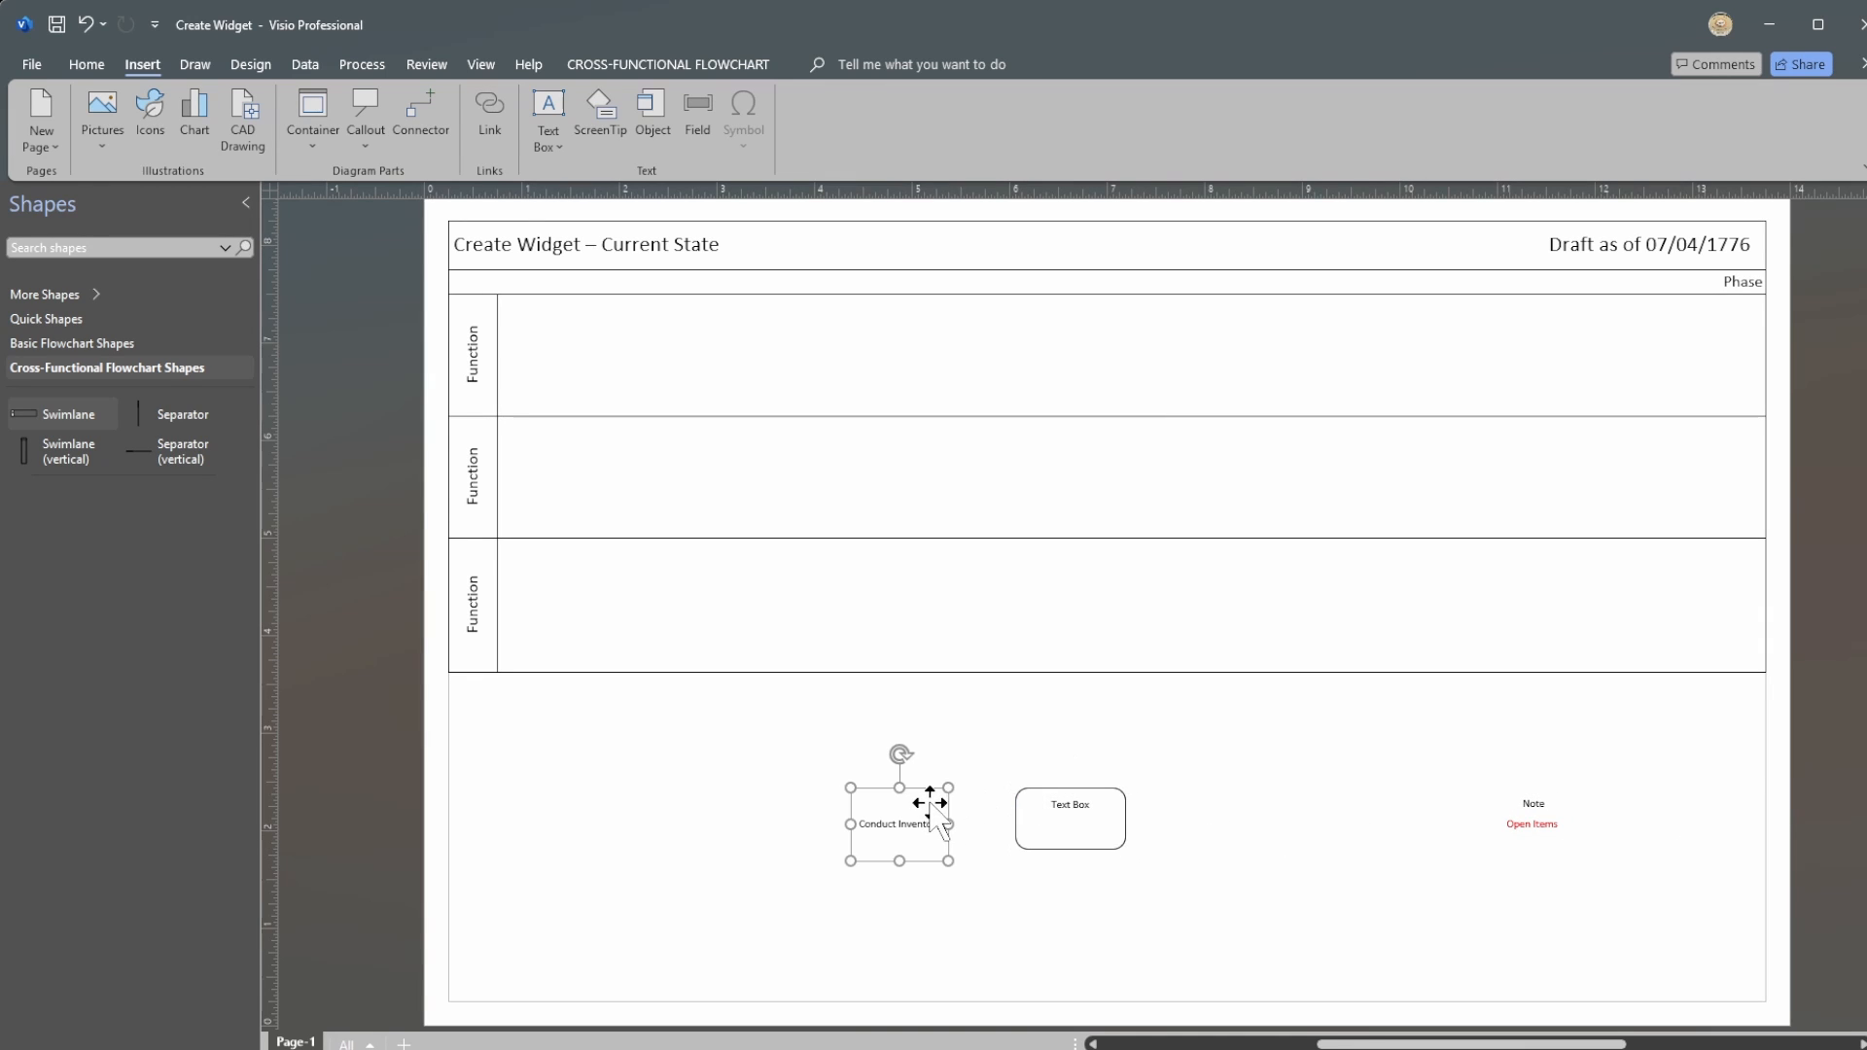
drag(1065, 813, 1249, 777)
Step: Duplicate the Conduct Inventory box and align the copy in the same row, to the right of the original
click(943, 832)
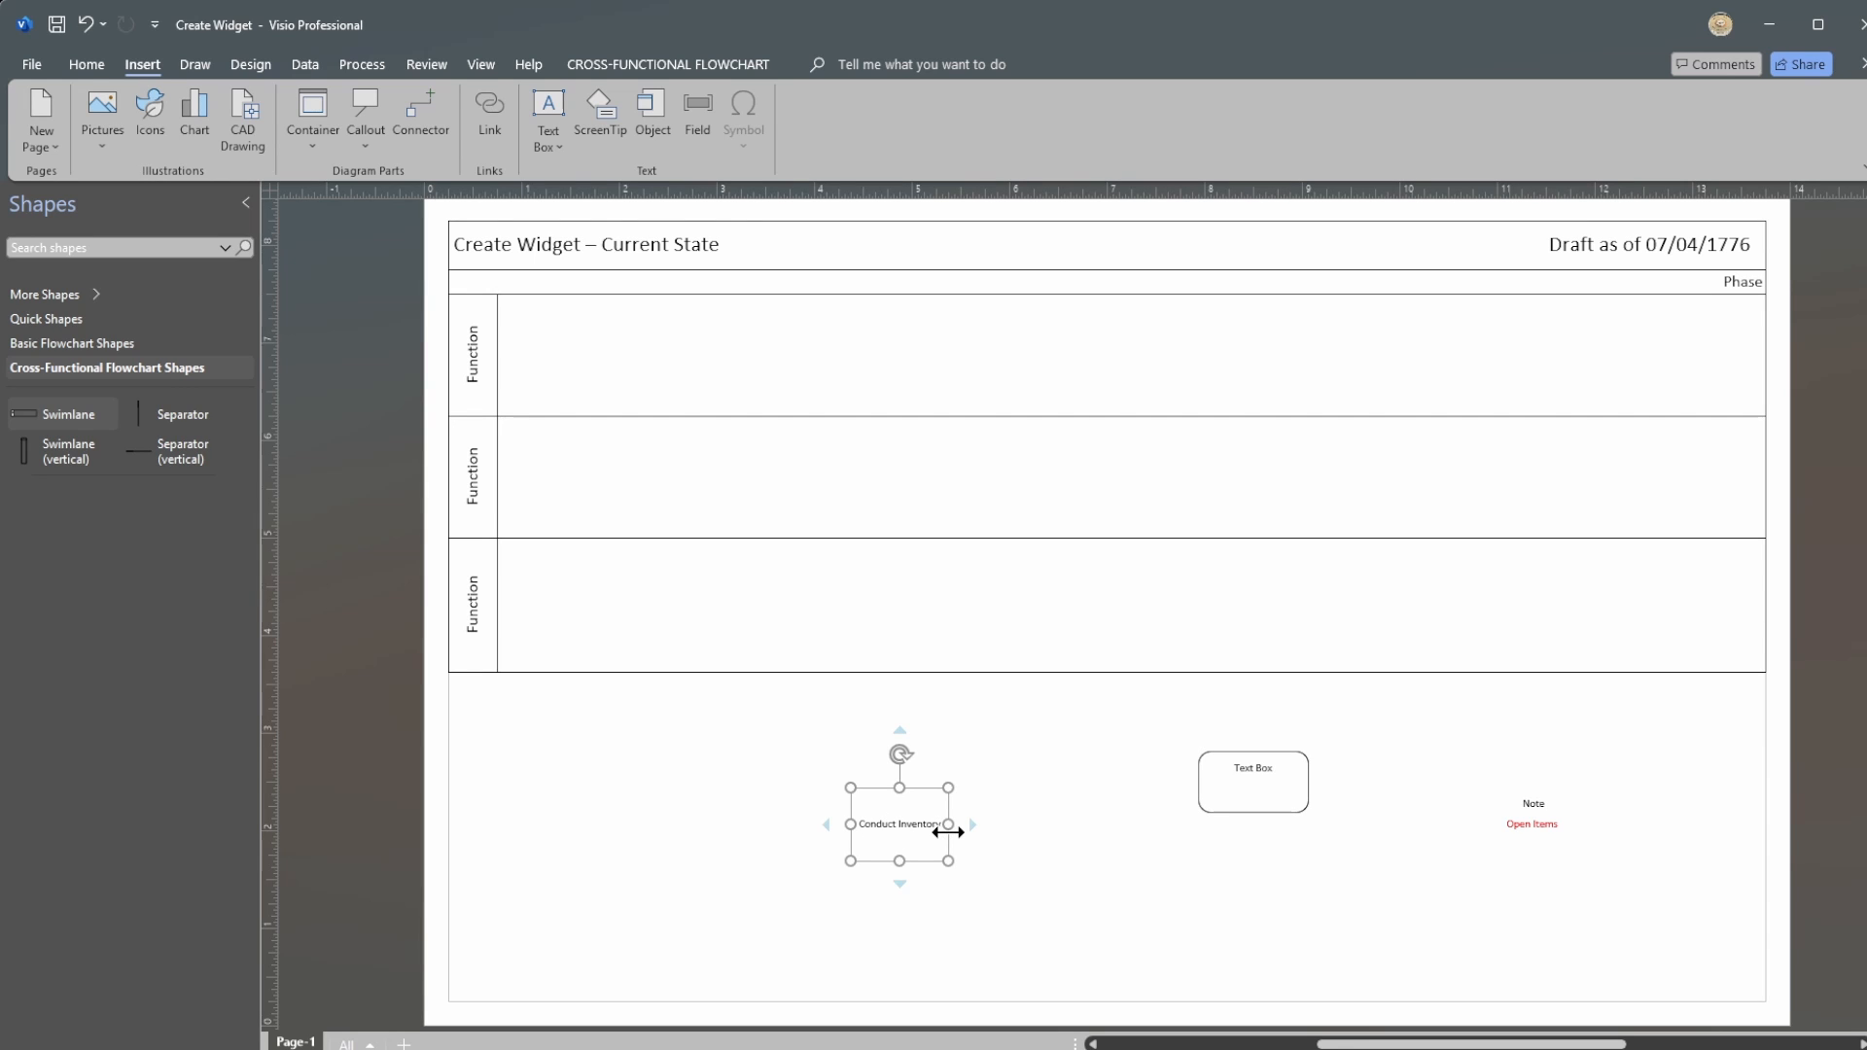
click(960, 813)
click(926, 829)
click(1102, 855)
key(ctrl+v)
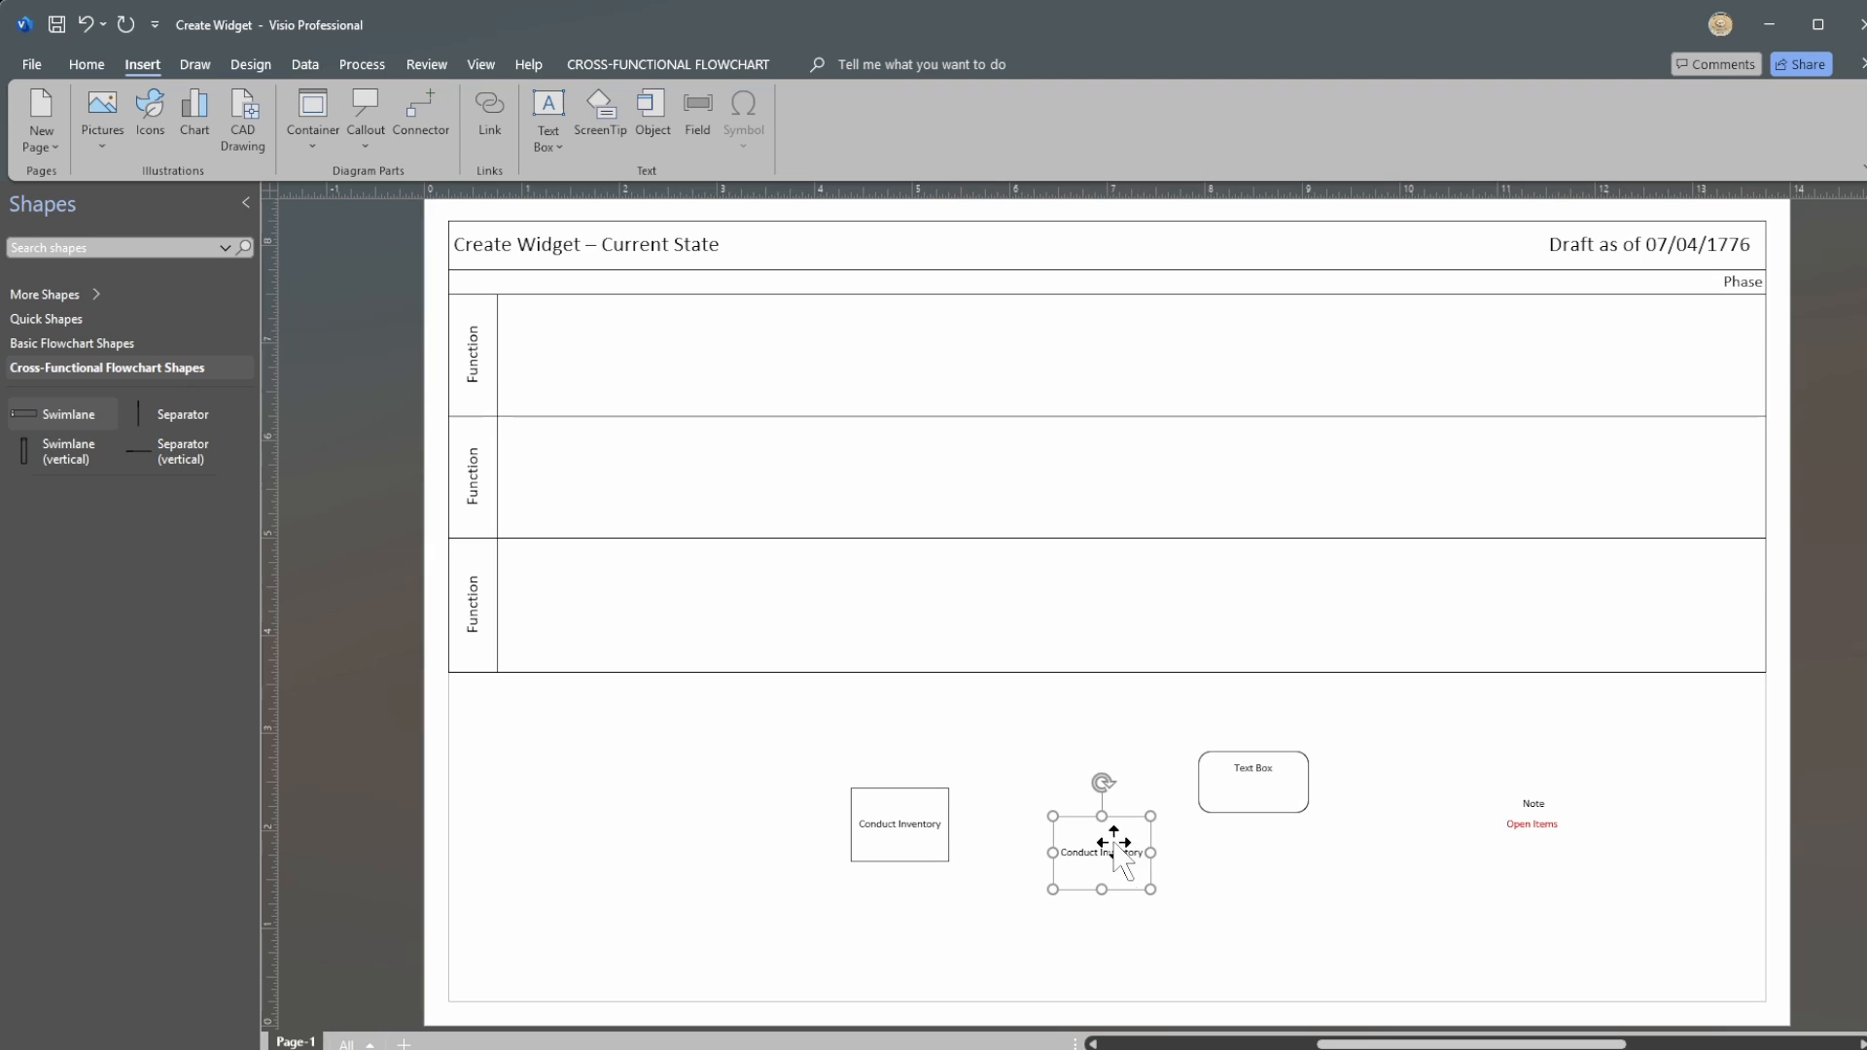
drag(1115, 855, 1085, 827)
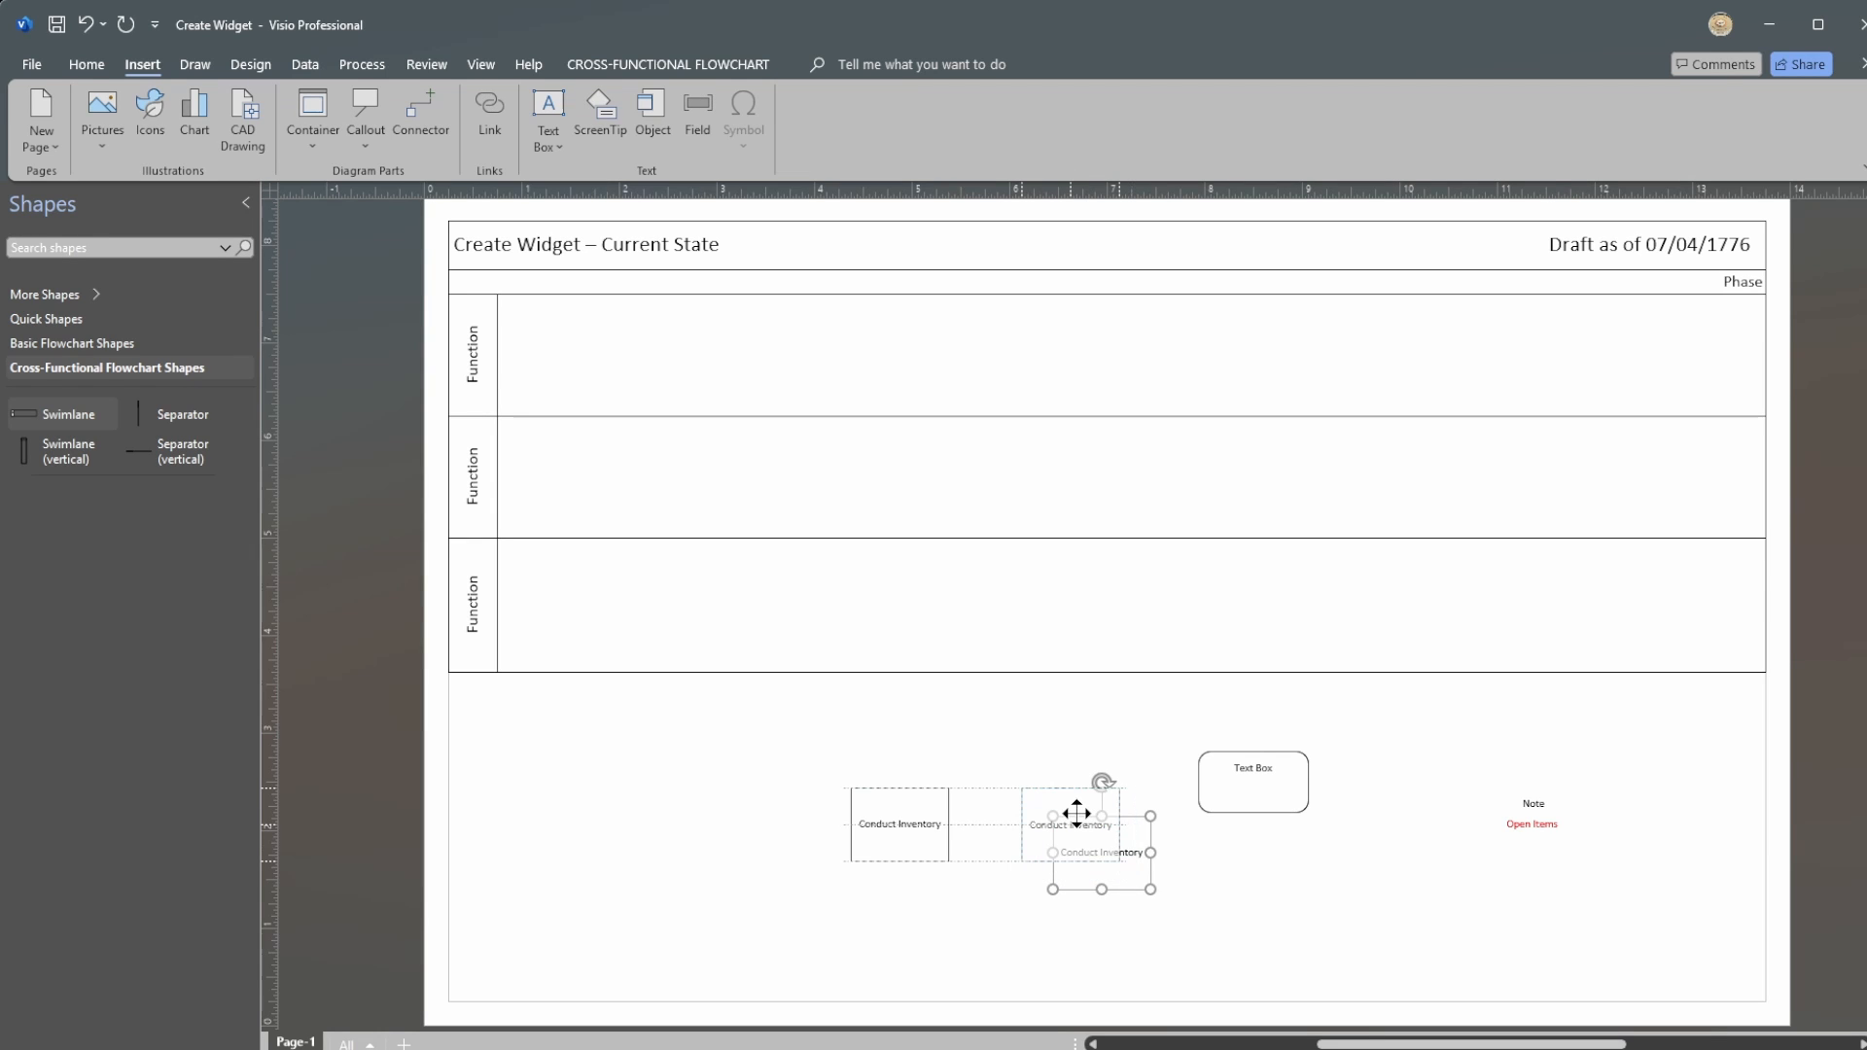
Step: Duplicate the Note text and place the copy directly beneath the second Conduct Inventory box
click(1546, 807)
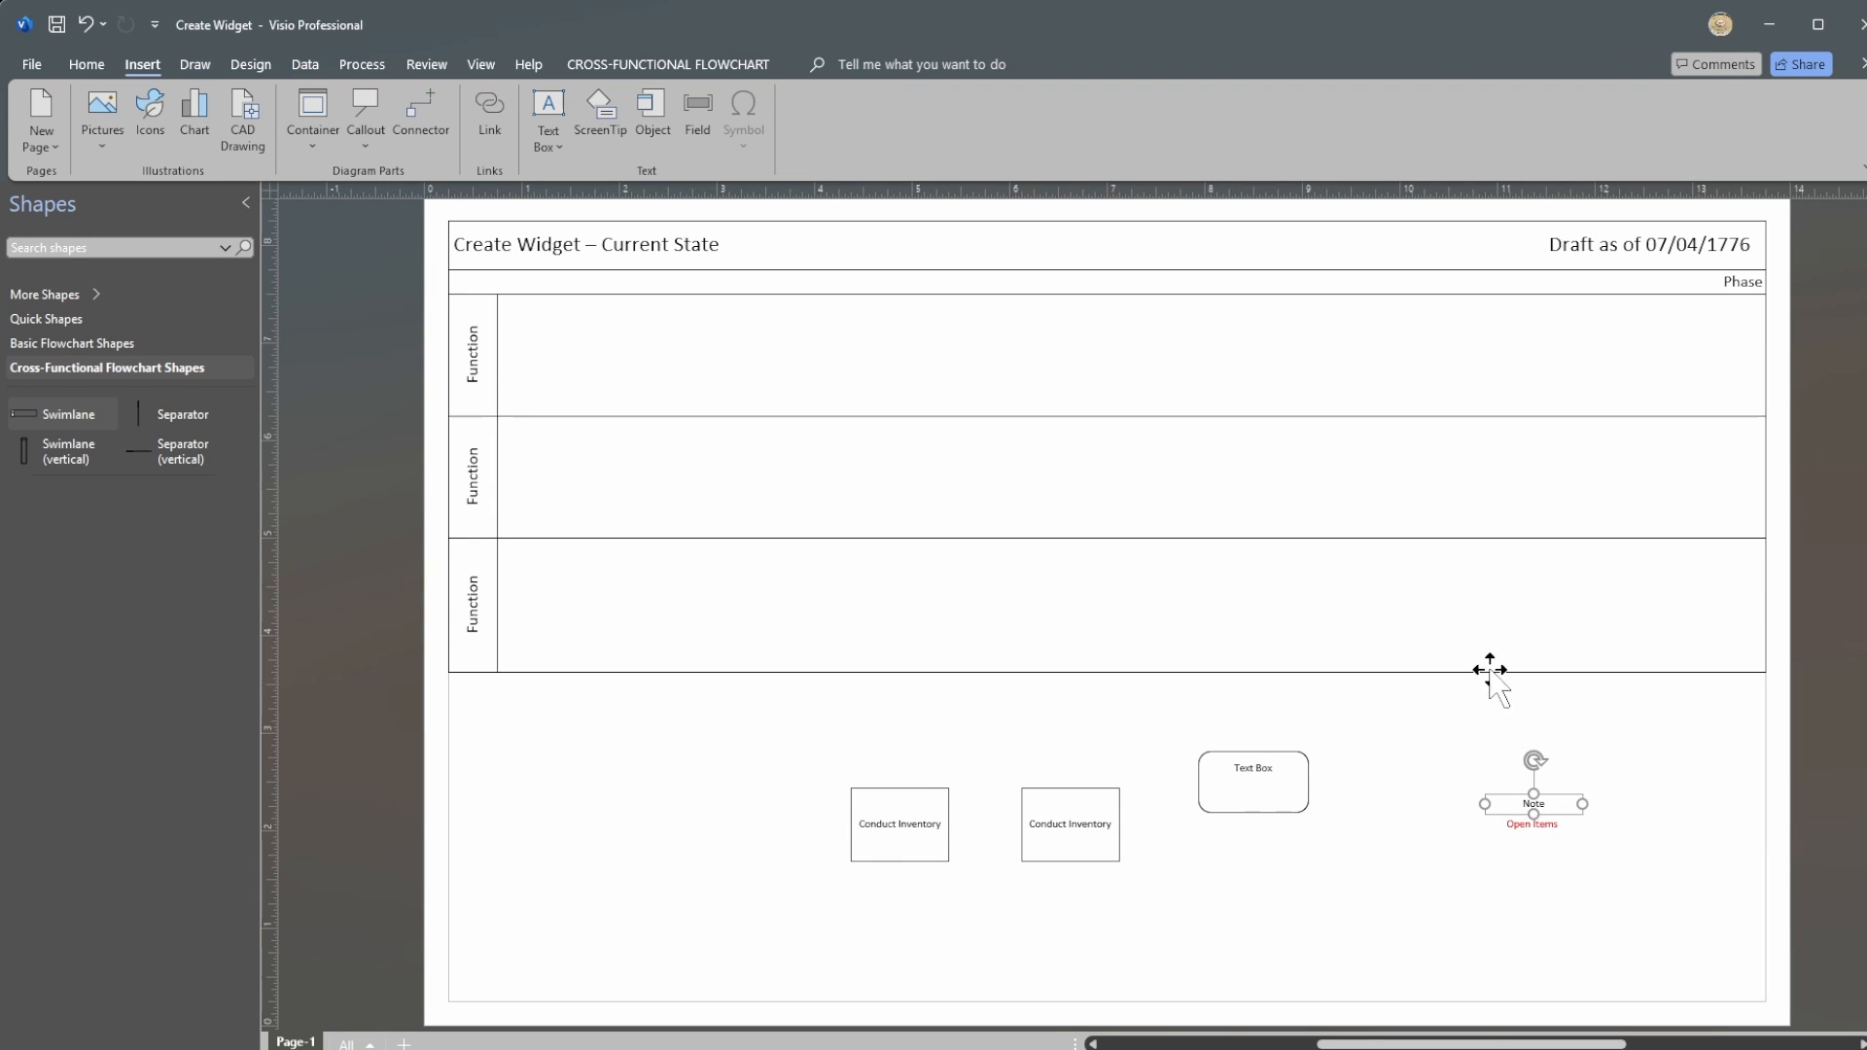
click(1281, 897)
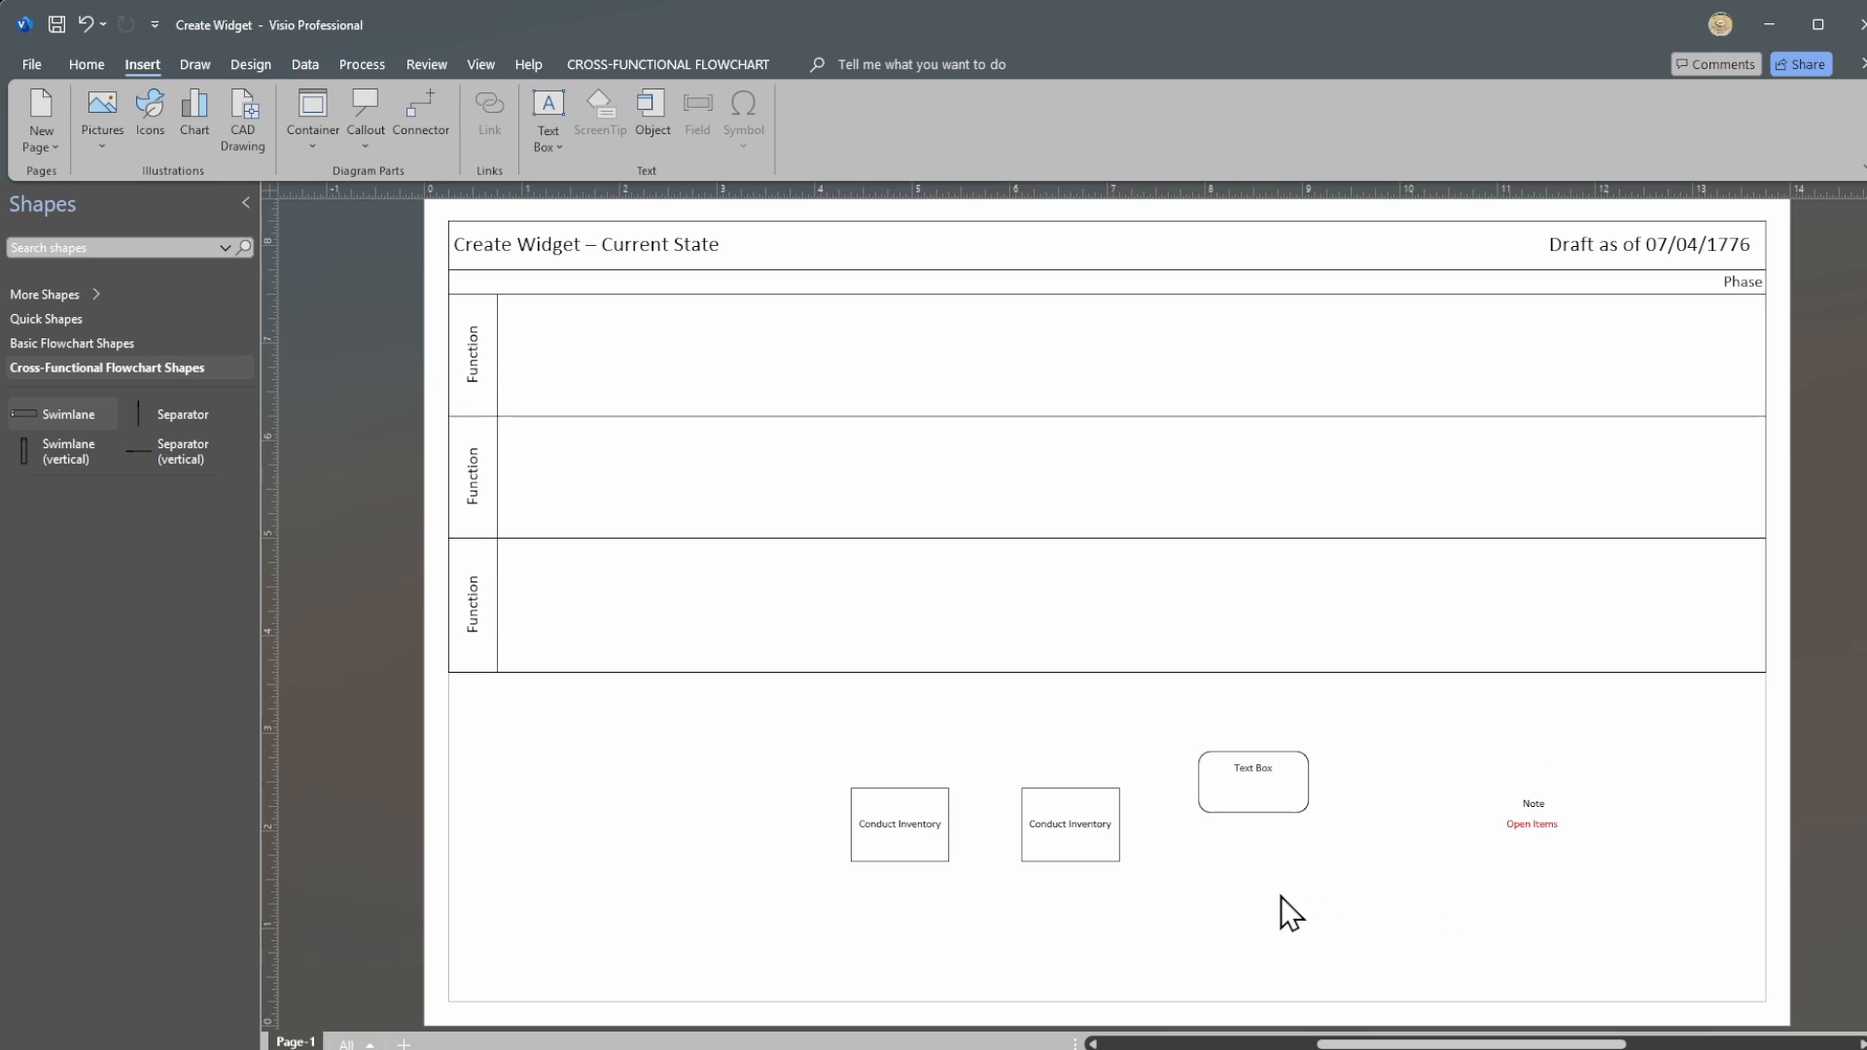
key(ctrl+v)
drag(1305, 897, 1074, 879)
click(1171, 908)
Step: Group the second Conduct Inventory box with the Note beneath it
drag(994, 759, 1191, 951)
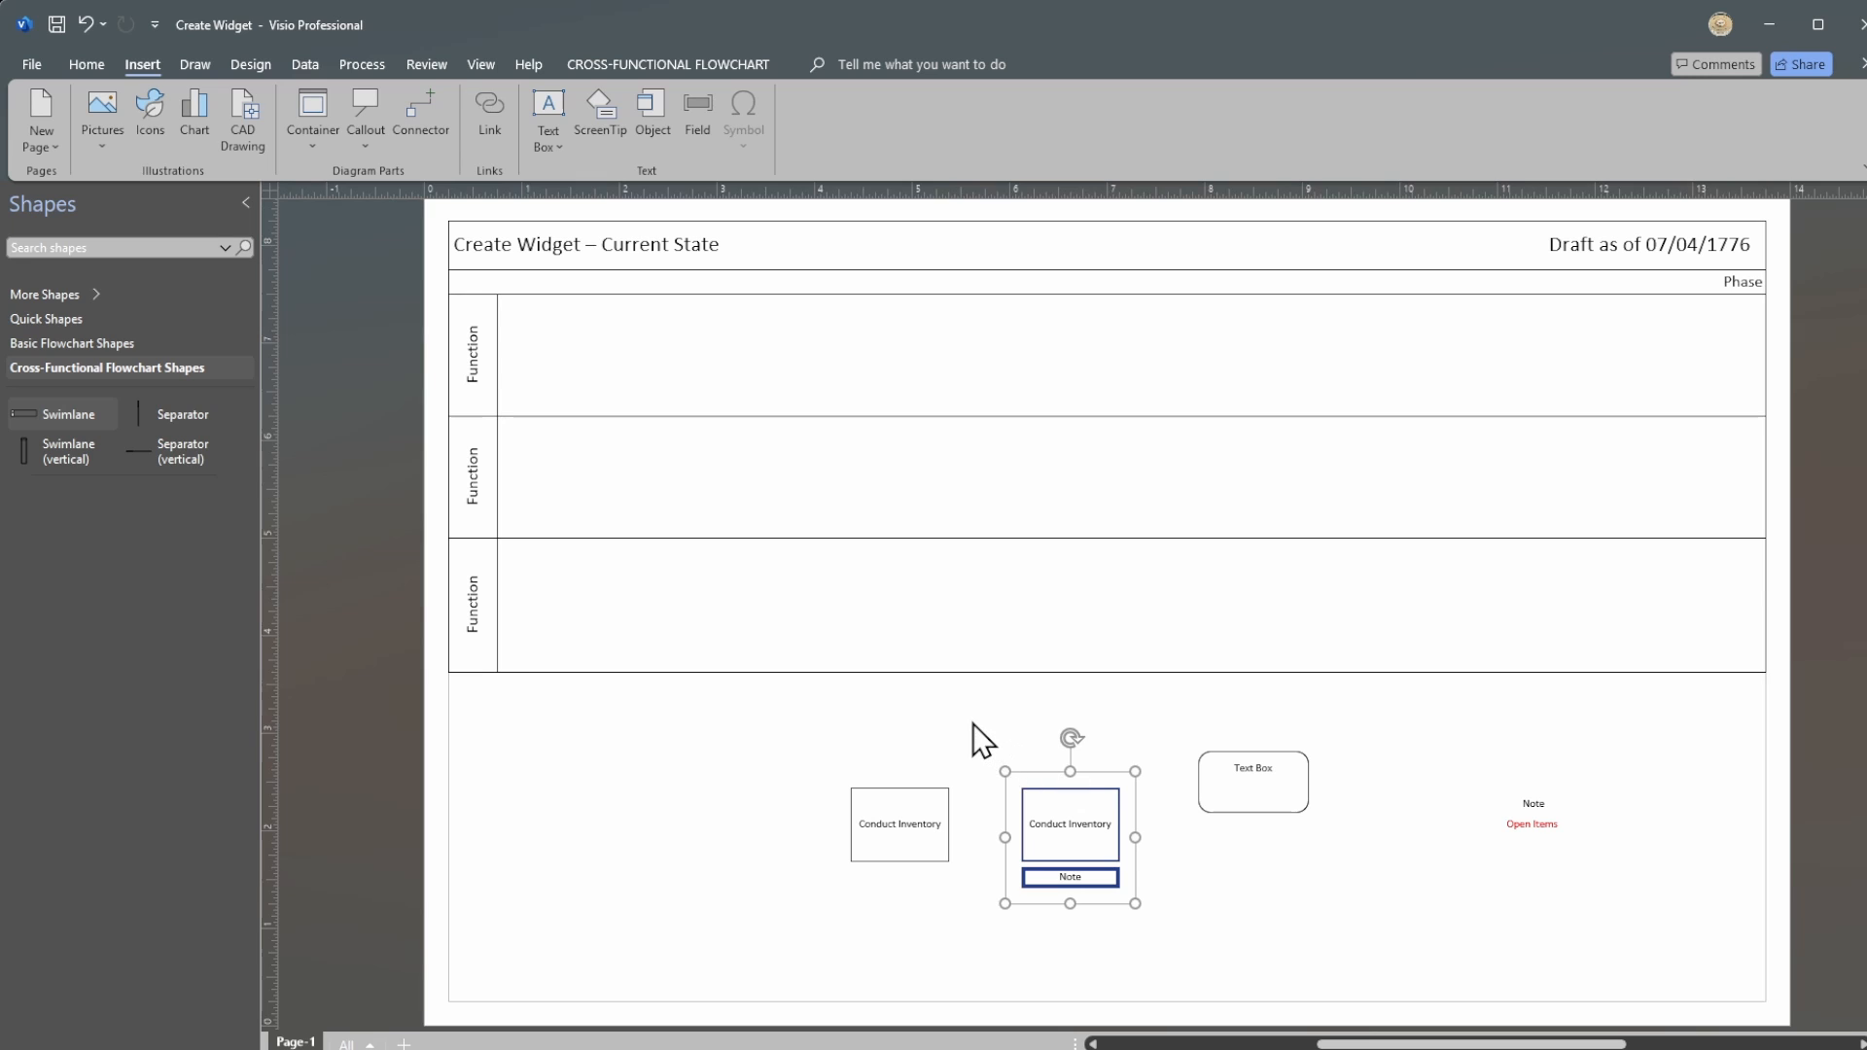
drag(963, 710, 1197, 940)
key(ctrl+g)
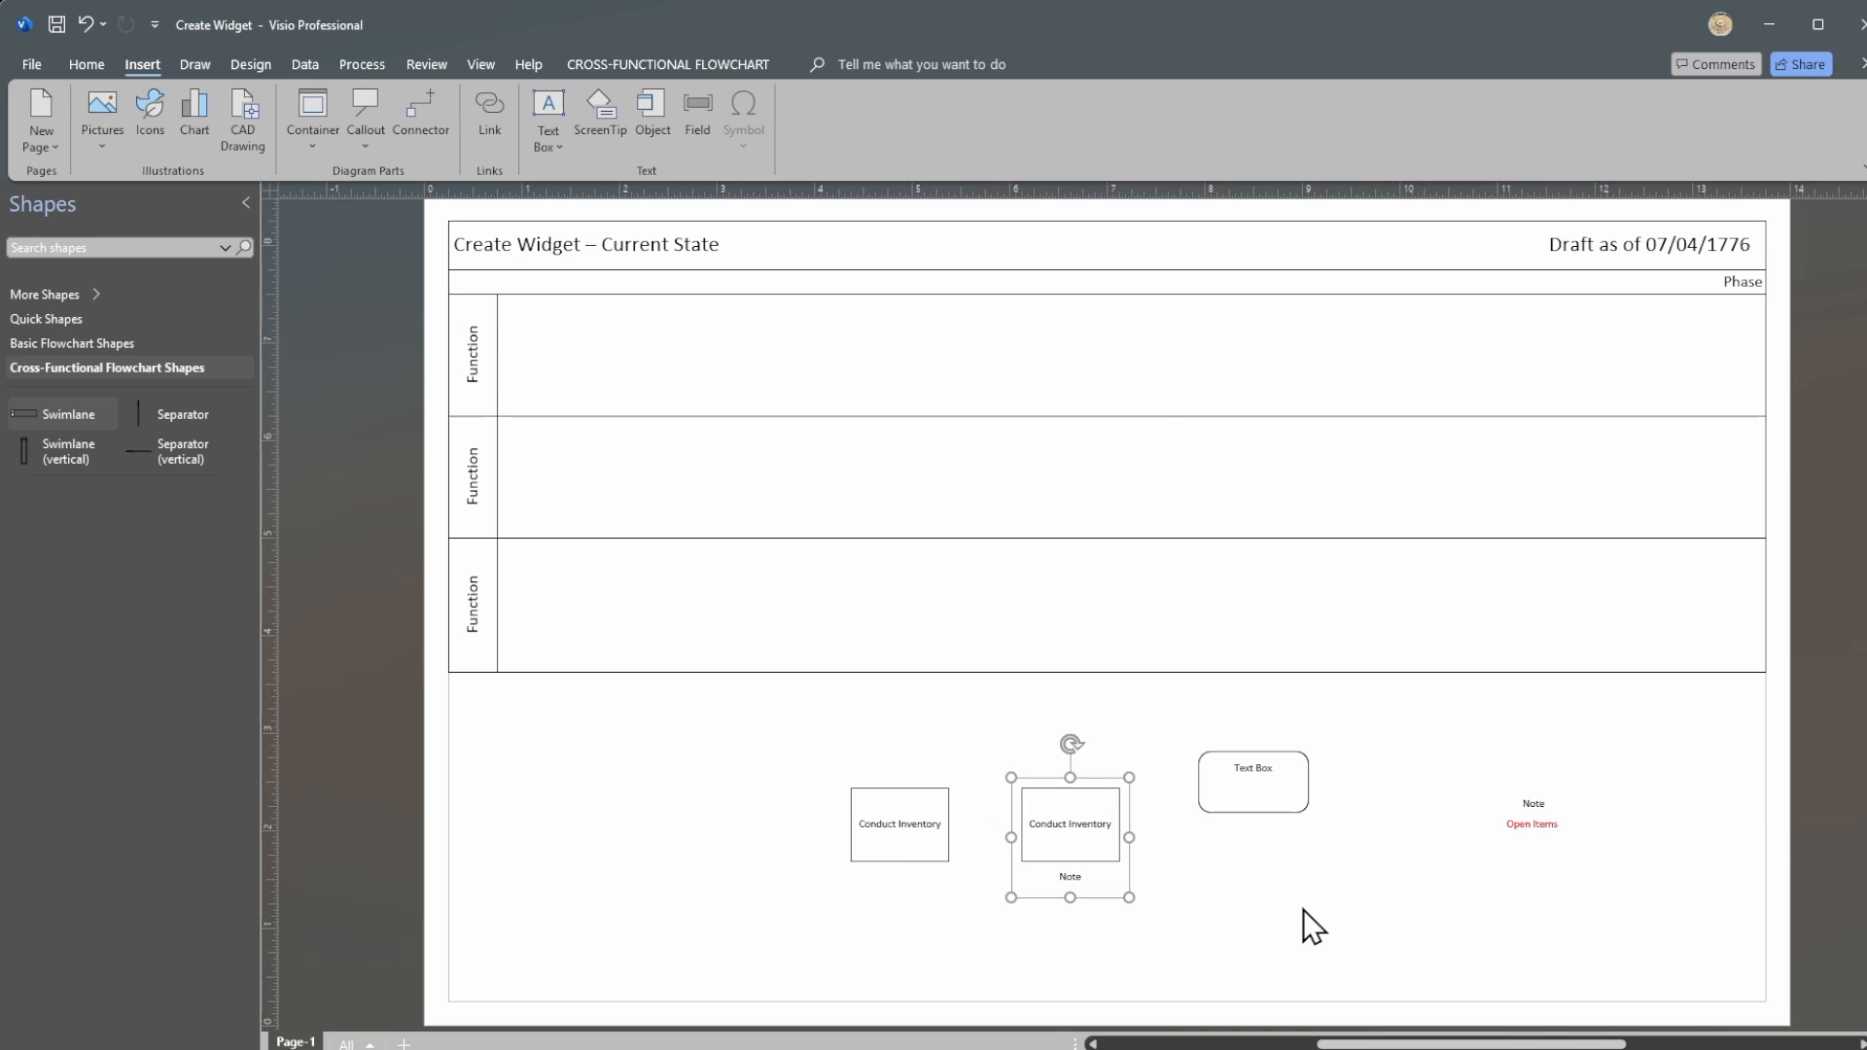
click(1345, 872)
Step: Move the grouped Conduct Inventory box and Note to the left of the single Conduct Inventory box
click(1072, 835)
drag(1092, 817, 637, 791)
click(801, 747)
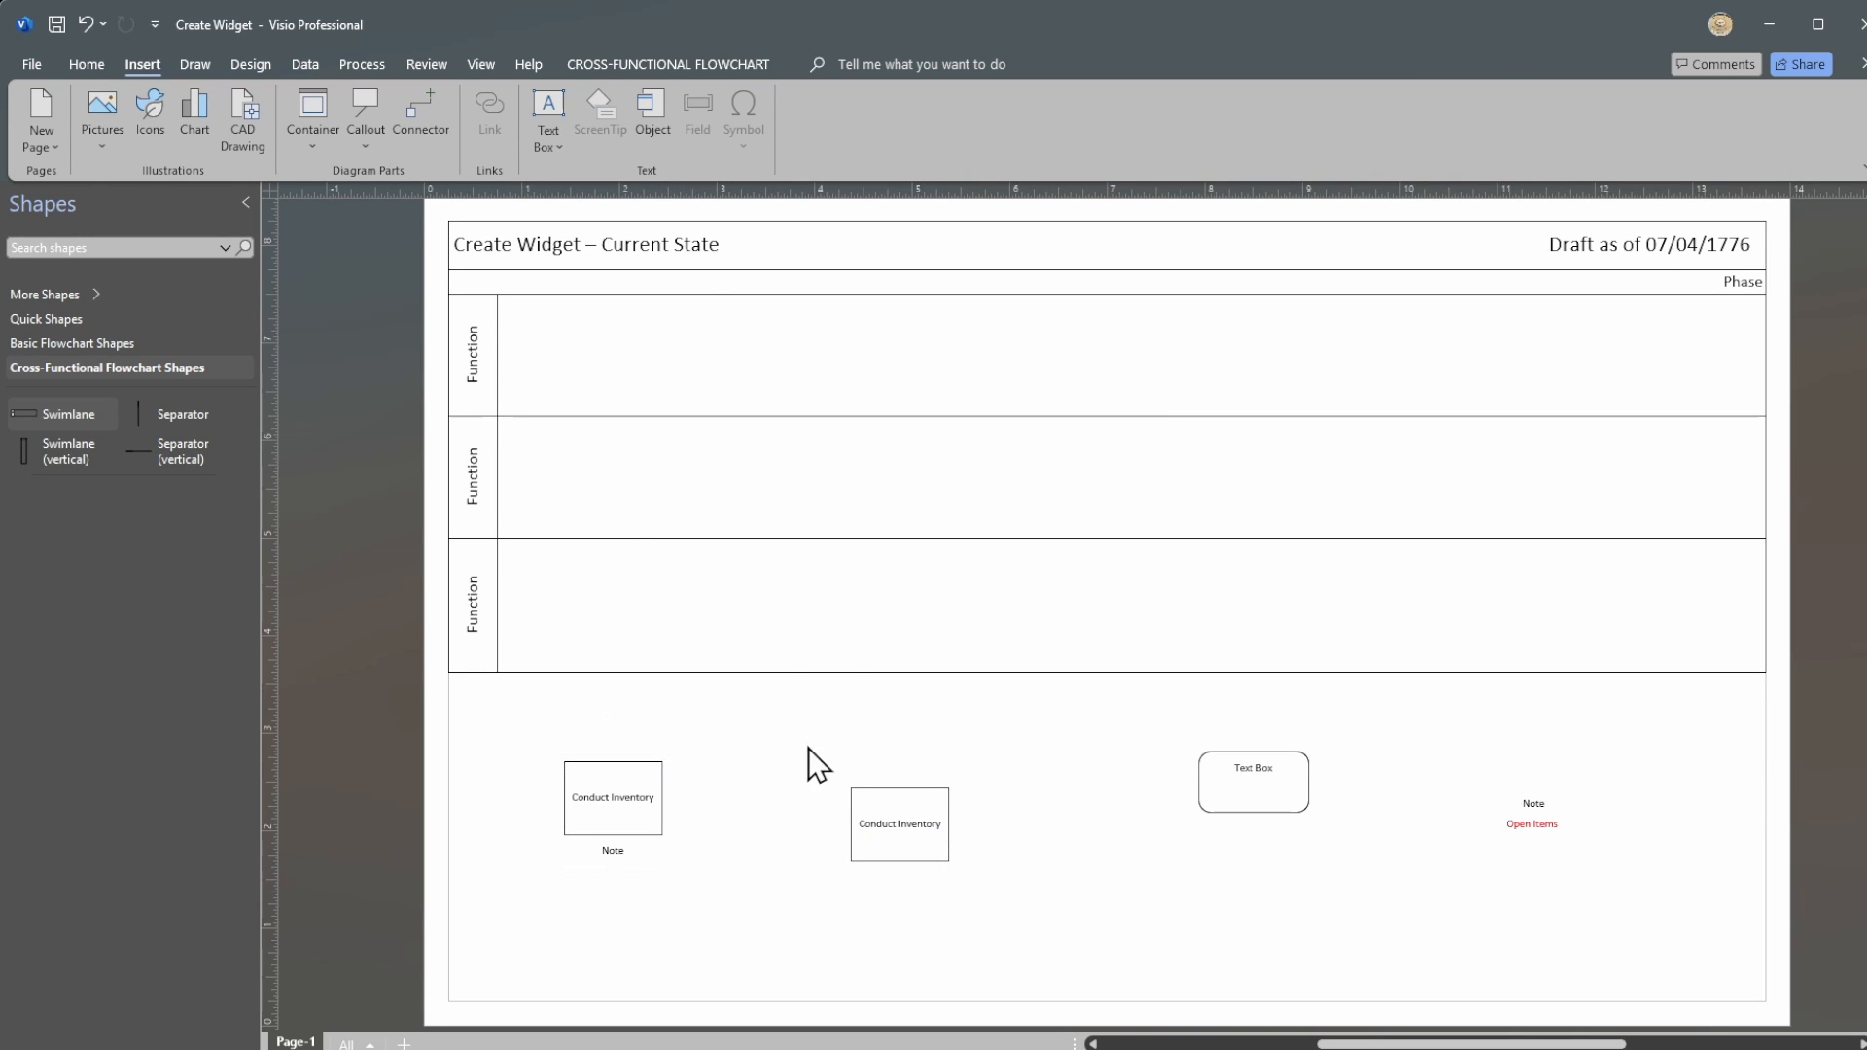
Step: Paste two copies of the Conduct Inventory and Note group in a row beside it, moving the single box right to make room
key(ctrl+v)
drag(817, 734, 777, 797)
key(ctrl+v)
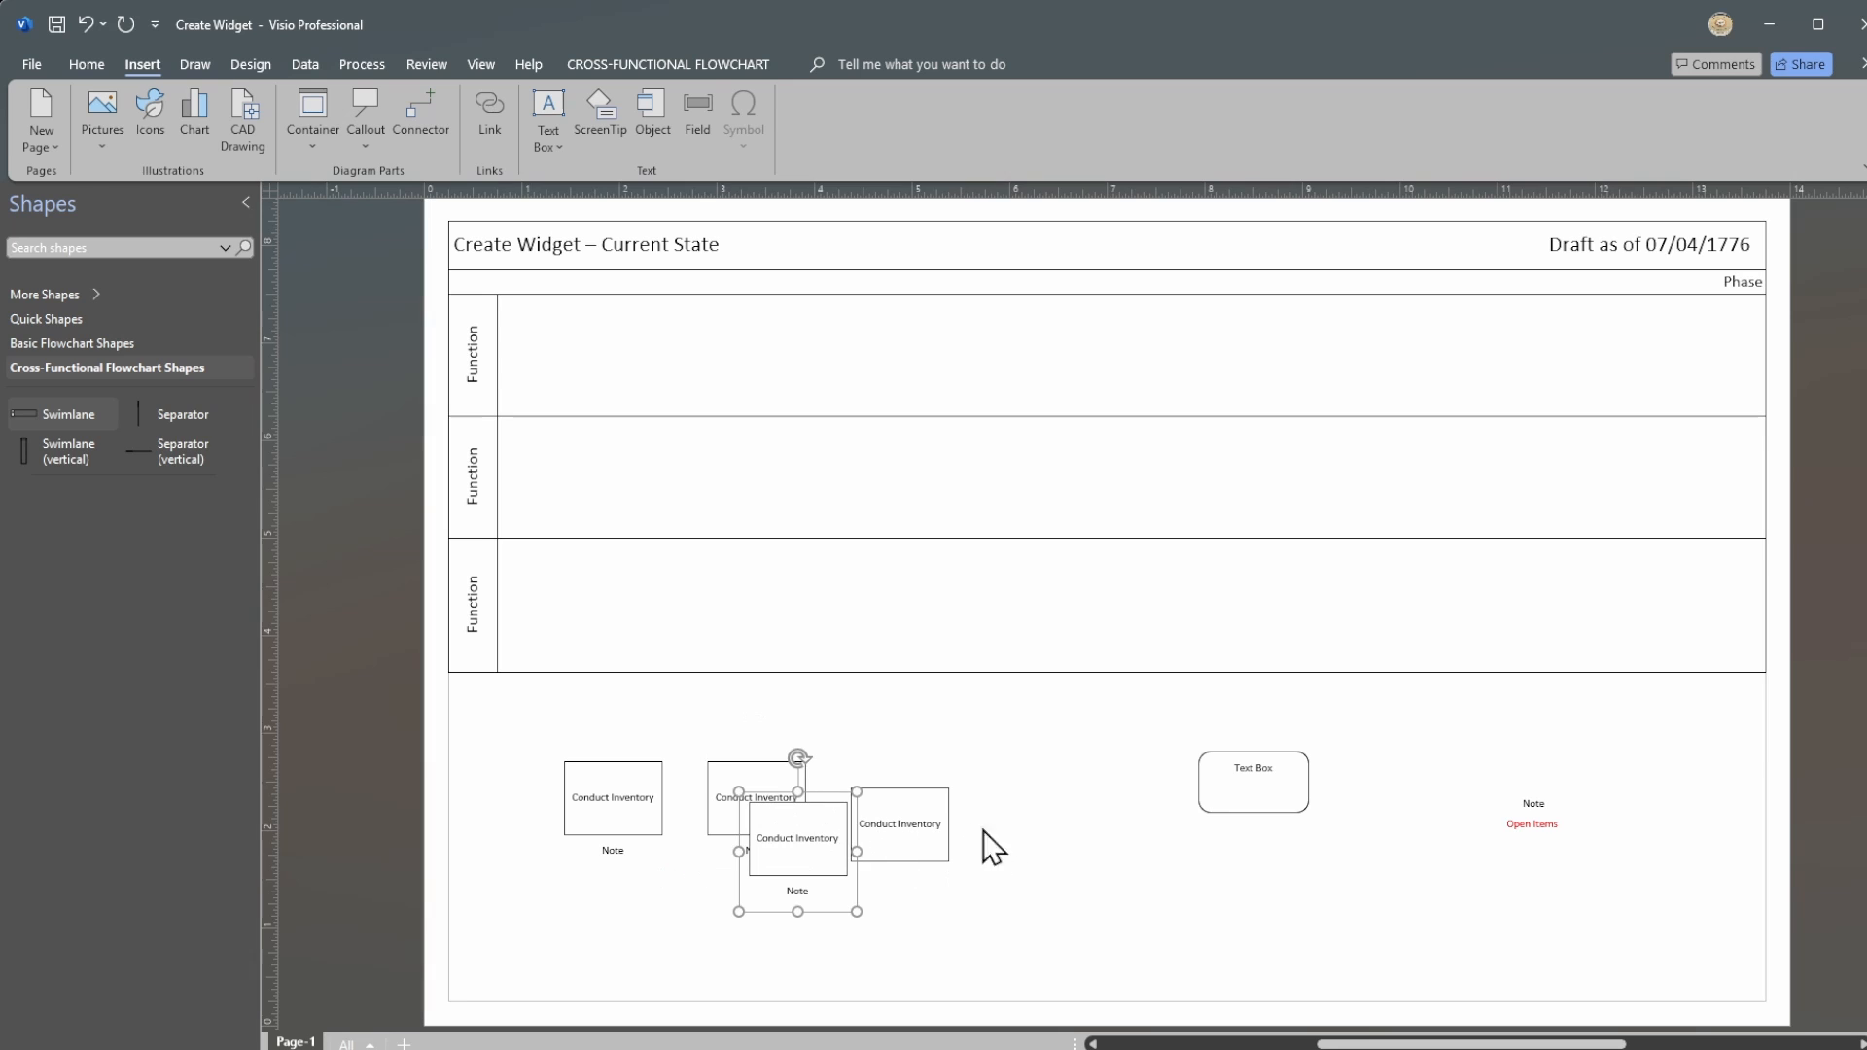
drag(902, 826, 1096, 790)
drag(778, 856, 898, 827)
click(1133, 902)
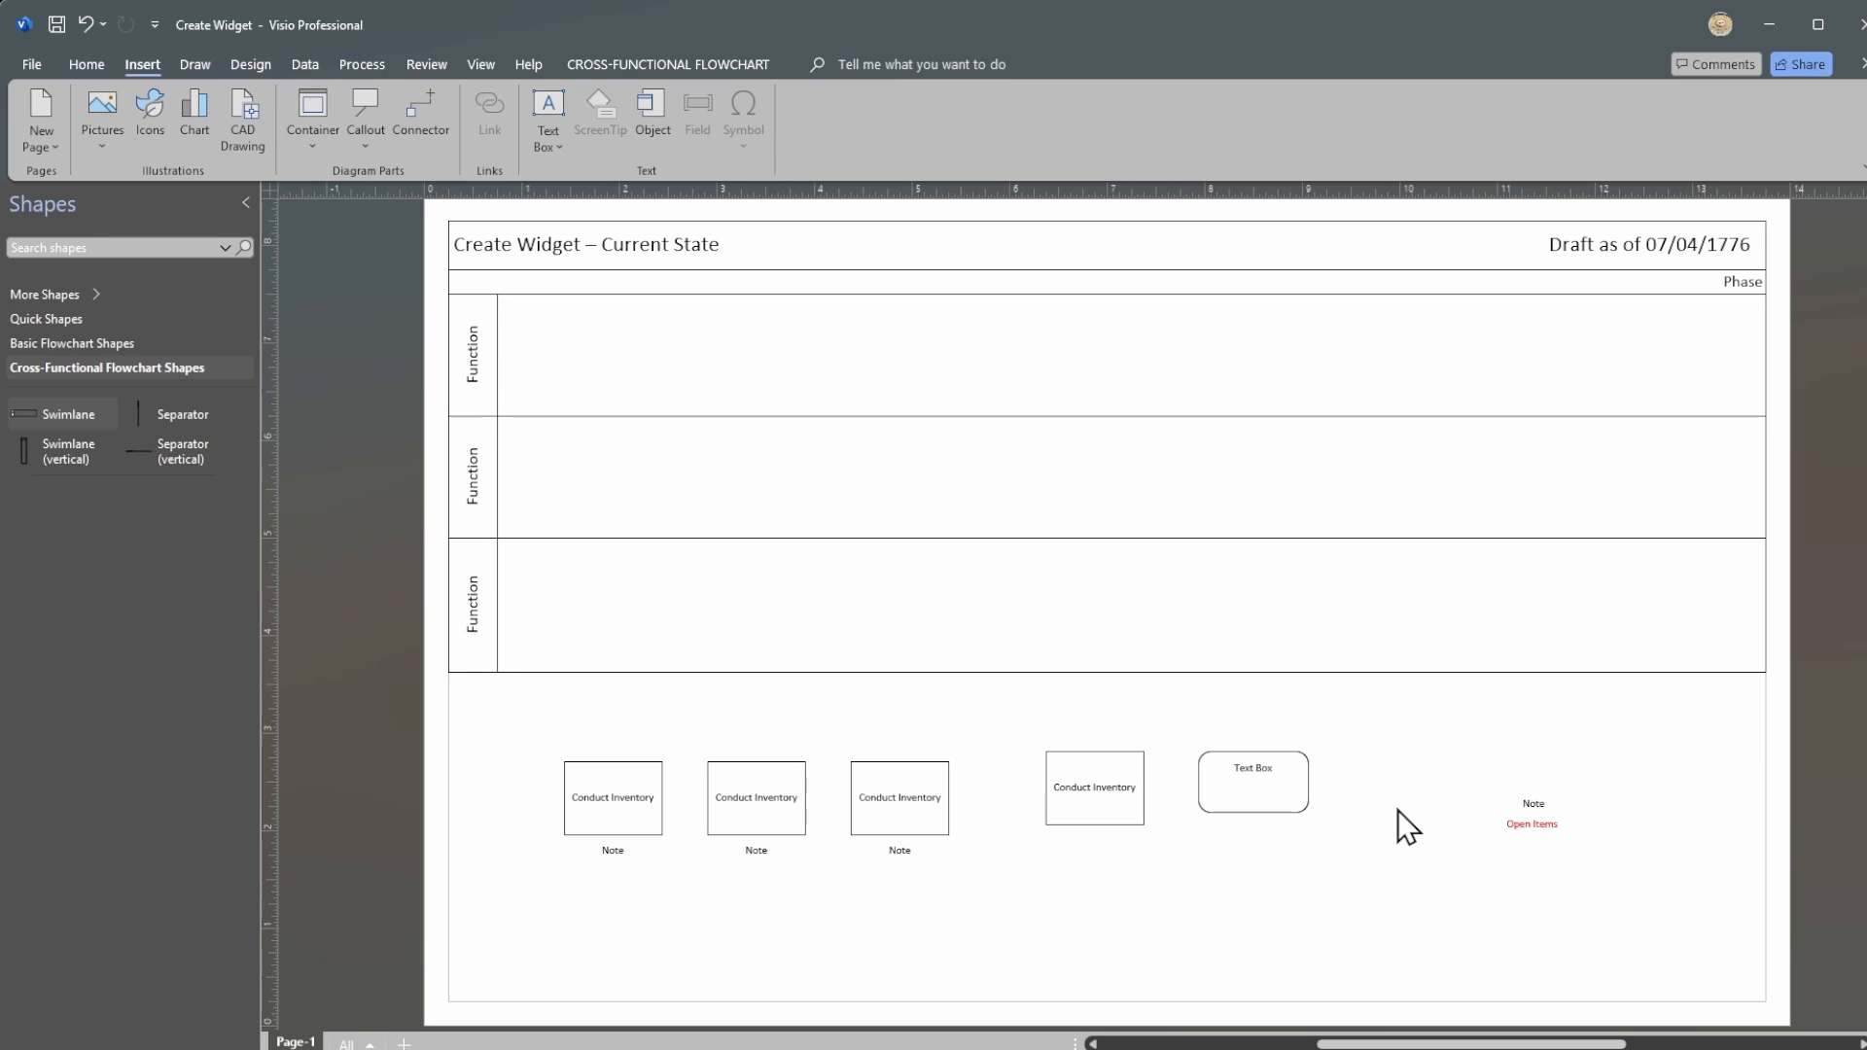
Step: Move the leftmost Conduct Inventory and Note group straight down across the page's lower edge
scroll(1398, 809, down, 1)
scroll(1397, 809, up, 1)
scroll(1276, 739, down, 1)
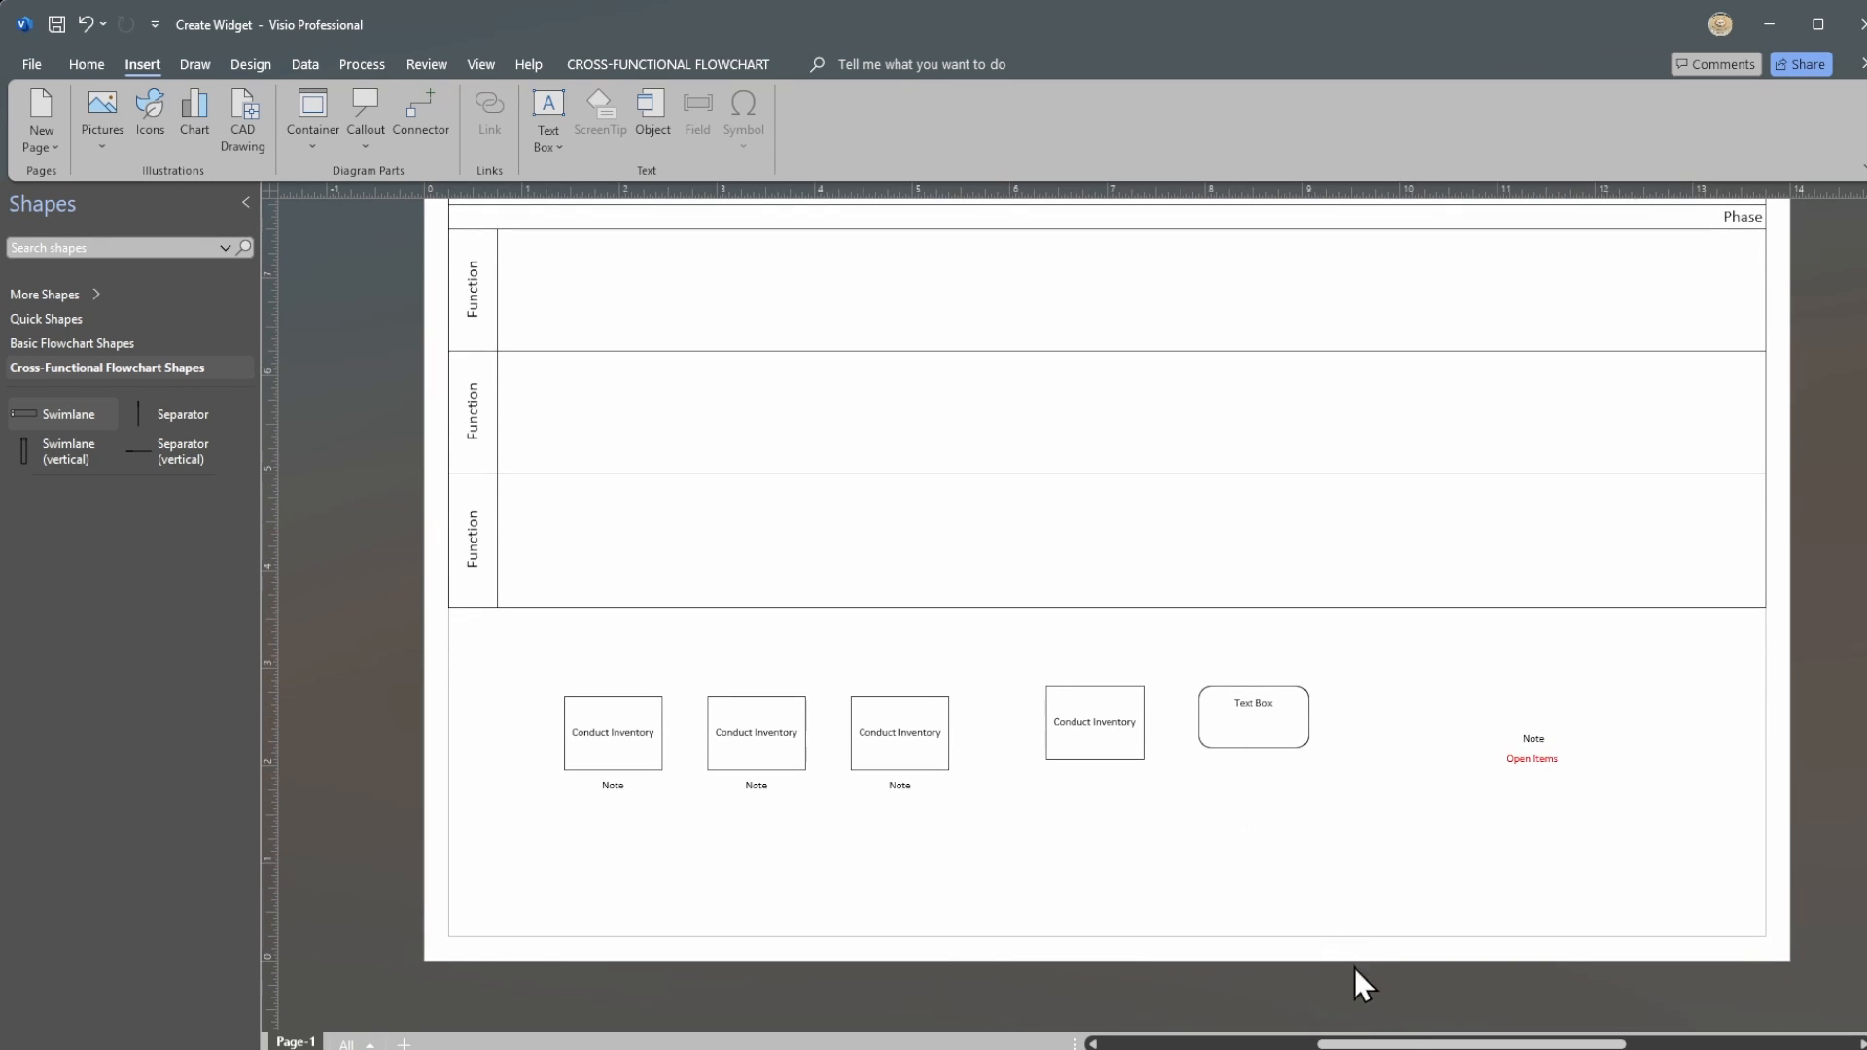
scroll(1434, 870, up, 1)
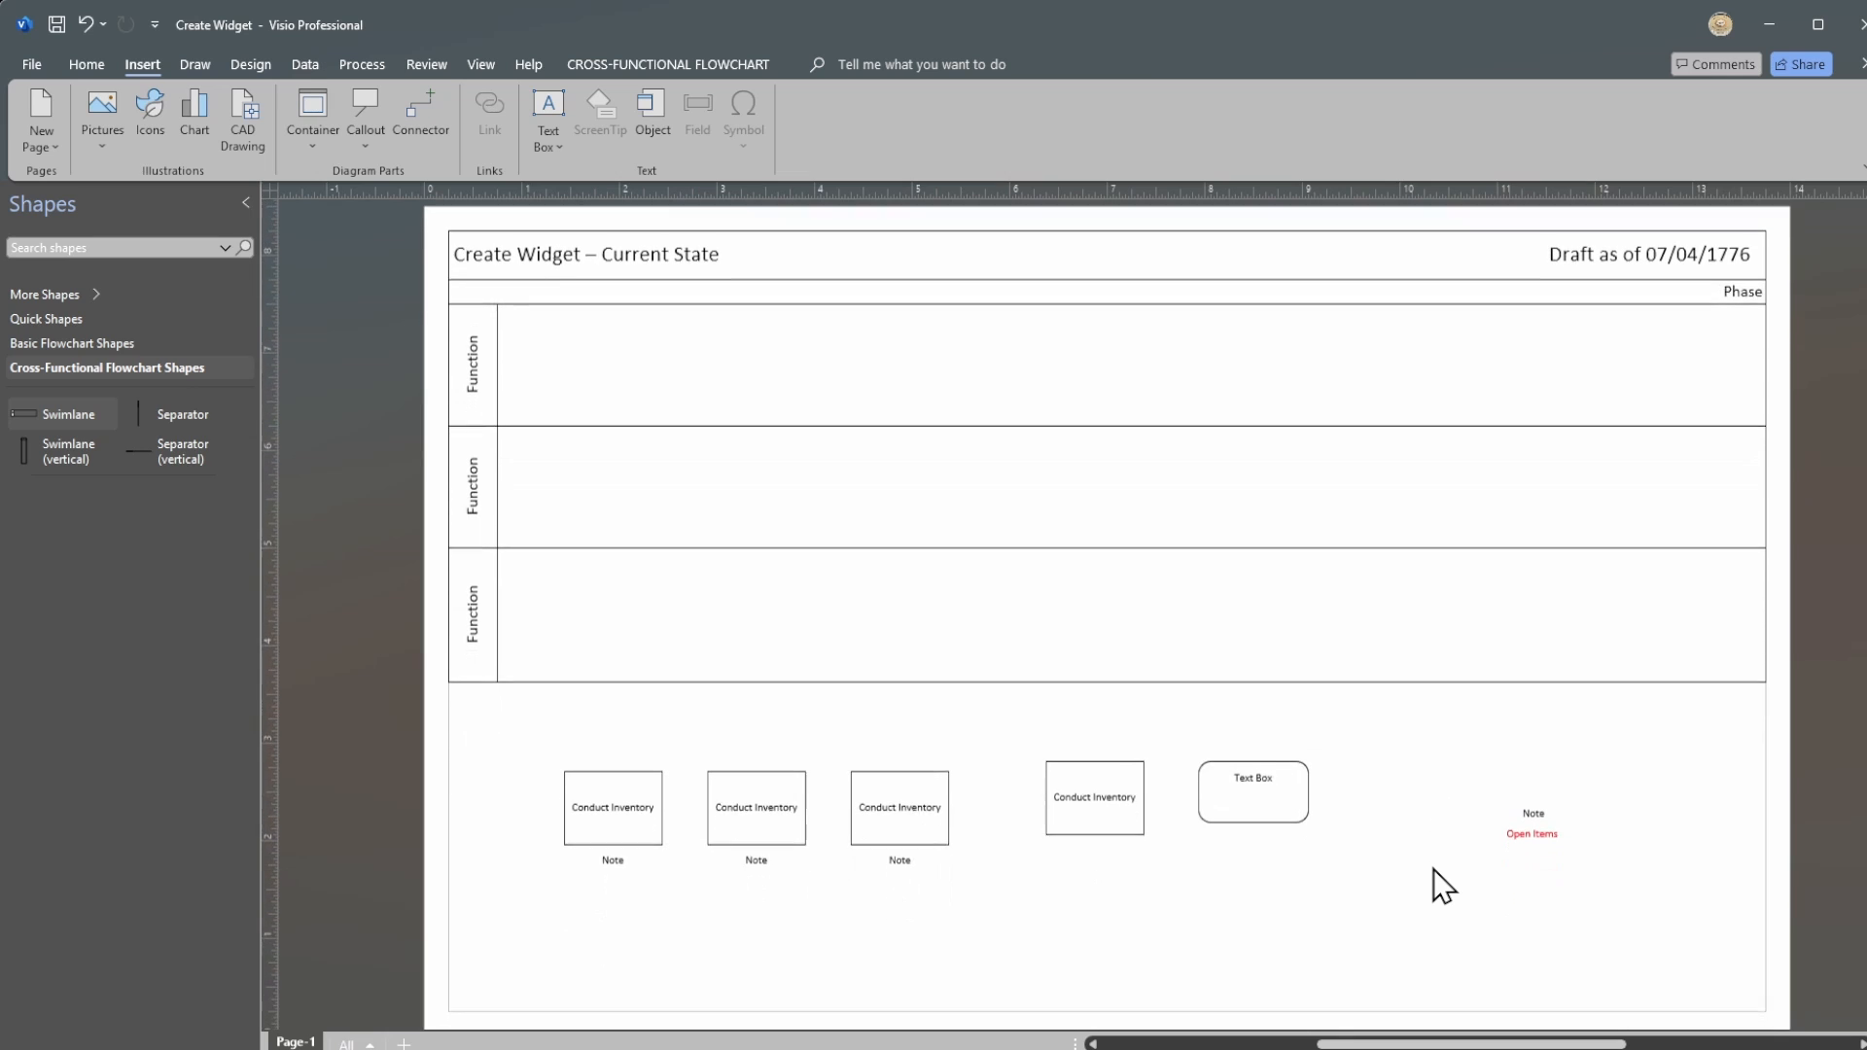
scroll(1251, 836, down, 1)
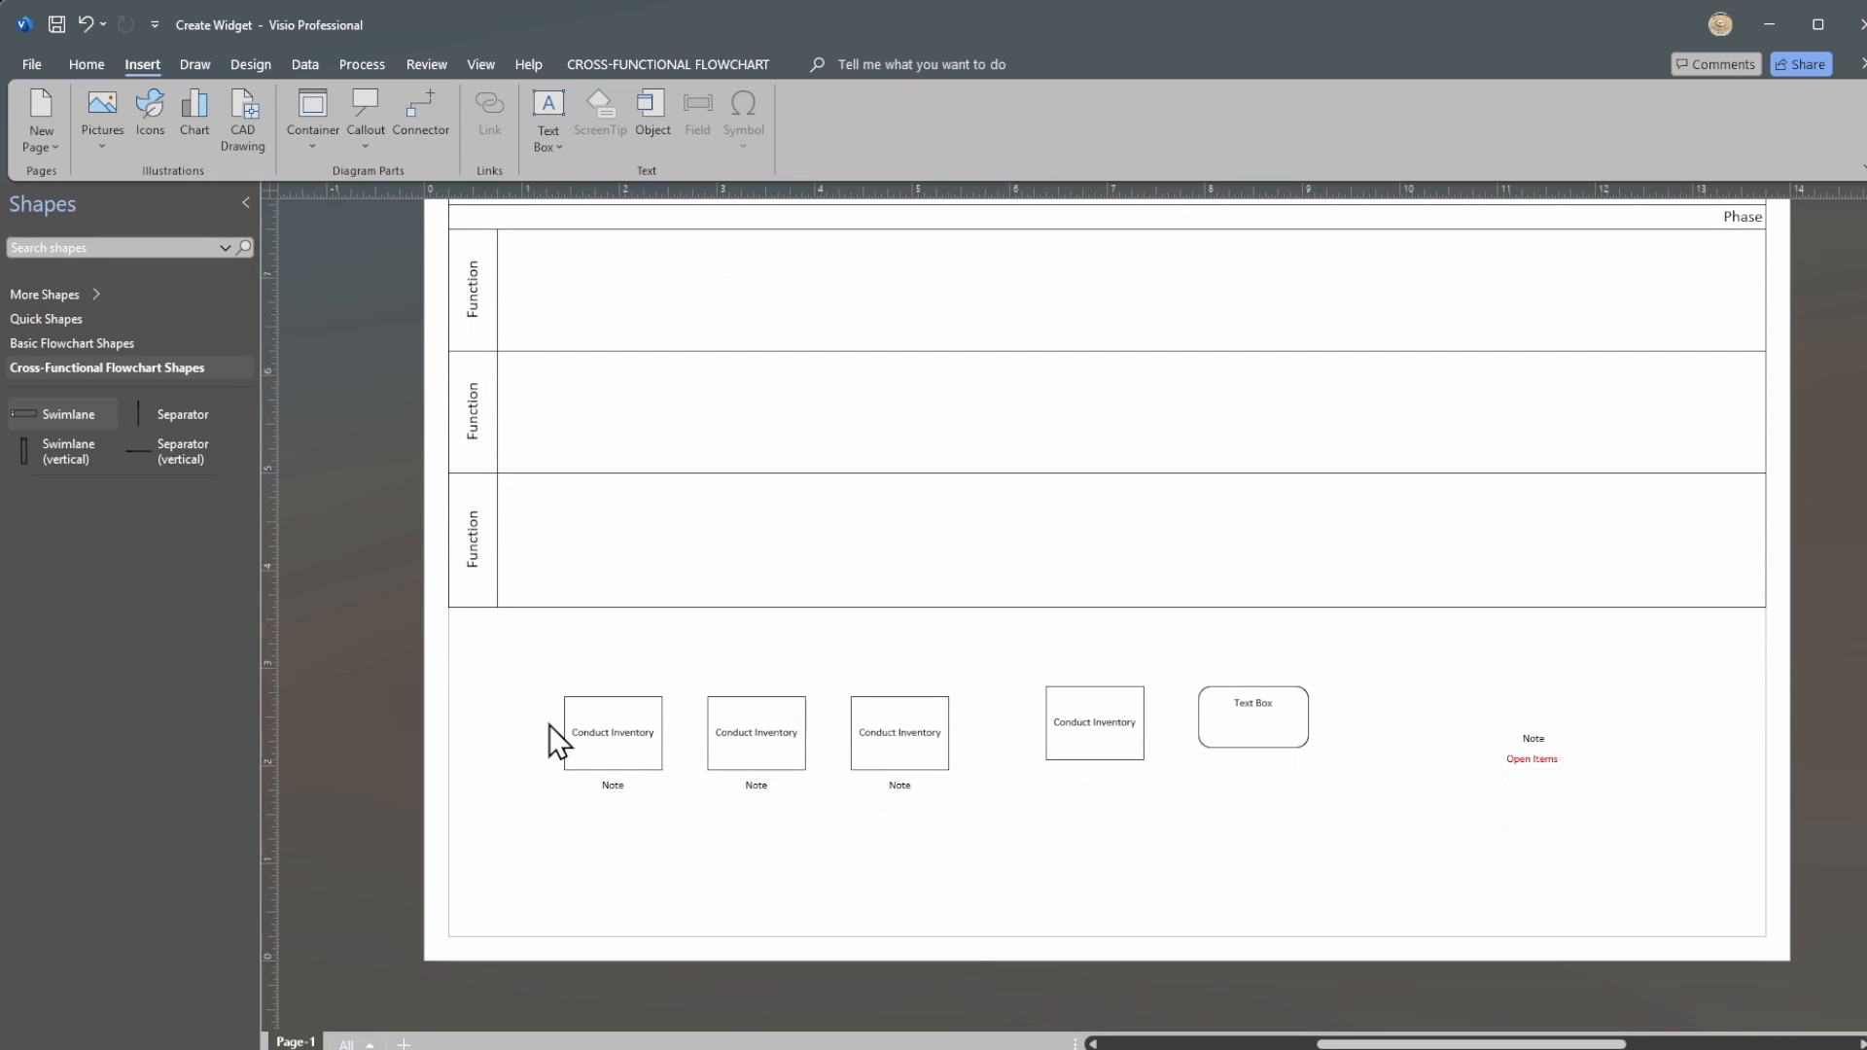
drag(604, 738, 600, 912)
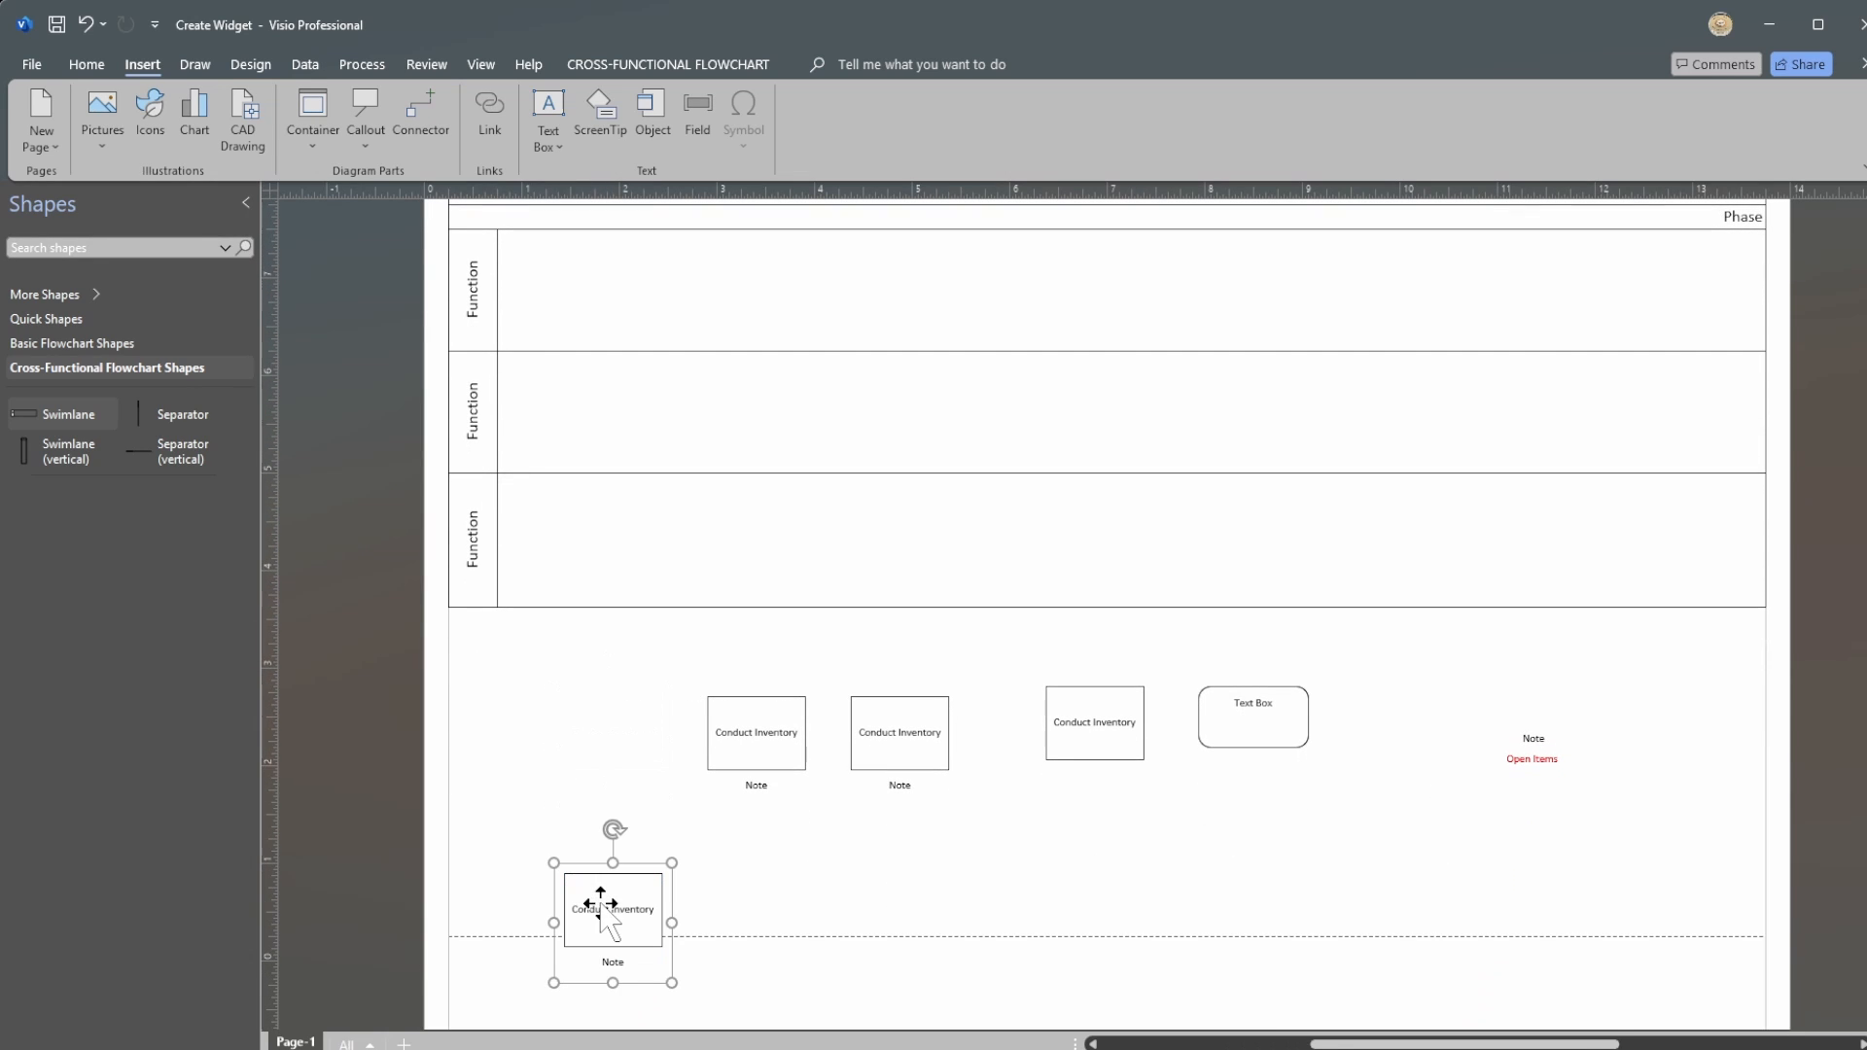
scroll(1431, 924, up, 1)
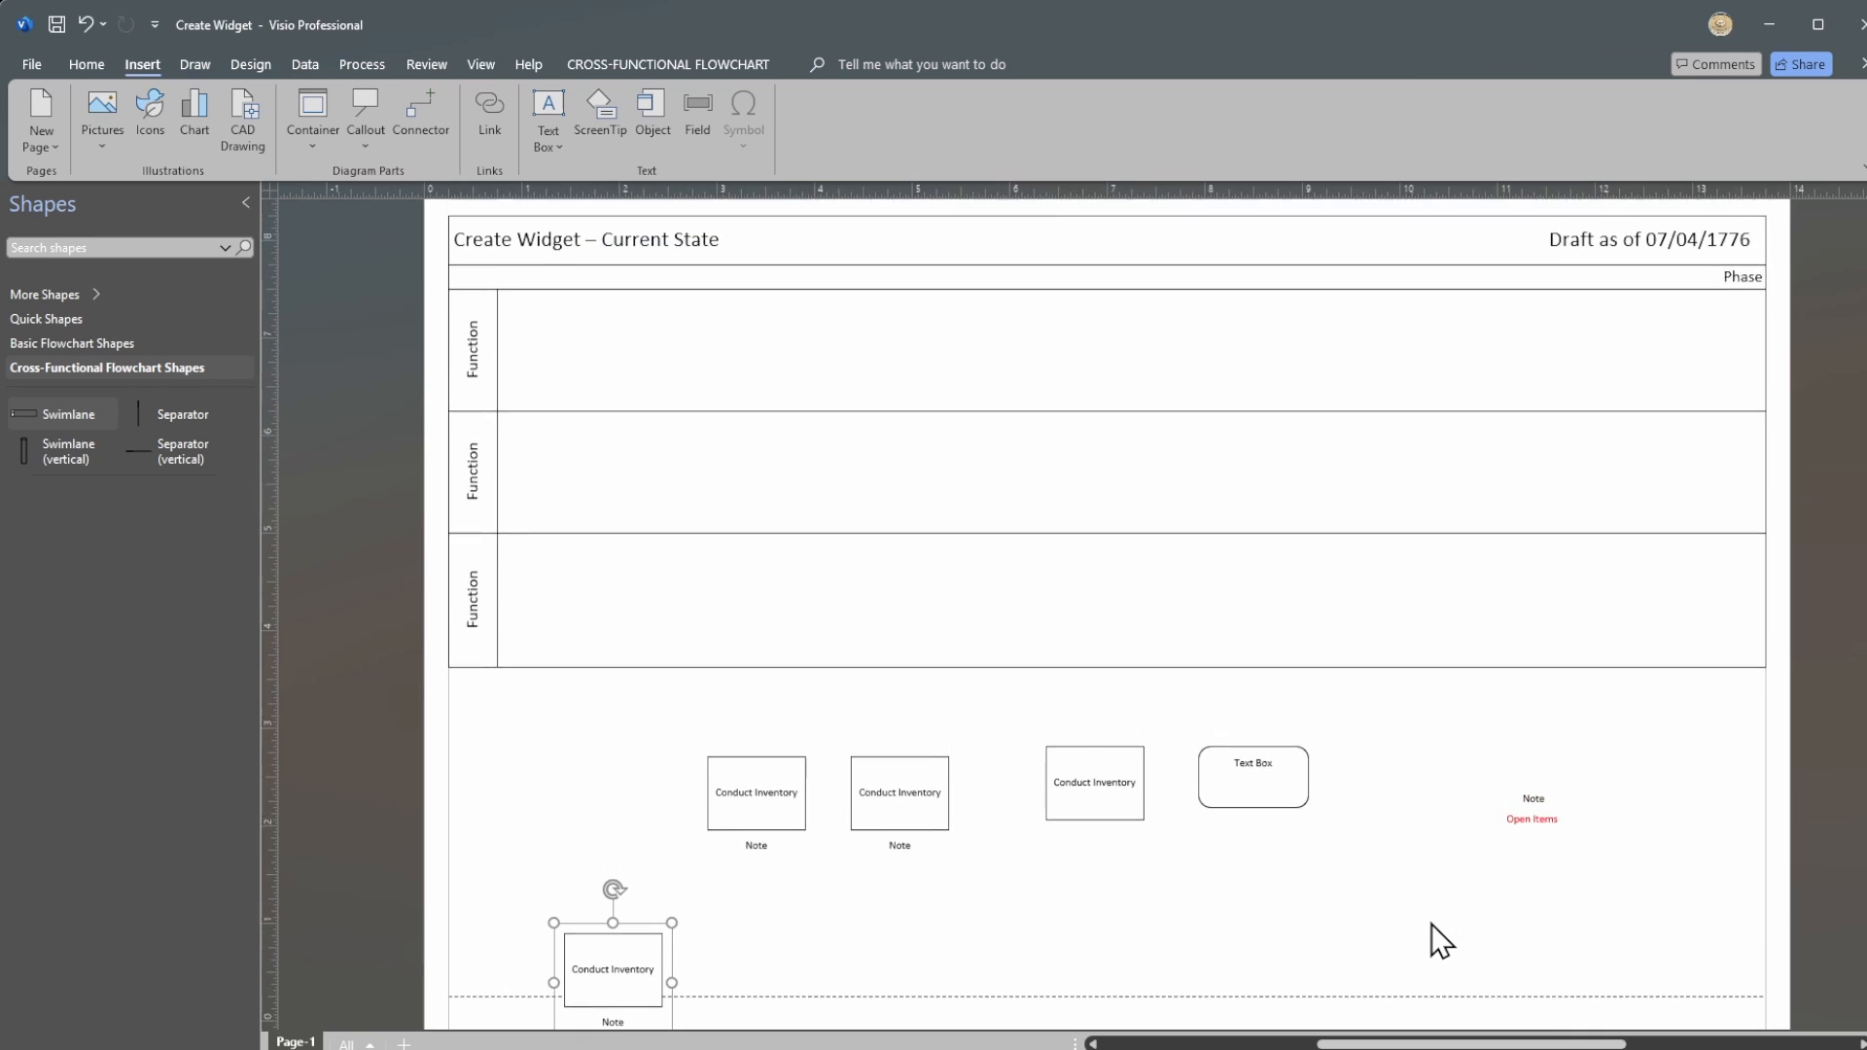
scroll(1431, 924, down, 3)
scroll(1432, 924, down, 1)
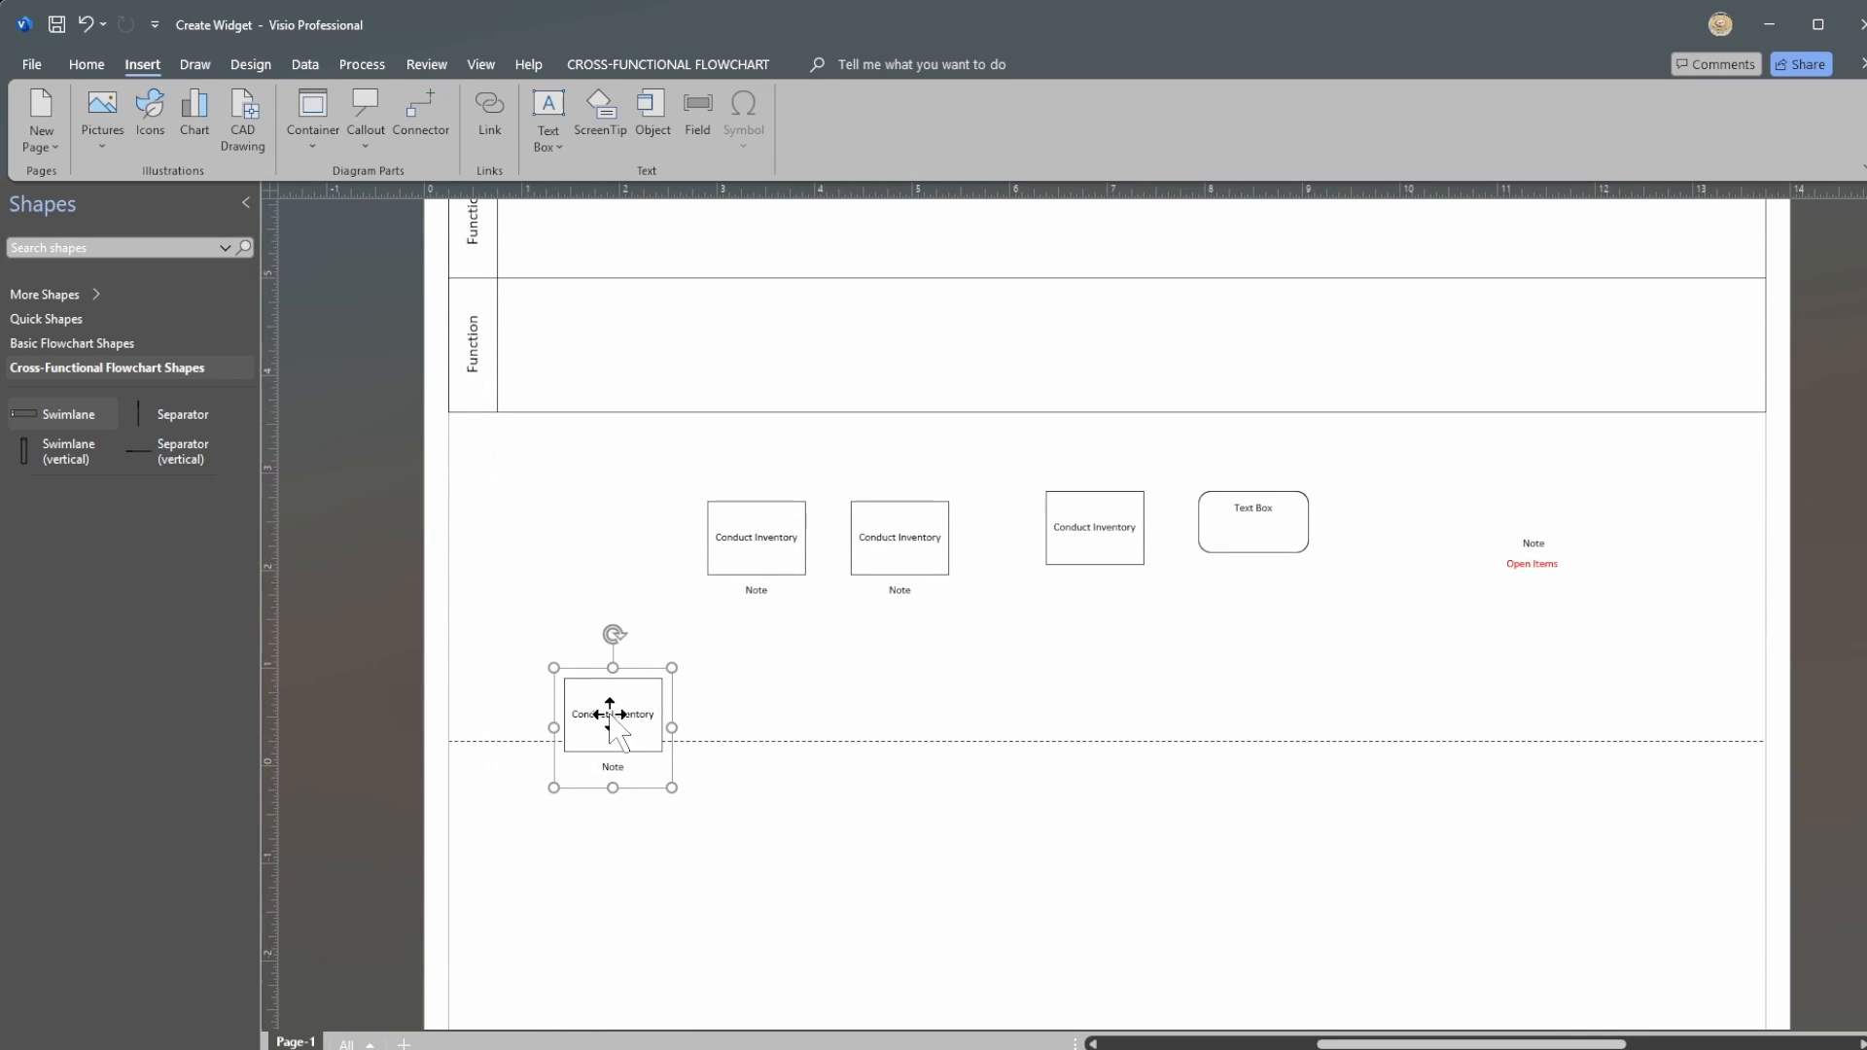
Step: Move one Conduct Inventory and Note group past the page's left edge and the other onto the page's lower-left corner
drag(754, 538, 389, 609)
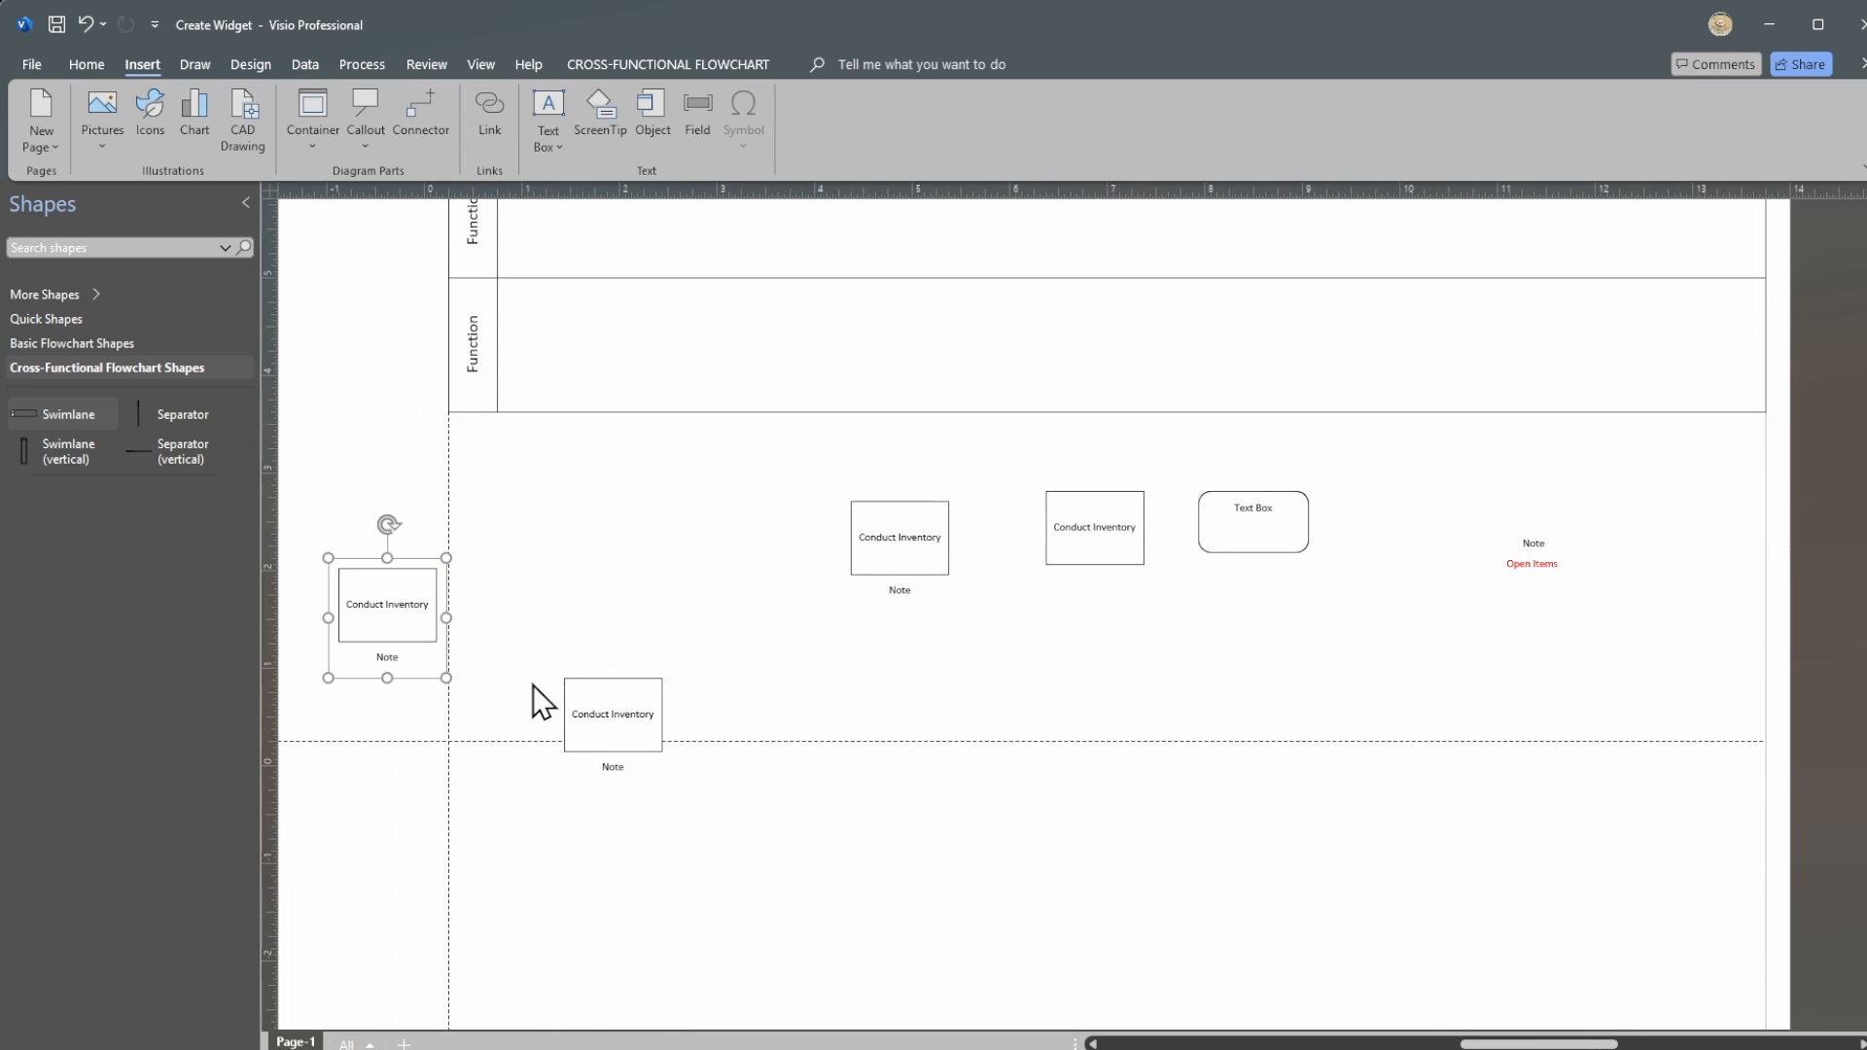
drag(1515, 1044, 1456, 1045)
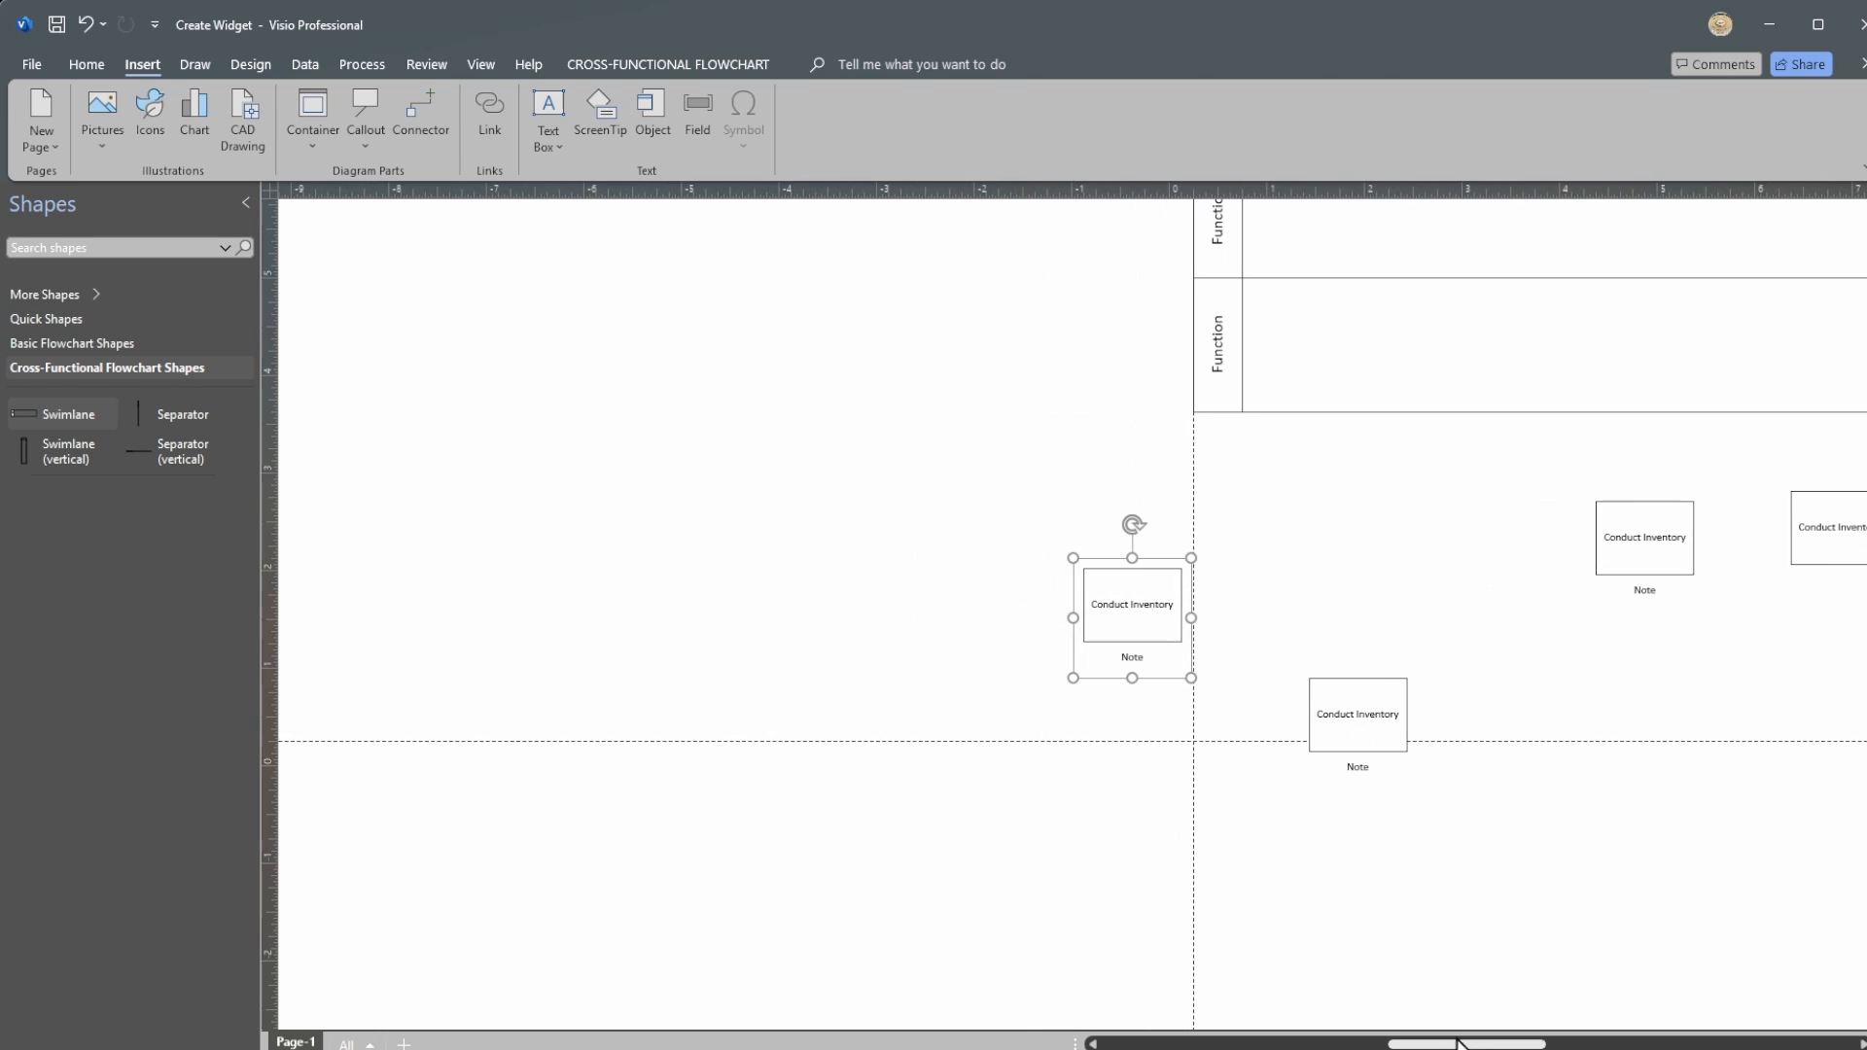
scroll(1434, 931, up, 4)
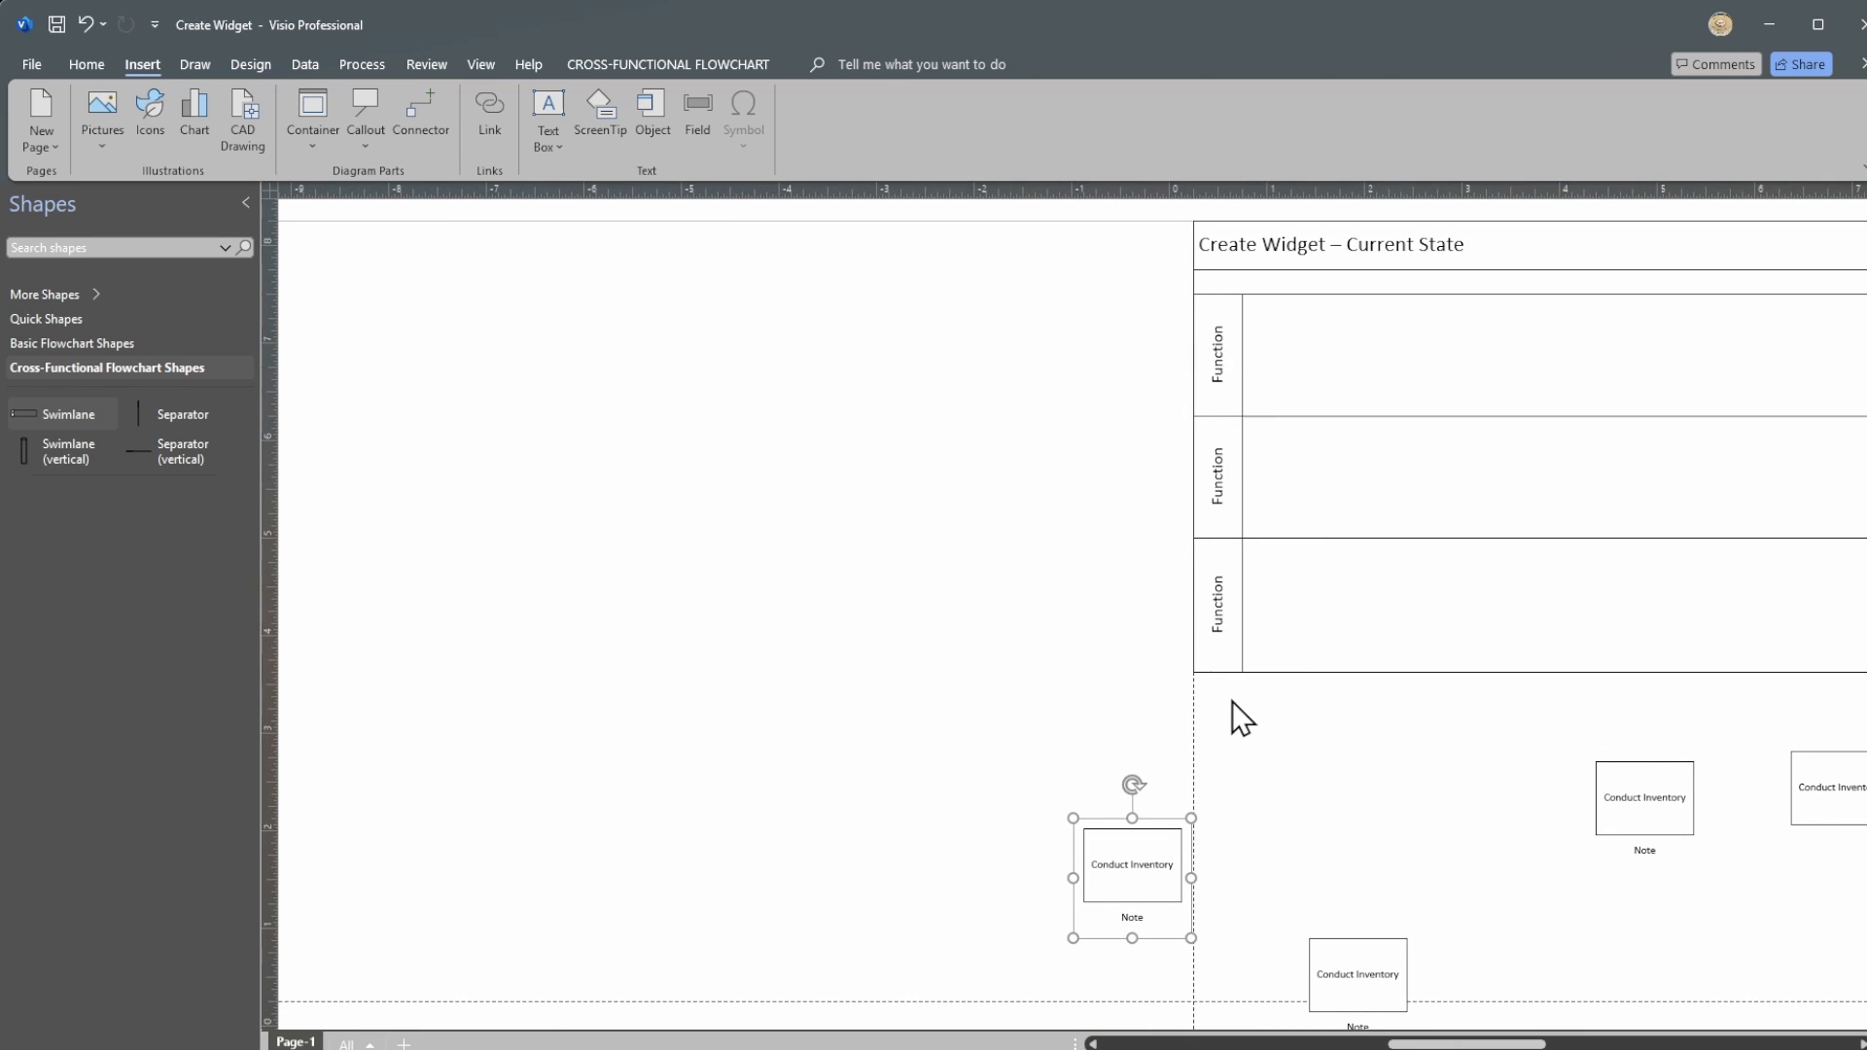
scroll(1233, 702, down, 1)
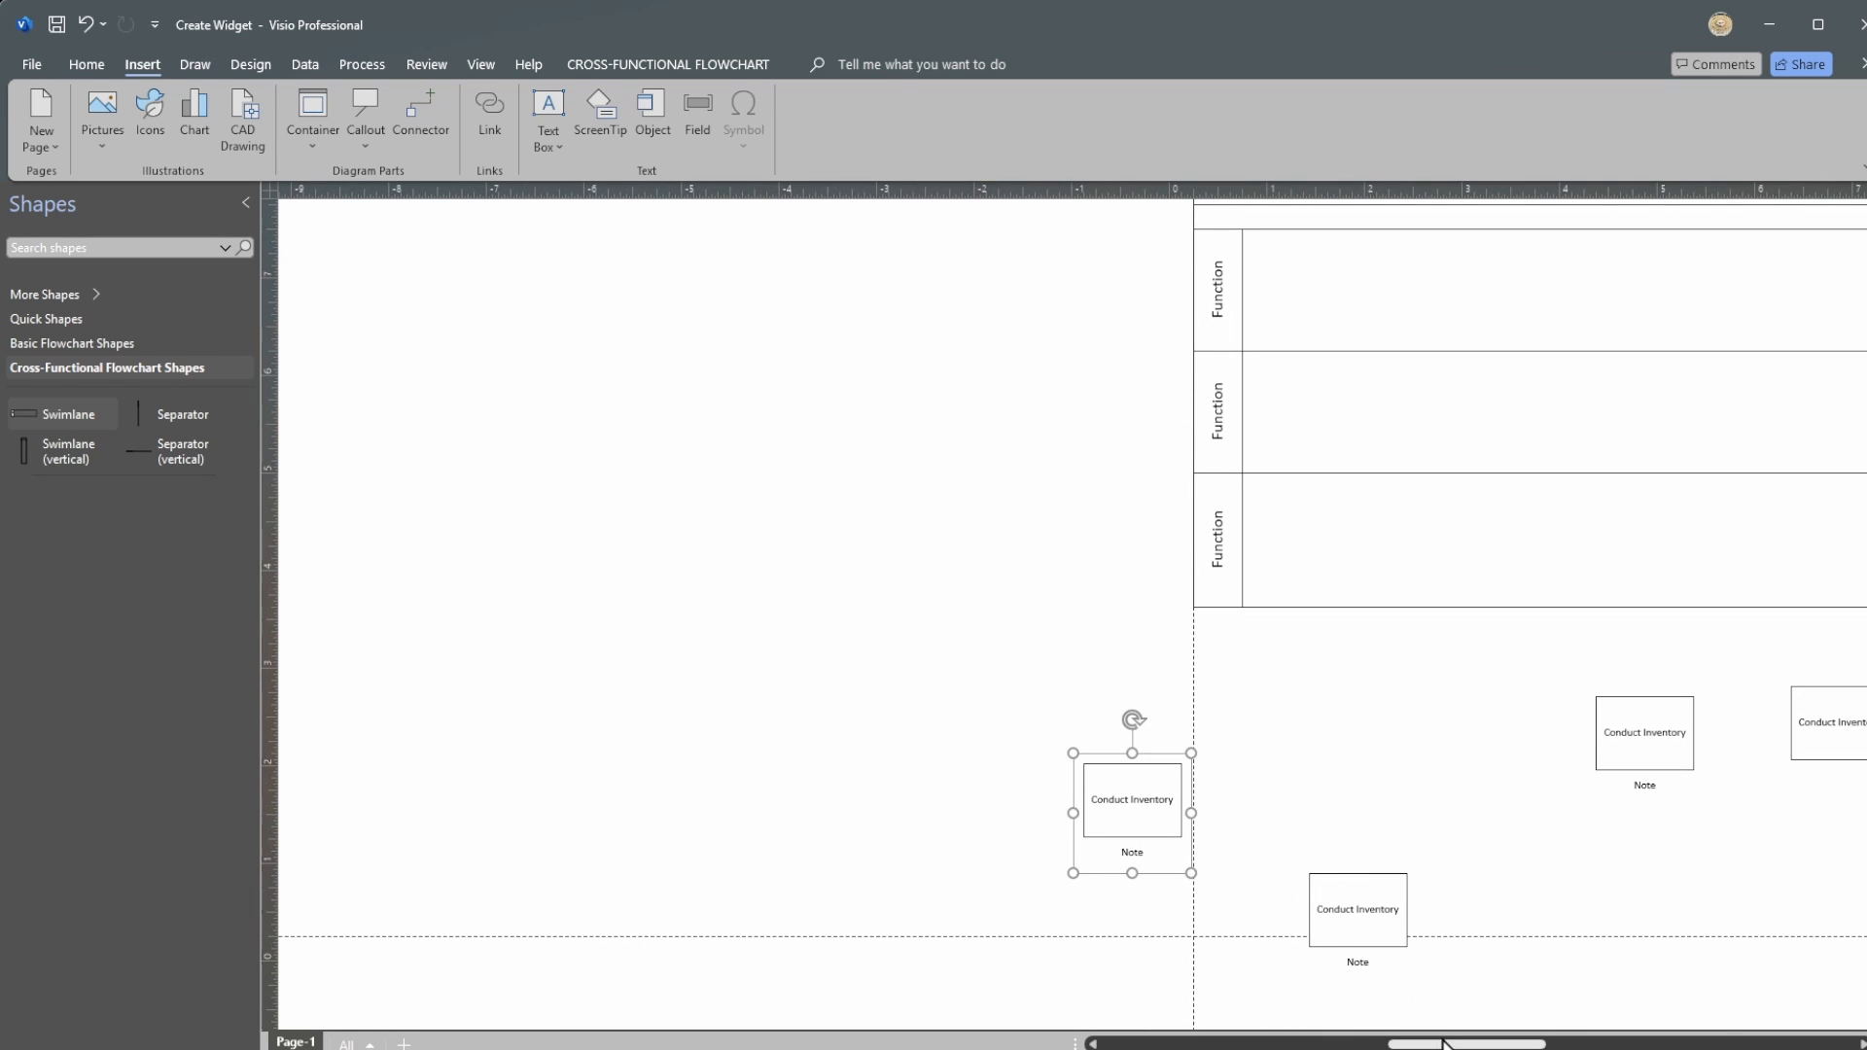
scroll(1204, 920, up, 2)
scroll(1204, 920, down, 2)
scroll(1026, 770, down, 3)
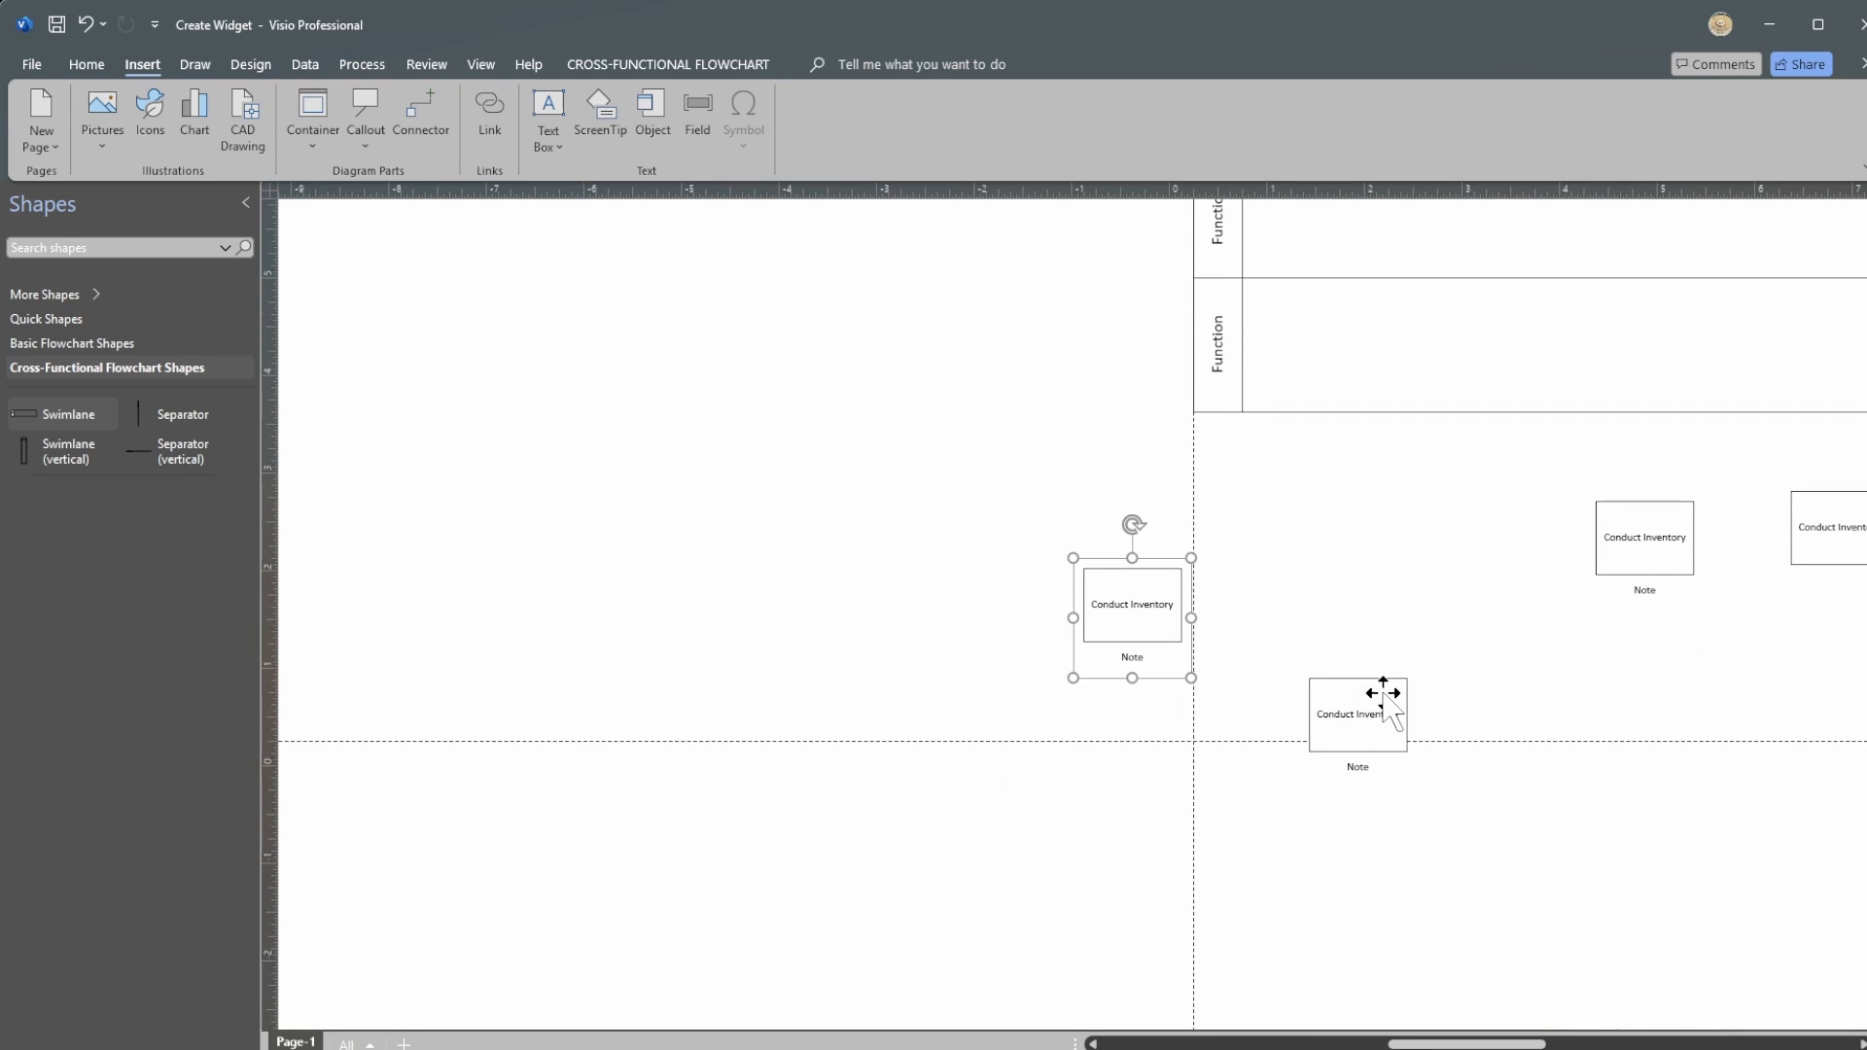
drag(1379, 696, 1201, 744)
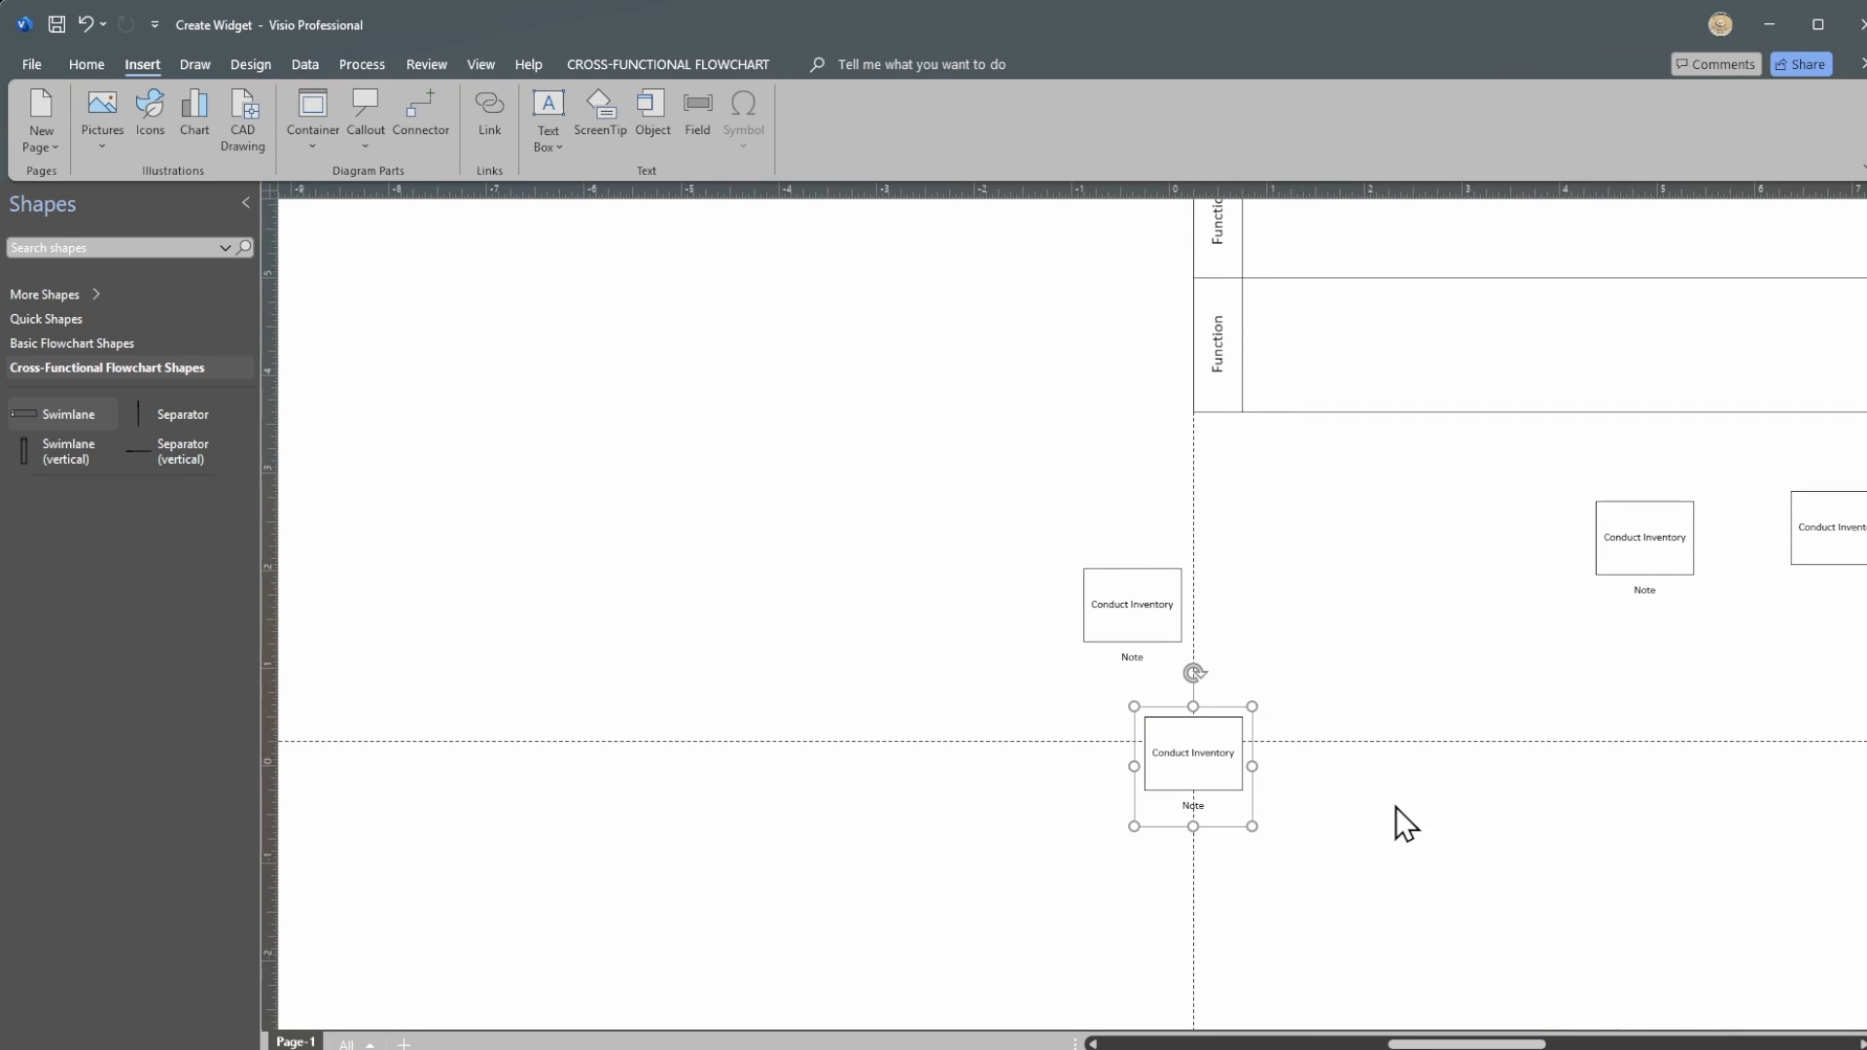
Step: Check in the print preview how the drawing is divided over printed pages with the groups crossing the page edges
scroll(1397, 807, up, 3)
click(1094, 615)
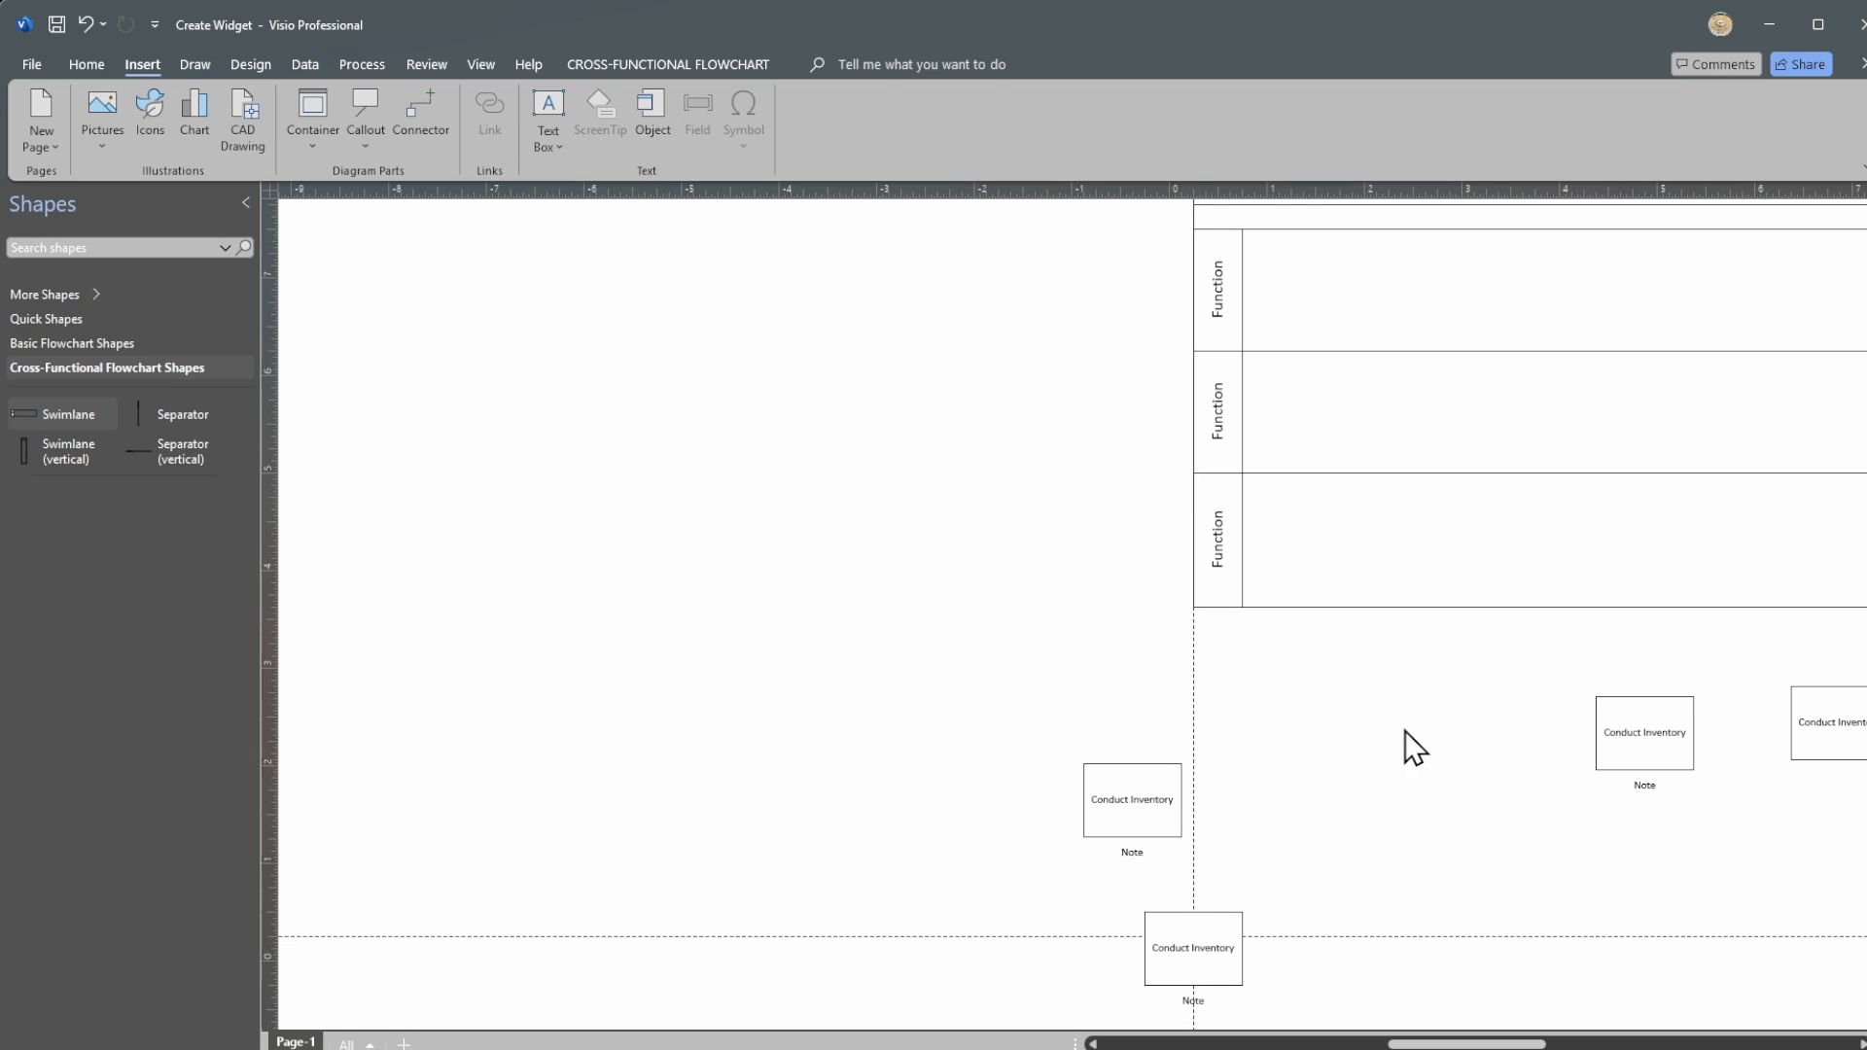
scroll(1415, 747, up, 1)
scroll(1577, 815, down, 3)
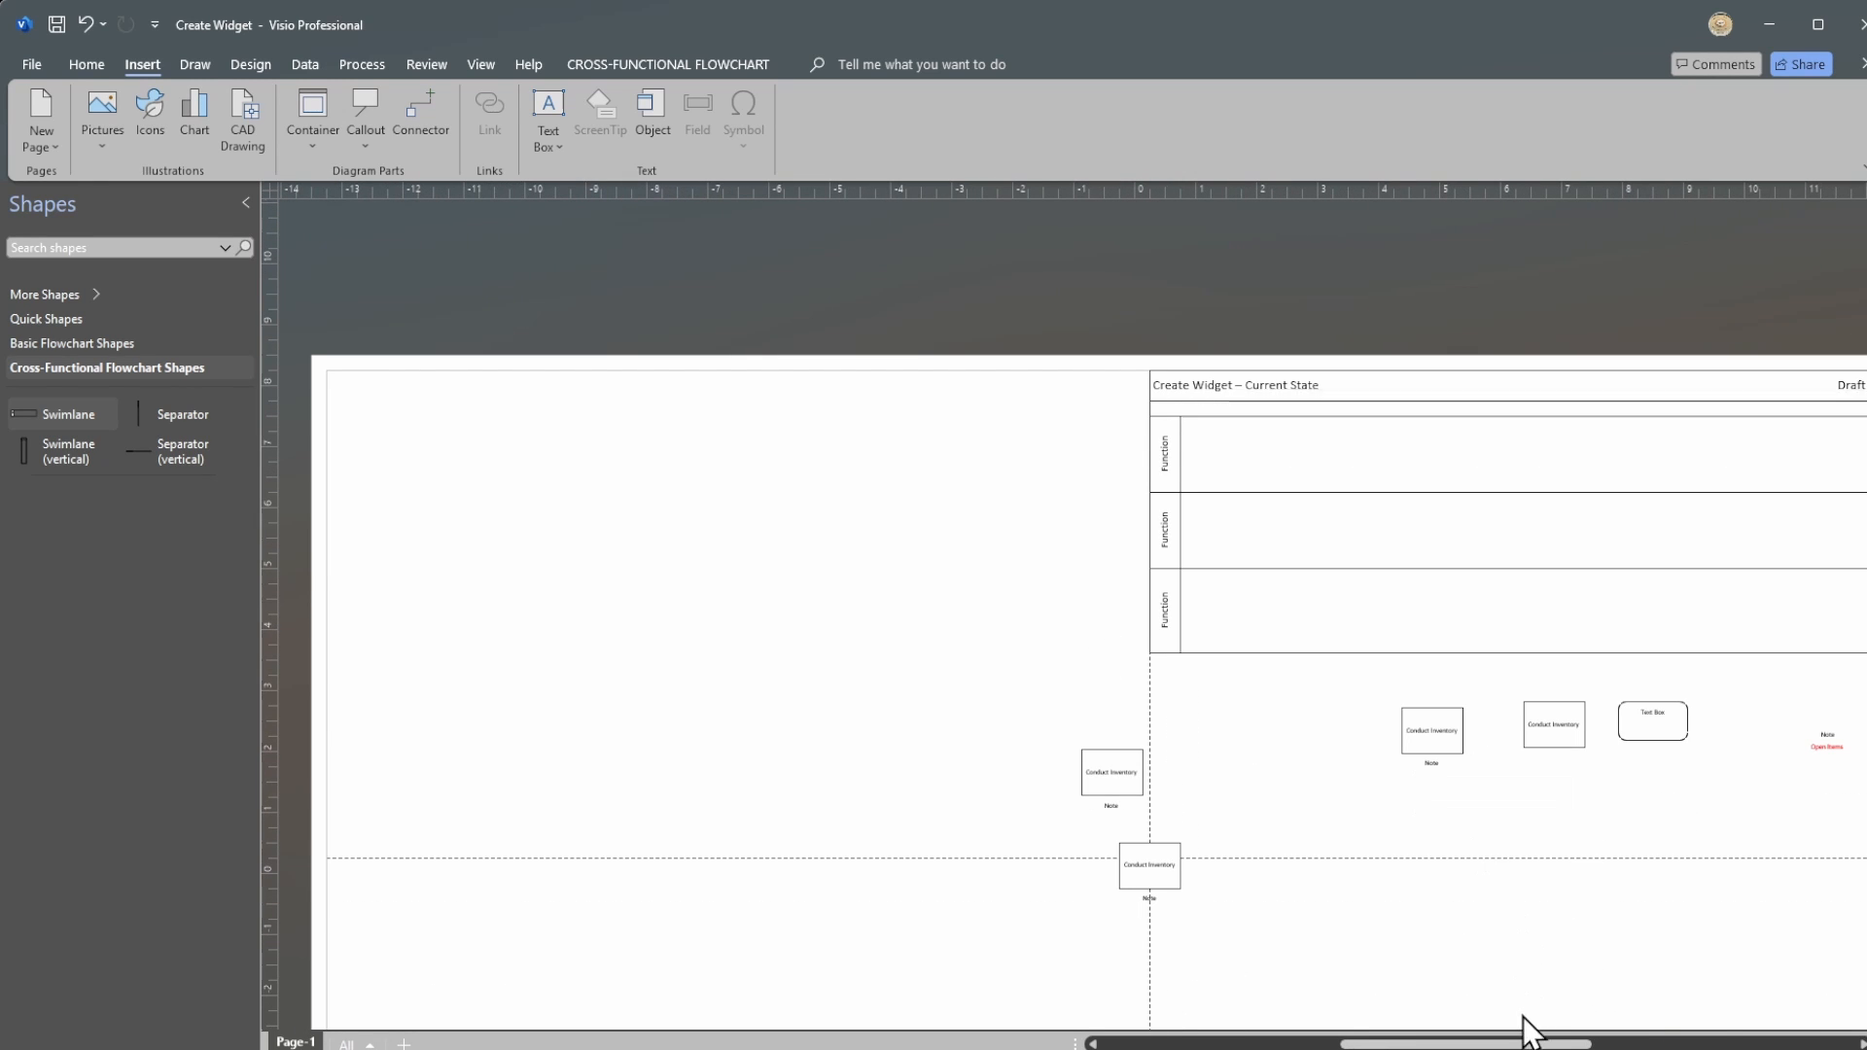
mouse_move(1523, 1042)
mouse_down()
mouse_move(1579, 1044)
mouse_move(1530, 1044)
mouse_up()
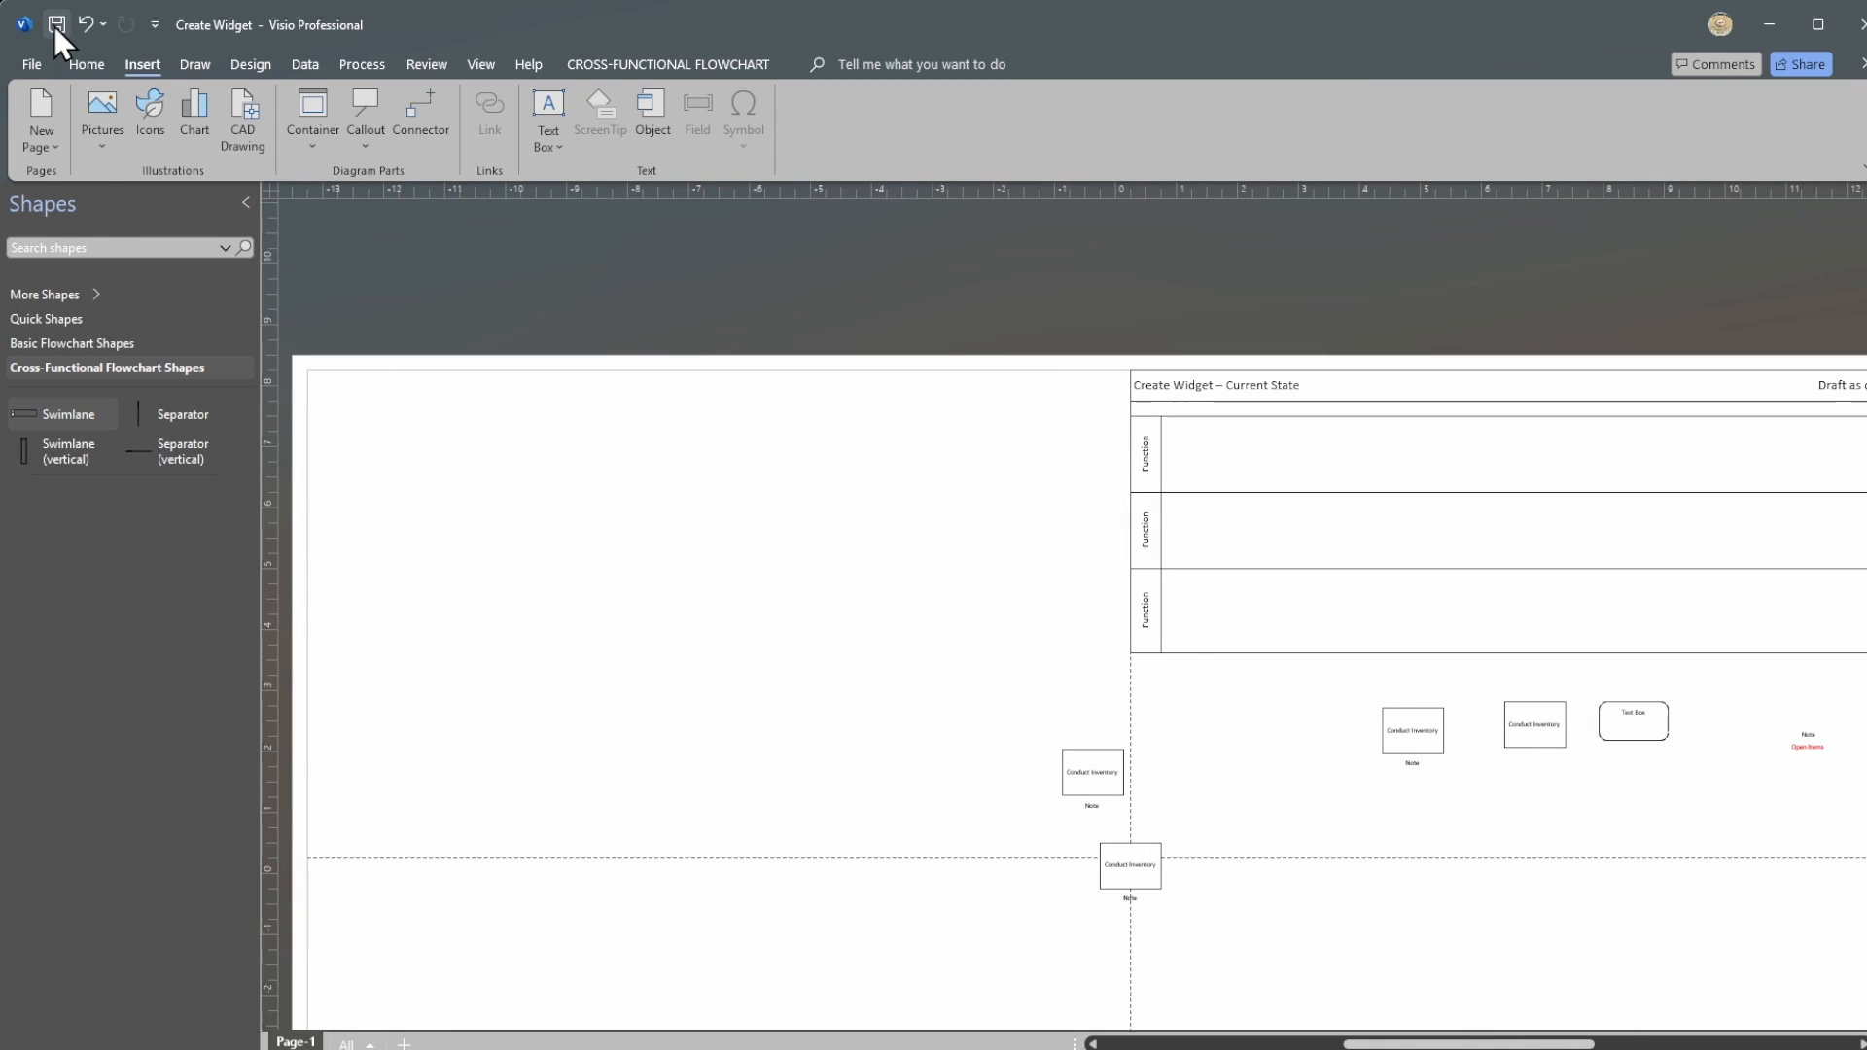
click(32, 64)
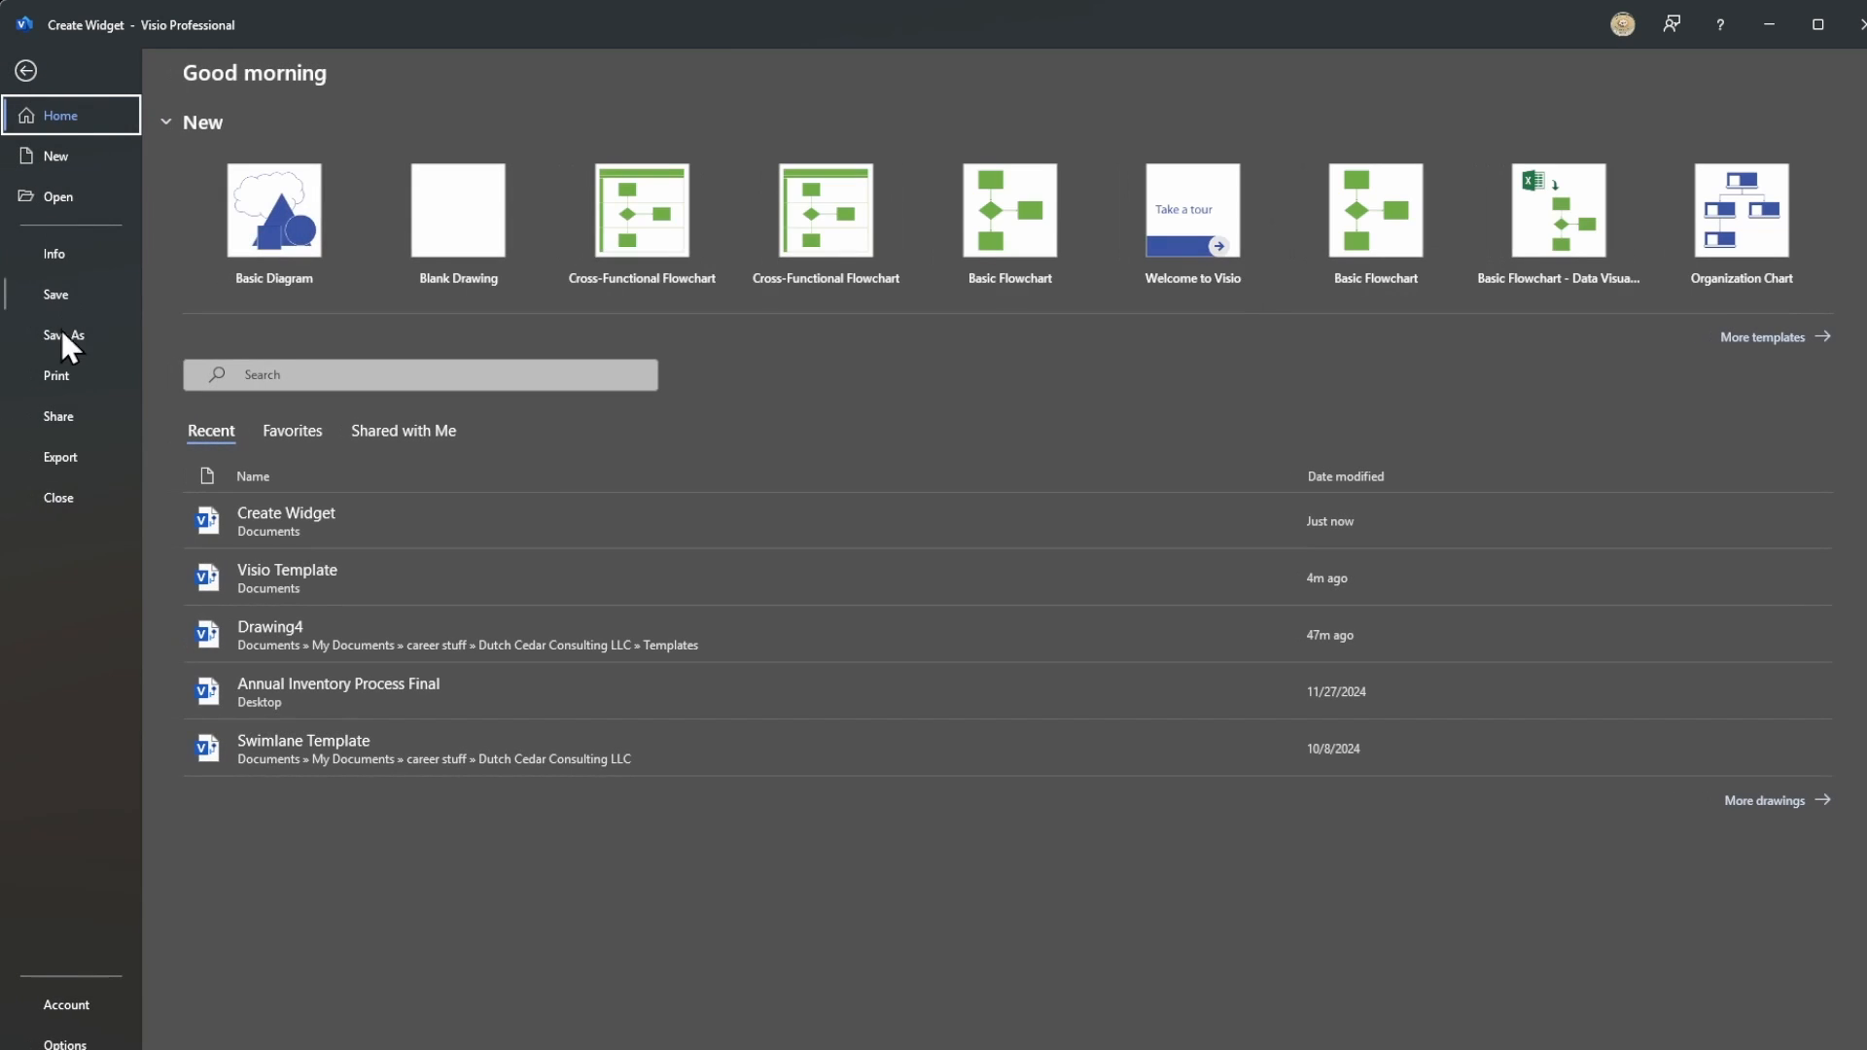
click(56, 375)
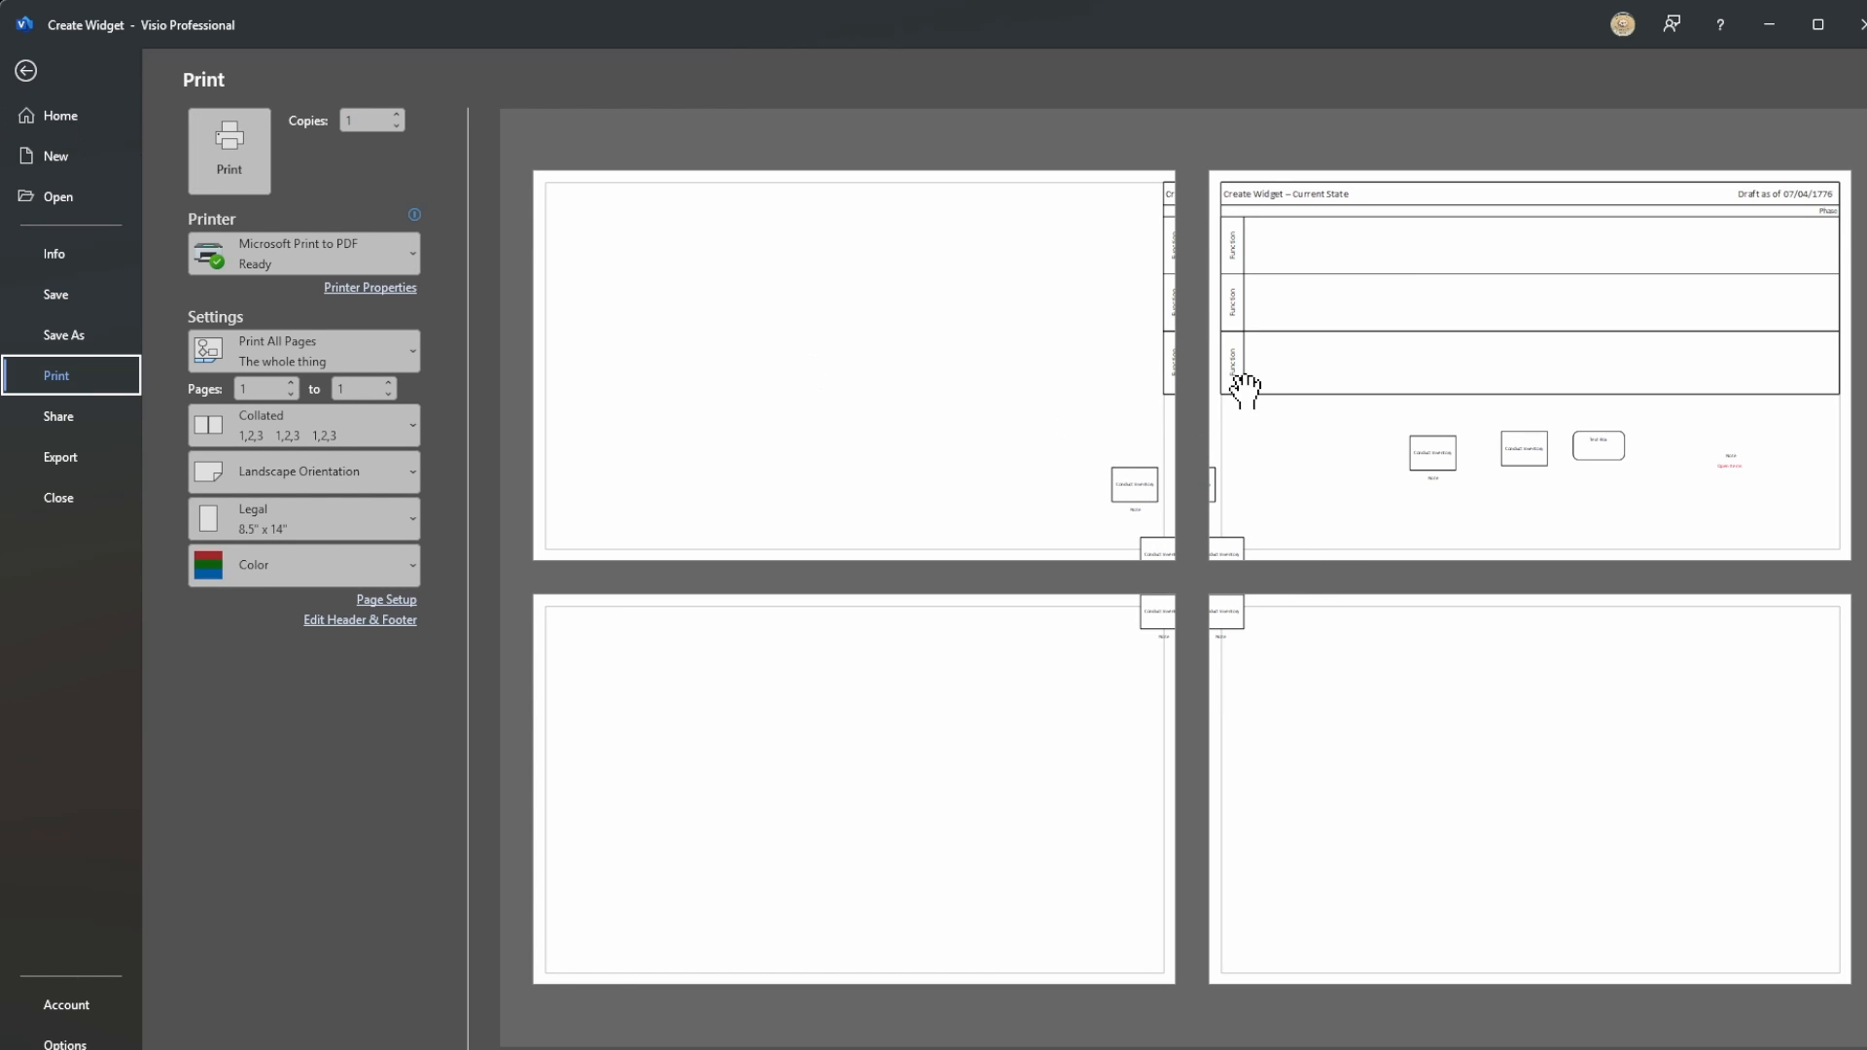
click(25, 70)
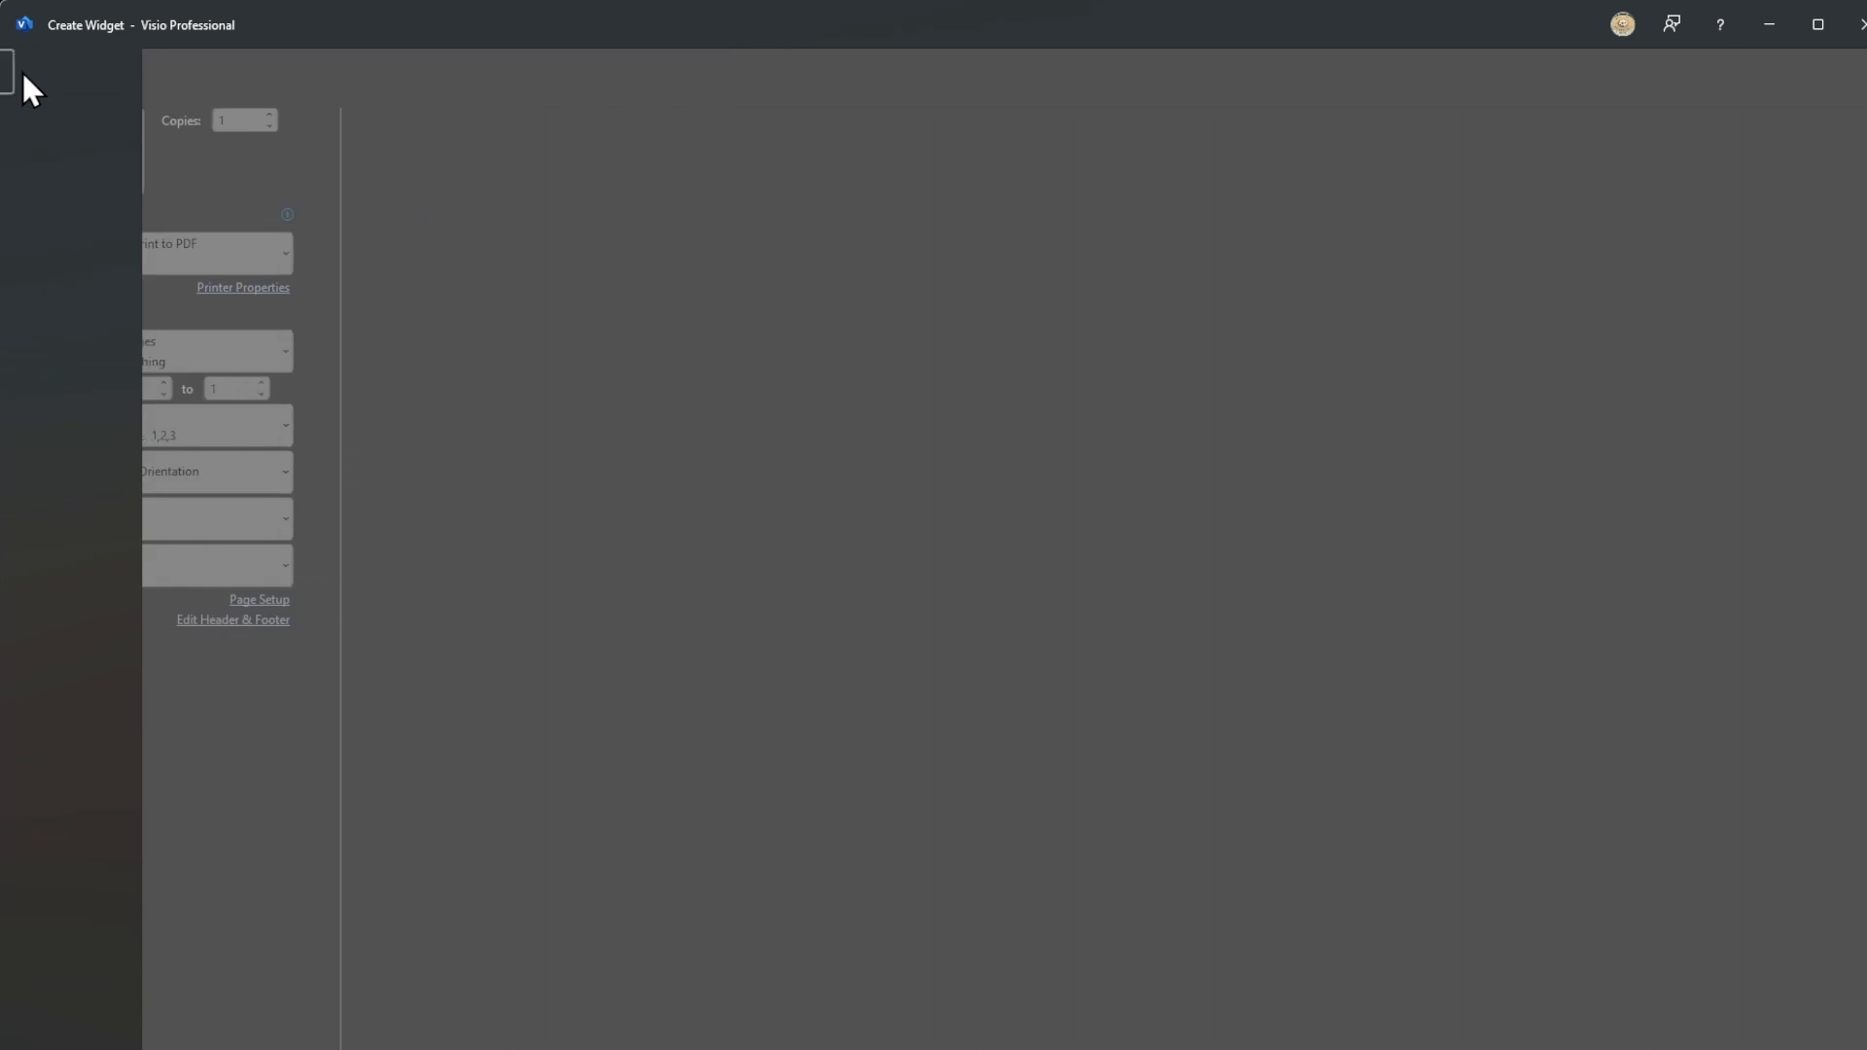
Step: Move both Conduct Inventory and Note groups back fully inside the page, below the swimlanes and left of the third group
drag(1128, 768, 1202, 731)
drag(1134, 865, 1326, 777)
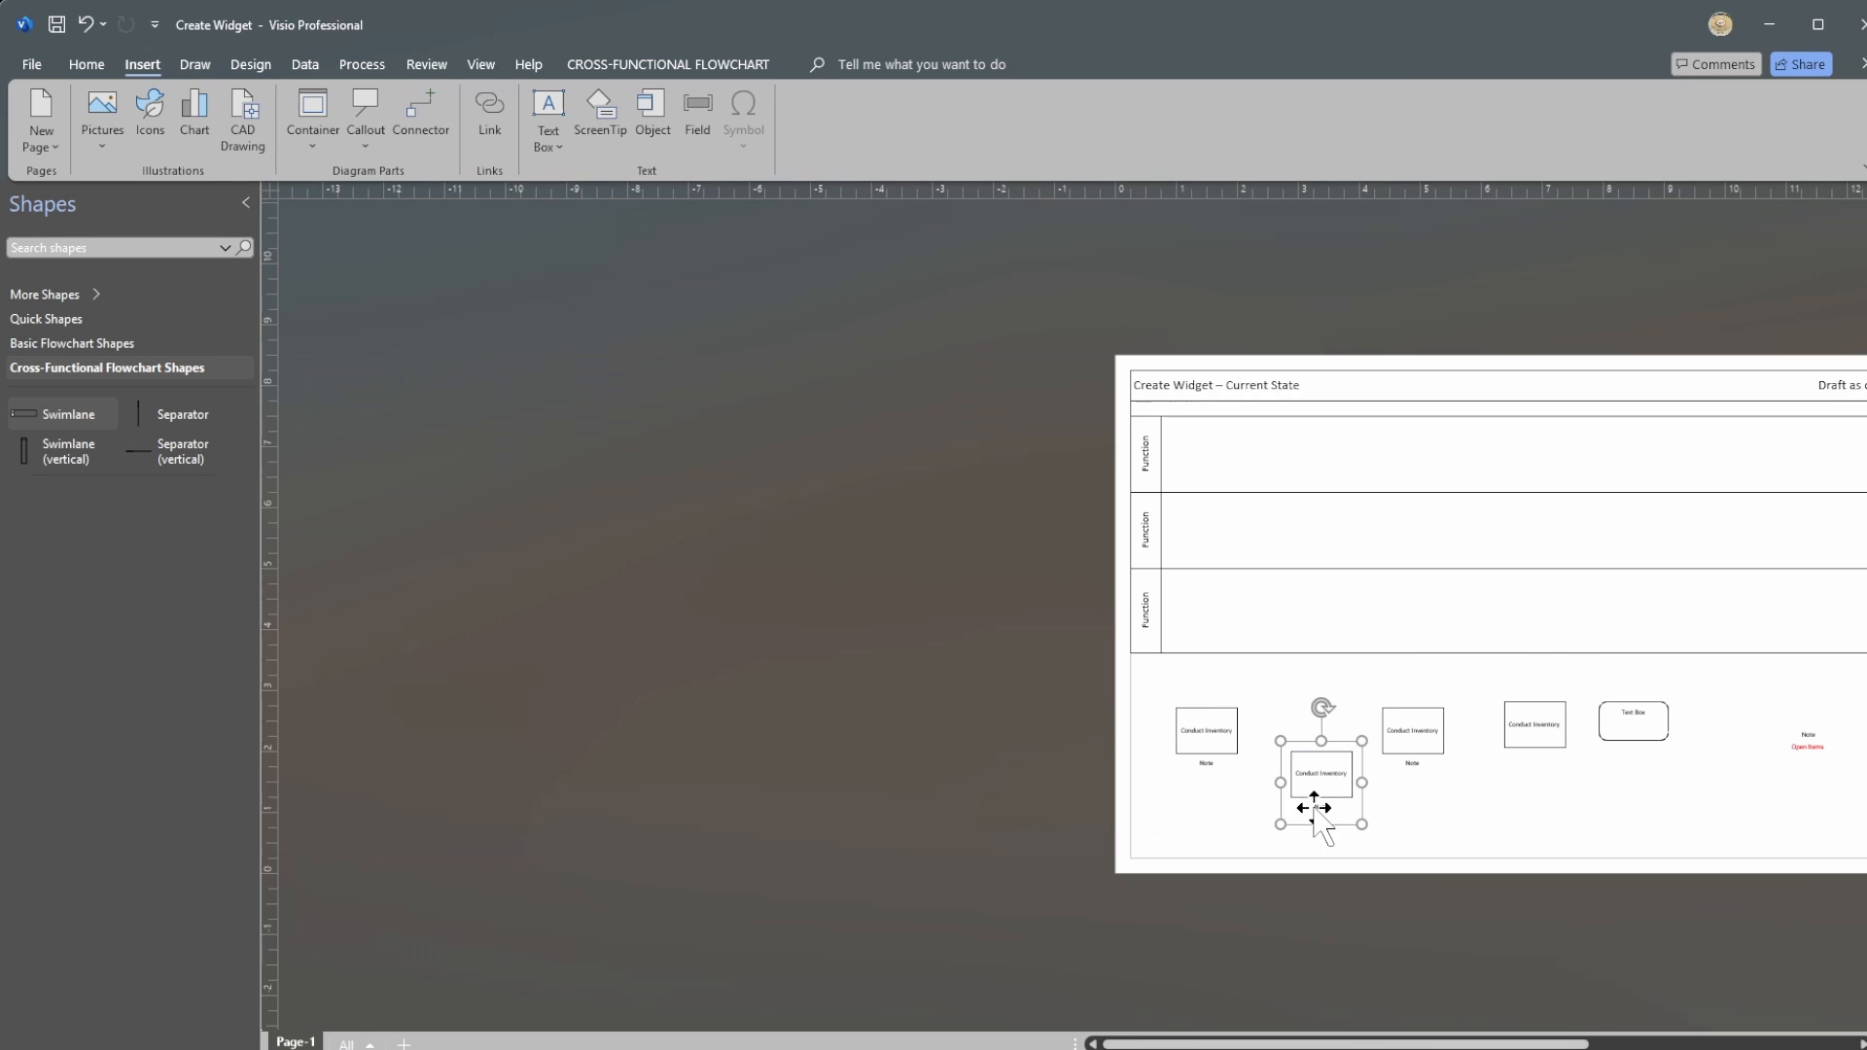
drag(1459, 1046, 1523, 1043)
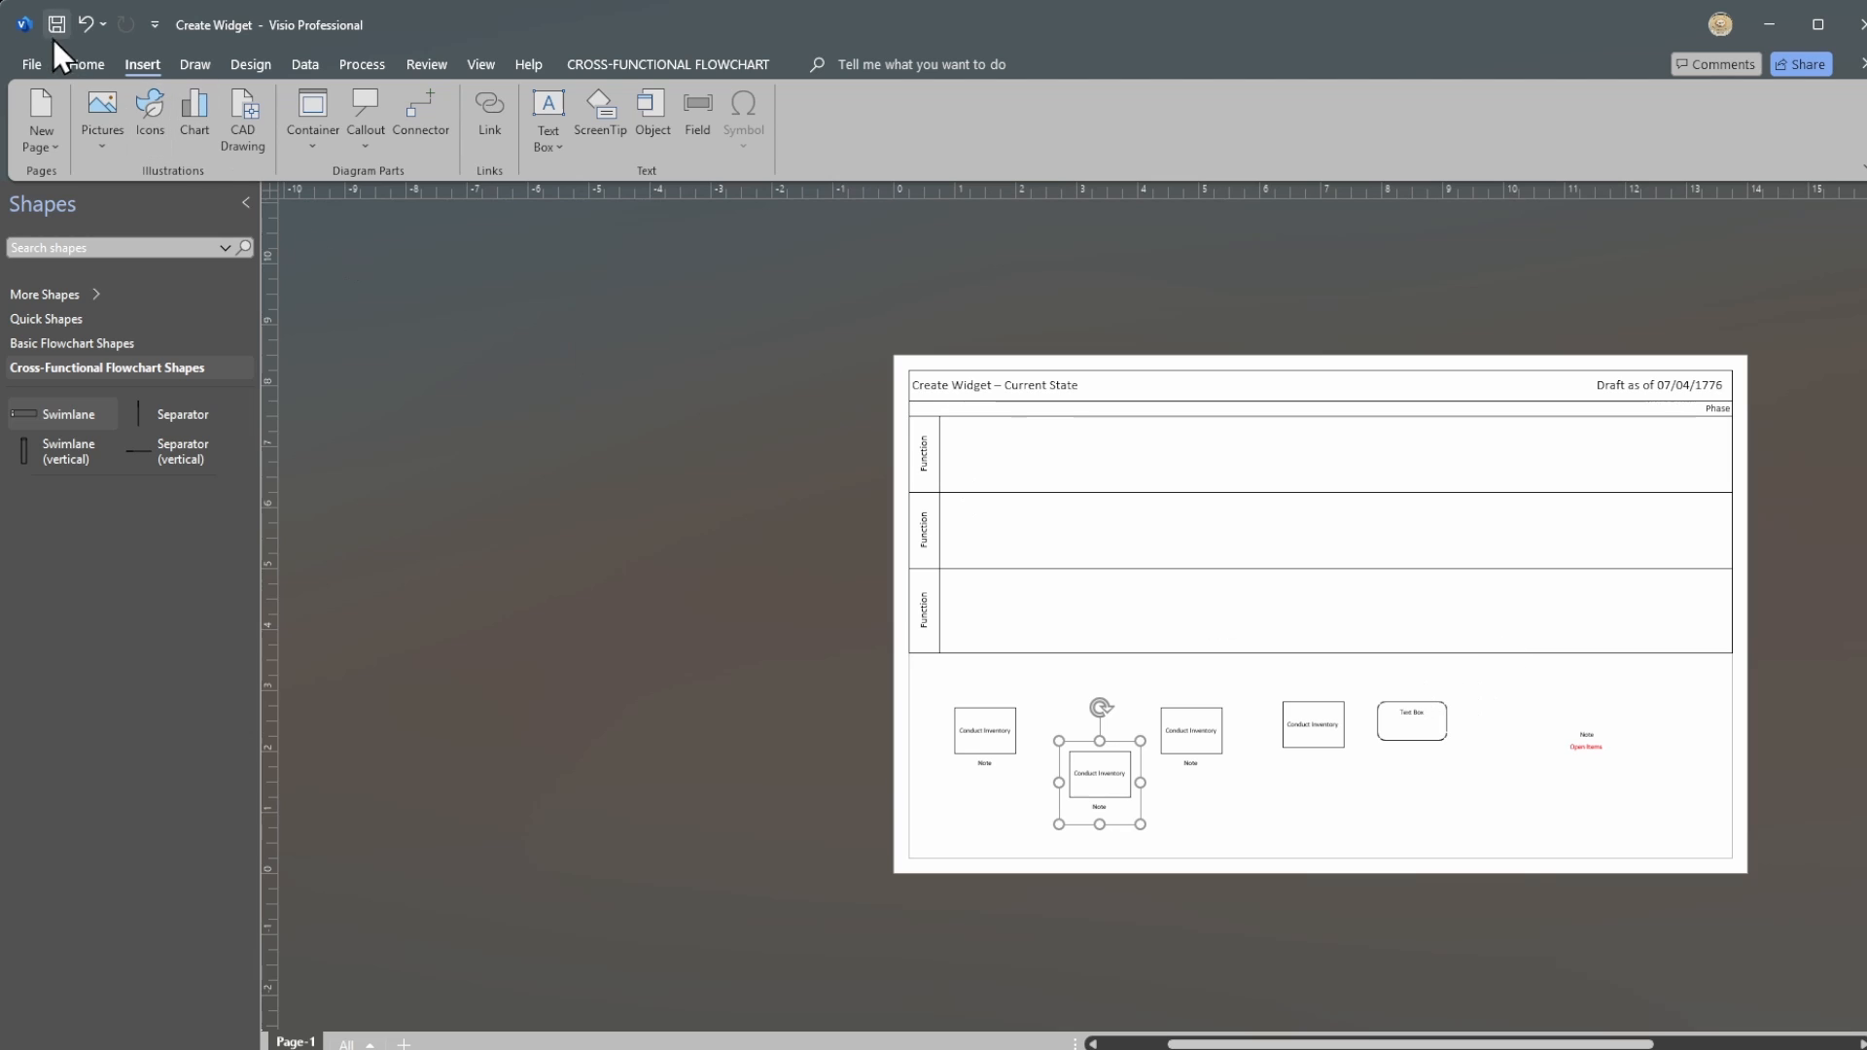
Step: Check the print preview again with all shapes back inside the page
click(29, 64)
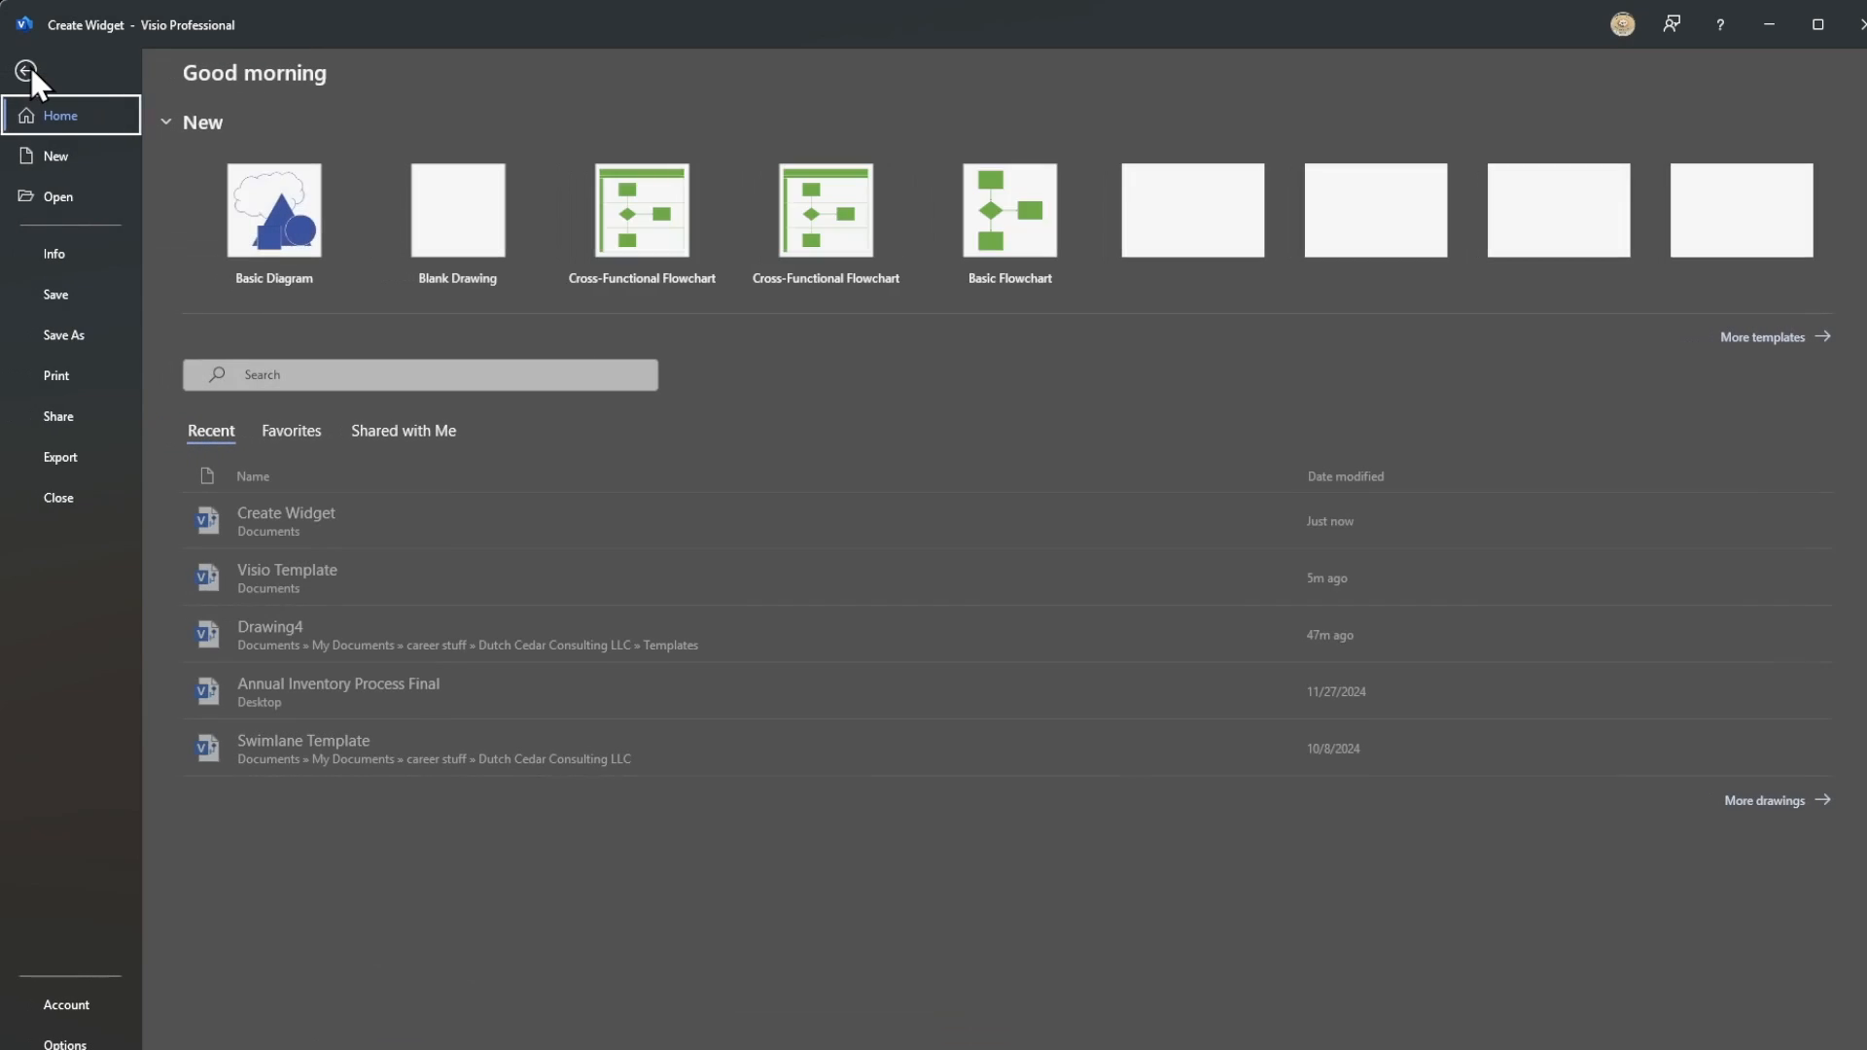
click(58, 378)
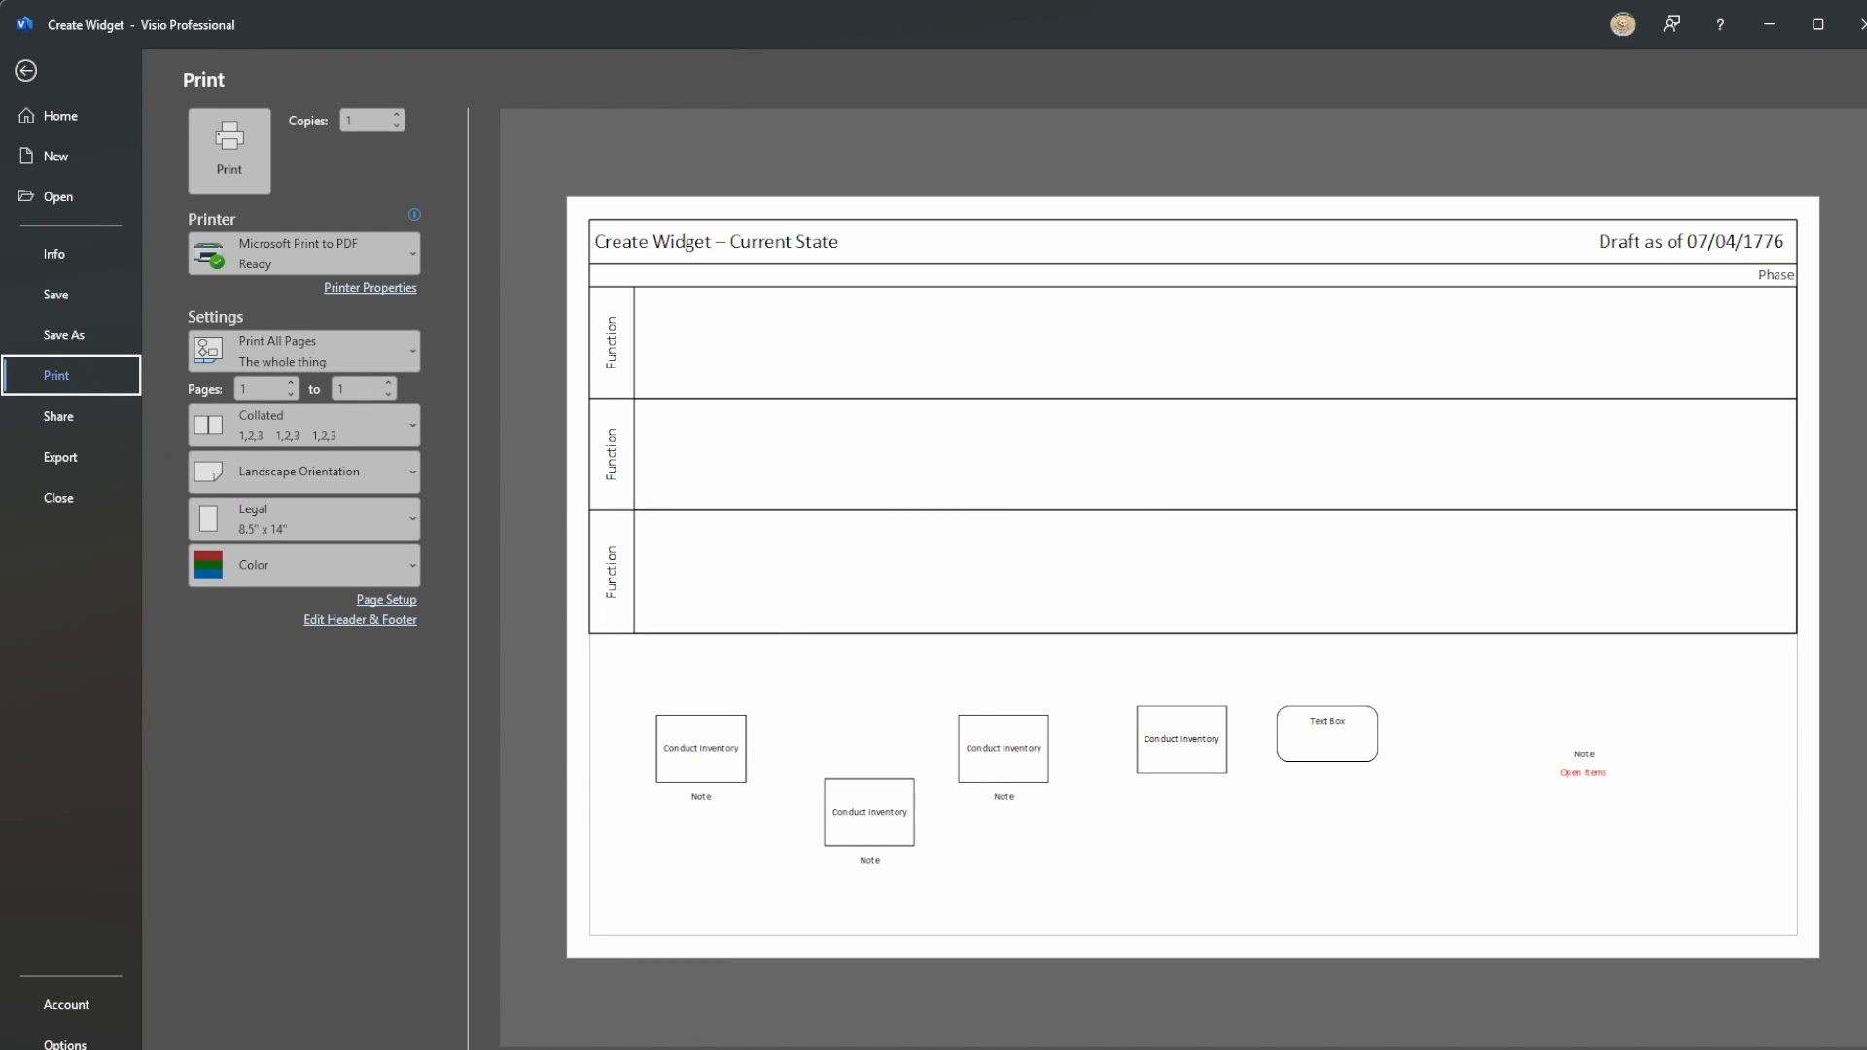
click(26, 70)
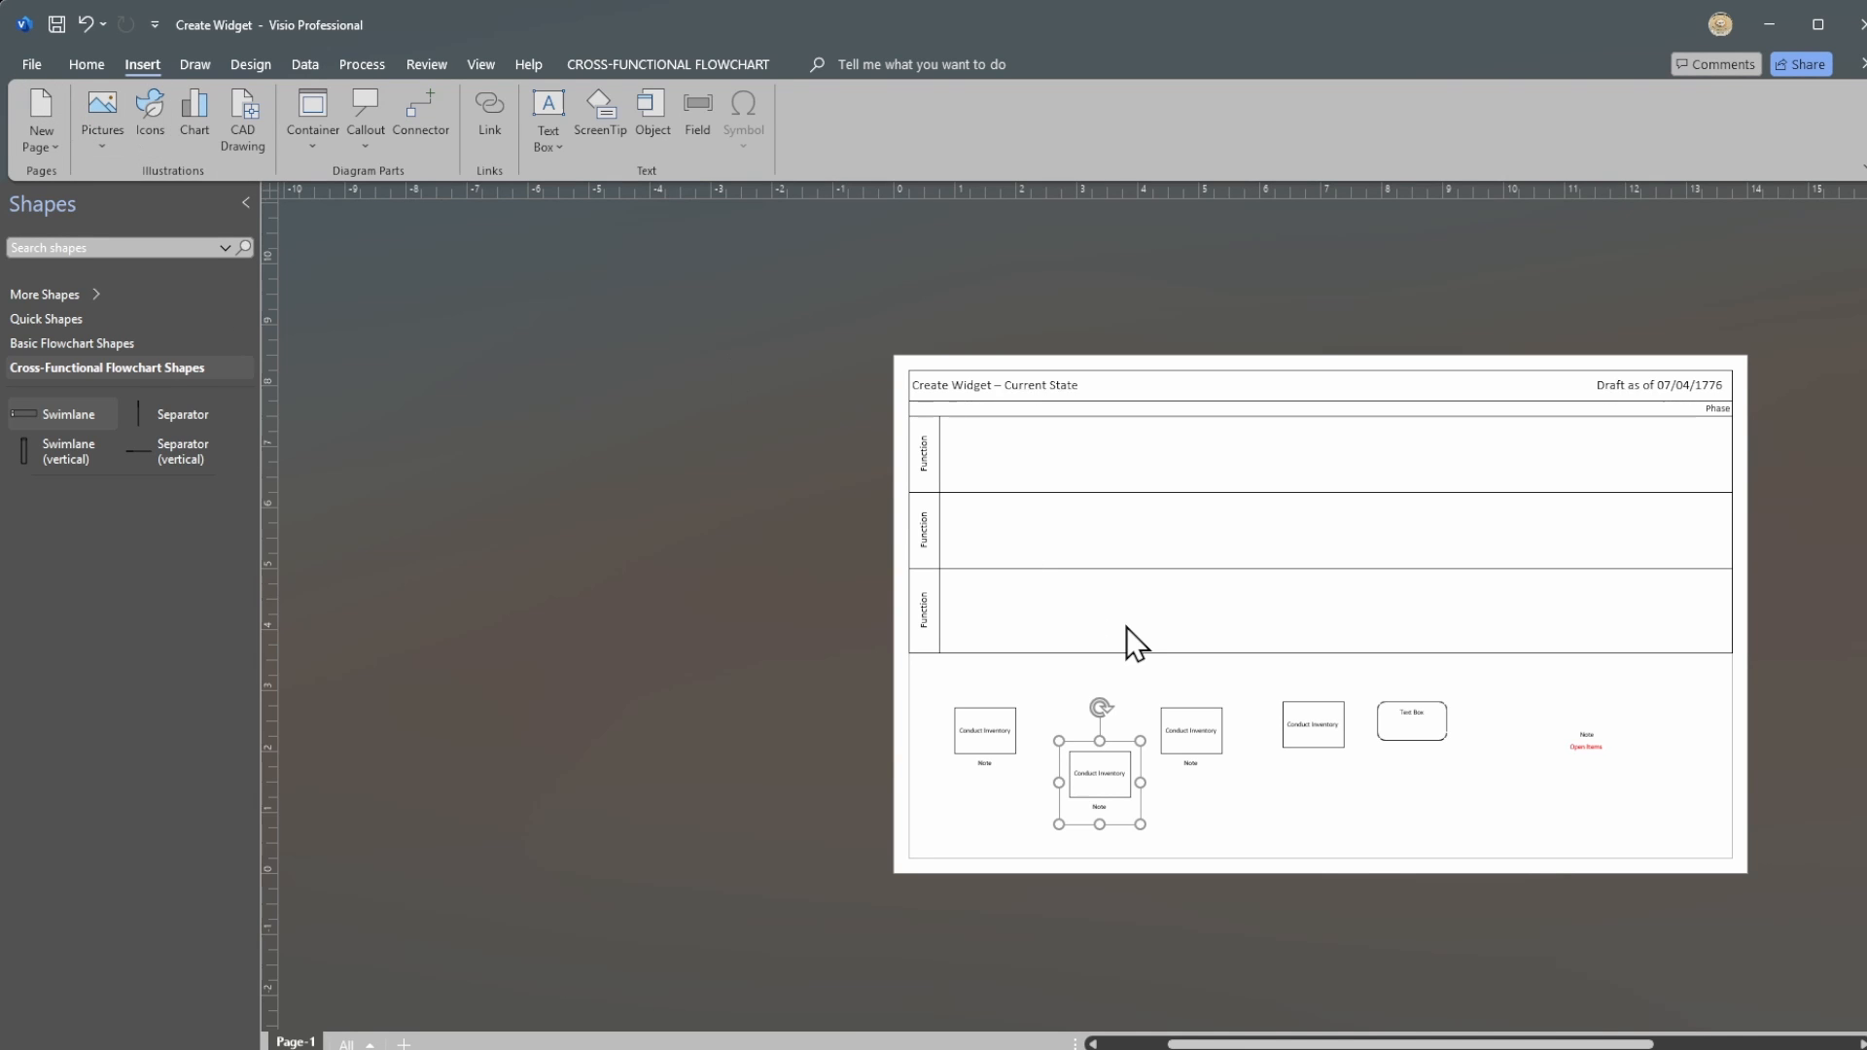
Step: Move the rounded Text Box across the page's right edge
drag(1497, 1044, 1528, 1045)
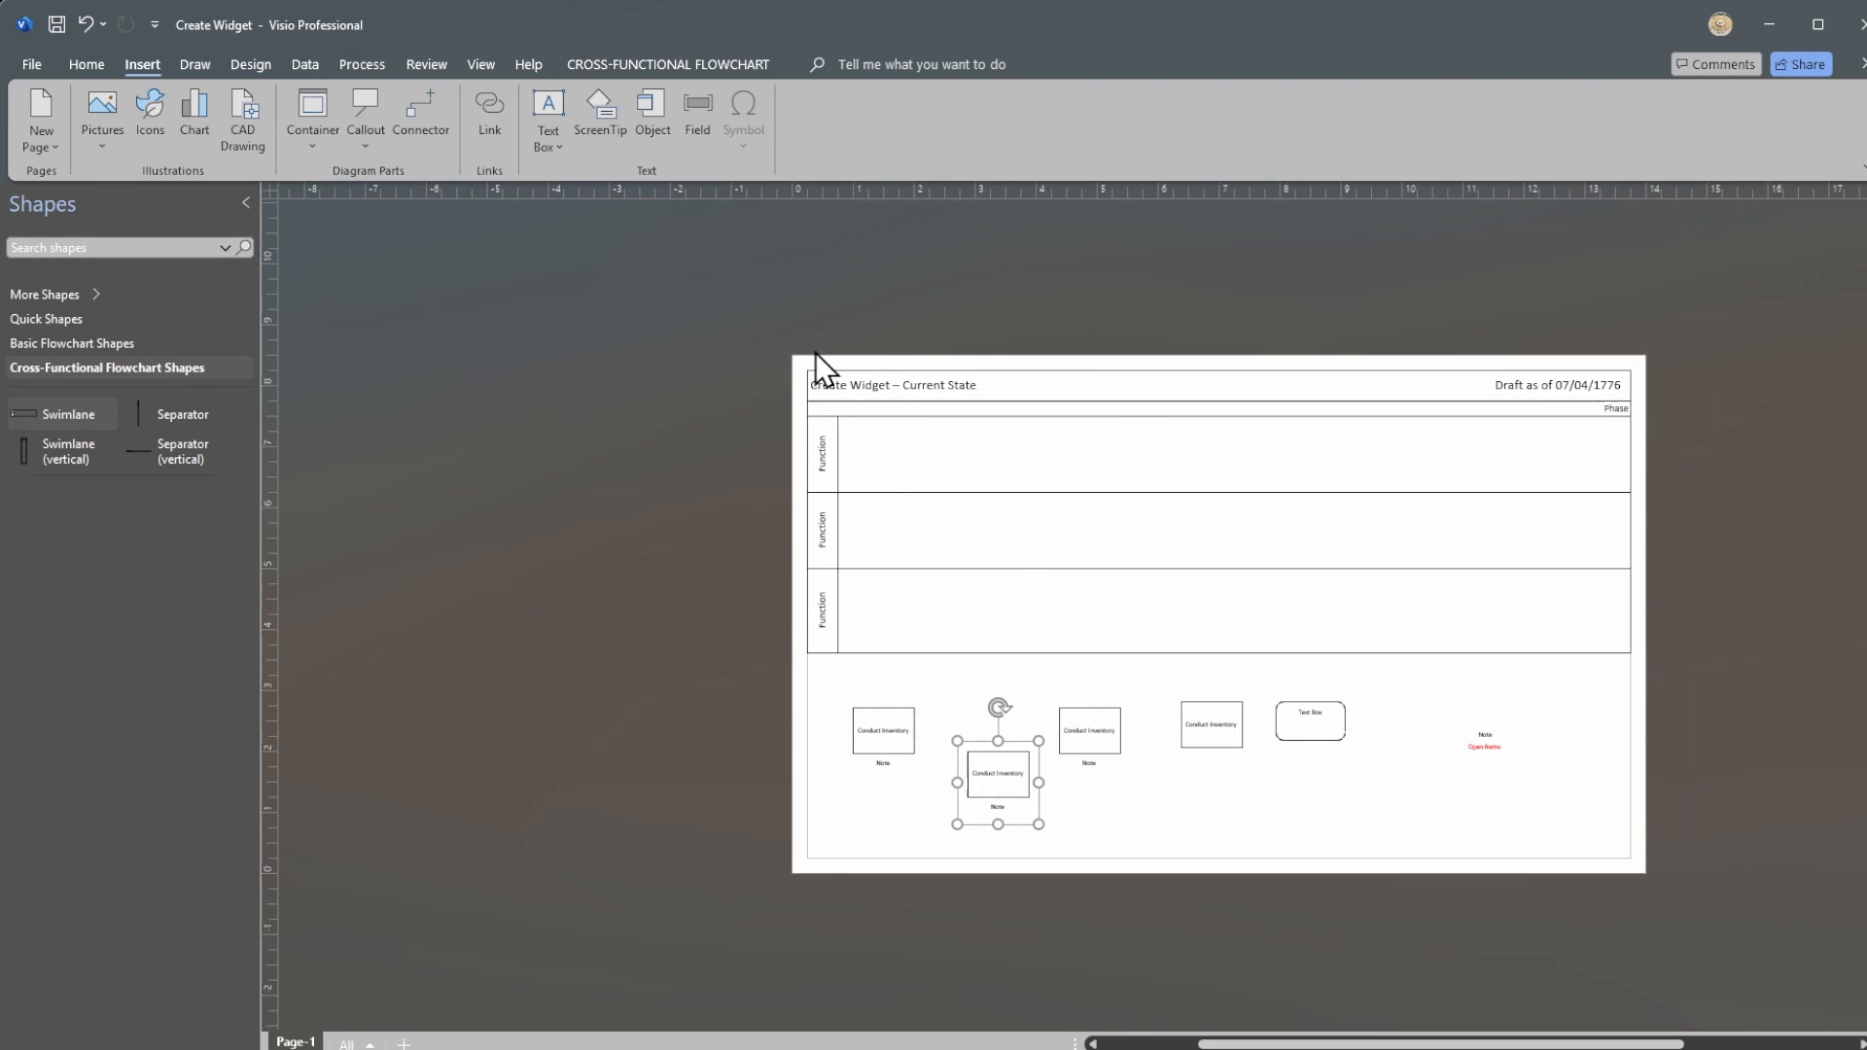
click(1305, 726)
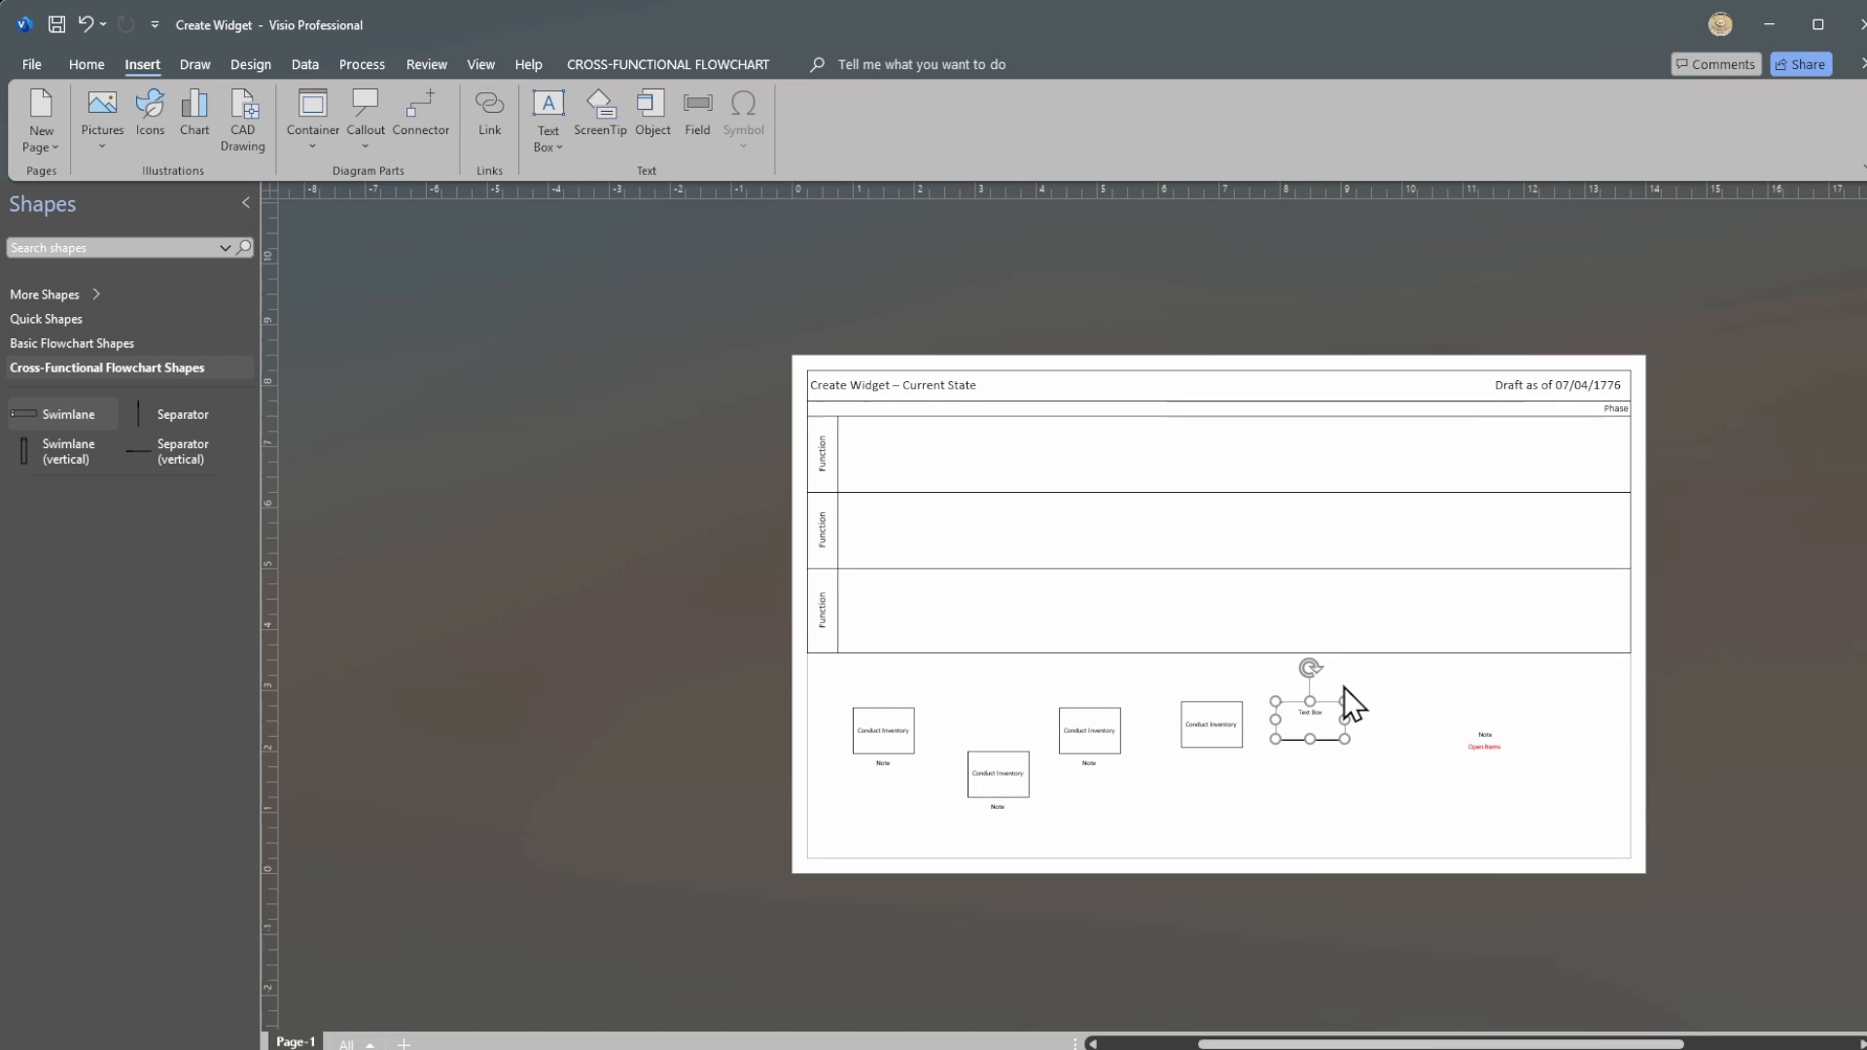
drag(1310, 709, 1657, 685)
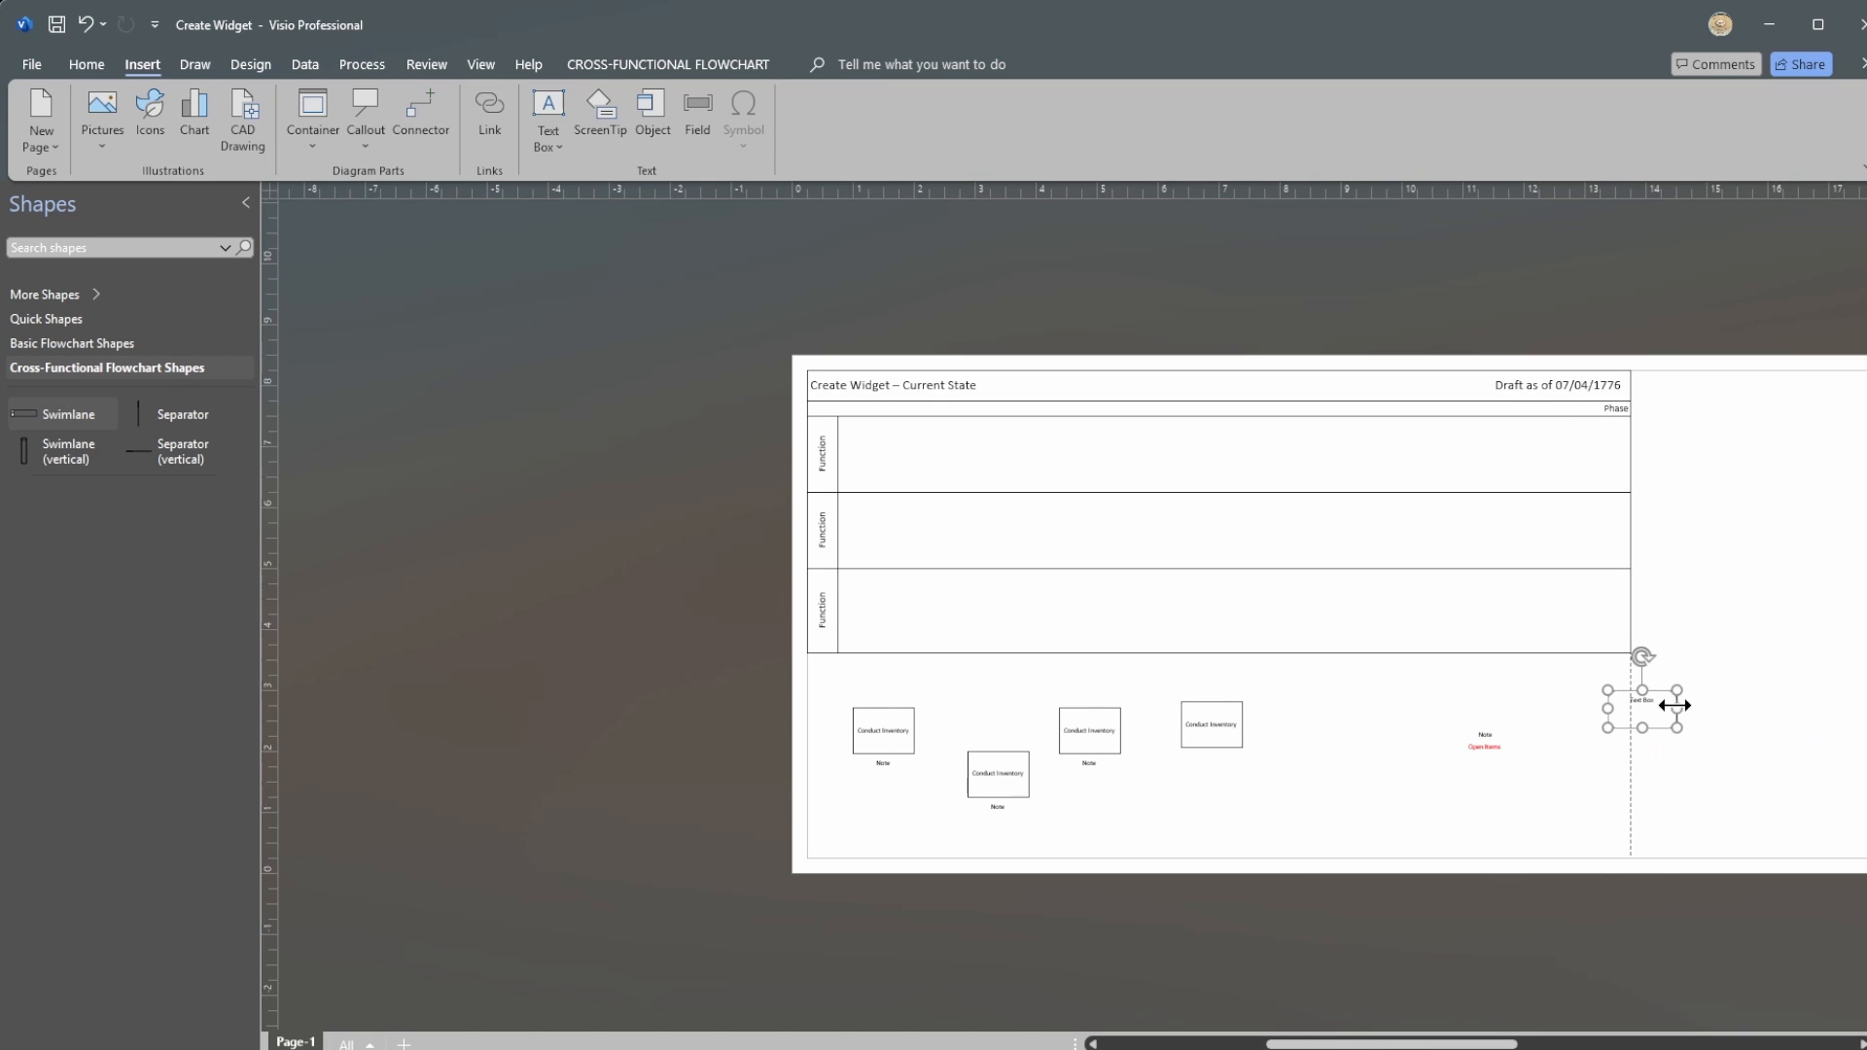
drag(1498, 1044, 1531, 1041)
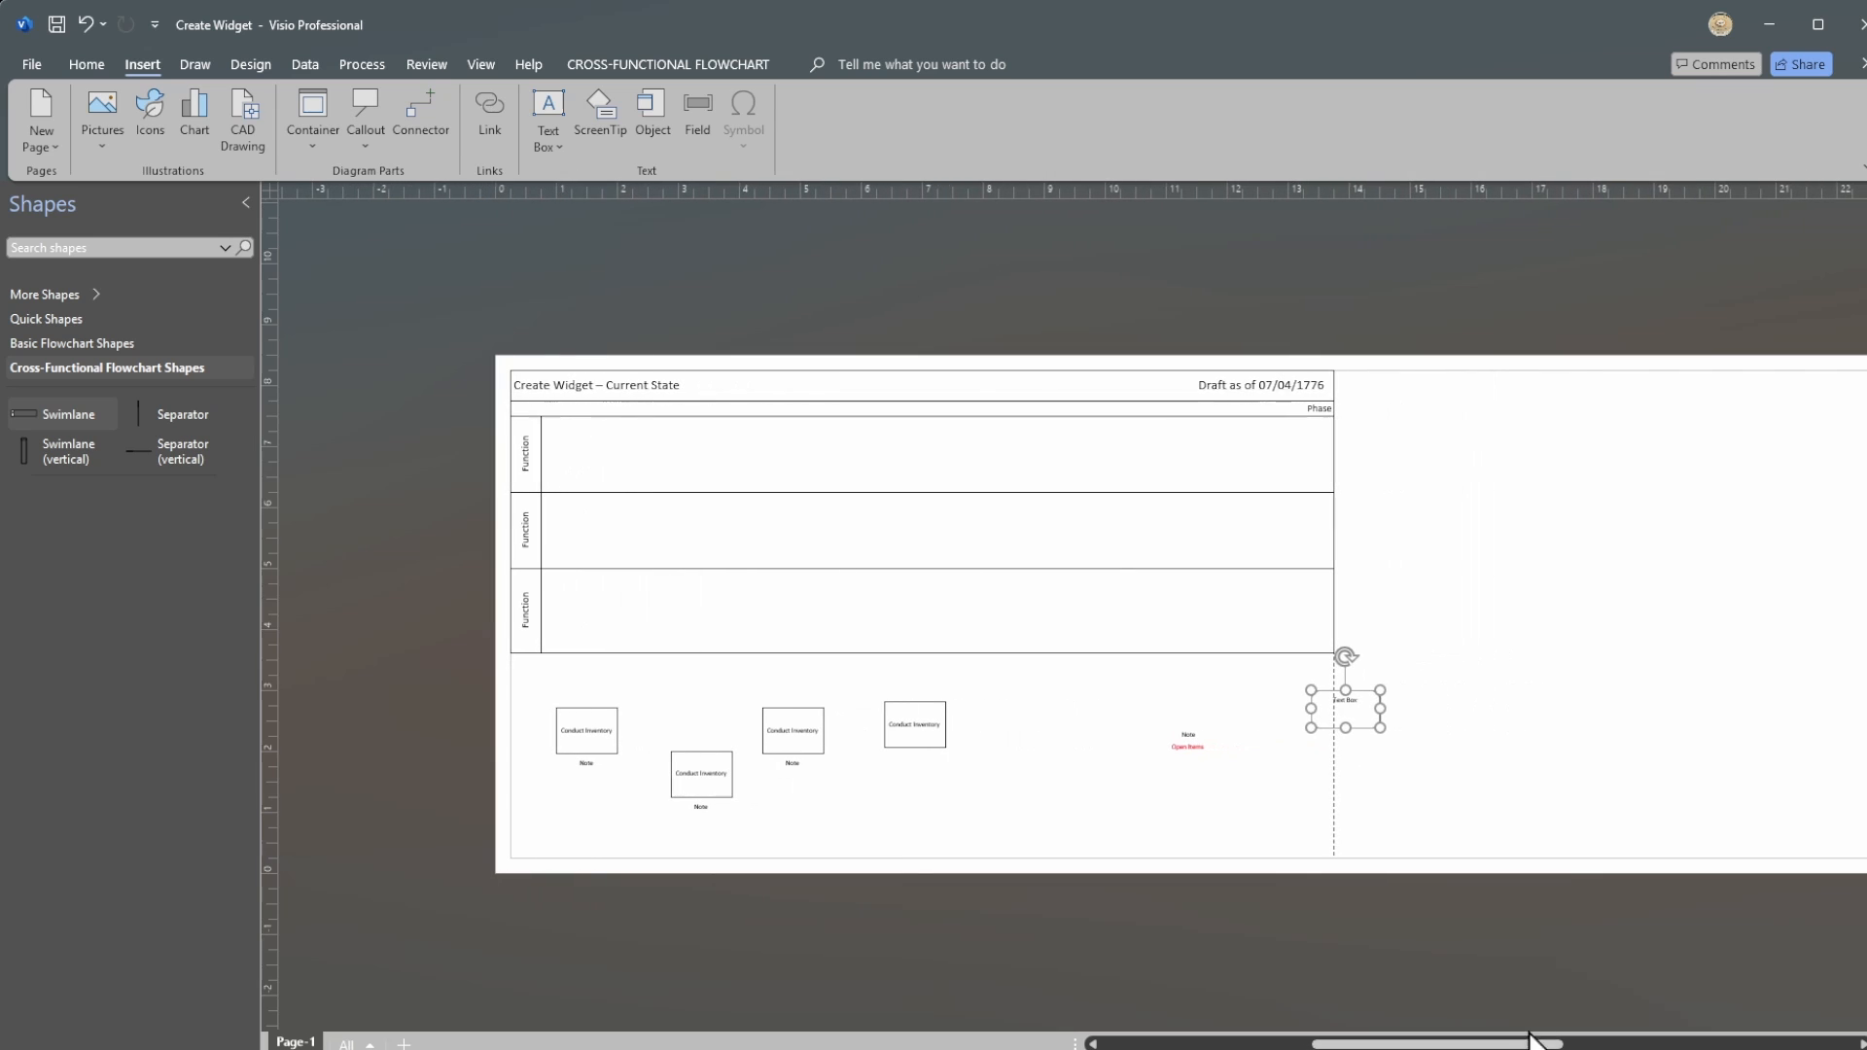
Step: Move the rounded Text Box back inside the page, just below the right end of the lowest swimlane
drag(1358, 709, 1257, 683)
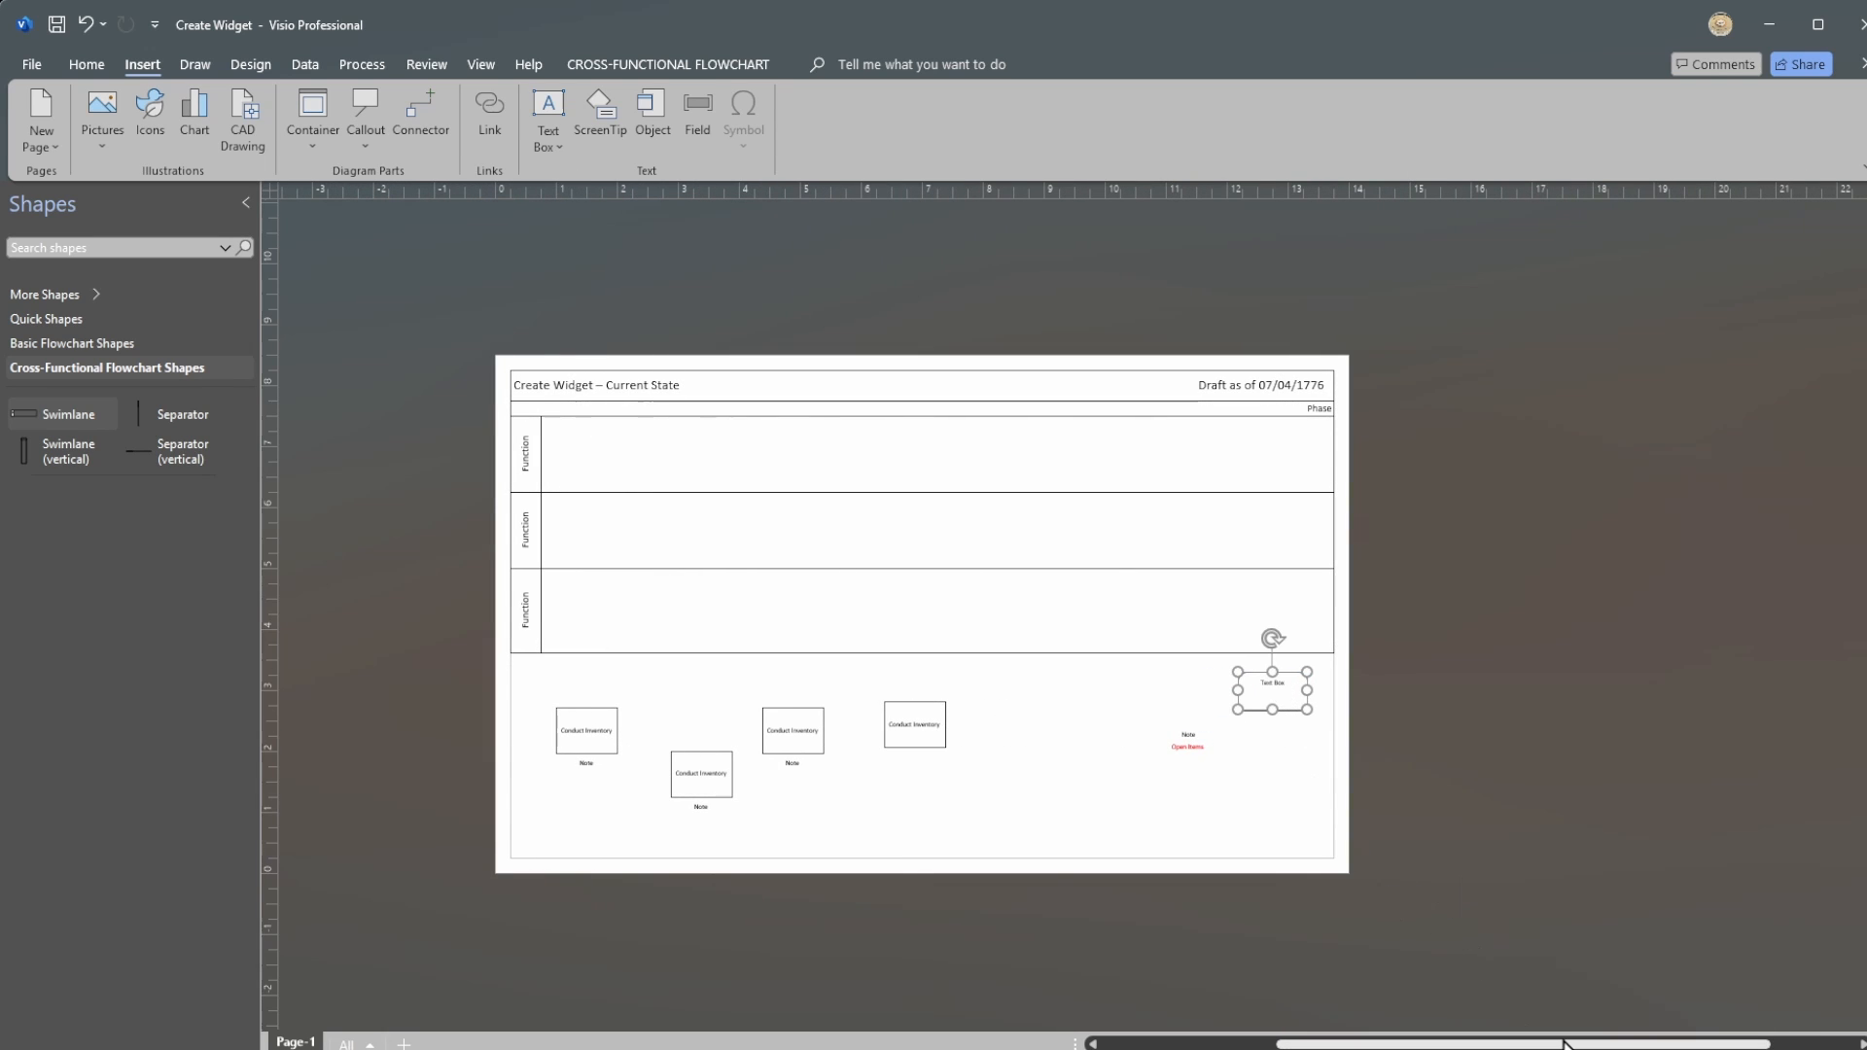
drag(1563, 1045, 1511, 1047)
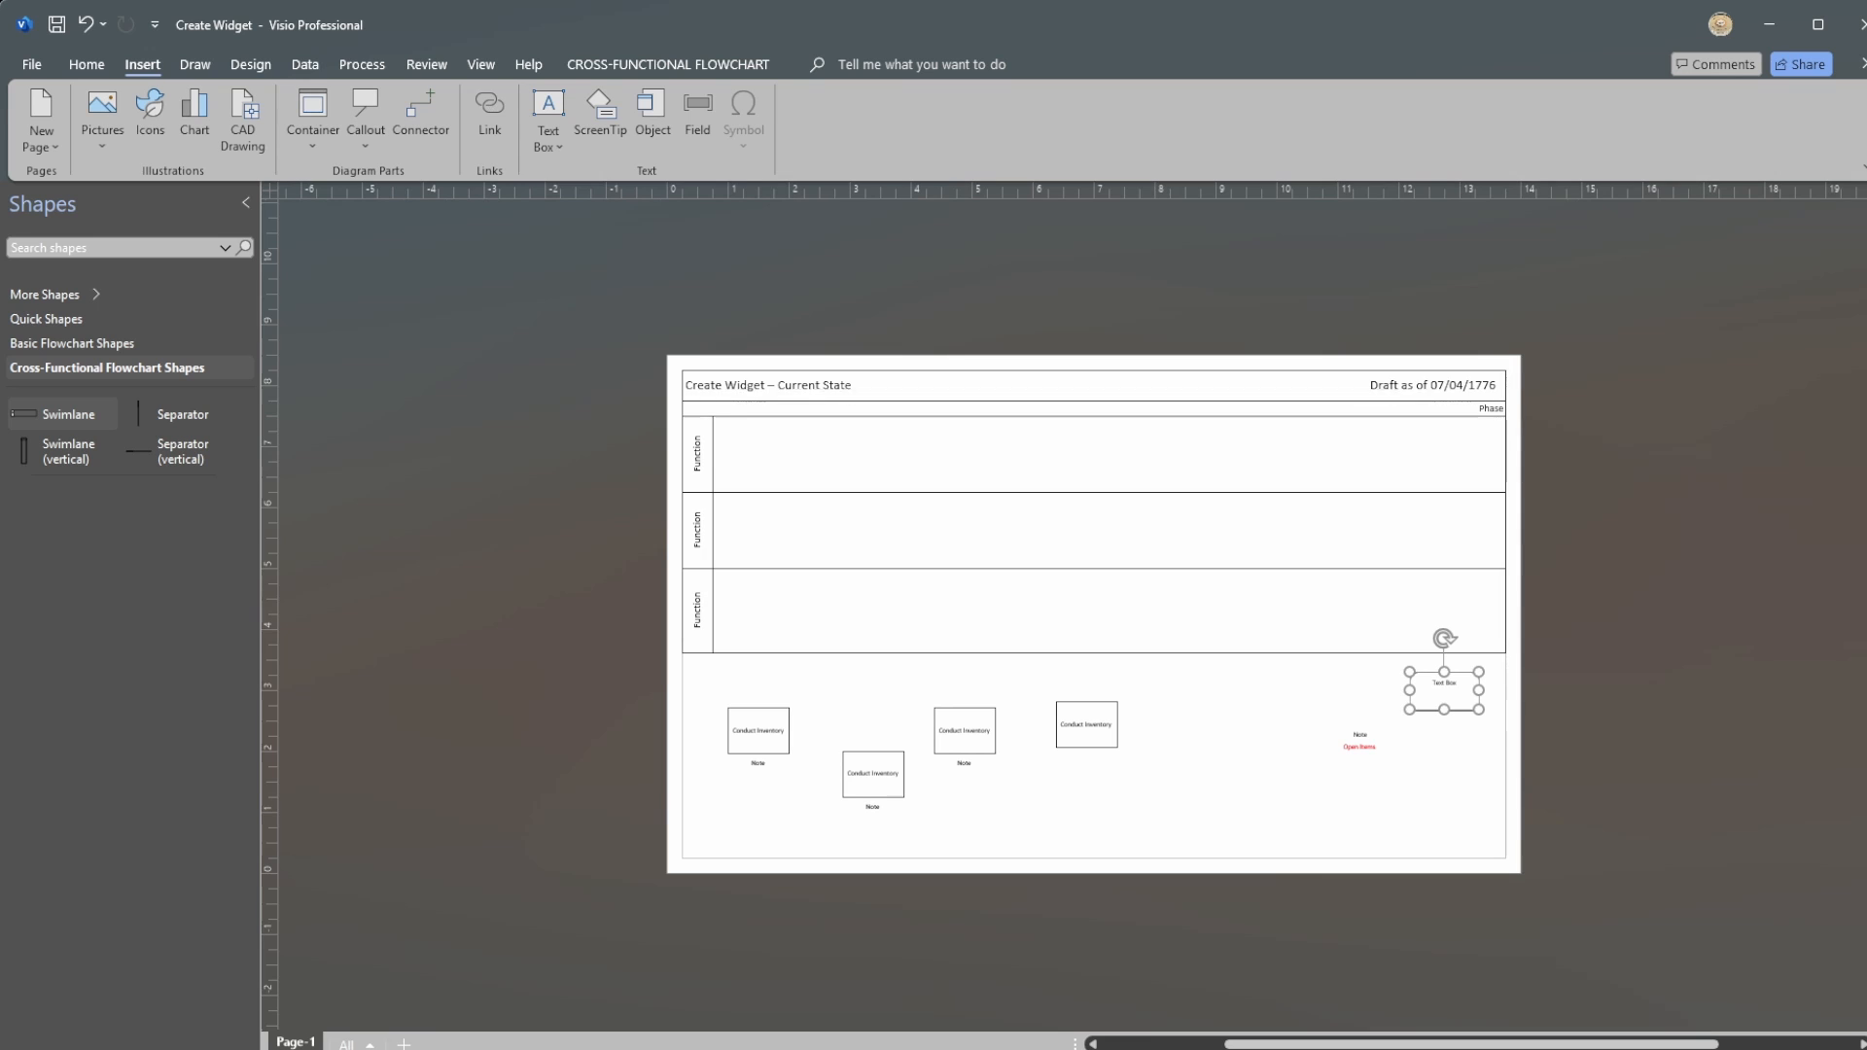
scroll(1079, 614, up, 2)
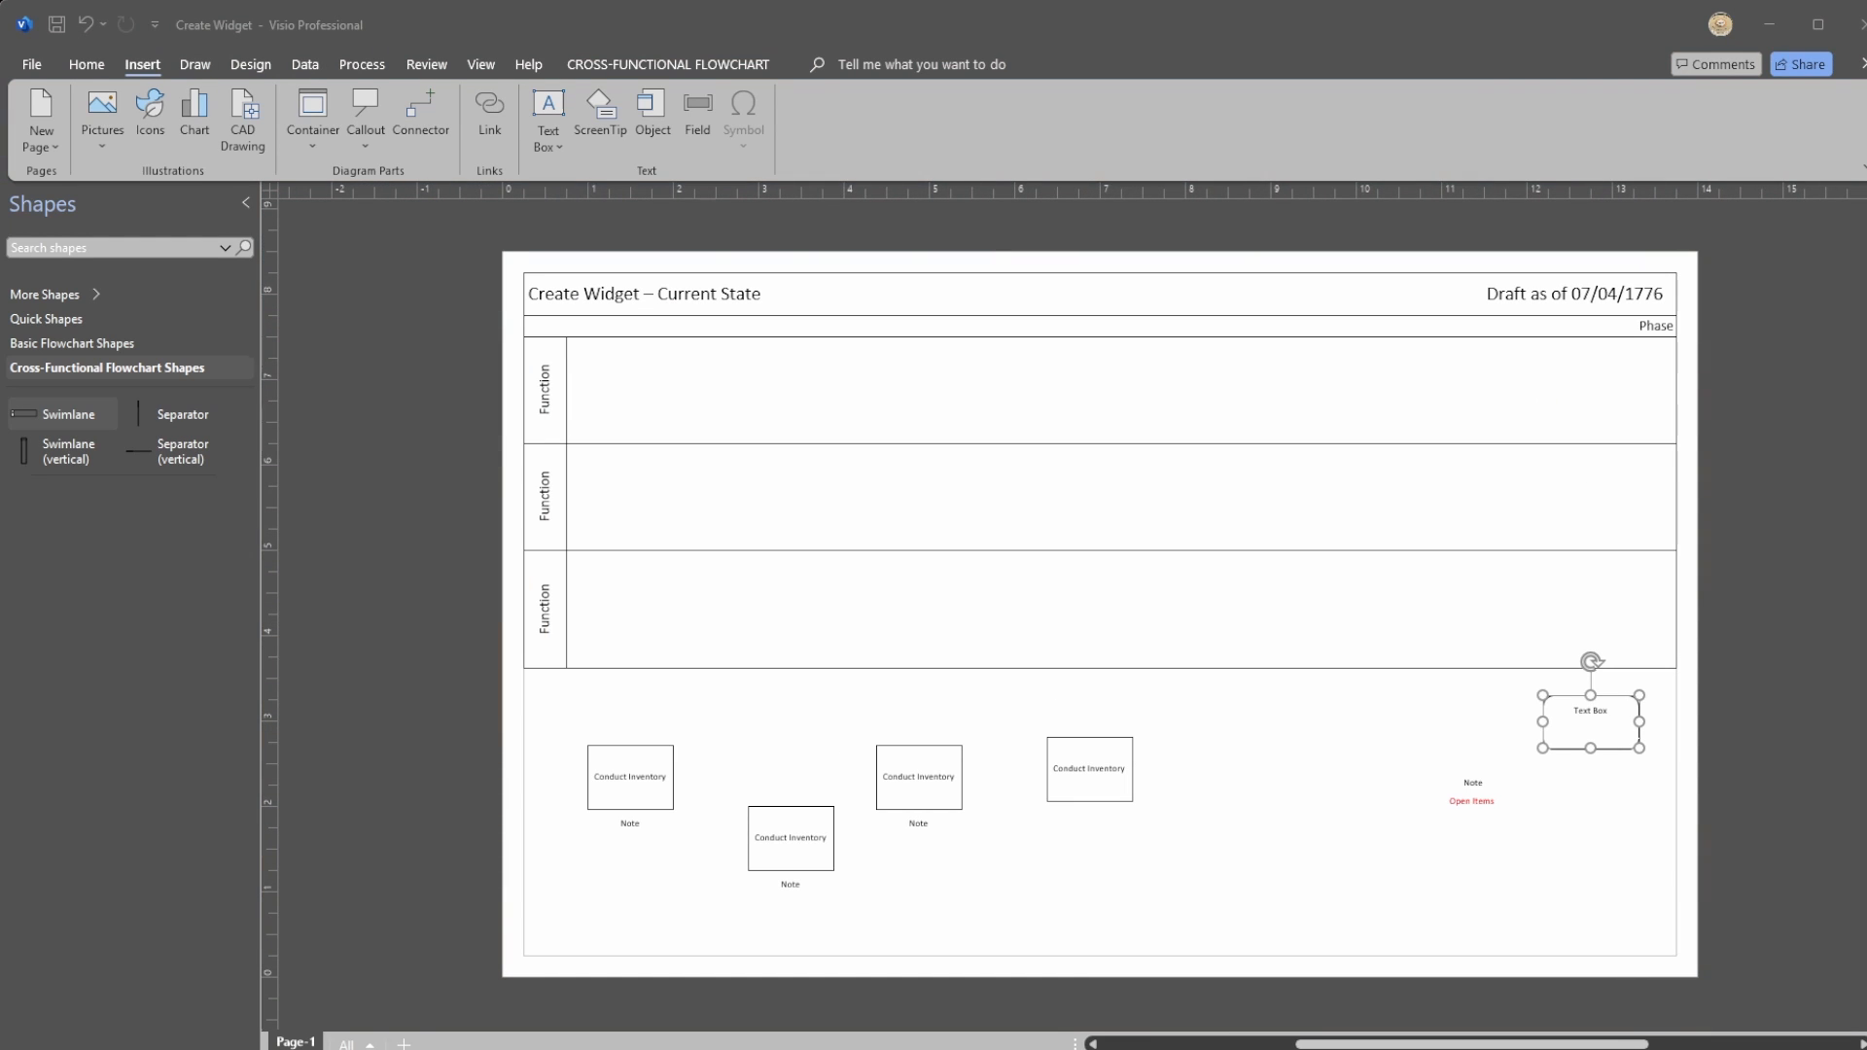
click(1648, 326)
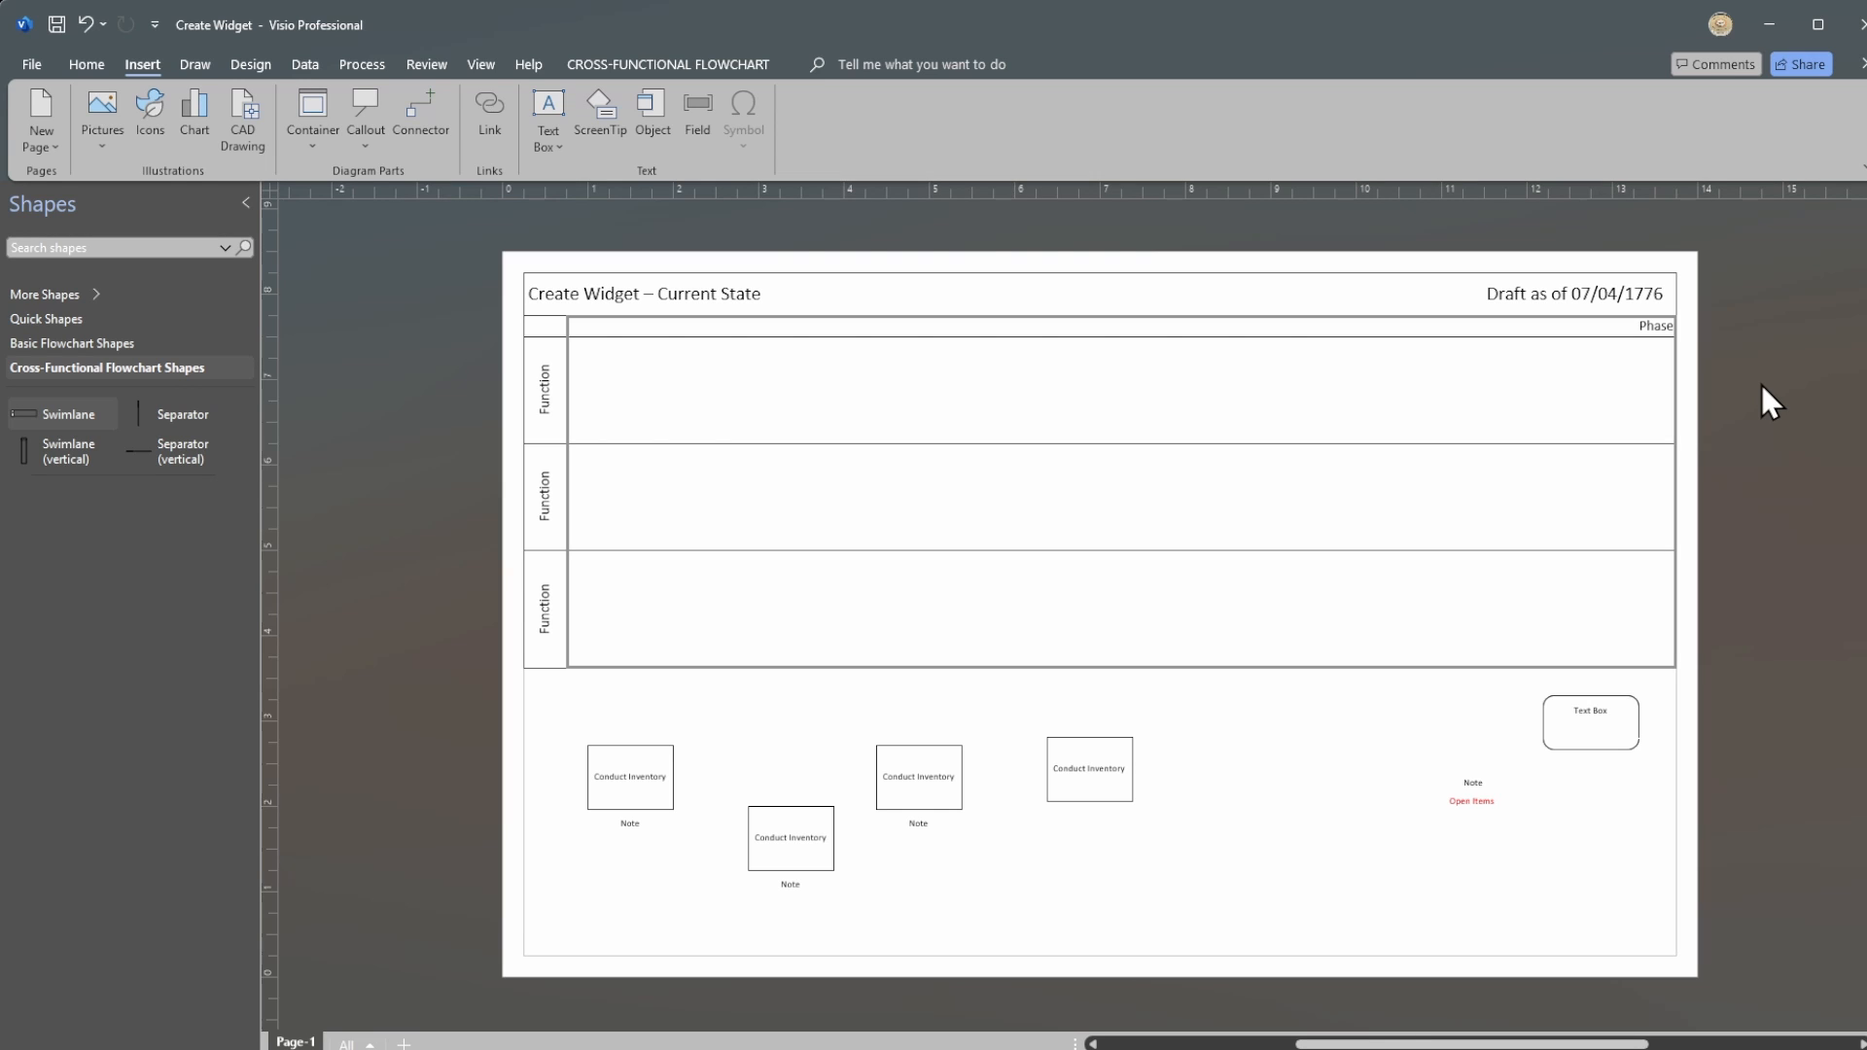
click(1655, 331)
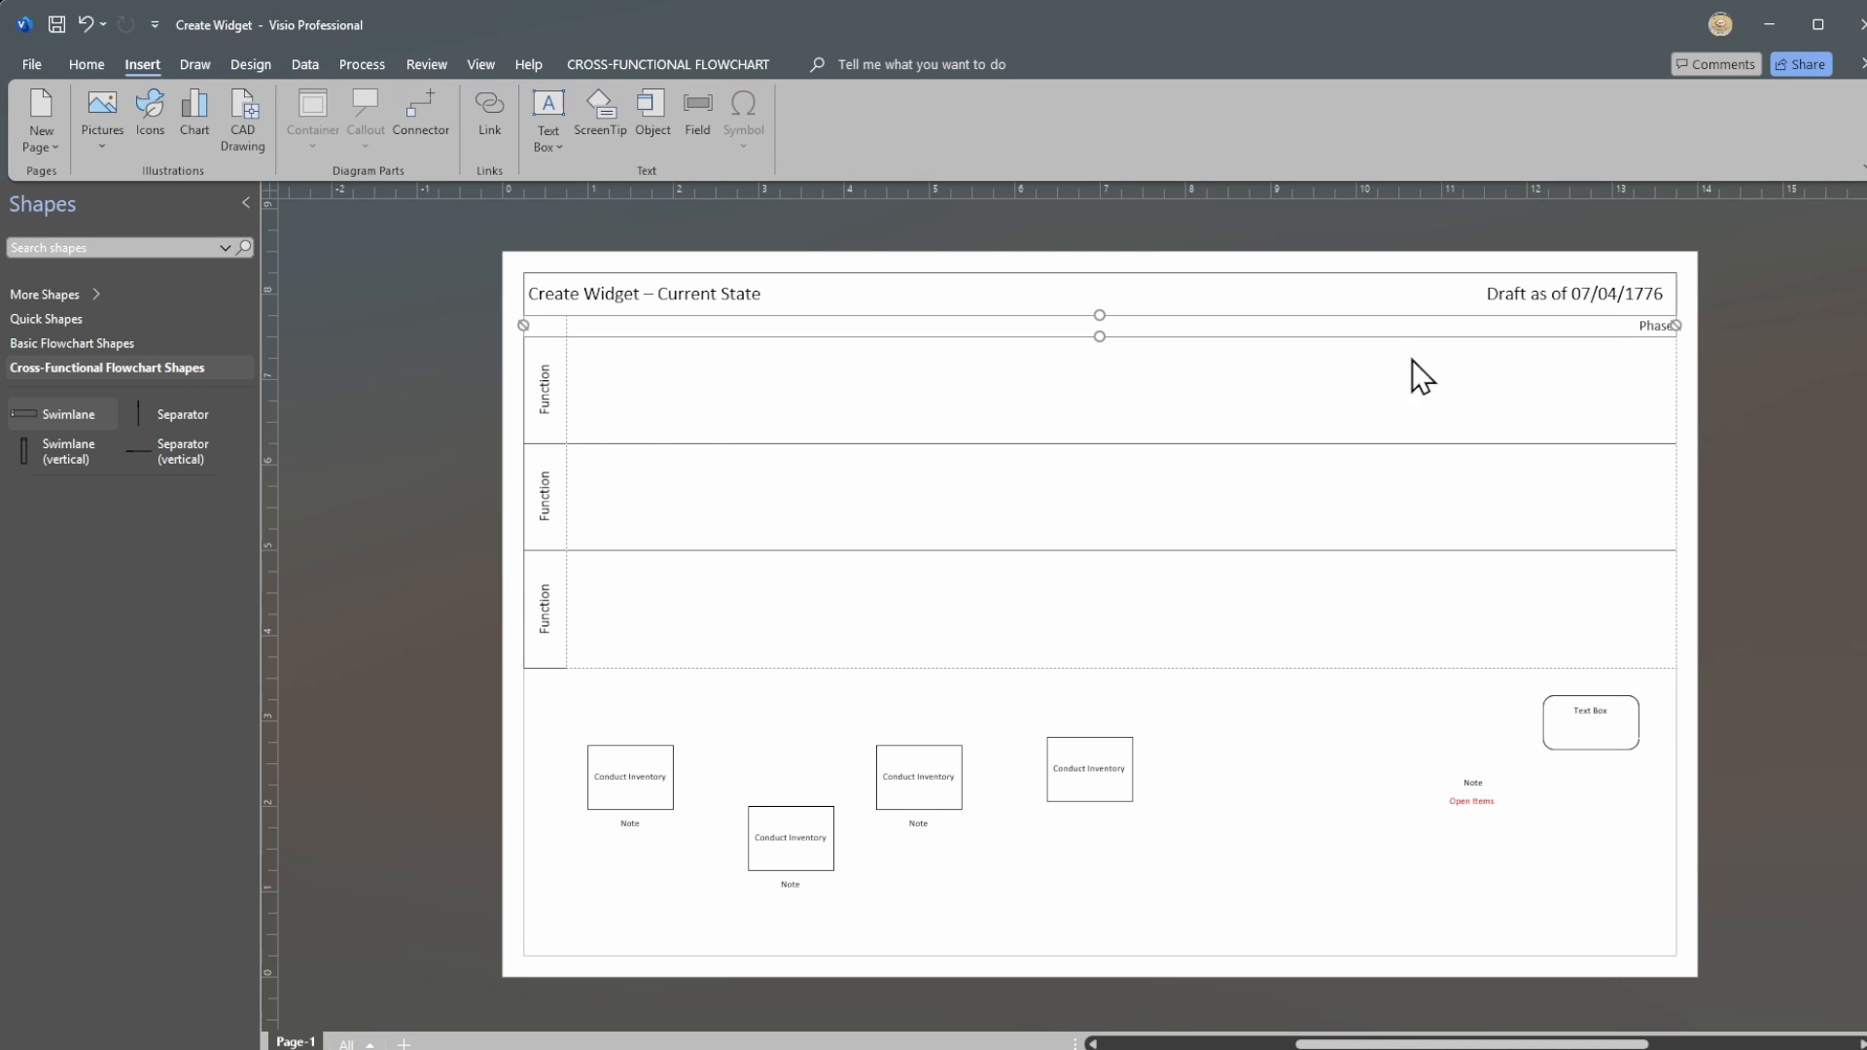
click(1794, 421)
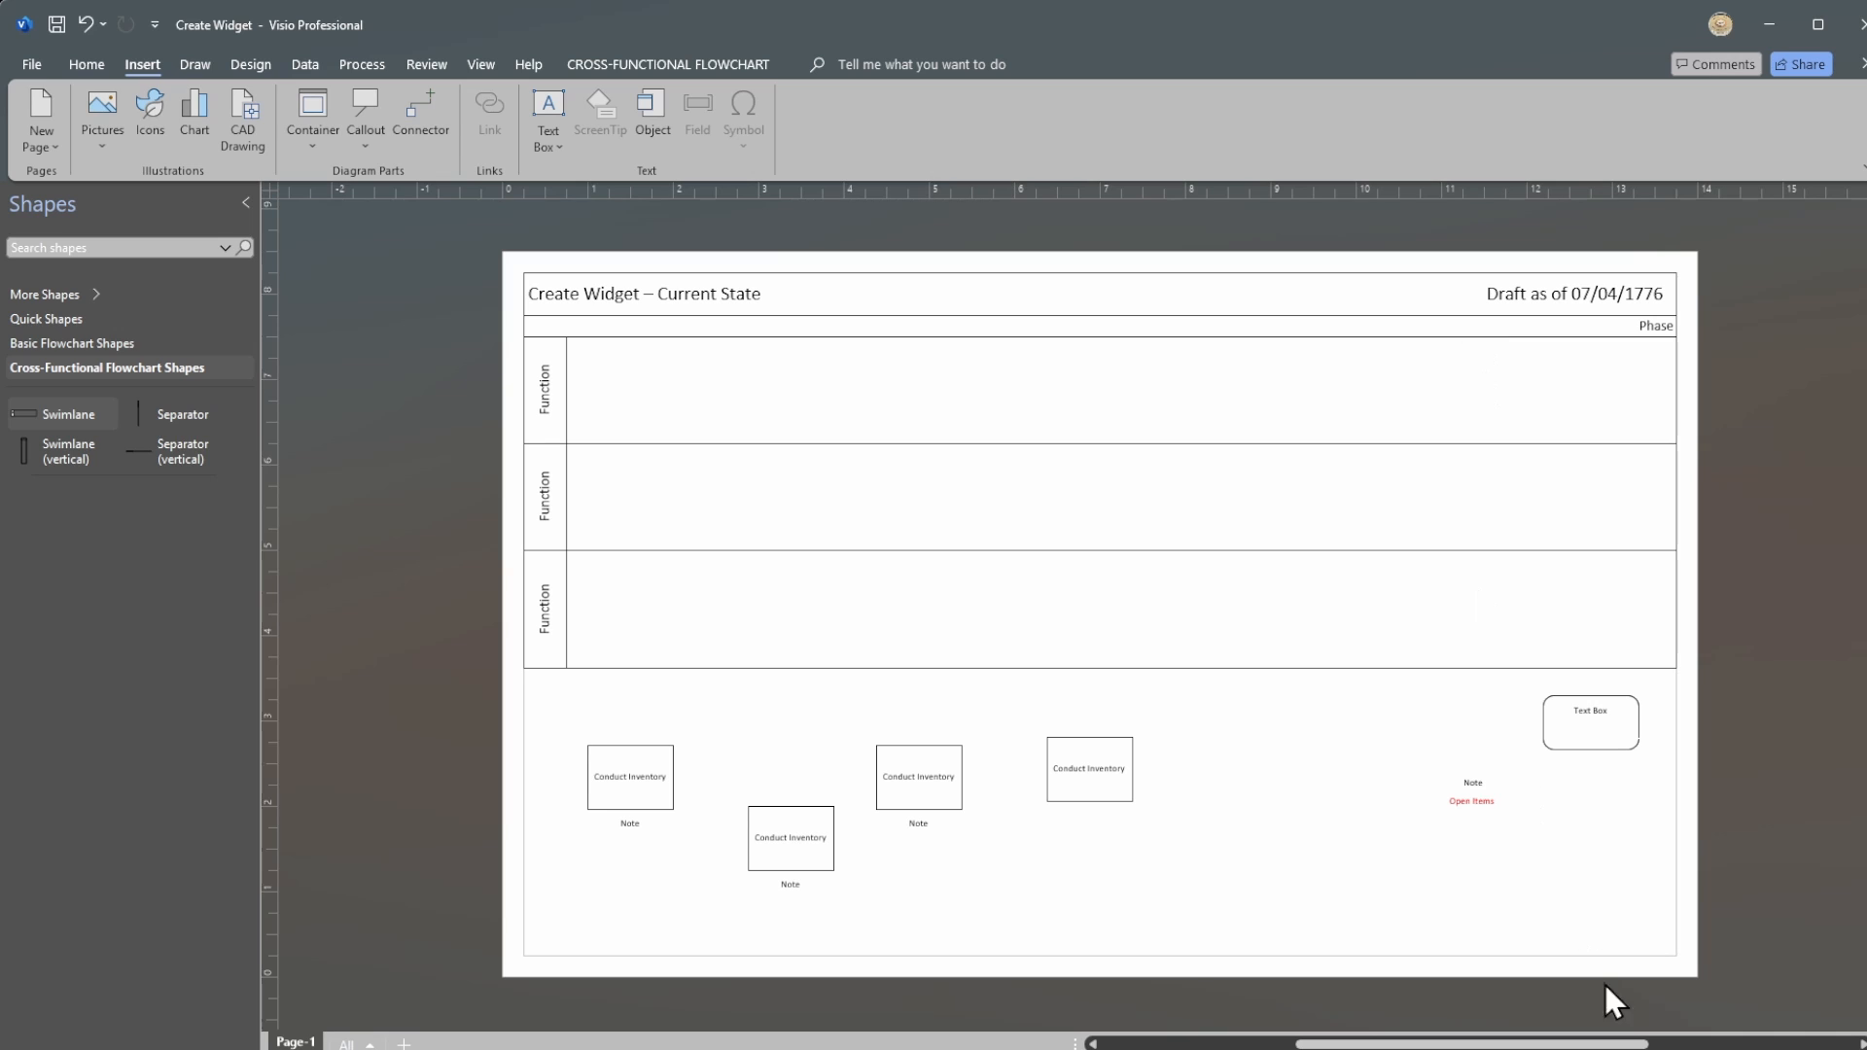
Step: Add three Separator shapes across the swimlanes to divide the flowchart into four phases of similar width
key(ctrl+shift+w)
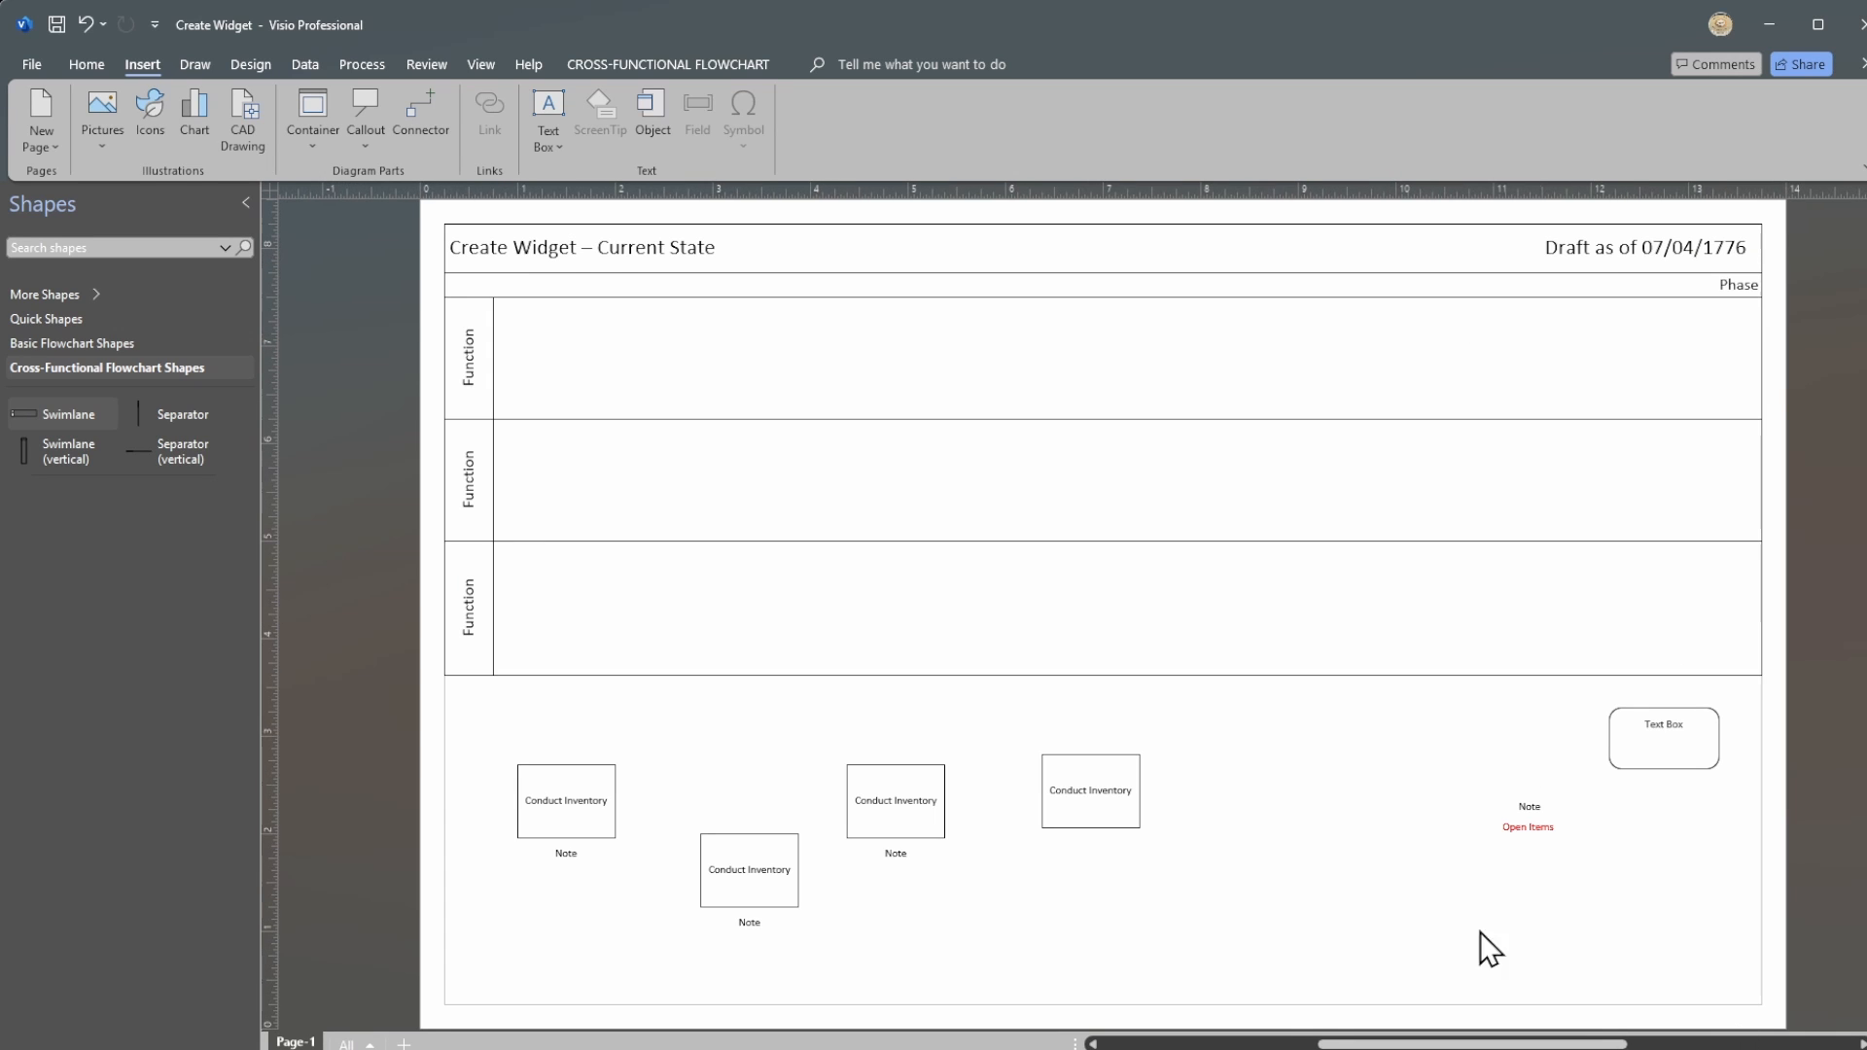
click(143, 412)
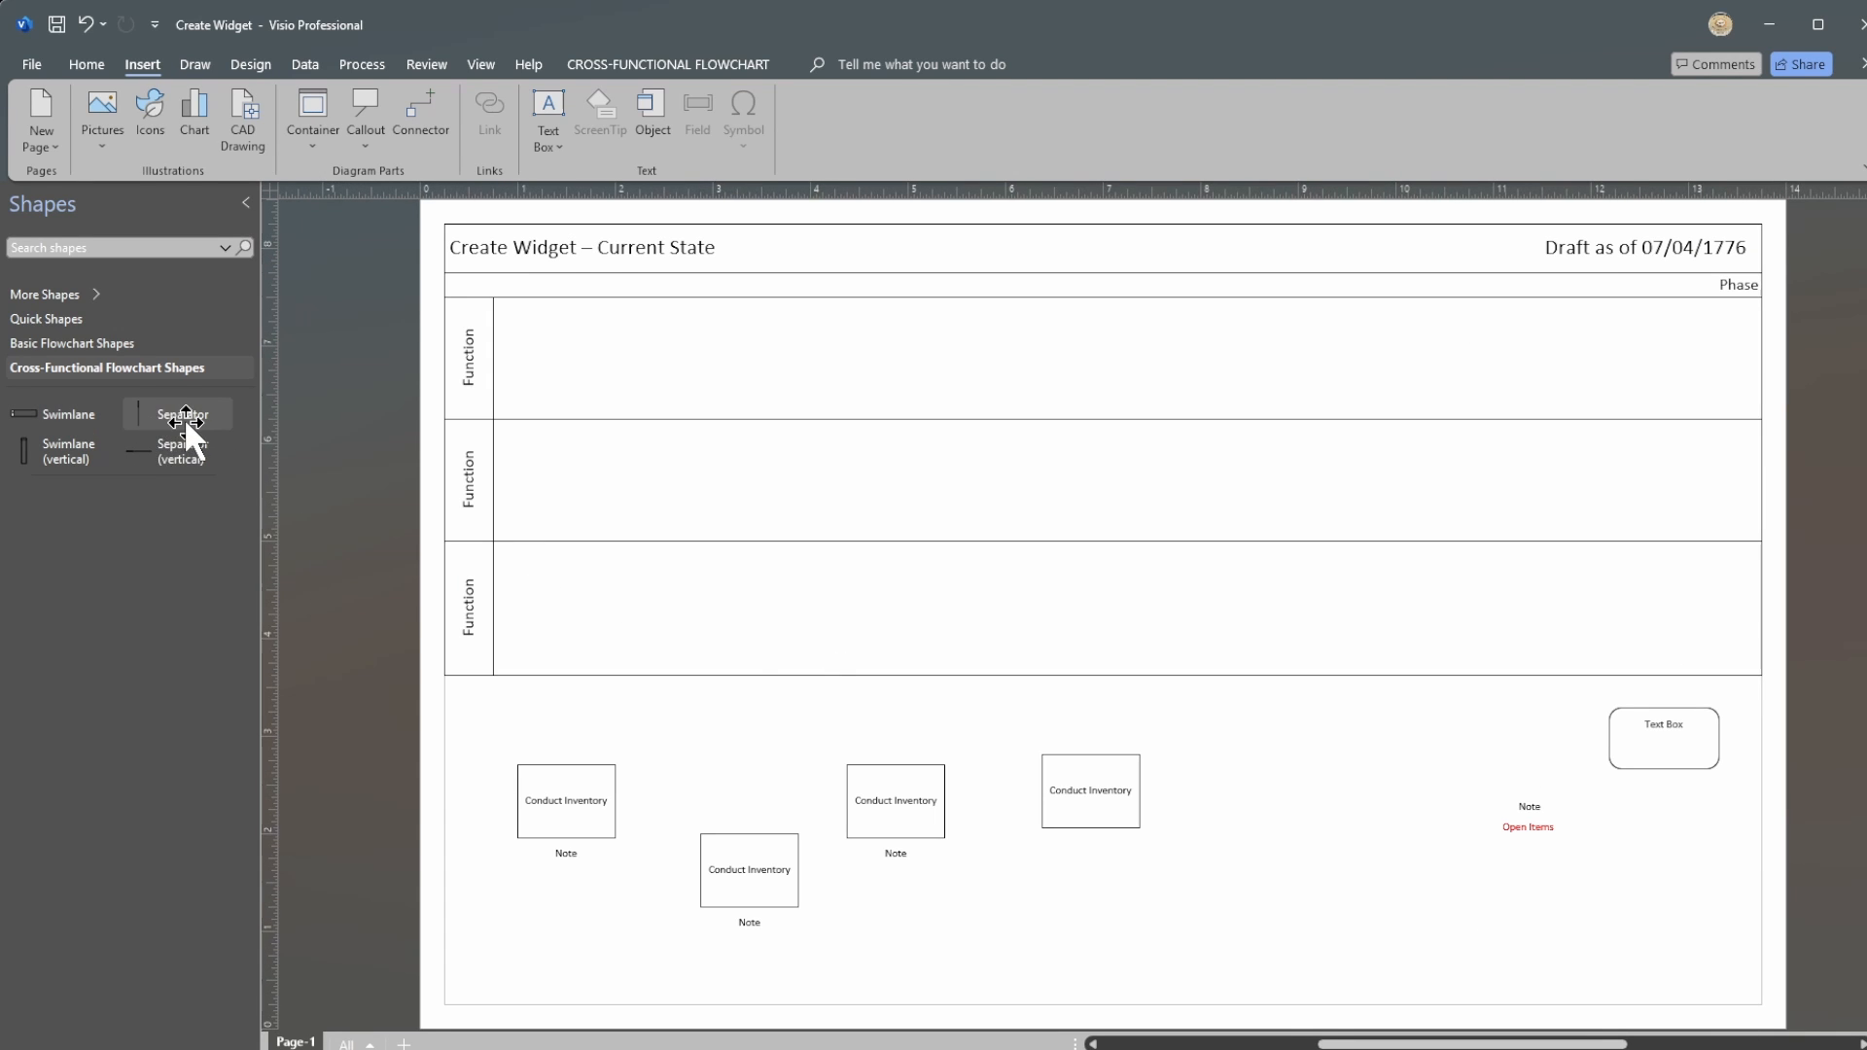
drag(142, 410, 1128, 410)
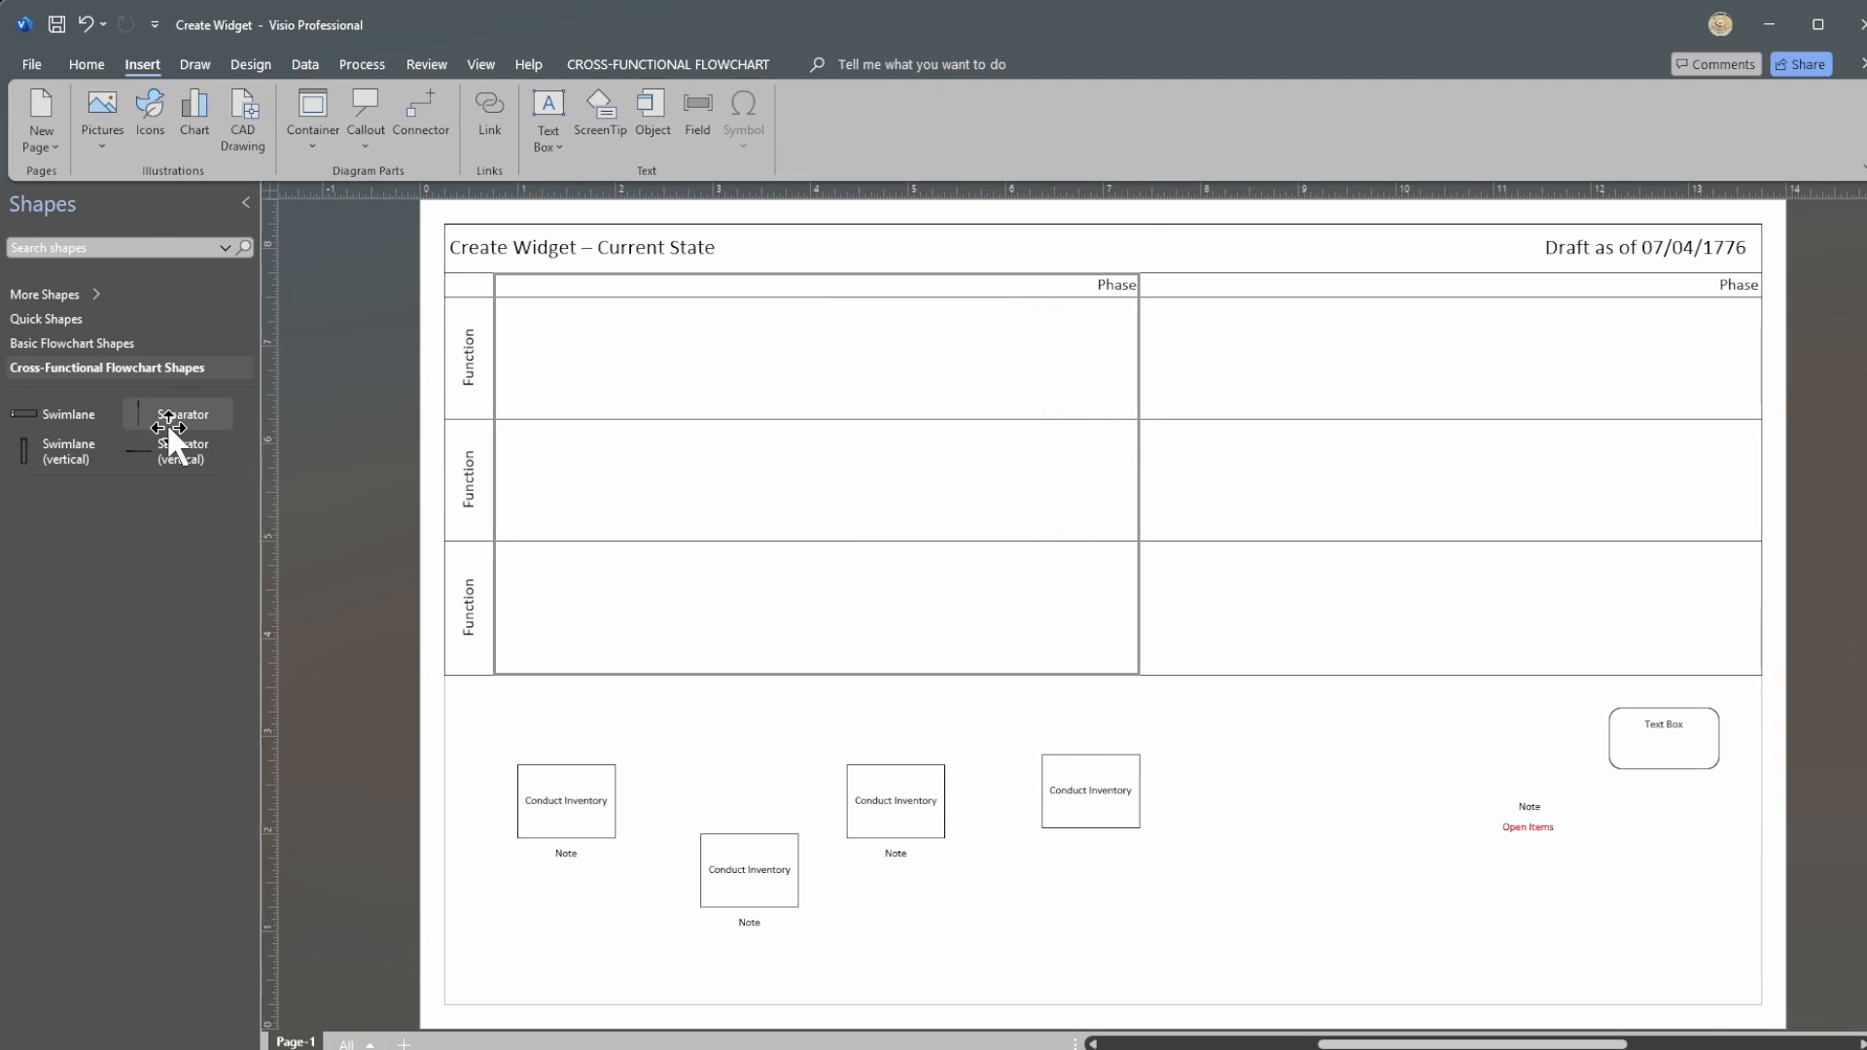
drag(136, 414, 1457, 411)
drag(150, 416, 789, 418)
Step: Rename the first three phases Design, Build and Test, in order from the left
double_click(773, 283)
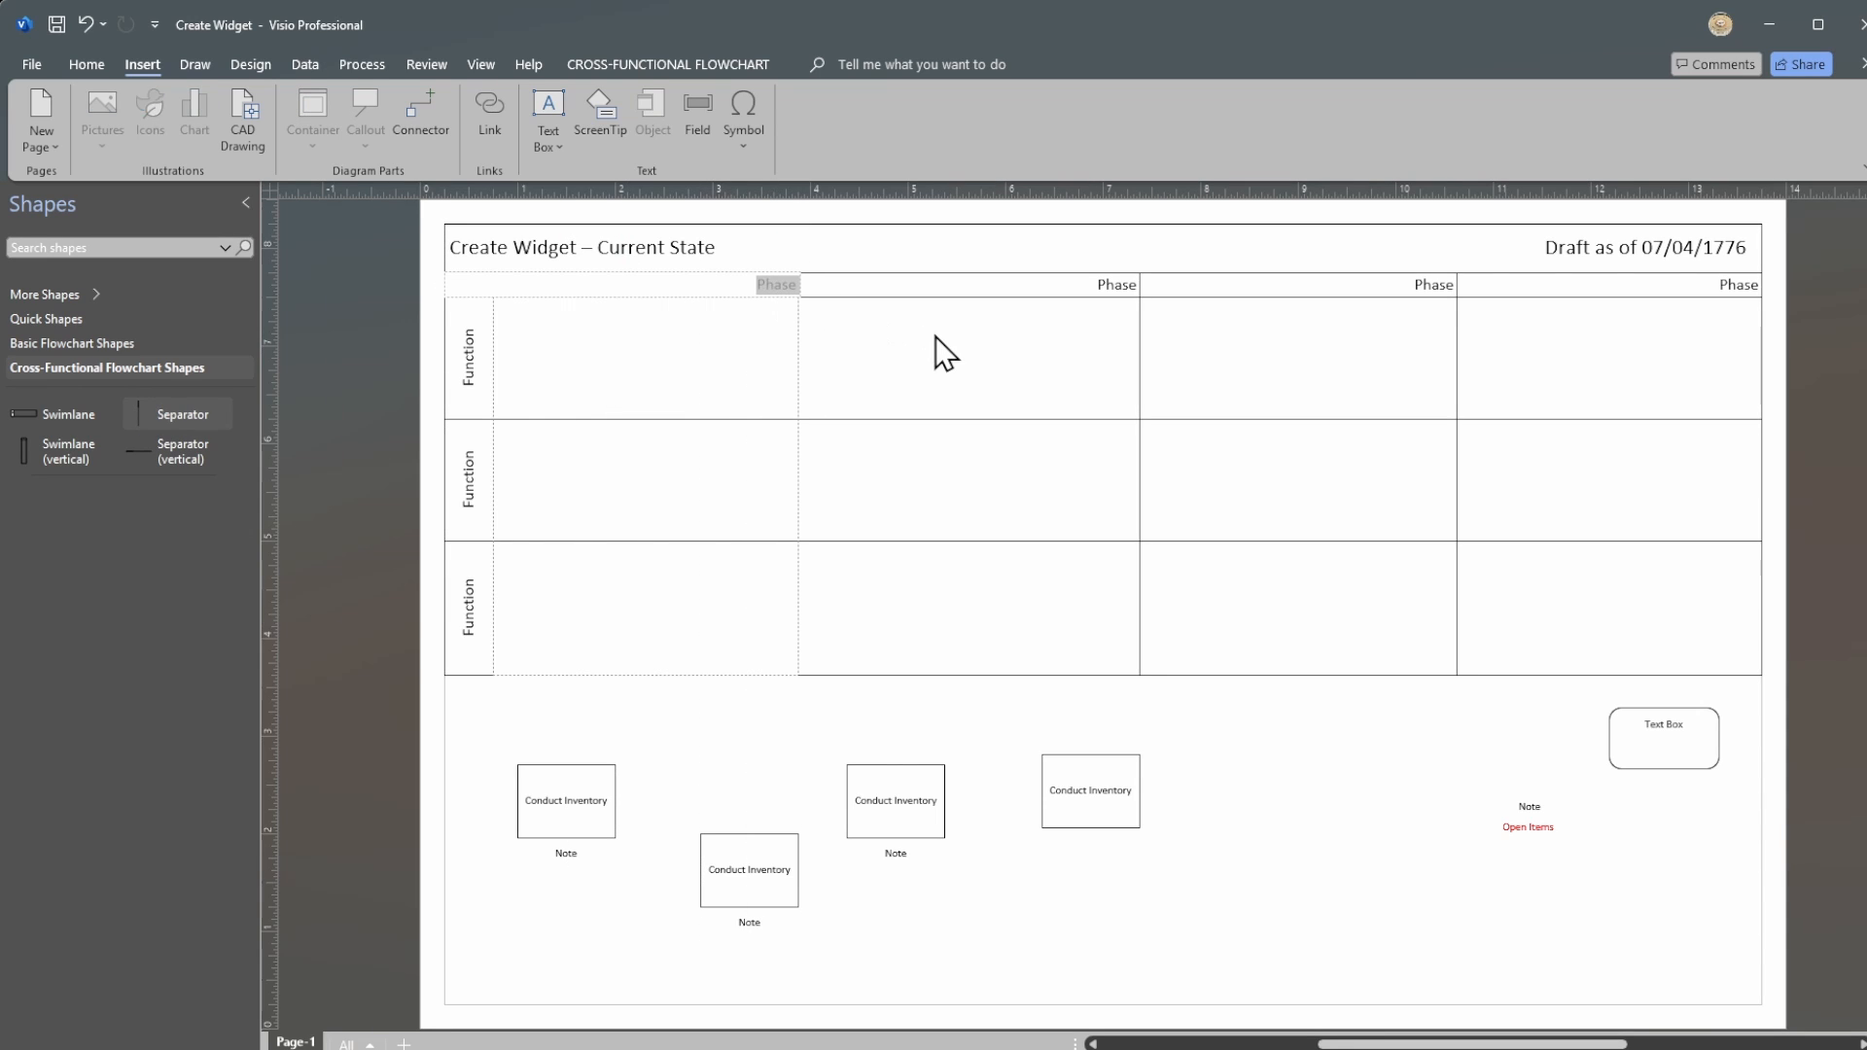
text(Design)
double_click(1110, 288)
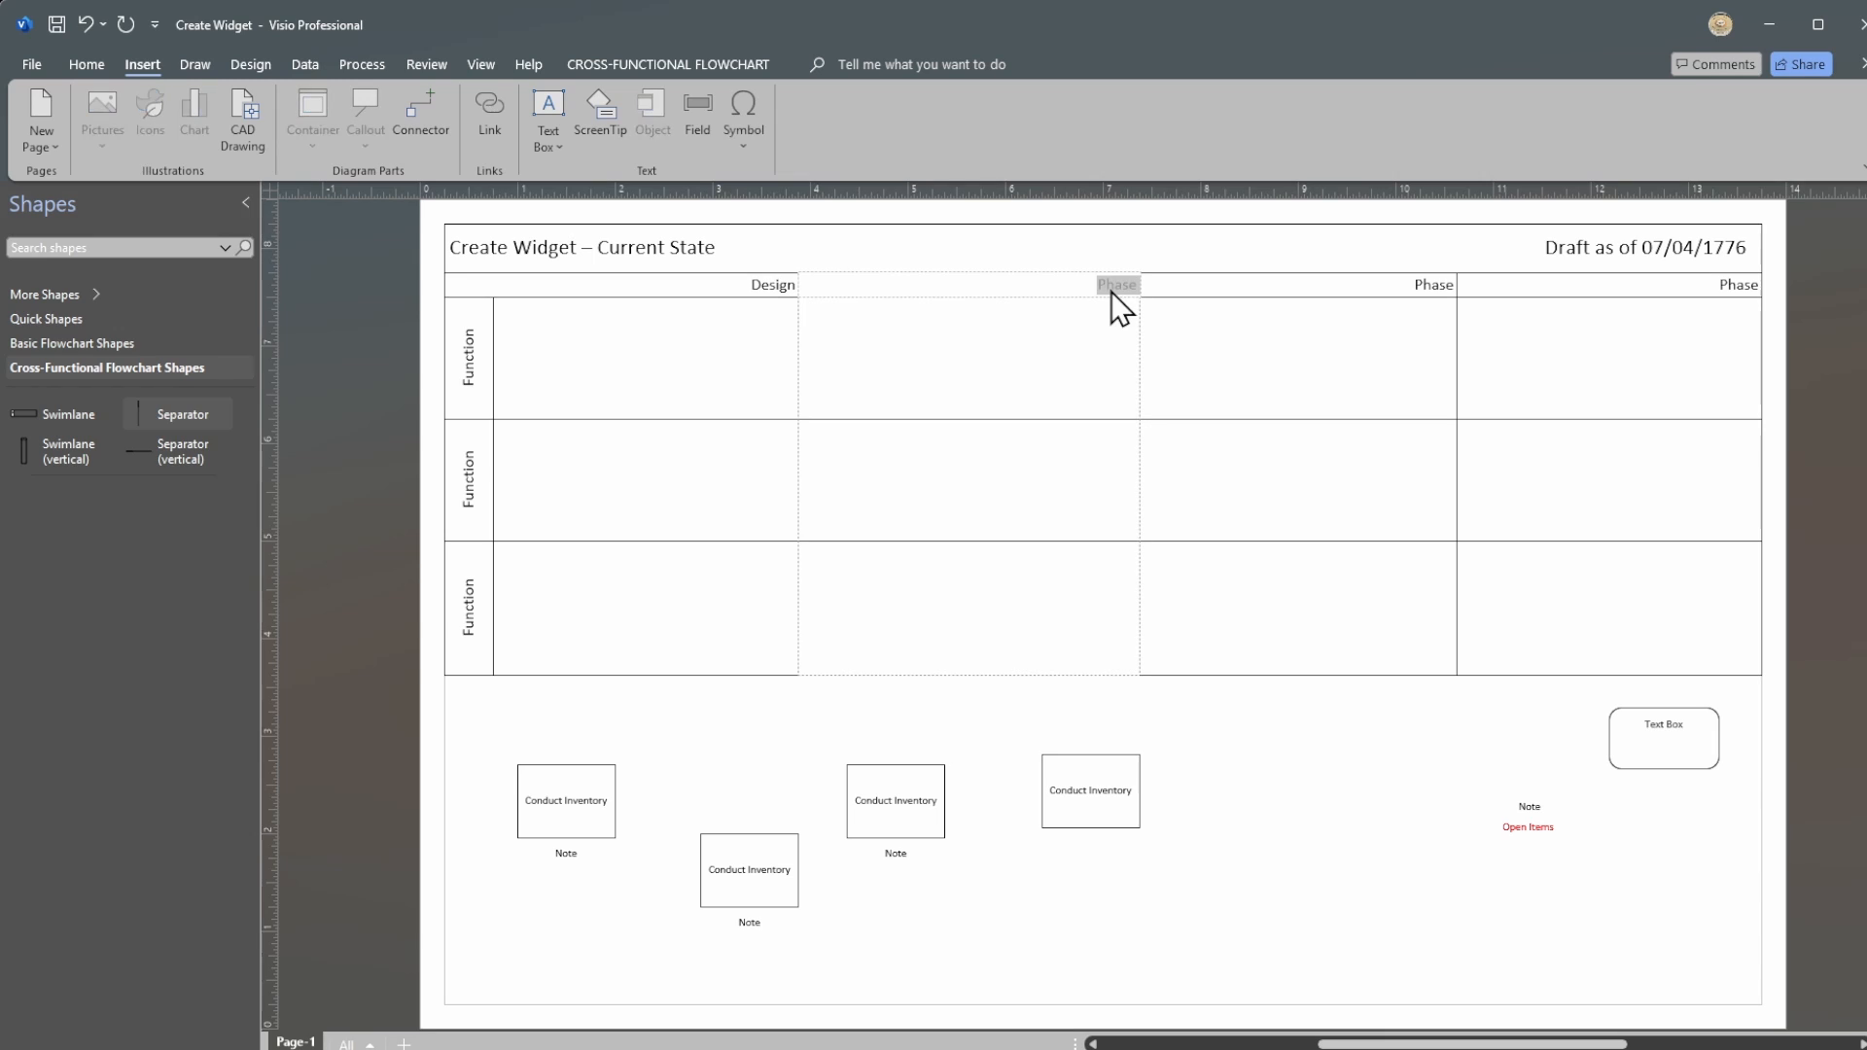
text(Build)
click(1278, 368)
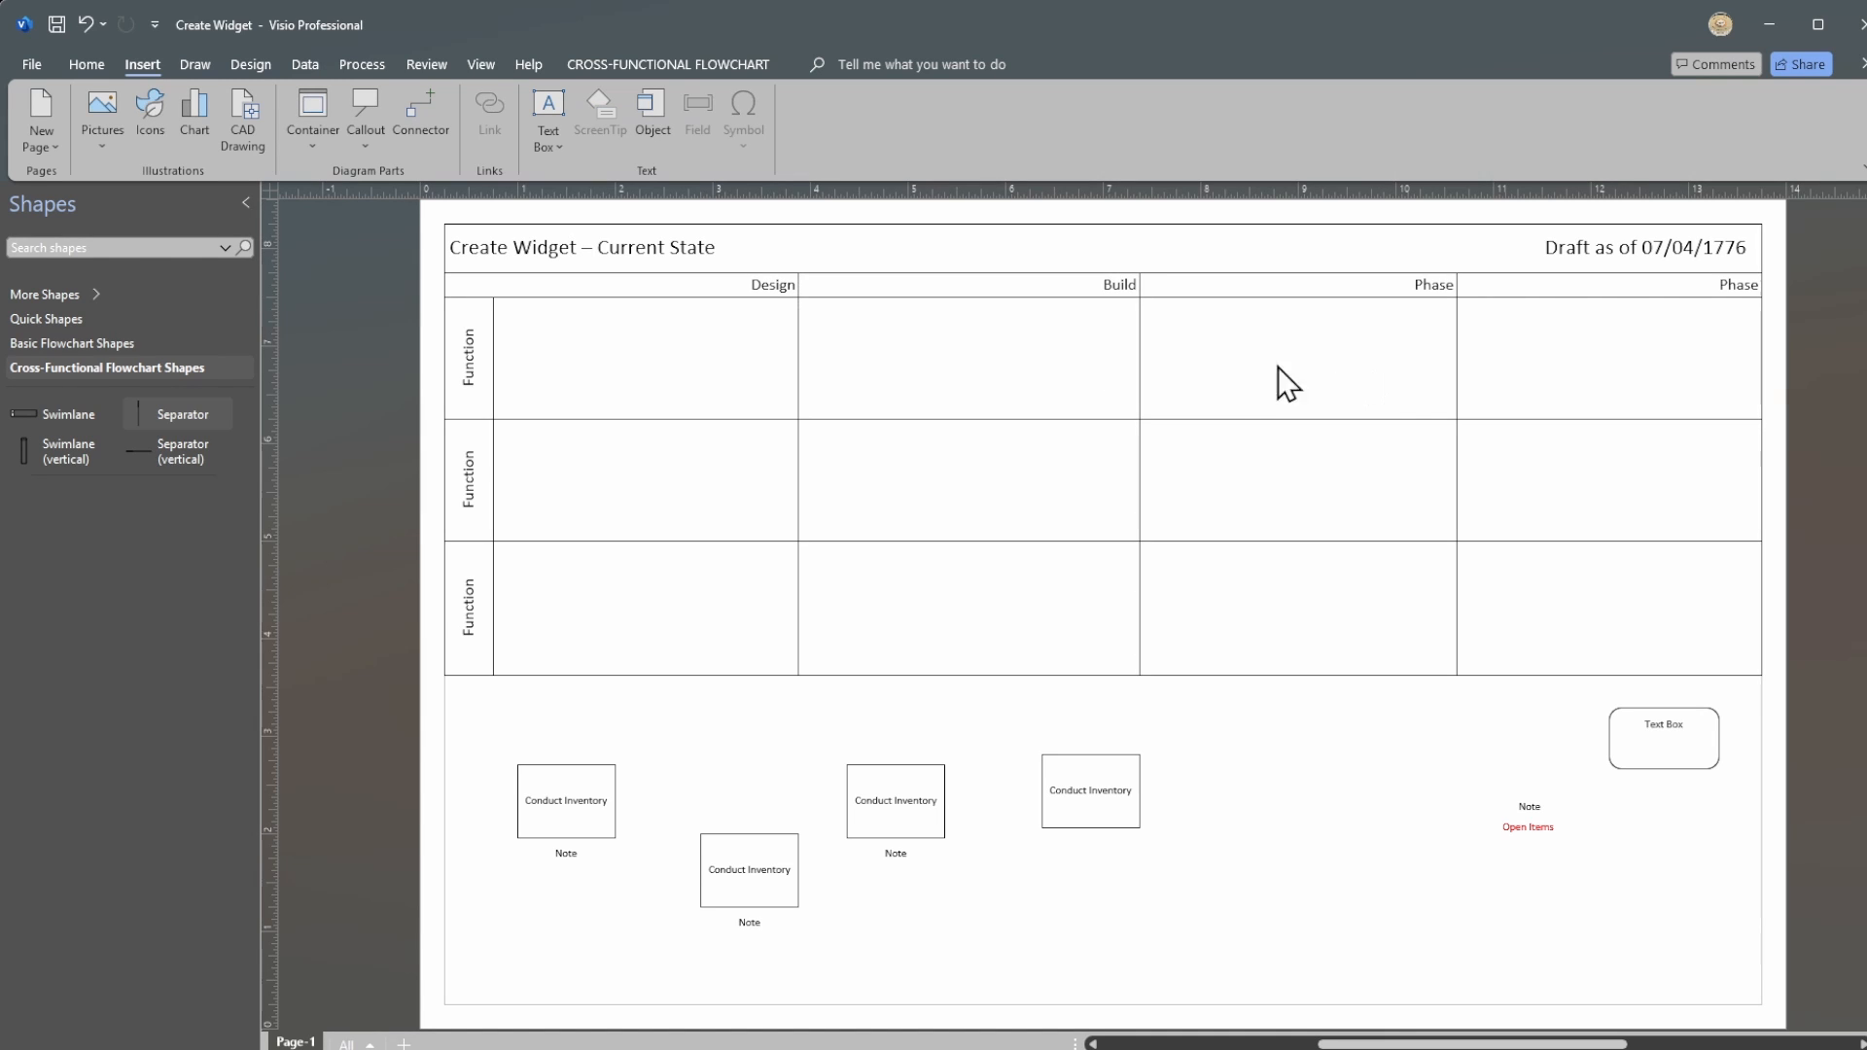
double_click(1415, 285)
text(Test)
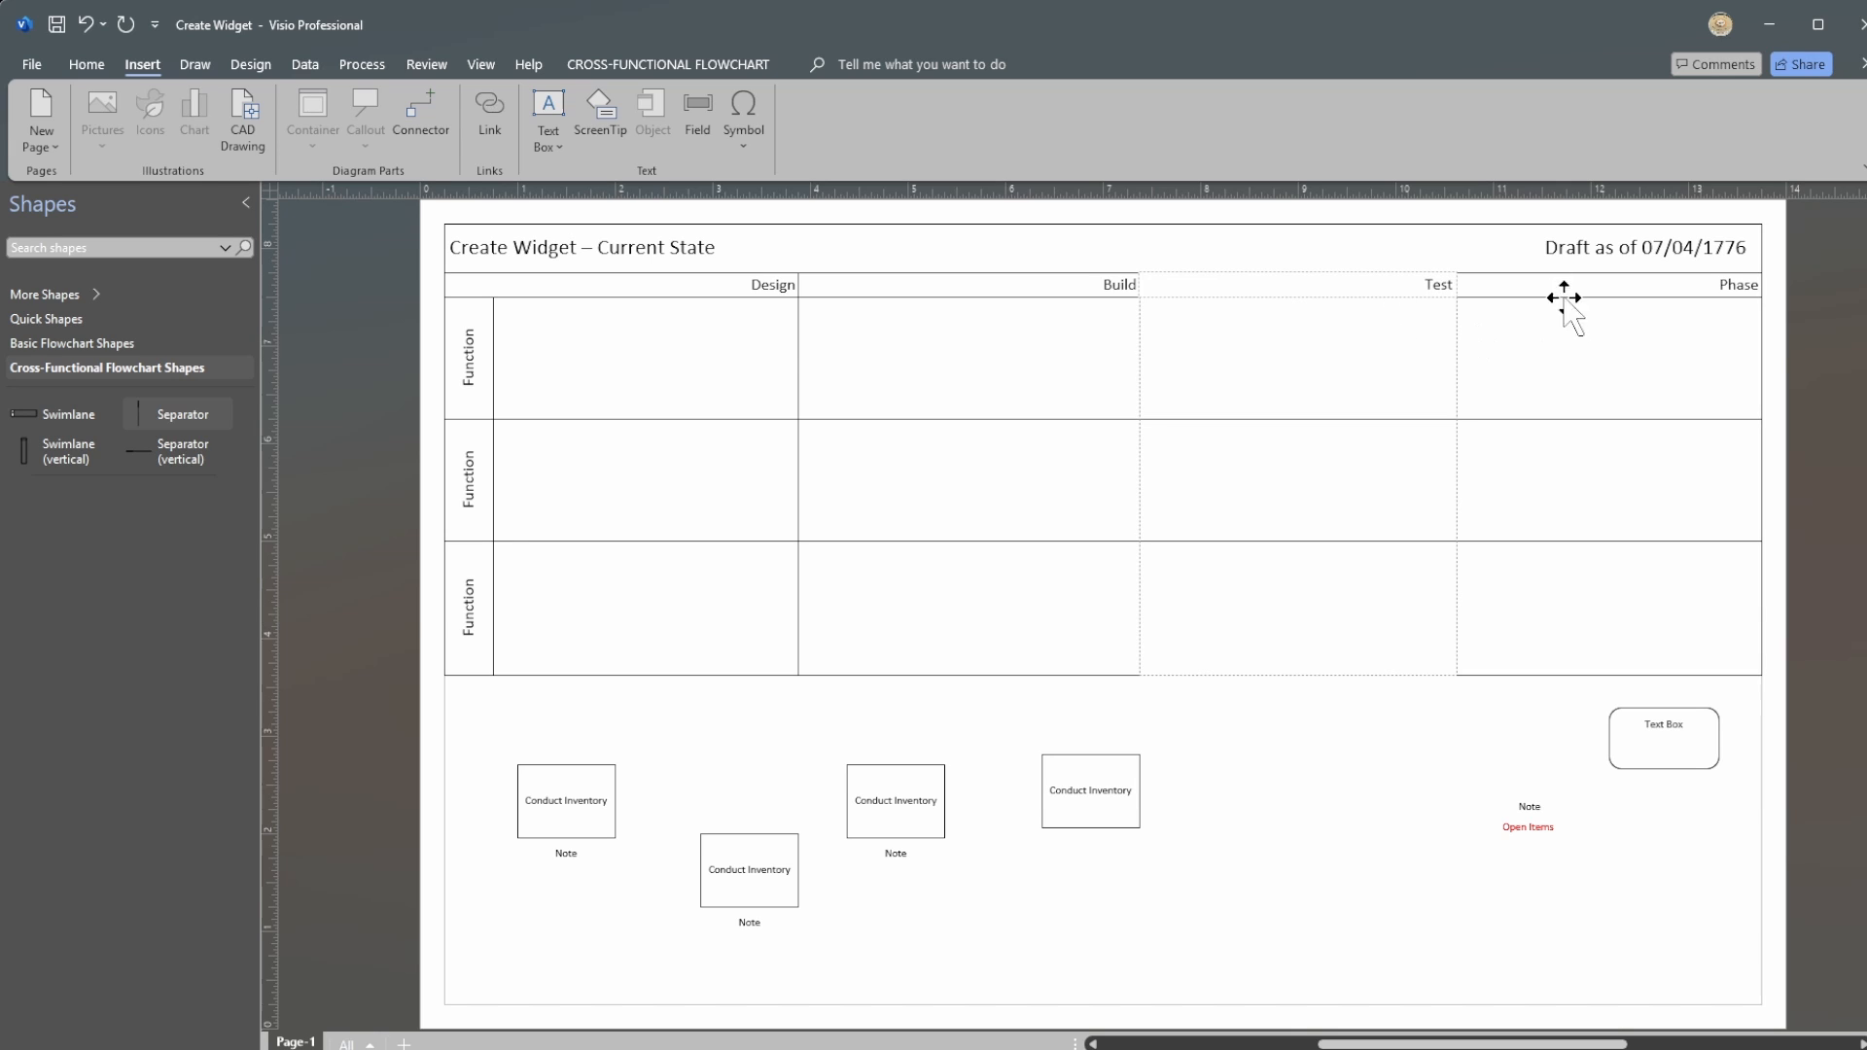
click(1571, 358)
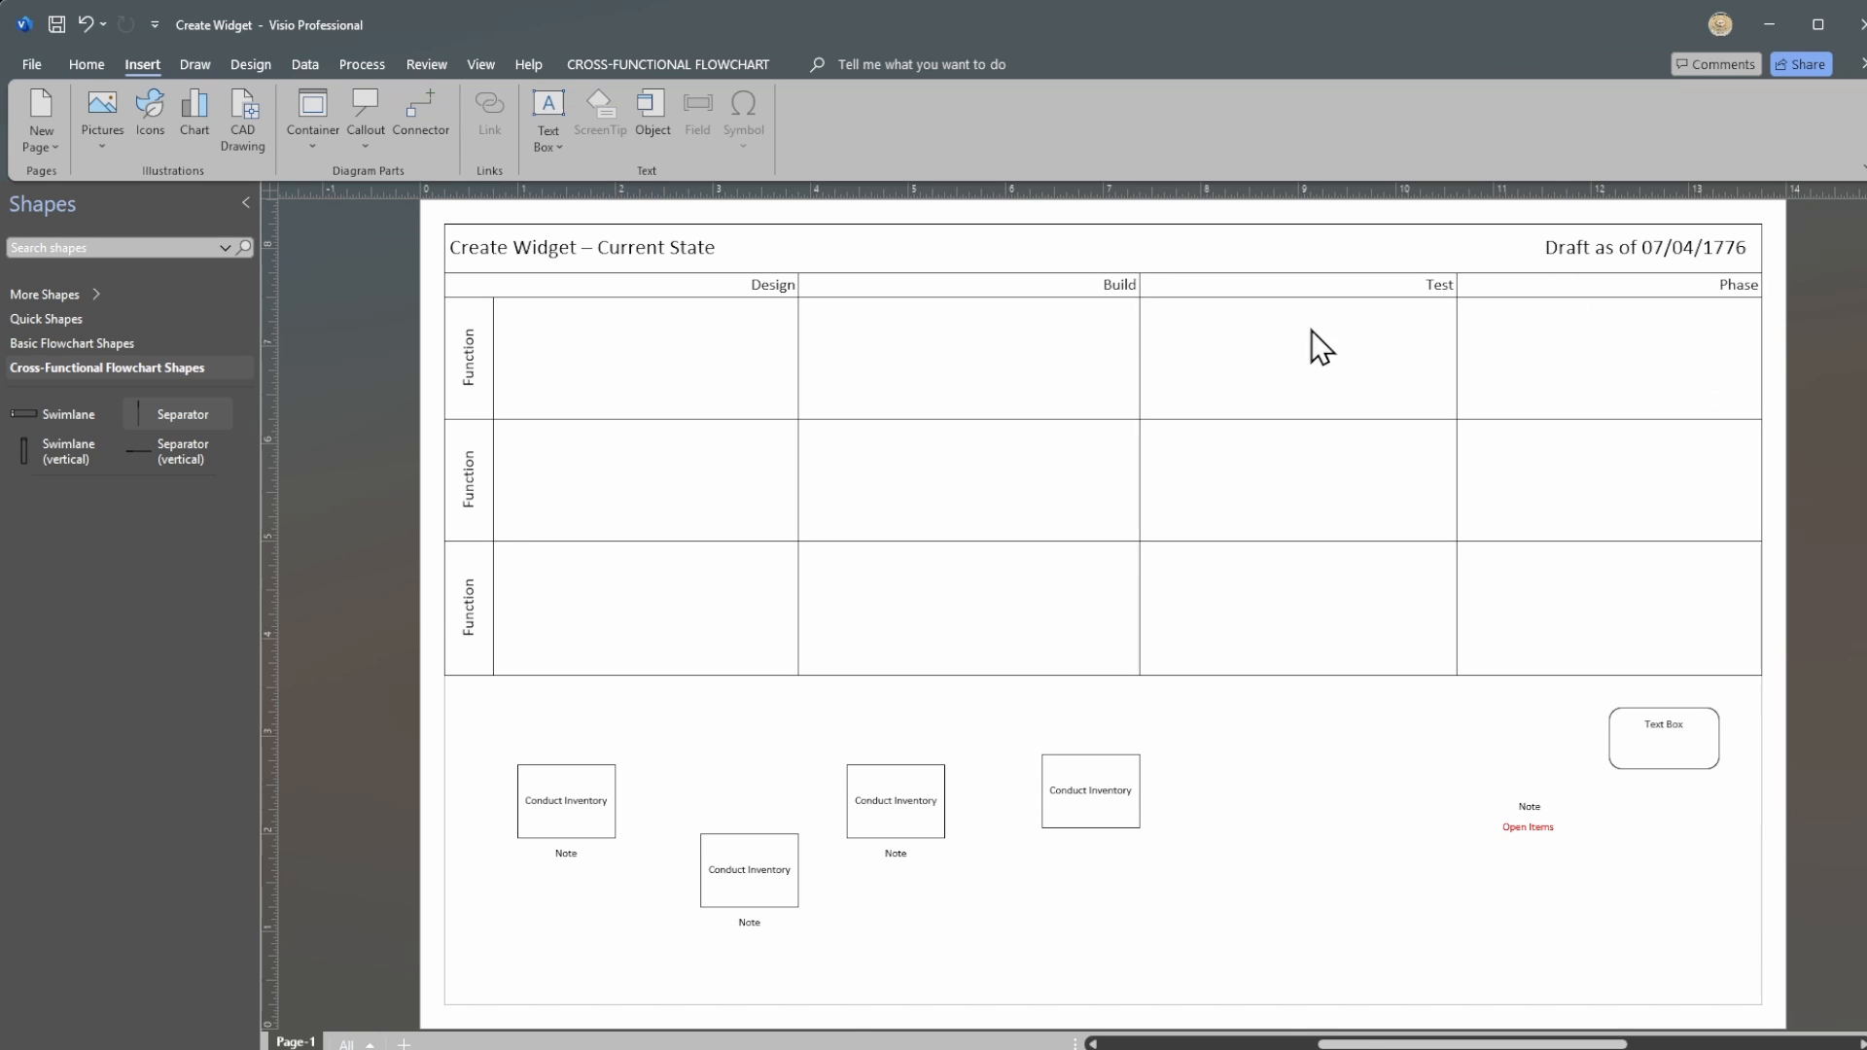
Step: Rename the fourth phase Deploy
double_click(1734, 285)
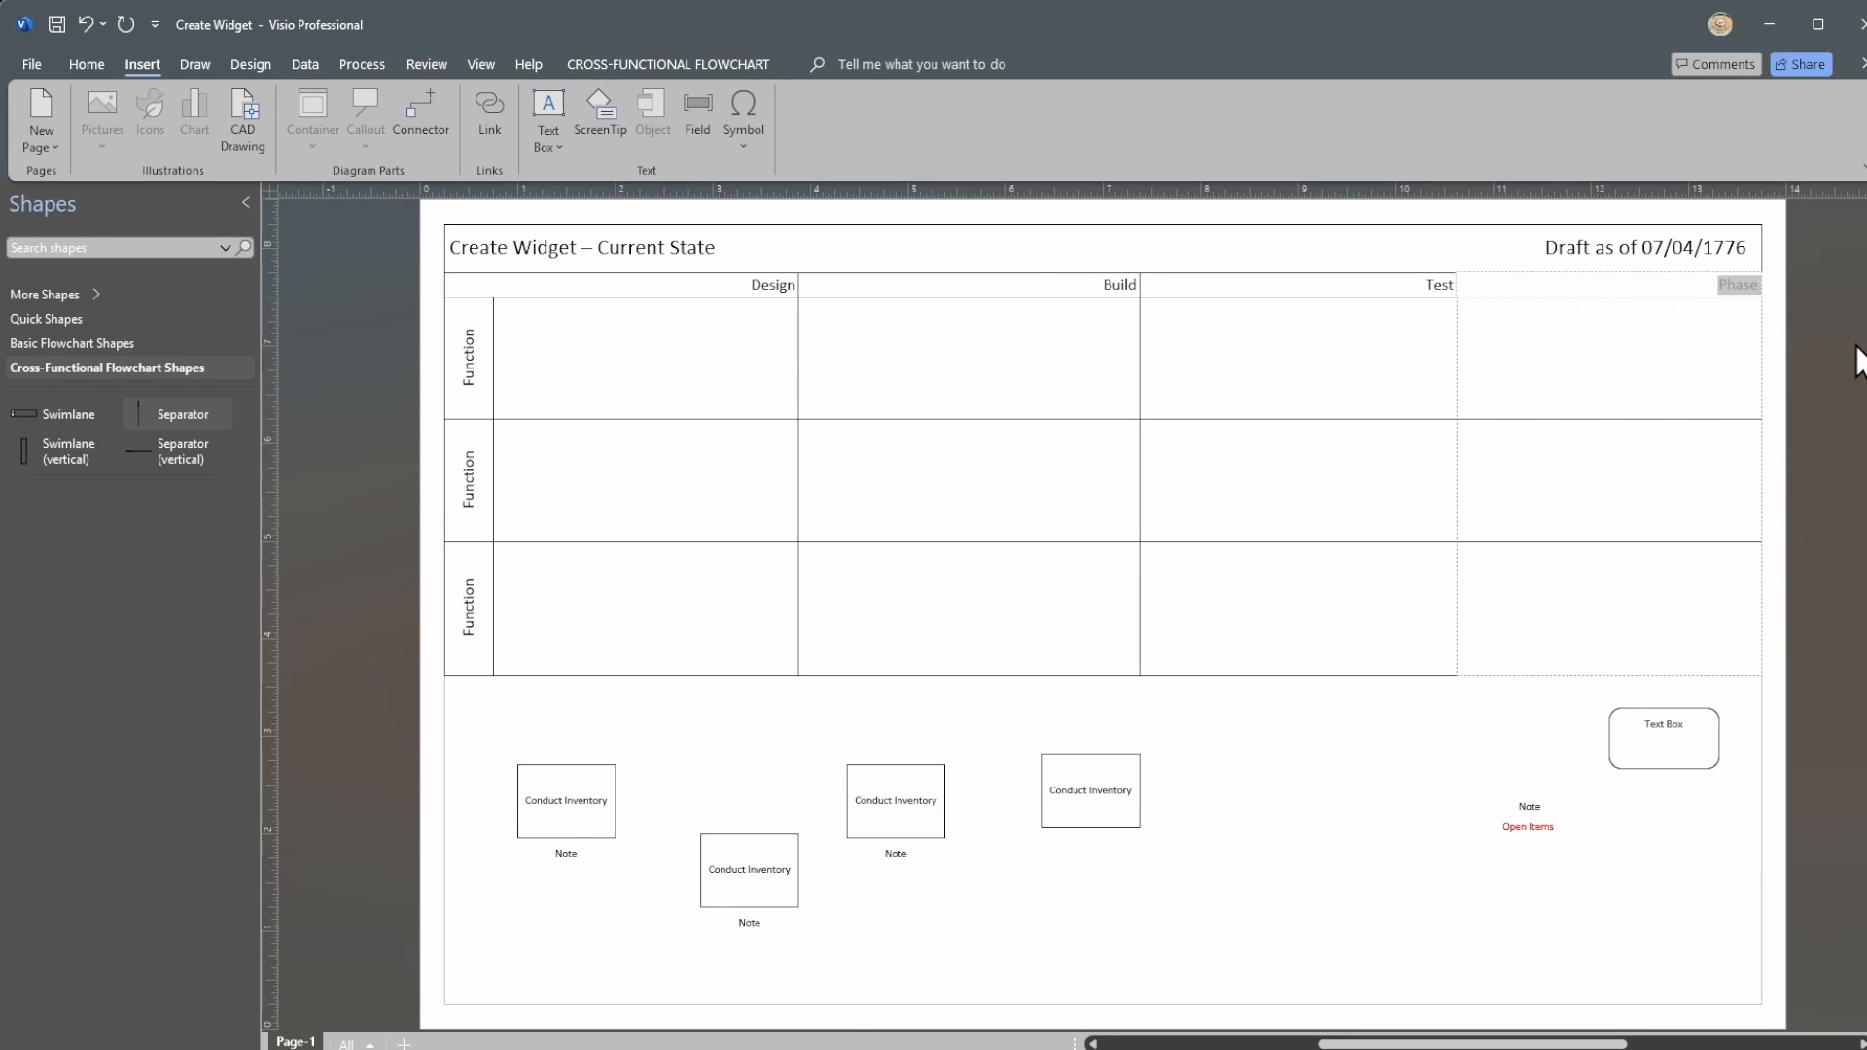
text(Deploy)
click(1388, 784)
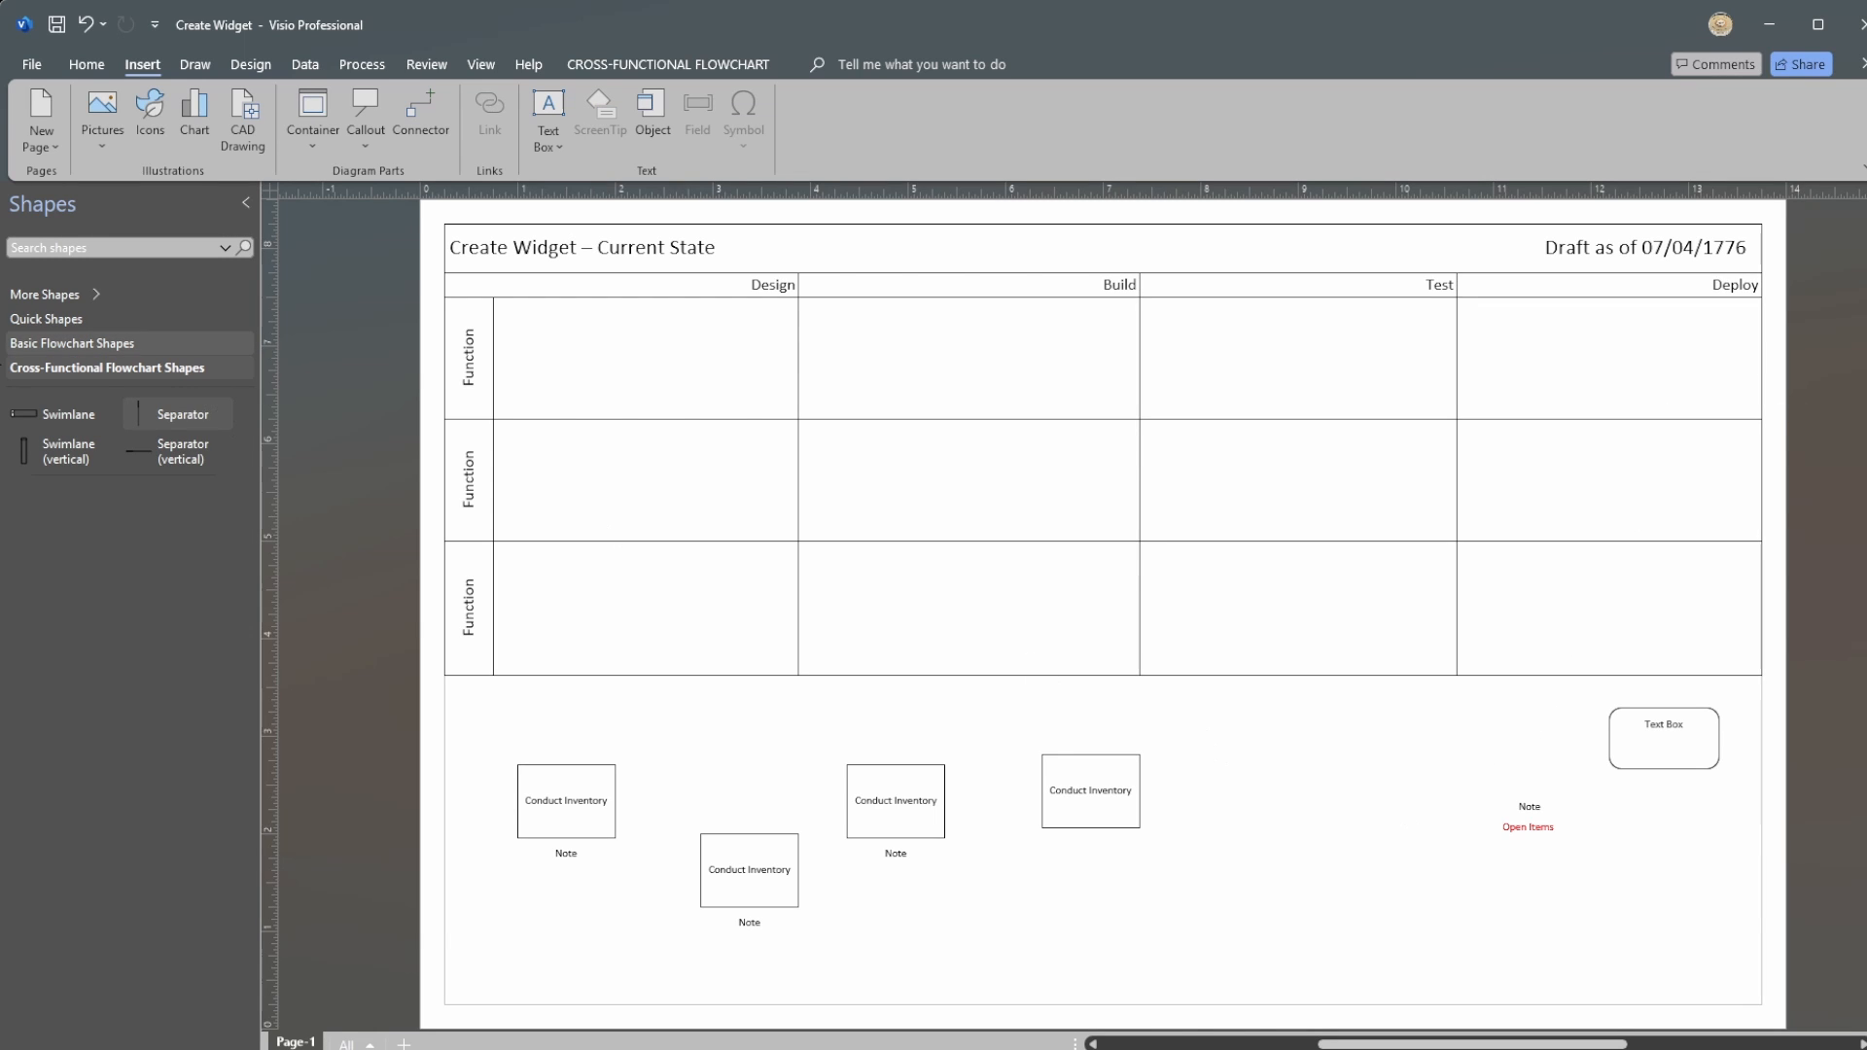
Step: Place Subprocess shapes in the top swimlane's Design and Build phases and in the middle swimlane's Design phase
click(95, 343)
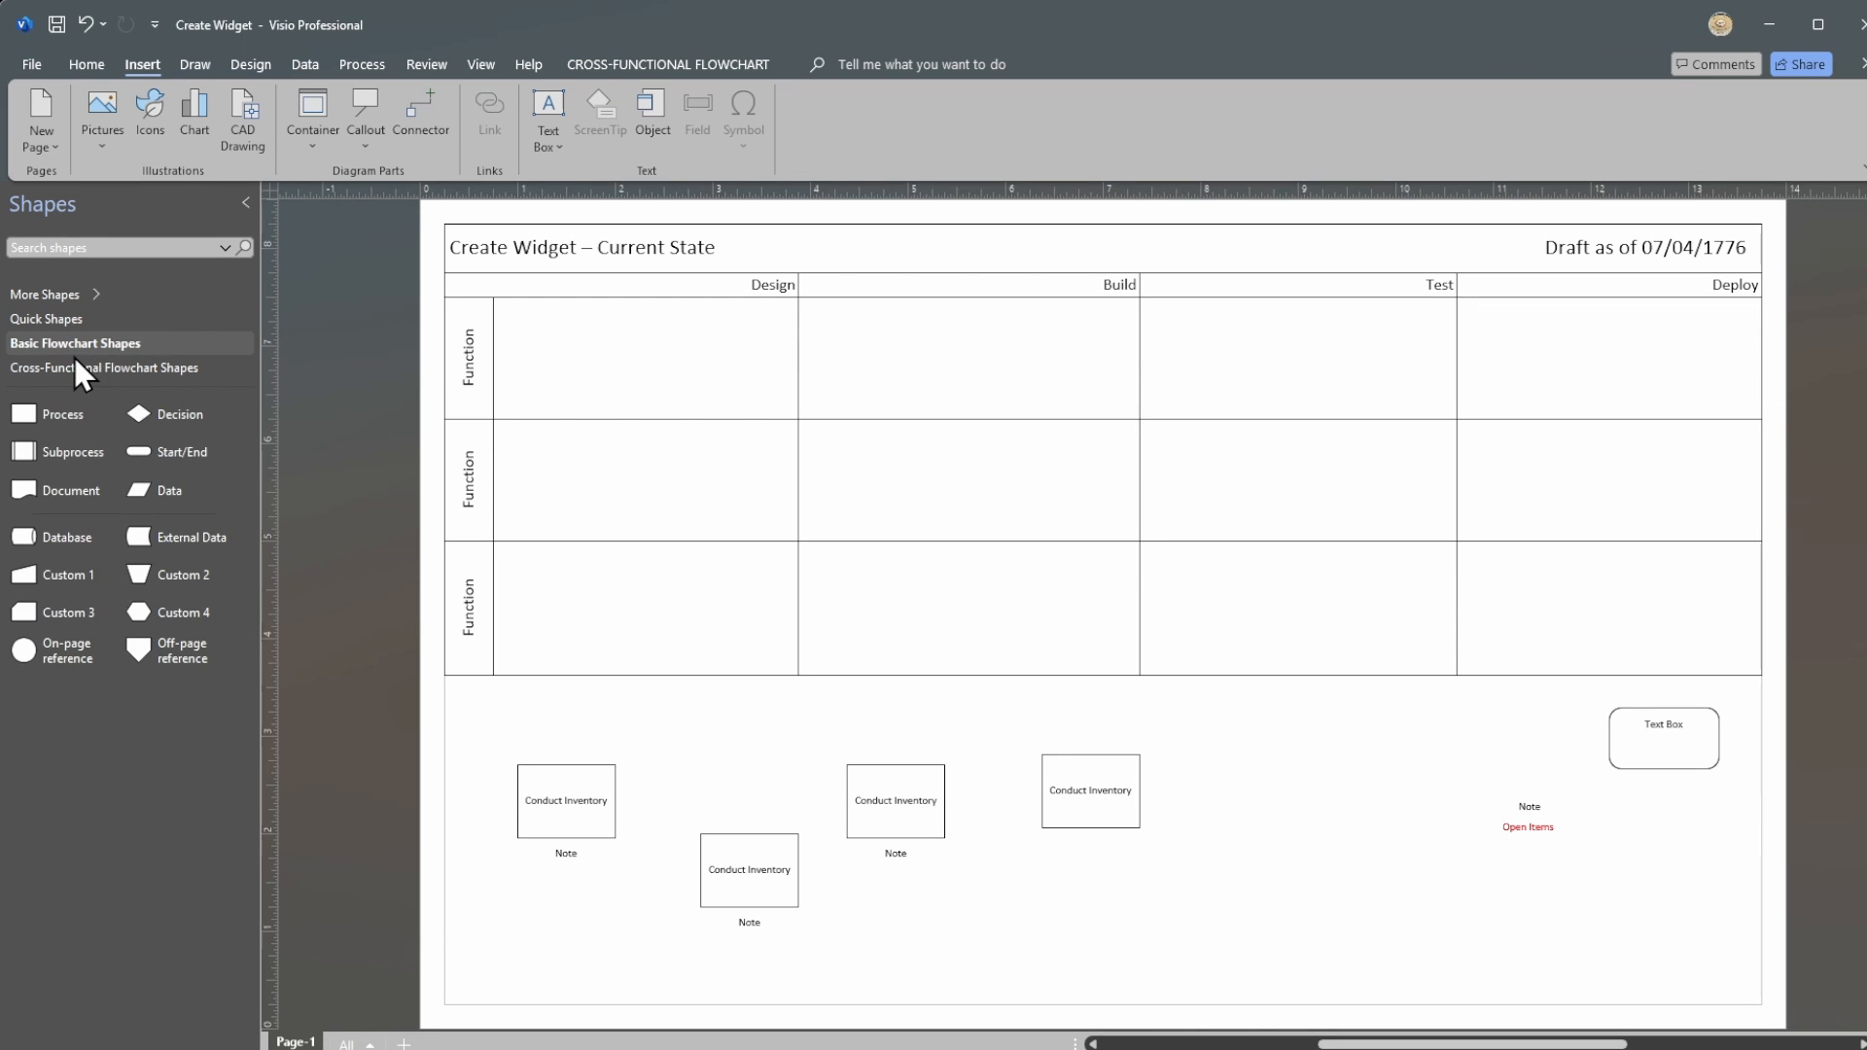
drag(67, 444, 661, 344)
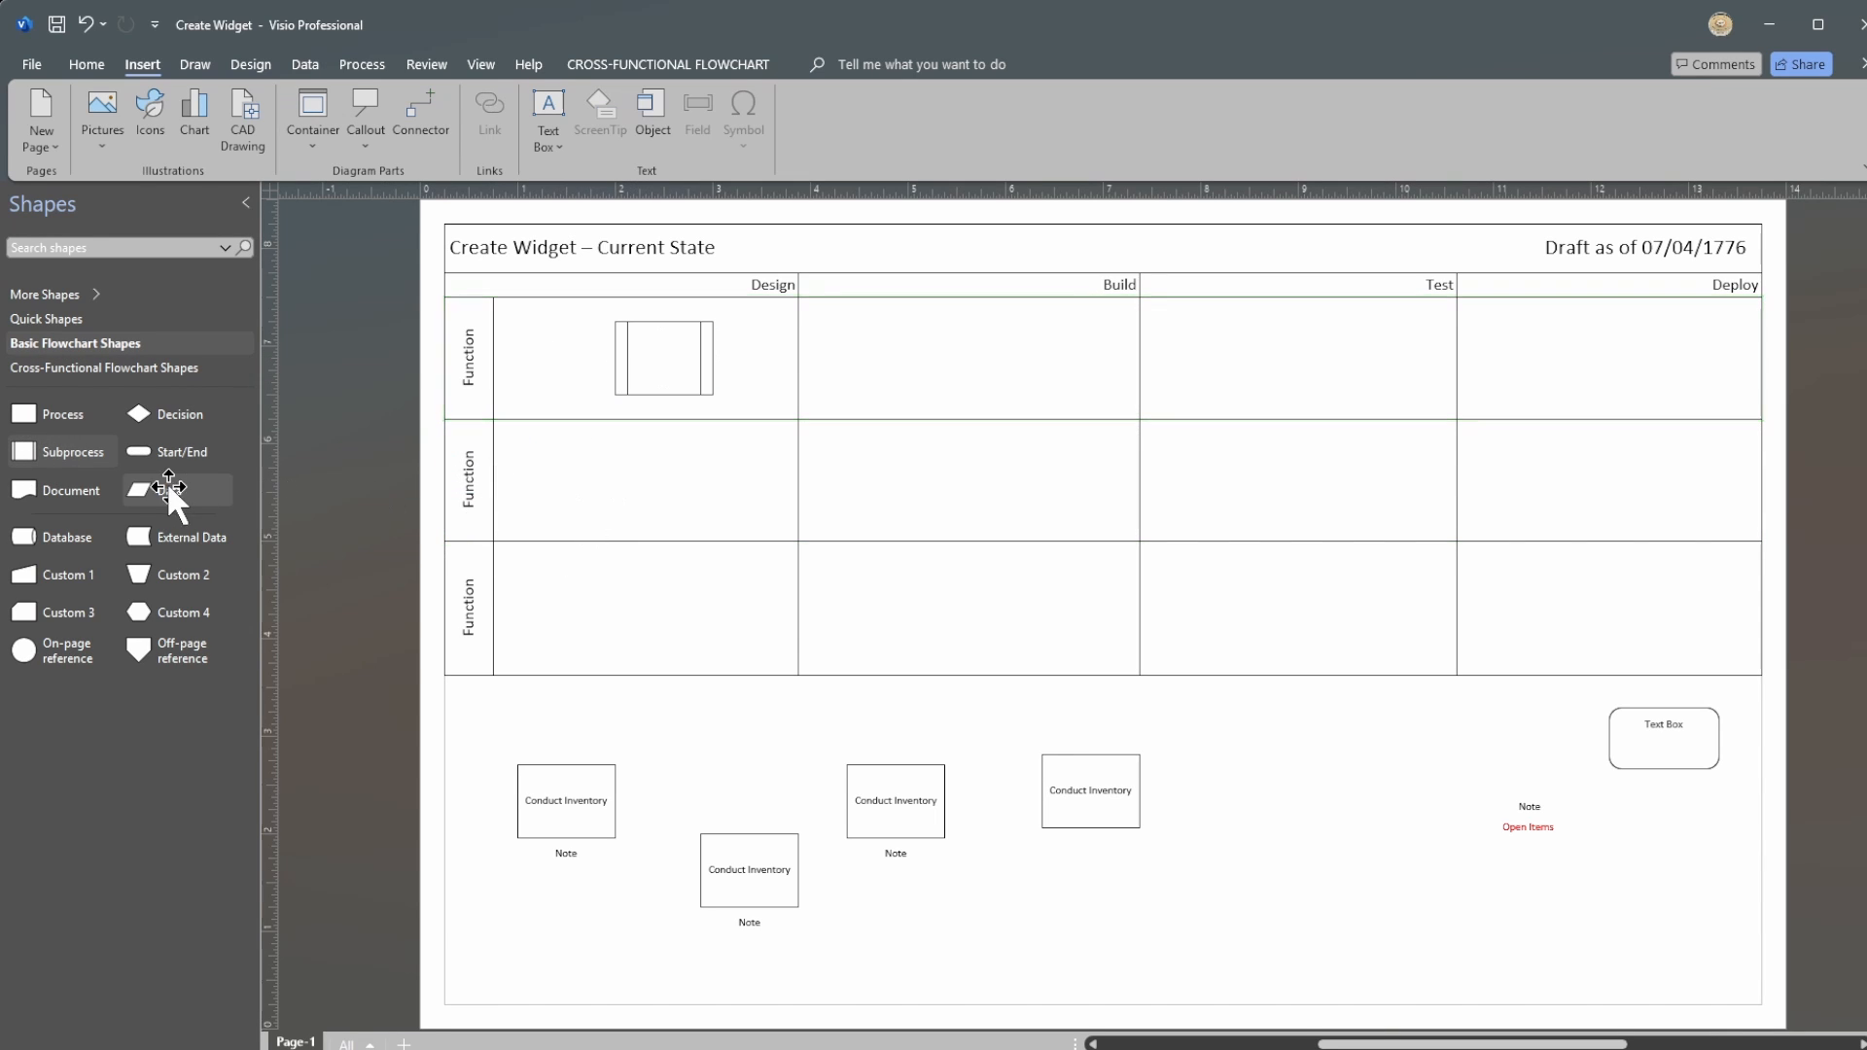
drag(24, 469, 979, 354)
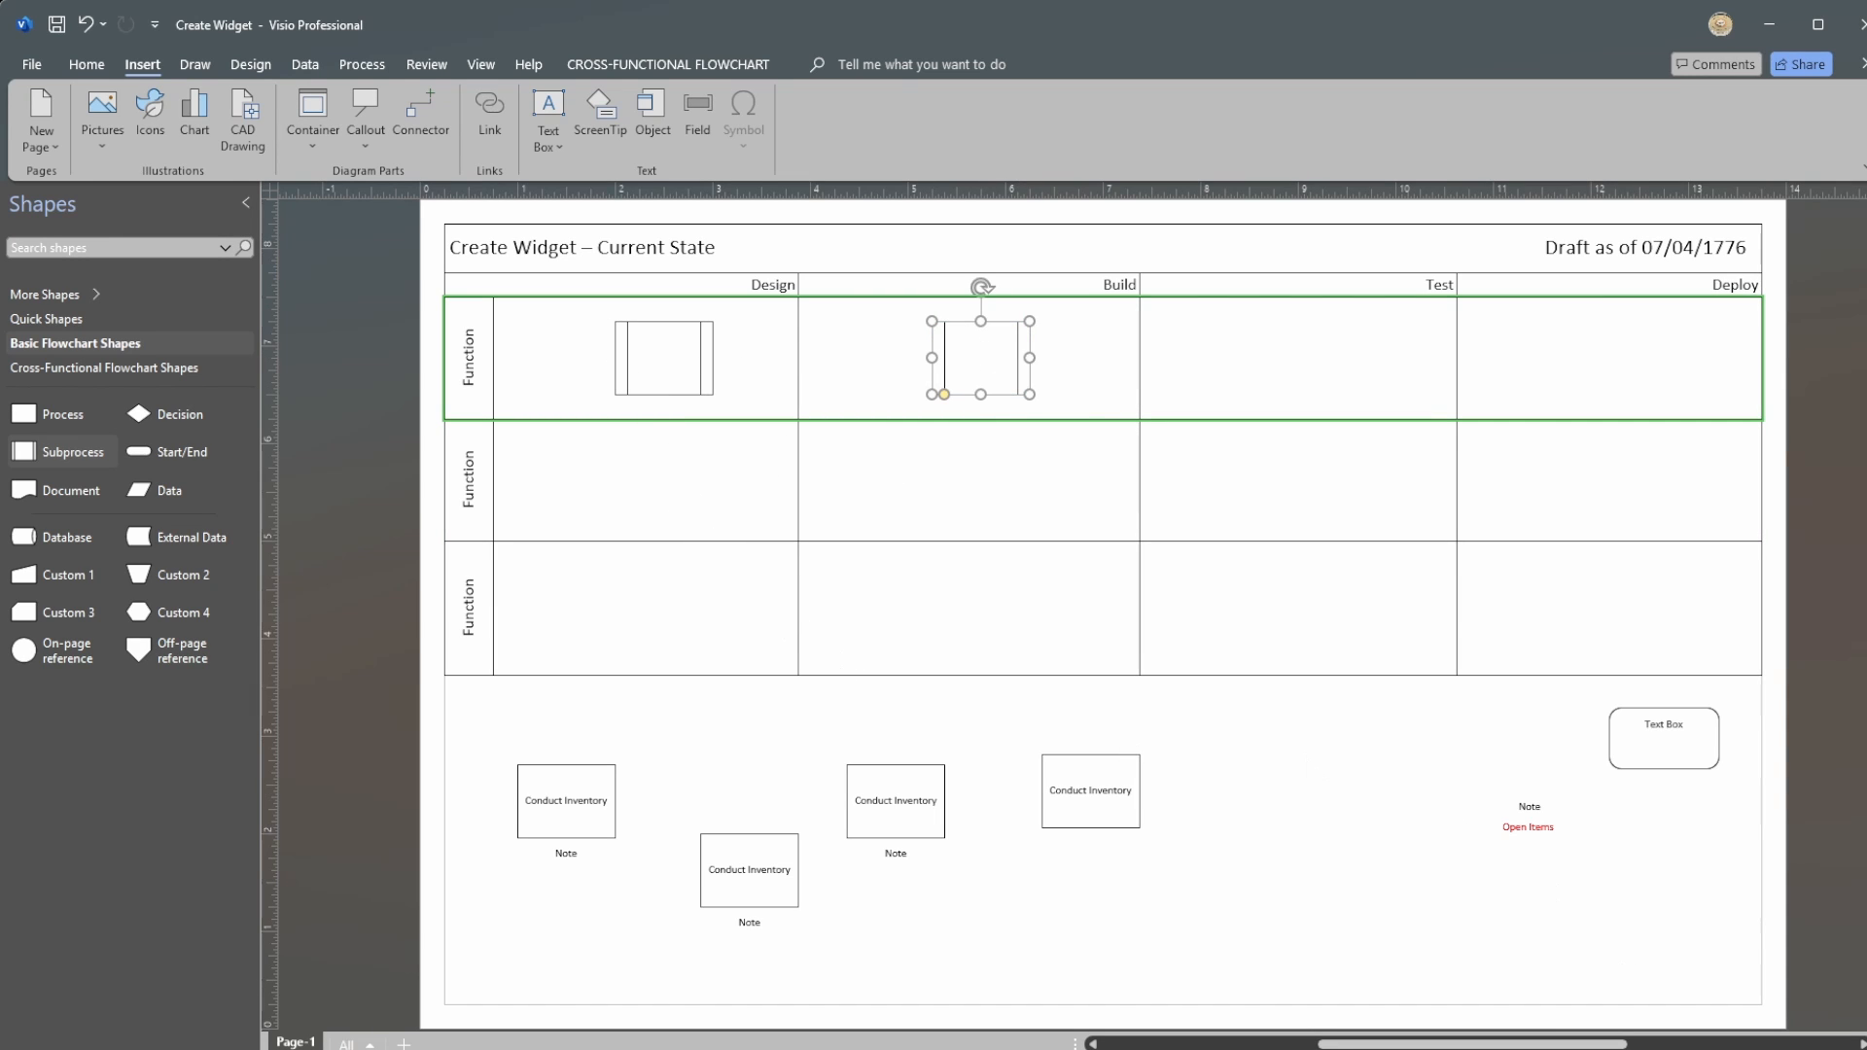
scroll(1076, 619, up, 2)
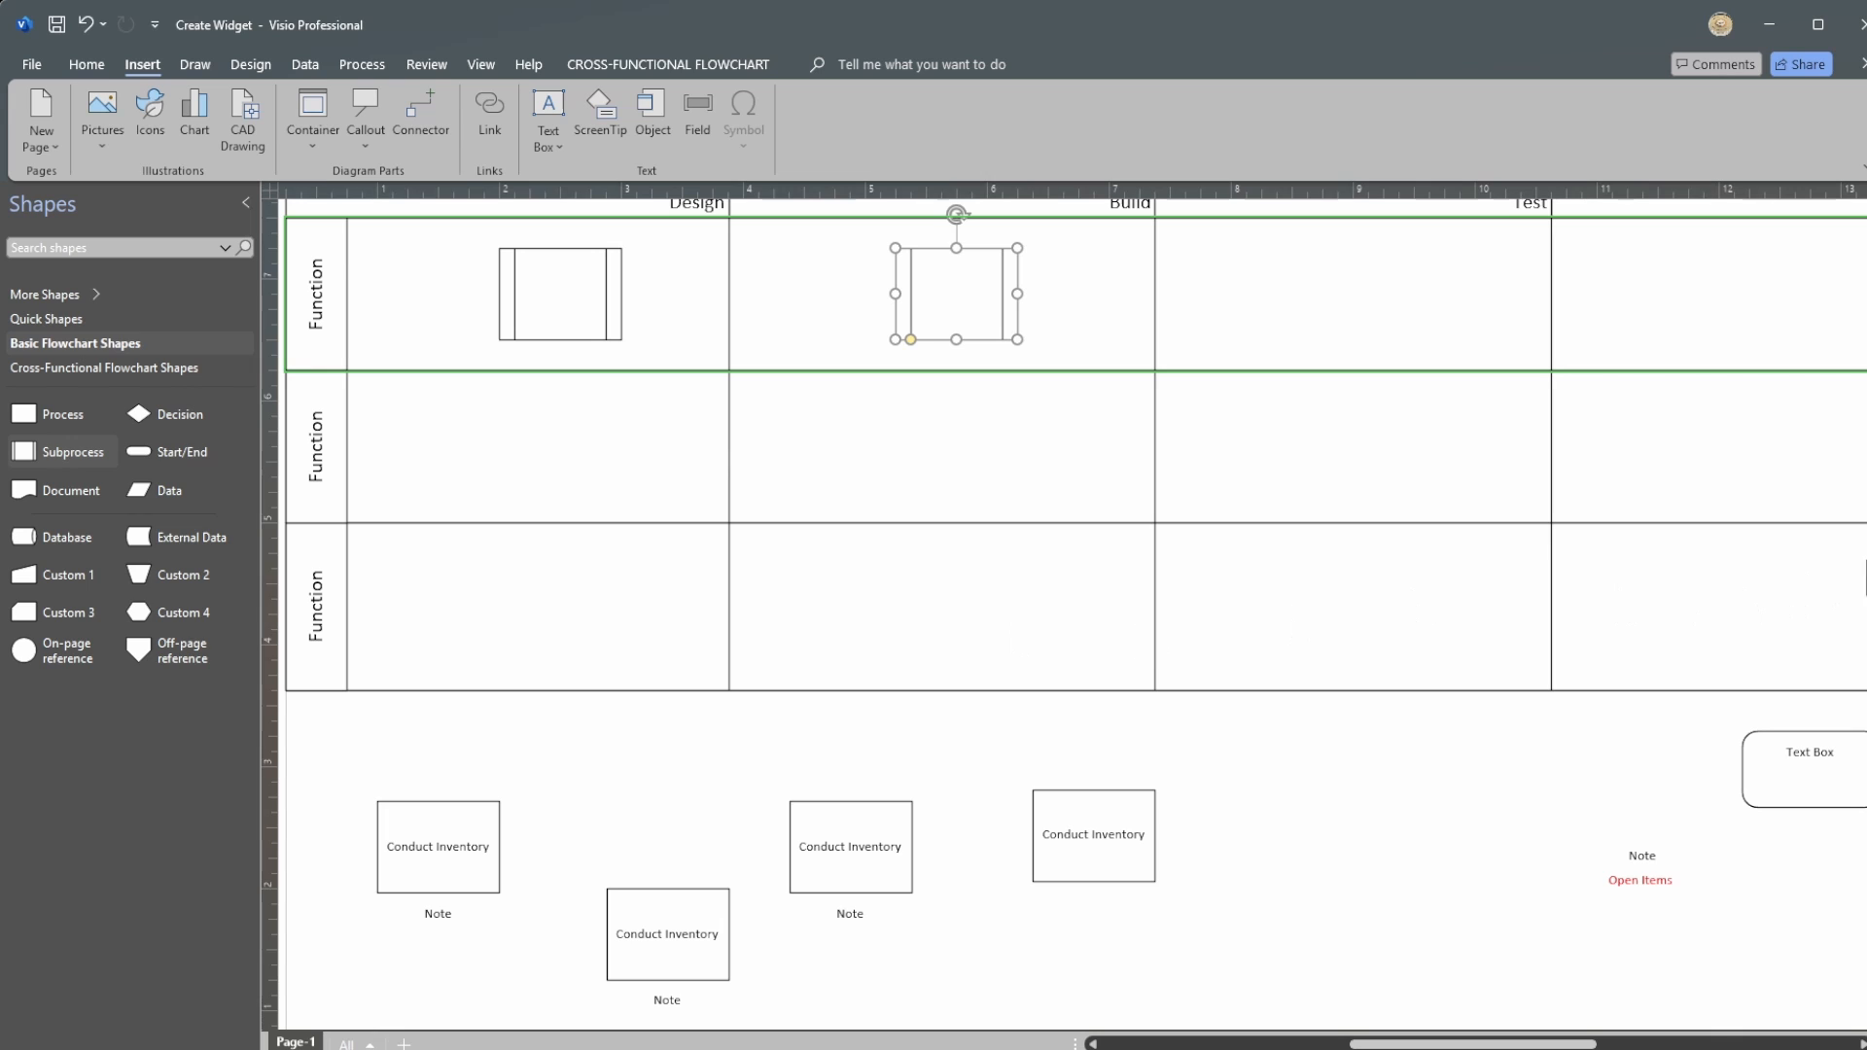
scroll(1758, 657, up, 2)
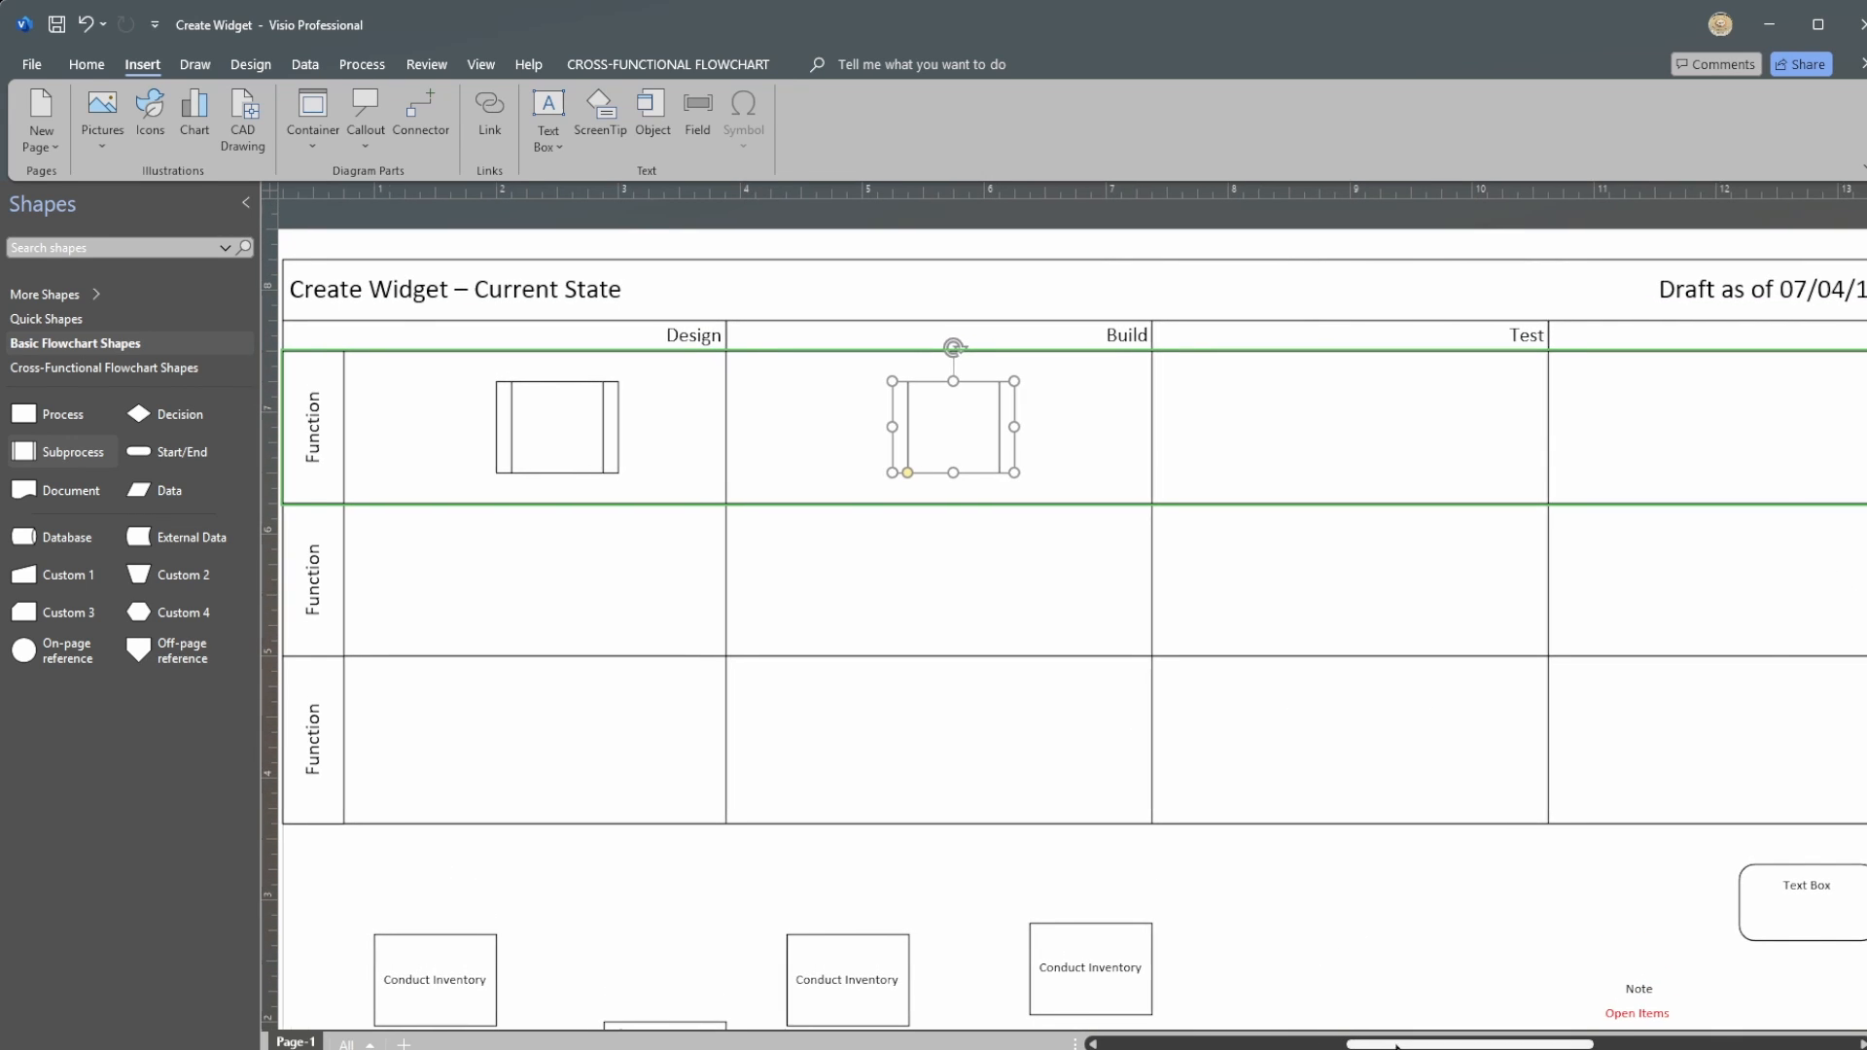
scroll(671, 602, left, 2)
click(671, 603)
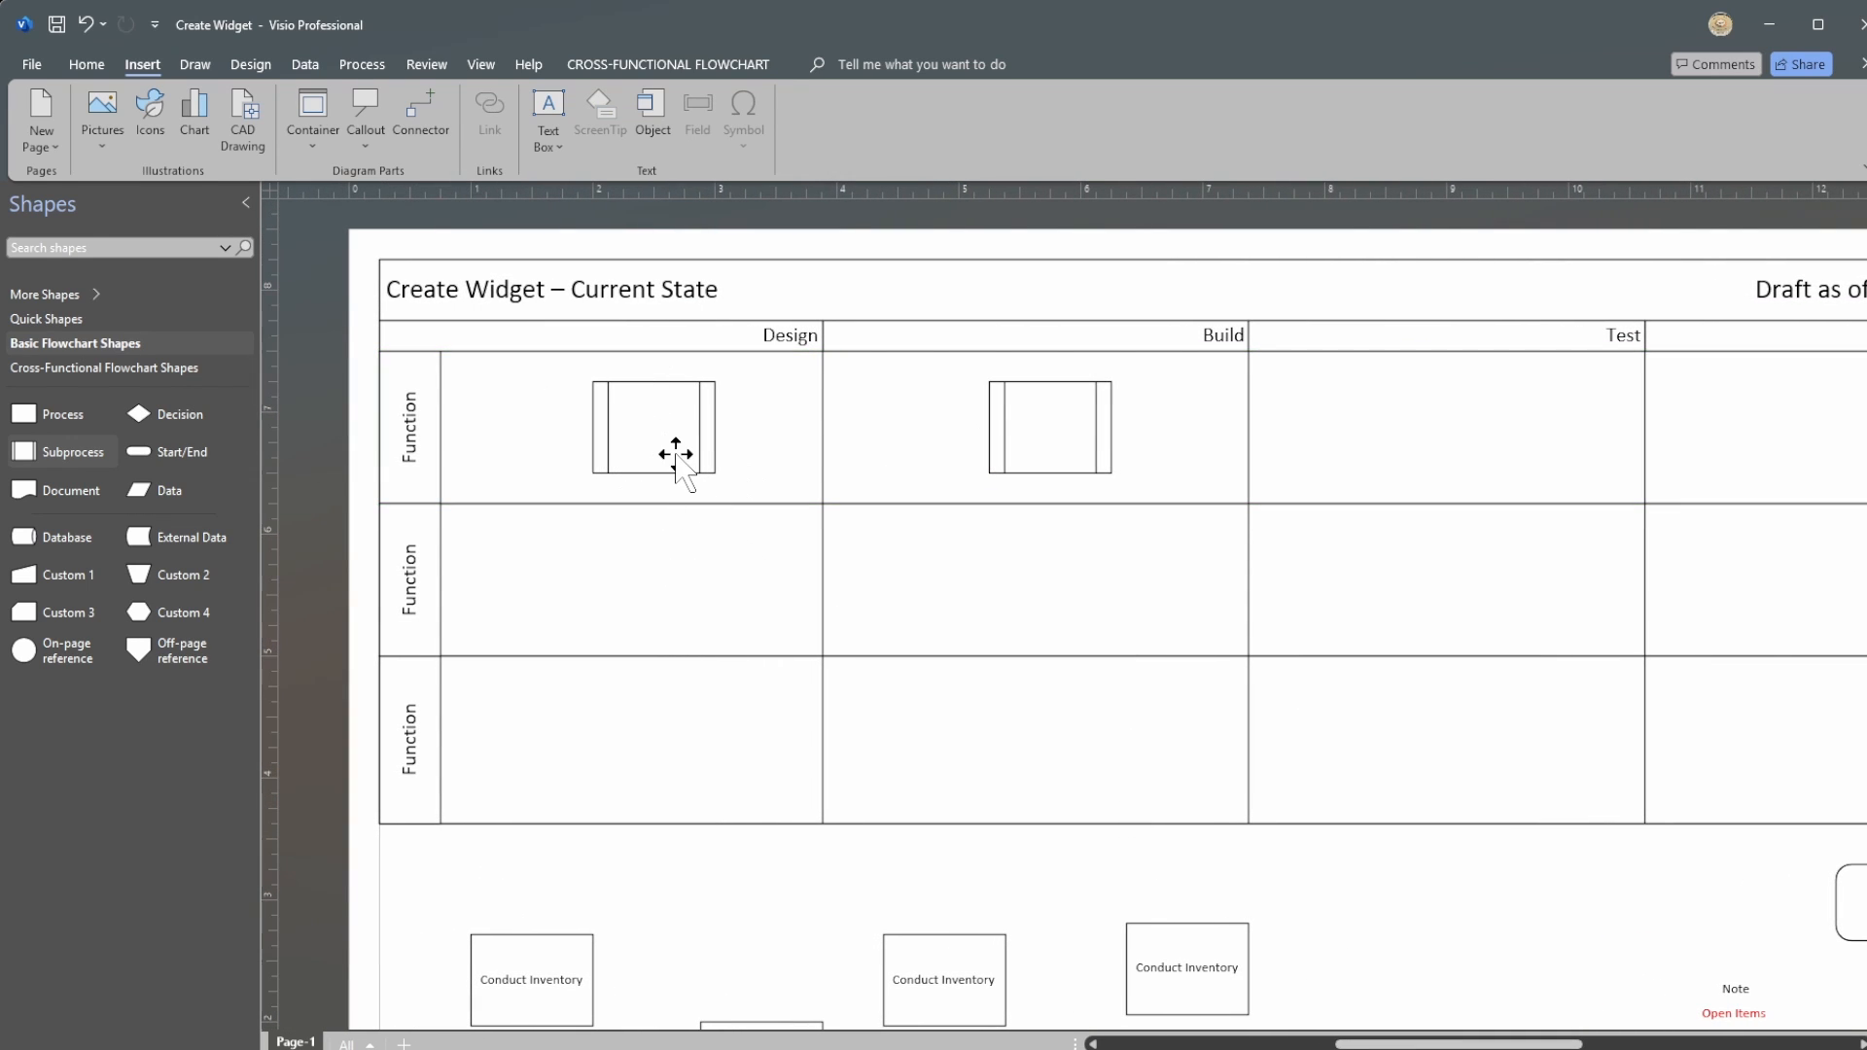
drag(30, 452, 646, 576)
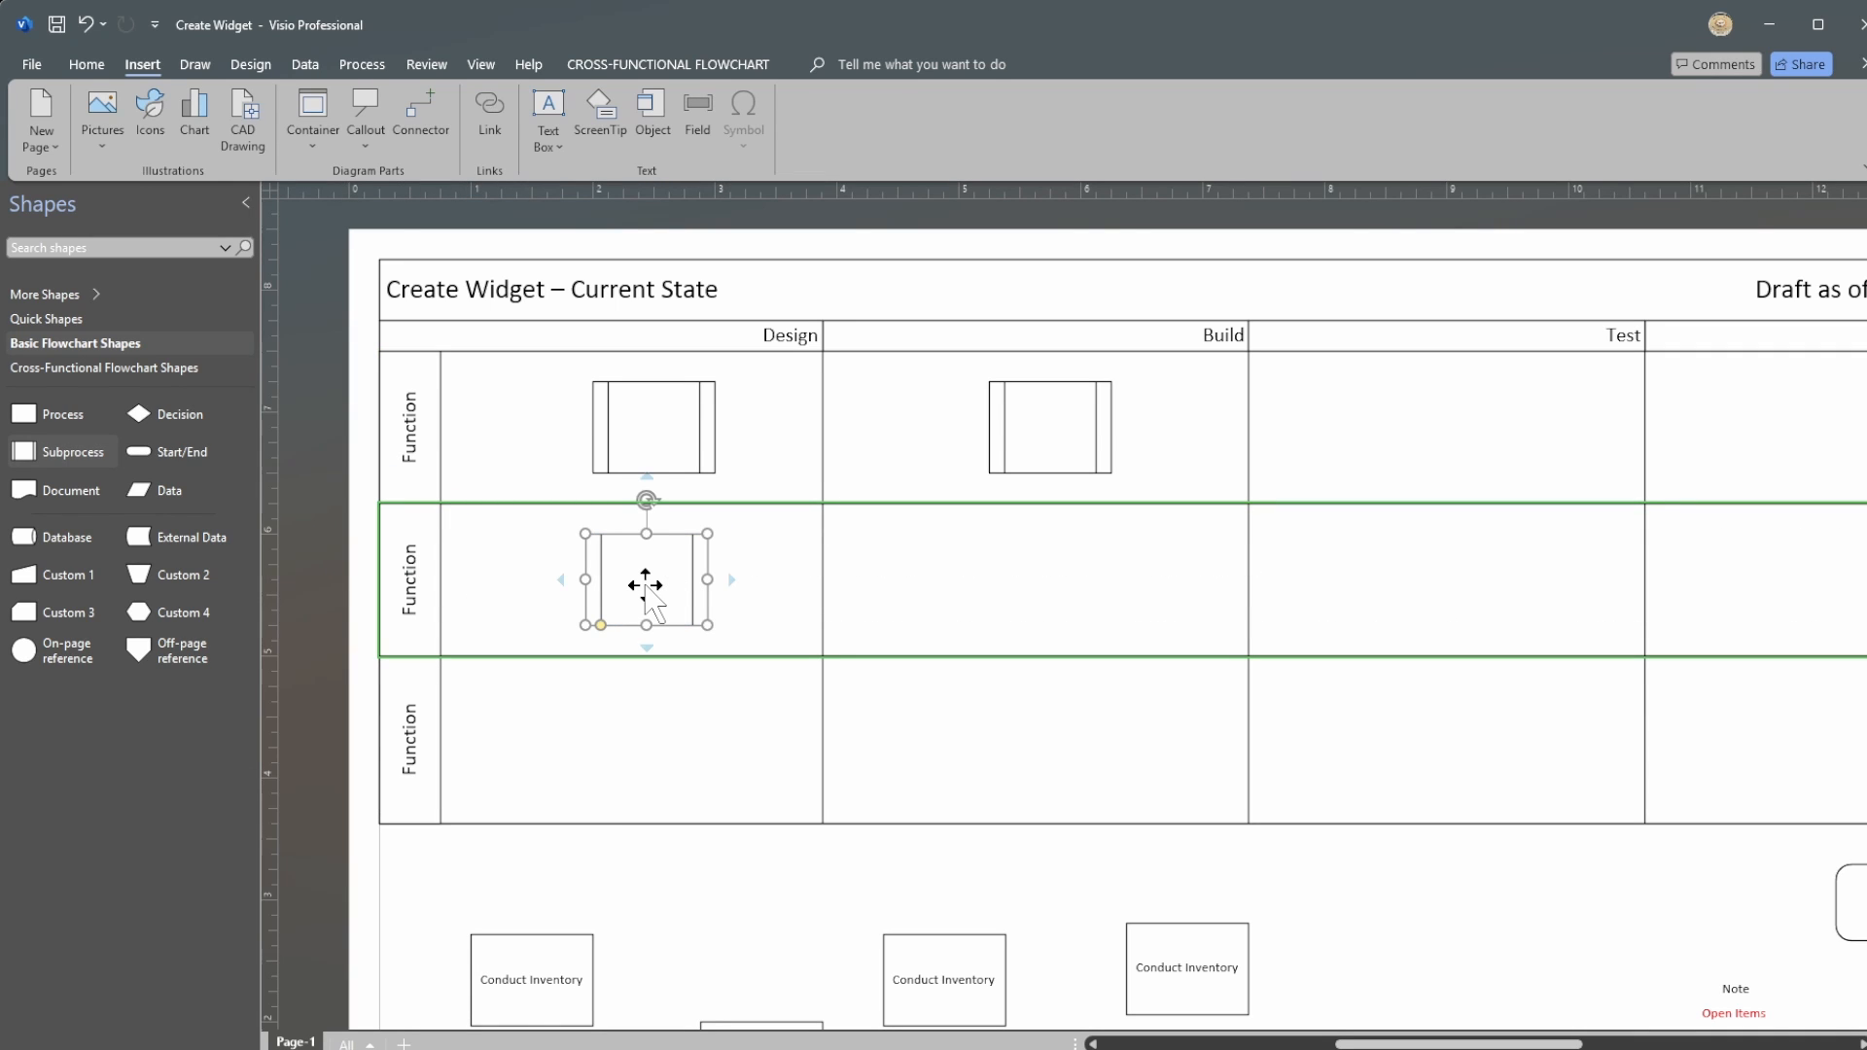
Step: Delete all three Subprocess shapes from the swimlanes
click(937, 585)
click(638, 584)
key(Delete)
click(702, 429)
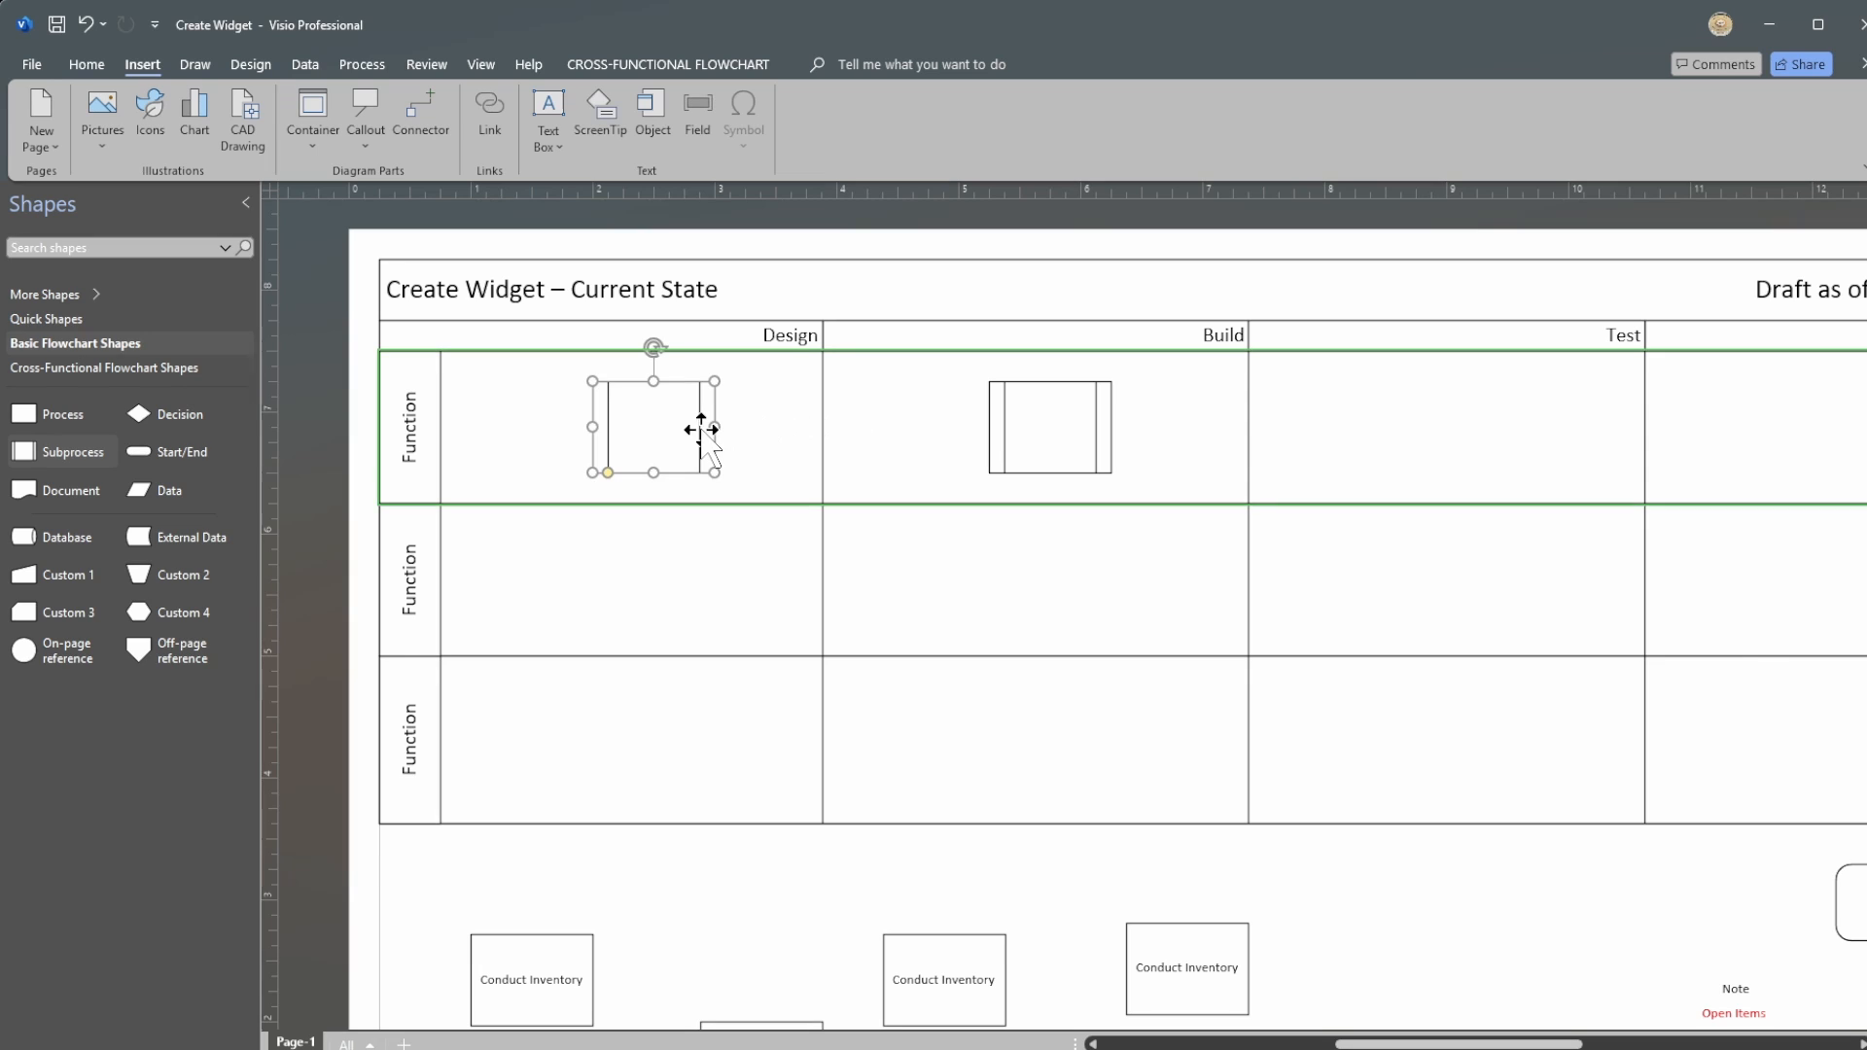
key(Delete)
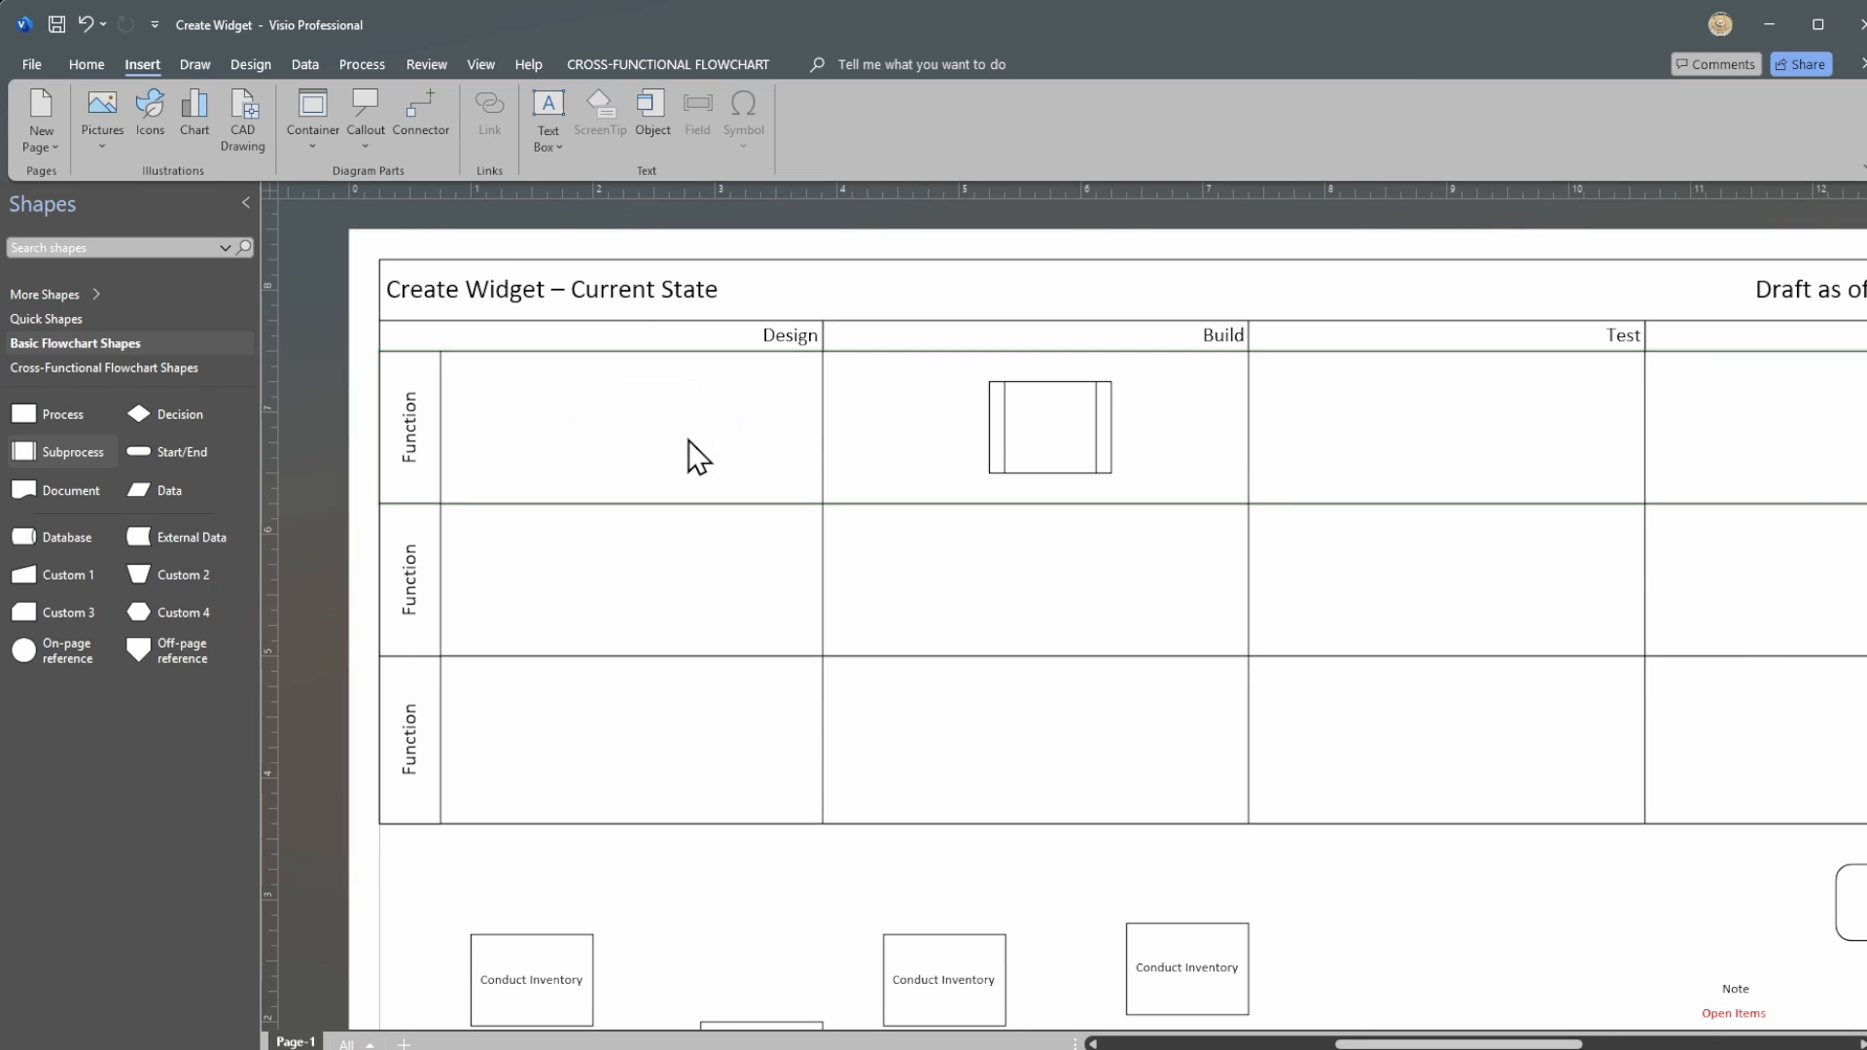
click(1110, 434)
key(Delete)
Step: Delete the Design, Build and Test phases from the flowchart
click(790, 343)
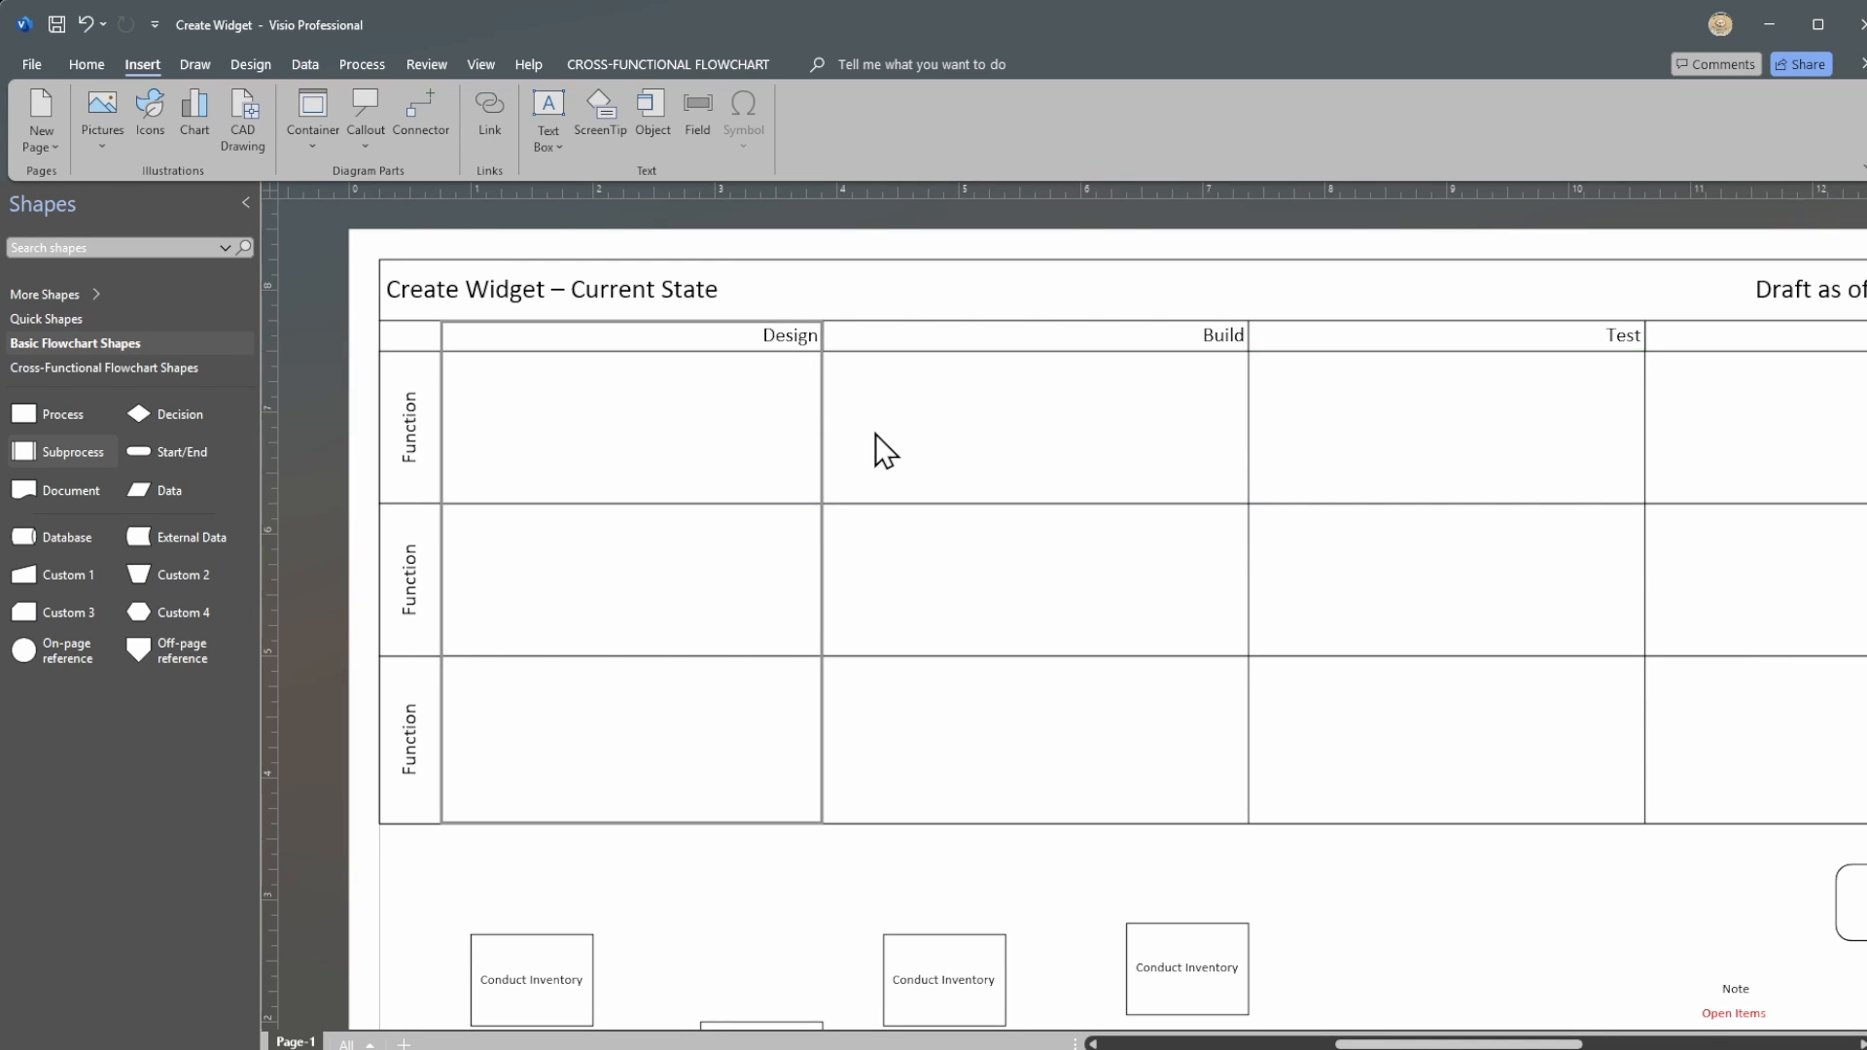
key(Delete)
click(1221, 341)
key(Delete)
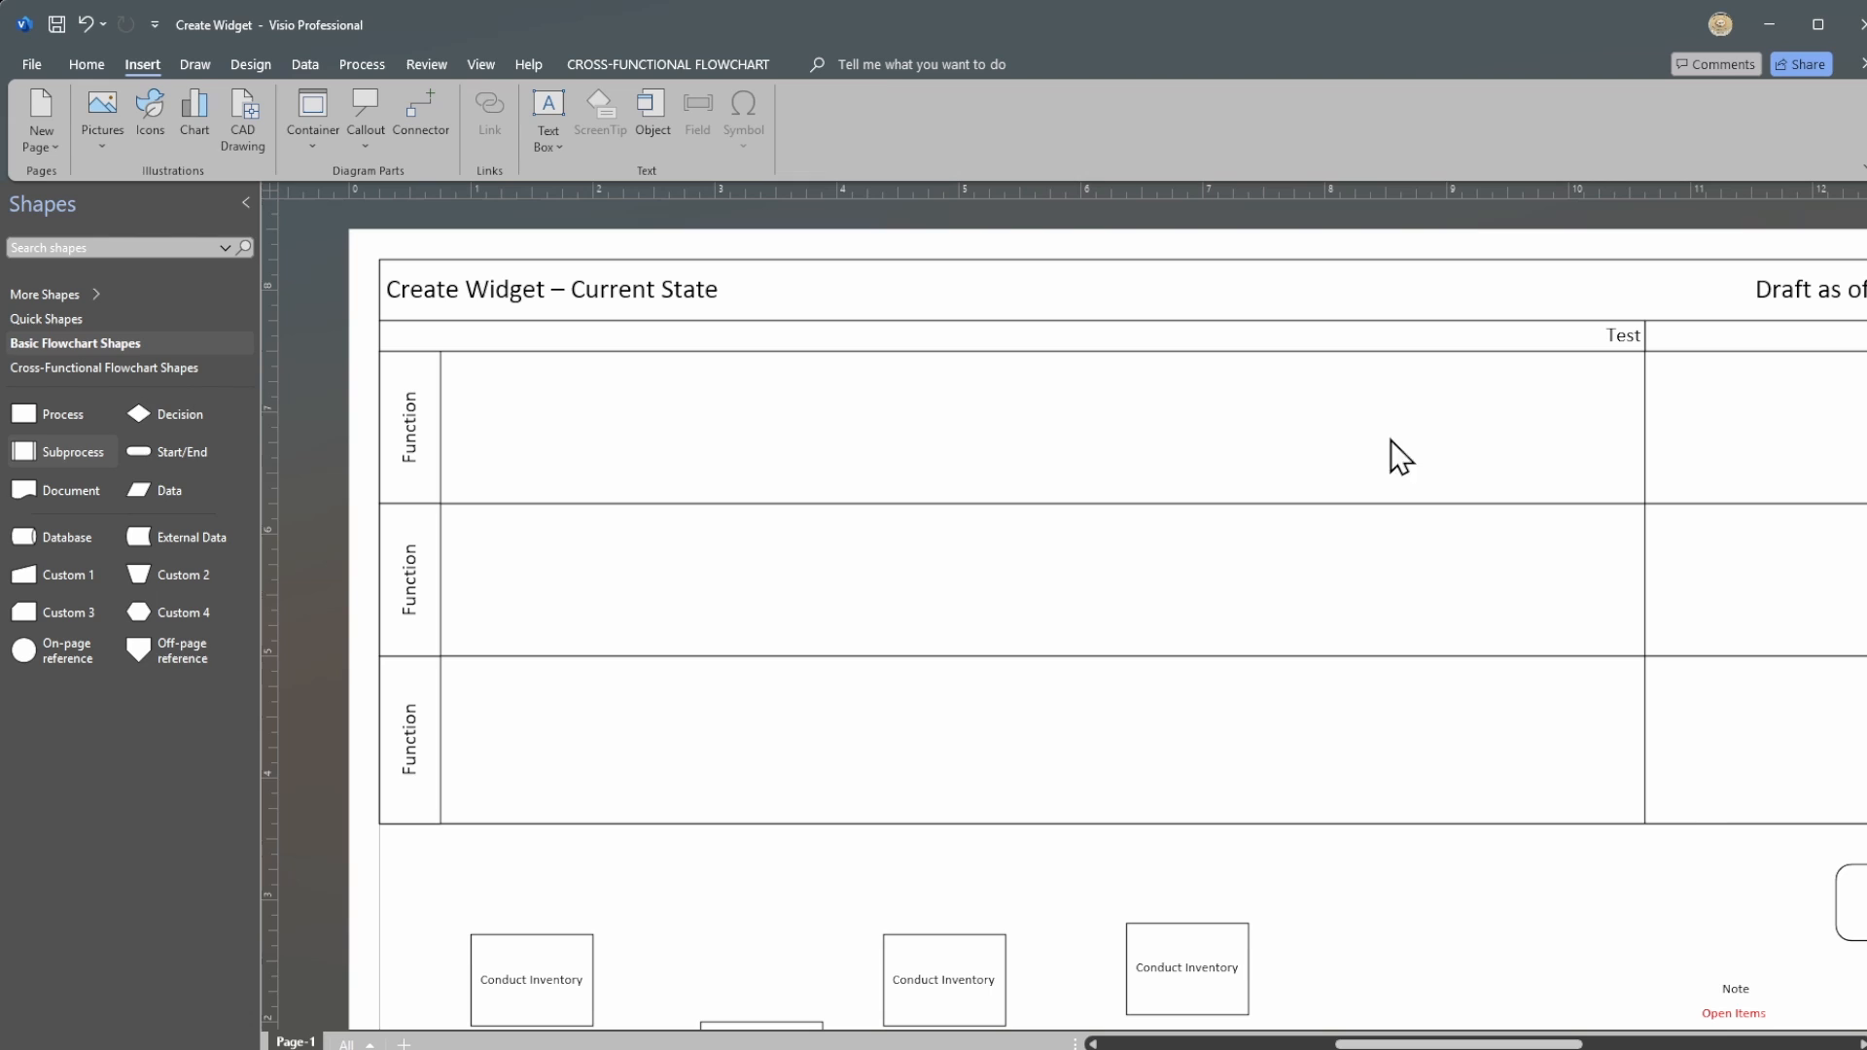
click(1595, 341)
key(Delete)
Step: Try to delete the remaining Deploy phase
drag(1508, 1045, 1554, 1044)
click(1667, 333)
key(Delete)
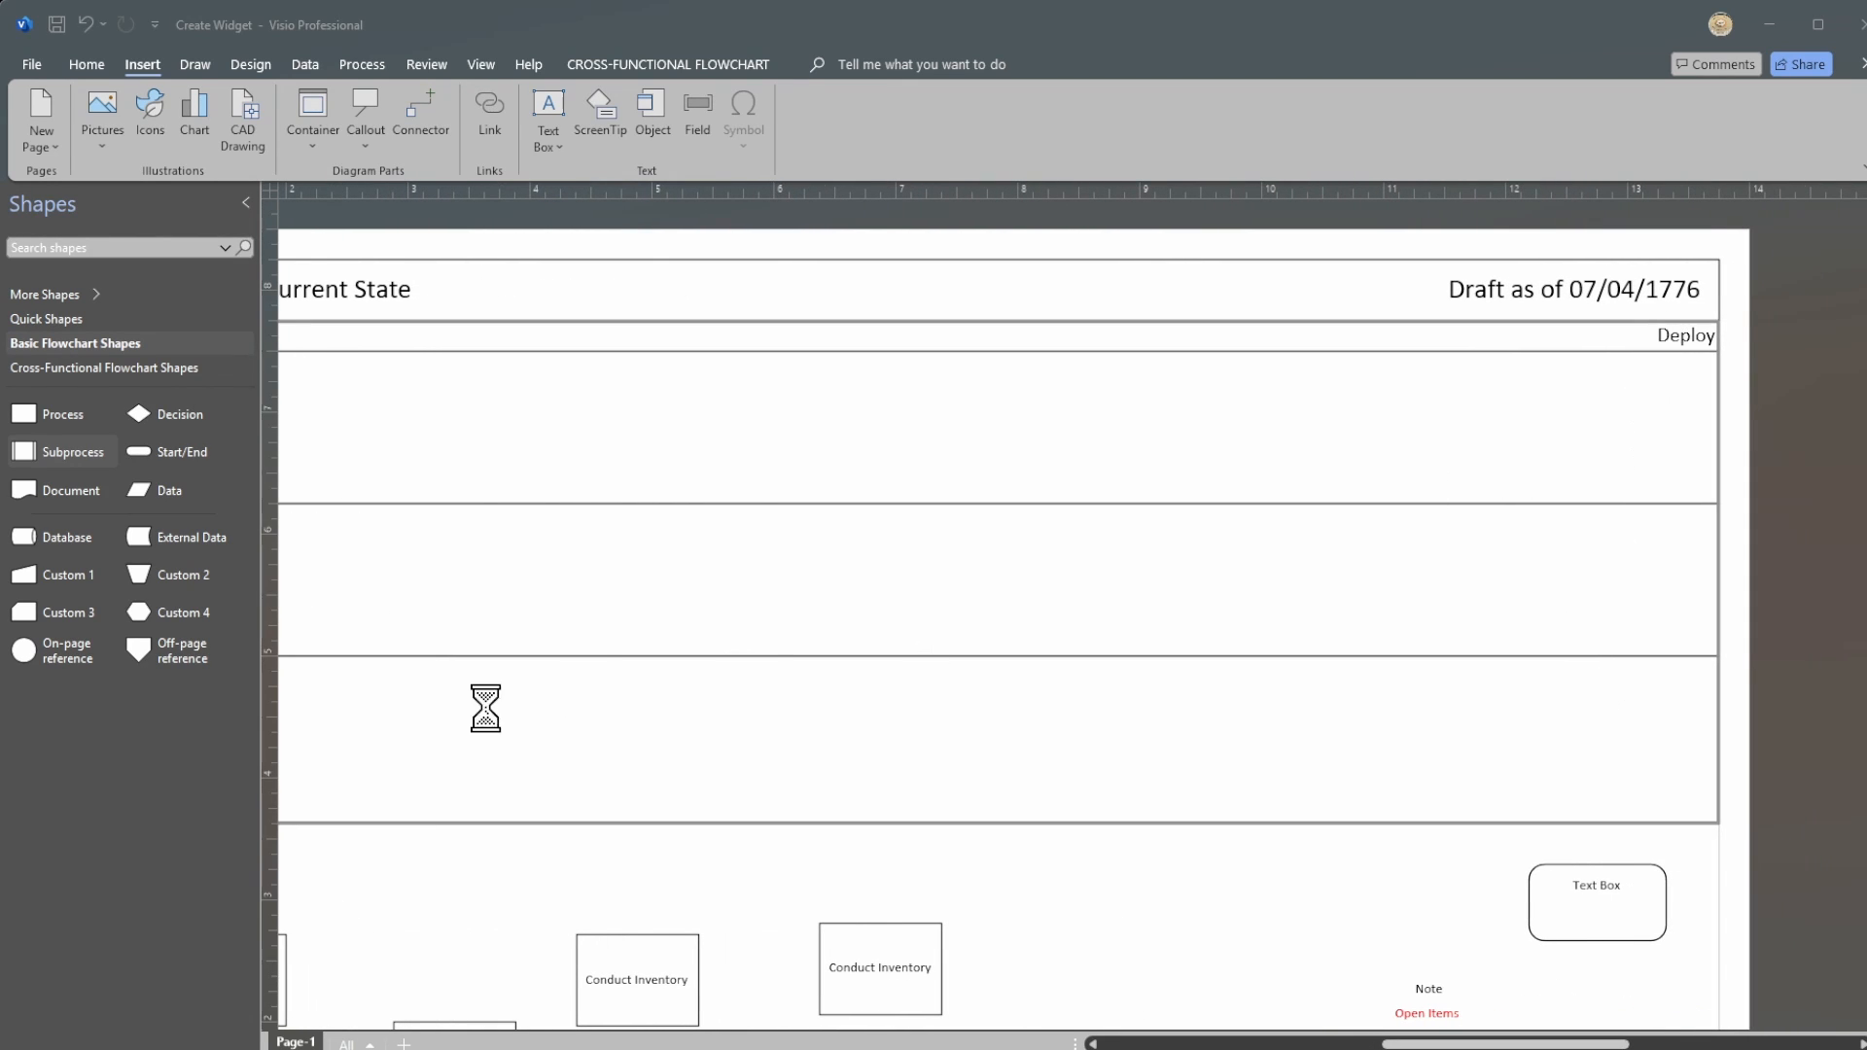
click(324, 725)
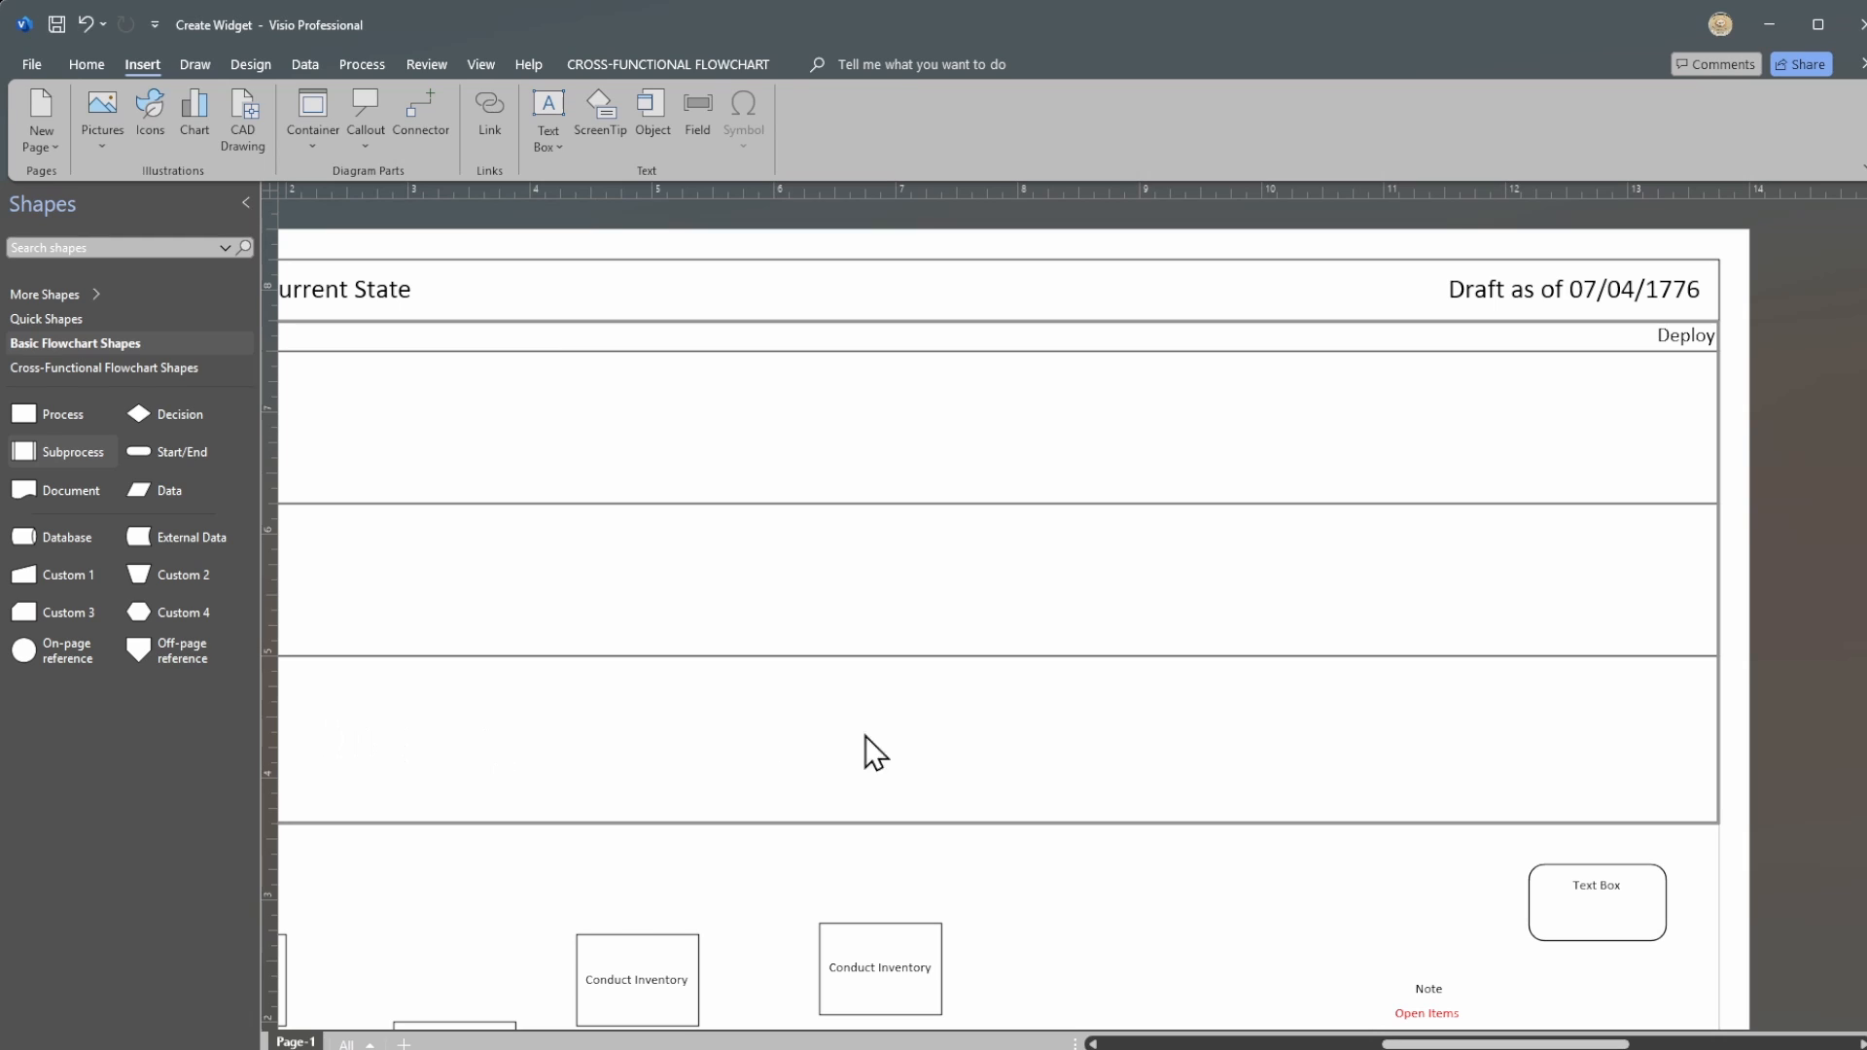
click(1522, 346)
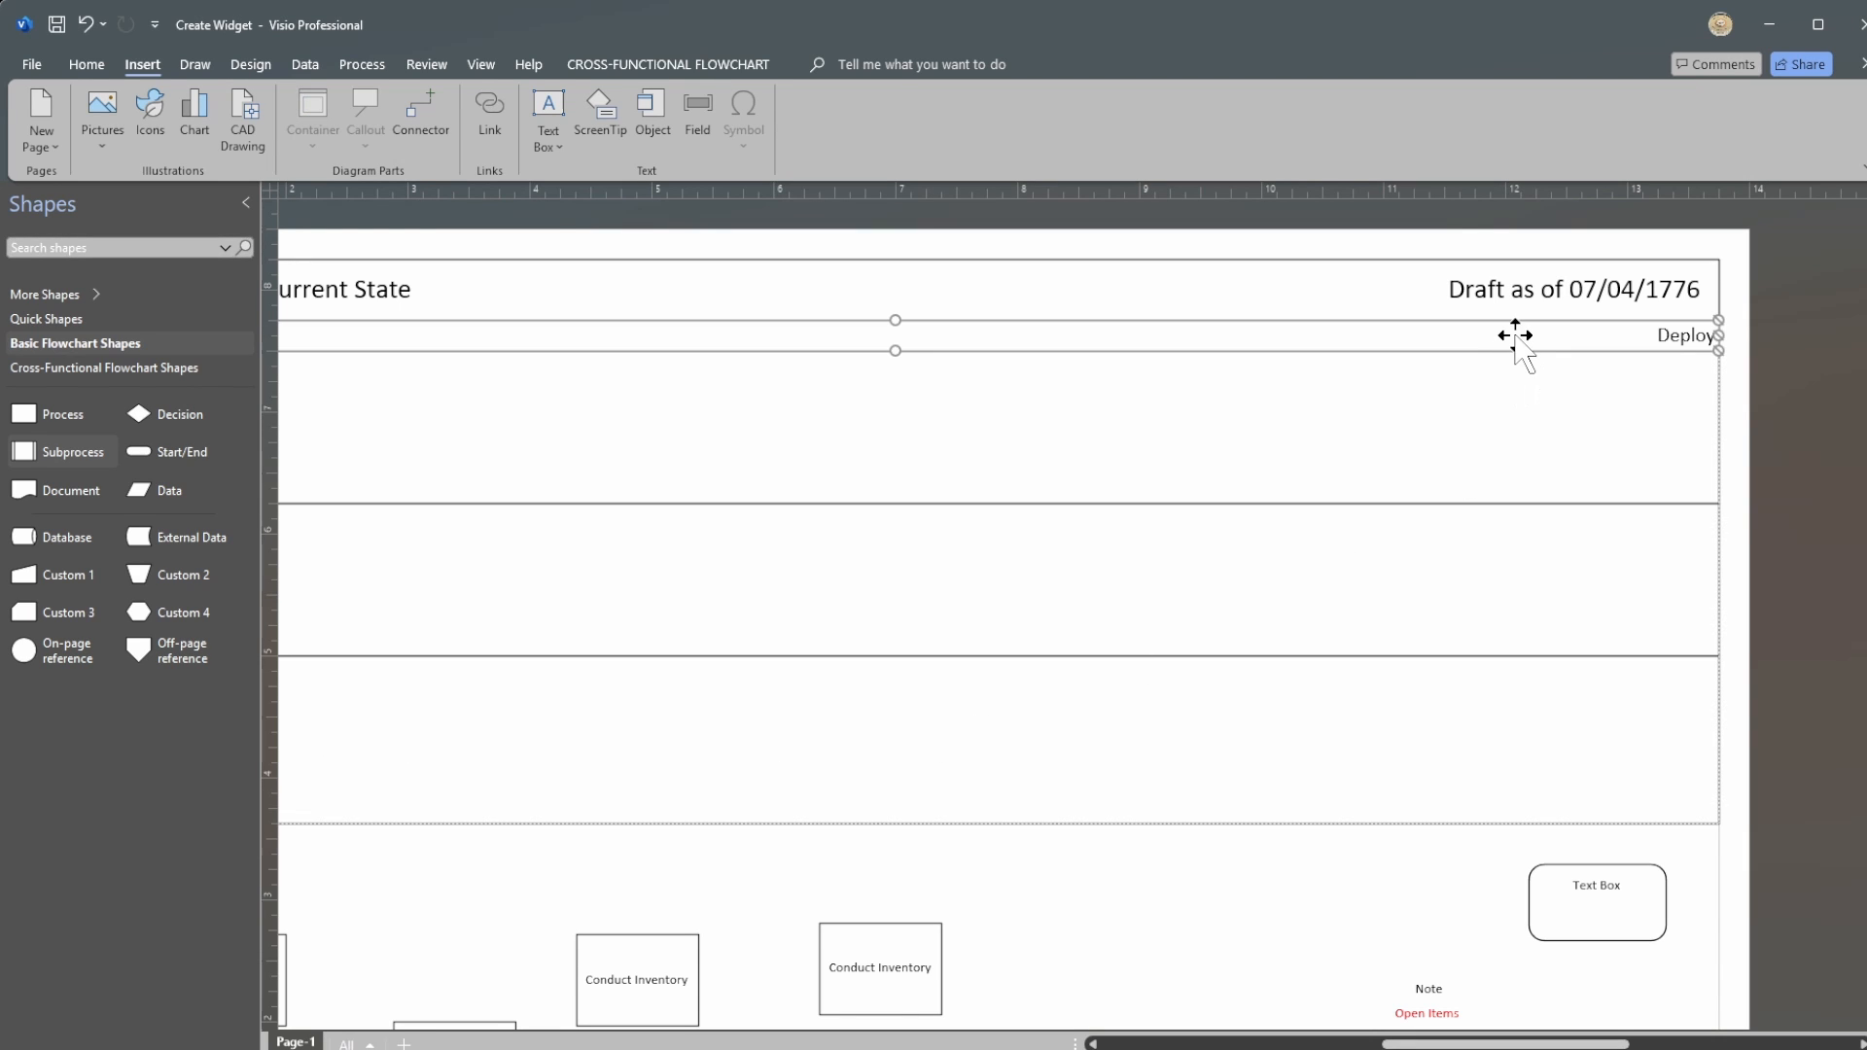
click(1514, 335)
click(1309, 394)
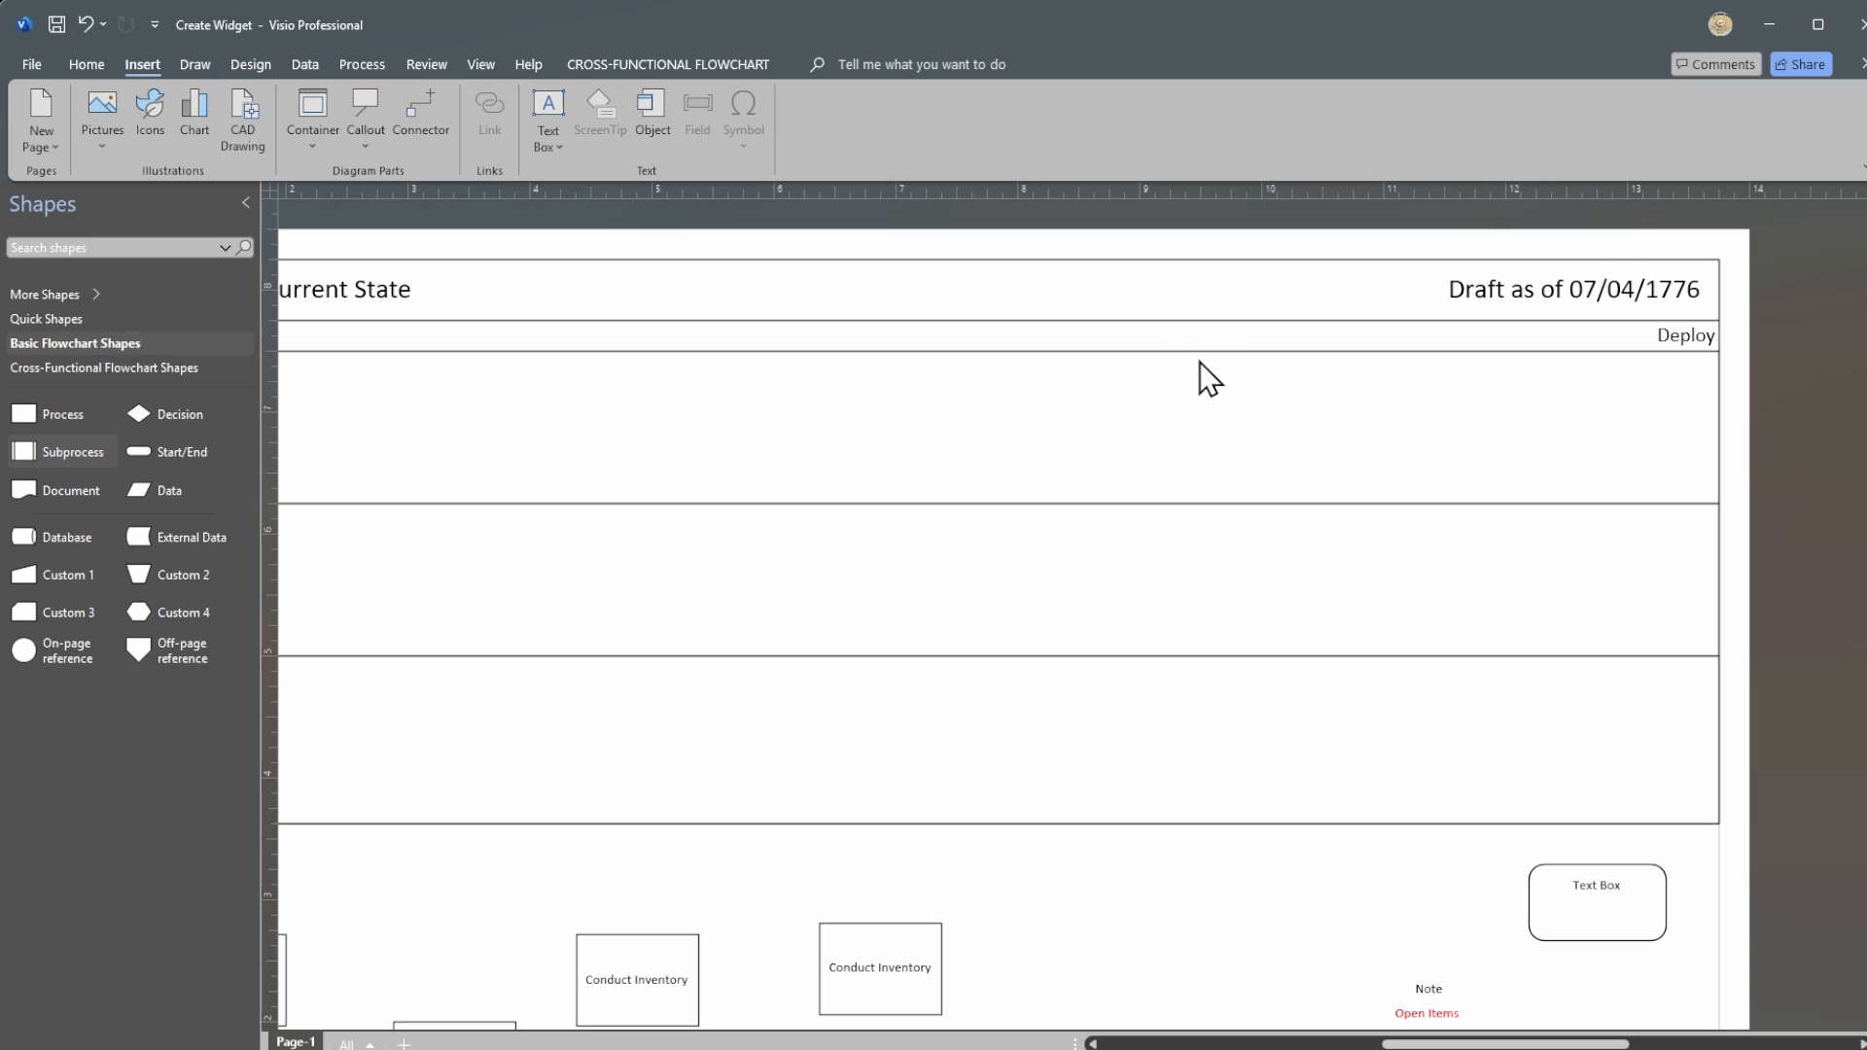
click(1204, 359)
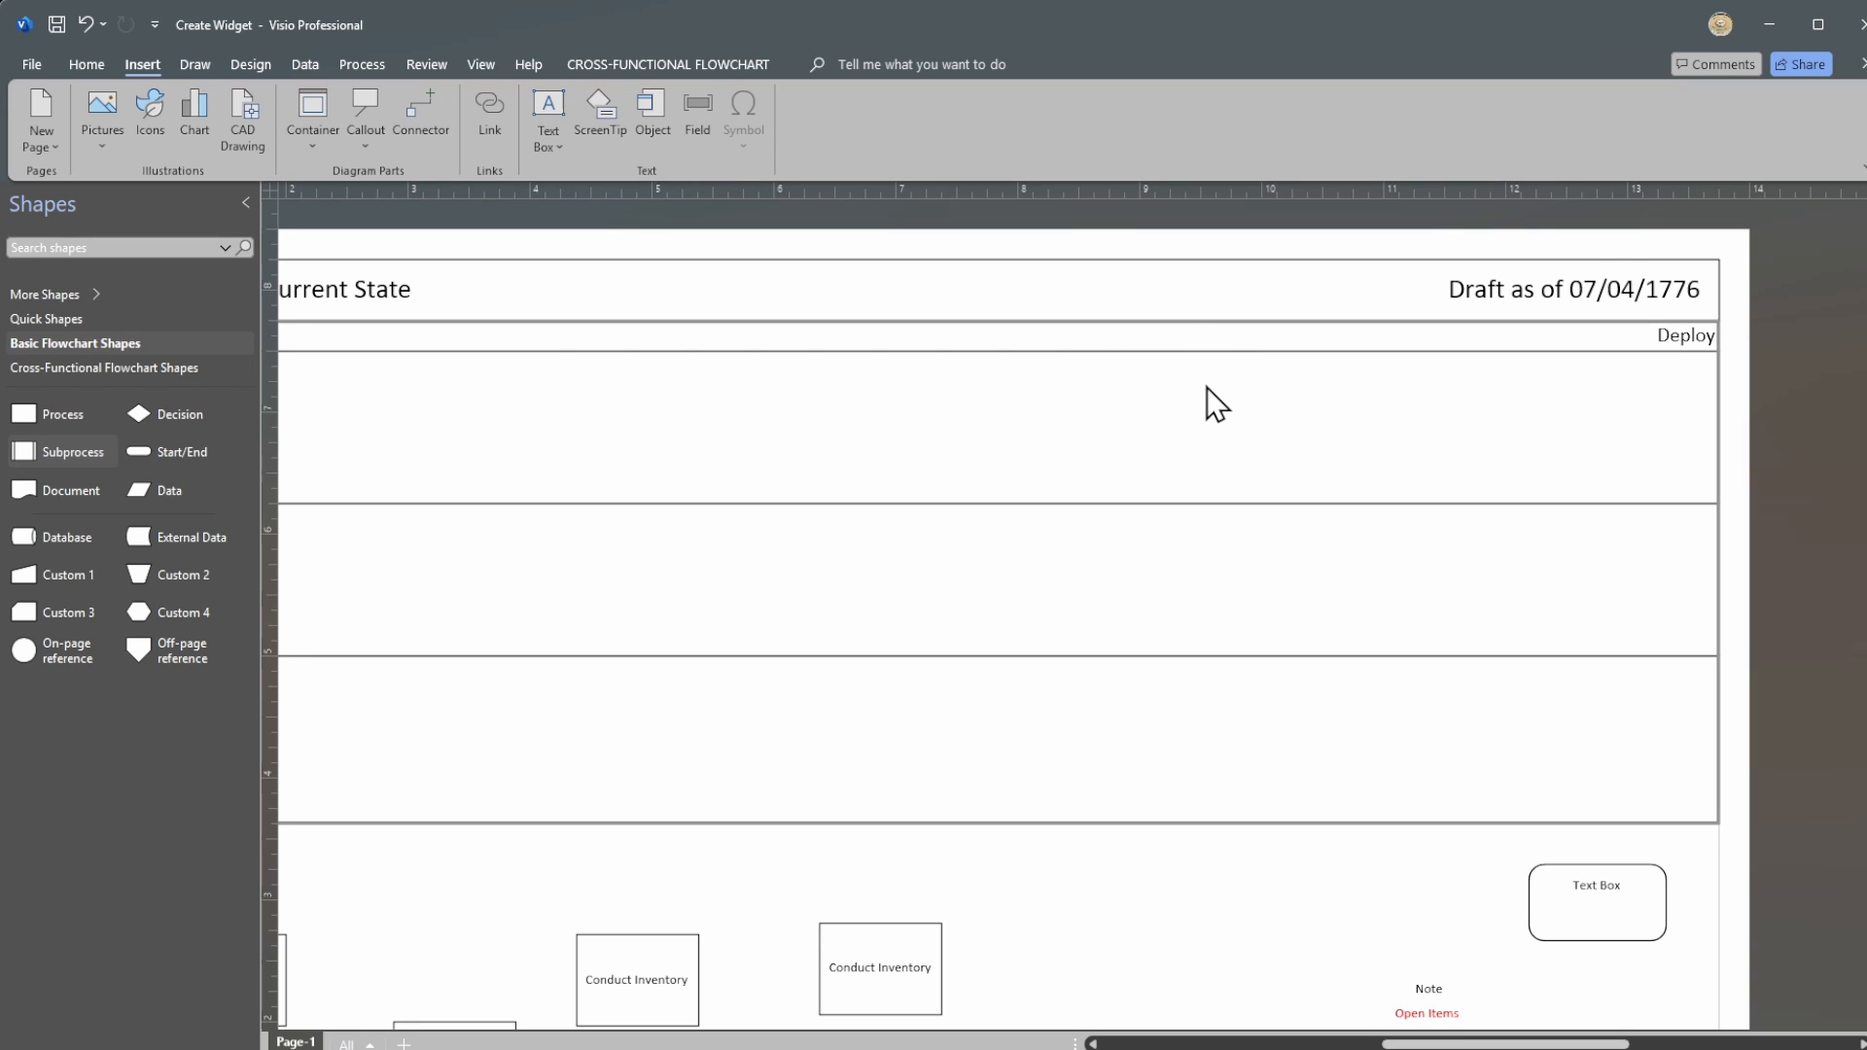
Step: Clear the title text of the remaining Deploy phase so that its label is blank
double_click(1690, 335)
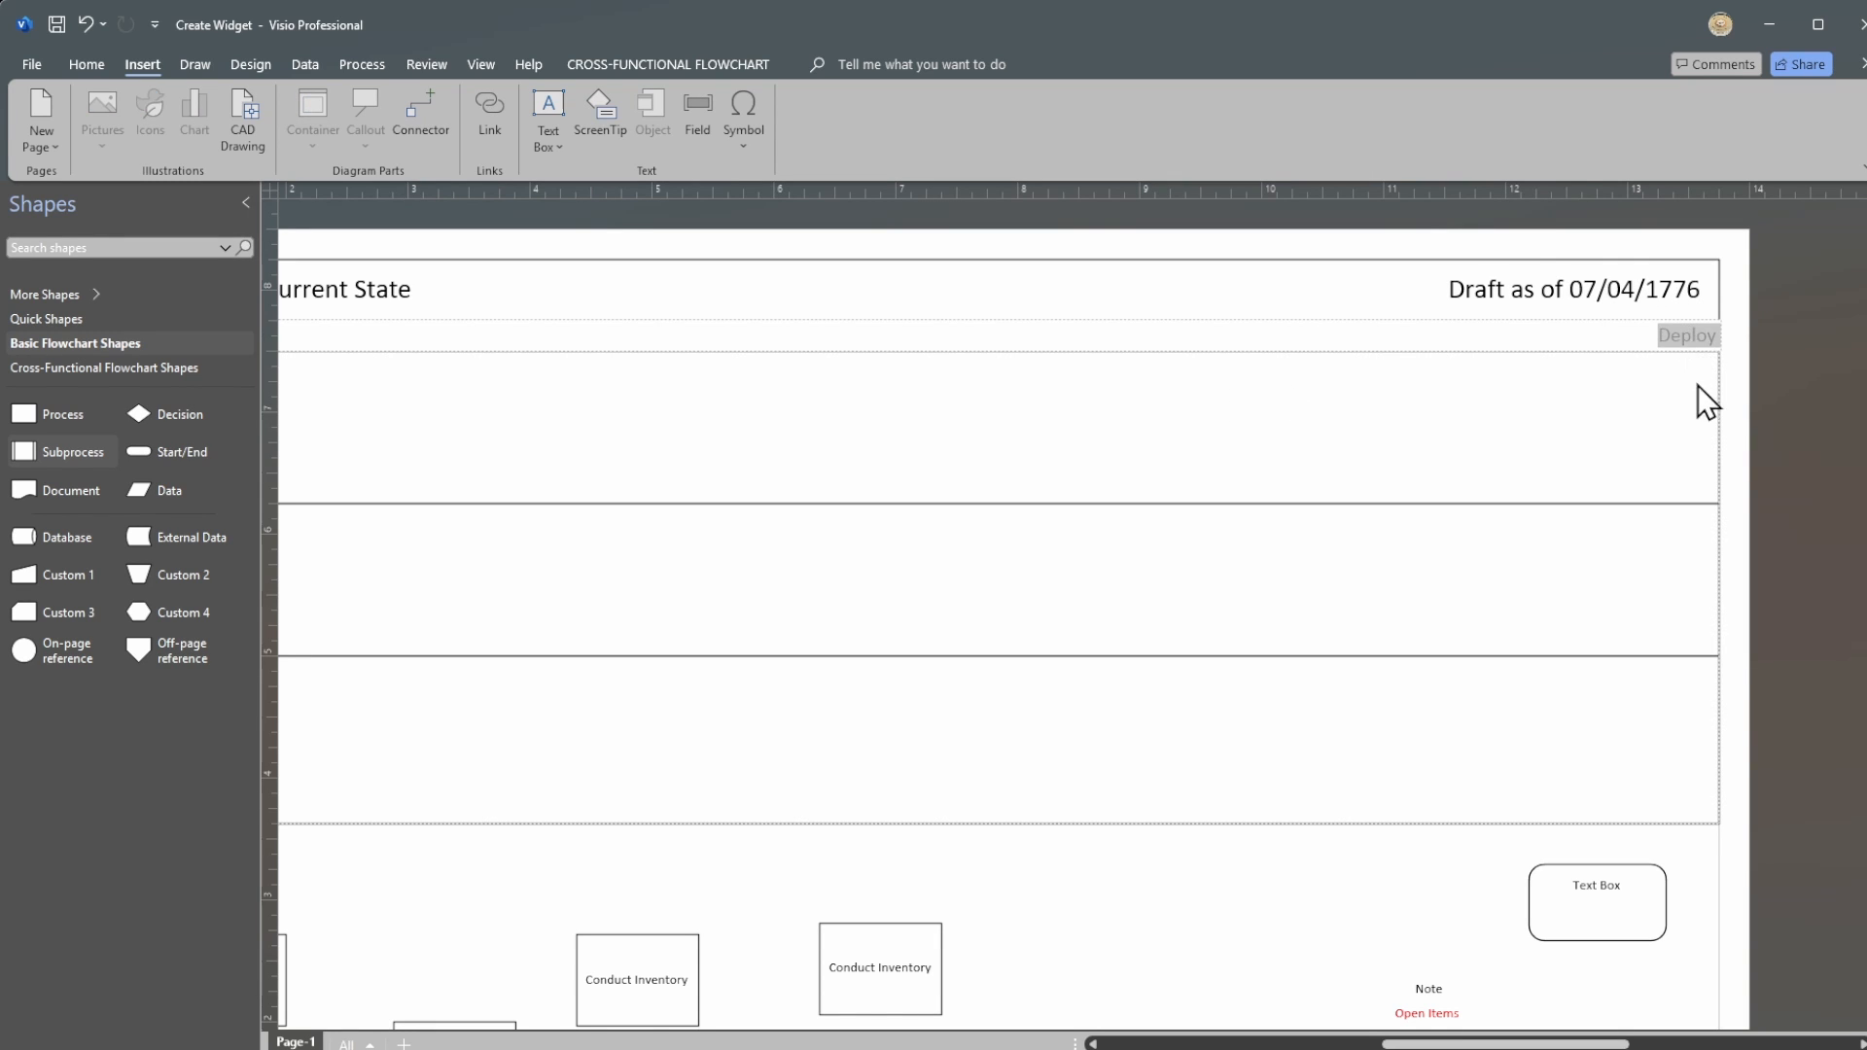
text(bb)
click(1665, 415)
double_click(1707, 336)
key(Delete)
click(1641, 447)
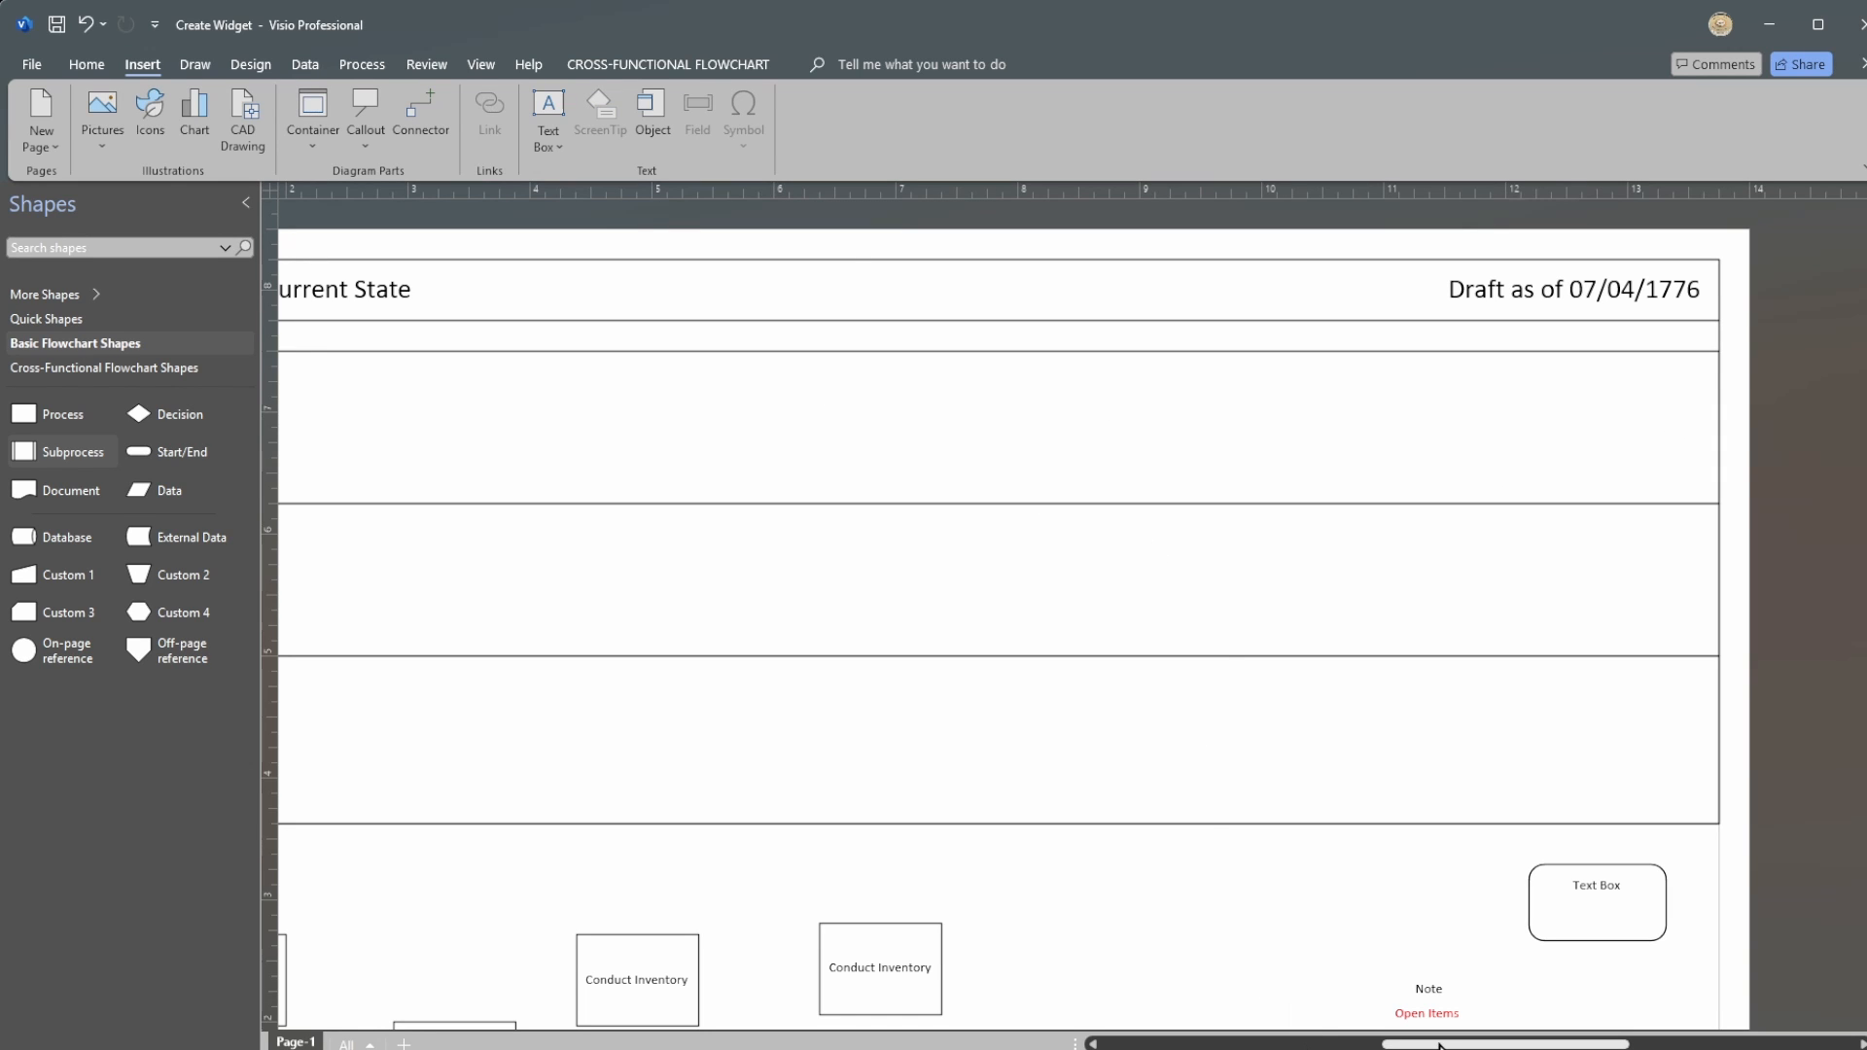
Step: Insert one Separator to divide the swimlanes into two phases near the middle of the flowchart
drag(1506, 1045, 1469, 1046)
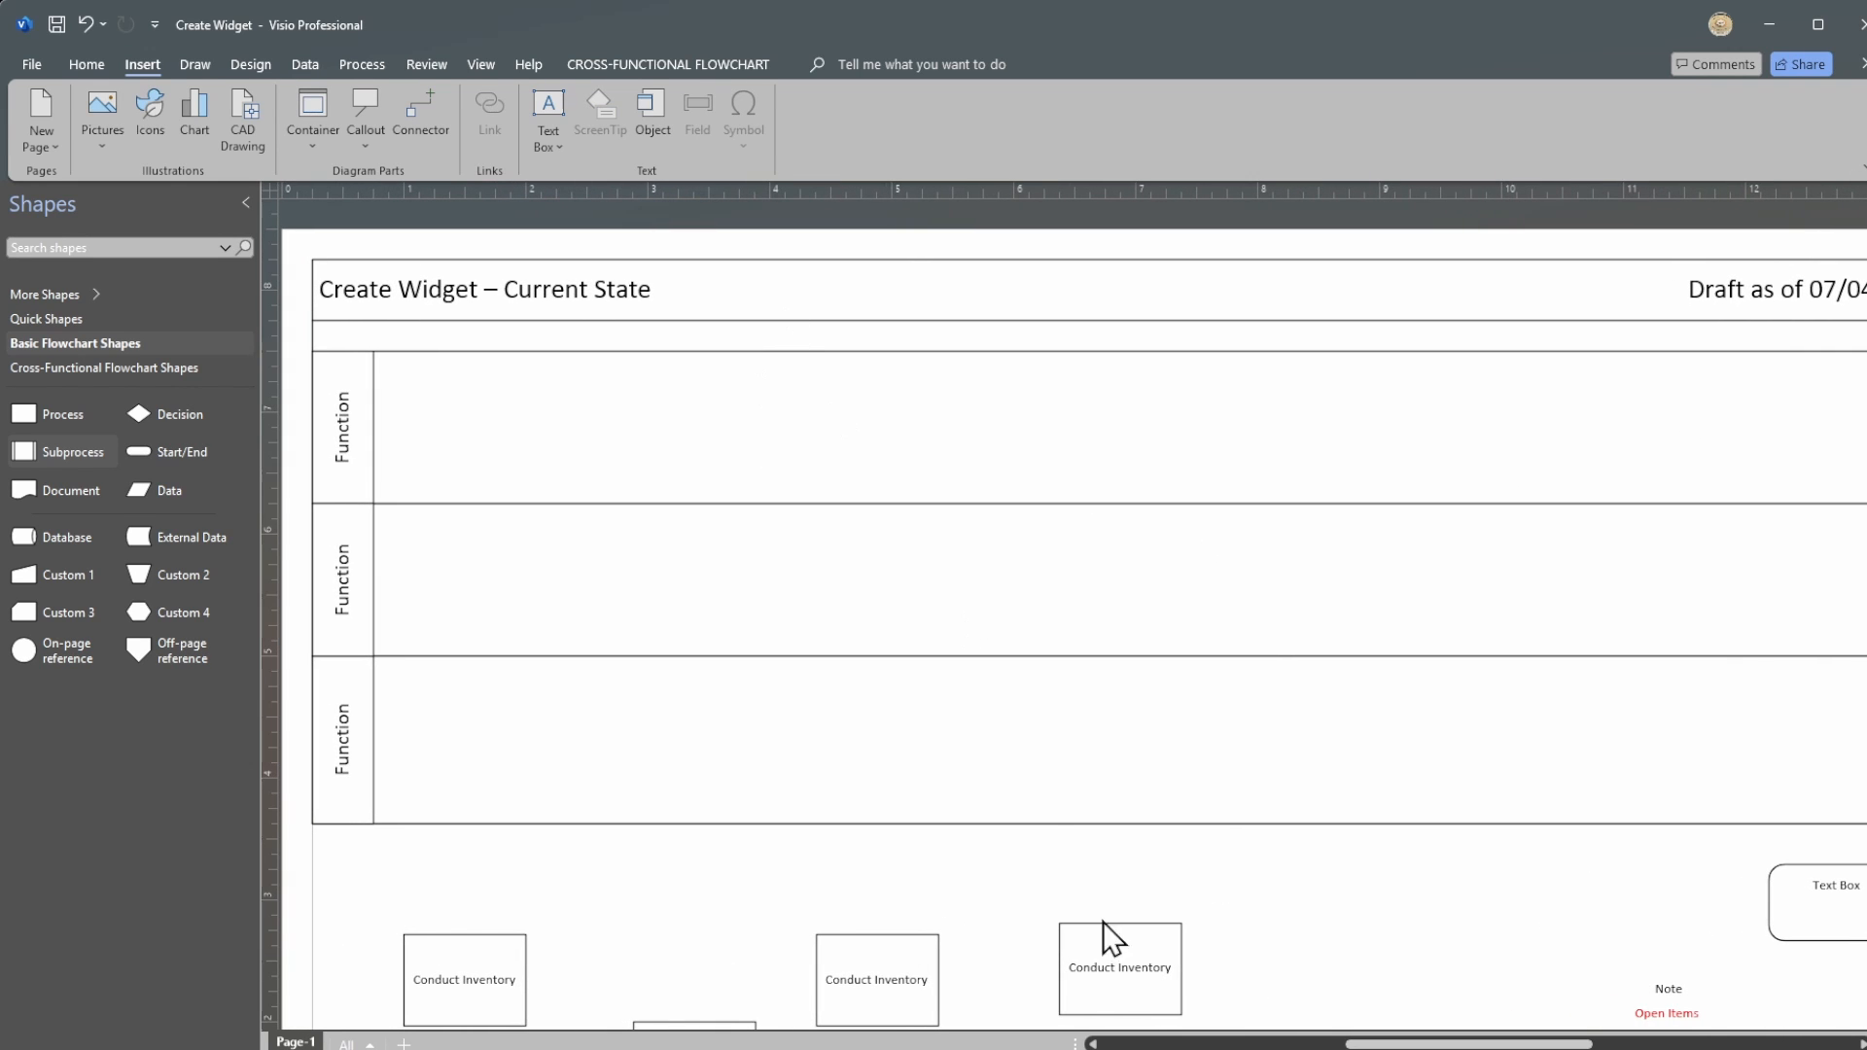
click(1595, 1049)
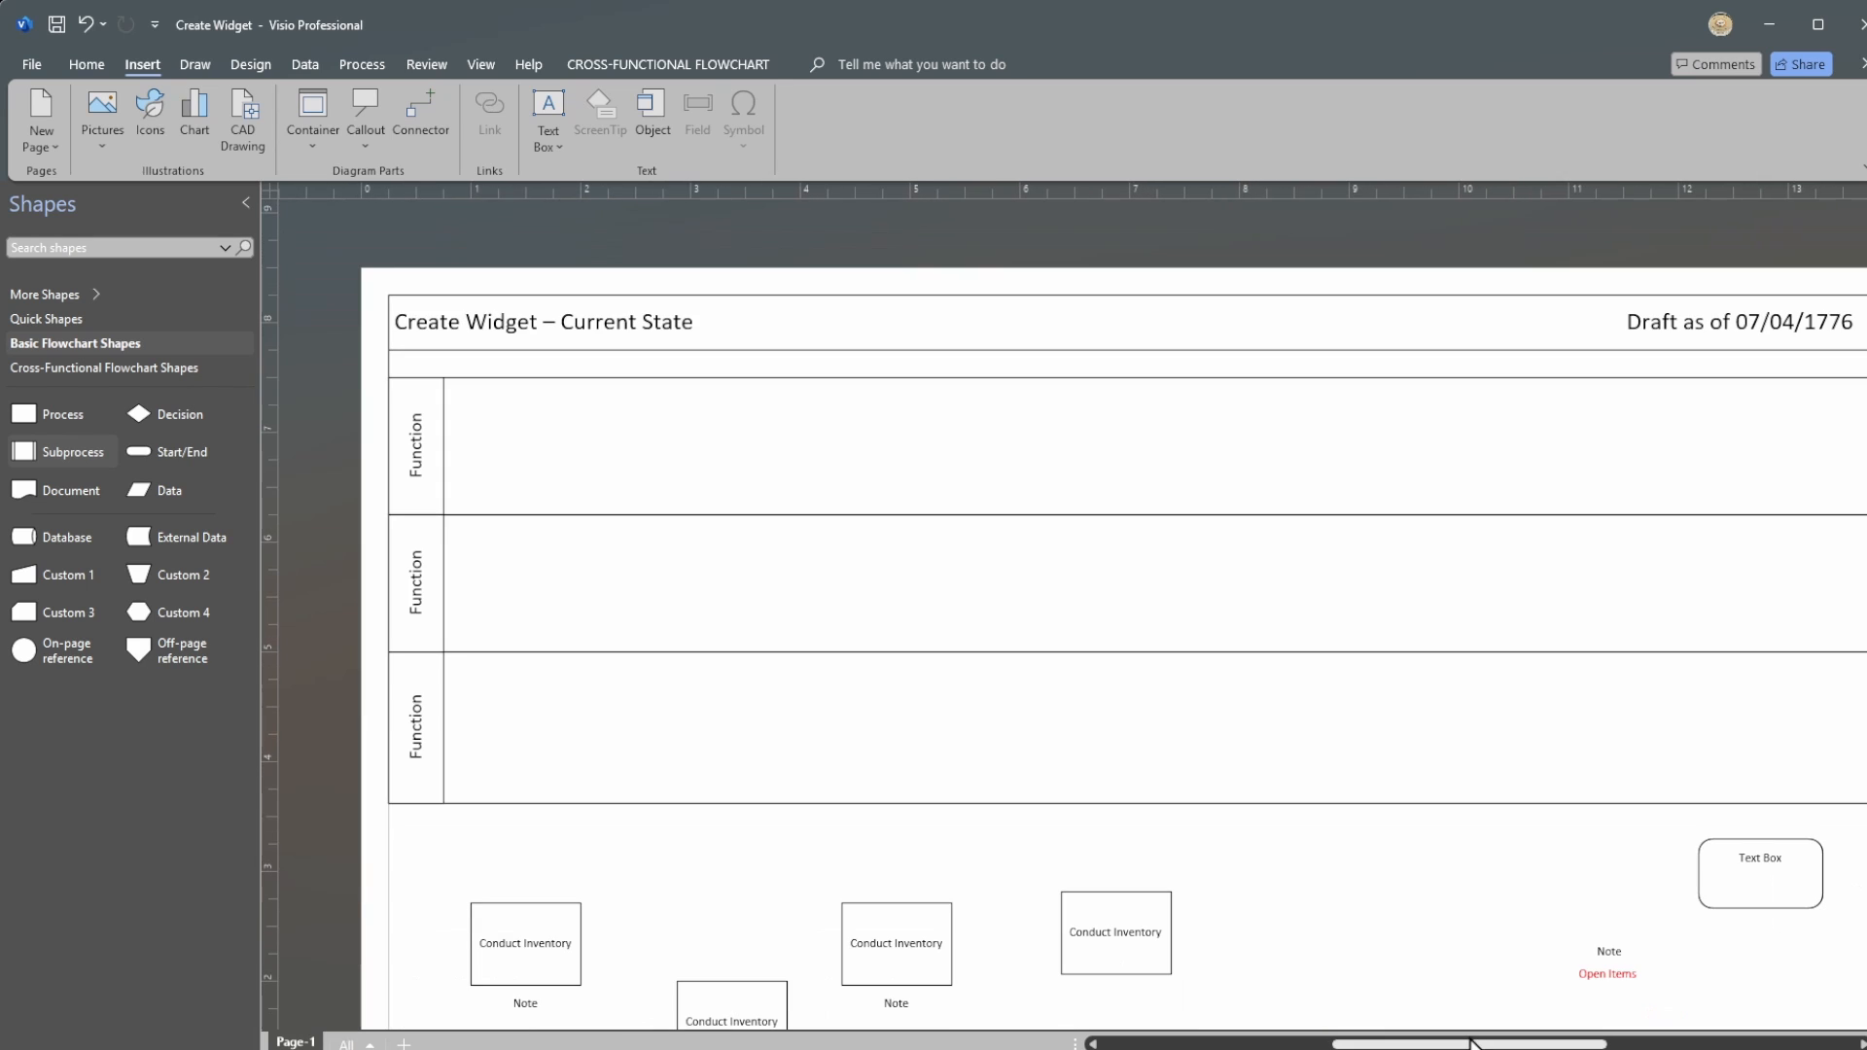
drag(1468, 1047, 1475, 1047)
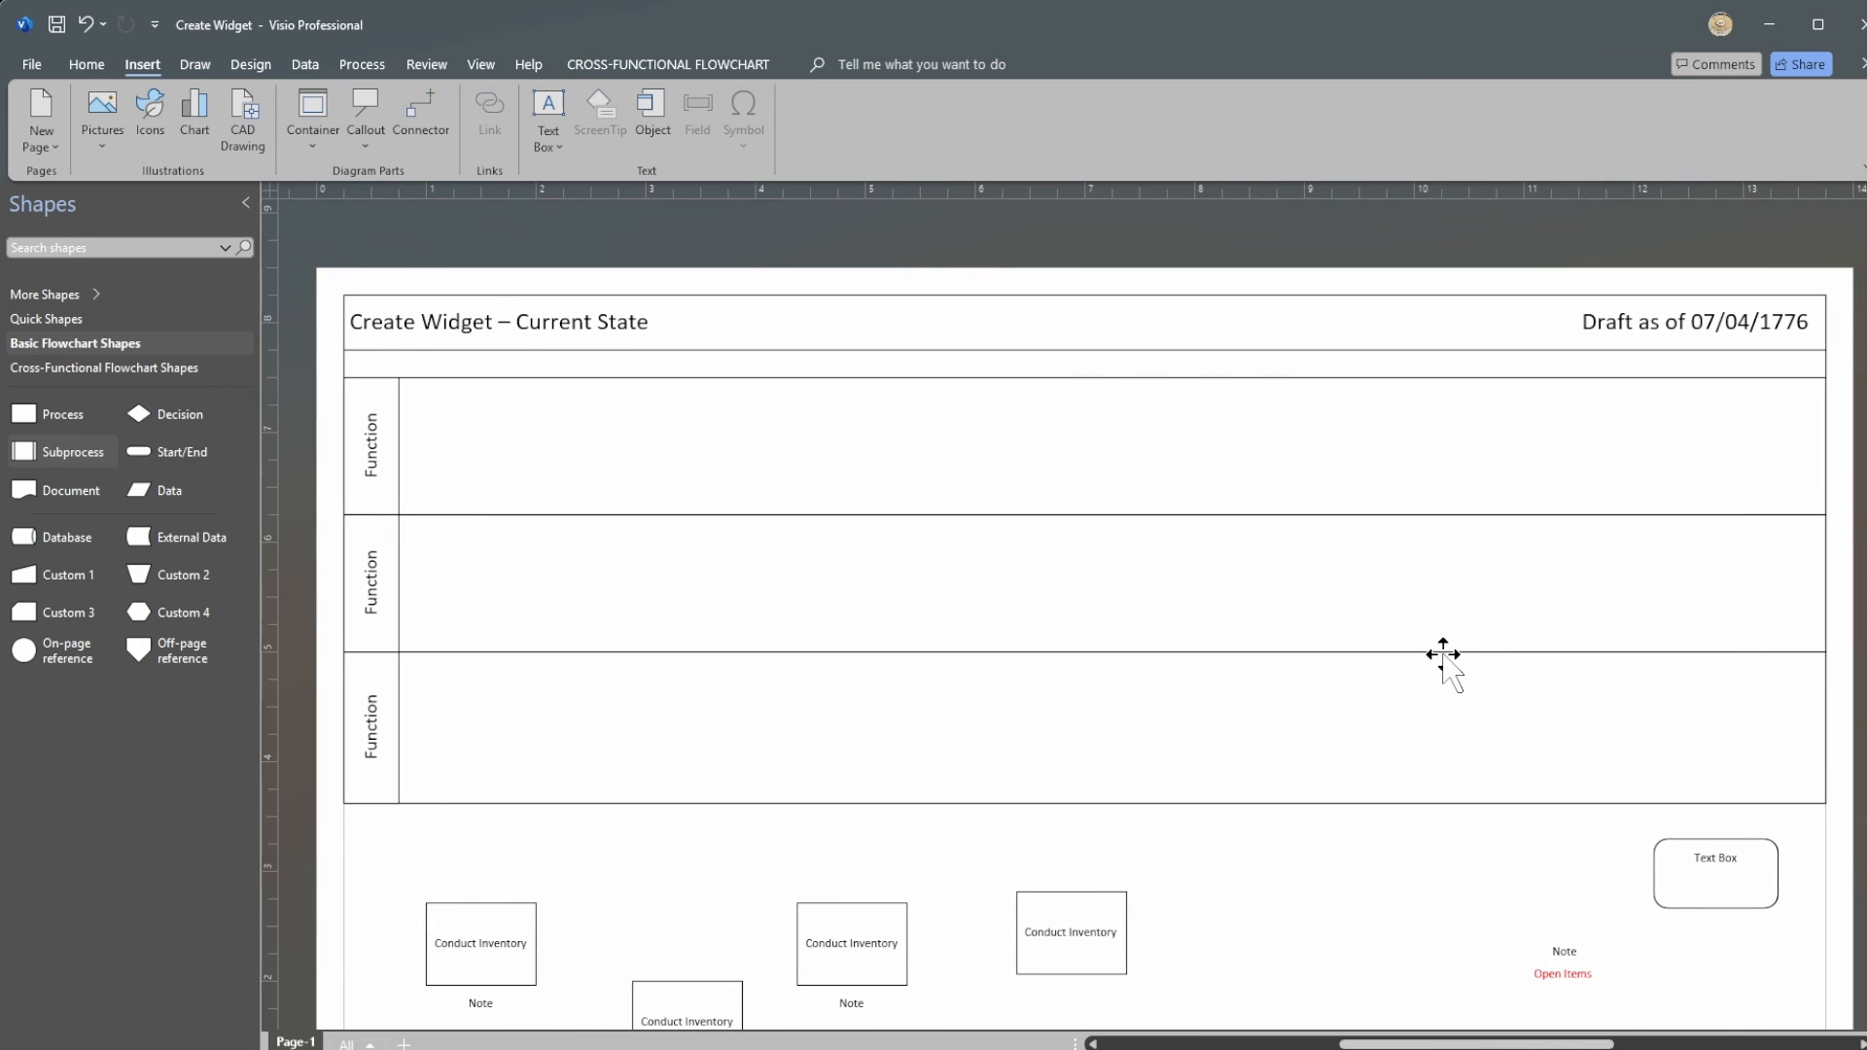
click(658, 66)
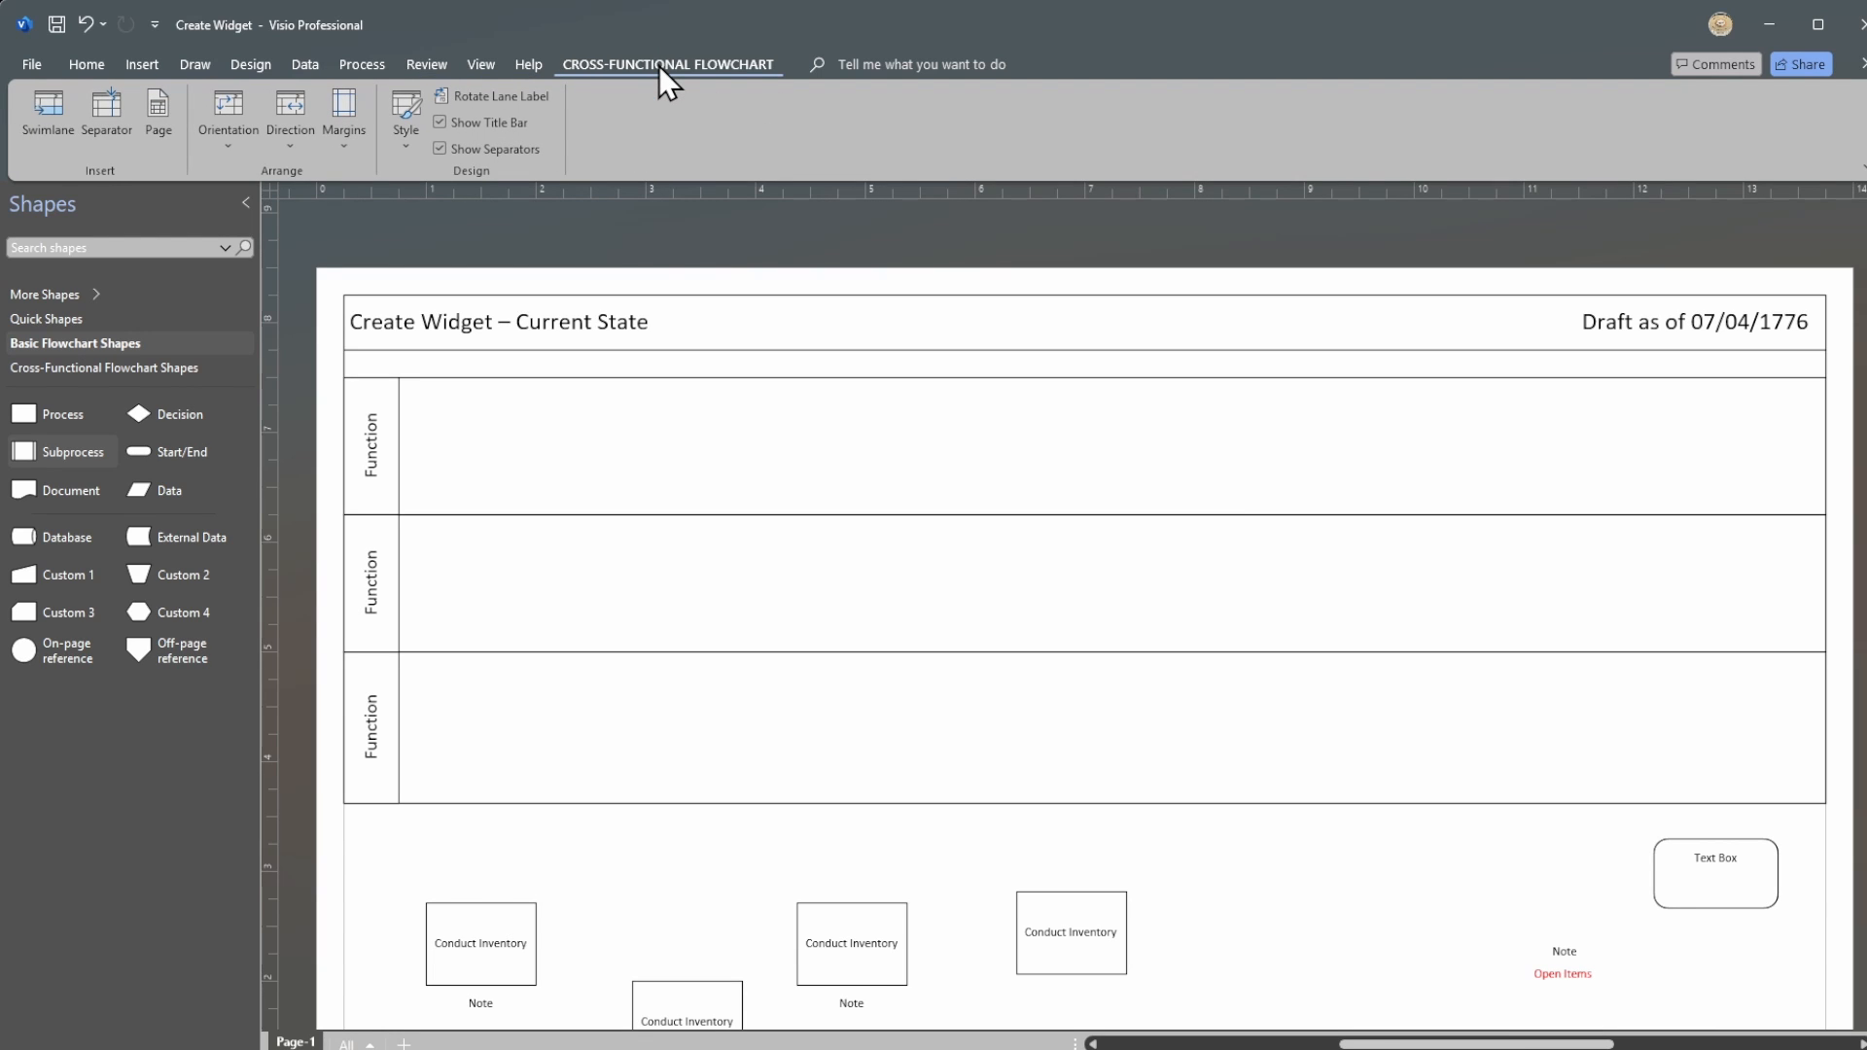
click(115, 123)
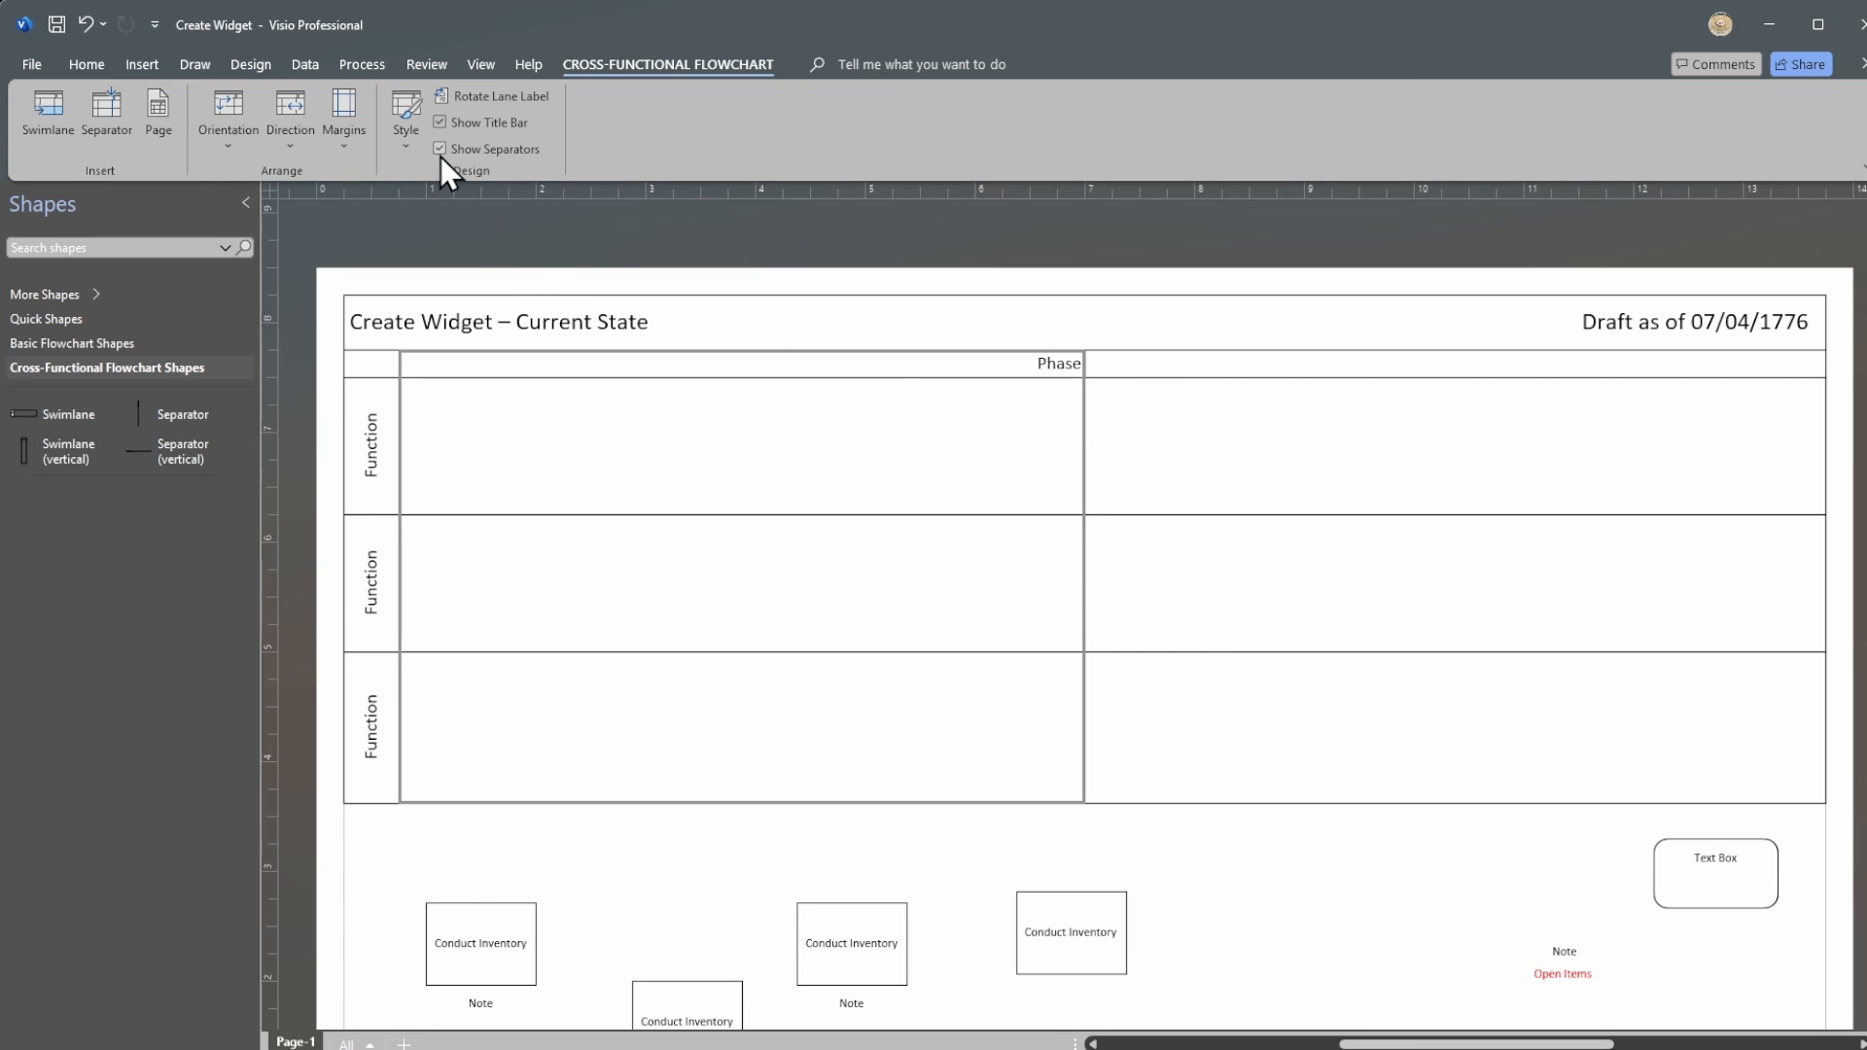
click(510, 260)
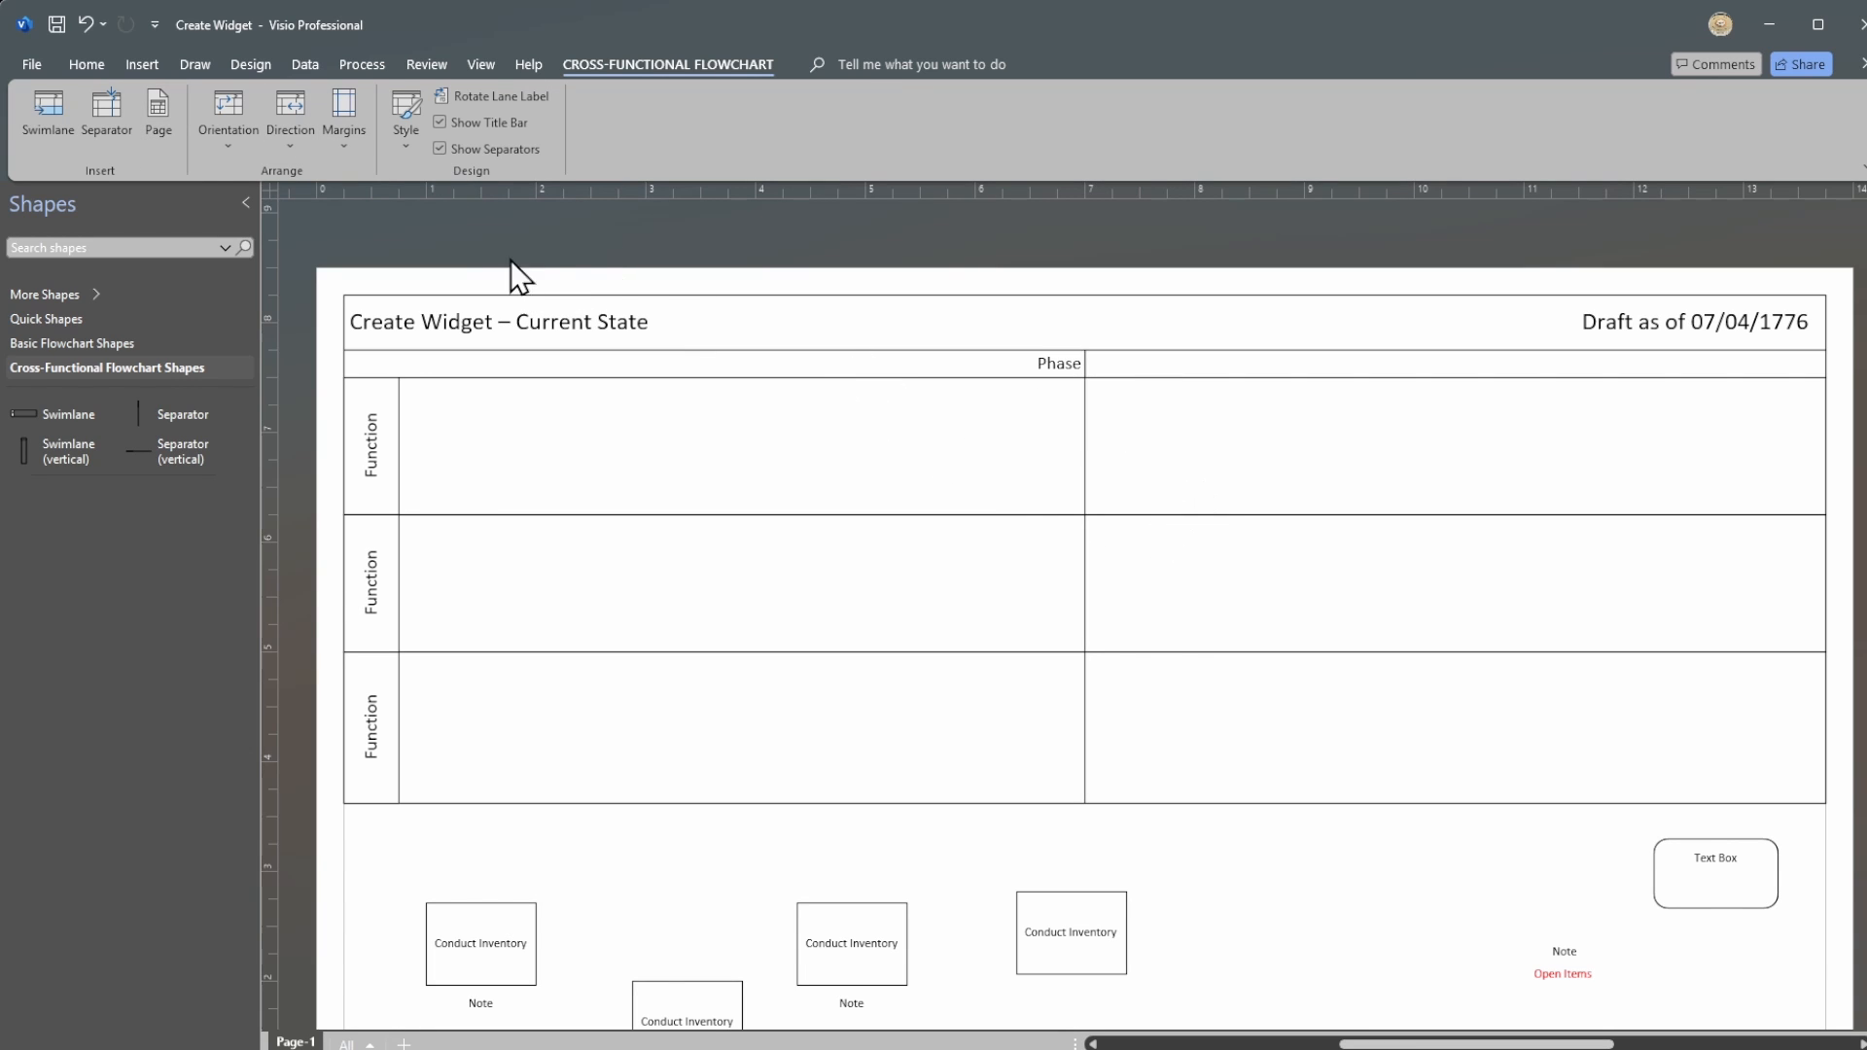
Step: Hide the phase separators of the cross-functional flowchart
click(439, 147)
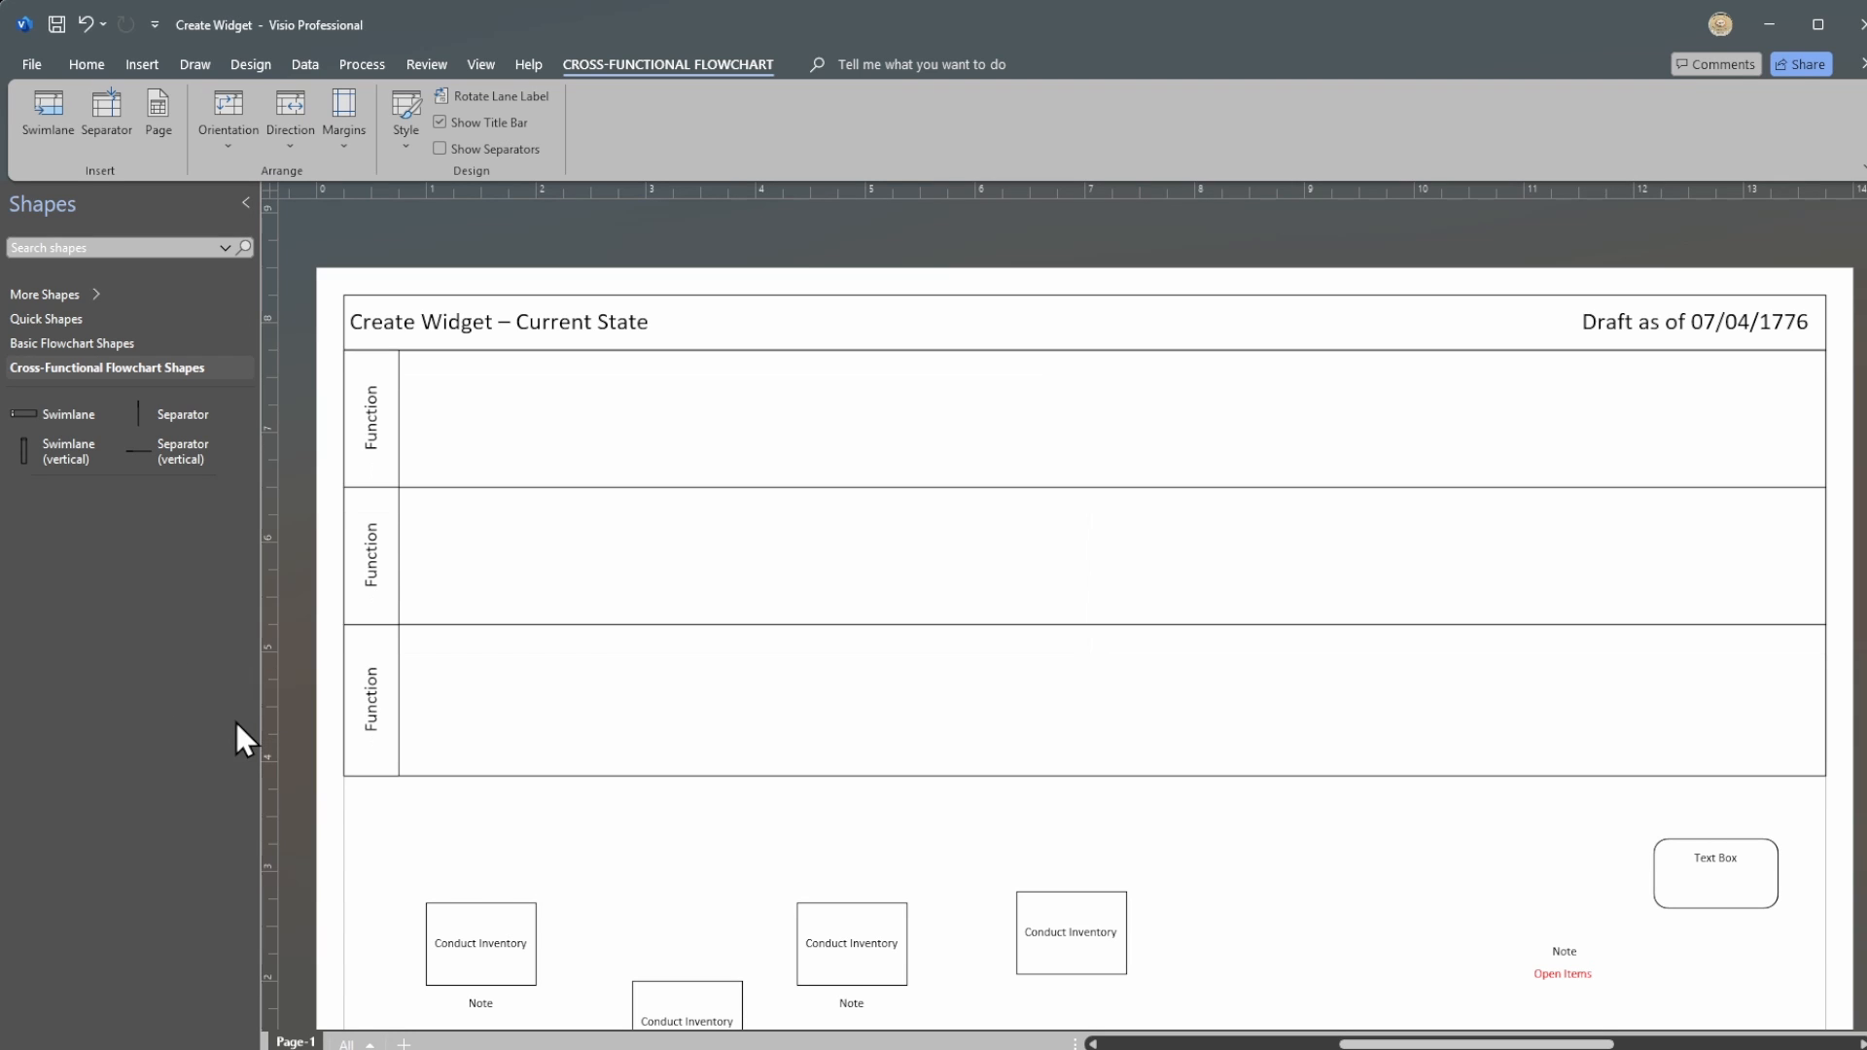
click(440, 150)
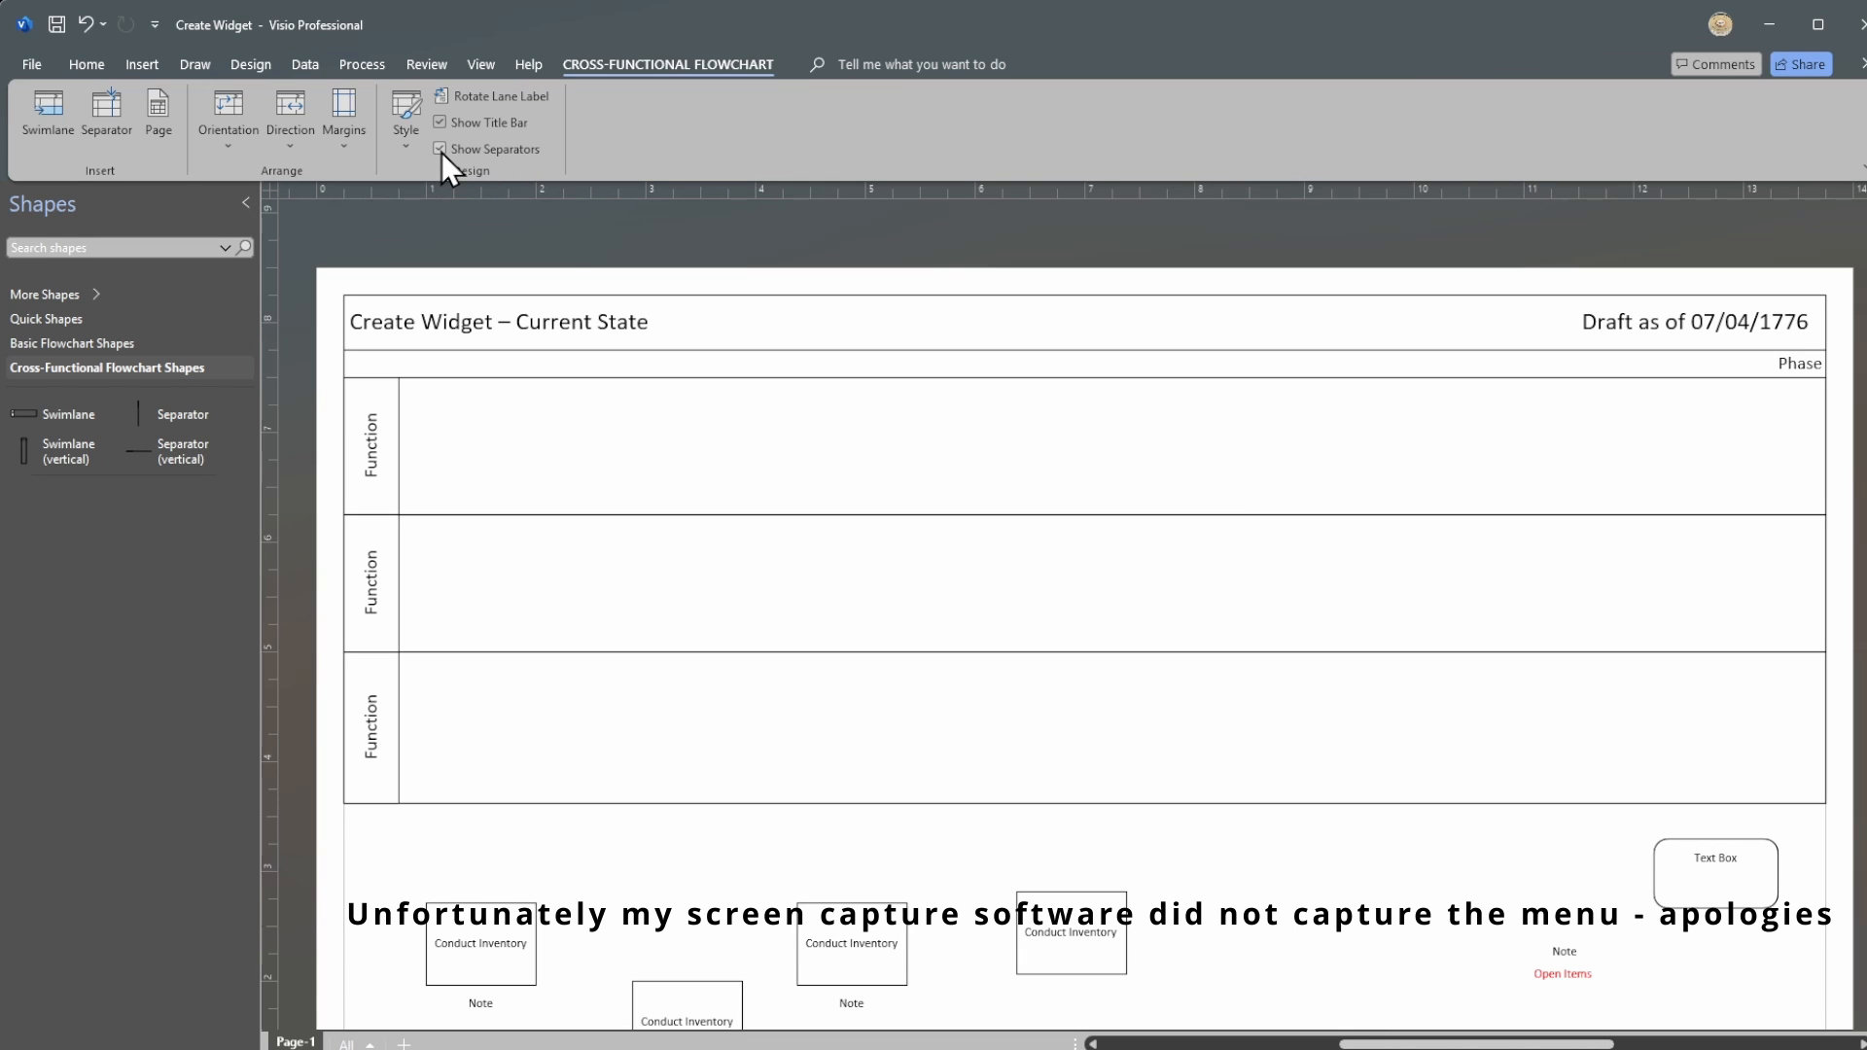
click(439, 150)
click(441, 150)
click(438, 150)
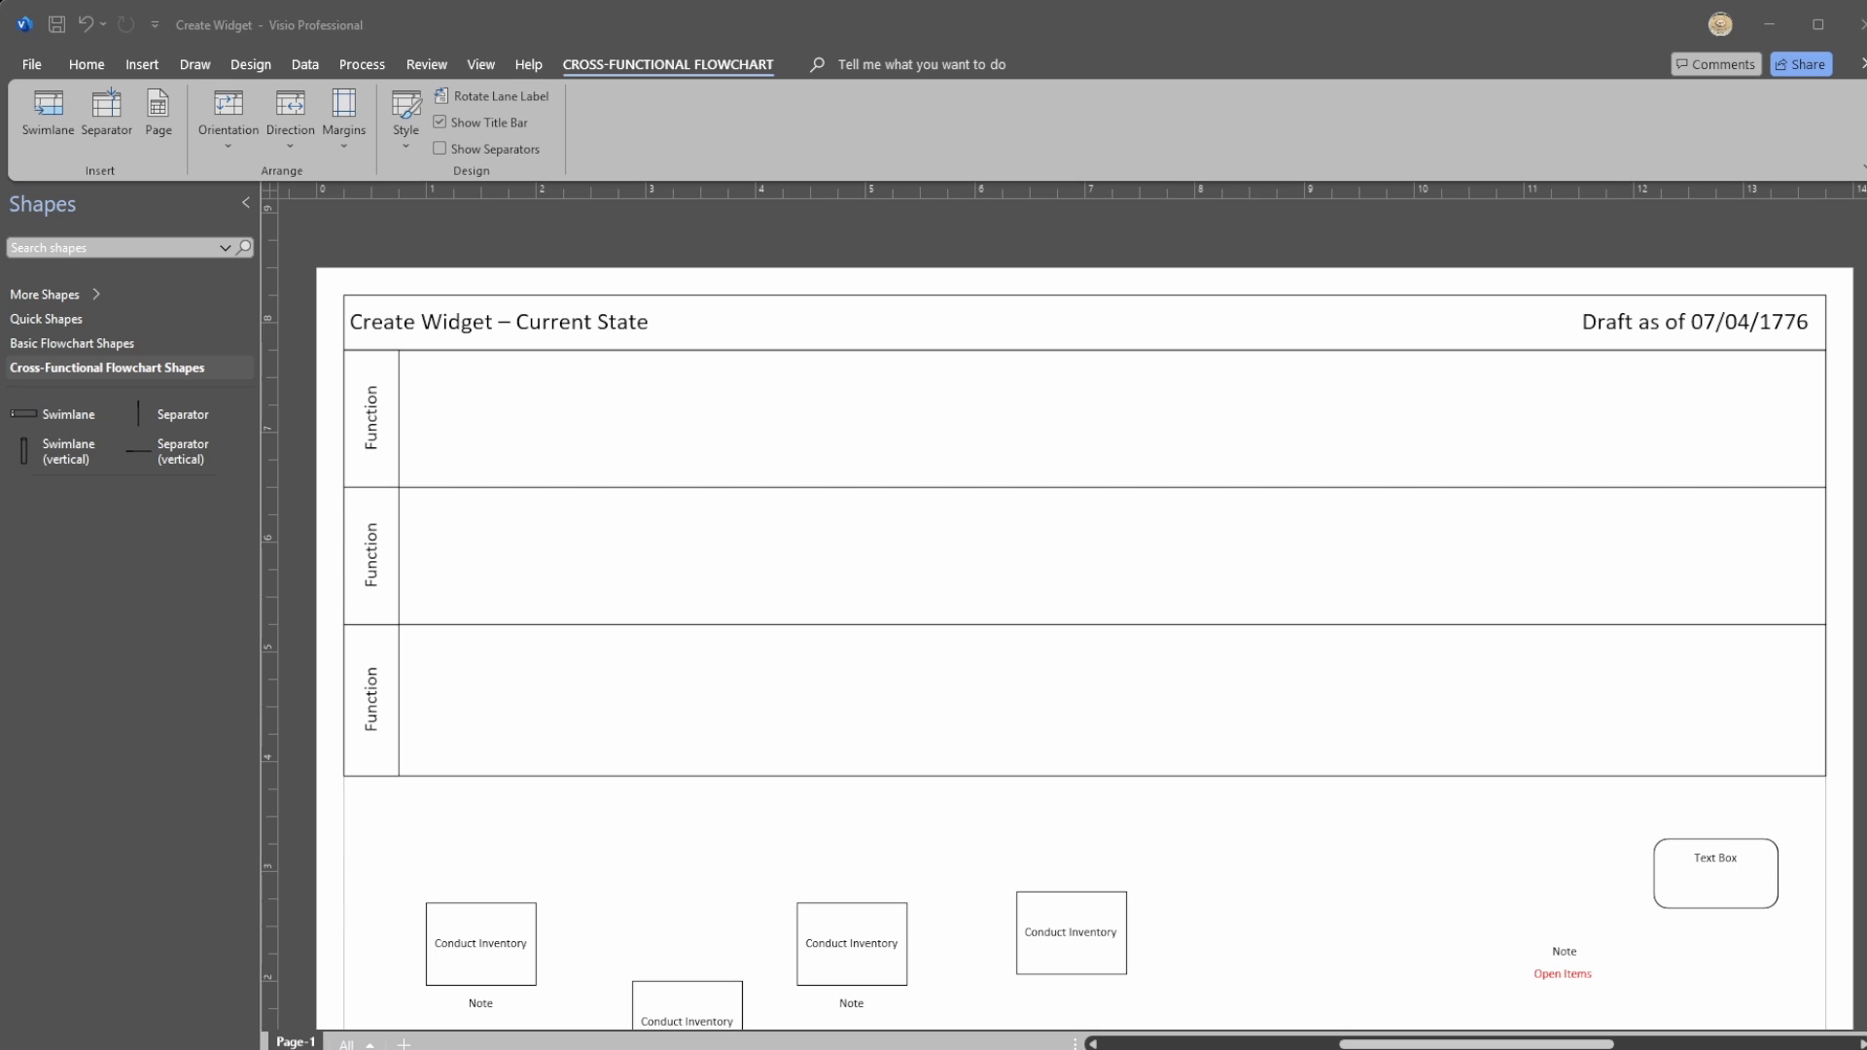
click(1084, 36)
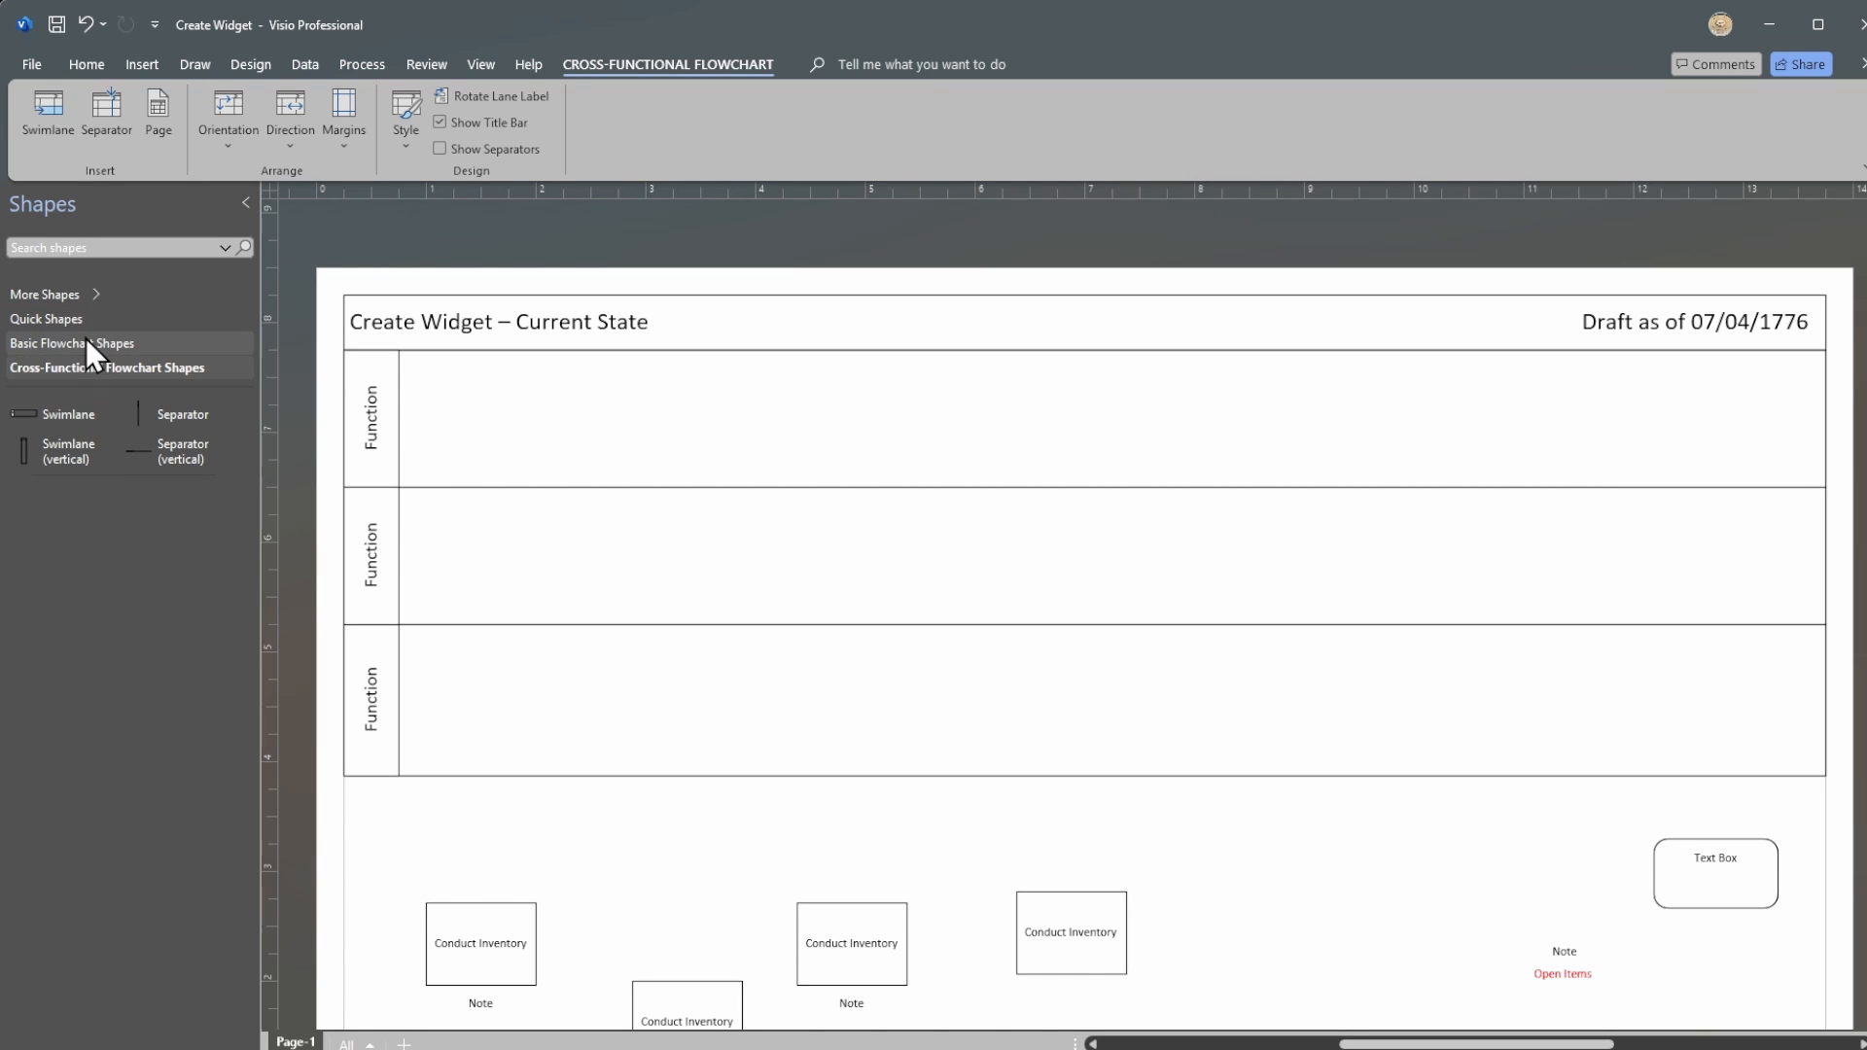
Step: Add the On-page reference and Off-page reference shapes from Basic Flowchart Shapes to the Quick Shapes, and show the Quick Shapes set
click(60, 322)
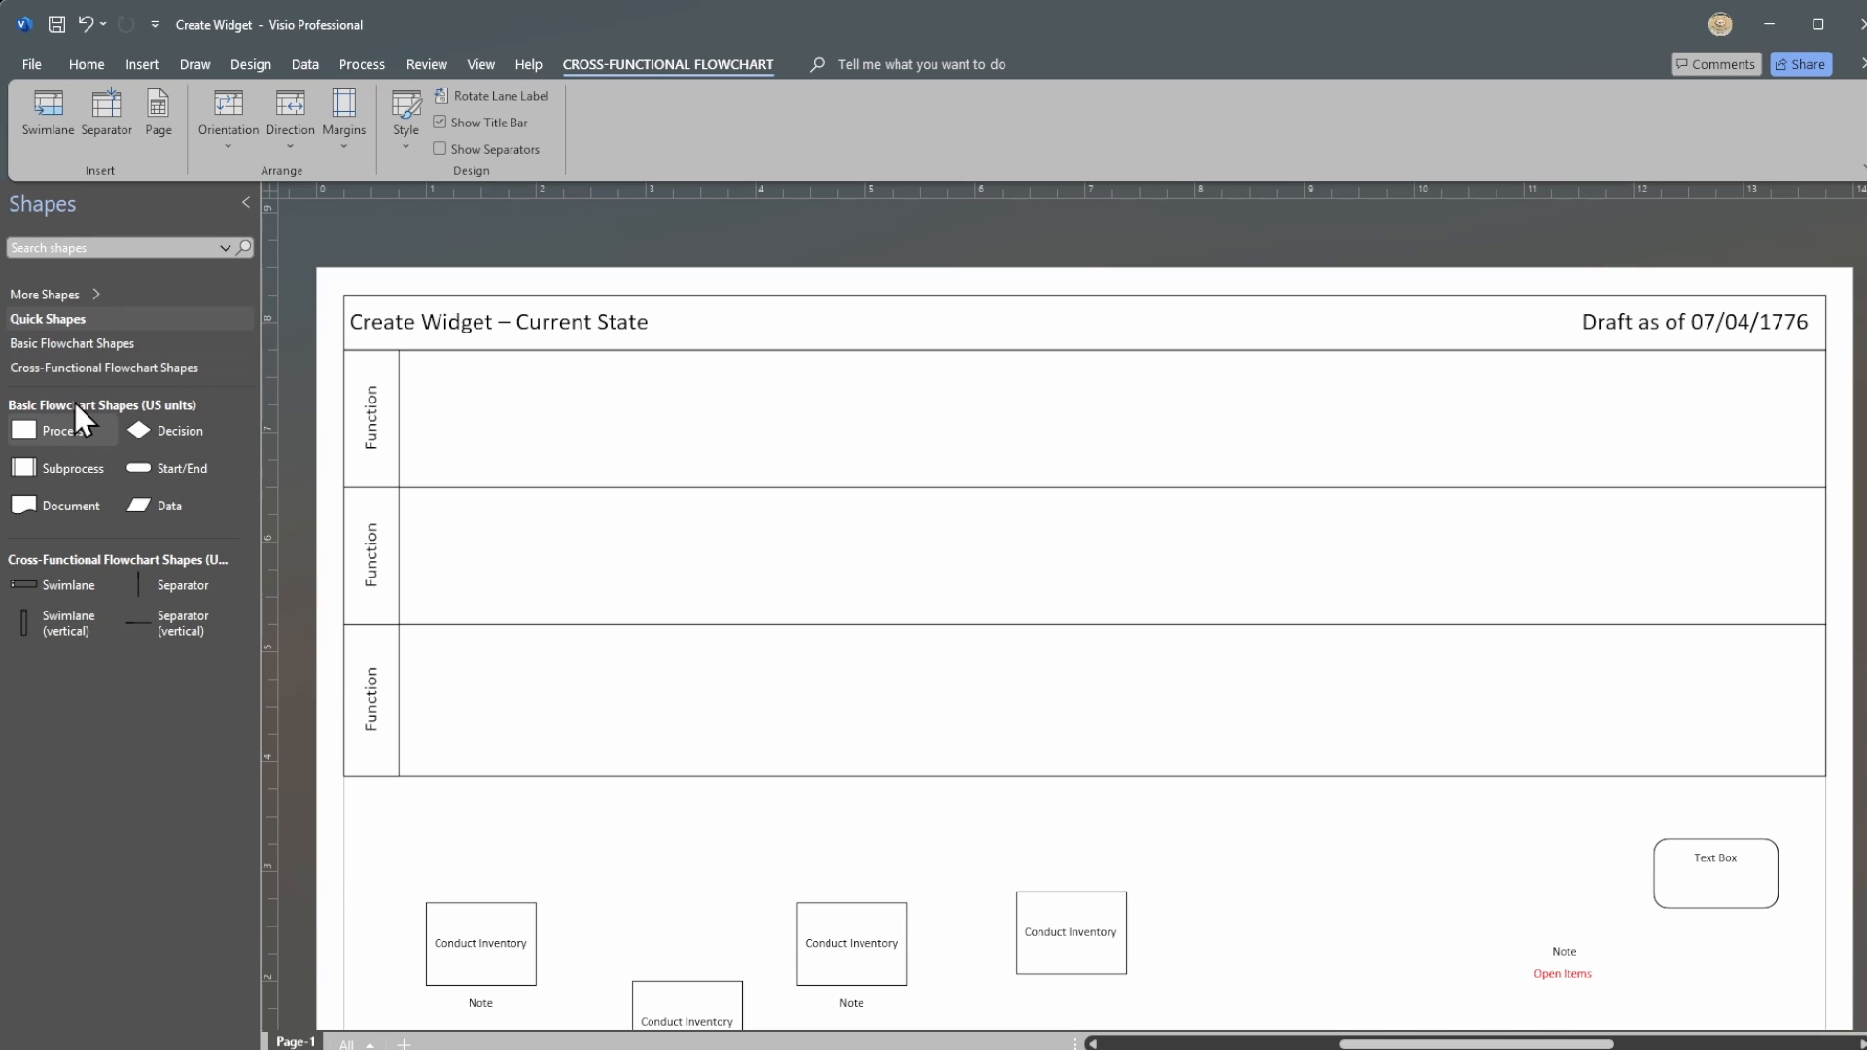
click(74, 344)
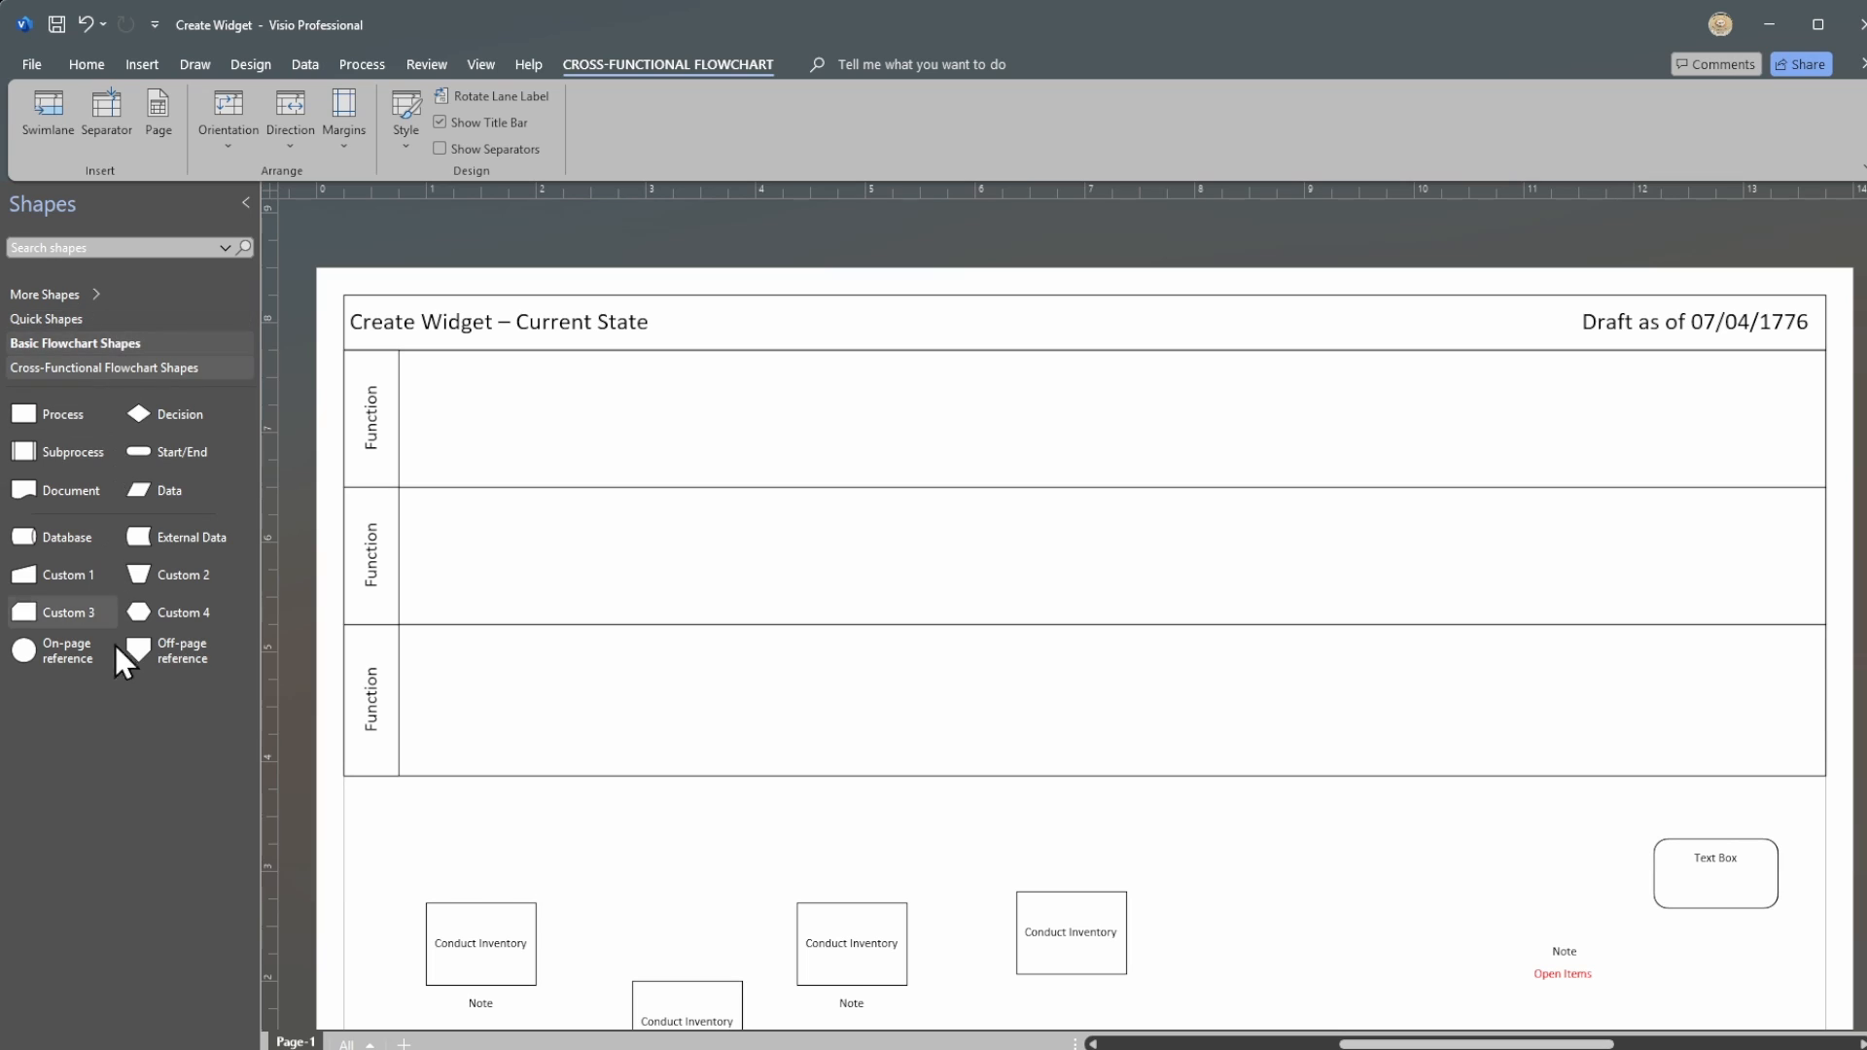
mouse_move(55, 650)
mouse_down()
mouse_move(97, 628)
mouse_move(119, 381)
mouse_move(72, 314)
mouse_move(45, 663)
mouse_move(68, 647)
mouse_up()
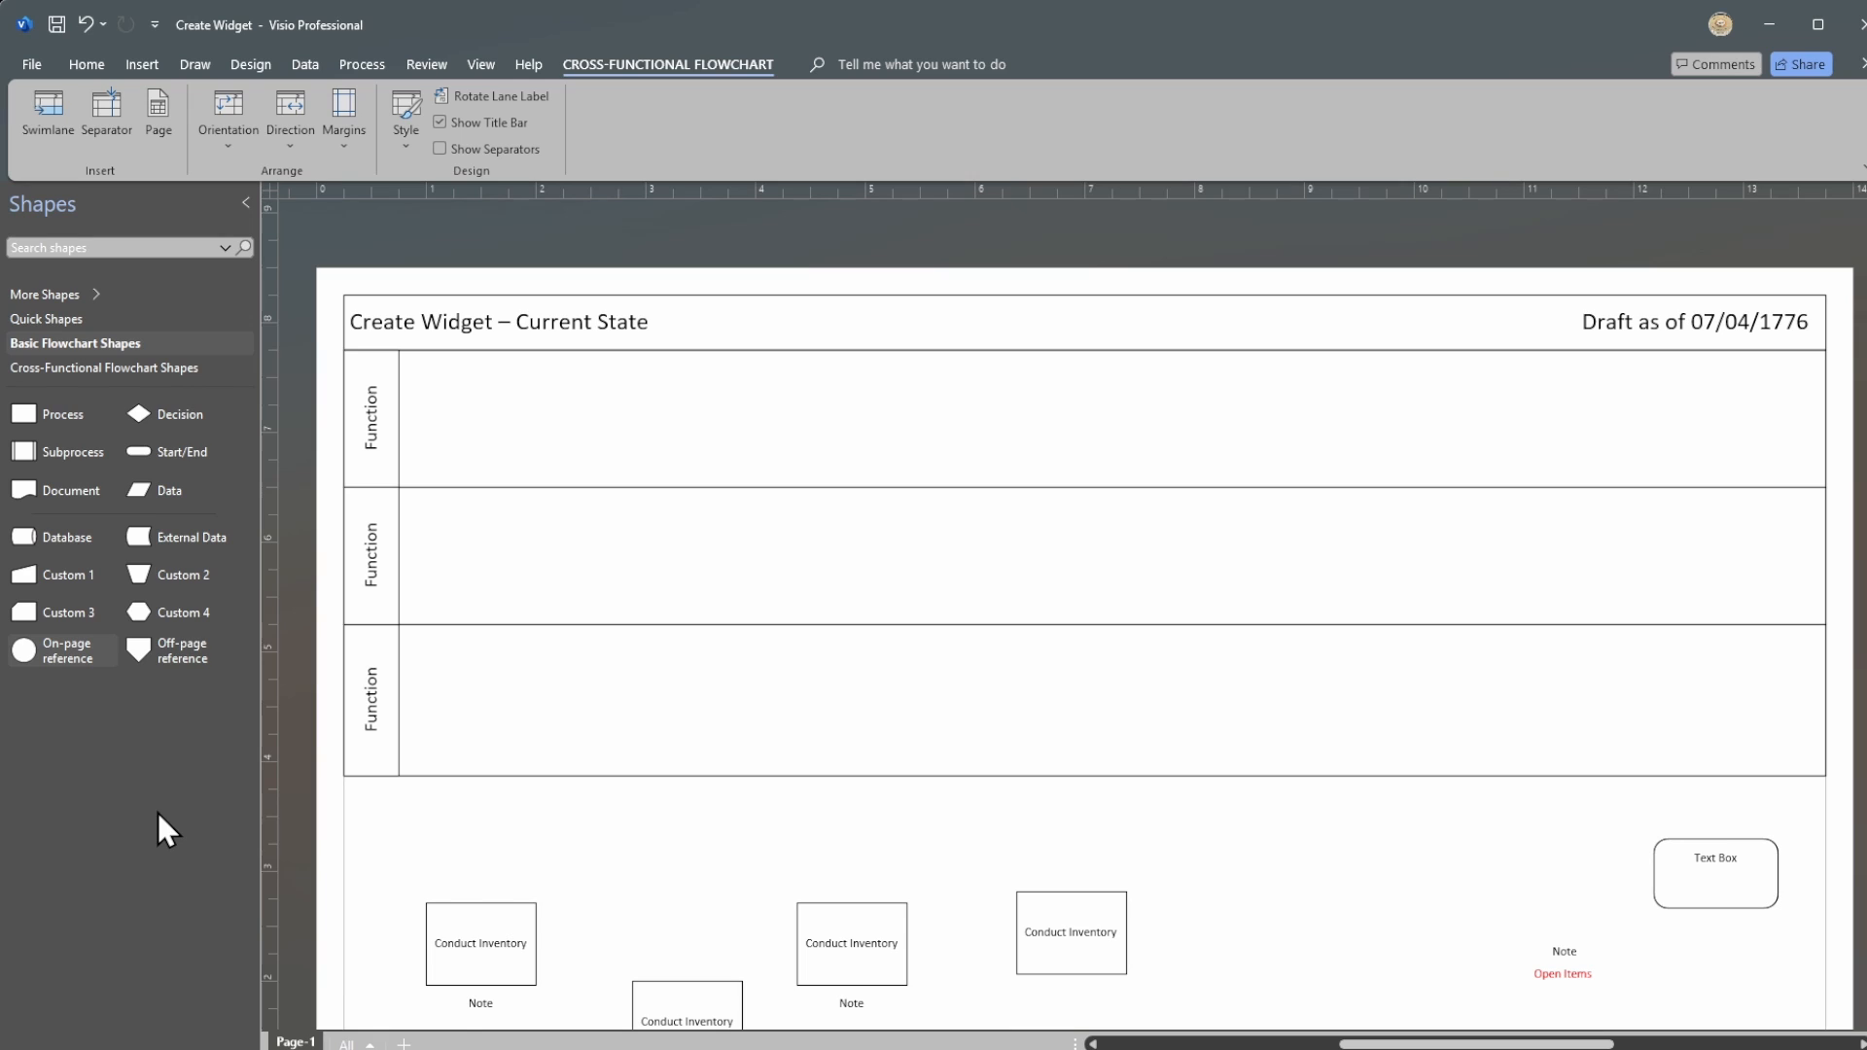
right_click(46, 682)
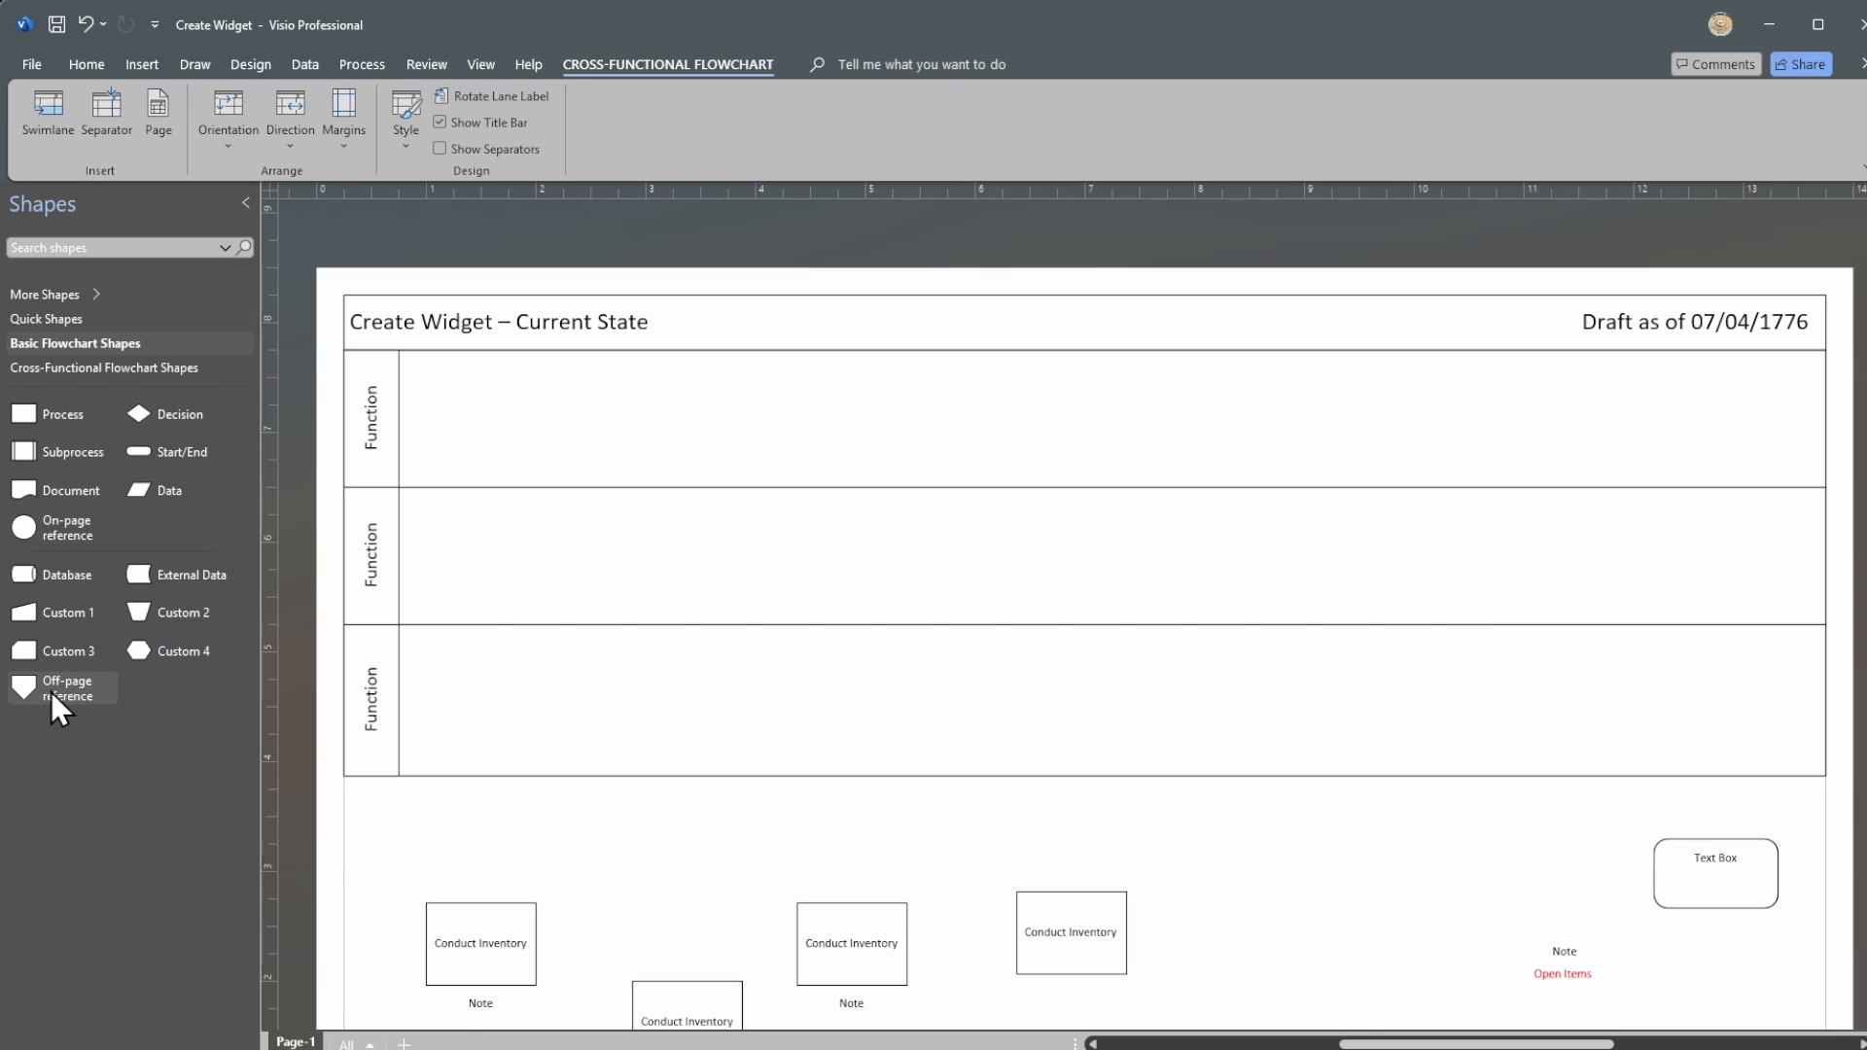
click(140, 845)
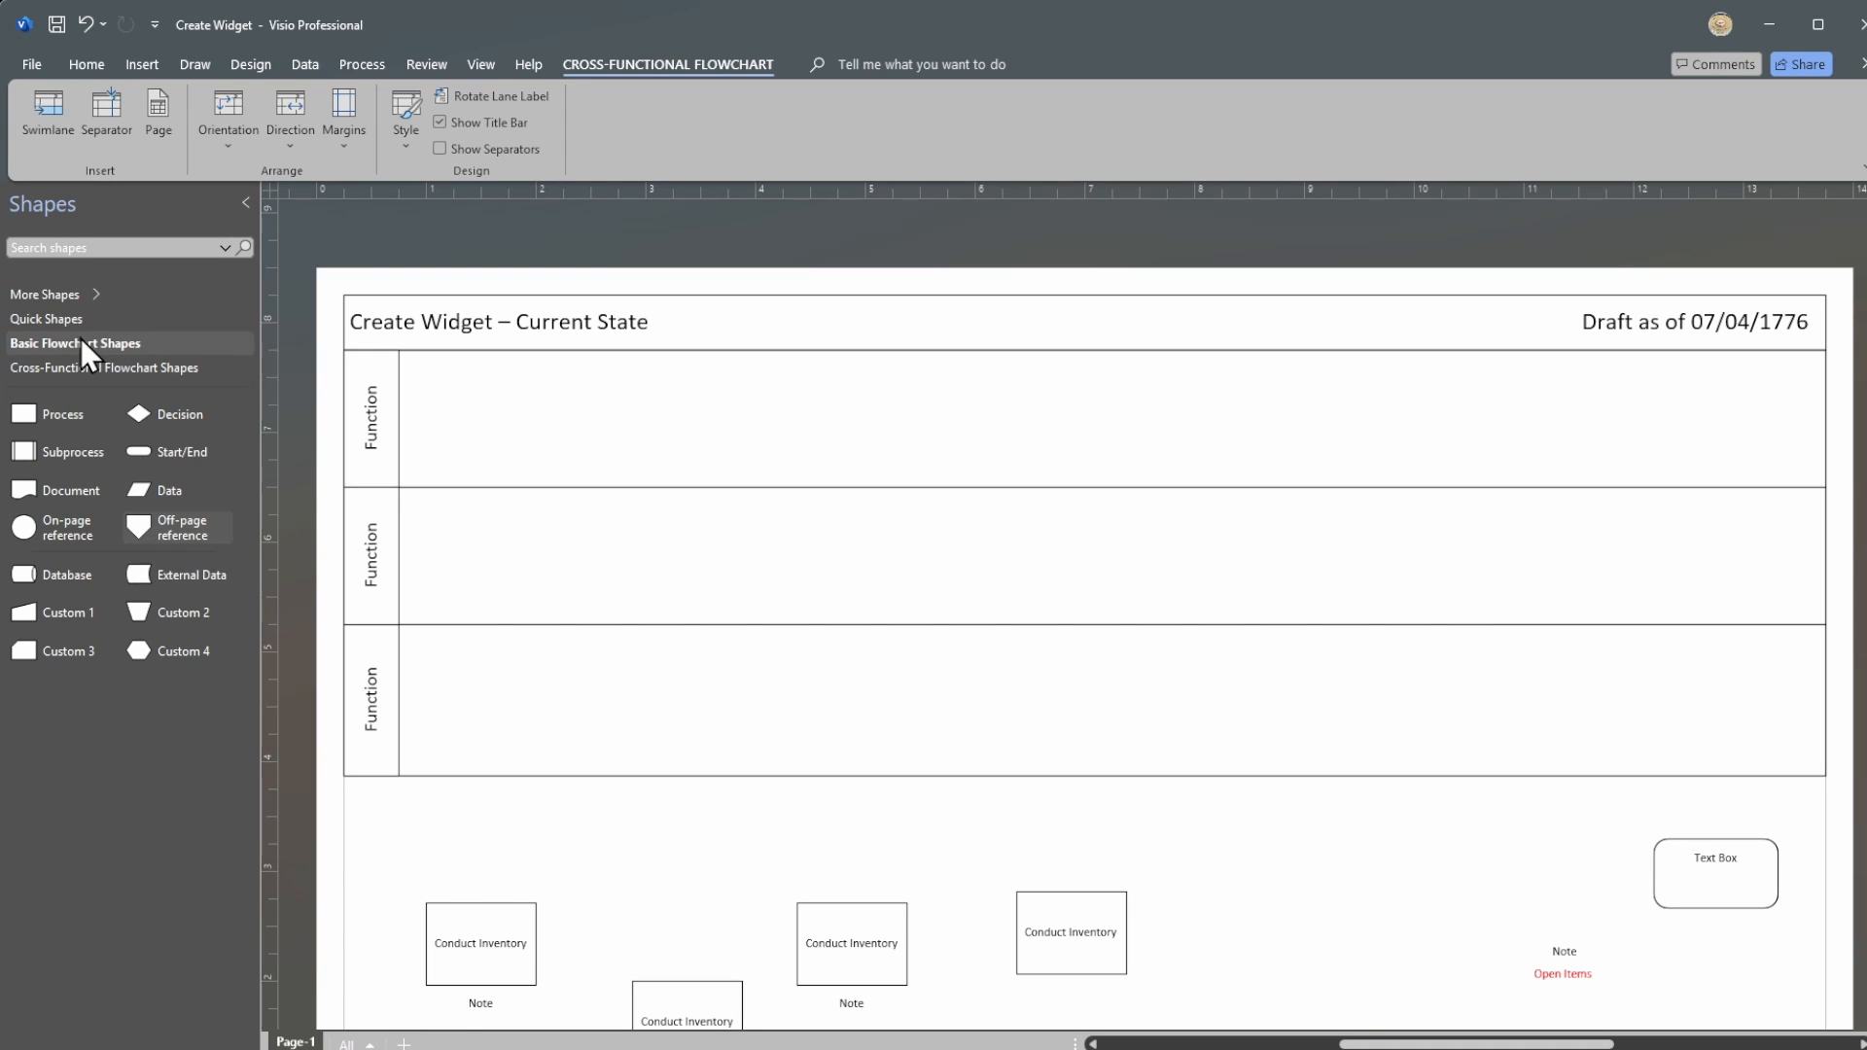
click(53, 321)
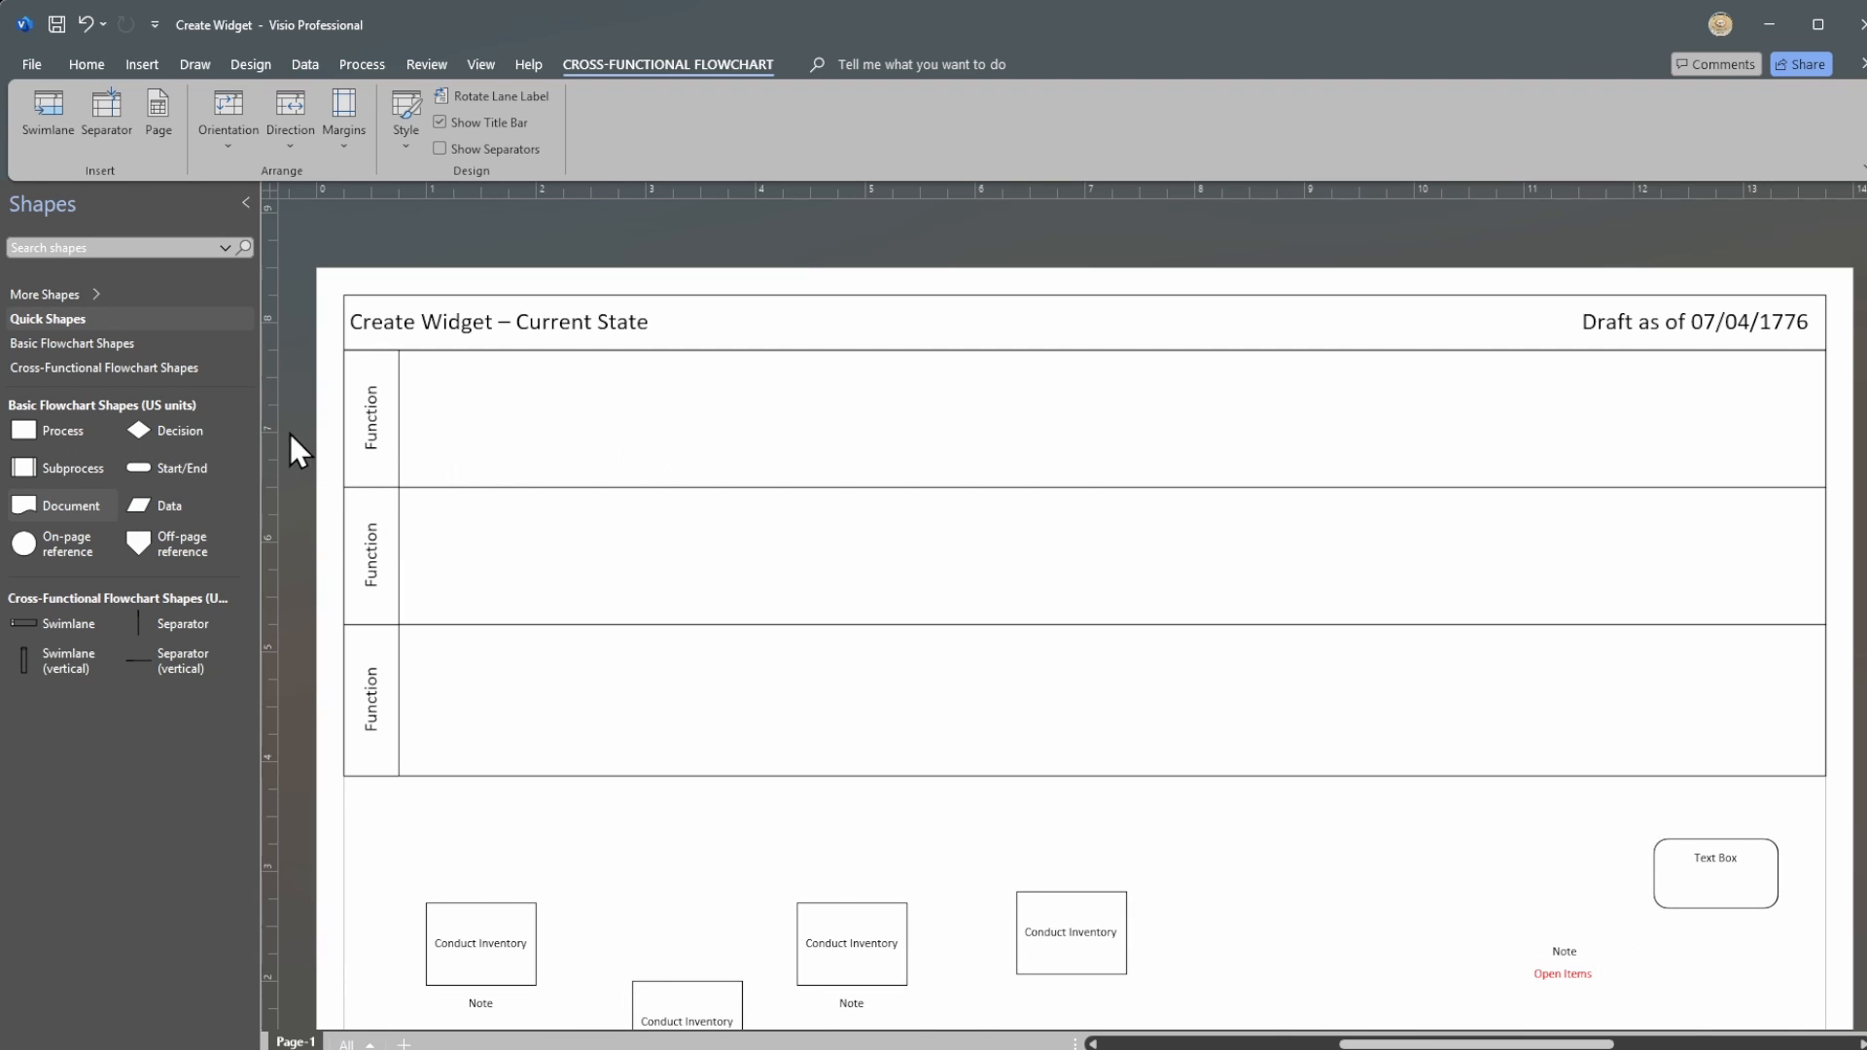
Step: Rename the first swimlane as "Customer"
double_click(355, 420)
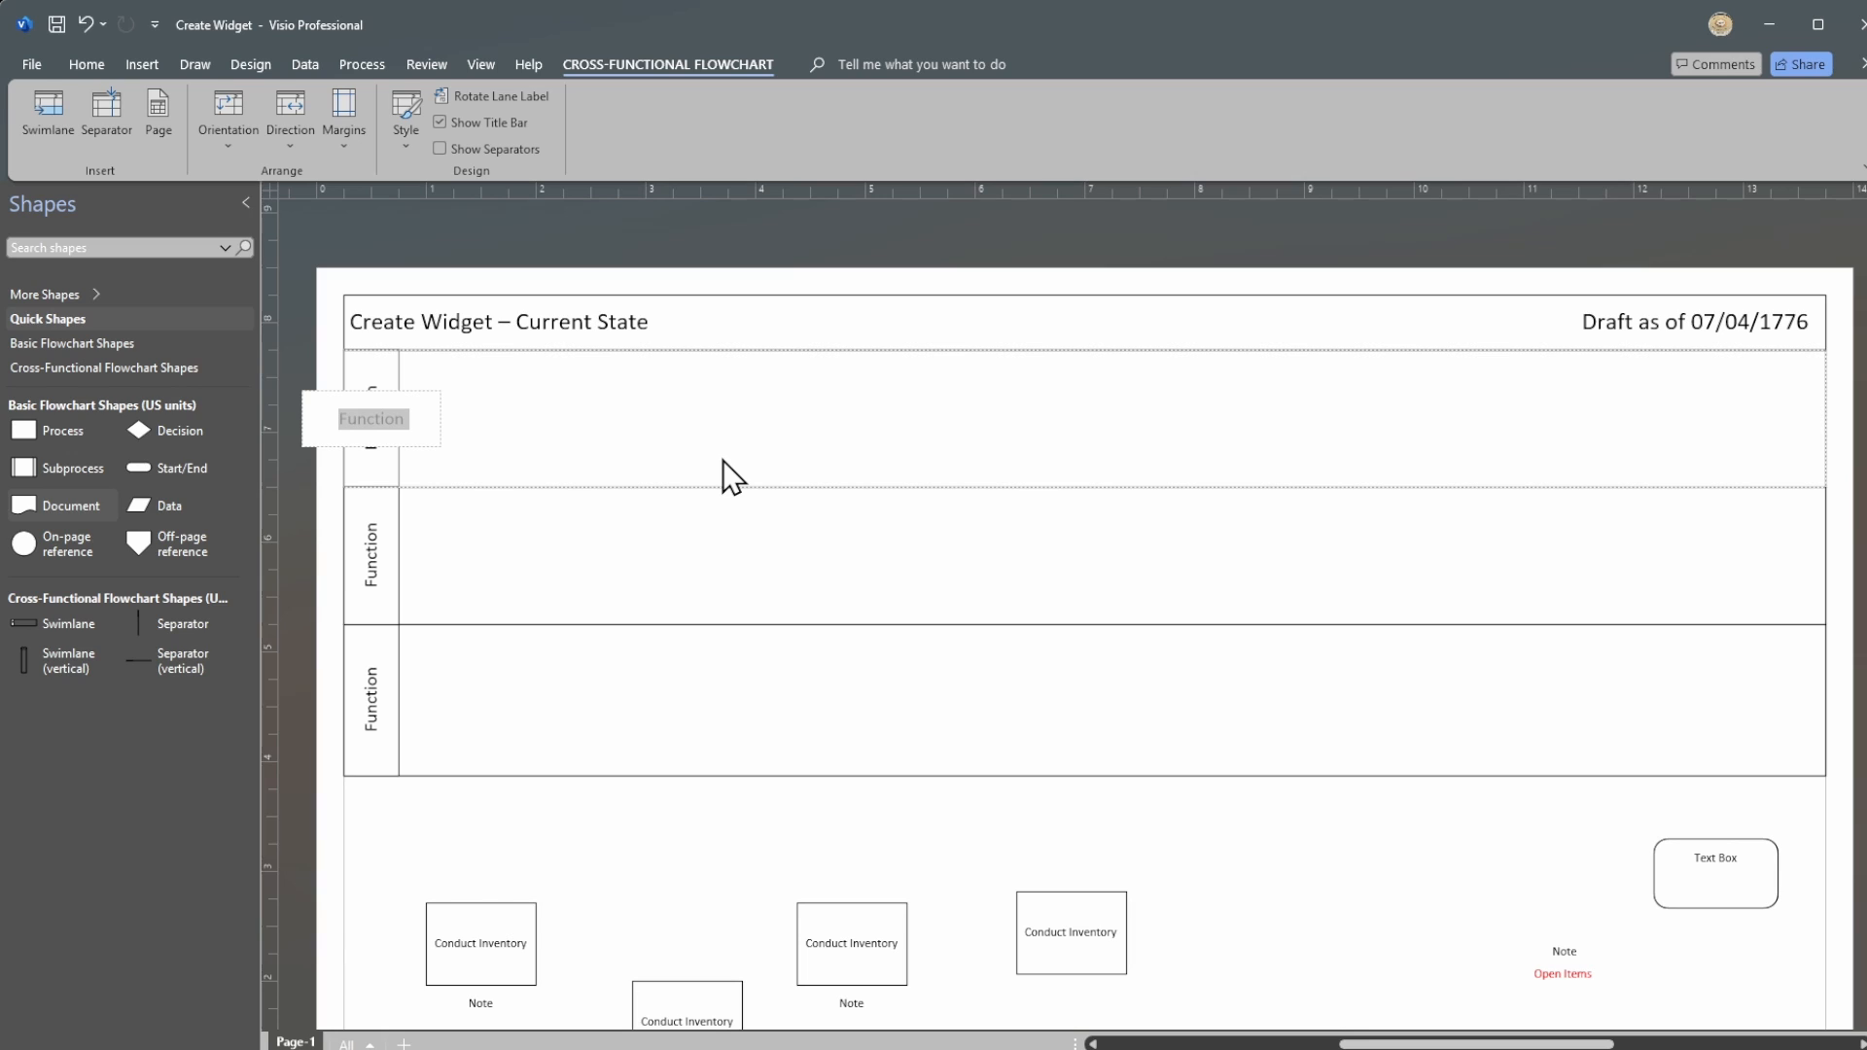
text(Cusomt)
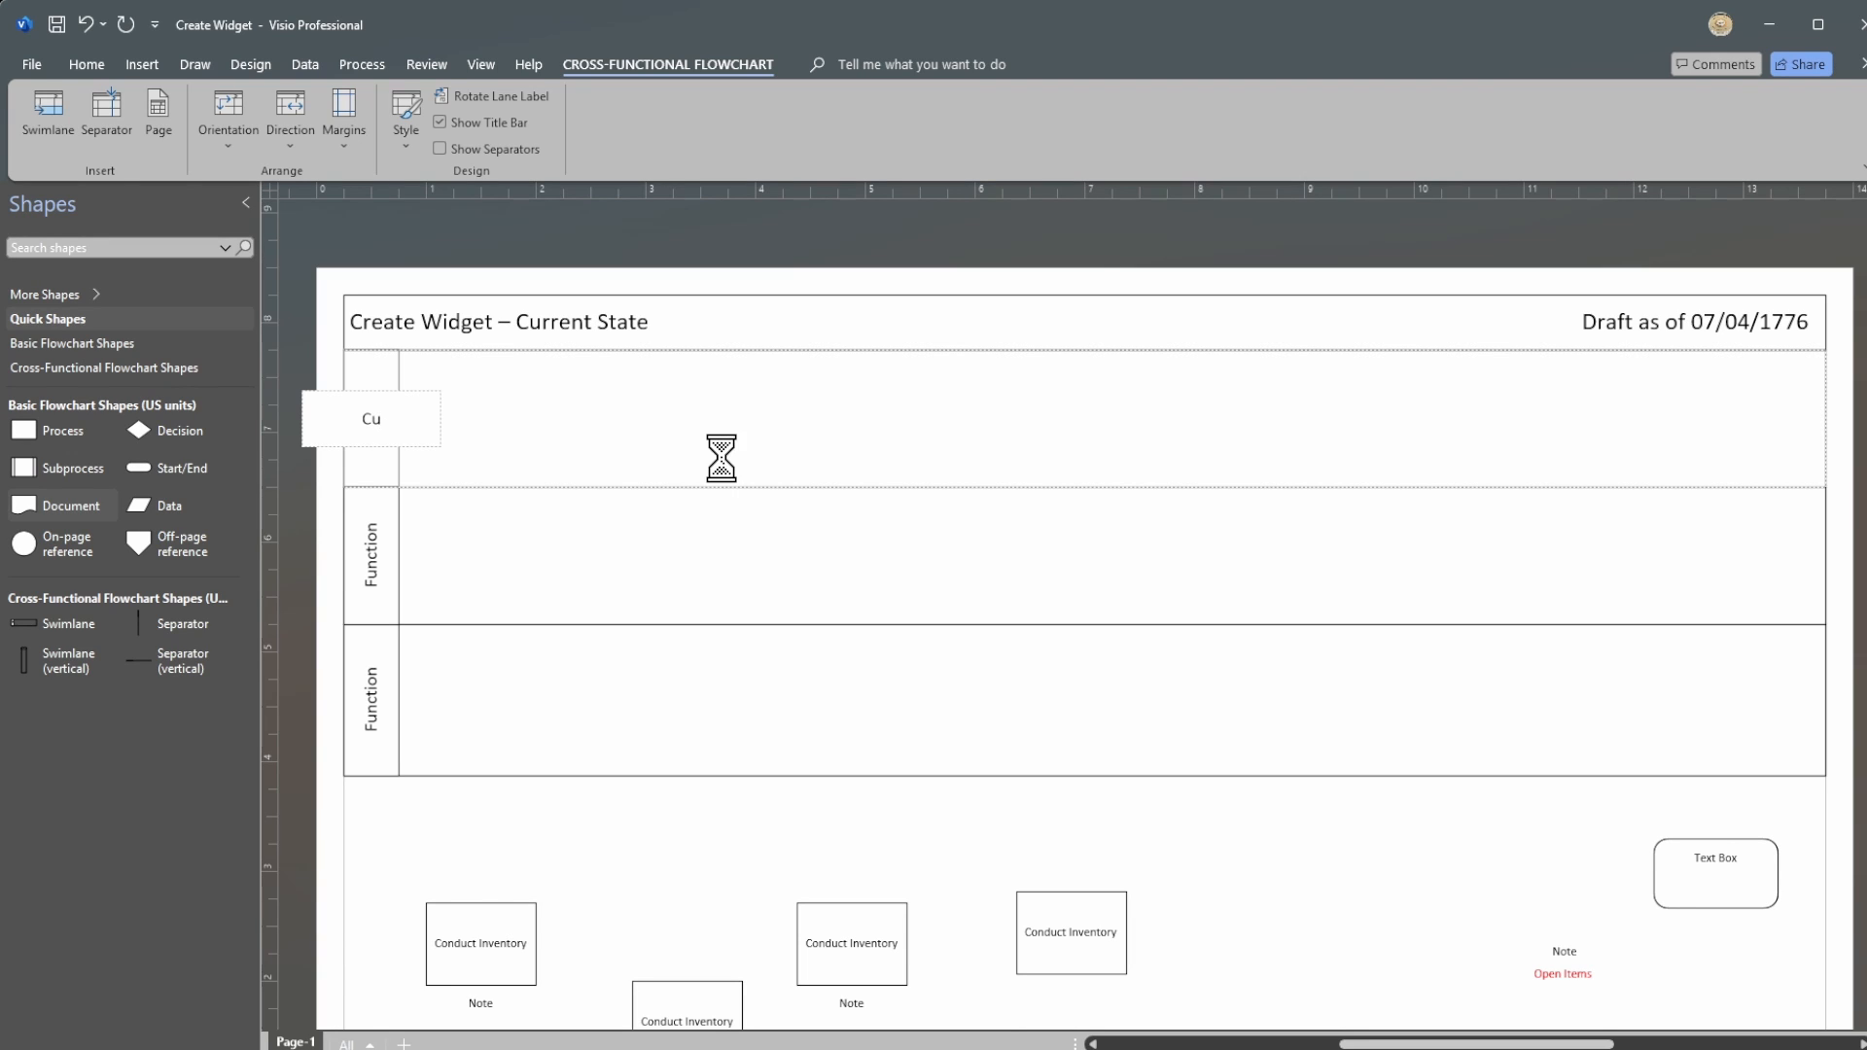
key(BackSpace)
key(BackSpace)
key(BackSpace)
text(tomer)
click(684, 408)
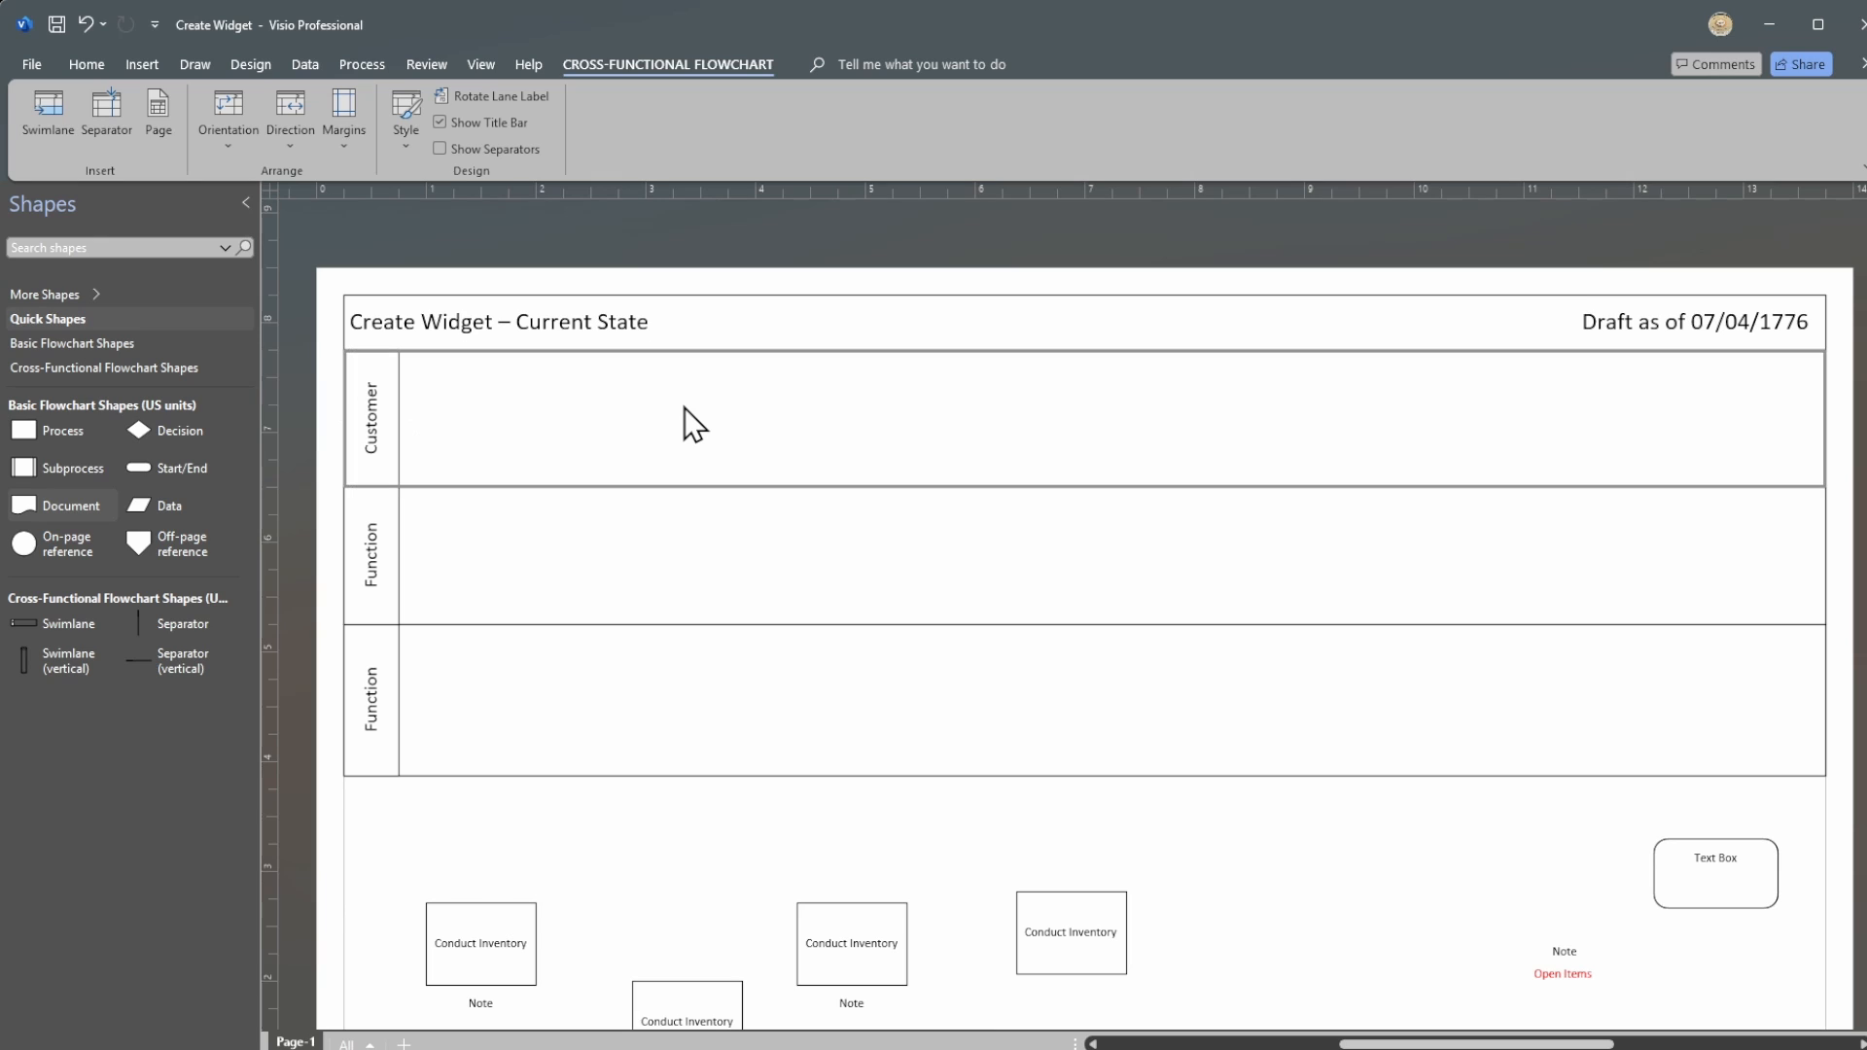
Step: Place a Start/End shape at the beginning of the Customer lane and label it "Start"
drag(160, 469, 469, 417)
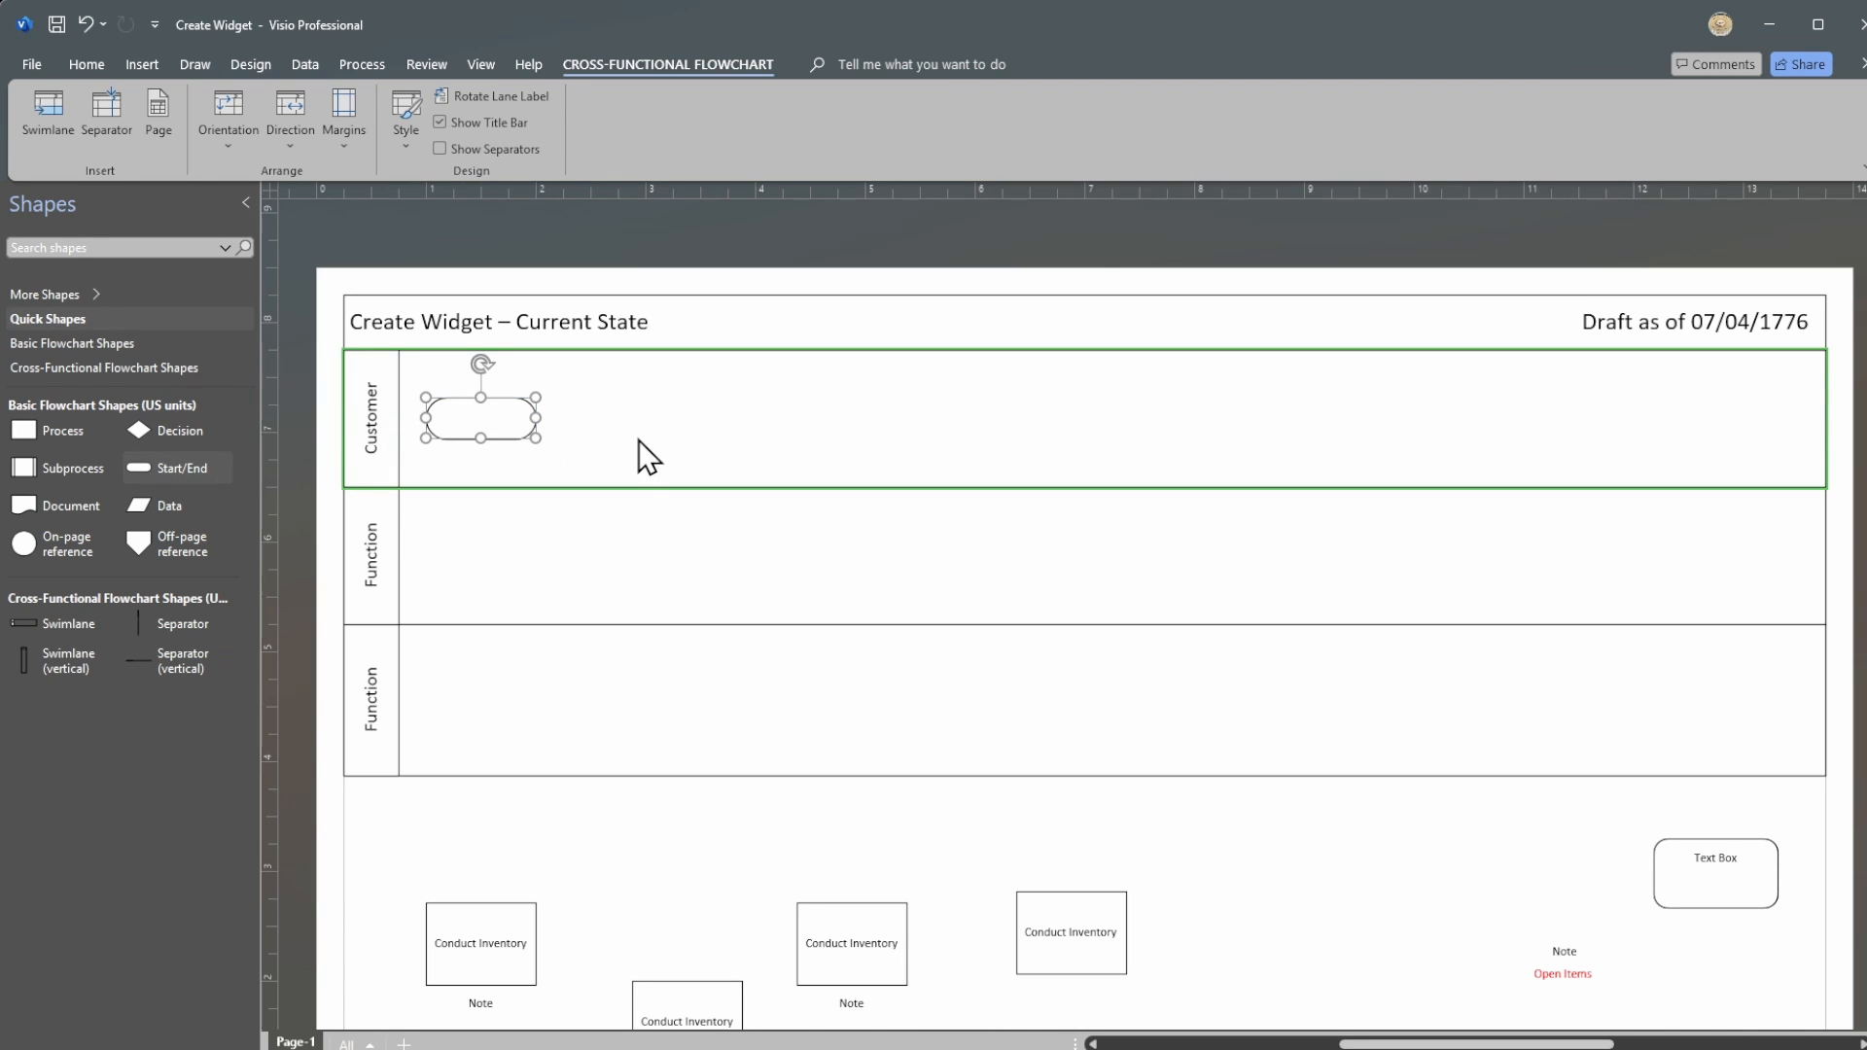
text(Start)
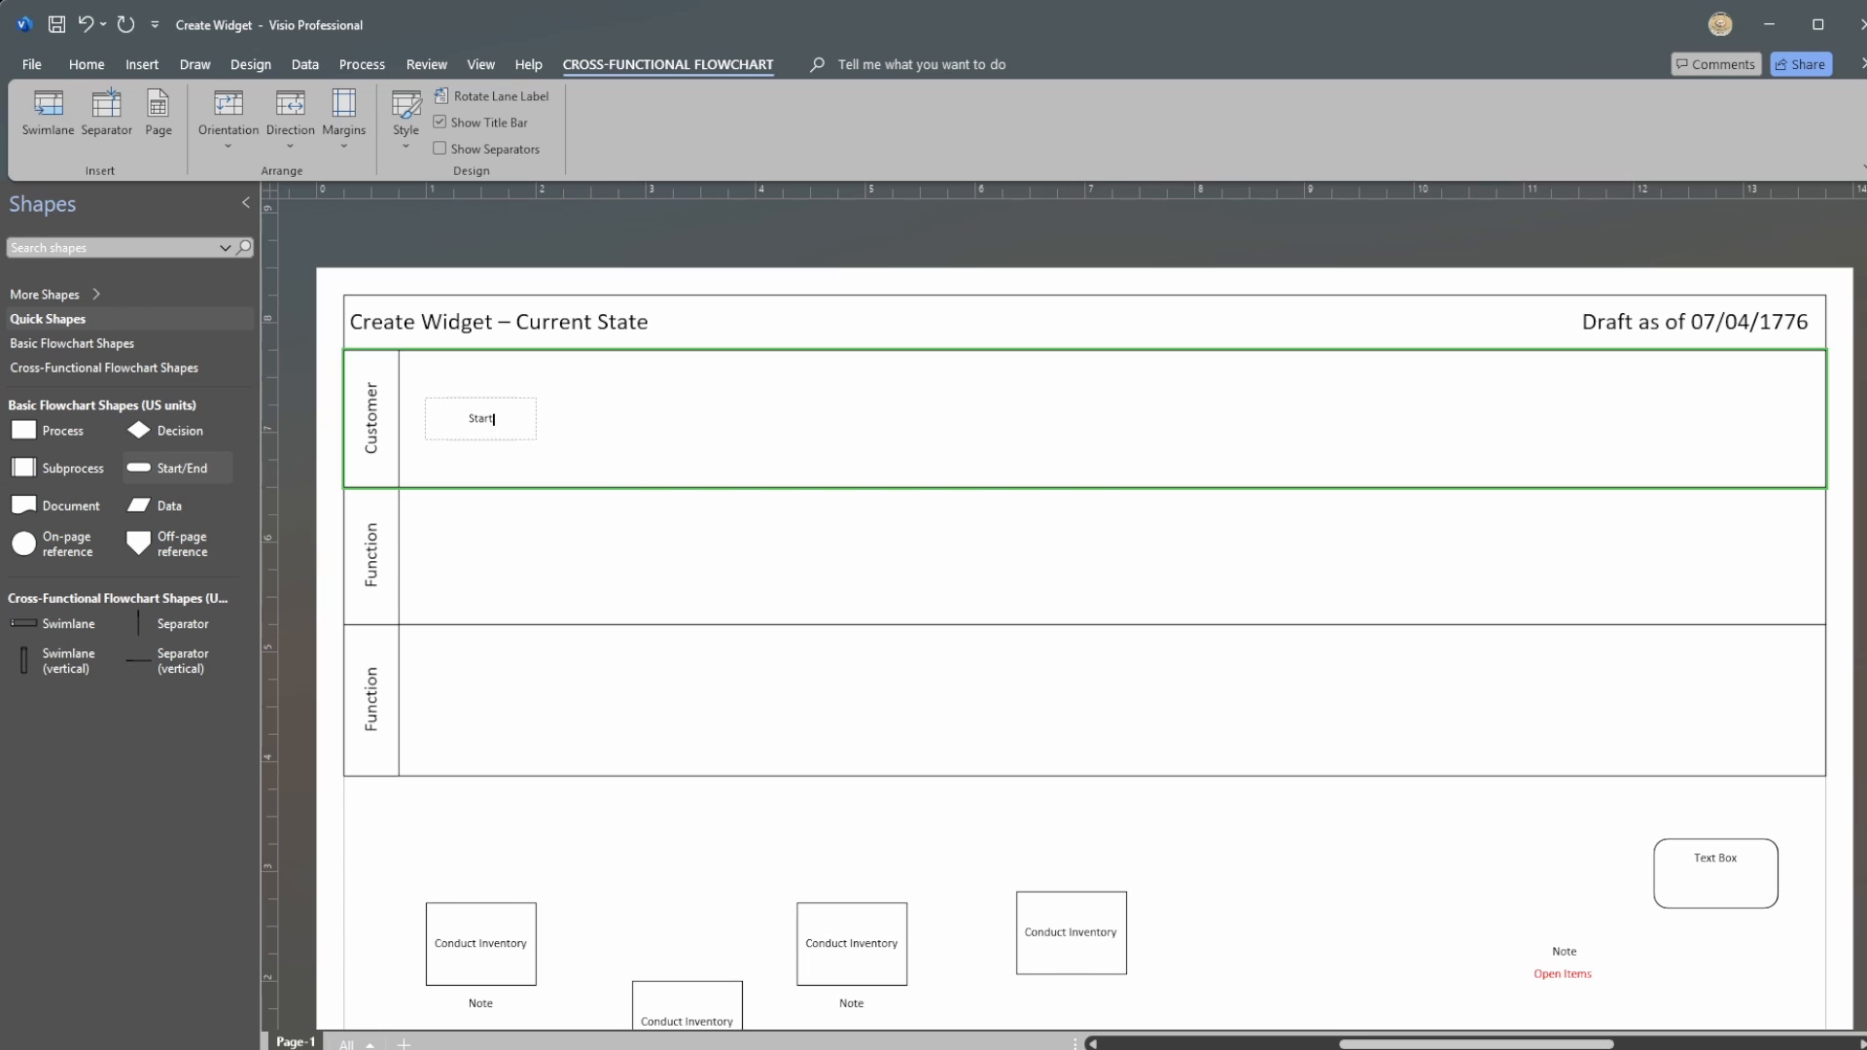
click(805, 487)
Step: Change the label of the Start/End shape in the Customer lane to "Order Submitted"
click(482, 418)
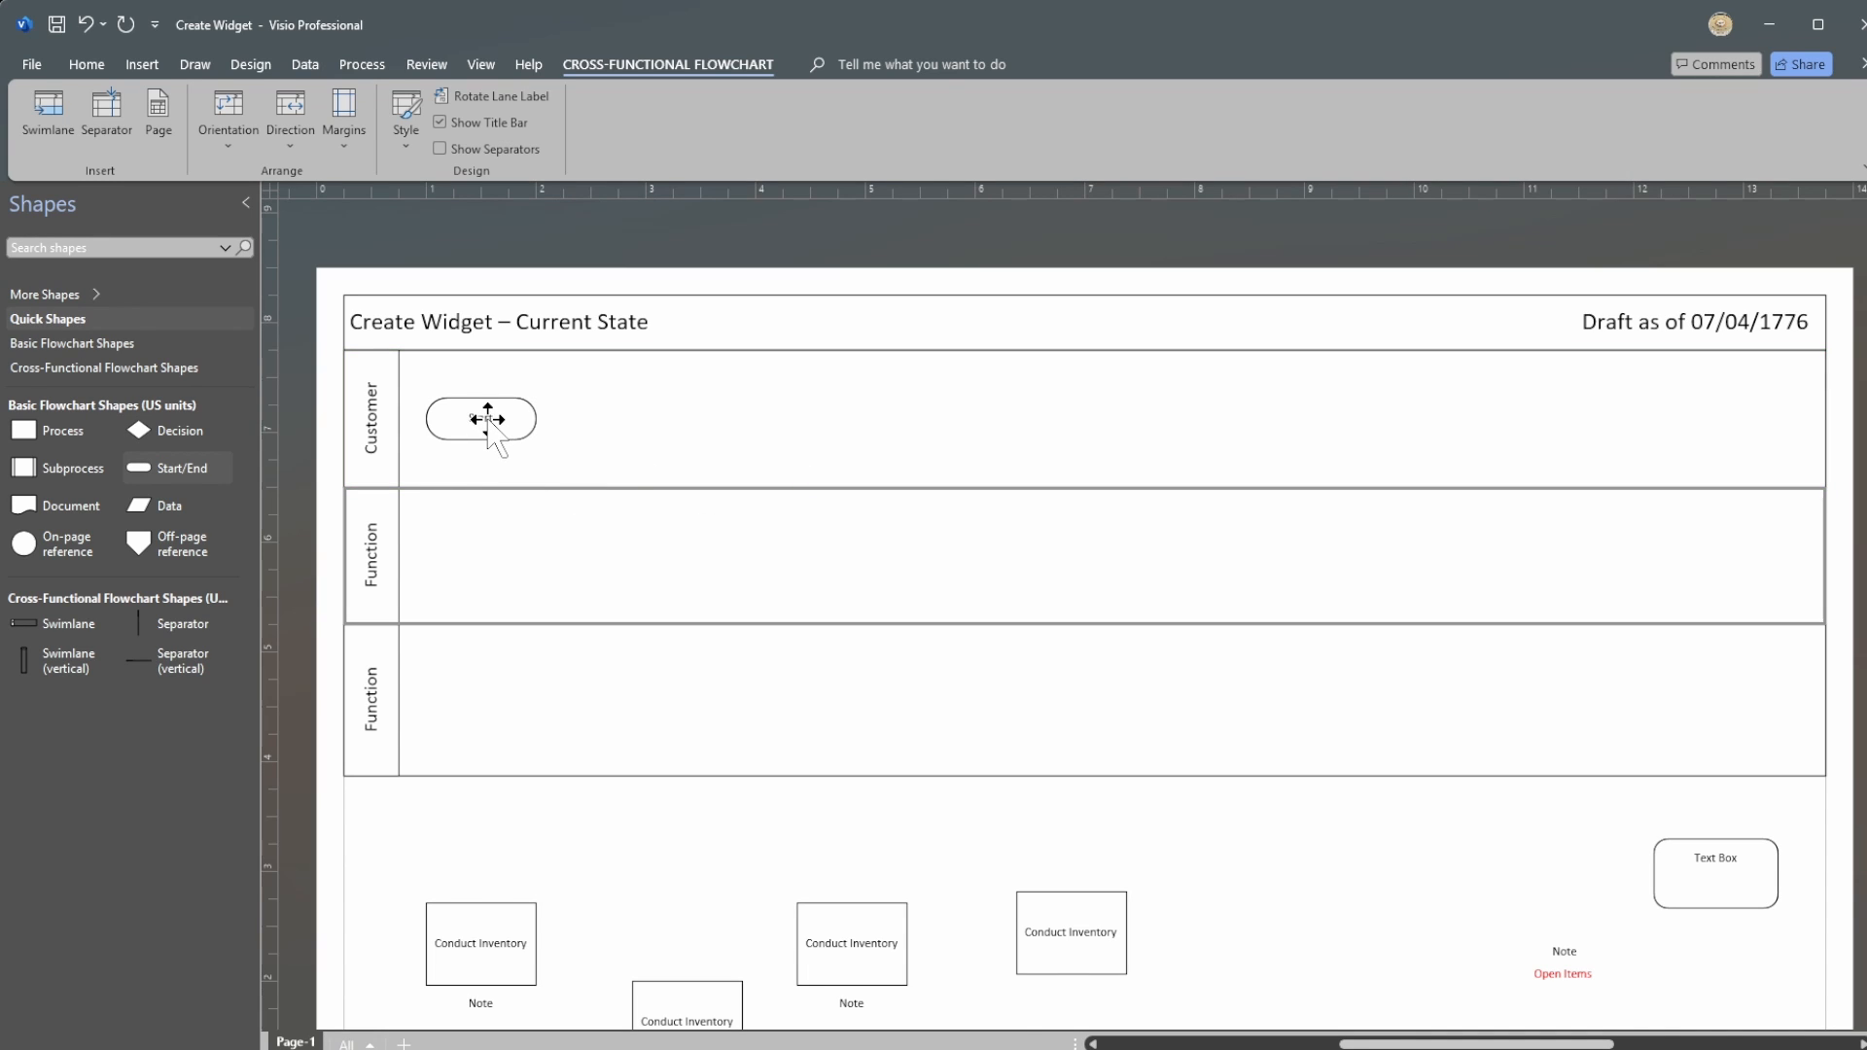
double_click(486, 420)
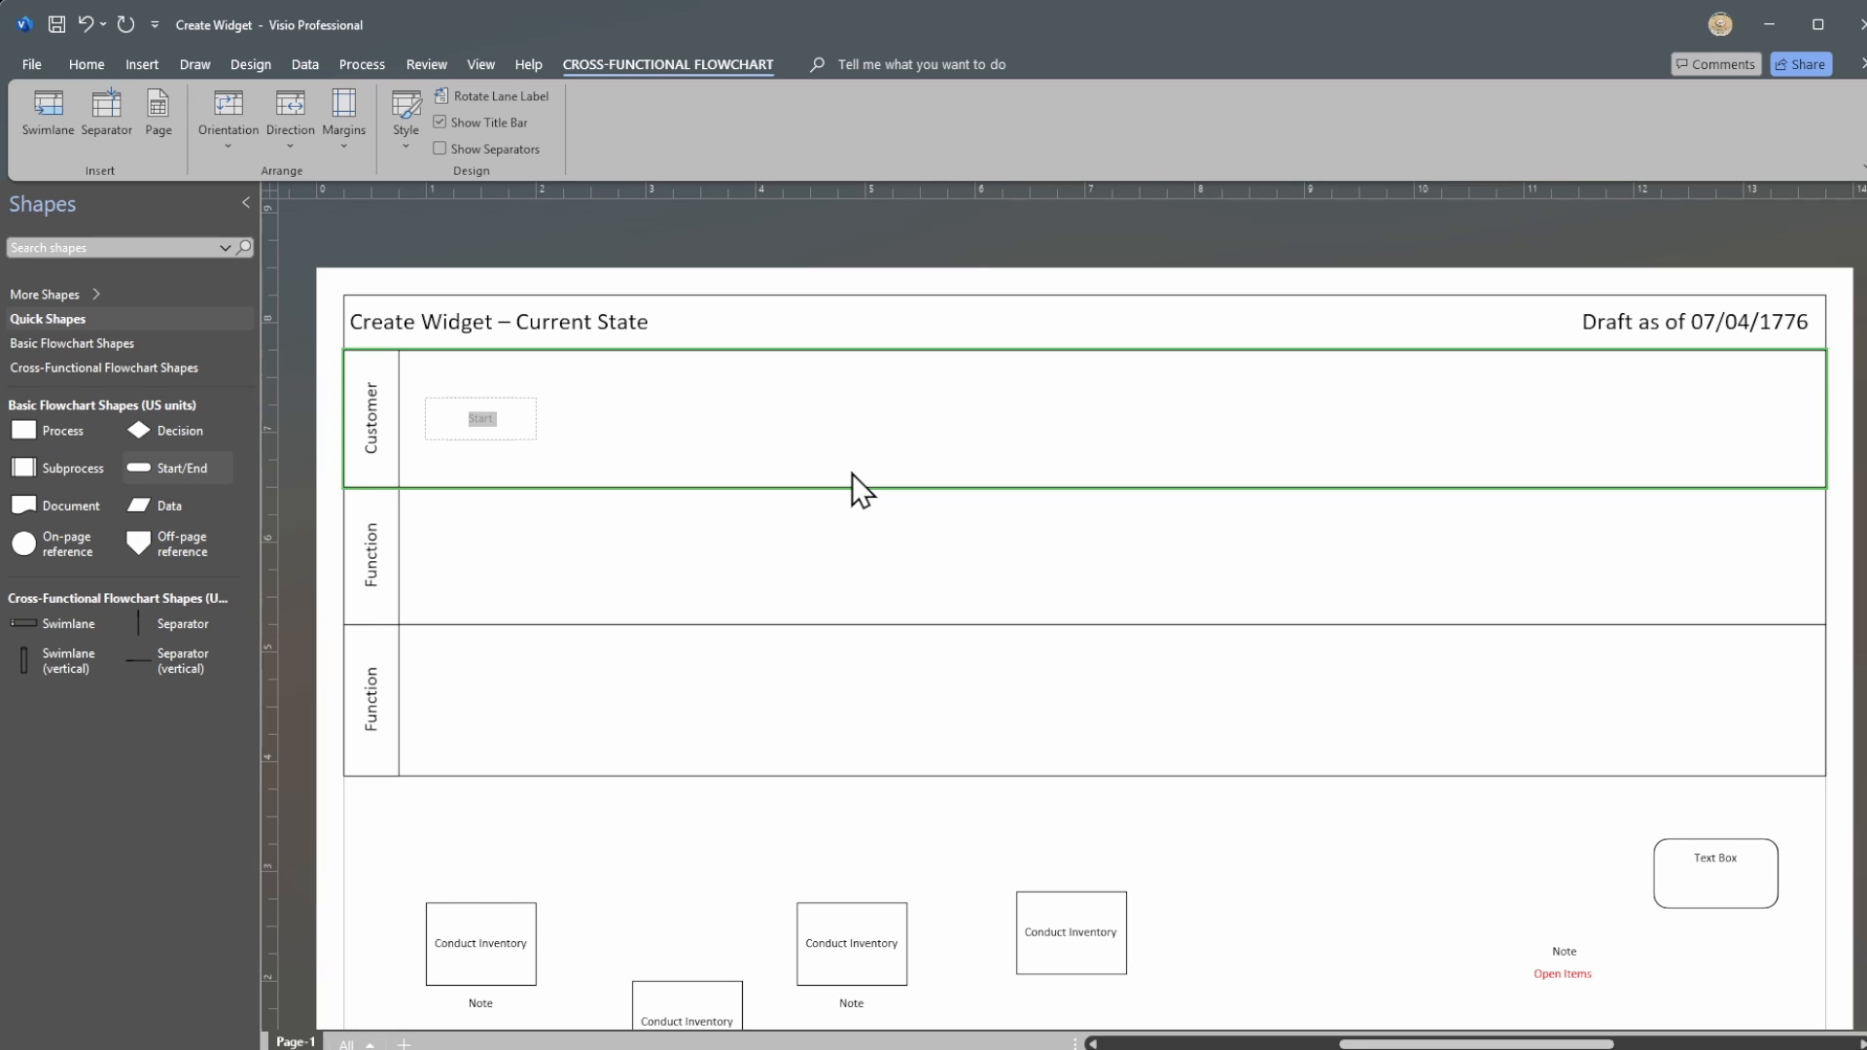
text(Customer Submit)
key(BackSpace)
key(BackSpace)
key(BackSpace)
key(BackSpace)
key(BackSpace)
key(BackSpace)
key(BackSpace)
key(BackSpace)
key(BackSpace)
key(BackSpace)
key(BackSpace)
key(BackSpace)
text(Order Submitted)
click(1044, 571)
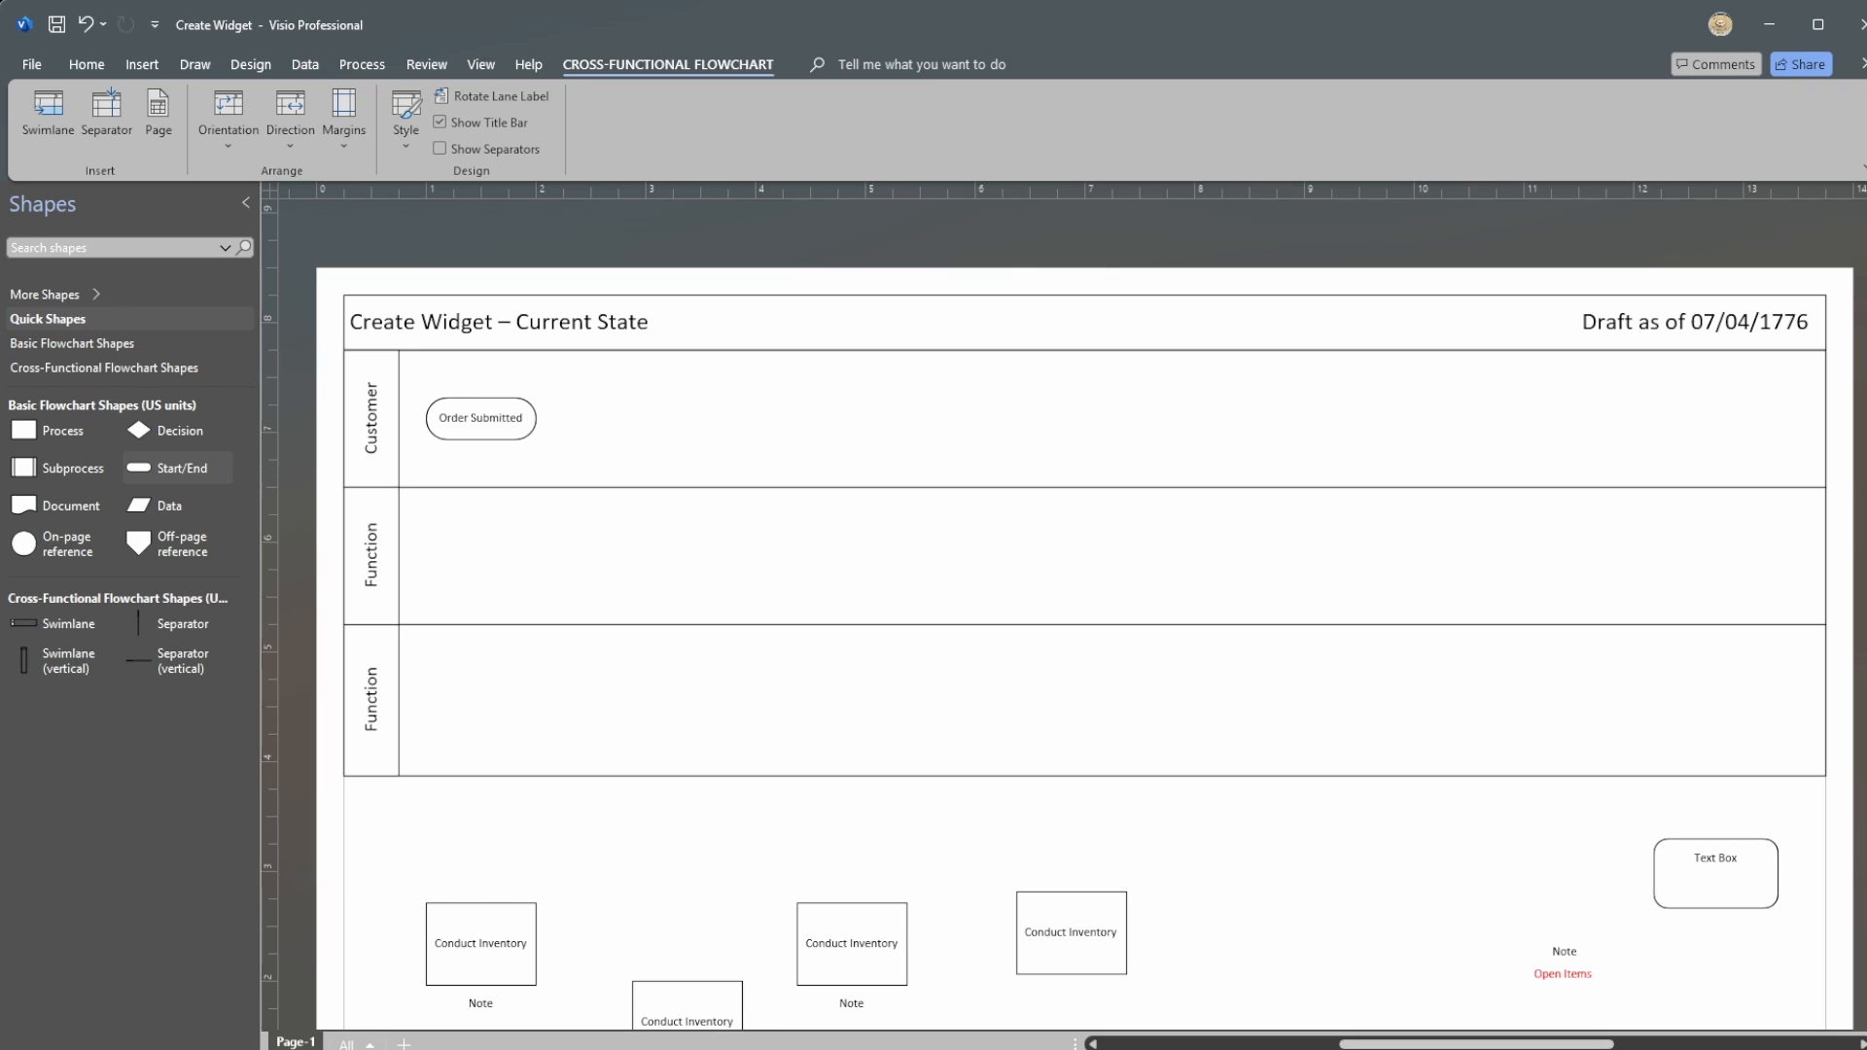
scroll(1070, 613, up, 3)
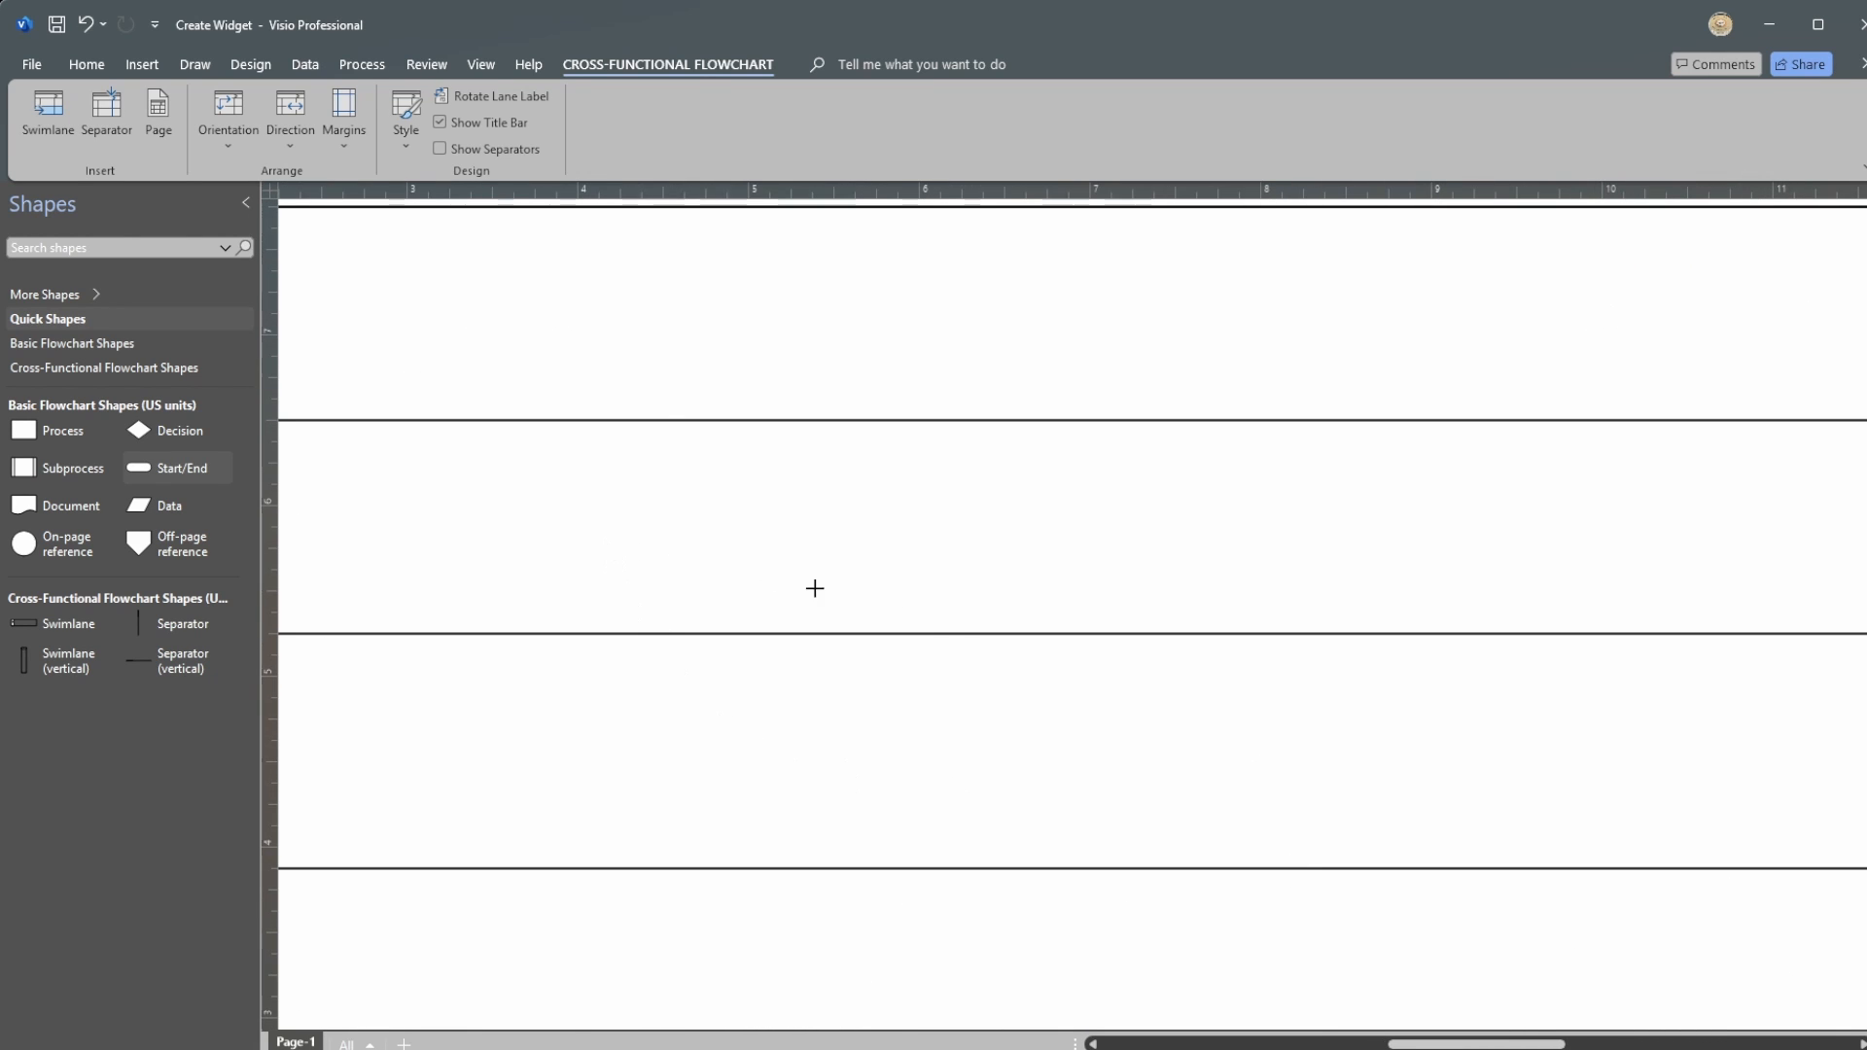
scroll(1565, 812, left, 3)
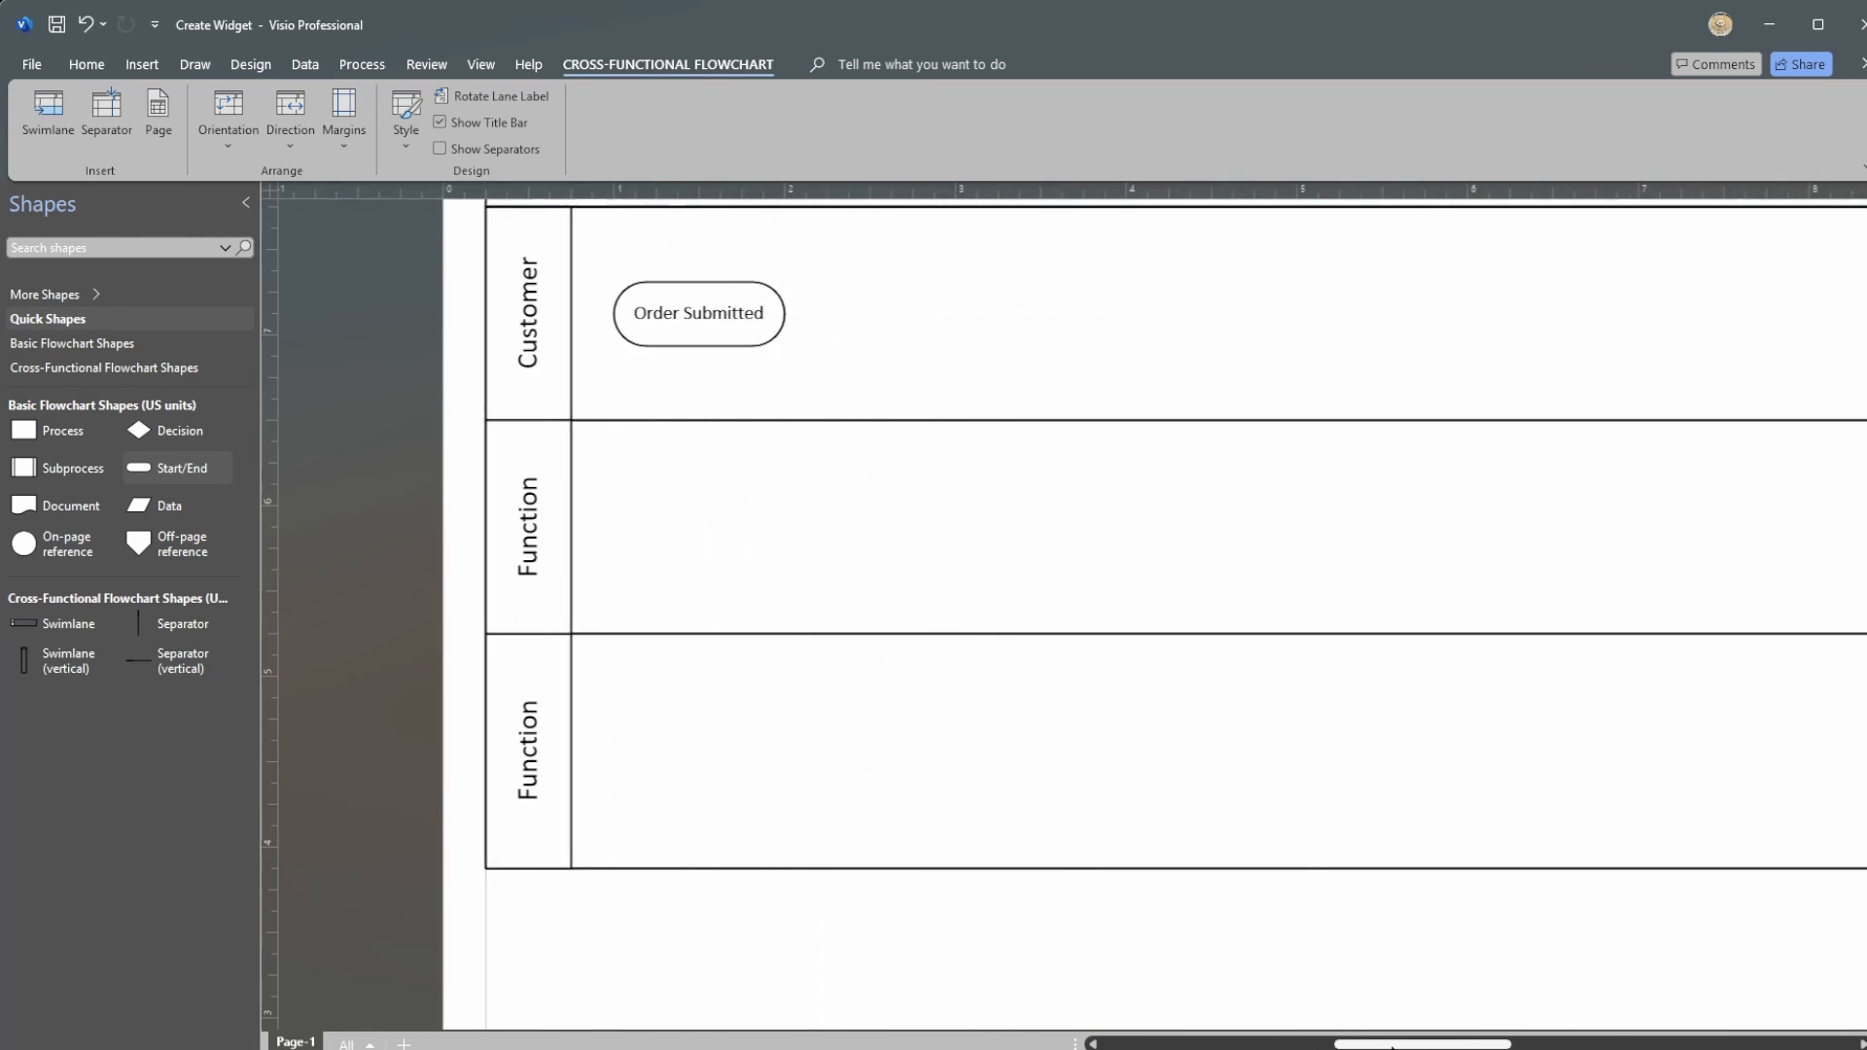
scroll(1566, 812, up, 2)
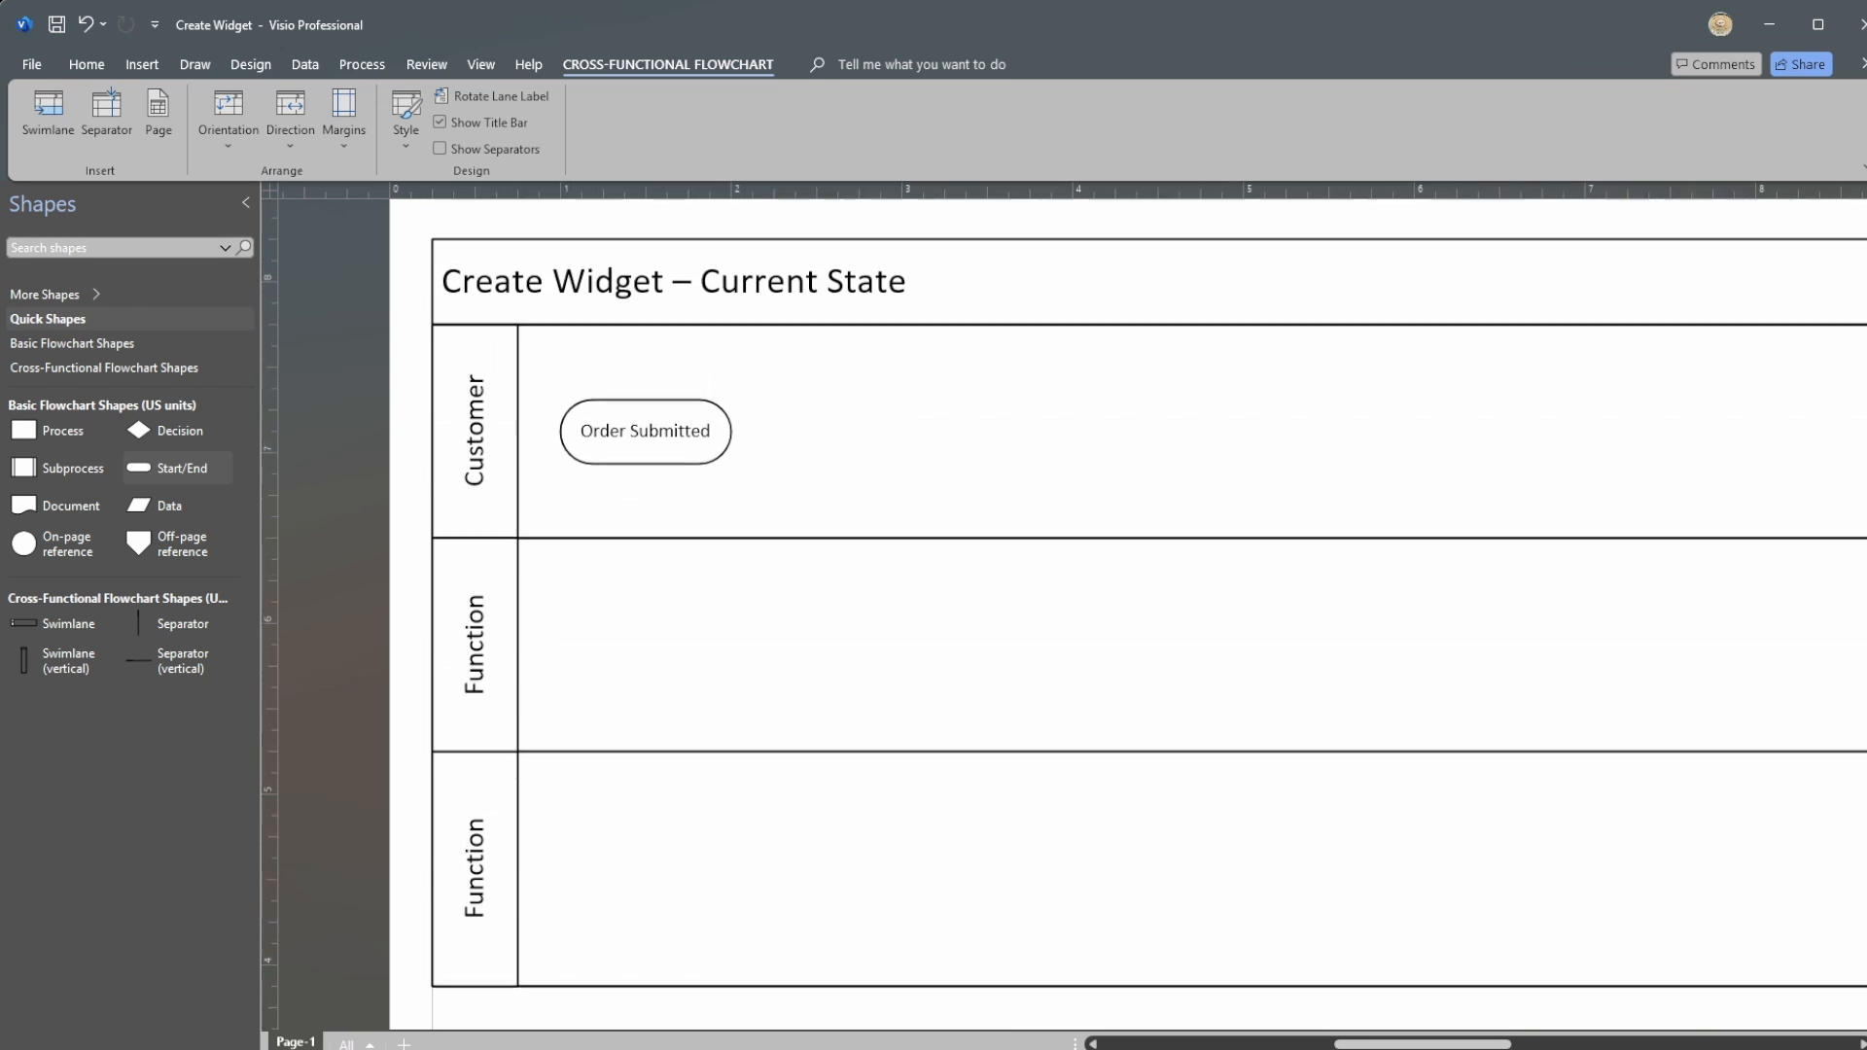
click(674, 542)
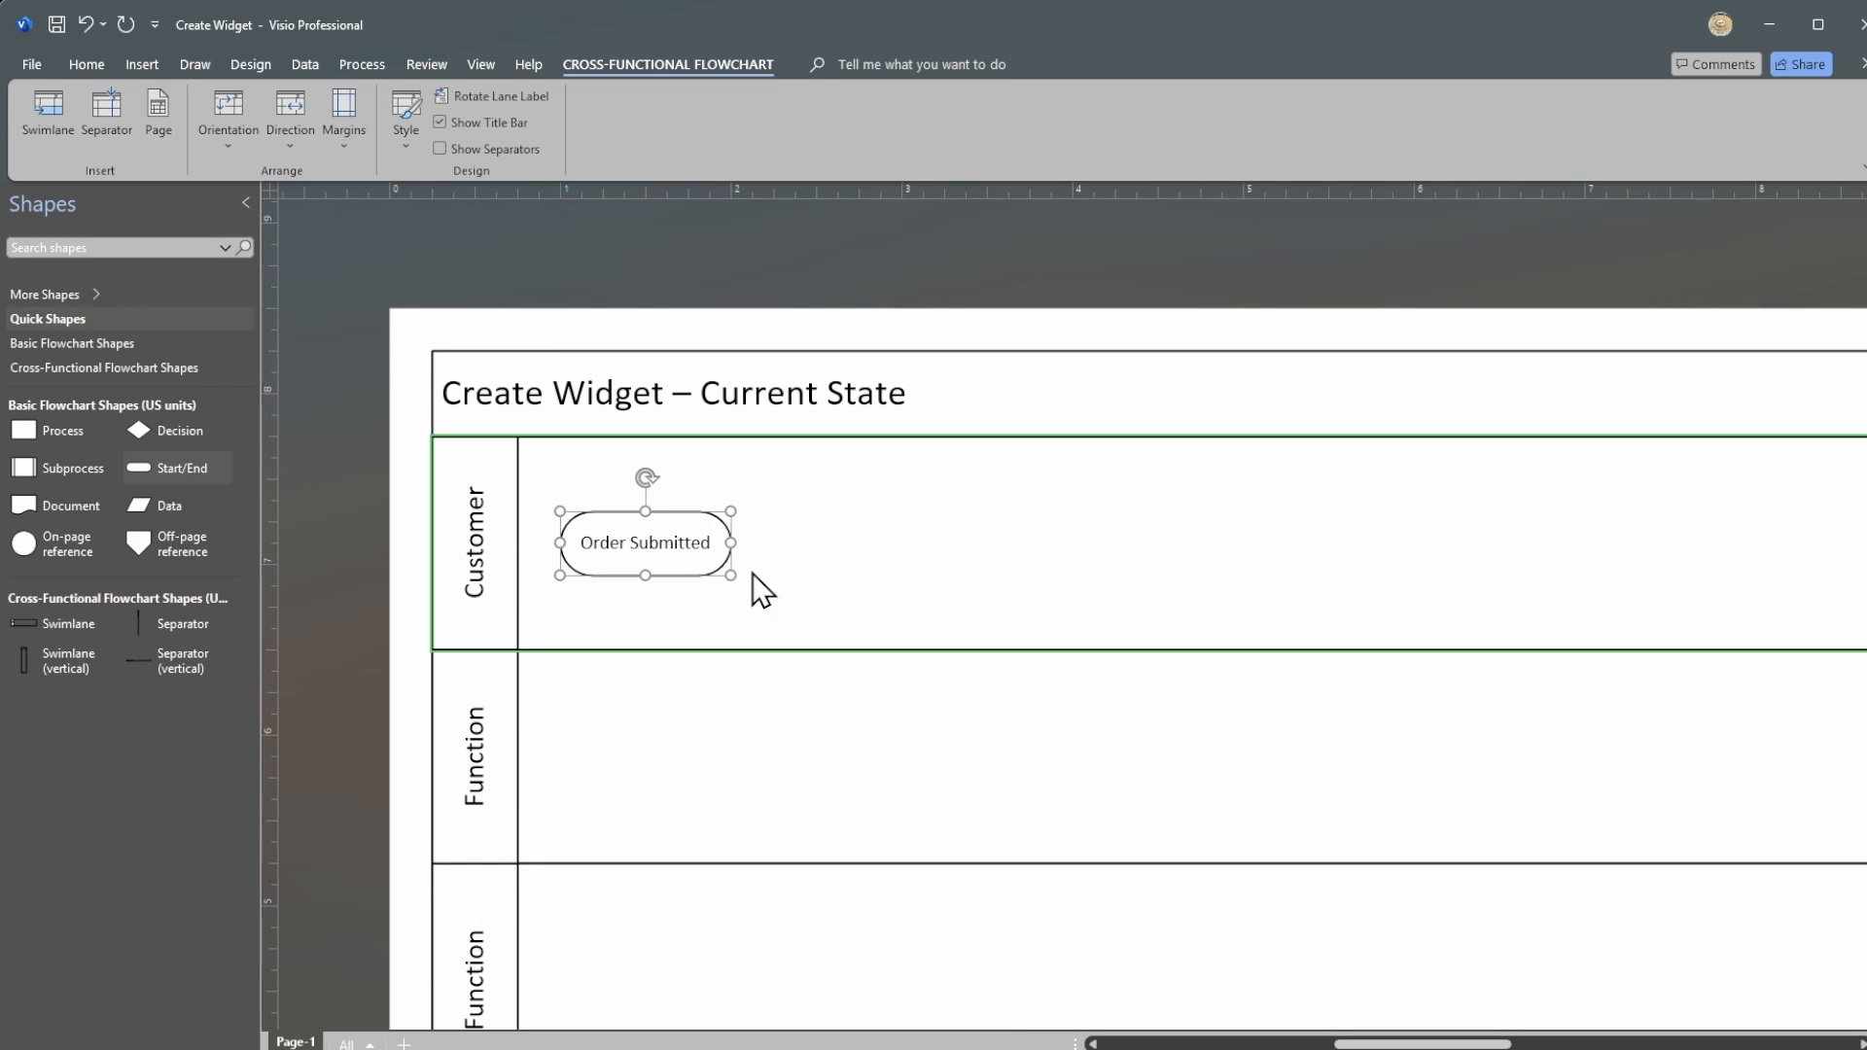
click(881, 507)
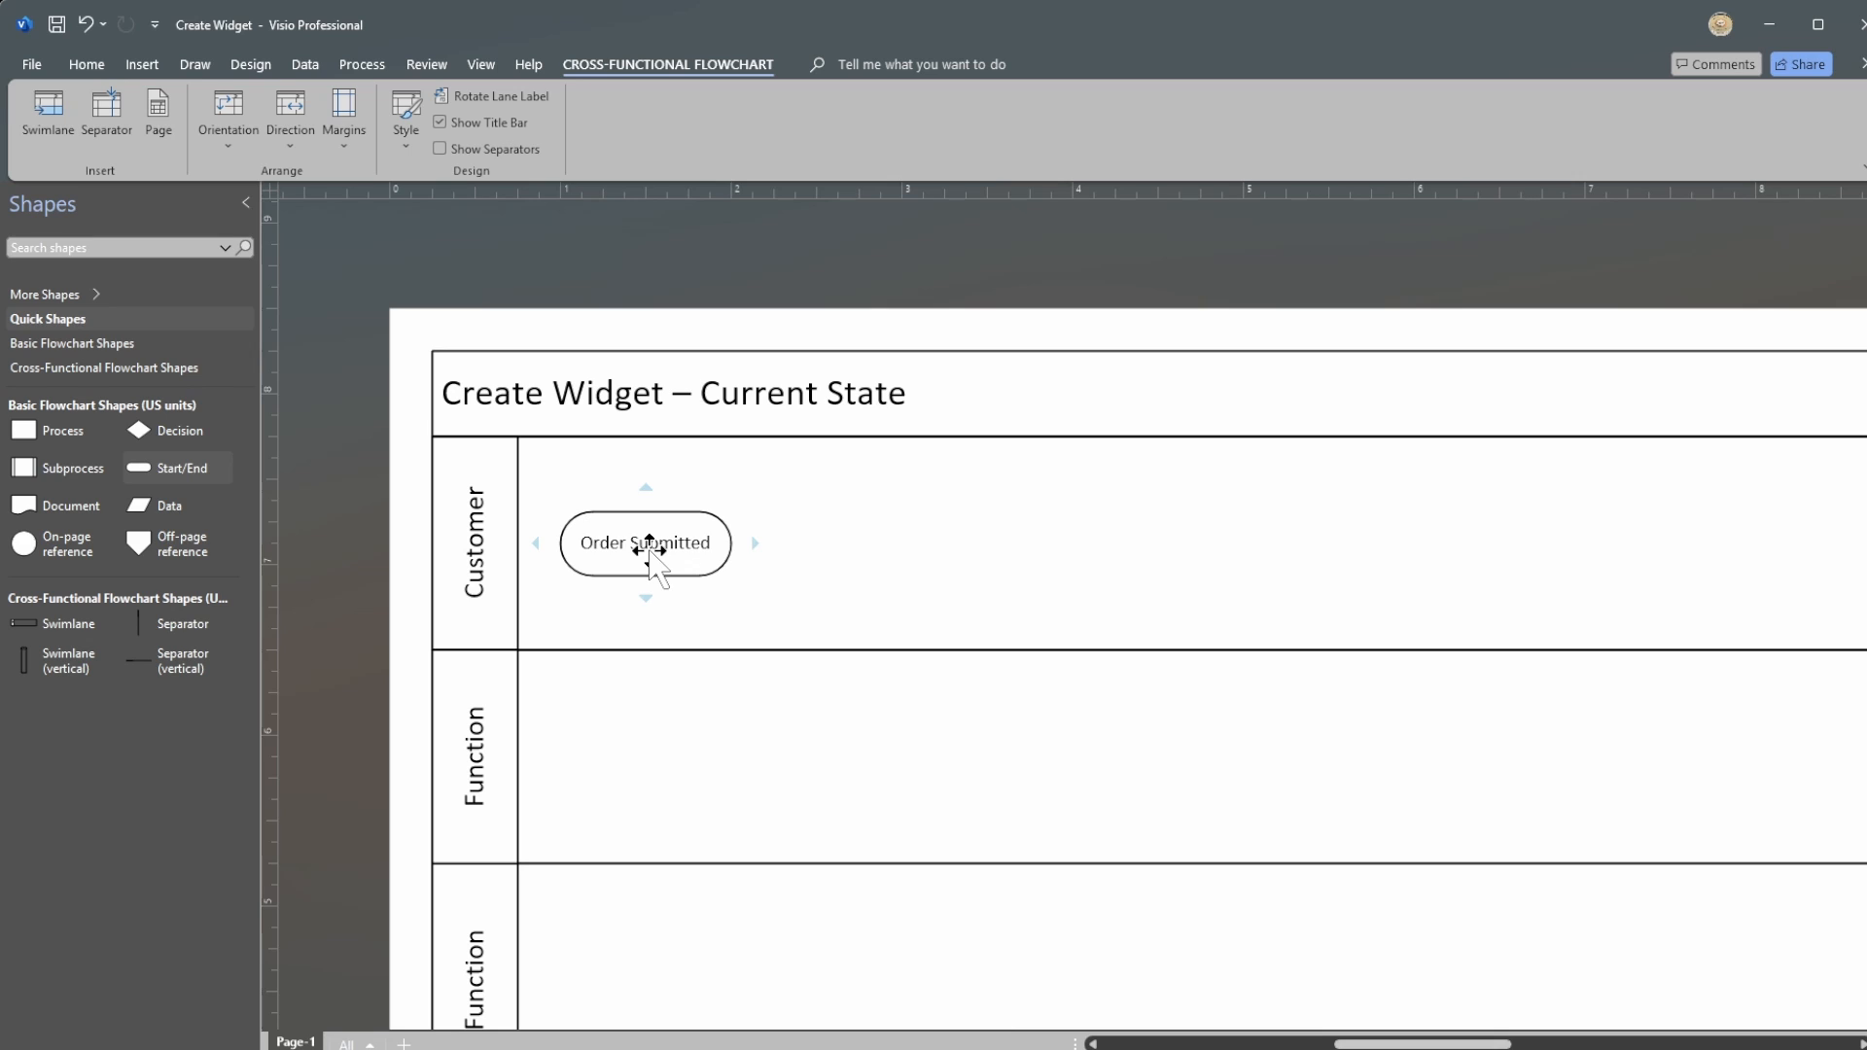
drag(1371, 1044, 1383, 1045)
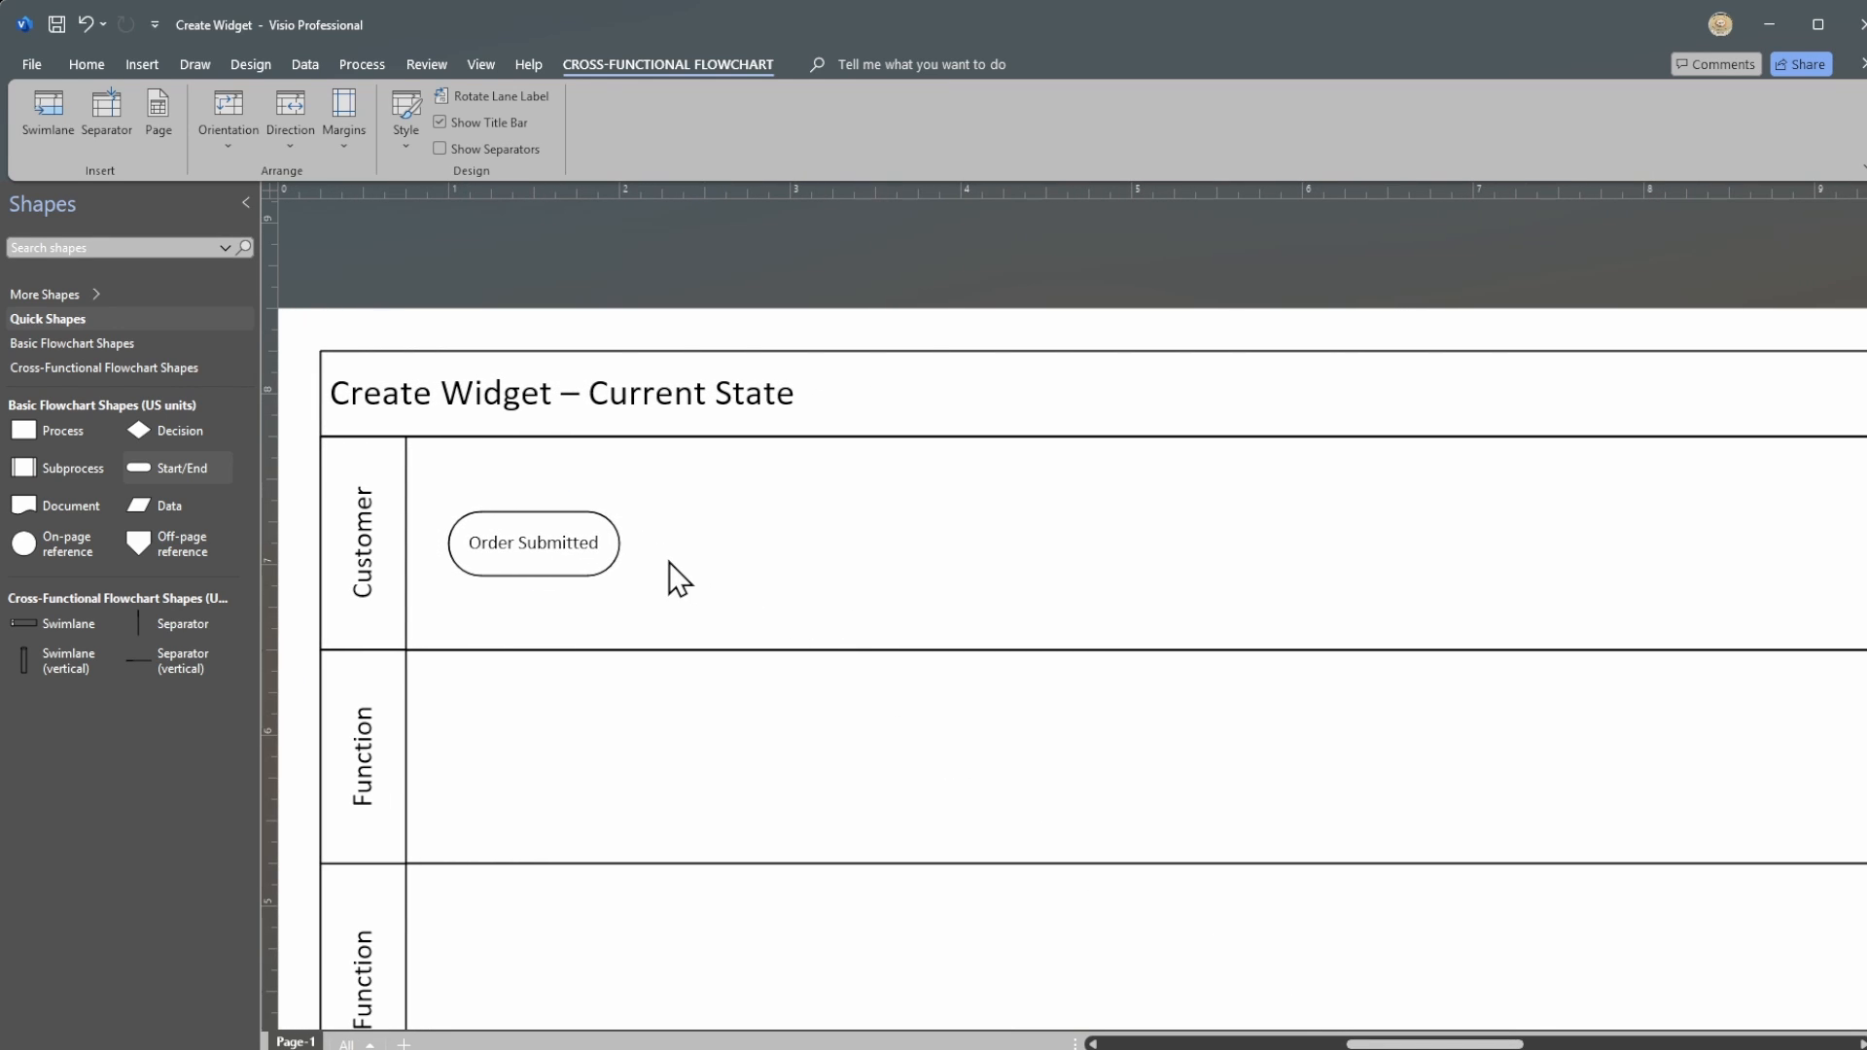
double_click(550, 553)
click(776, 582)
click(562, 549)
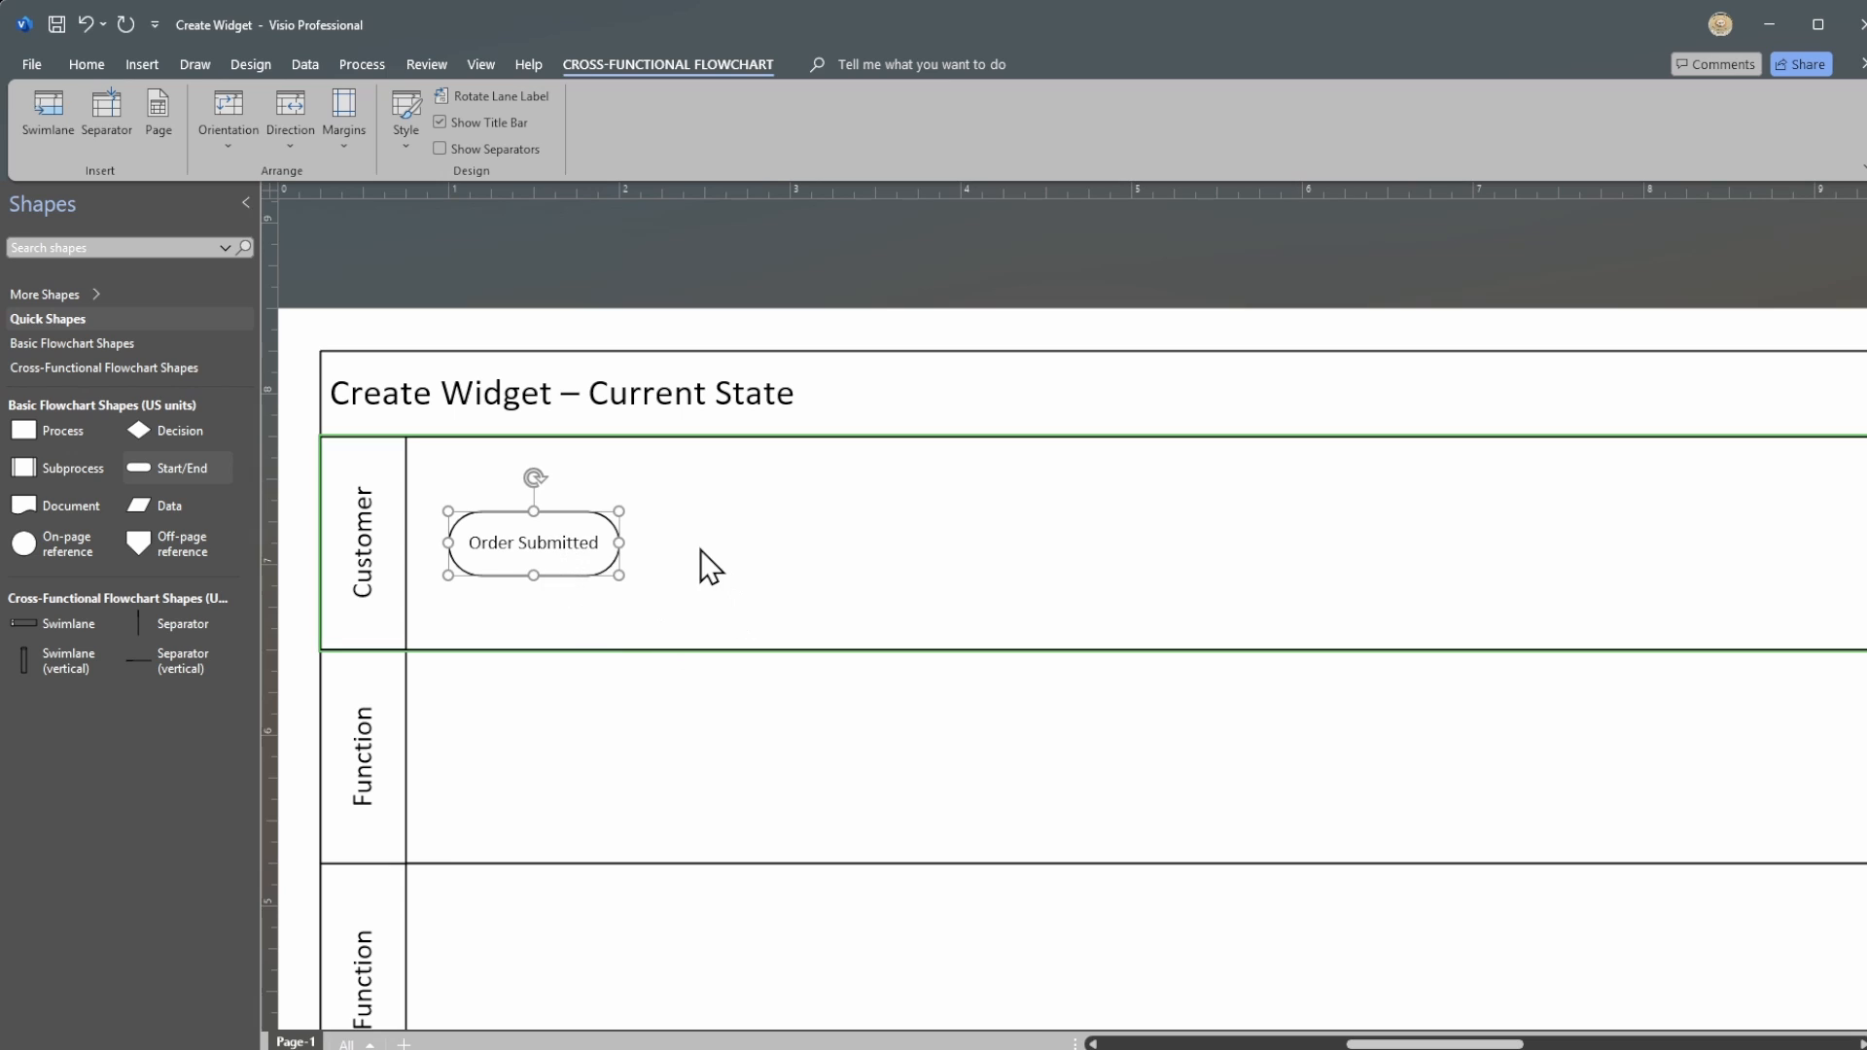
click(701, 551)
click(547, 551)
key(Escape)
click(550, 525)
click(690, 598)
click(541, 570)
click(722, 517)
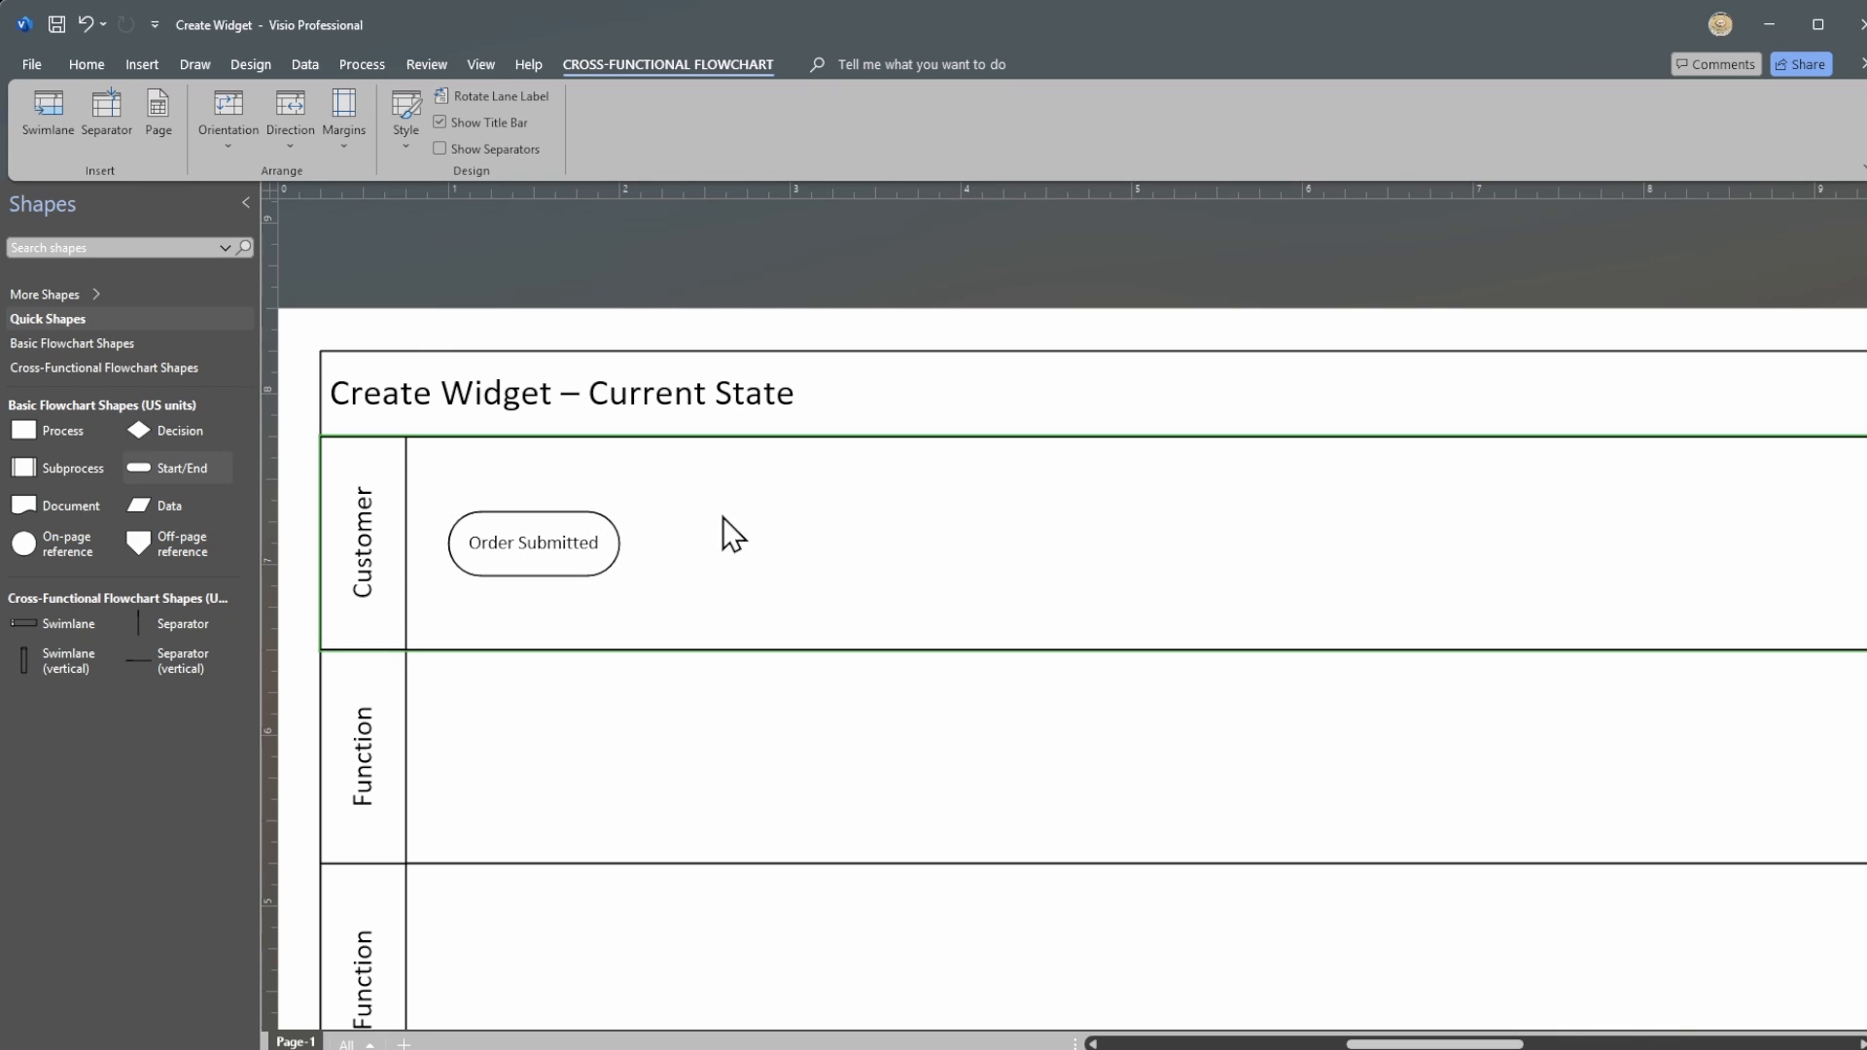
Step: Add an auto-connected Process shape to the right of the Order Submitted shape in the Customer lane
click(570, 533)
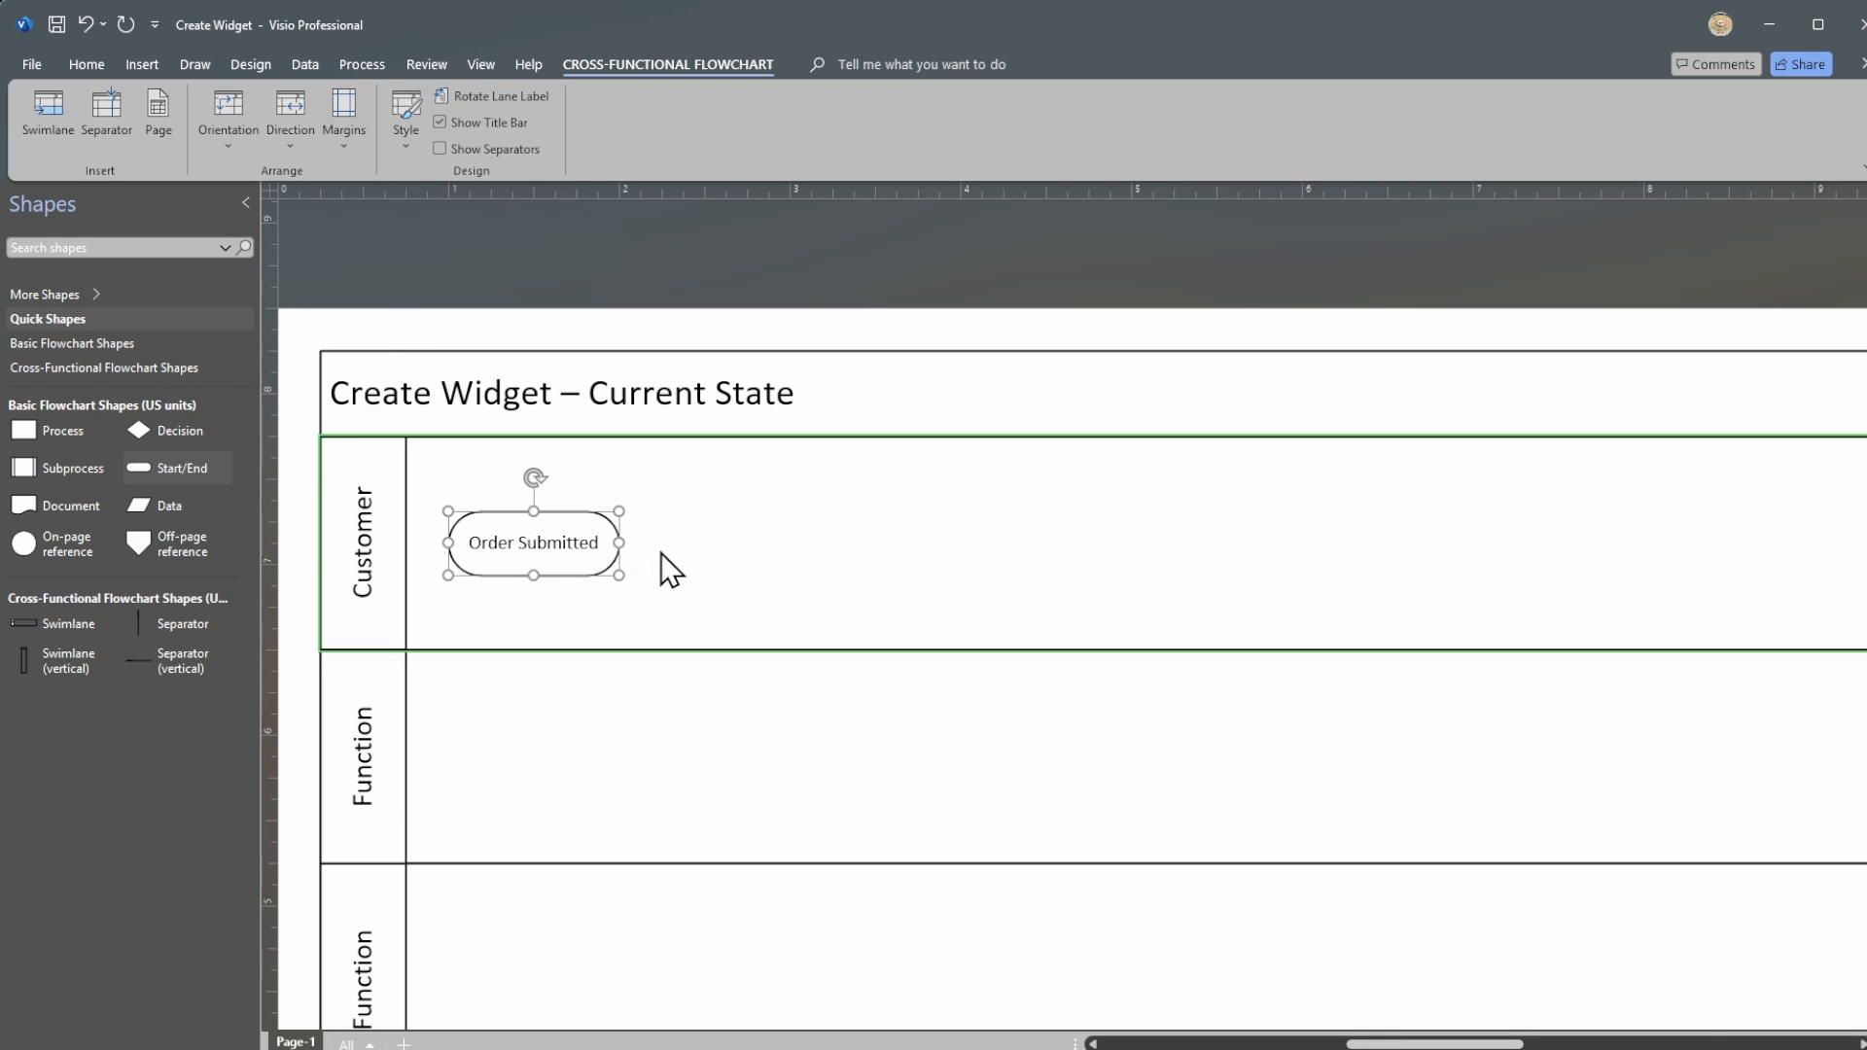
mouse_move(667, 515)
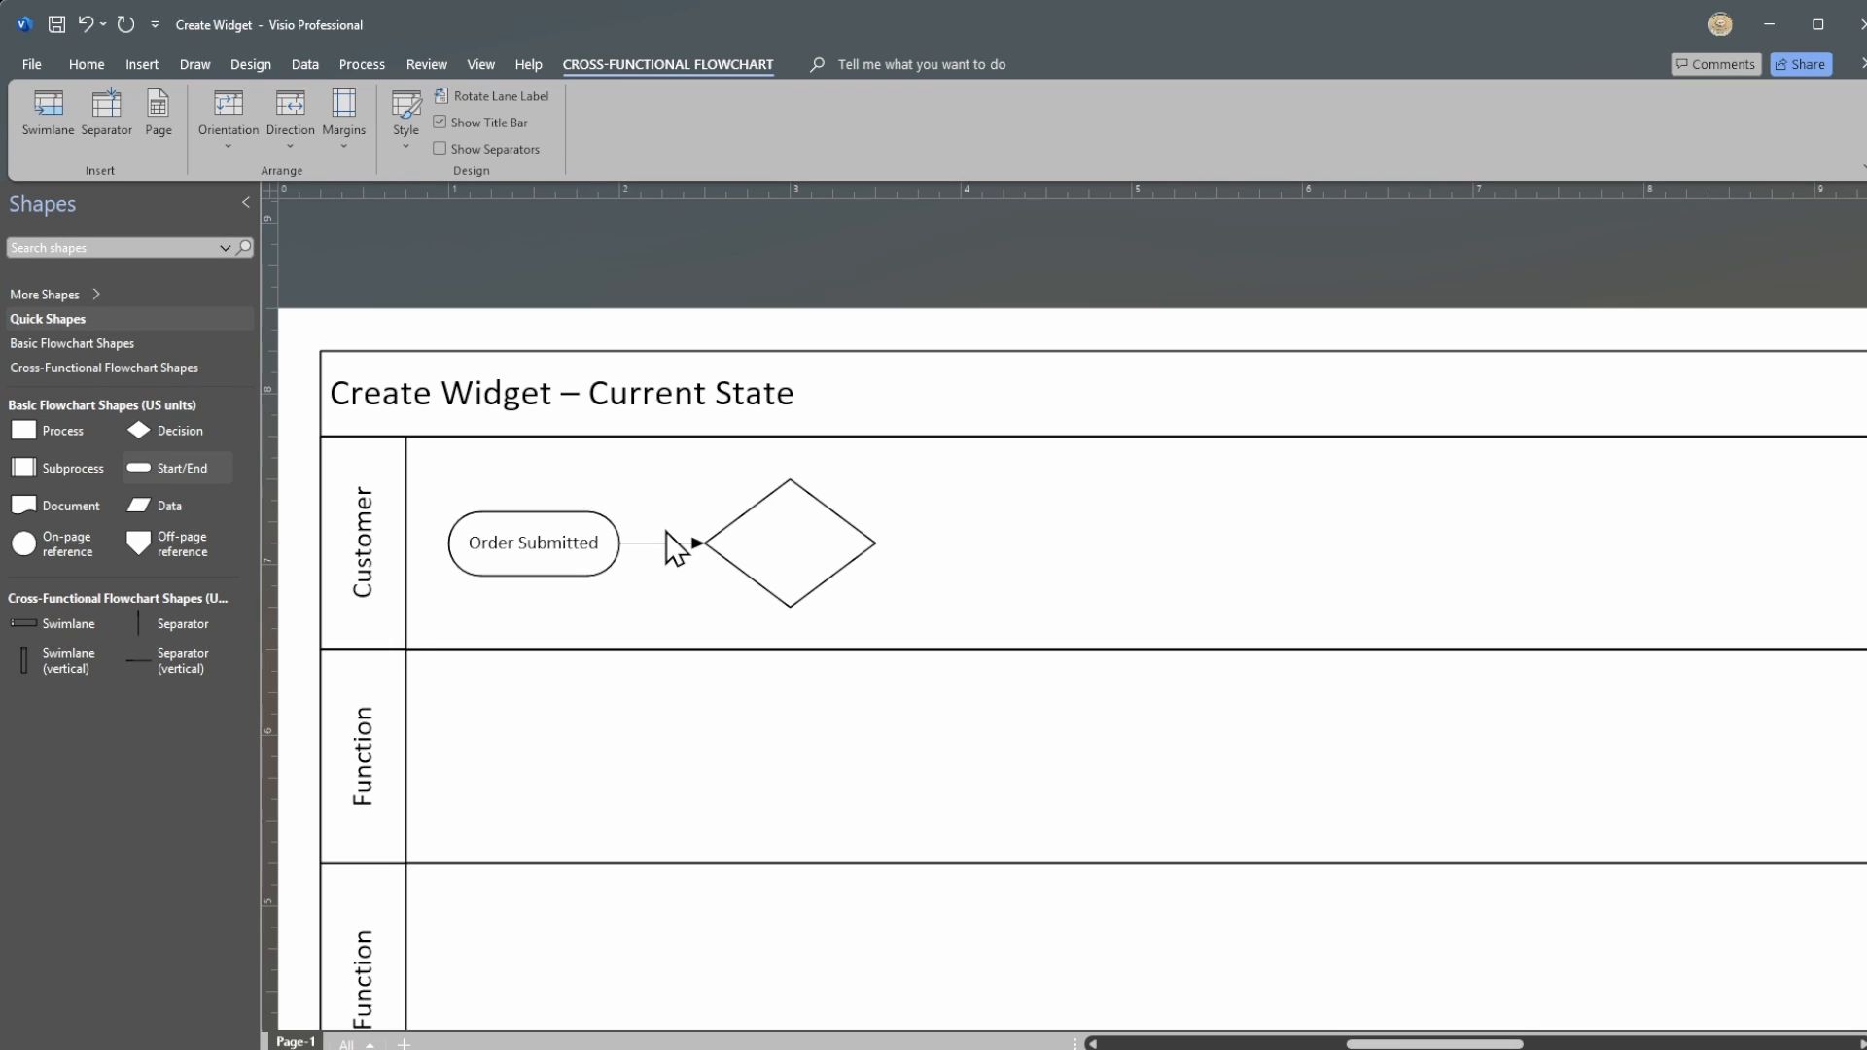
click(666, 557)
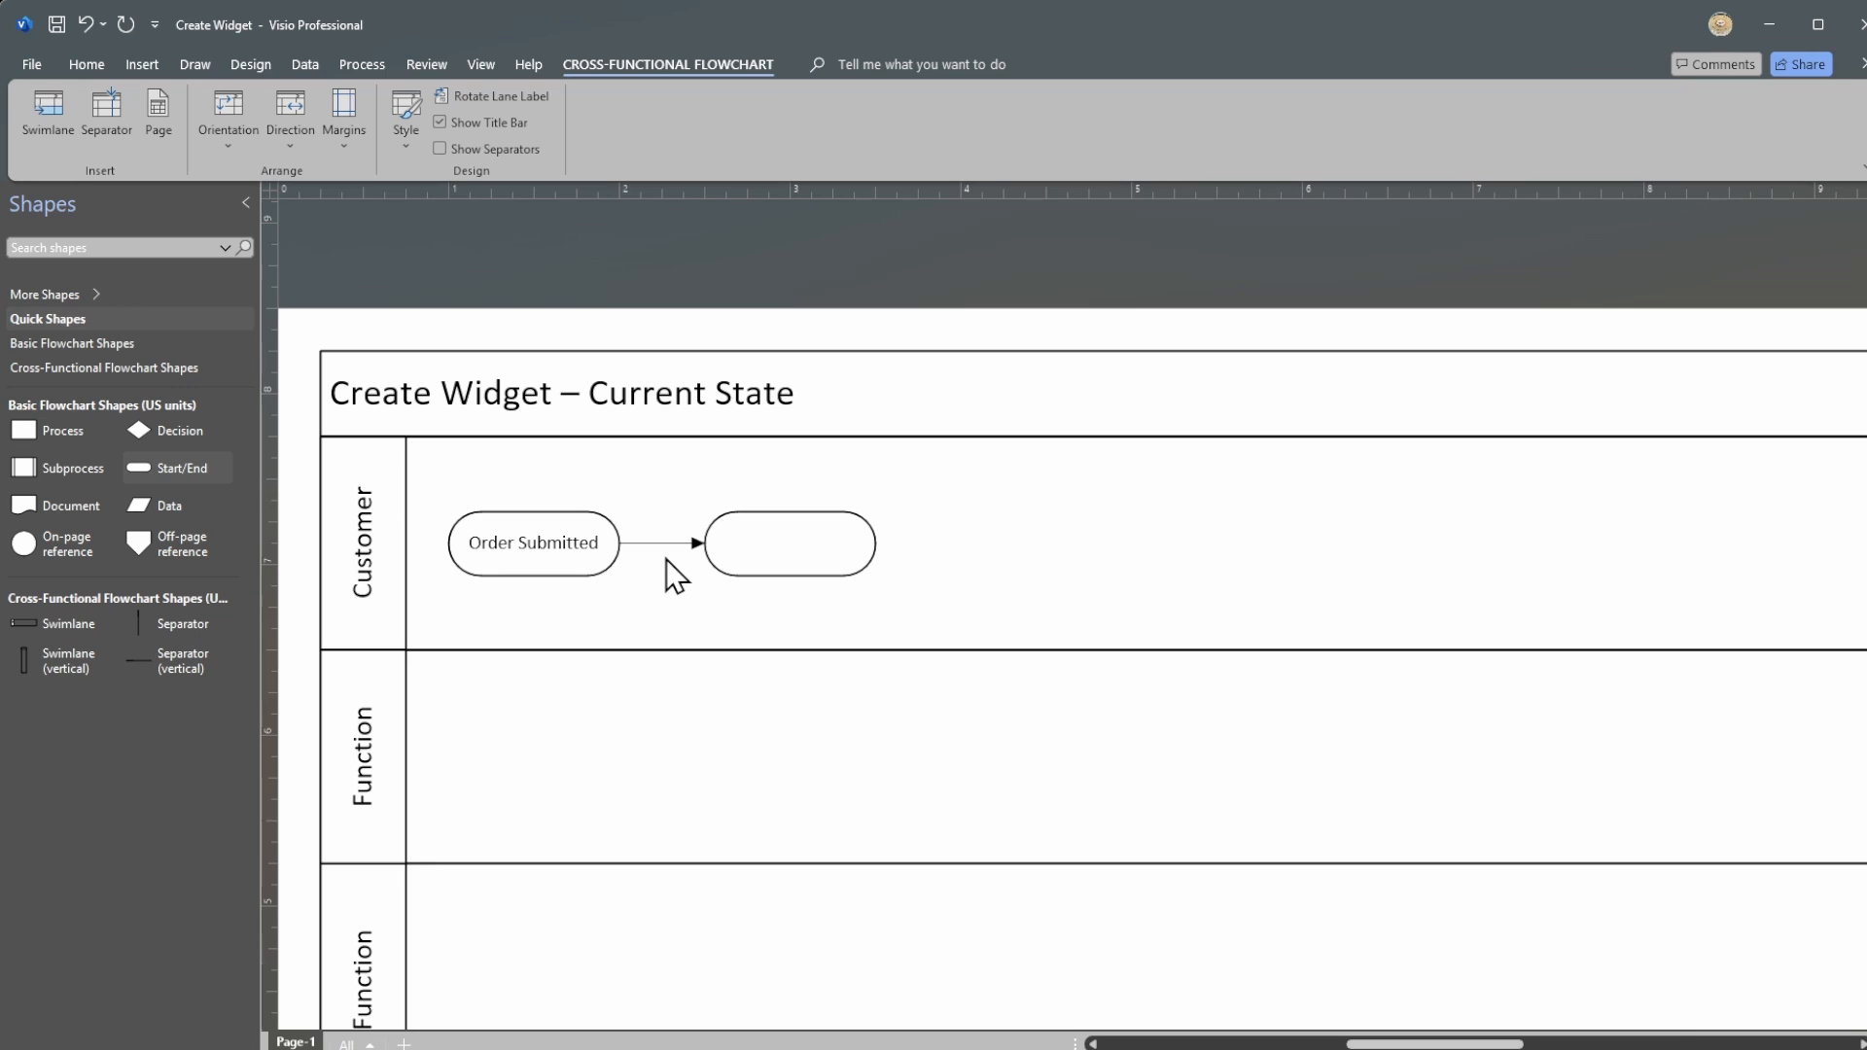
click(671, 533)
click(1117, 583)
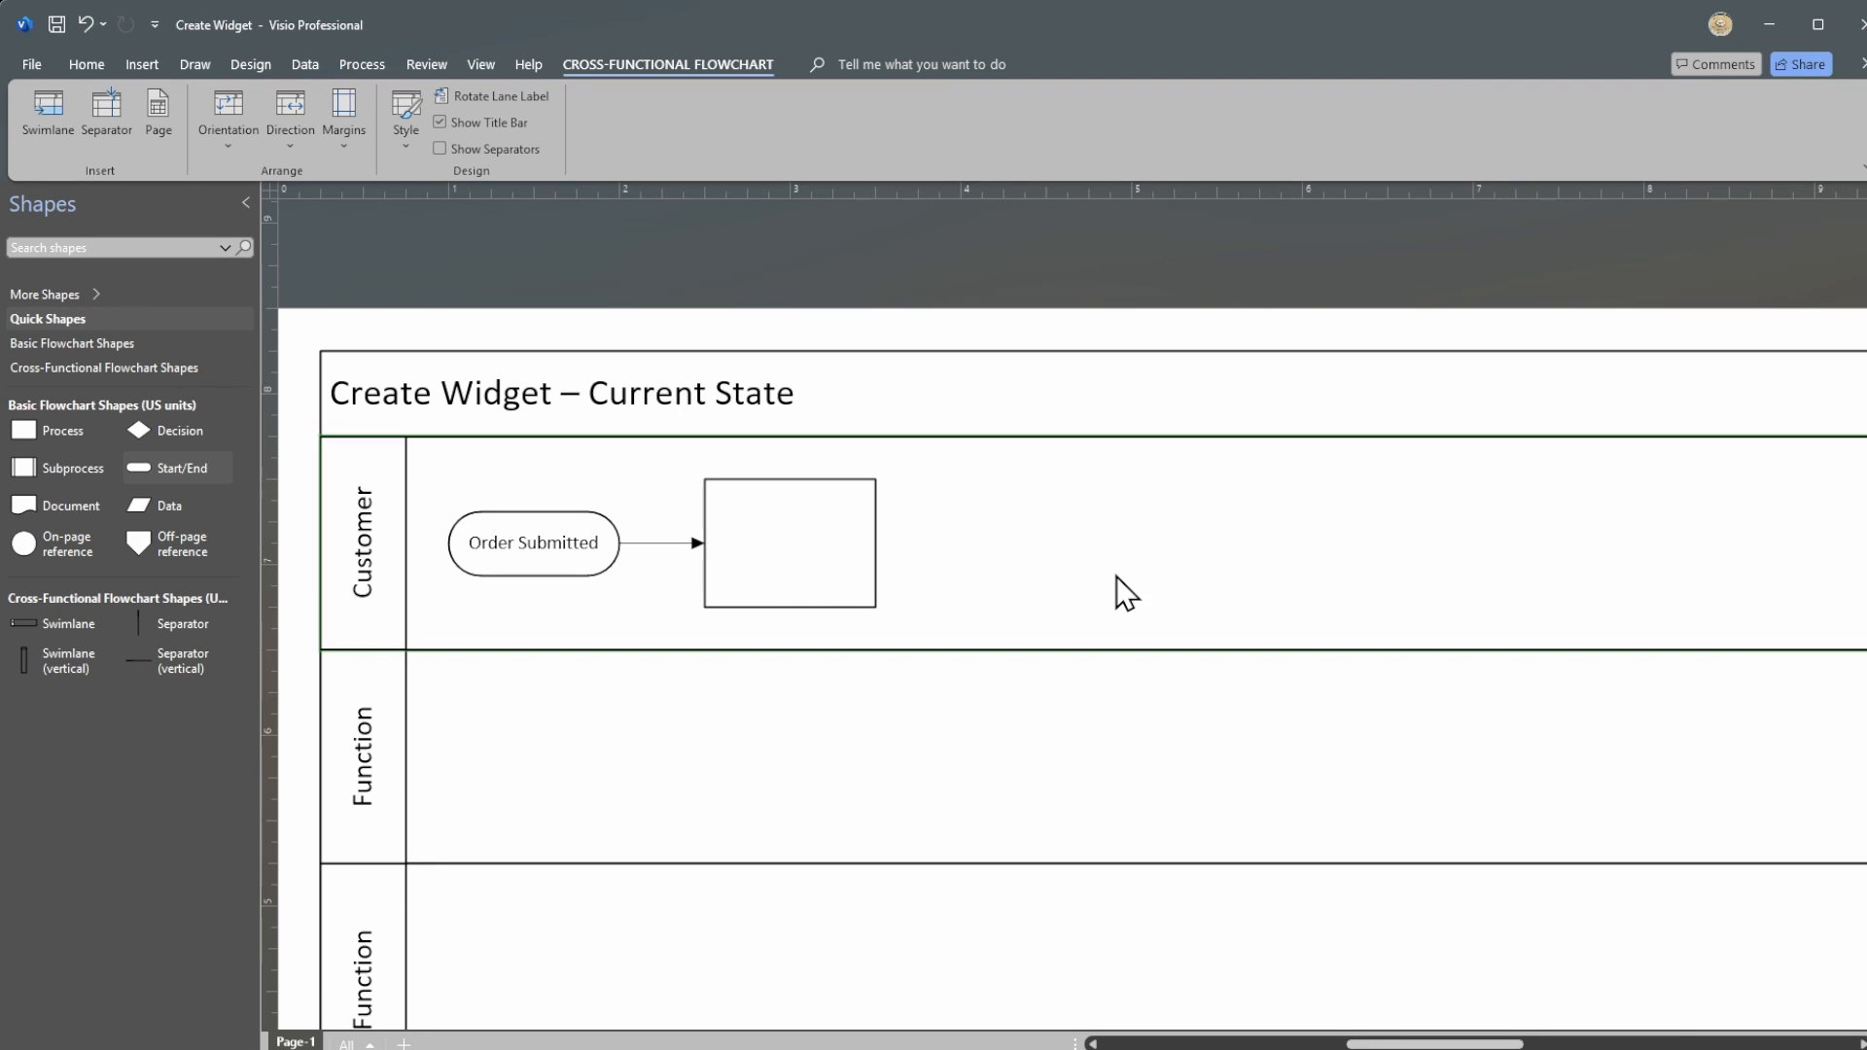
Step: Auto-connect a Decision shape to the right of the Process box, and a Start/End shape beneath it in the second lane
click(895, 541)
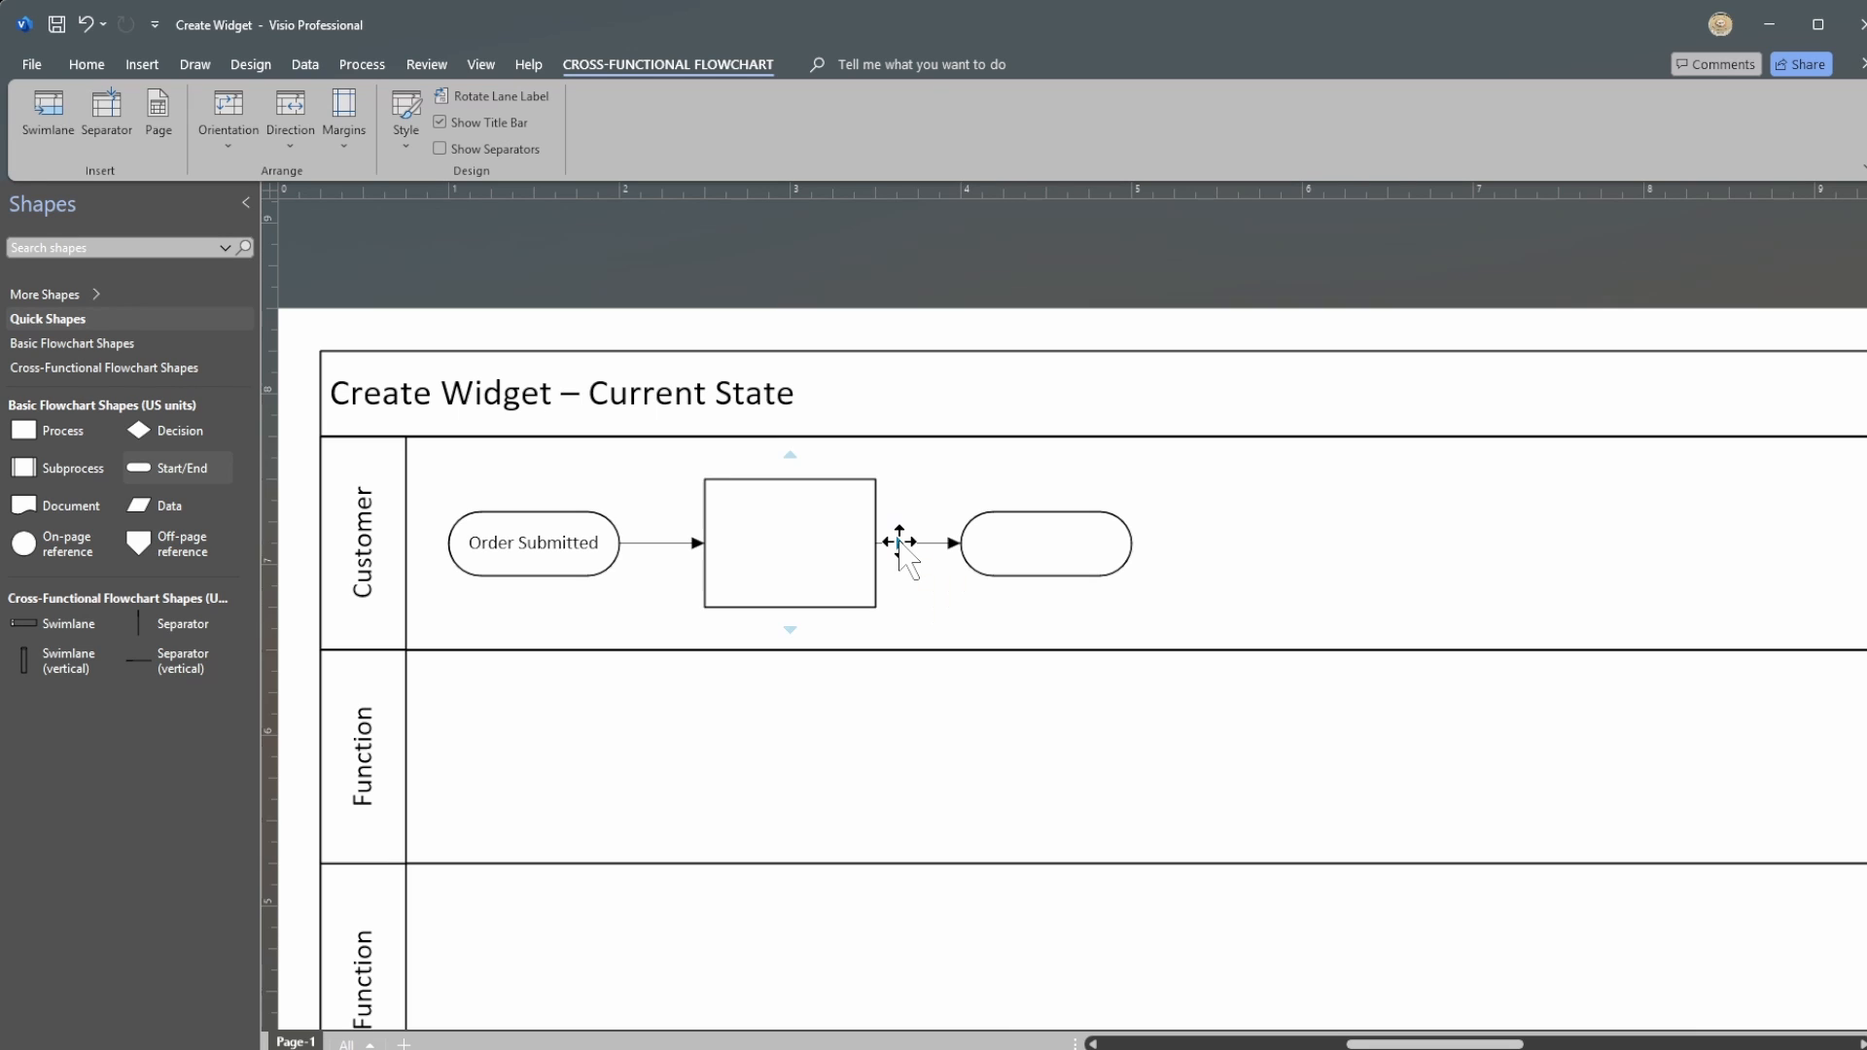
click(919, 543)
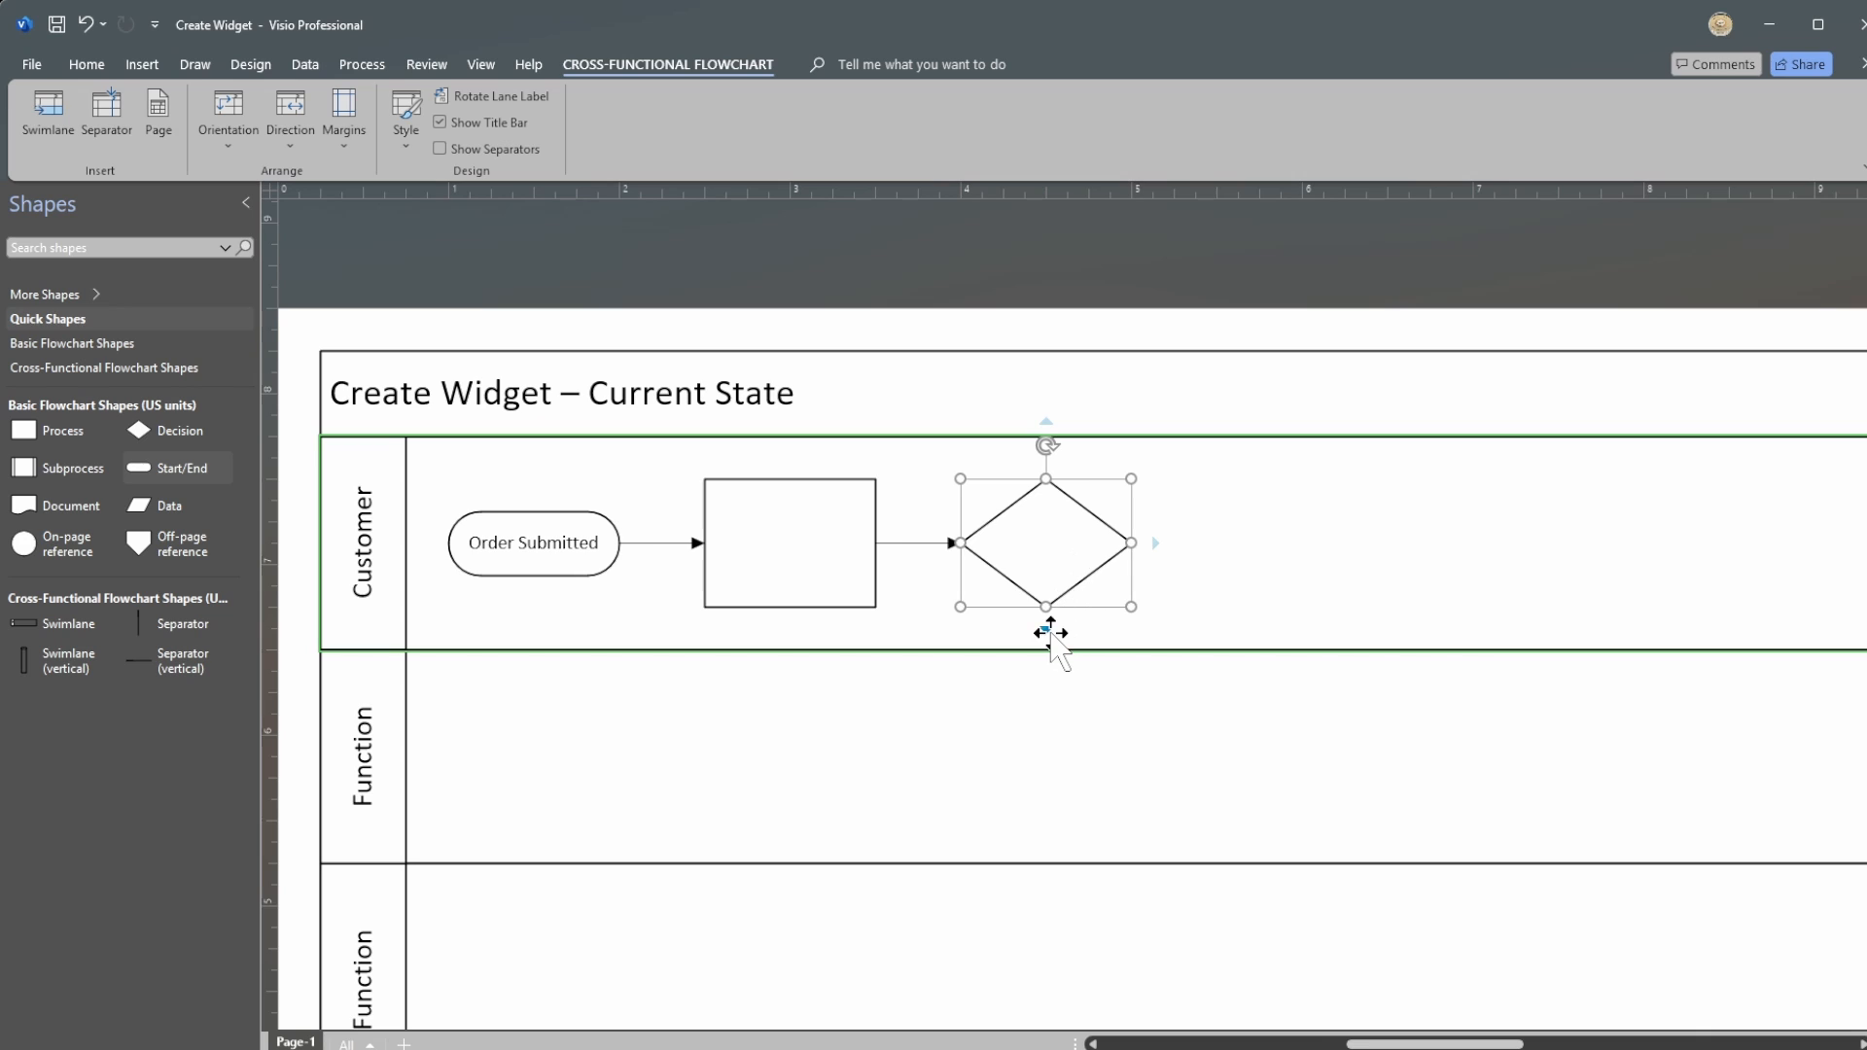
click(1047, 632)
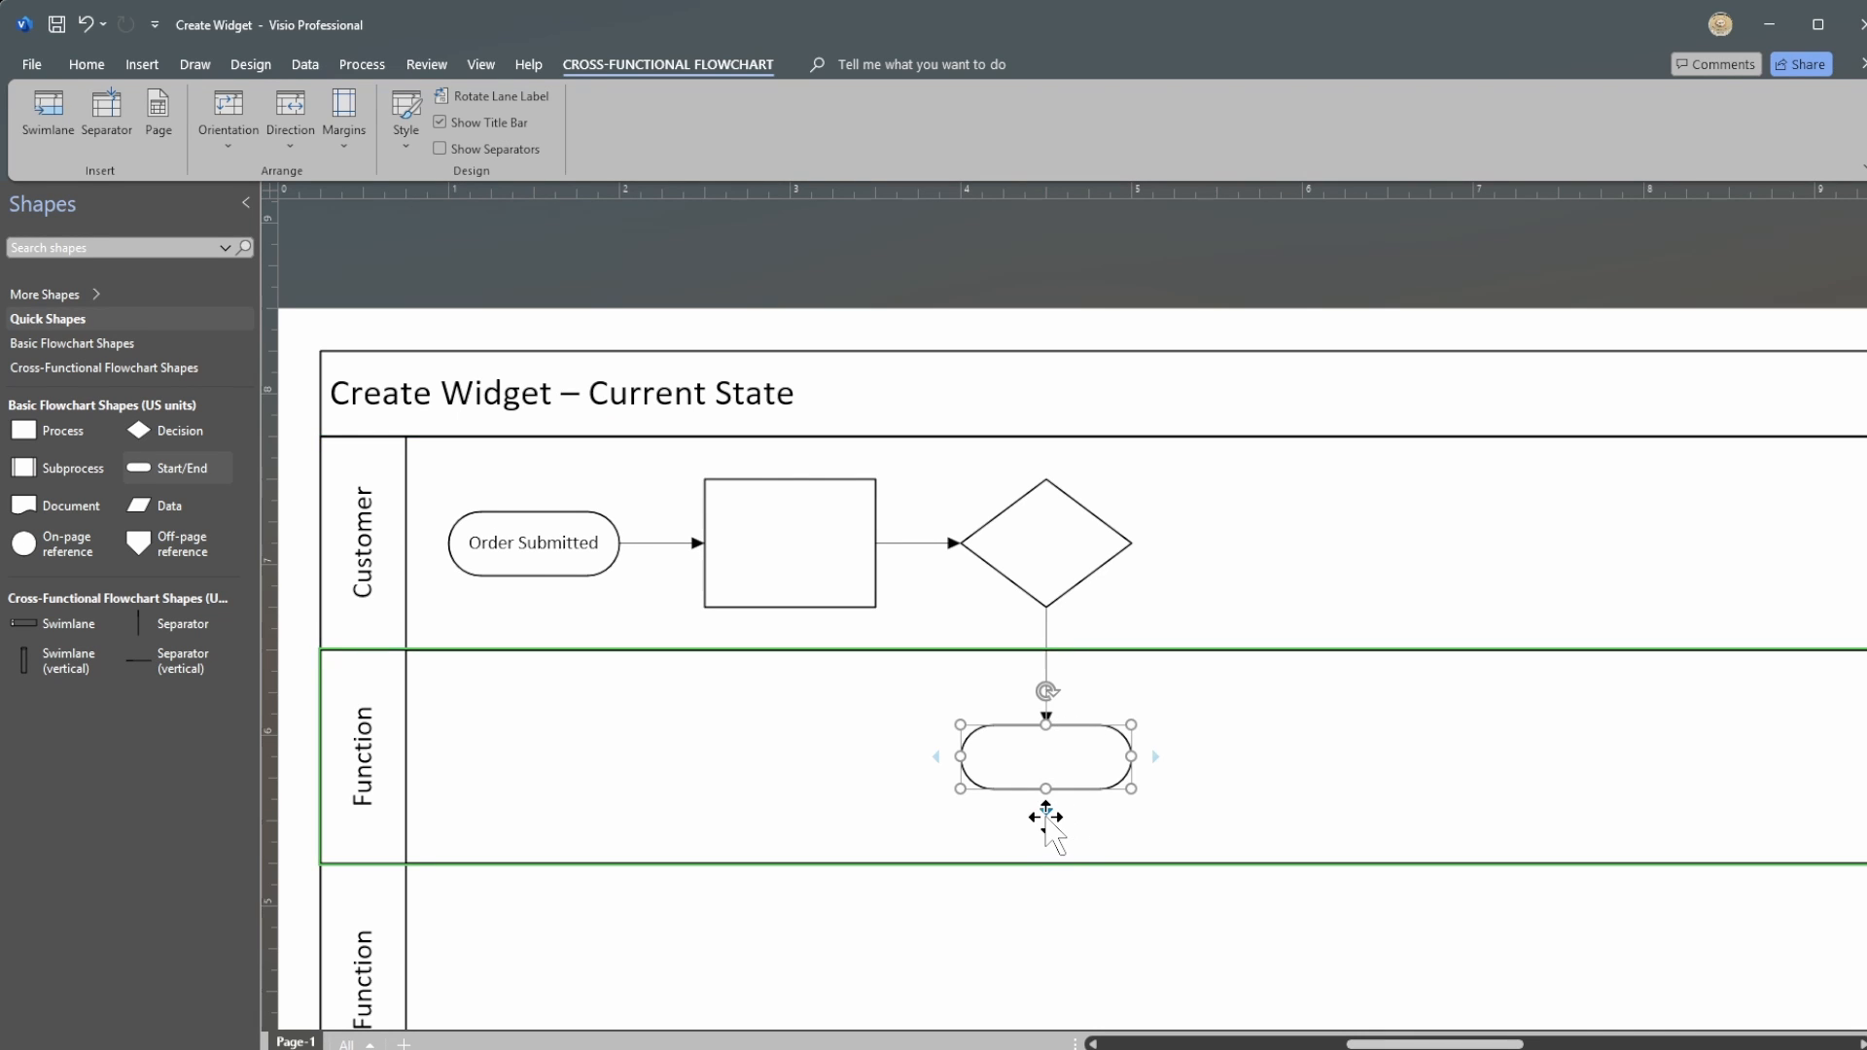
Step: Auto-connect a Decision shape below the second lane's Start/End shape, in the third lane, and a Process shape to its left
click(1034, 846)
scroll(1209, 844, down, 2)
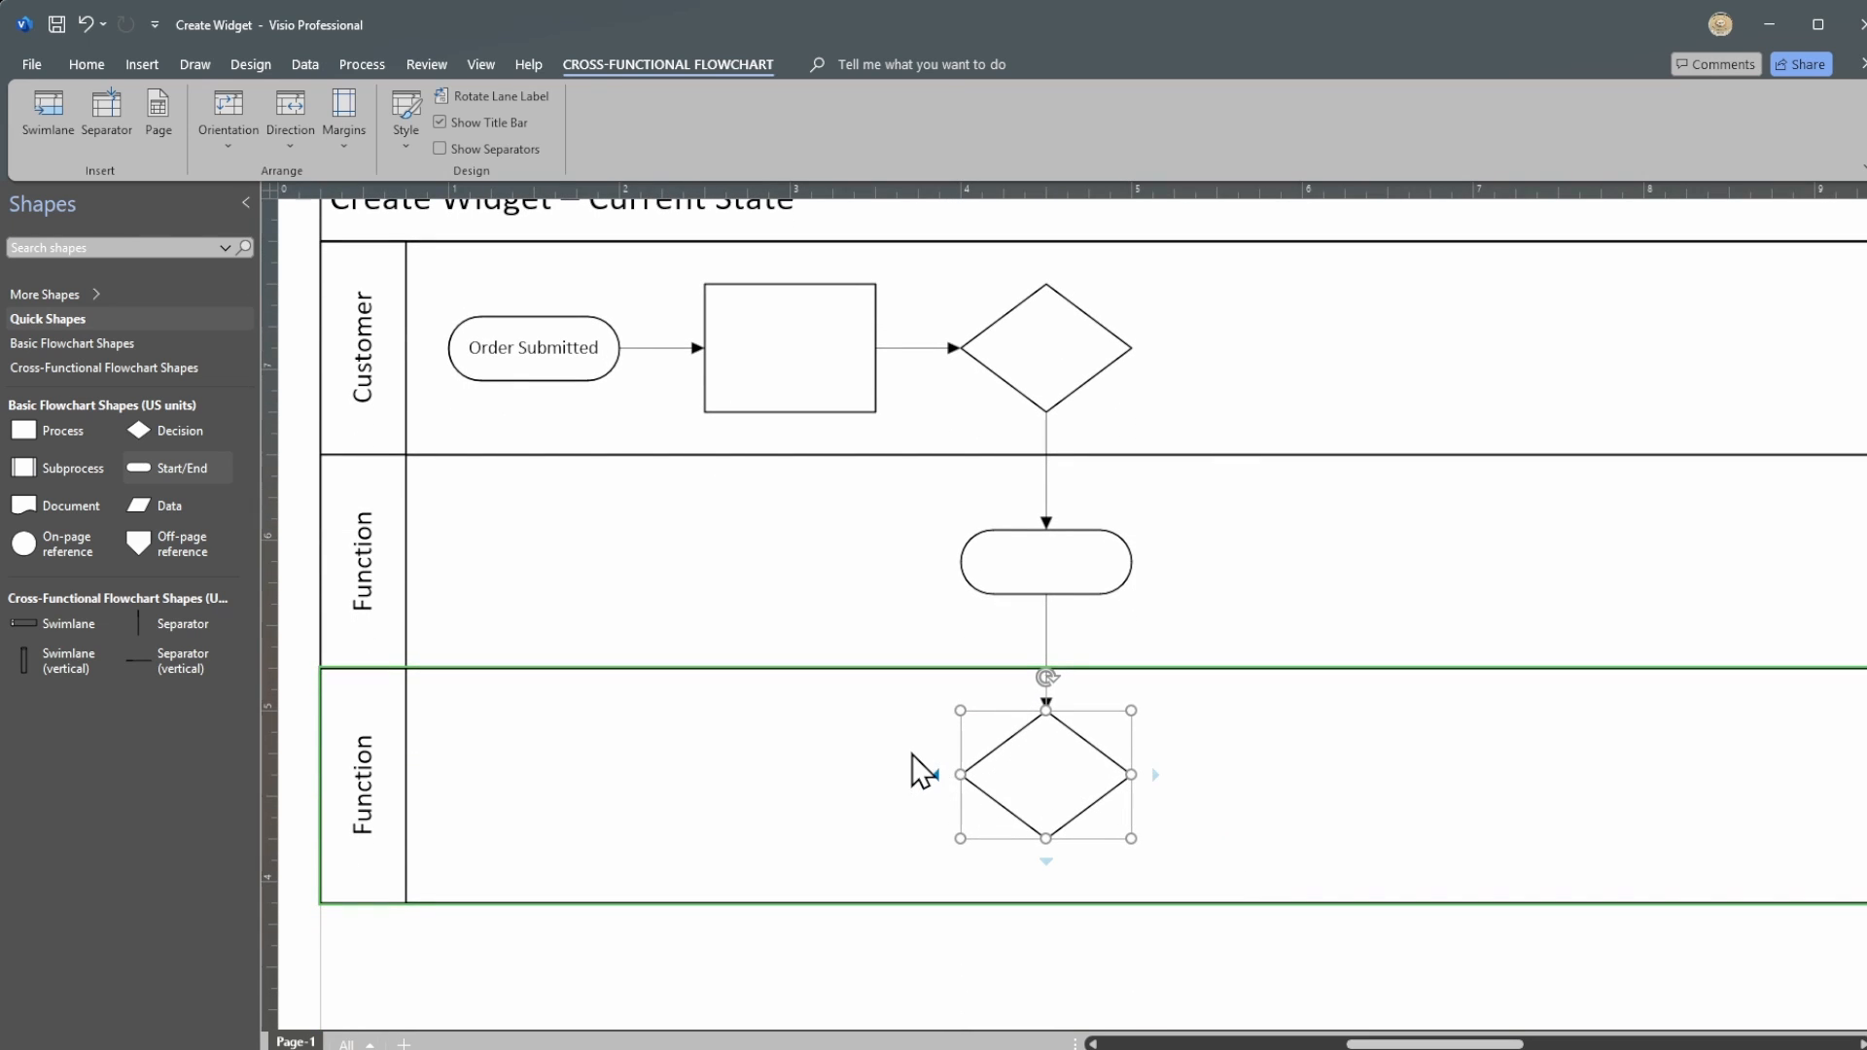
click(931, 775)
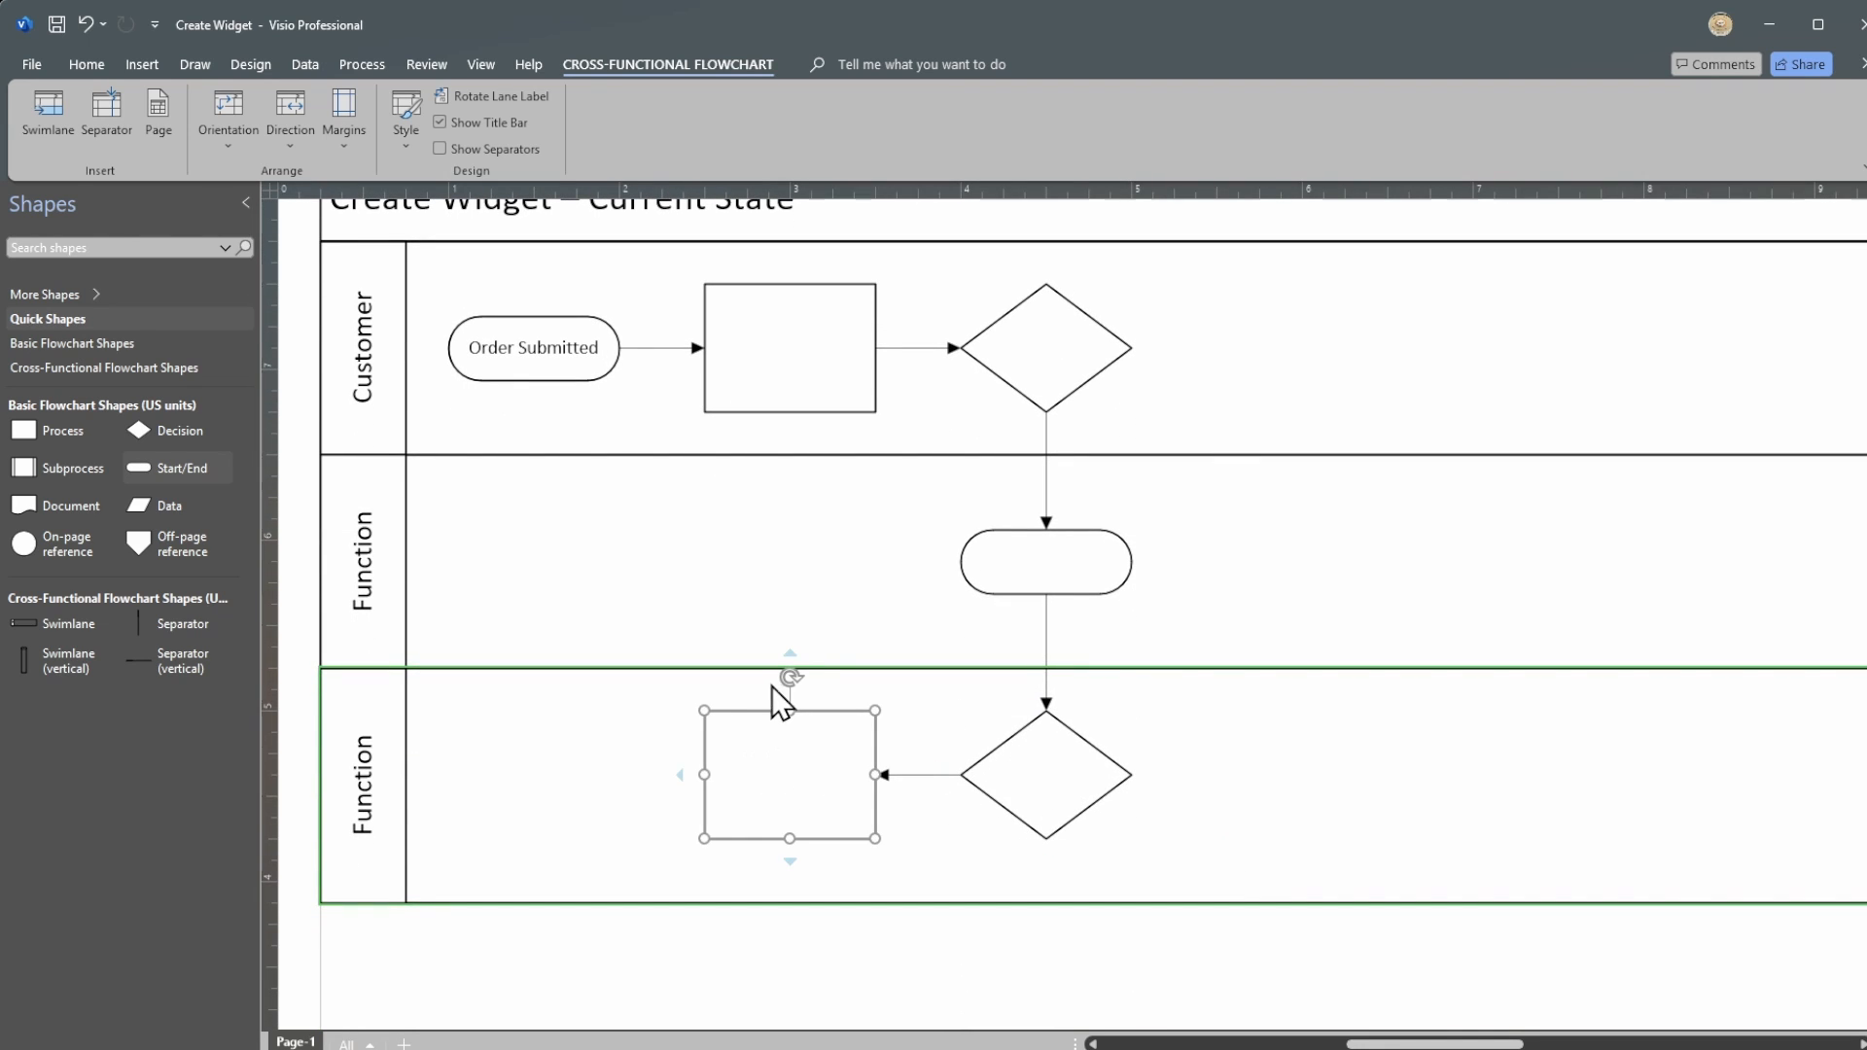
Step: Auto-connect a Start/End shape above the third lane's Process box and a Subprocess shape below it
click(790, 653)
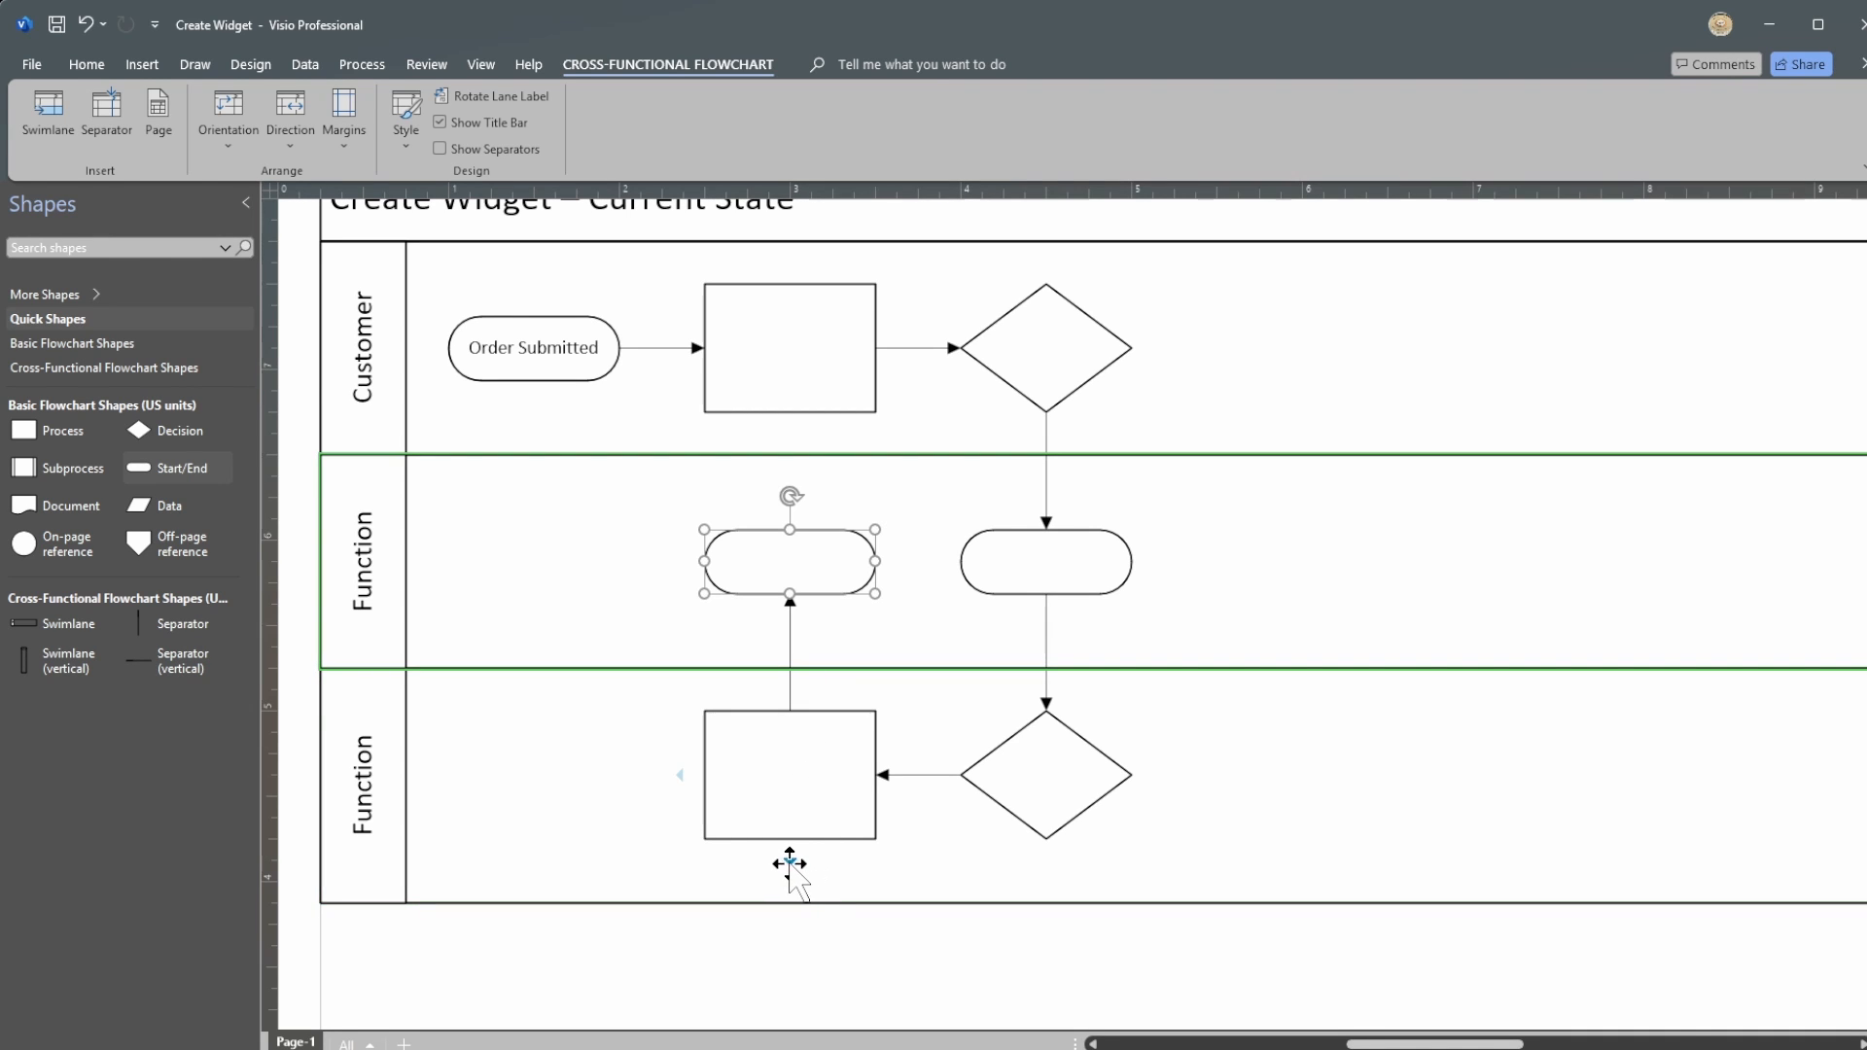
click(800, 900)
scroll(940, 831, down, 3)
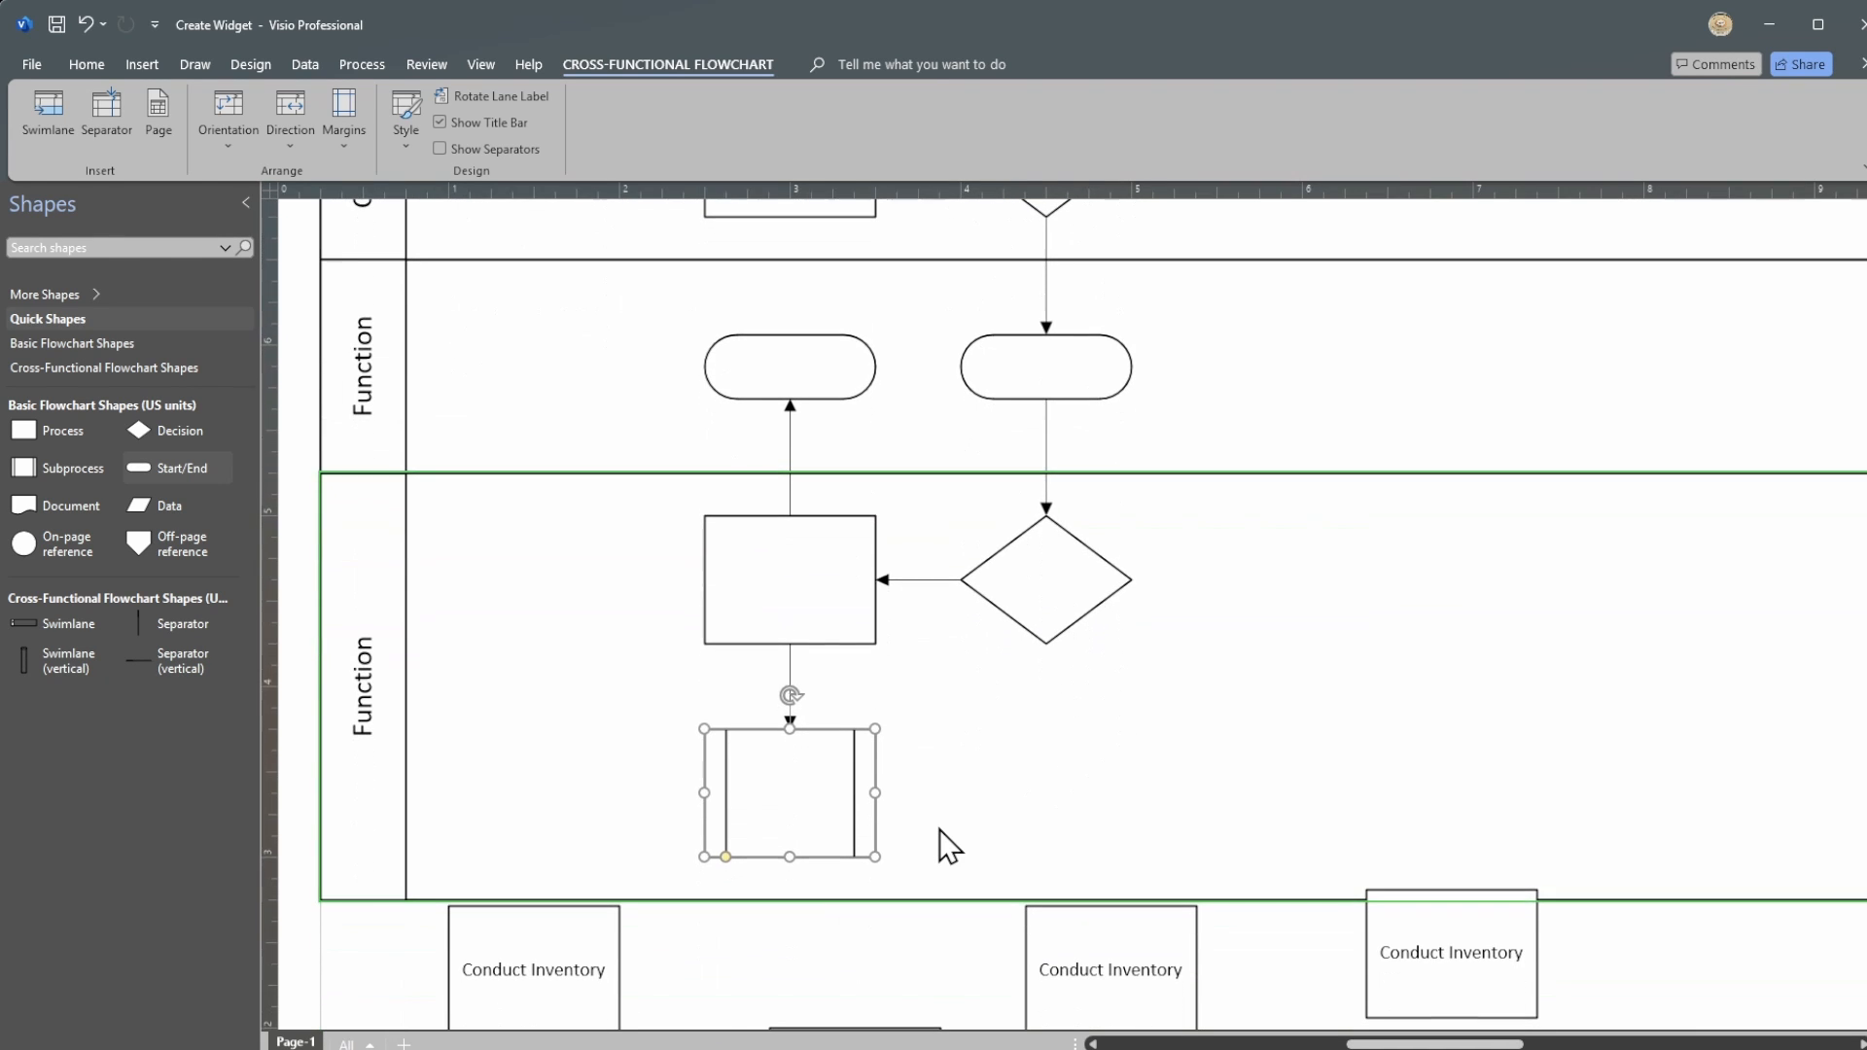
scroll(1079, 632, up, 1)
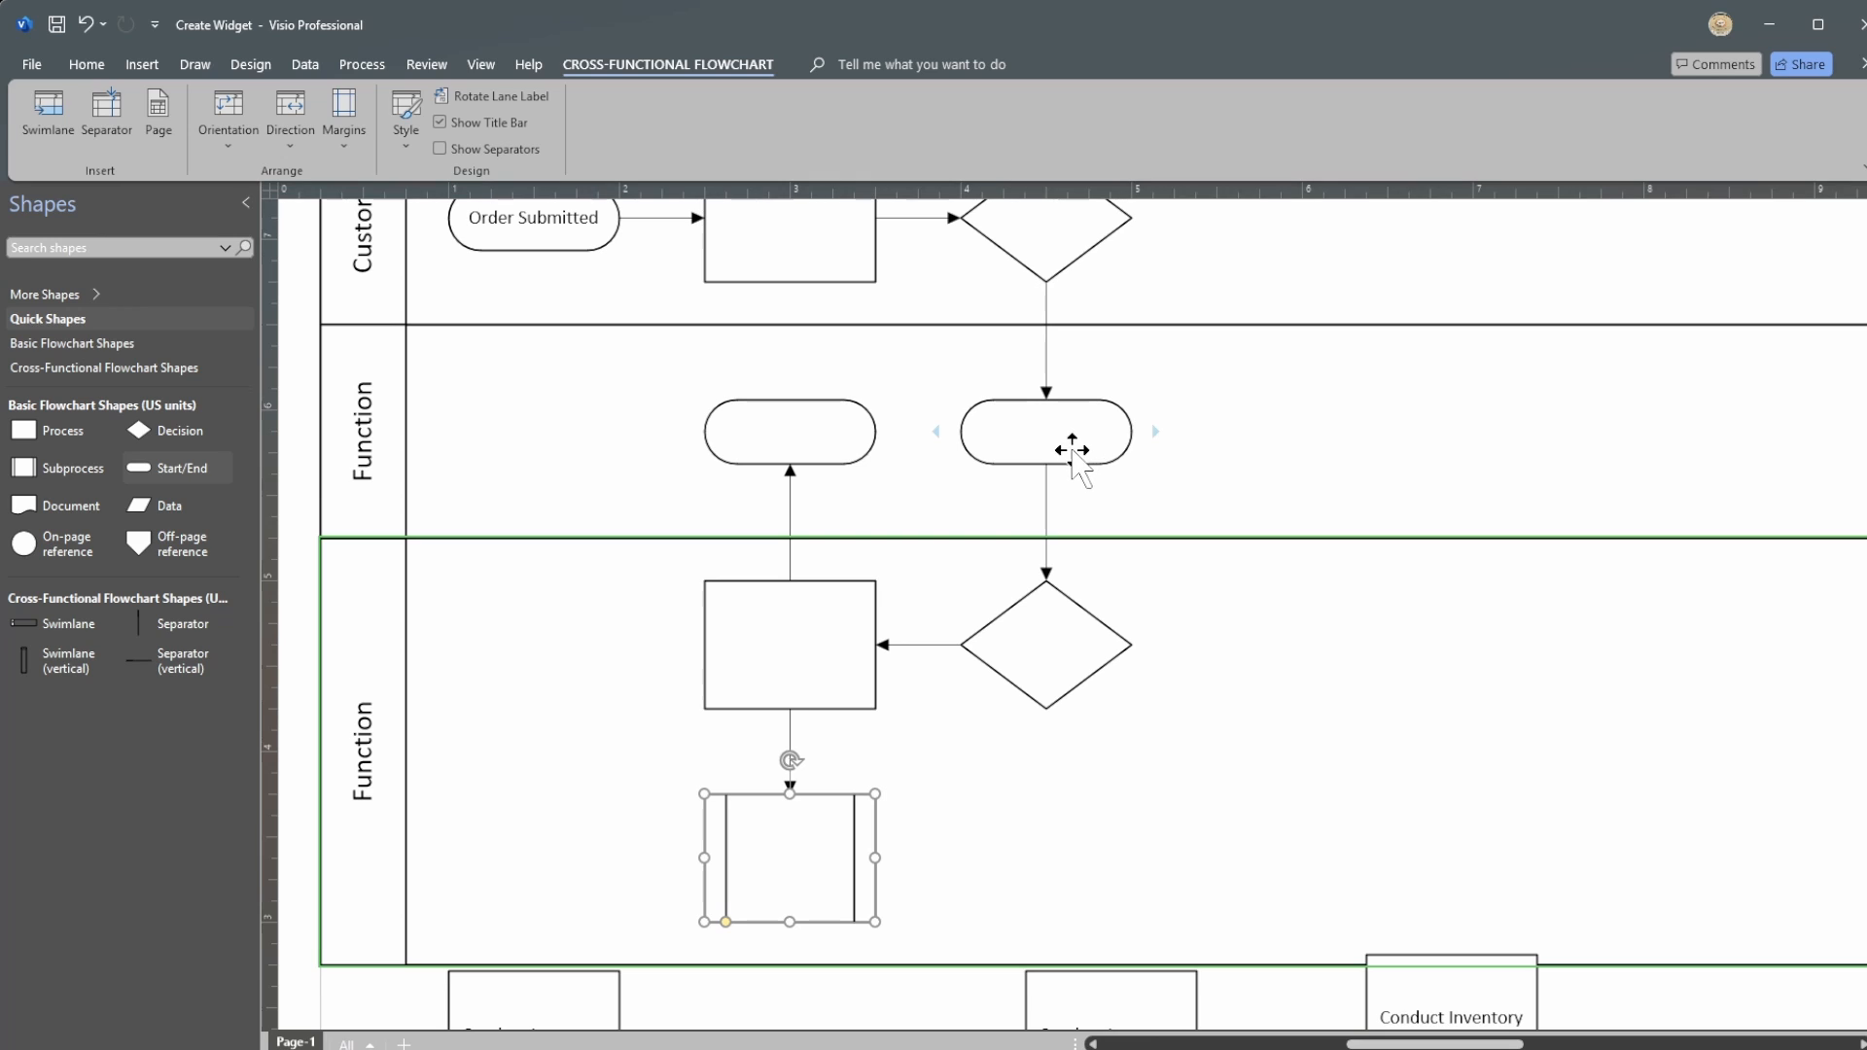
Step: Delete the Decision, Process and Subprocess shapes in the third lane and the Start/End shape directly above the Process box
click(1075, 646)
key(Delete)
click(766, 428)
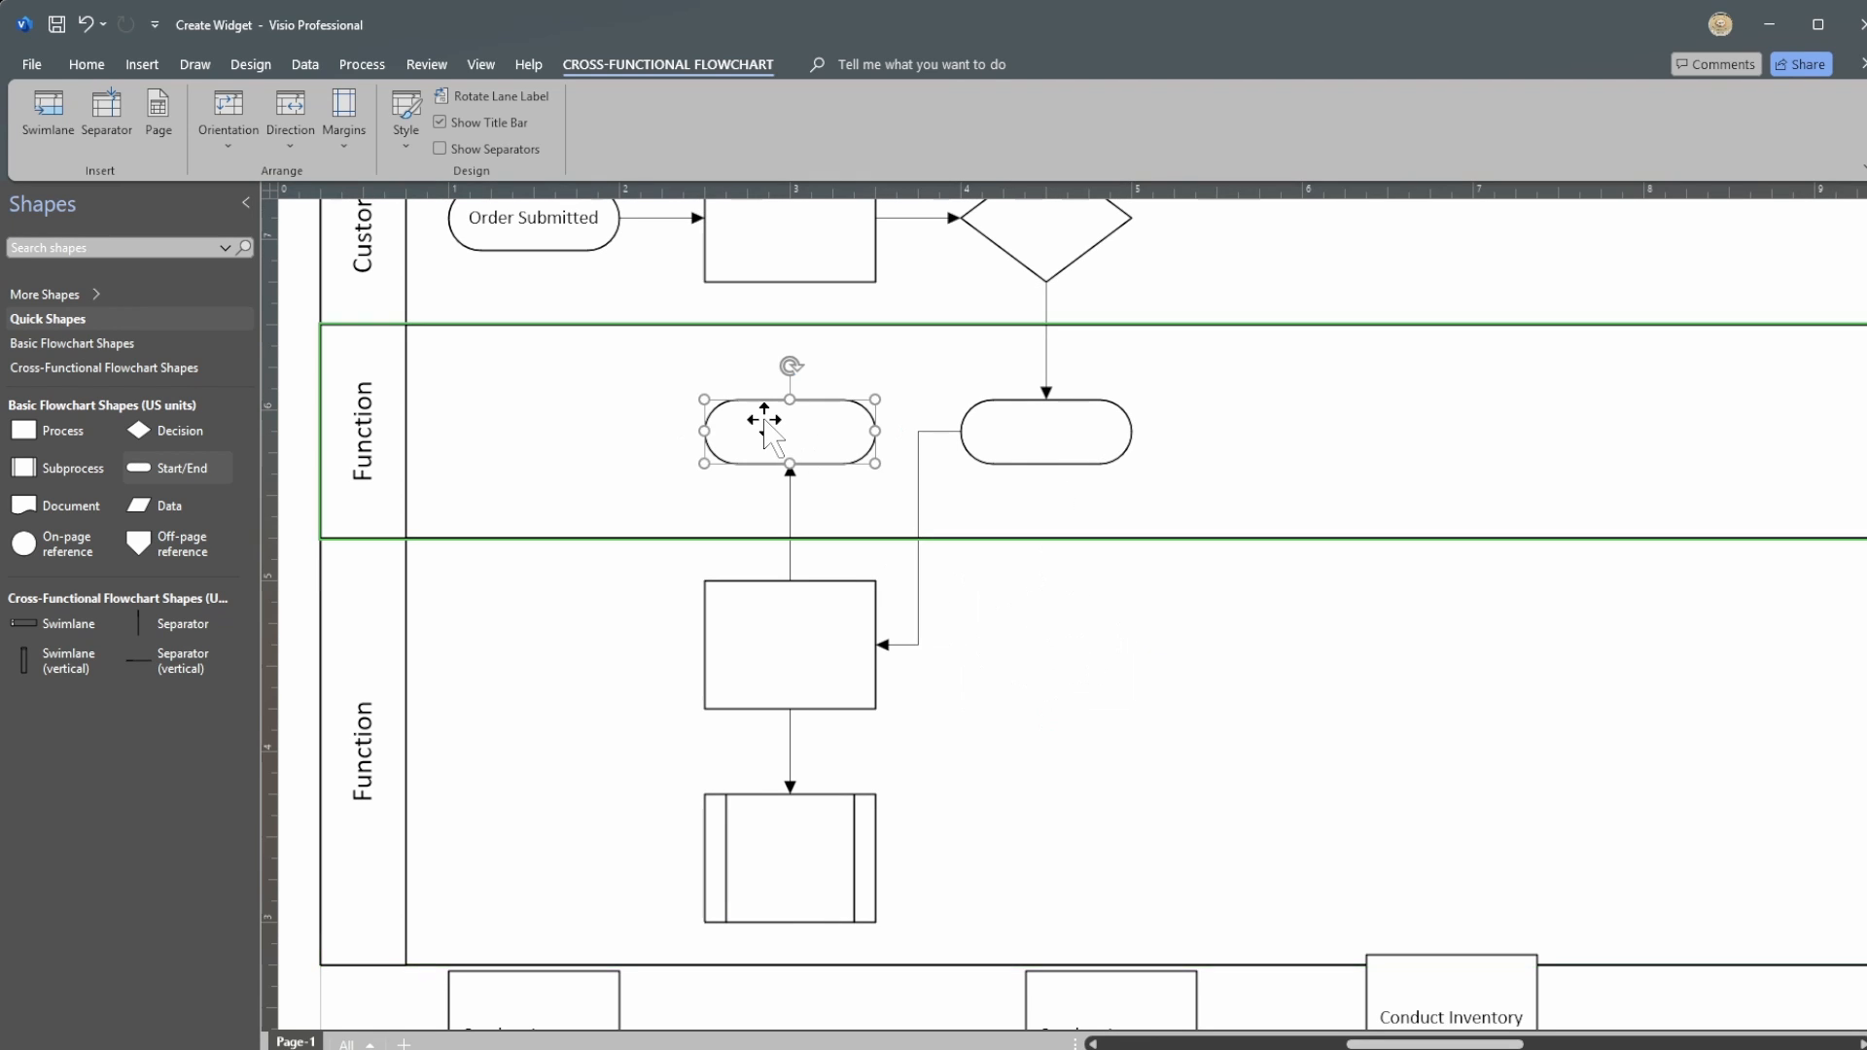
key(Delete)
click(791, 645)
key(Delete)
click(833, 839)
key(Delete)
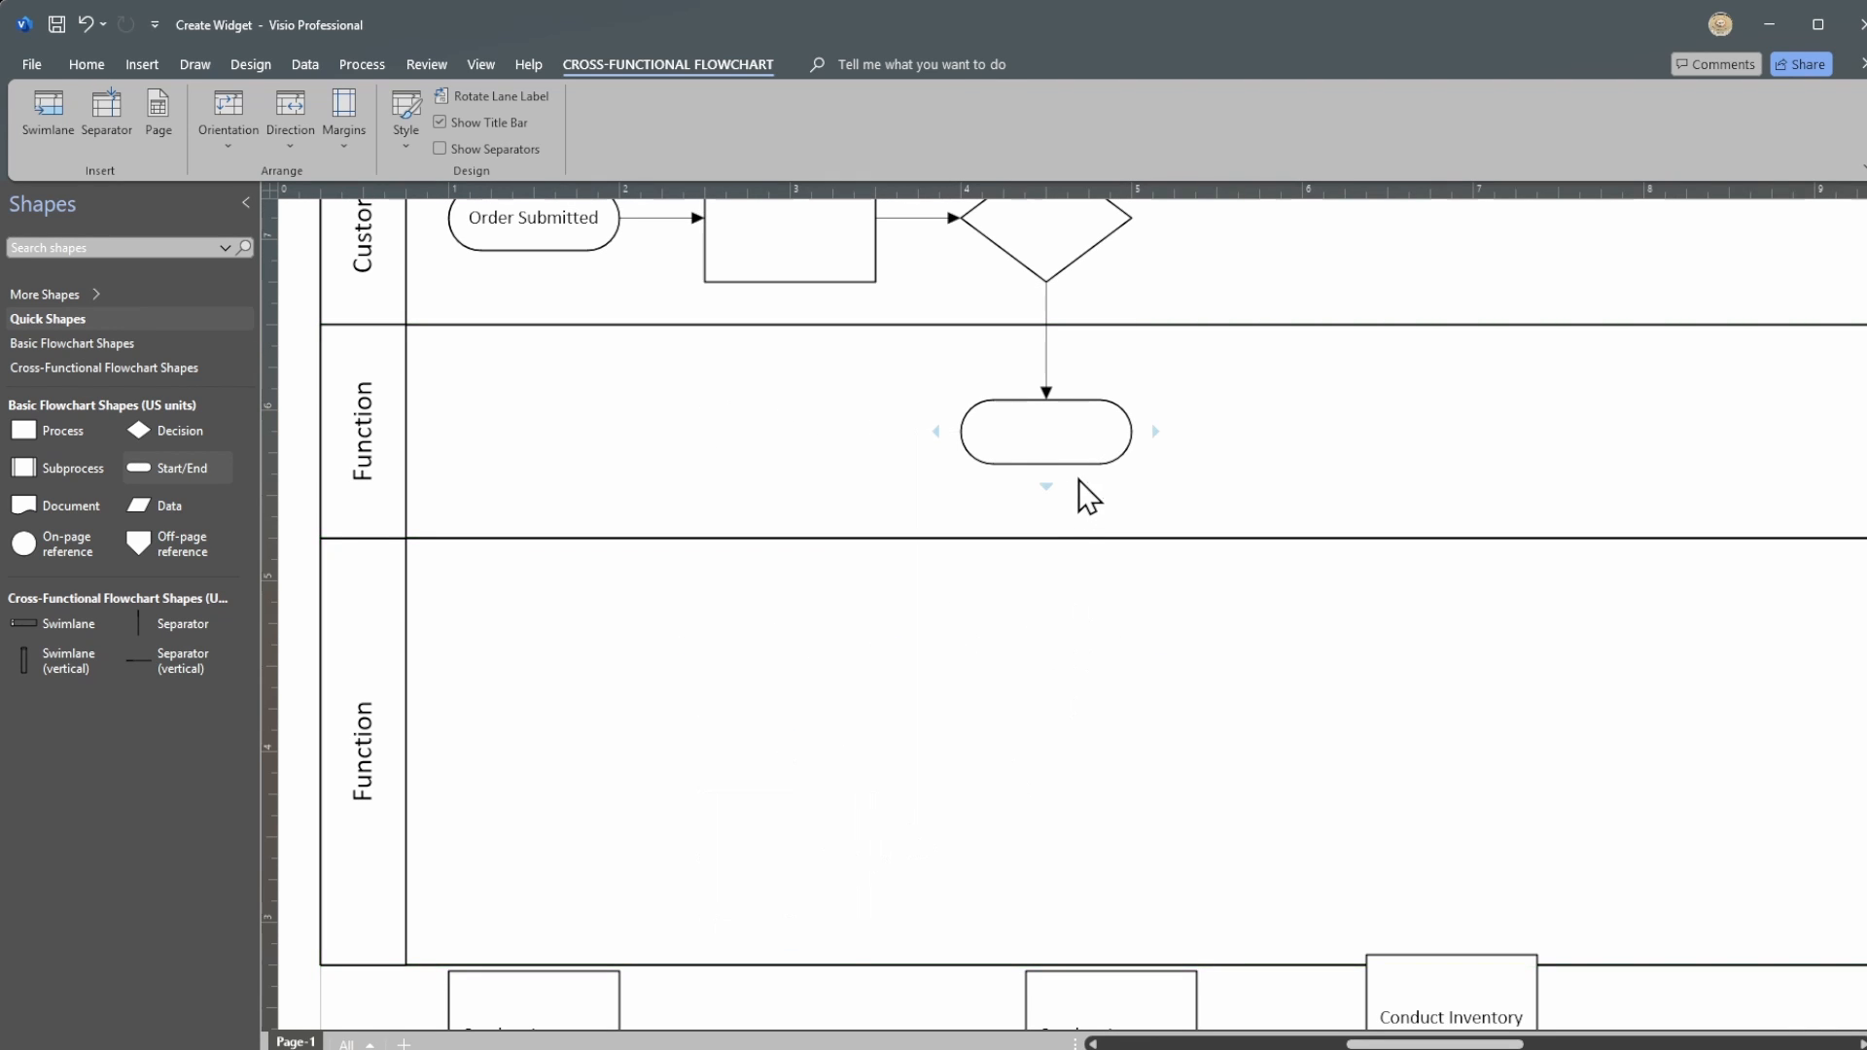
Step: Delete the remaining Start/End shape in the second lane and the Decision and Process shapes in the Customer lane
click(1071, 445)
key(Delete)
scroll(1099, 627, up, 4)
click(1060, 486)
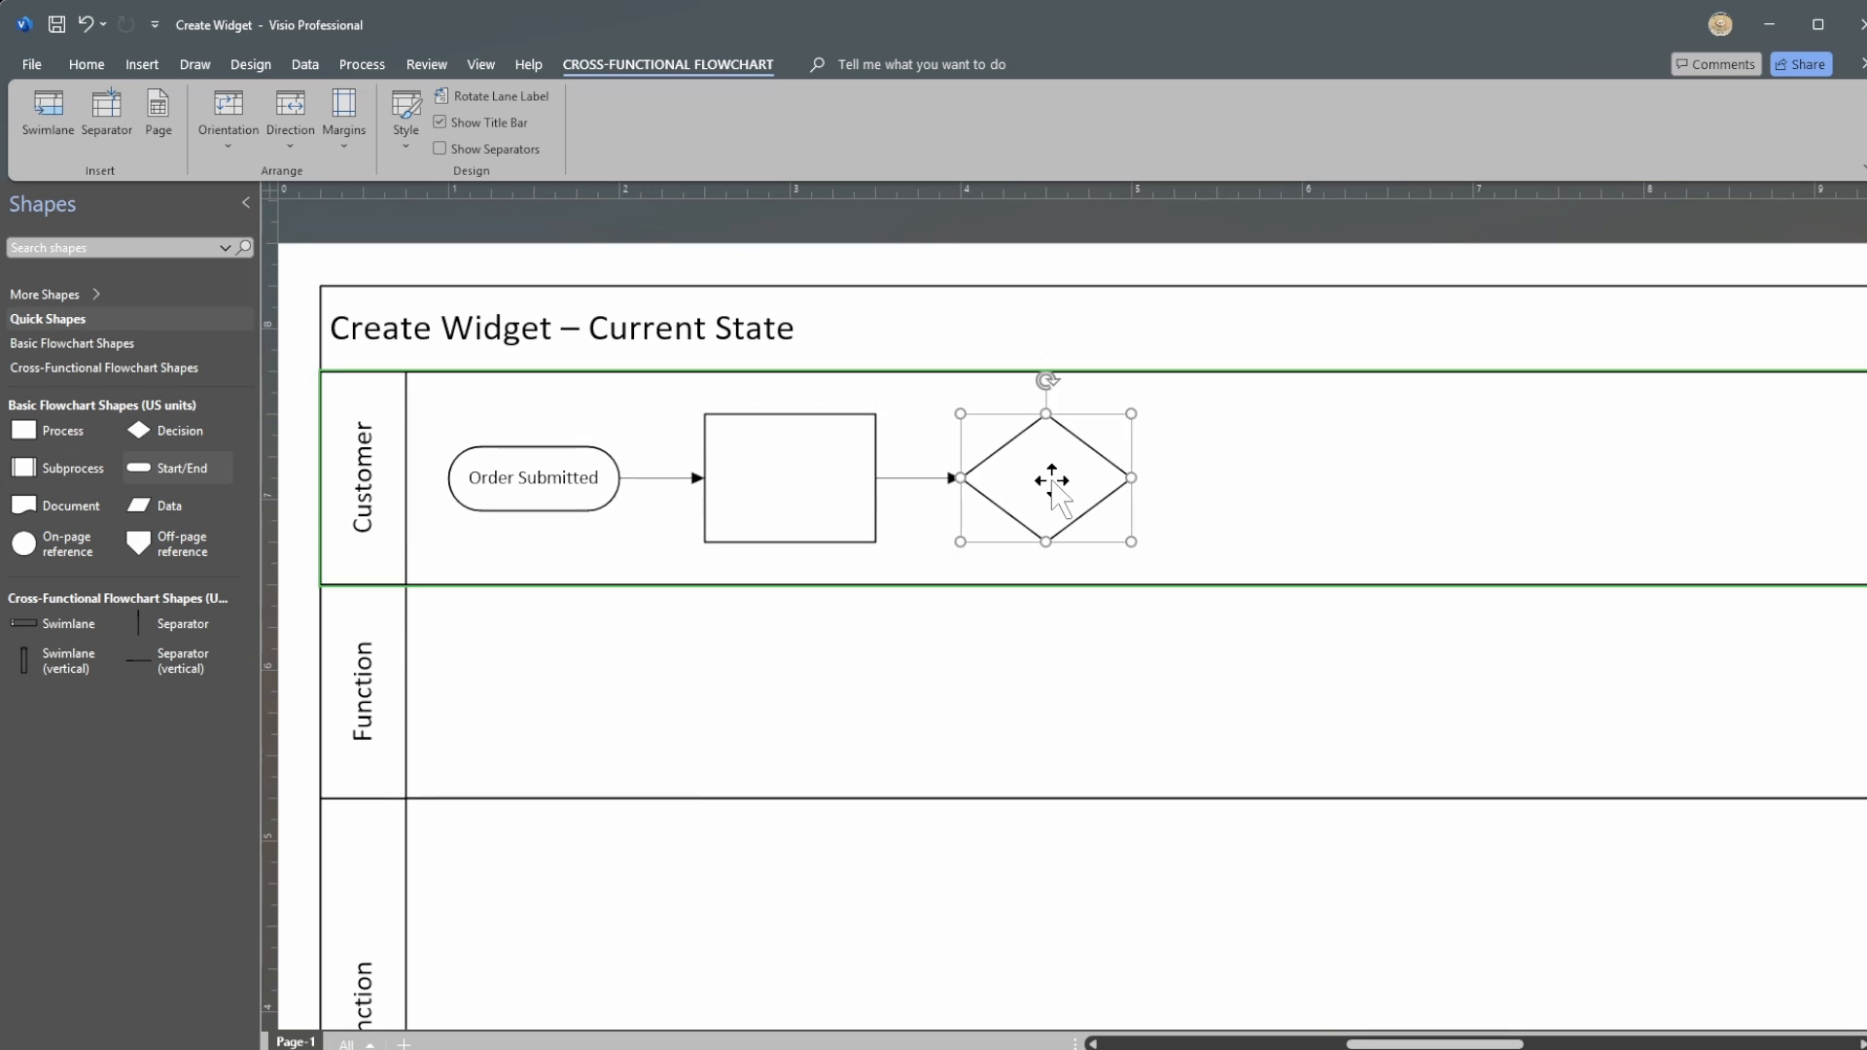
key(Delete)
click(739, 500)
key(Delete)
Step: Auto-connect a Process shape to the right of Order Submitted and move it straight down into the second lane
click(537, 491)
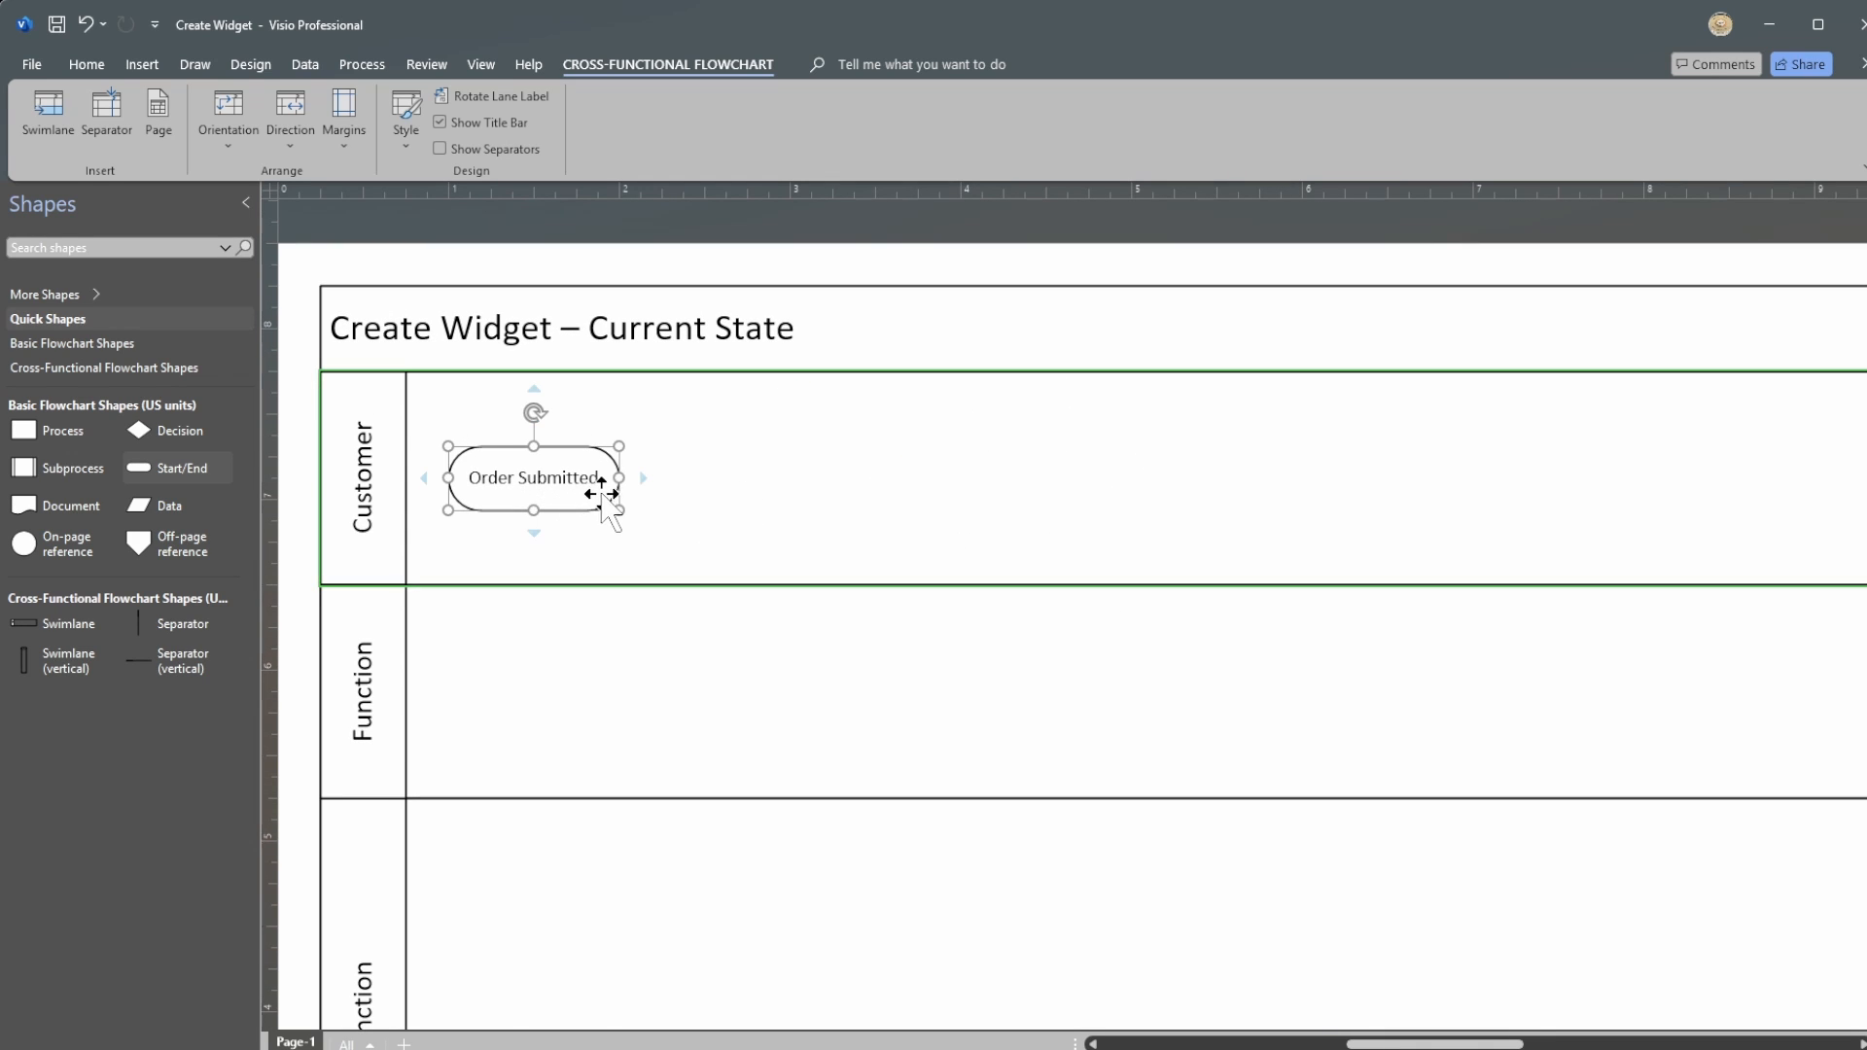
click(670, 491)
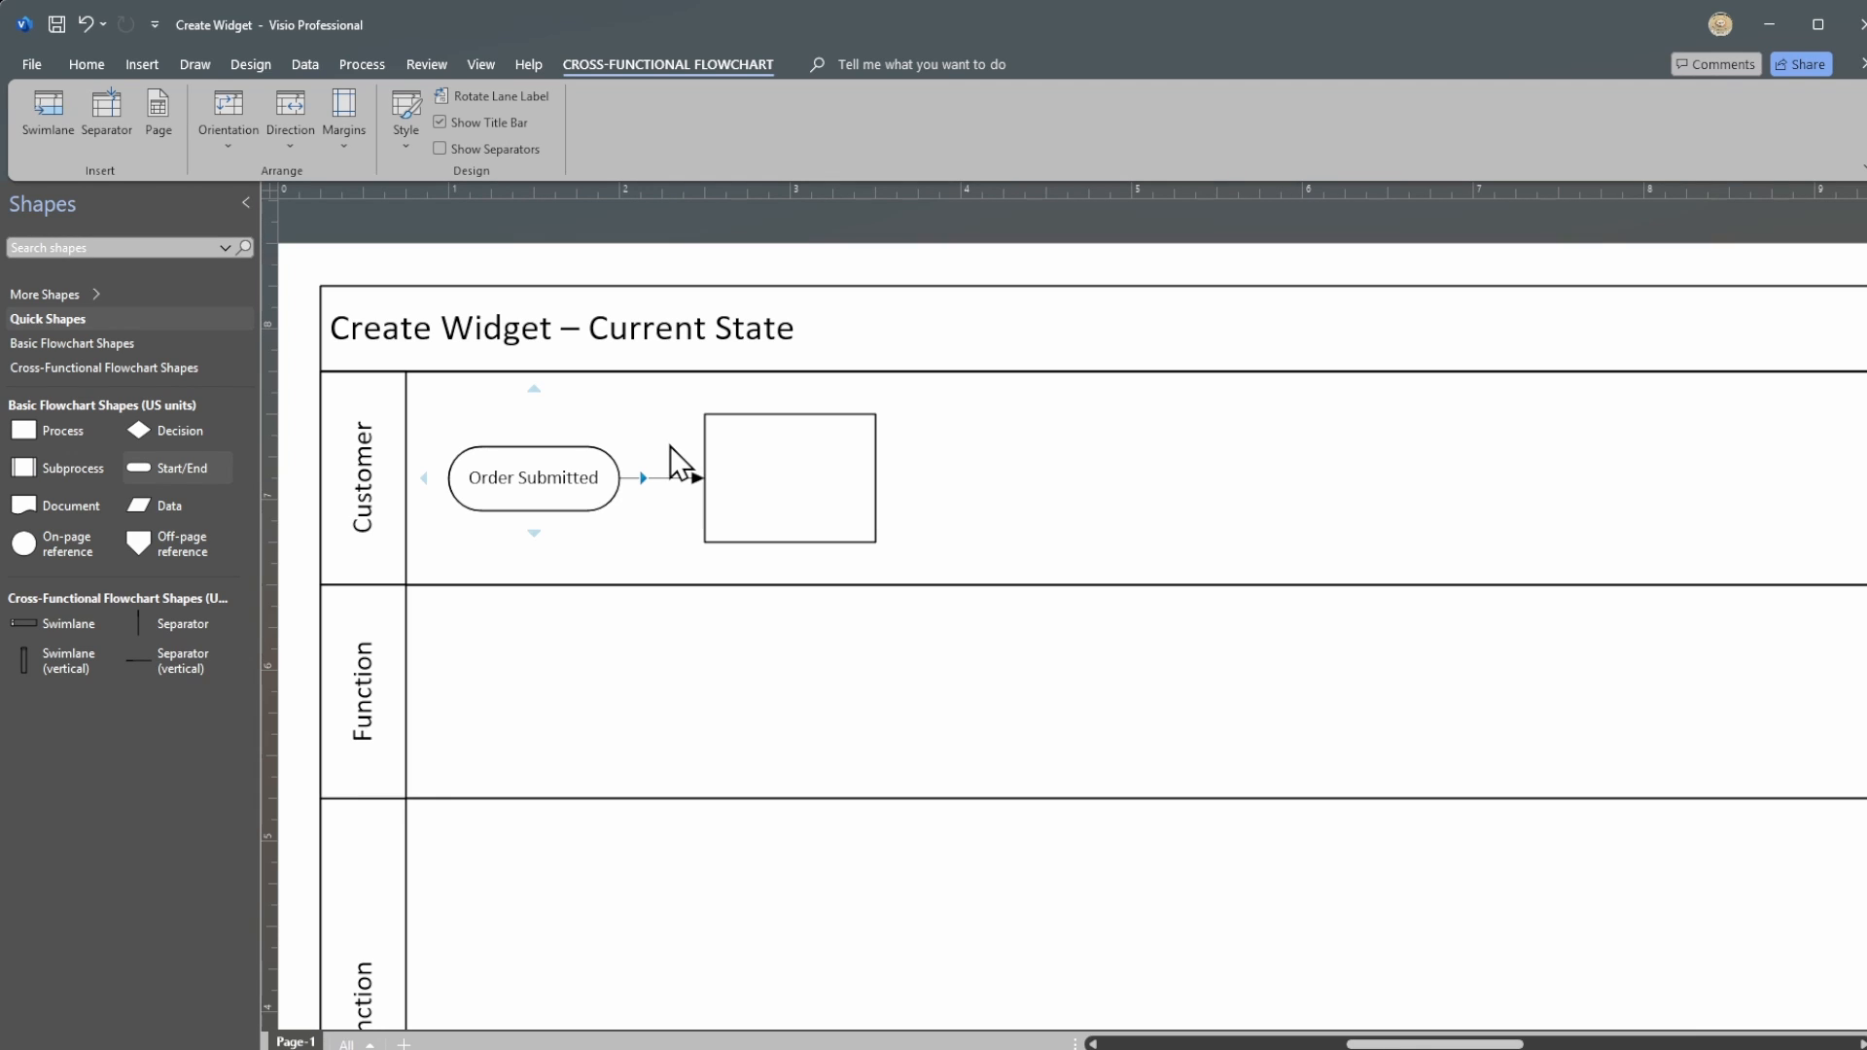
click(669, 446)
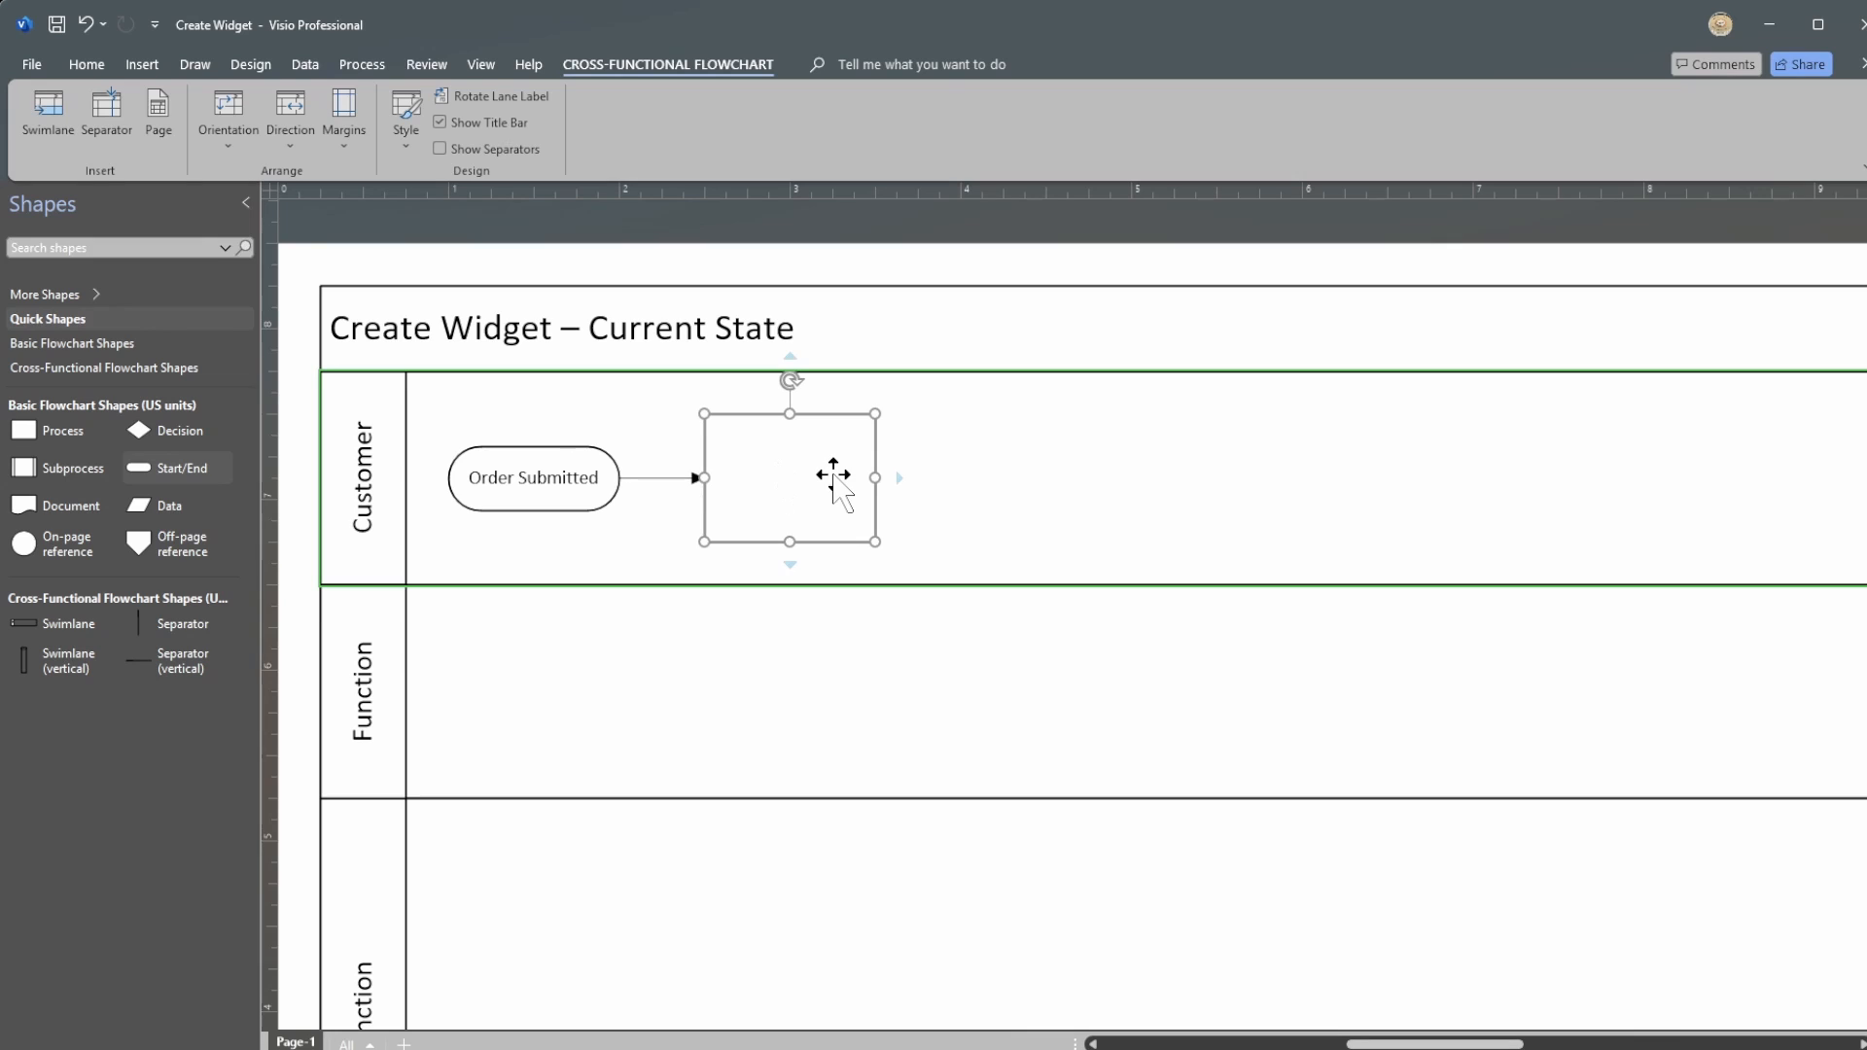
double_click(786, 479)
click(791, 481)
drag(814, 495, 810, 707)
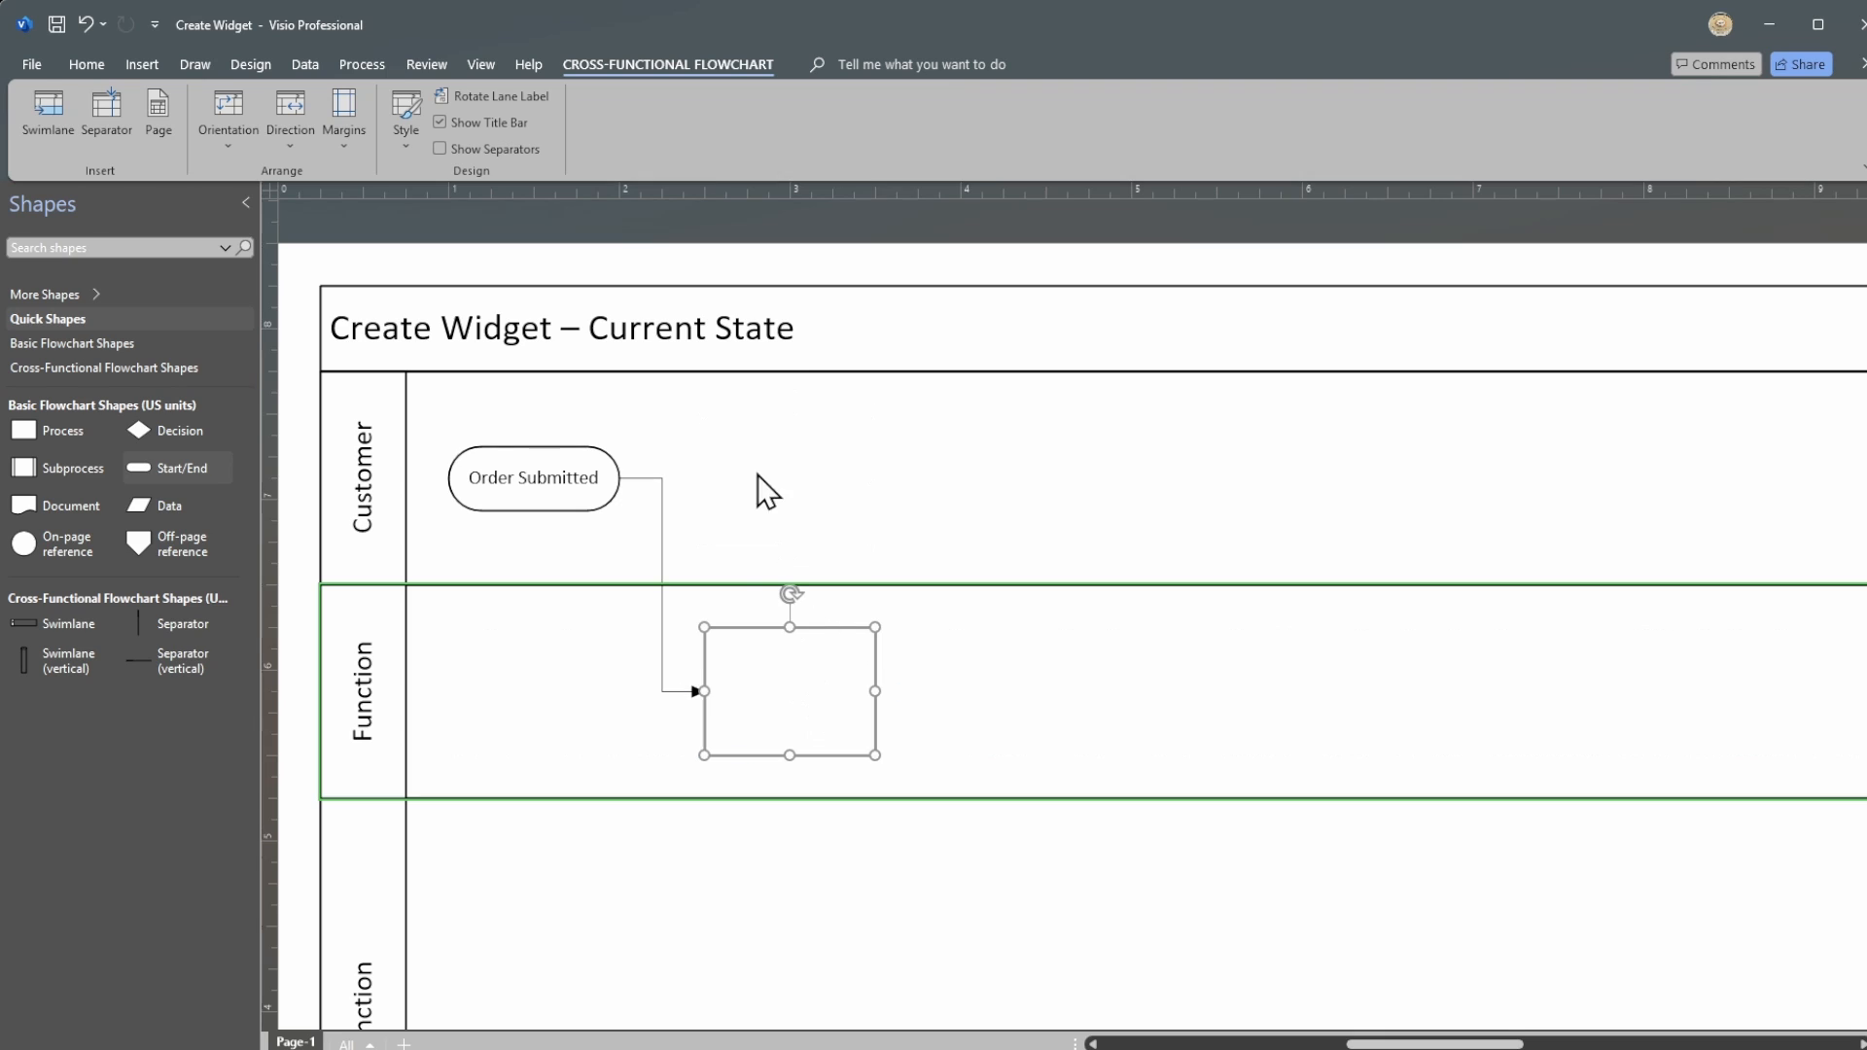
click(835, 556)
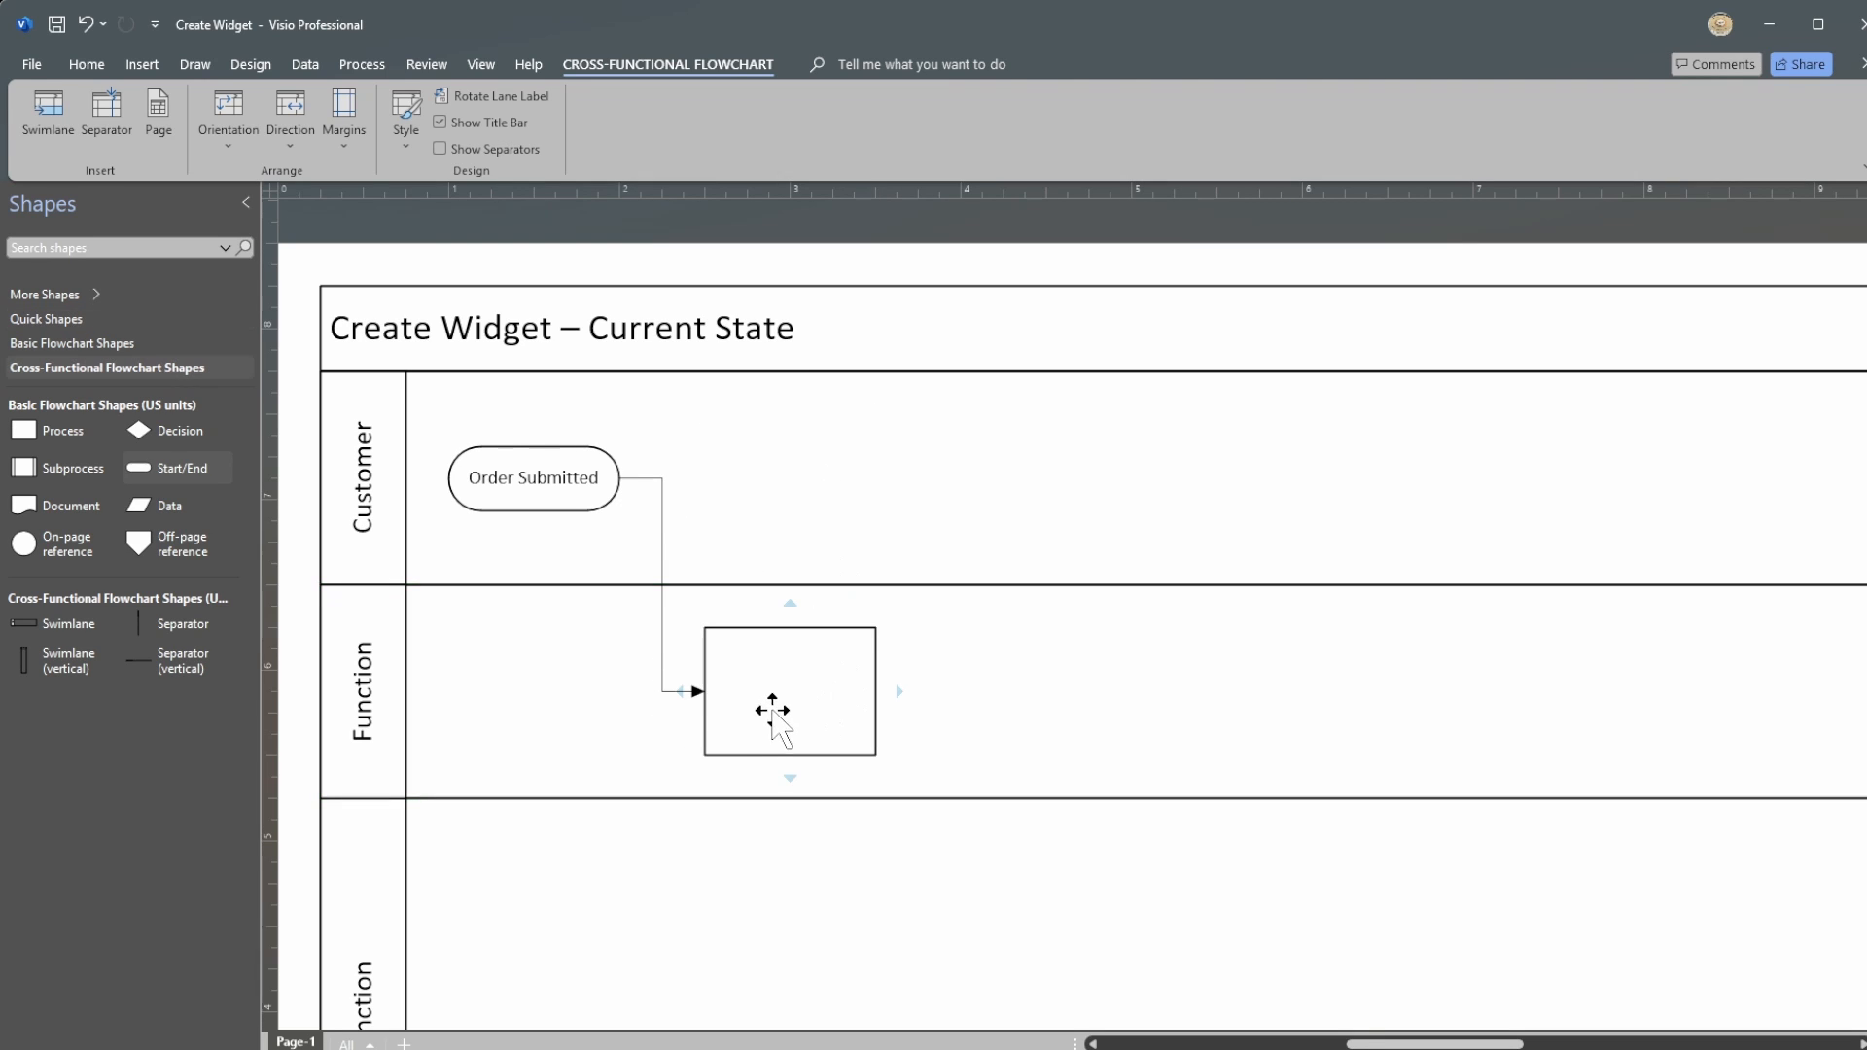
Step: Rename the second swimlane as "Sales"
double_click(359, 708)
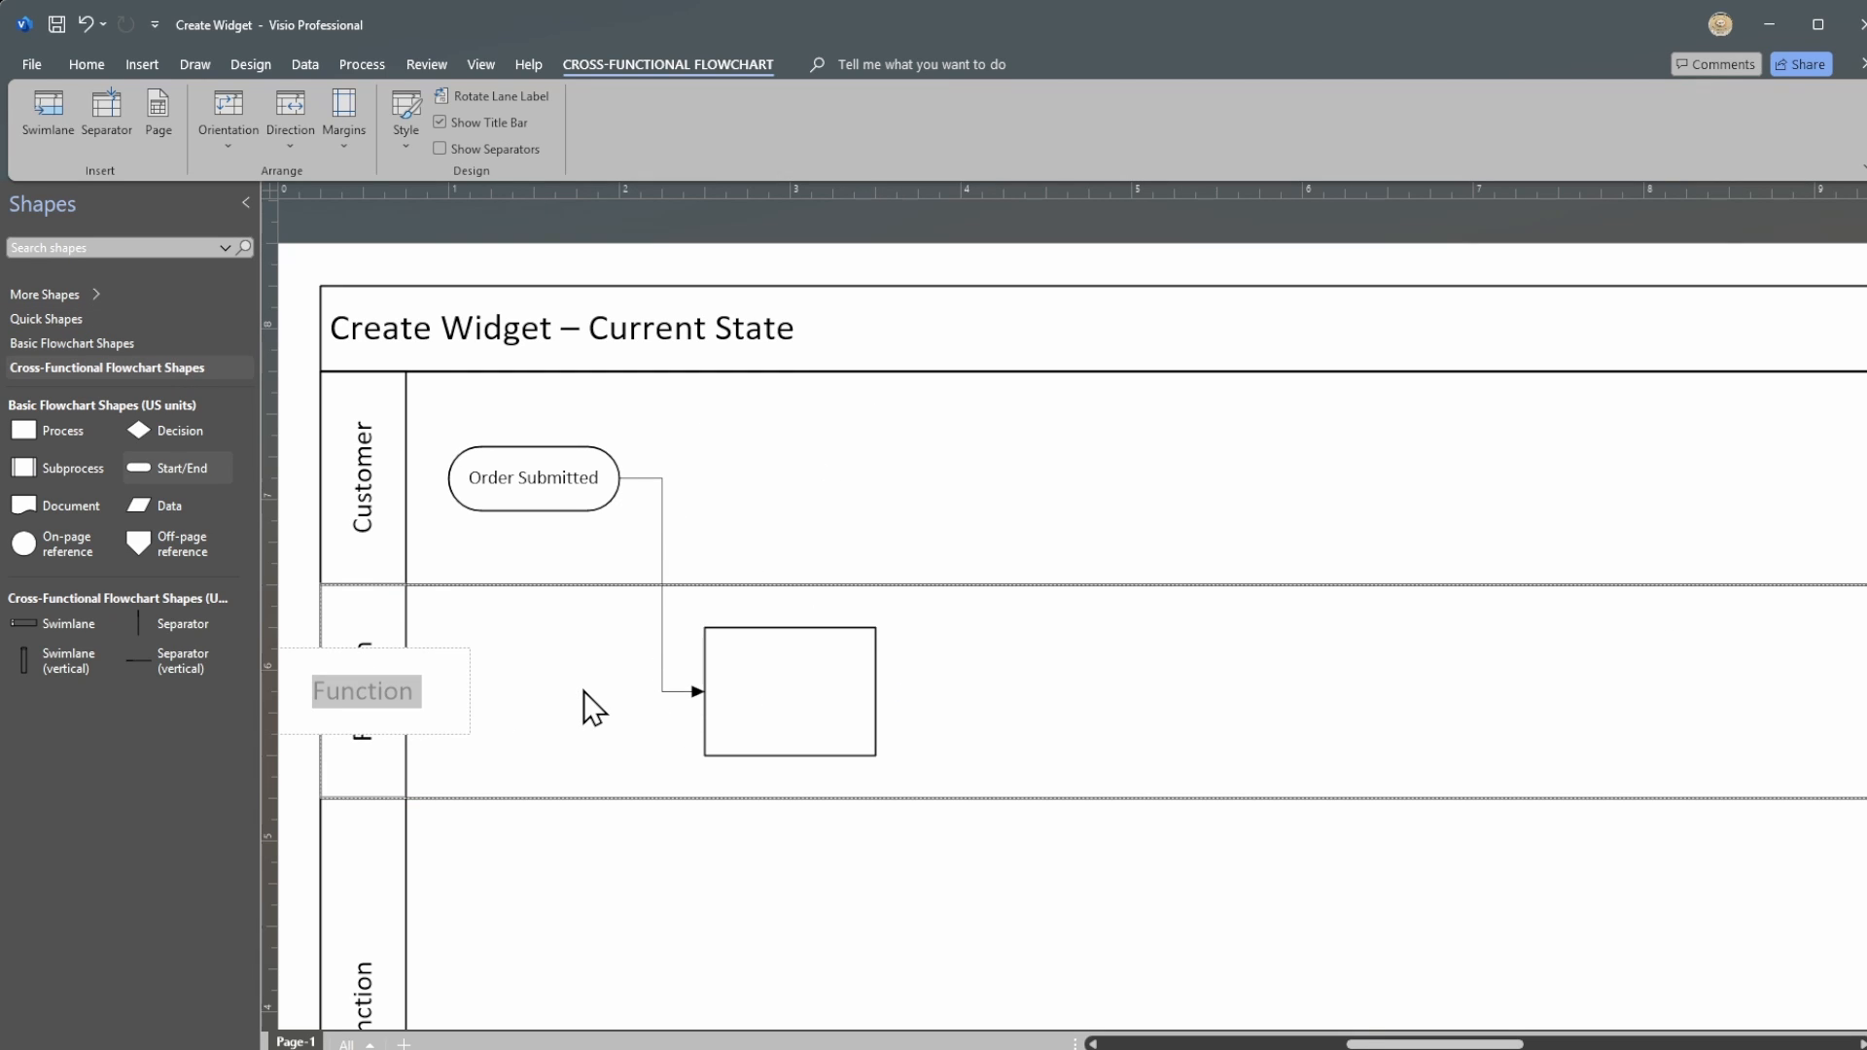
text(Sales)
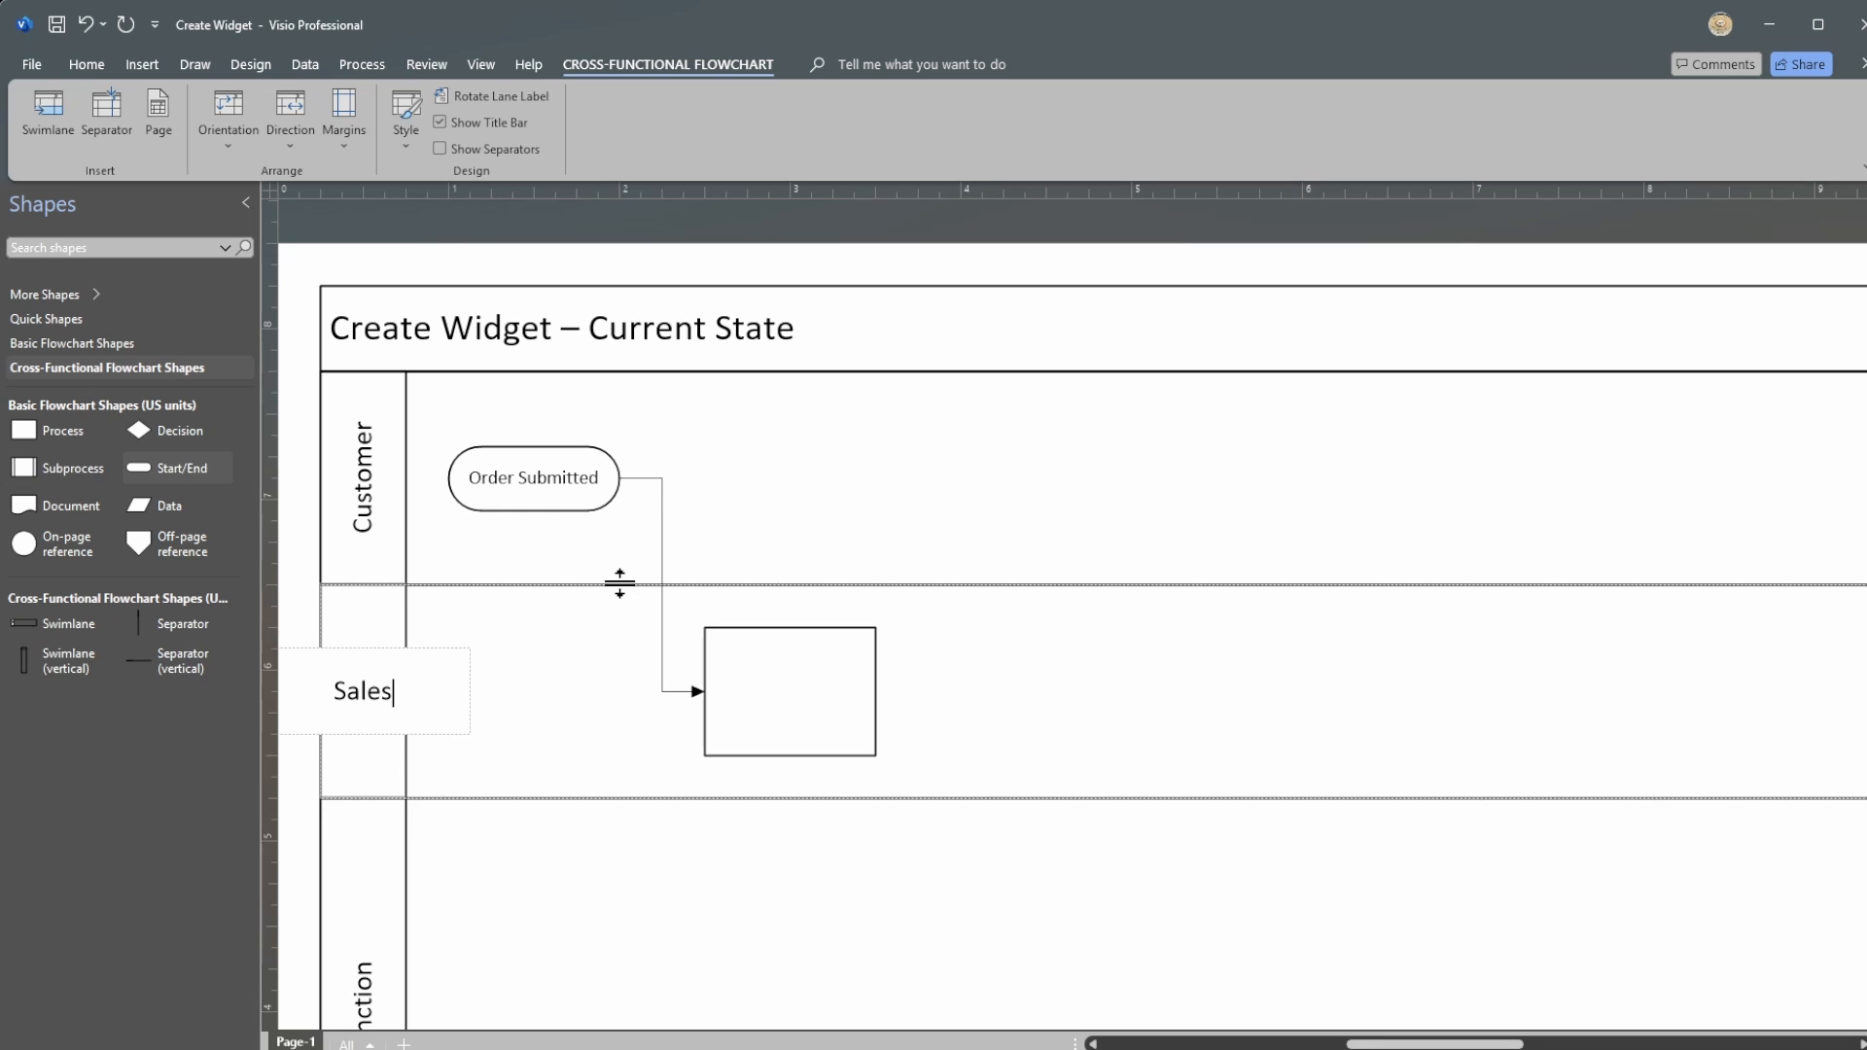
click(953, 571)
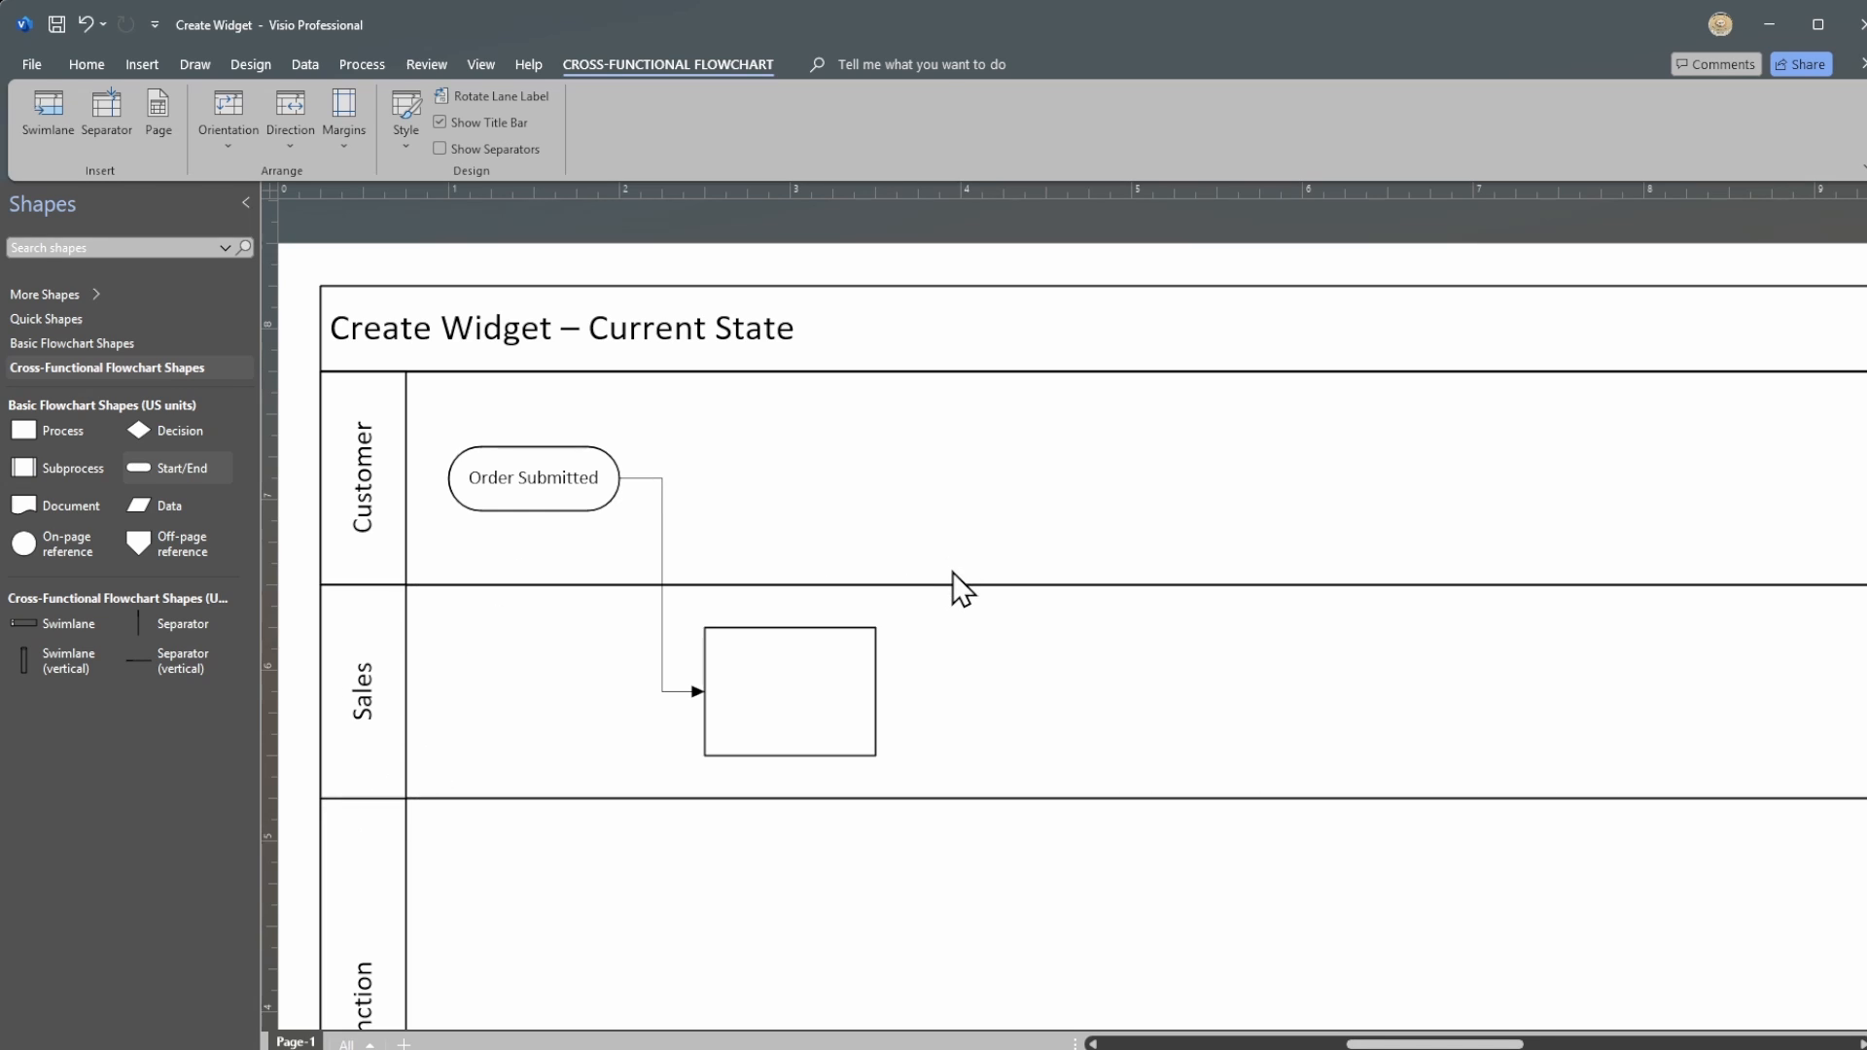
Step: Reattach the arrow end of the Order Submitted connector to the top-centre point of the Process box in the Sales lane
click(661, 634)
drag(701, 691, 791, 627)
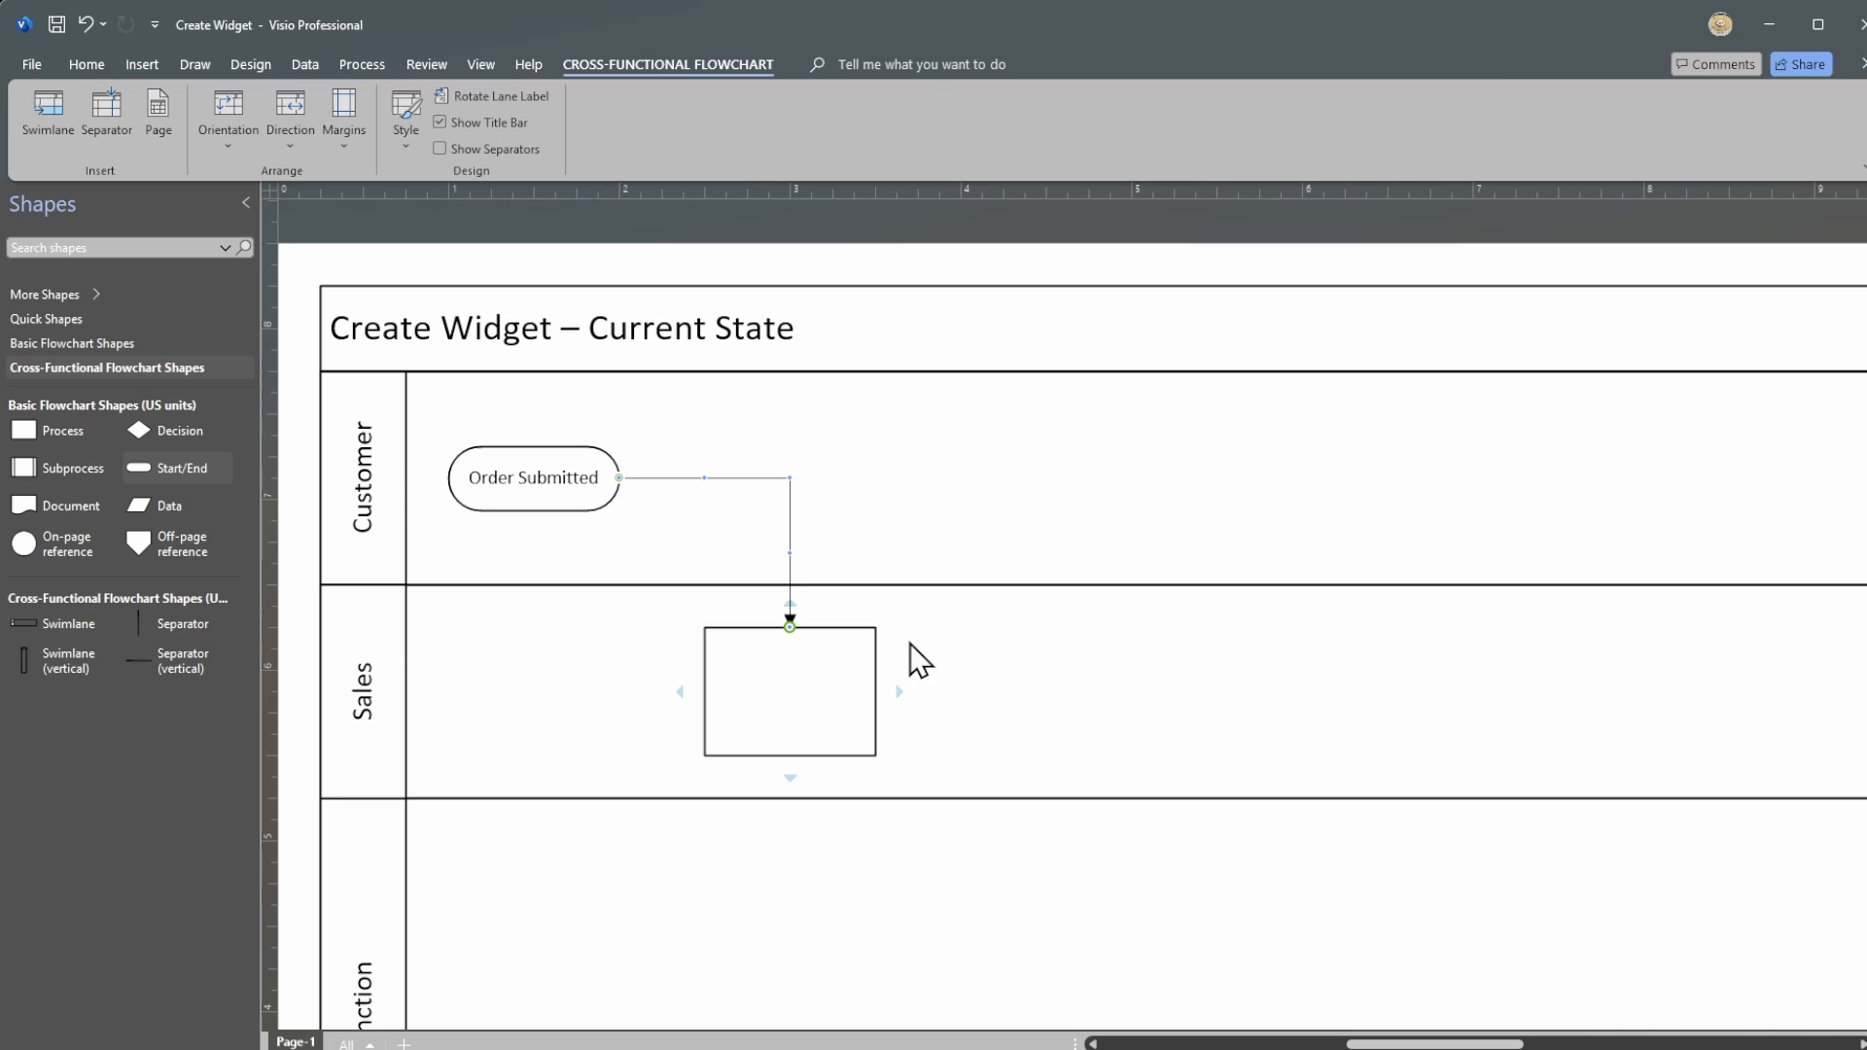
click(980, 648)
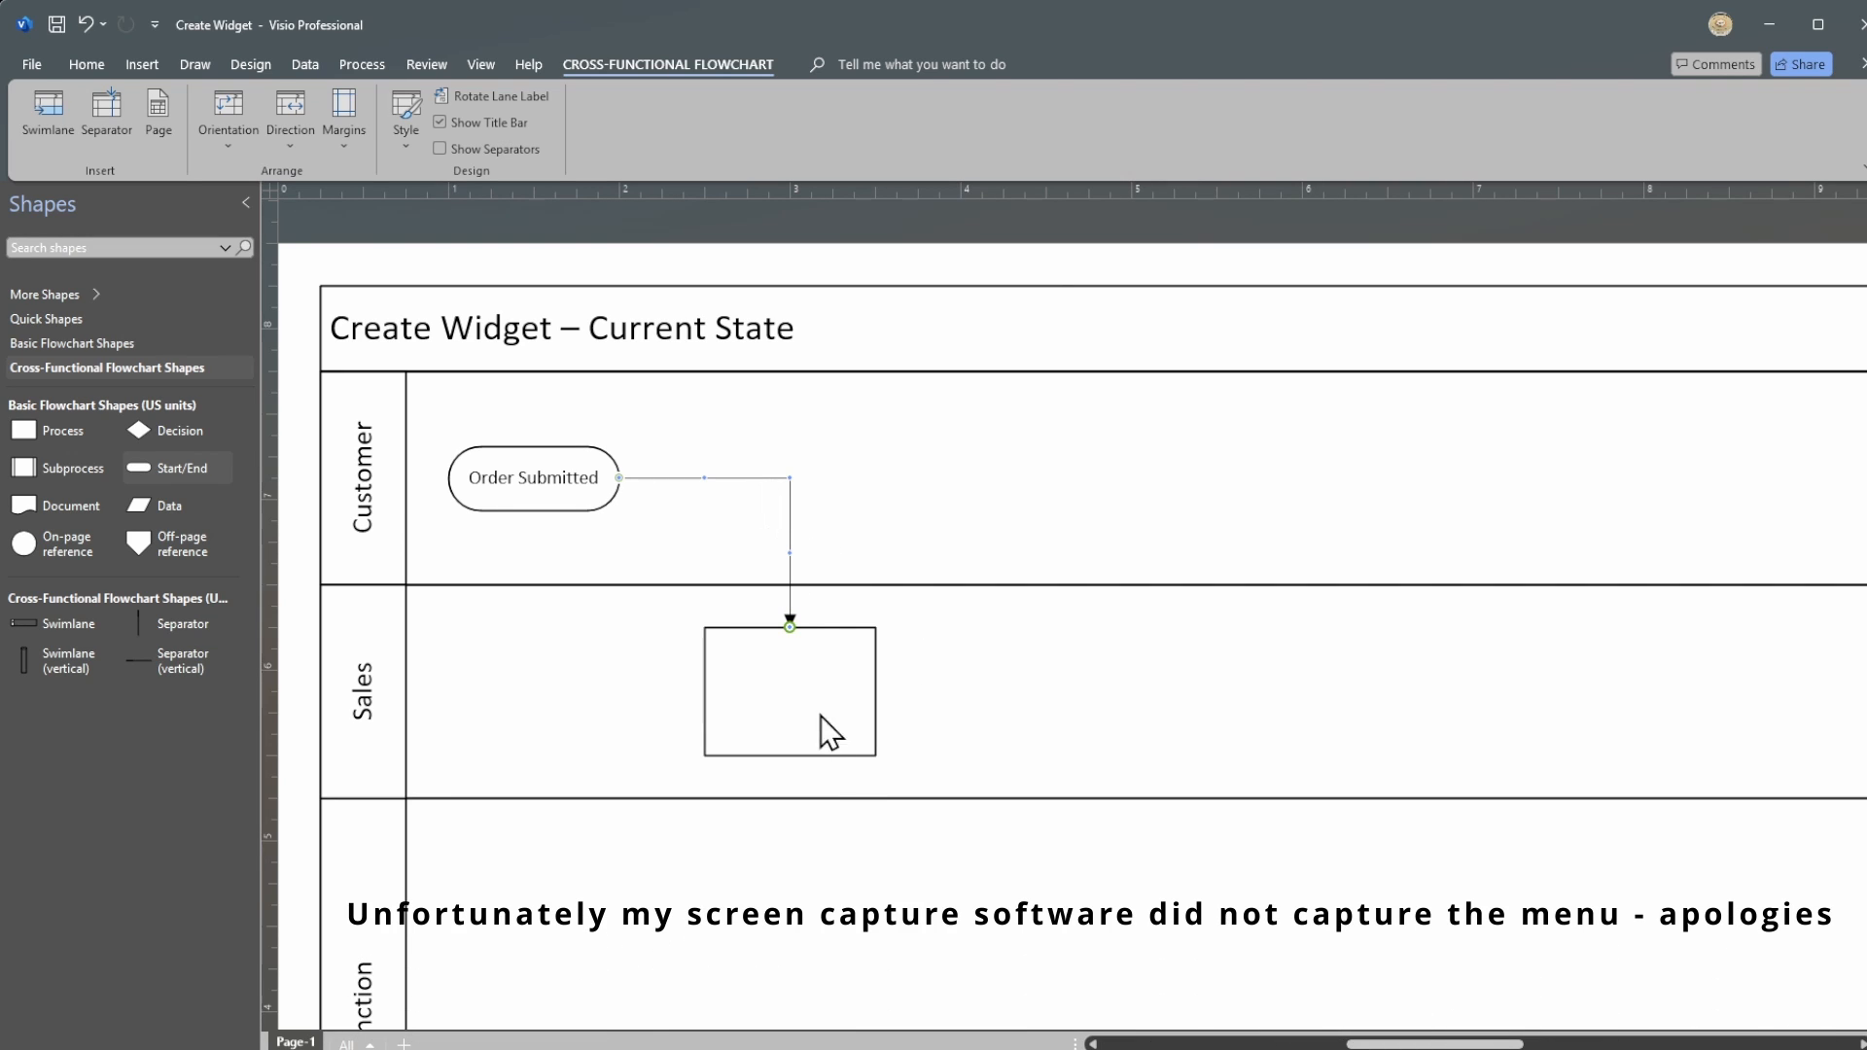
Step: Try the curved and straight styles on the Order Submitted connector, and restore its right-angle style
click(890, 852)
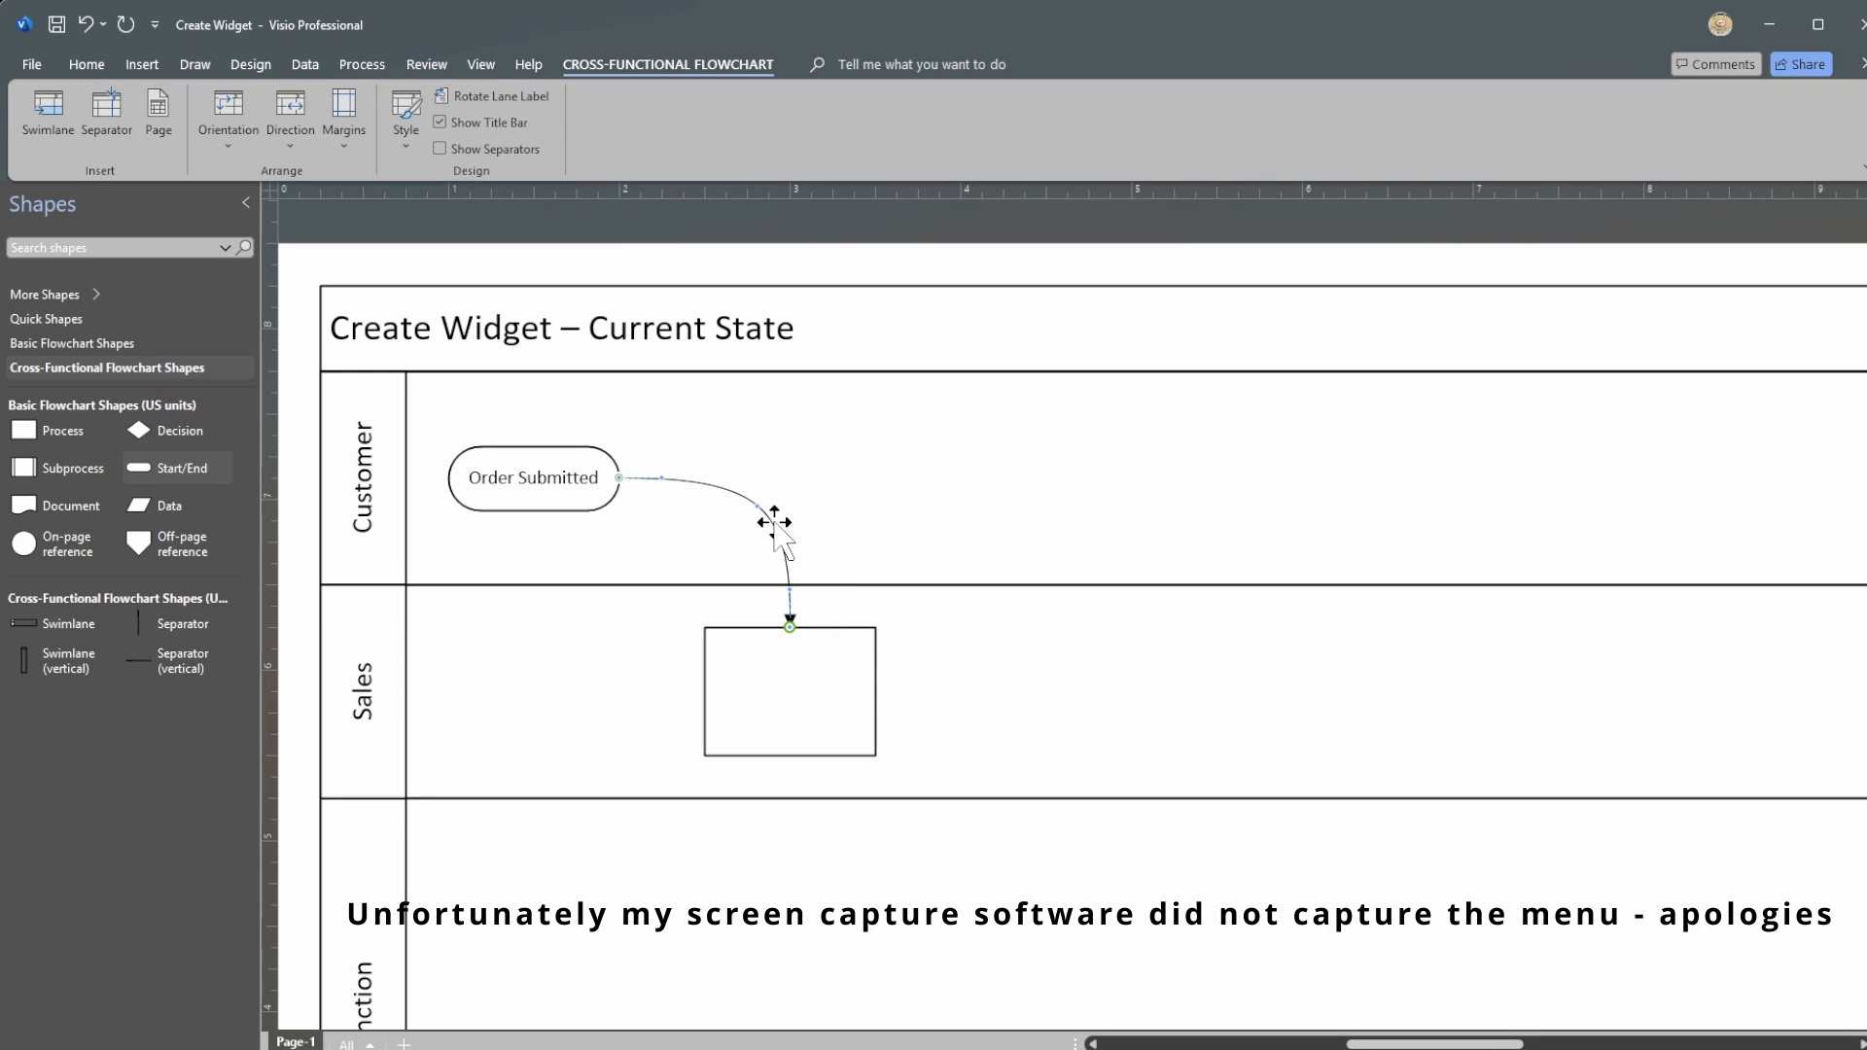
click(903, 865)
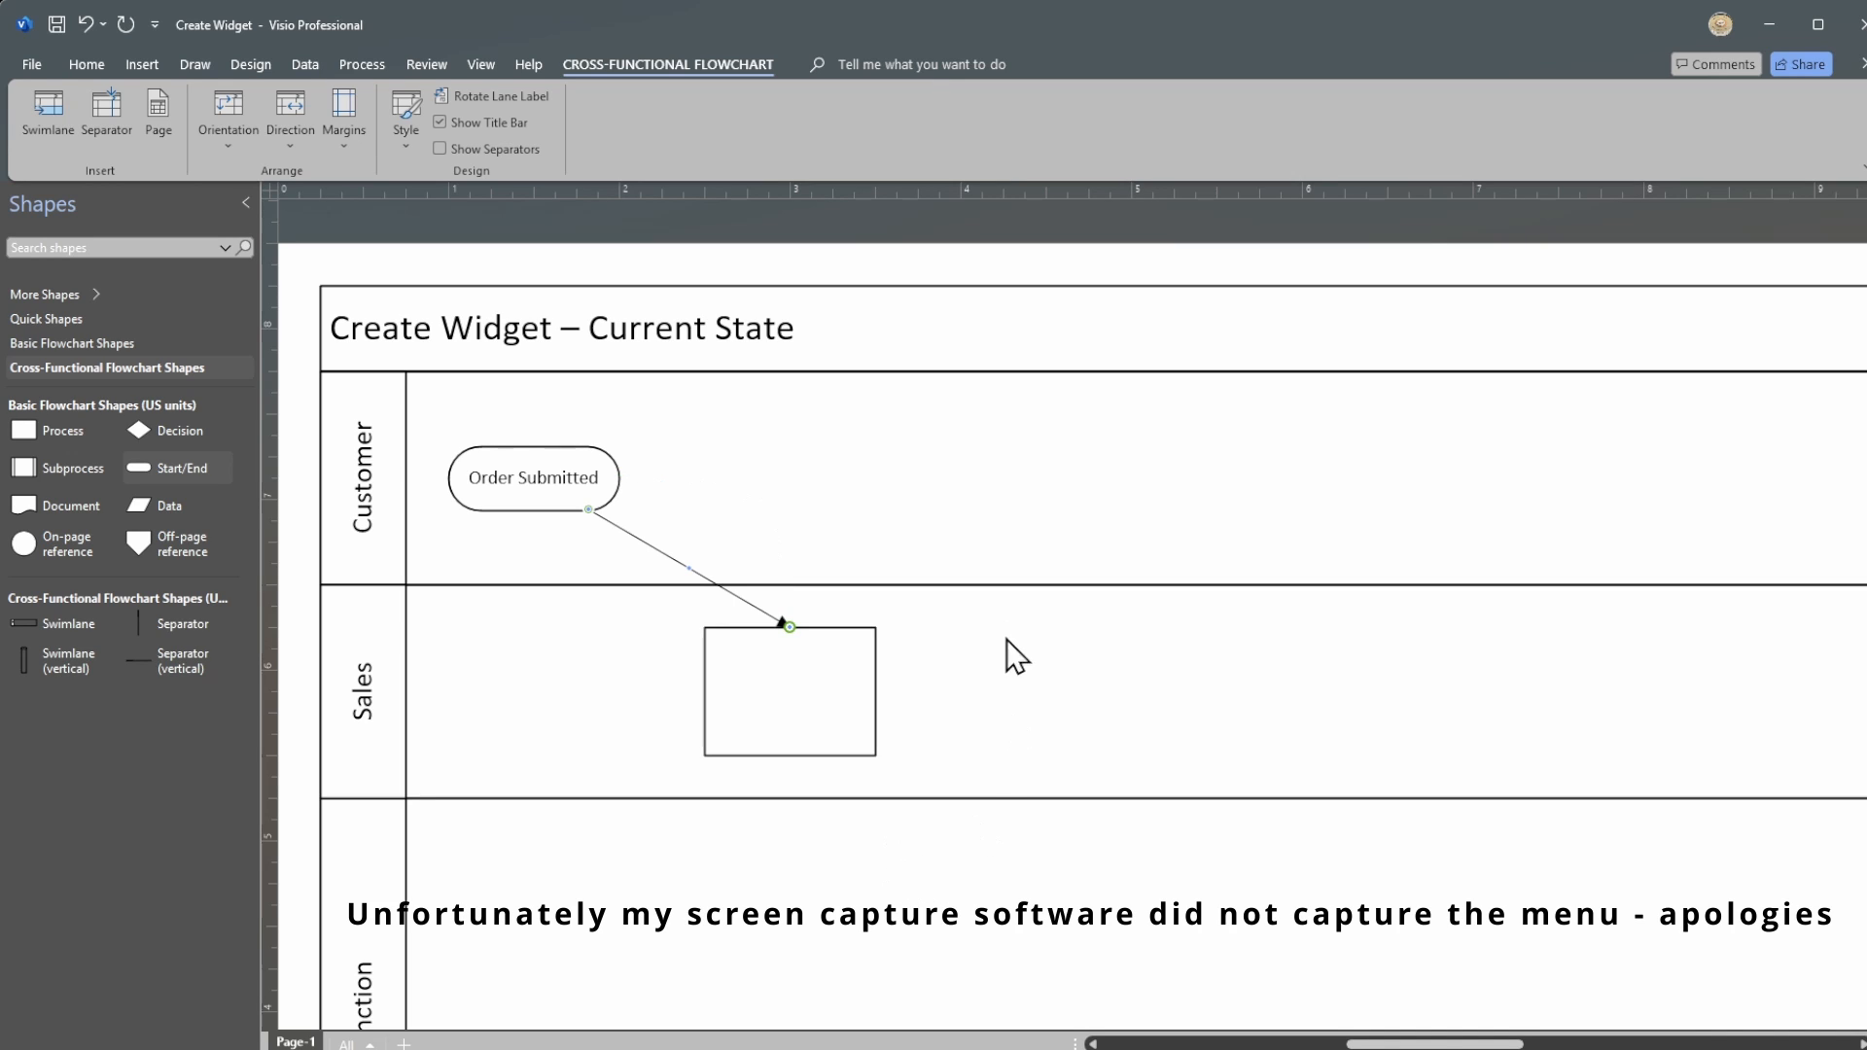
right_click(667, 556)
click(912, 871)
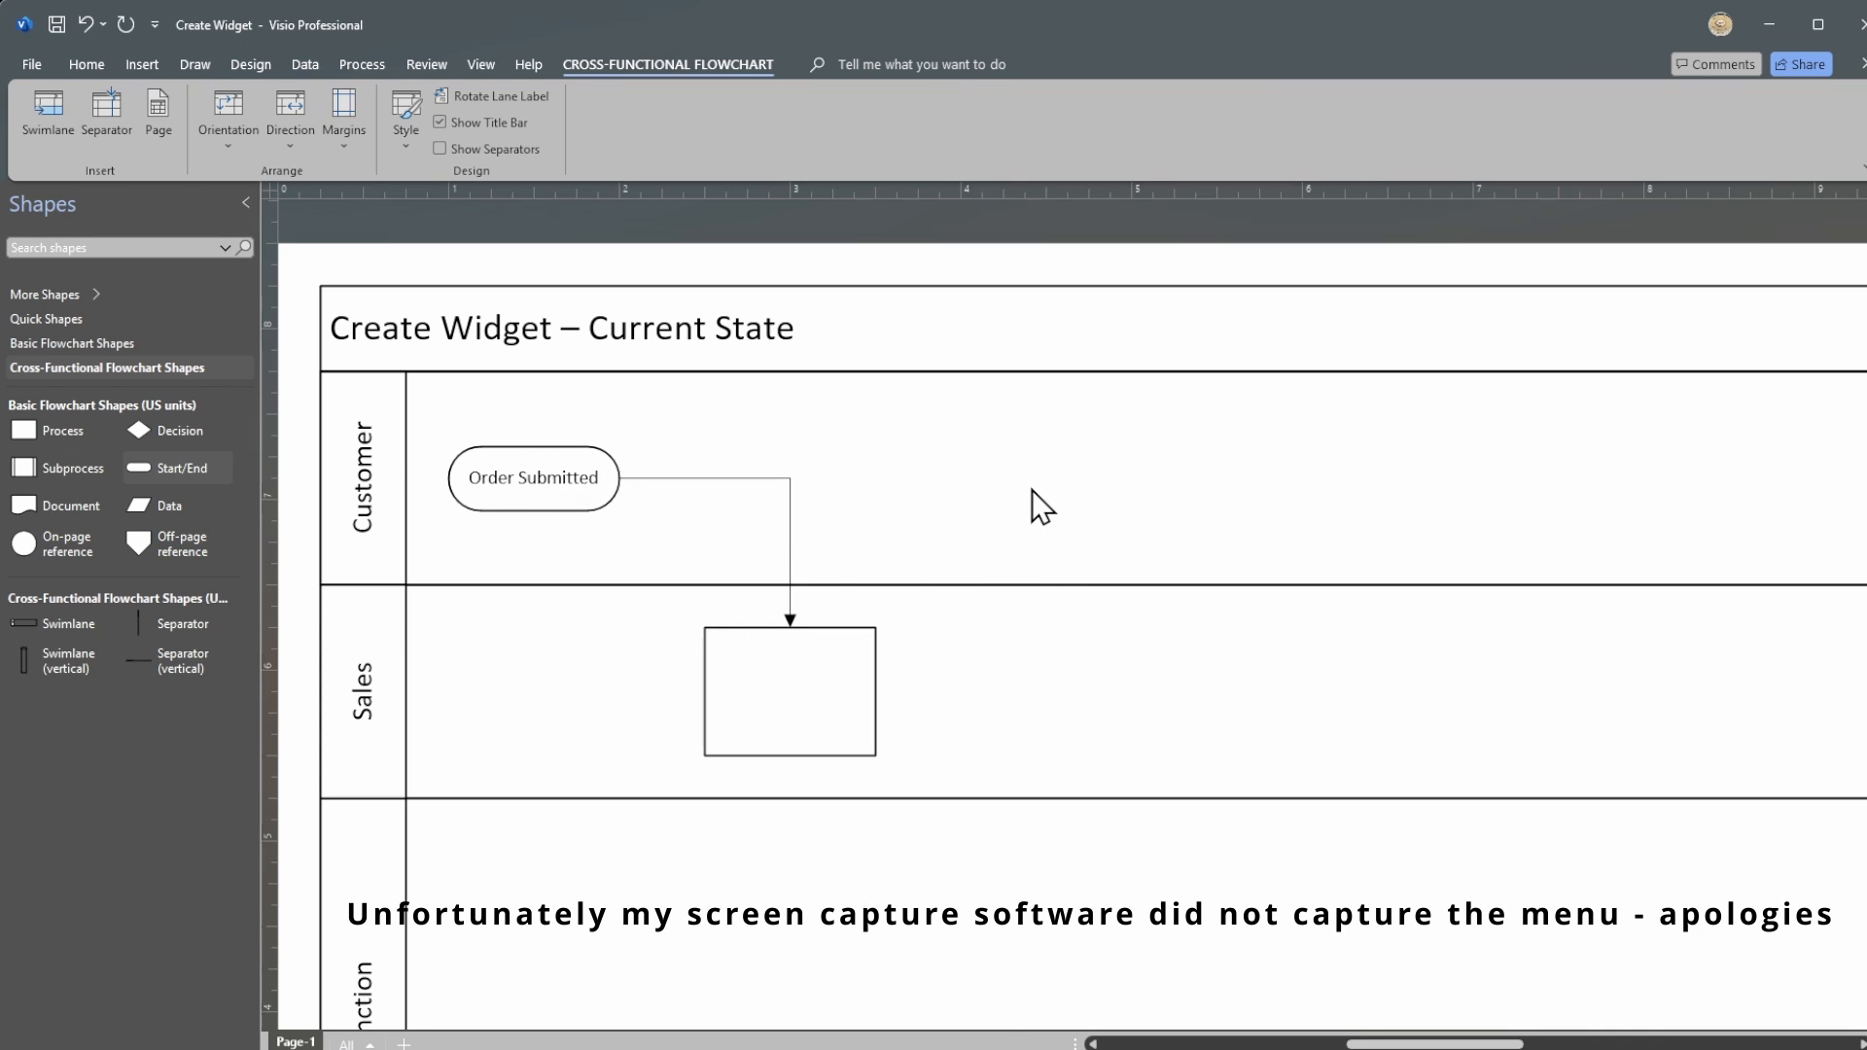
click(537, 494)
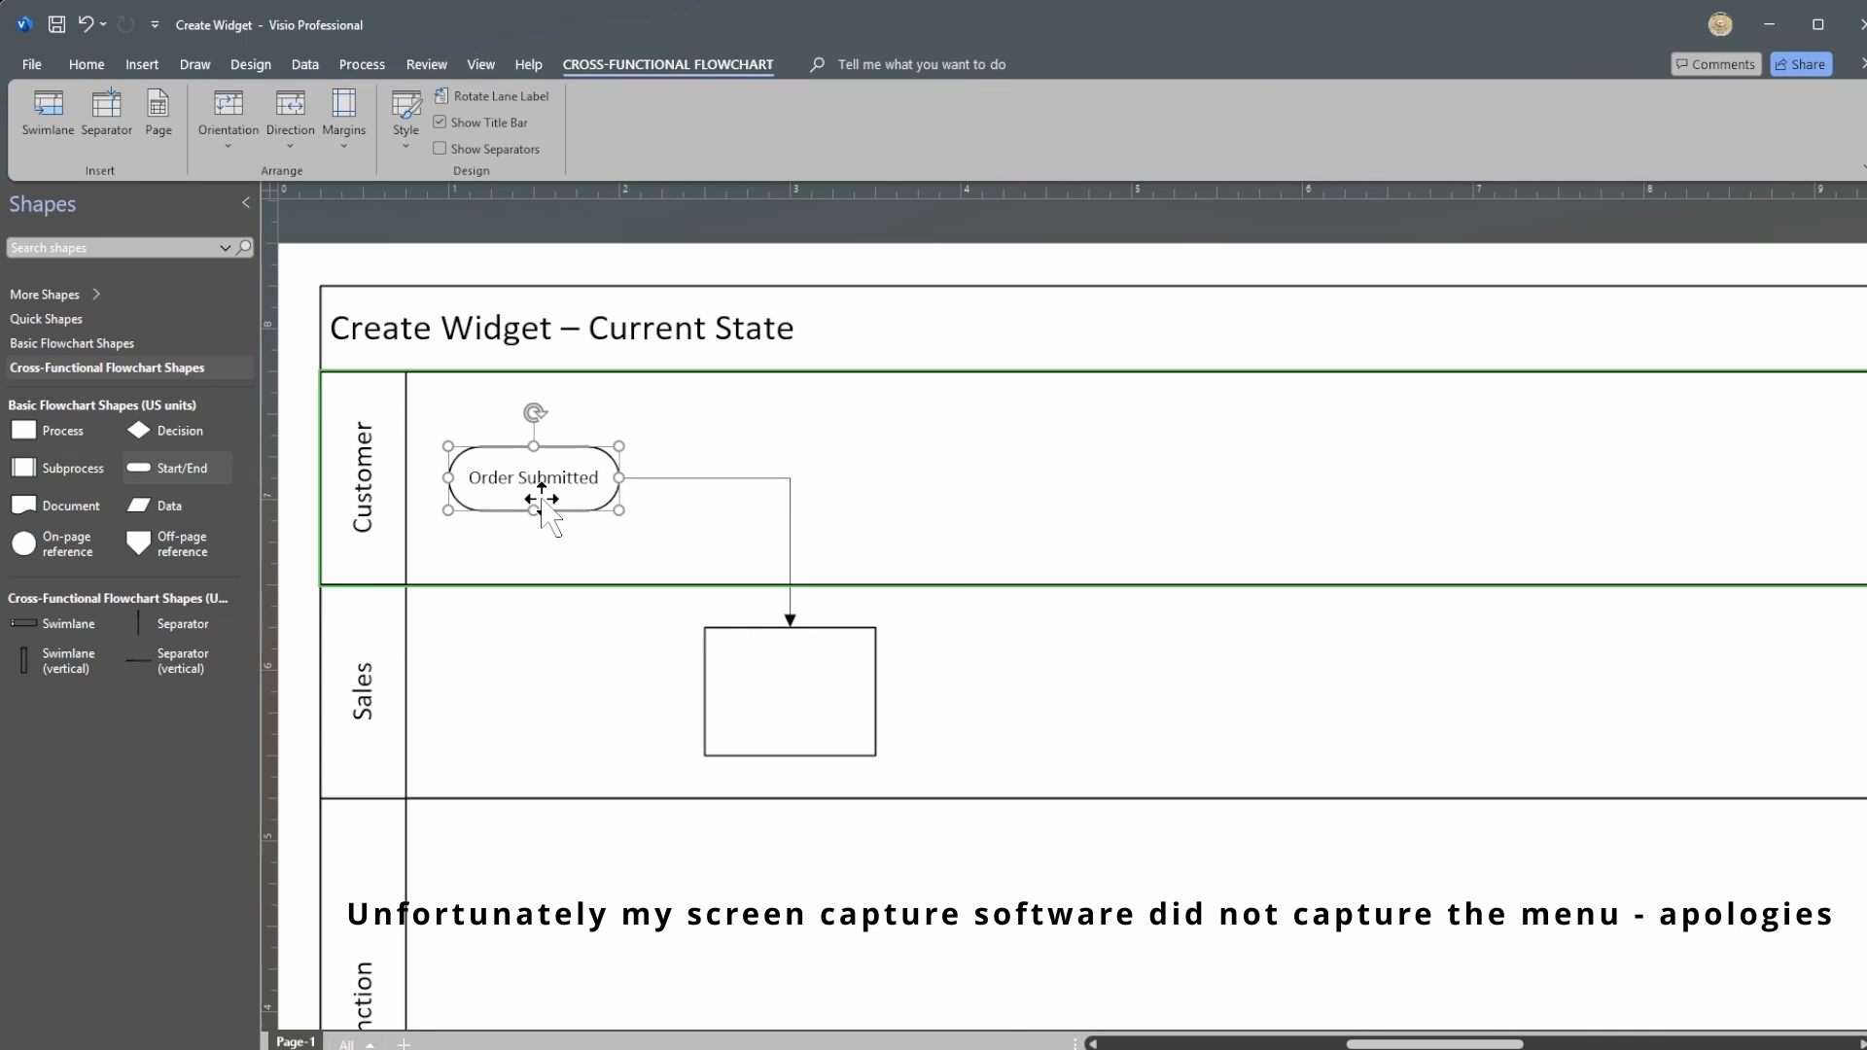
click(1031, 525)
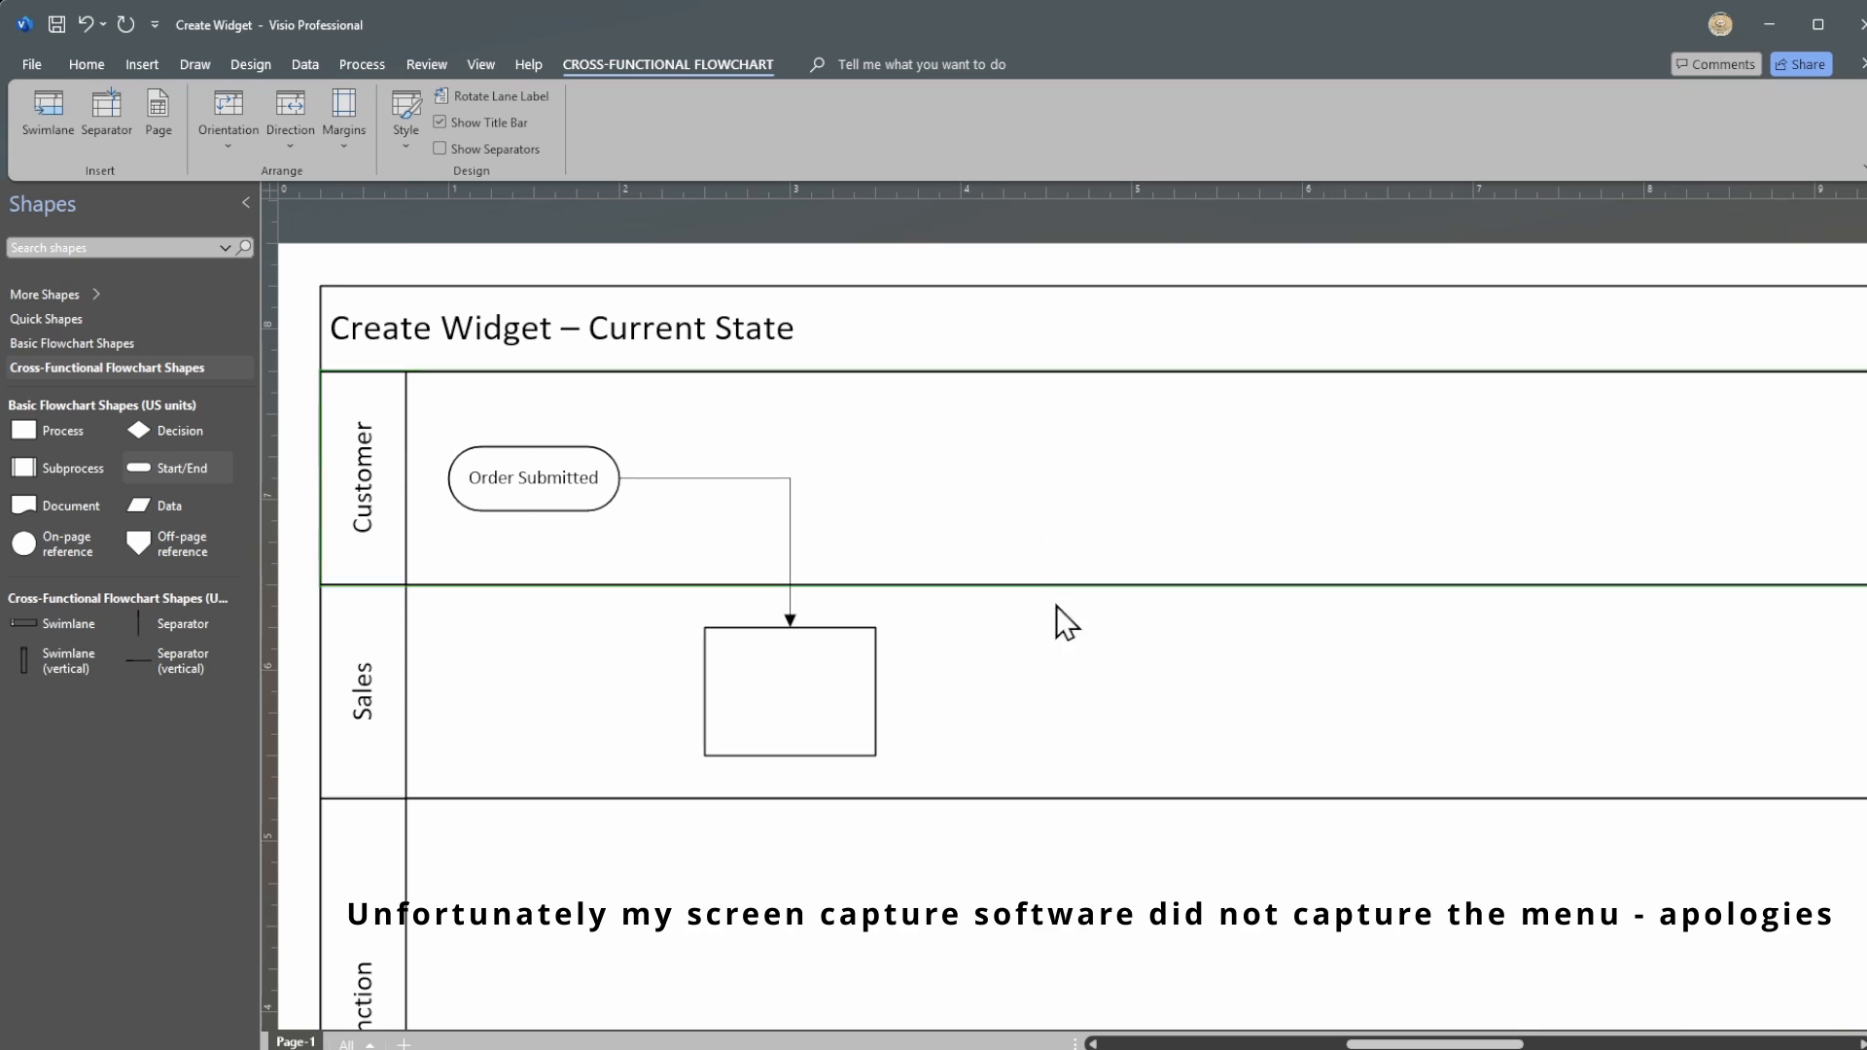
Step: Label the Process box in the Sales lane "Receive Order"
scroll(1085, 676, down, 1)
scroll(1086, 677, up, 1)
click(822, 685)
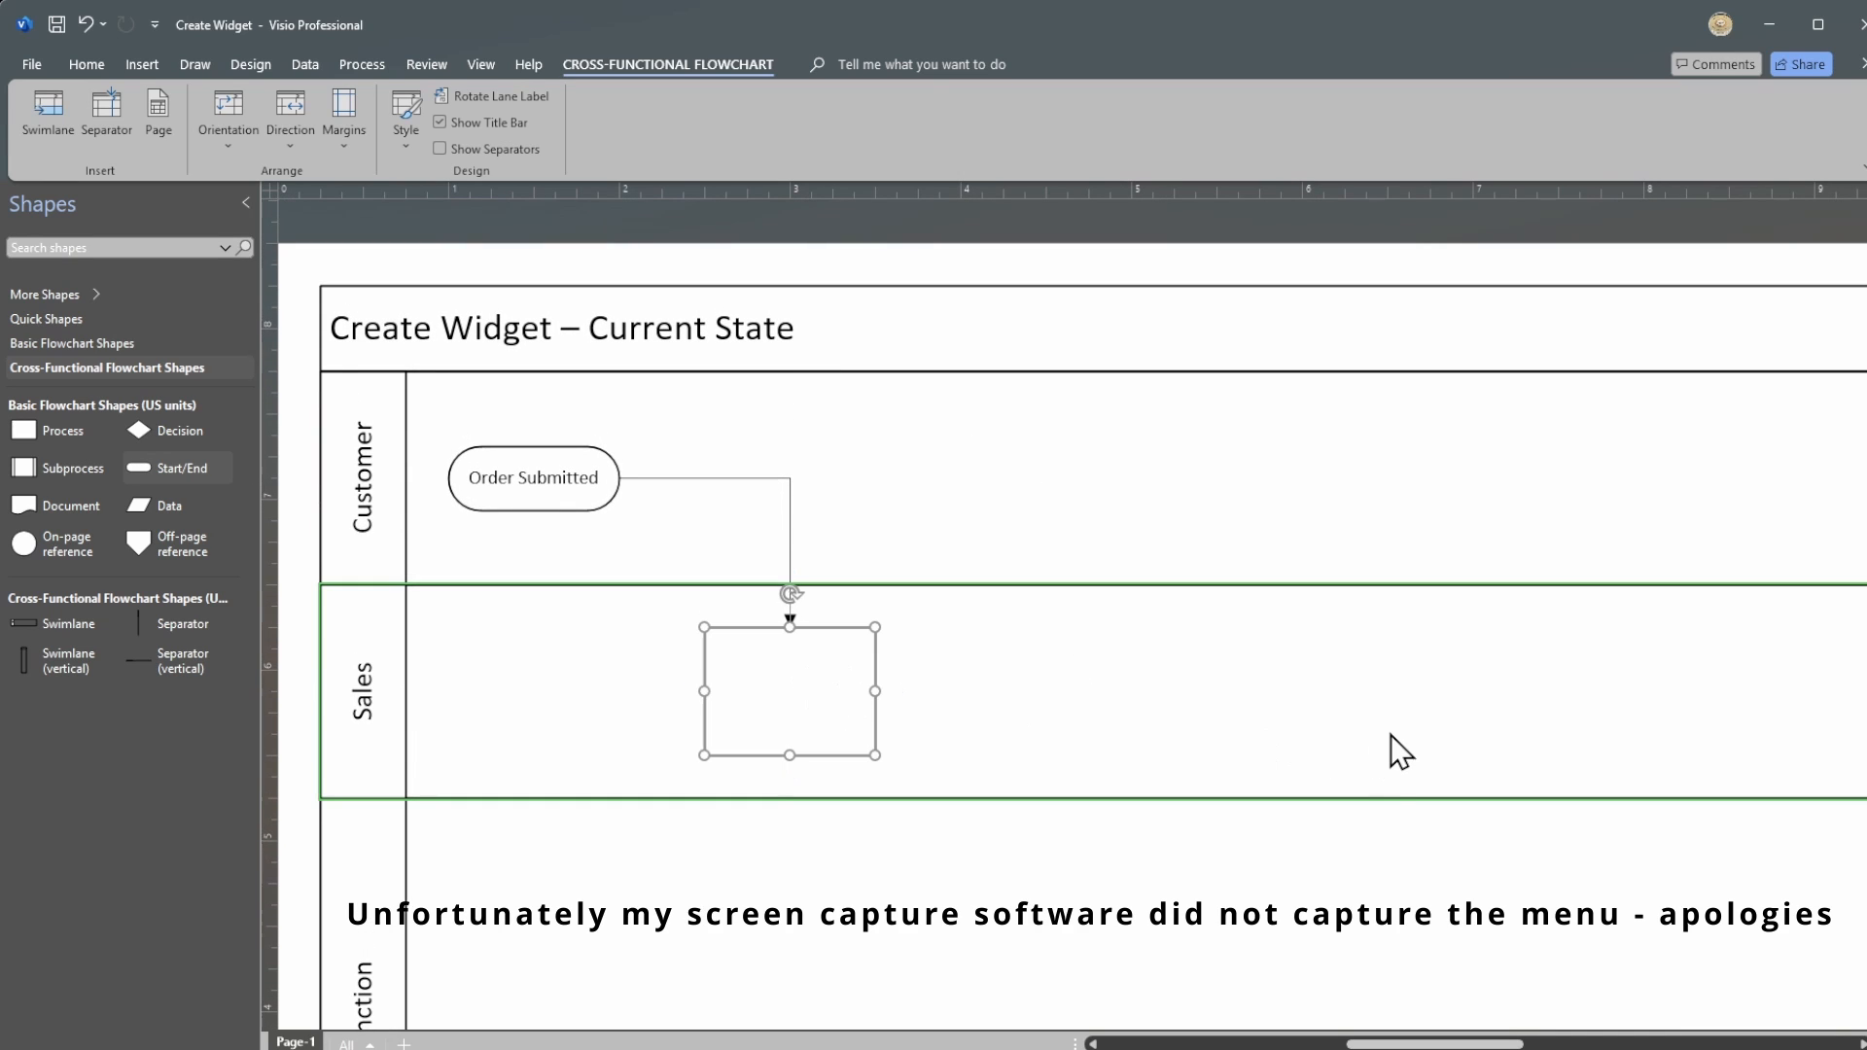
text(Receive Order)
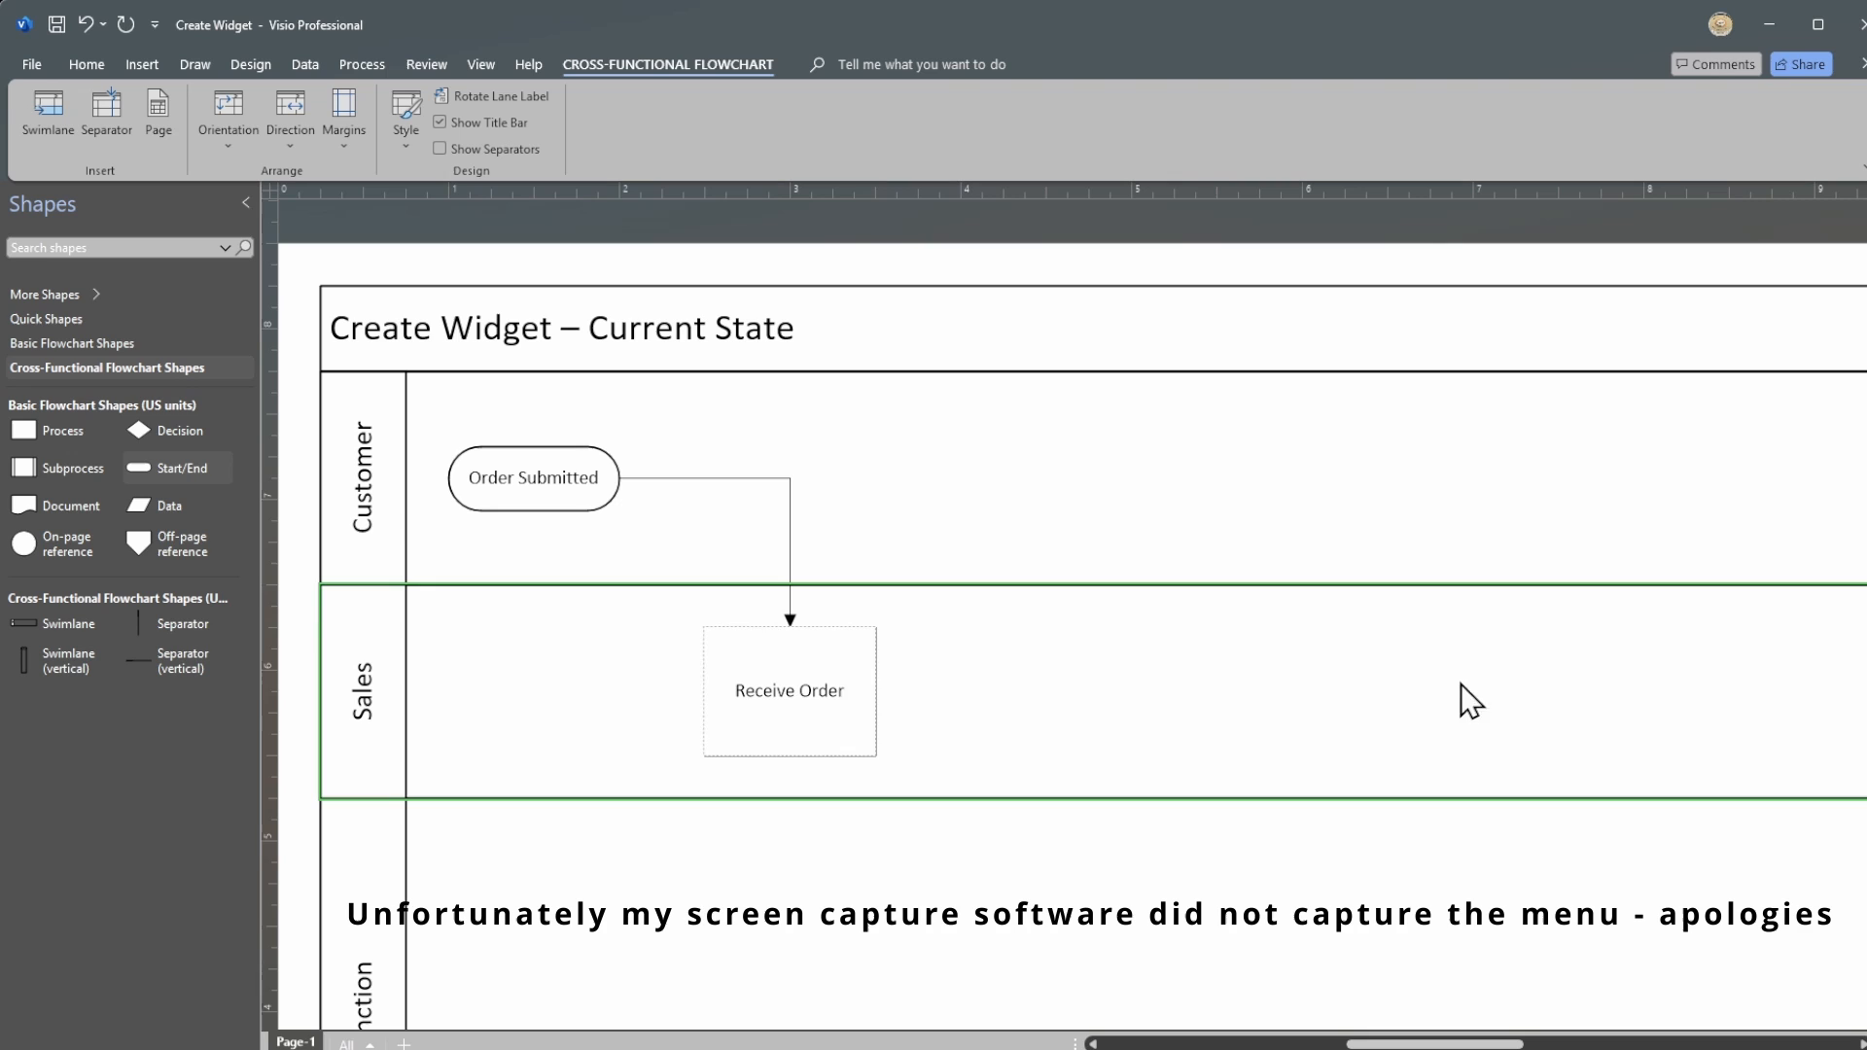
click(1248, 715)
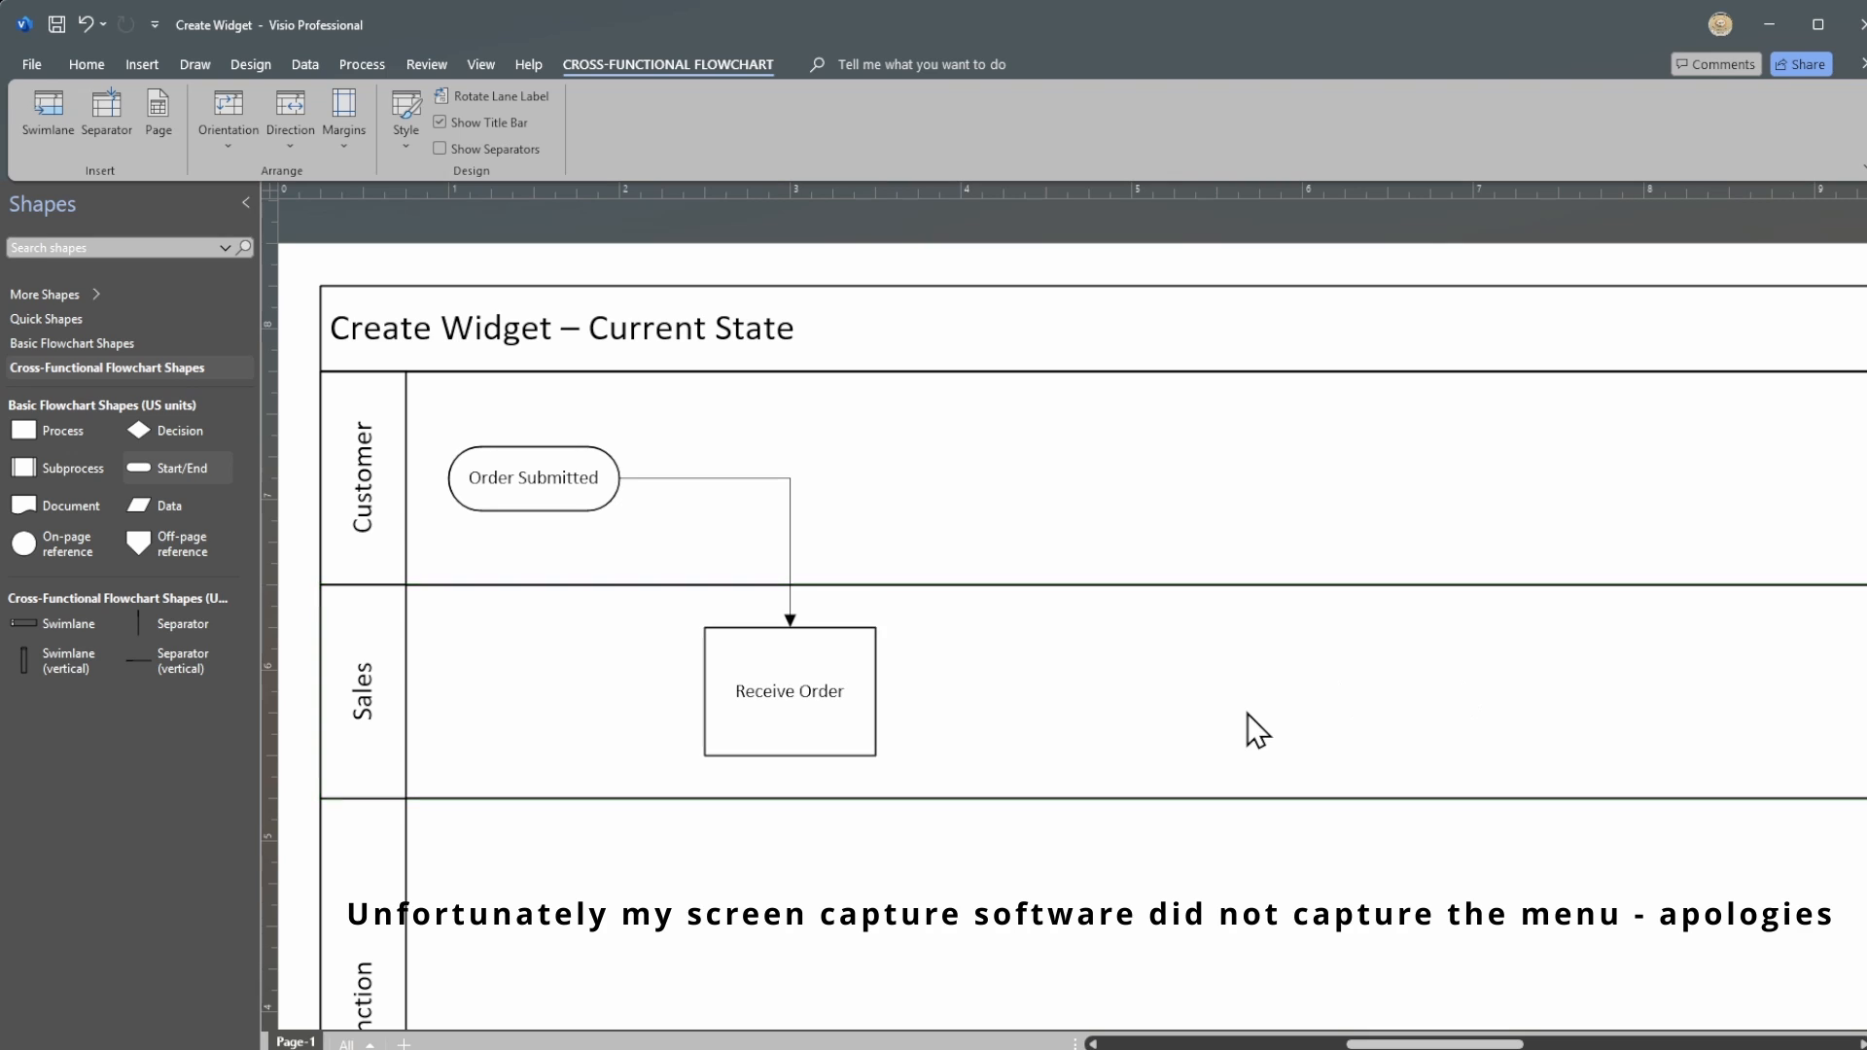
Step: Place an unconnected Process shape to the right of Receive Order in the Sales lane, level with it
scroll(1254, 730, down, 1)
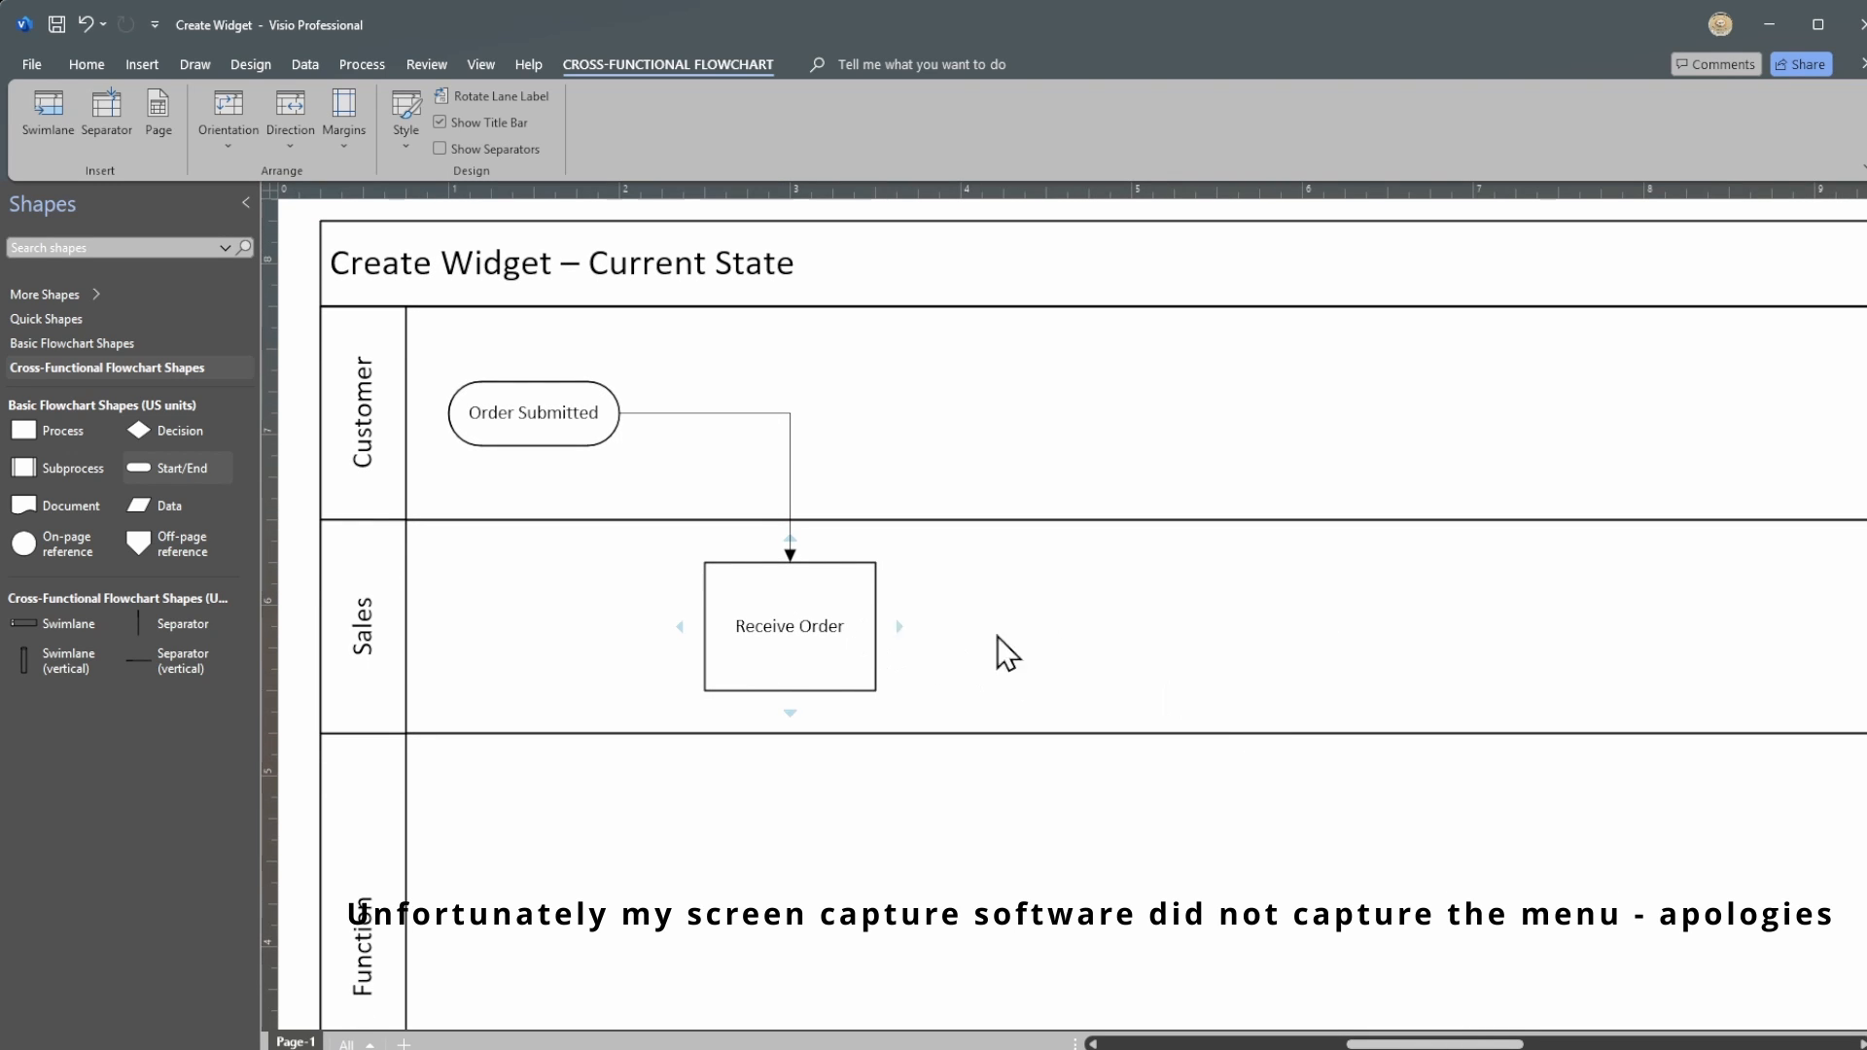
mouse_move(822, 613)
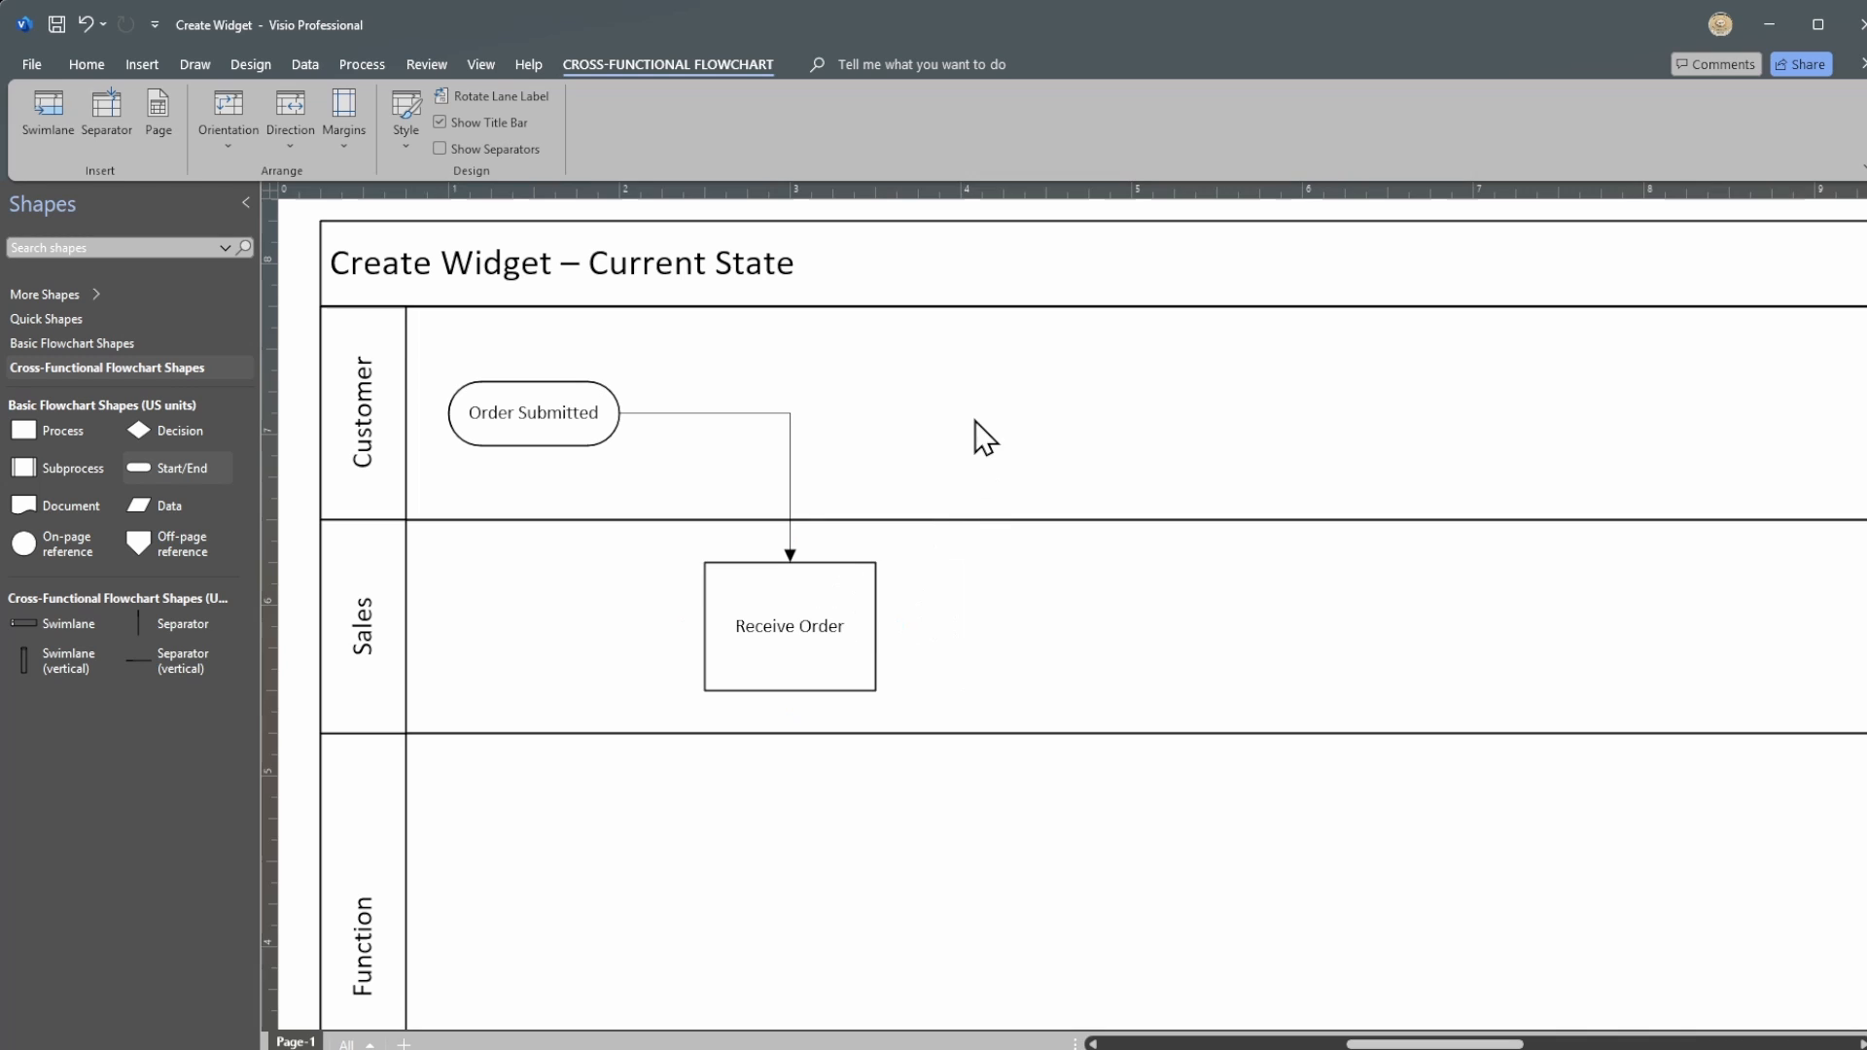
drag(27, 431, 1078, 626)
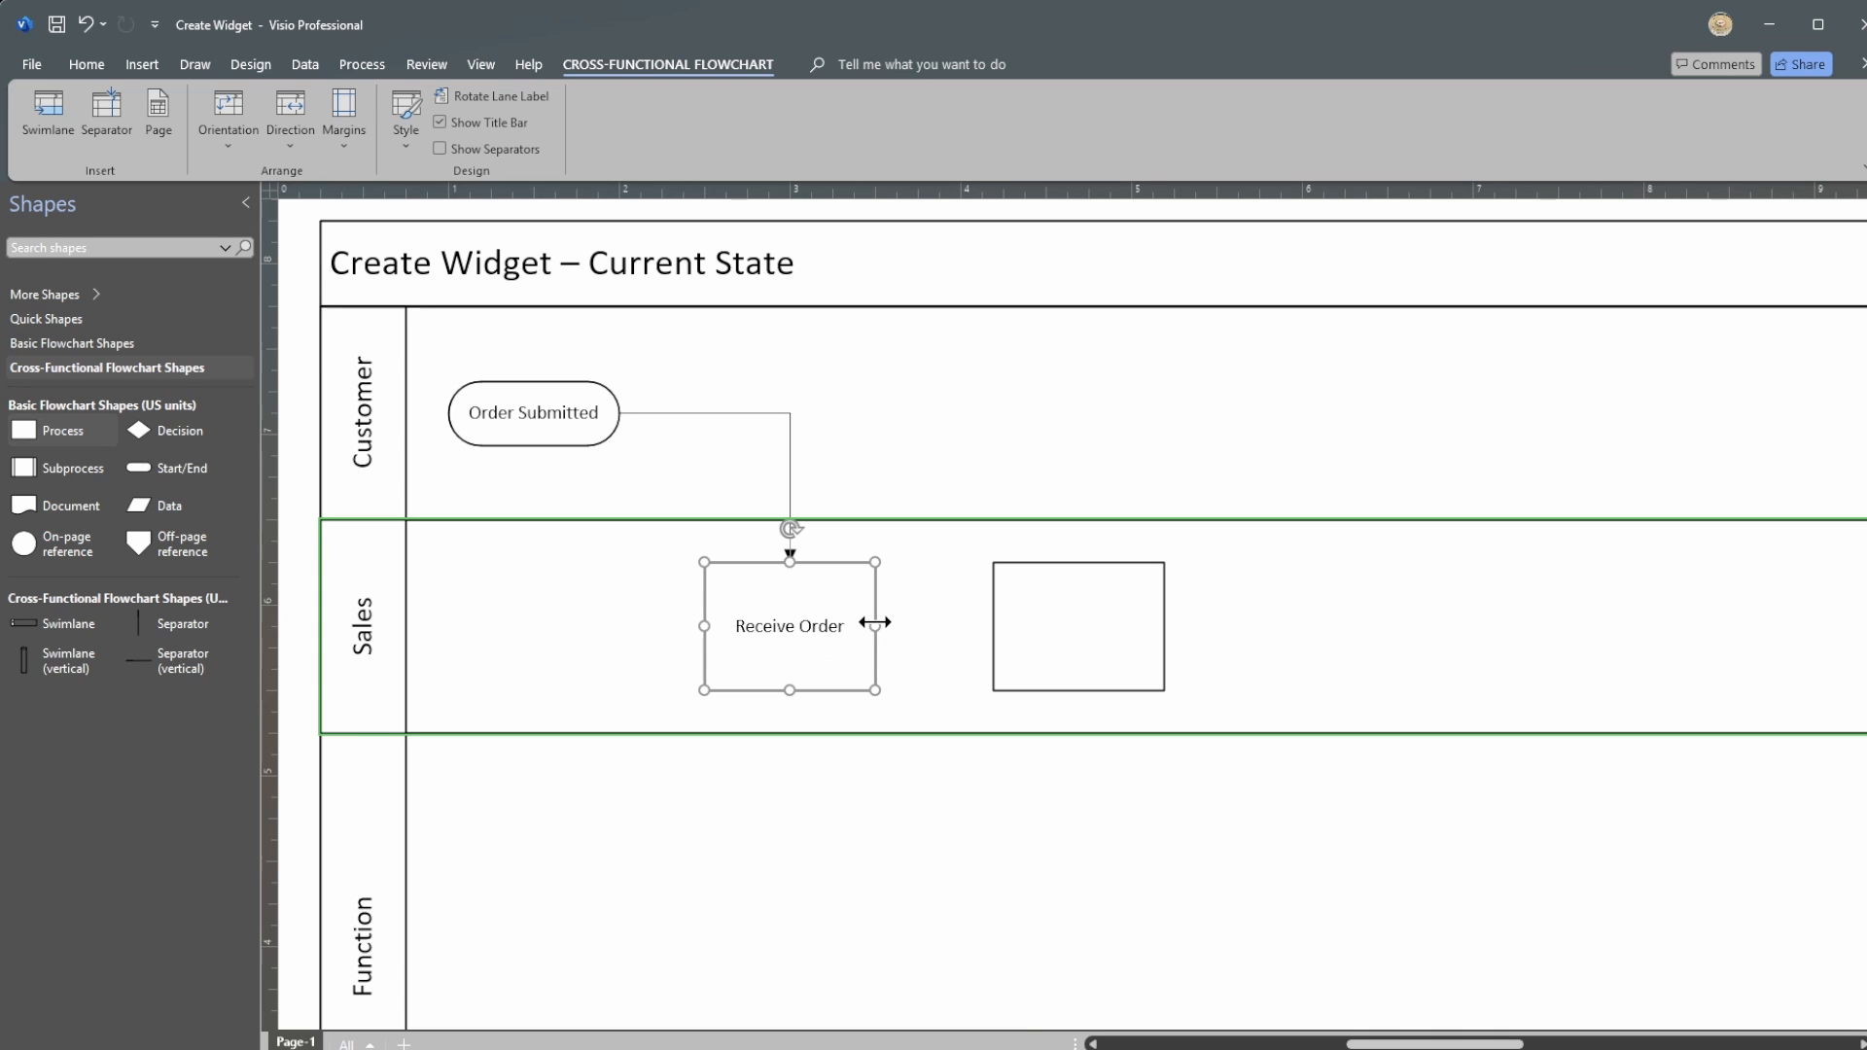
Step: Draw a connector with the Connector tool from beside the Receive Order box to the left edge of the blank Process box
click(251, 62)
click(195, 63)
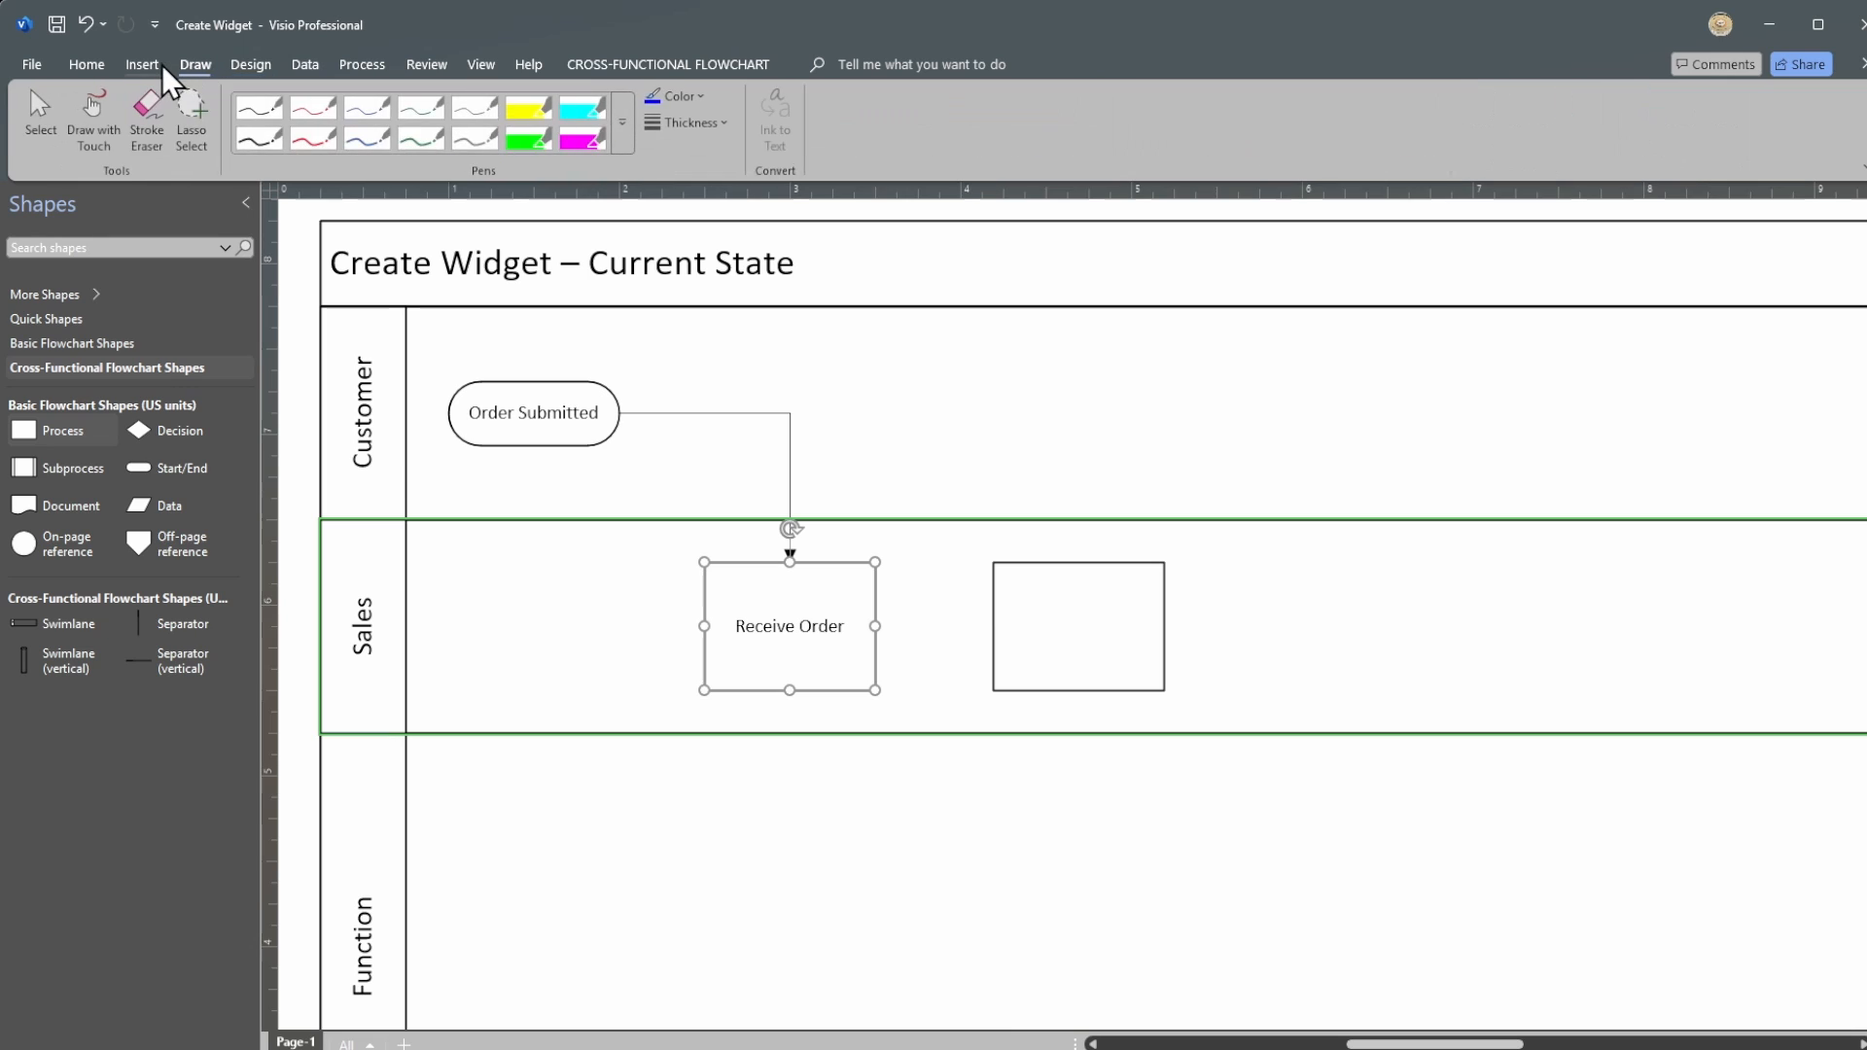
click(146, 65)
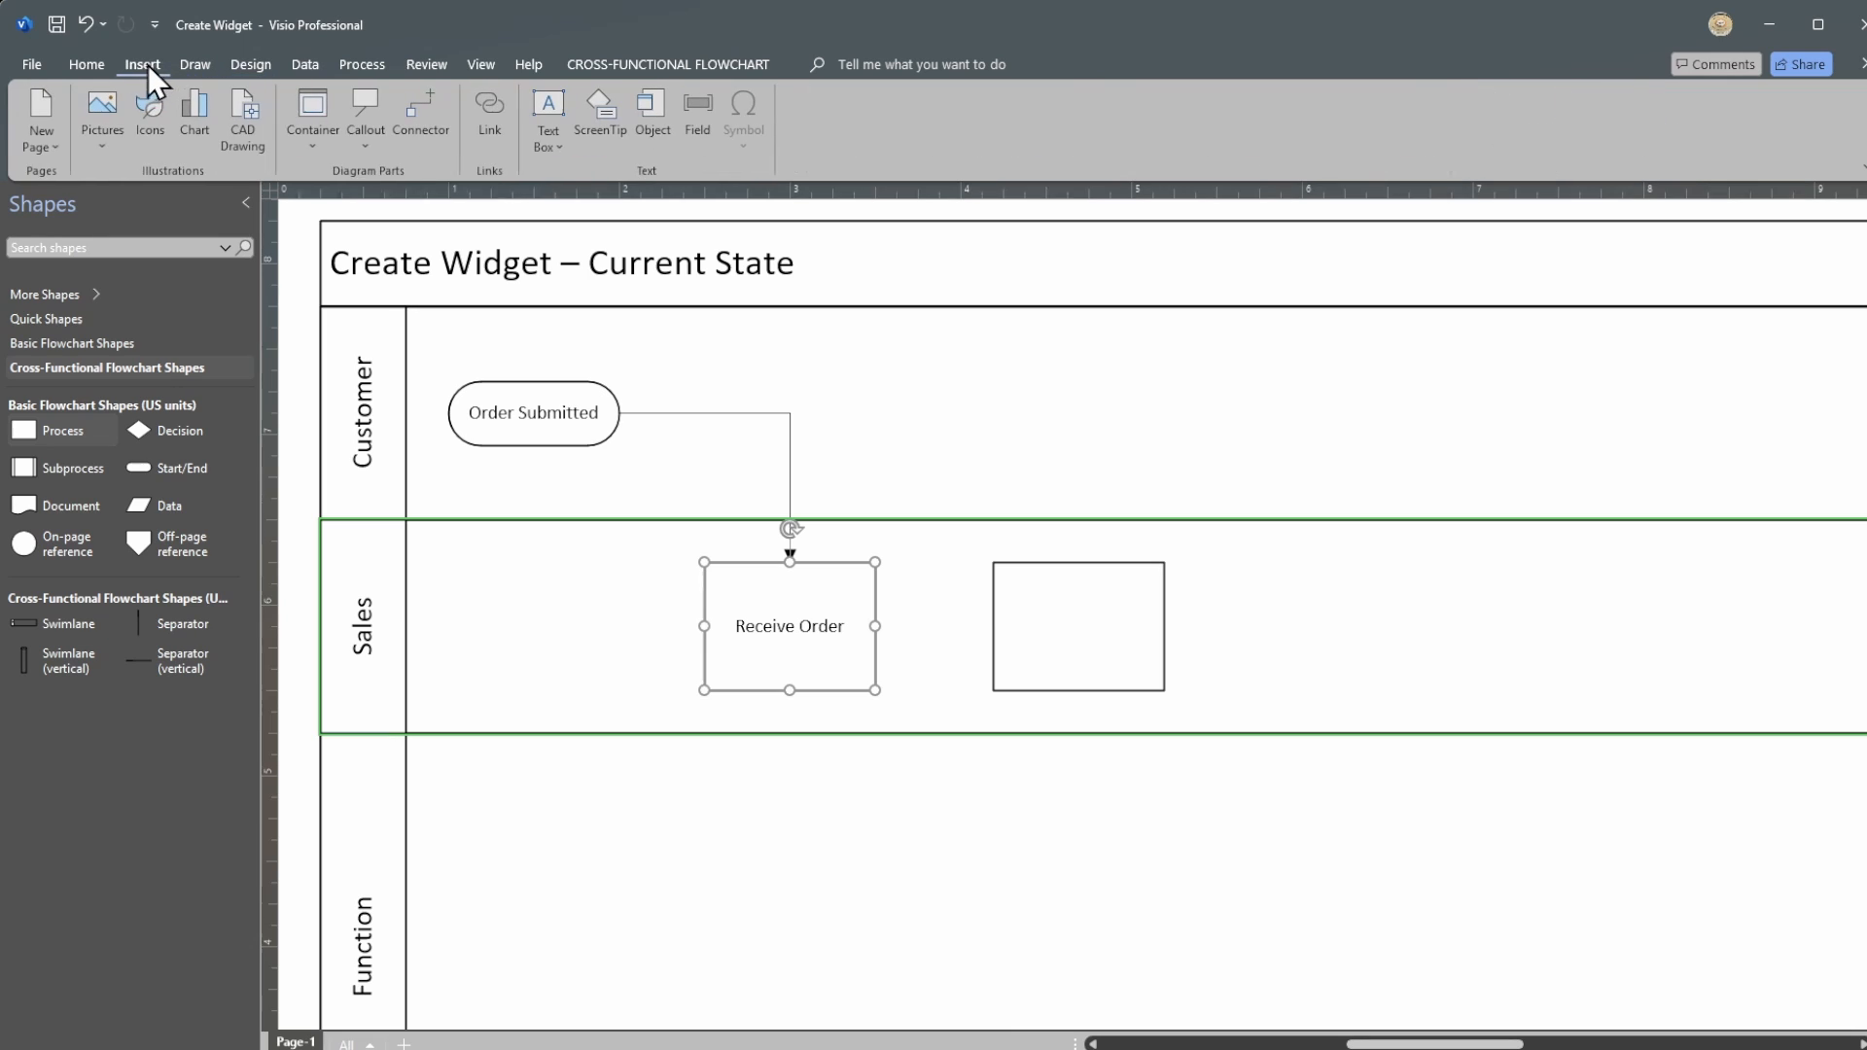
click(418, 119)
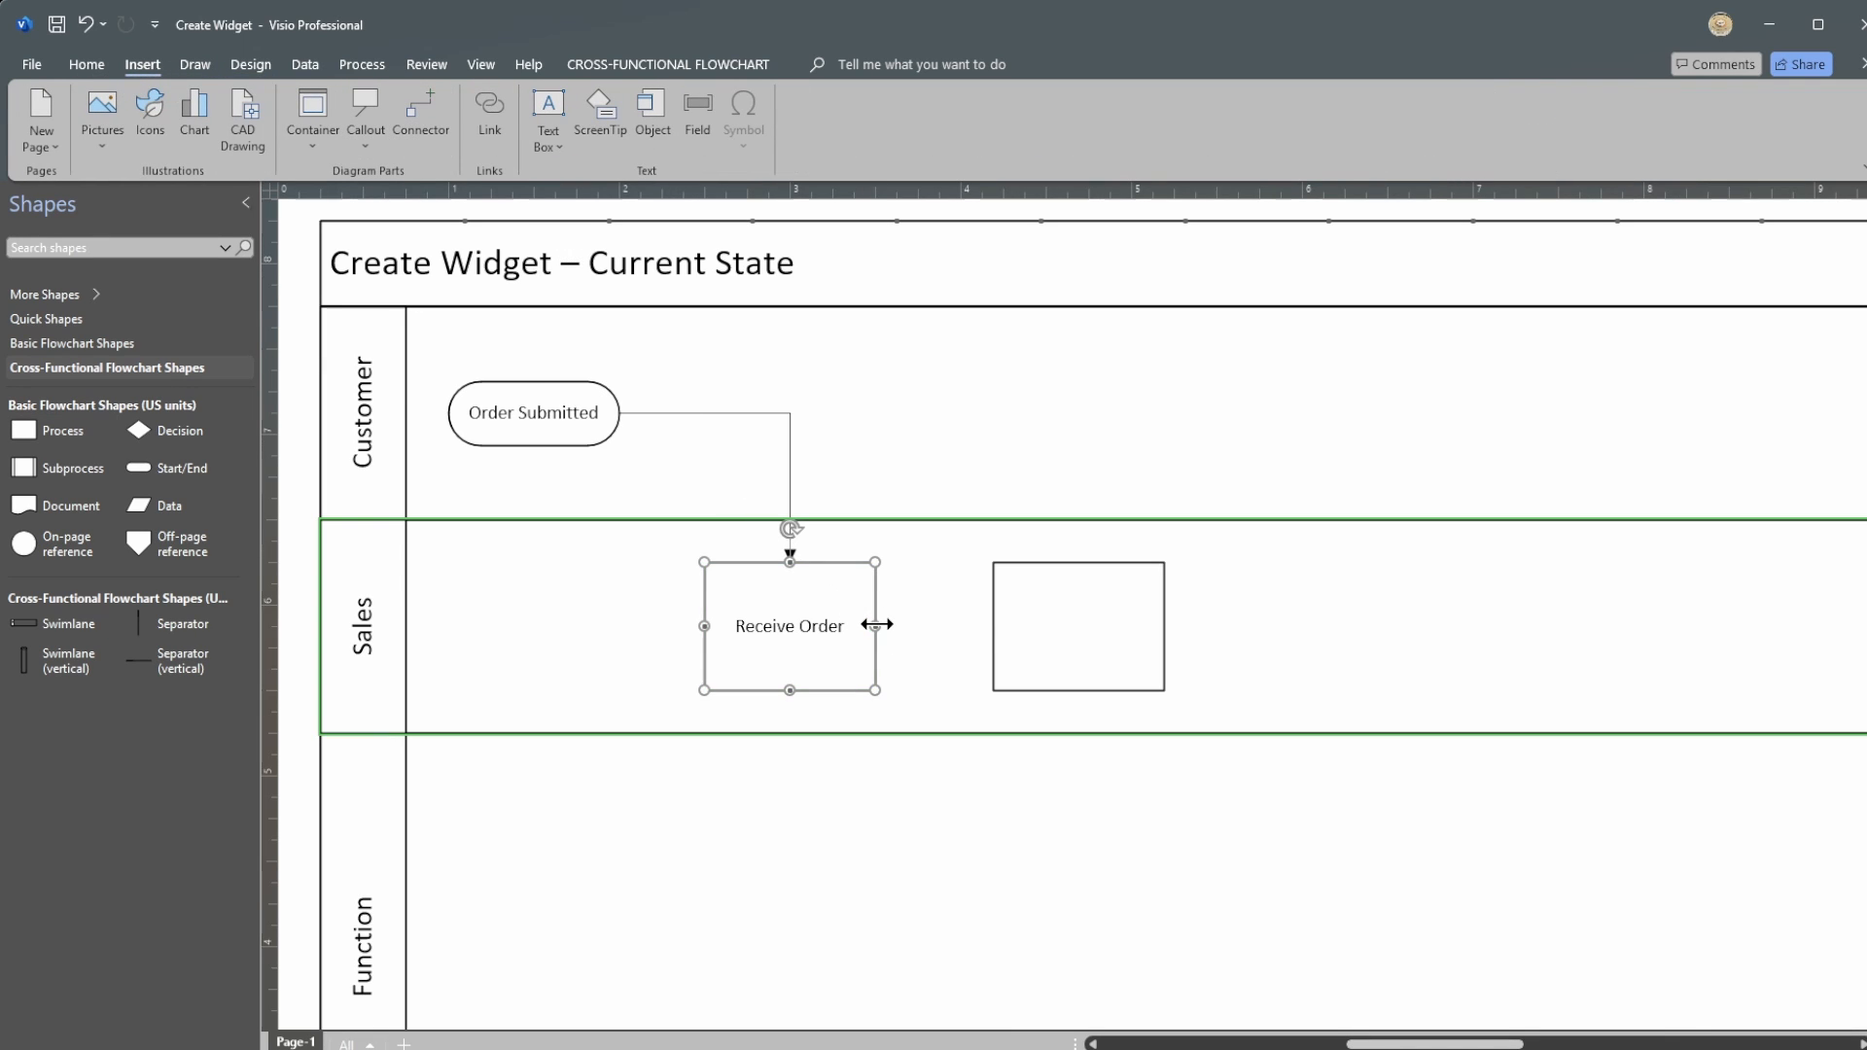
drag(887, 626, 990, 627)
Step: Attach the loose start of the new connector to the right-edge connection point of the Receive Order box
click(420, 109)
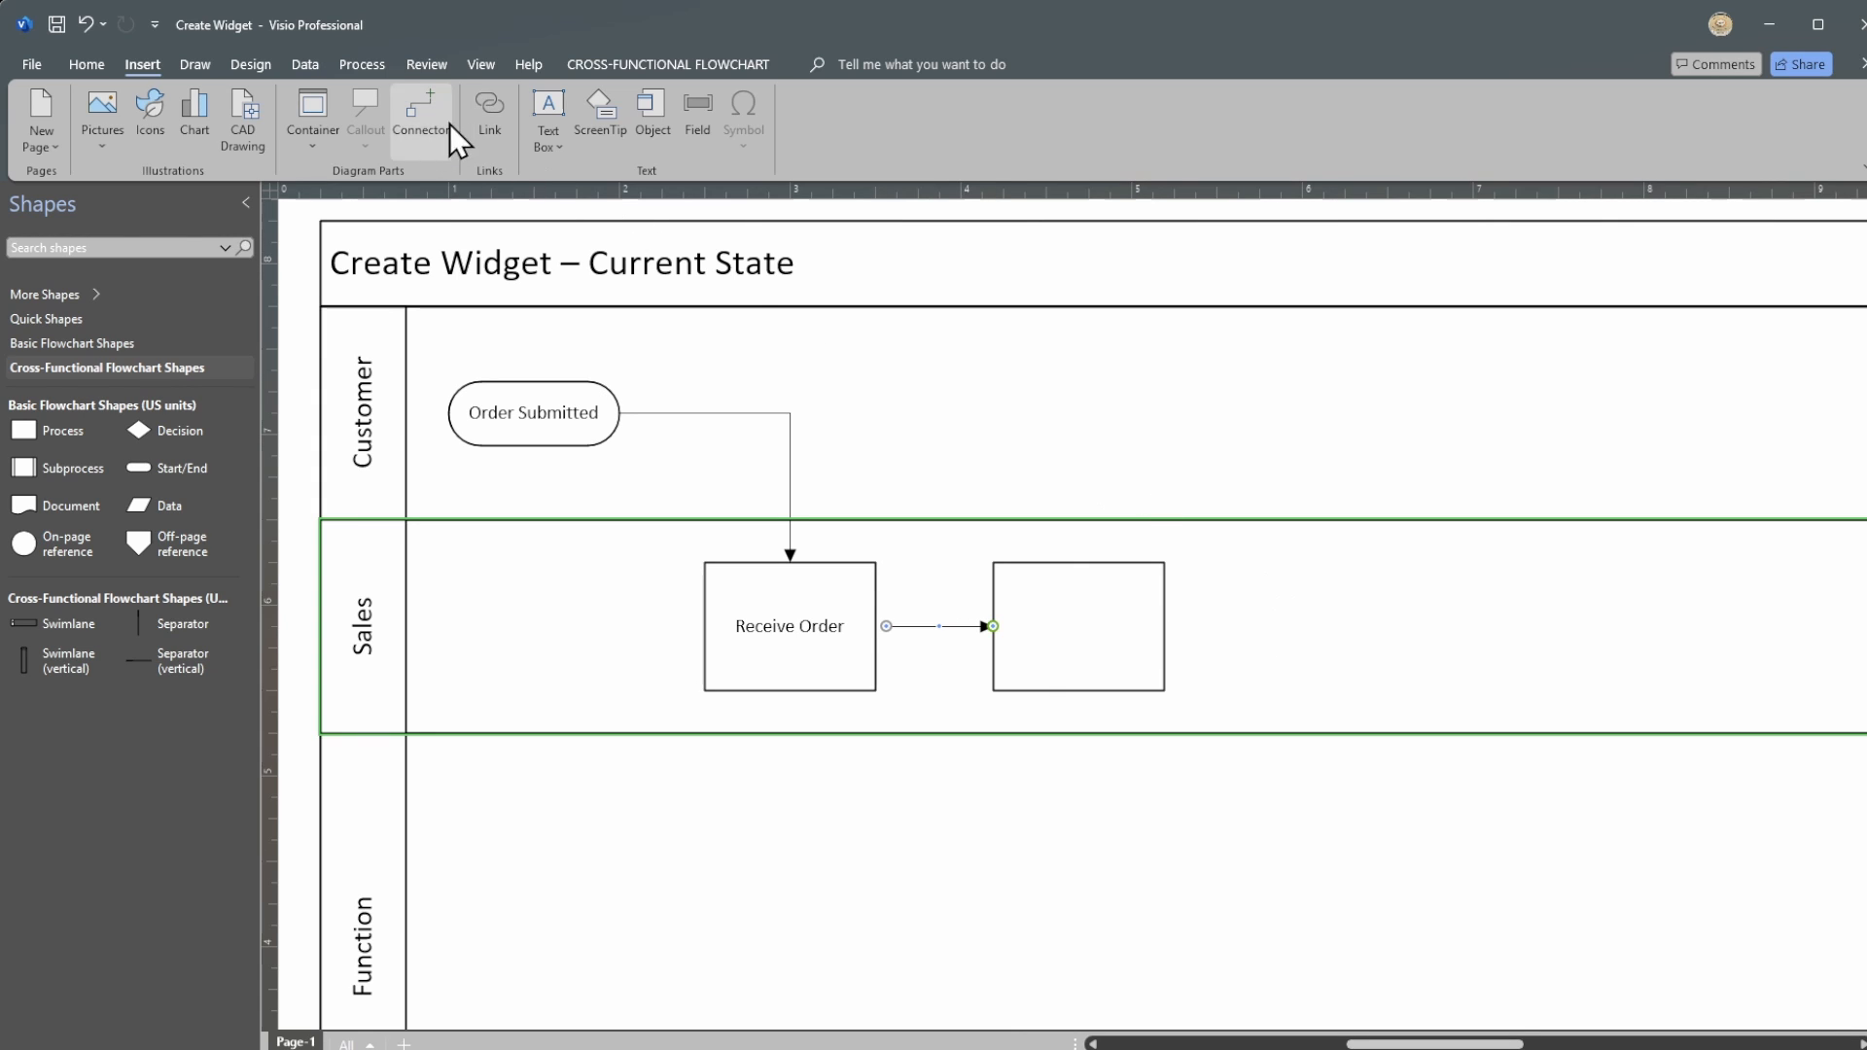
click(905, 627)
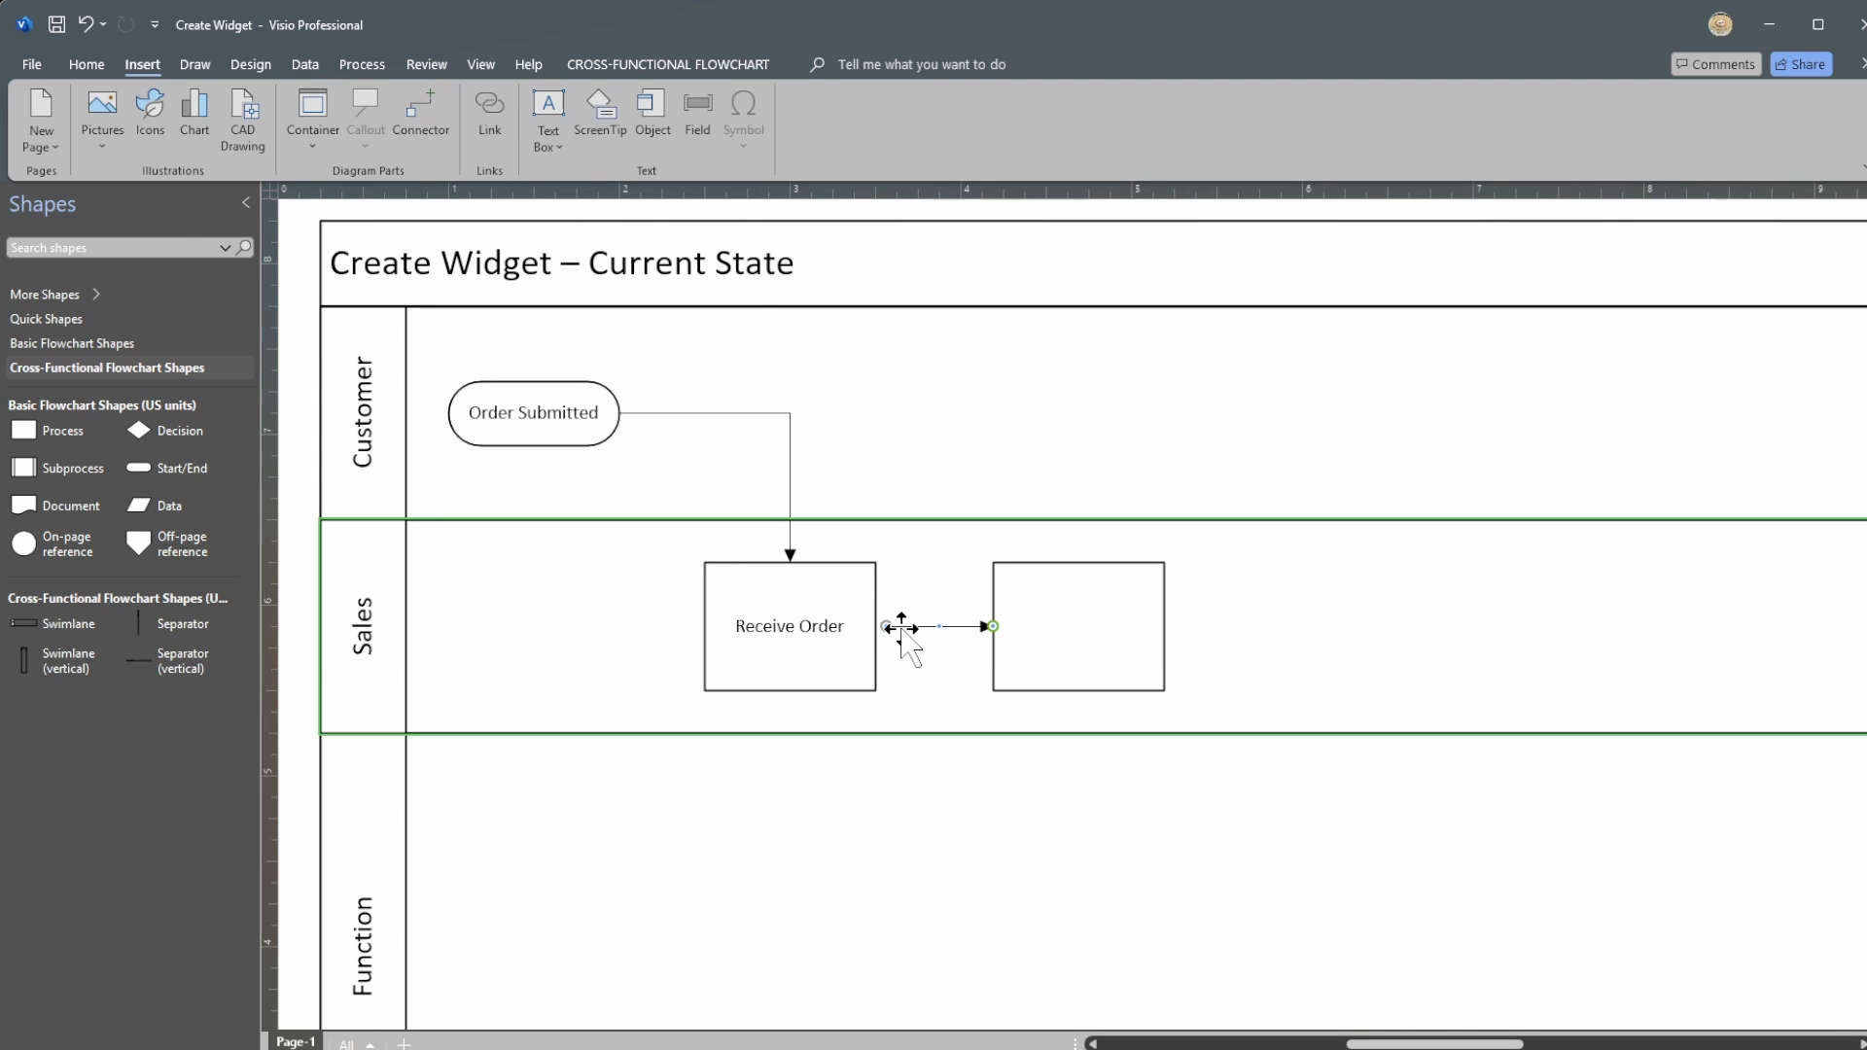
drag(878, 627, 876, 627)
click(946, 720)
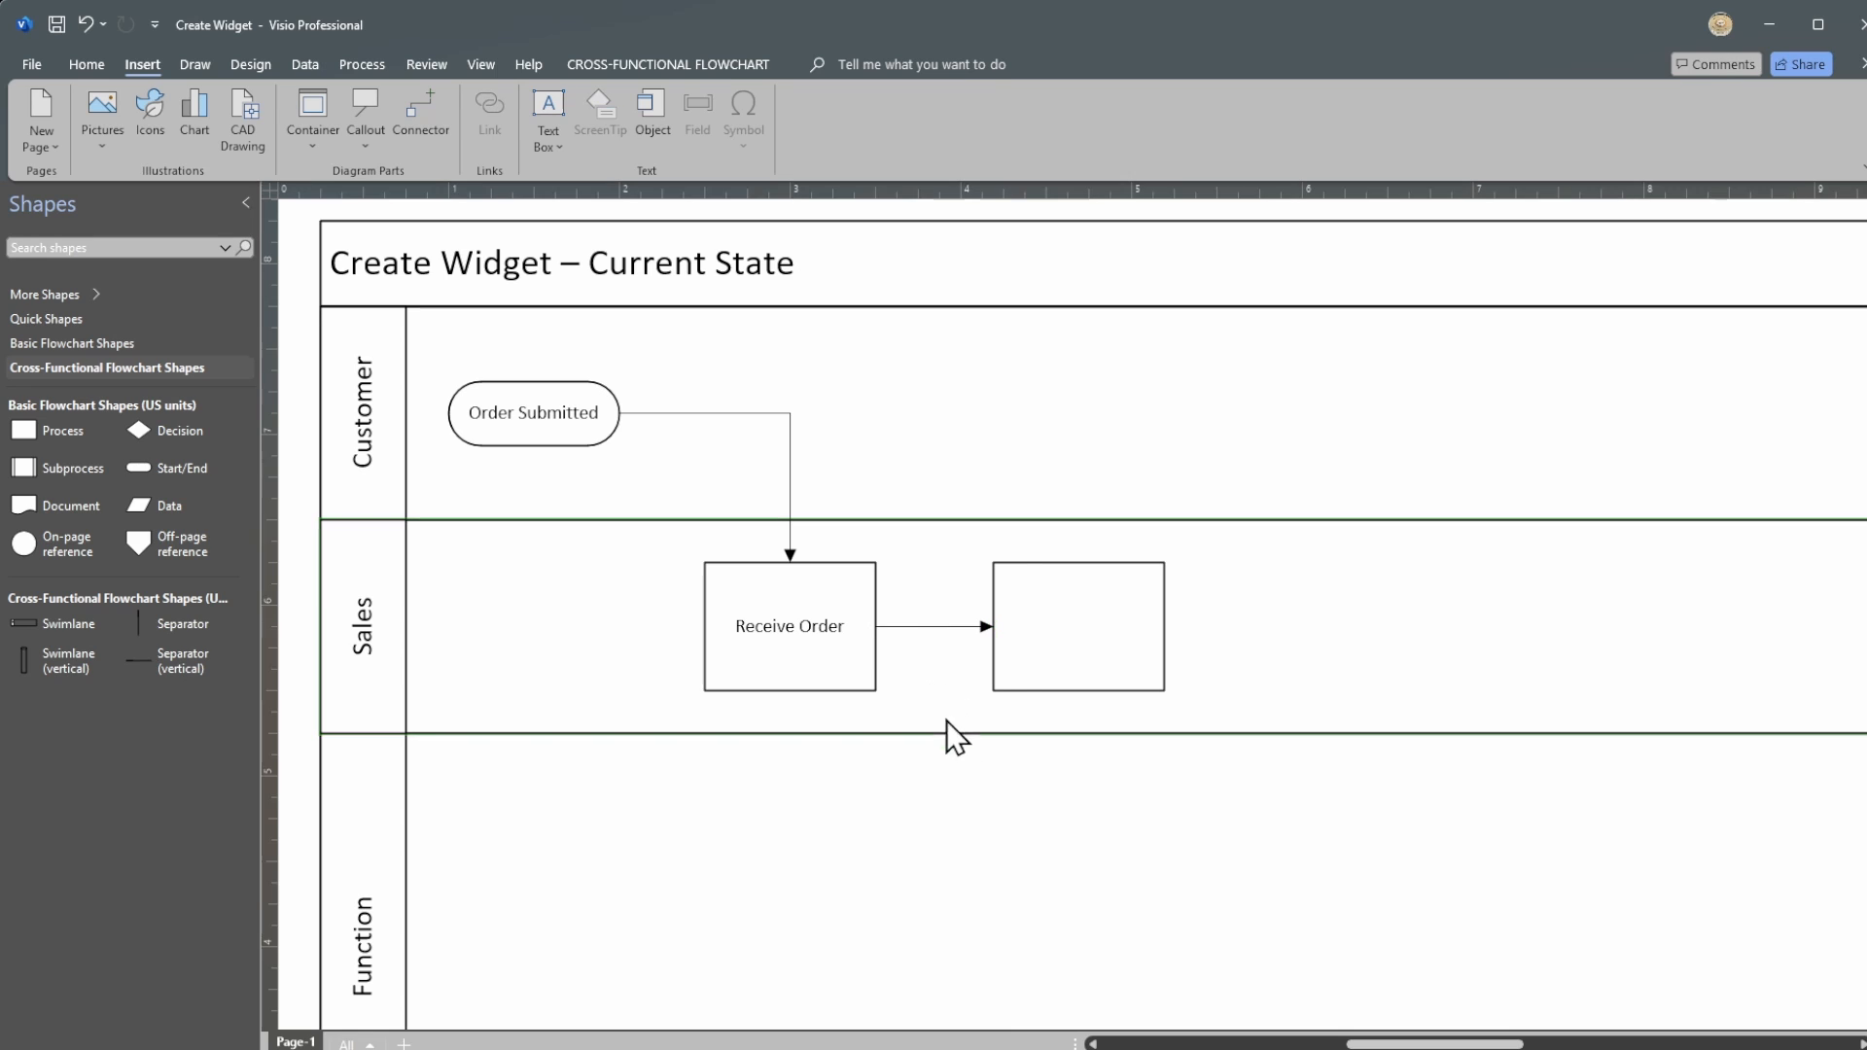
Step: Detach the start of the connector from the Receive Order box and leave it loose above in the Customer lane
scroll(1010, 702, up, 2)
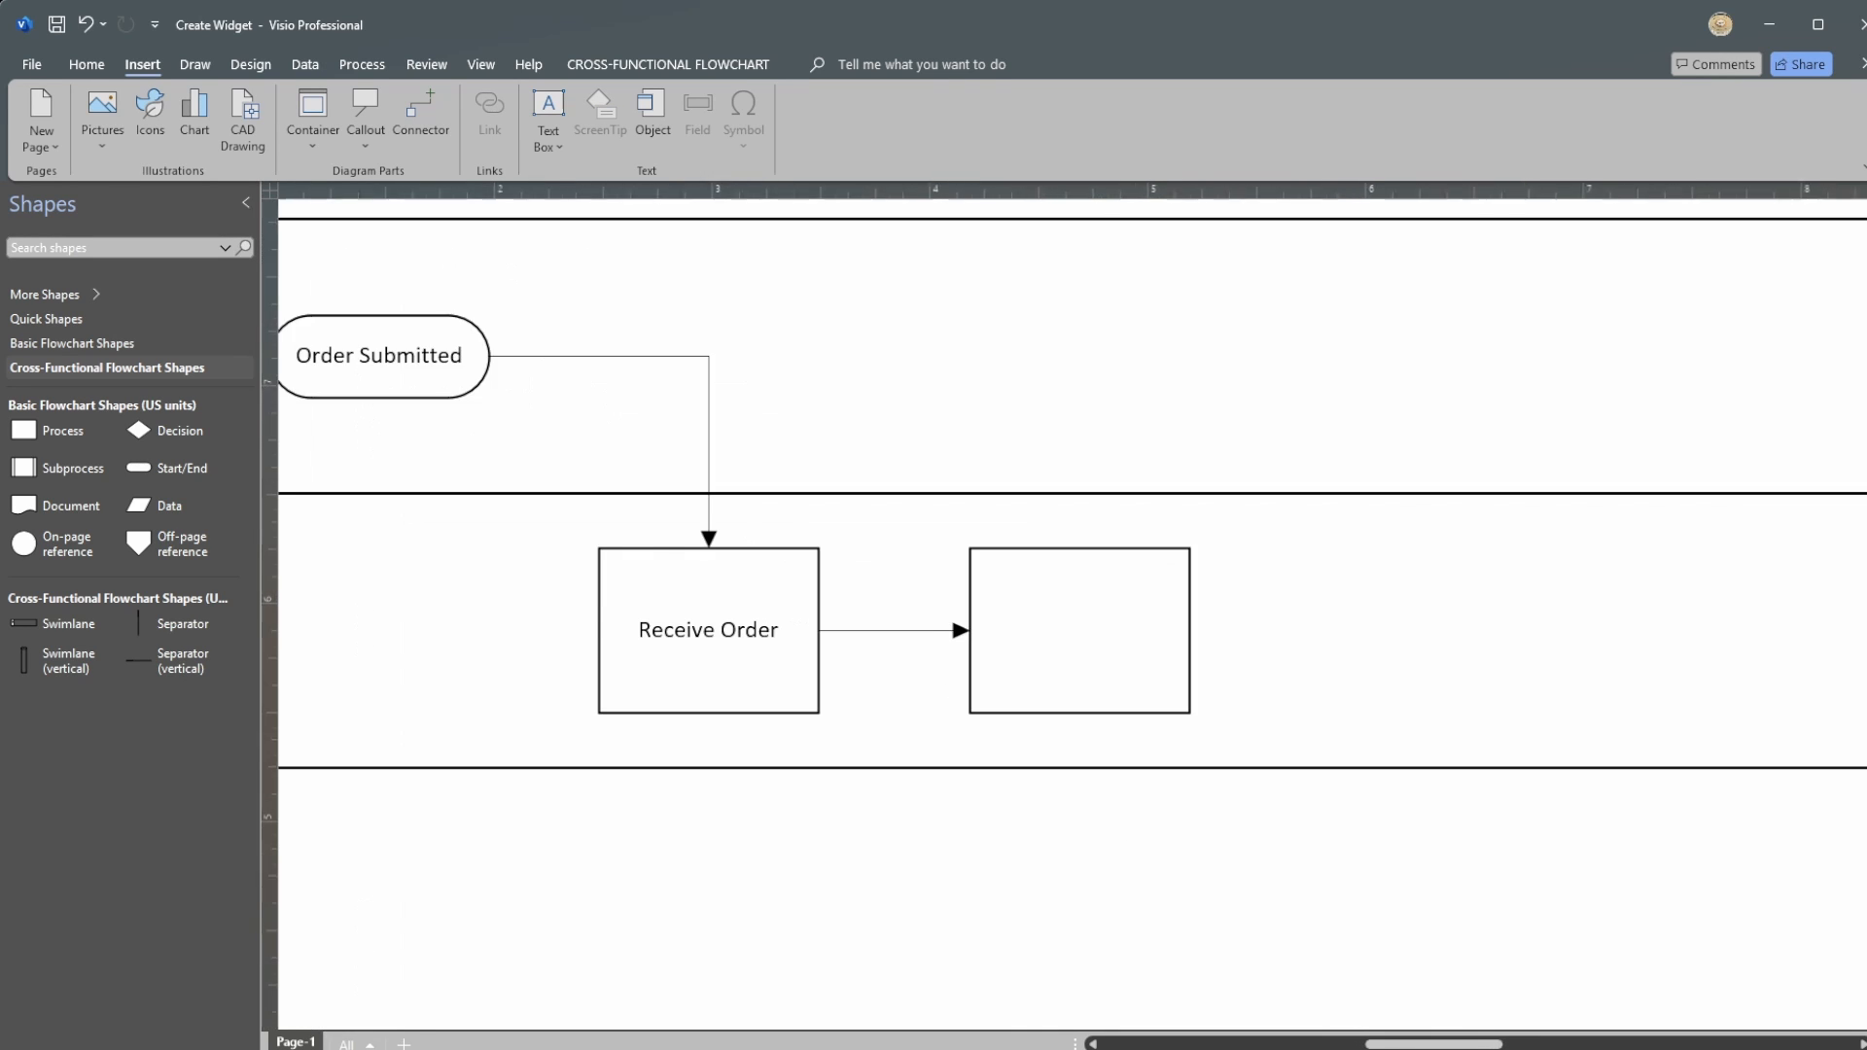
click(864, 635)
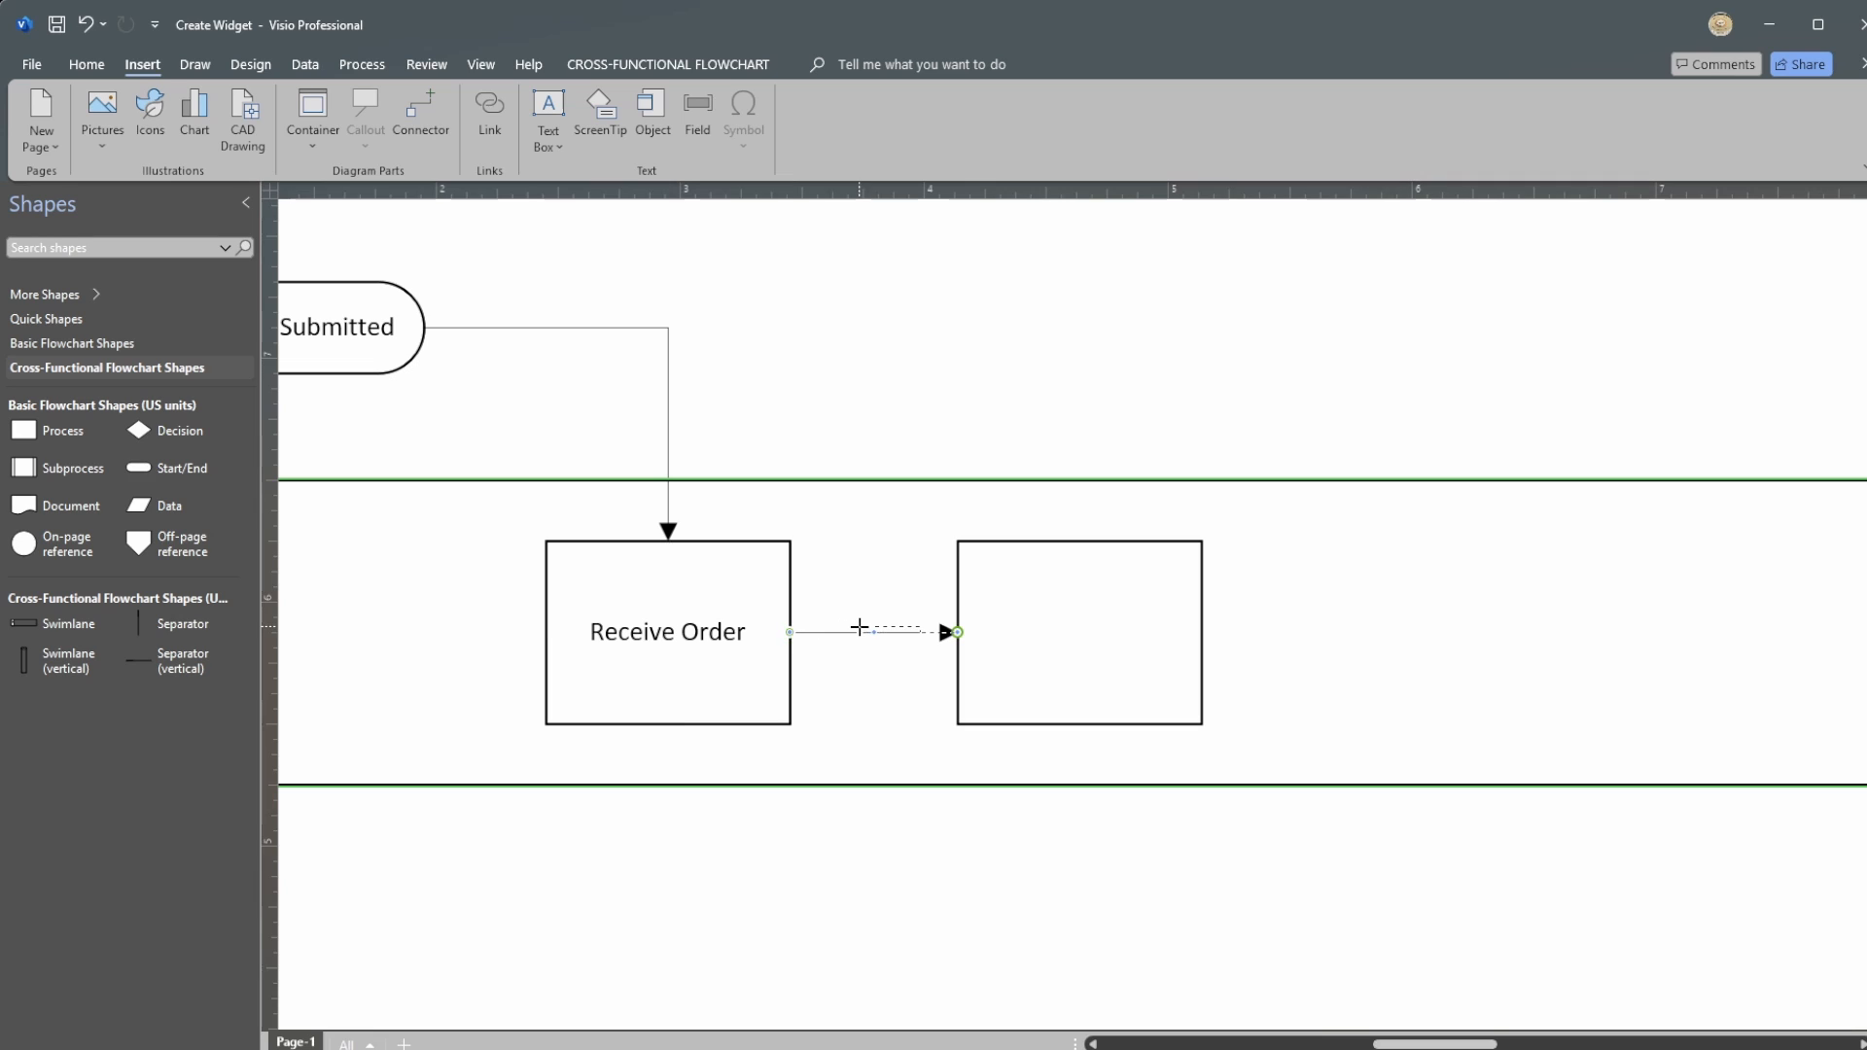
drag(860, 627, 826, 359)
click(1055, 352)
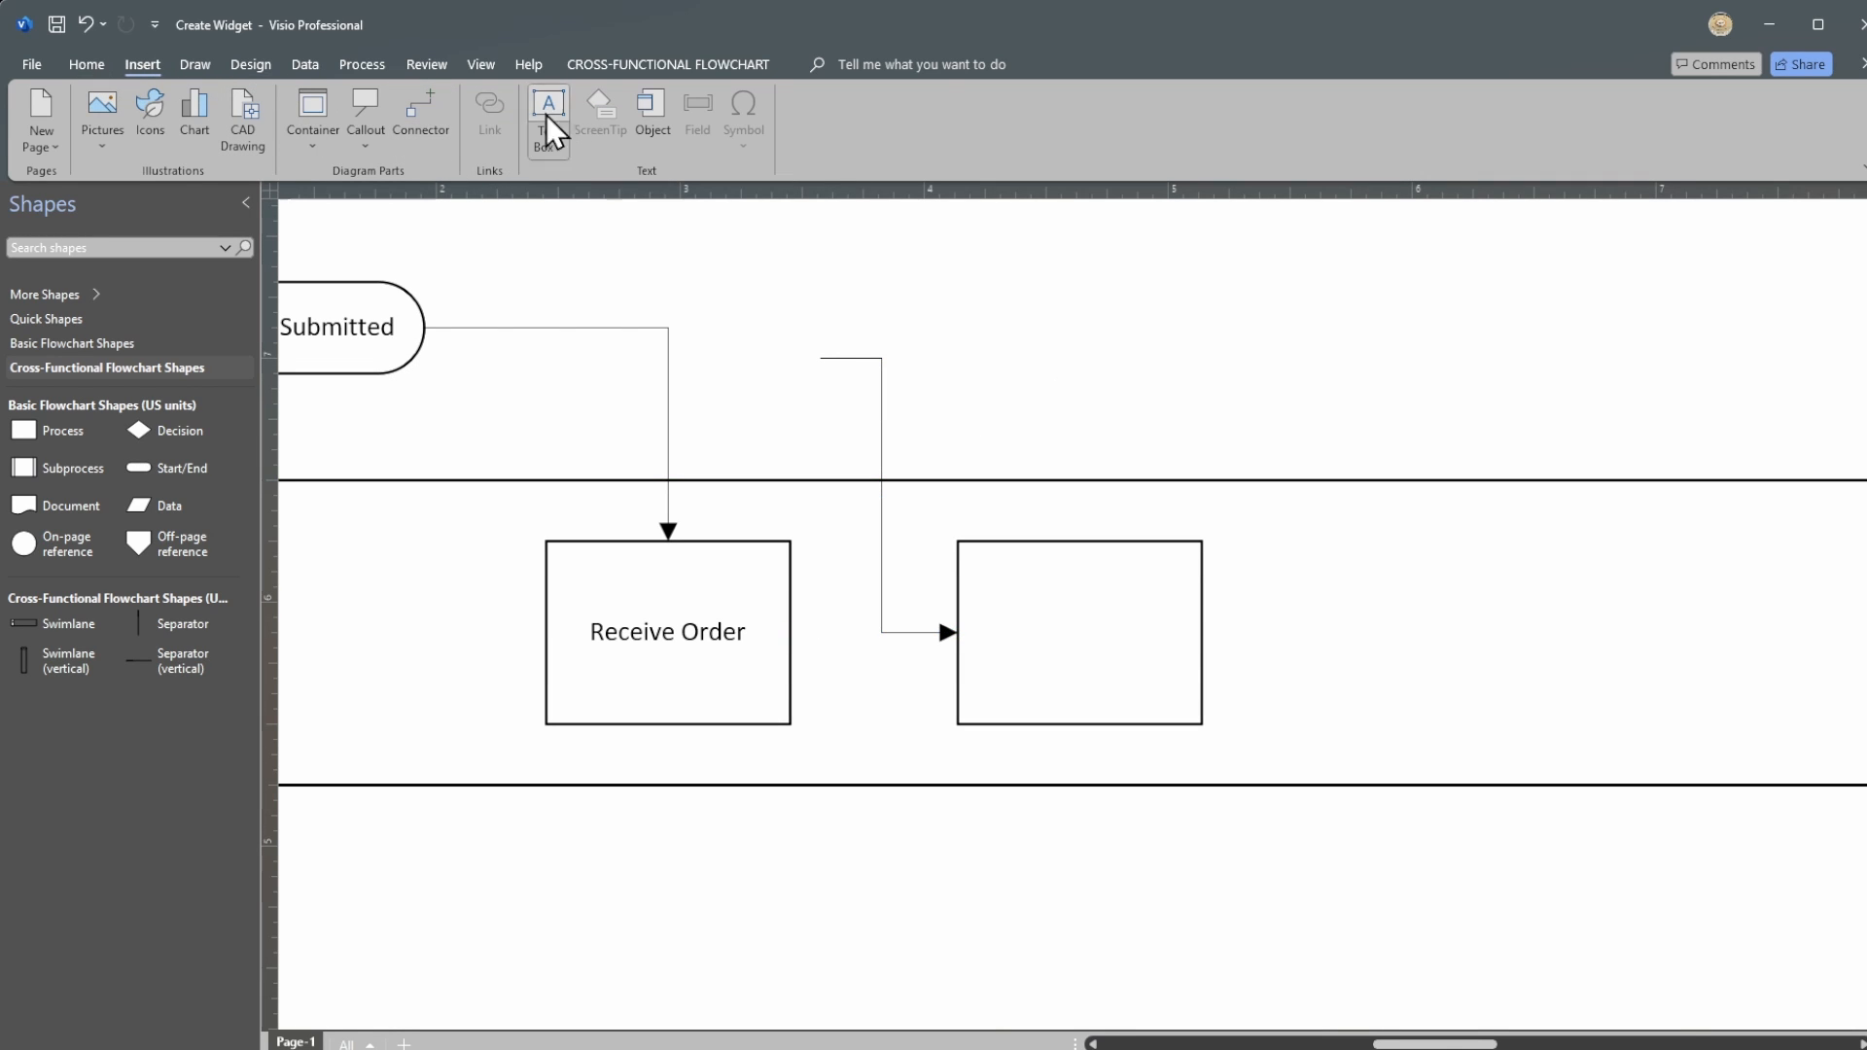
Step: Draw two unattached connectors with the Connector tool in empty space in the Customer lane
click(422, 109)
drag(927, 297, 1195, 413)
click(422, 108)
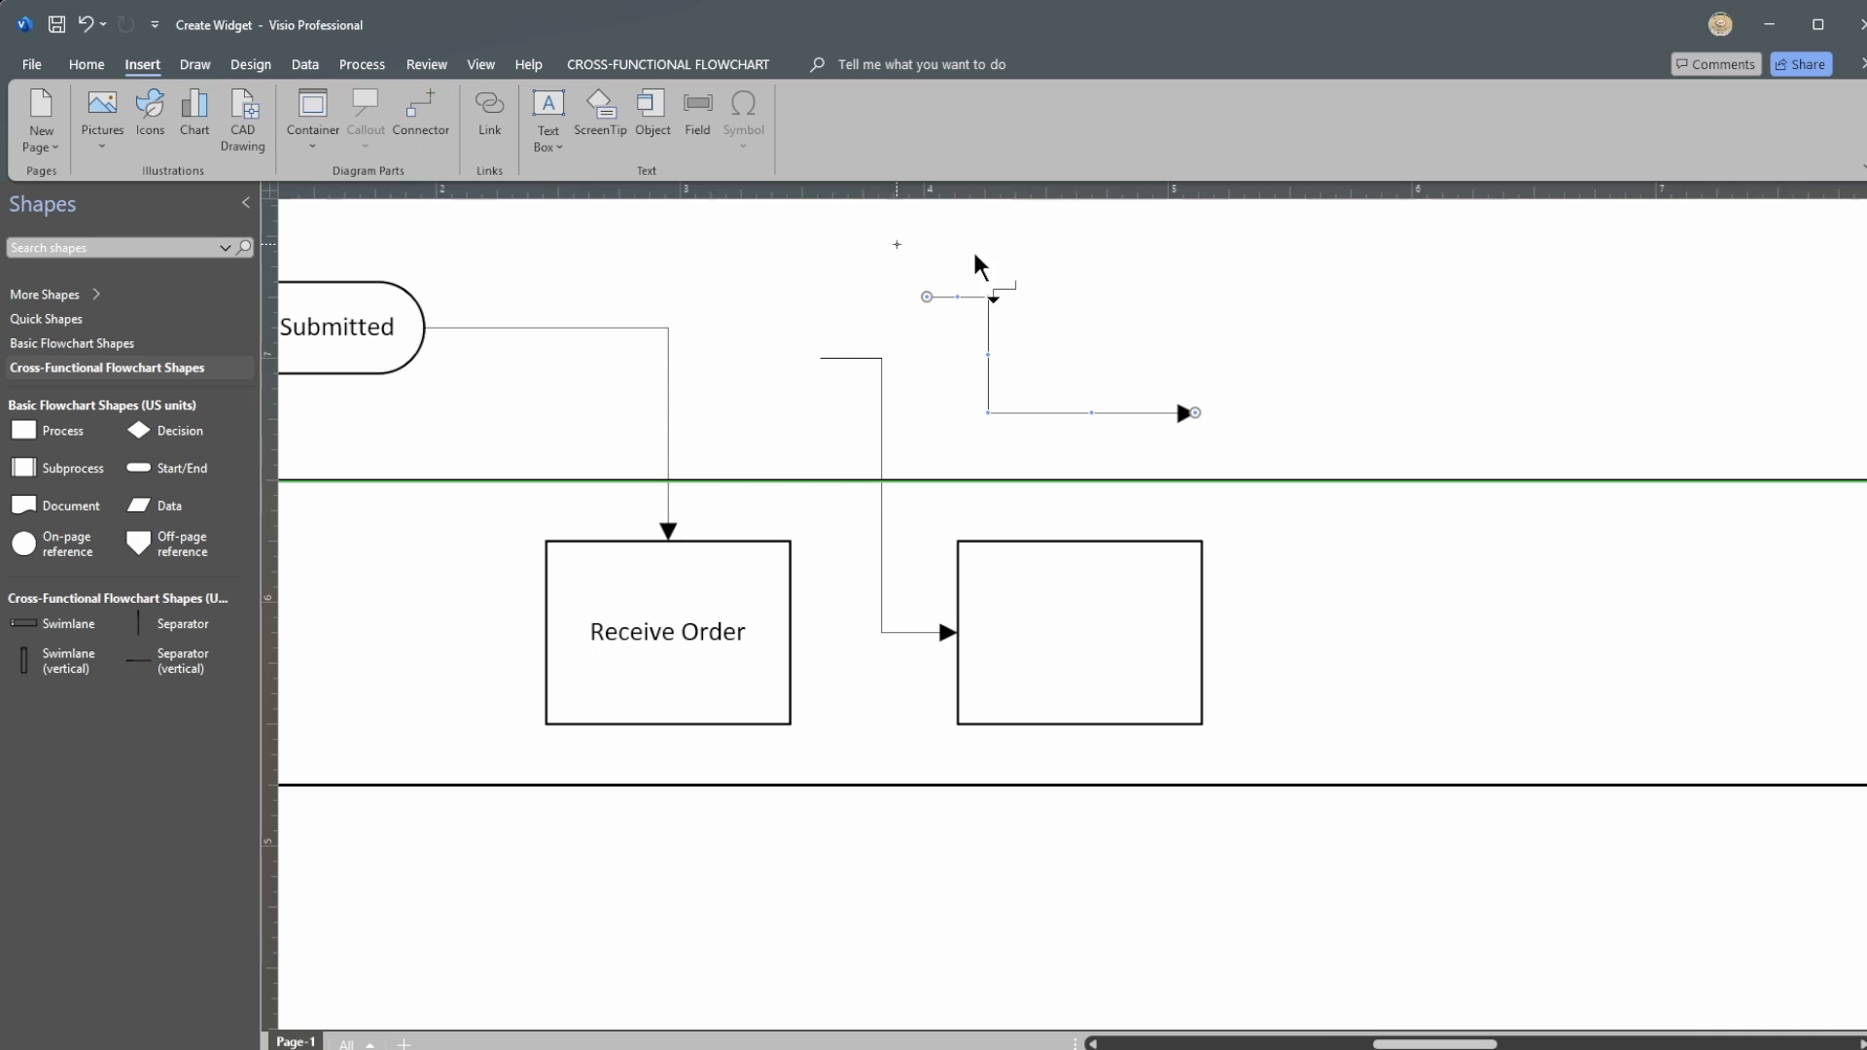
drag(1308, 281, 1339, 449)
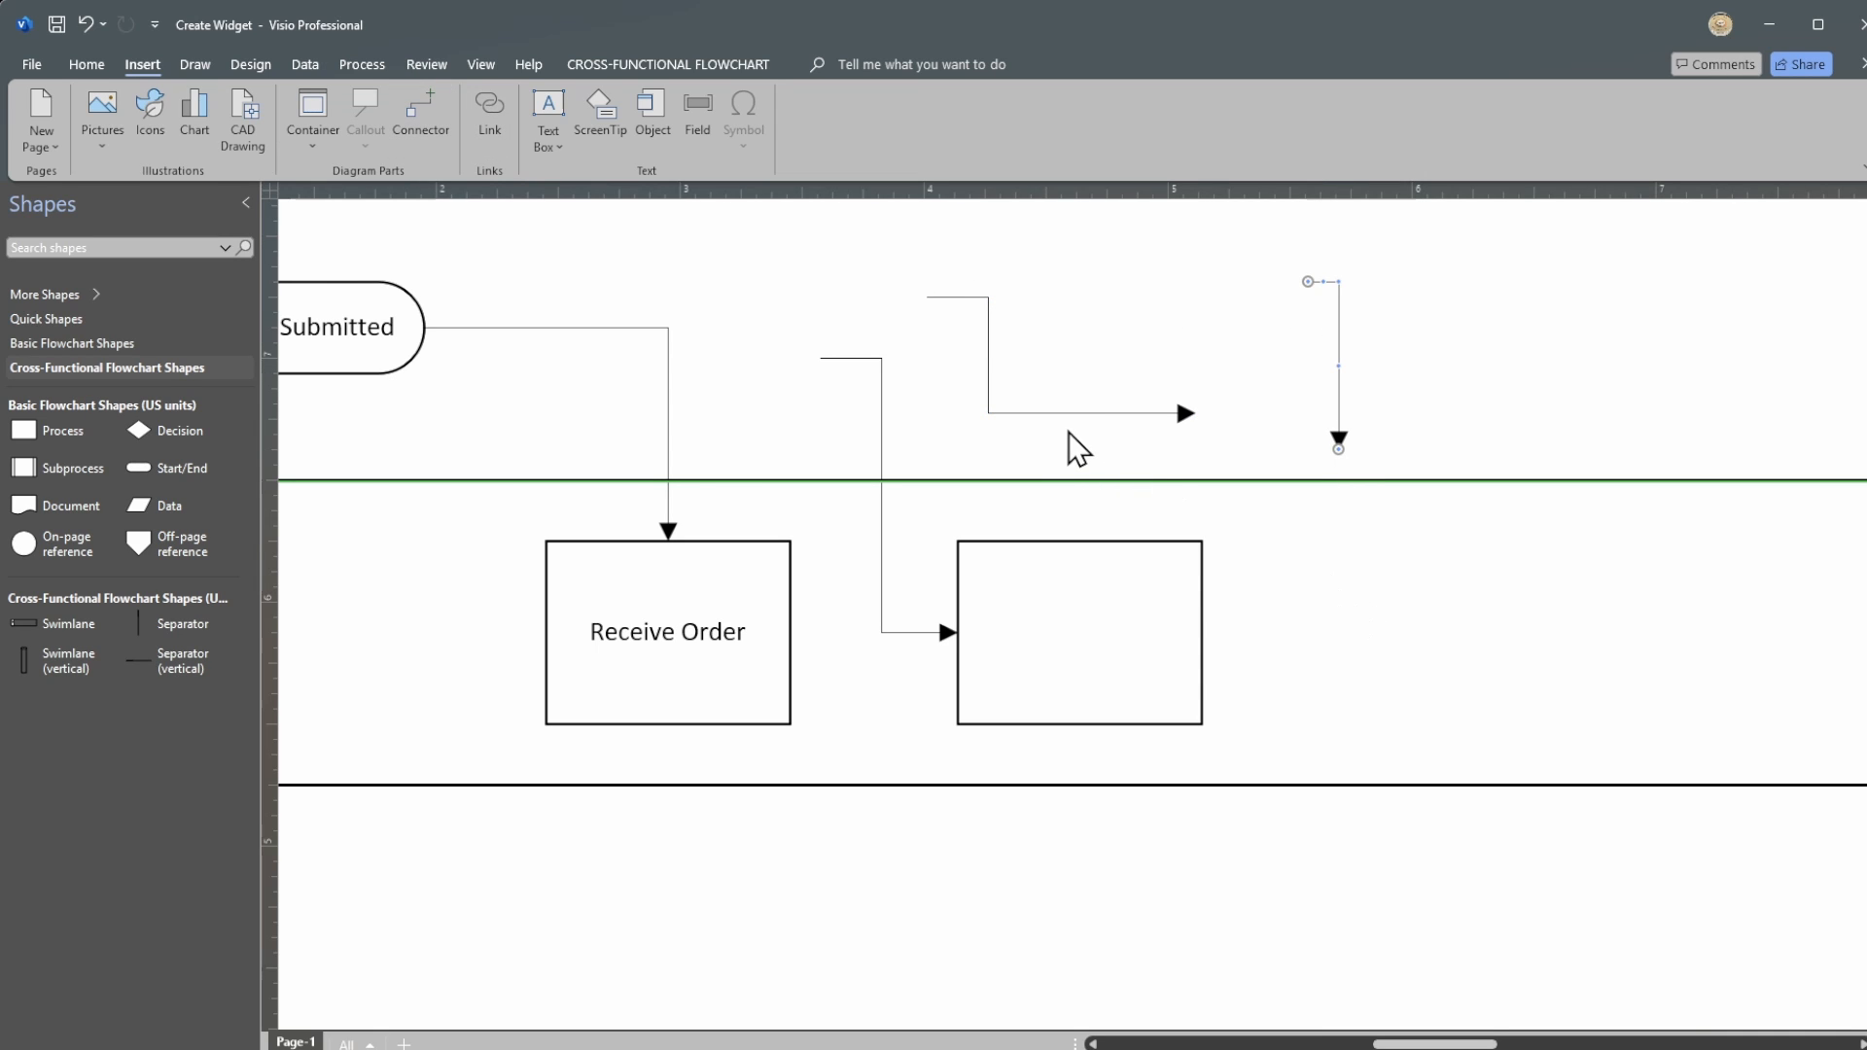
Step: Delete the two unattached connectors from the Customer lane
key(Delete)
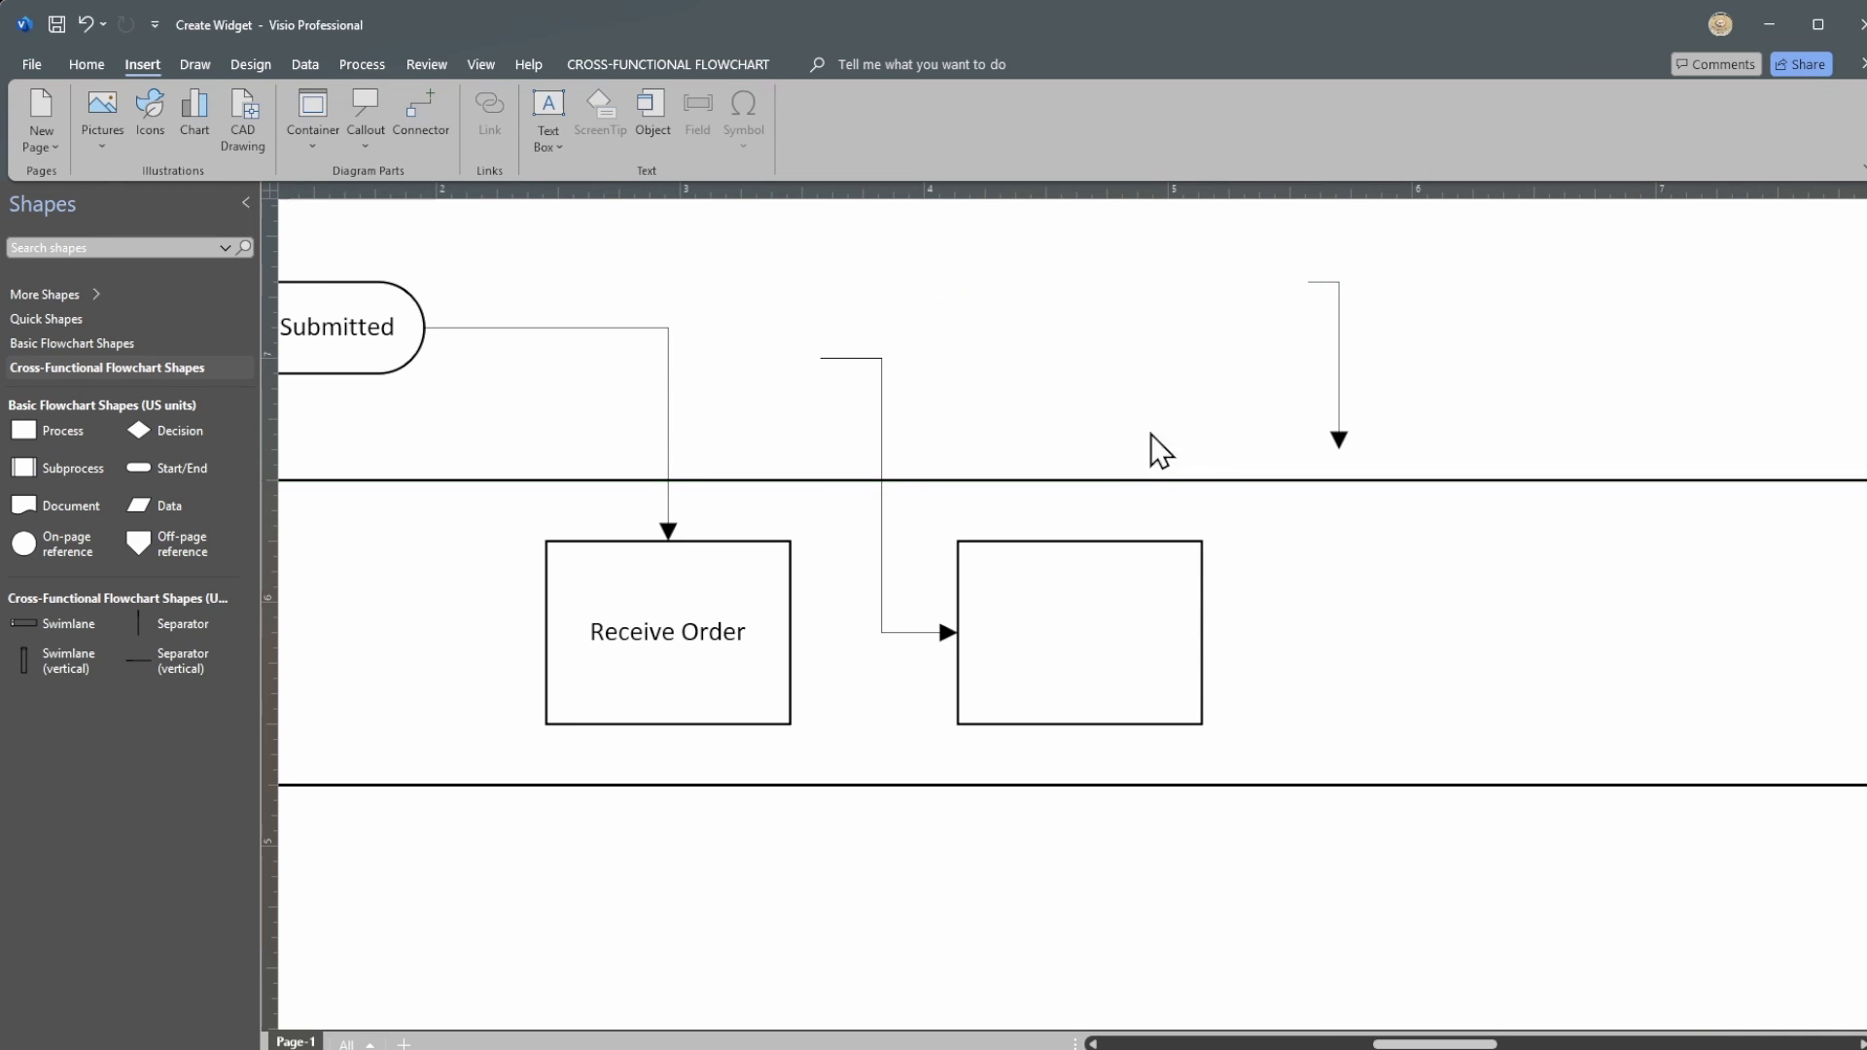
click(1339, 400)
key(Delete)
Step: Replace the half-detached connector with a new one from Receive Order's right edge to the blank Process box's left edge
click(884, 450)
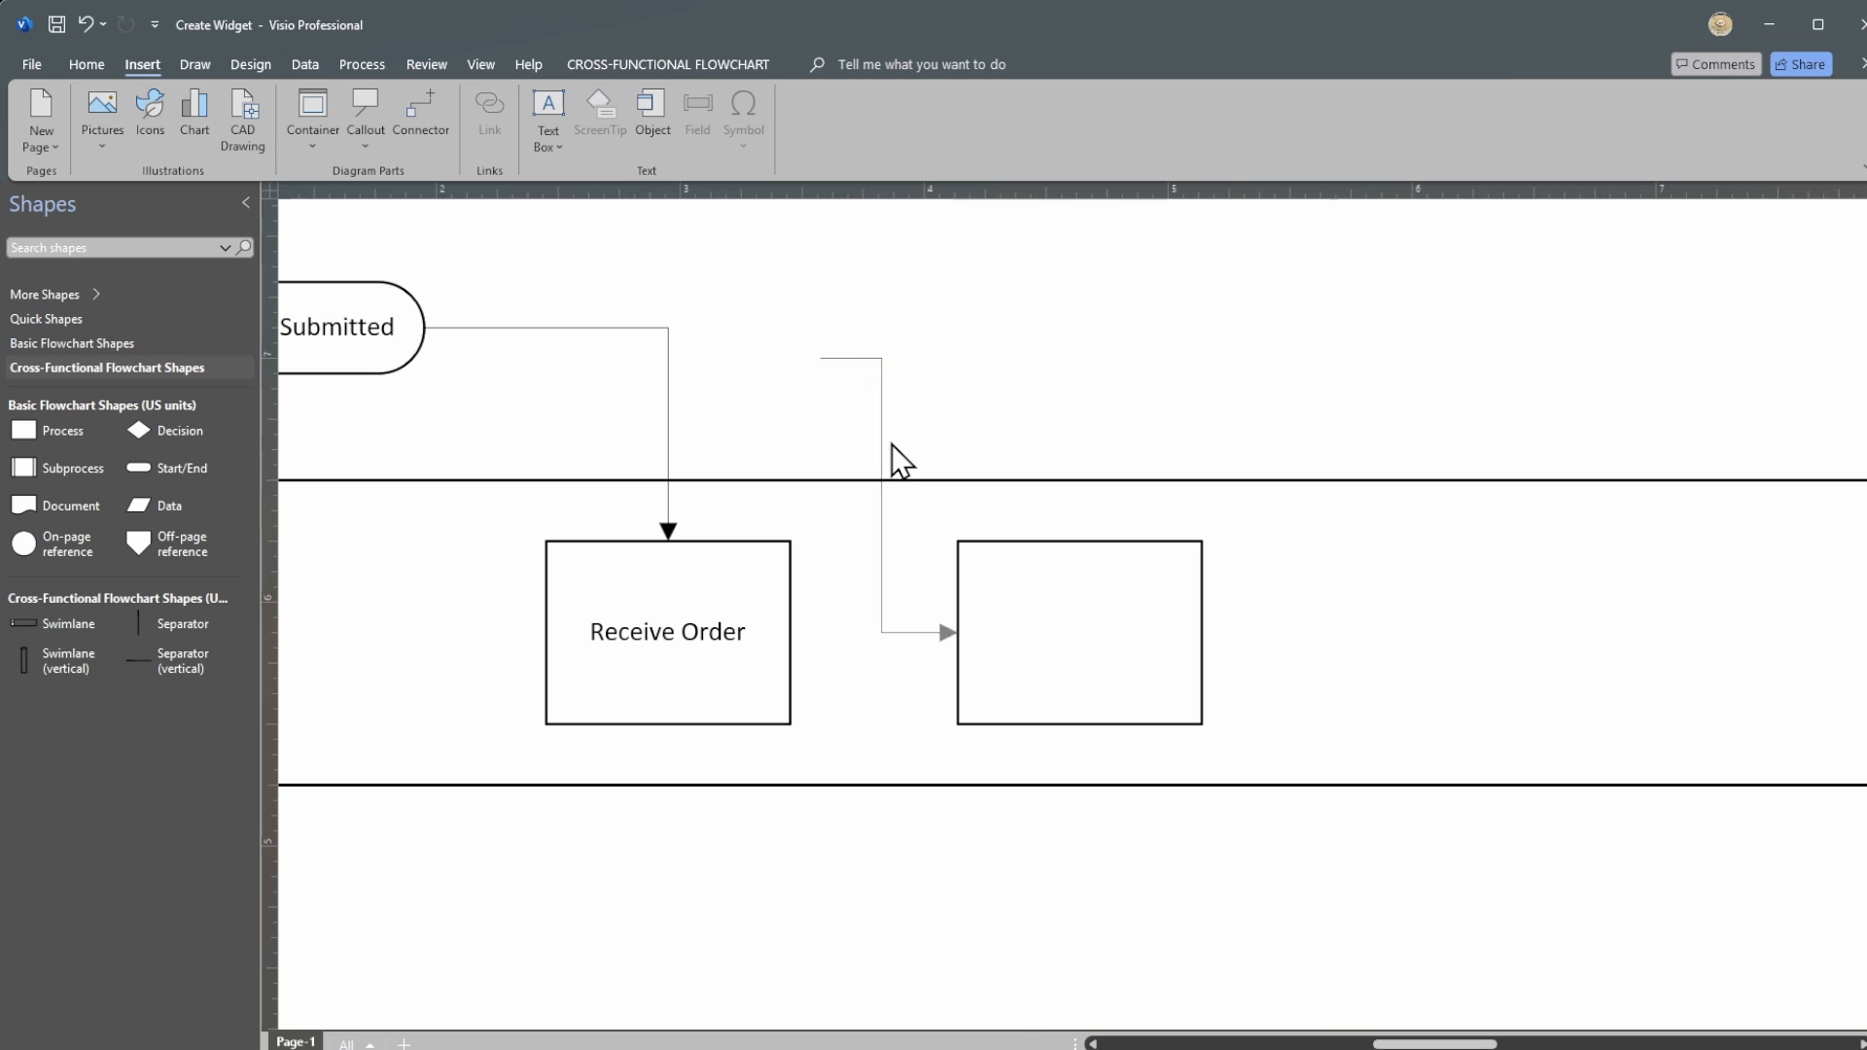
key(Delete)
drag(790, 632, 958, 632)
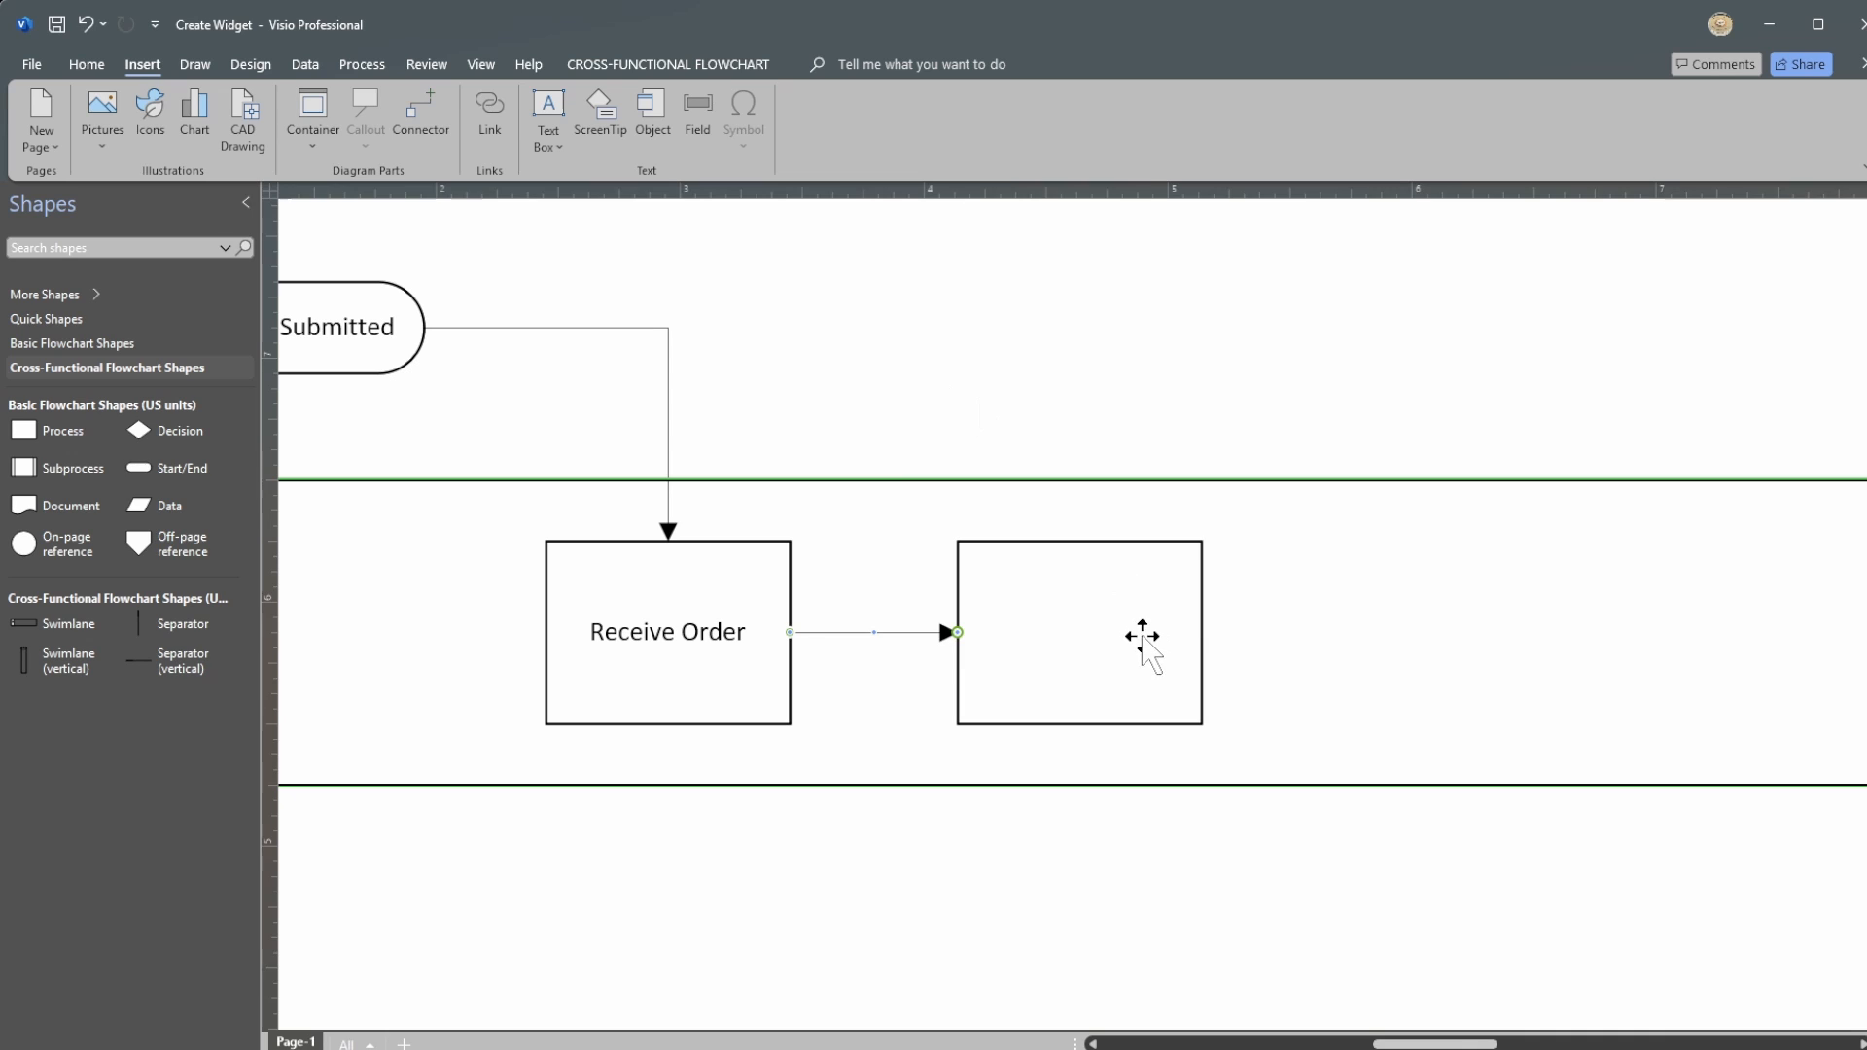
Step: Move the blank Process box farther right of Receive Order in the Sales lane, keeping it level and connected
click(1128, 614)
mouse_move(1125, 613)
mouse_down()
mouse_move(1326, 613)
mouse_move(1326, 630)
mouse_move(1158, 329)
mouse_move(1134, 567)
mouse_move(1150, 633)
mouse_move(1116, 711)
mouse_move(1105, 896)
mouse_move(1088, 905)
mouse_move(1063, 621)
mouse_move(1322, 629)
mouse_move(1063, 638)
mouse_move(1109, 633)
mouse_up()
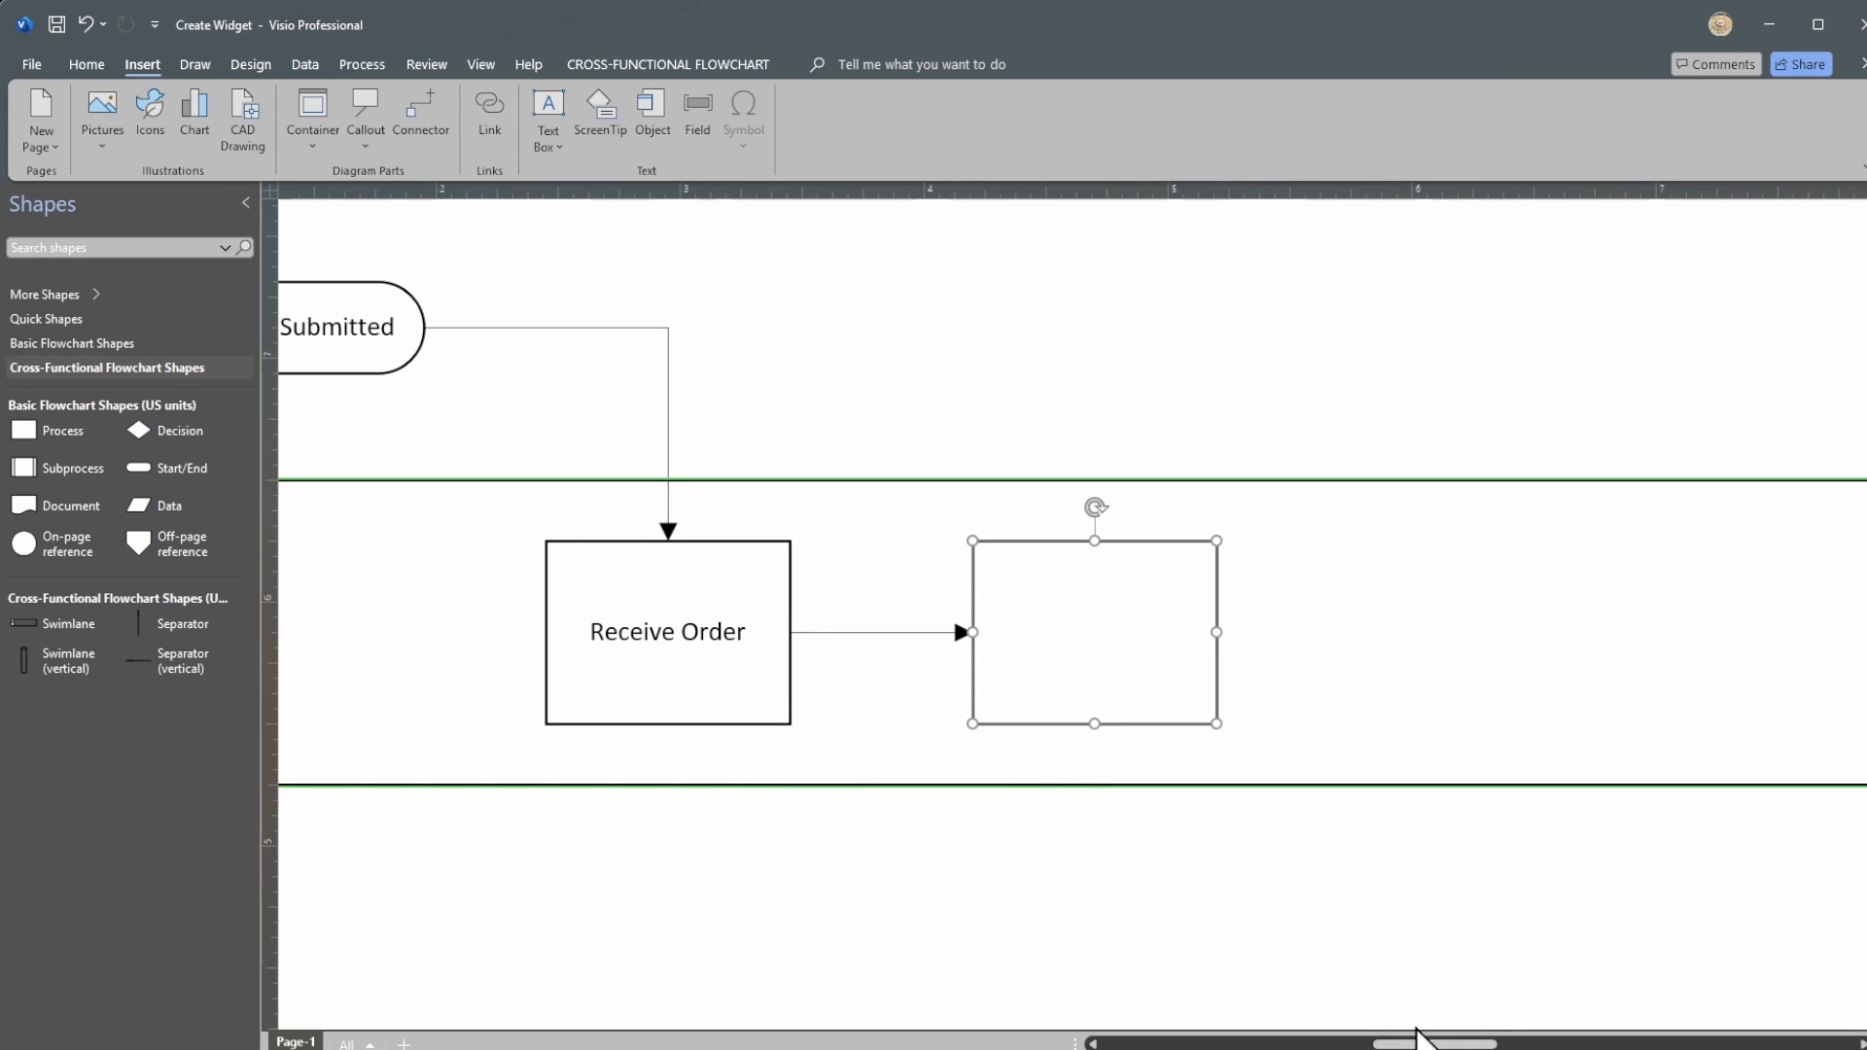
drag(1428, 1044, 1394, 1045)
scroll(1446, 950, down, 1)
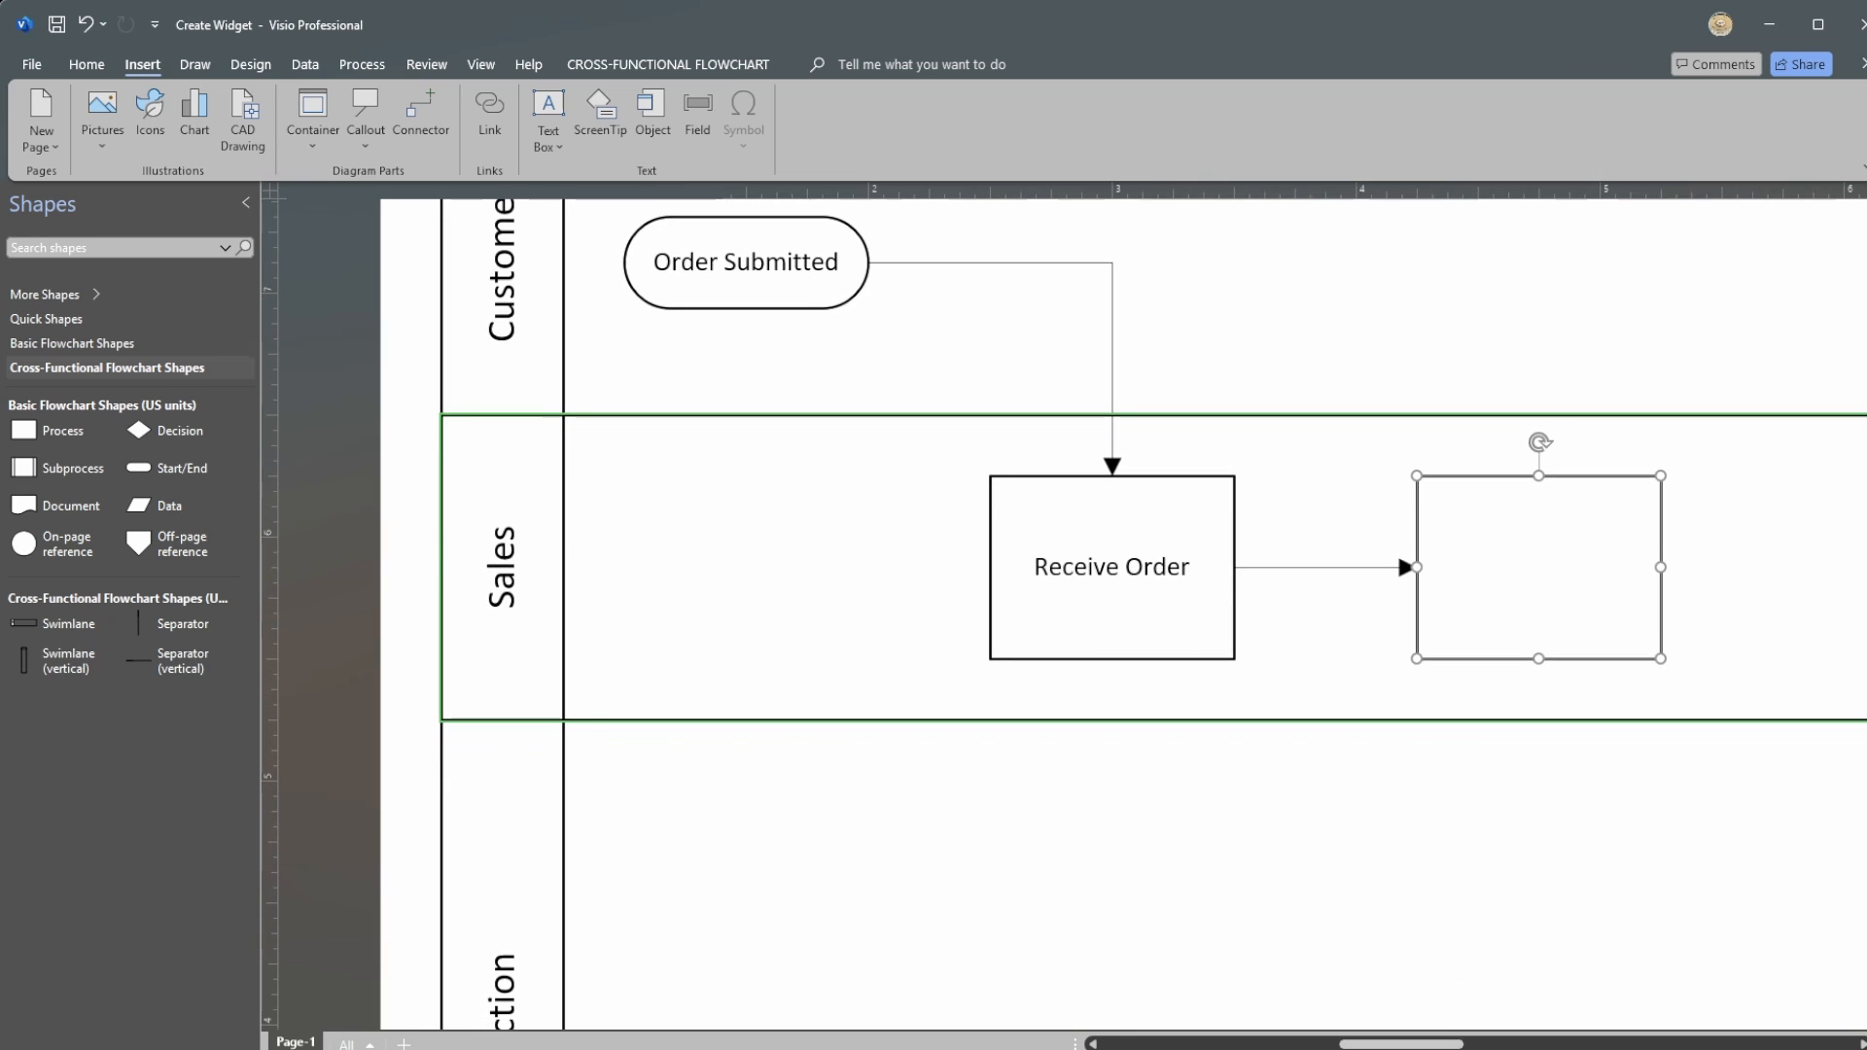
scroll(837, 616, right, 5)
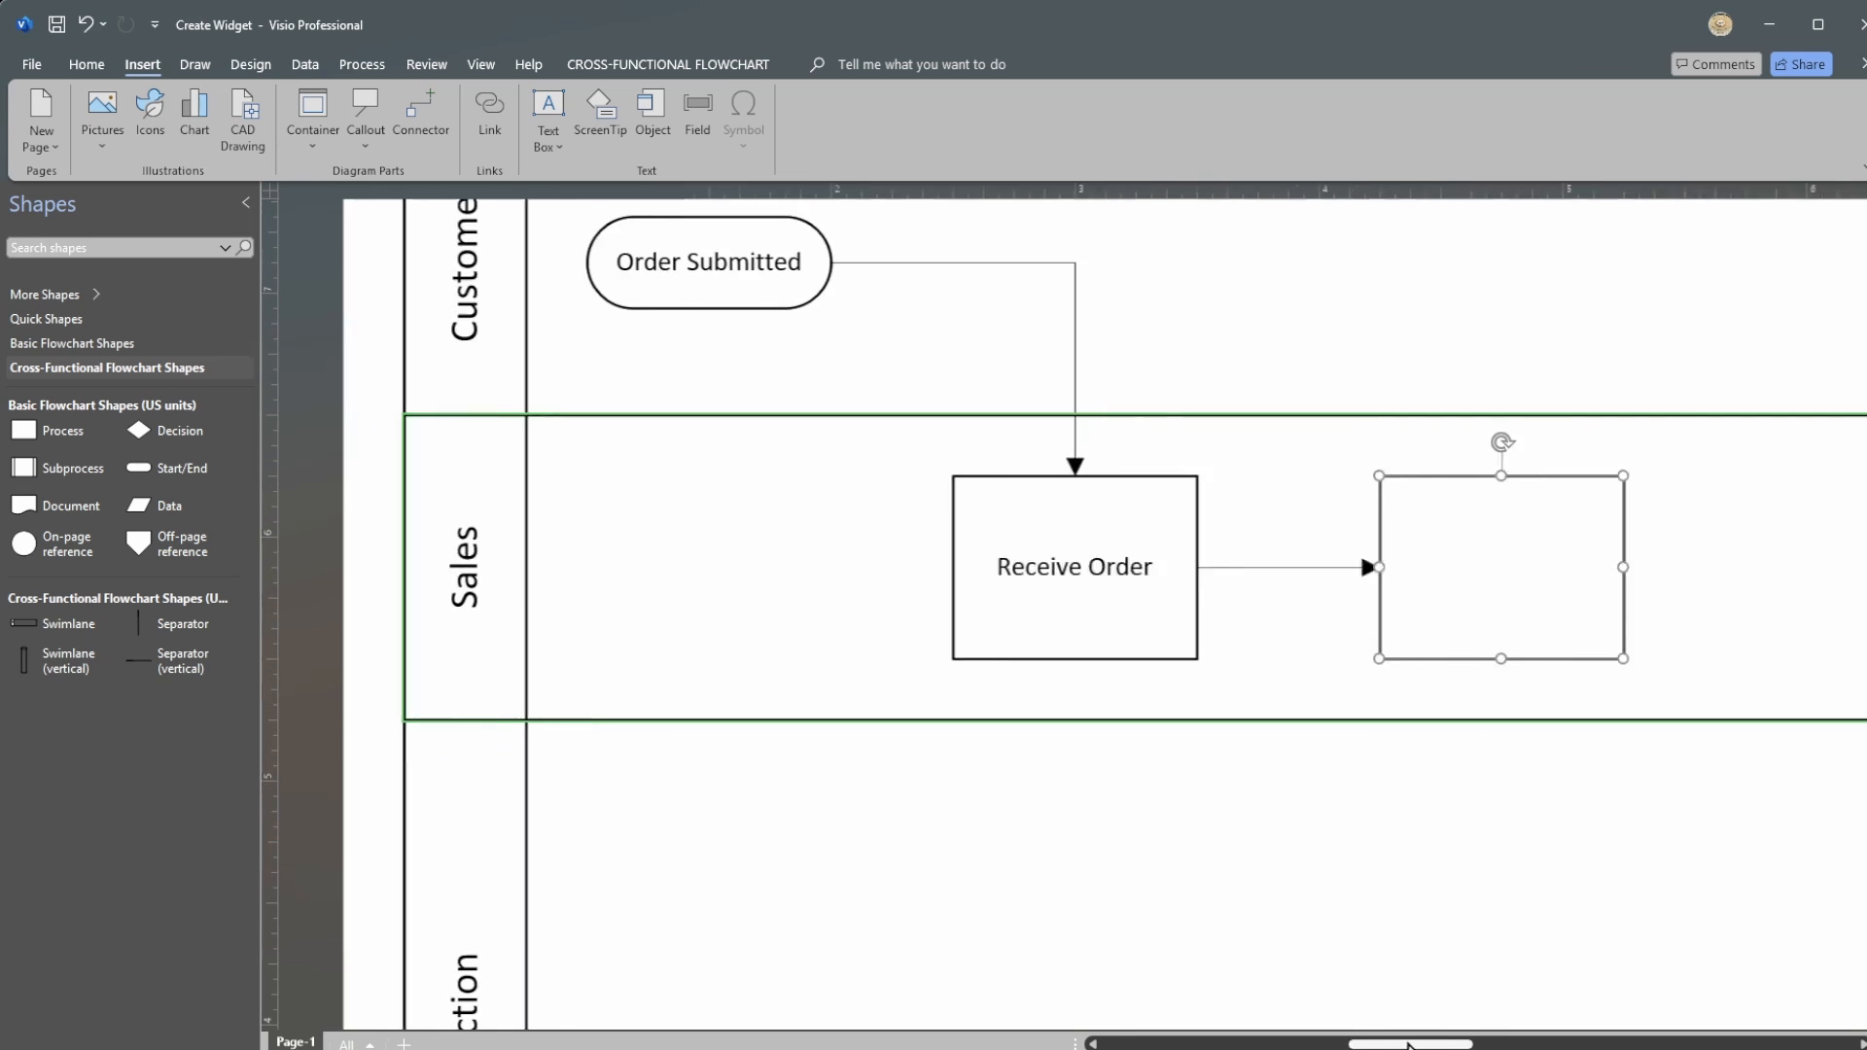
click(1311, 492)
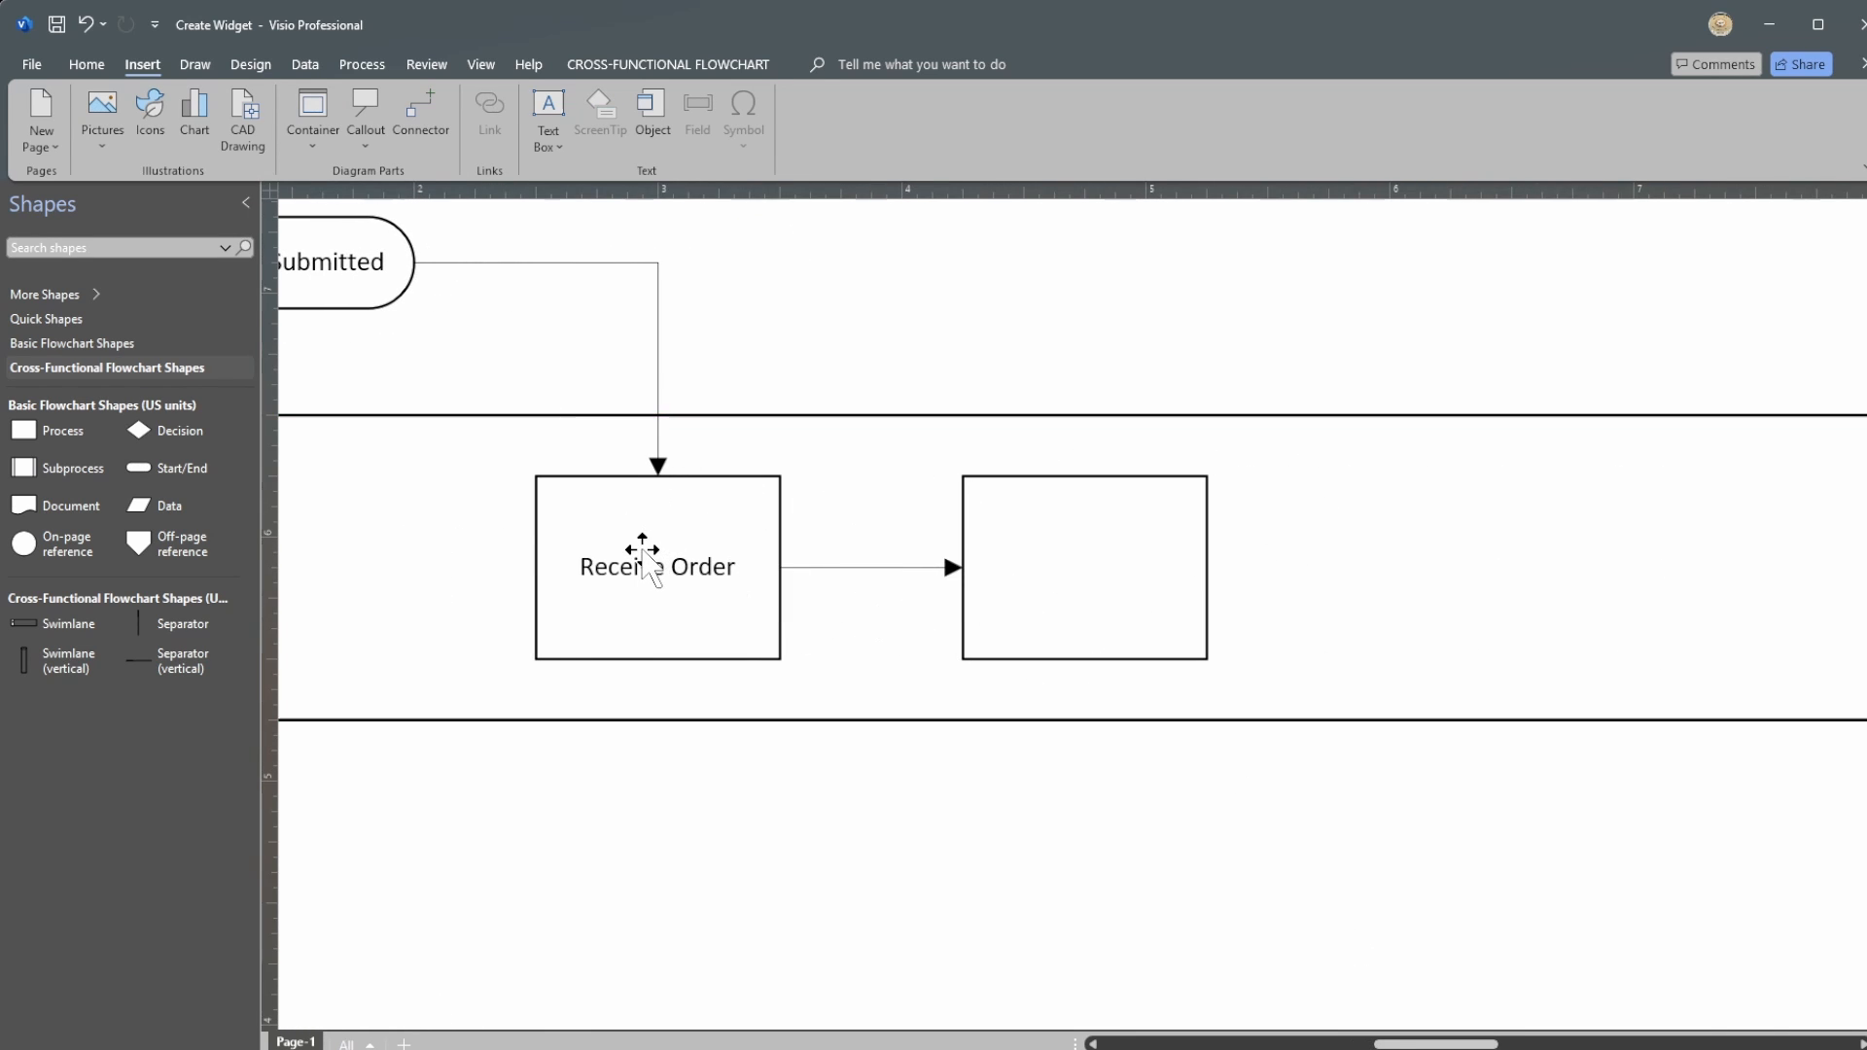
click(1136, 576)
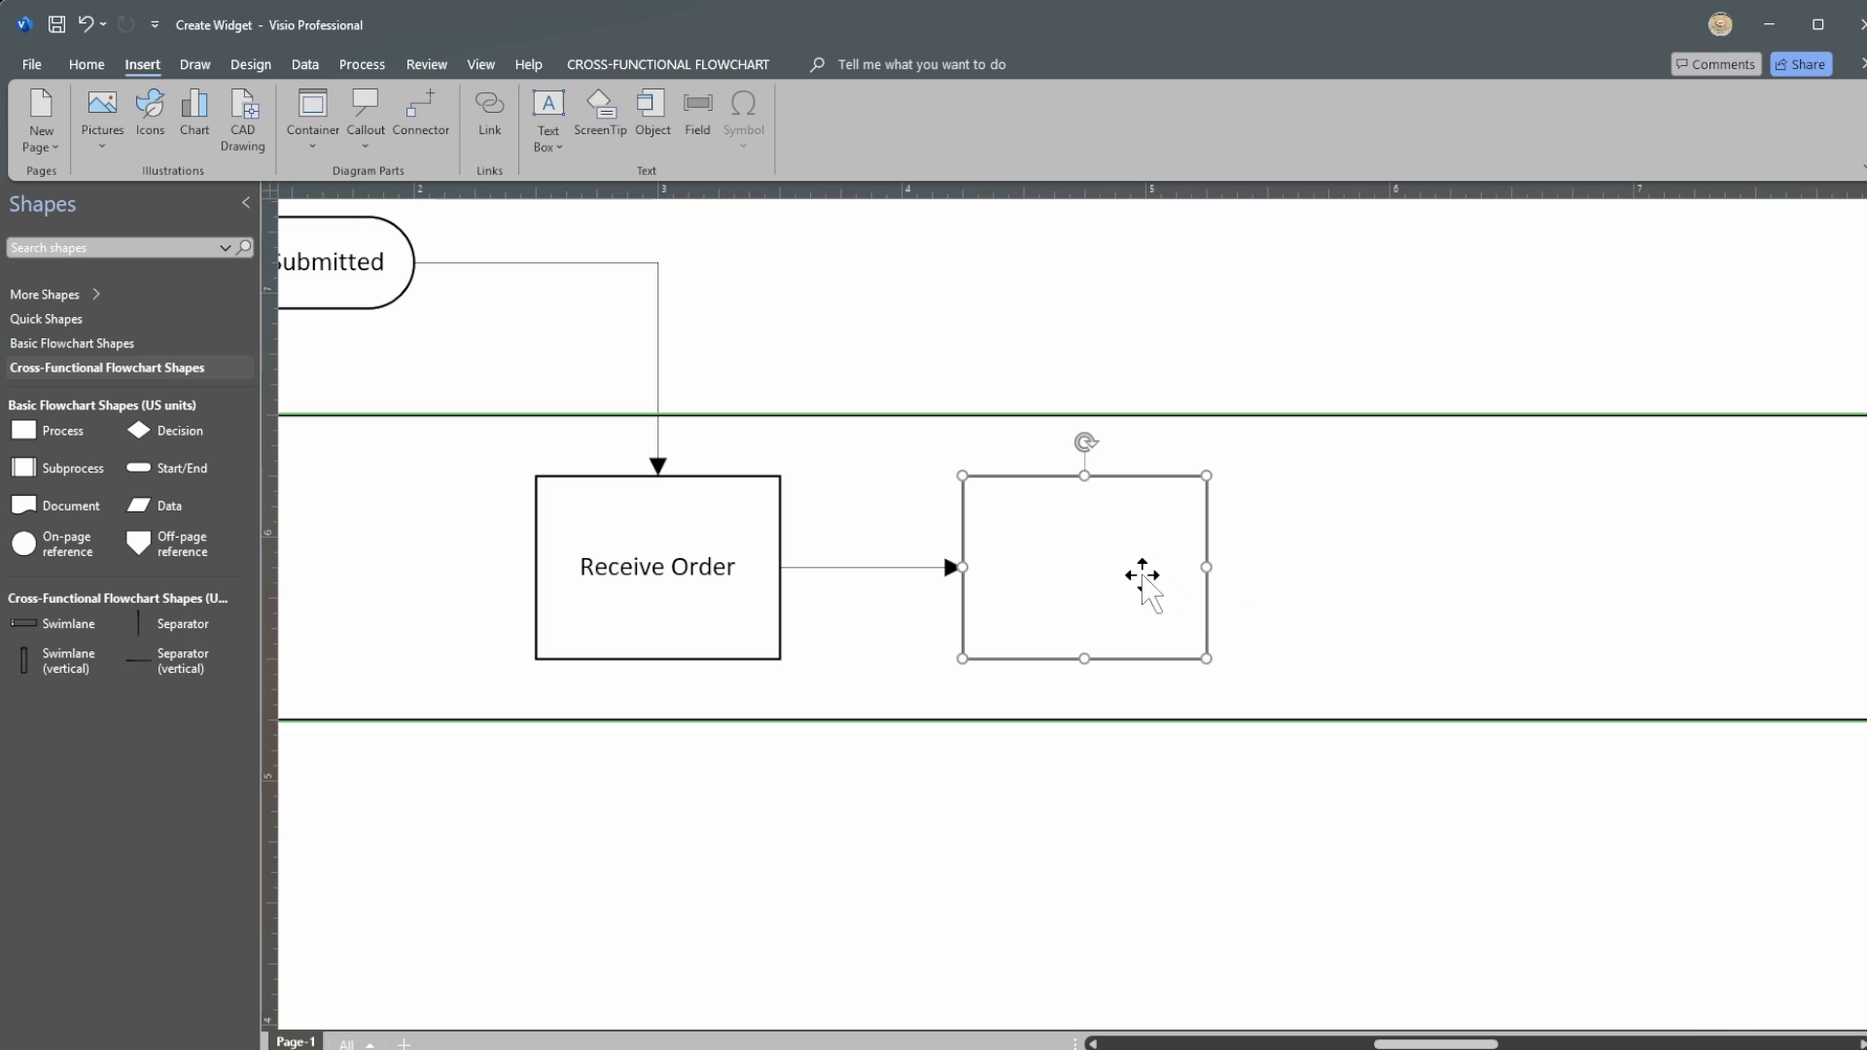
drag(1138, 564, 1183, 576)
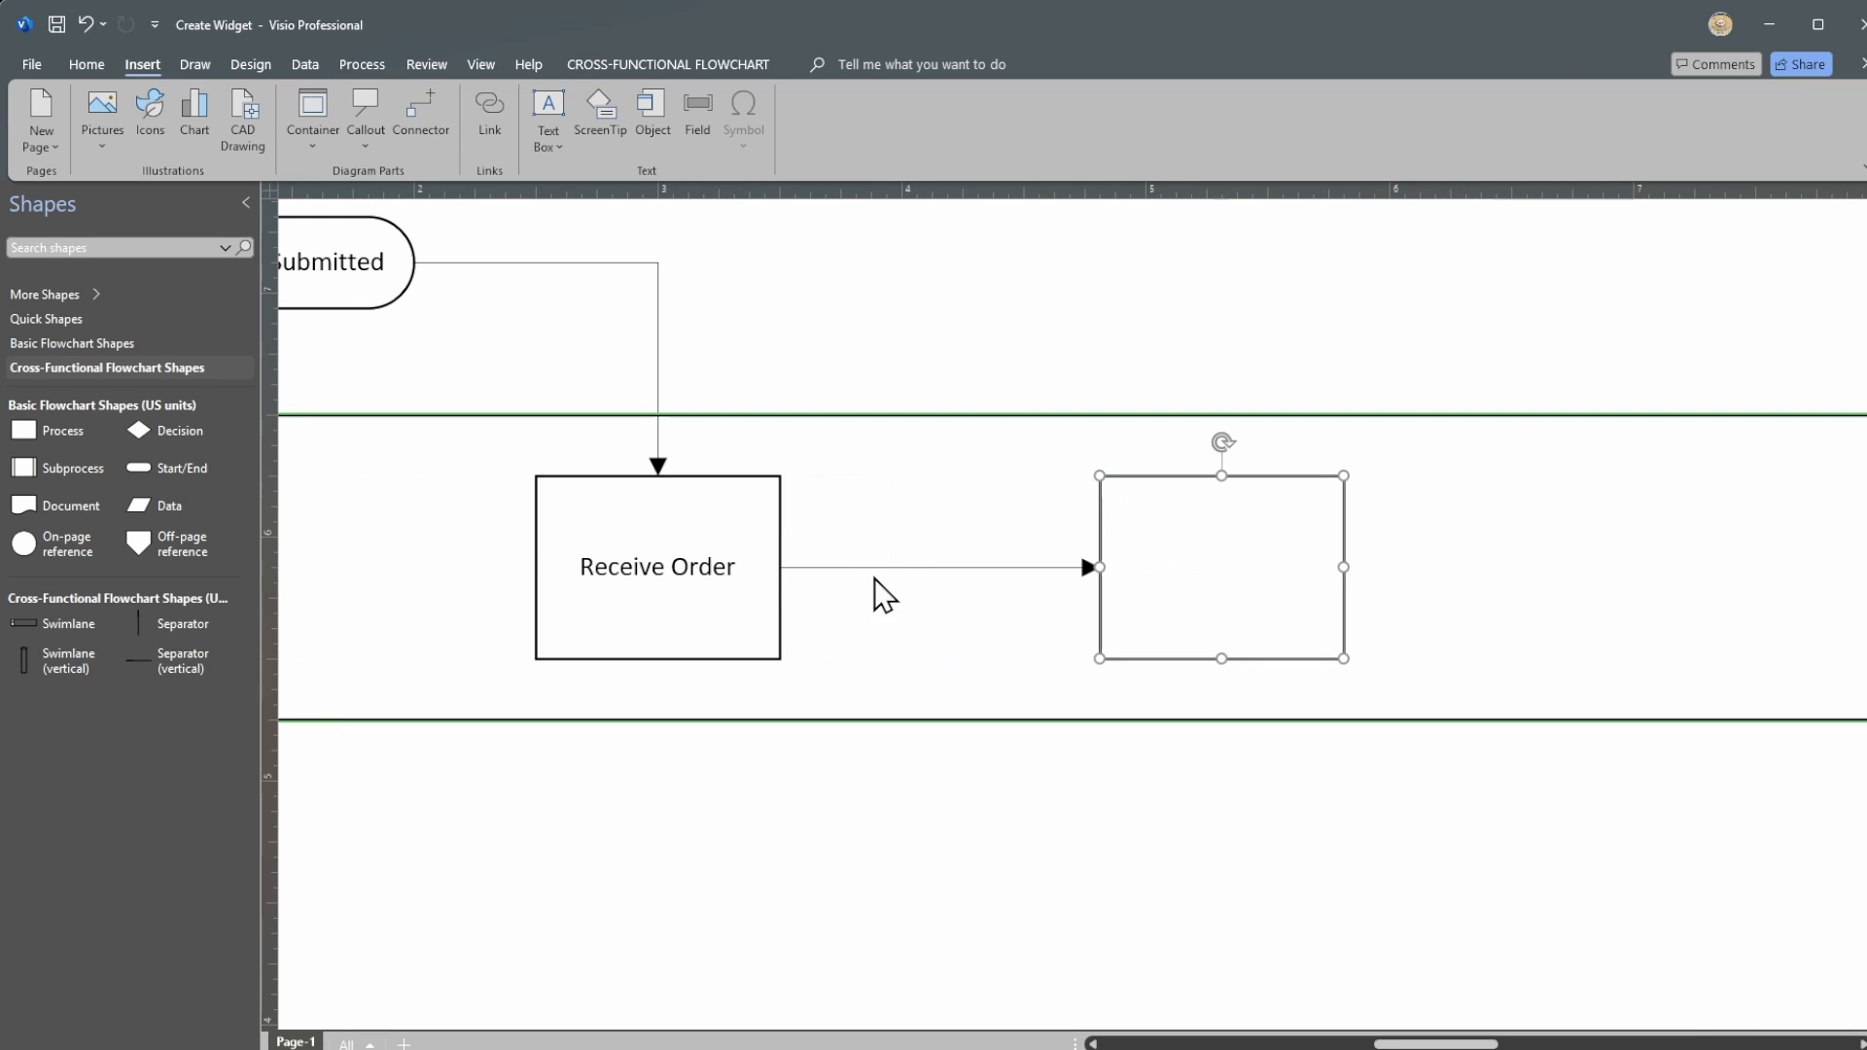
Step: Pull the connector's arrow end off the blank Process box, and move the box back toward Receive Order with the connector attached
click(1104, 570)
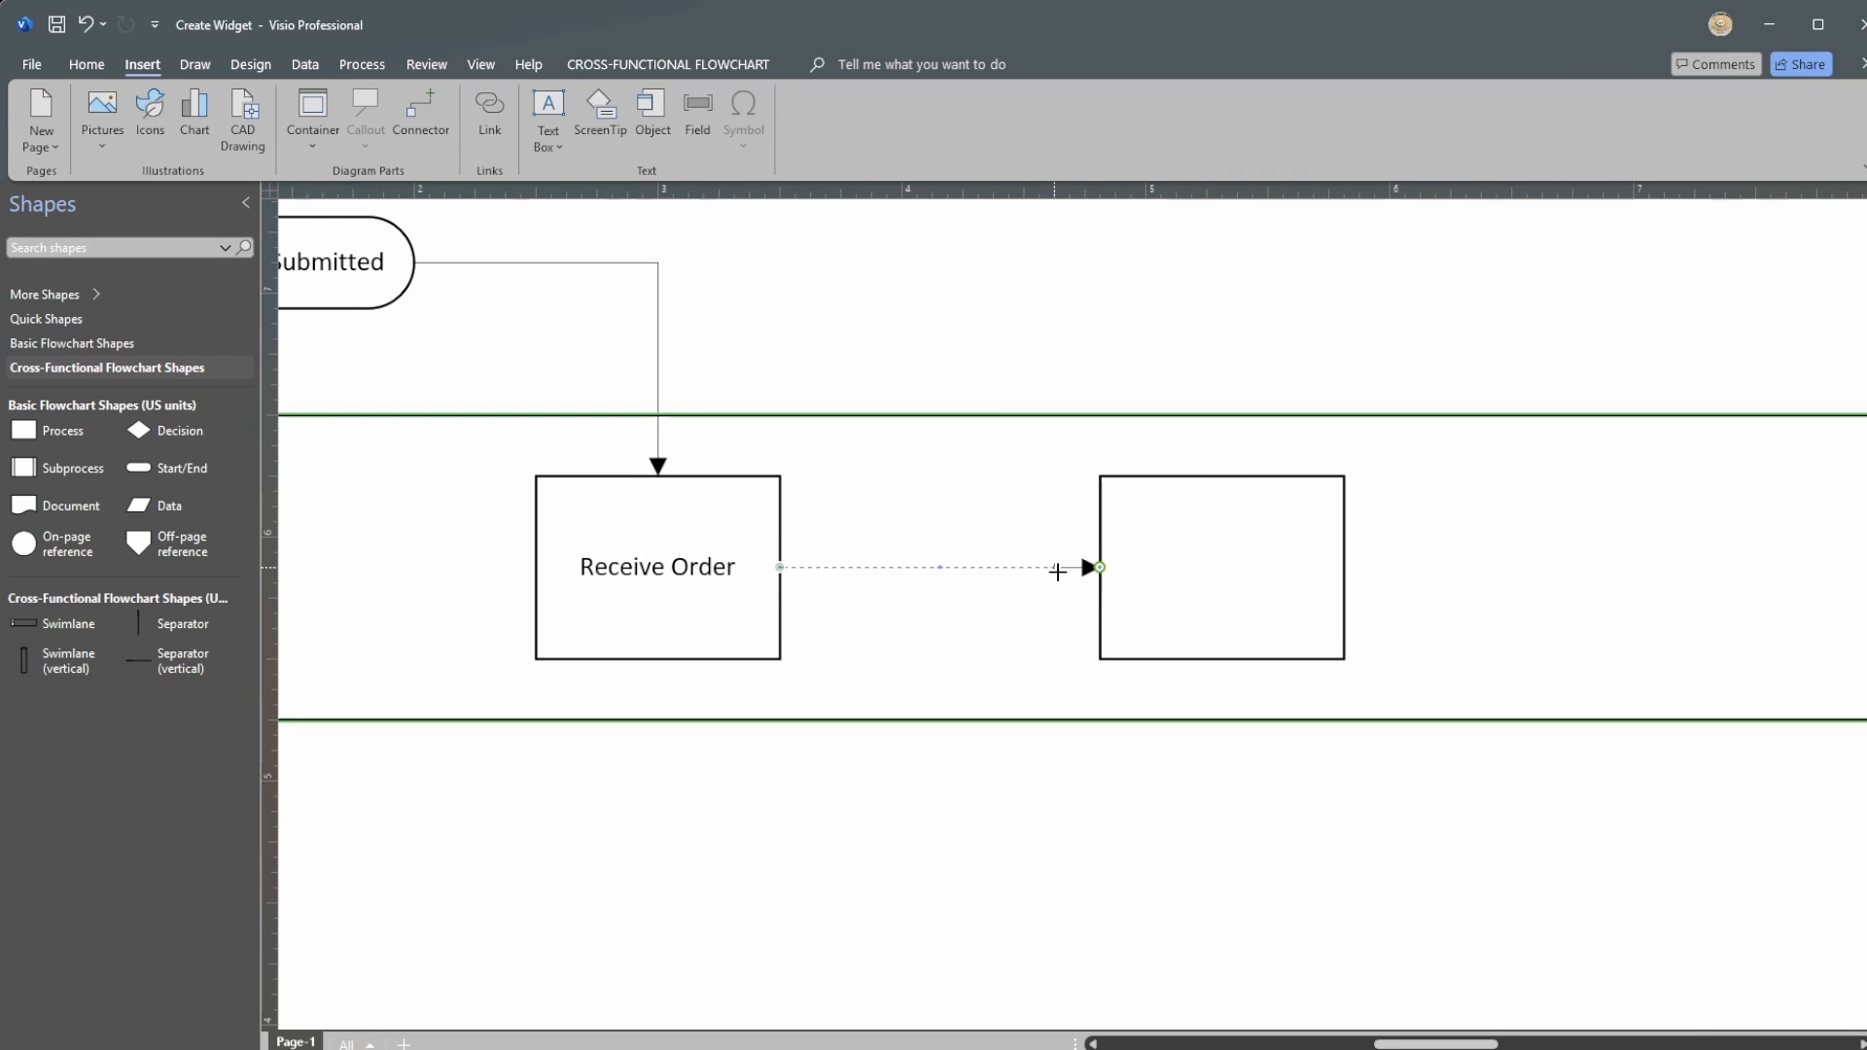
mouse_move(1082, 572)
mouse_down()
mouse_move(1039, 573)
mouse_move(1097, 569)
mouse_up()
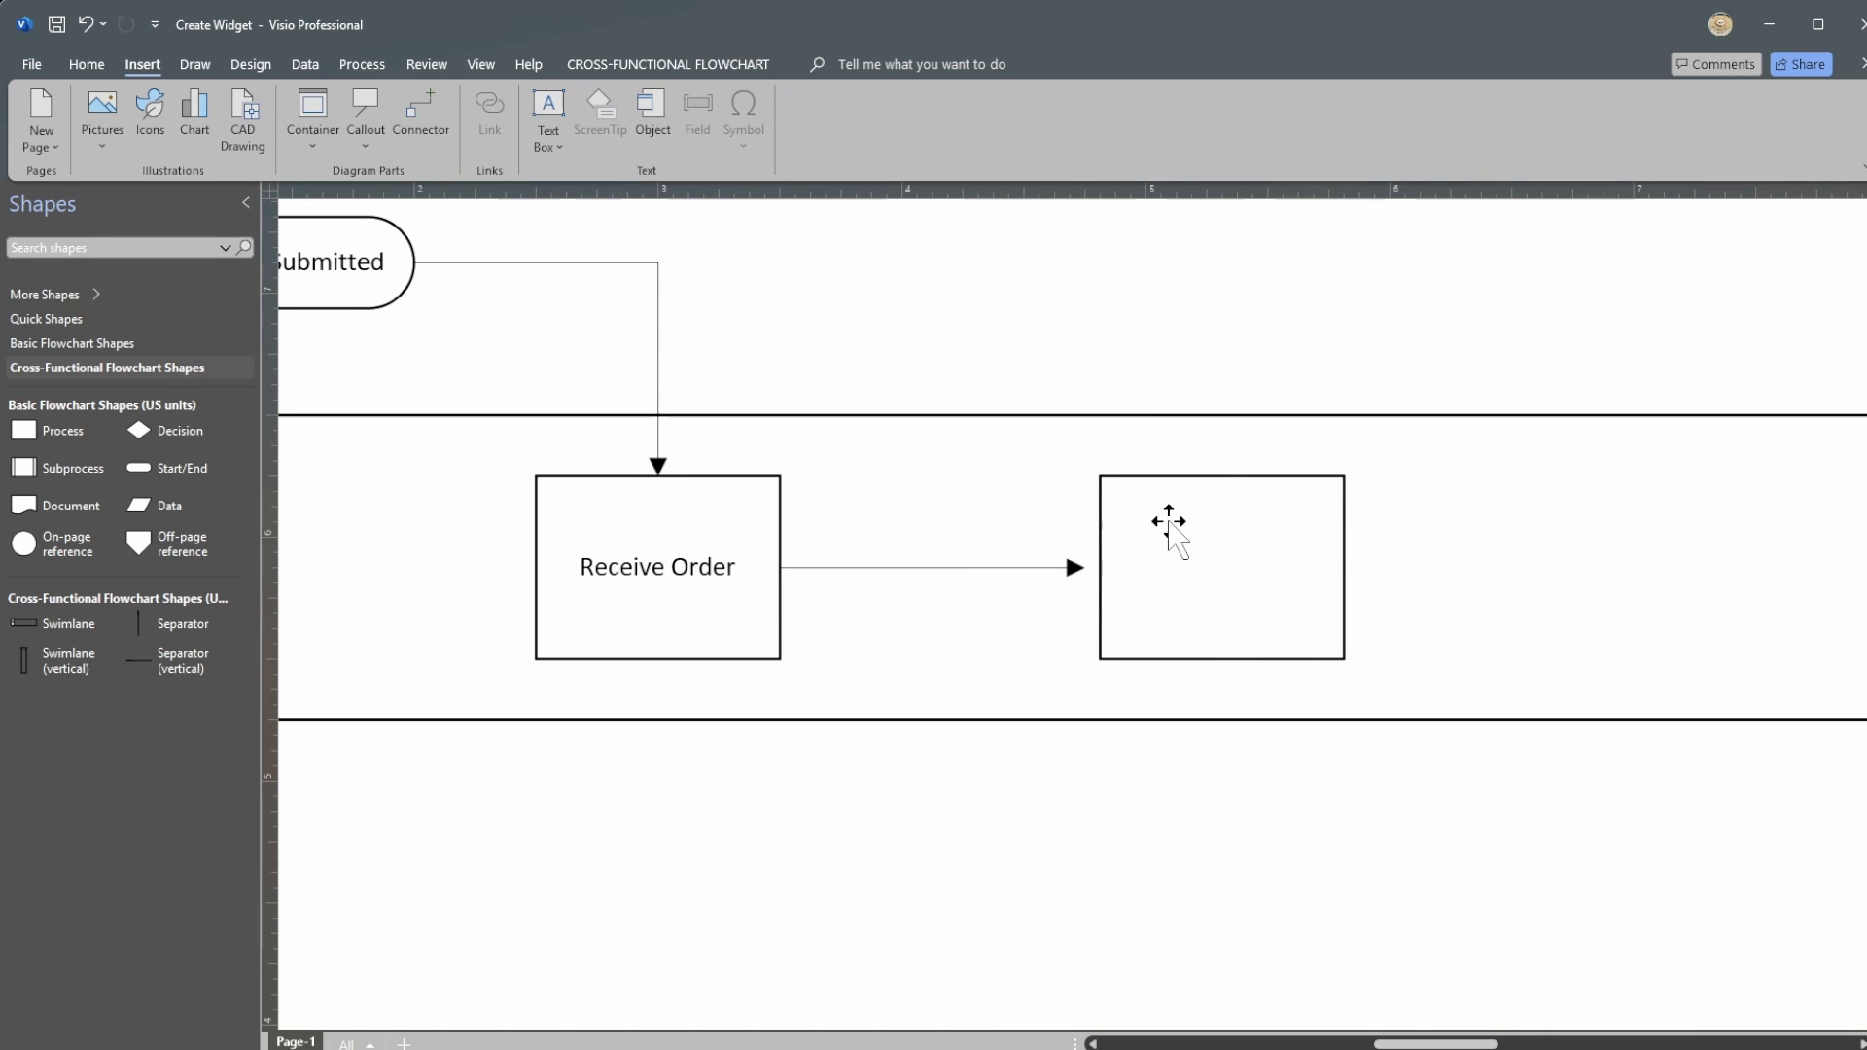
click(1217, 580)
drag(1218, 579, 1114, 542)
click(1548, 589)
click(1216, 542)
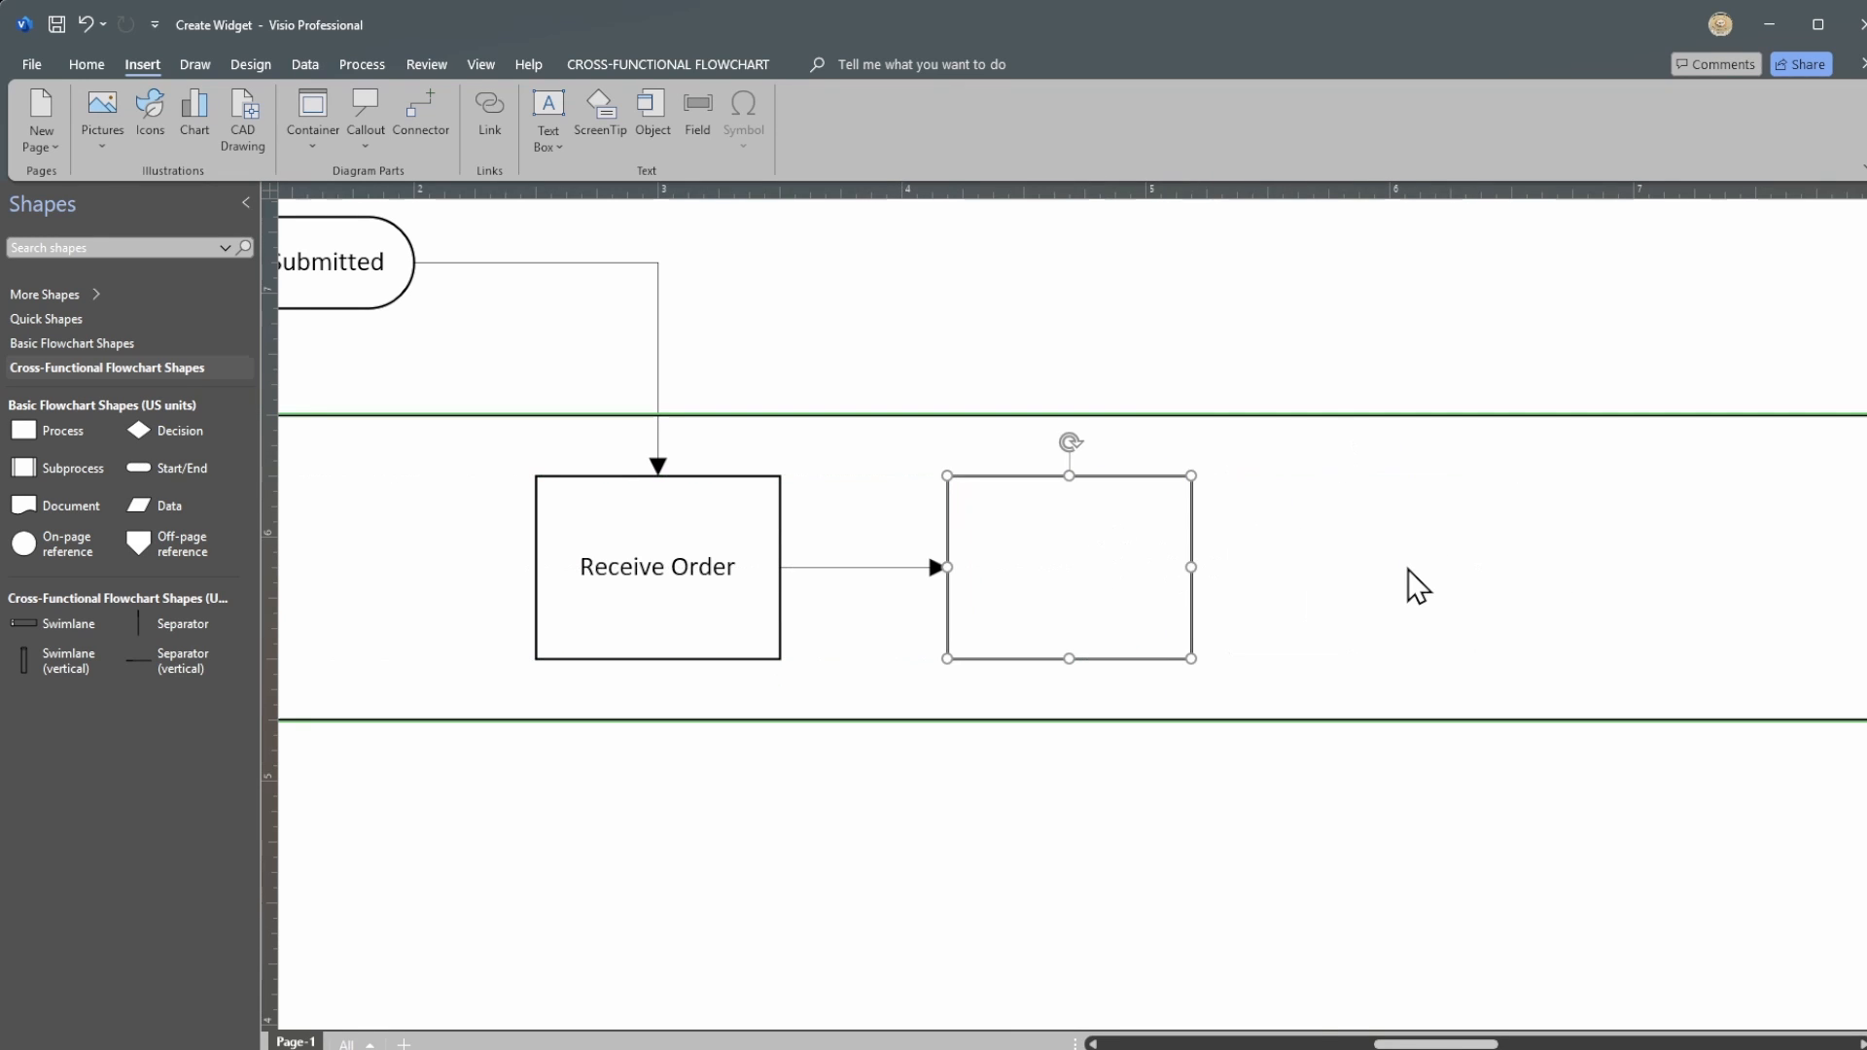
Step: Label the blank Process box in the Sales lane "Check Inventory"
click(1304, 557)
scroll(1176, 580, up, 1)
scroll(1172, 594, down, 1)
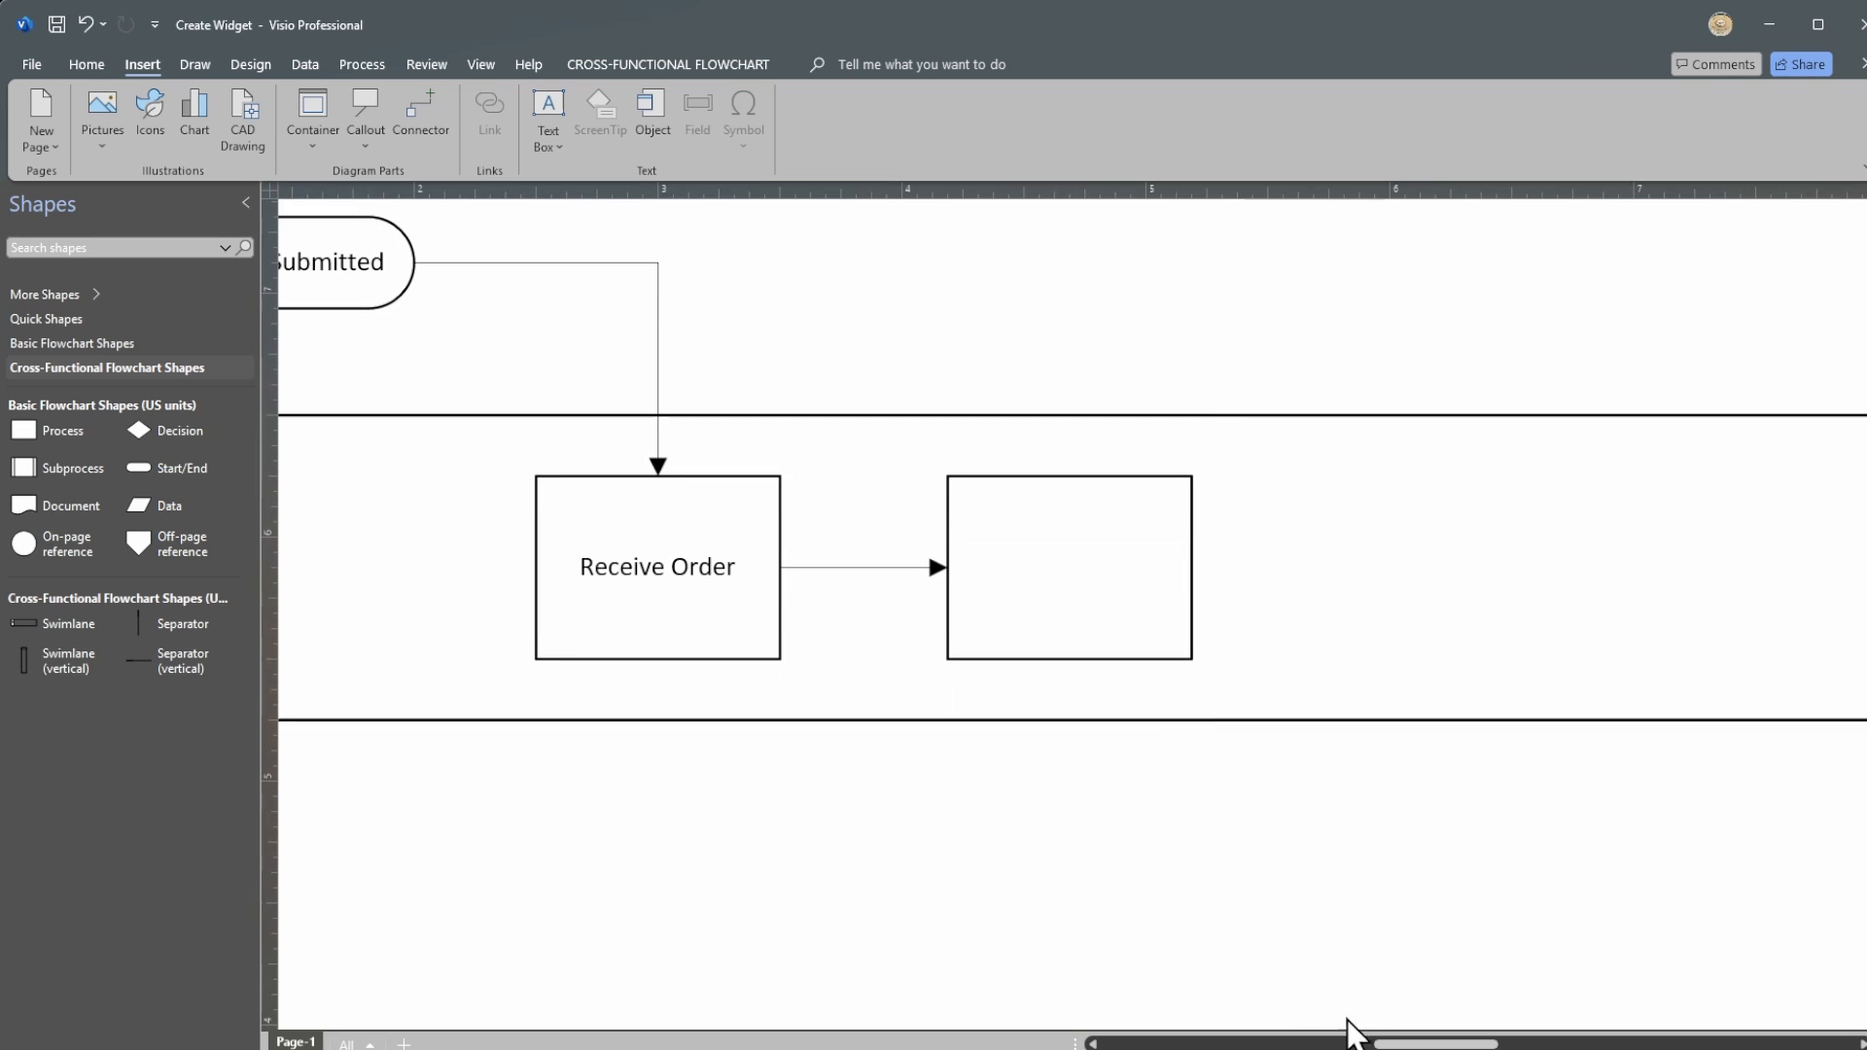
drag(1415, 1046, 1393, 1047)
click(1333, 550)
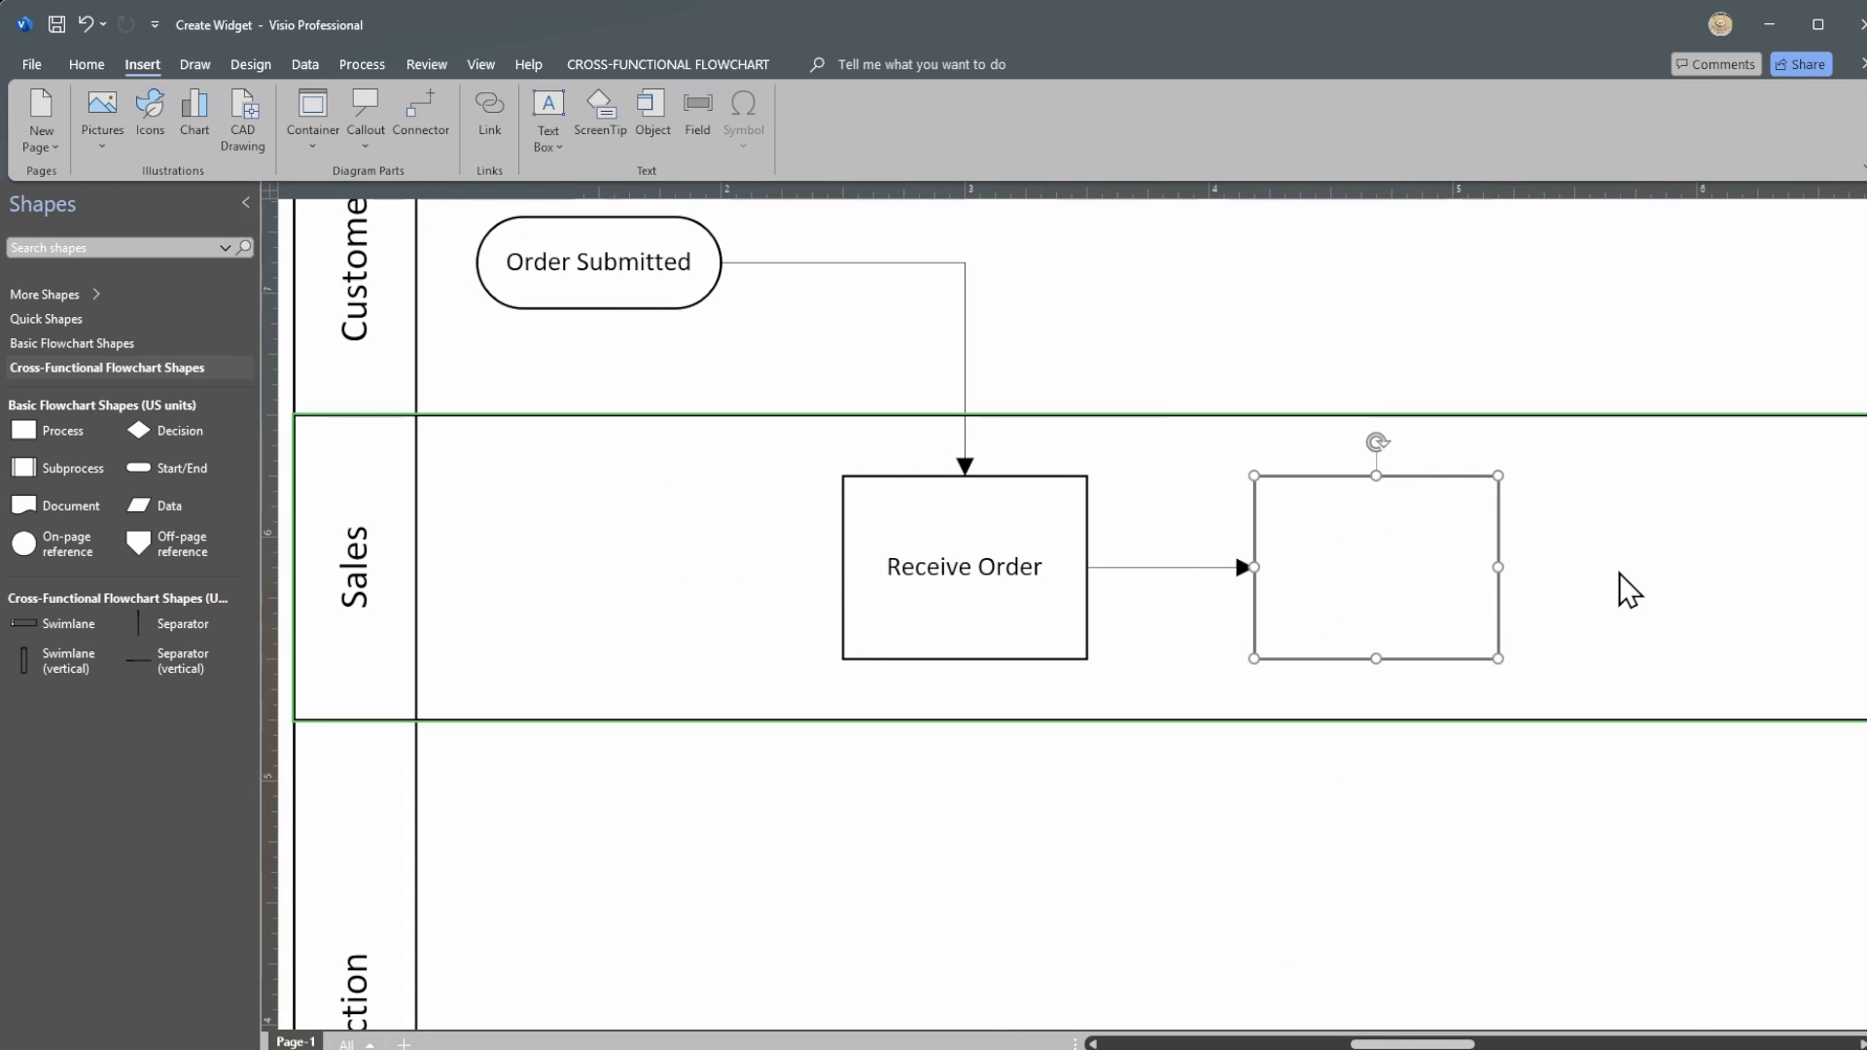
text(Check Inventory)
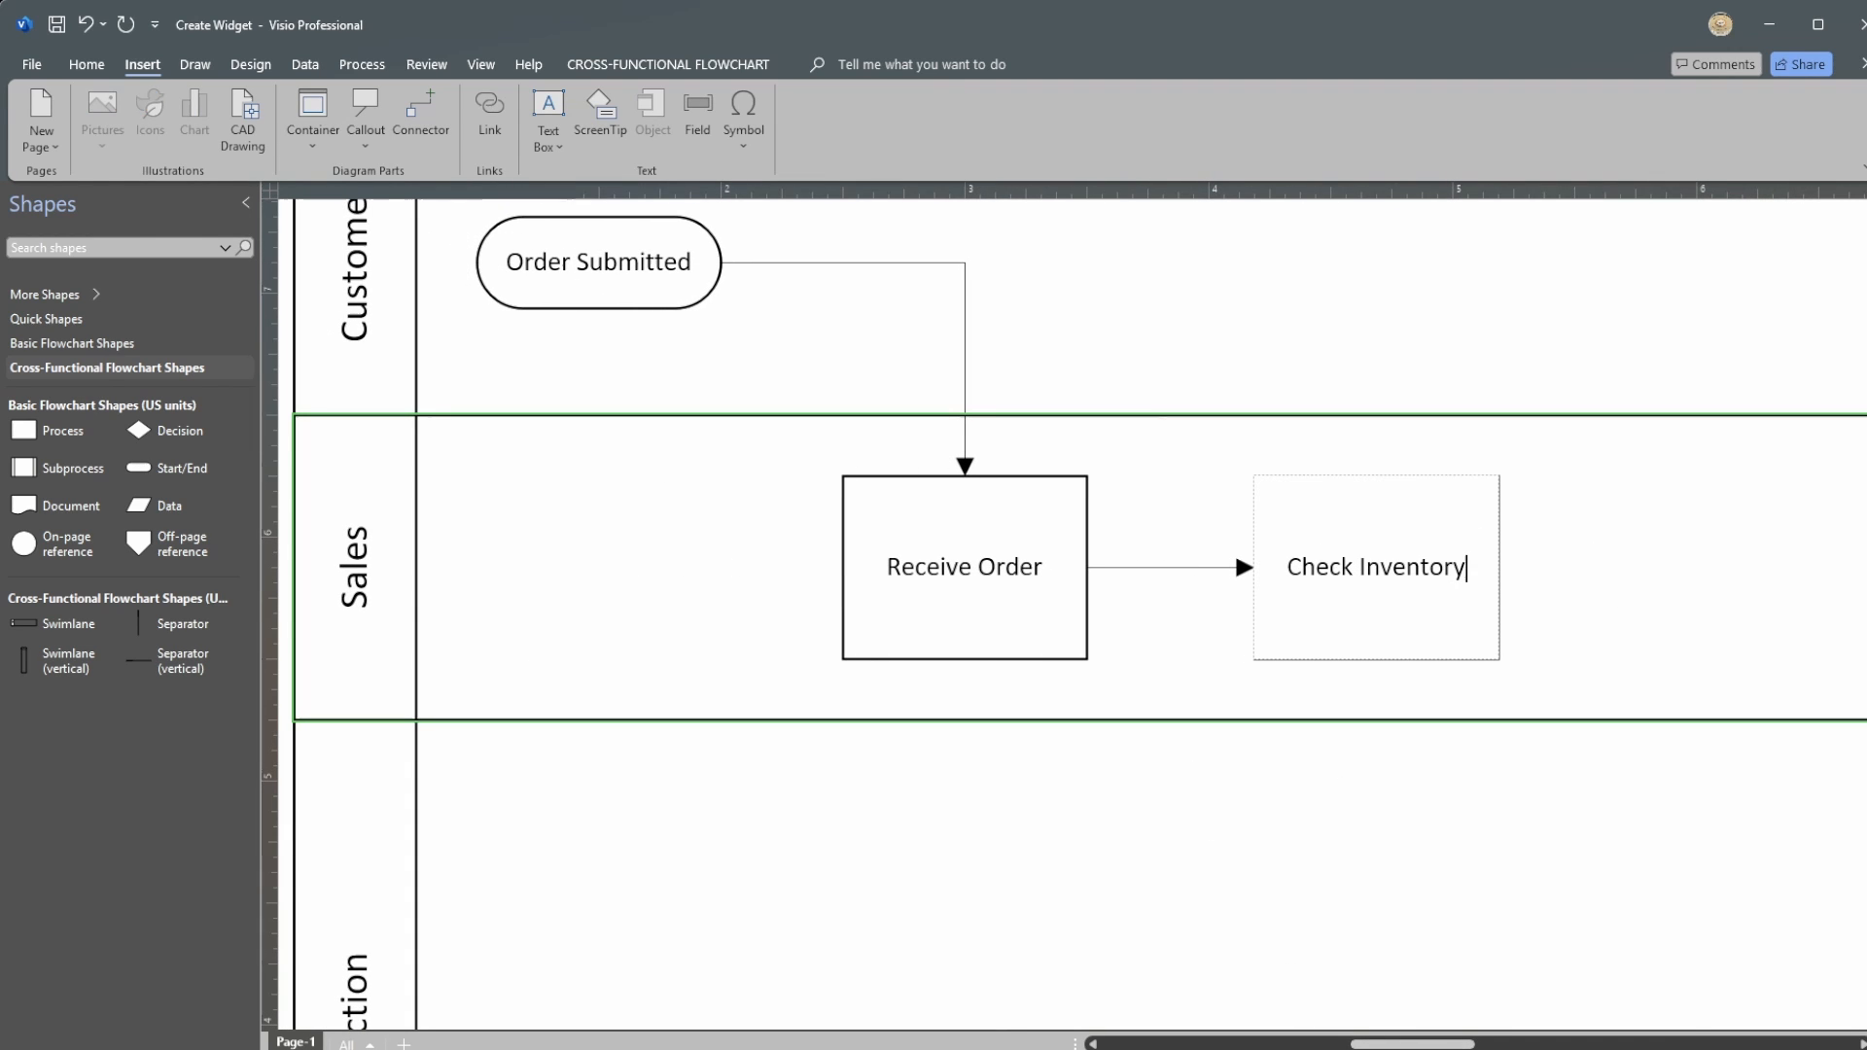
click(1657, 579)
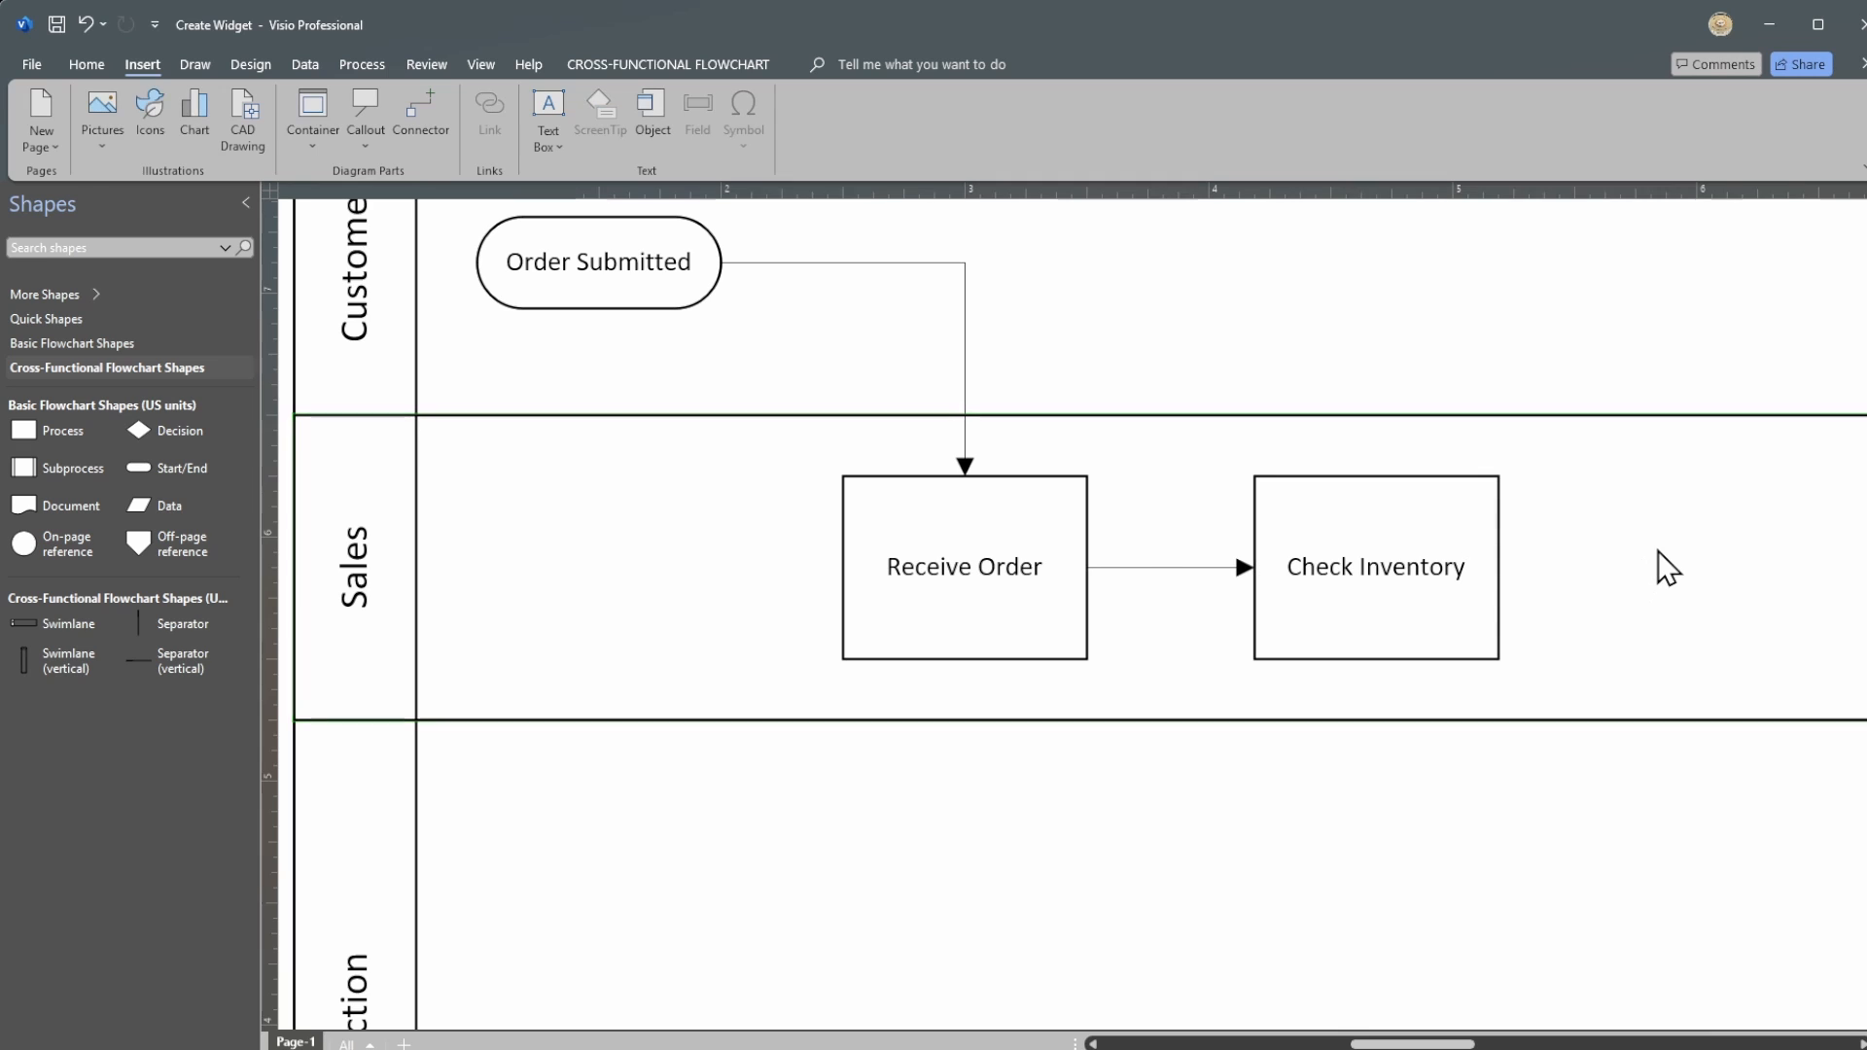
Step: Add an automatically connected Decision shape to the right of Check Inventory and label it "In Stock?"
key(alt+shift+F6)
key(alt+shift+F6)
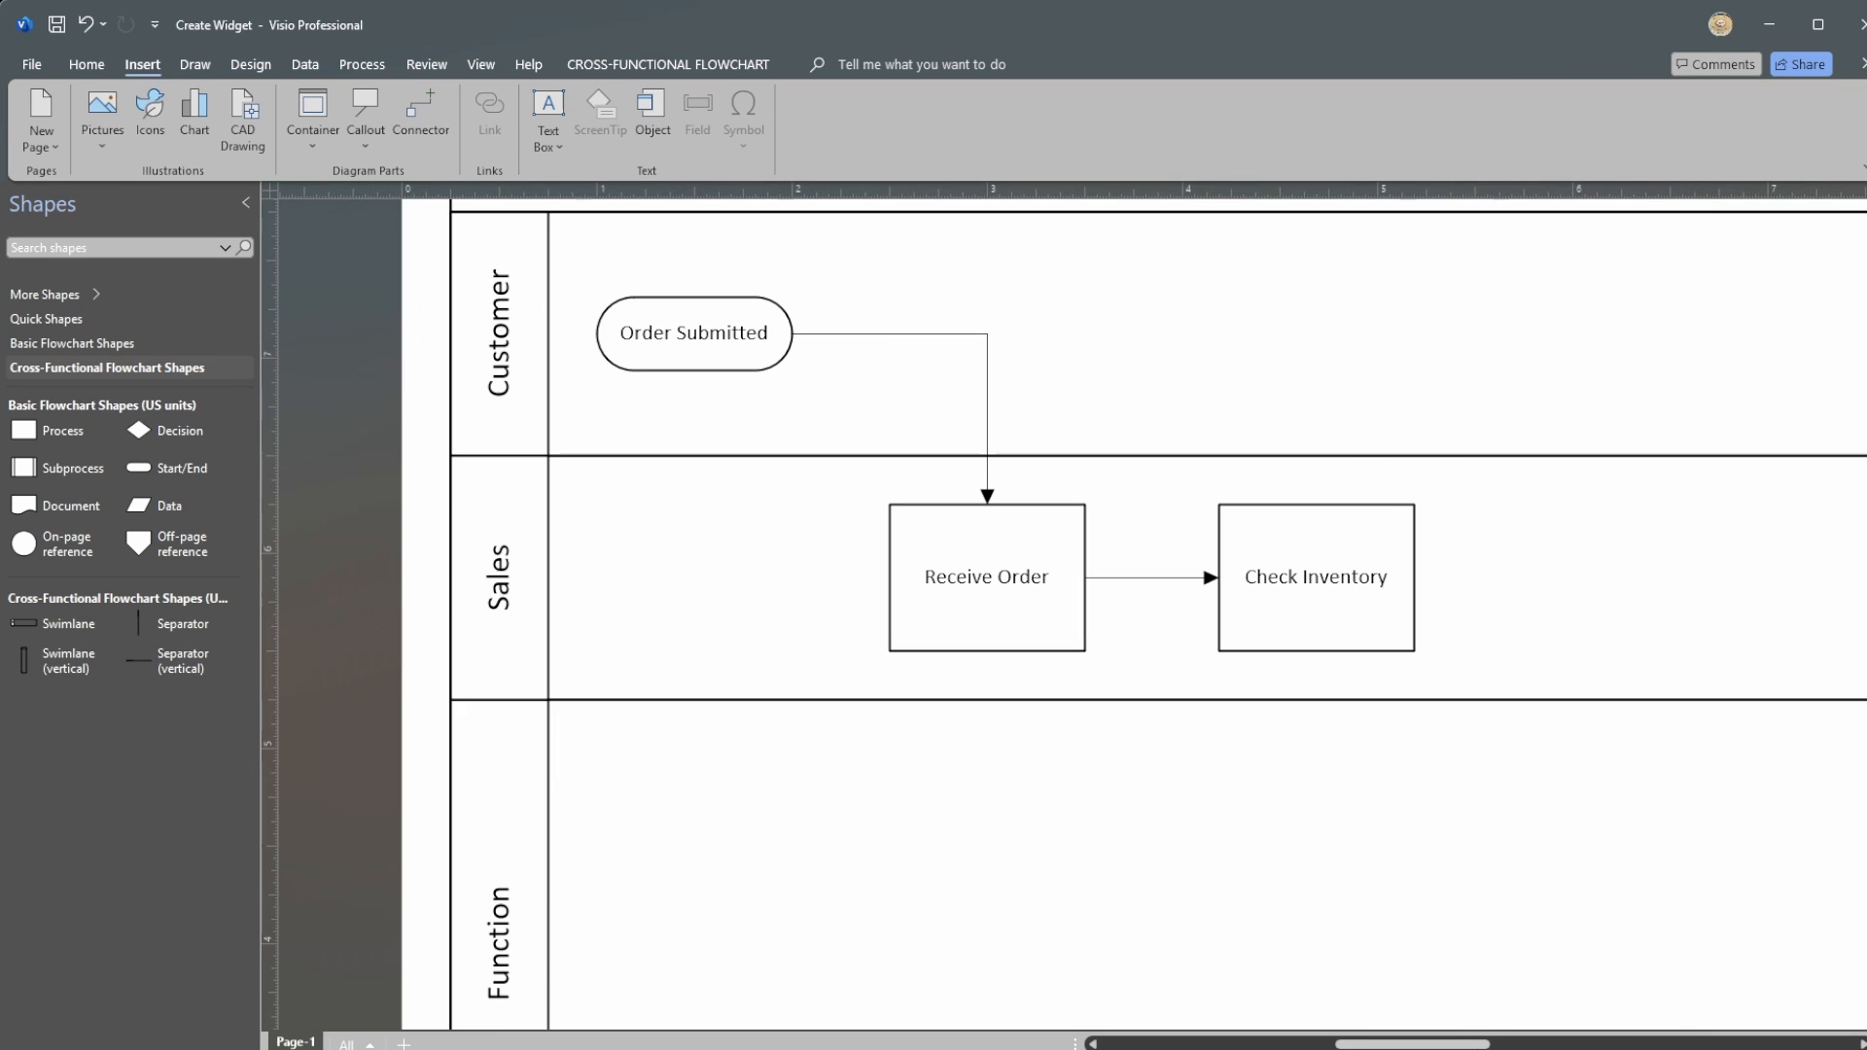
drag(1393, 1041, 1417, 1046)
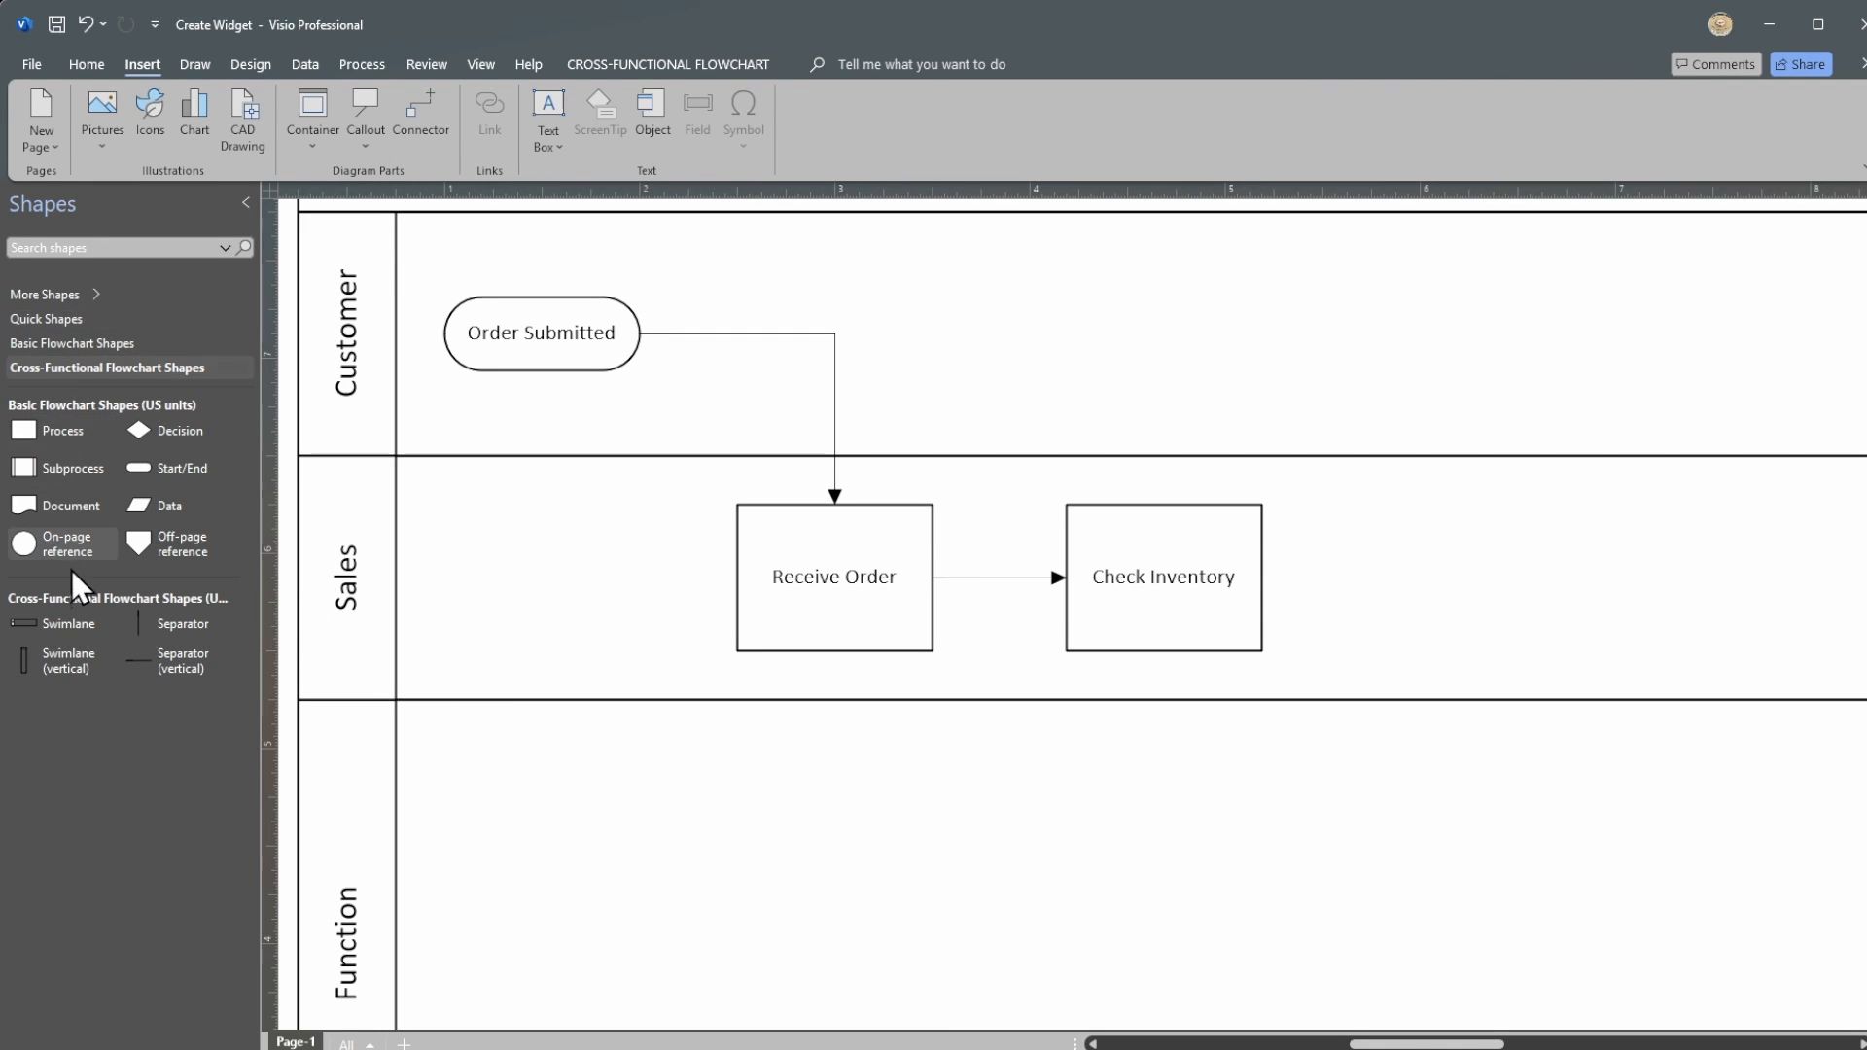
click(43, 317)
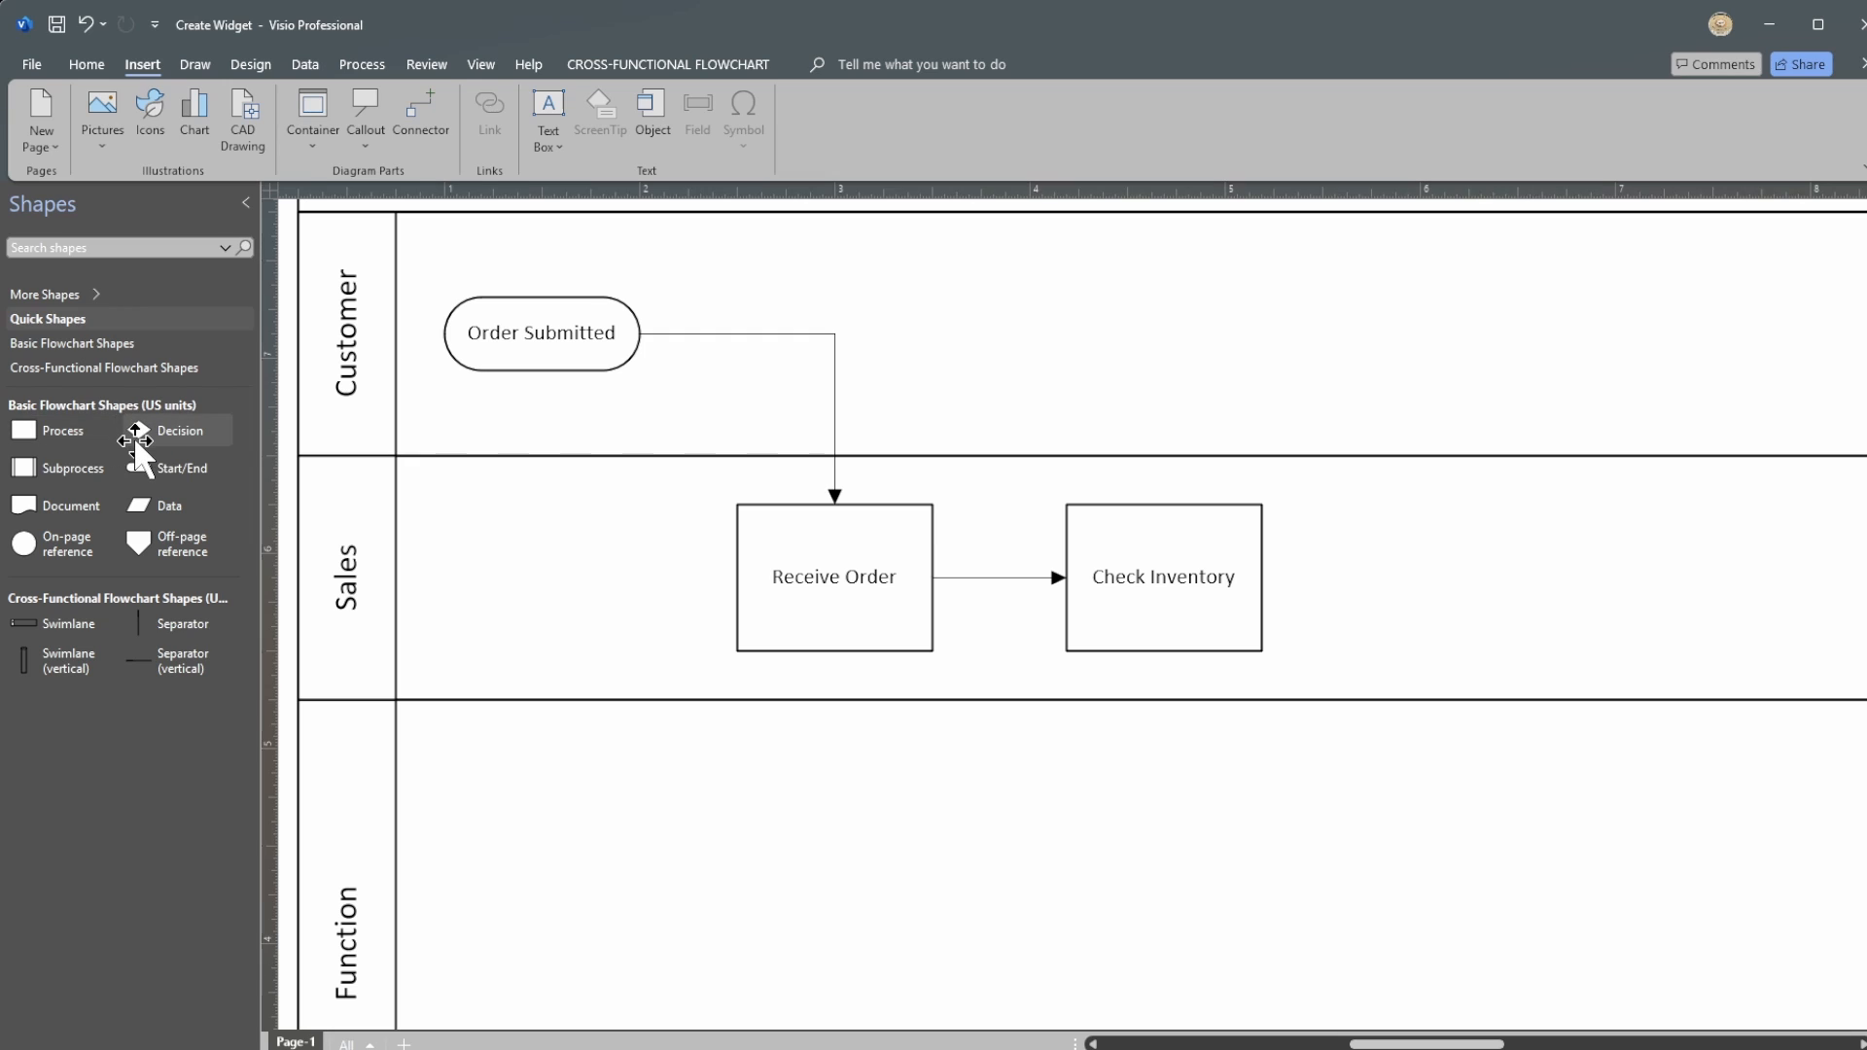
click(1174, 597)
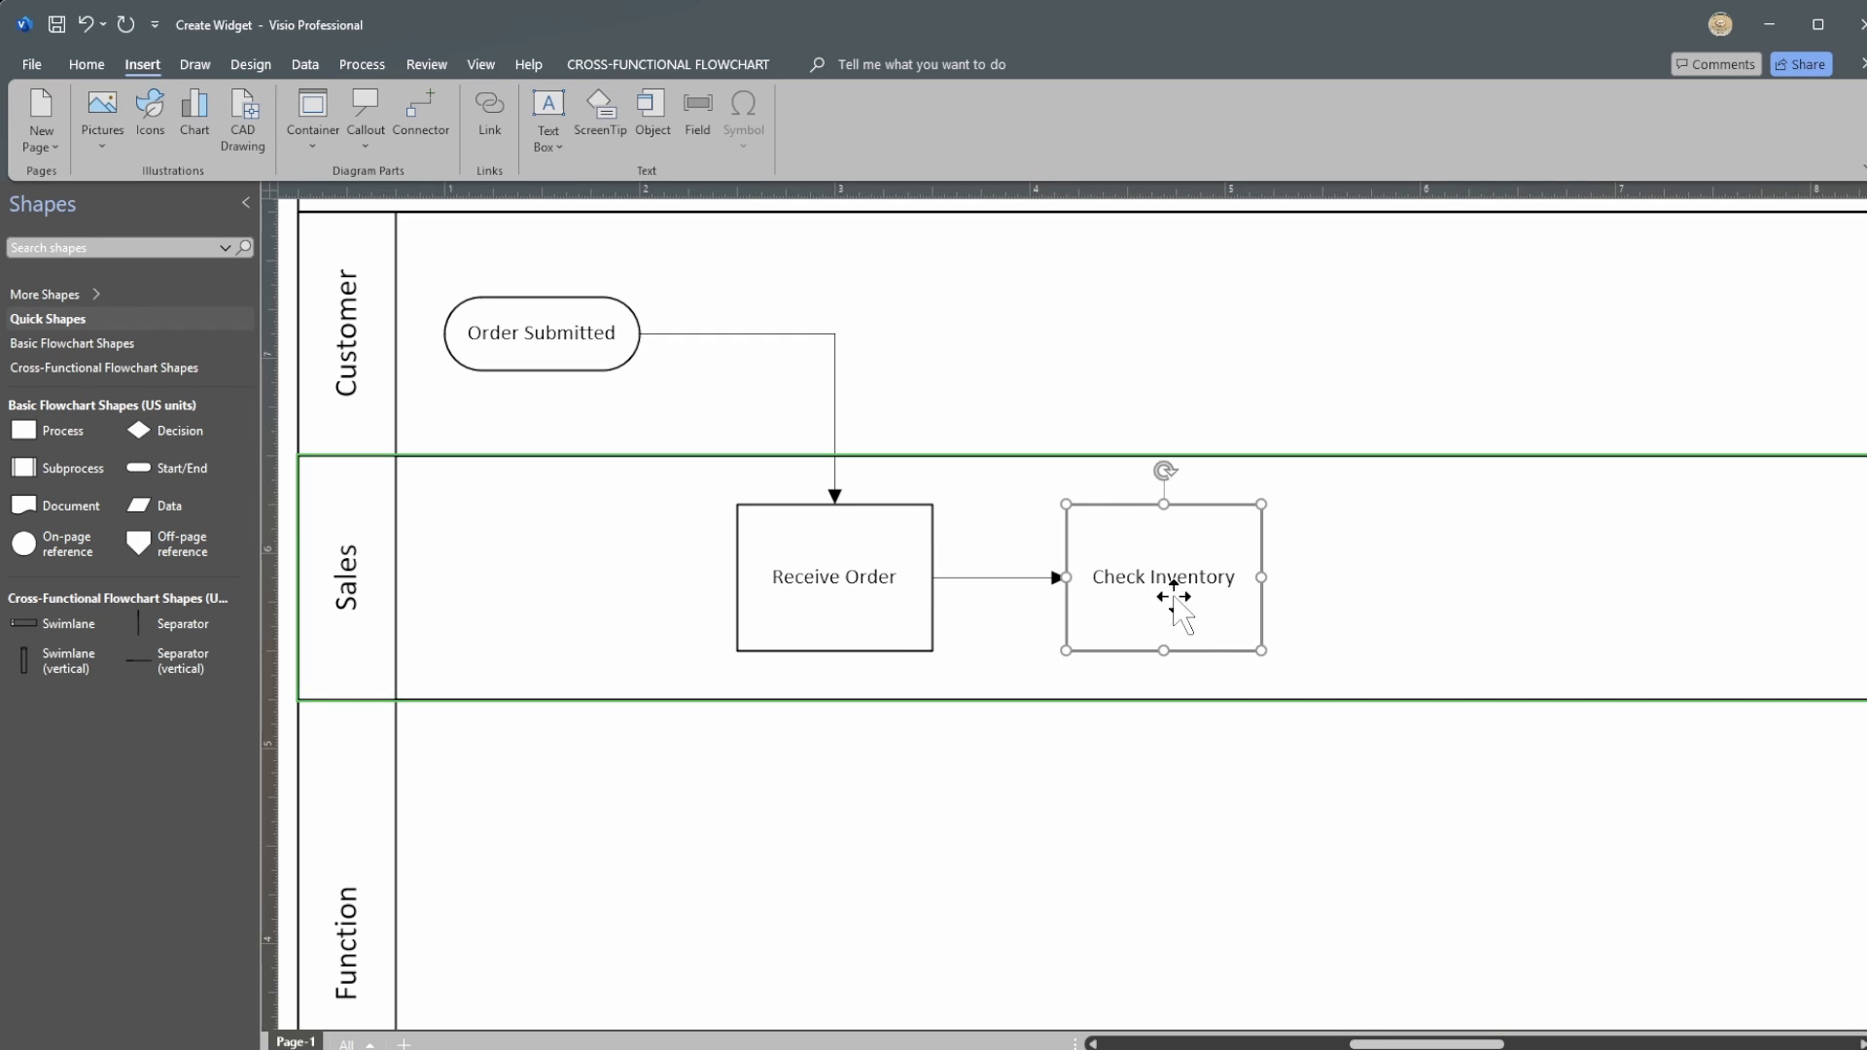
click(1355, 613)
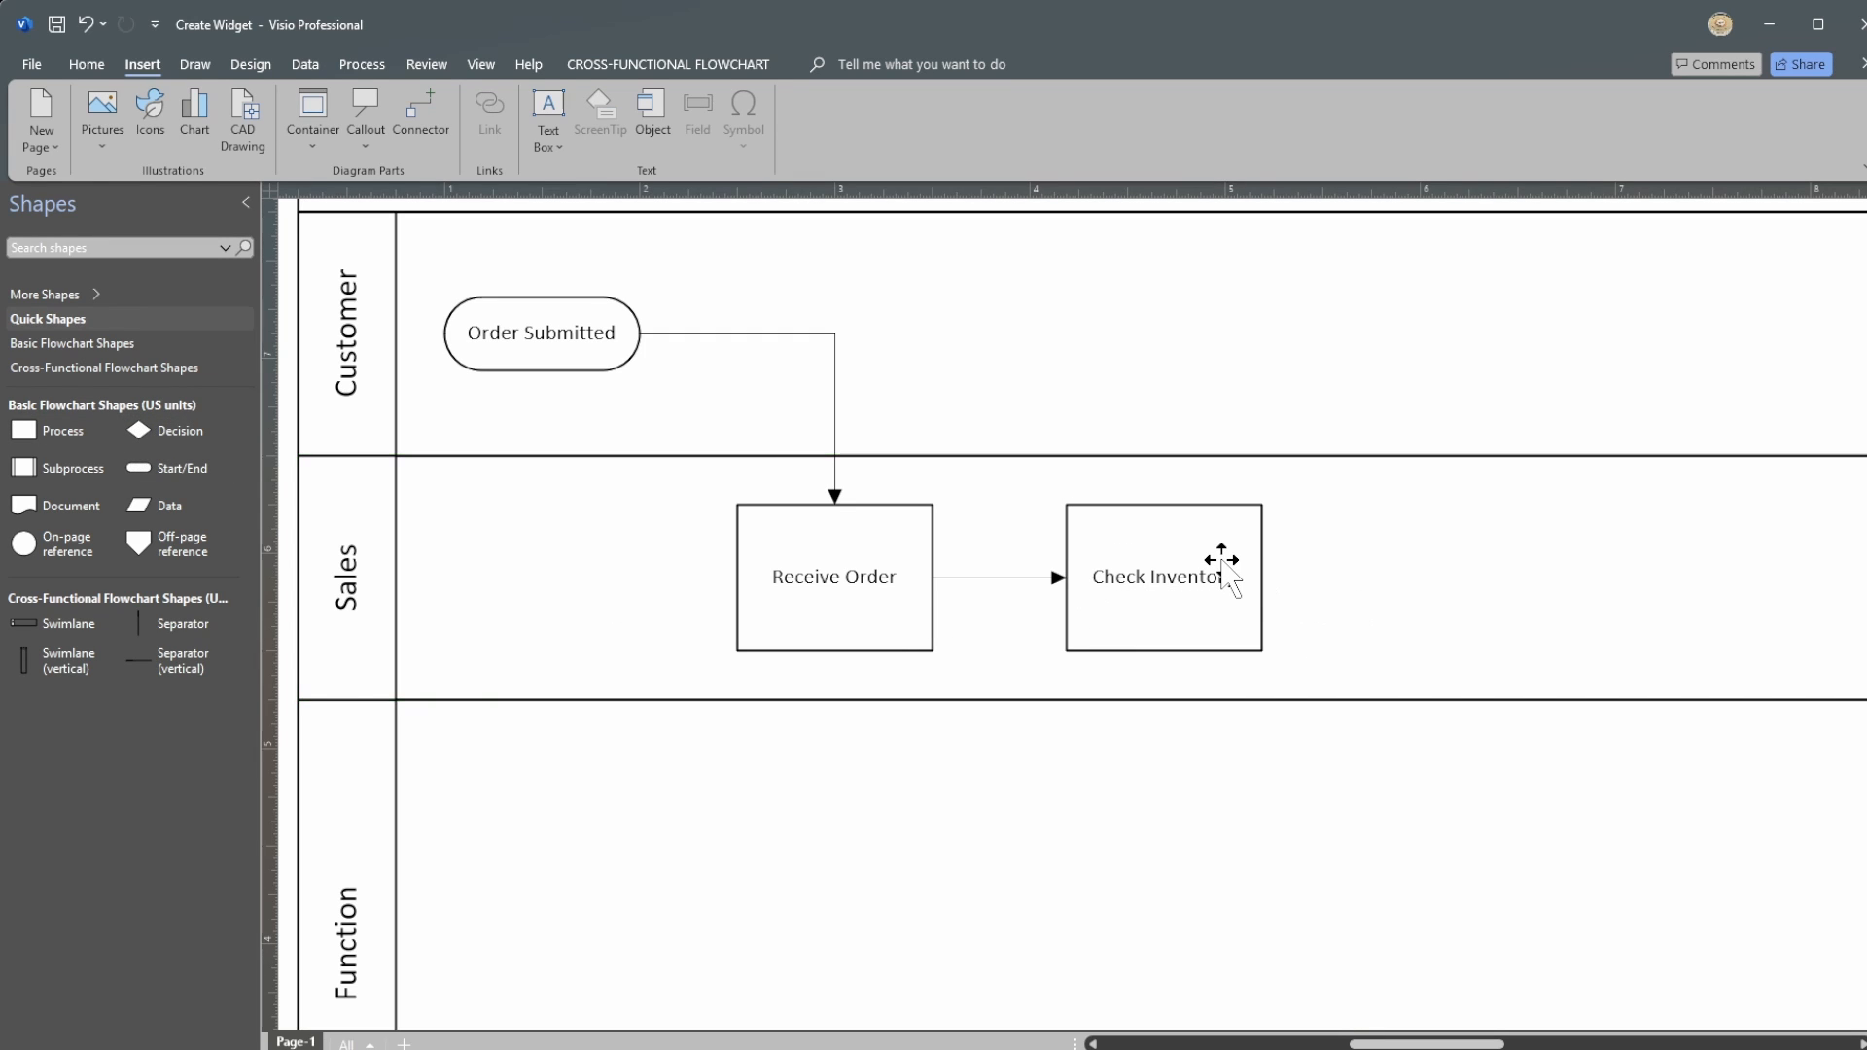
click(1308, 572)
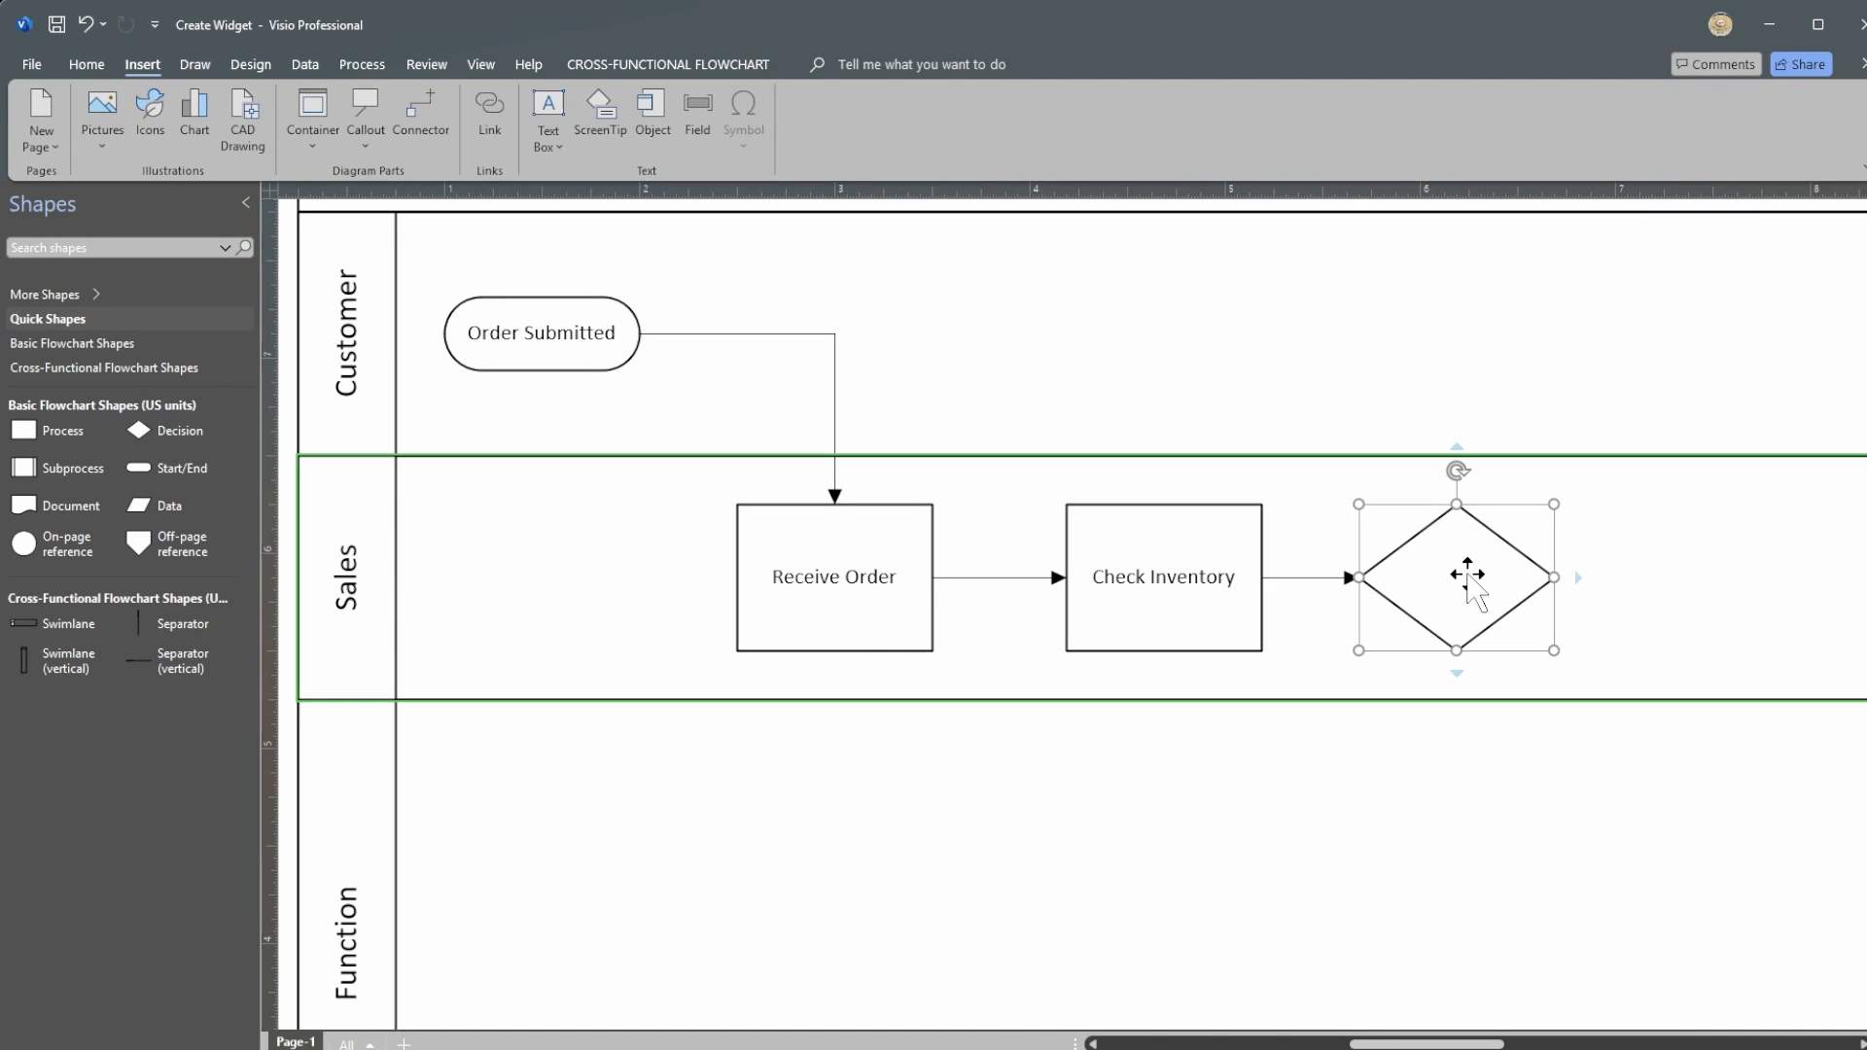
text(In Stock?)
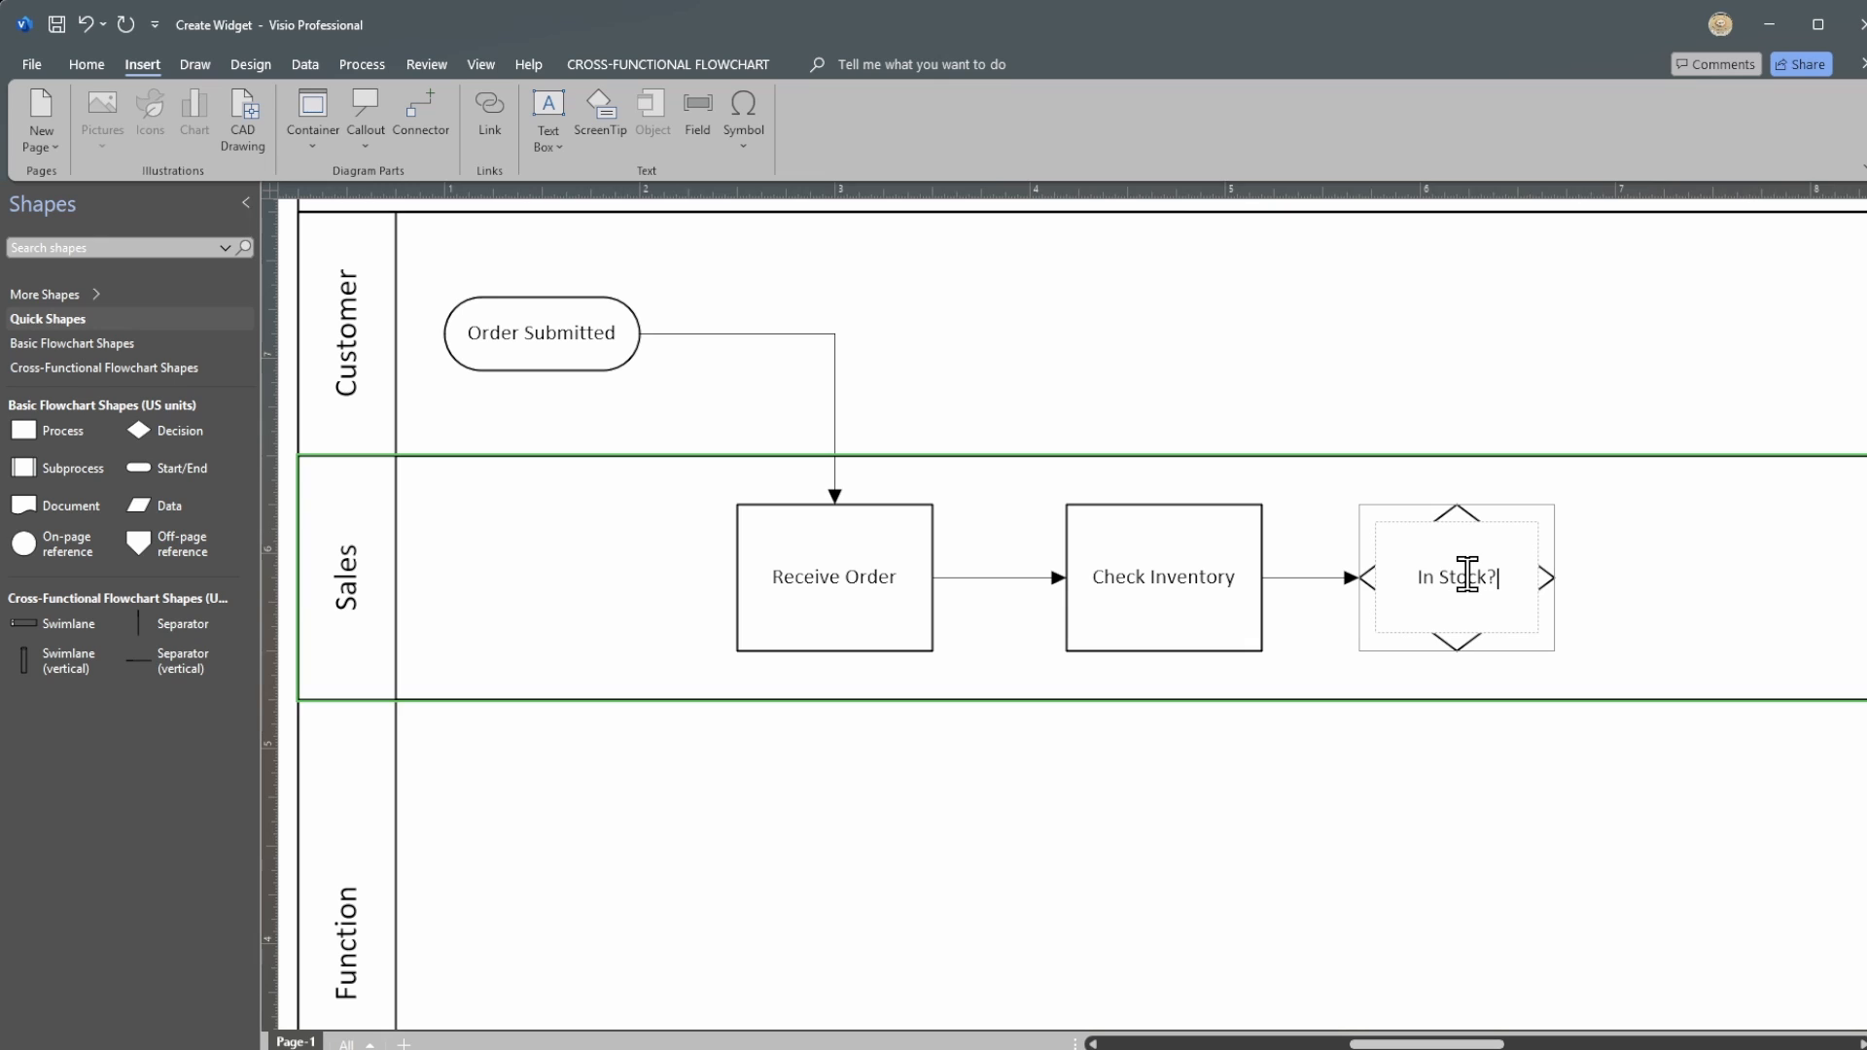
click(1695, 553)
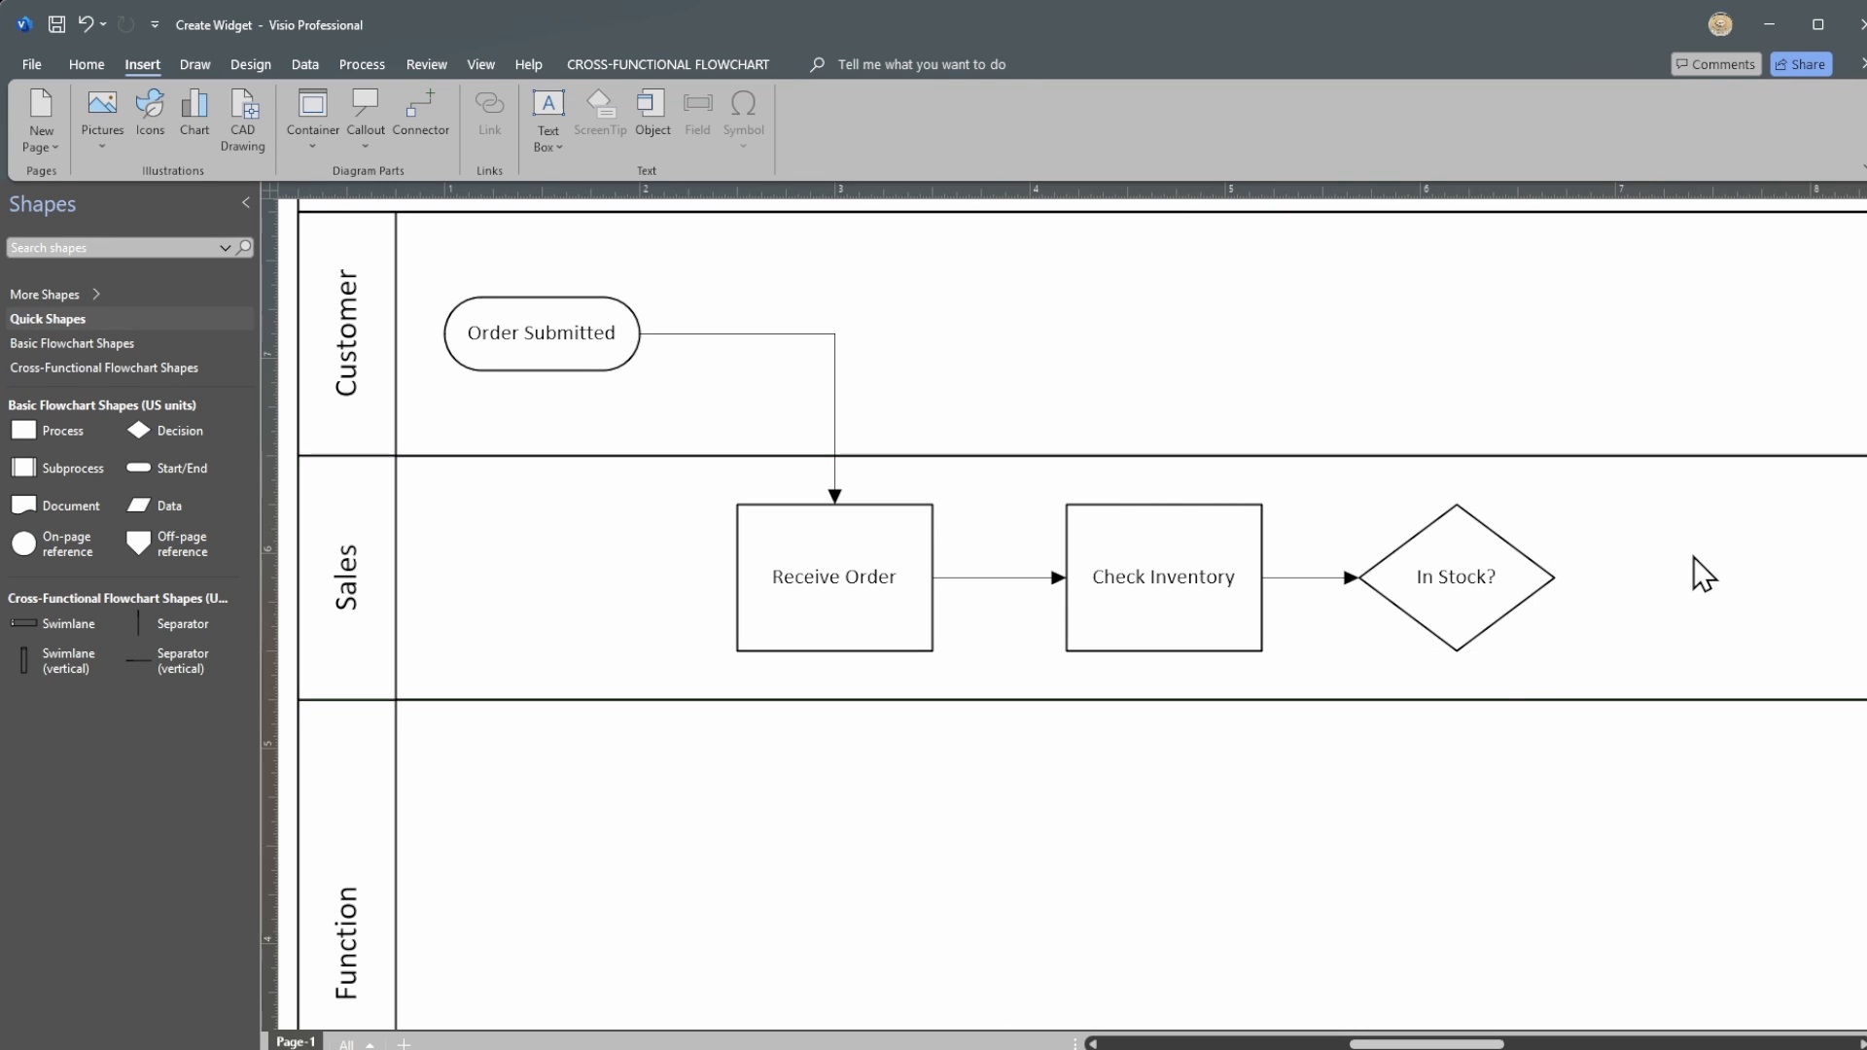
Step: Overwrite the Order Submitted shape's text with "sdasdasd" and undo that text change
click(1172, 579)
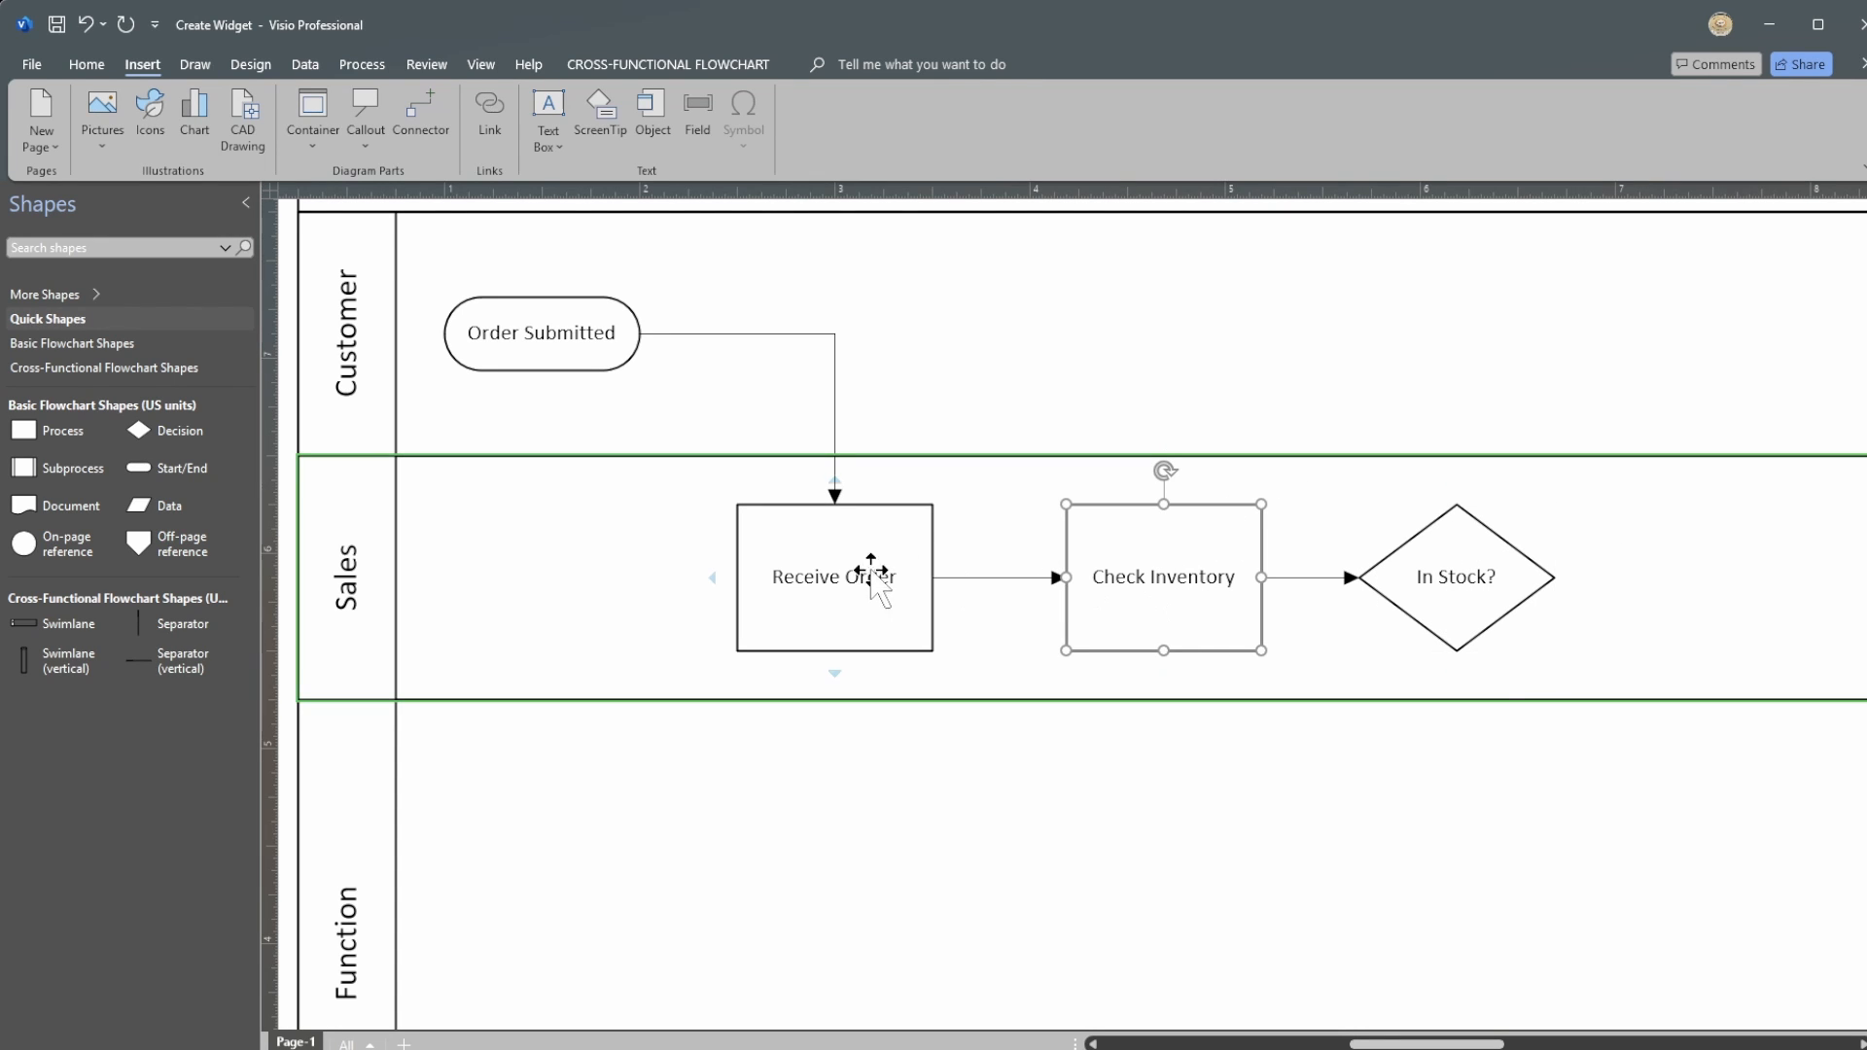
click(828, 582)
click(544, 330)
text(sdasdasd)
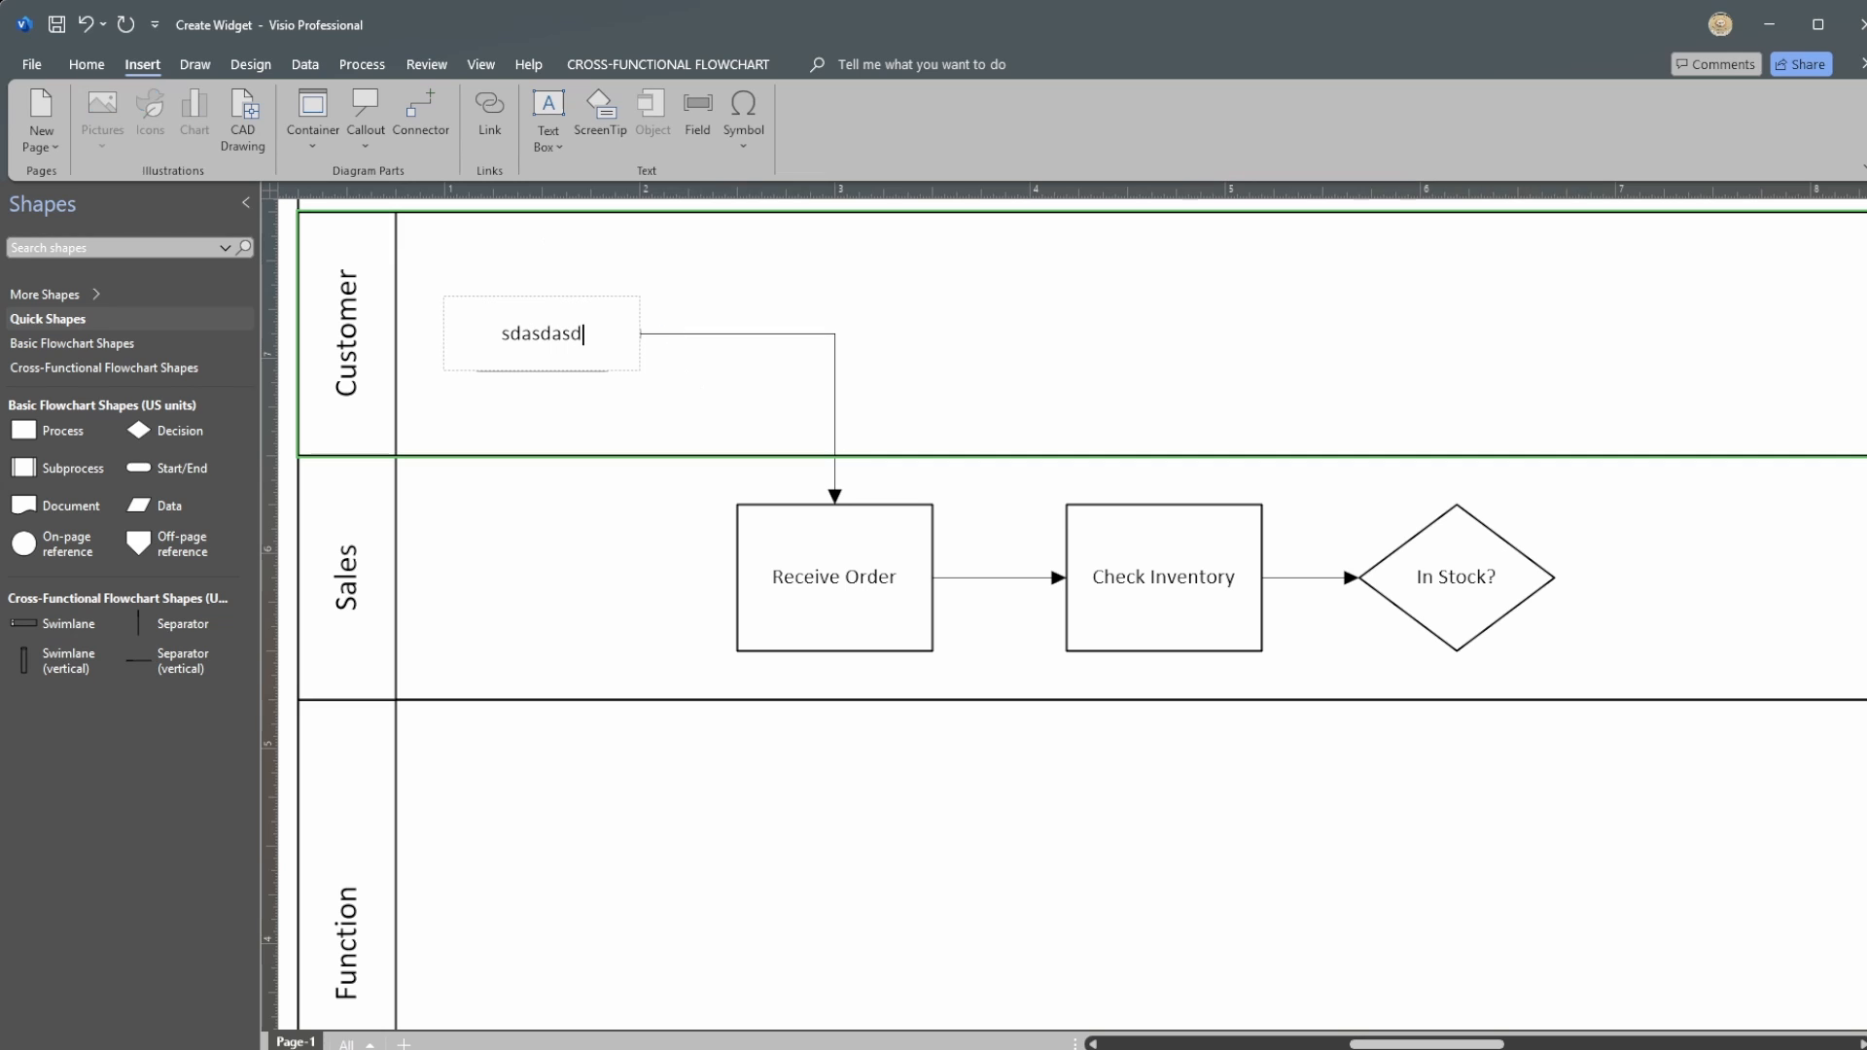
click(811, 278)
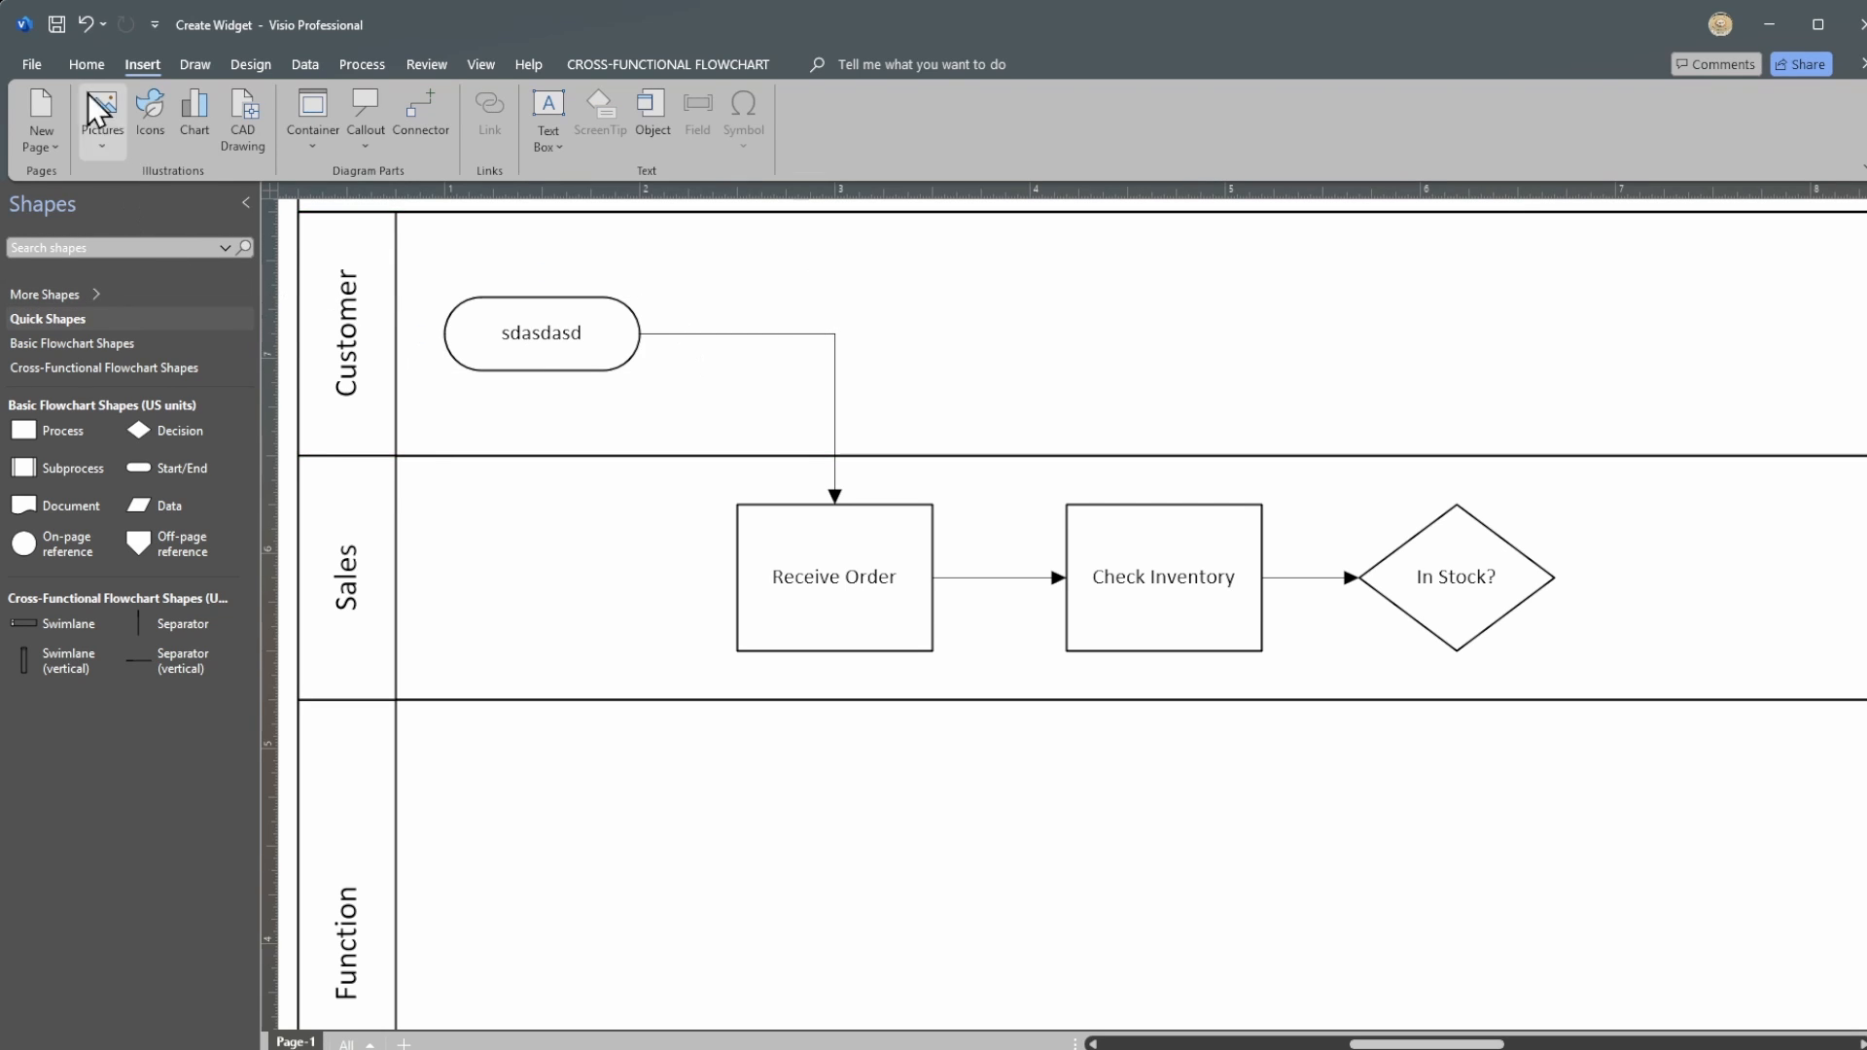
click(86, 26)
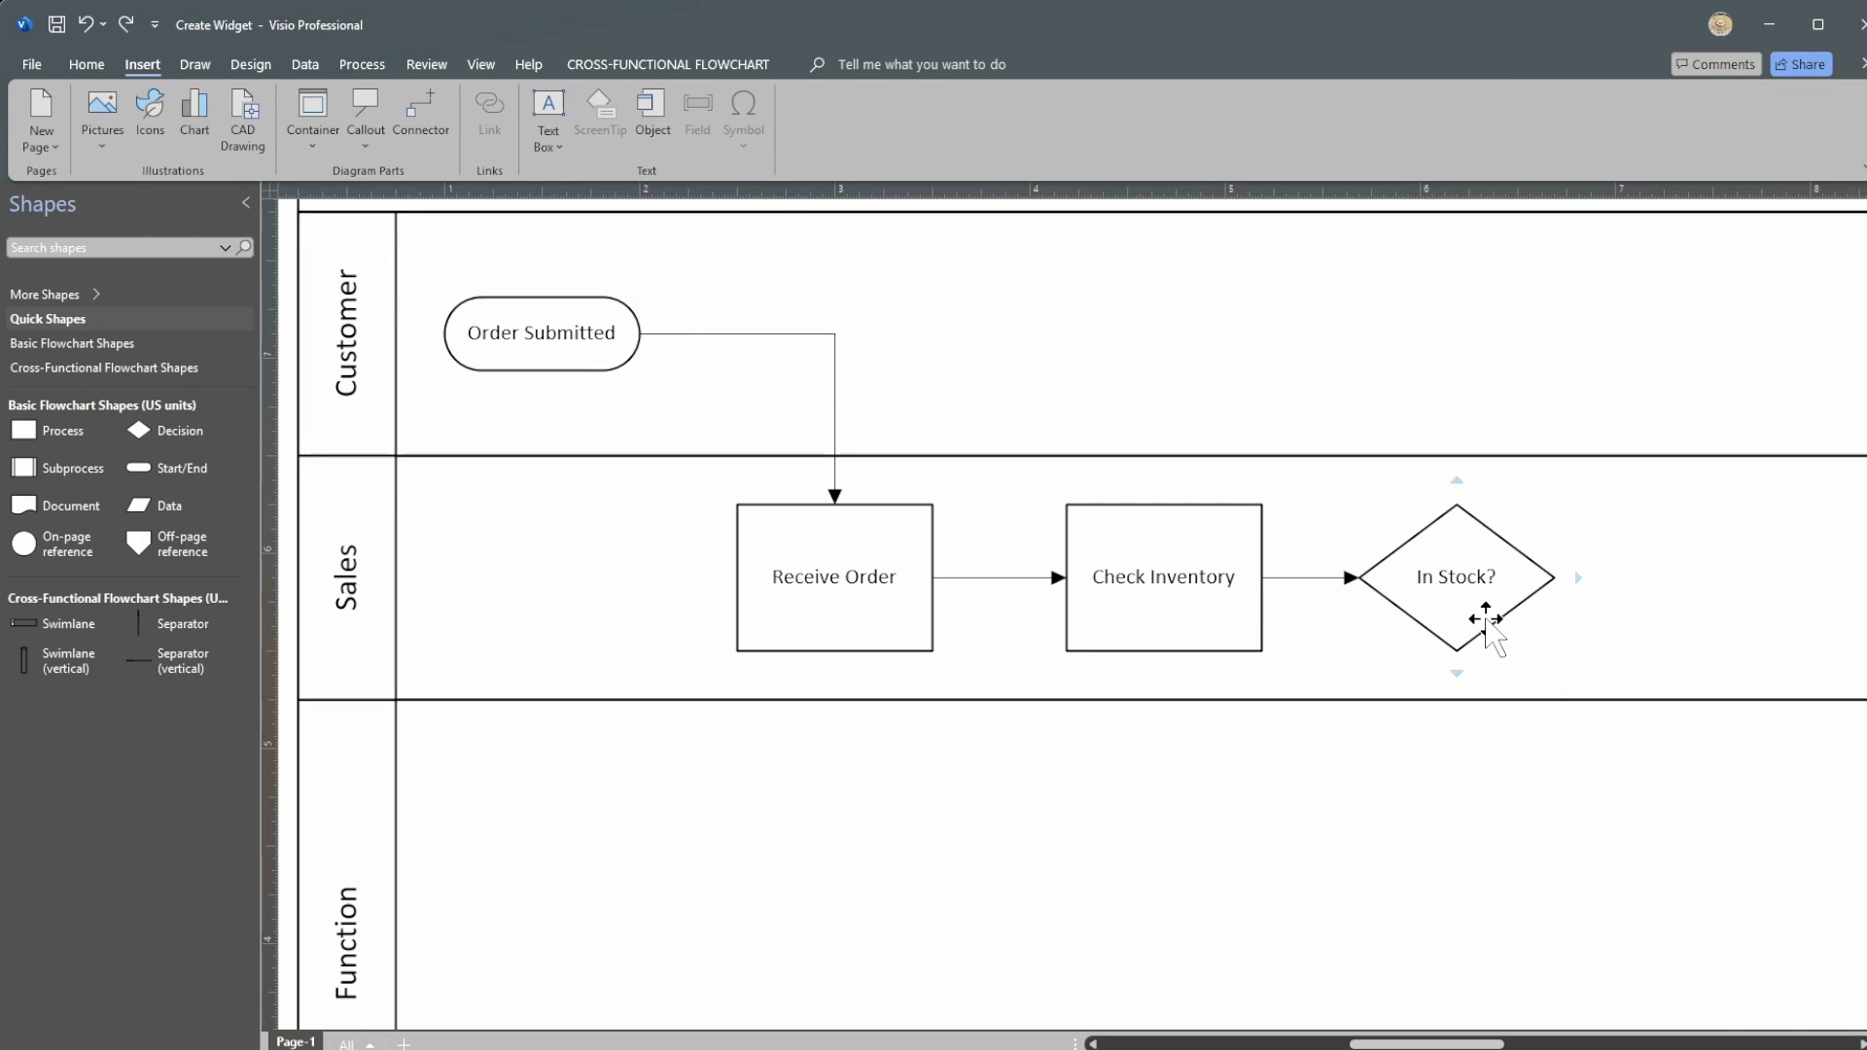
Step: Add an automatically connected Process box to the right of the In Stock? decision and label it "Pull Item"
mouse_move(1493, 1044)
mouse_down()
mouse_move(1512, 1044)
mouse_move(1477, 1042)
mouse_up()
click(1624, 1049)
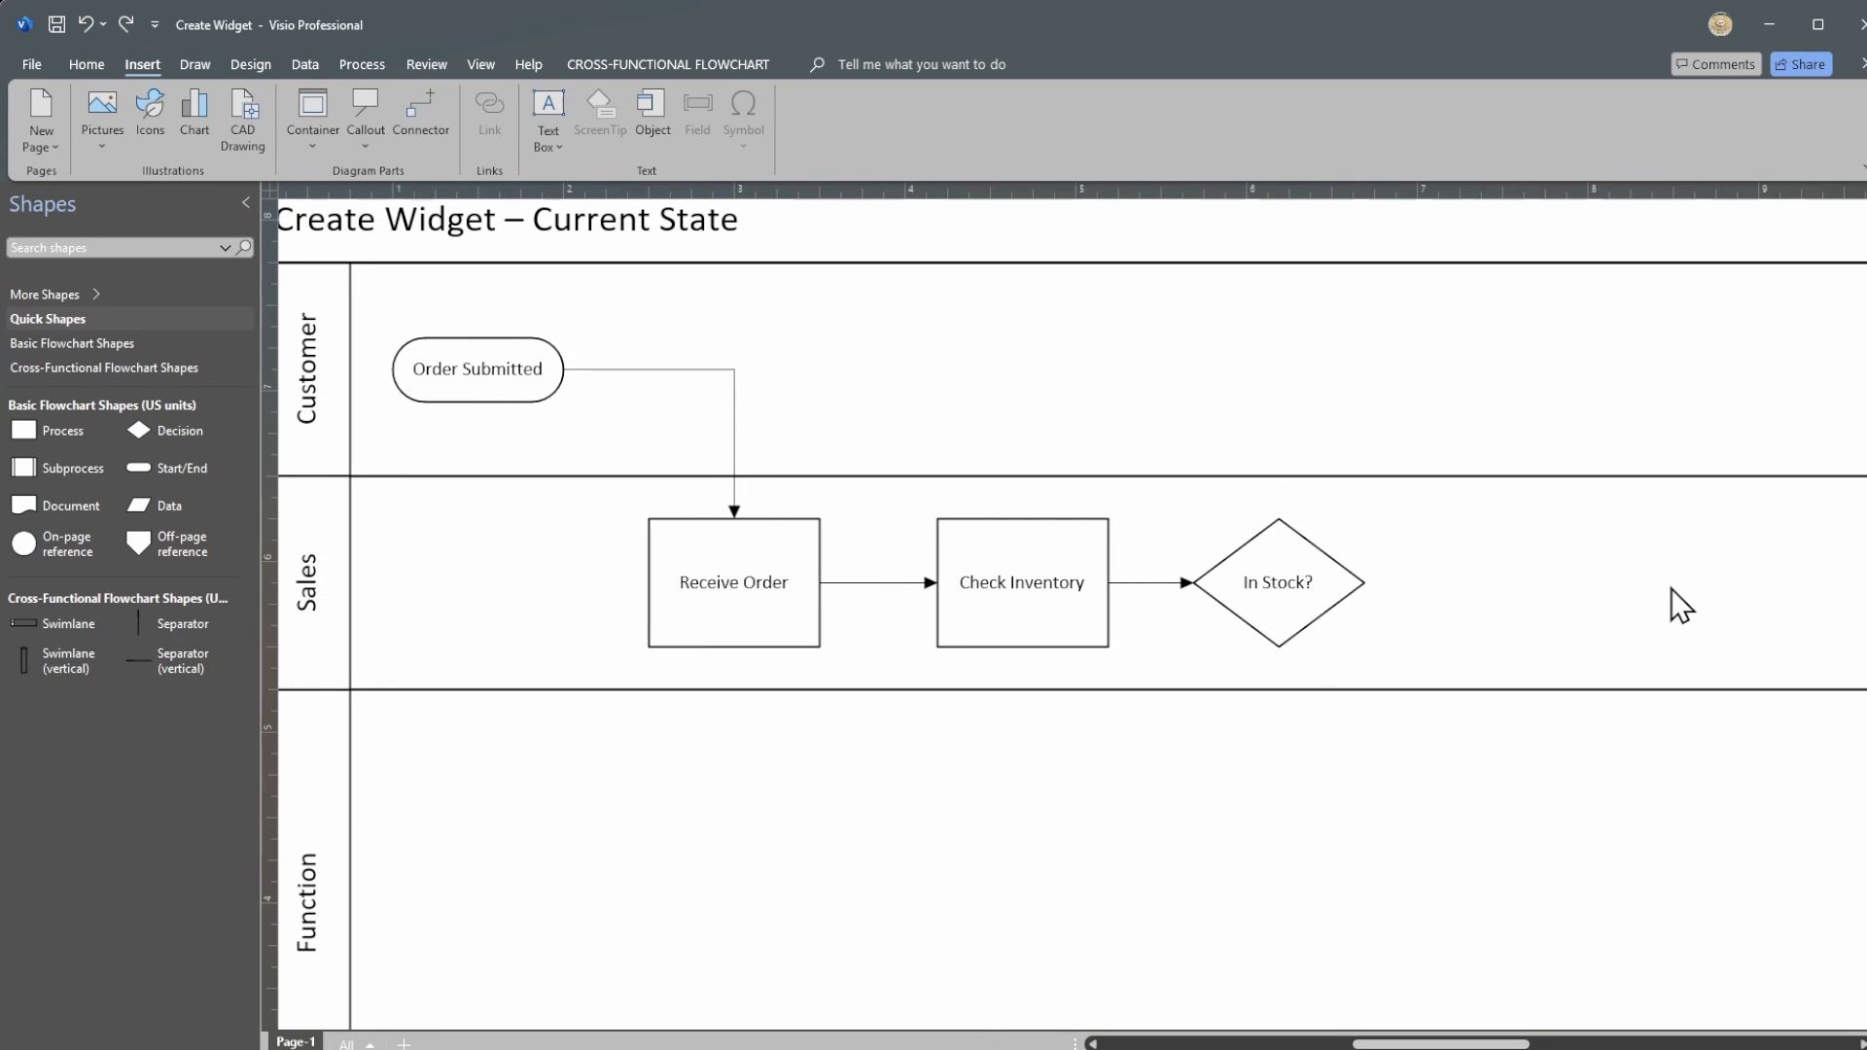
mouse_move(1297, 584)
click(1282, 569)
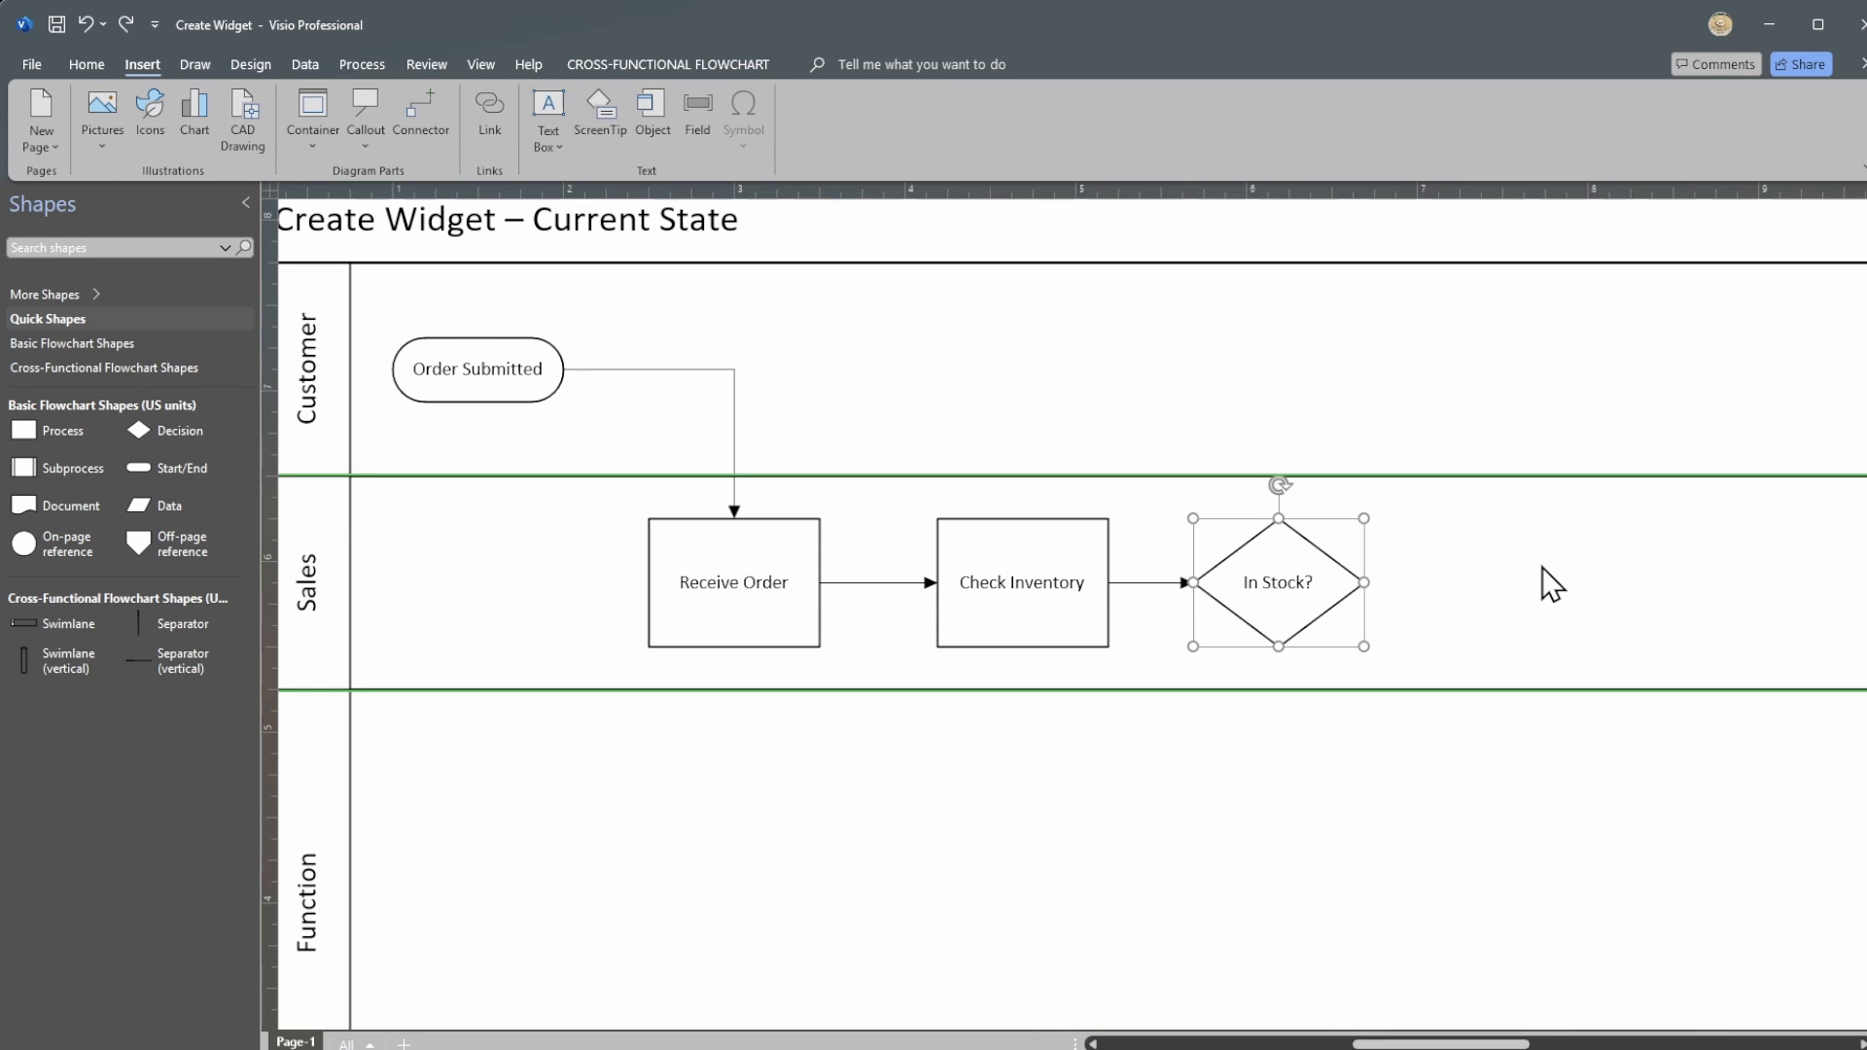
mouse_move(1387, 626)
mouse_move(1273, 550)
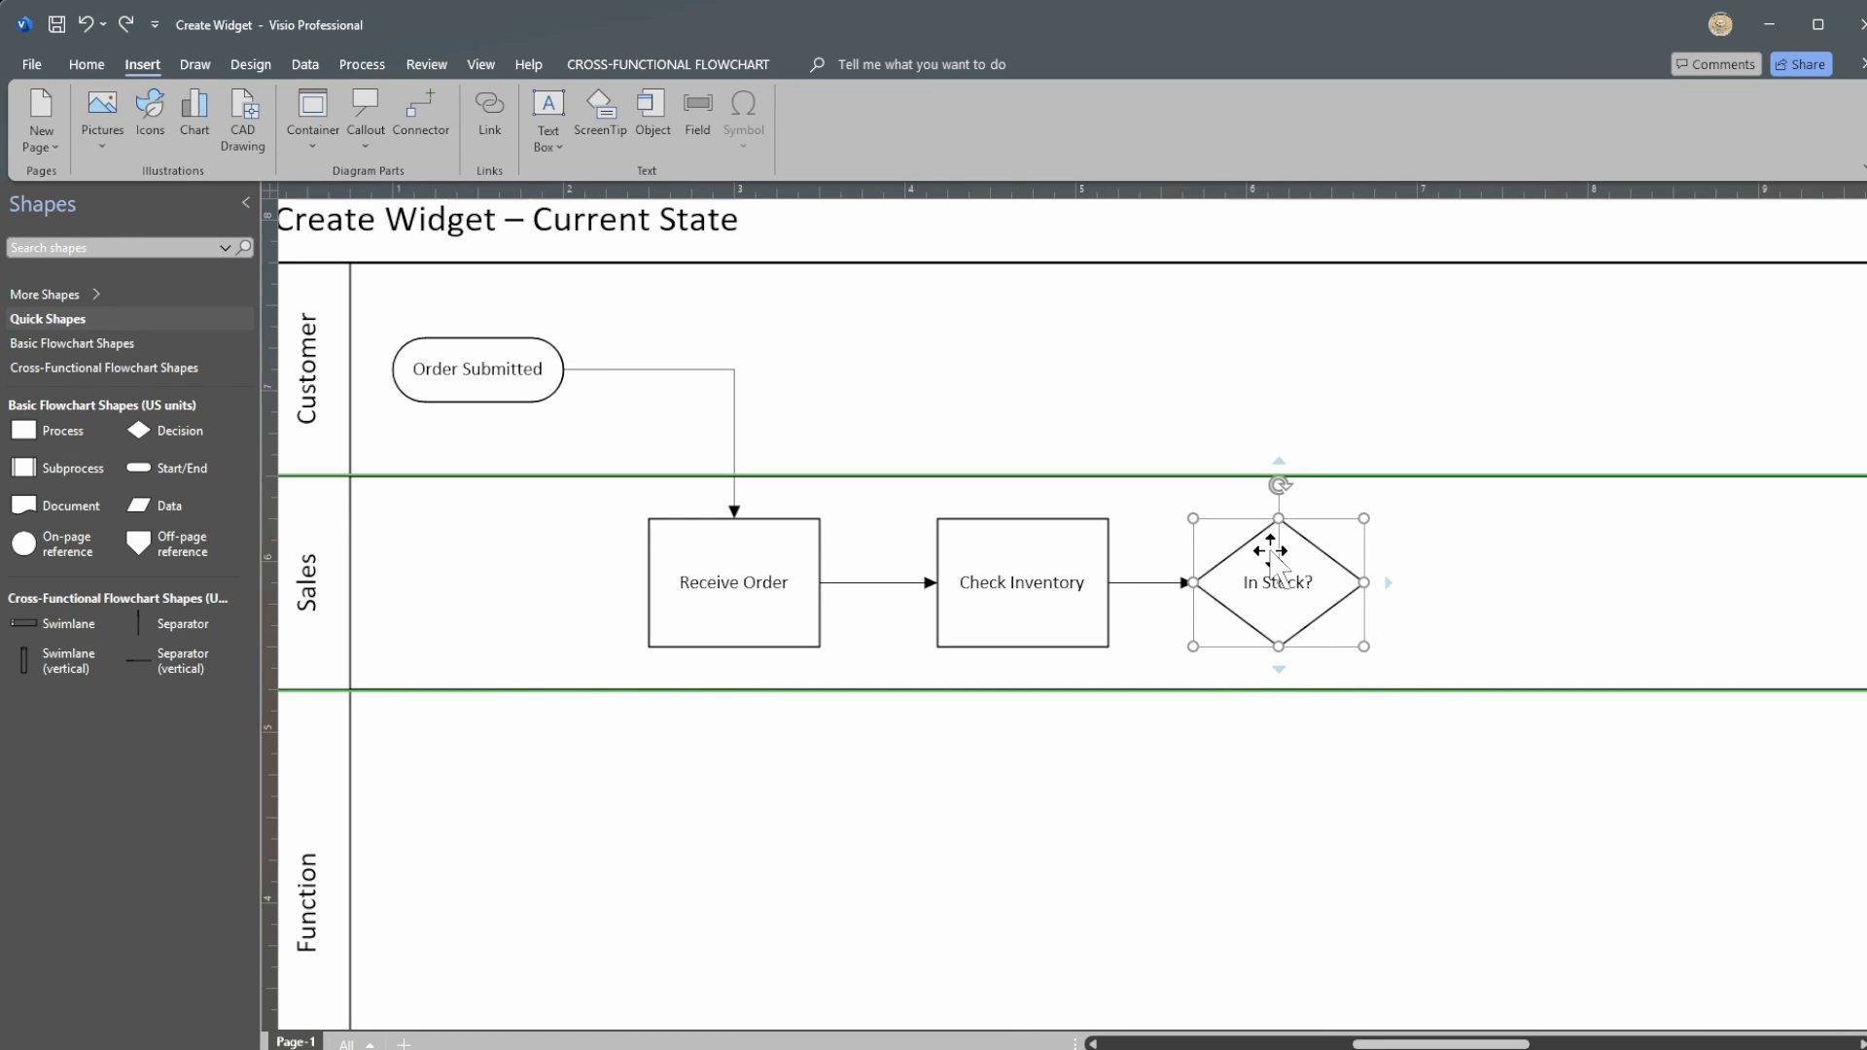
click(1391, 582)
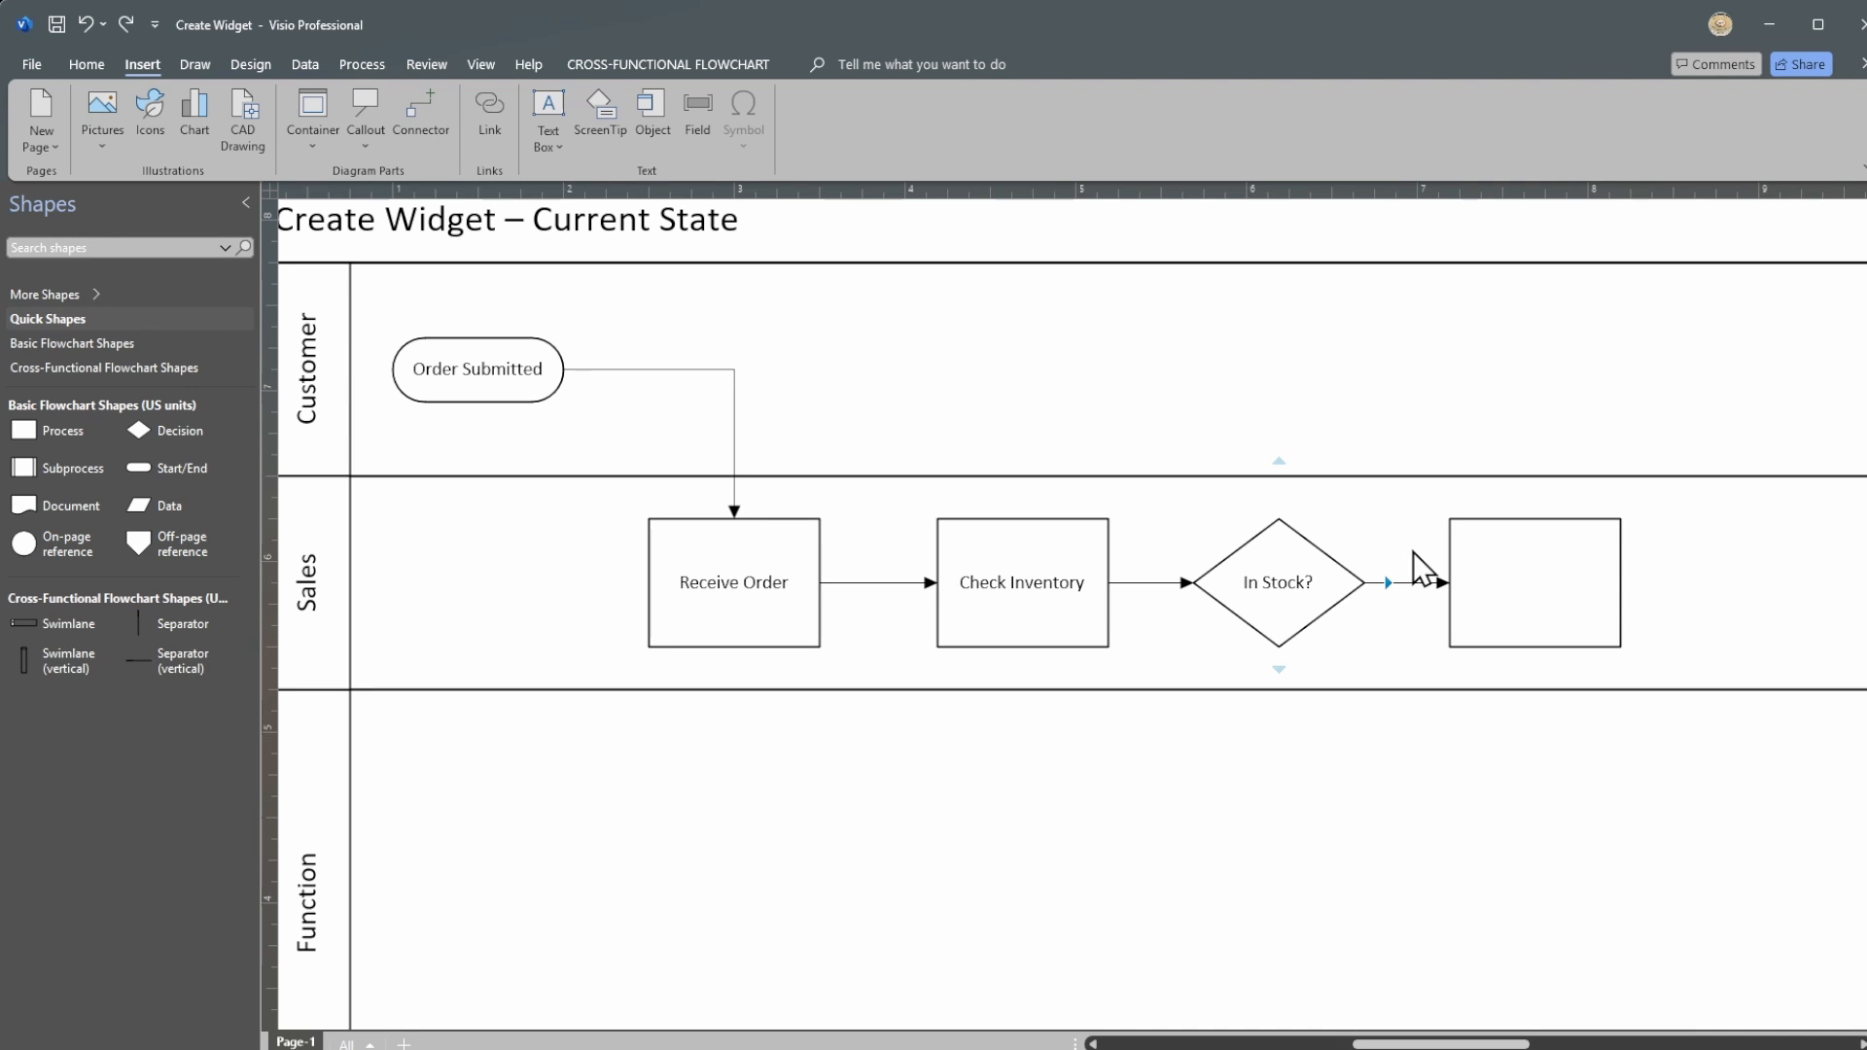
click(1414, 552)
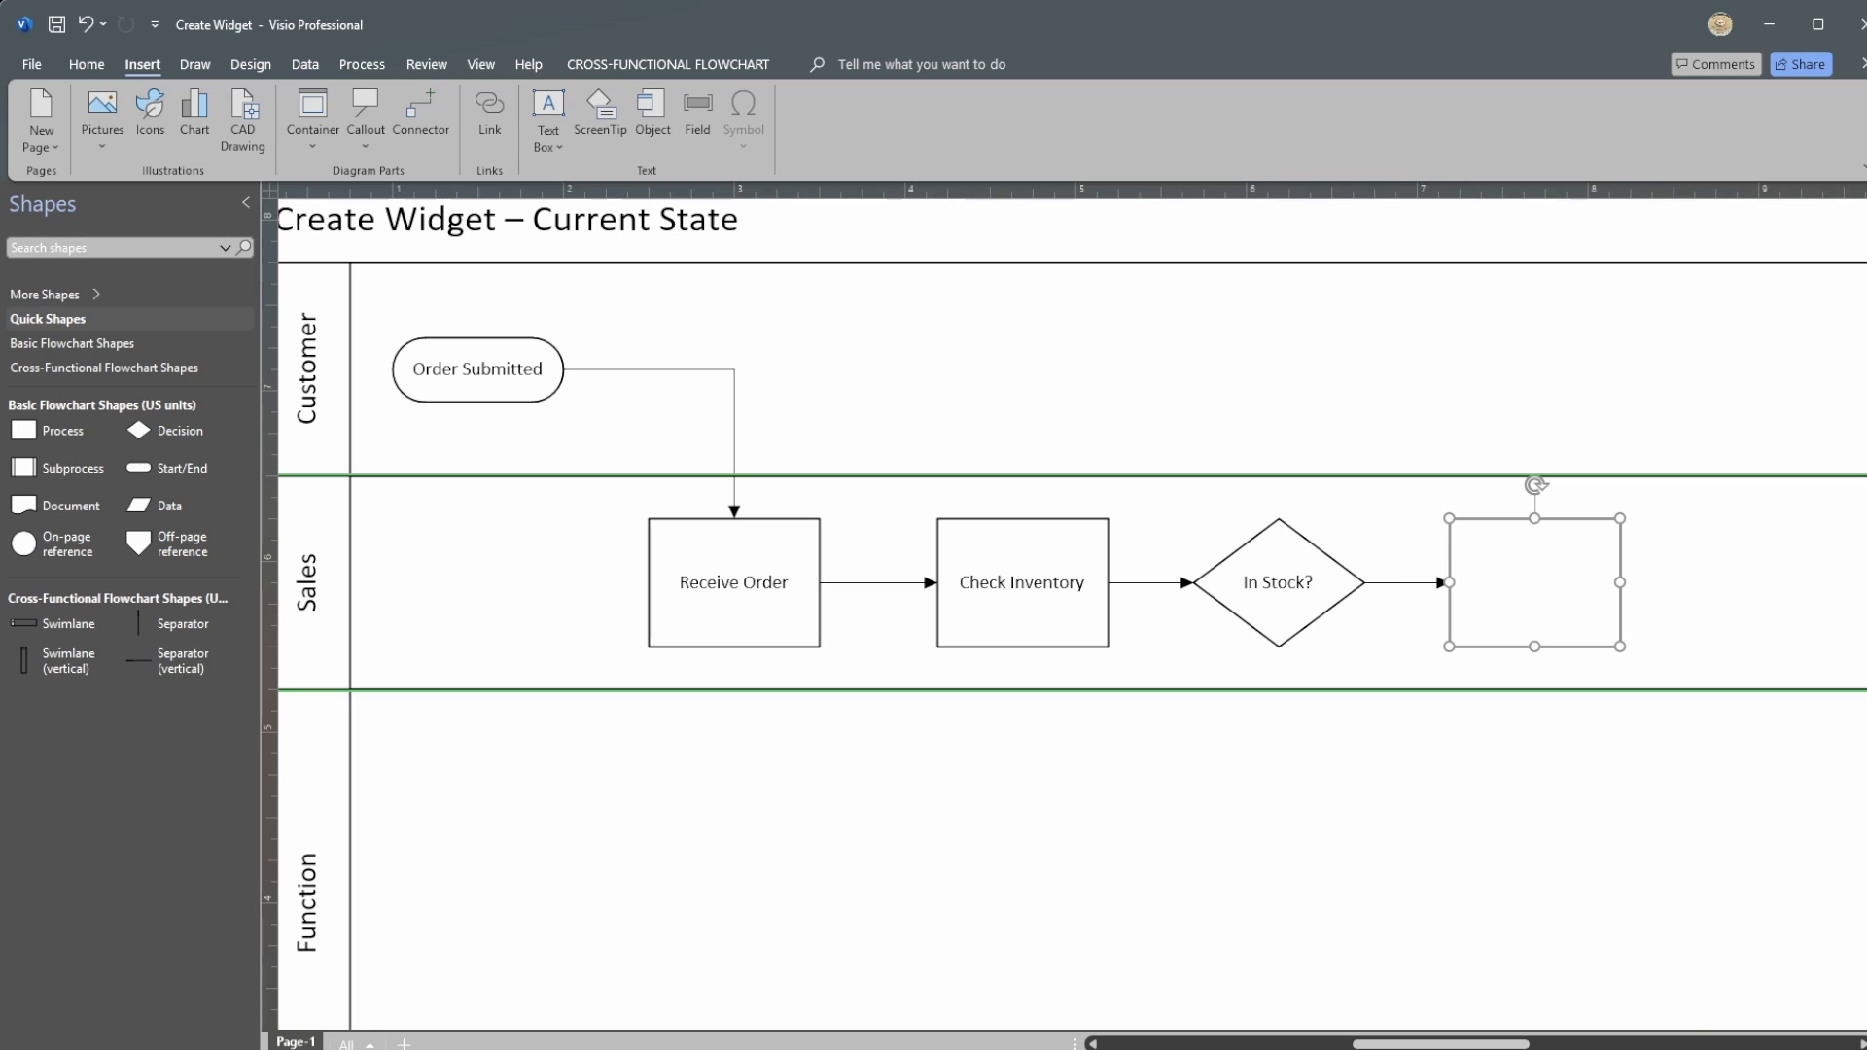
text(Pull Item)
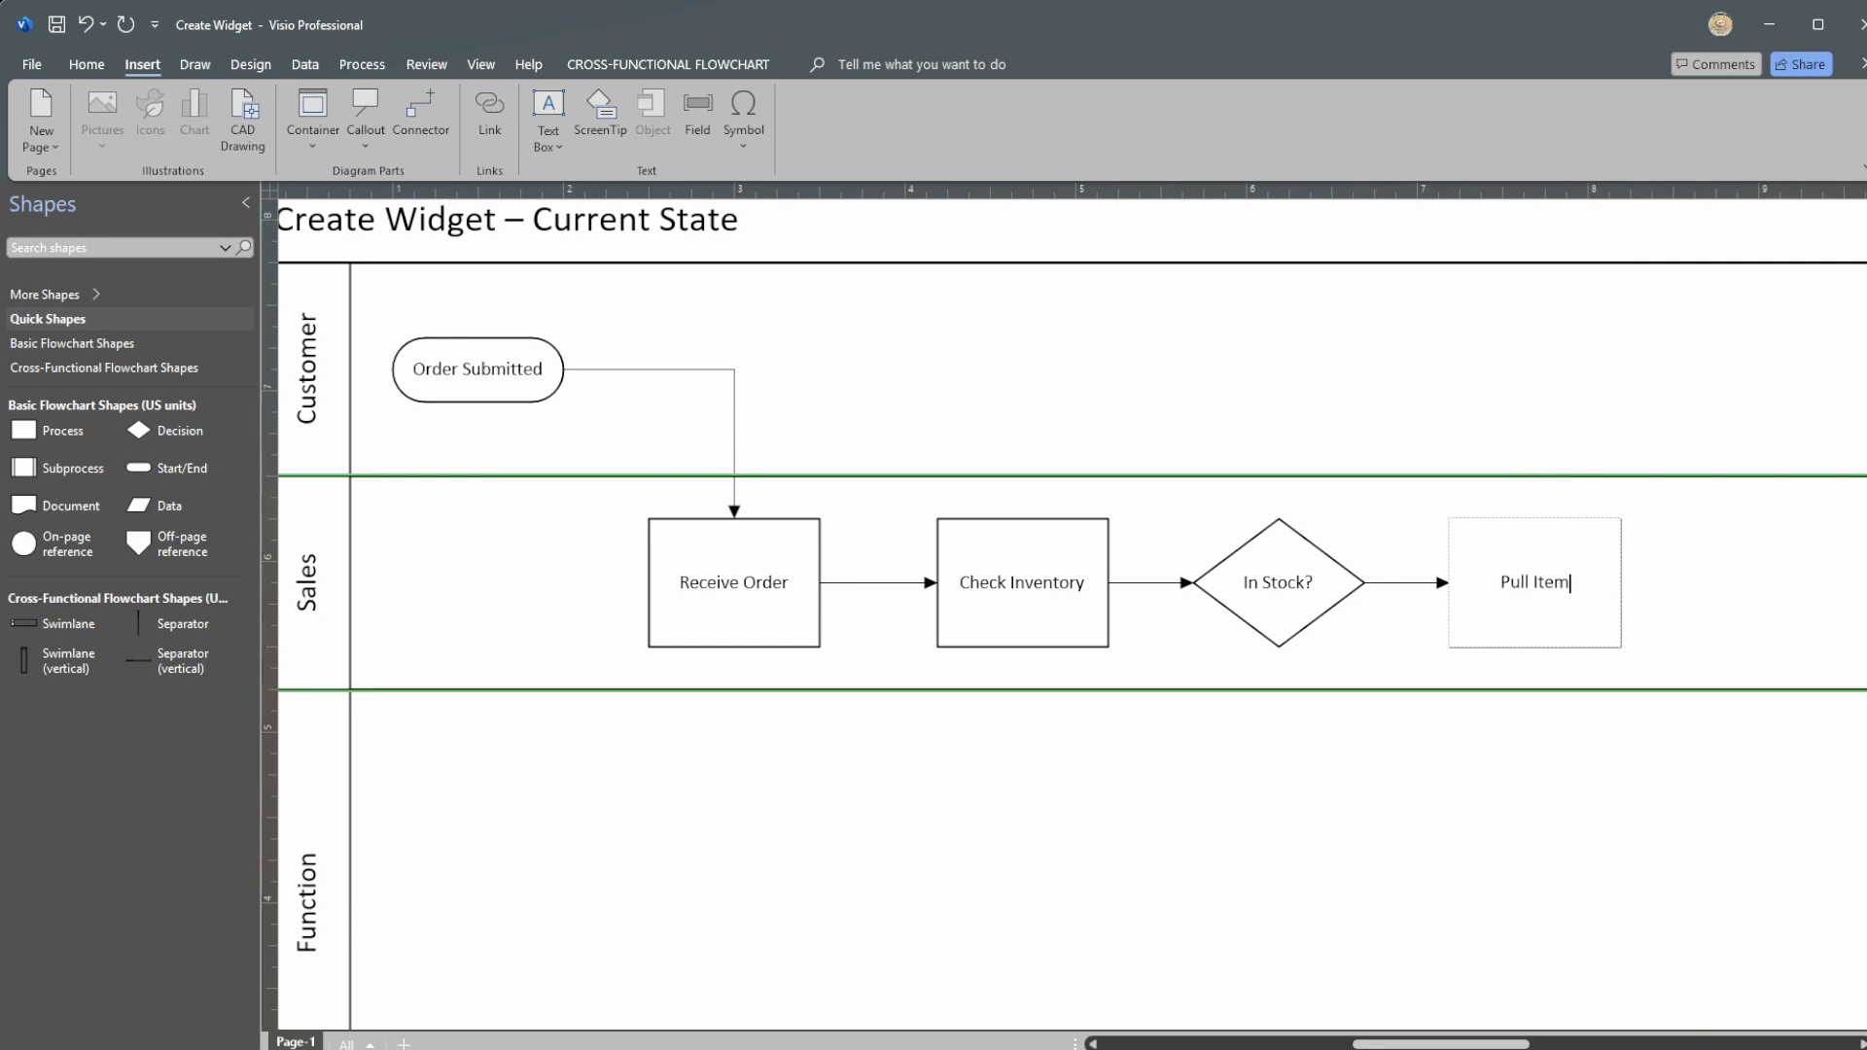
click(1700, 546)
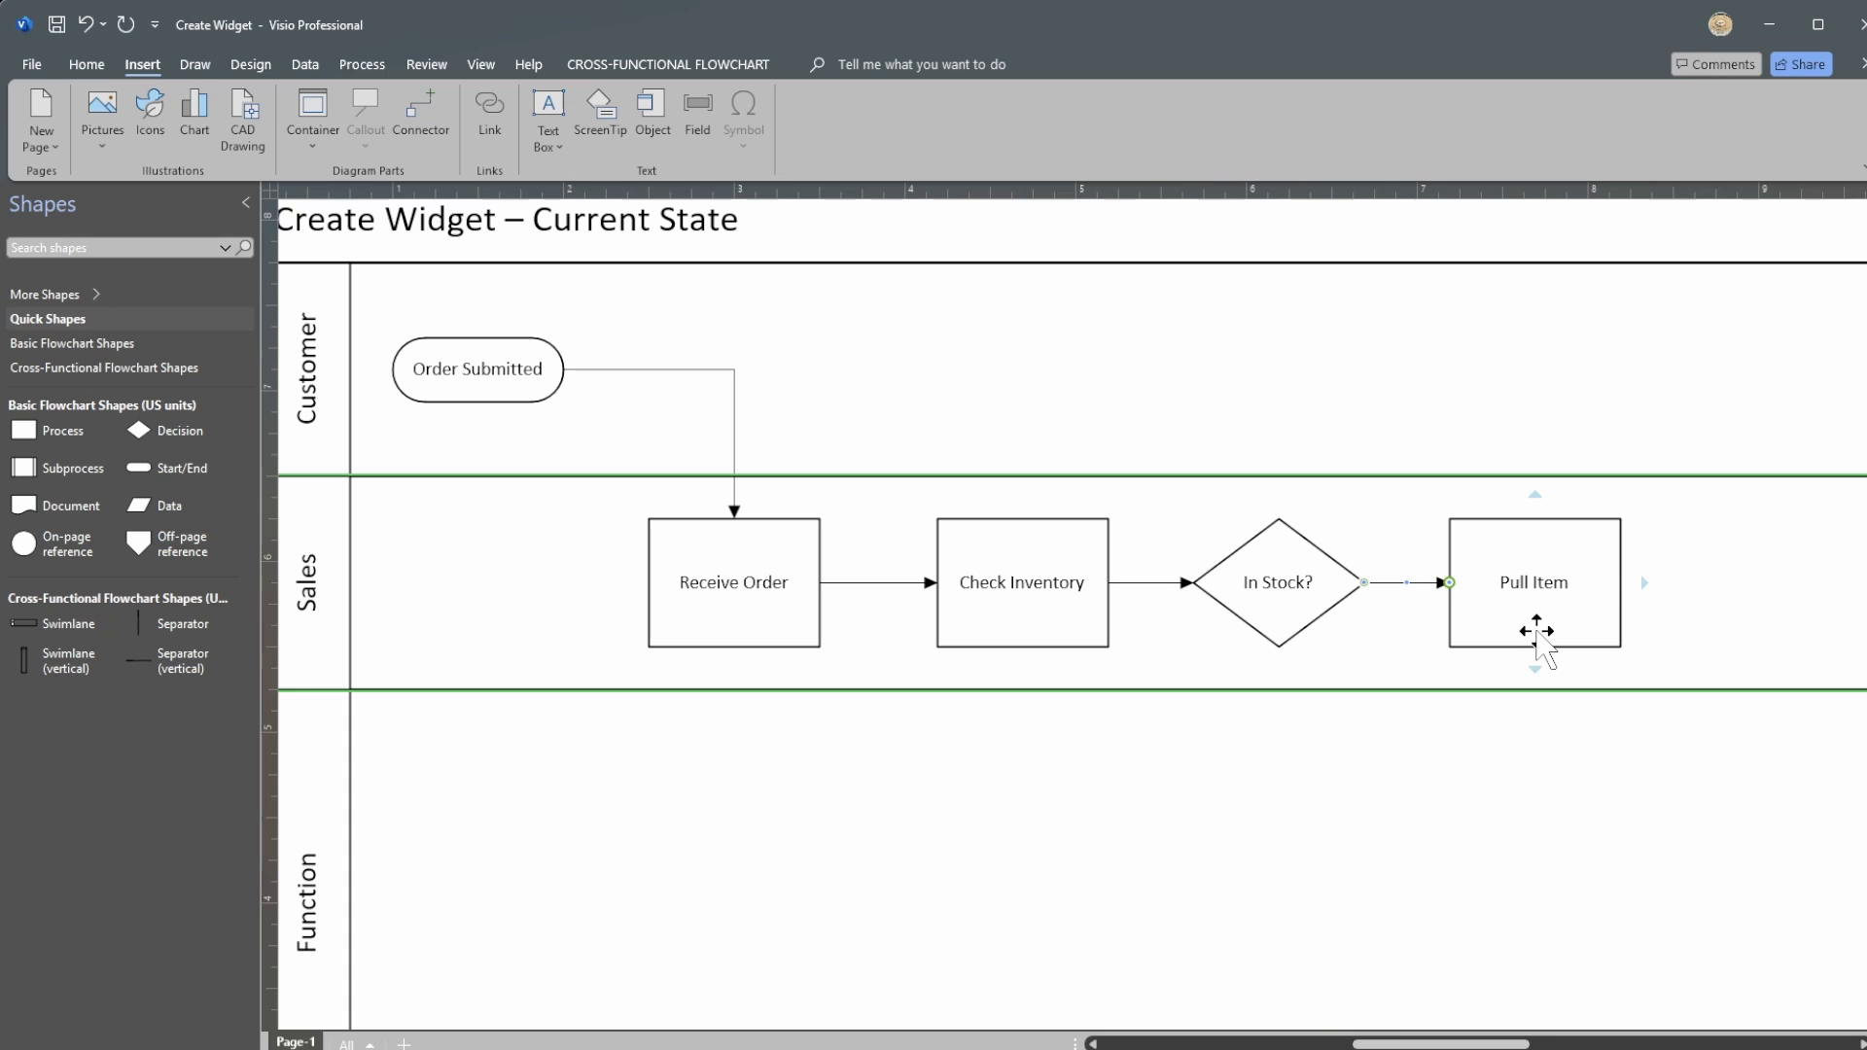
Step: Label the connector between In Stock? and Pull Item "Yes" and clear that label
text(Yes)
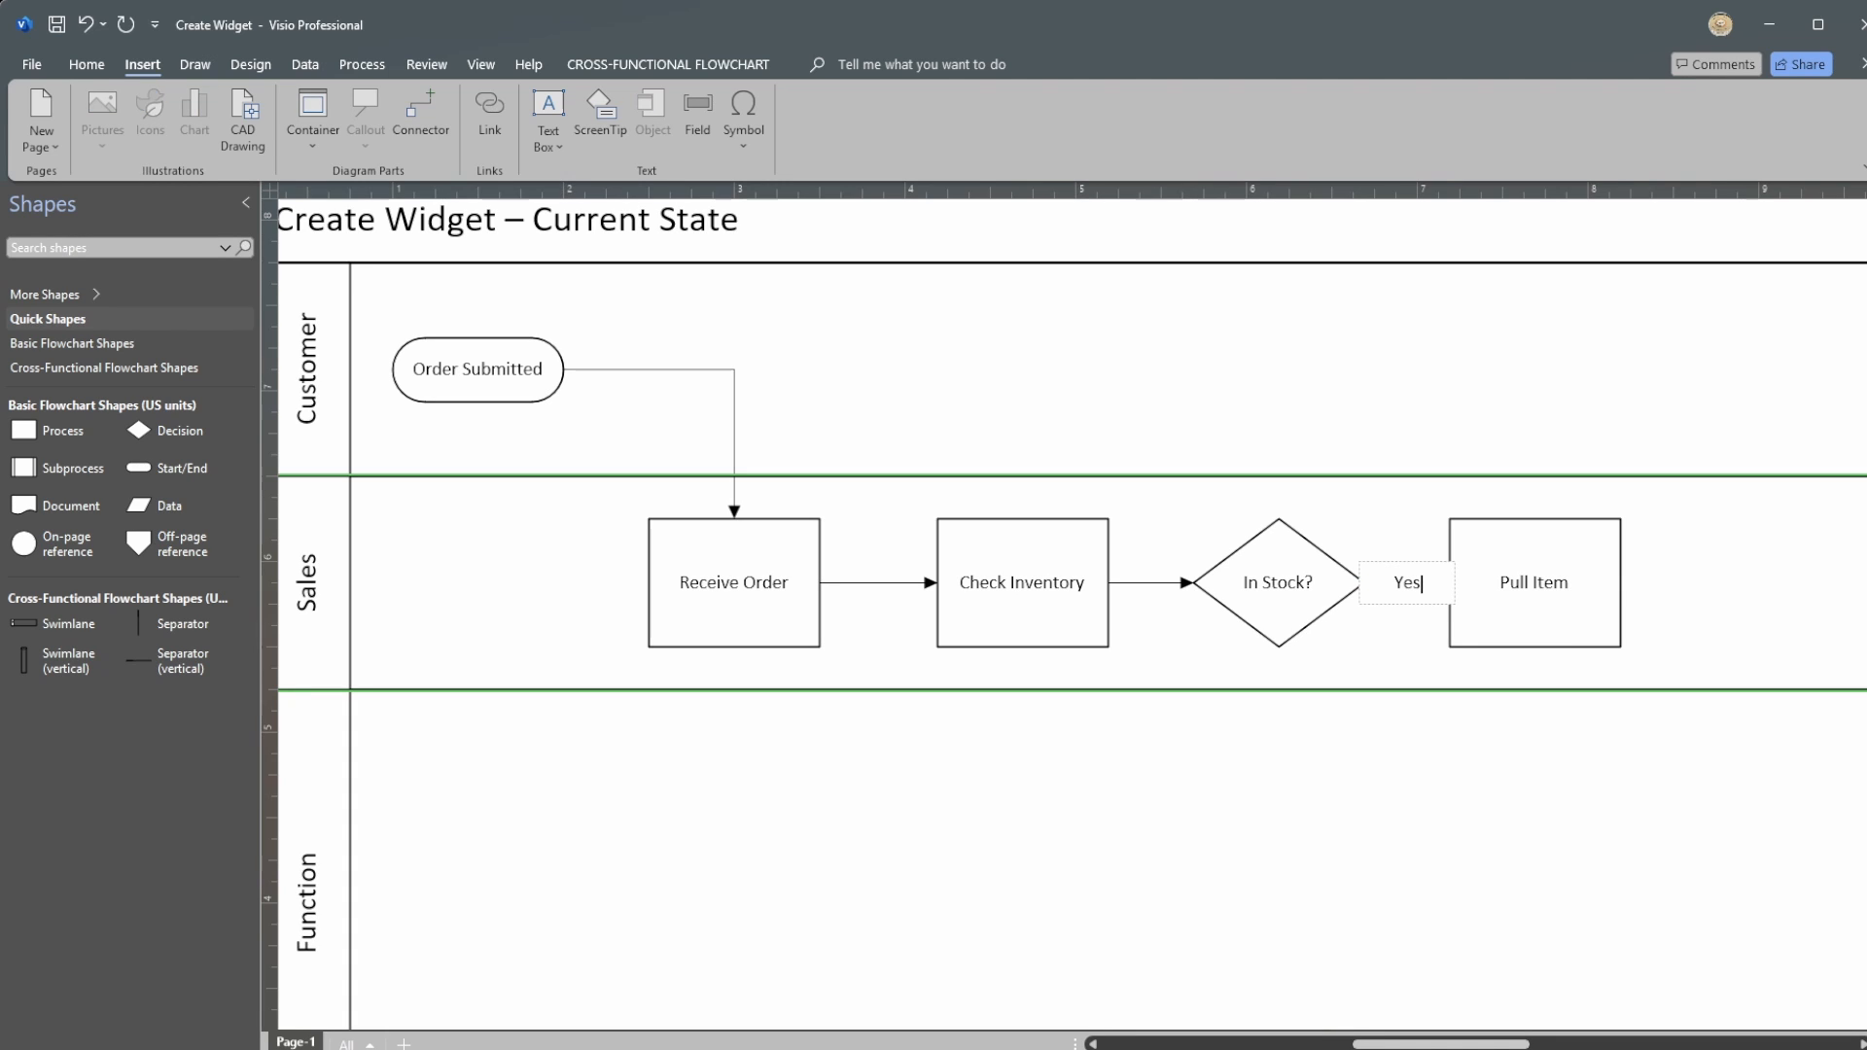
click(1730, 595)
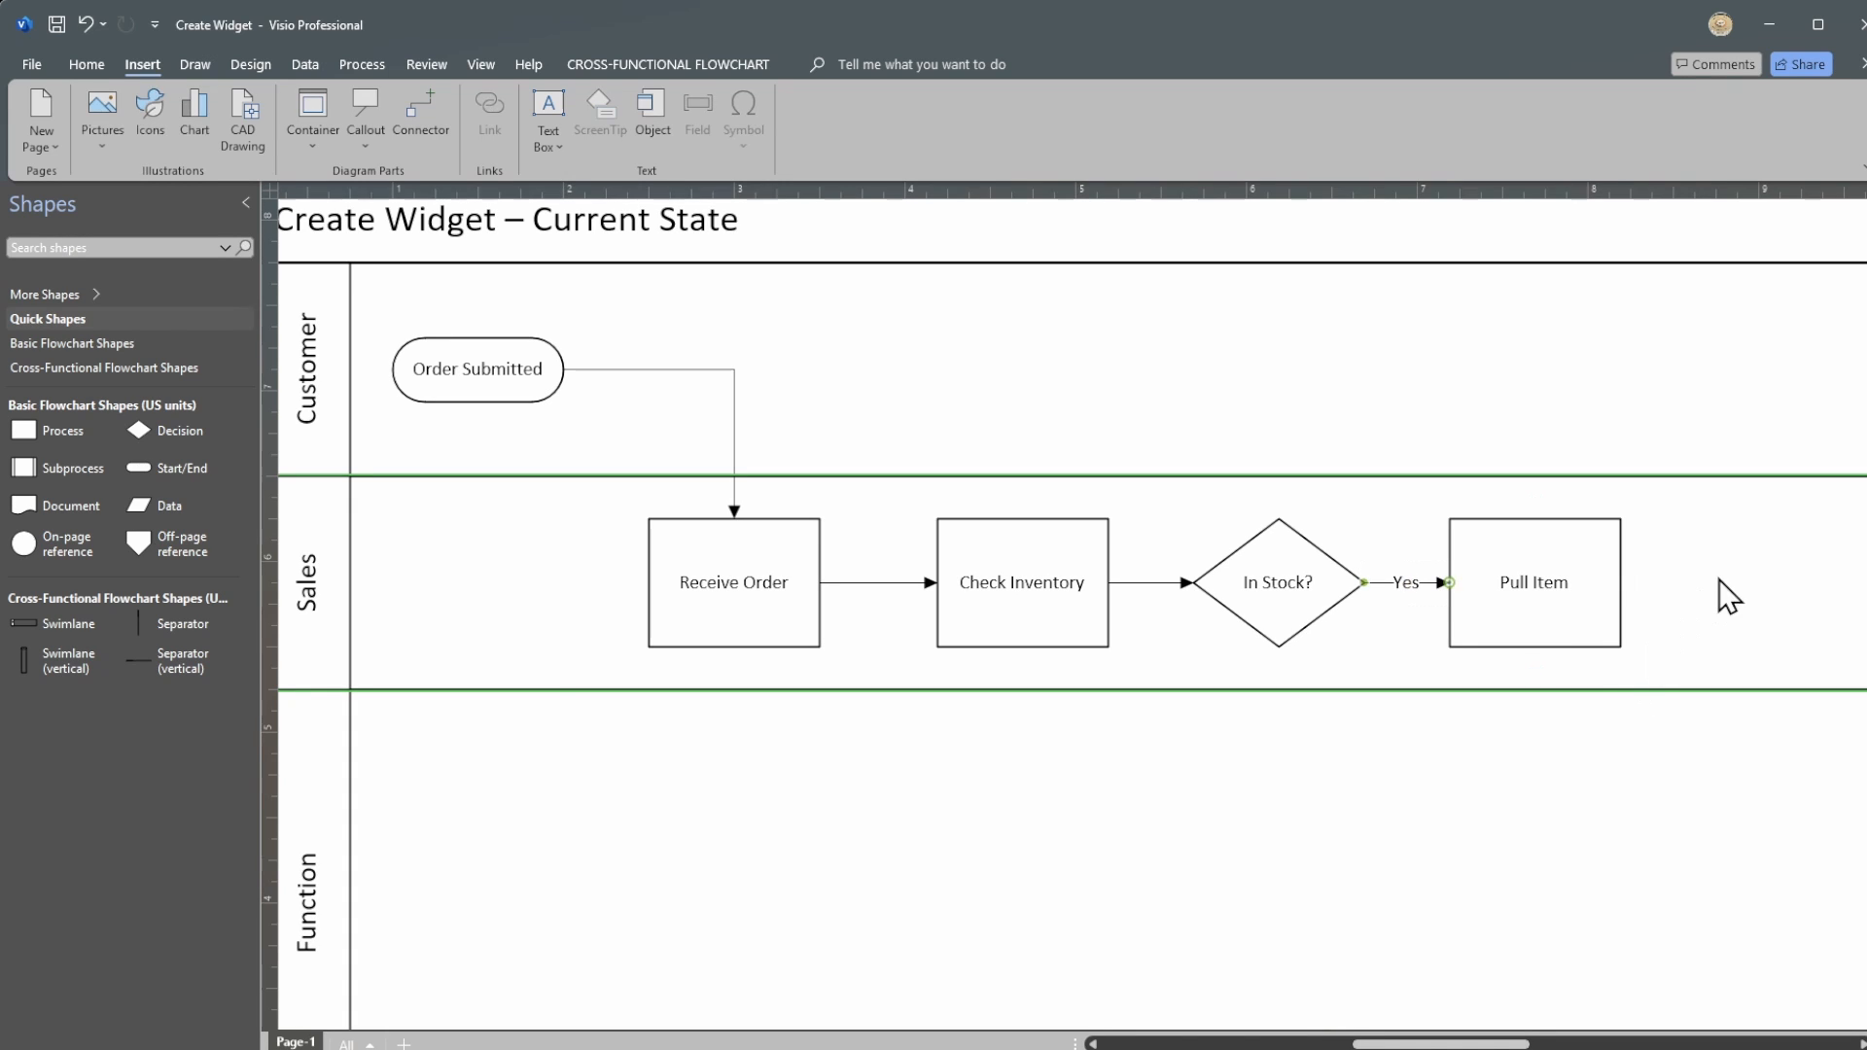
double_click(1409, 583)
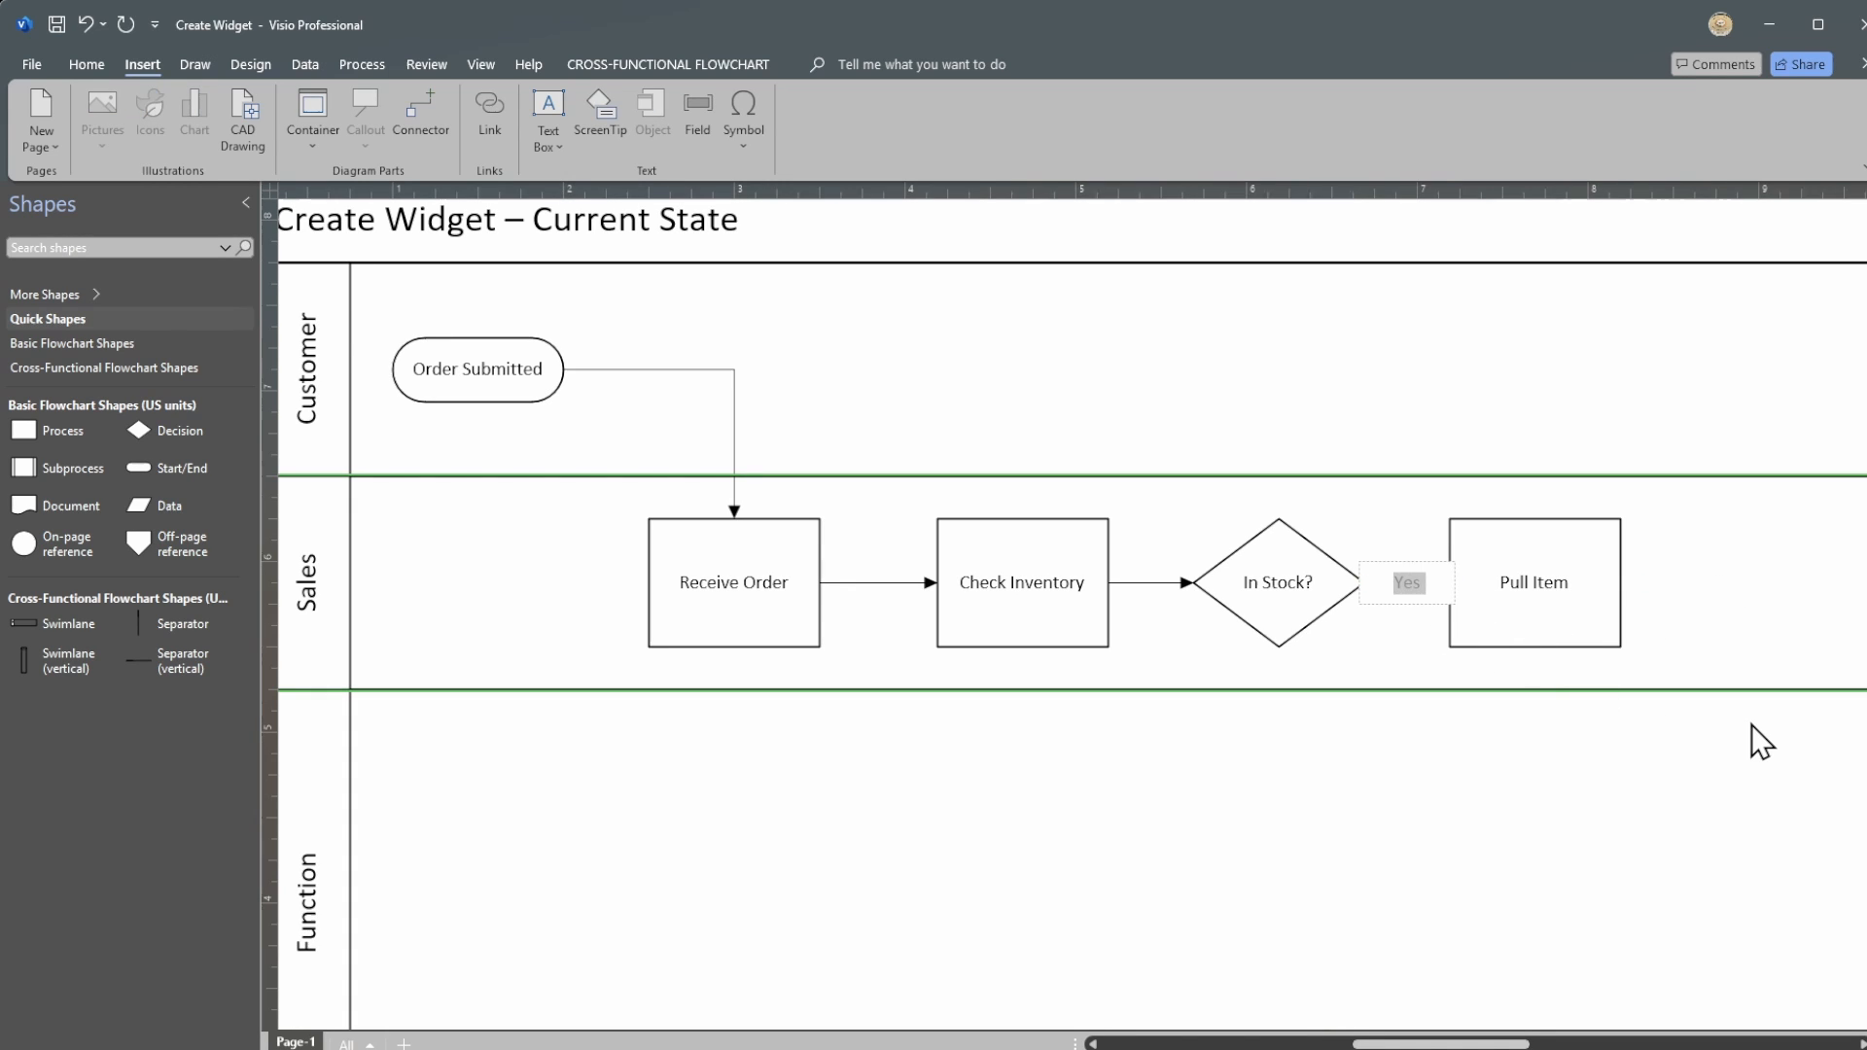
click(1768, 632)
Step: Add the text "Yes" to the connector running from In Stock? to Pull Item
drag(1416, 1045, 1438, 1049)
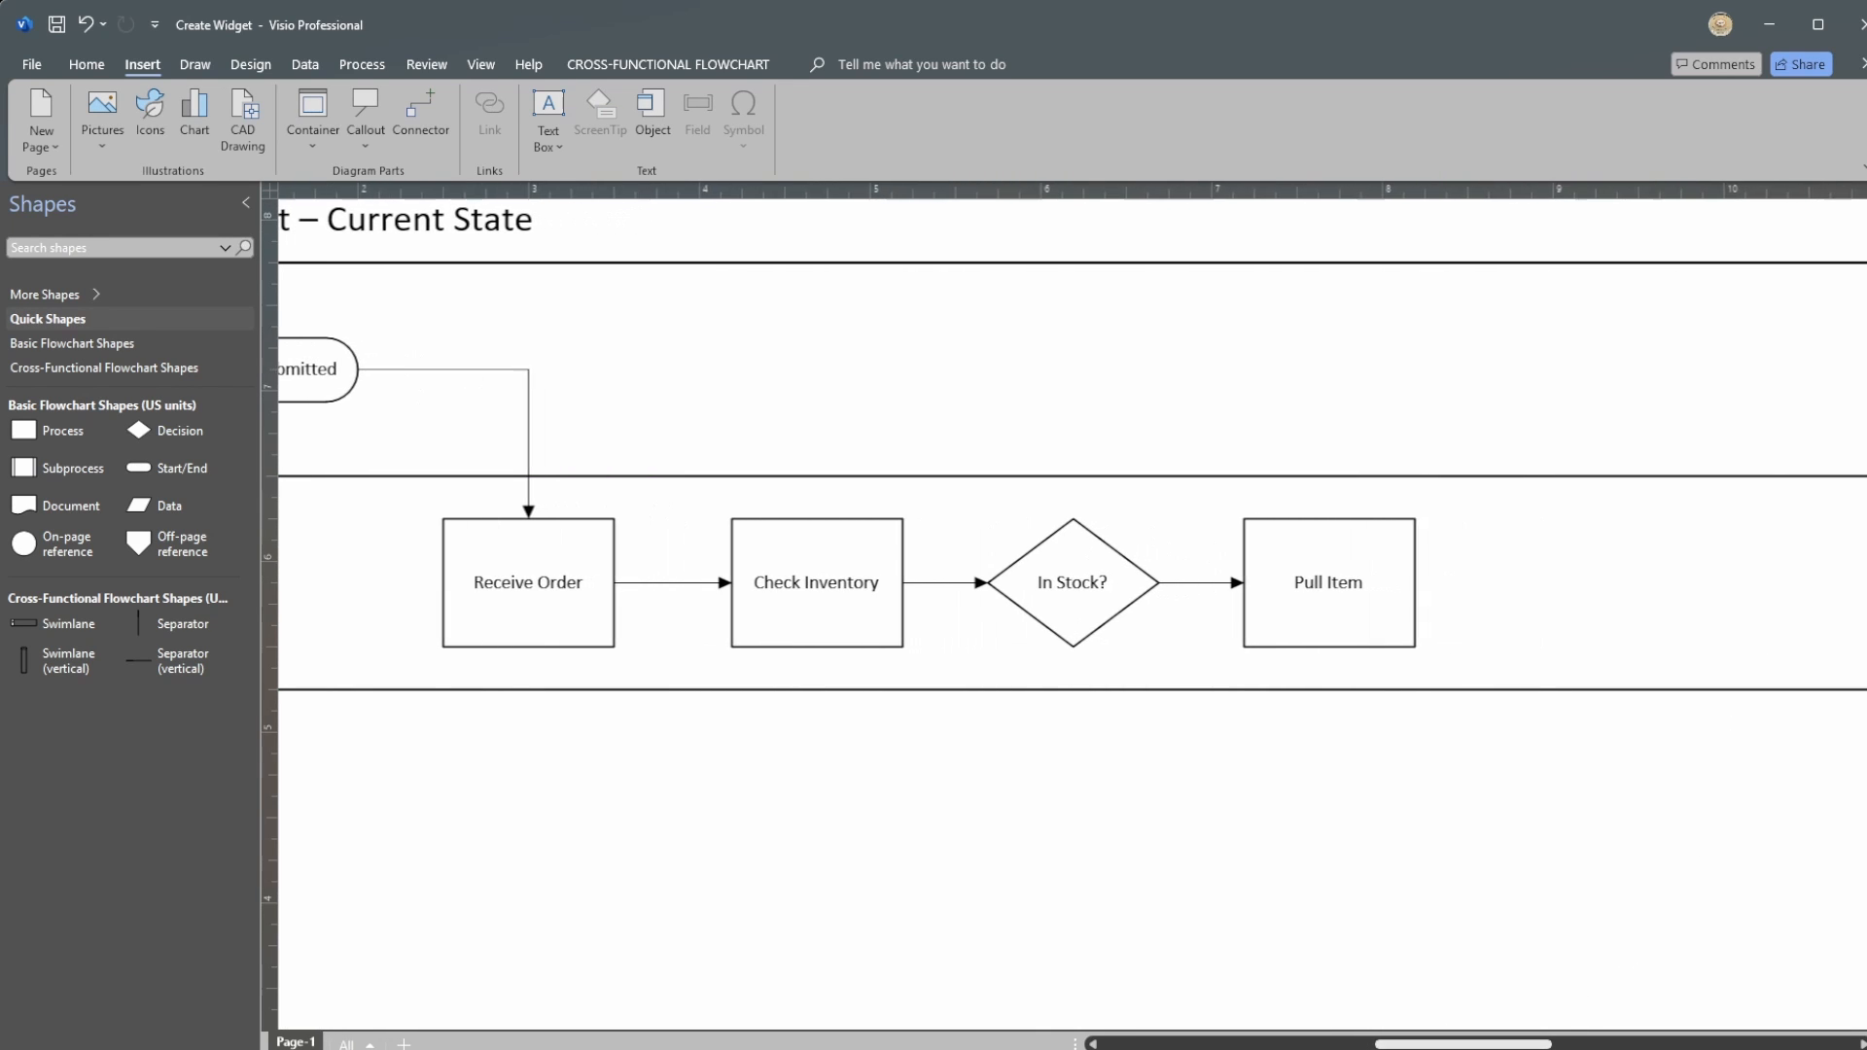
click(1799, 1049)
click(1799, 1049)
click(1799, 1049)
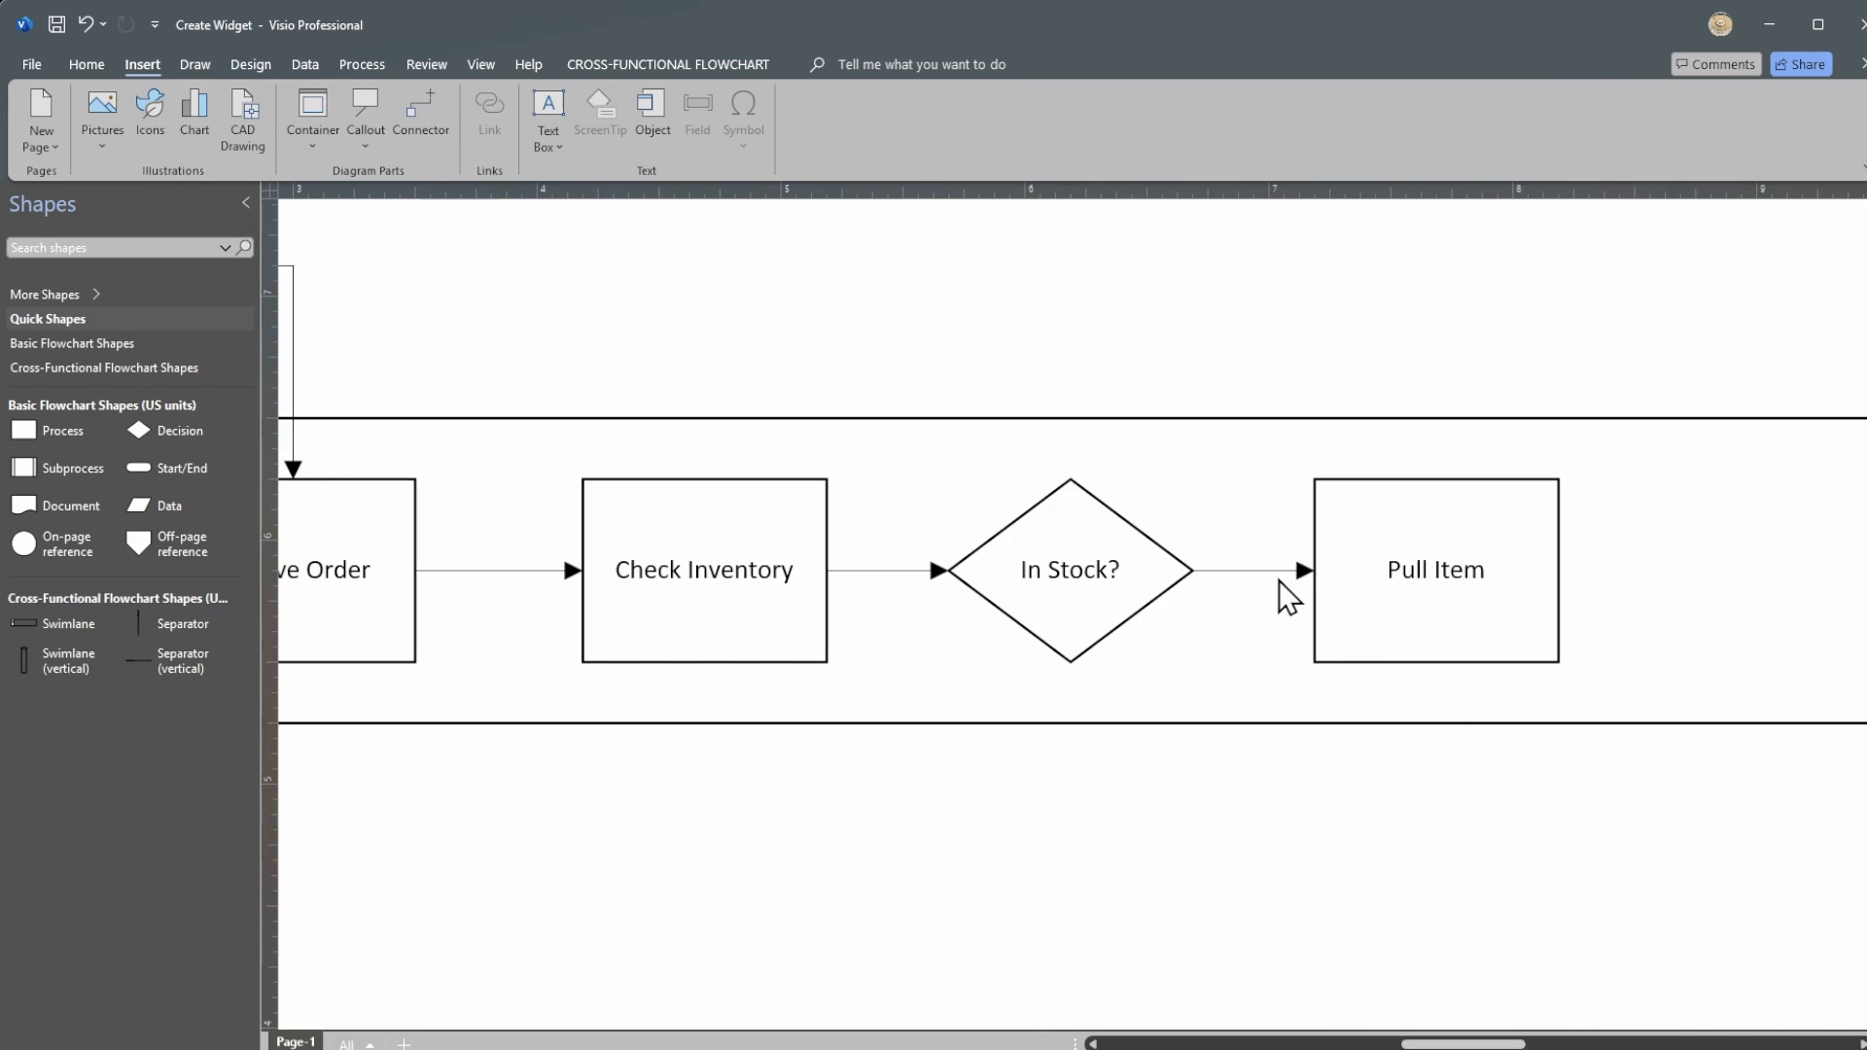
click(1244, 572)
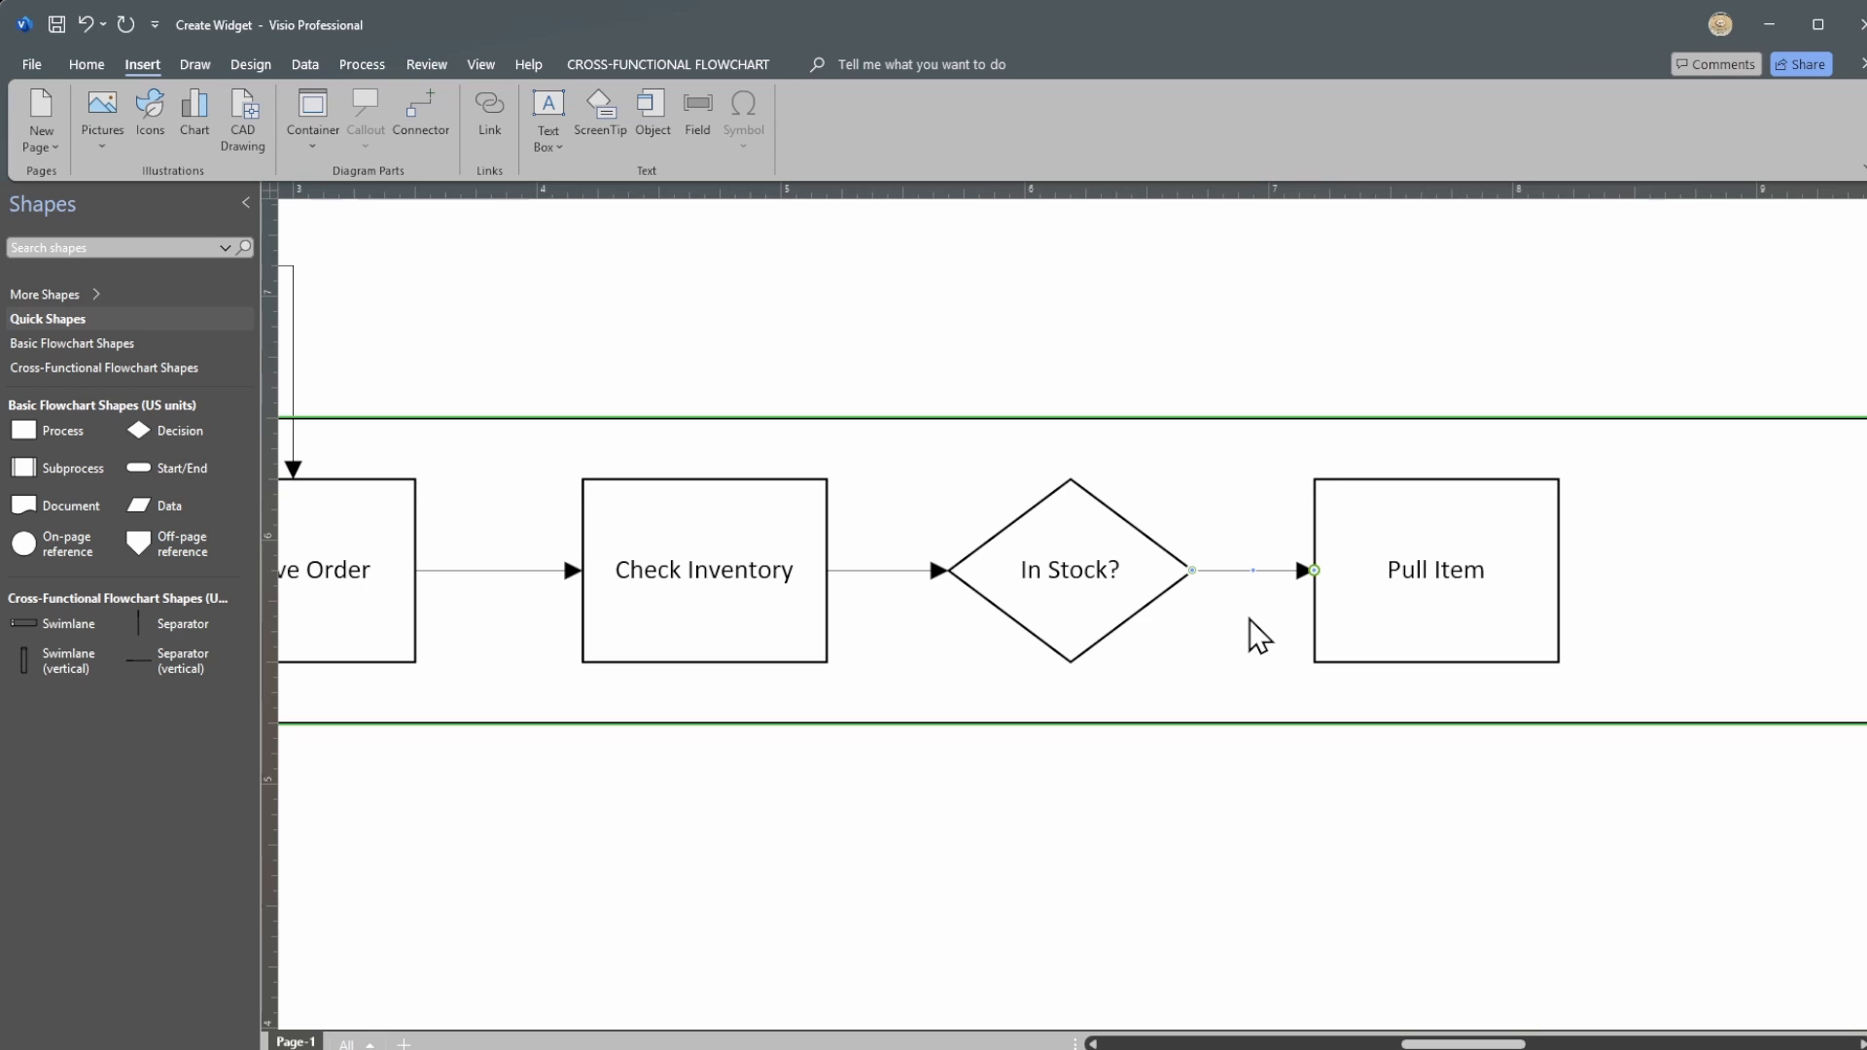
text(Yes)
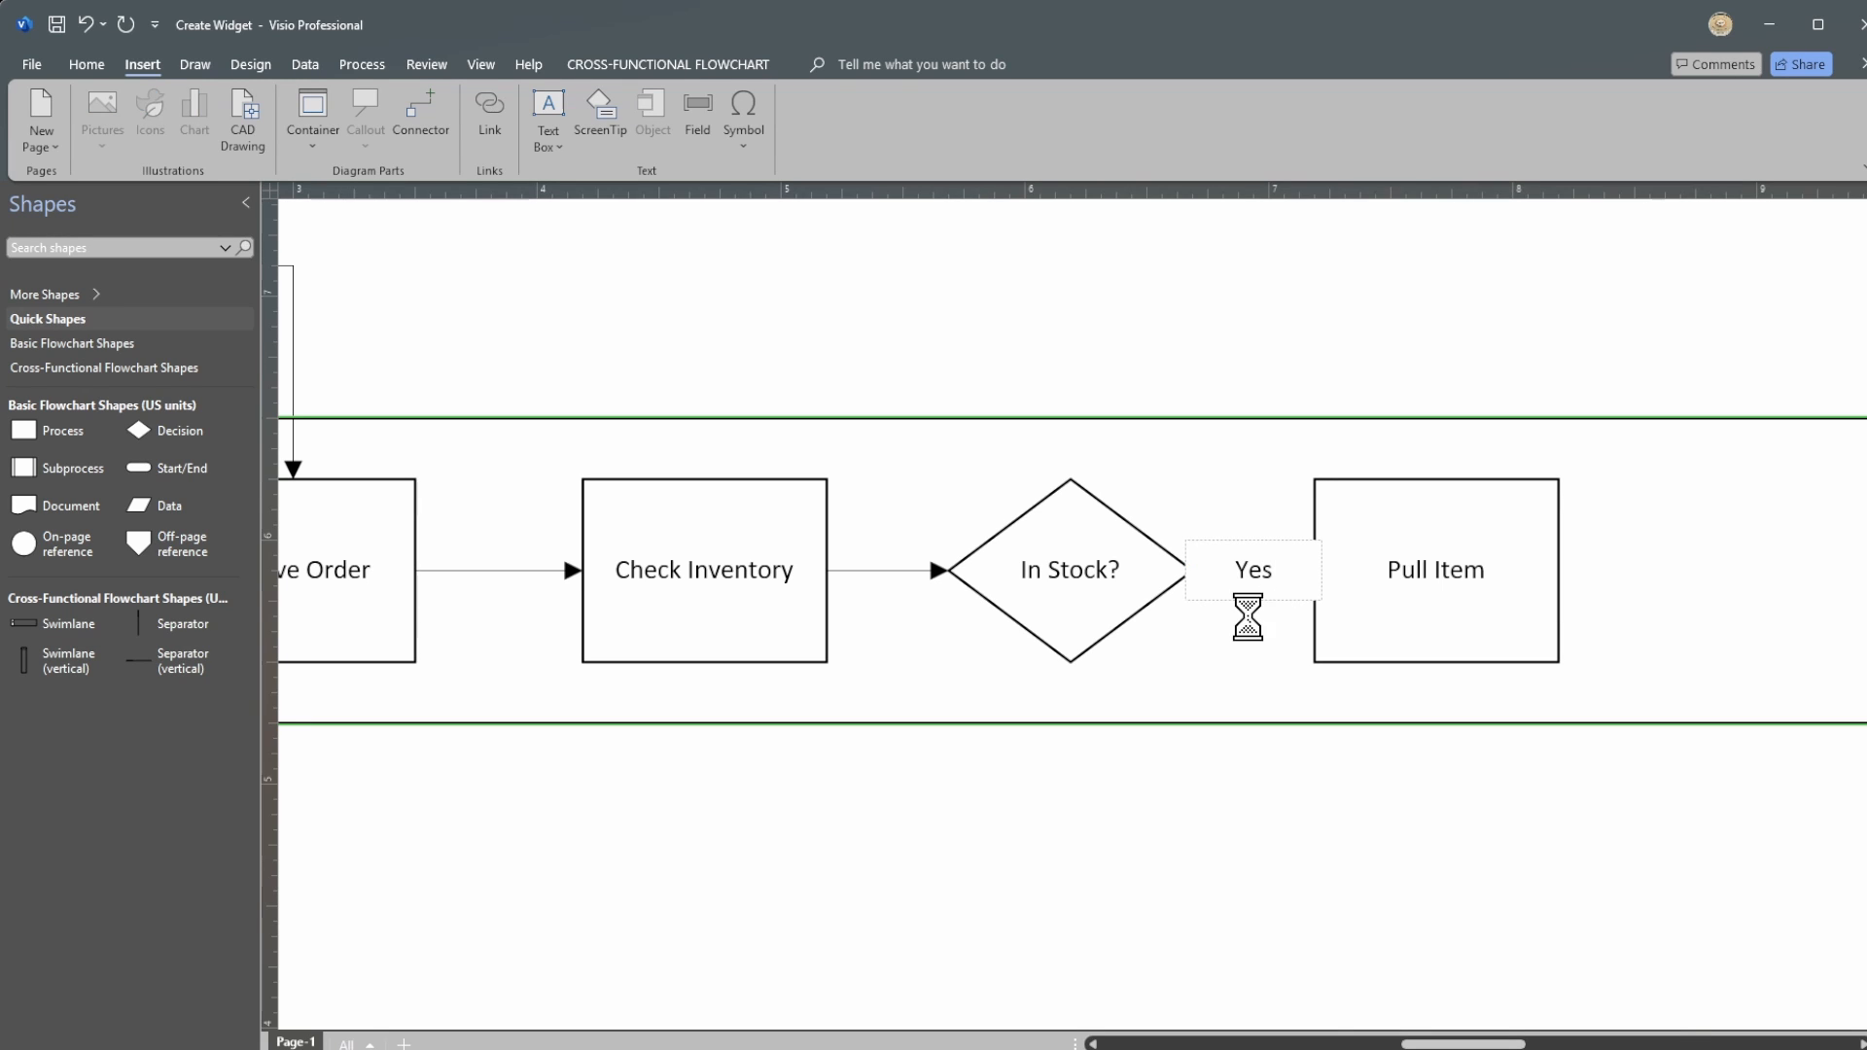
click(1686, 568)
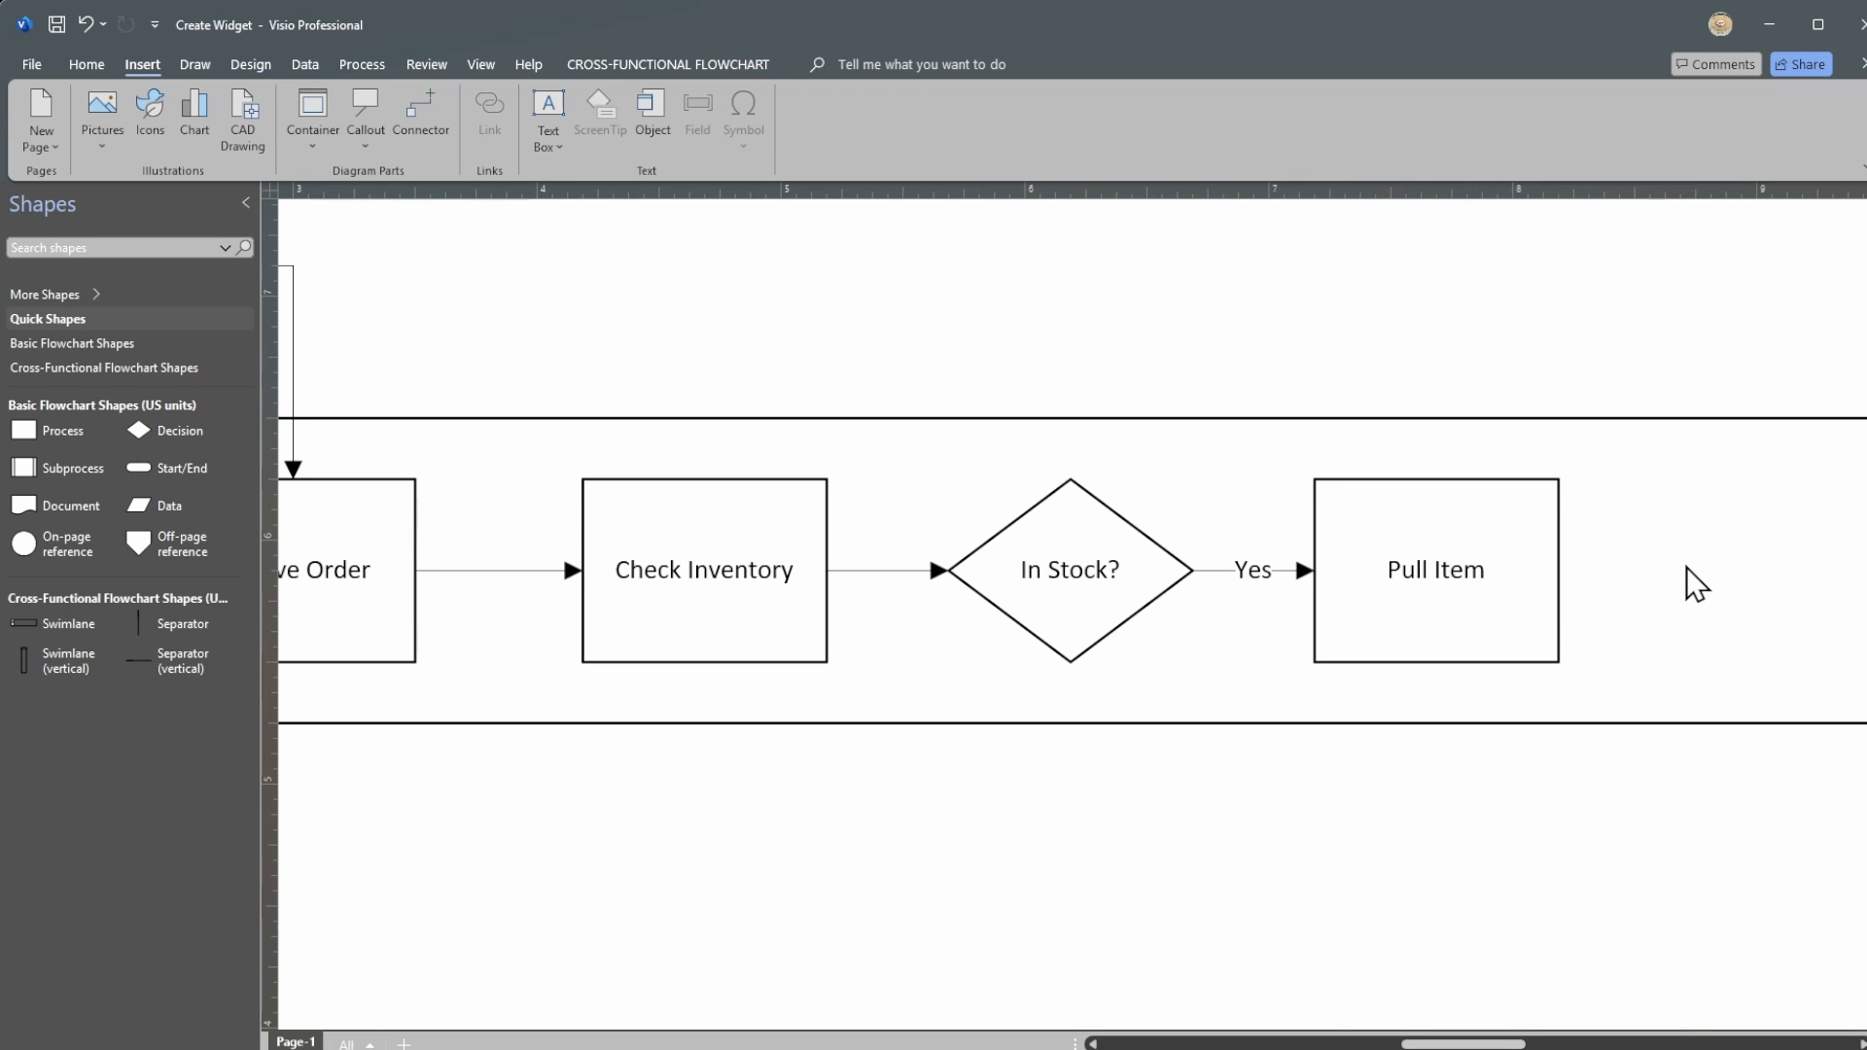
Step: Move the connector's "Yes" label off the line so it sits just above it
click(1235, 587)
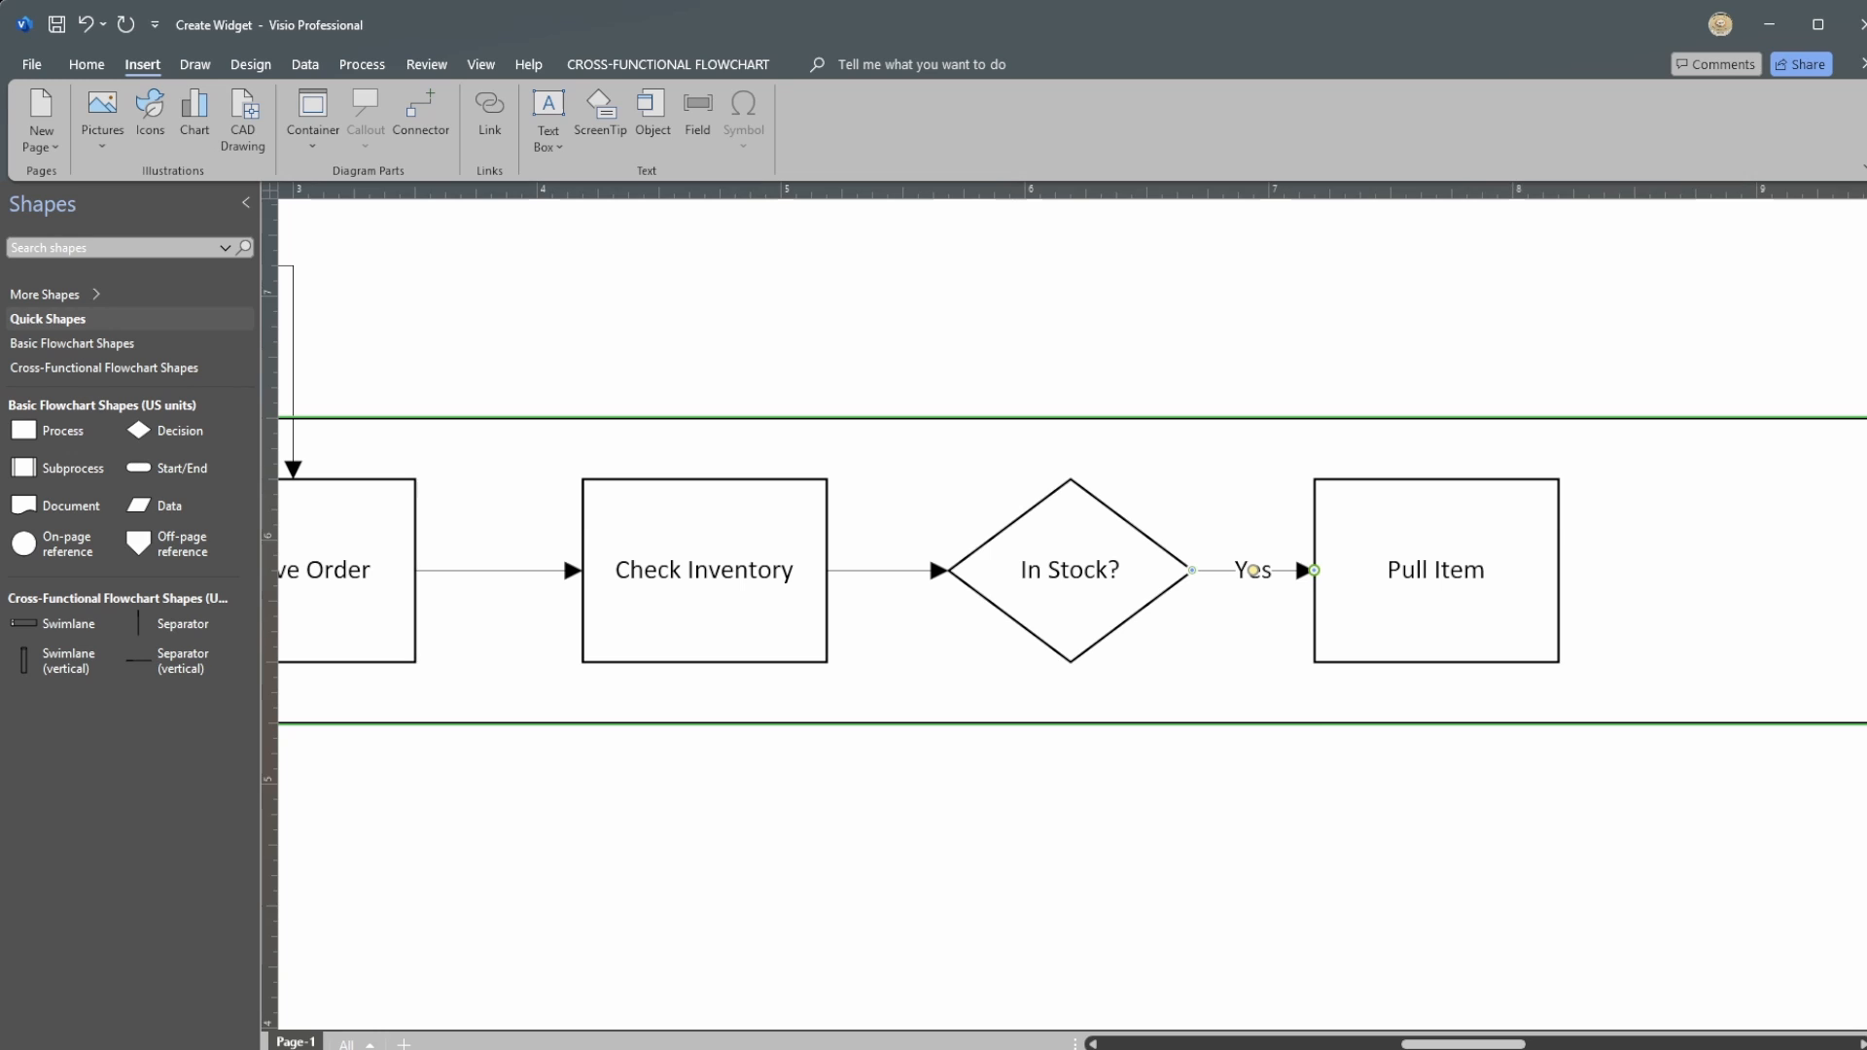
scroll(1072, 615, up, 4)
drag(1457, 1045, 1477, 1047)
click(1001, 654)
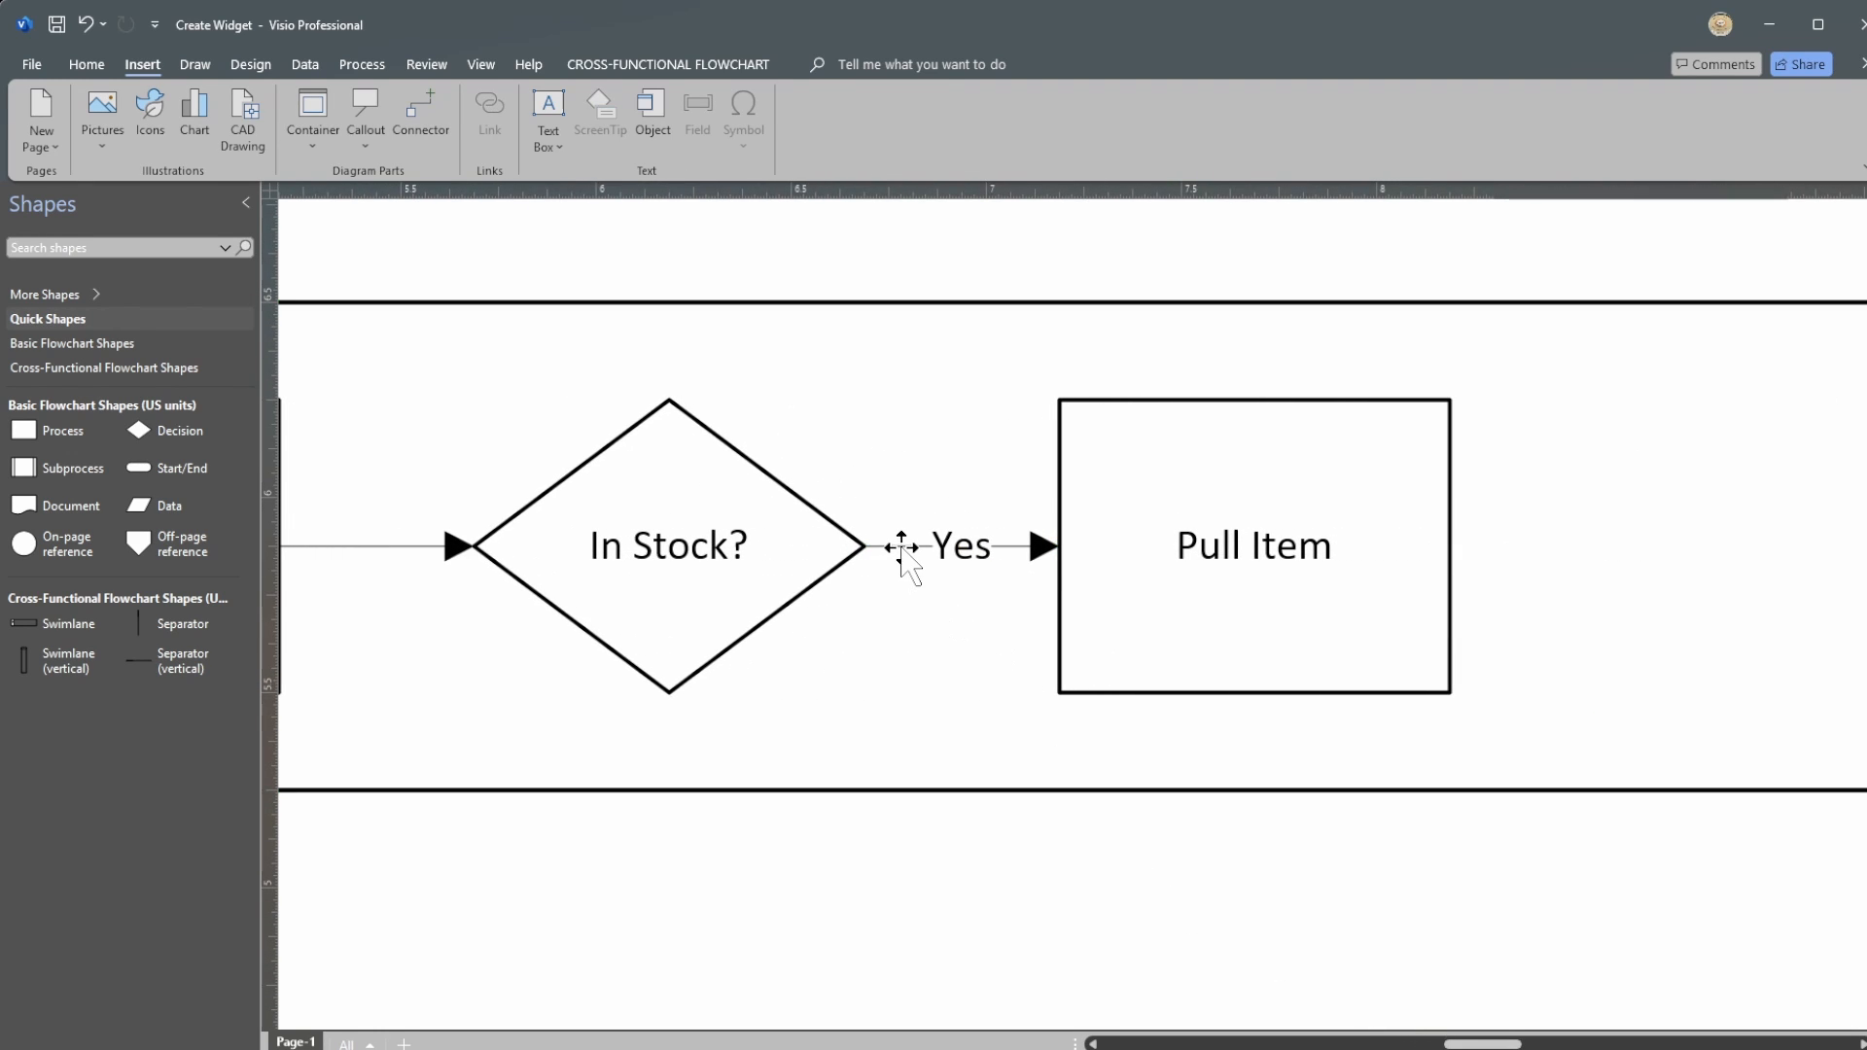
click(902, 549)
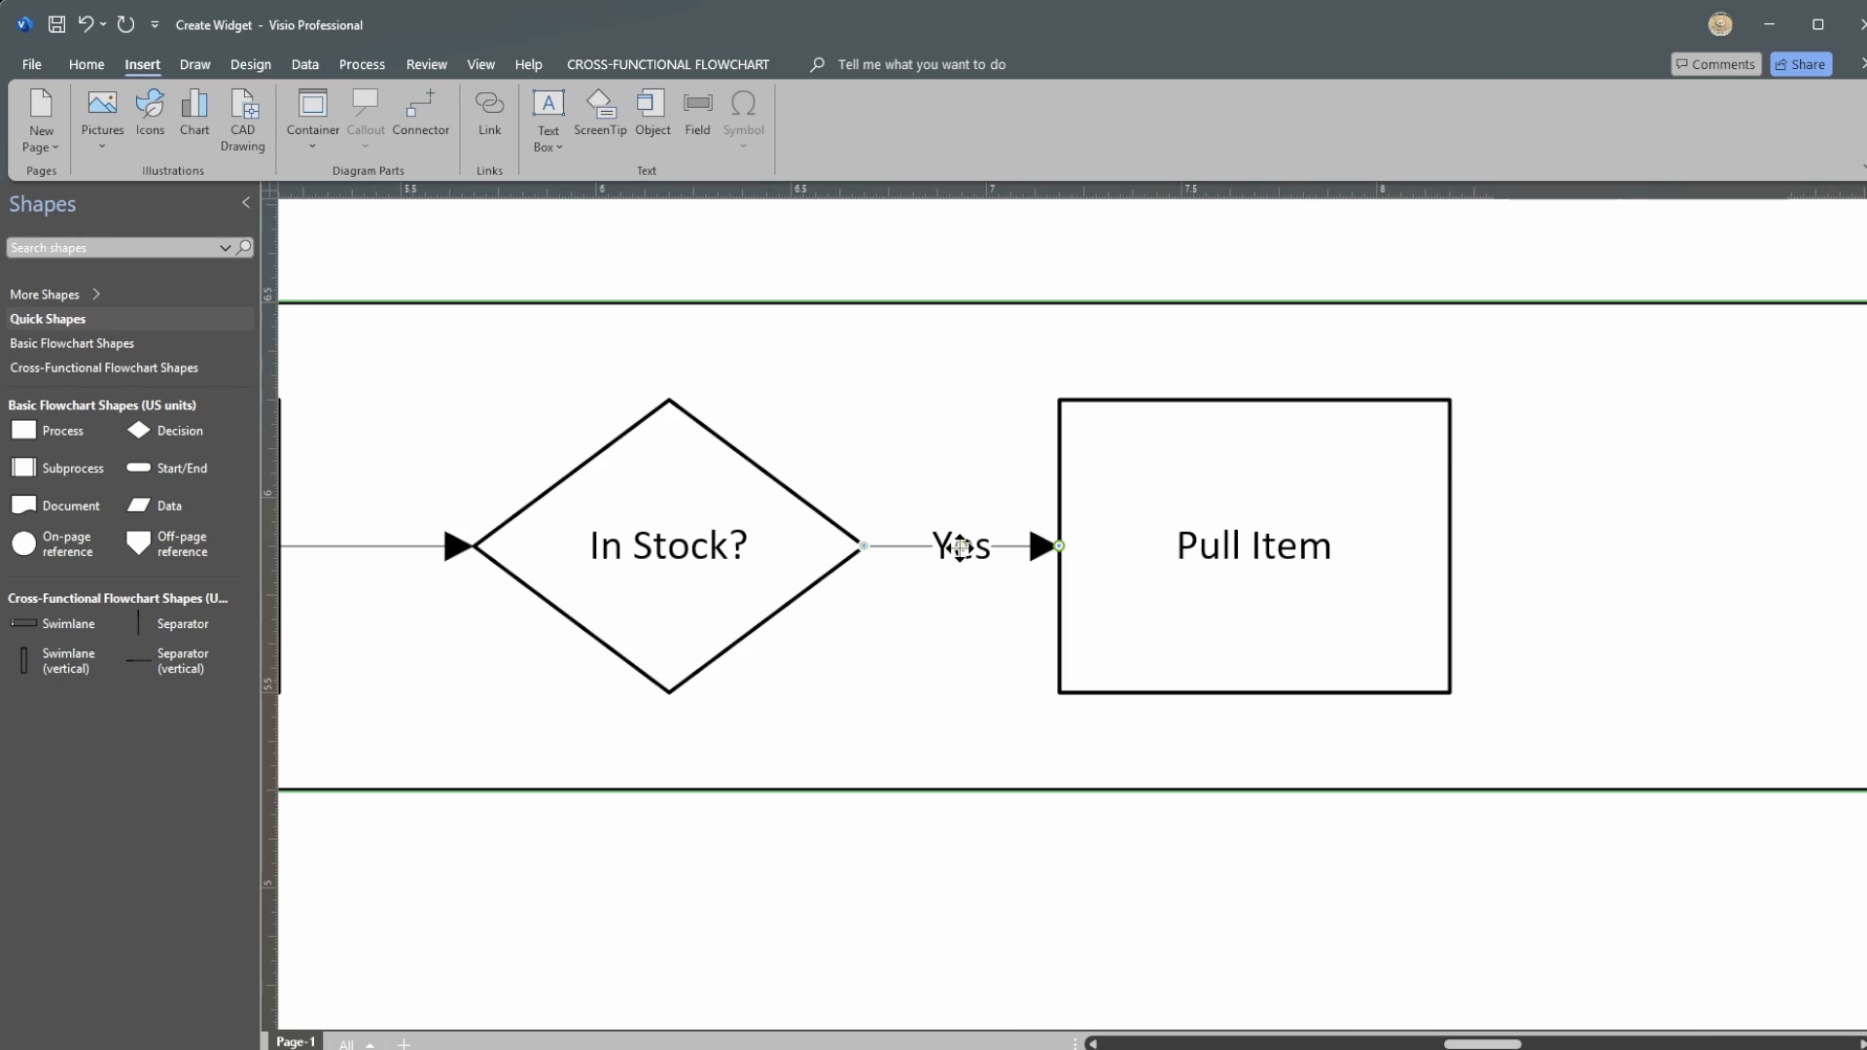
drag(962, 546, 961, 508)
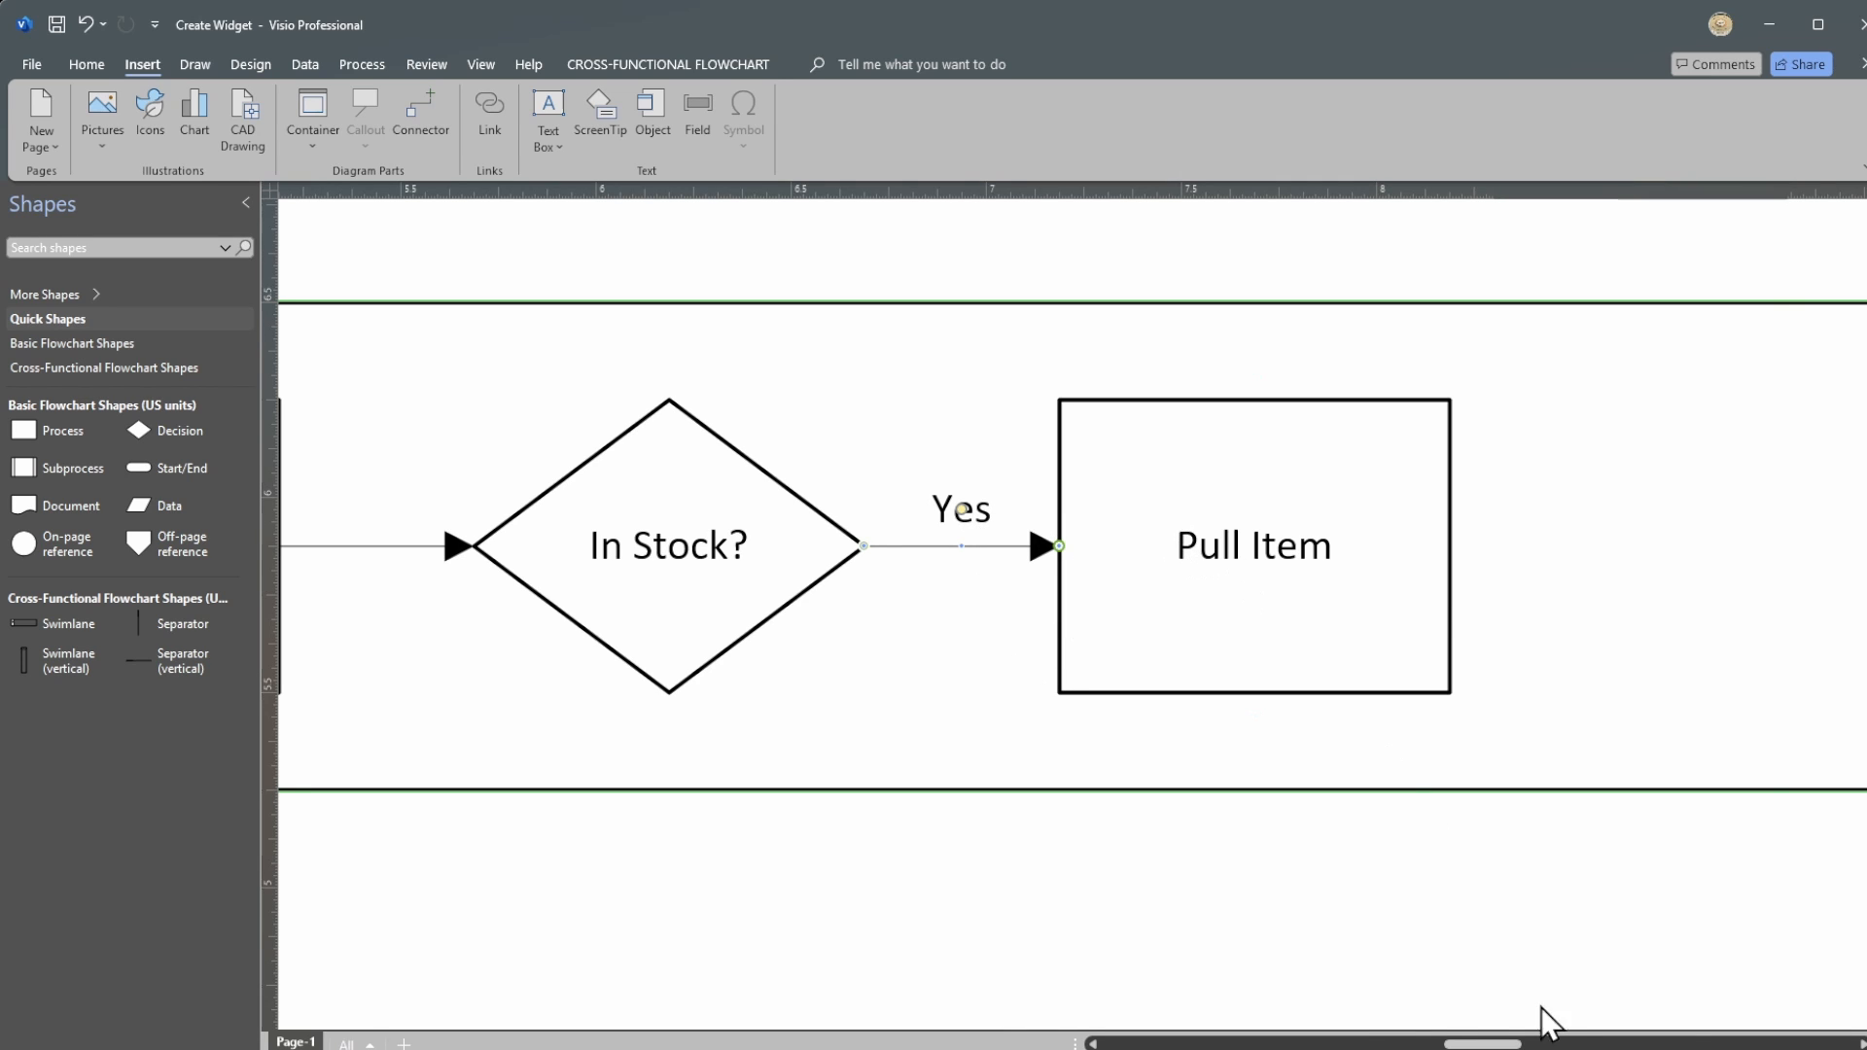
Step: Move the Pull Item box about two inches farther from In Stock? within the Sales lane
click(1610, 1049)
click(1609, 1049)
click(1609, 1049)
click(1610, 1049)
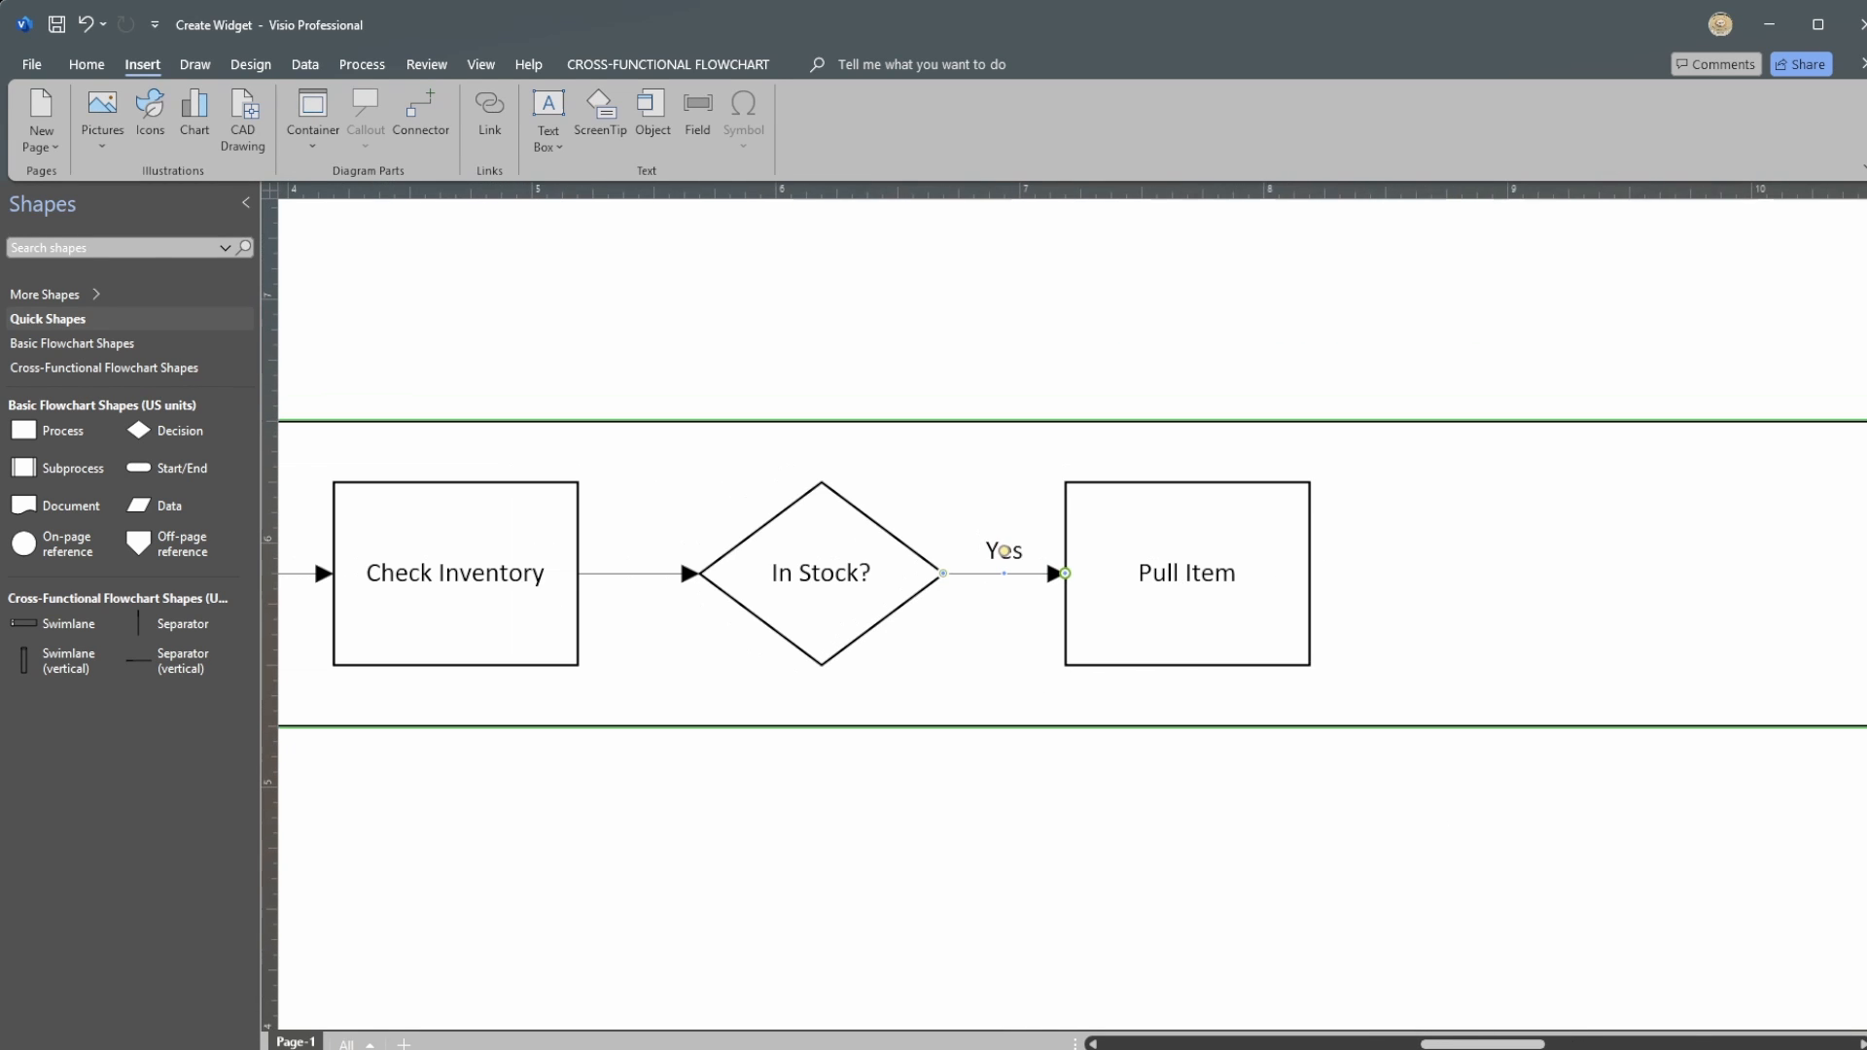
drag(1462, 1046, 1463, 1046)
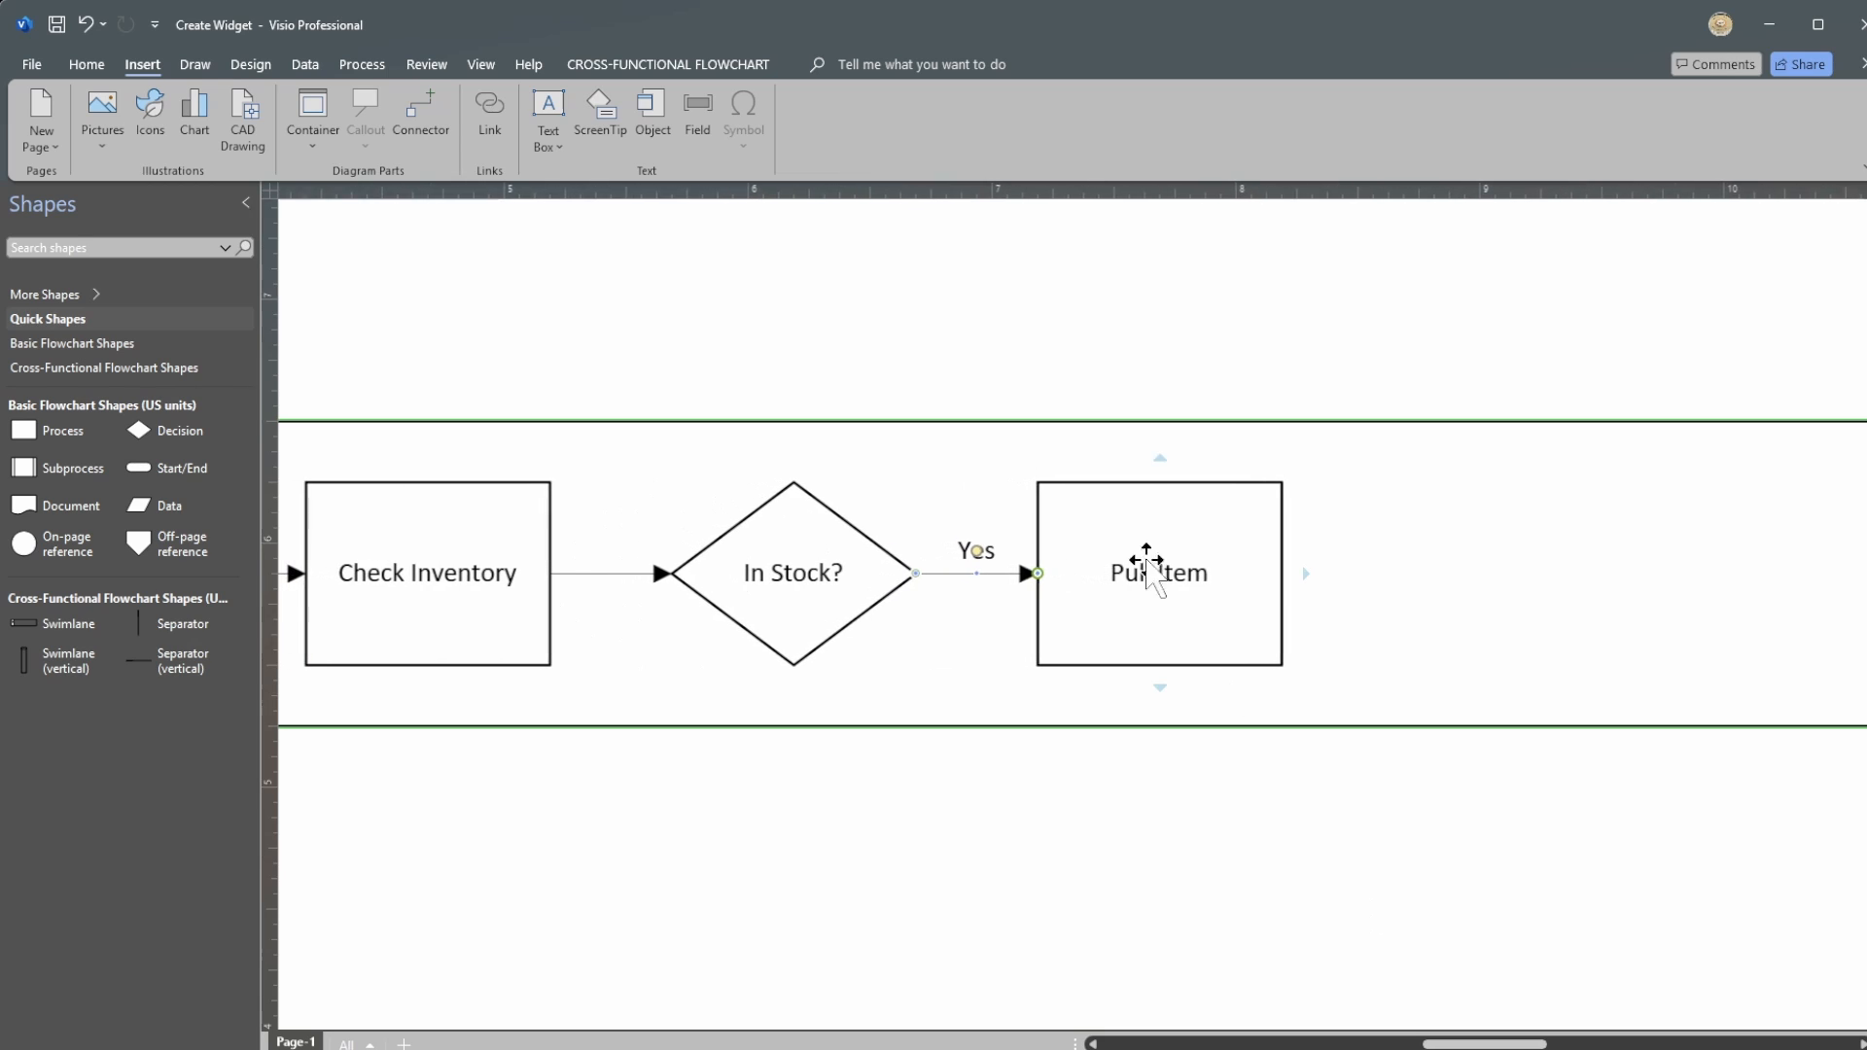
click(1141, 549)
drag(1218, 614, 1650, 595)
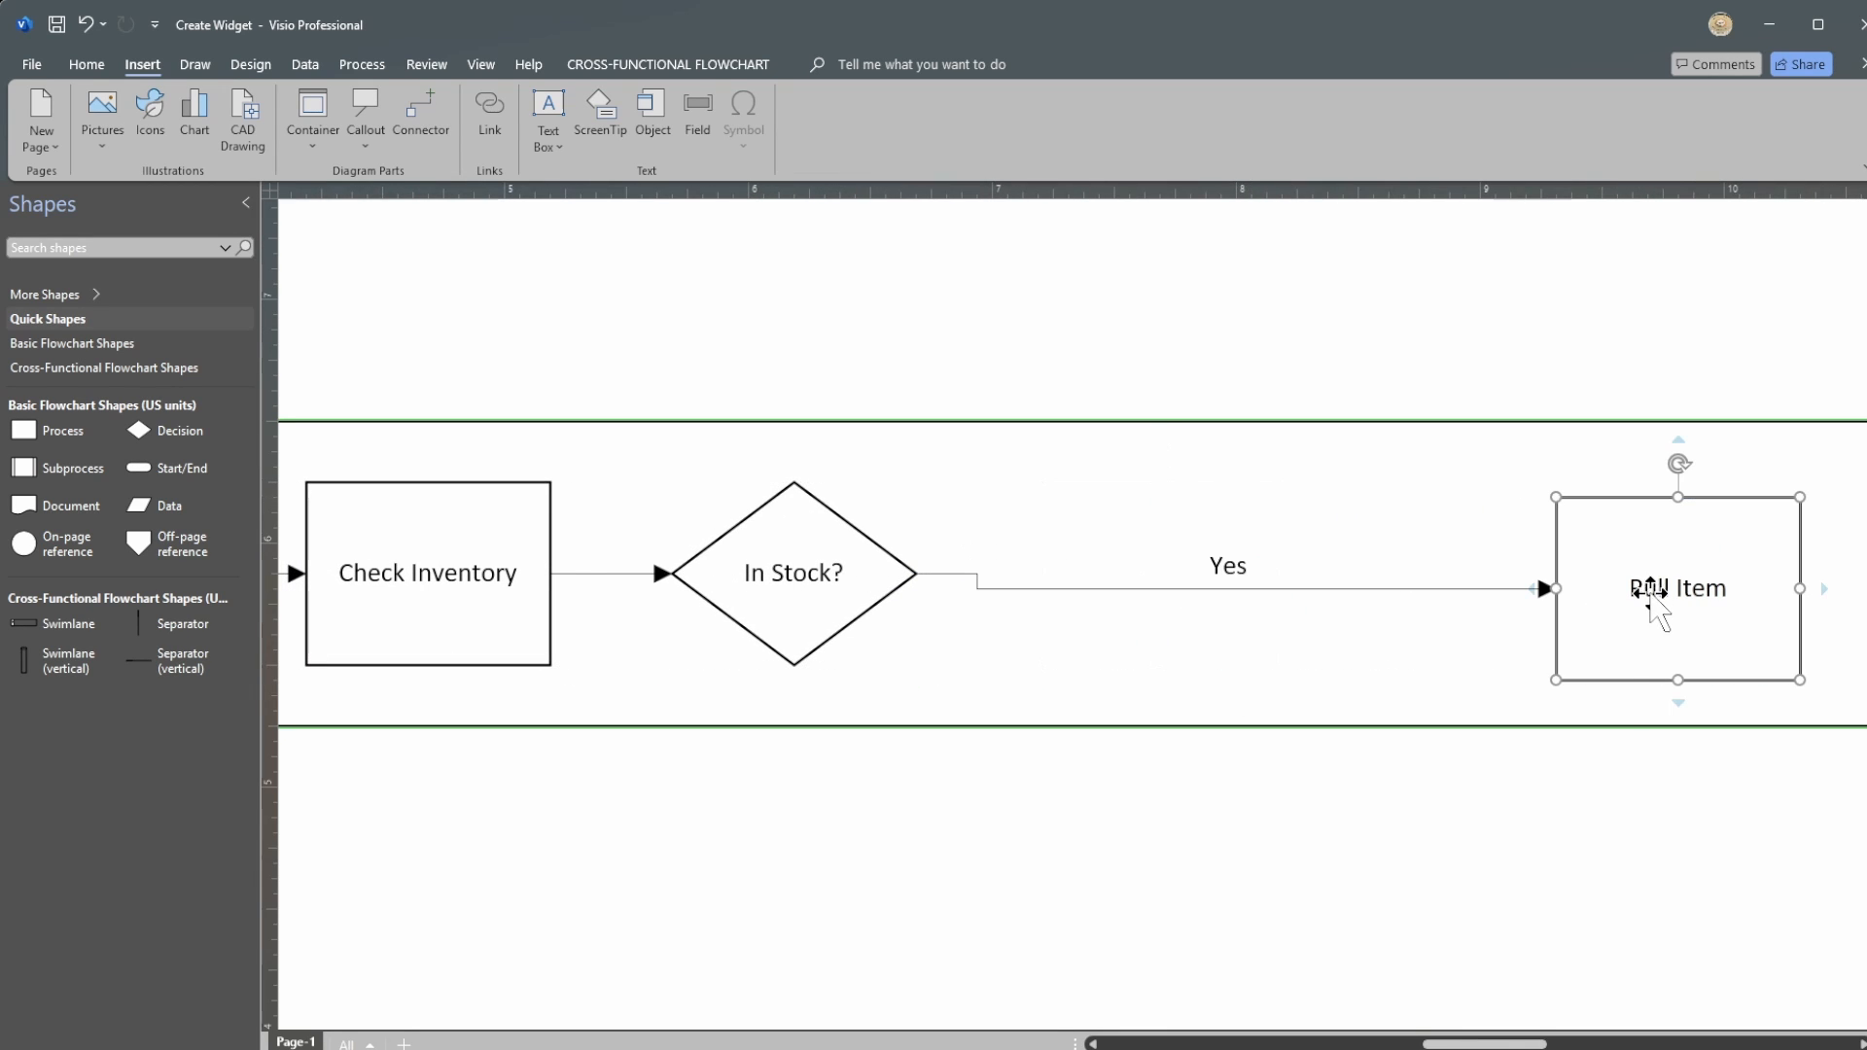
Step: Move the Pull Item box near the far end of the Sales lane, level with In Stock?
click(1610, 1049)
click(1609, 1049)
click(1609, 1049)
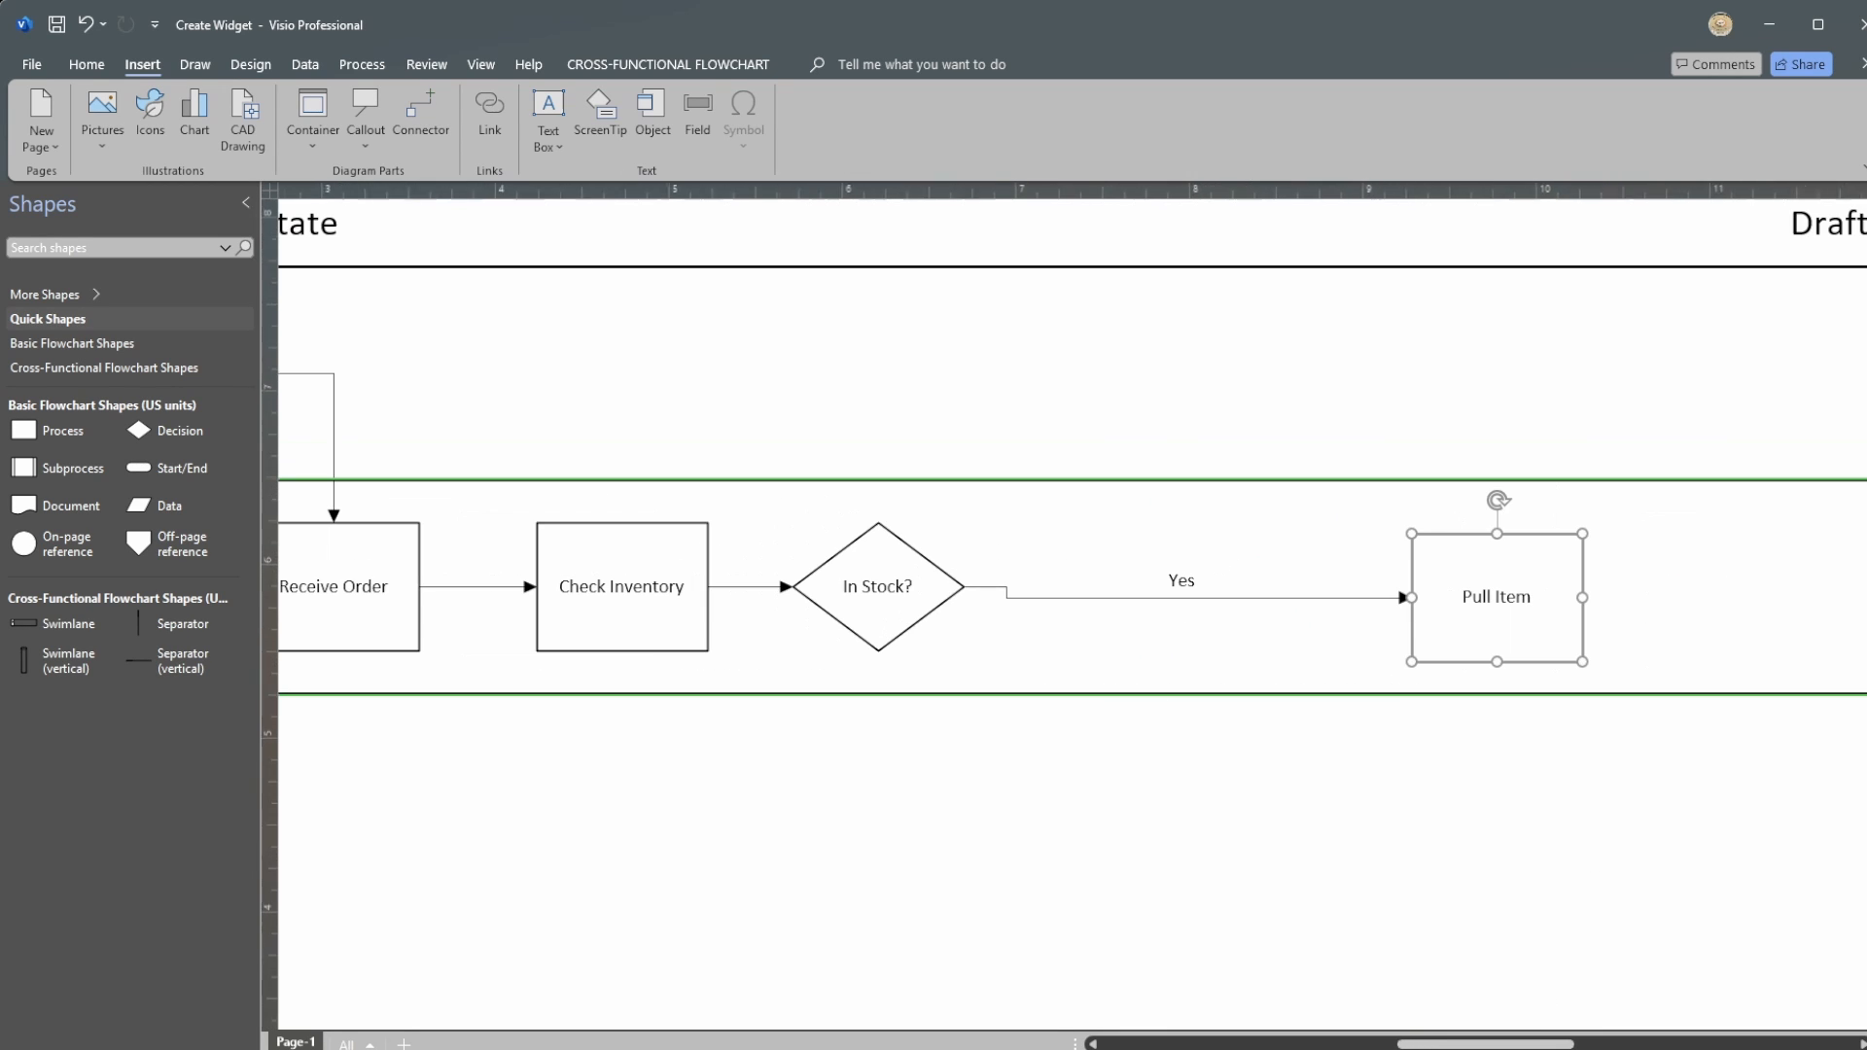
click(1609, 1049)
click(1609, 1049)
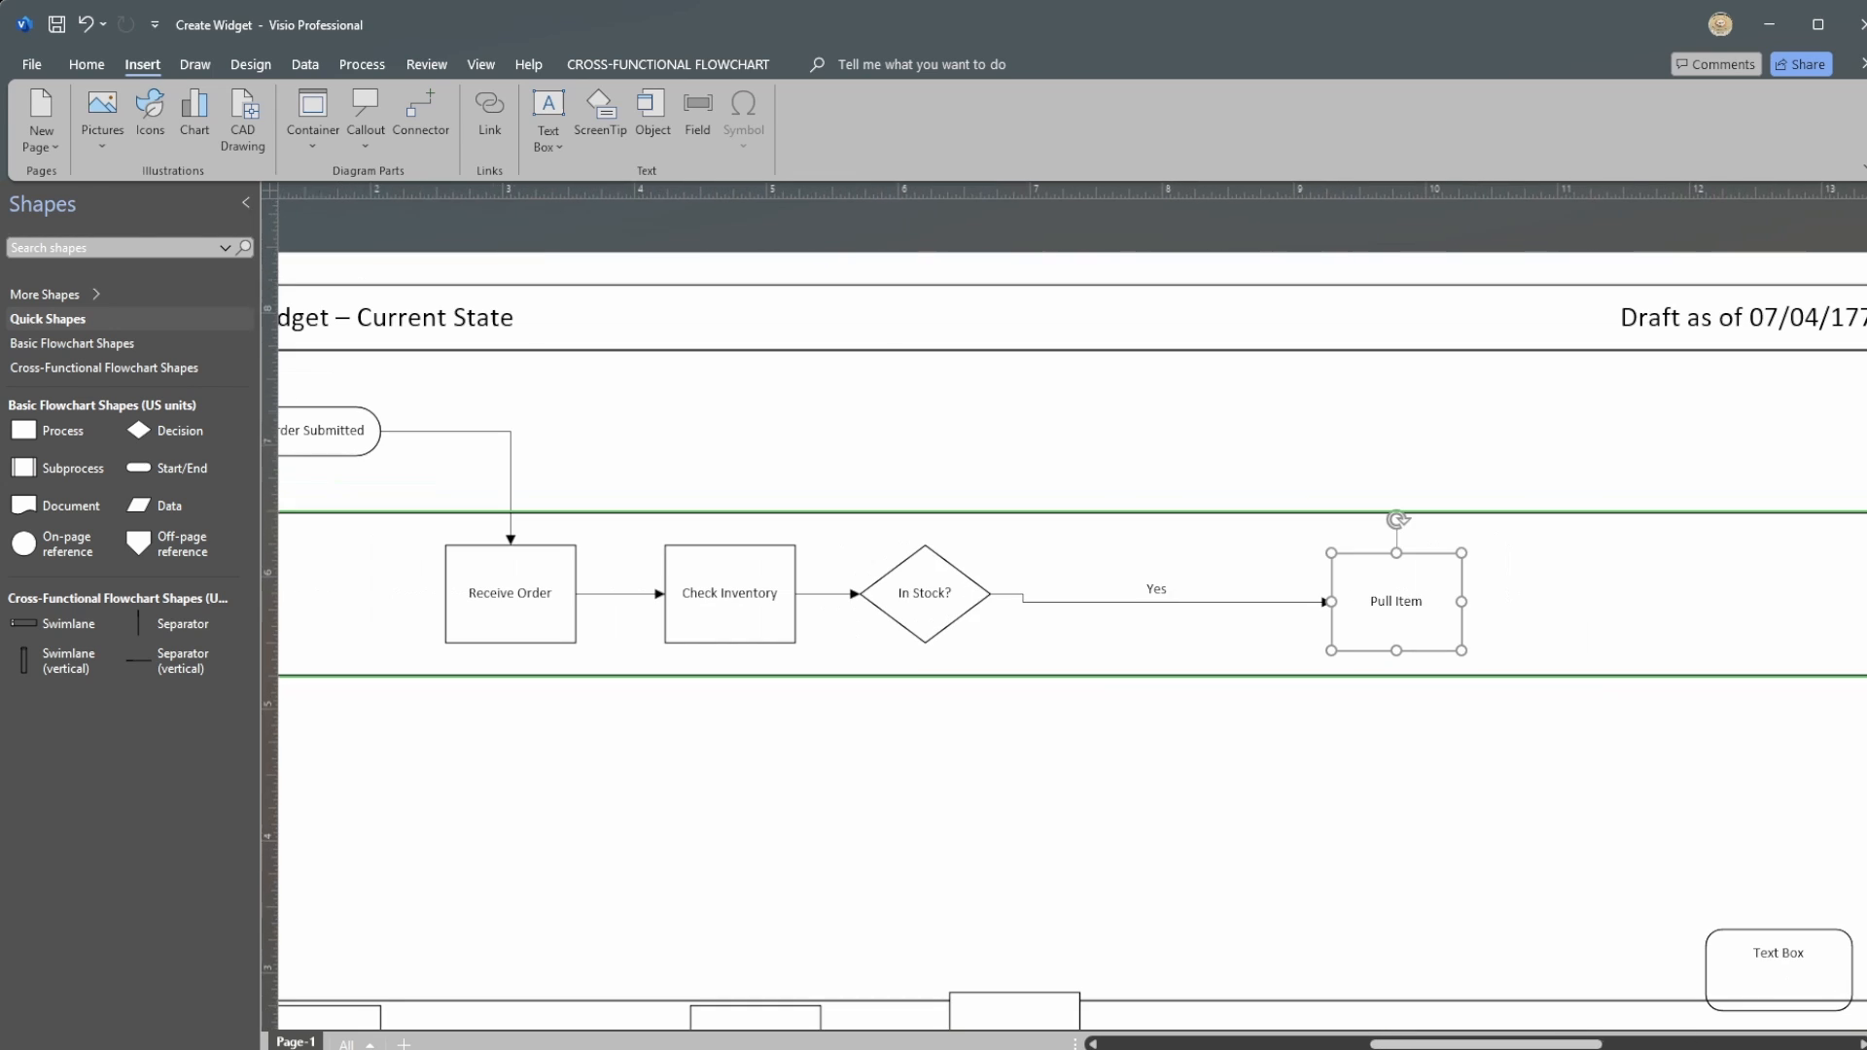
drag(1373, 598, 1741, 592)
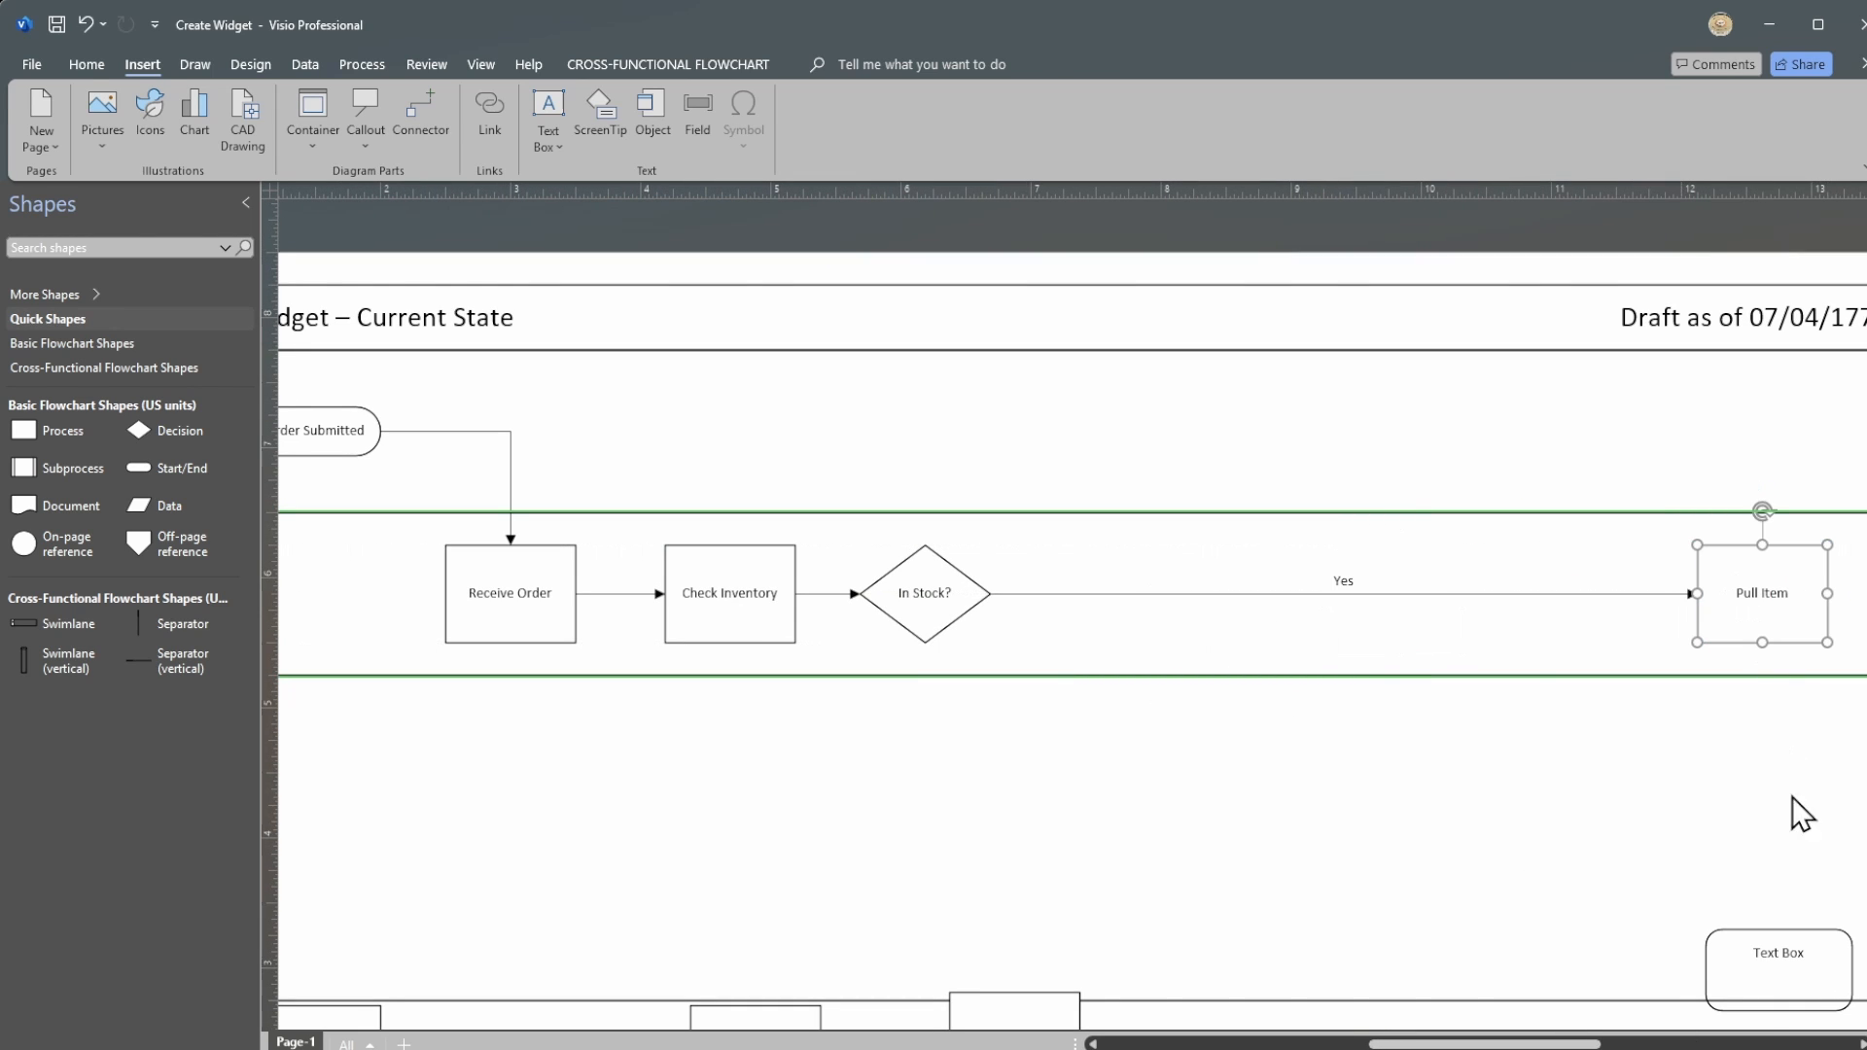
Step: Move the Pull Item box down into the Function lane, just above the Text Box shape
click(1634, 1046)
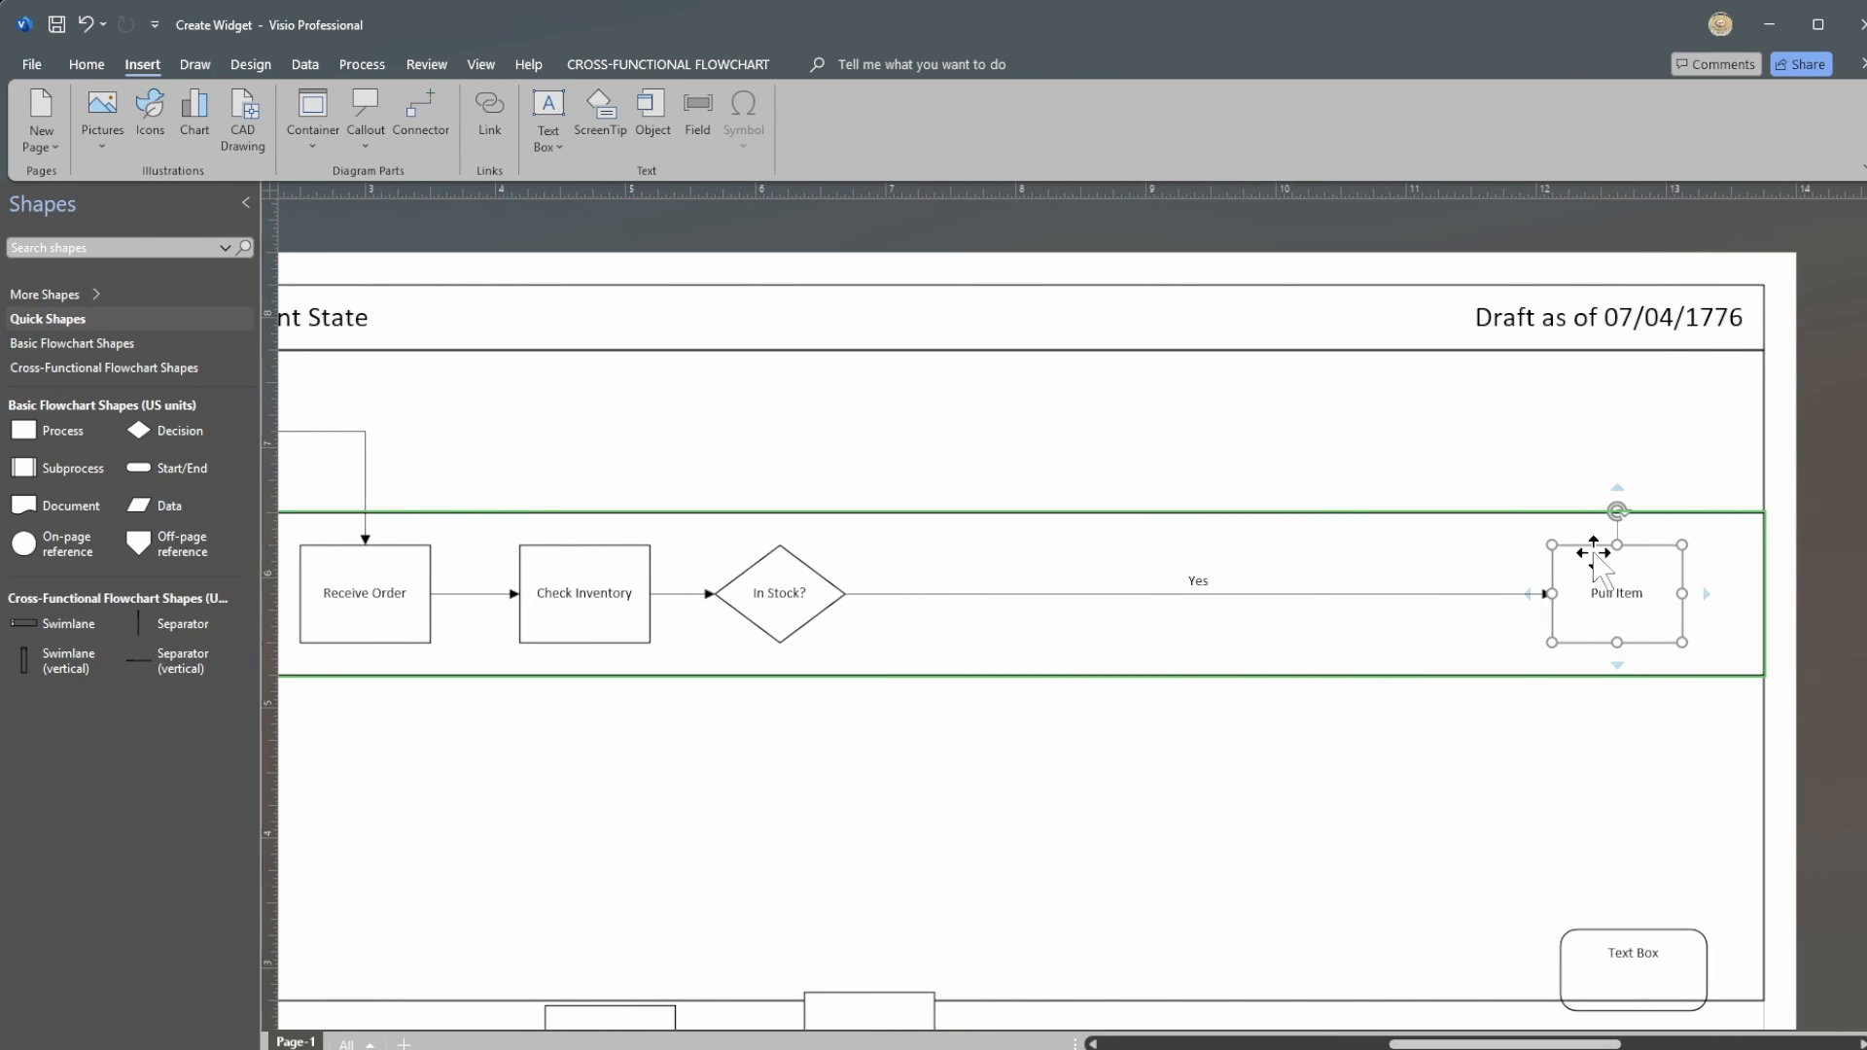
drag(1607, 603, 1634, 848)
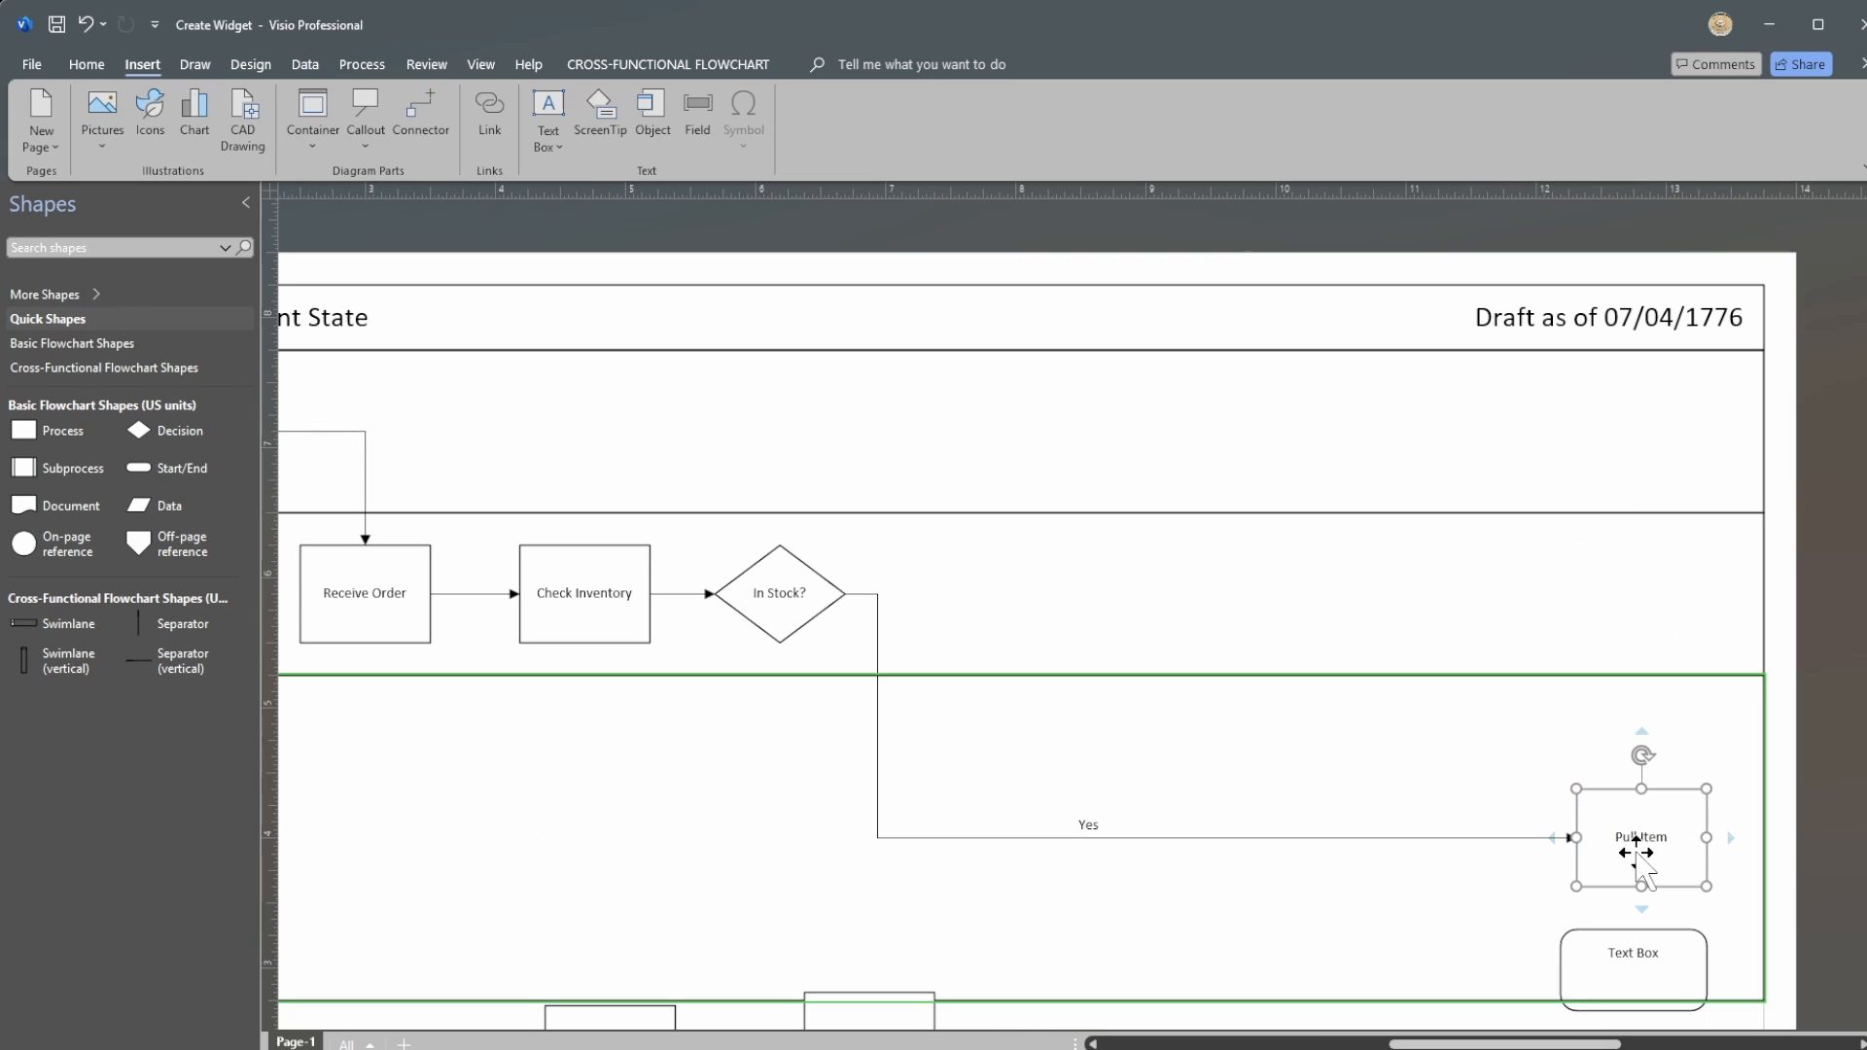
scroll(1631, 855, down, 1)
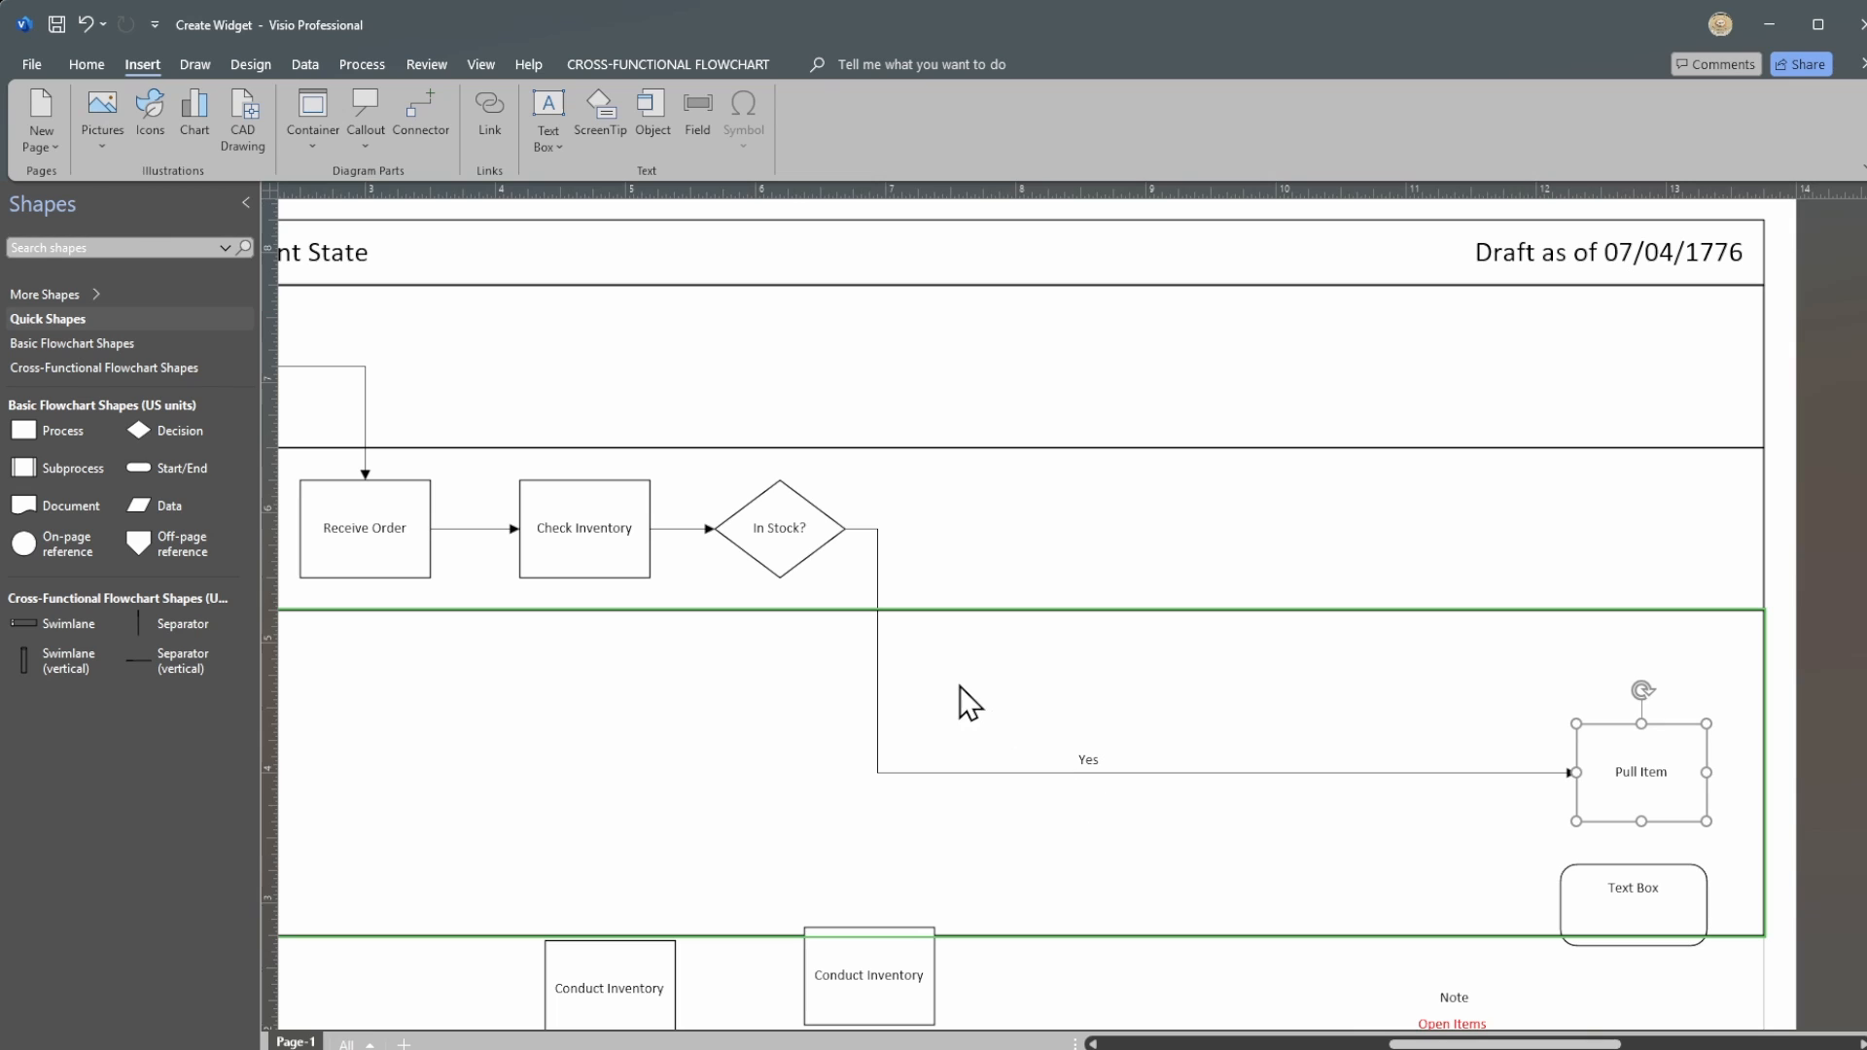
Step: Move the connector's "Yes" label beside the In Stock? decision, just above where the connector leaves it
click(1113, 773)
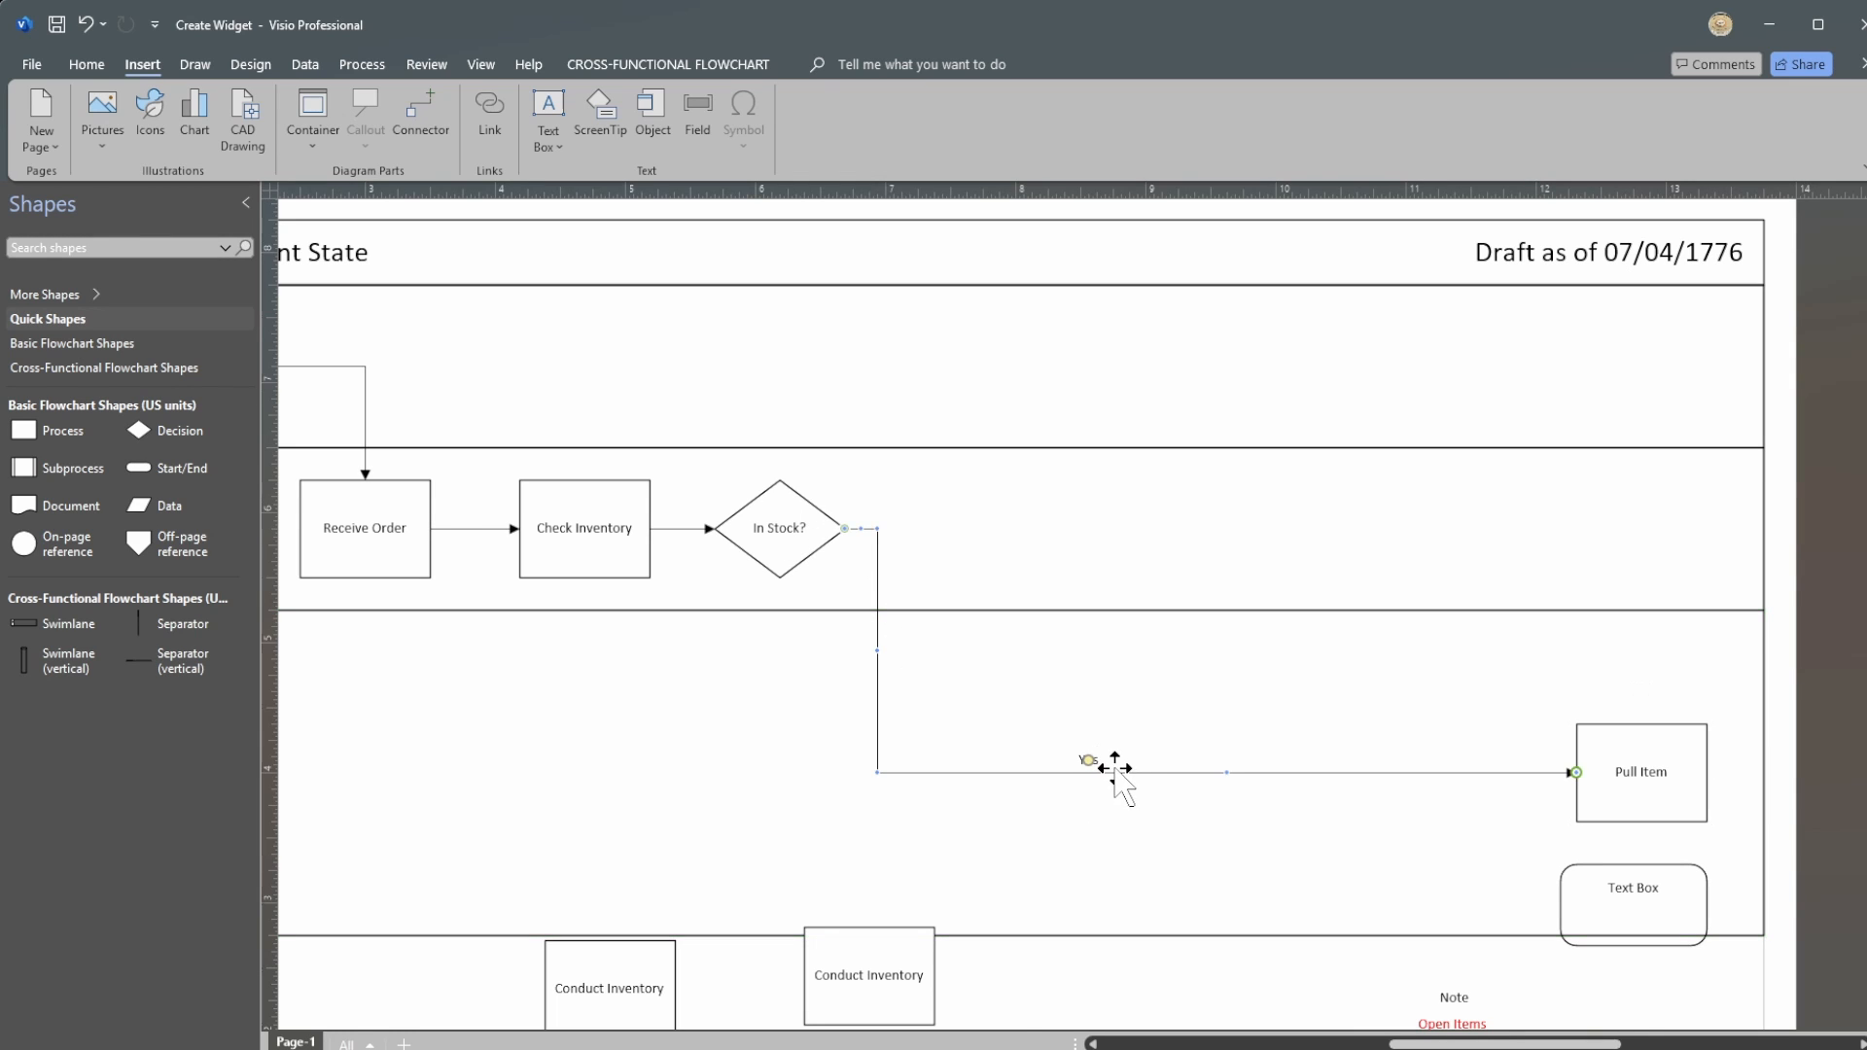
drag(1415, 1043, 1399, 1044)
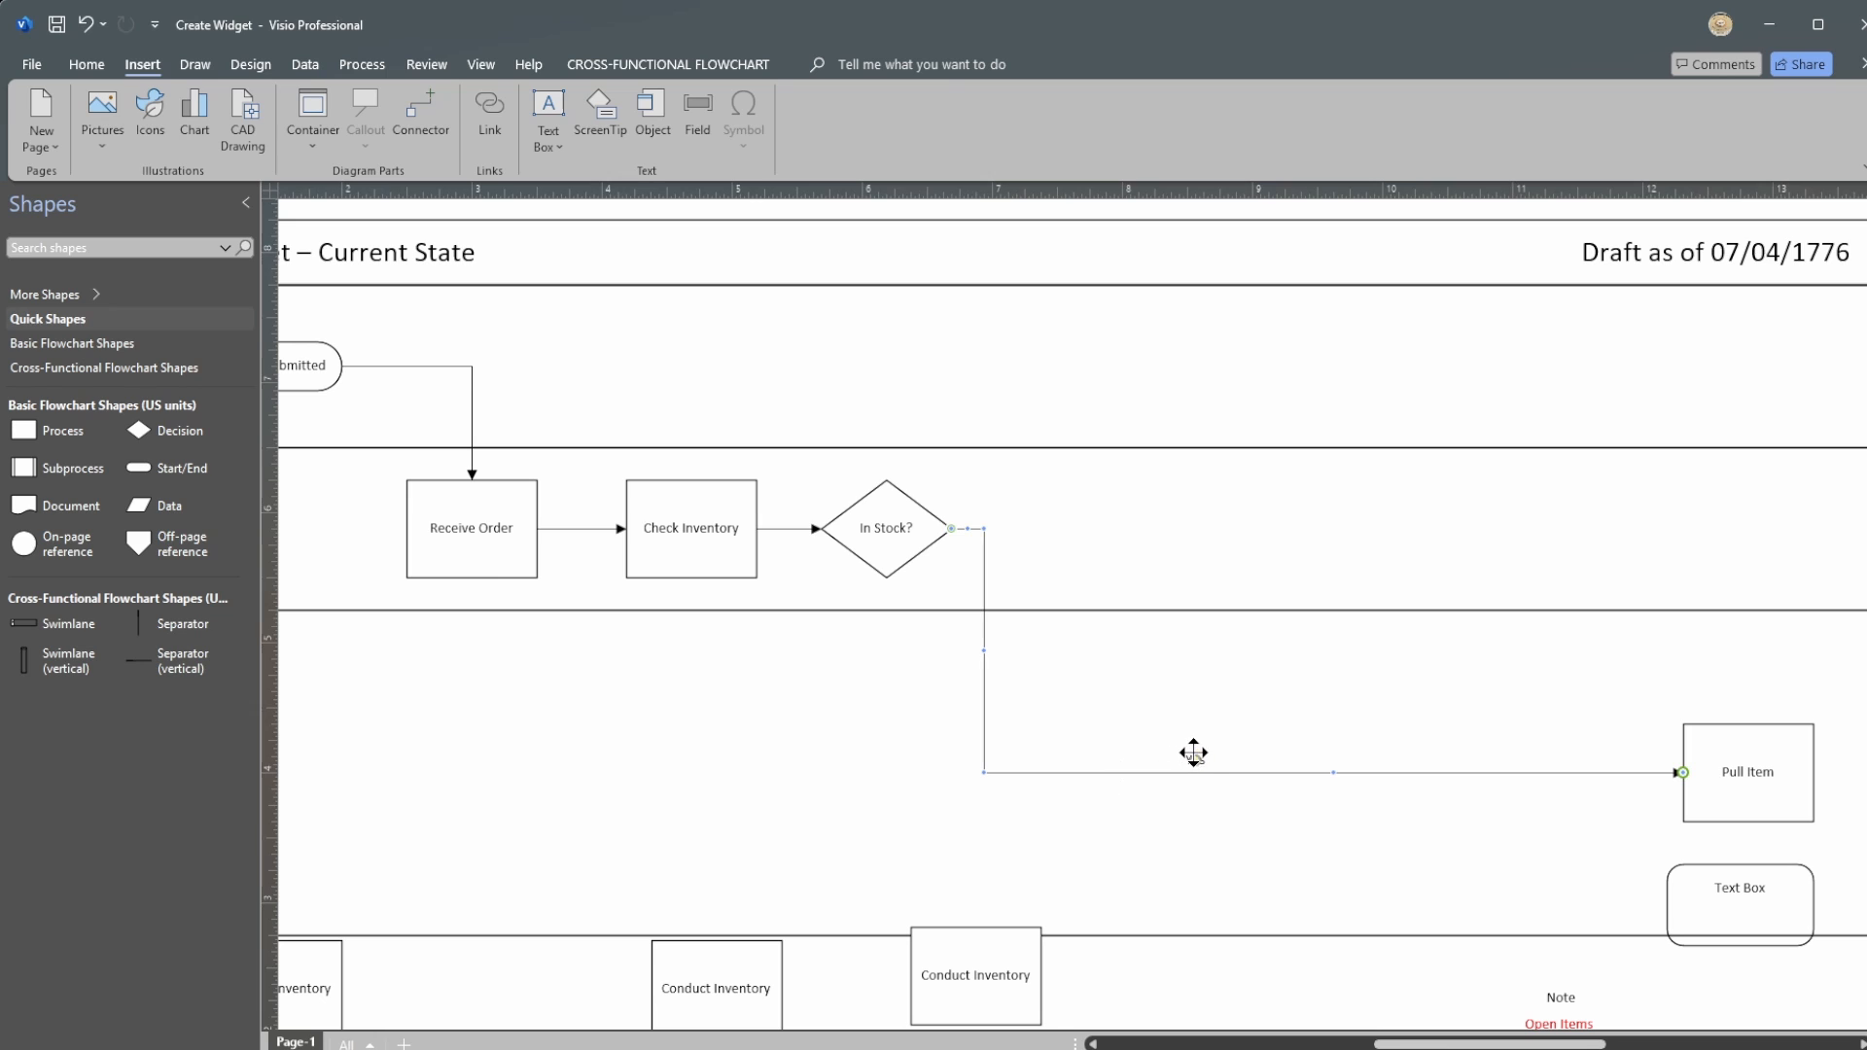
drag(1194, 754, 974, 512)
drag(1574, 1043, 1549, 1046)
scroll(1073, 614, up, 3)
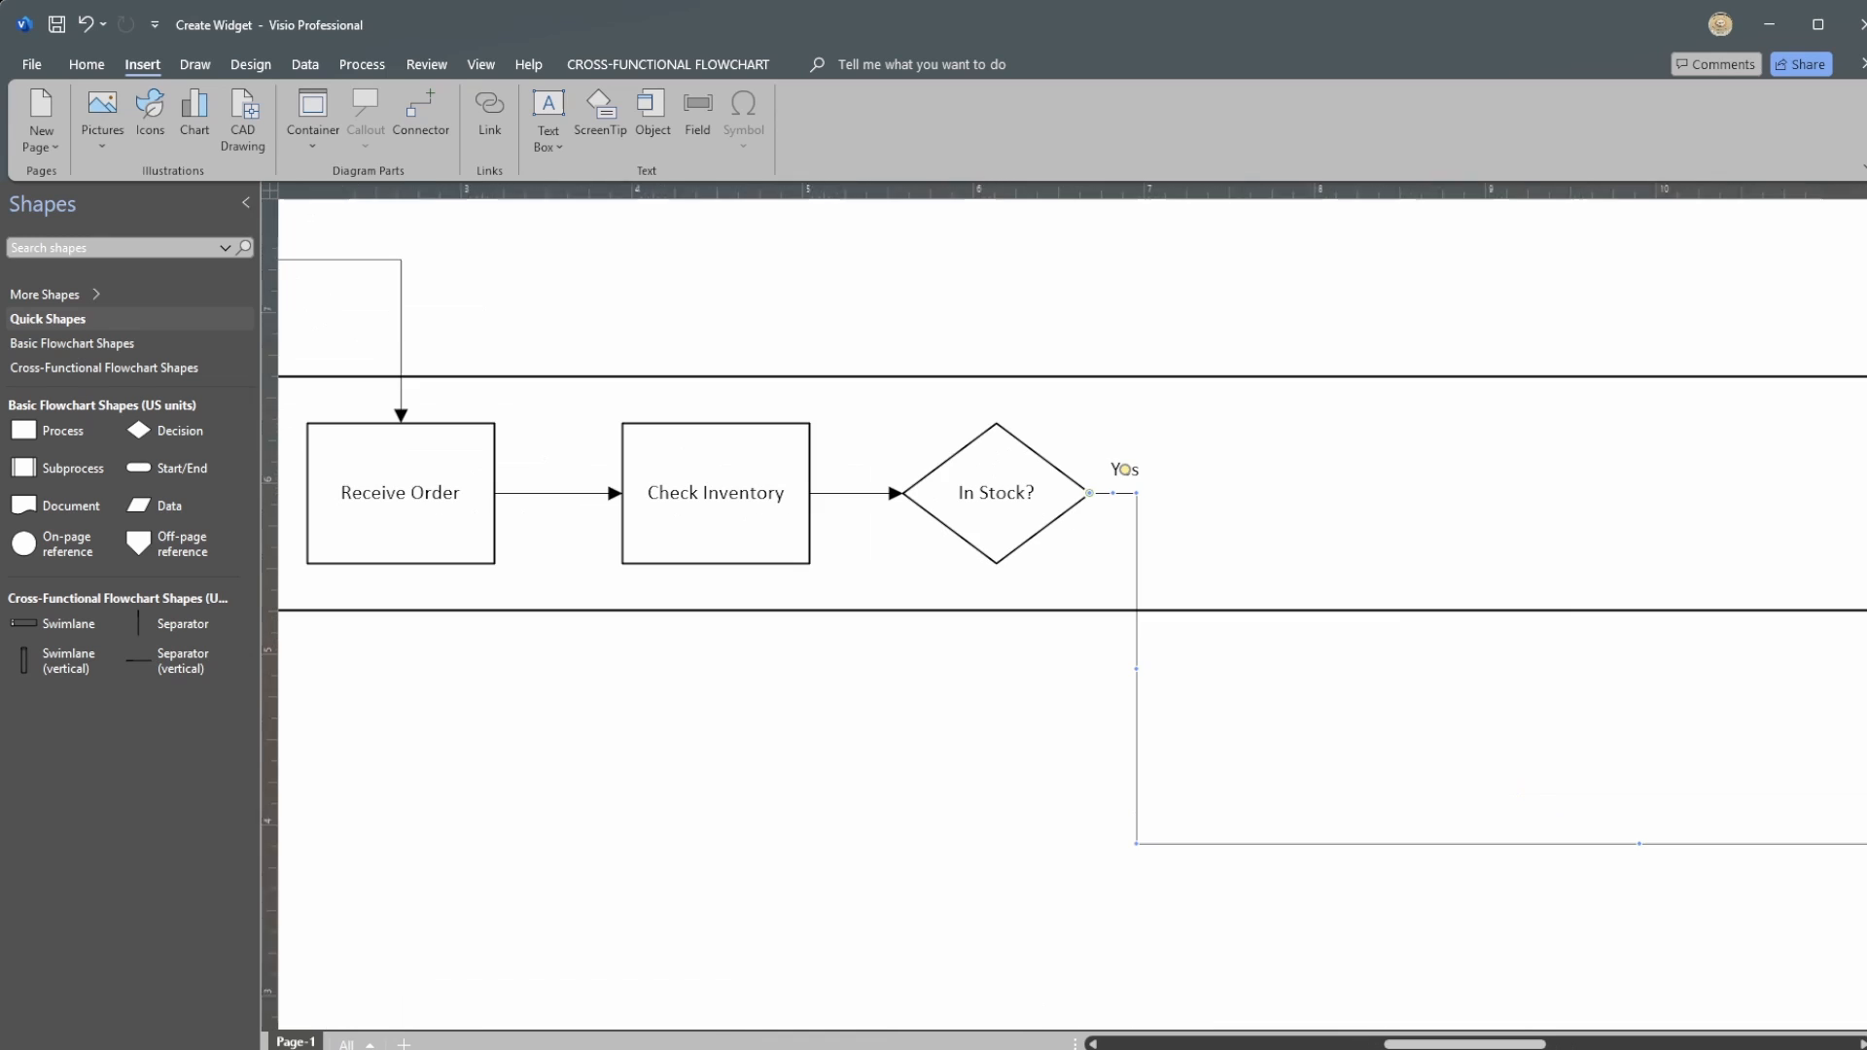
click(1303, 535)
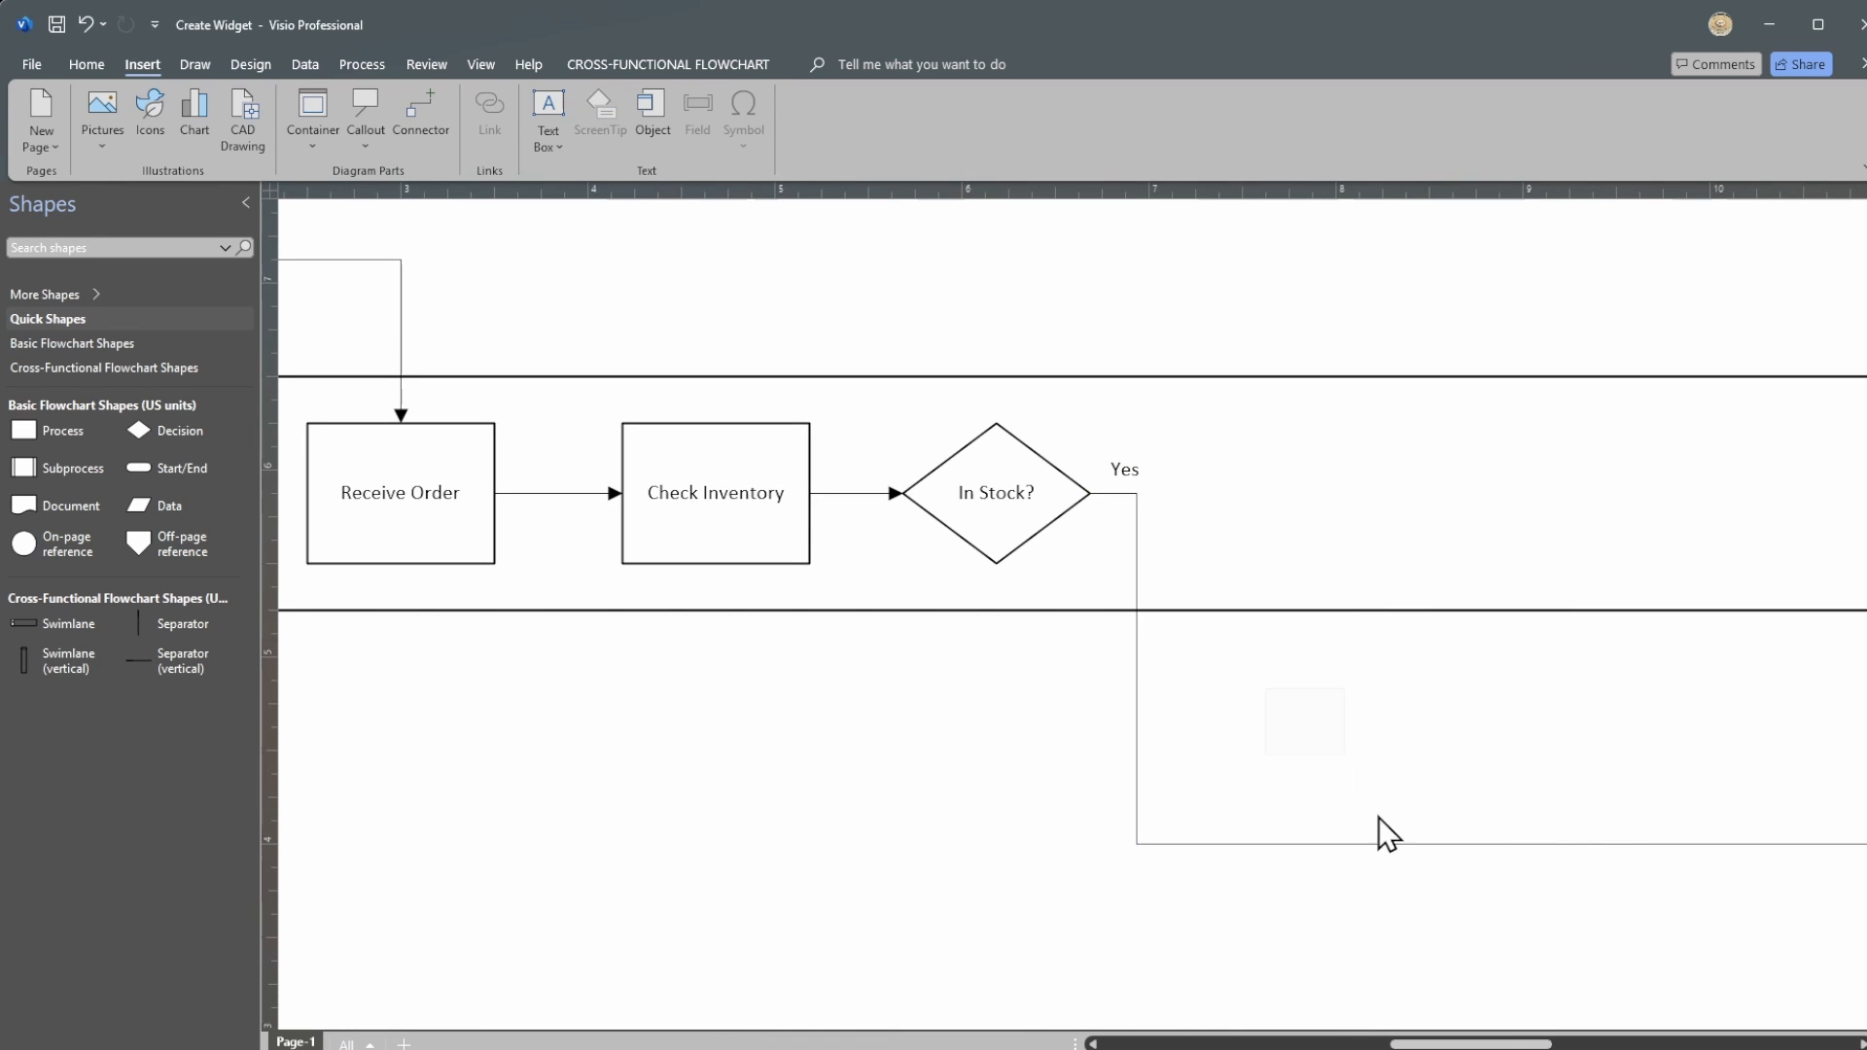
drag(1497, 1044, 1482, 1044)
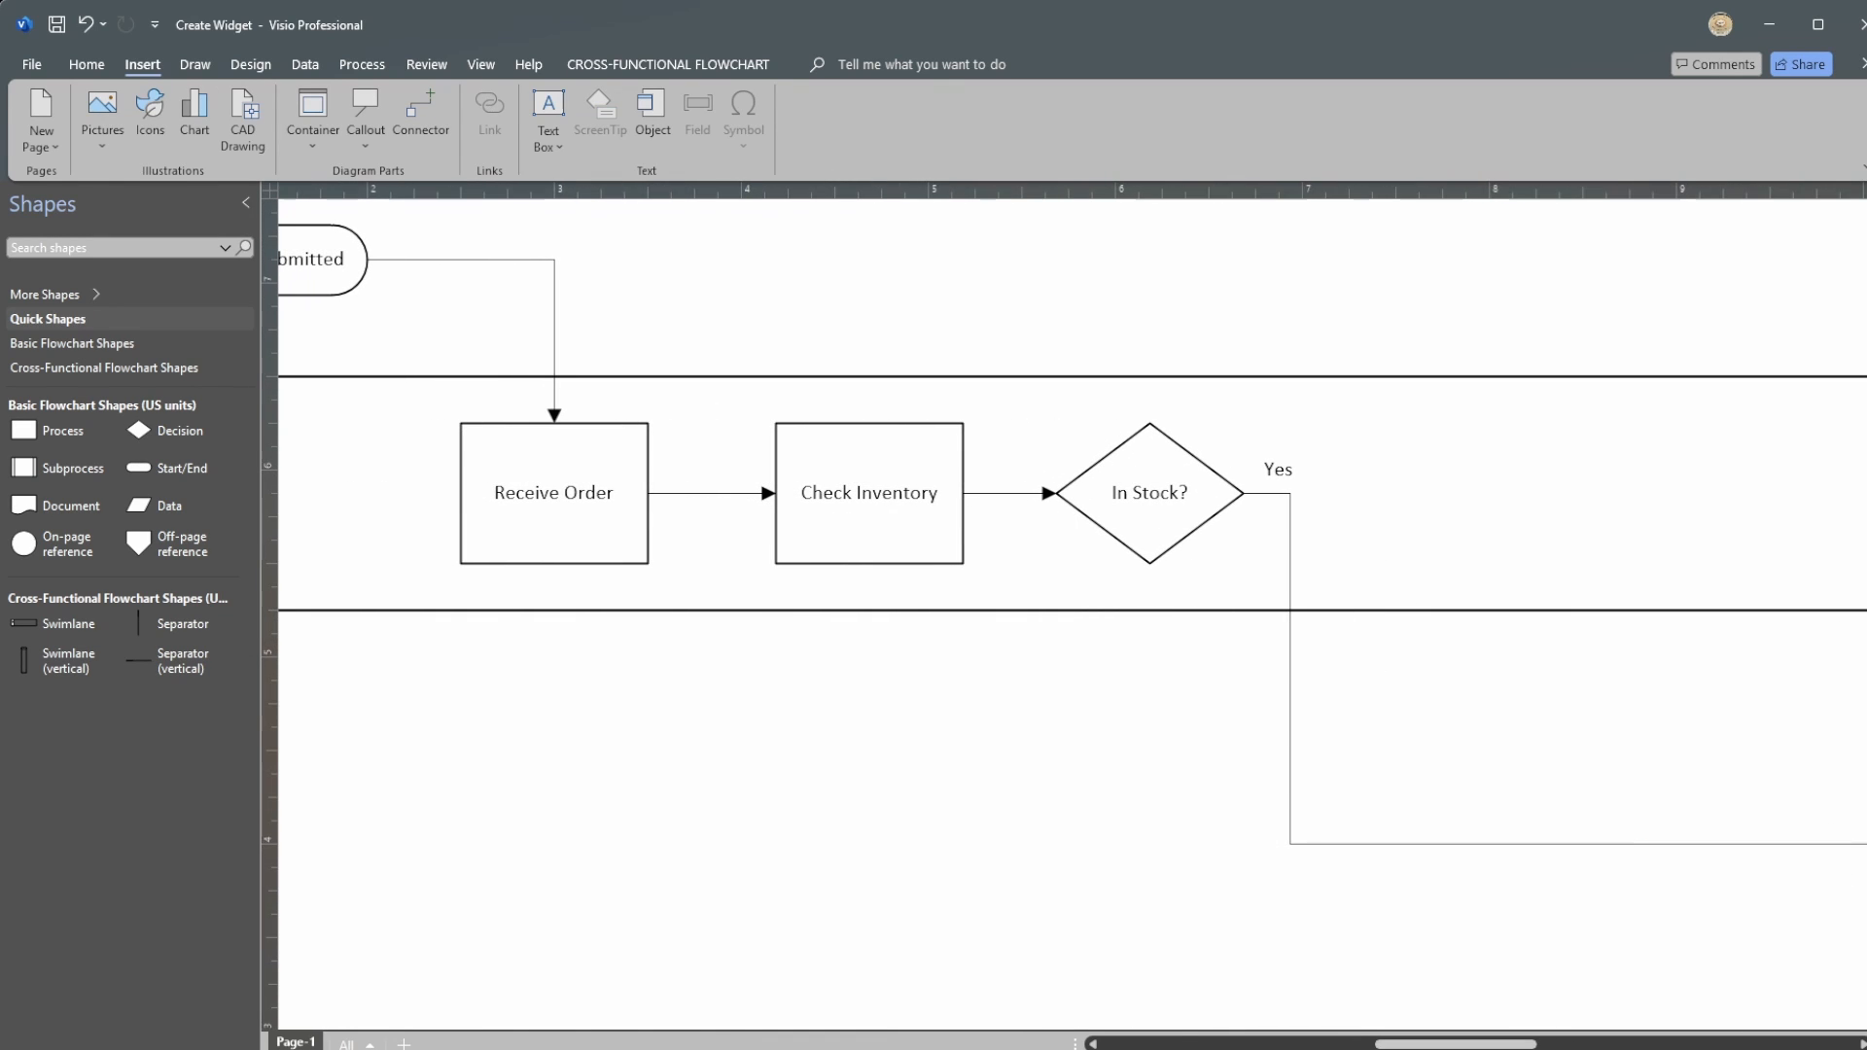
scroll(1073, 615, up, 2)
scroll(1072, 615, down, 3)
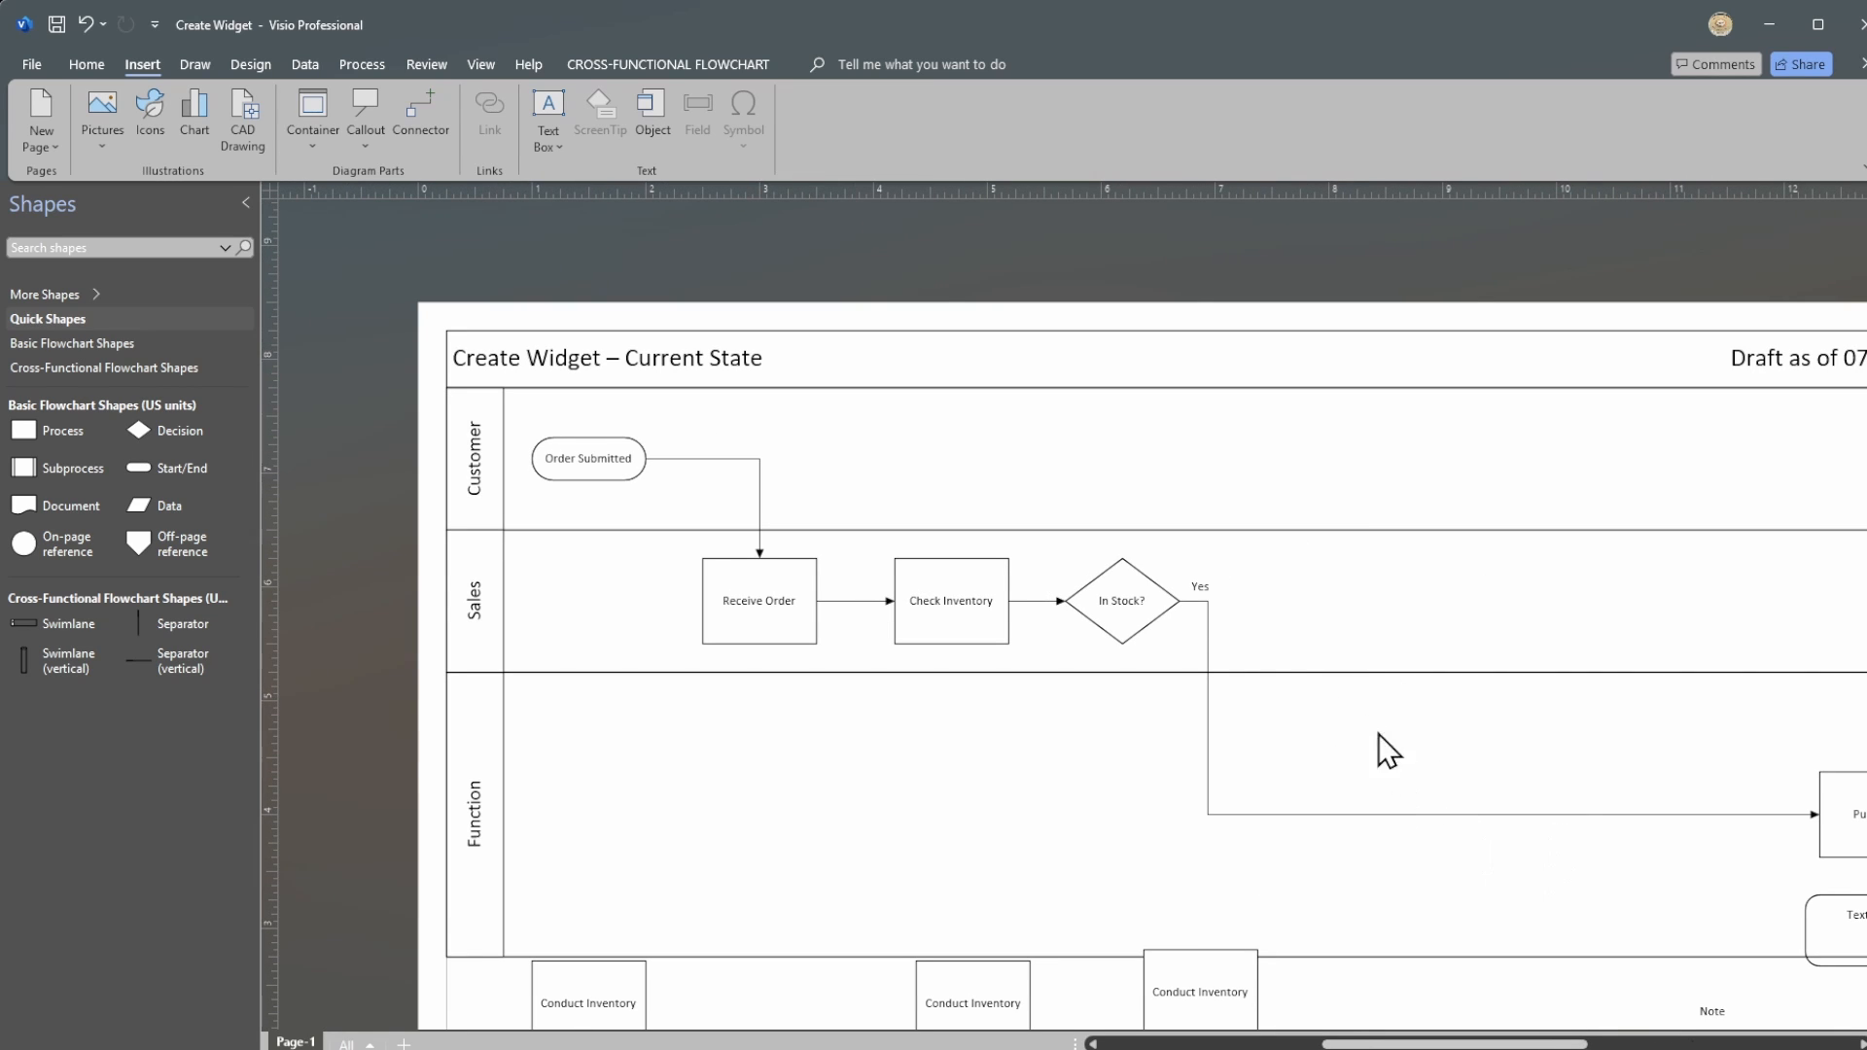
scroll(1076, 609, up, 3)
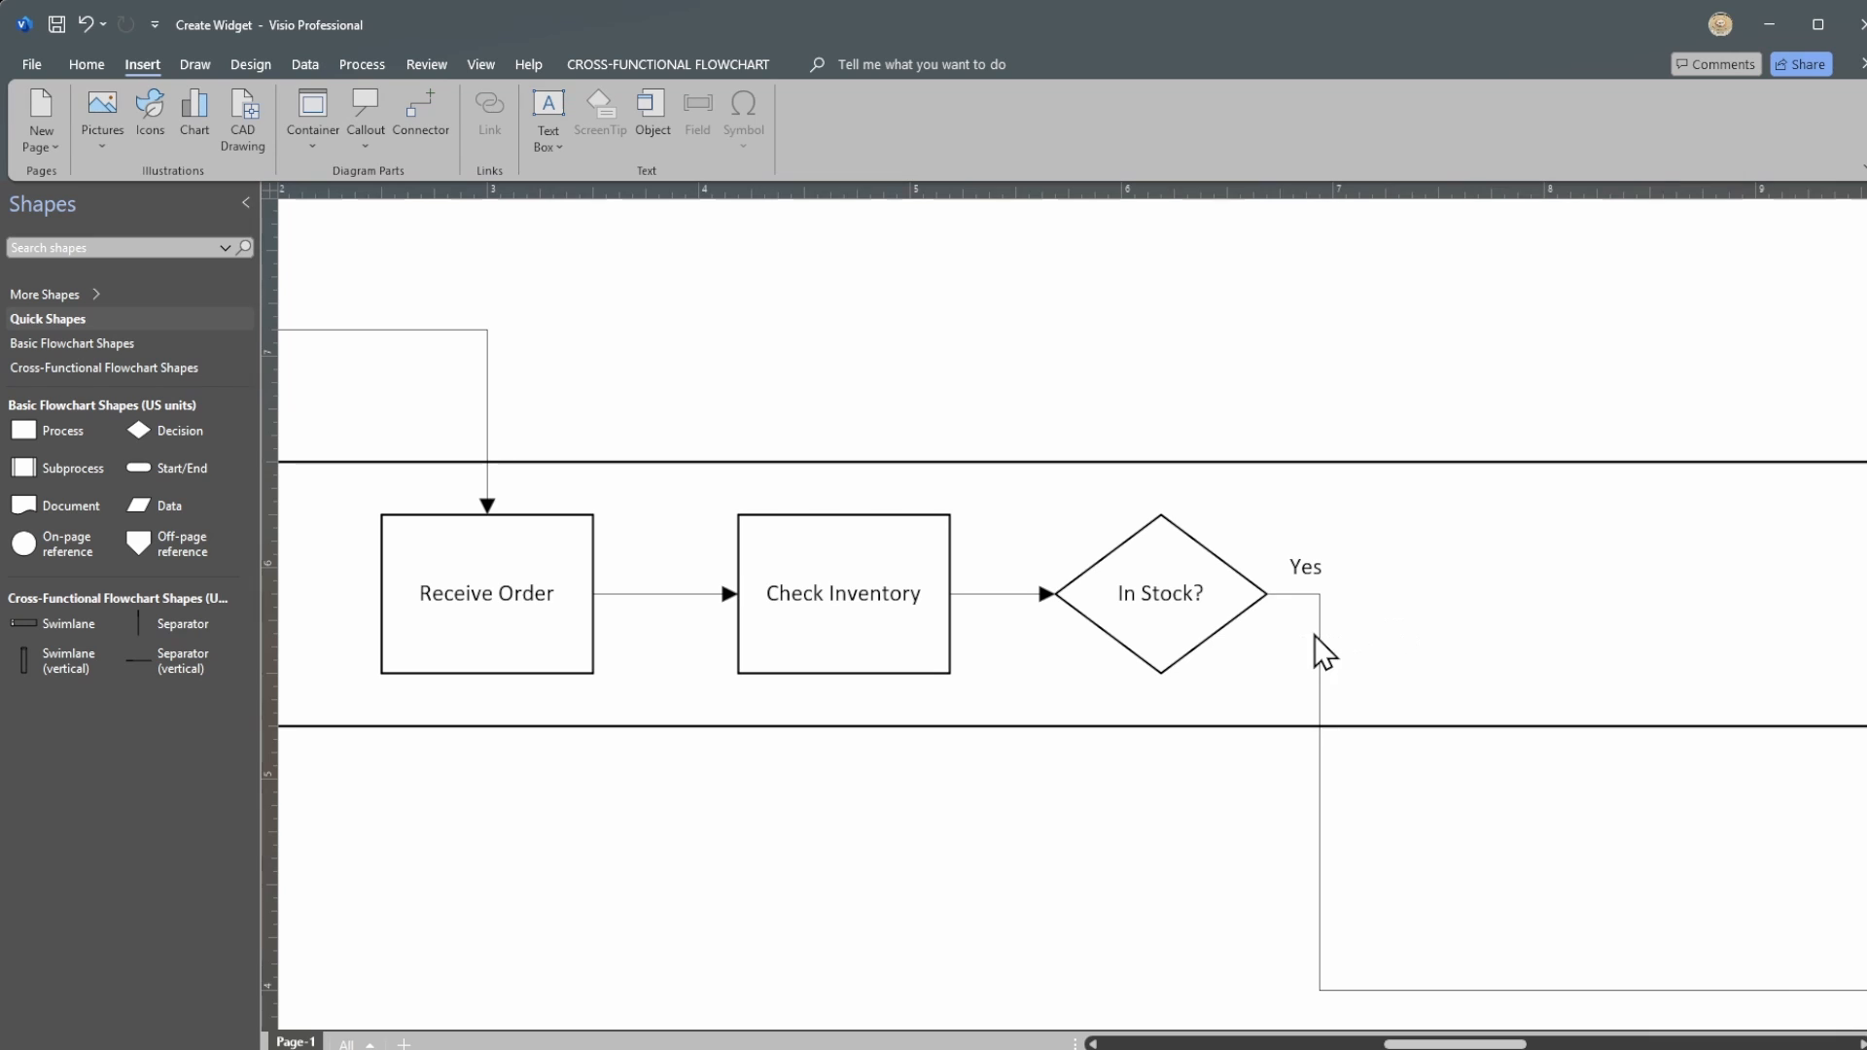
Step: Nudge the "Yes" label closer to the In Stock? decision and move the Pull Item box below the Function lane
click(1320, 633)
click(1391, 622)
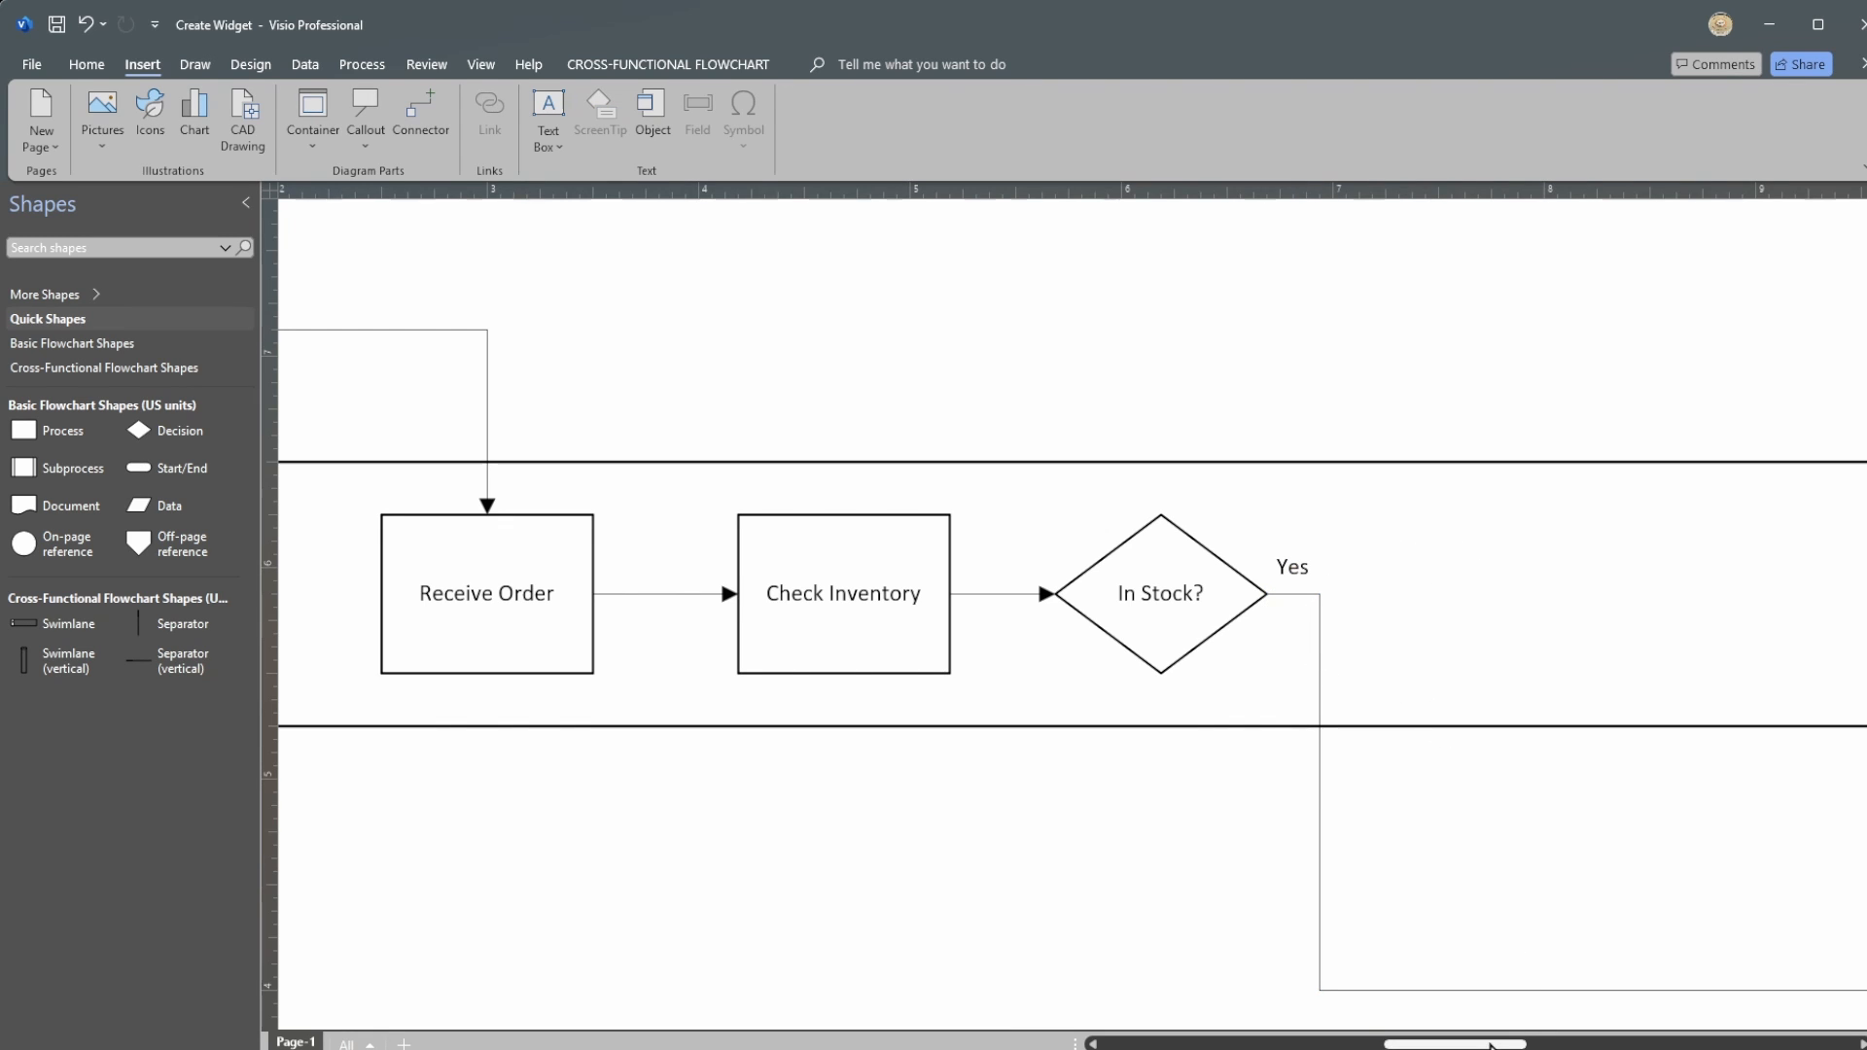
drag(1490, 1046, 1508, 1045)
scroll(1459, 968, down, 3)
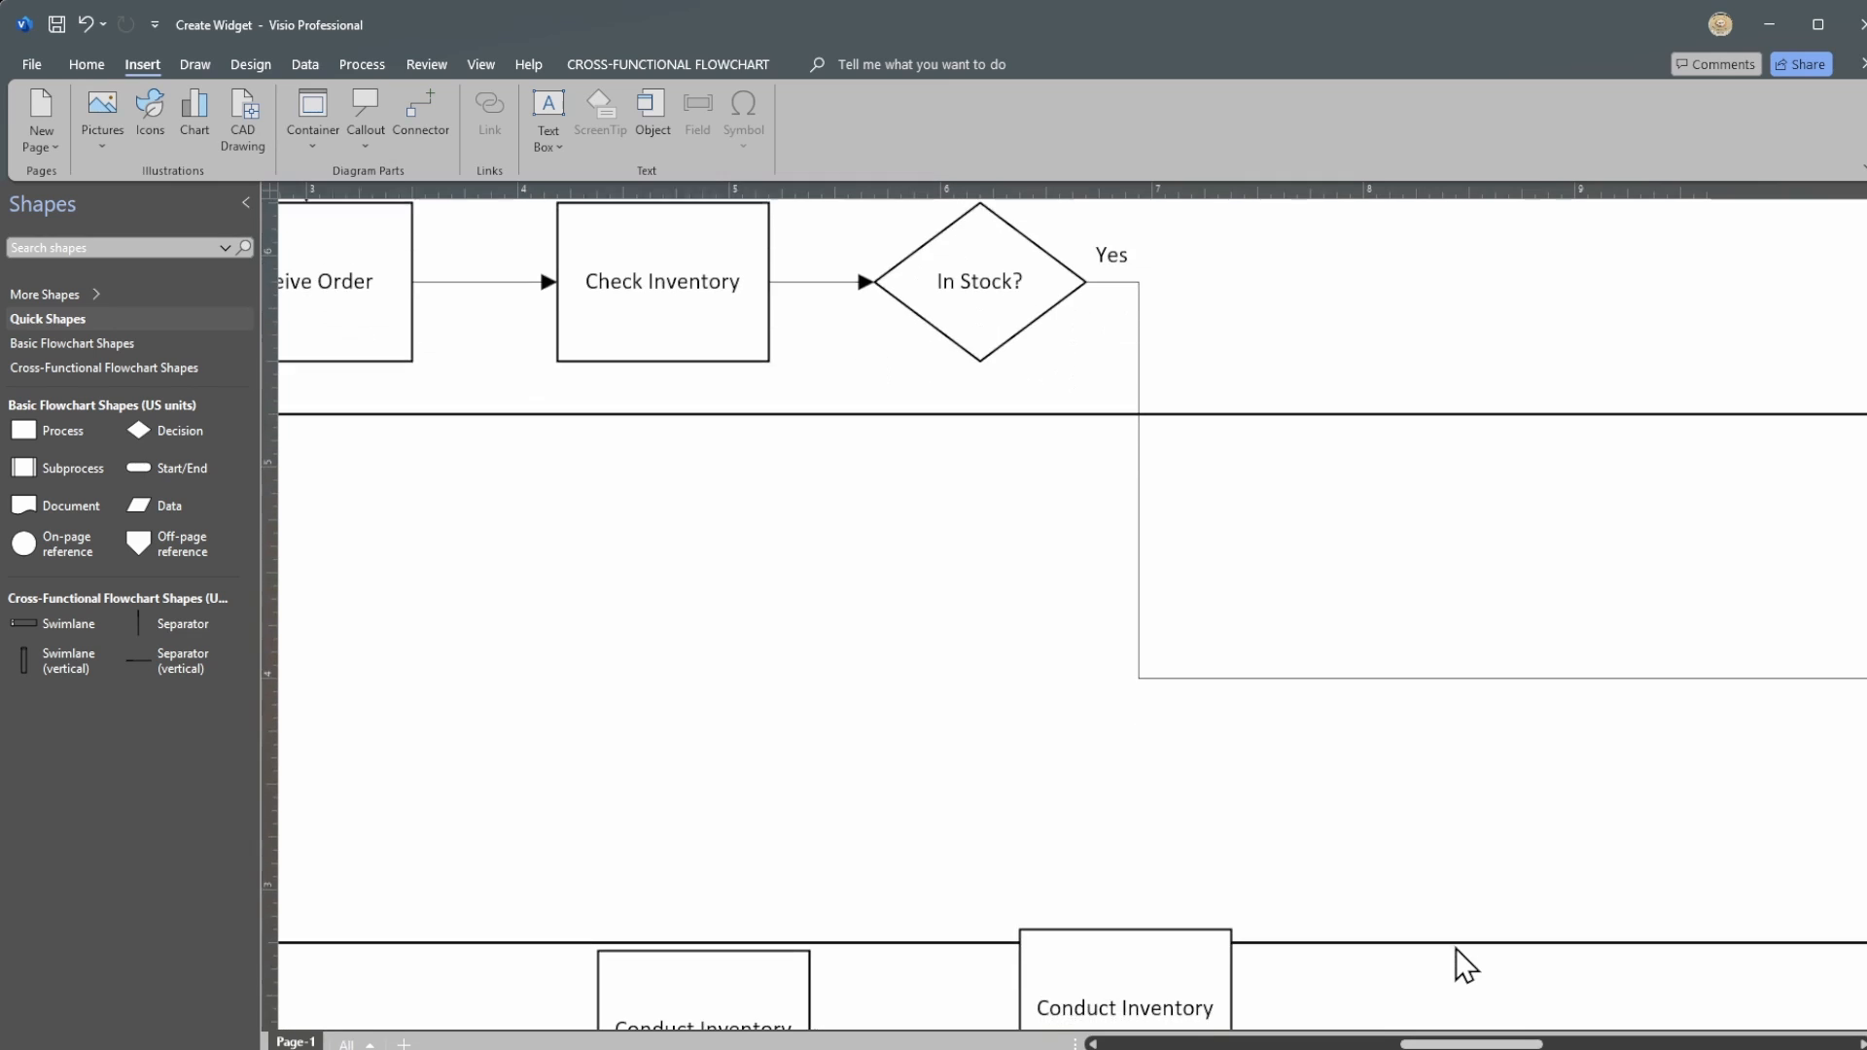
scroll(1465, 965, up, 2)
ctrl+scroll(1465, 966, down, 2)
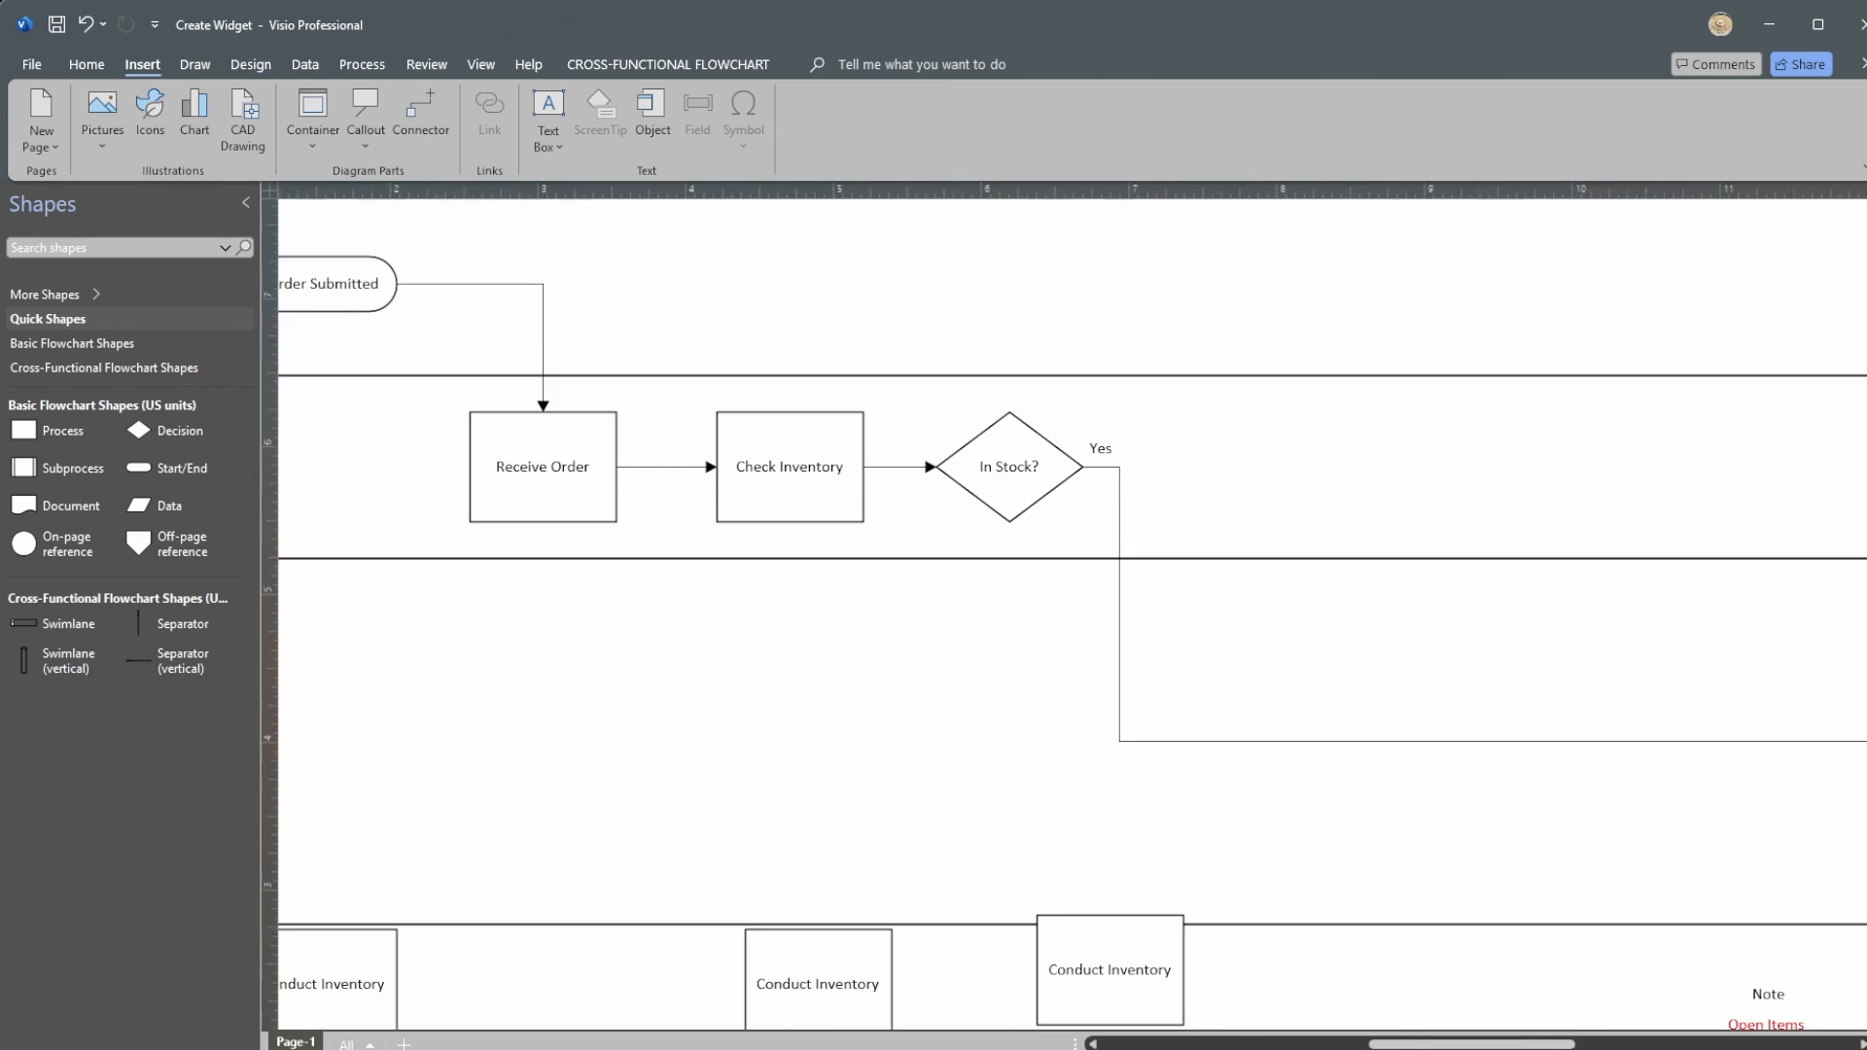
drag(1824, 778, 1391, 987)
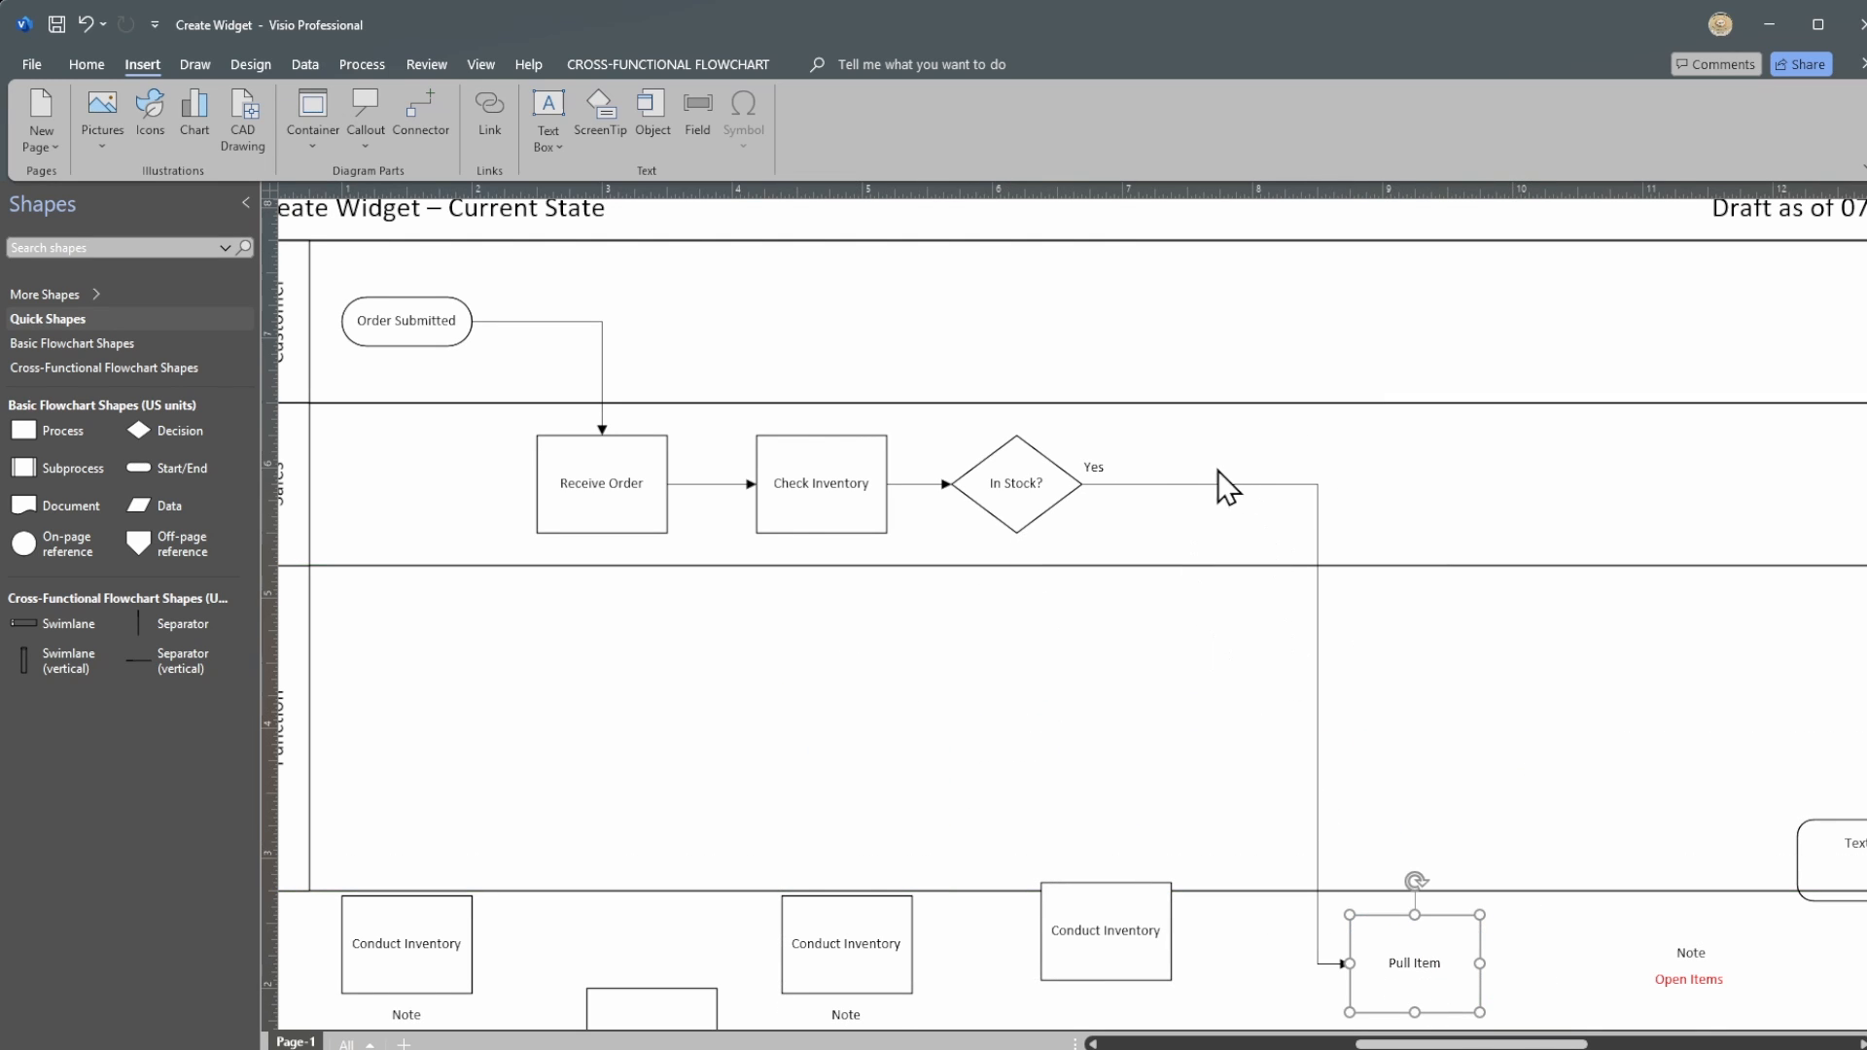
Step: Move the "Yes" label beside the connector's vertical segment and drop Pull Item one inch farther out and well below the Conduct Inventory boxes
click(1088, 480)
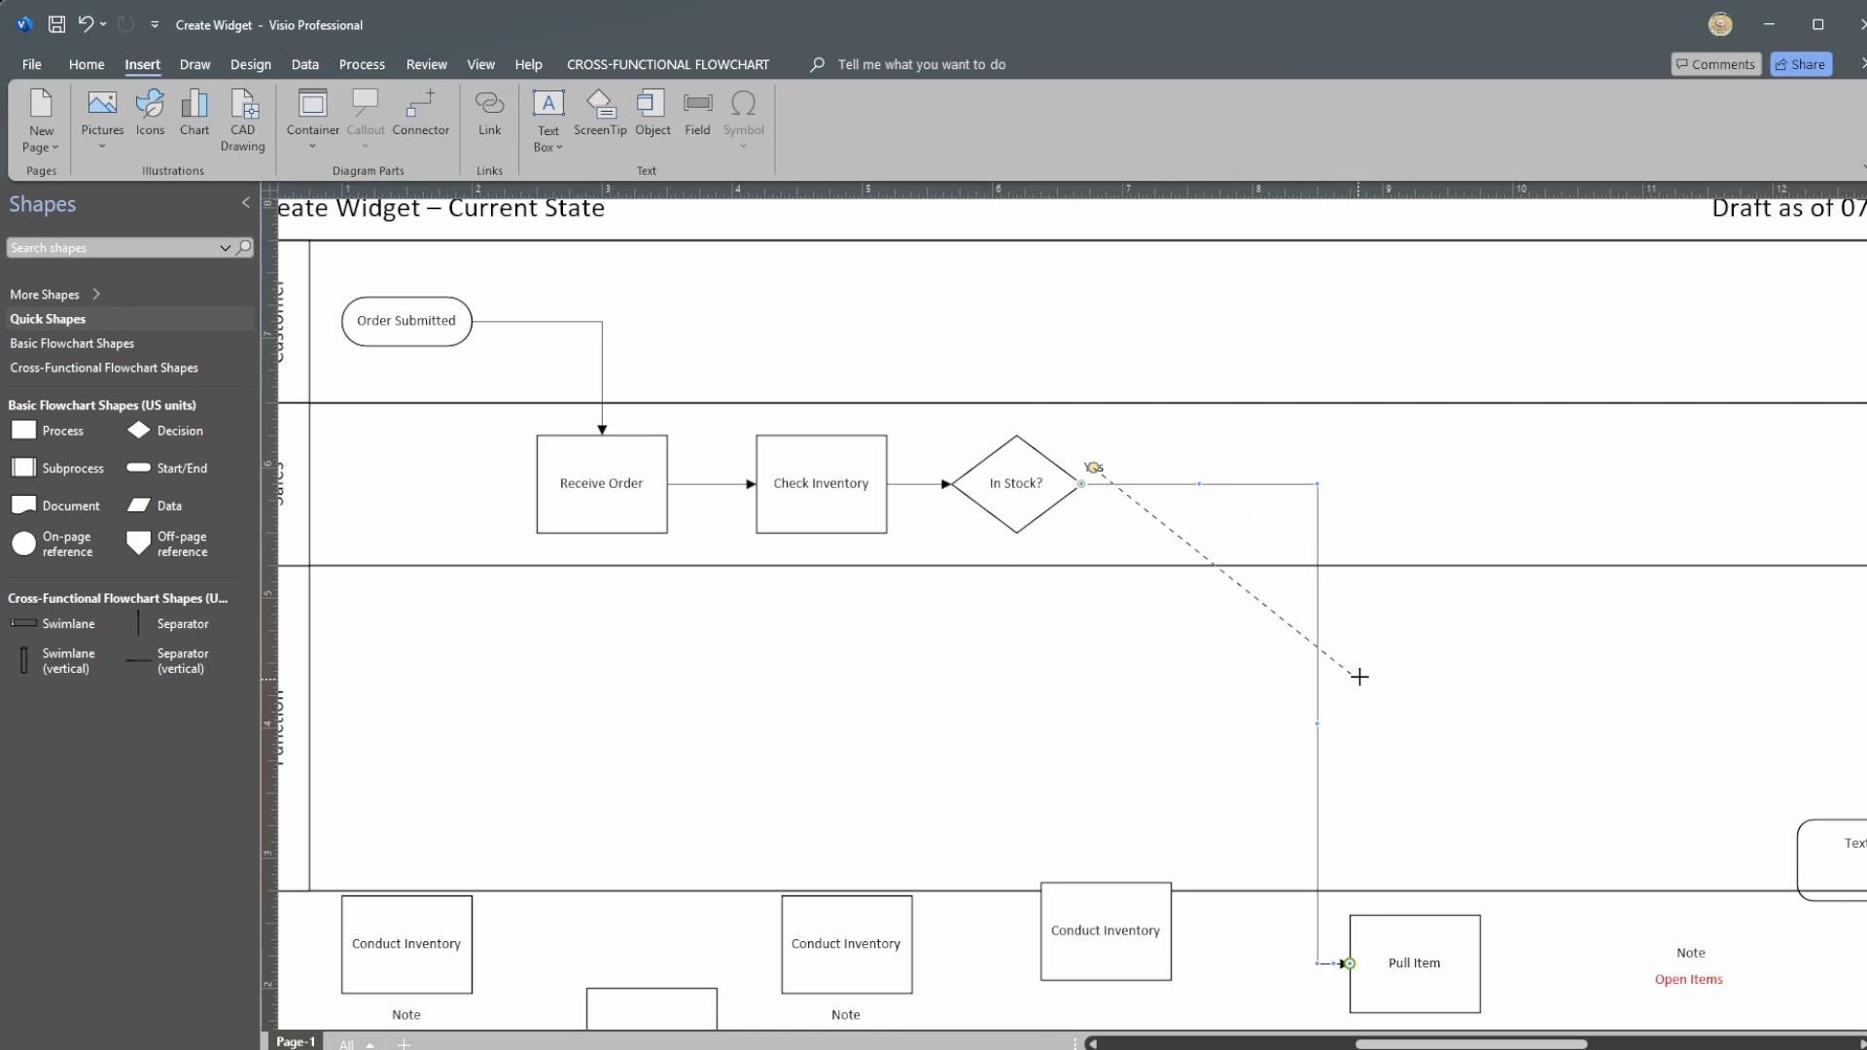
drag(1409, 967, 1553, 961)
scroll(1513, 901, down, 2)
mouse_move(1547, 700)
mouse_down()
mouse_move(1517, 866)
mouse_move(1534, 1001)
mouse_up()
scroll(1525, 944, down, 1)
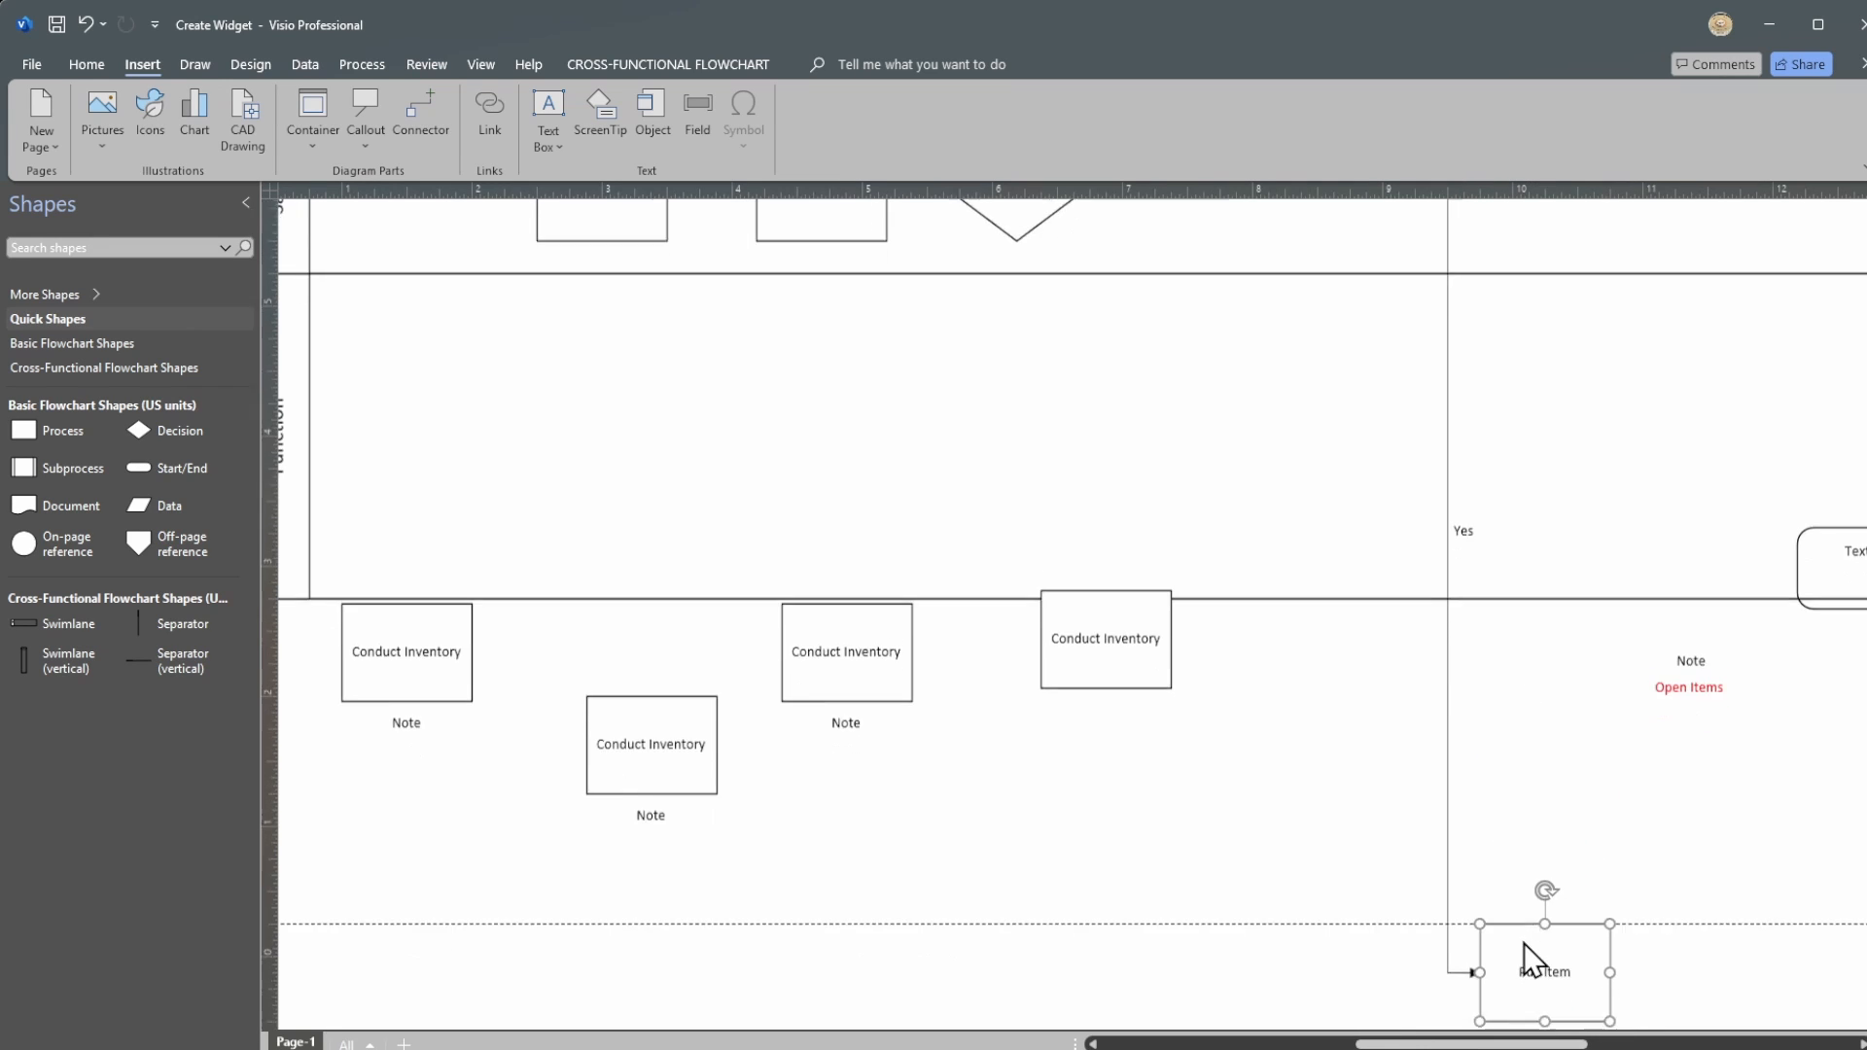
scroll(1526, 696, down, 1)
scroll(1534, 712, up, 2)
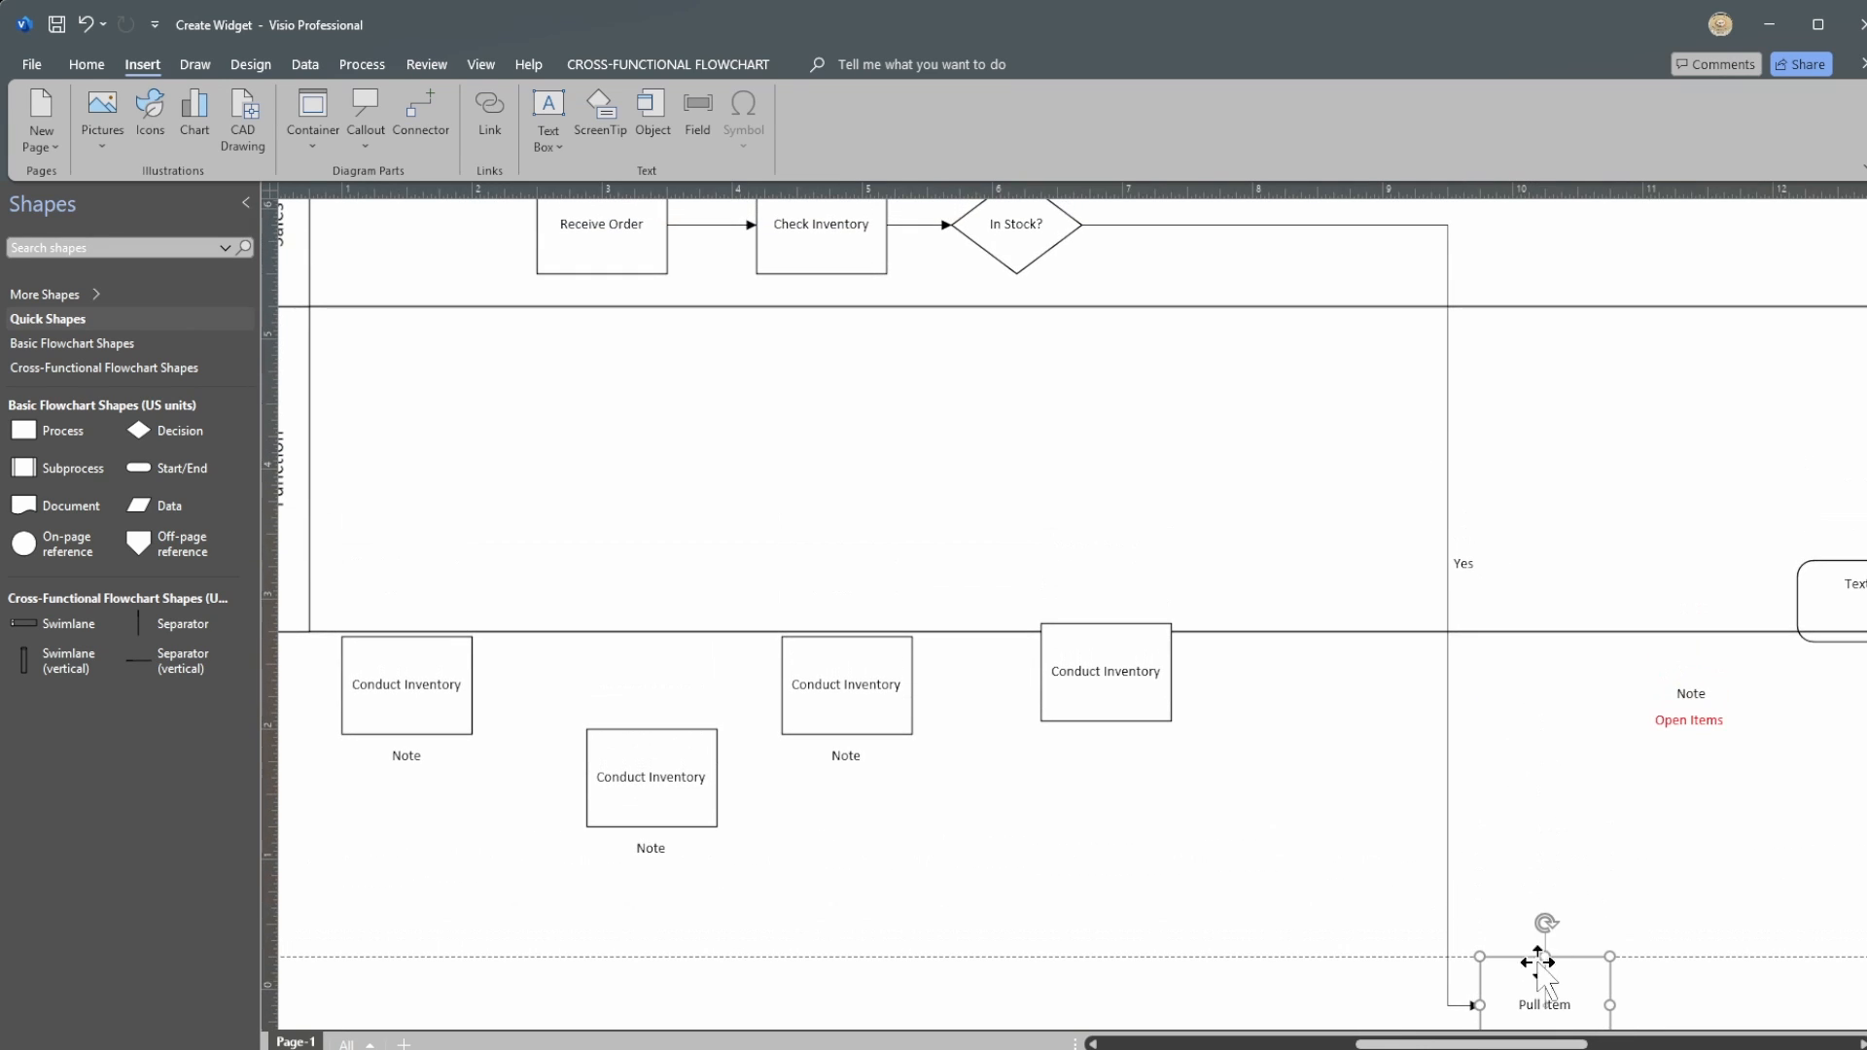
Step: Move the Pull Item box back up into the Function lane and place the "Yes" label just above the connector's start at In Stock?
drag(1544, 973, 1607, 449)
scroll(1612, 562, up, 2)
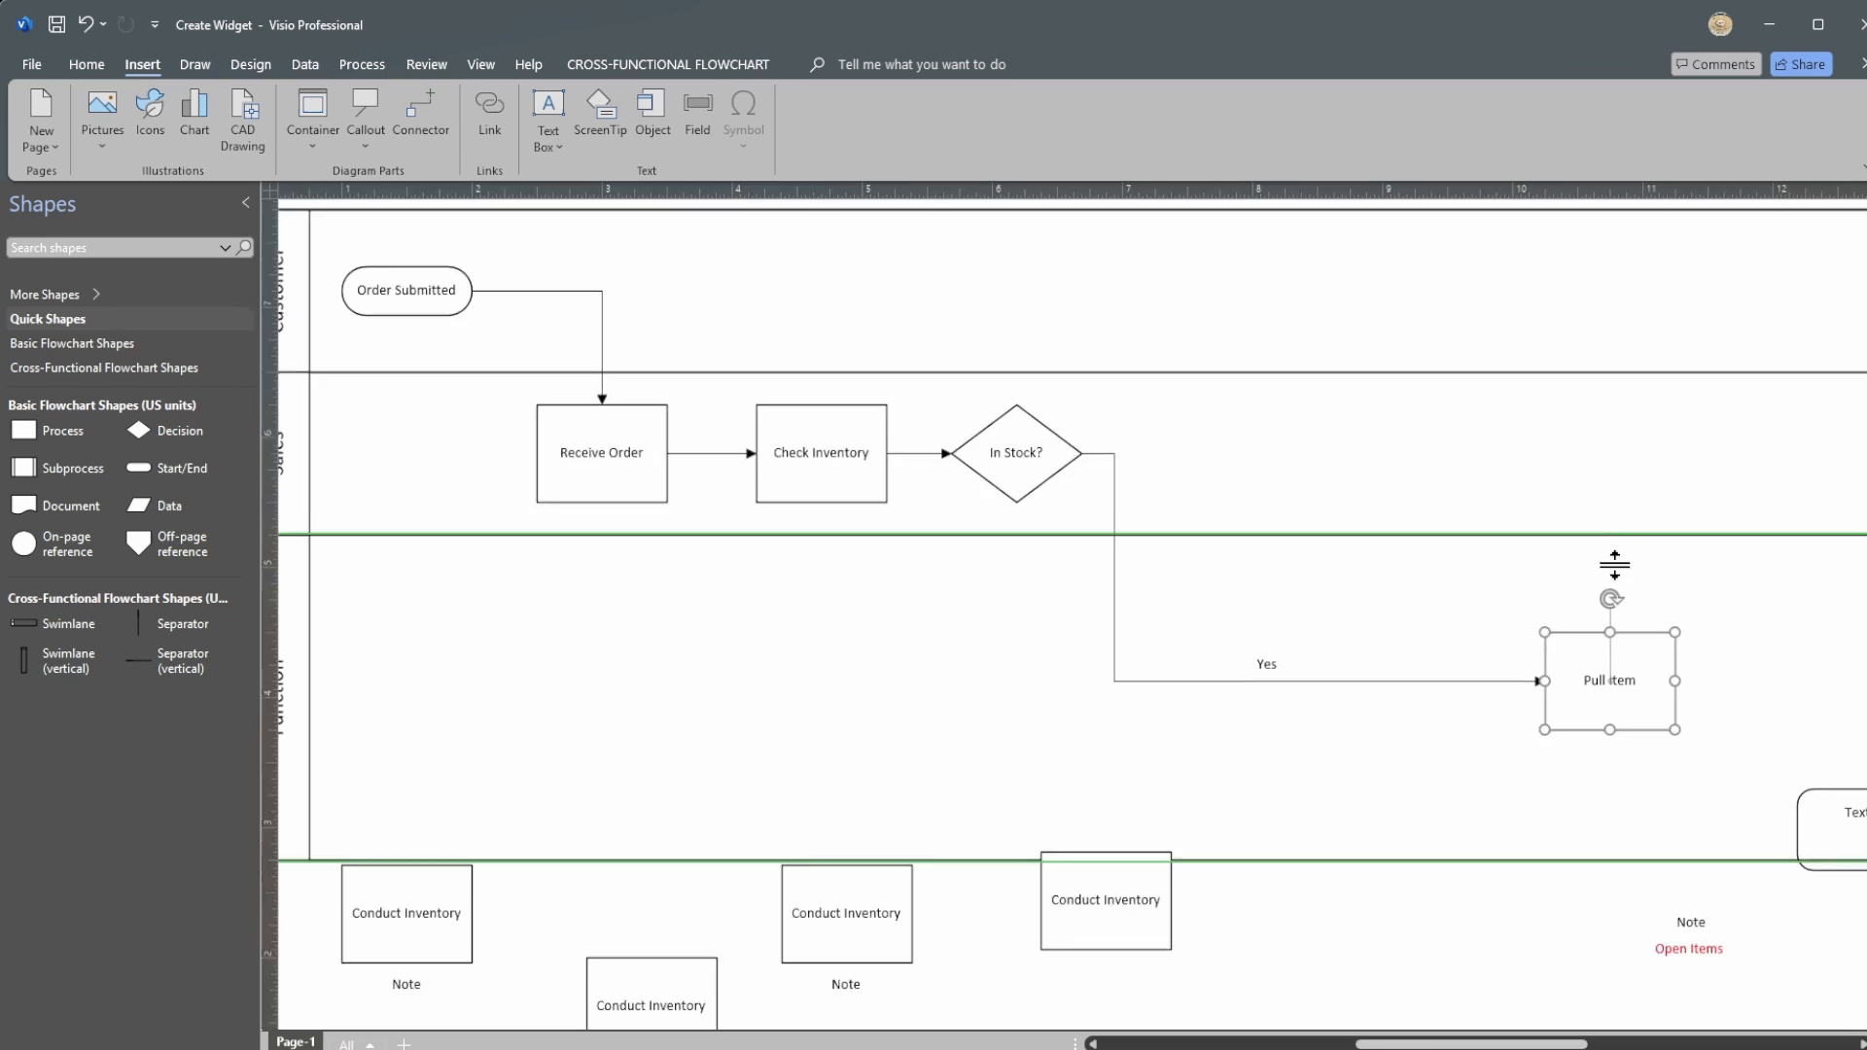
click(1274, 721)
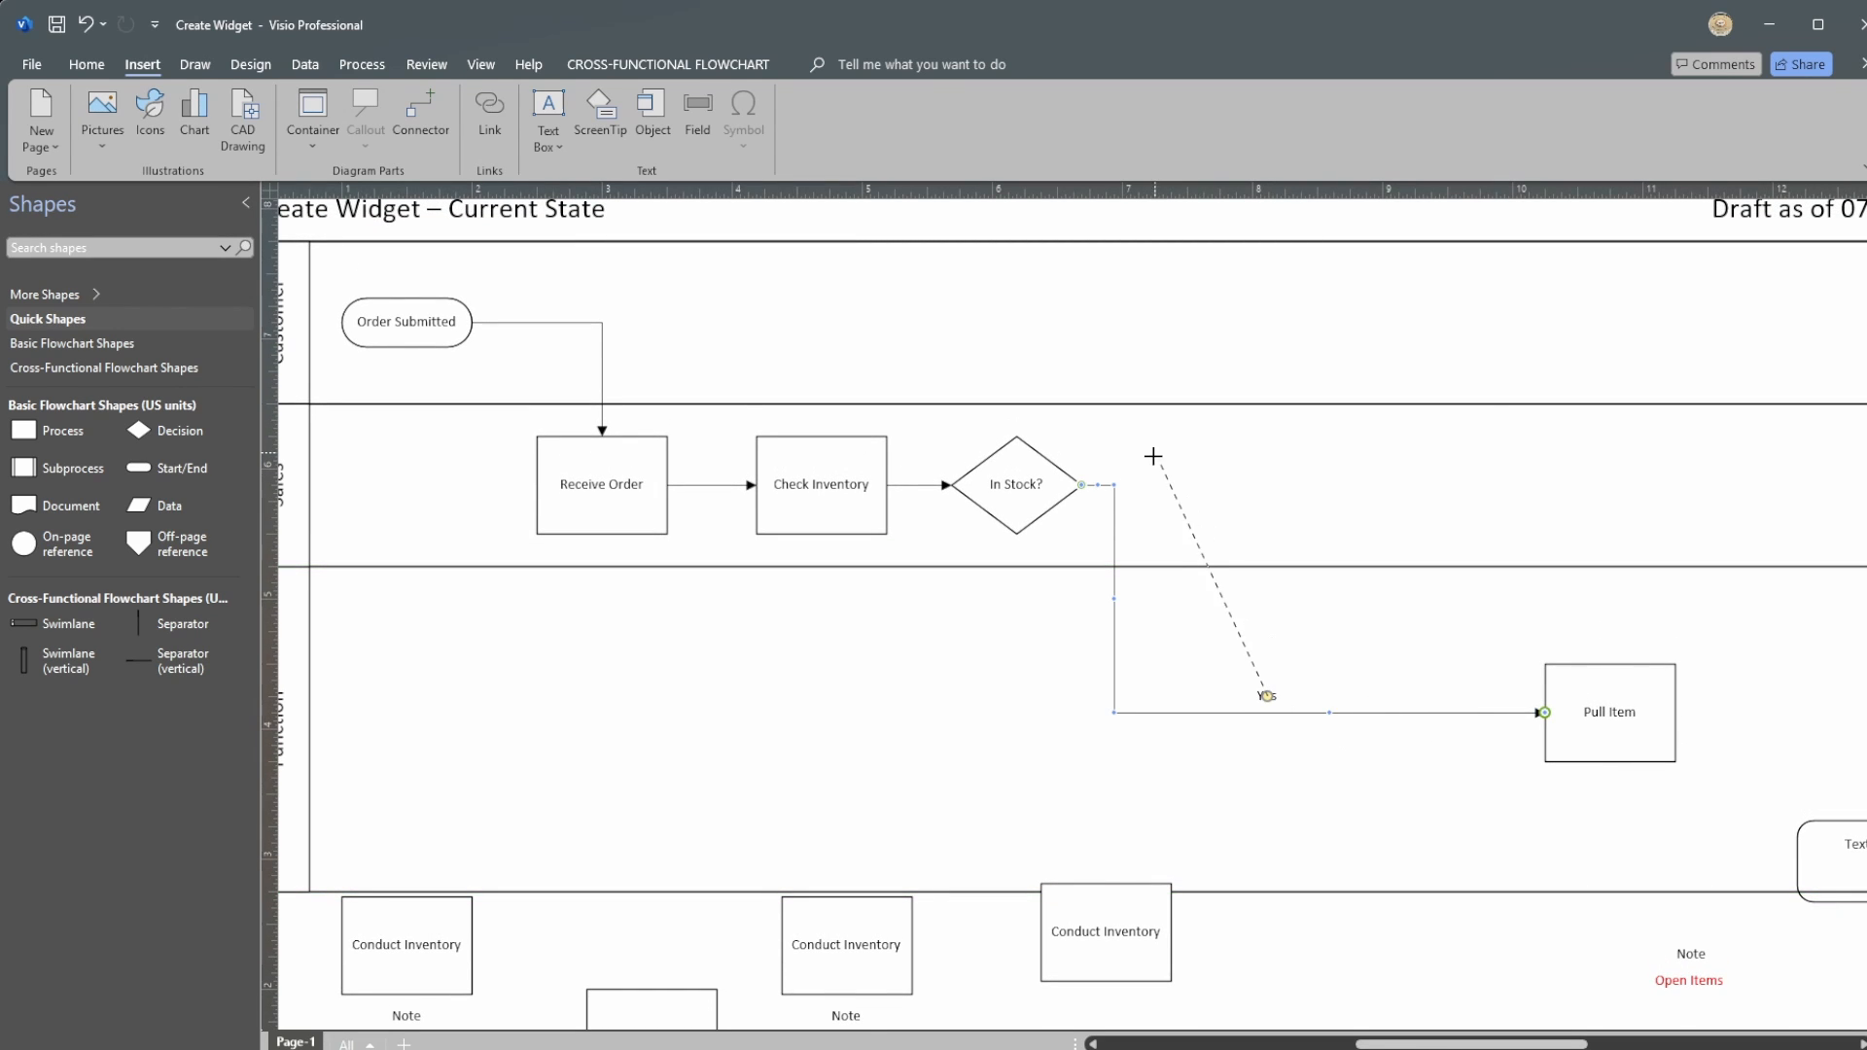
click(1267, 530)
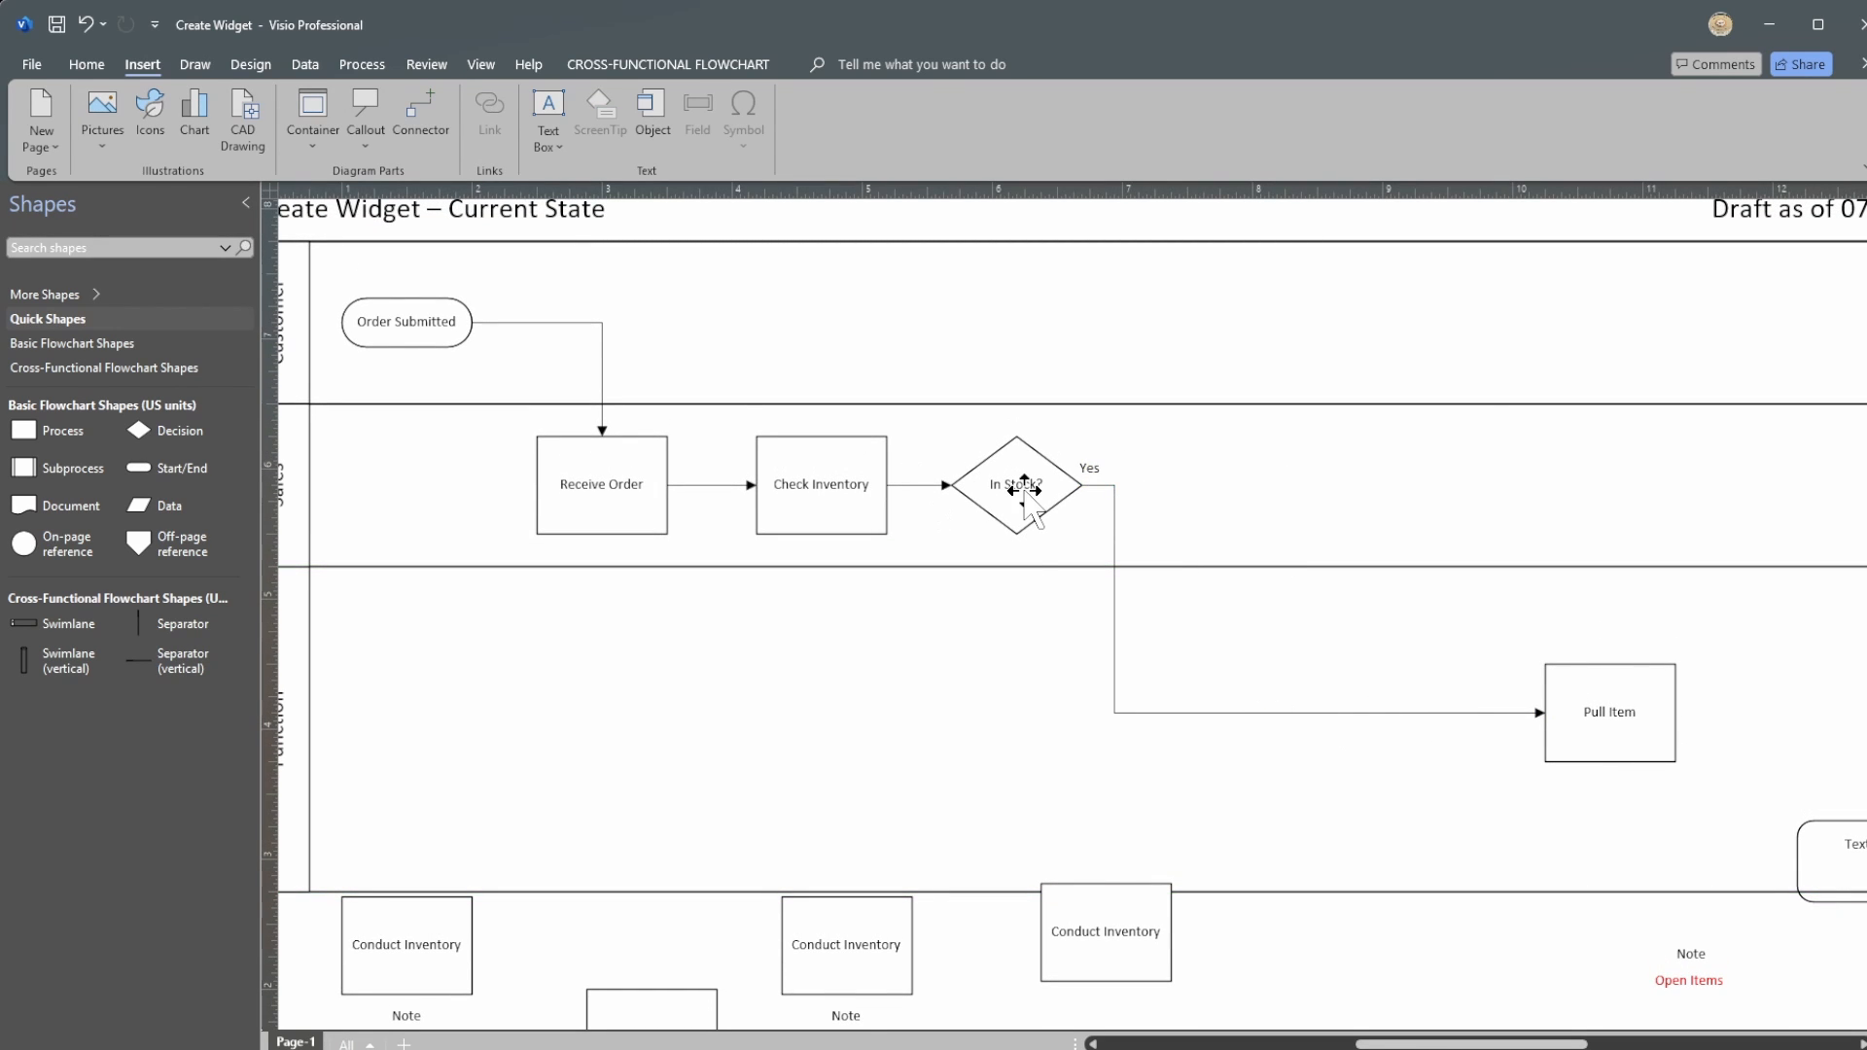
Step: Shift In Stock? slightly away from Check Inventory to even out the gaps, and bring Pull Item much nearer to it within the Function lane
drag(1012, 492, 1062, 492)
drag(1556, 712, 1254, 673)
Step: Rename the Function swimlane as "Warehouse Outbound Team"
scroll(1302, 657, down, 1)
scroll(1308, 701, down, 1)
scroll(1342, 866, up, 3)
drag(1447, 1044, 1386, 1046)
double_click(701, 749)
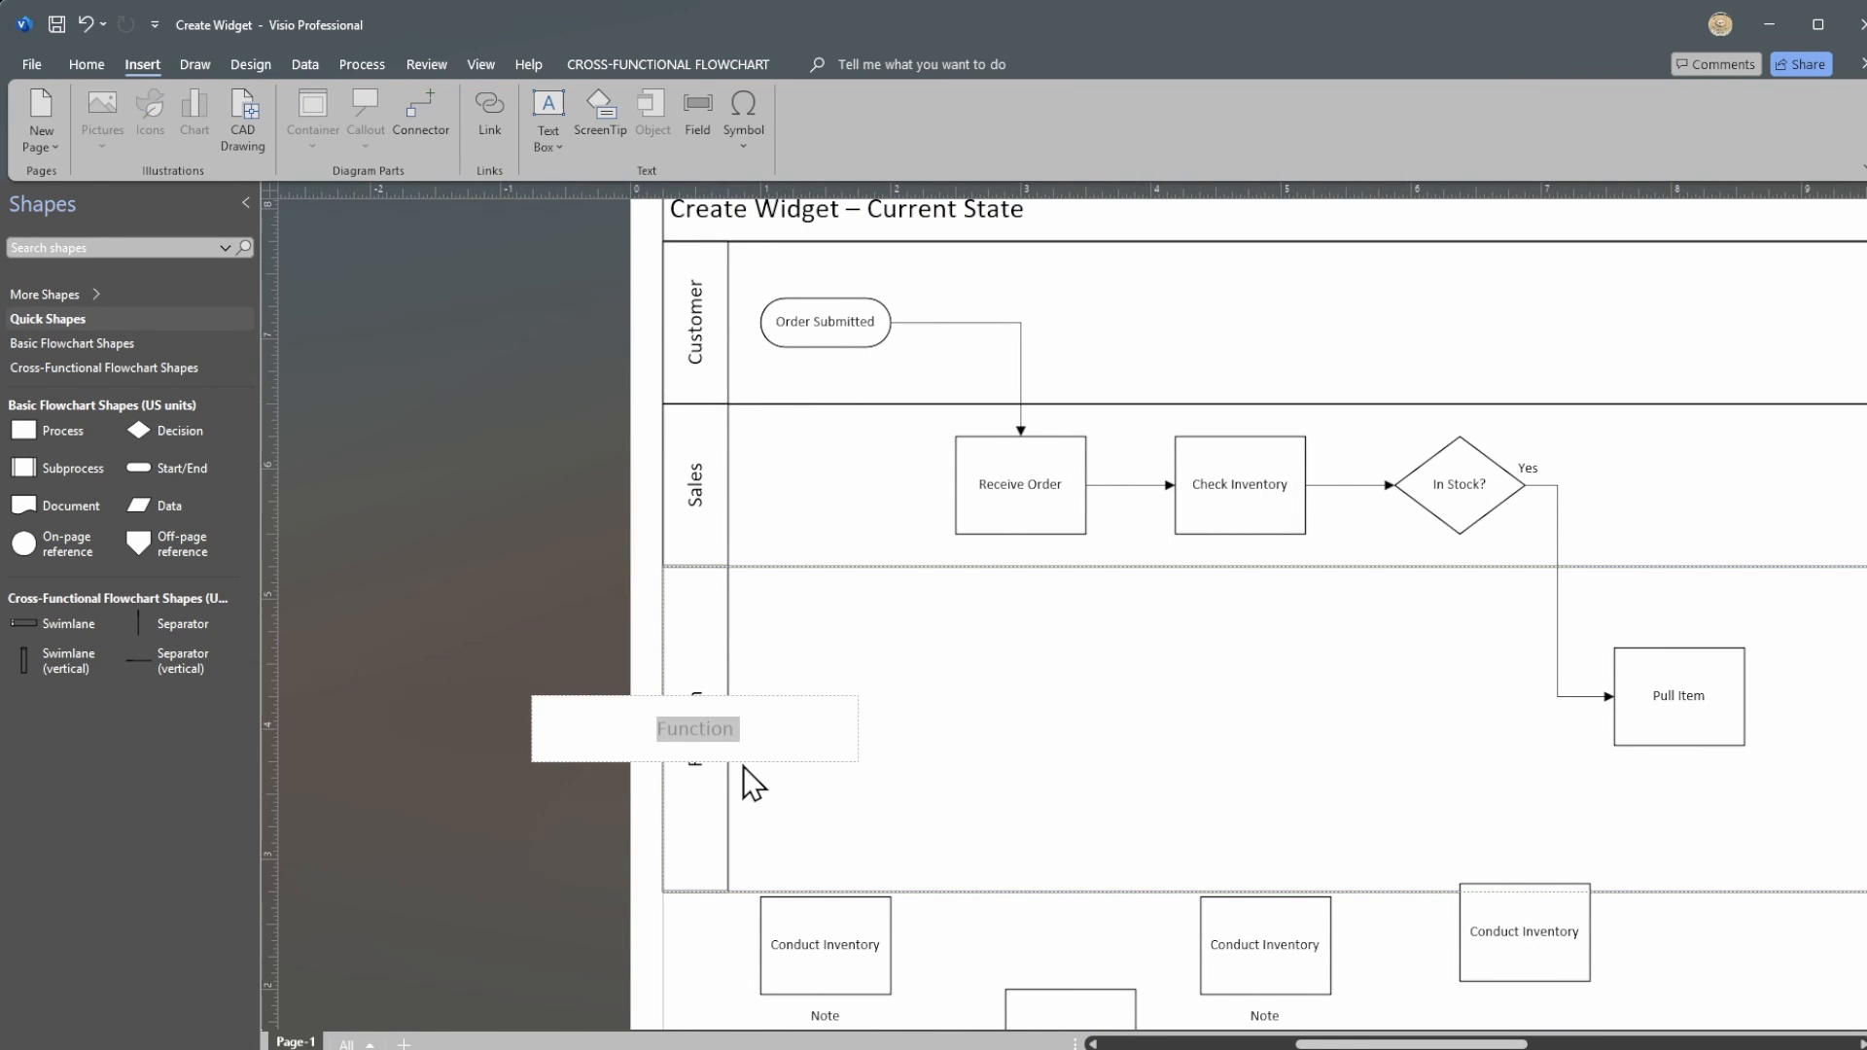
text(W)
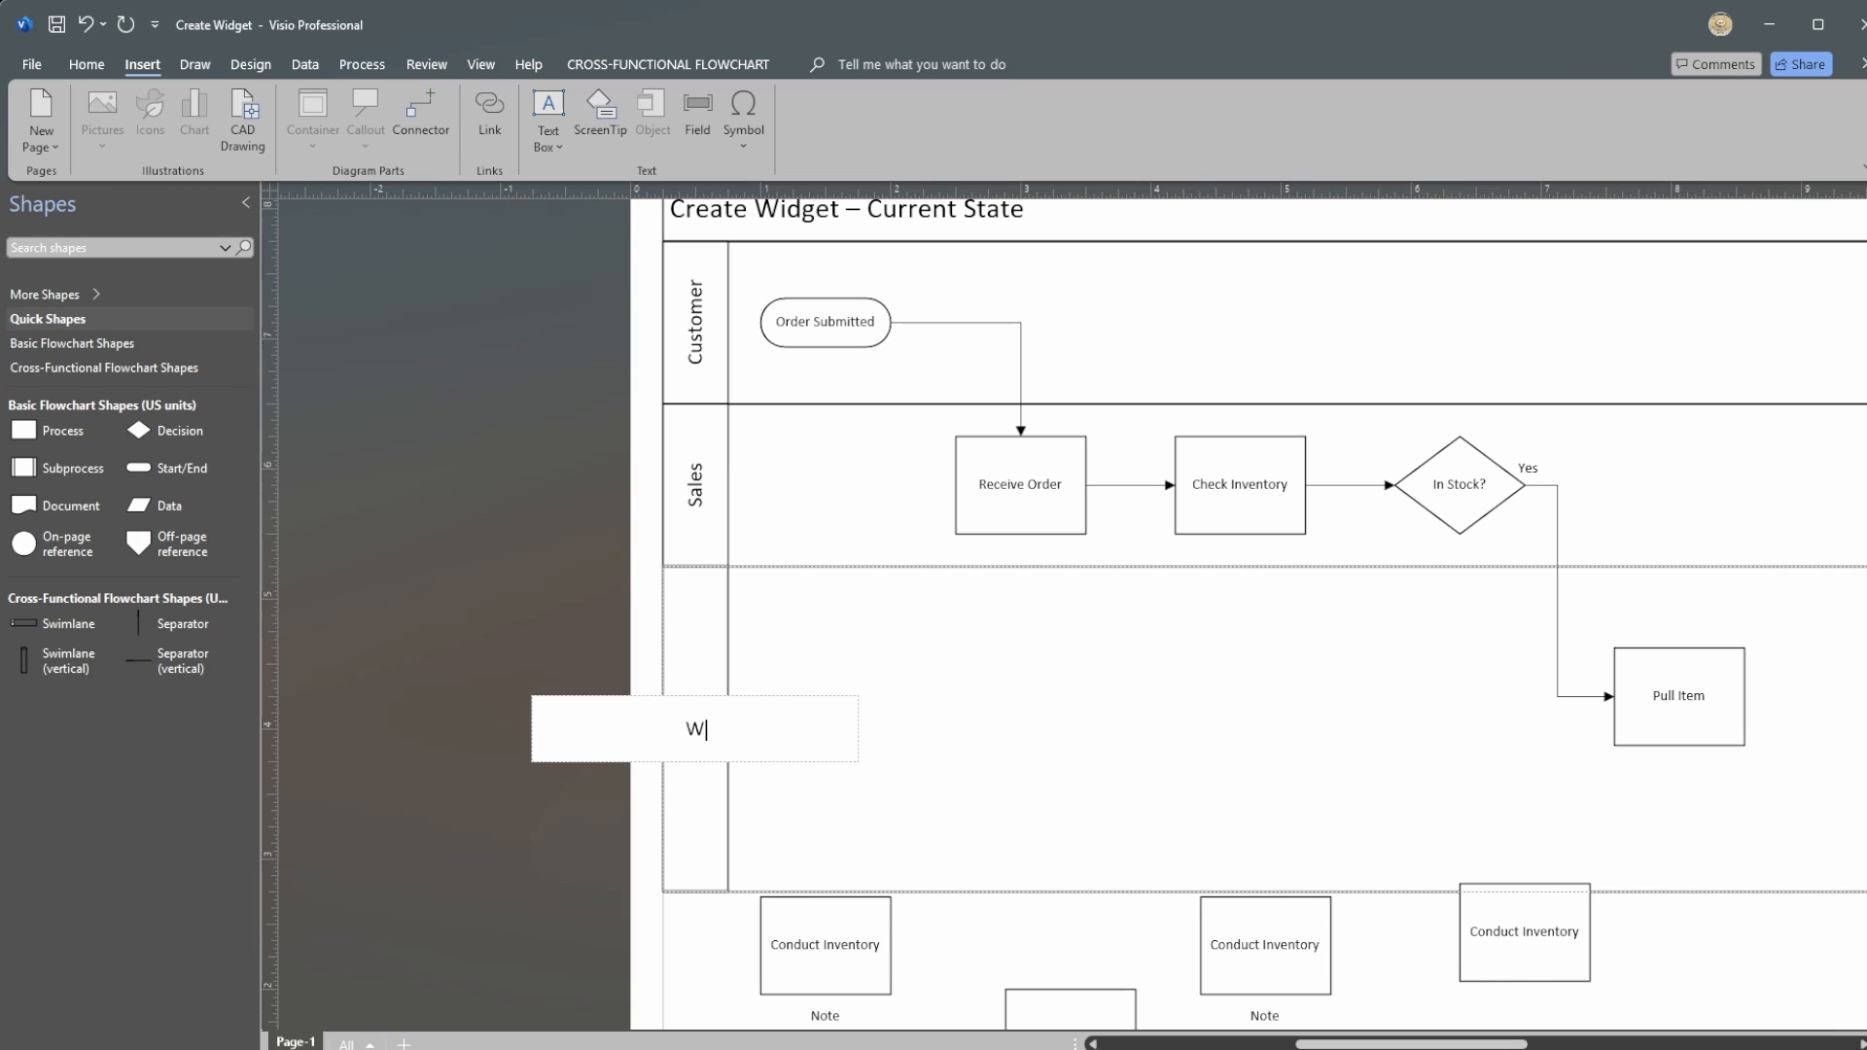
text(arehouse Outbound)
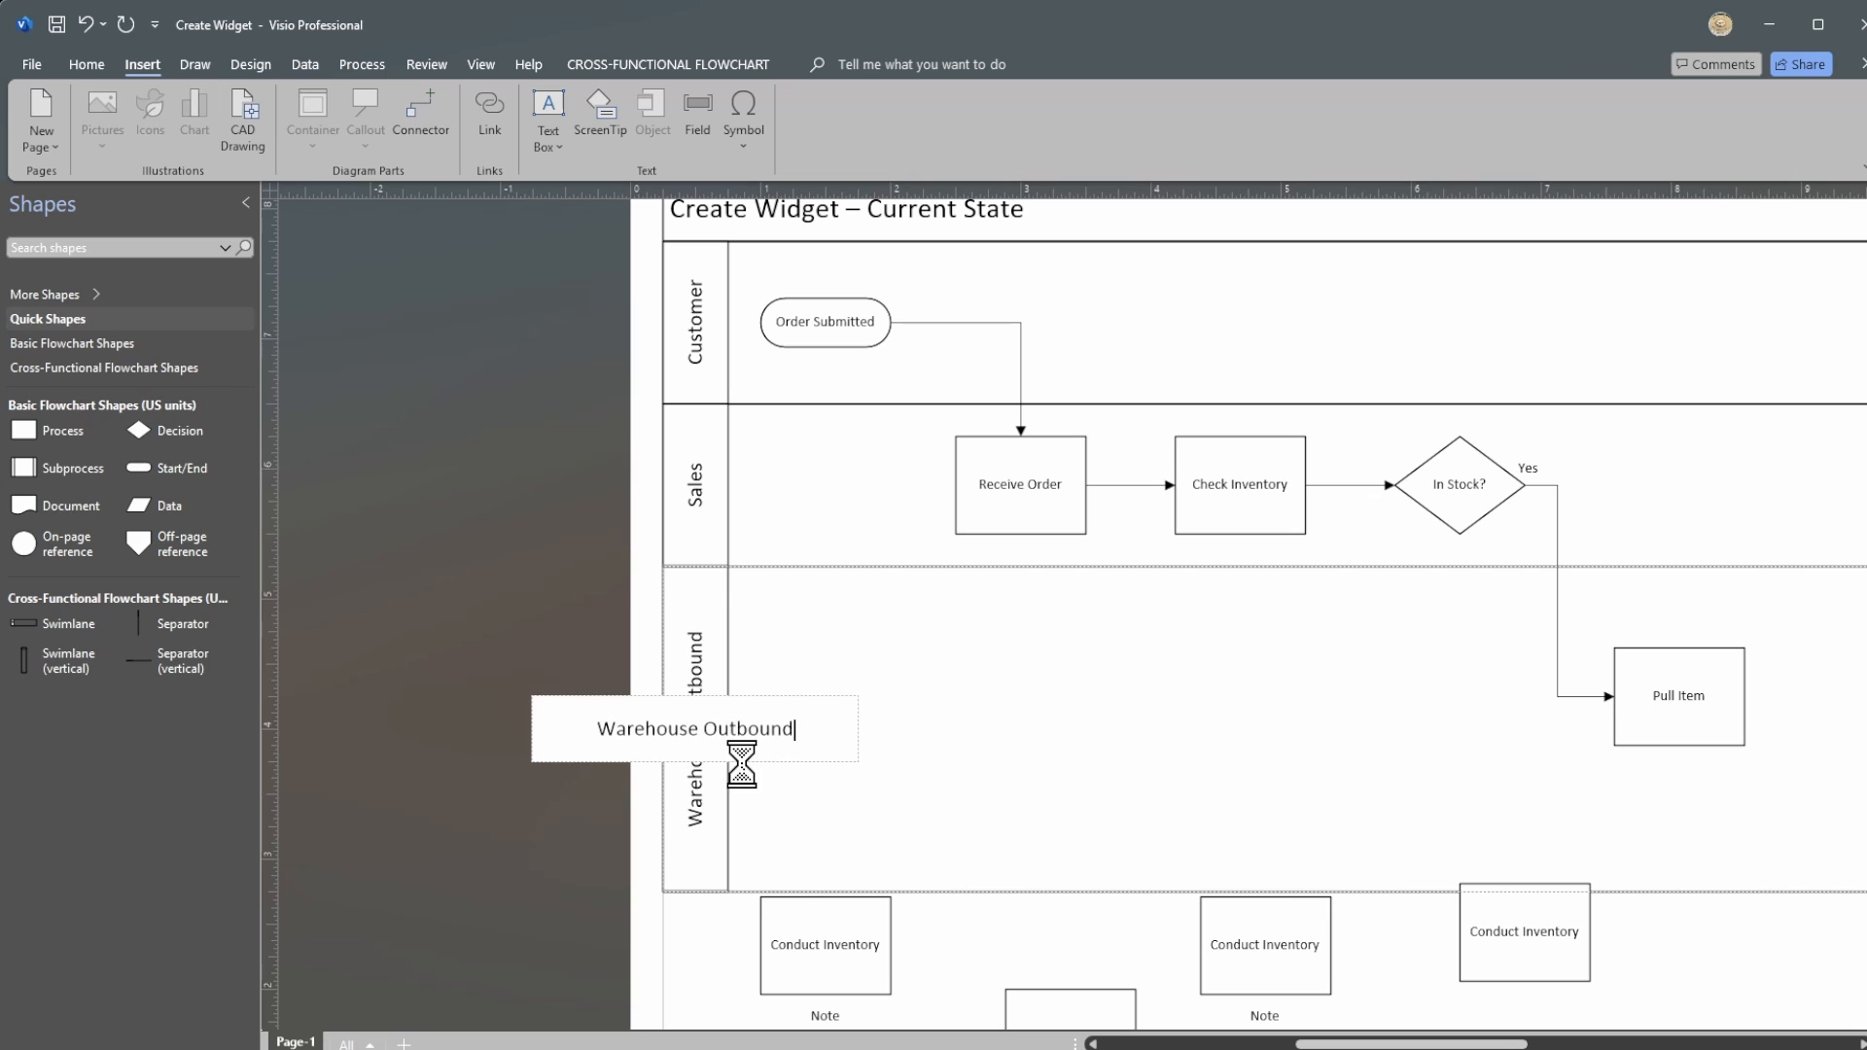
text( Team)
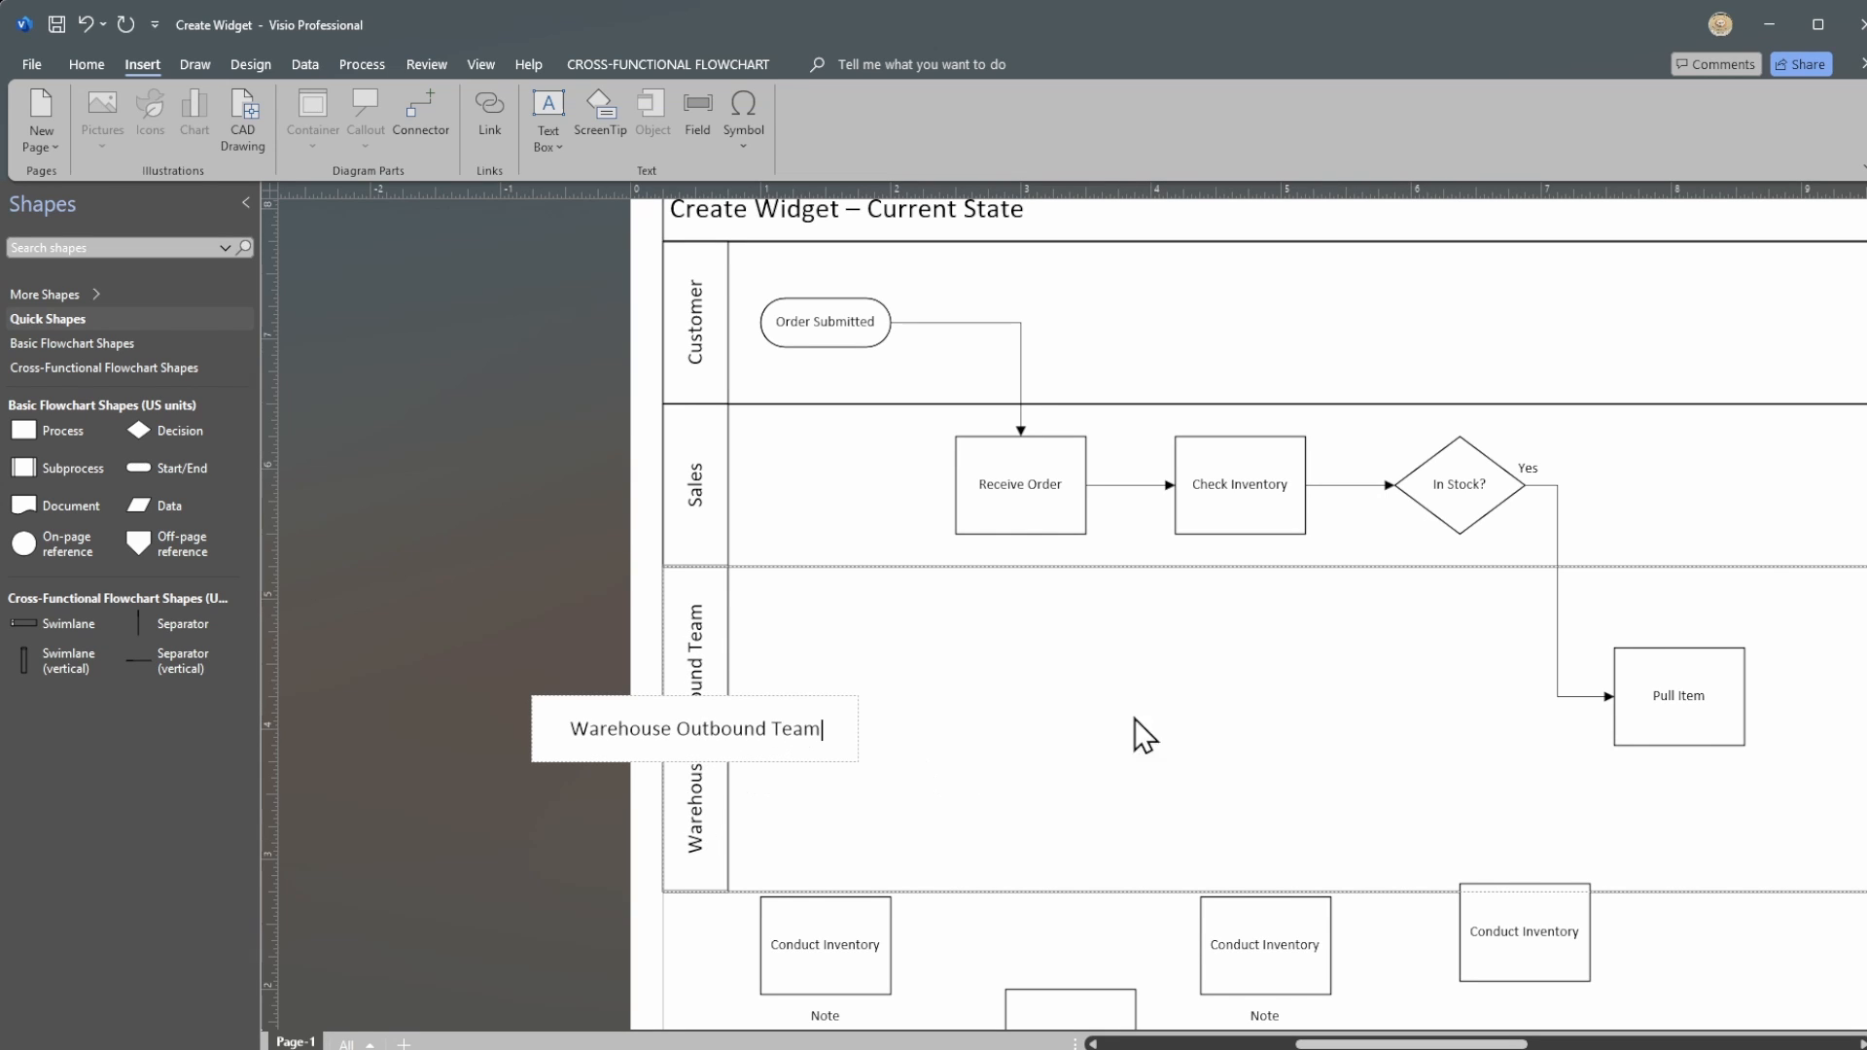
click(1144, 736)
Step: Reattach the "Yes" connector from the bottom point of In Stock? to the top edge of Pull Item, shifting Pull Item slightly
drag(1409, 1046, 1446, 1046)
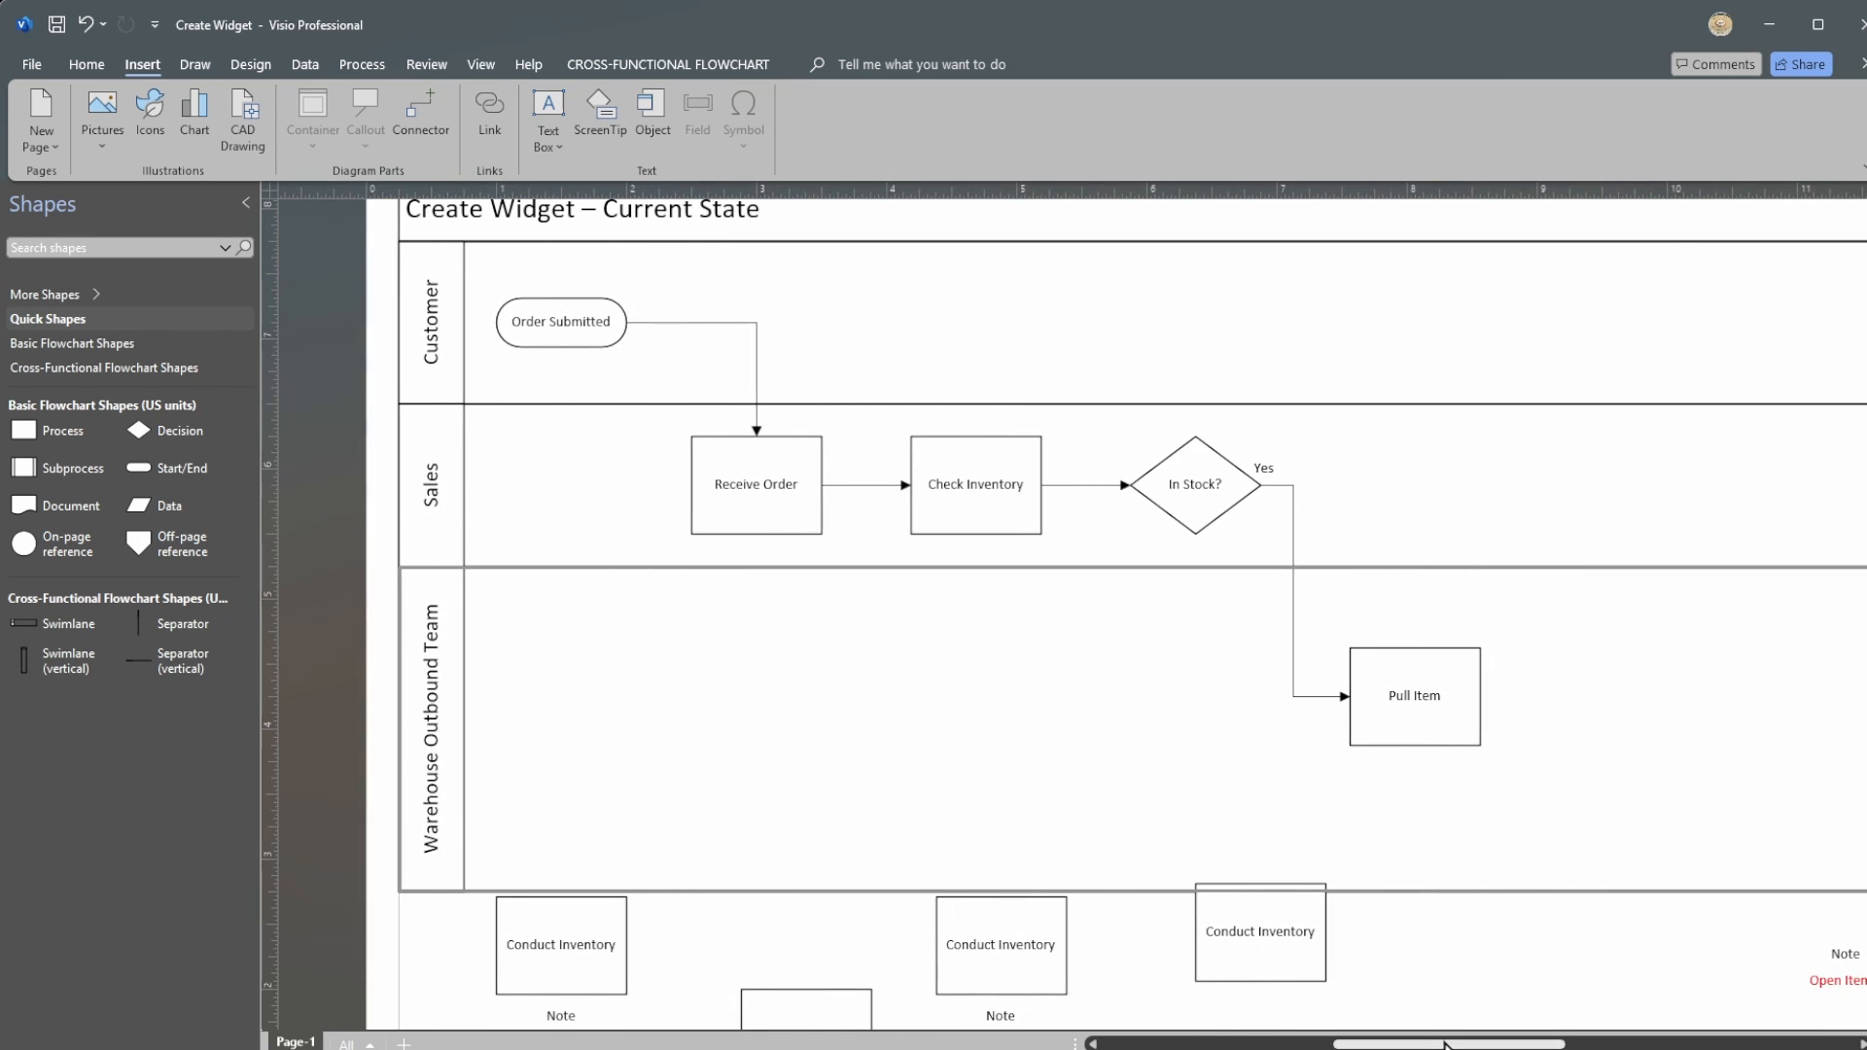
click(1344, 698)
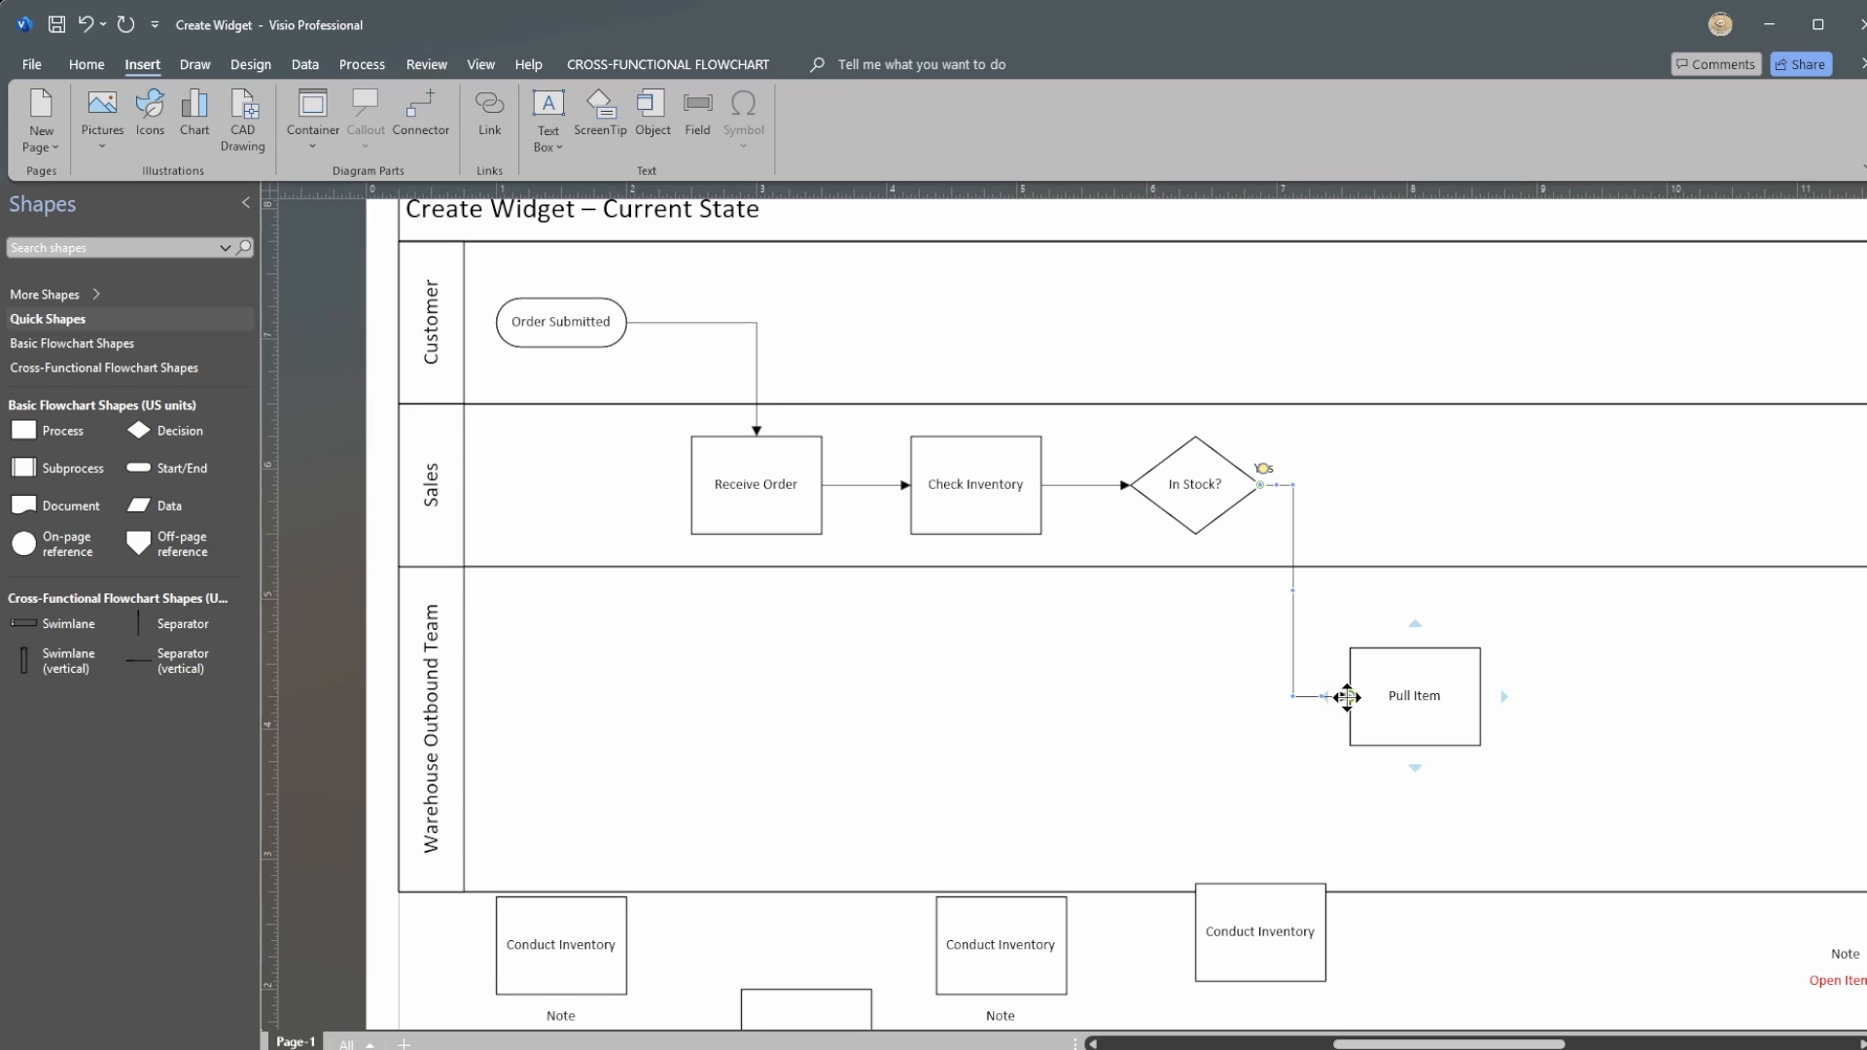
drag(1428, 707, 1468, 694)
click(1197, 555)
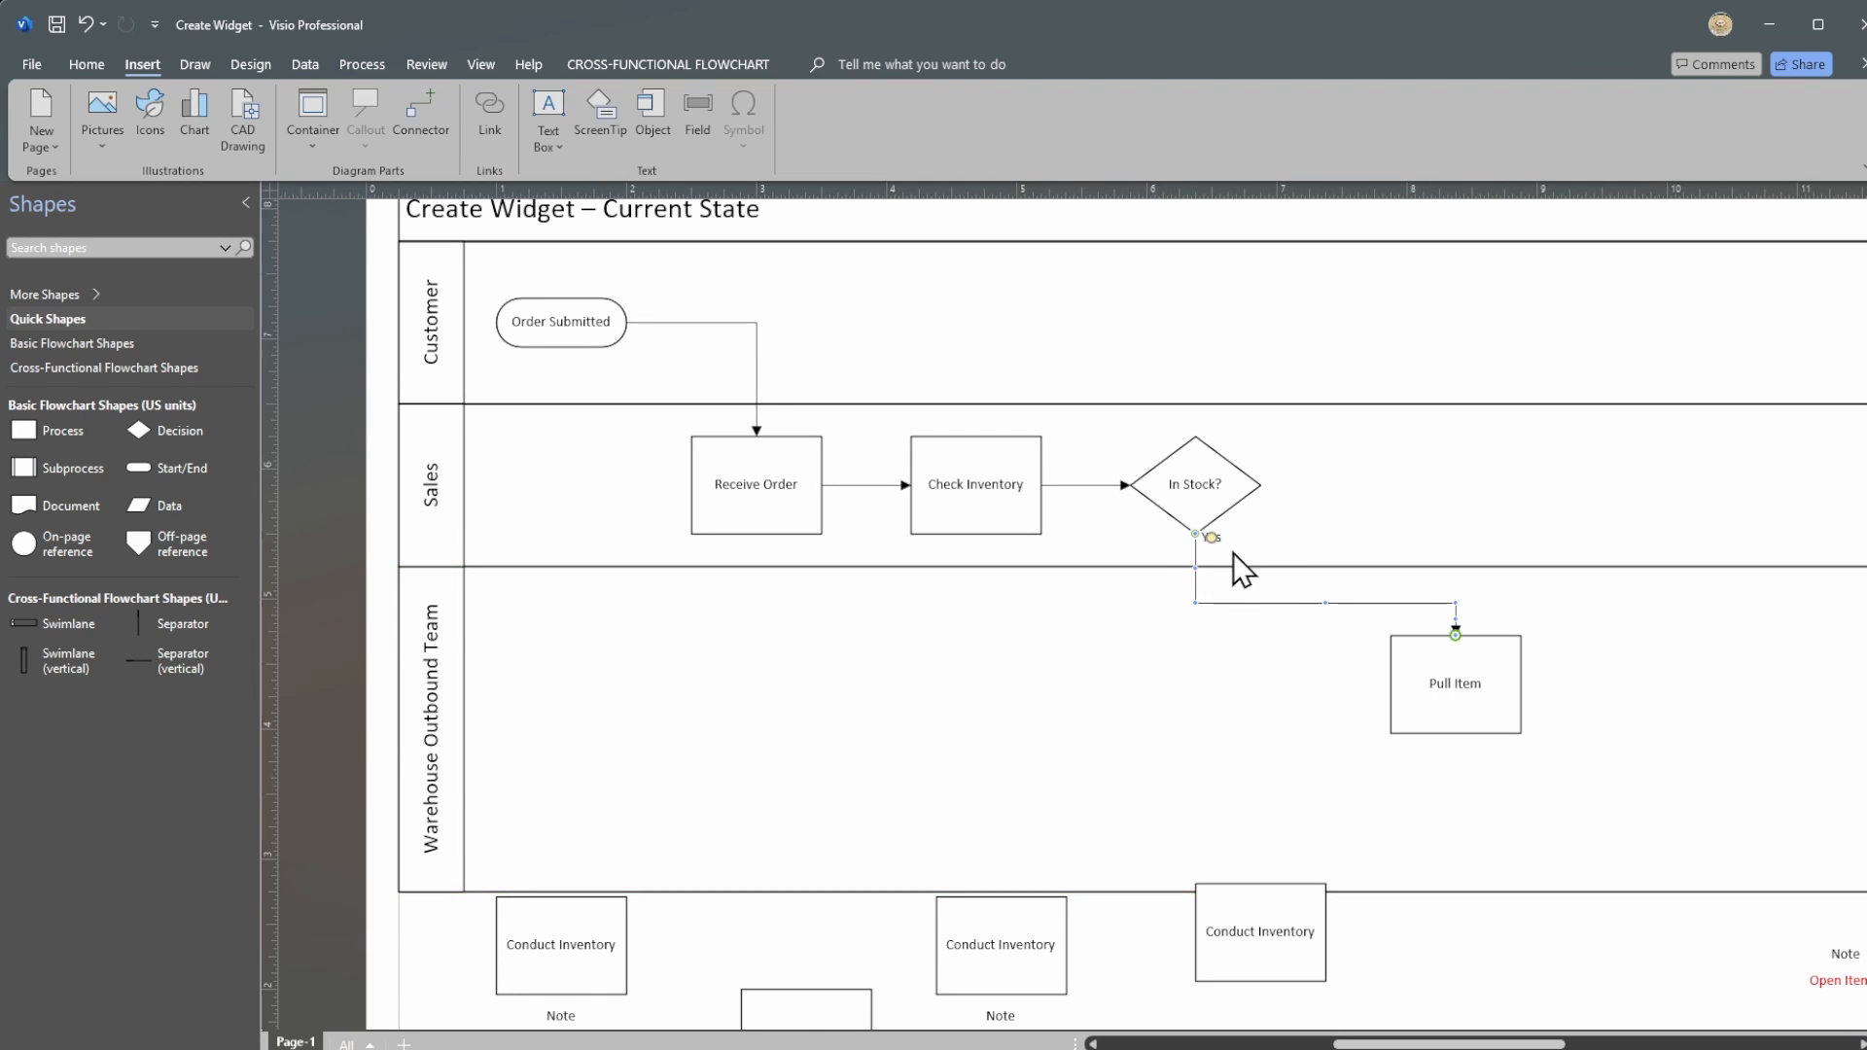
scroll(1282, 560, up, 3)
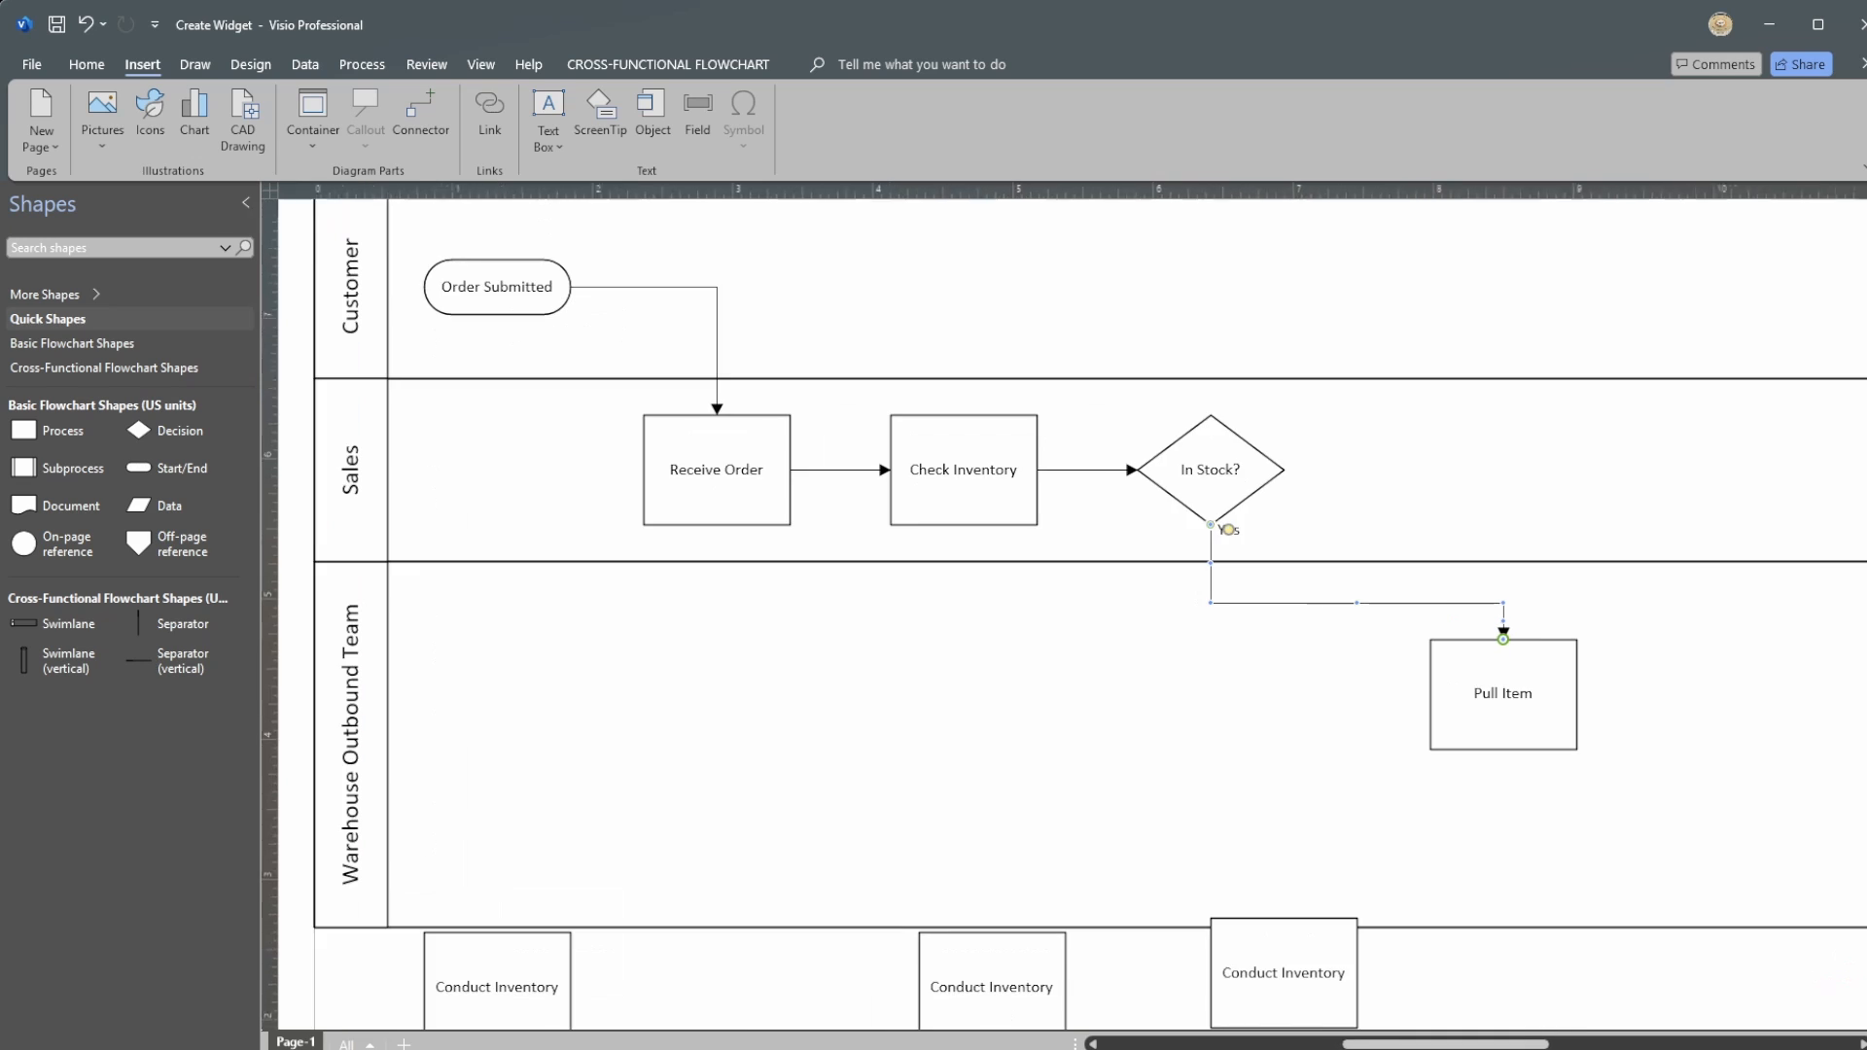
scroll(1759, 564, up, 1)
scroll(1727, 552, up, 1)
click(1519, 564)
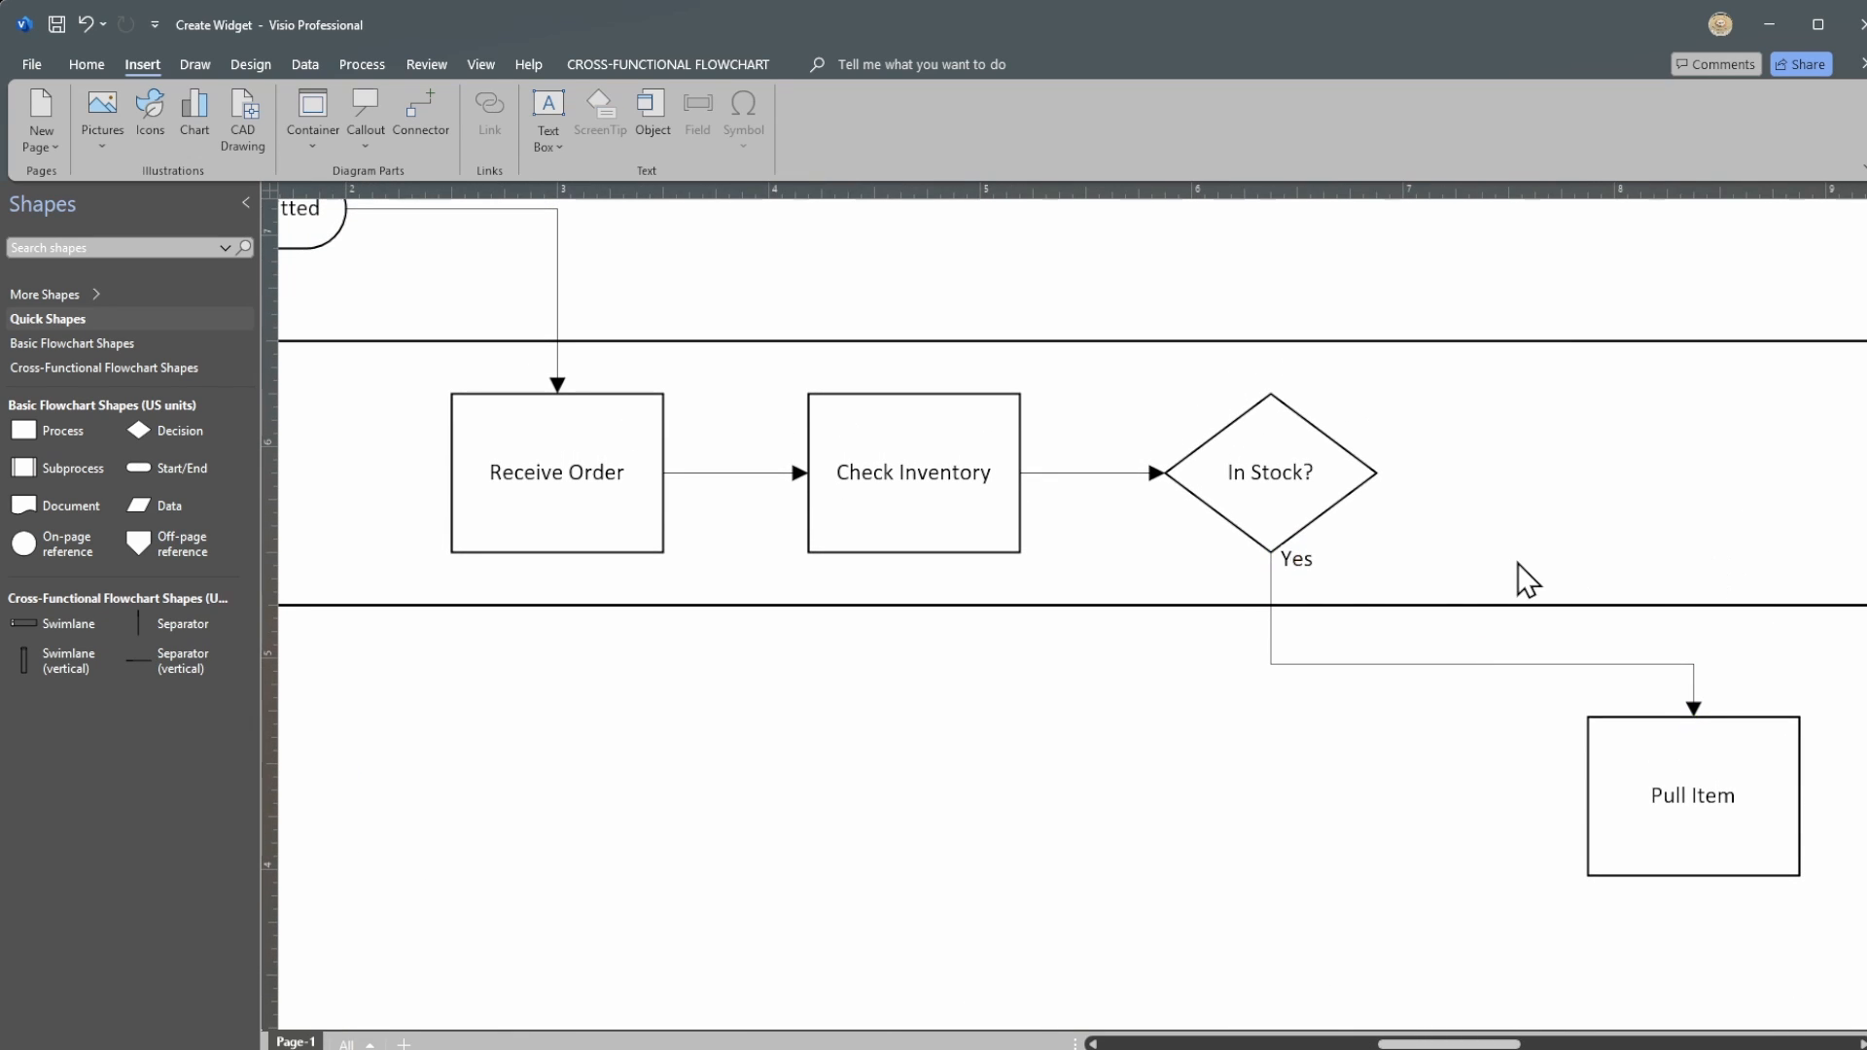
double_click(1272, 599)
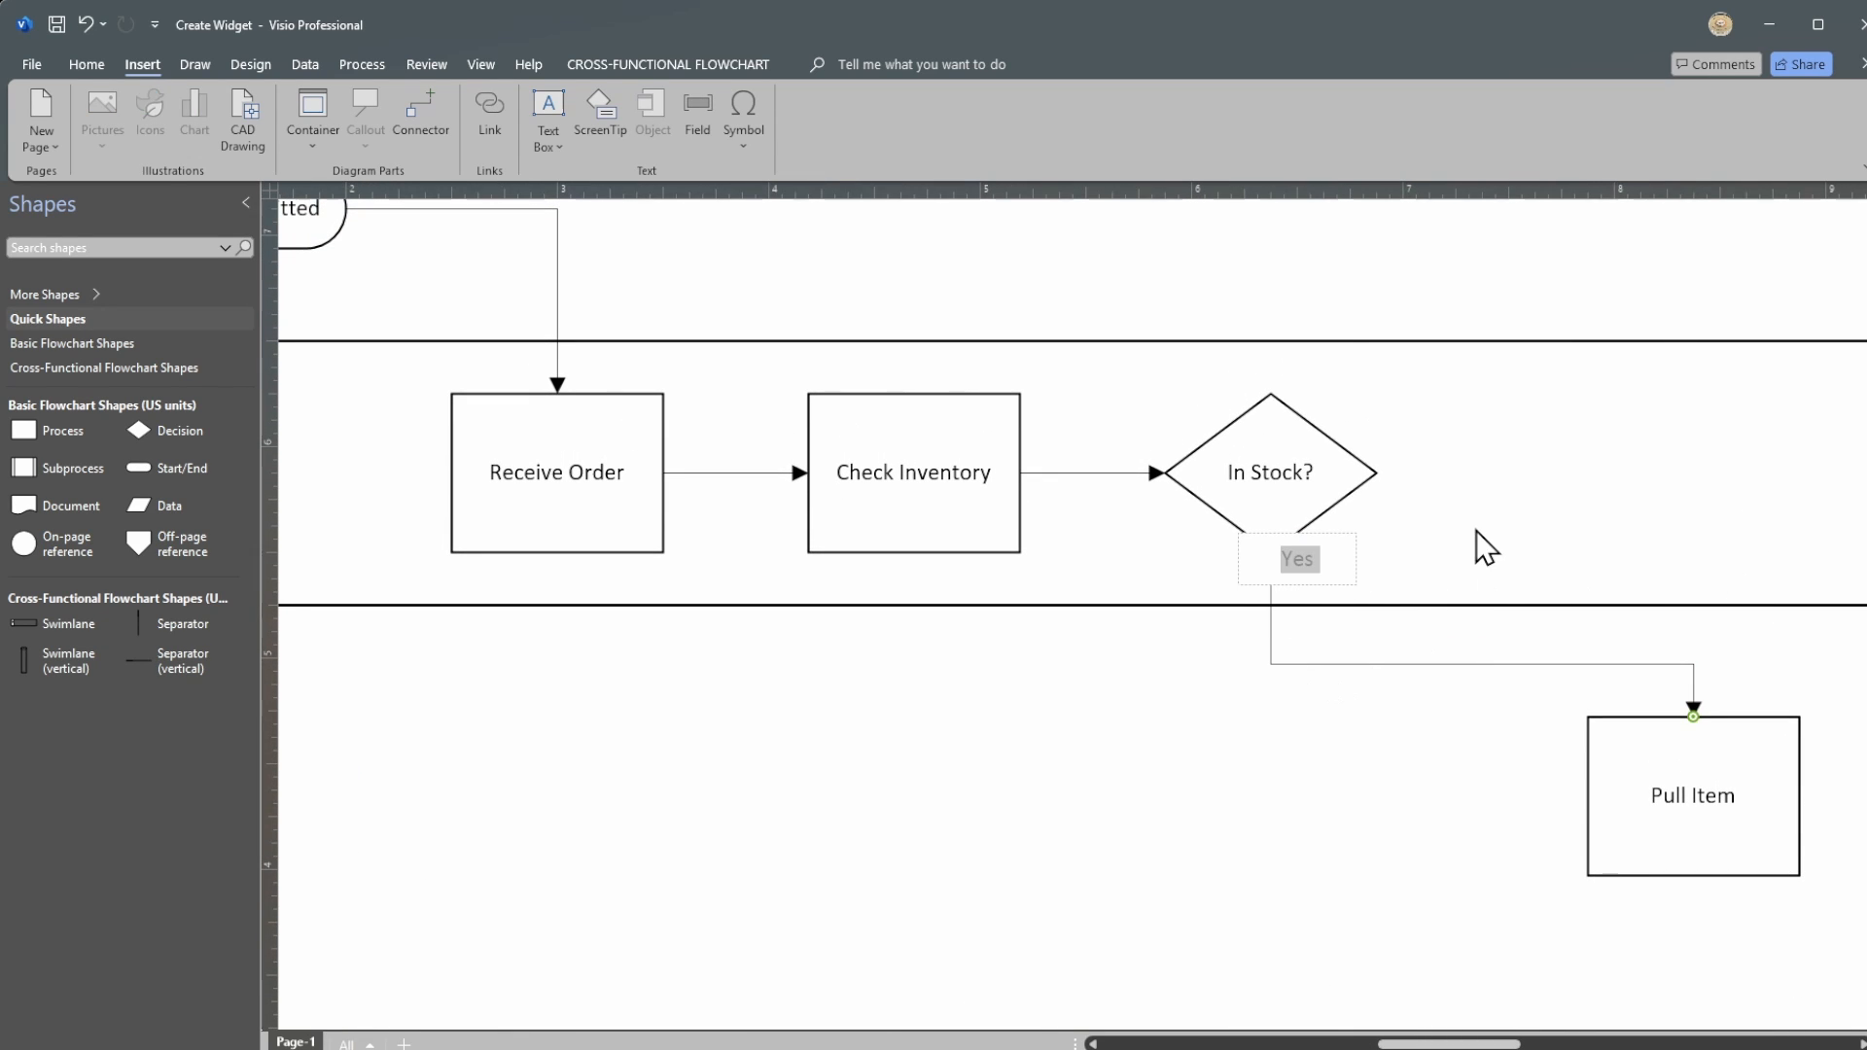
click(1476, 532)
click(1276, 599)
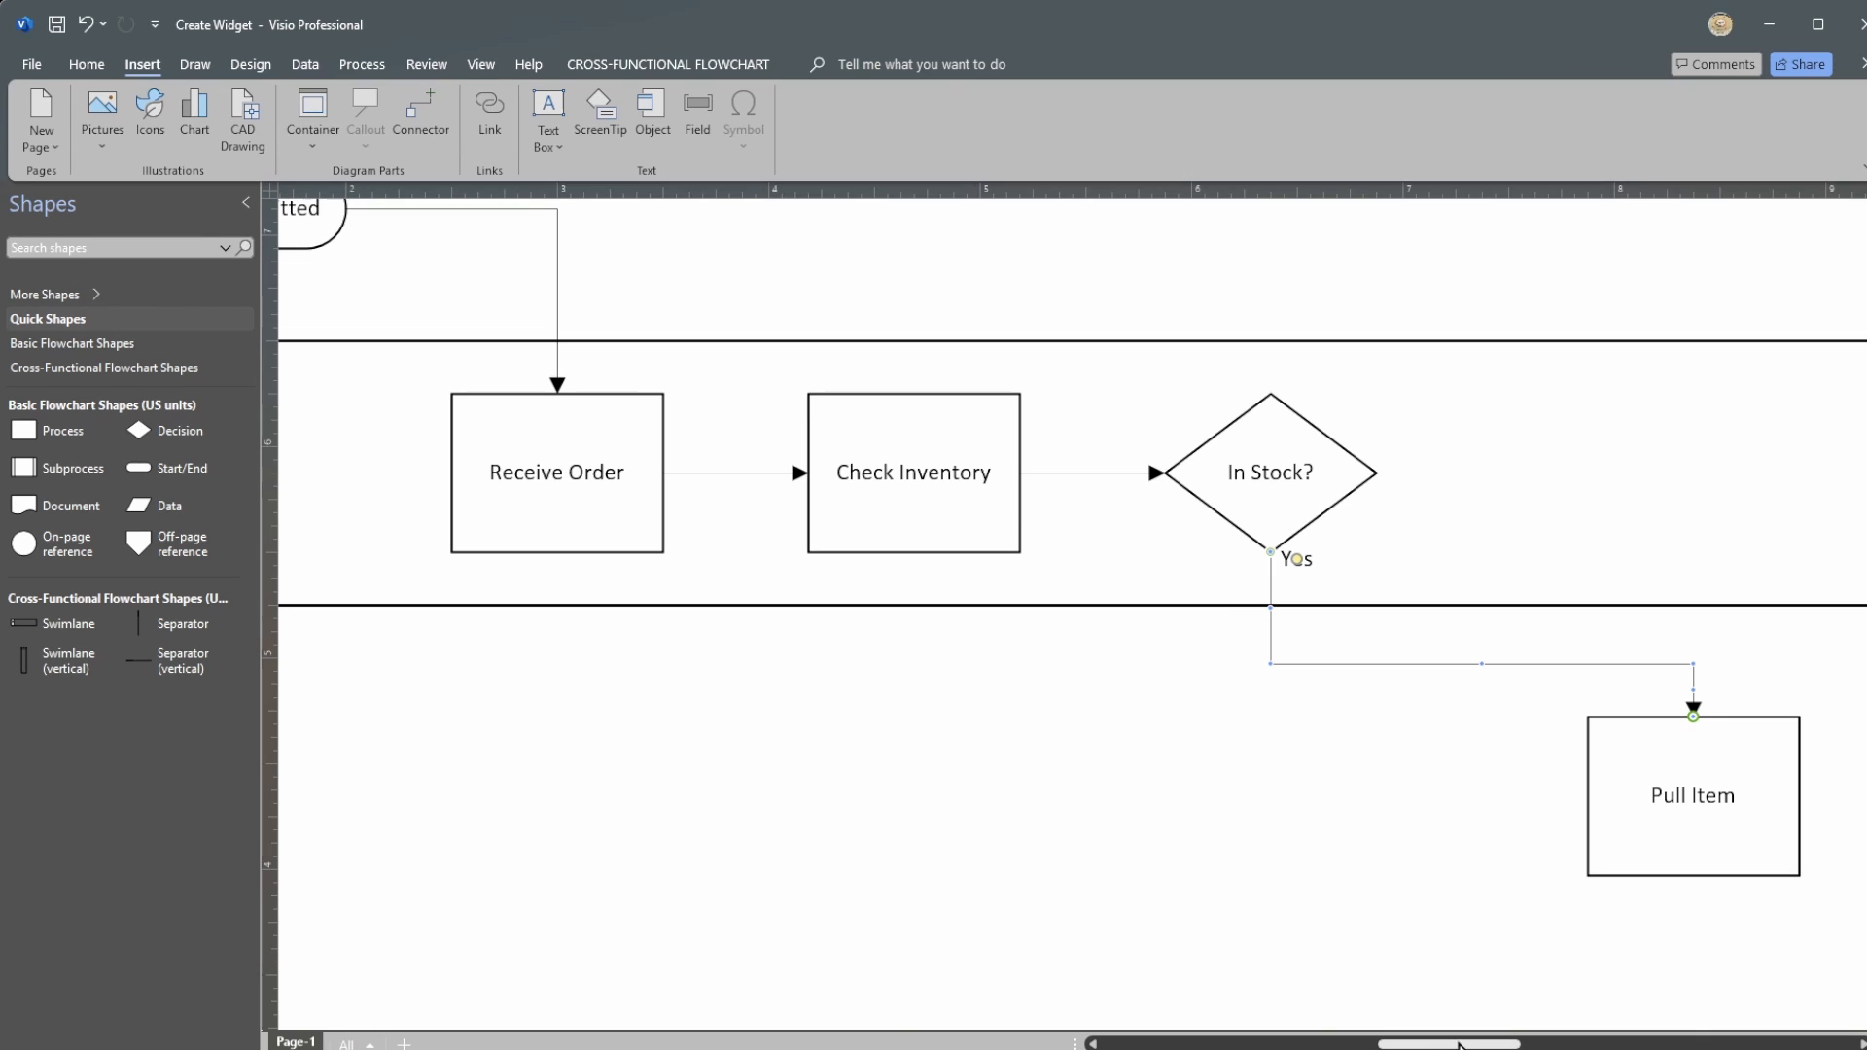
Step: Move the Pull Item box directly beneath In Stock? in the Warehouse Outbound Team lane so the "Yes" connector runs straight down
drag(1449, 1043, 1482, 1043)
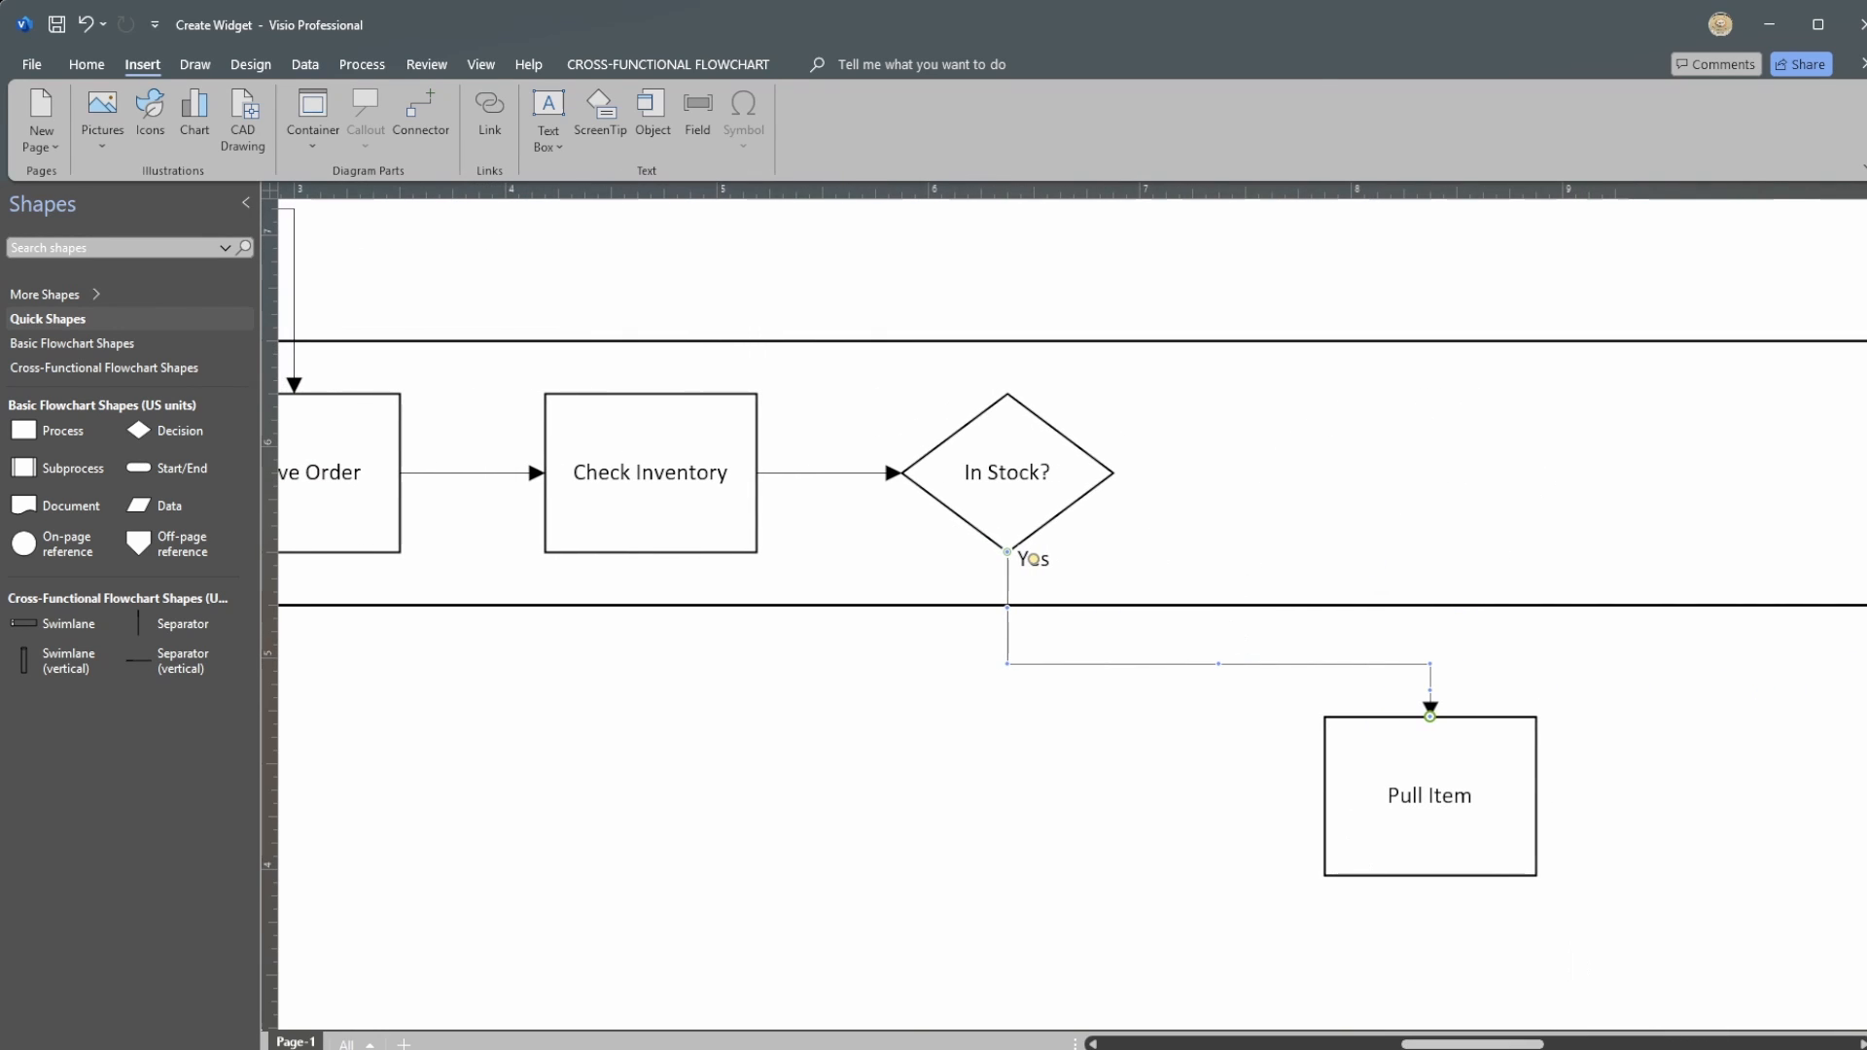
scroll(1080, 614, down, 2)
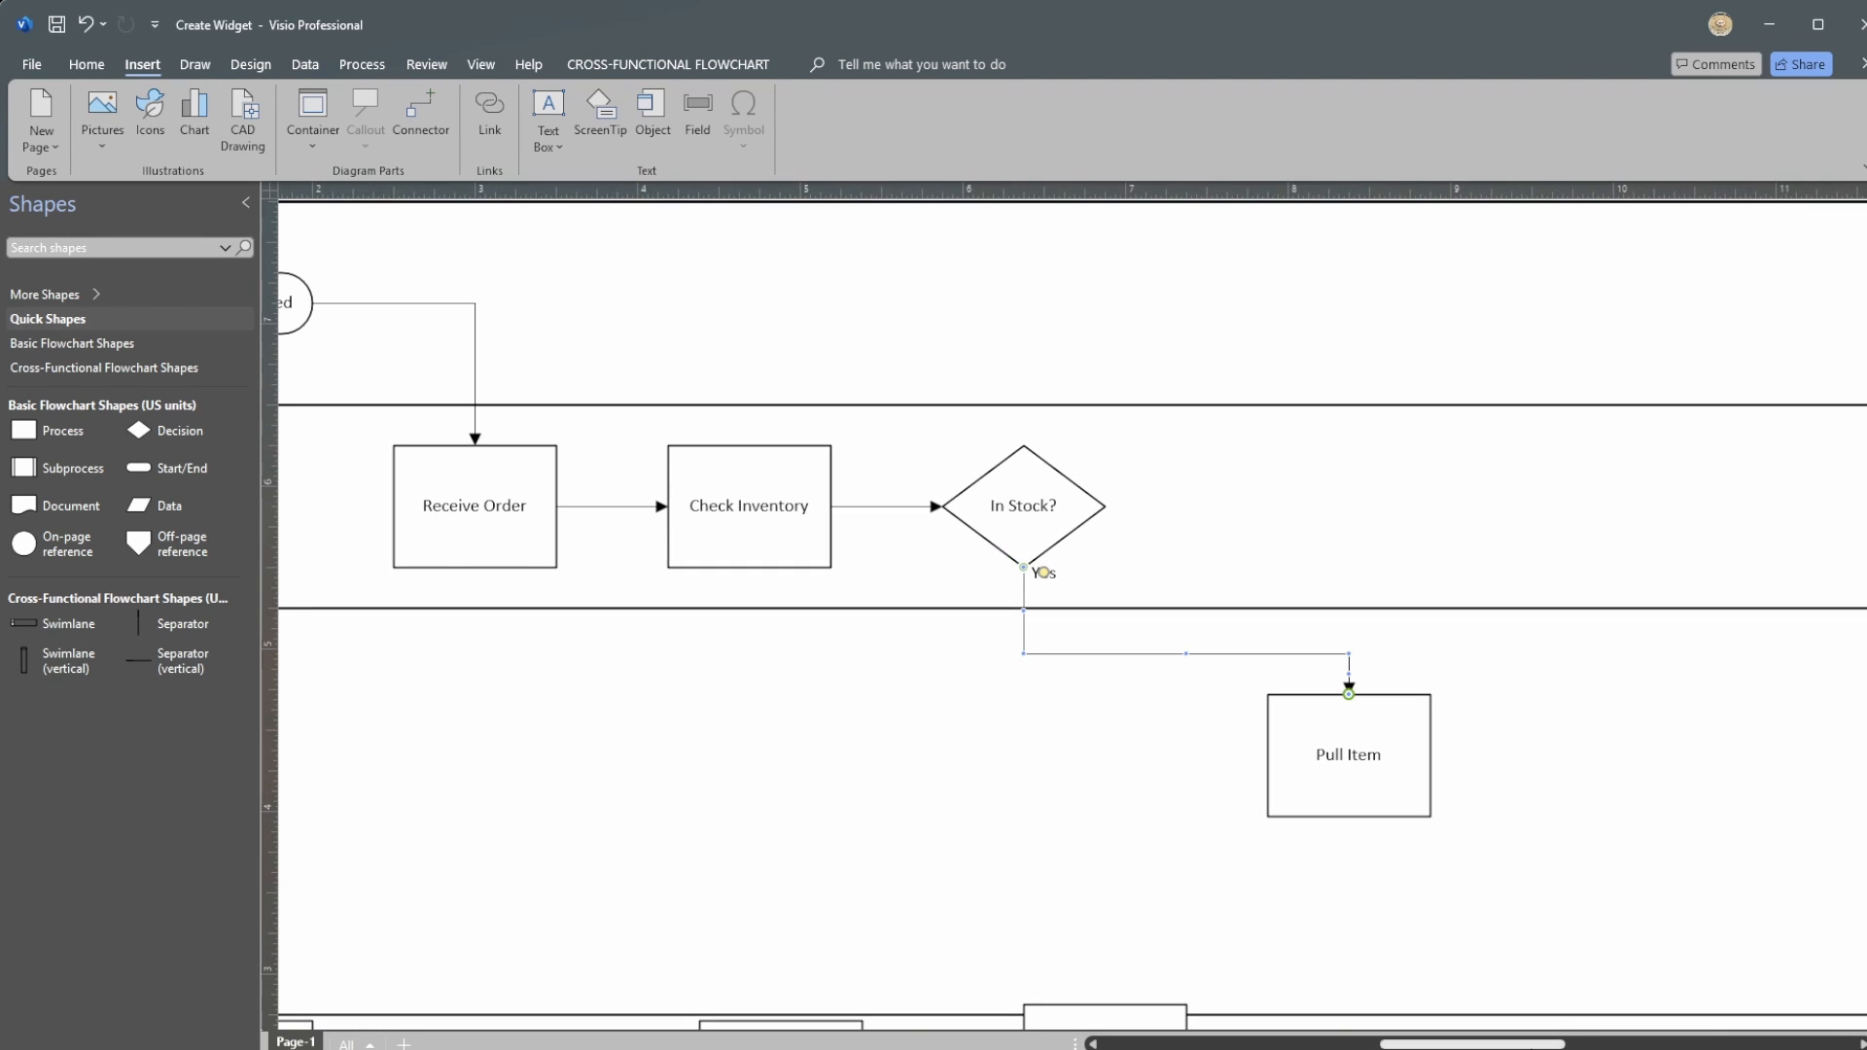
drag(1530, 1044, 1491, 1044)
drag(1689, 750, 1361, 725)
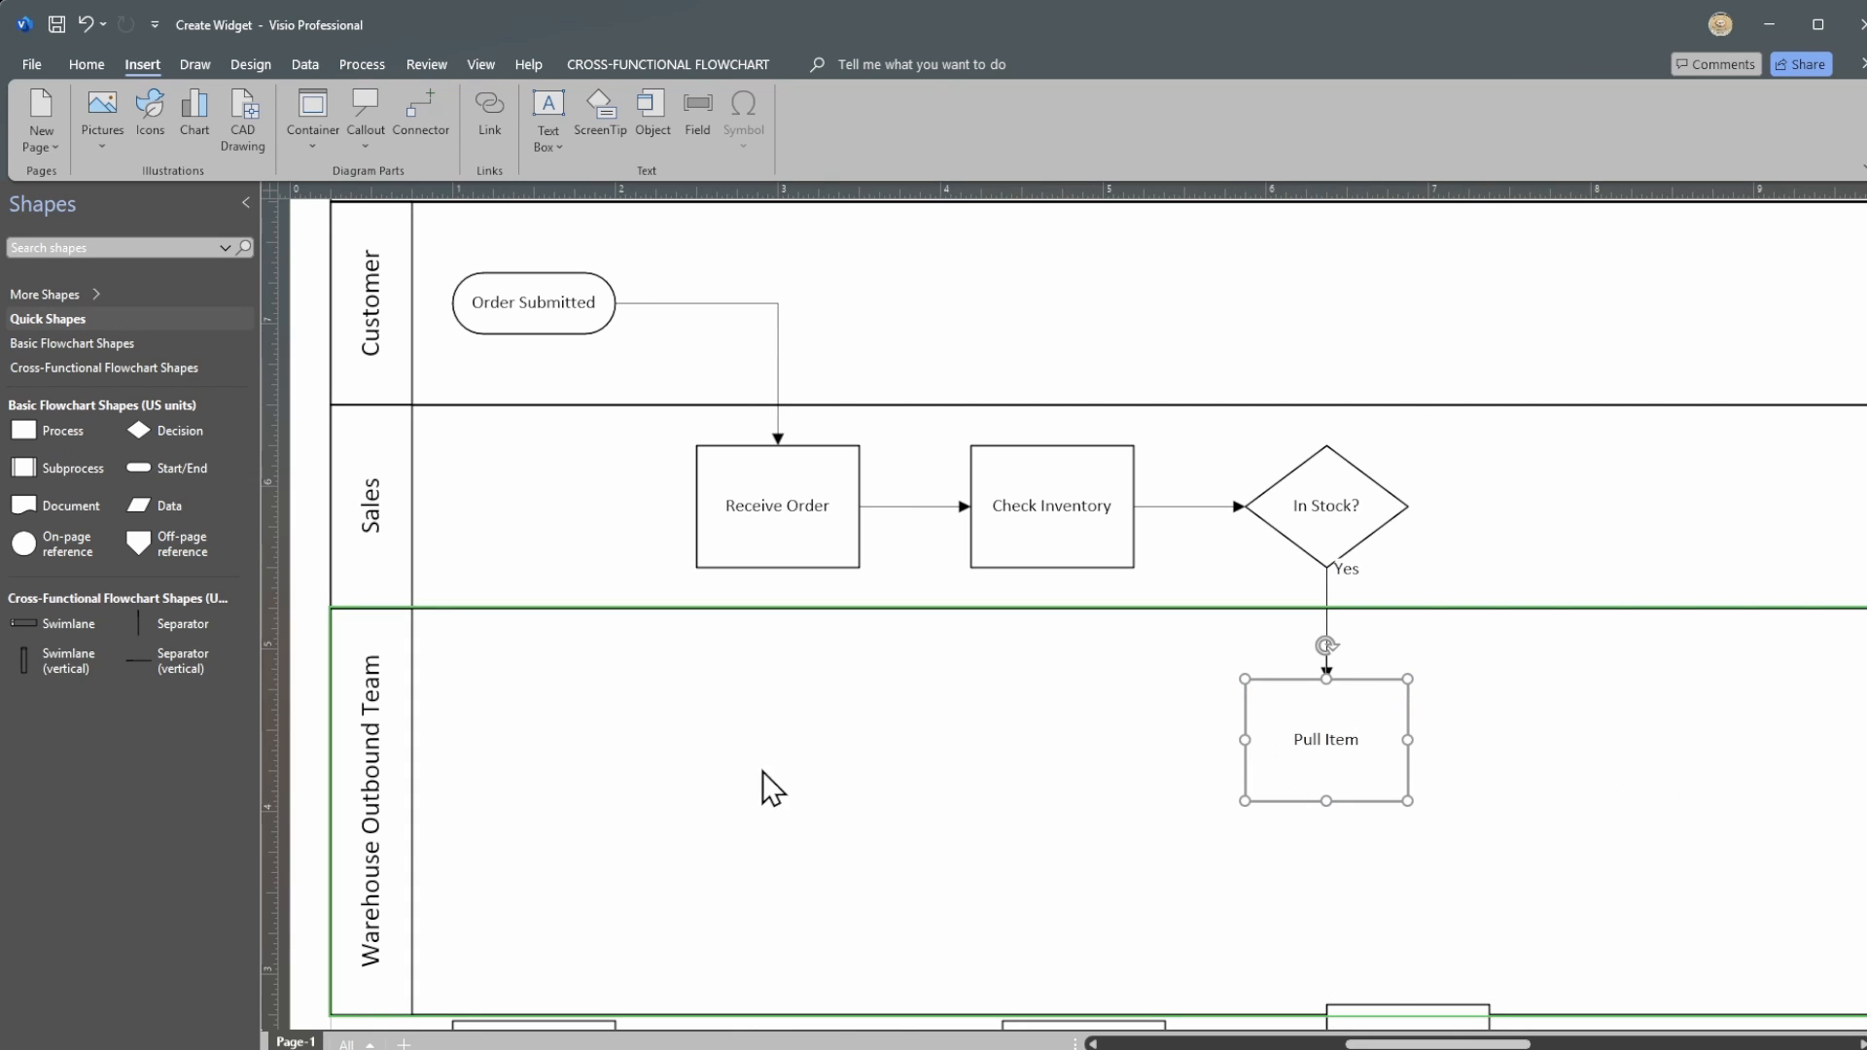
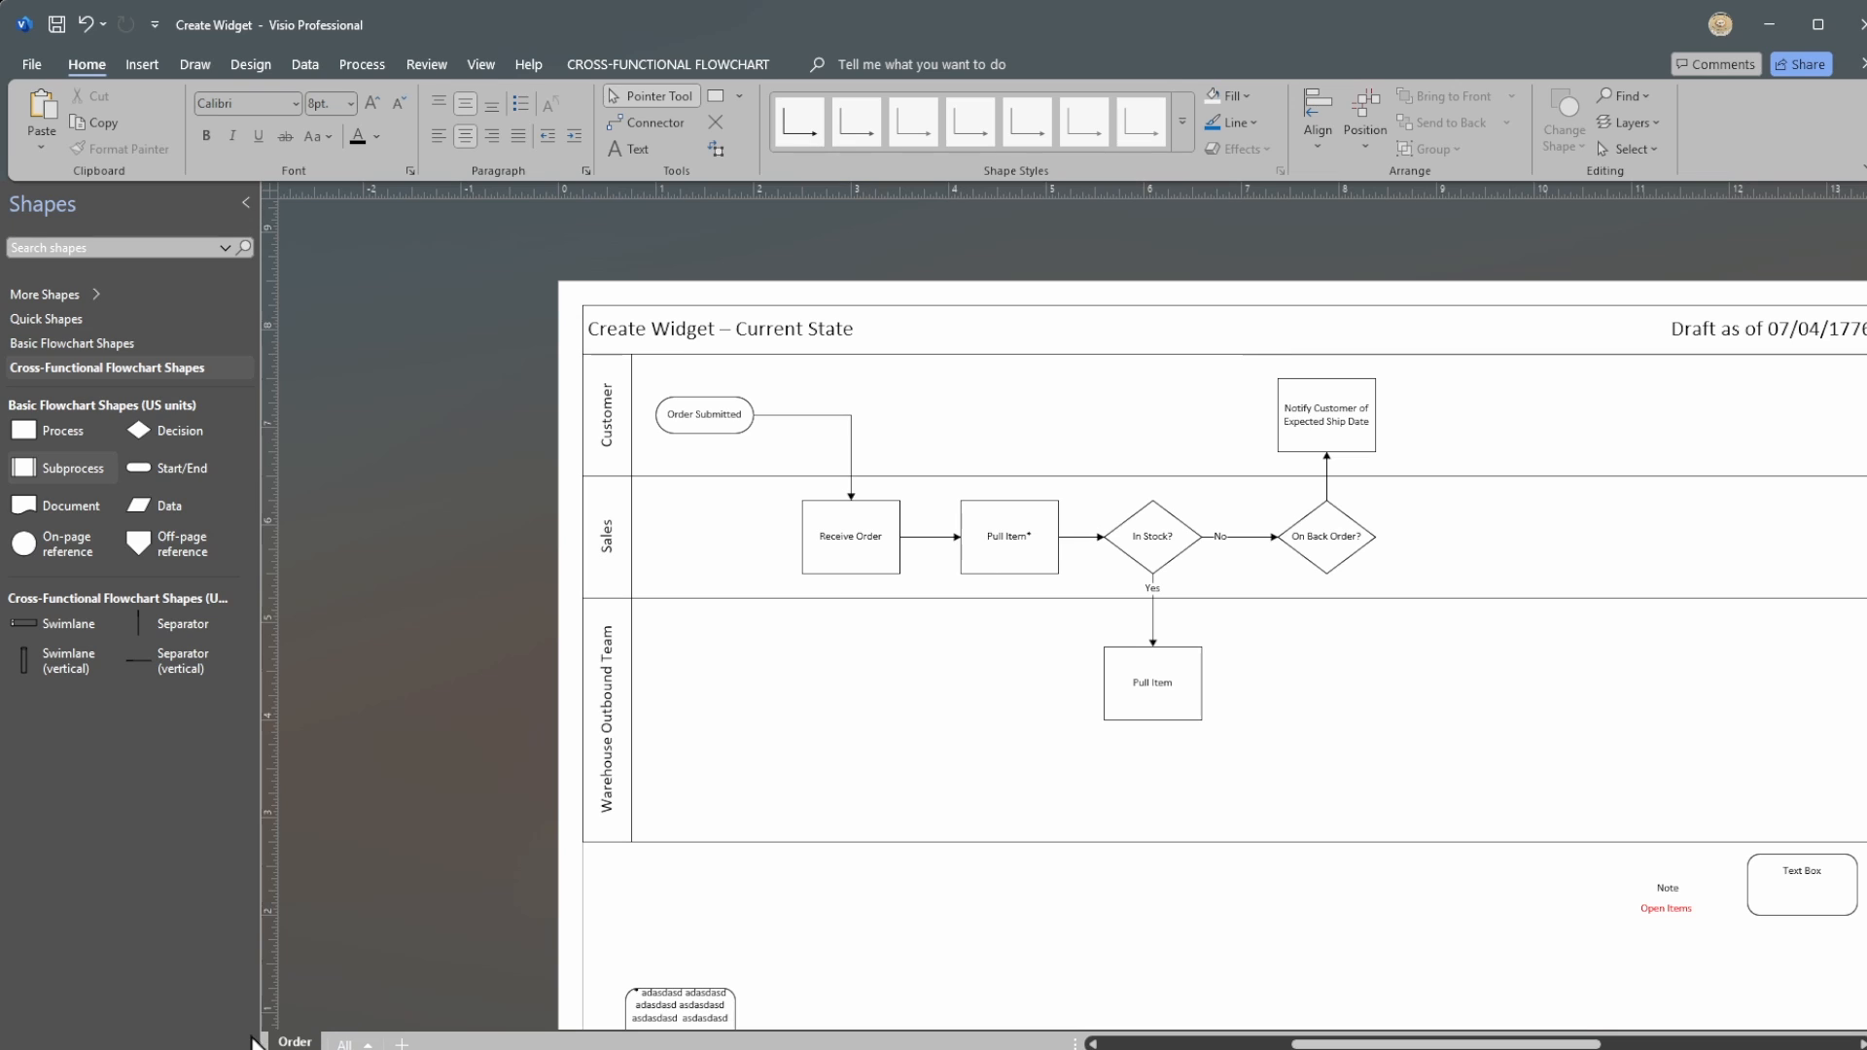
click(402, 1044)
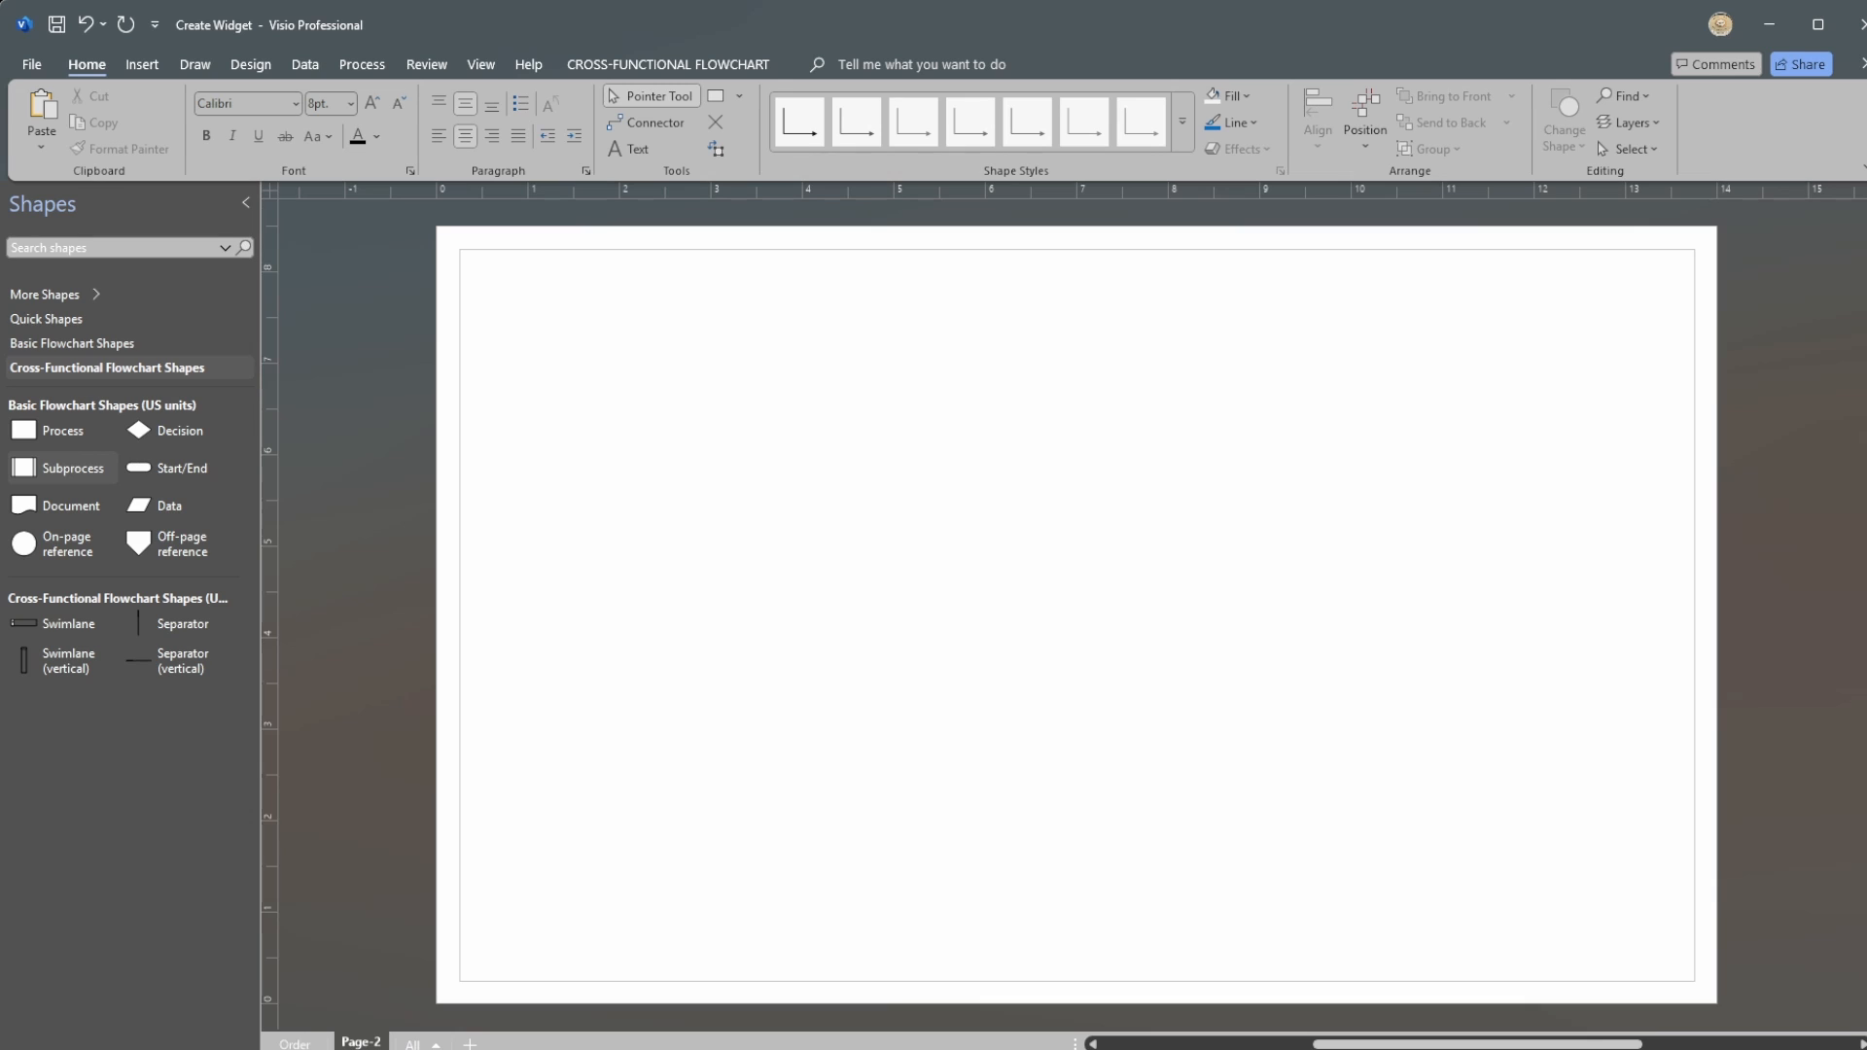
text(Return)
click(359, 614)
click(287, 1042)
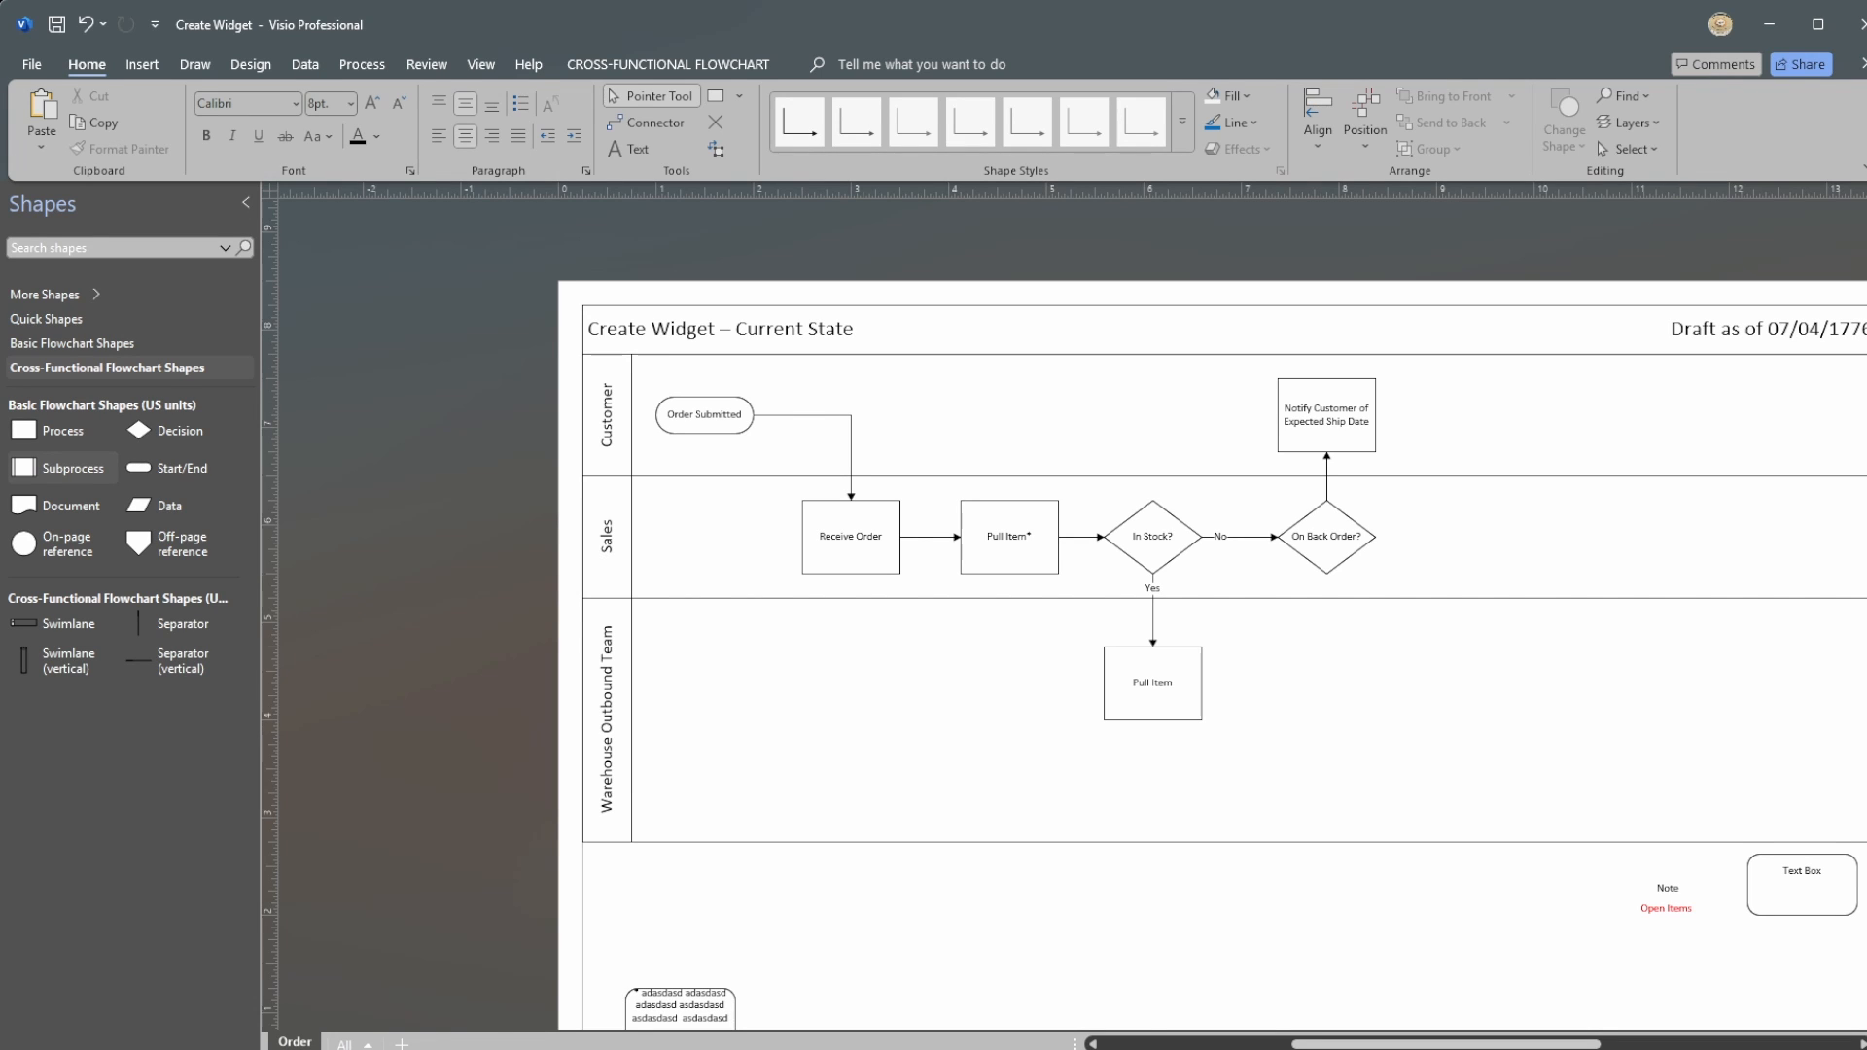
Step: Duplicate the Order page and name the copy "Return"
click(401, 1042)
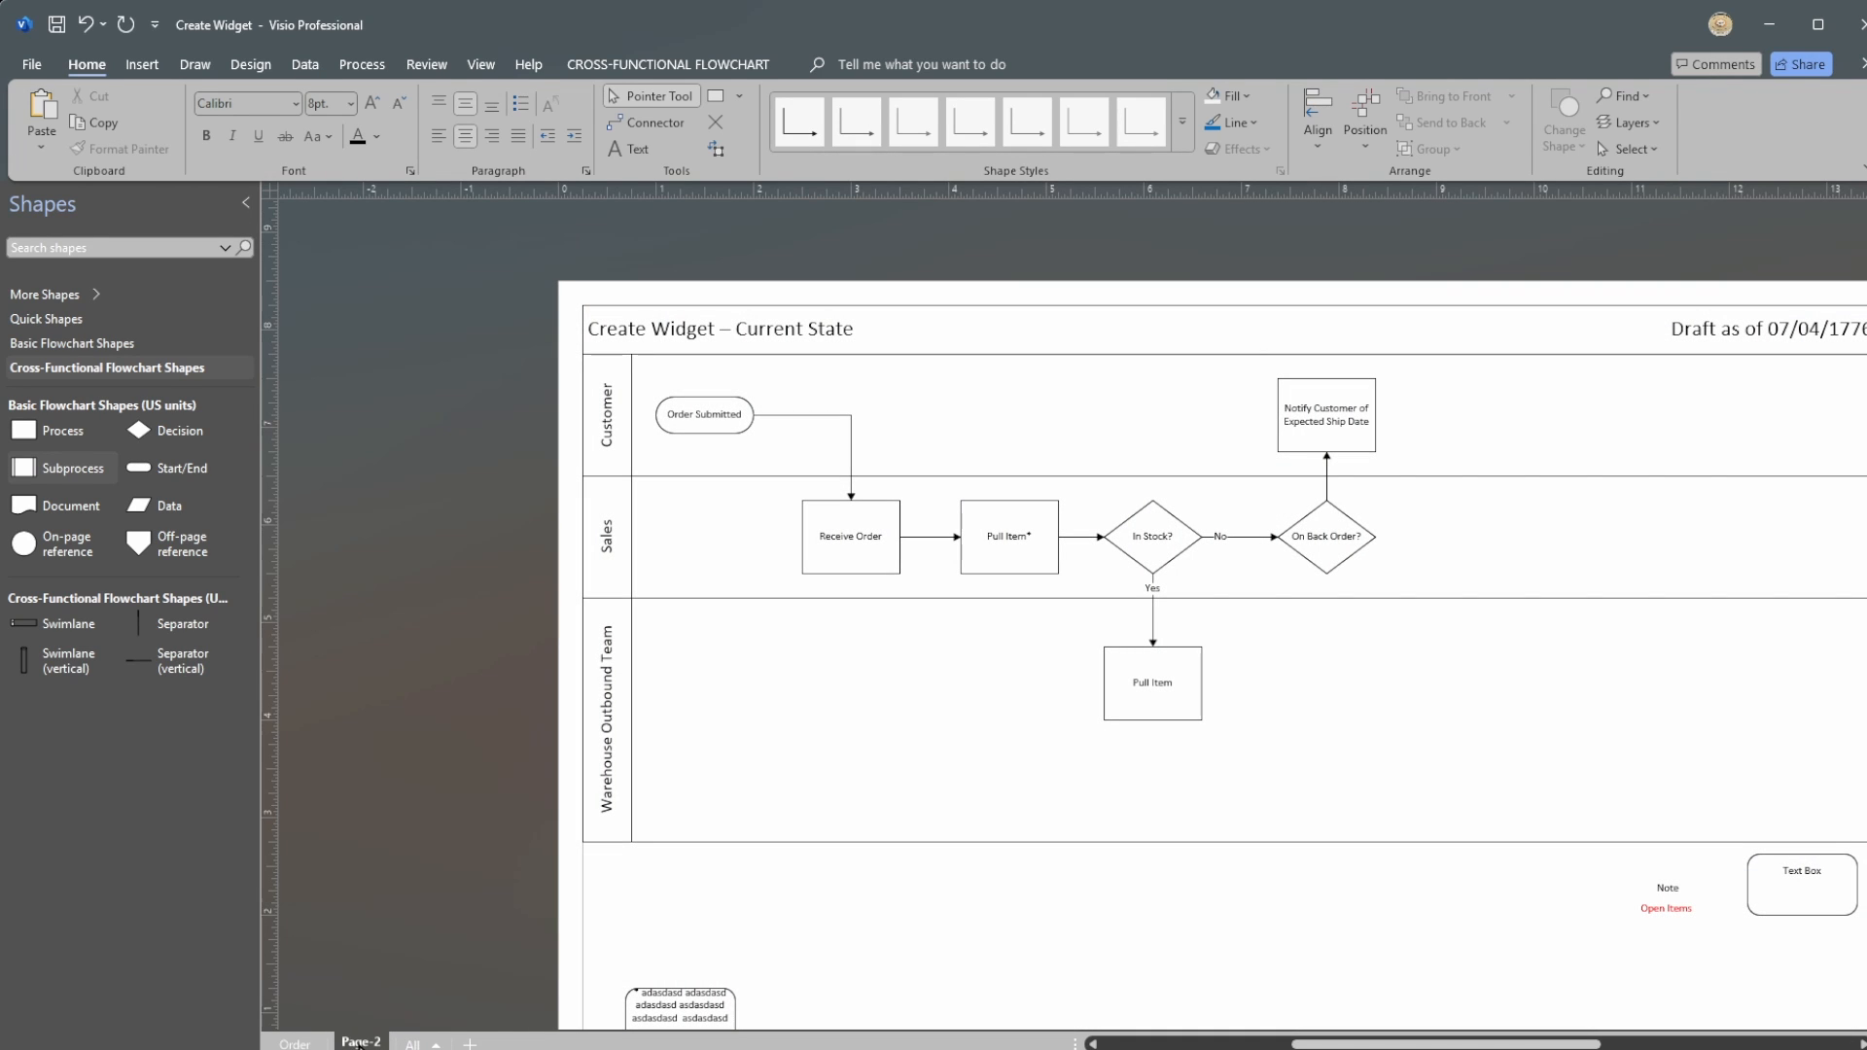
double_click(360, 1042)
text(Return)
key(Return)
Step: Delete all flowchart shapes and connectors from the three swimlanes on the Return page, and compare it with the Order page
drag(1491, 814, 640, 364)
key(Delete)
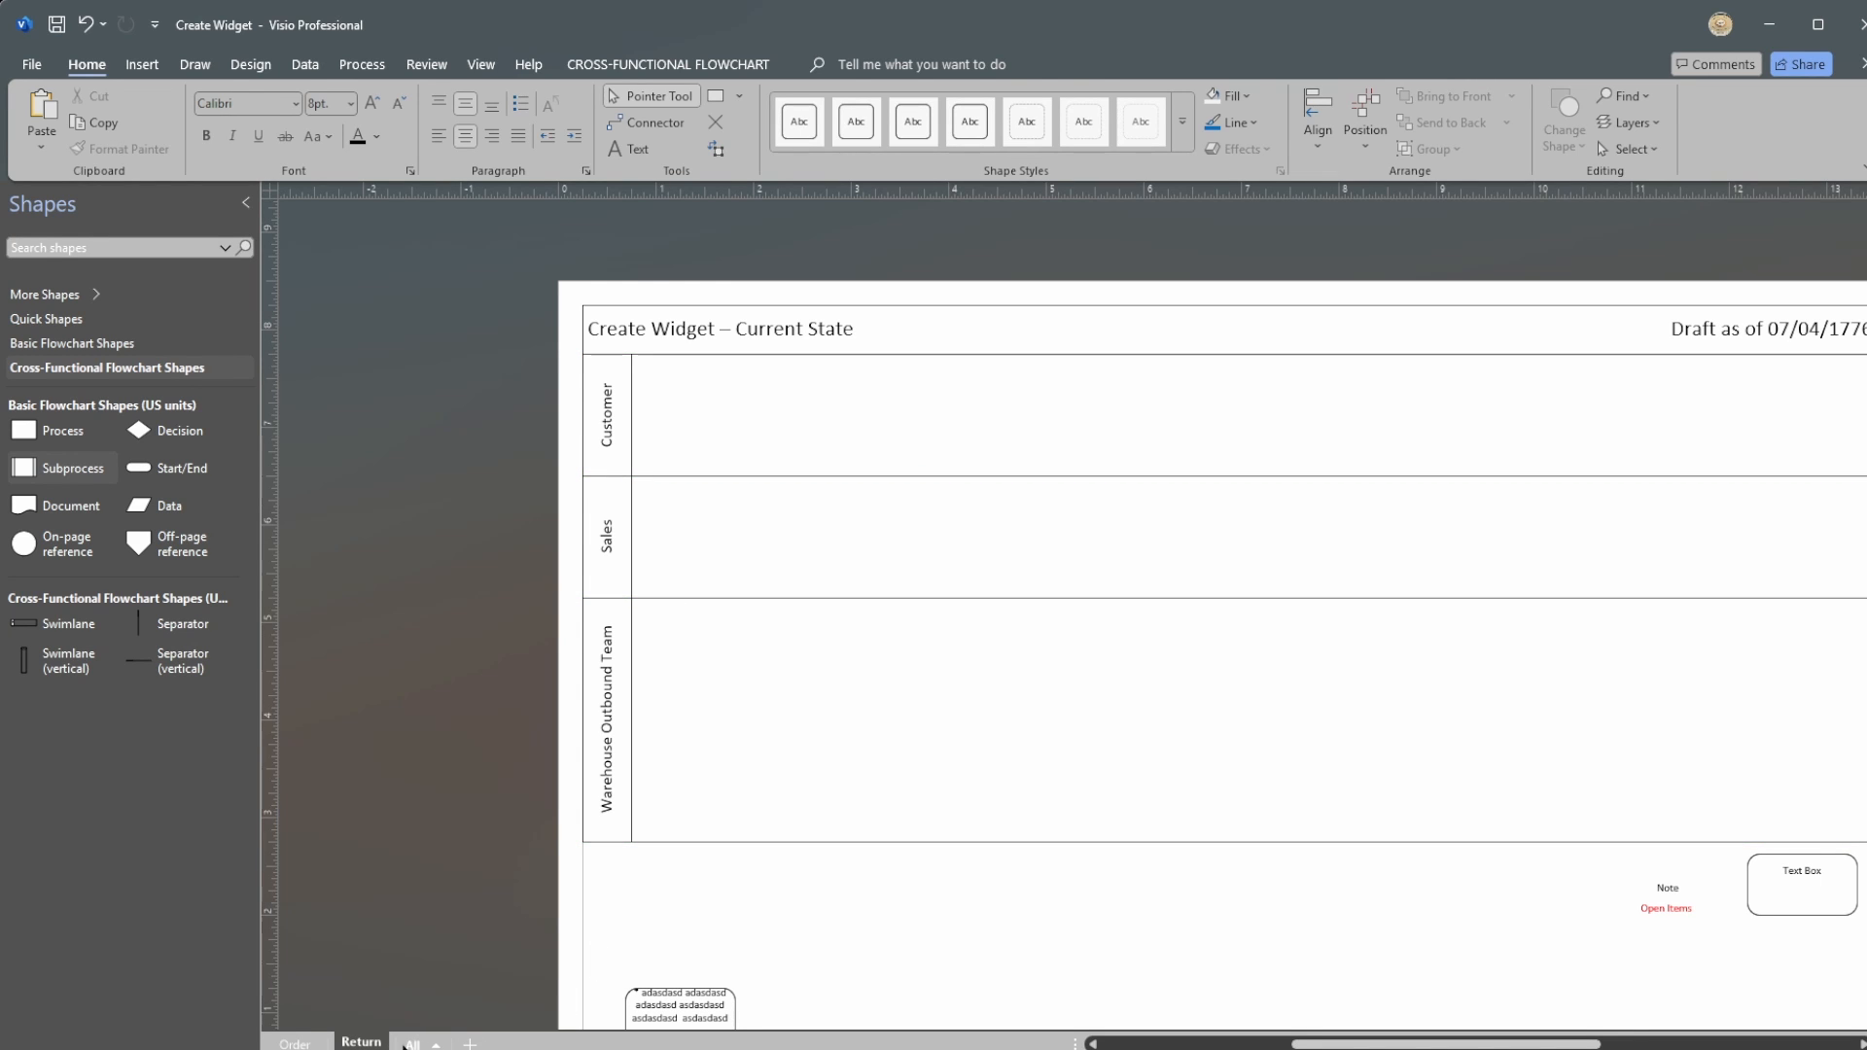
click(294, 1042)
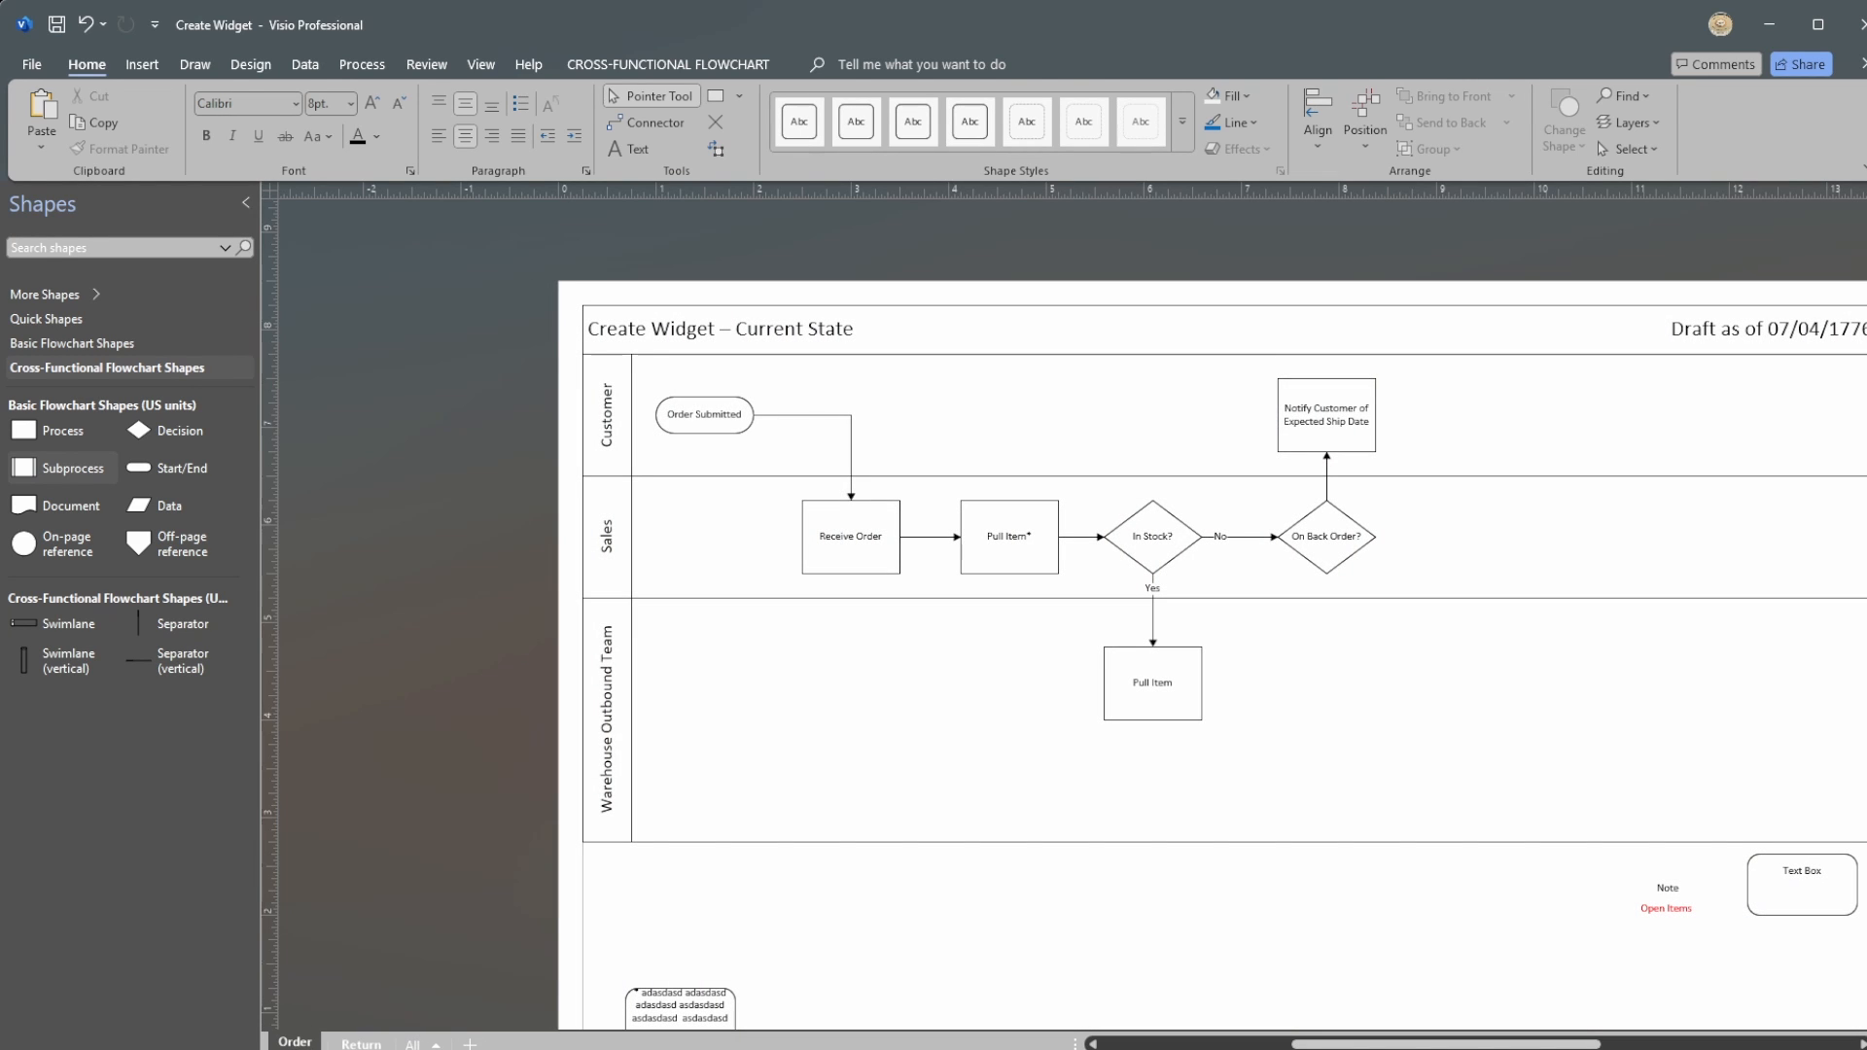
click(361, 1041)
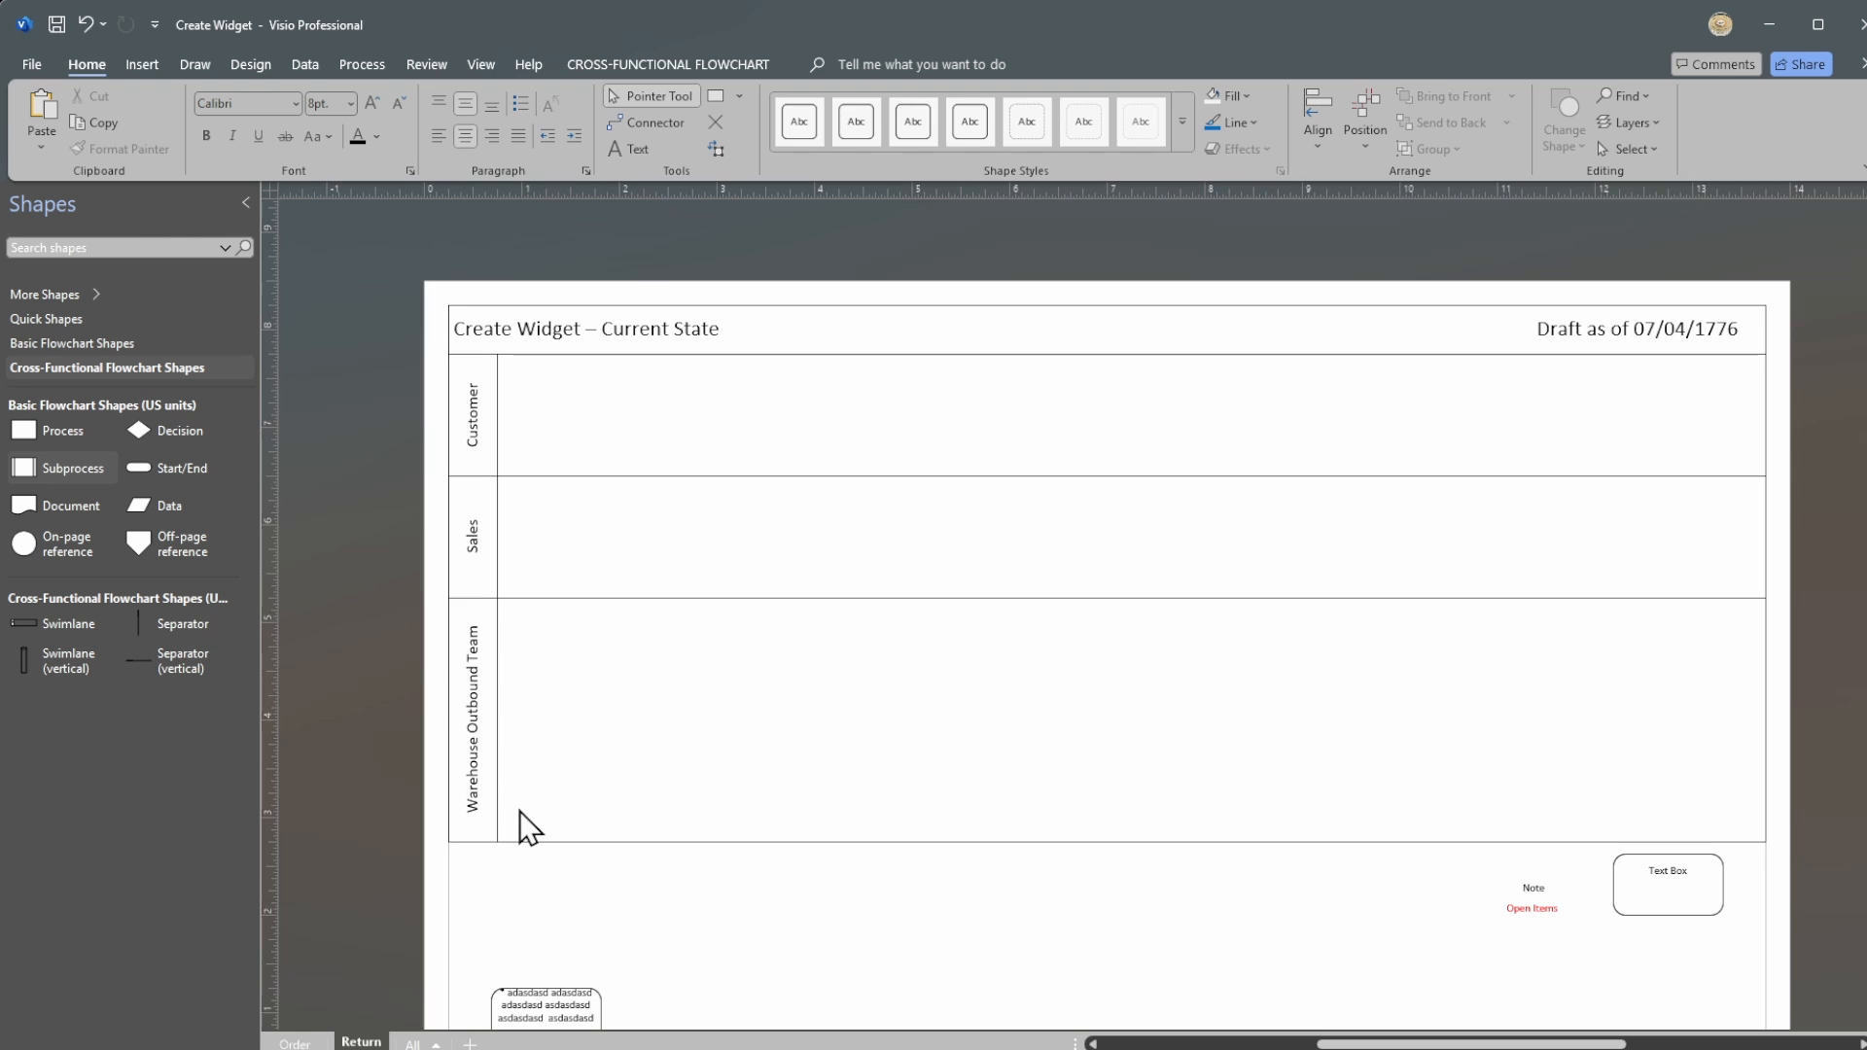
Step: Move the "Draft as of 07/04/1776" text slightly closer to the outer end of the title band on the Return page
scroll(520, 811, down, 1)
scroll(1136, 891, up, 1)
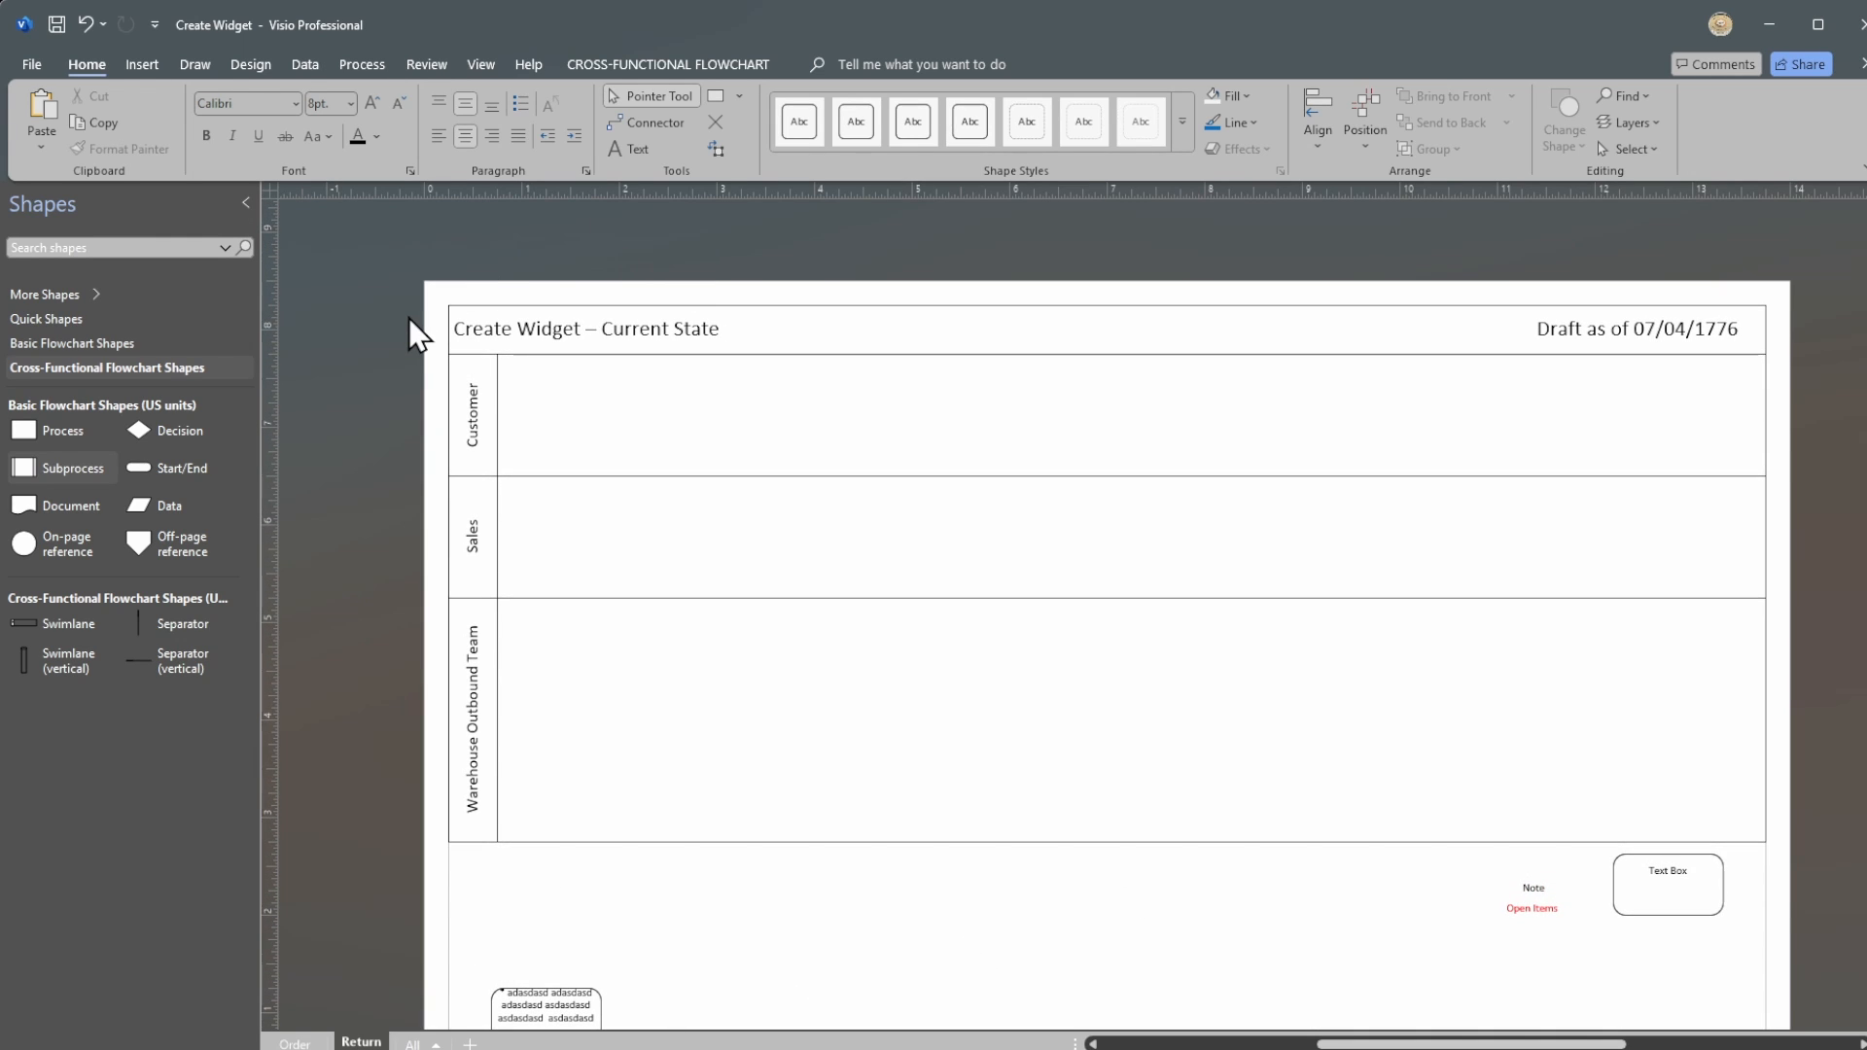
click(1683, 332)
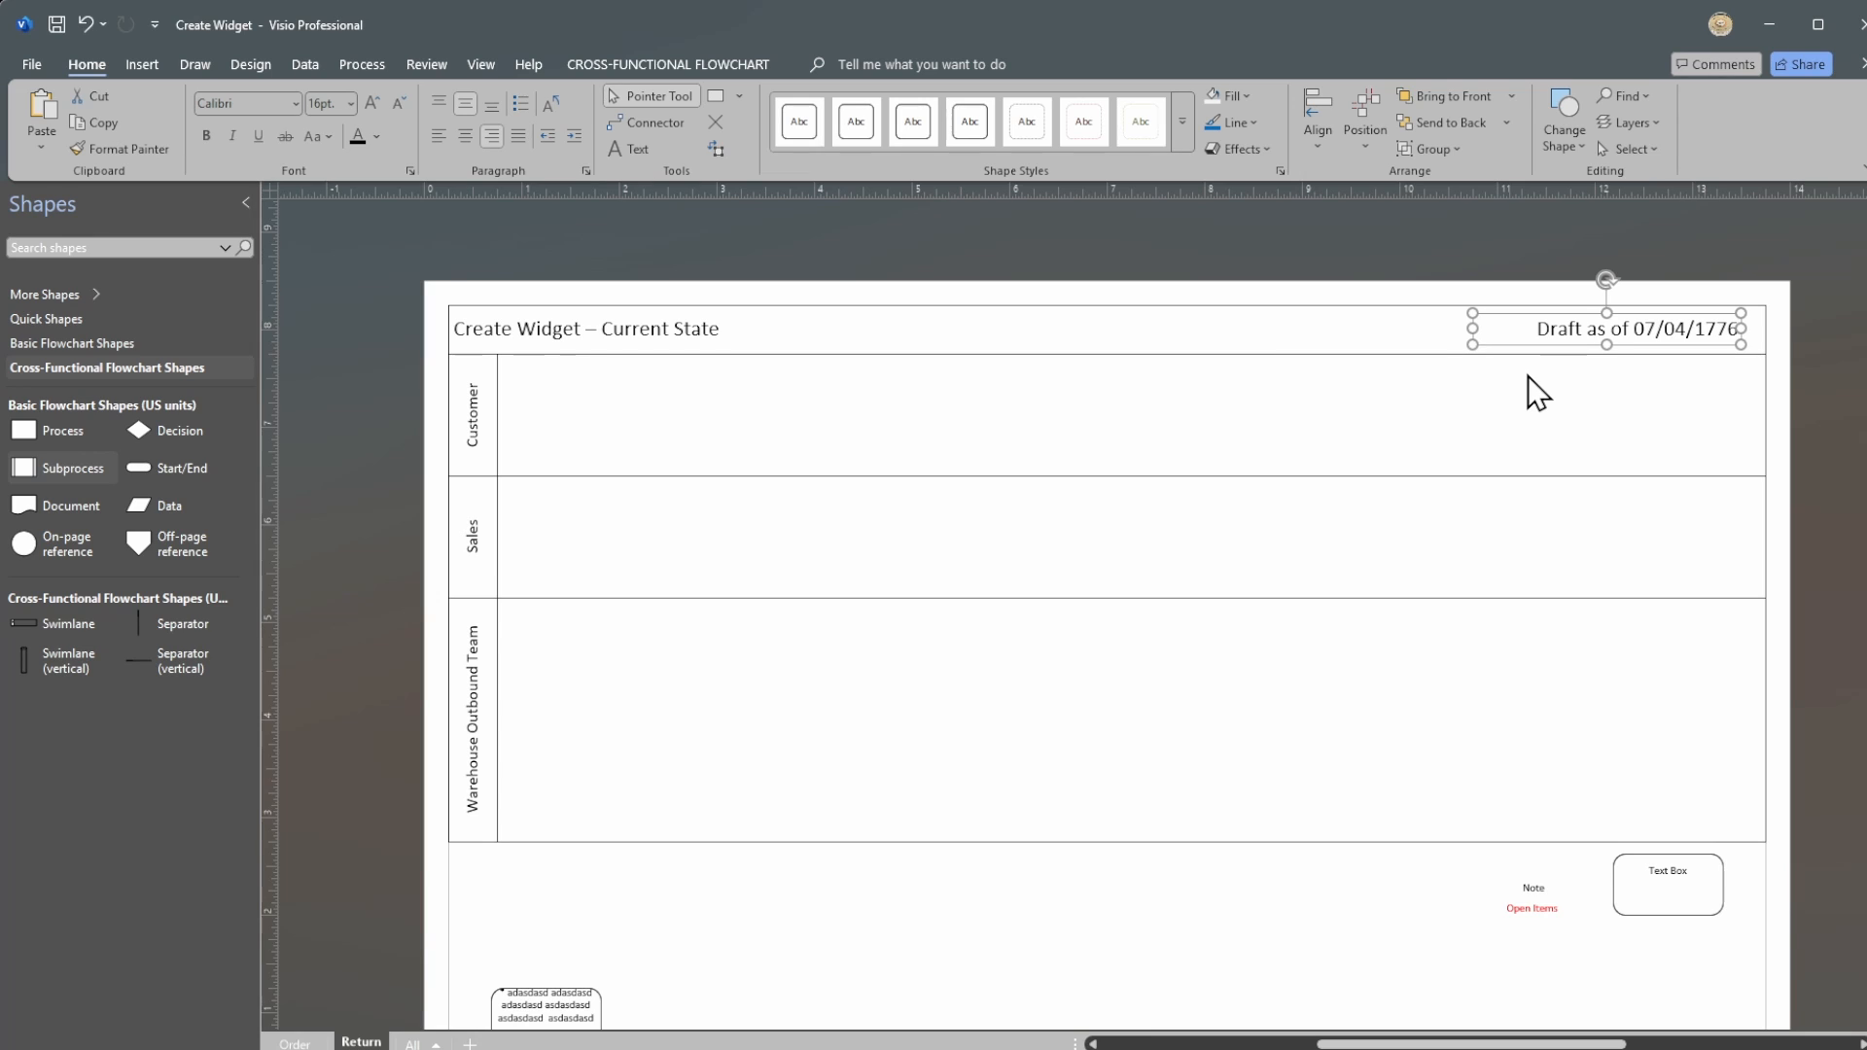
key(ctrl+z)
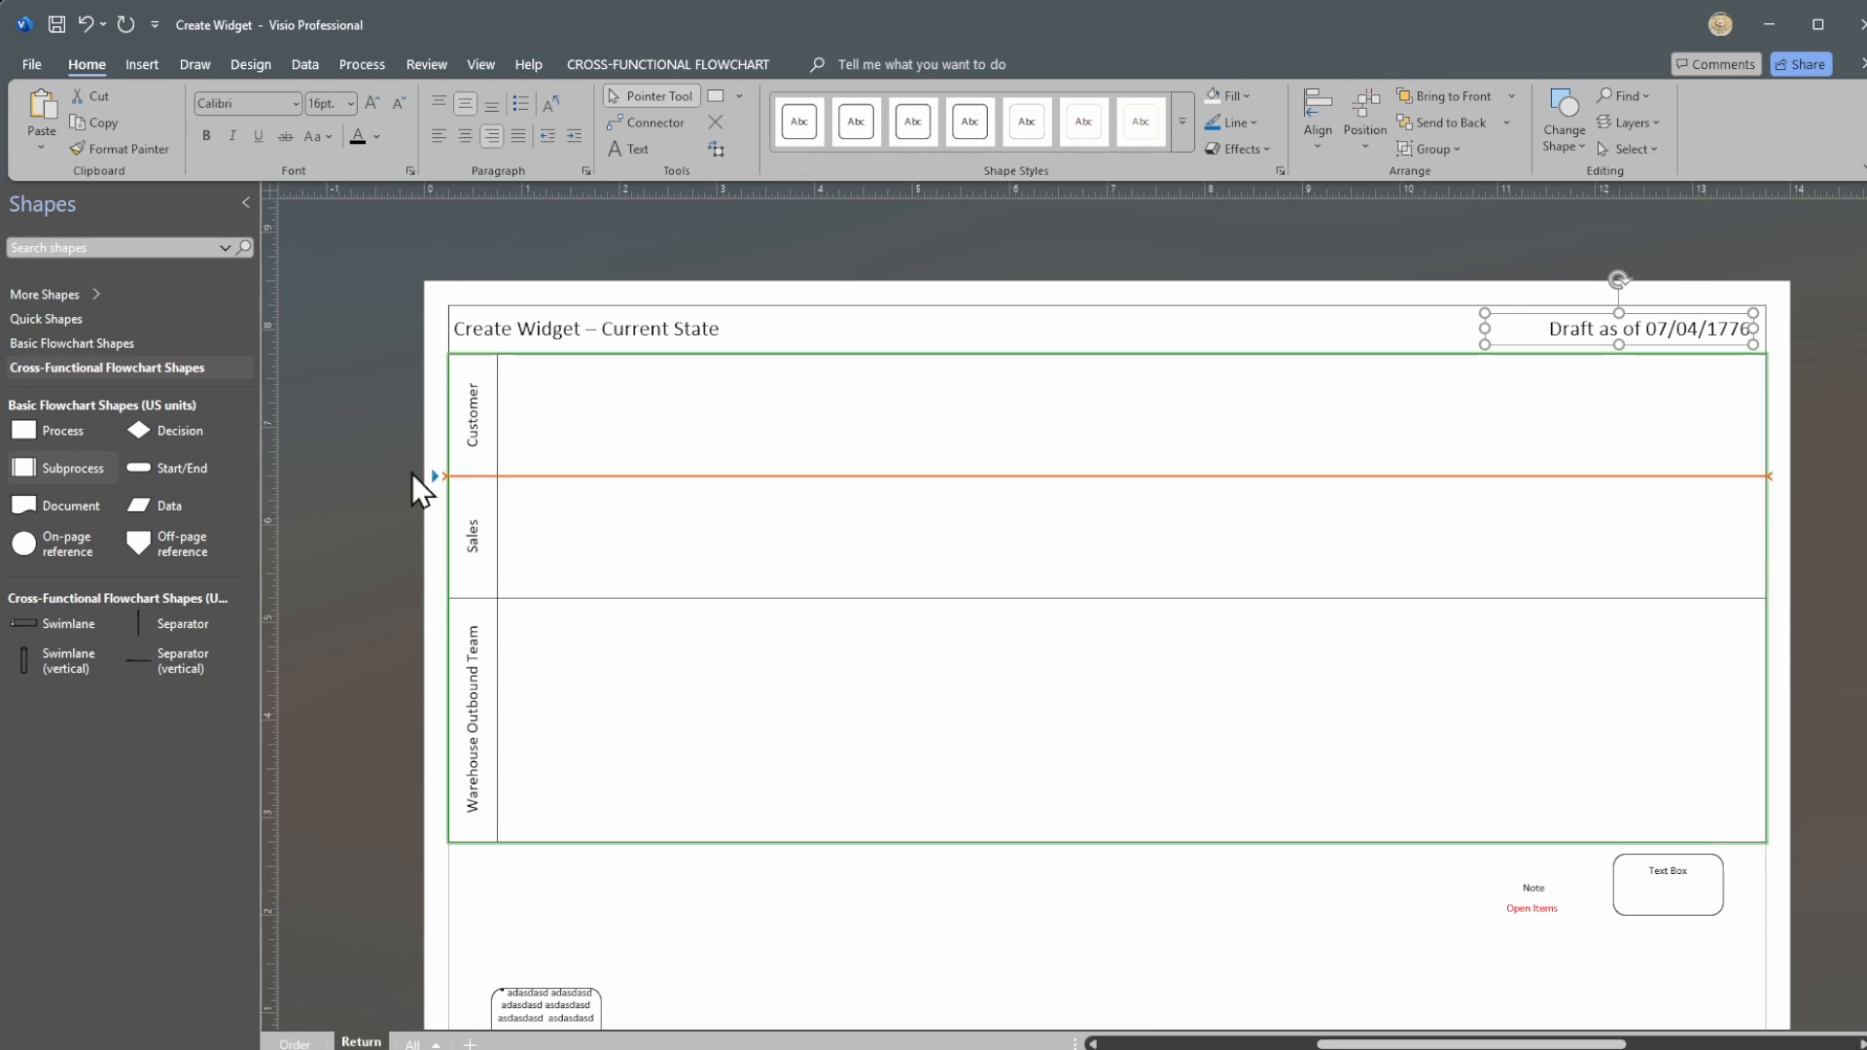
click(354, 476)
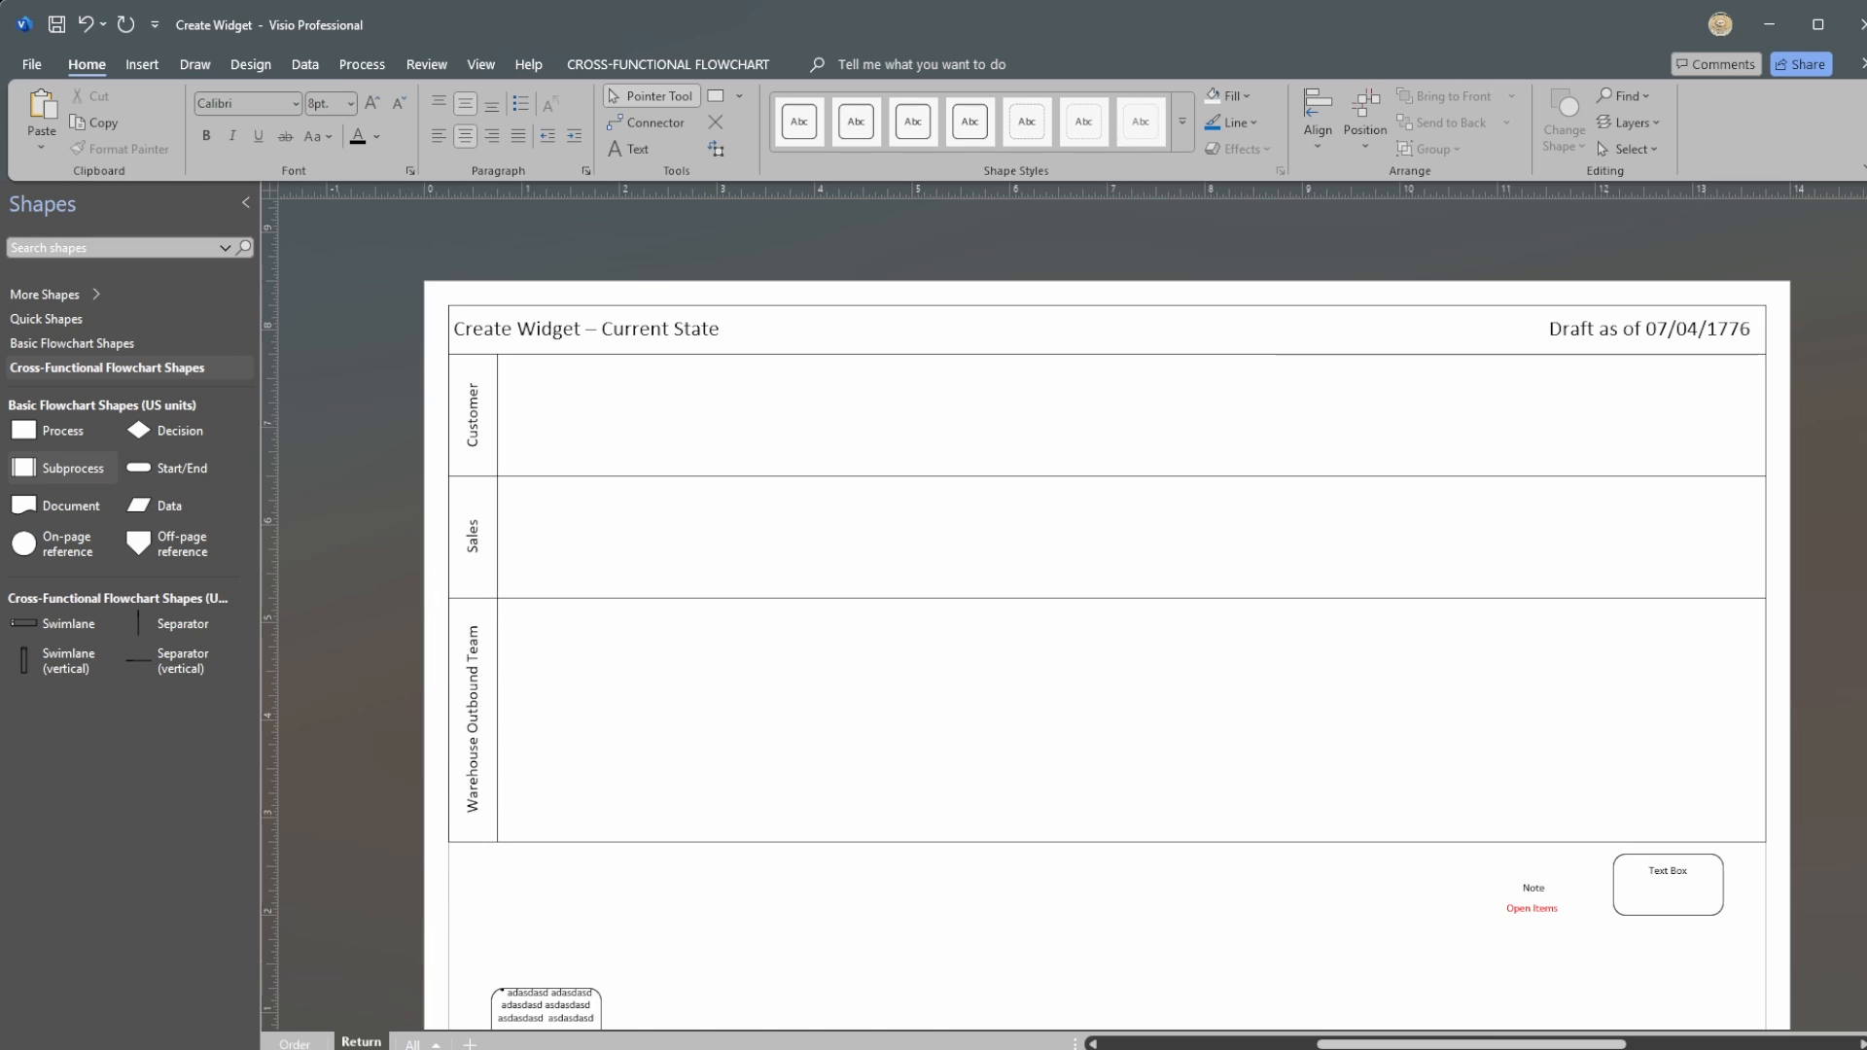
Step: Compare the filled Order page with the emptied Return page
click(294, 1043)
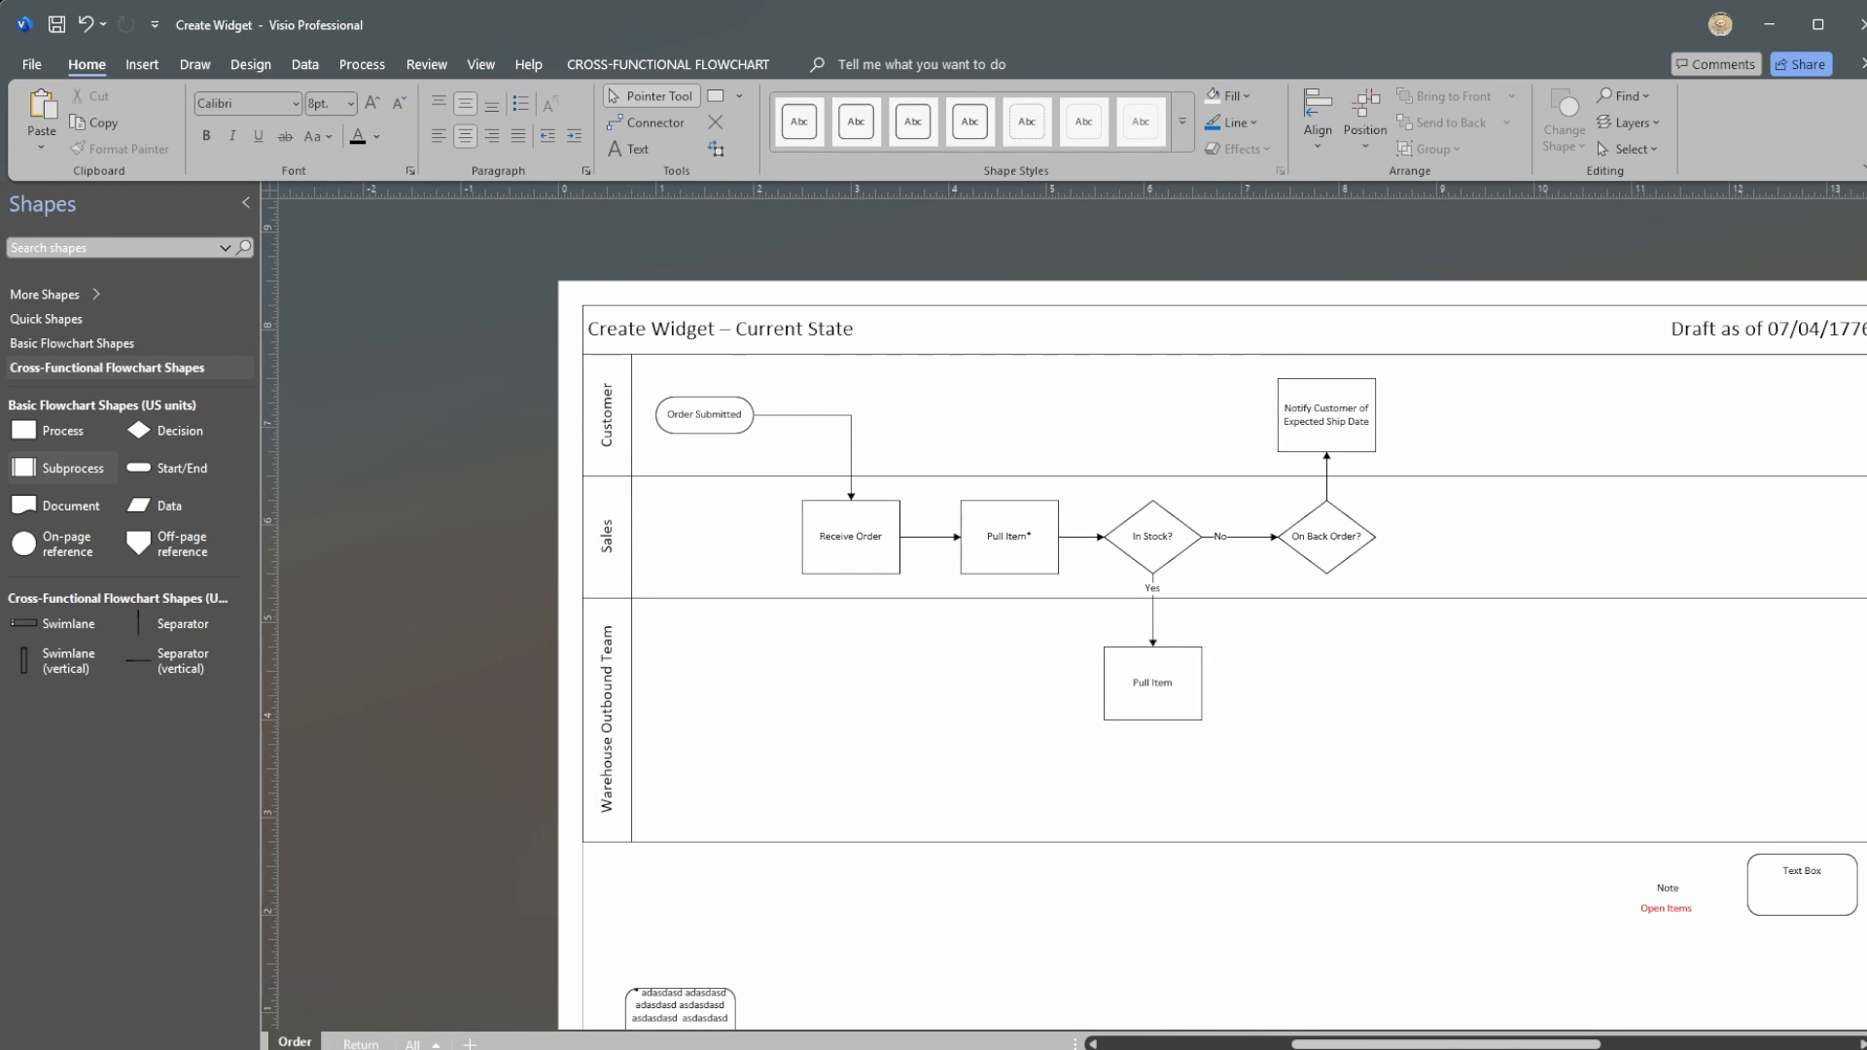
scroll(1412, 1046, right, 2)
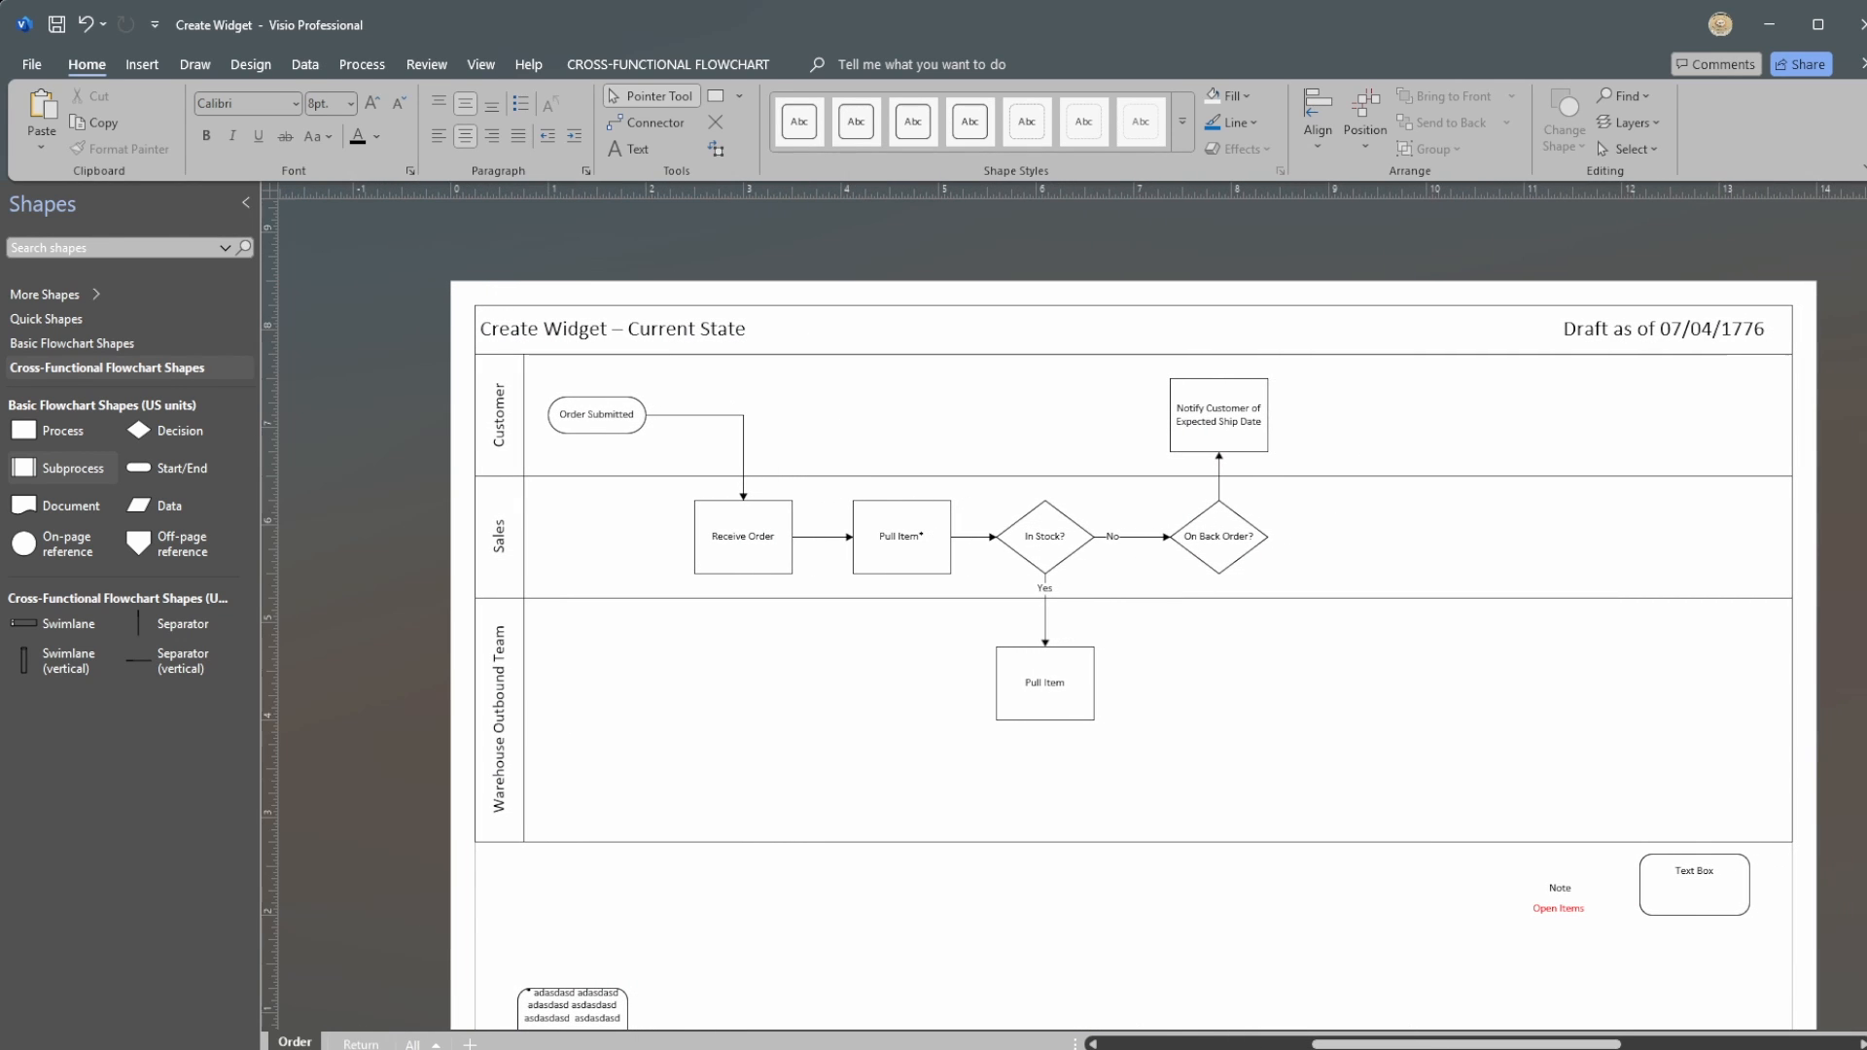
scroll(1412, 1045, right, 1)
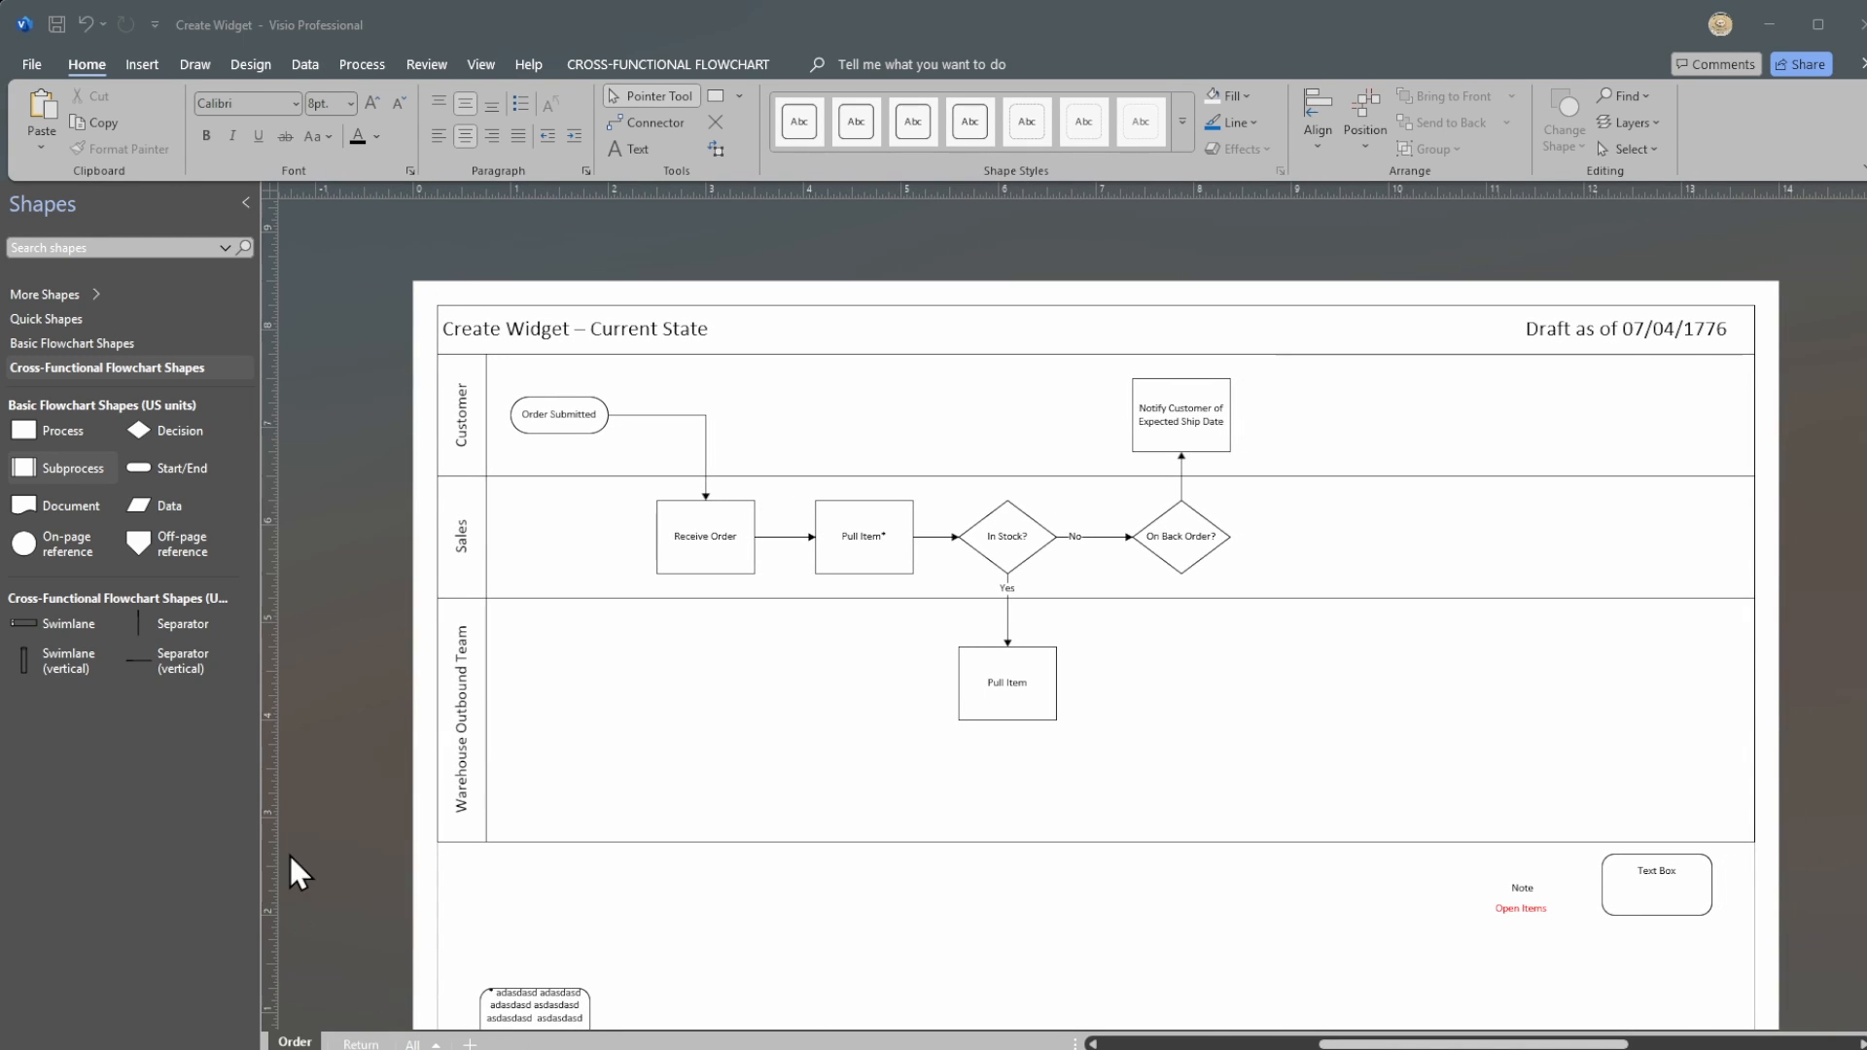
click(350, 1043)
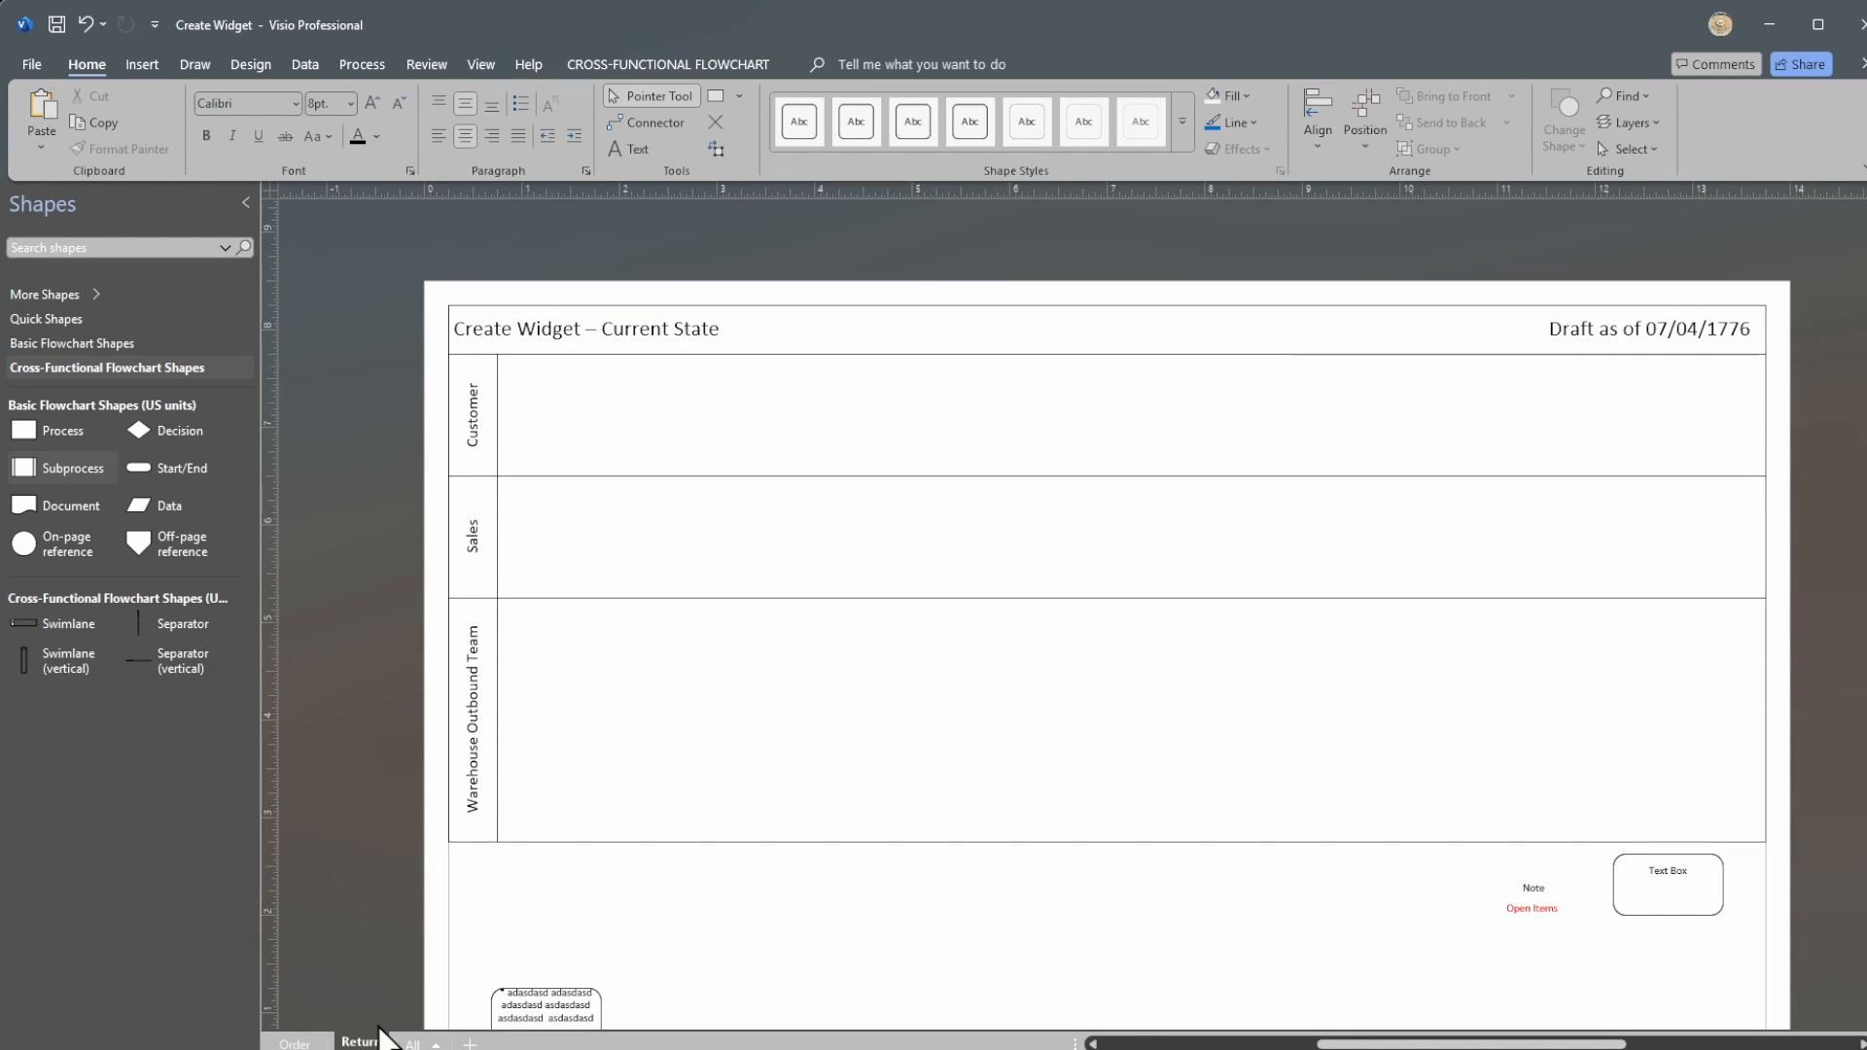
Step: Reorder the pages so Return comes before Order, and check both pages
drag(365, 1043, 287, 1041)
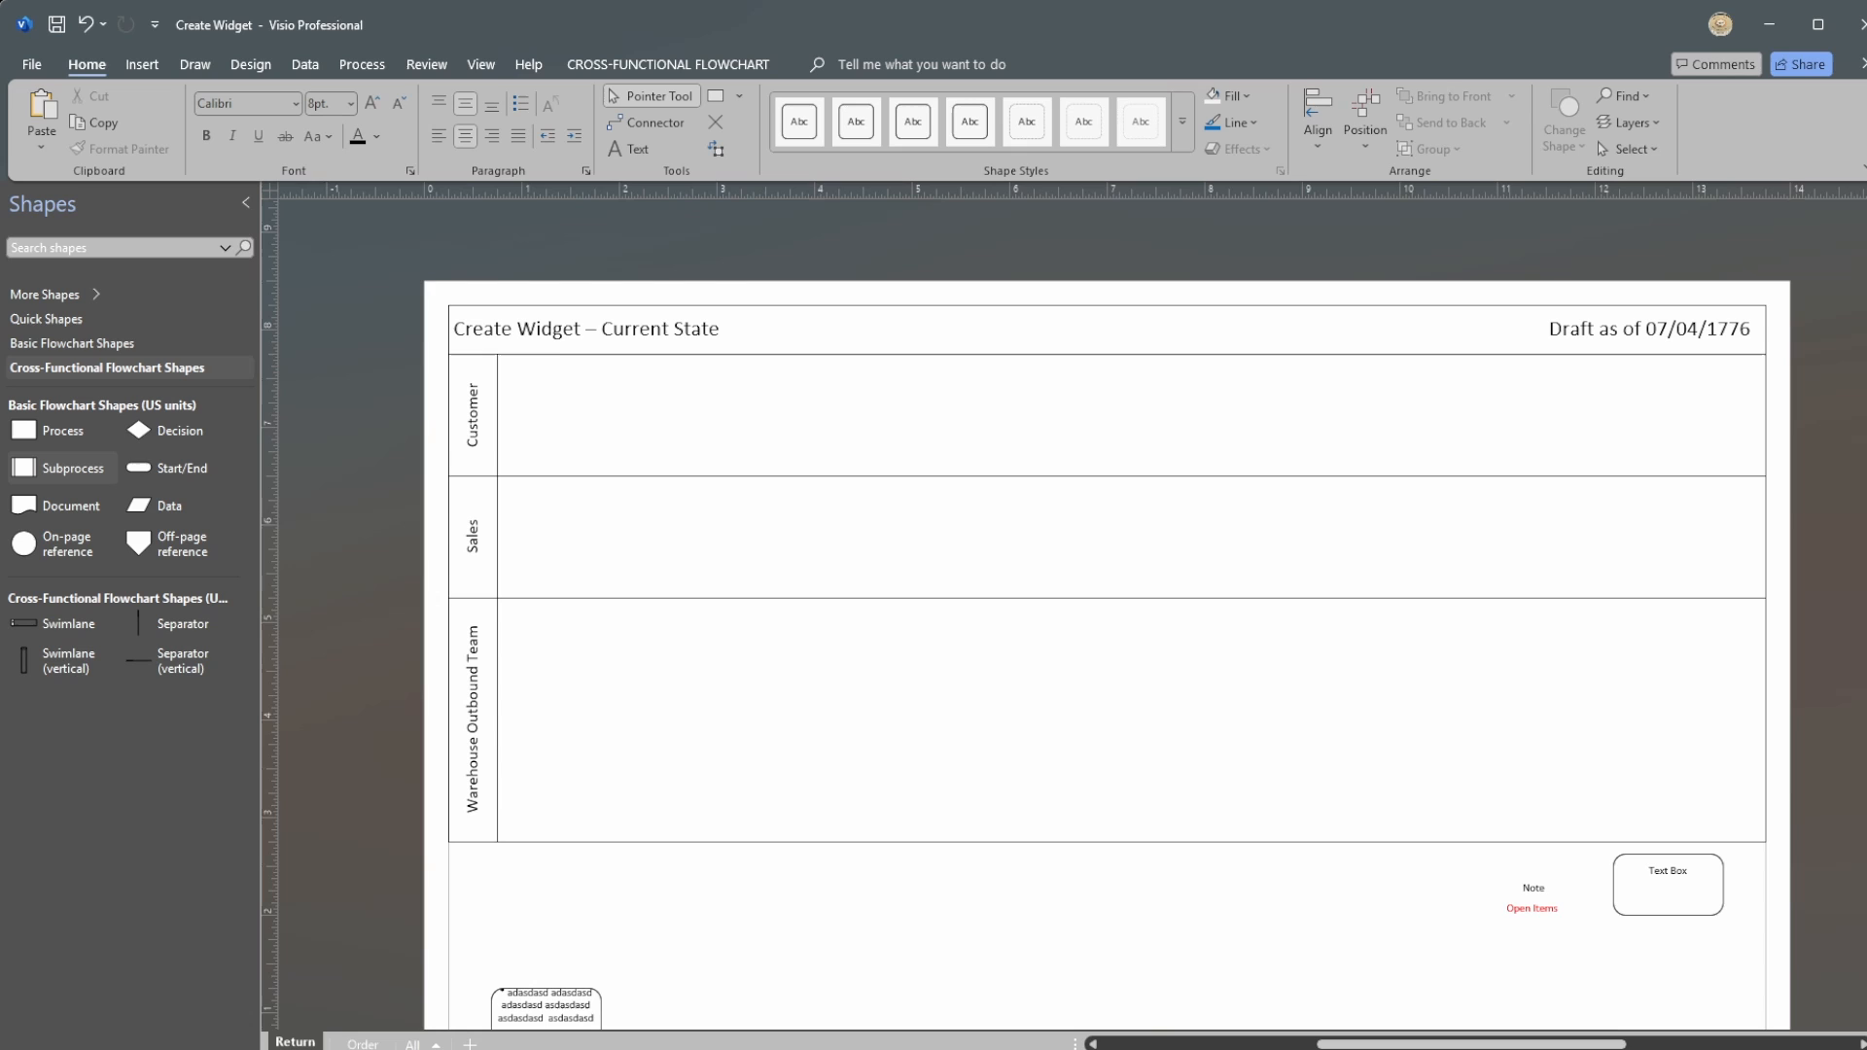
click(363, 1043)
click(298, 1044)
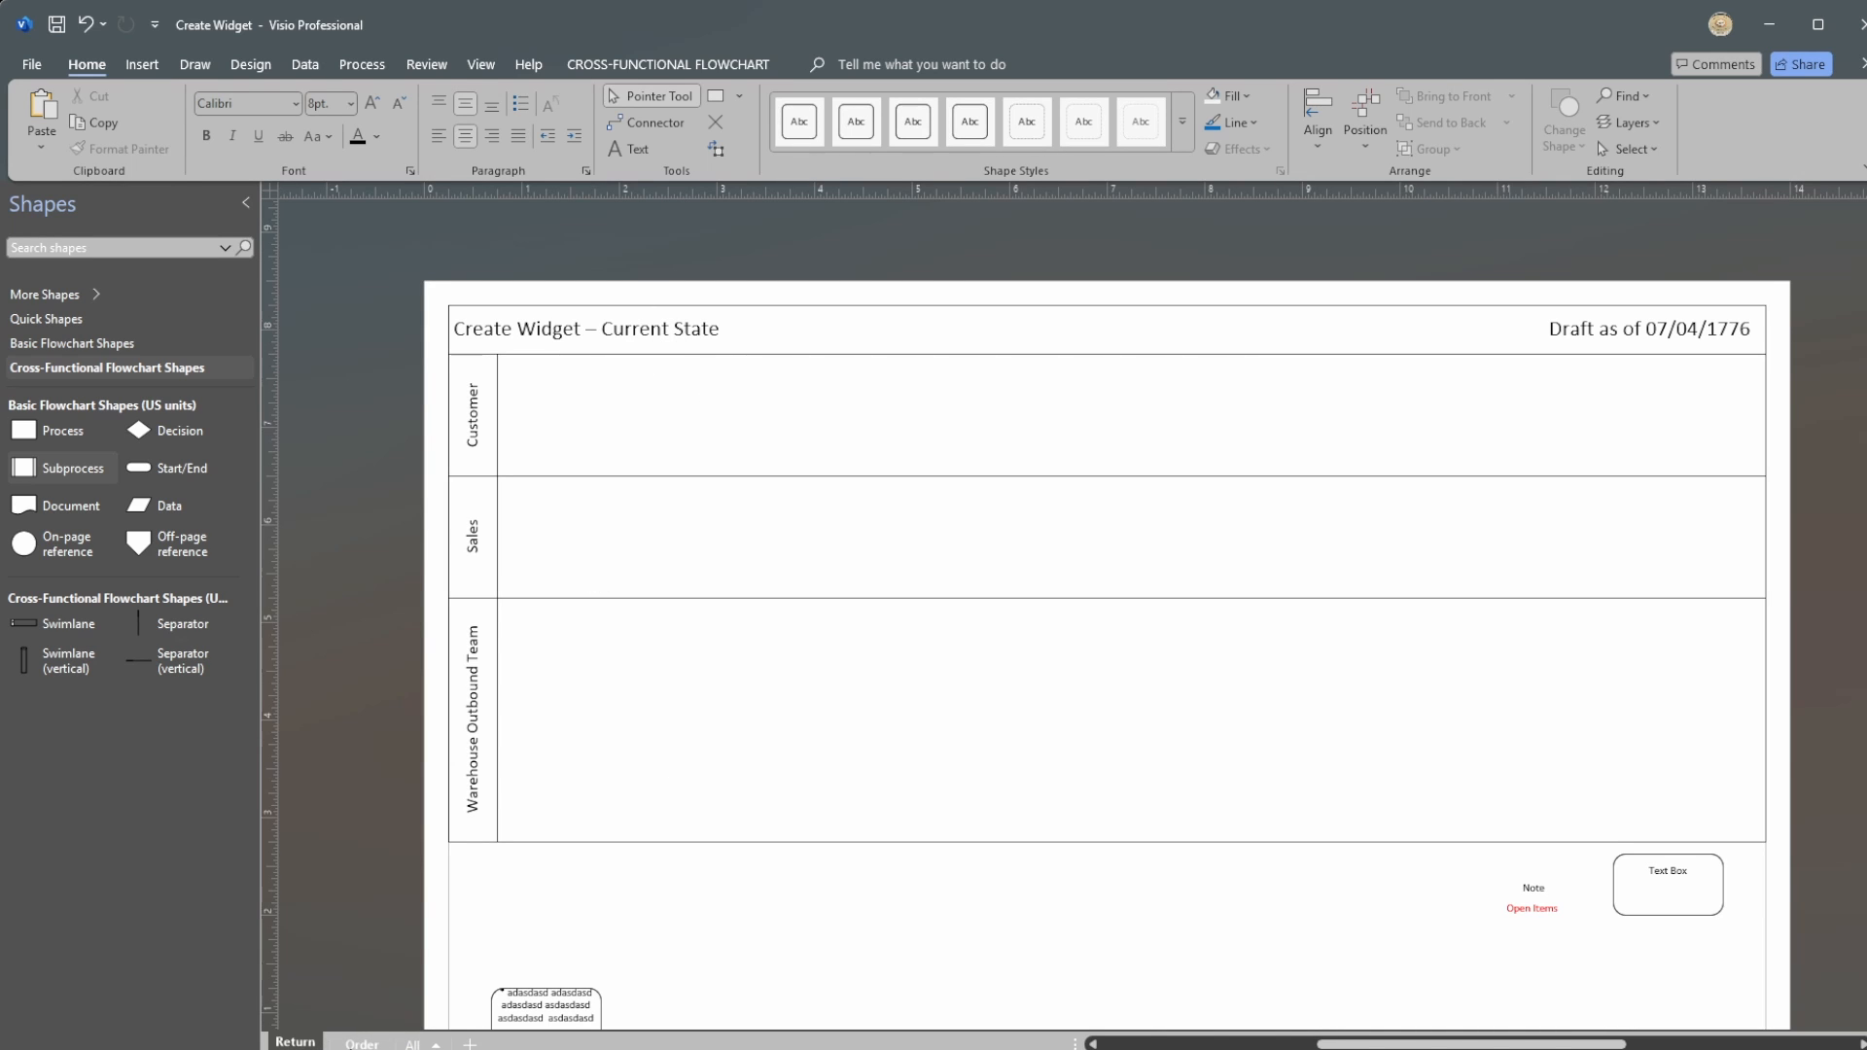
click(360, 1045)
click(296, 1044)
Step: Replace "Create Widget" in the Return page's title with "Return Process" so it reads "Return Process – Current State"
double_click(691, 331)
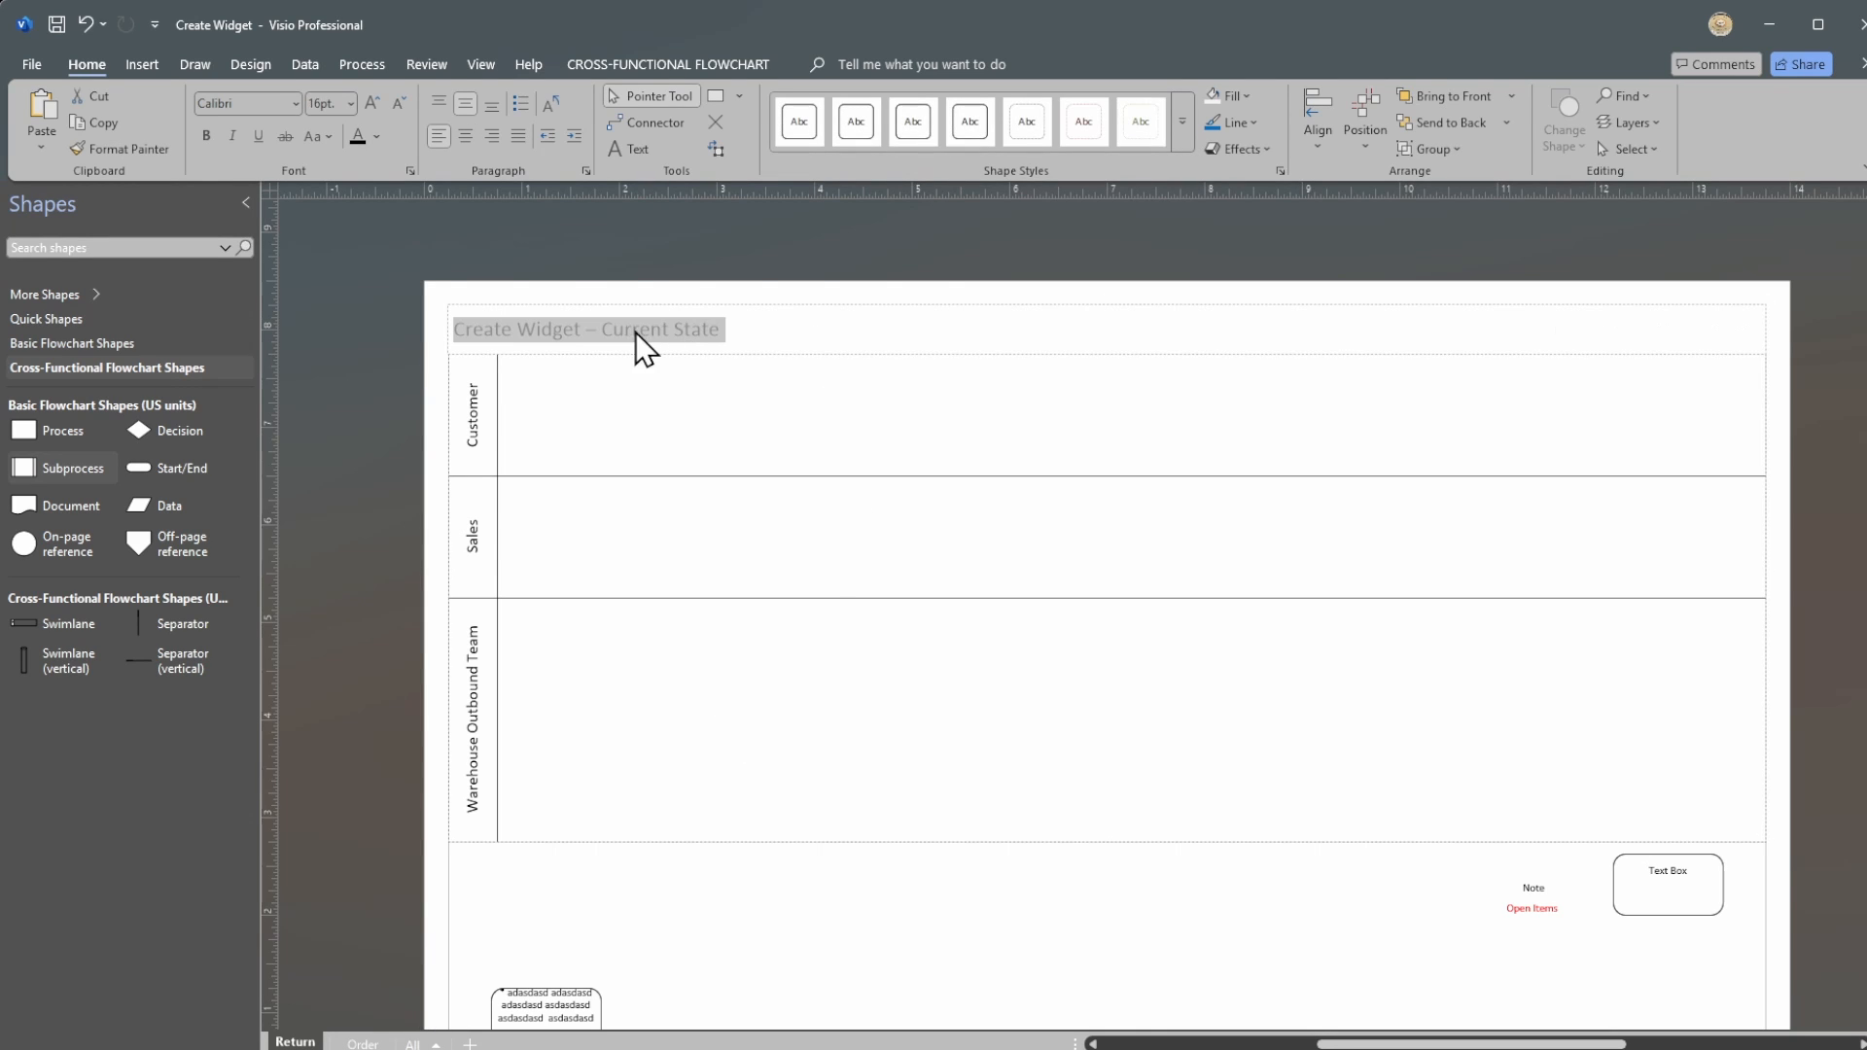
click(591, 331)
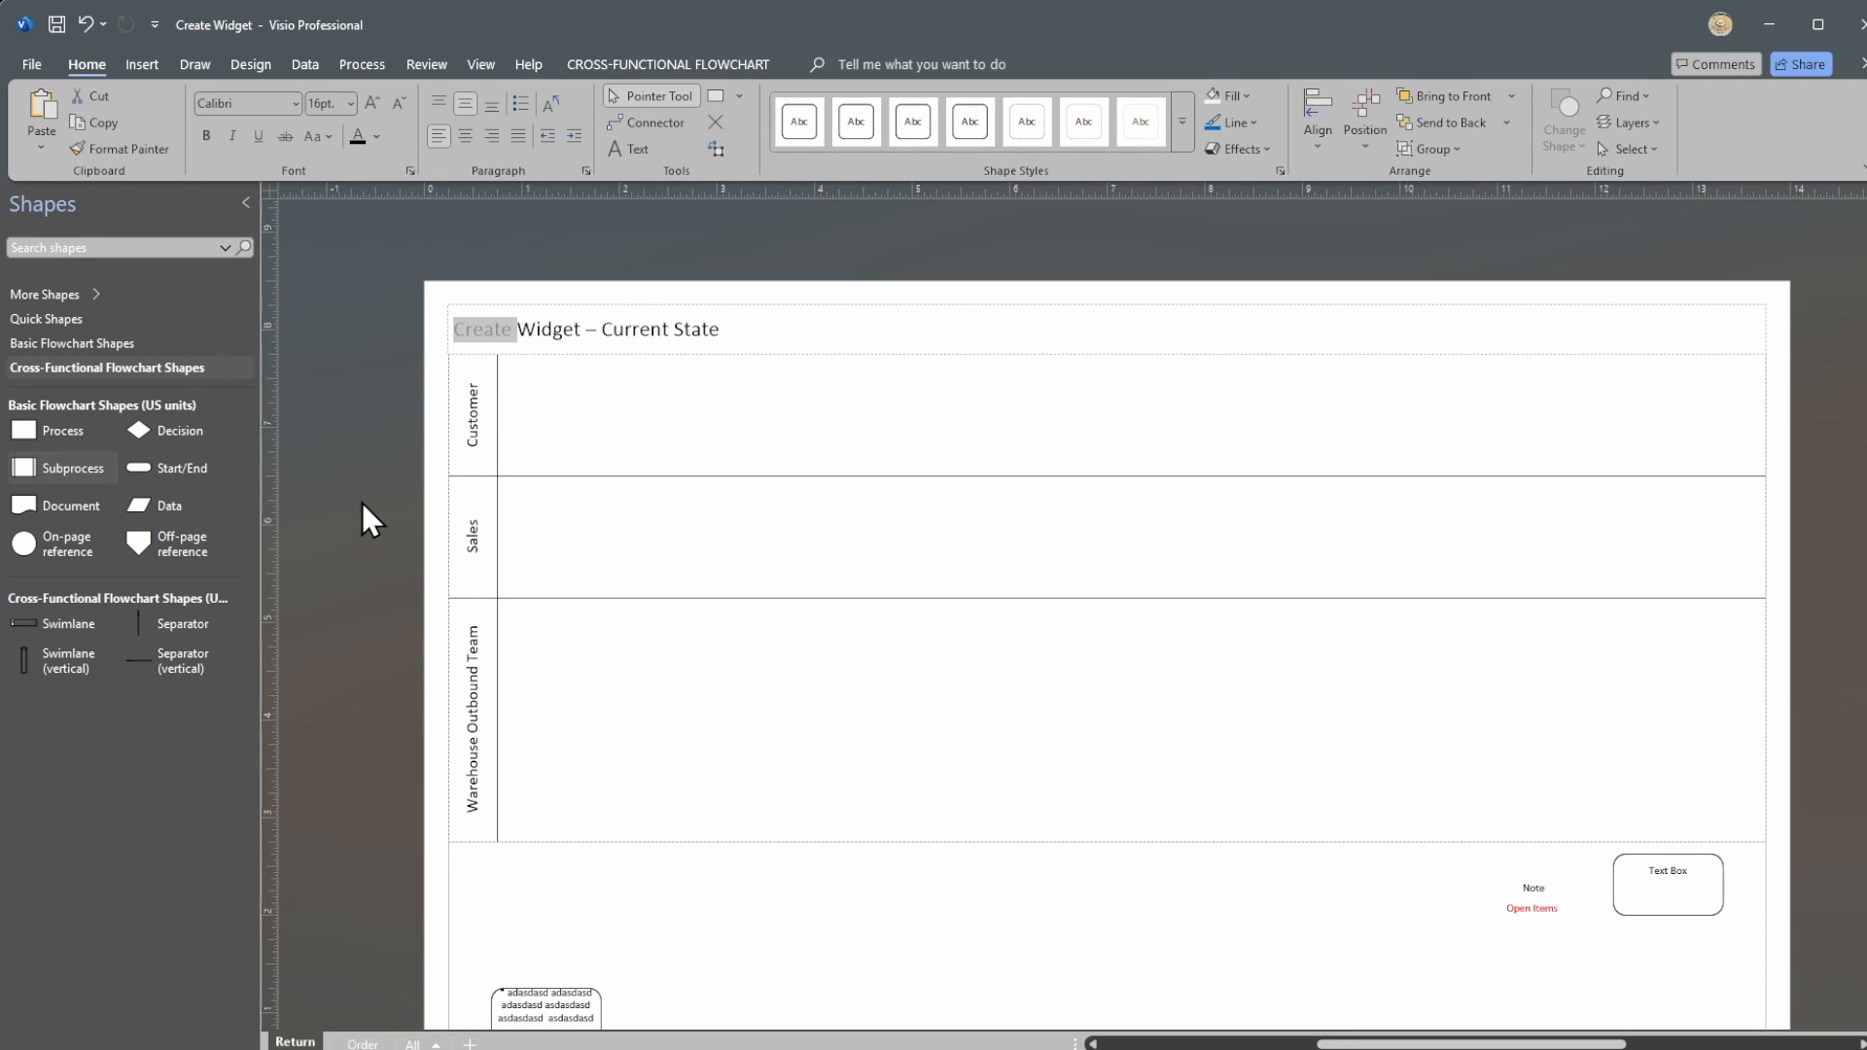
click(546, 329)
drag(581, 331, 467, 330)
key(BackSpace)
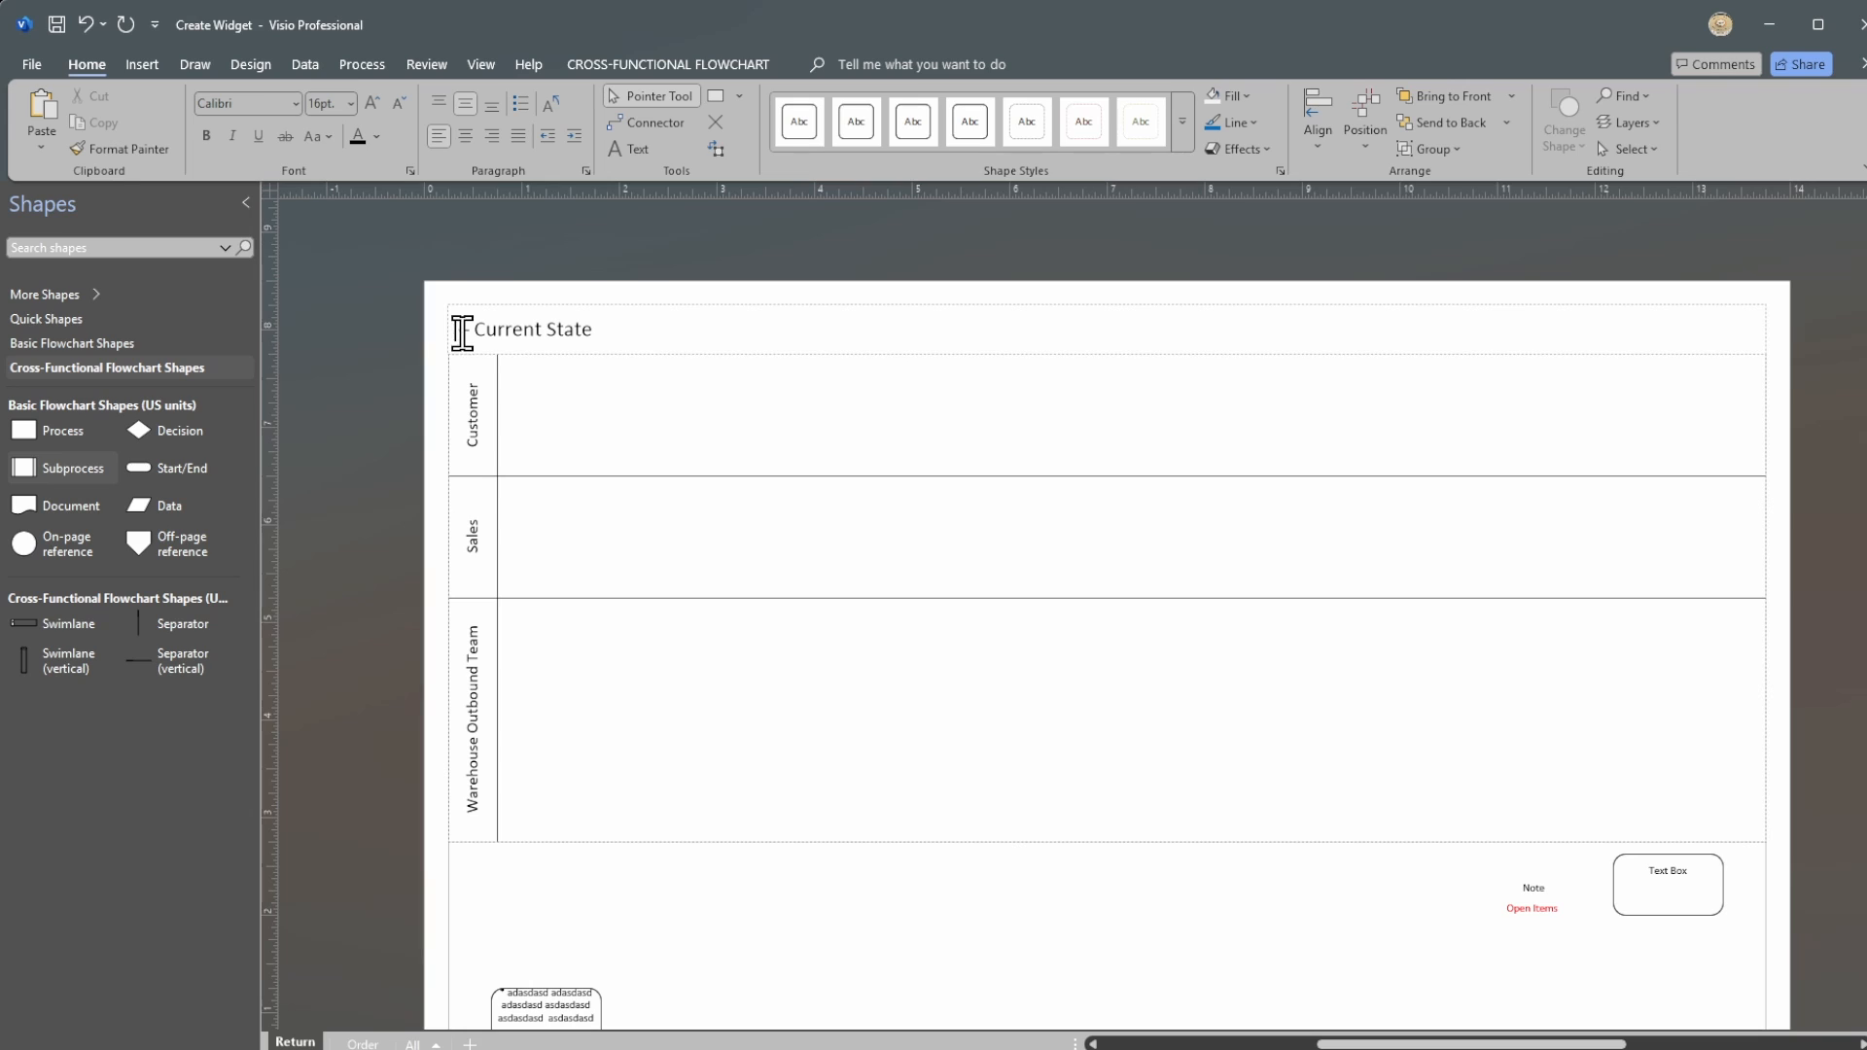
text(Return PR)
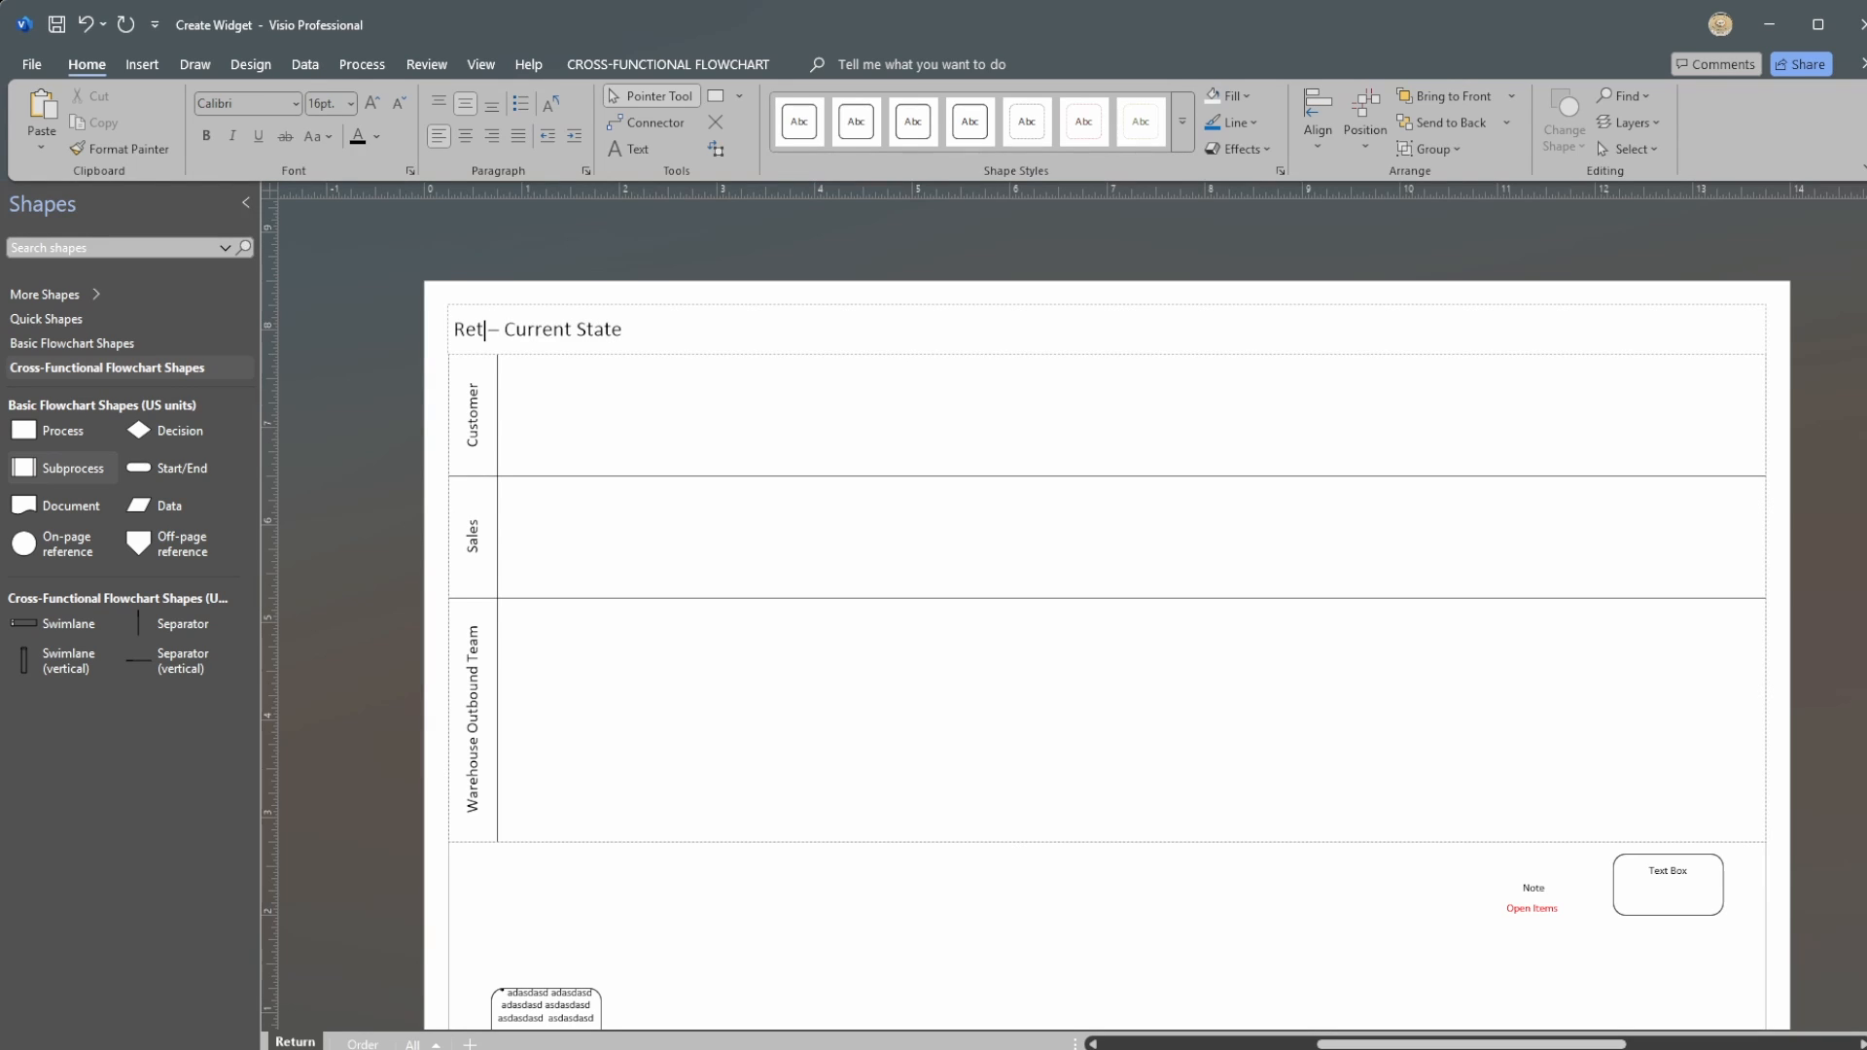
key(BackSpace)
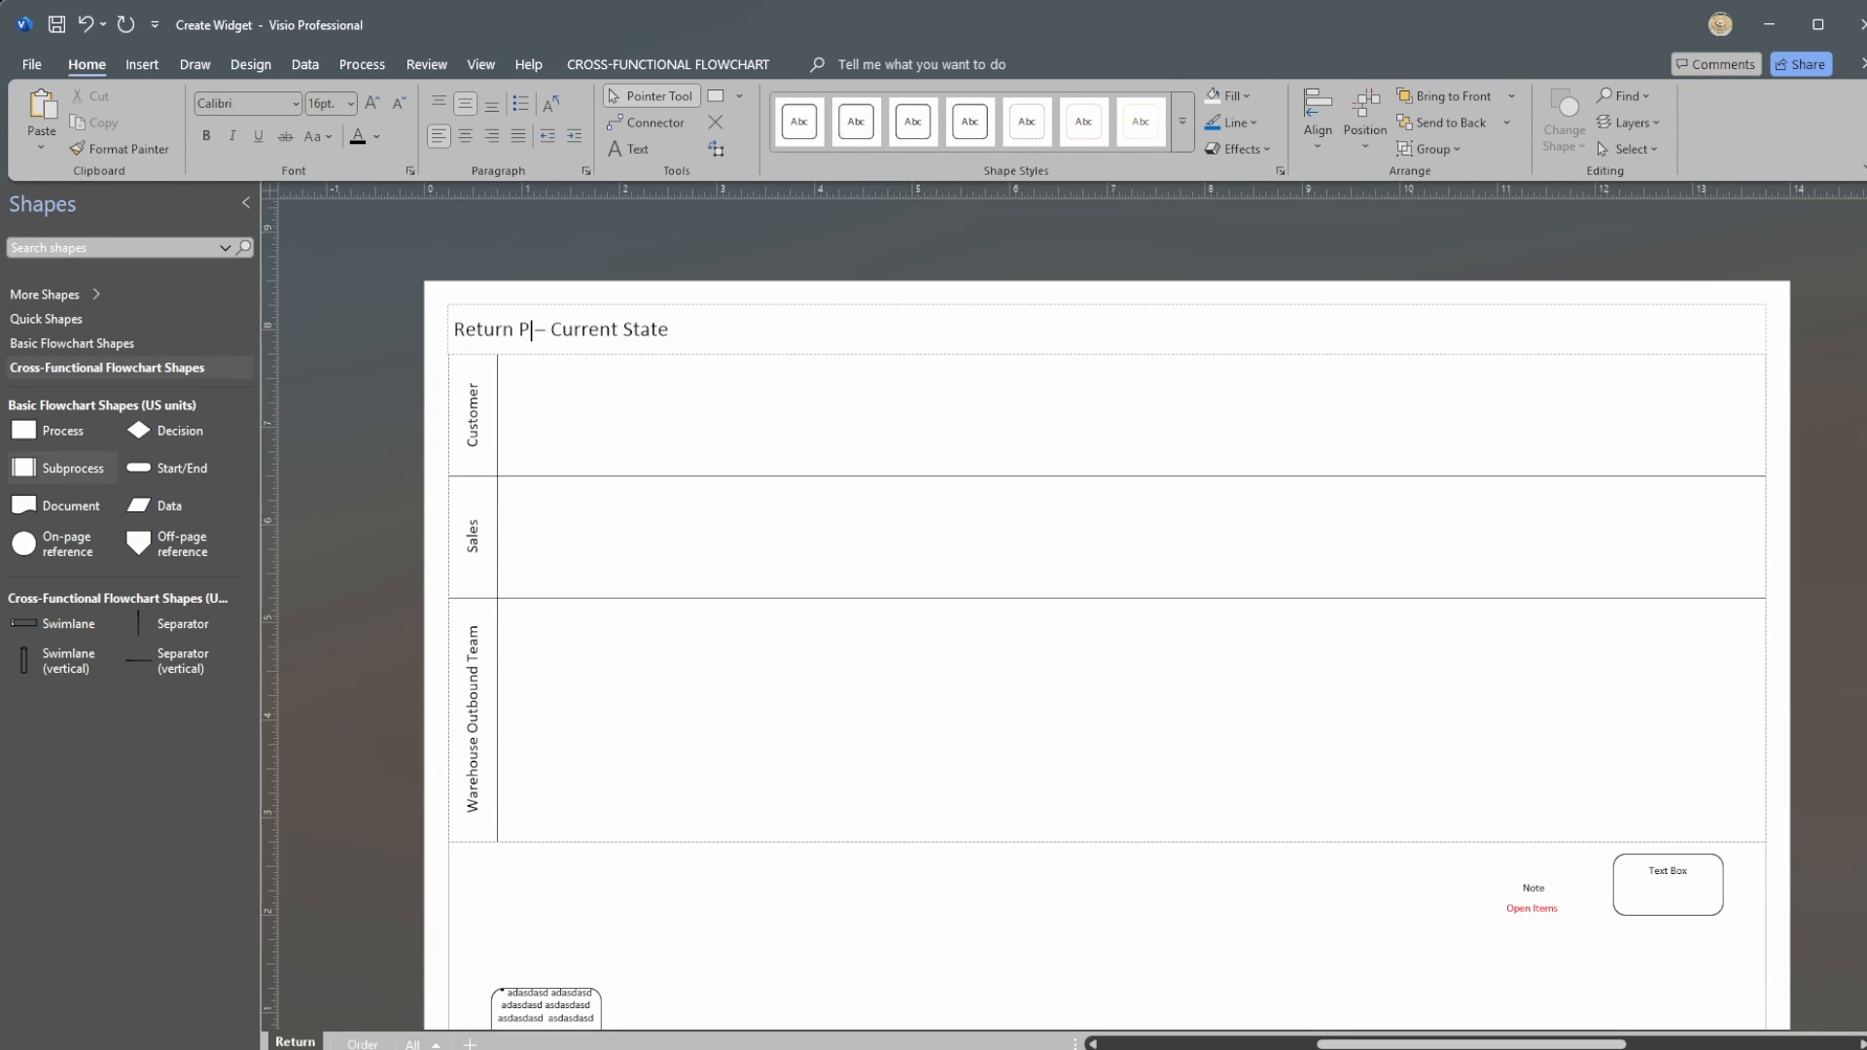
text(rocess)
click(396, 966)
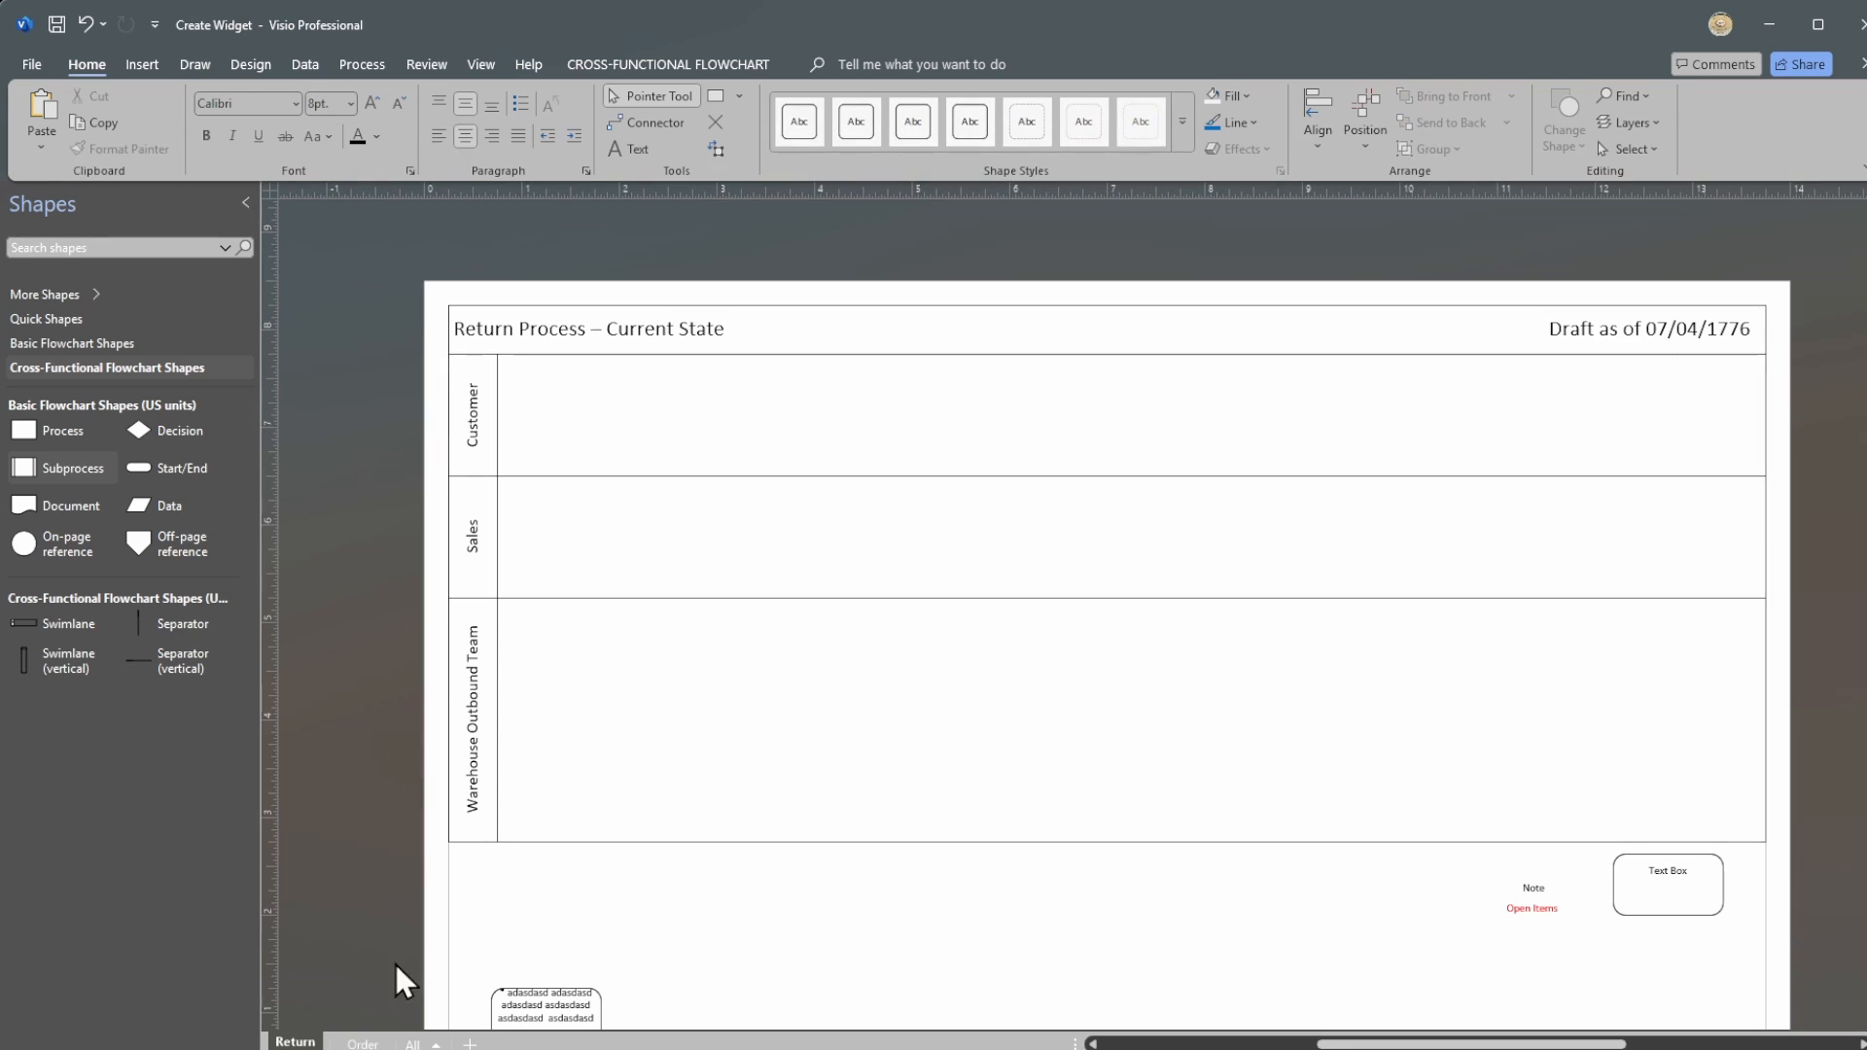
Step: Replace "Create Widget" in the Order page's title with "Order Process" so it reads "Order Process – Current State"
click(350, 1044)
double_click(562, 323)
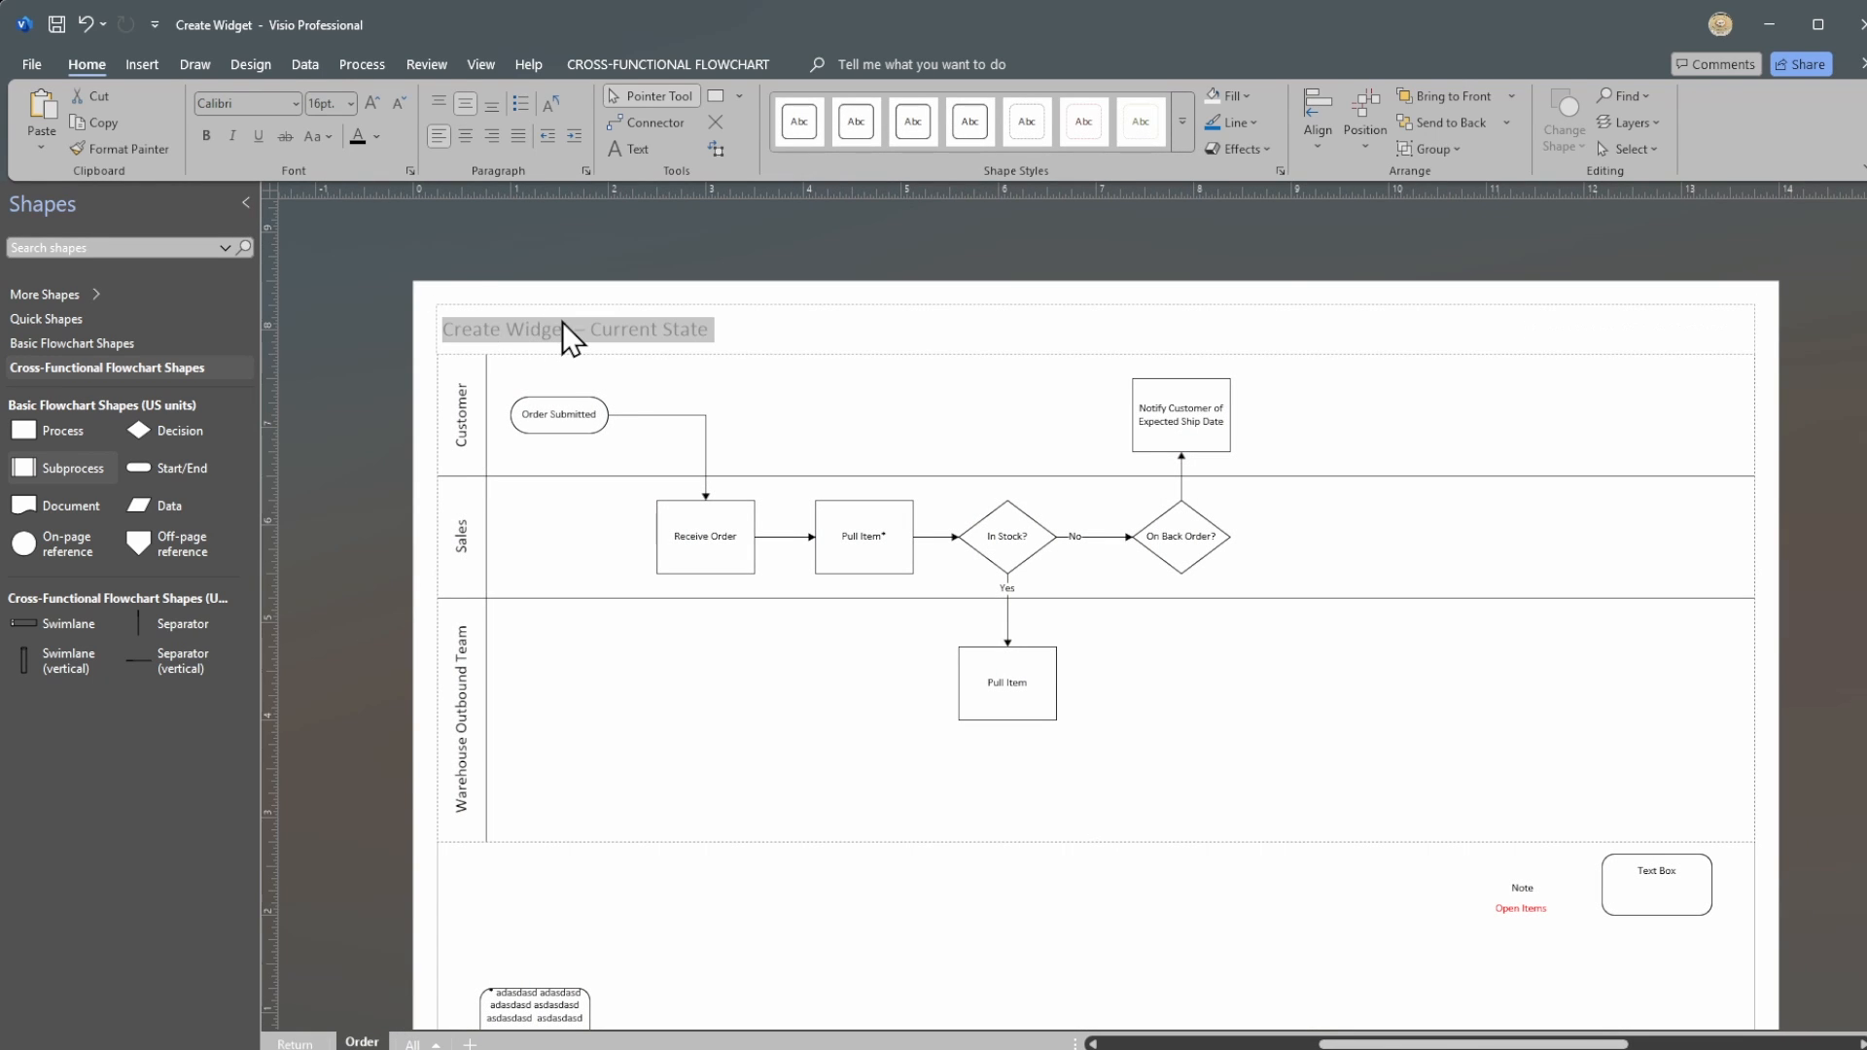
click(572, 321)
drag(573, 321, 434, 325)
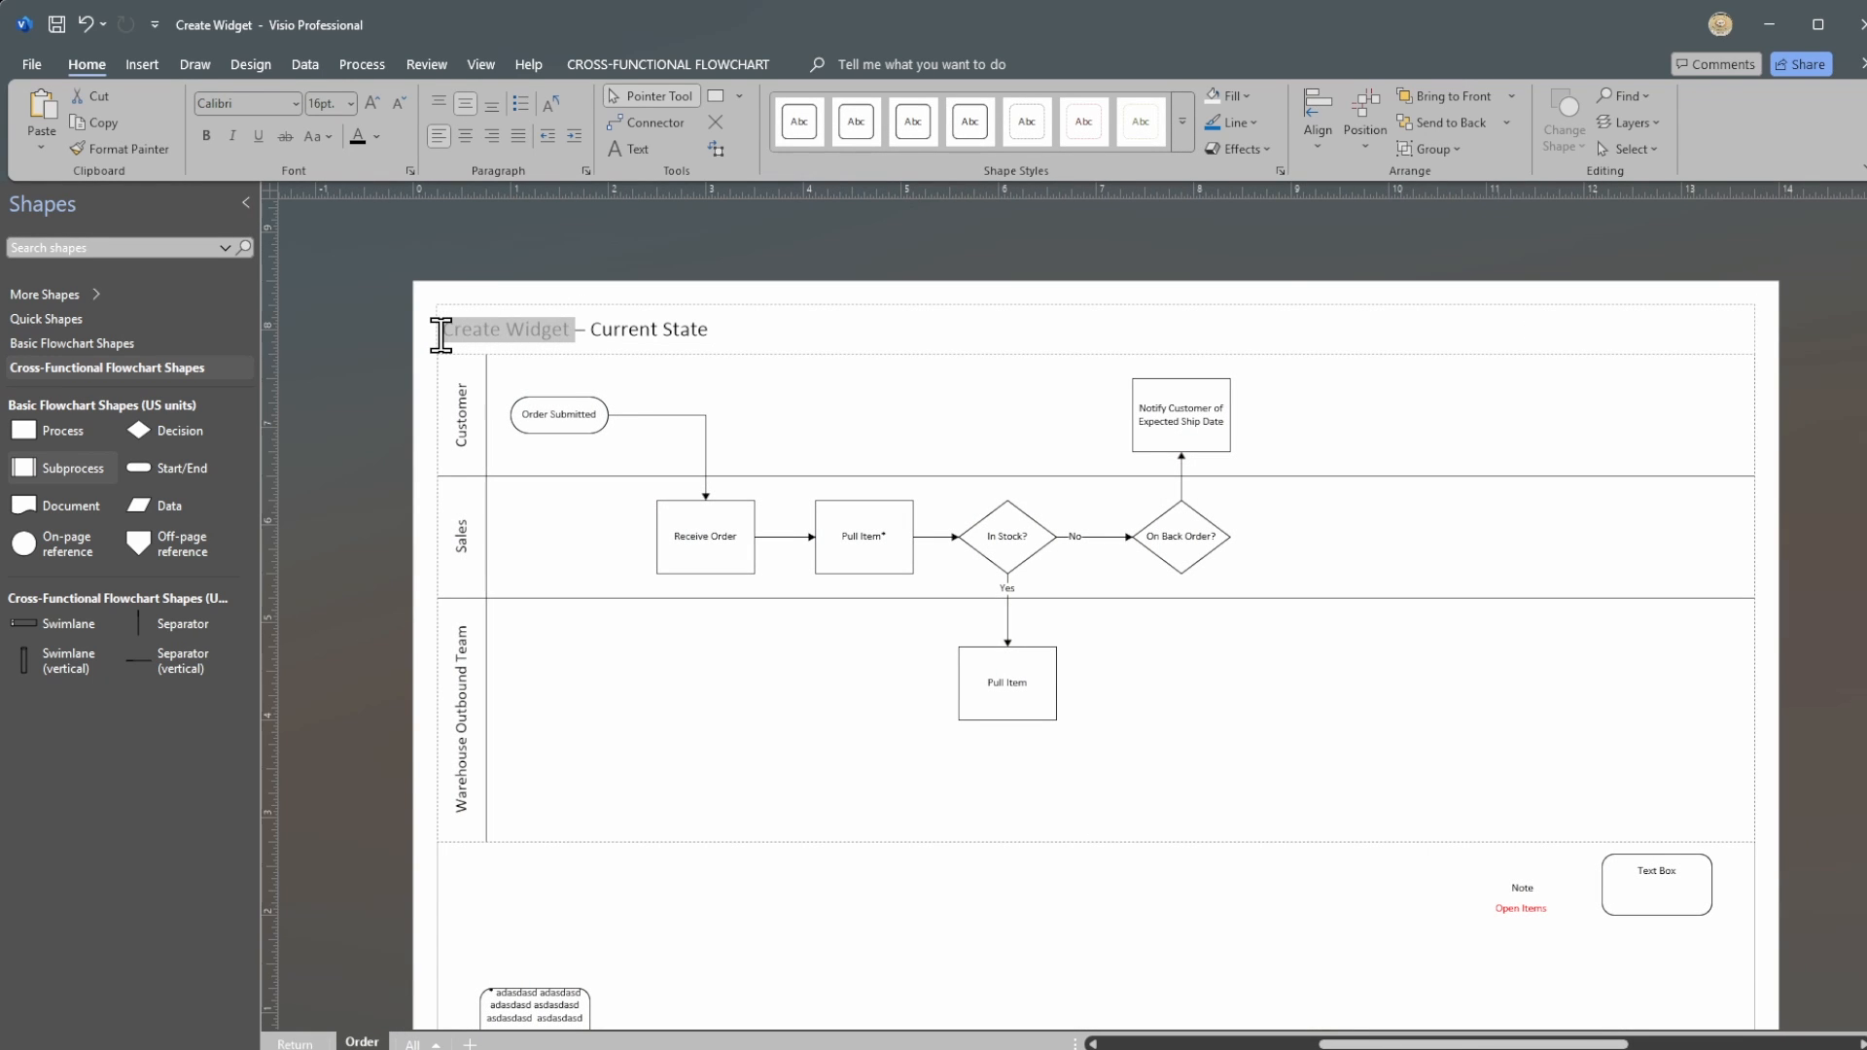
text(Order Proces)
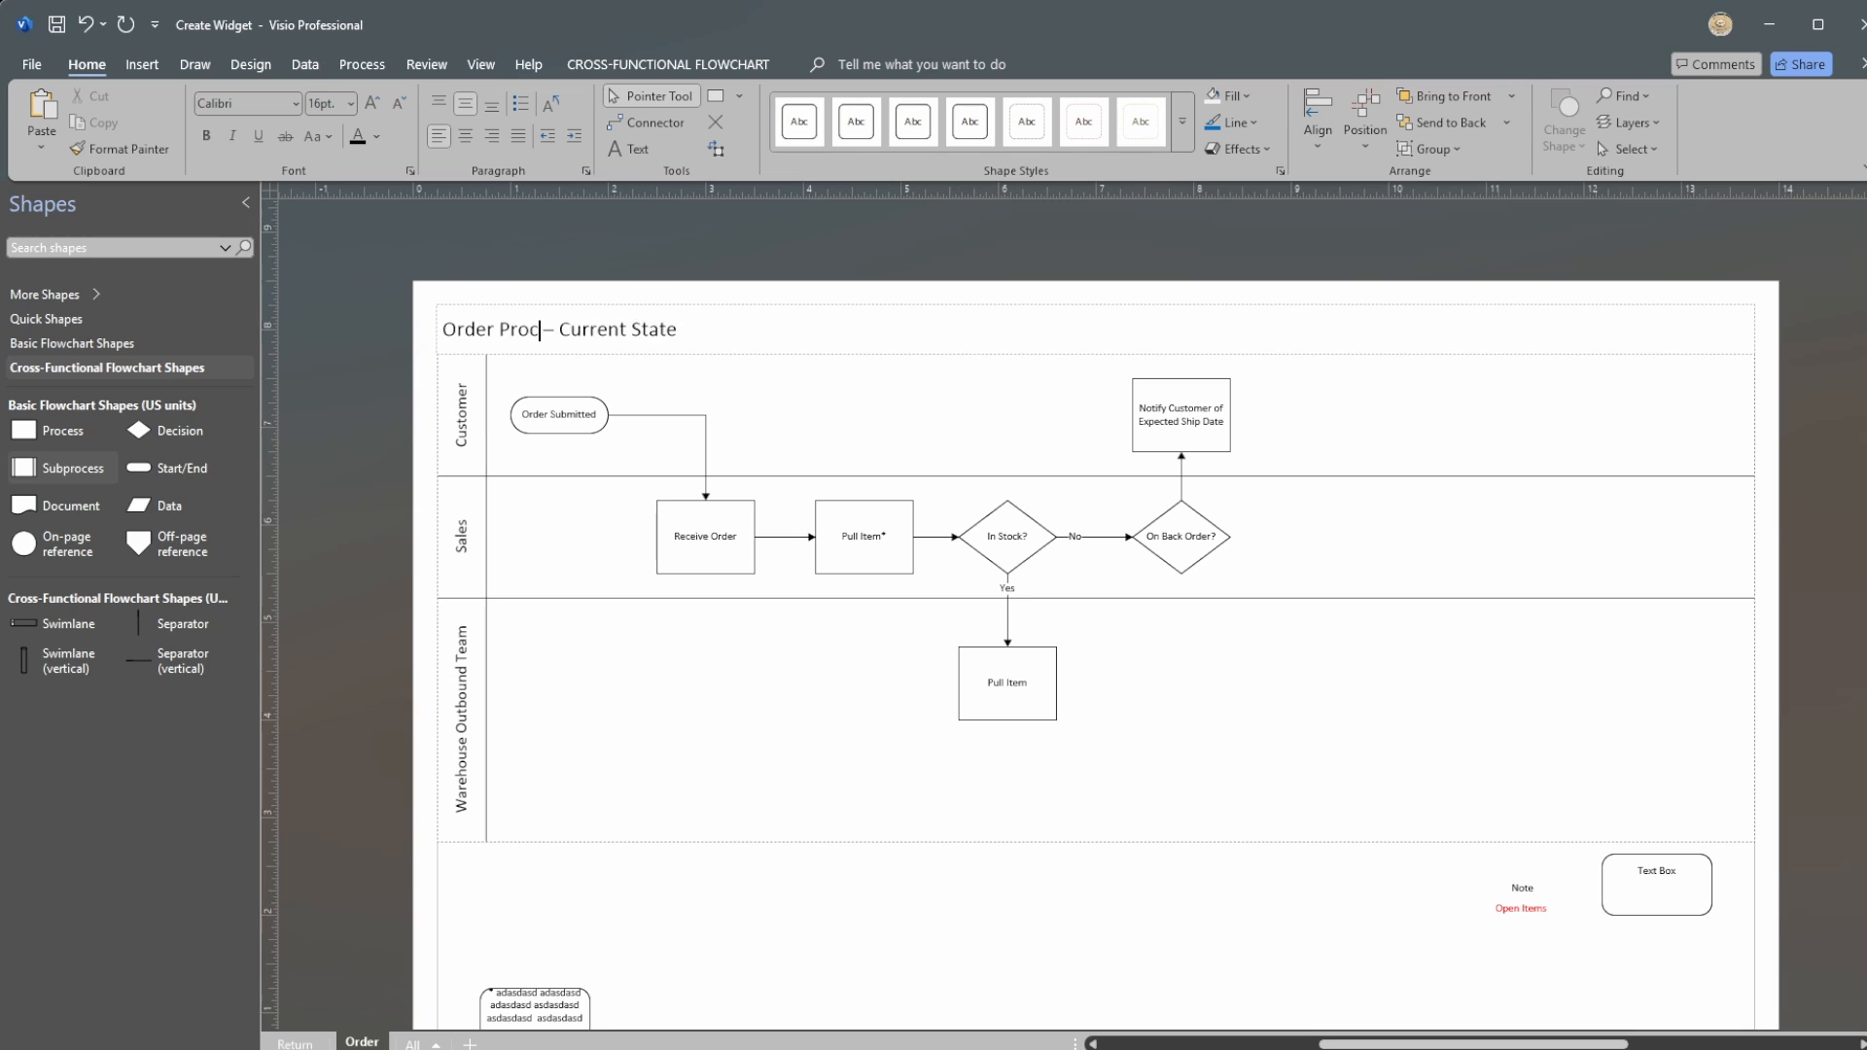
text(s)
click(321, 627)
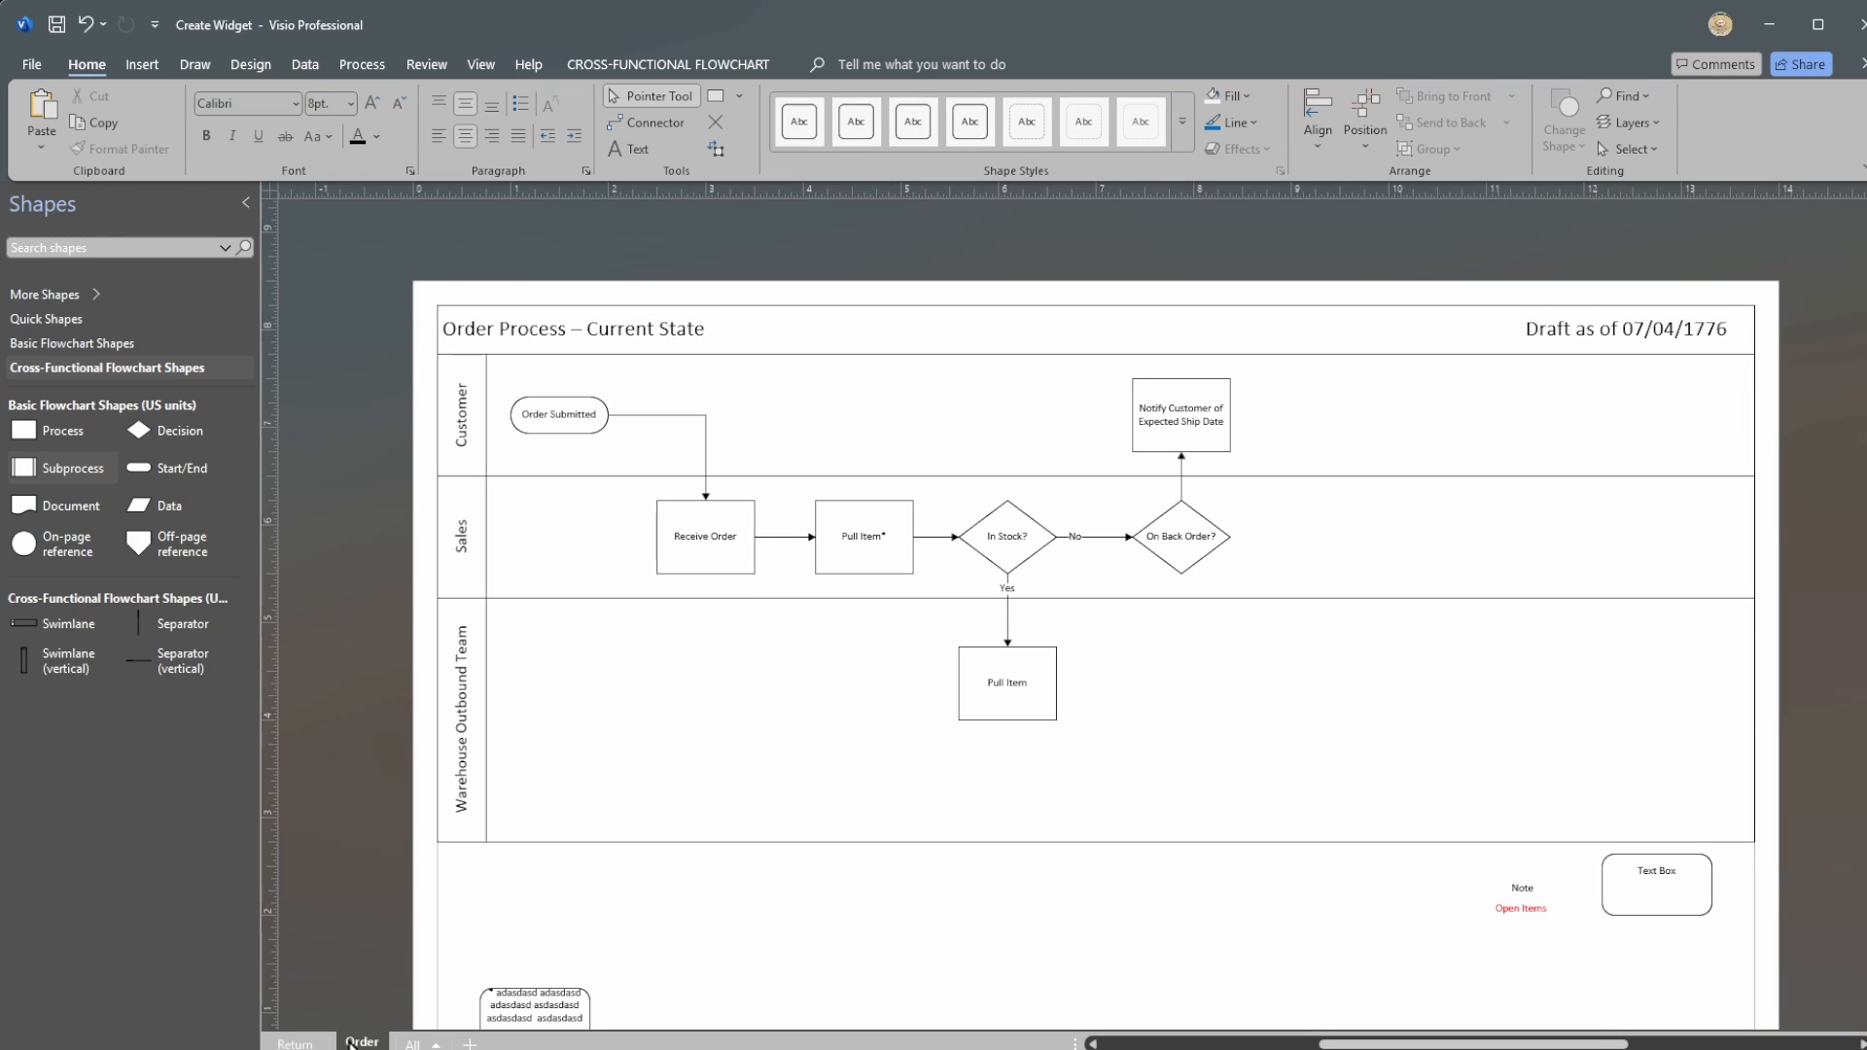
Step: Move the Order page ahead of the Return page and view its whole swimlane diagram
drag(361, 1042, 282, 1040)
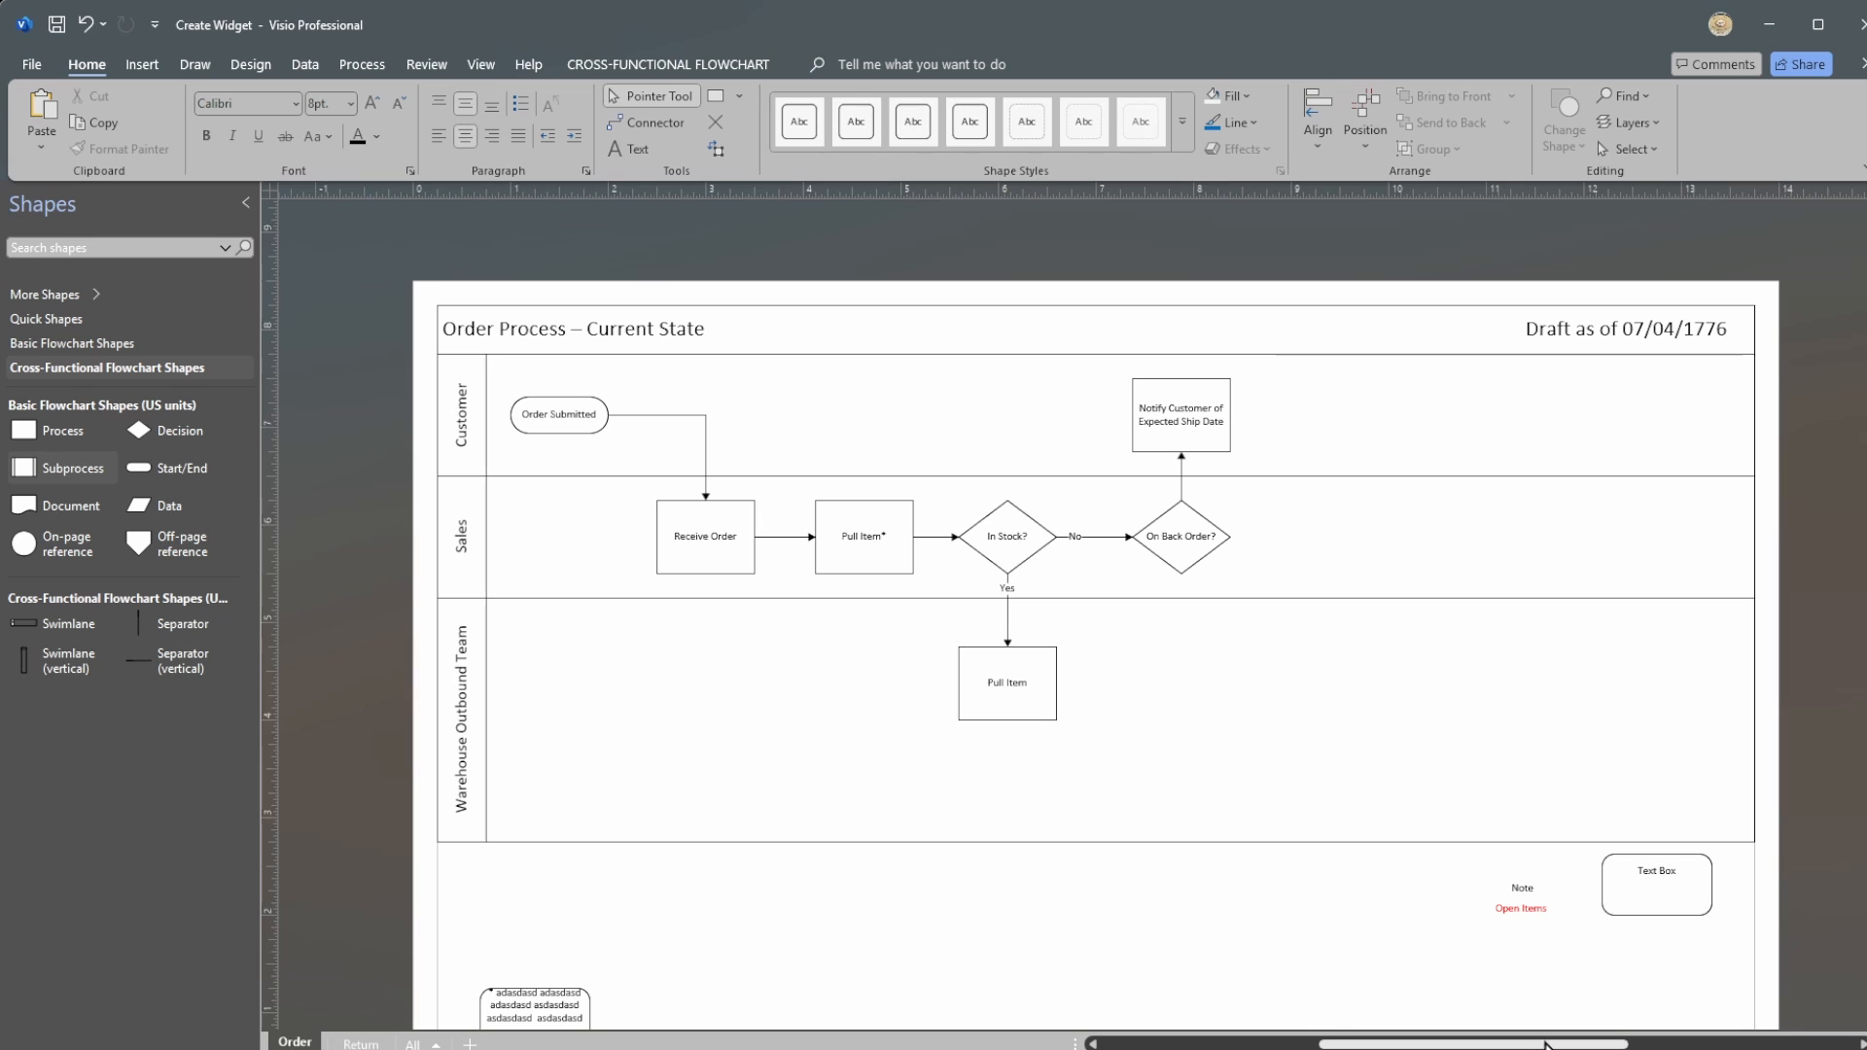
drag(1546, 1045, 1532, 1045)
key(alt+F6)
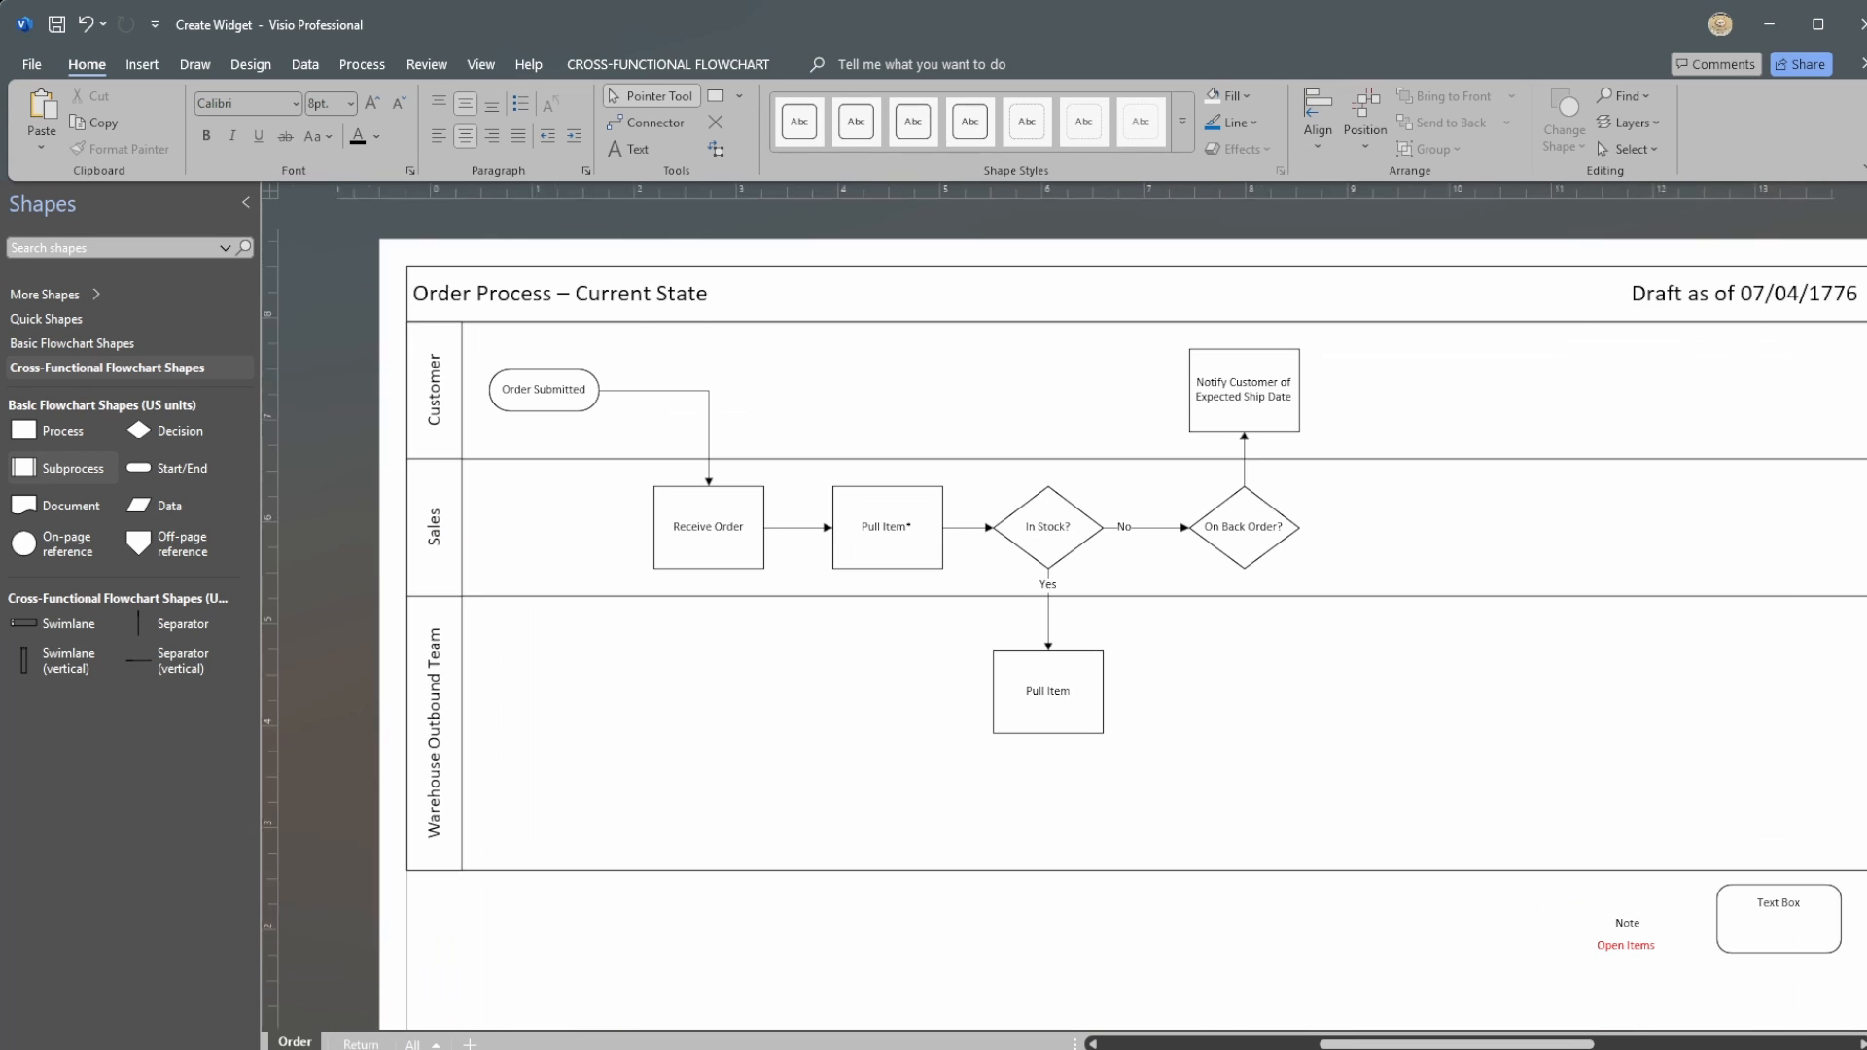
scroll(1013, 792, up, 1)
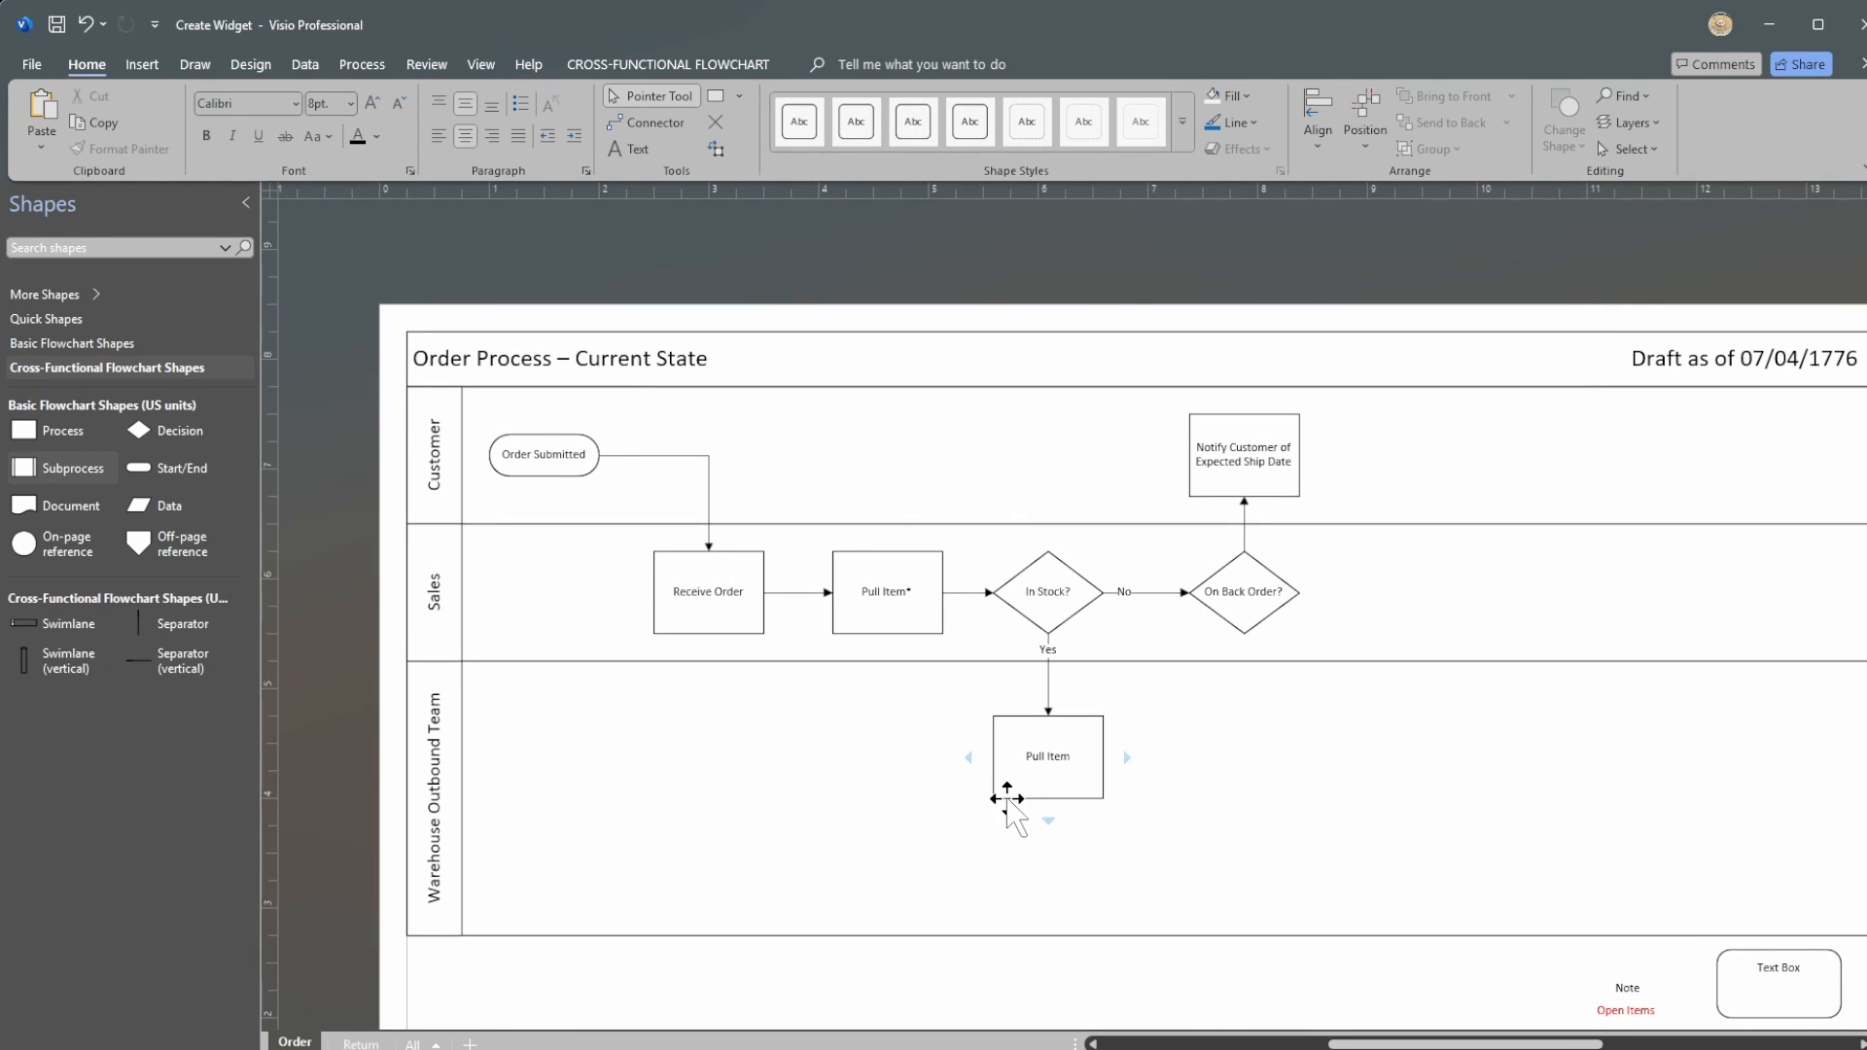
scroll(1012, 813, down, 1)
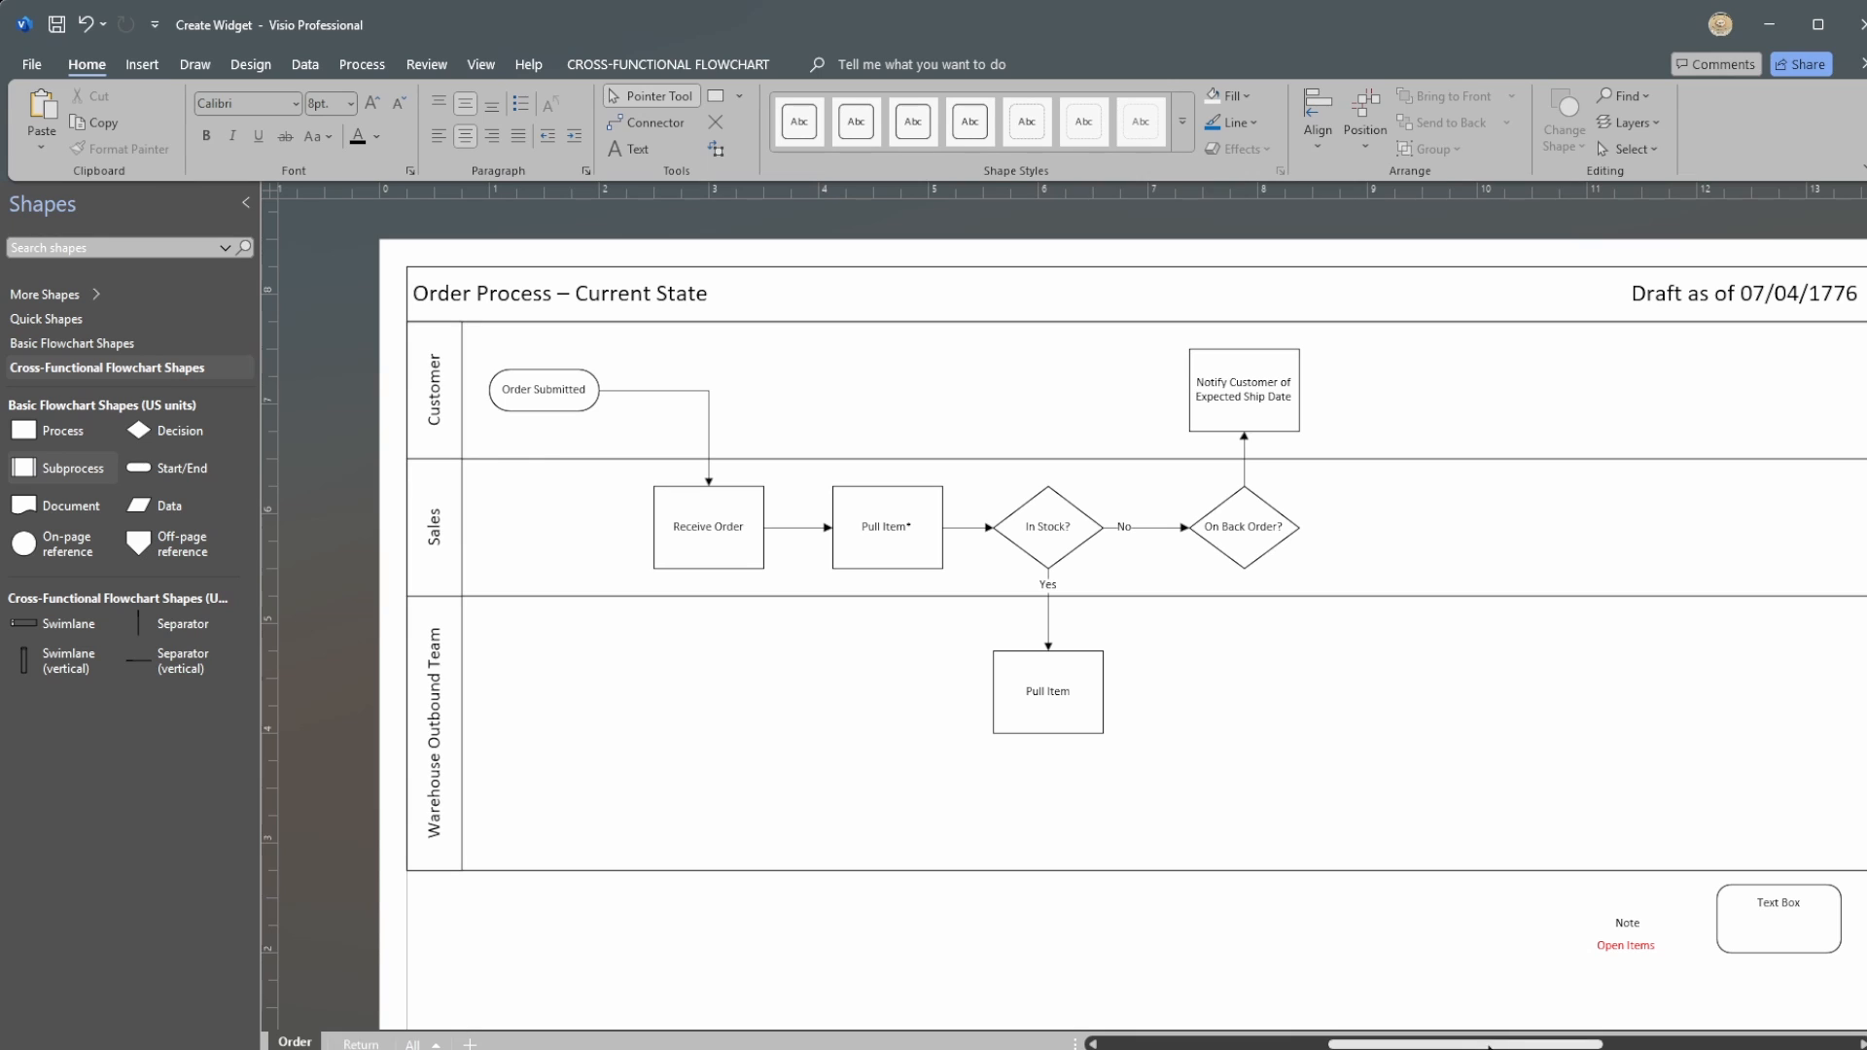
drag(1489, 1046, 1509, 1045)
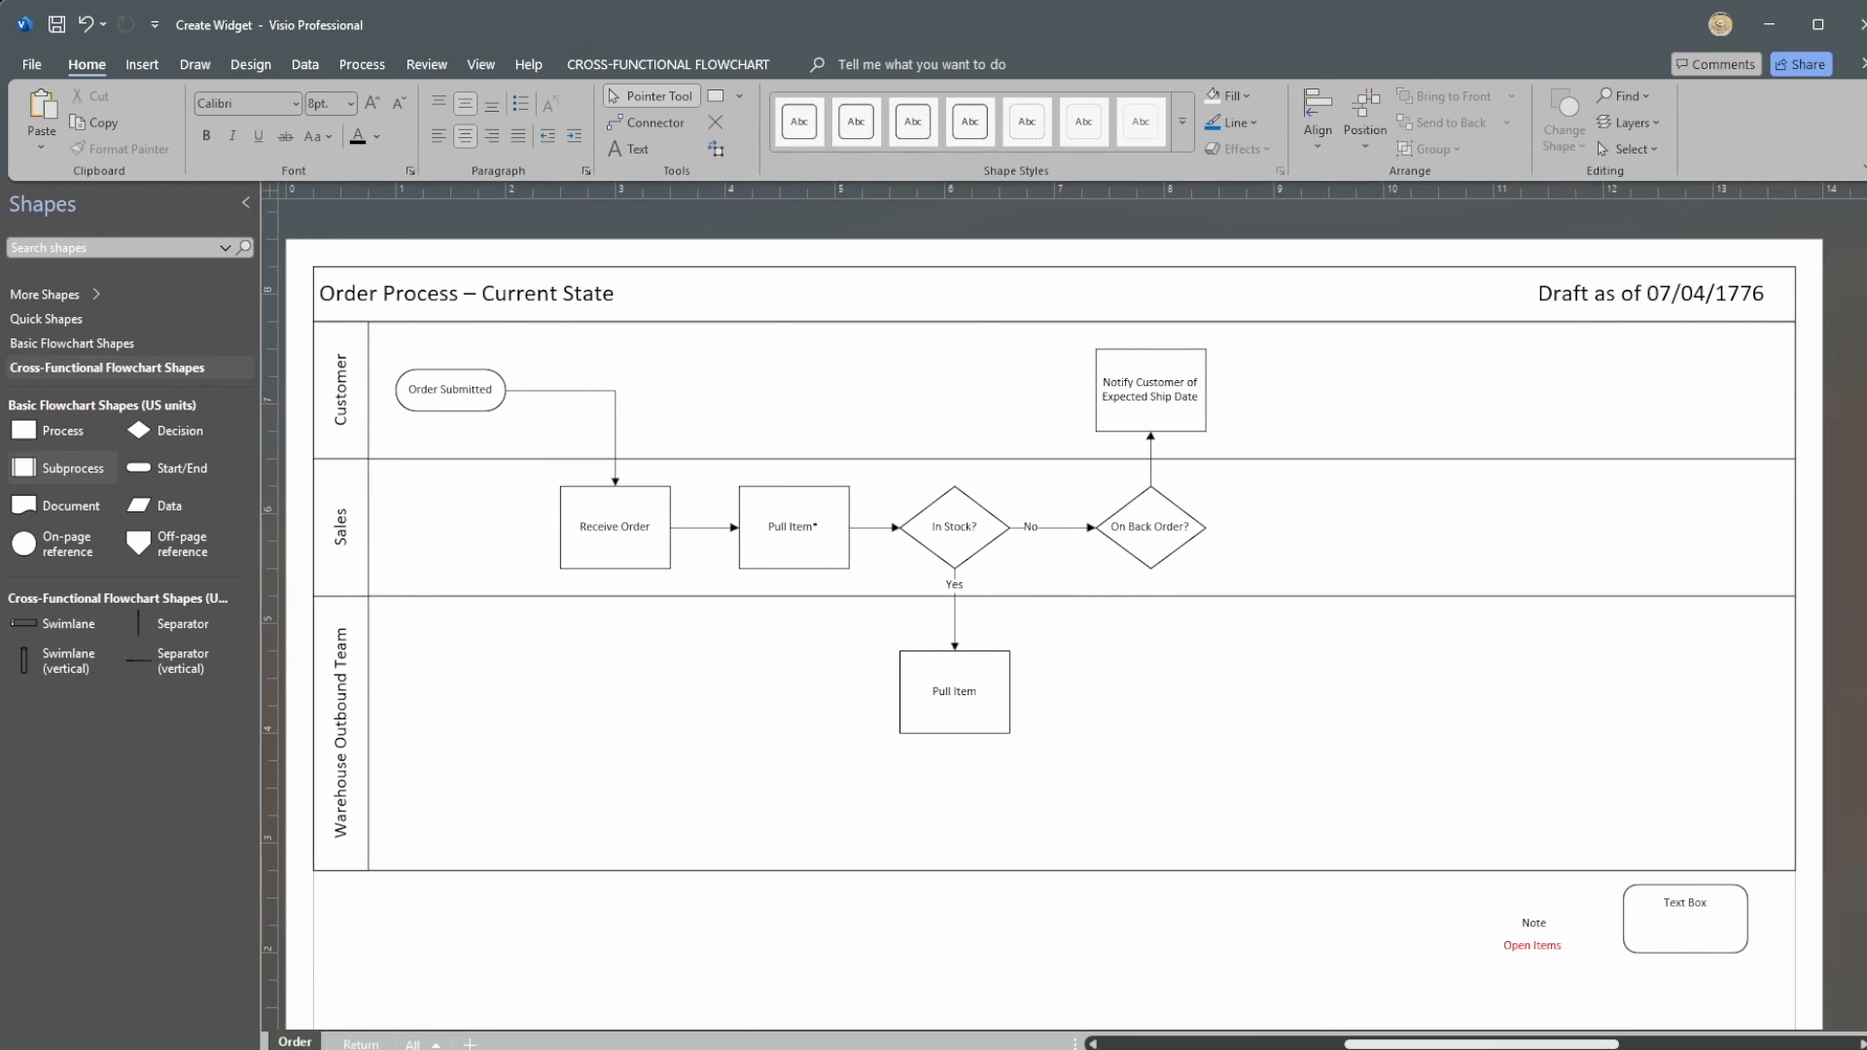
click(371, 1047)
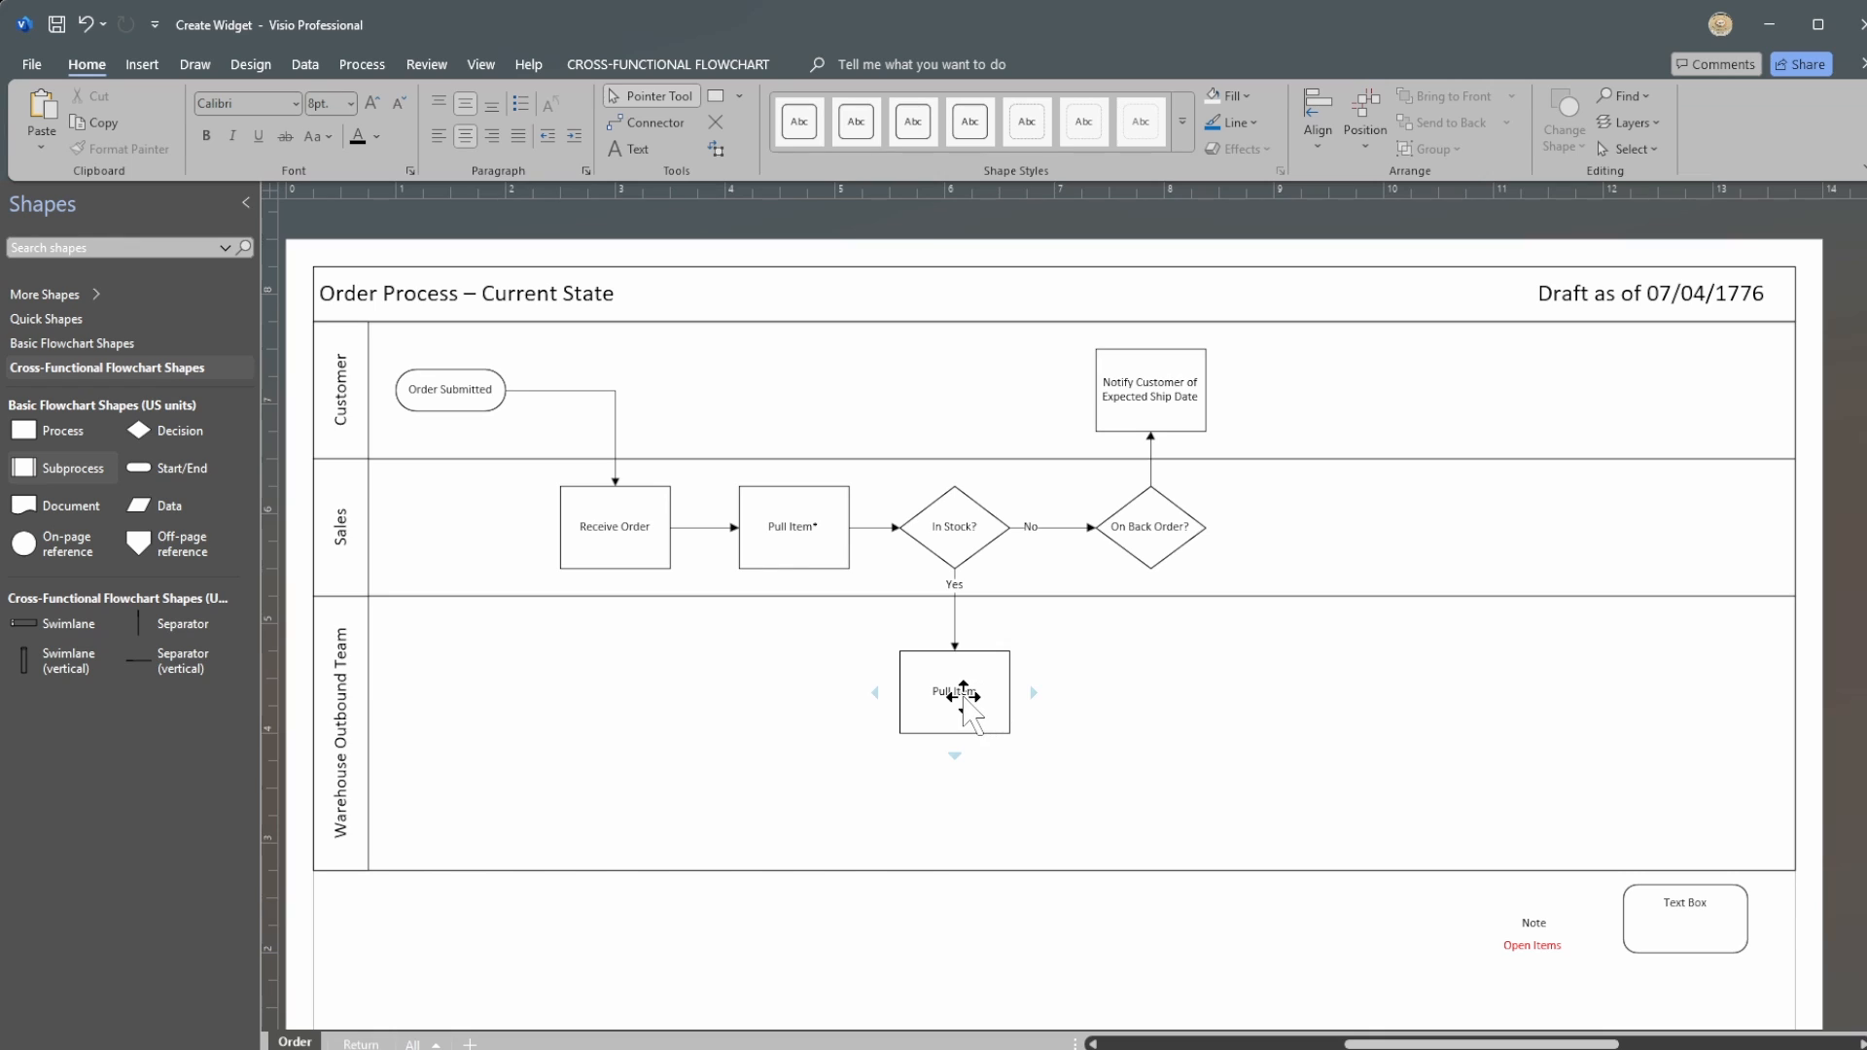
Step: Add a connected process box after Pull Item in the Warehouse Outbound Team lane and label it "Shp Item"
click(982, 705)
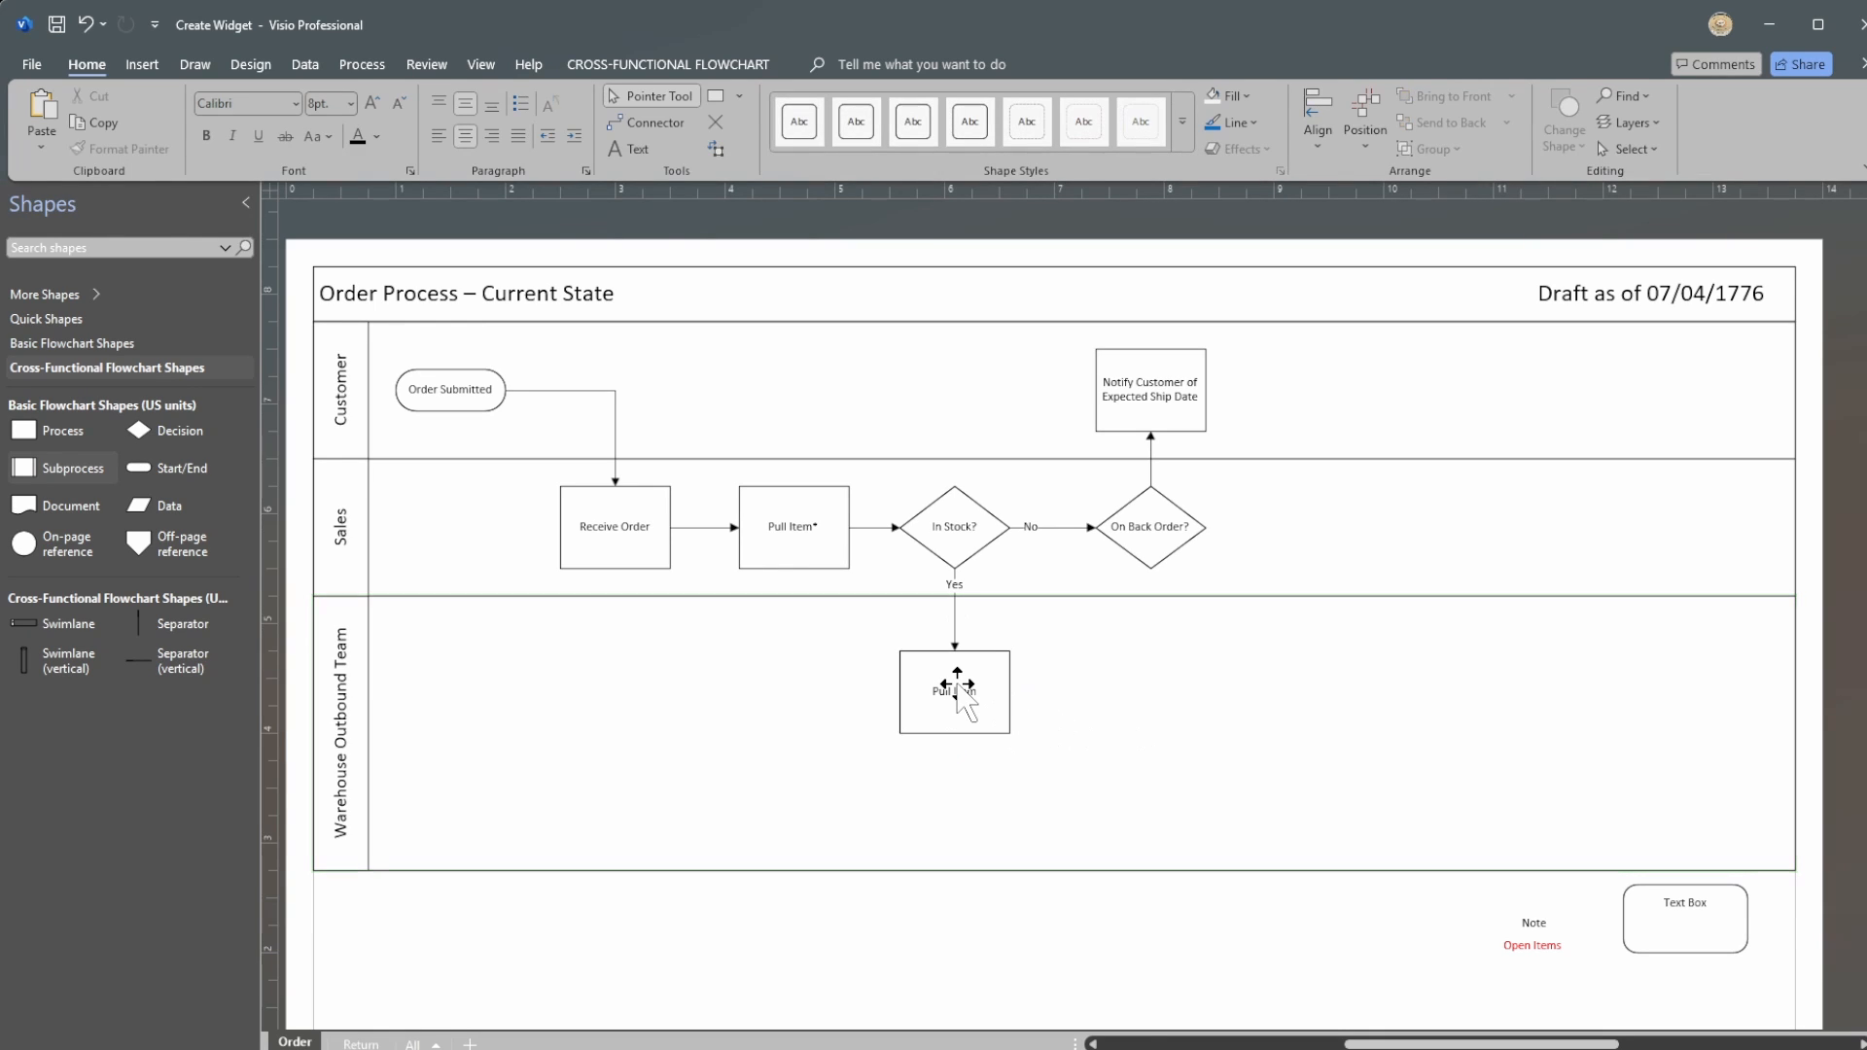
click(1058, 658)
text(Shp Item)
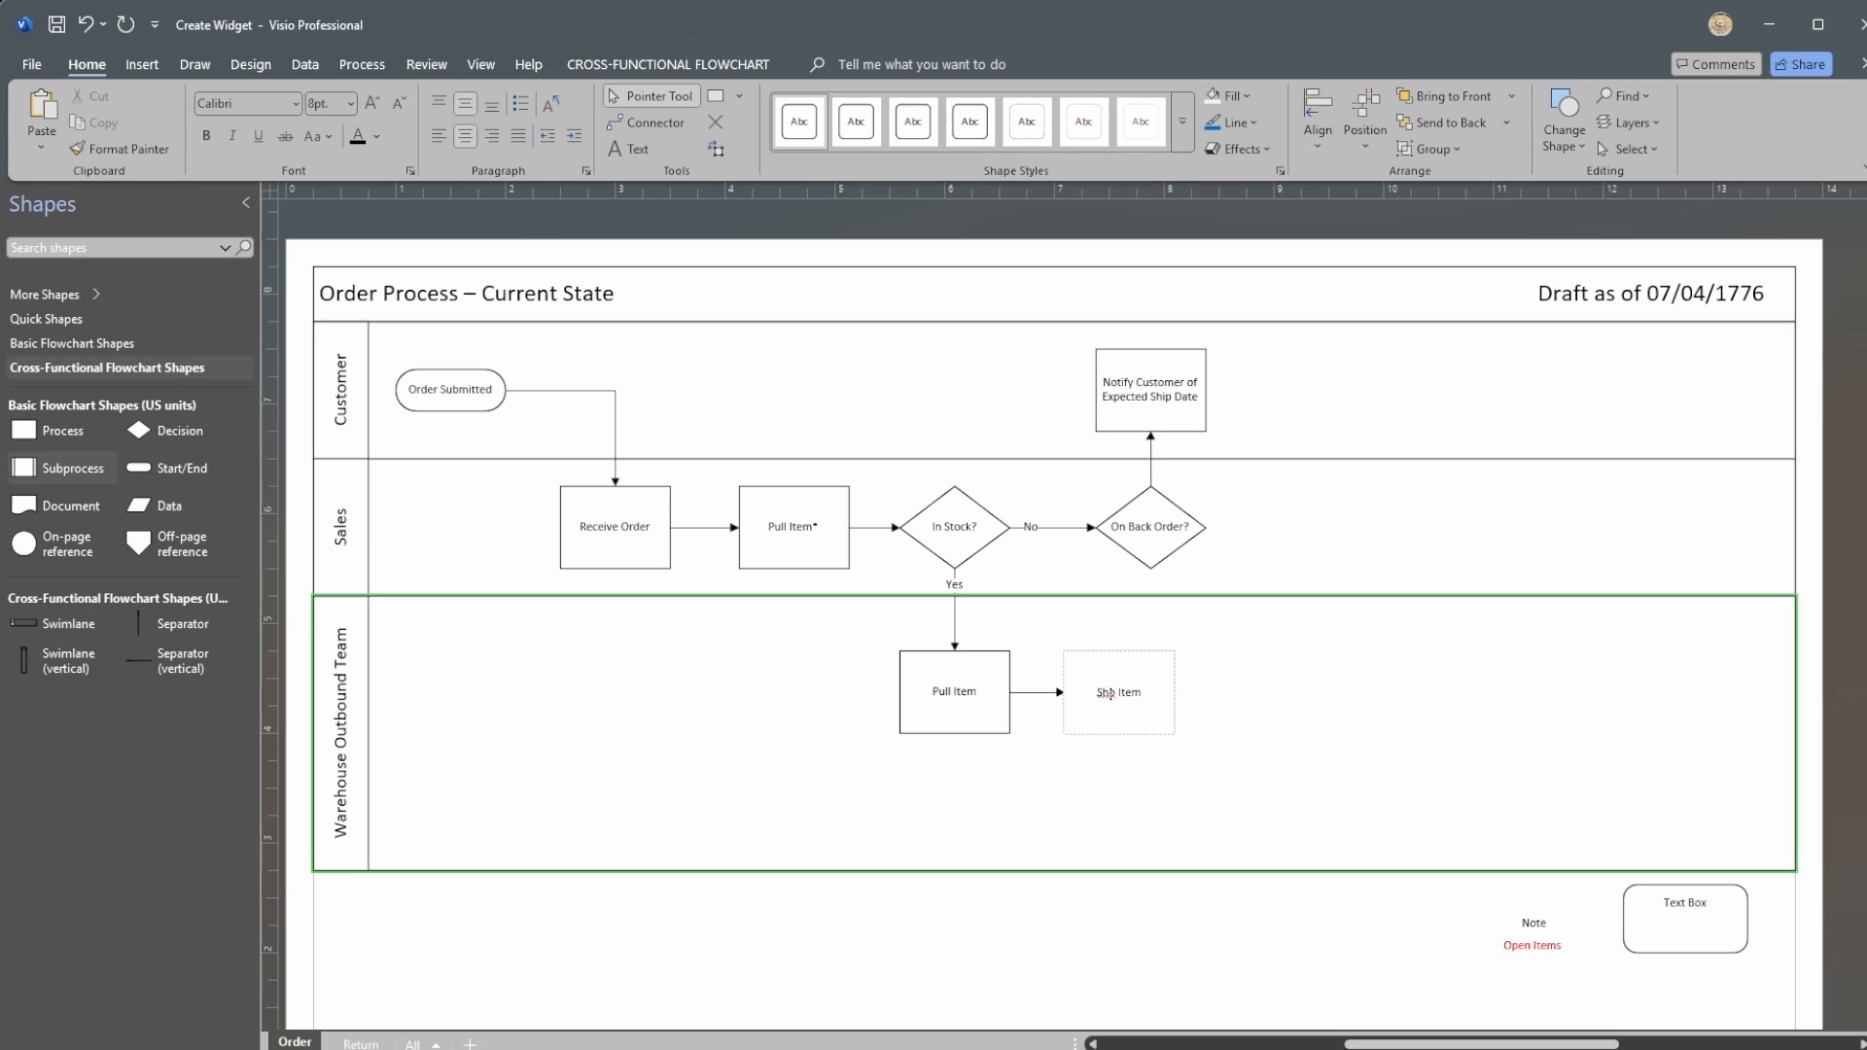
click(1275, 778)
scroll(1073, 615, up, 3)
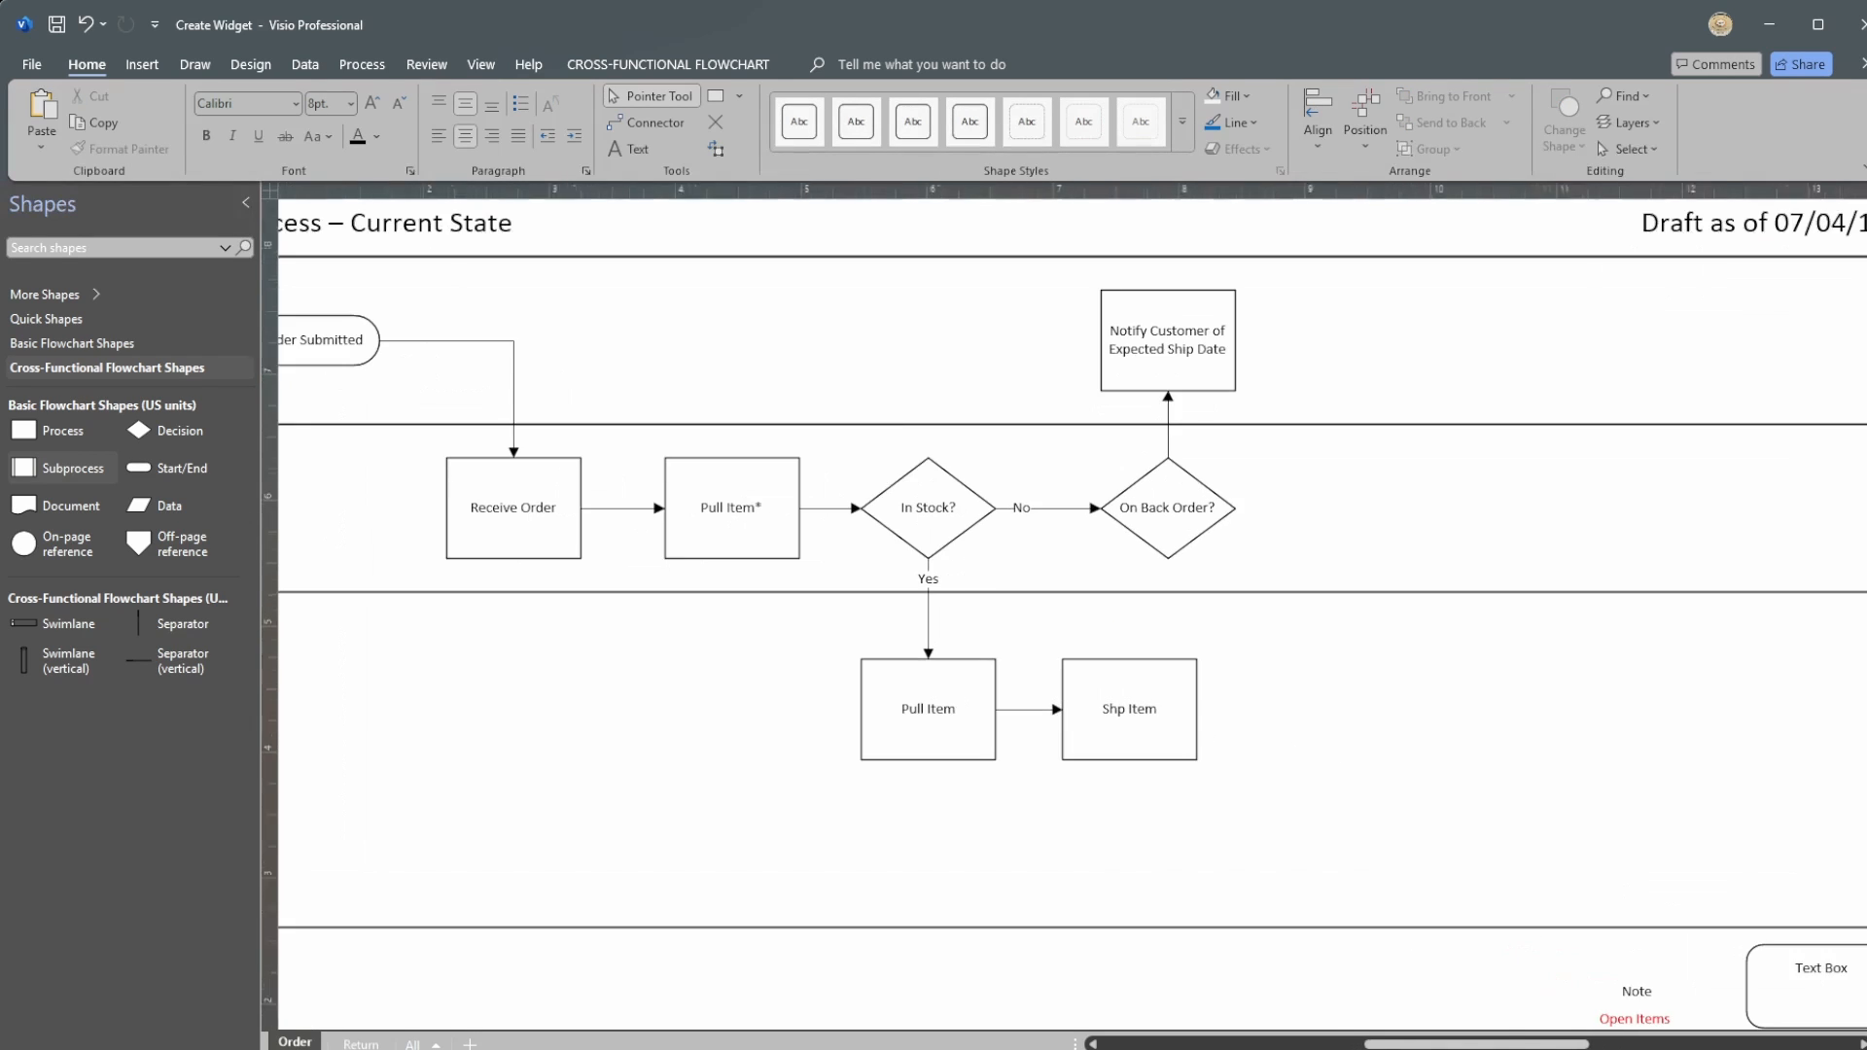
click(1249, 735)
key(Escape)
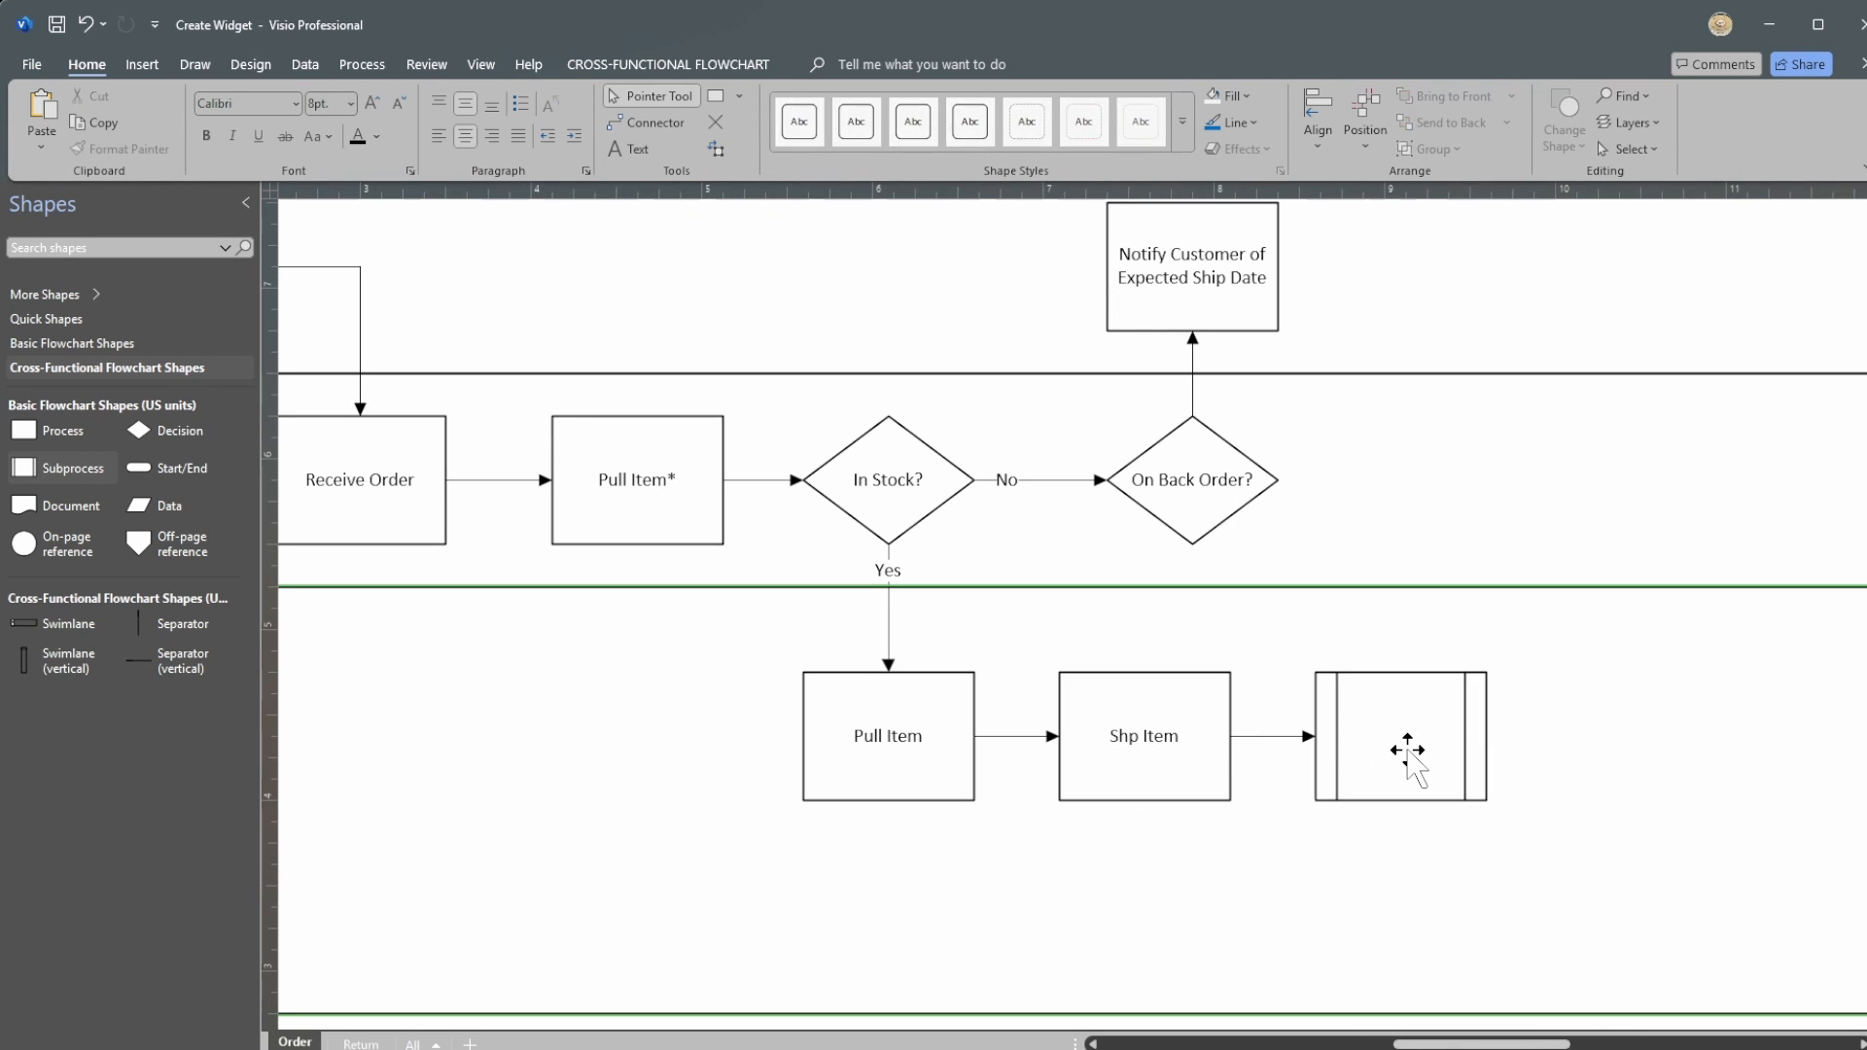
click(1429, 749)
key(Delete)
Step: Correct the spelling of the new process box's label to "Ship Item"
click(1163, 730)
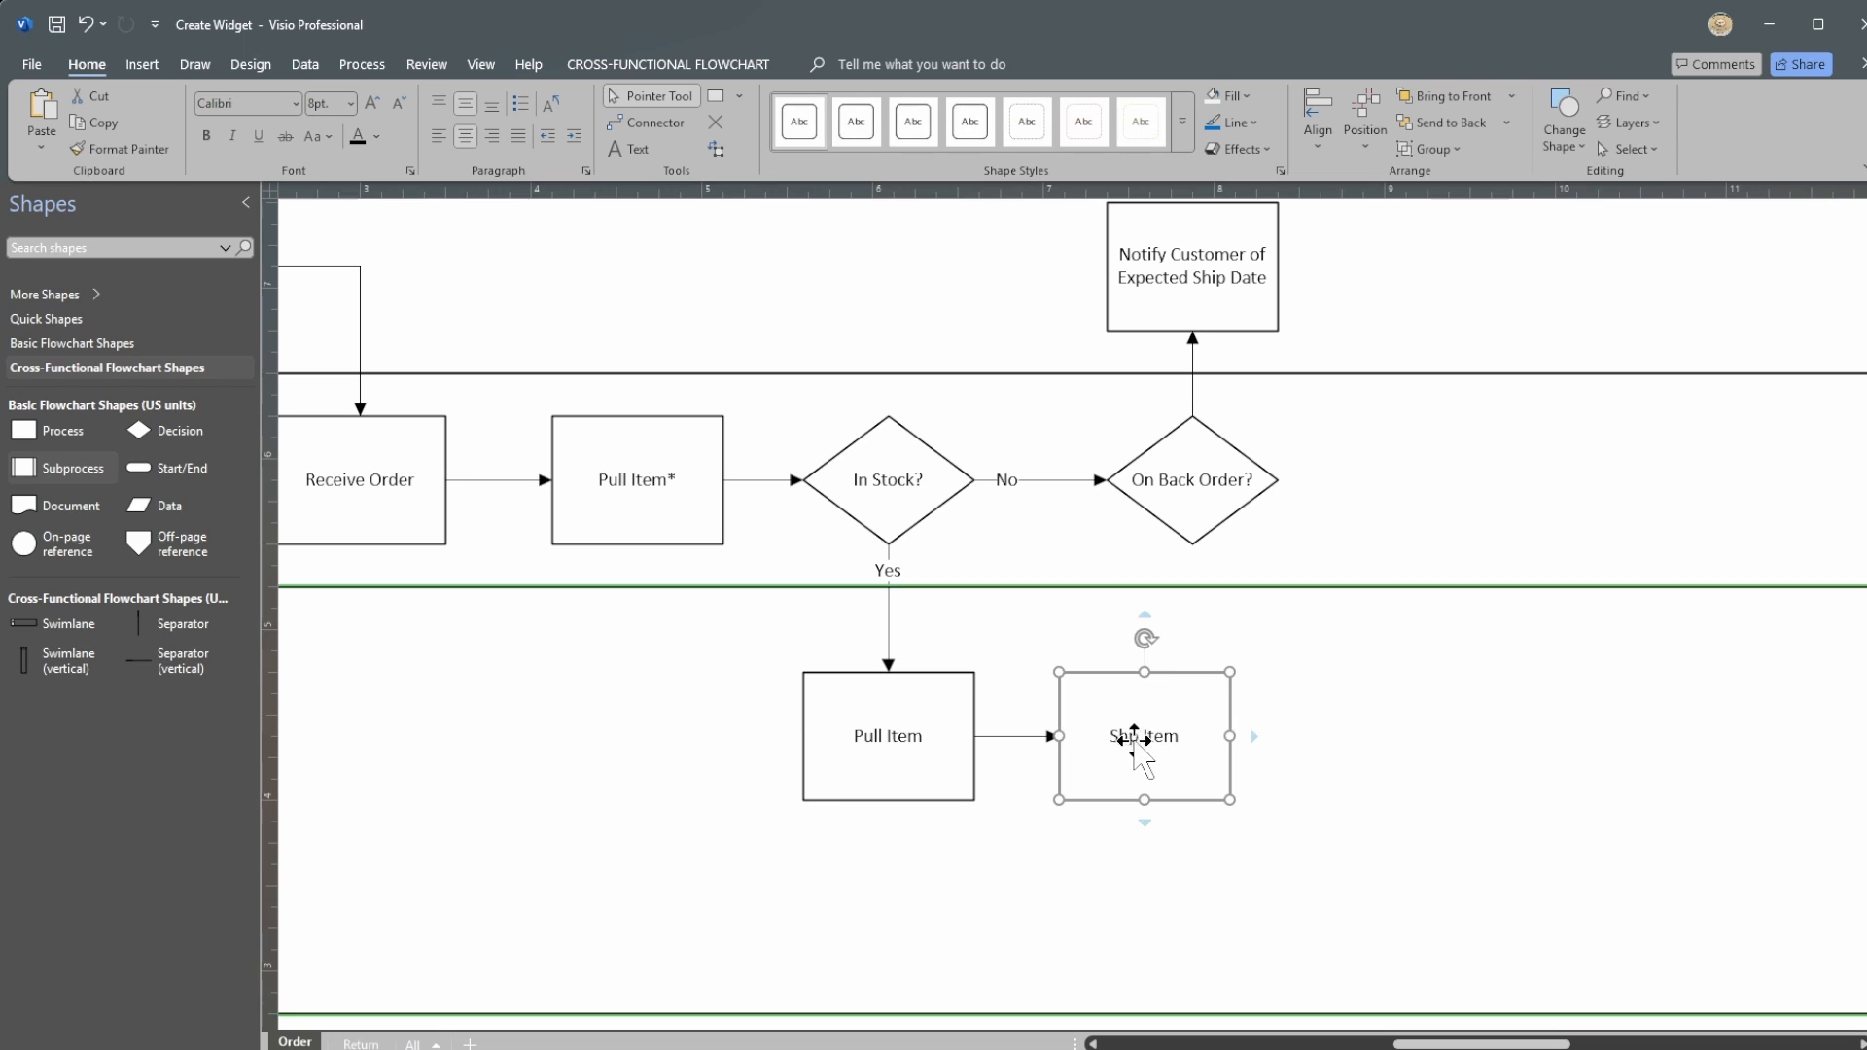
key(Escape)
double_click(1120, 743)
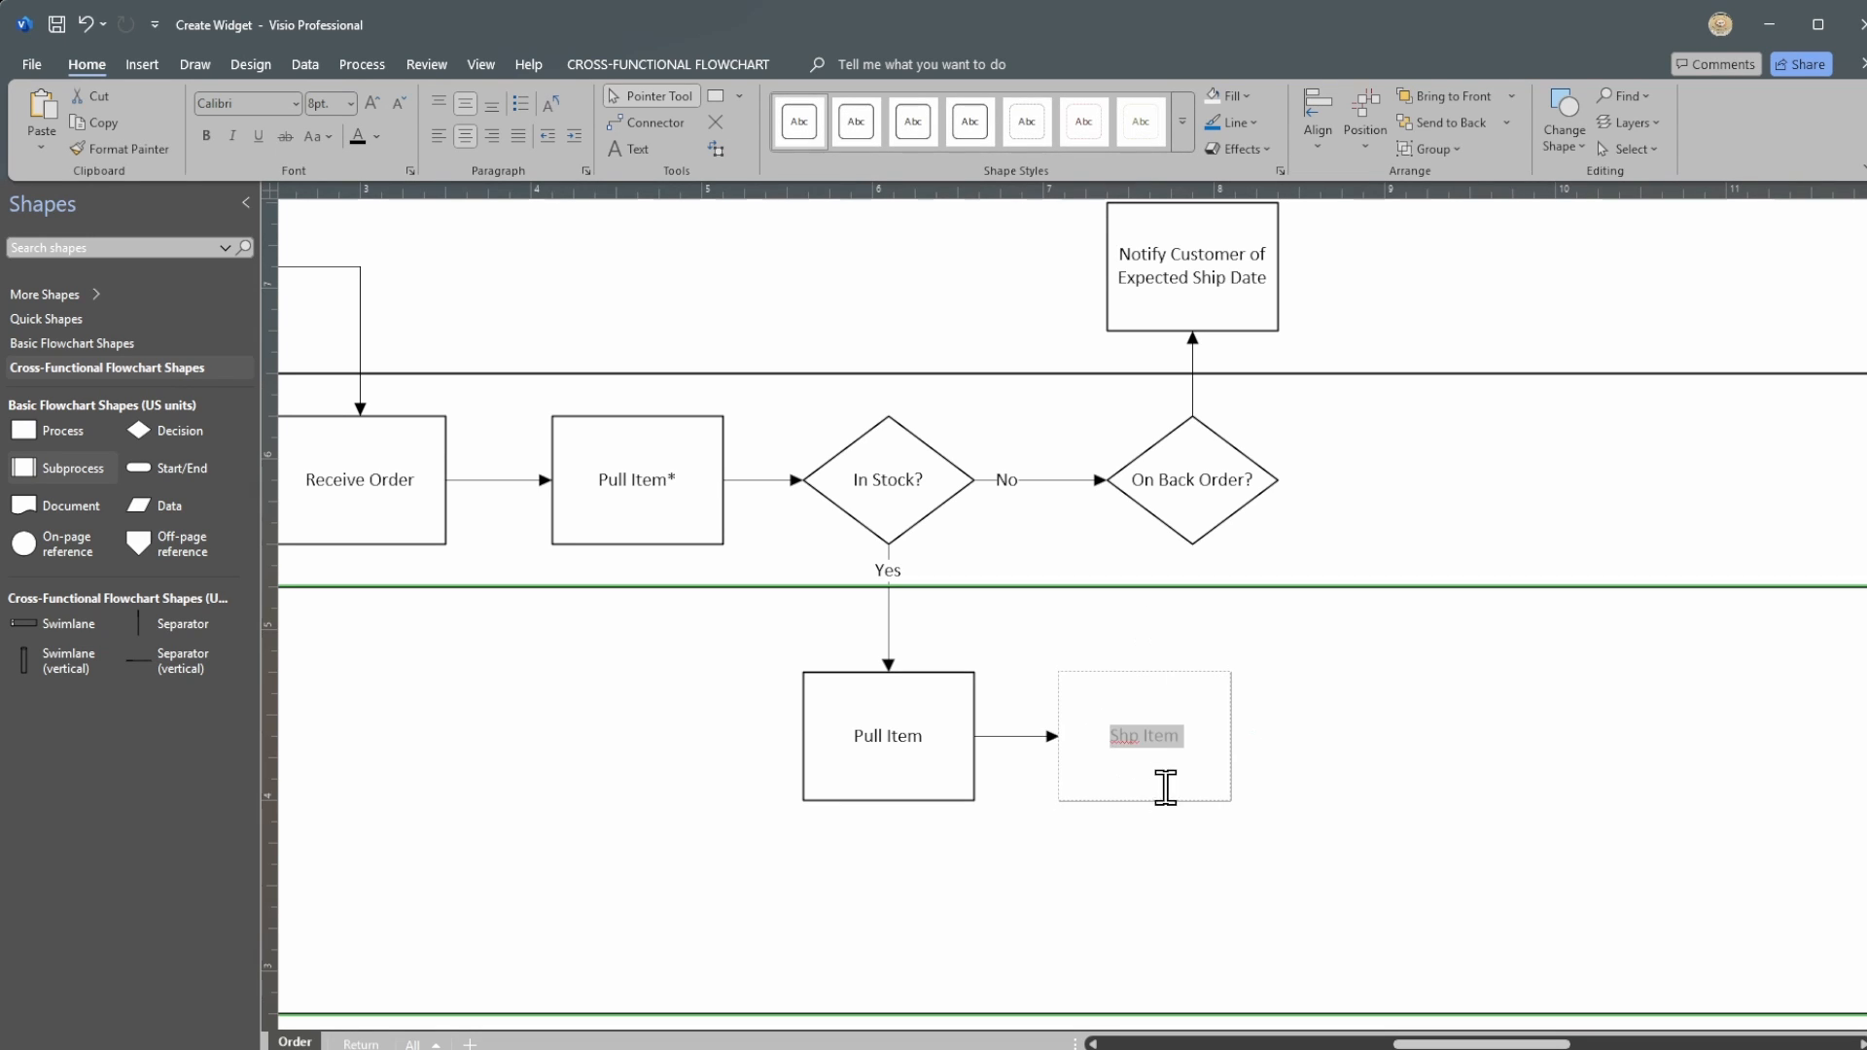
click(1125, 737)
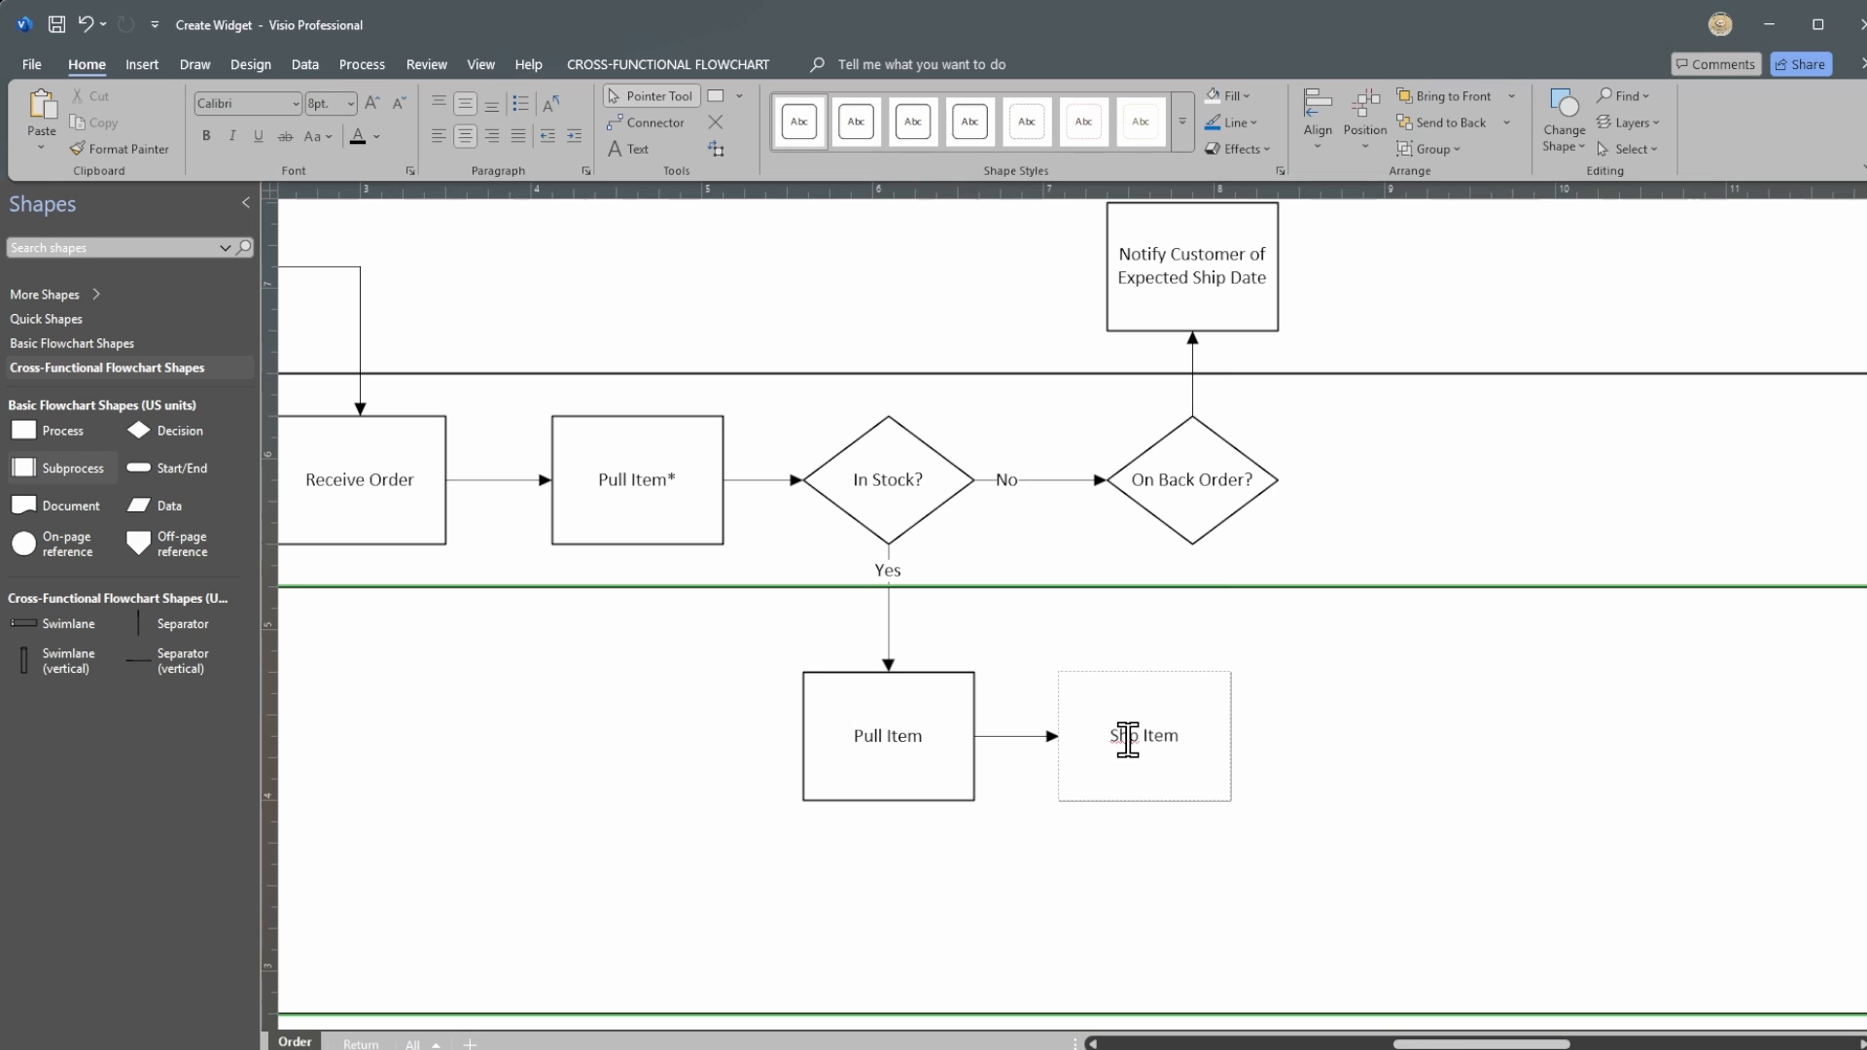
text(i)
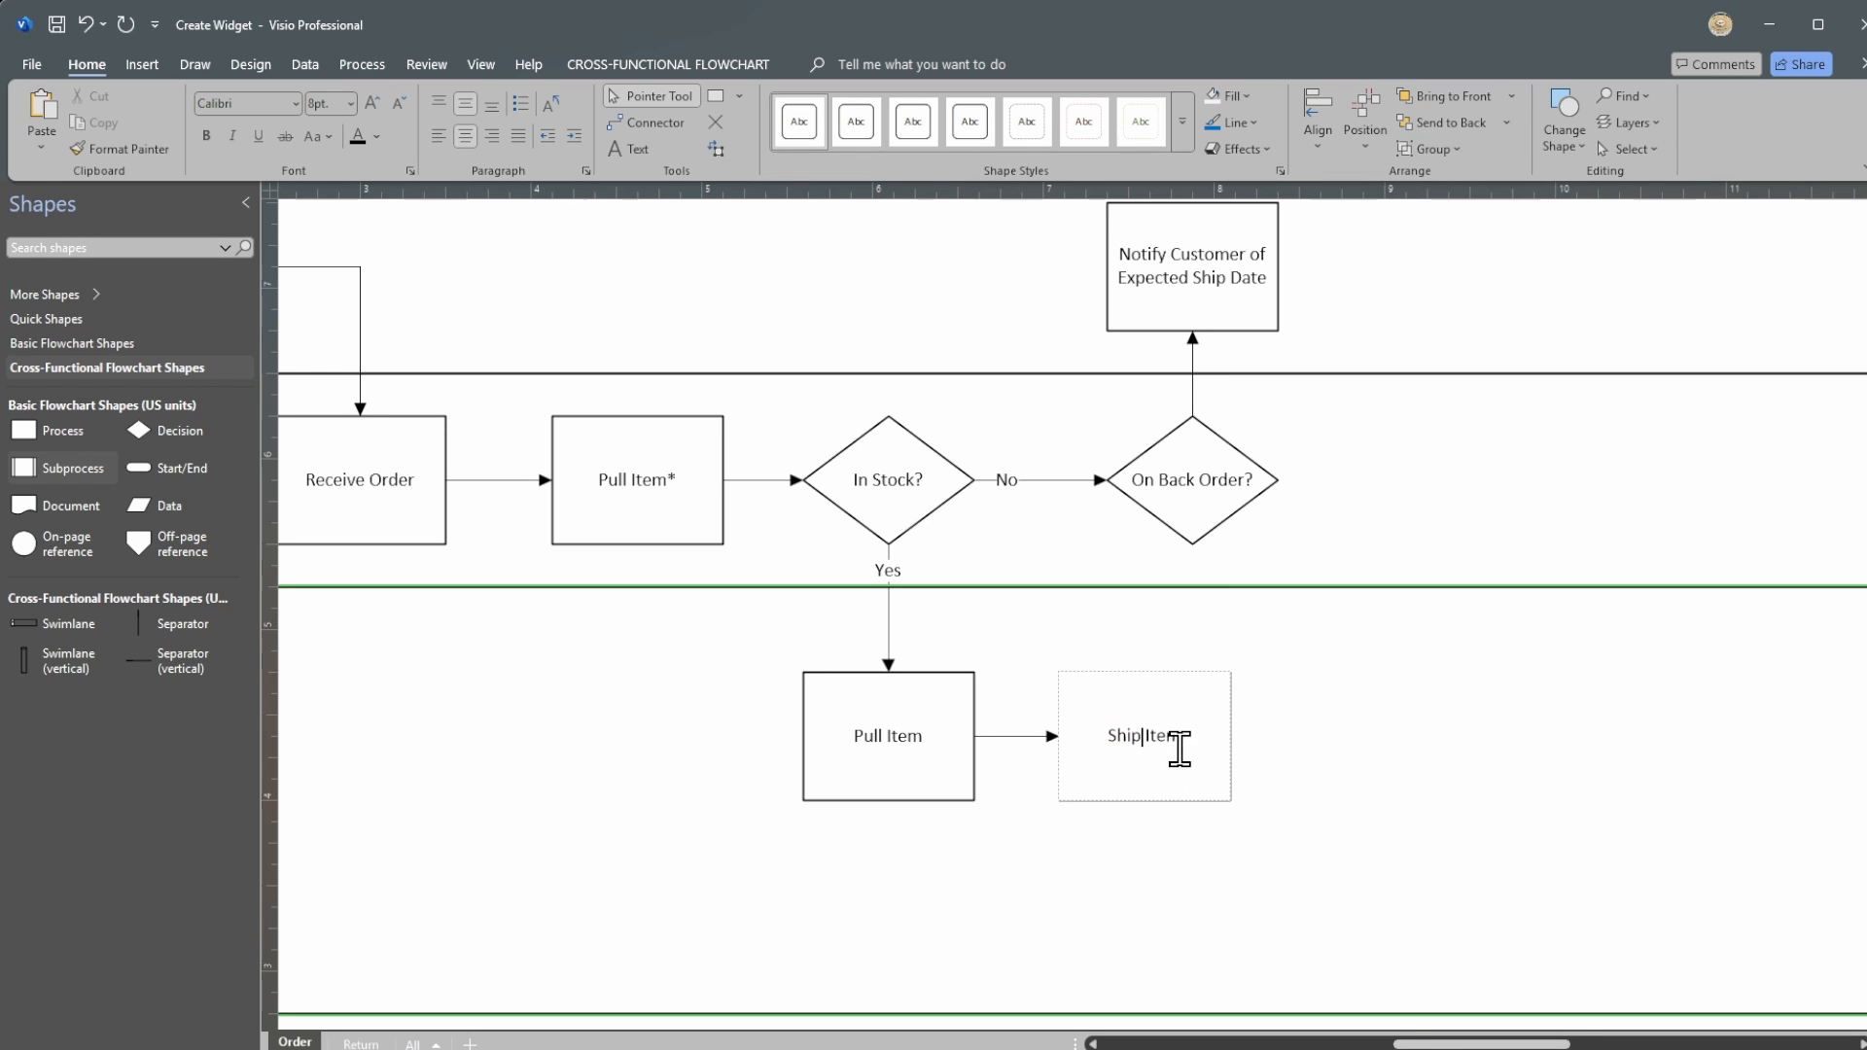
click(1387, 804)
Step: Move the Ship Item box farther from Pull Item and align it in one vertical column with On Back Order? and Notify Customer of Expected Ship Date
drag(1167, 755, 1222, 738)
scroll(1084, 680, down, 1)
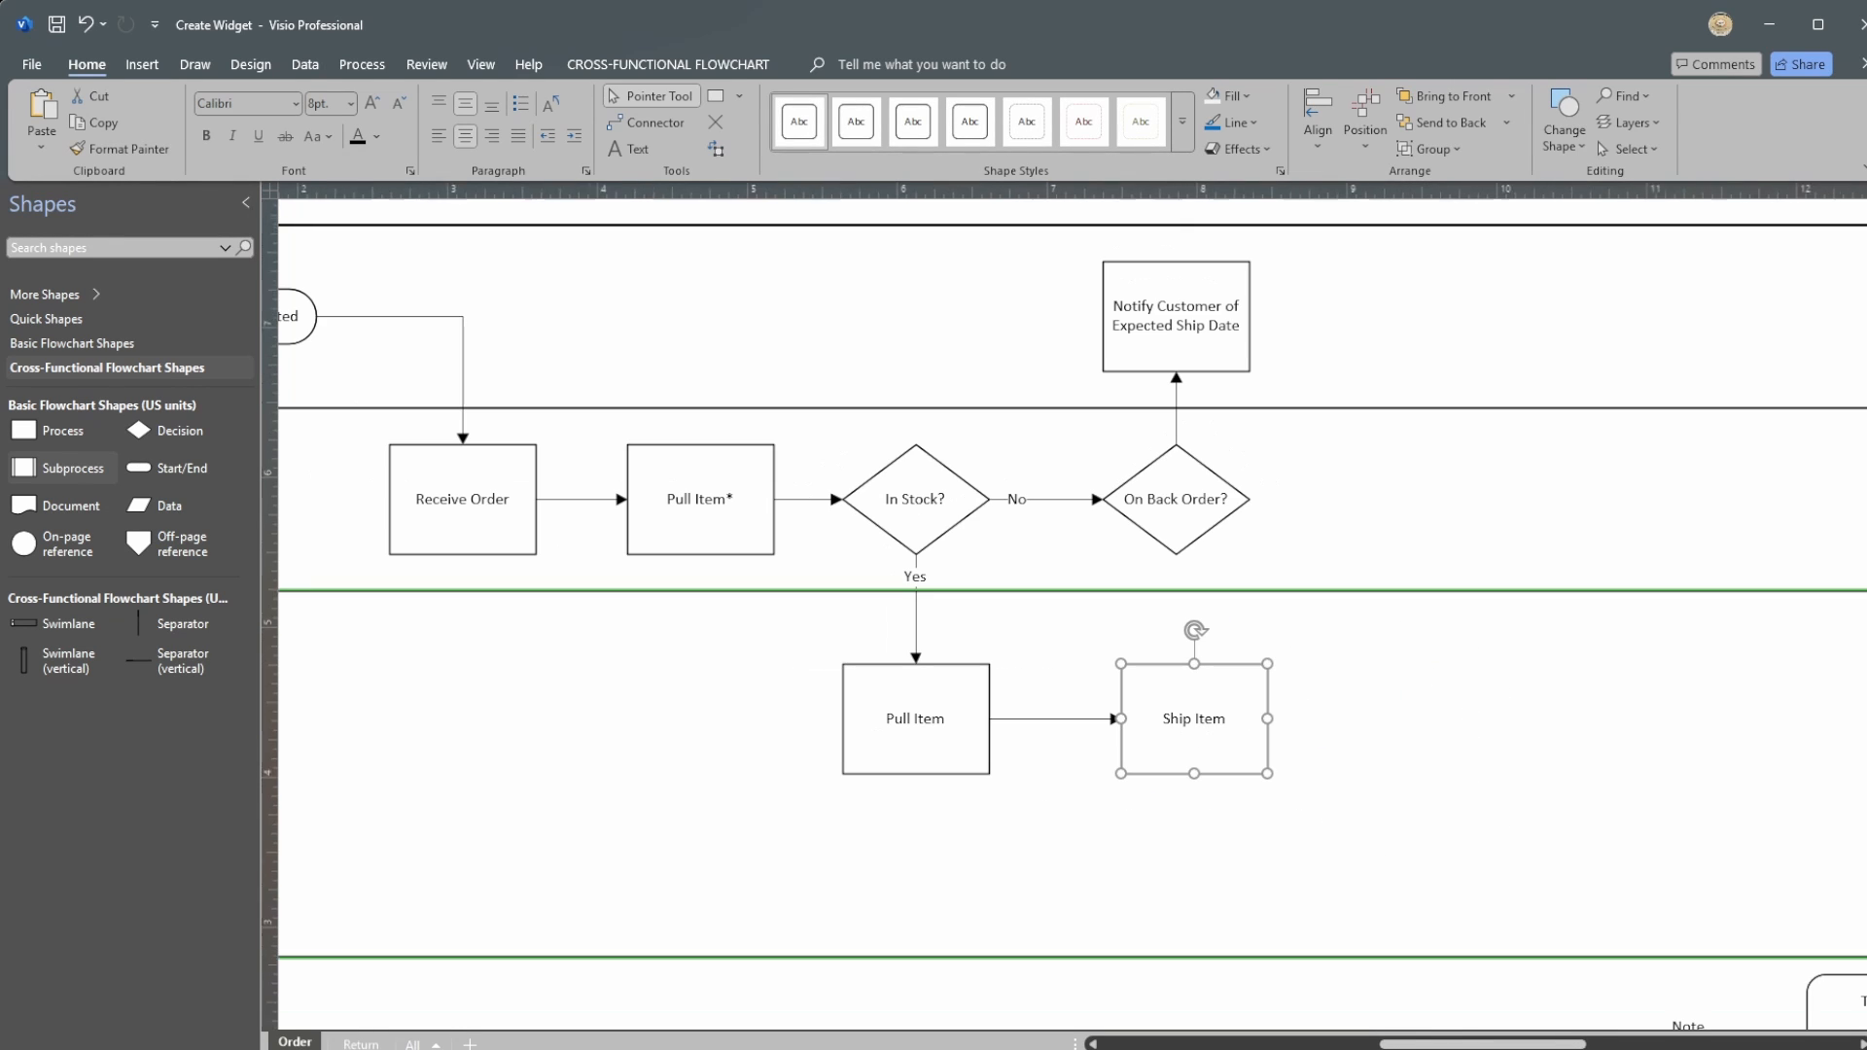
scroll(1537, 963, up, 1)
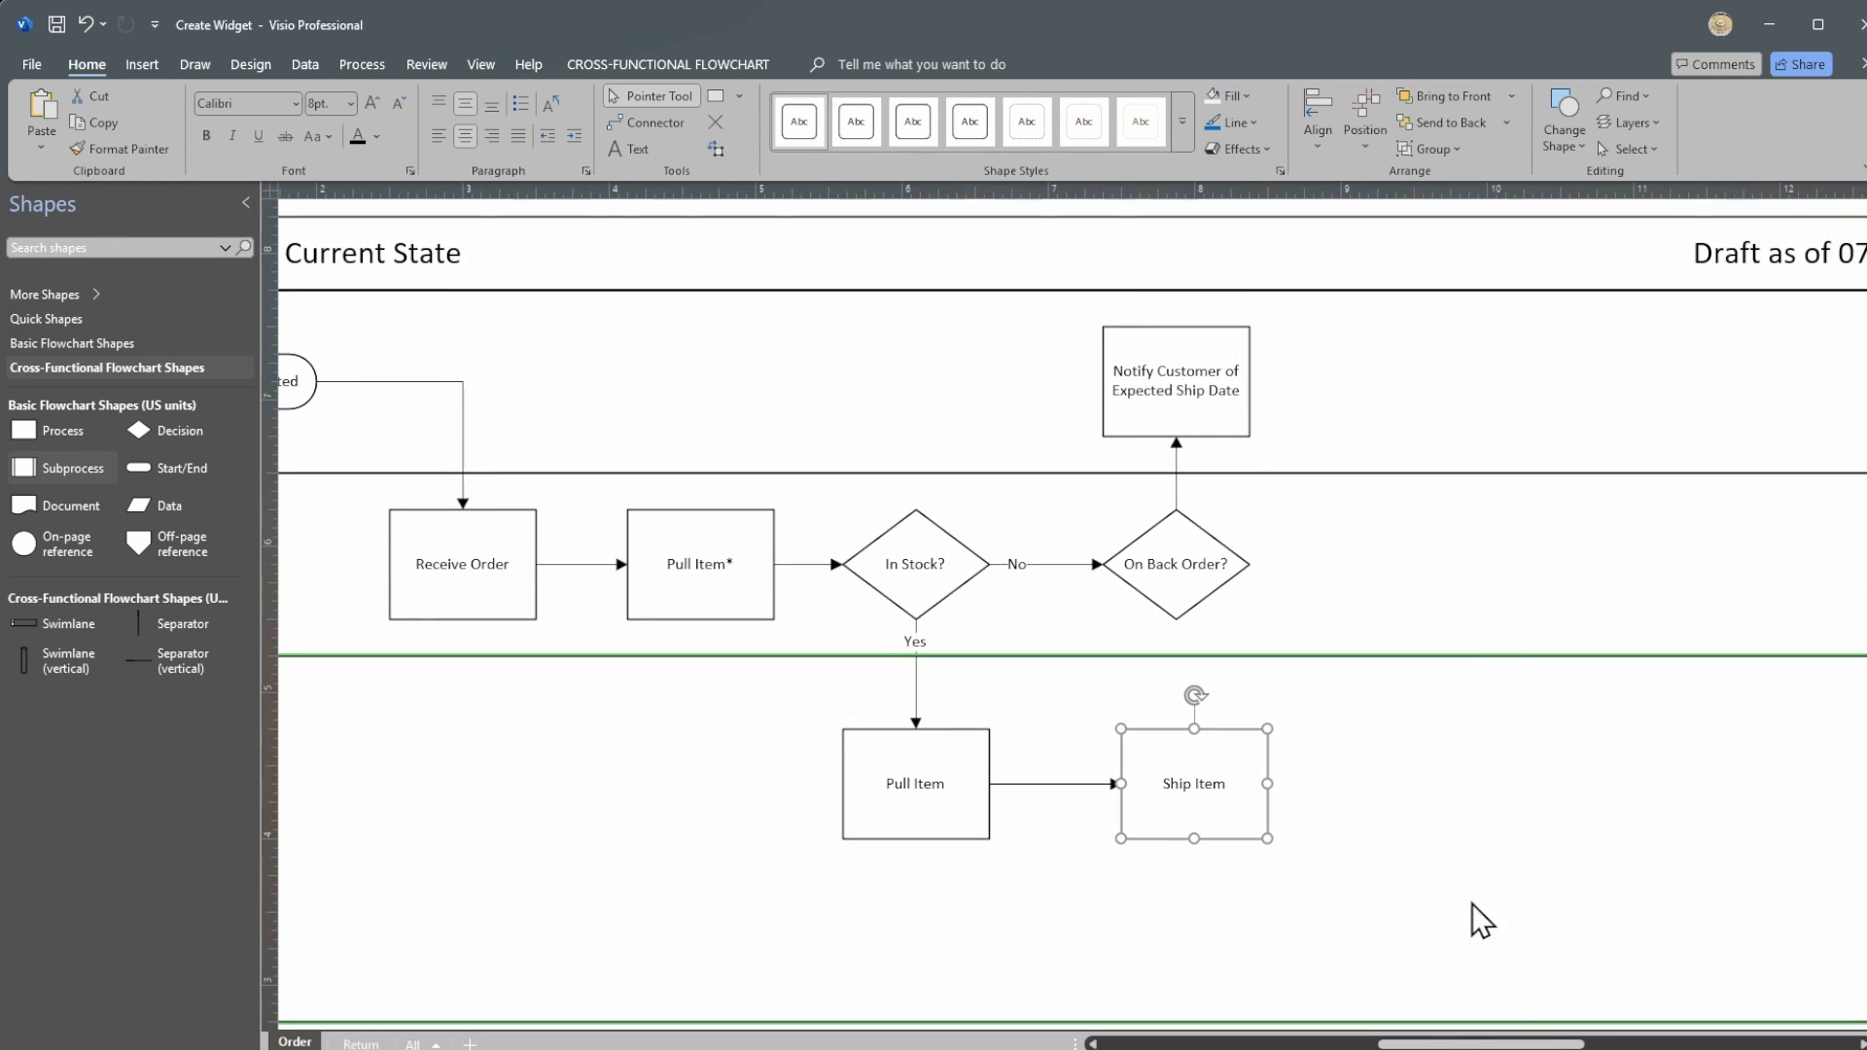
click(1167, 381)
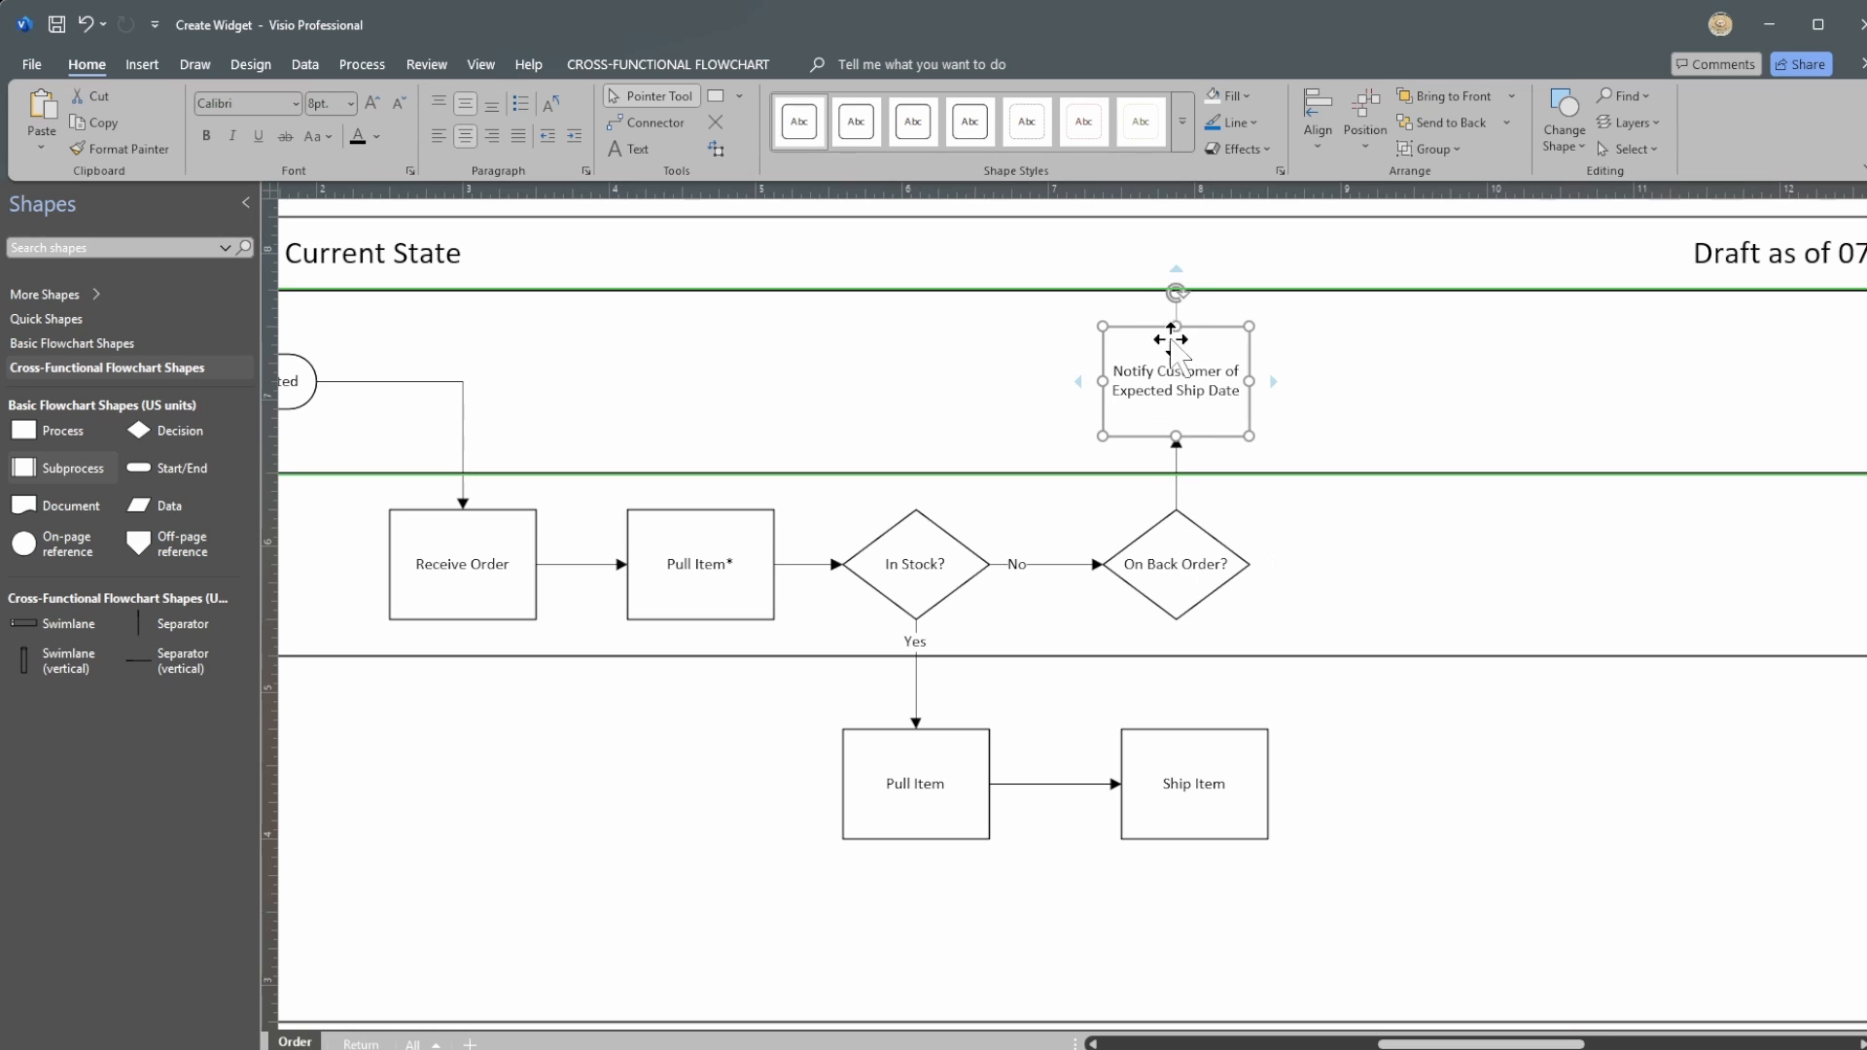
shift+click(1188, 512)
shift+click(1198, 773)
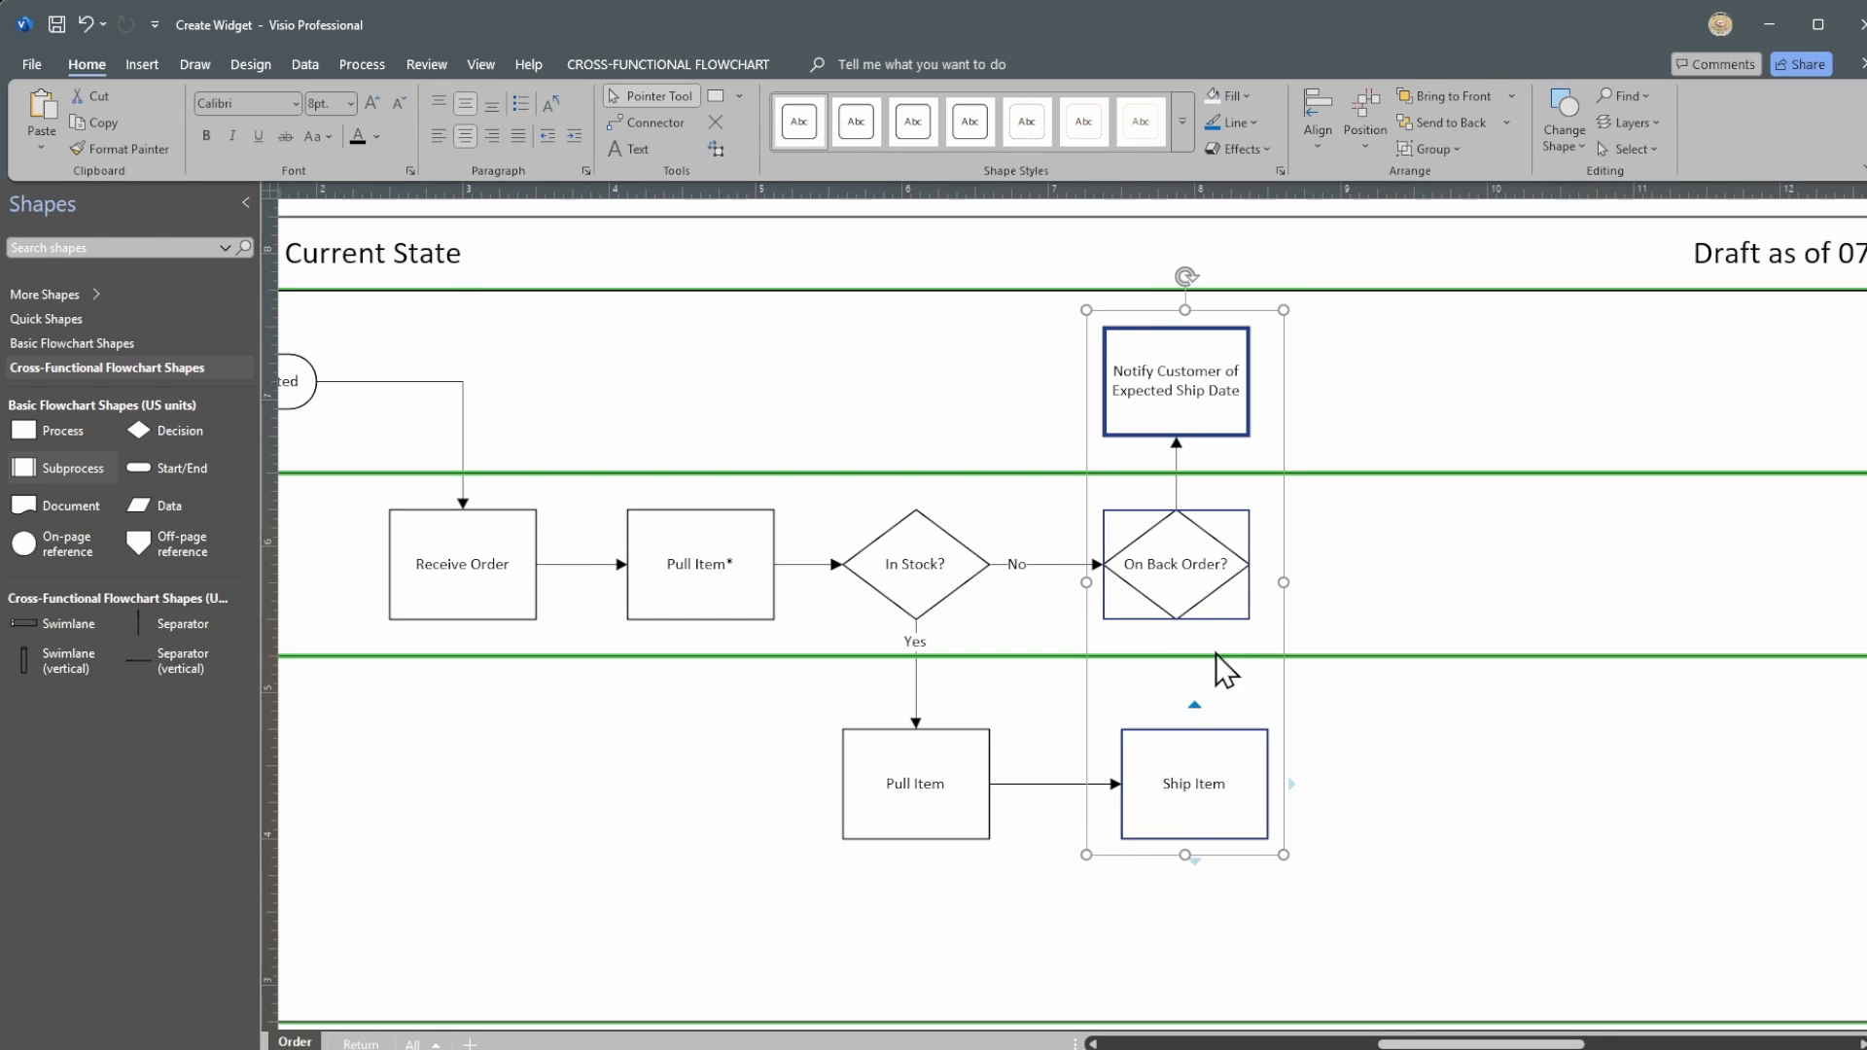
click(1318, 136)
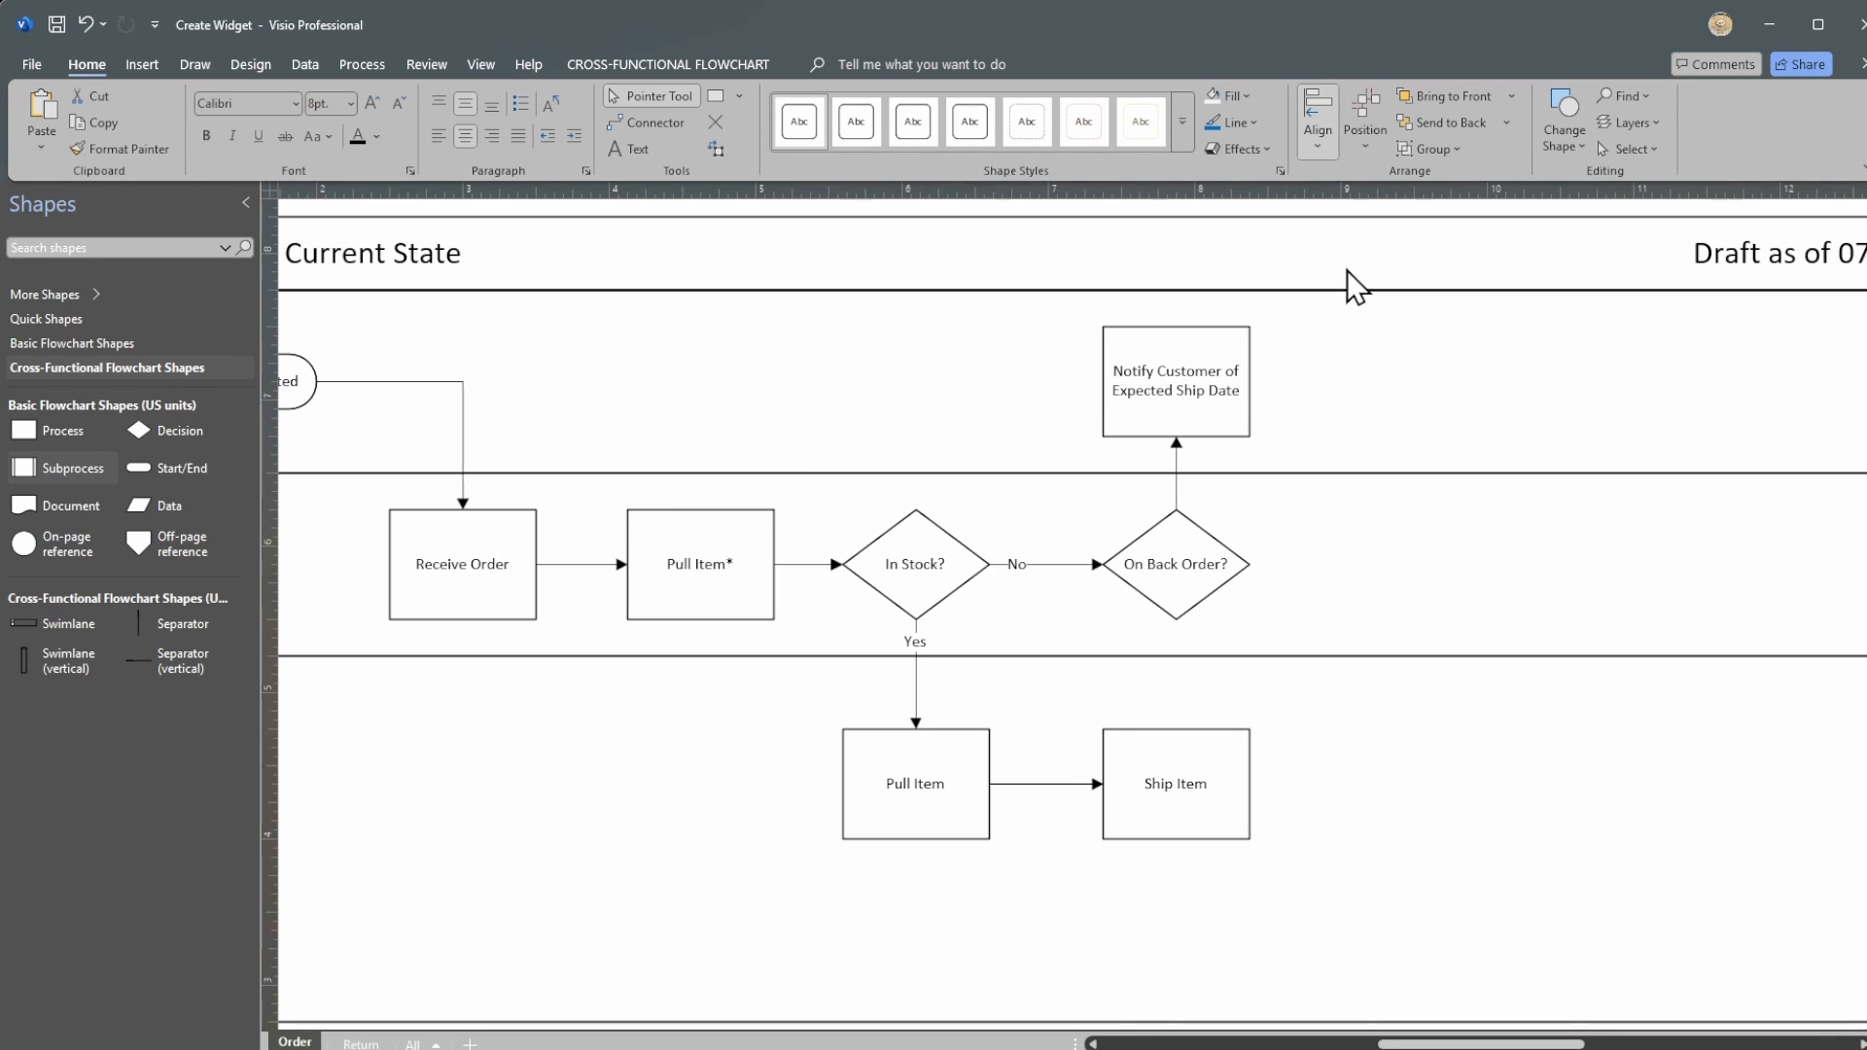
Step: Add a connected process box after Ship Item, placed in the Customer lane beyond Notify Customer of Expected Ship Date, and label it "Receive Item"
click(1346, 270)
click(1362, 881)
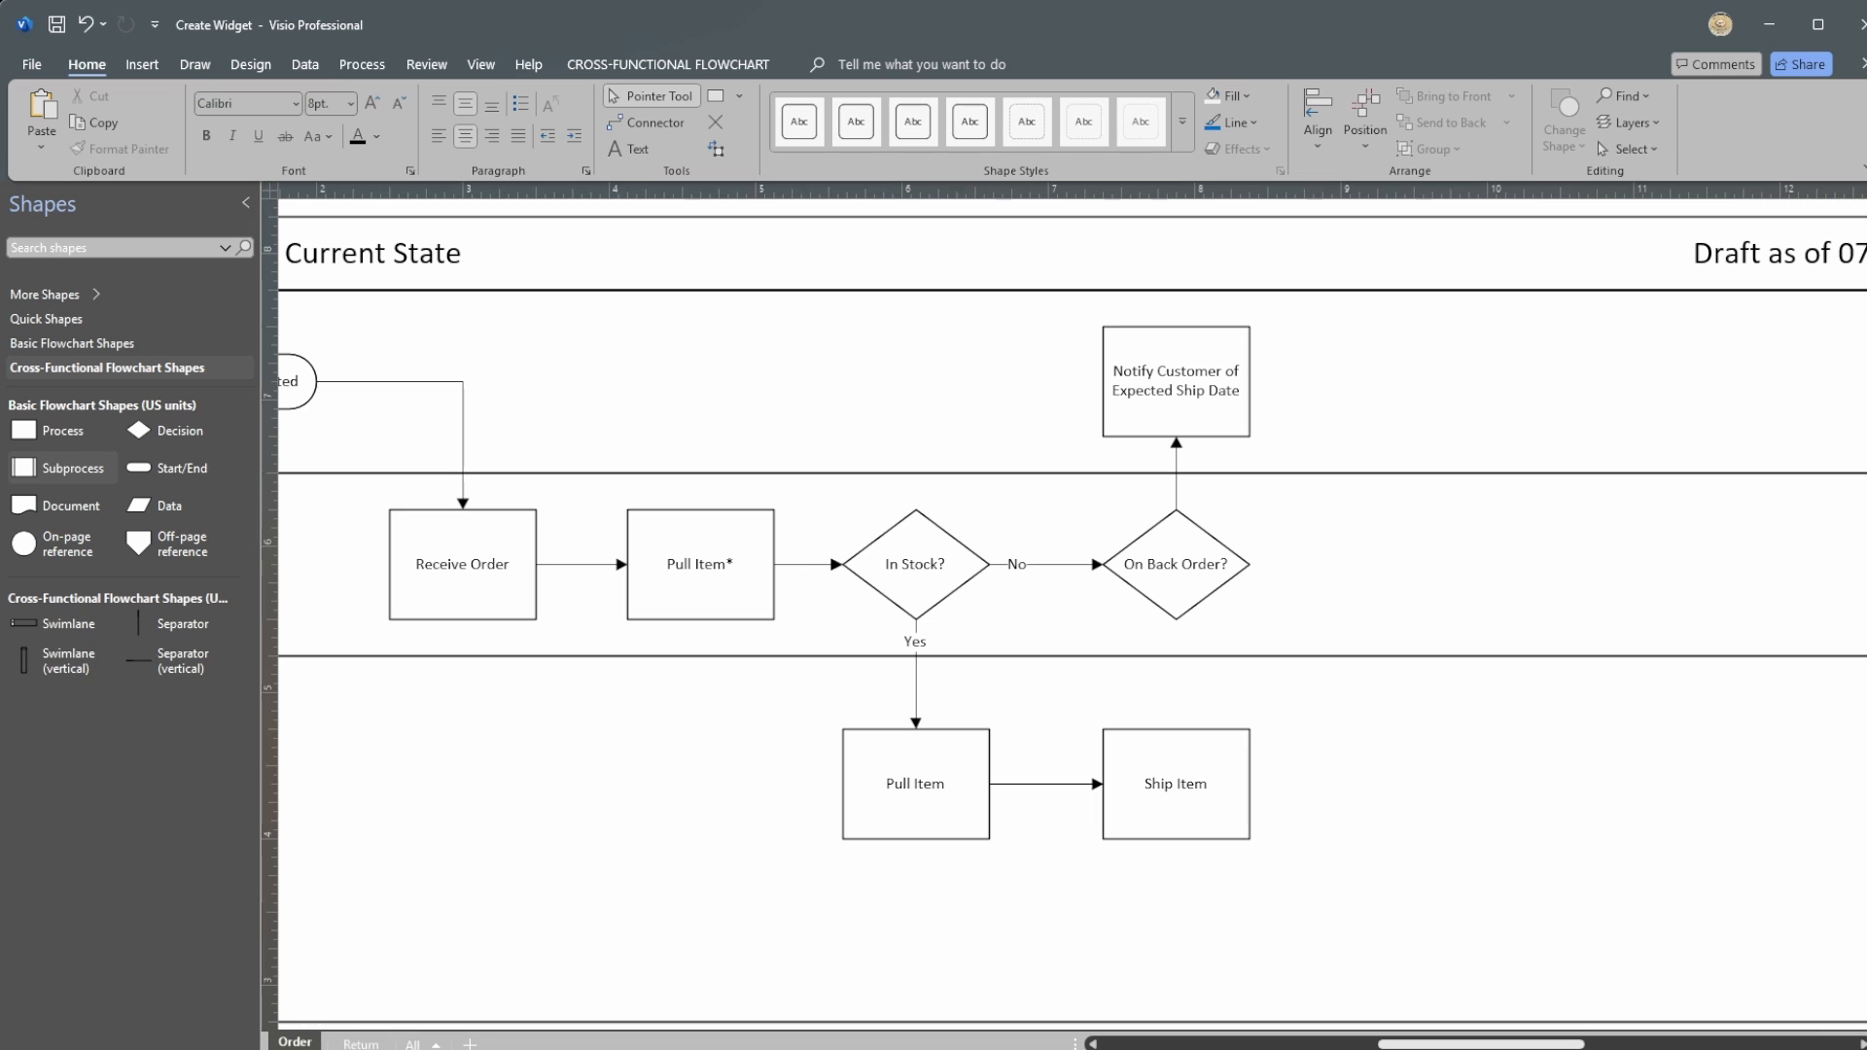
drag(1480, 1044, 1467, 1045)
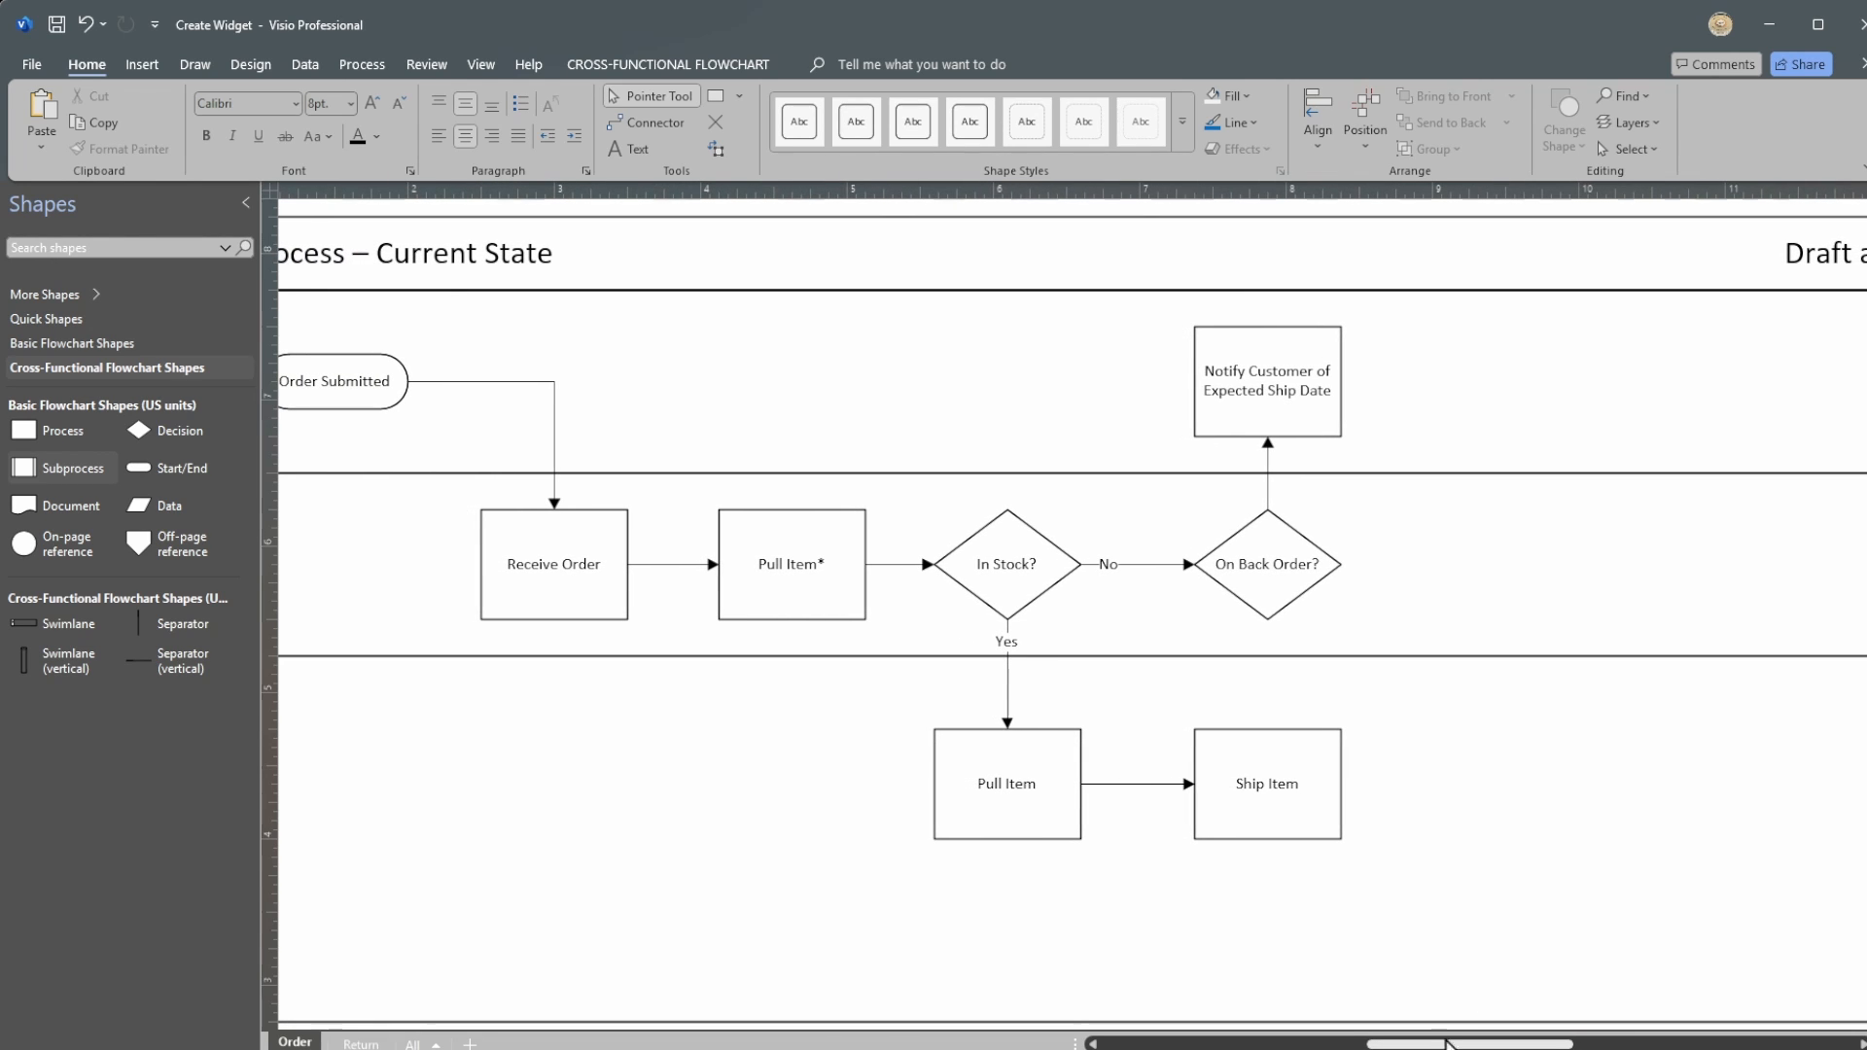
mouse_move(1483, 1044)
mouse_down()
mouse_move(1424, 1044)
mouse_move(1487, 1044)
mouse_up()
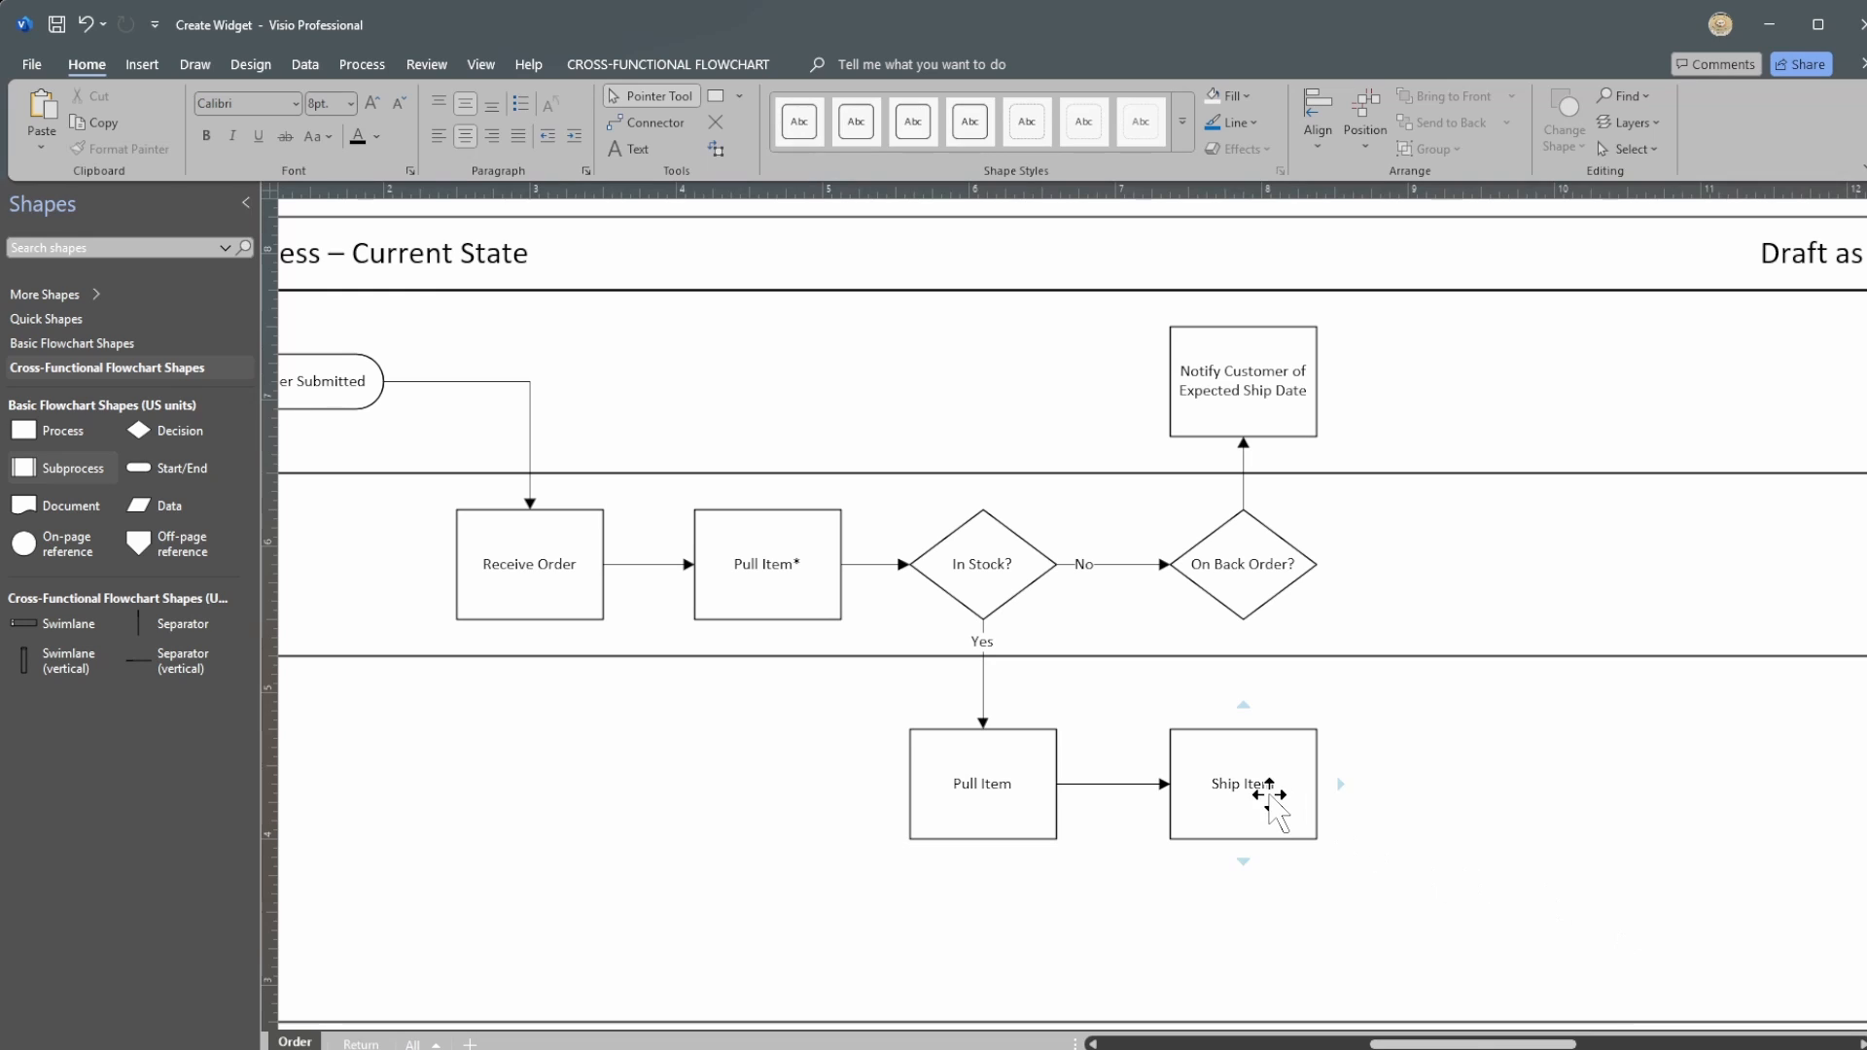
click(1269, 796)
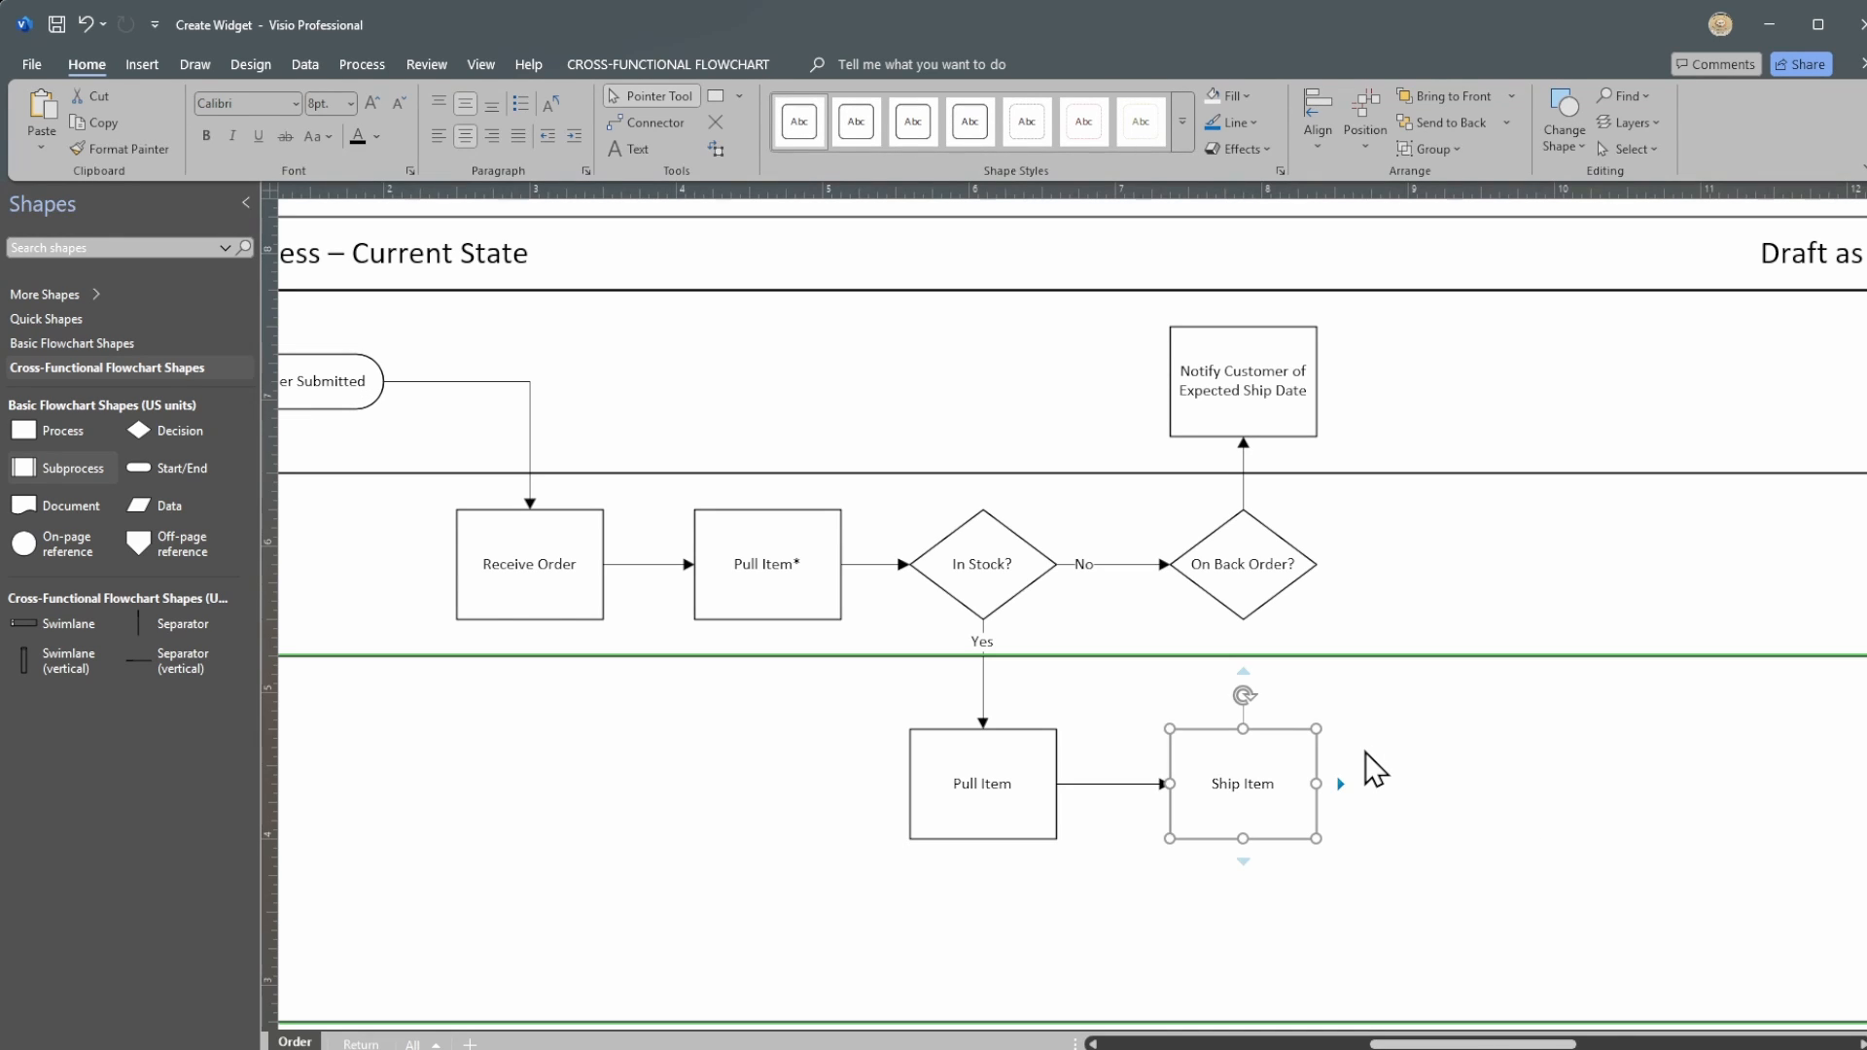
click(1342, 783)
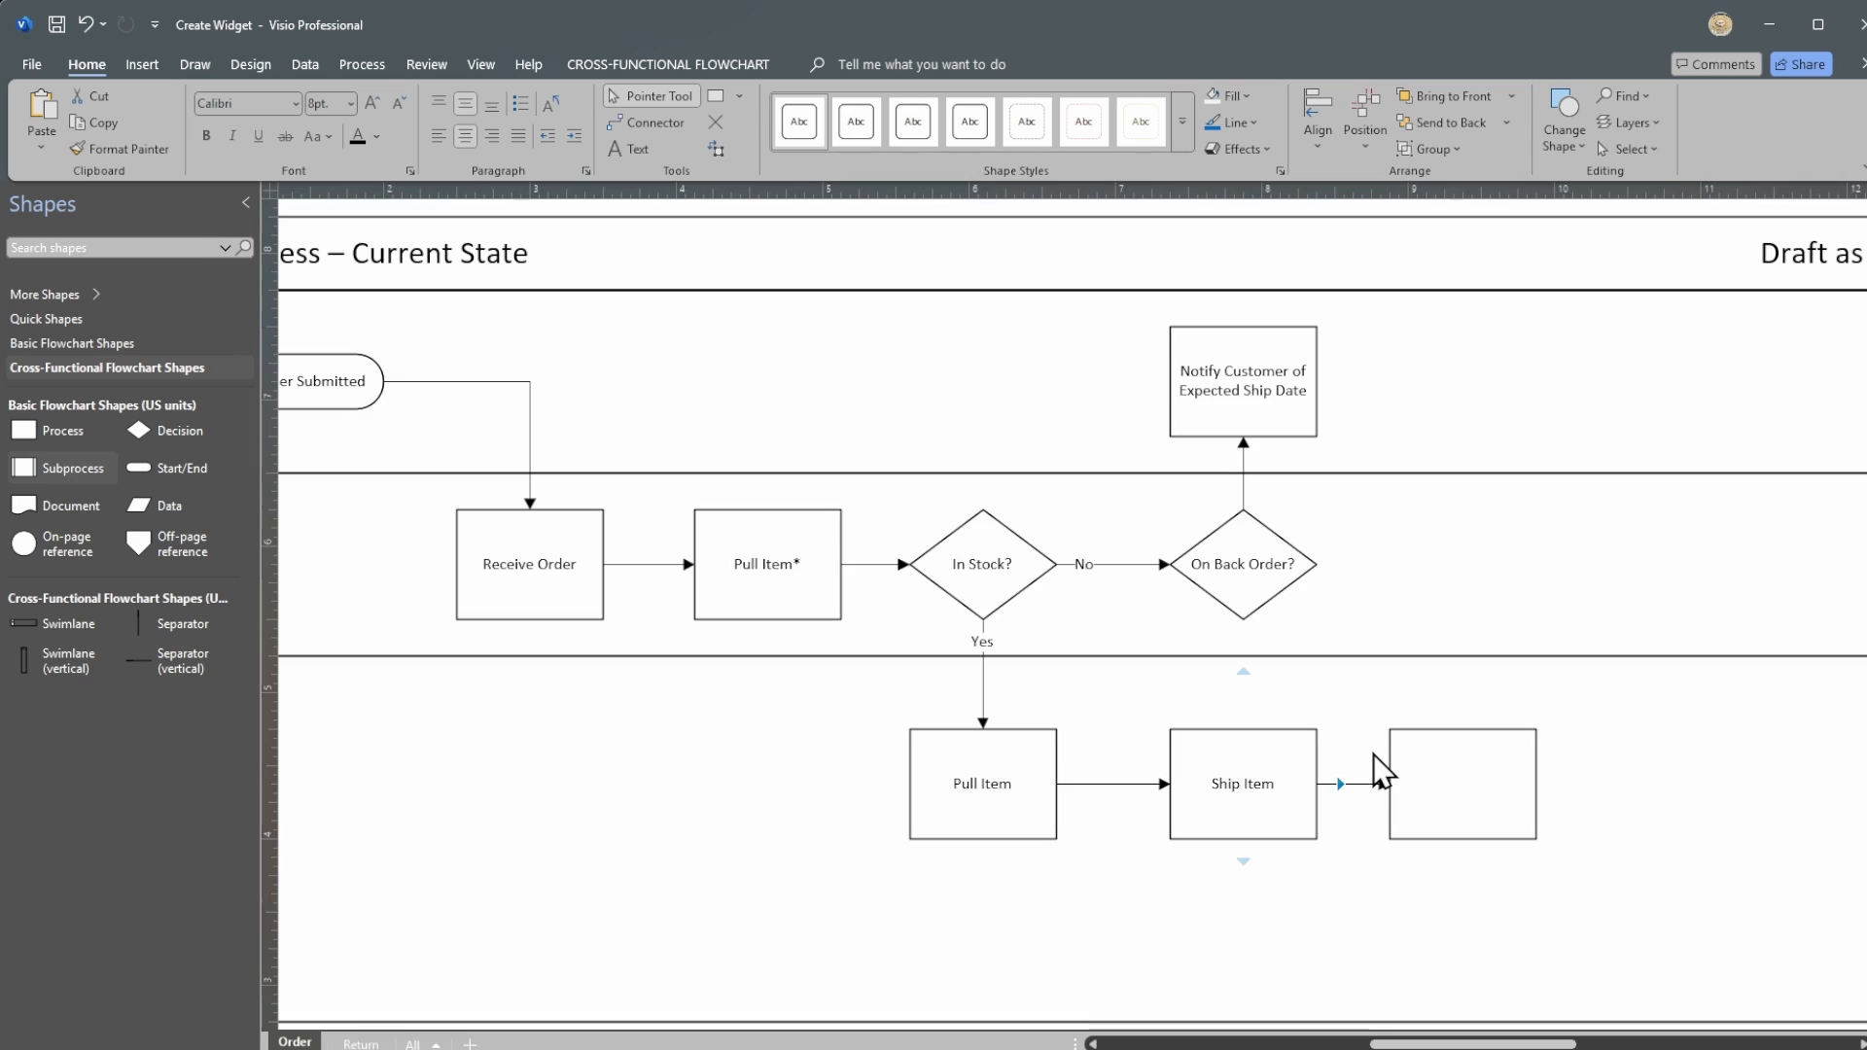
drag(1420, 778, 1449, 375)
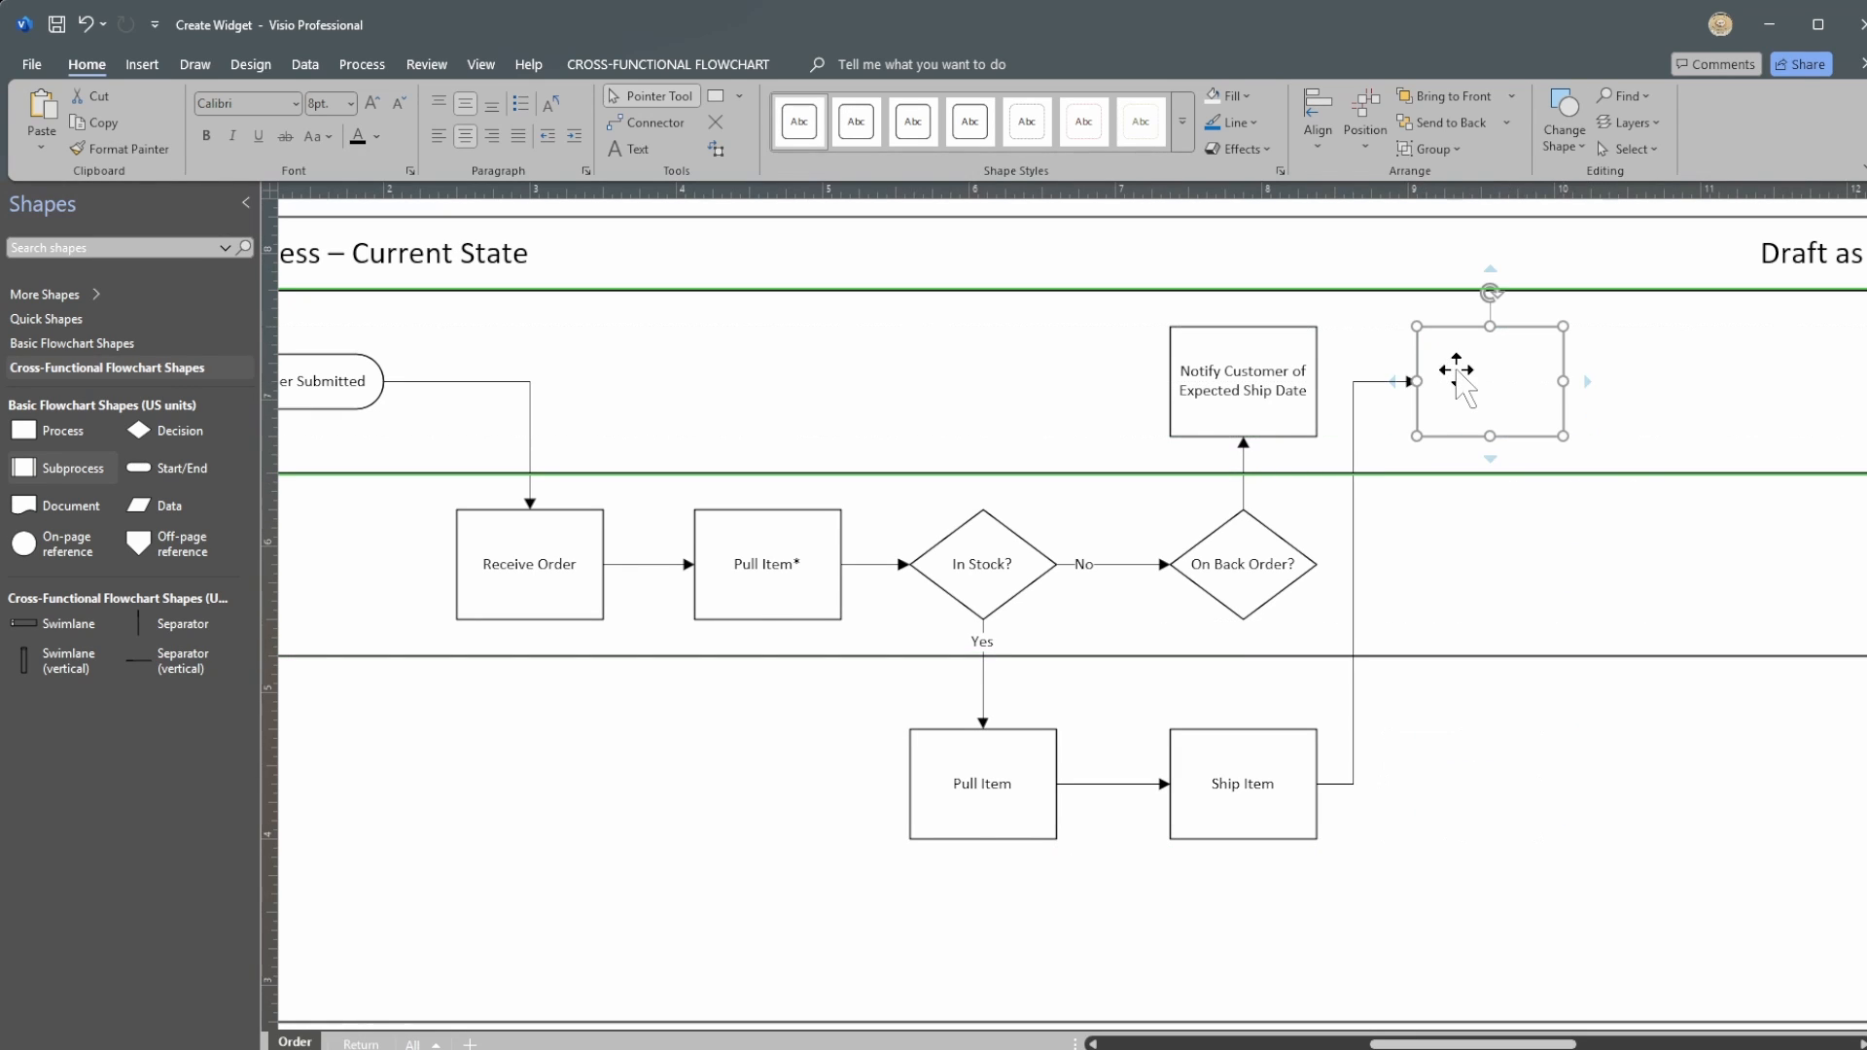
text(Receive )
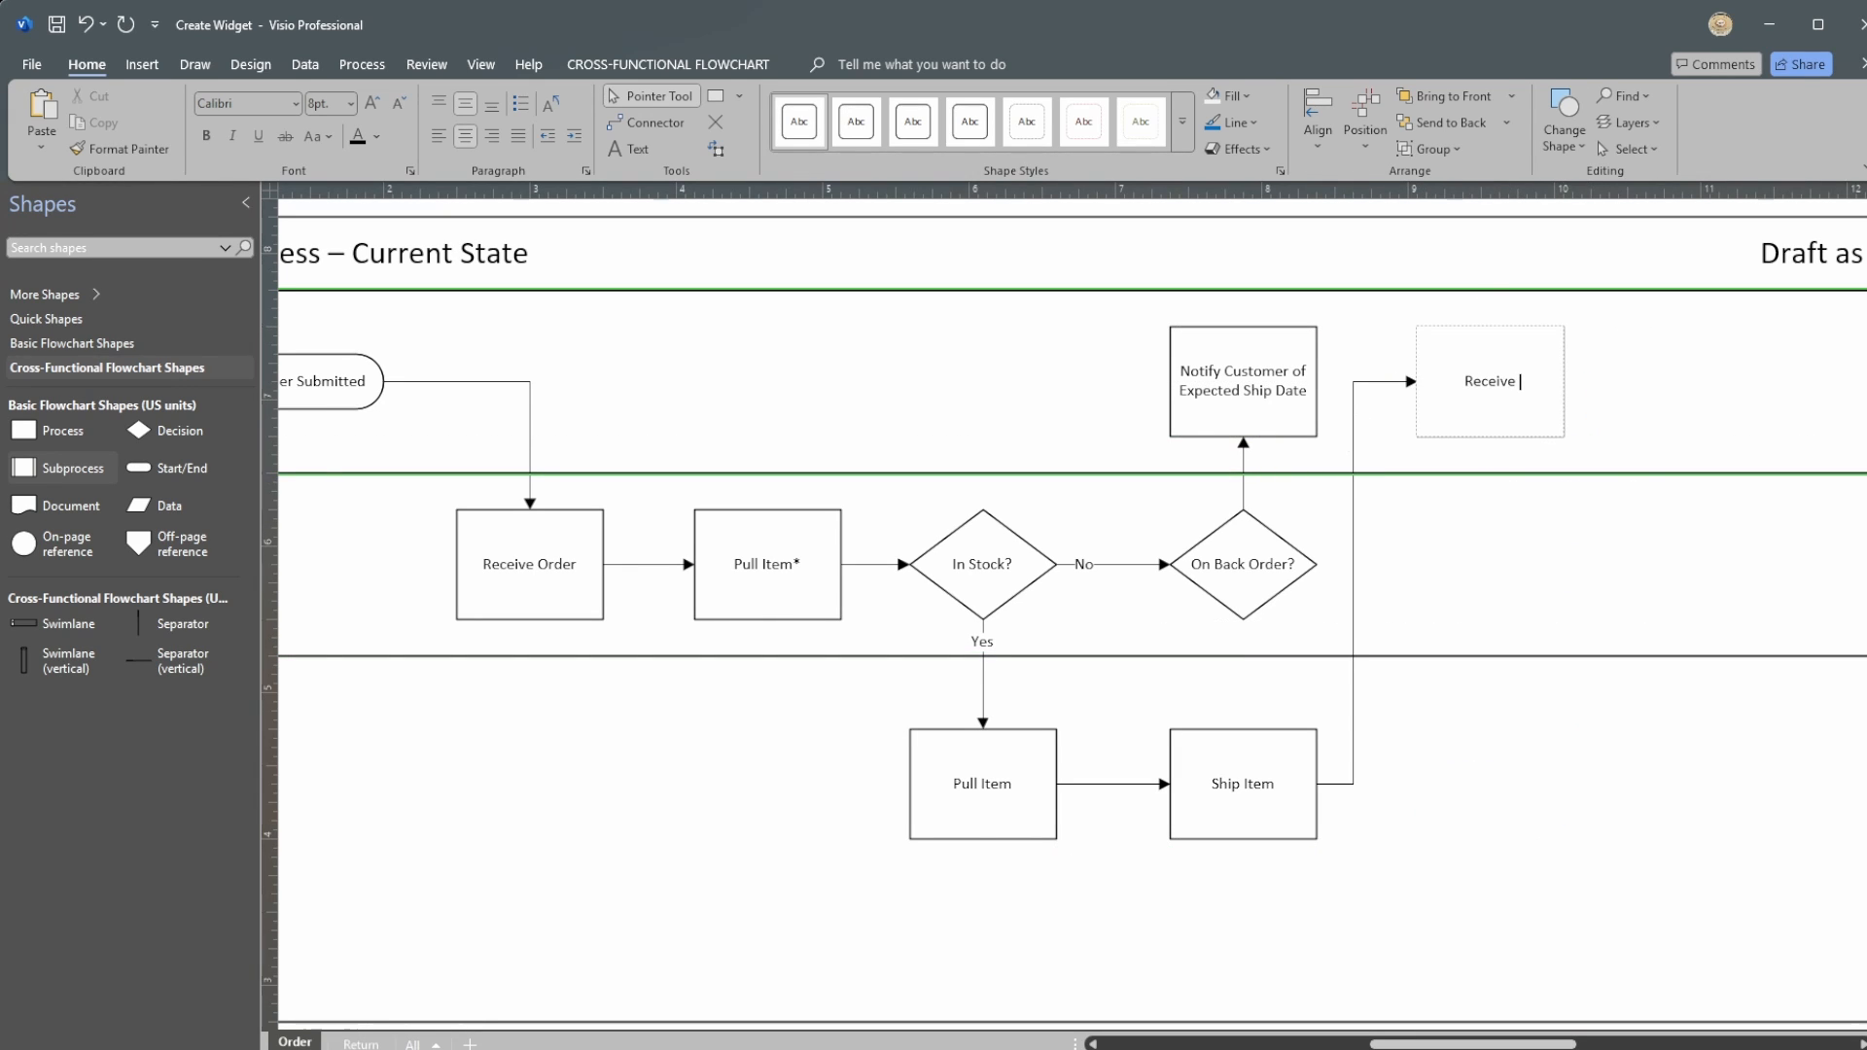
text(Item)
click(1599, 873)
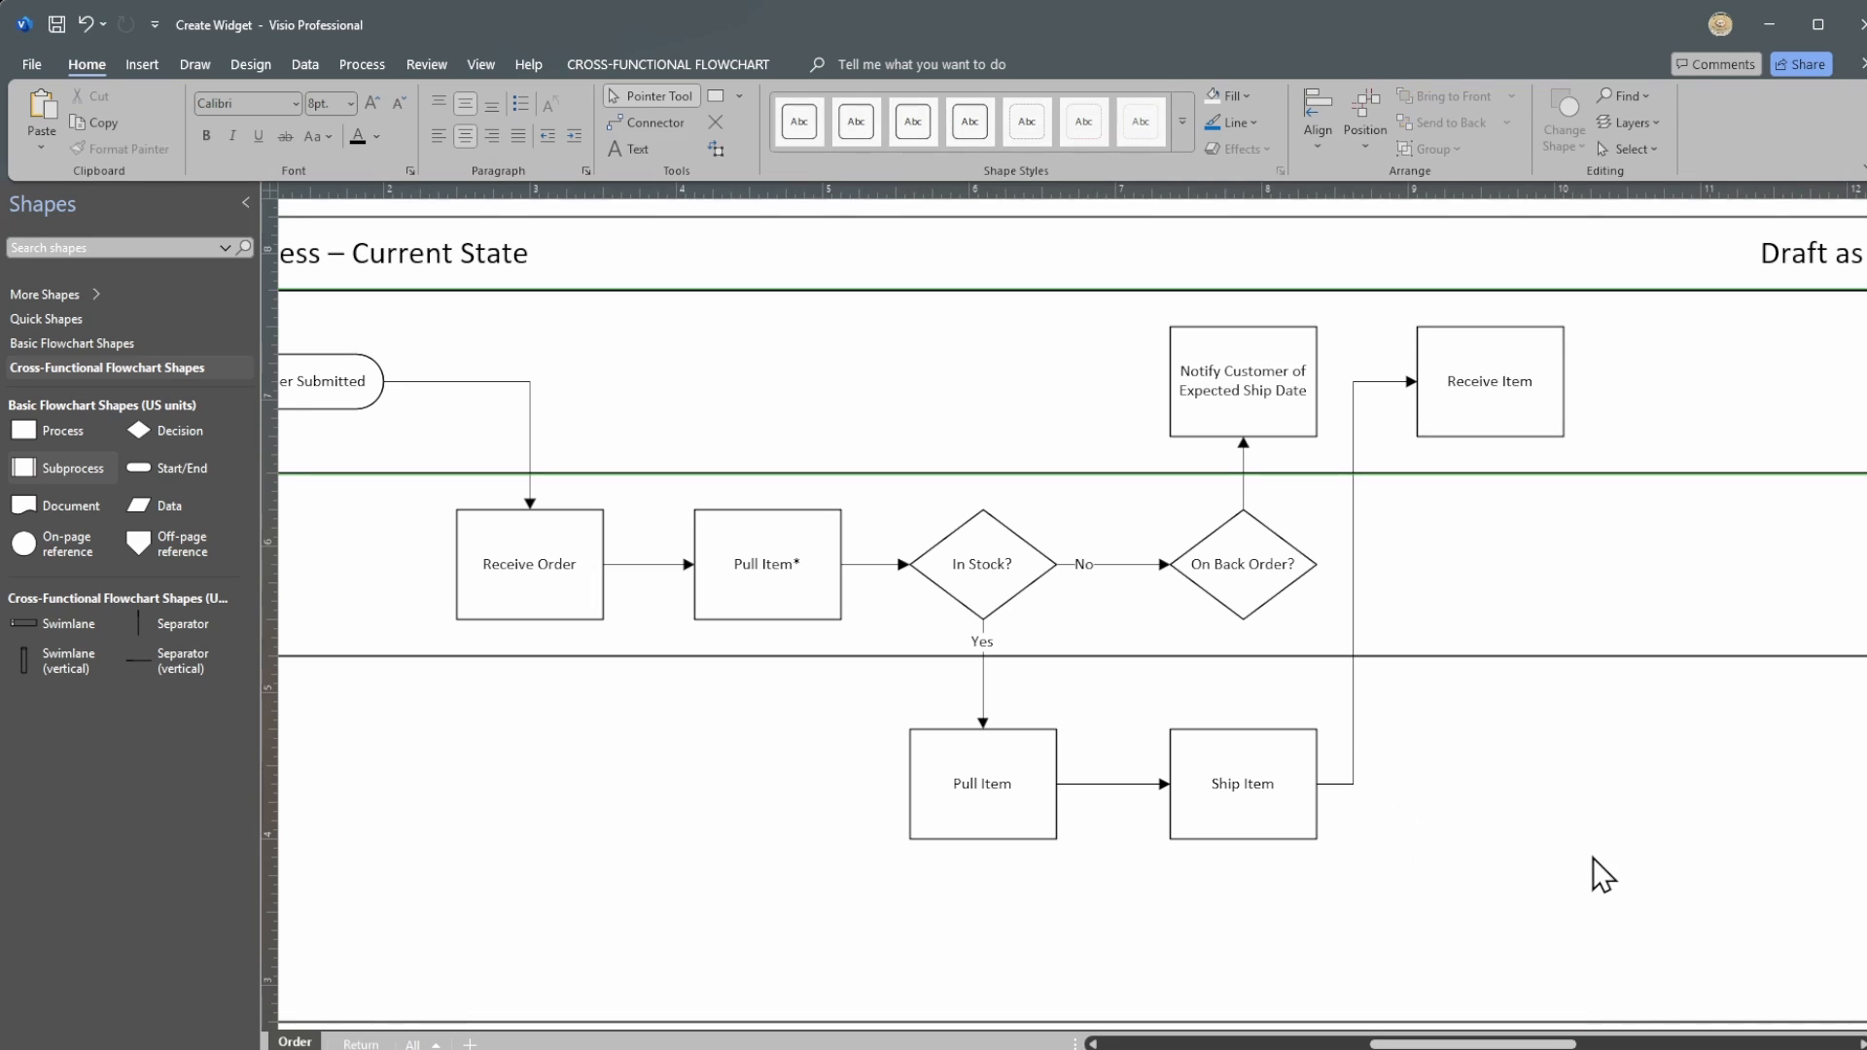
Step: Try the Receive Item box above In Stock?, before Notify Customer of Expected Ship Date, and inspect where its connector crosses the "No" line
drag(1554, 1044, 1557, 1045)
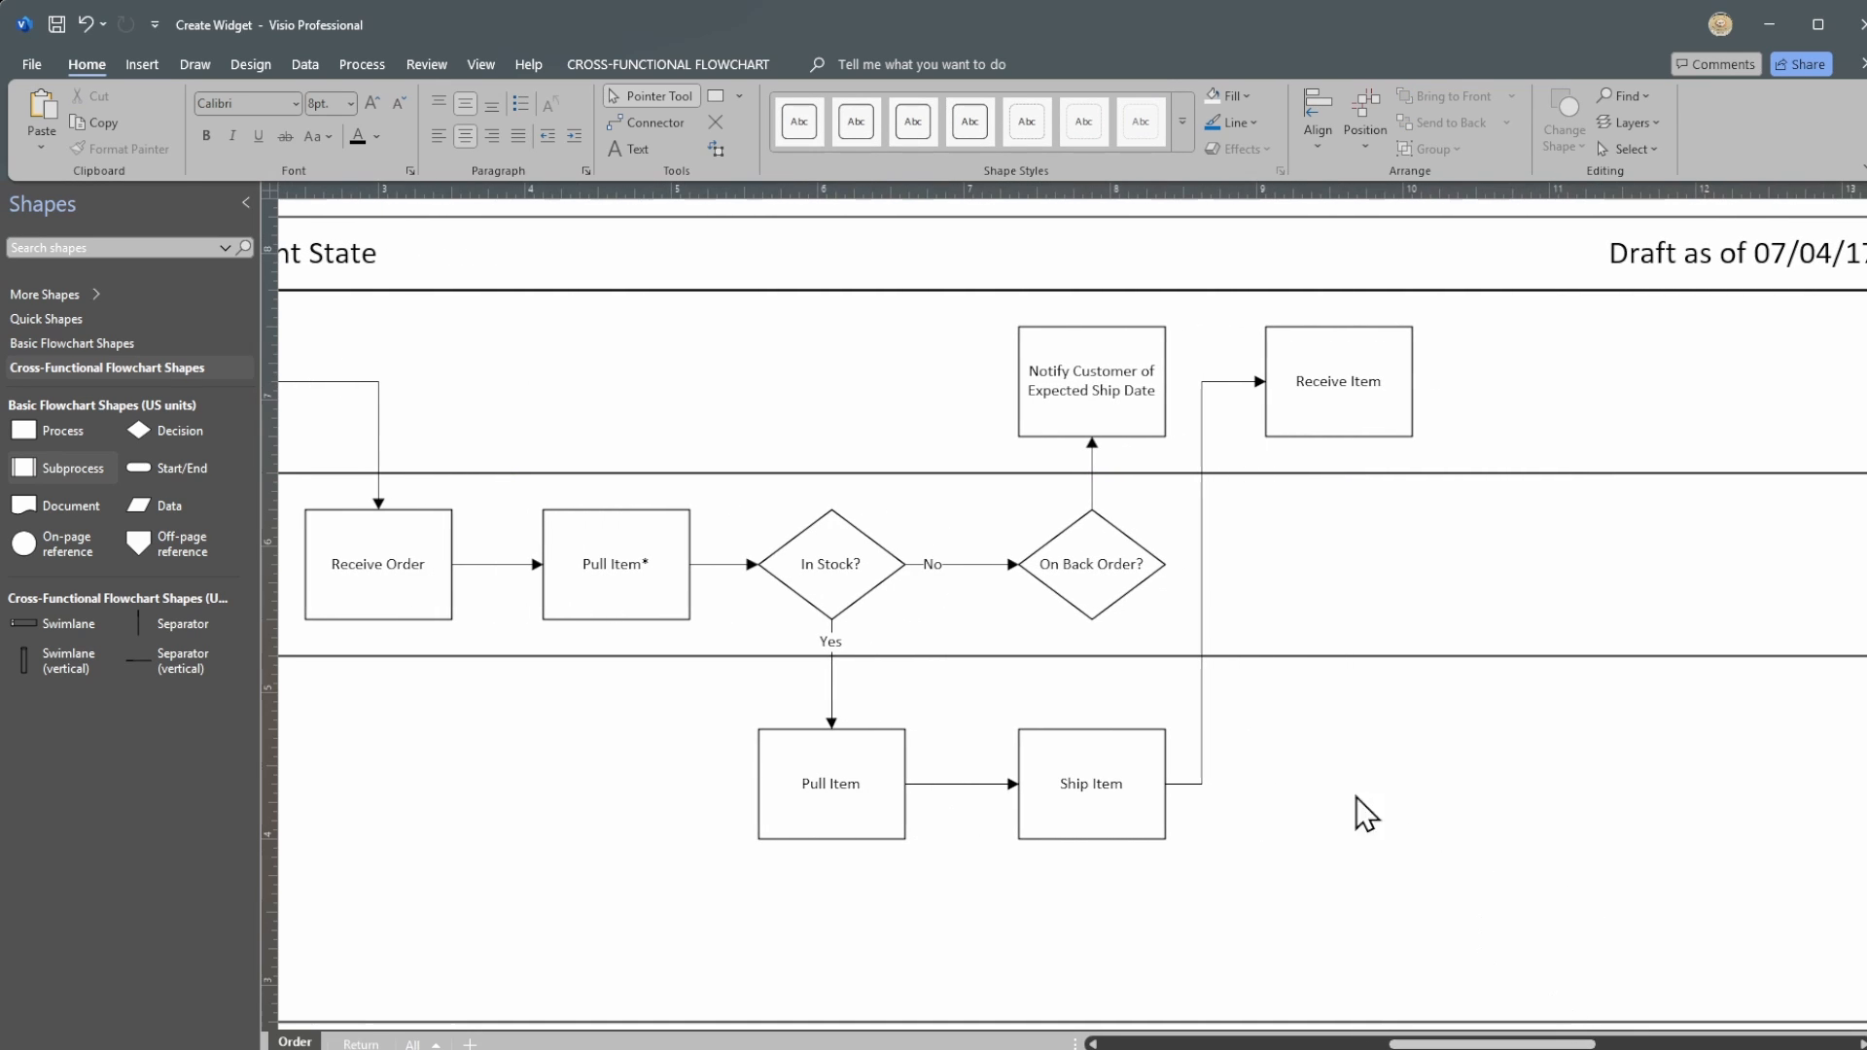
drag(1449, 1045, 1466, 1045)
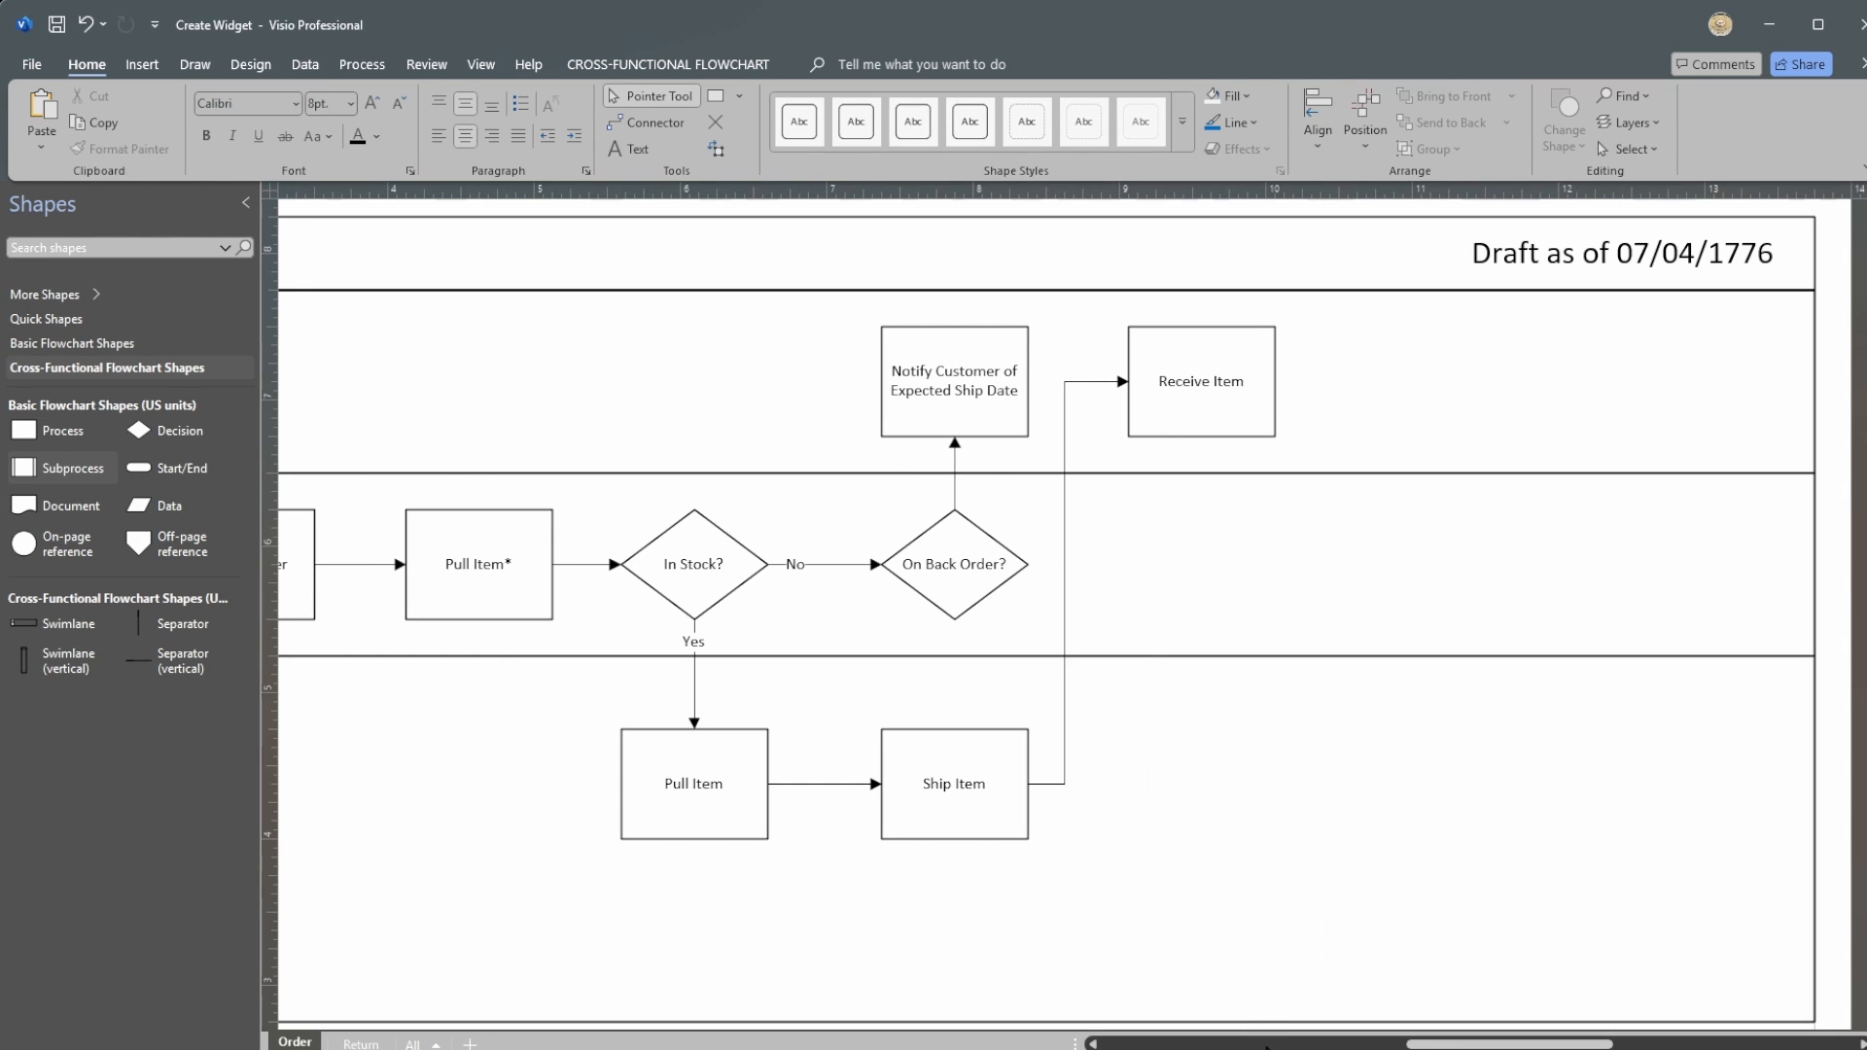
drag(1461, 1047, 1417, 1048)
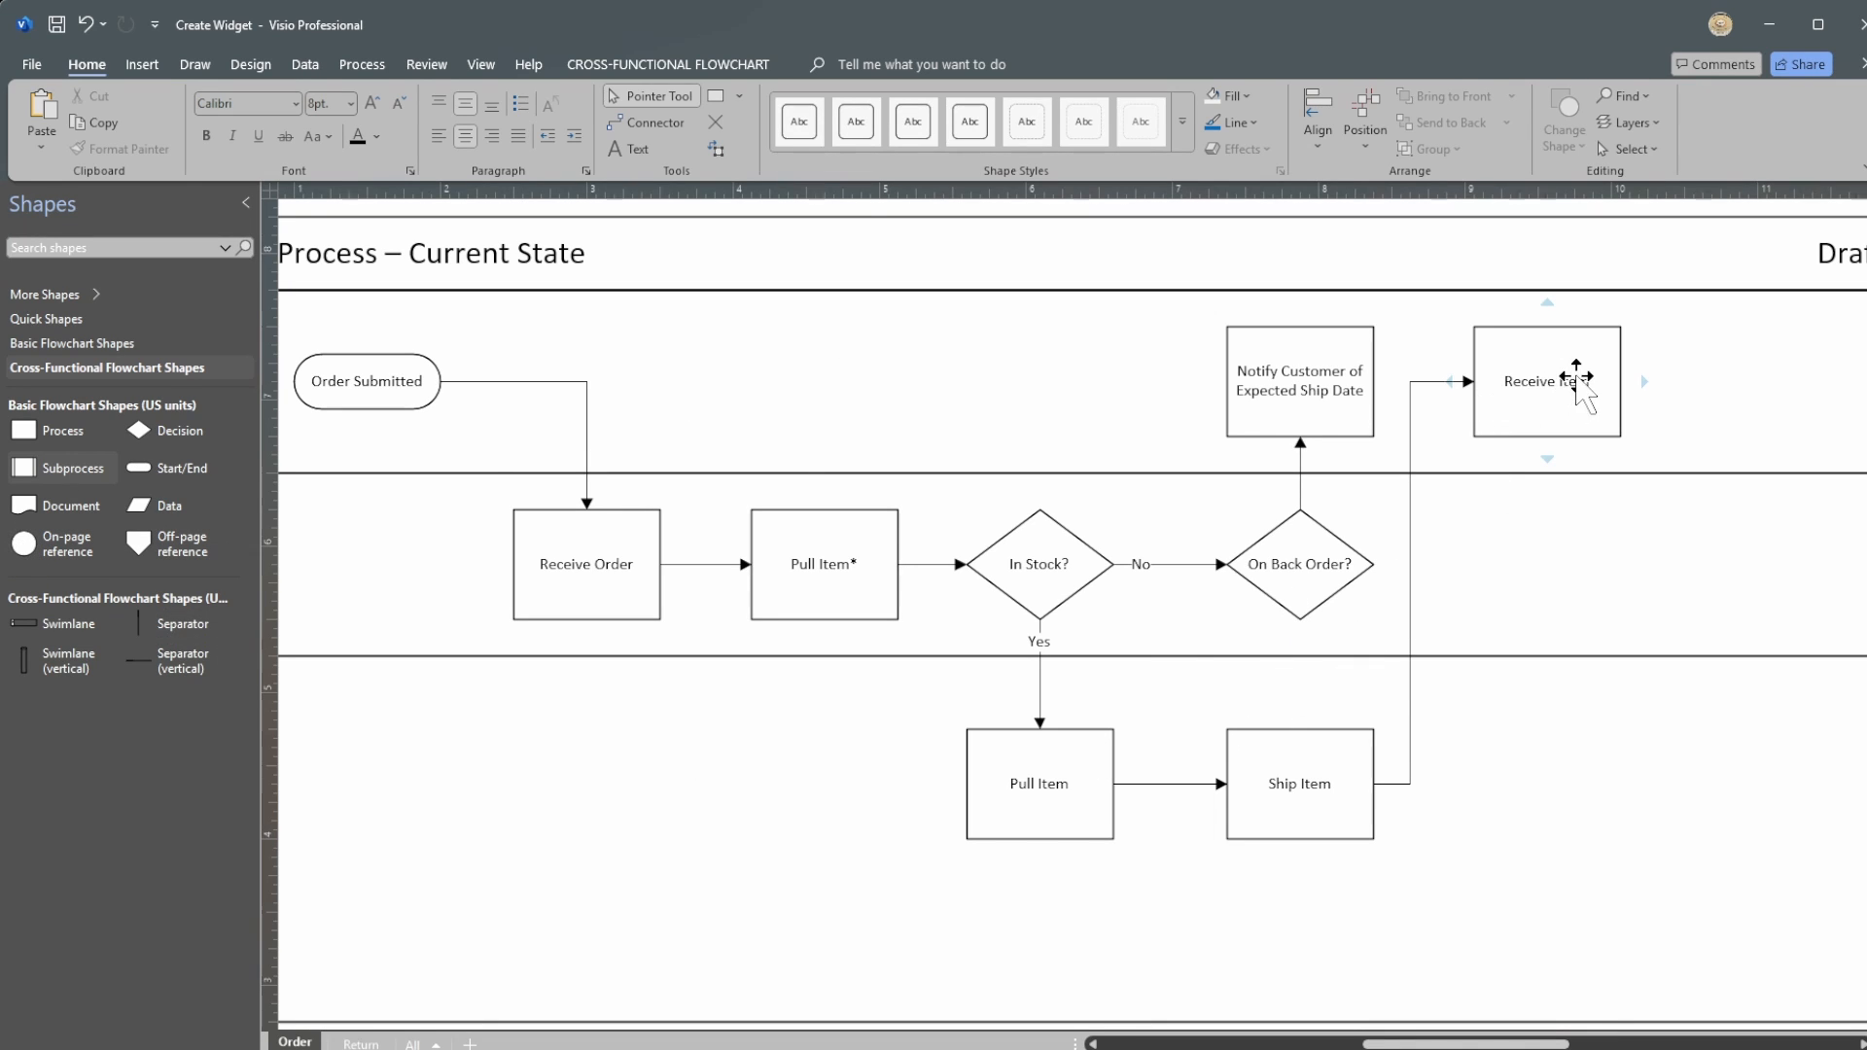
drag(1574, 376, 1067, 475)
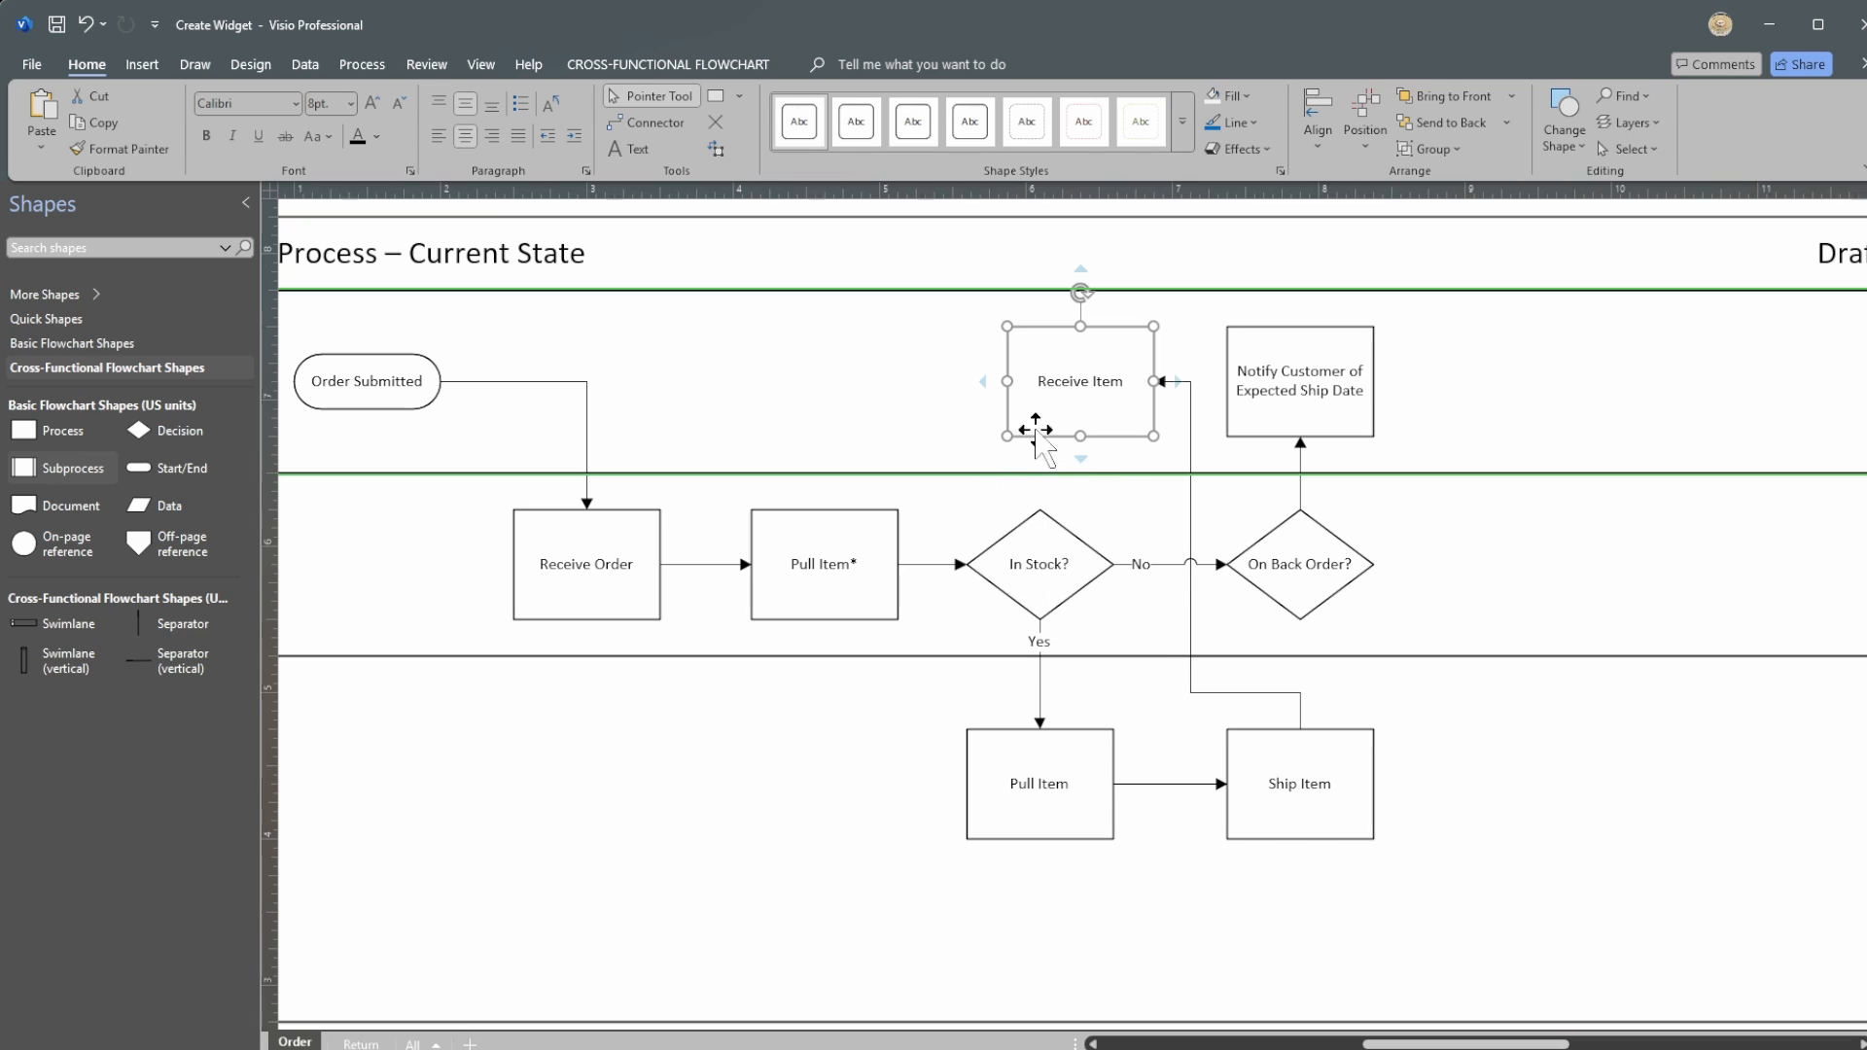
click(1489, 633)
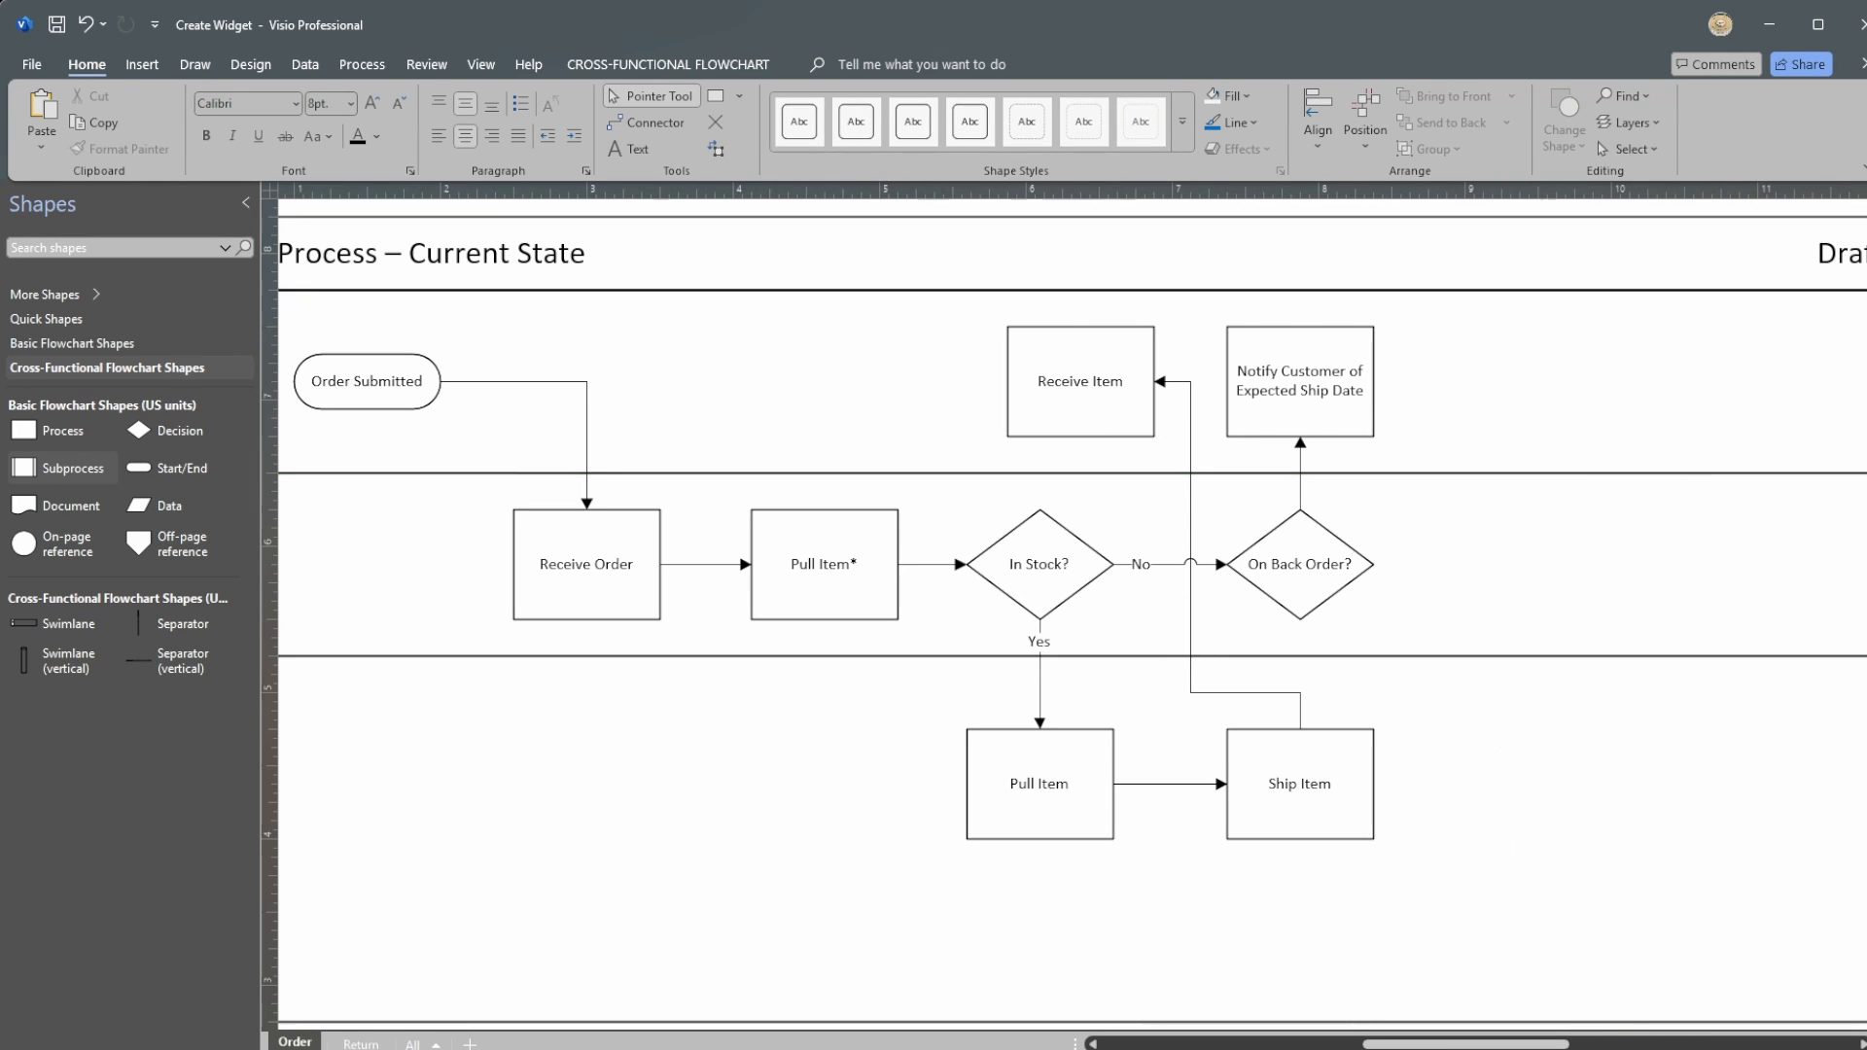
scroll(1077, 612, up, 2)
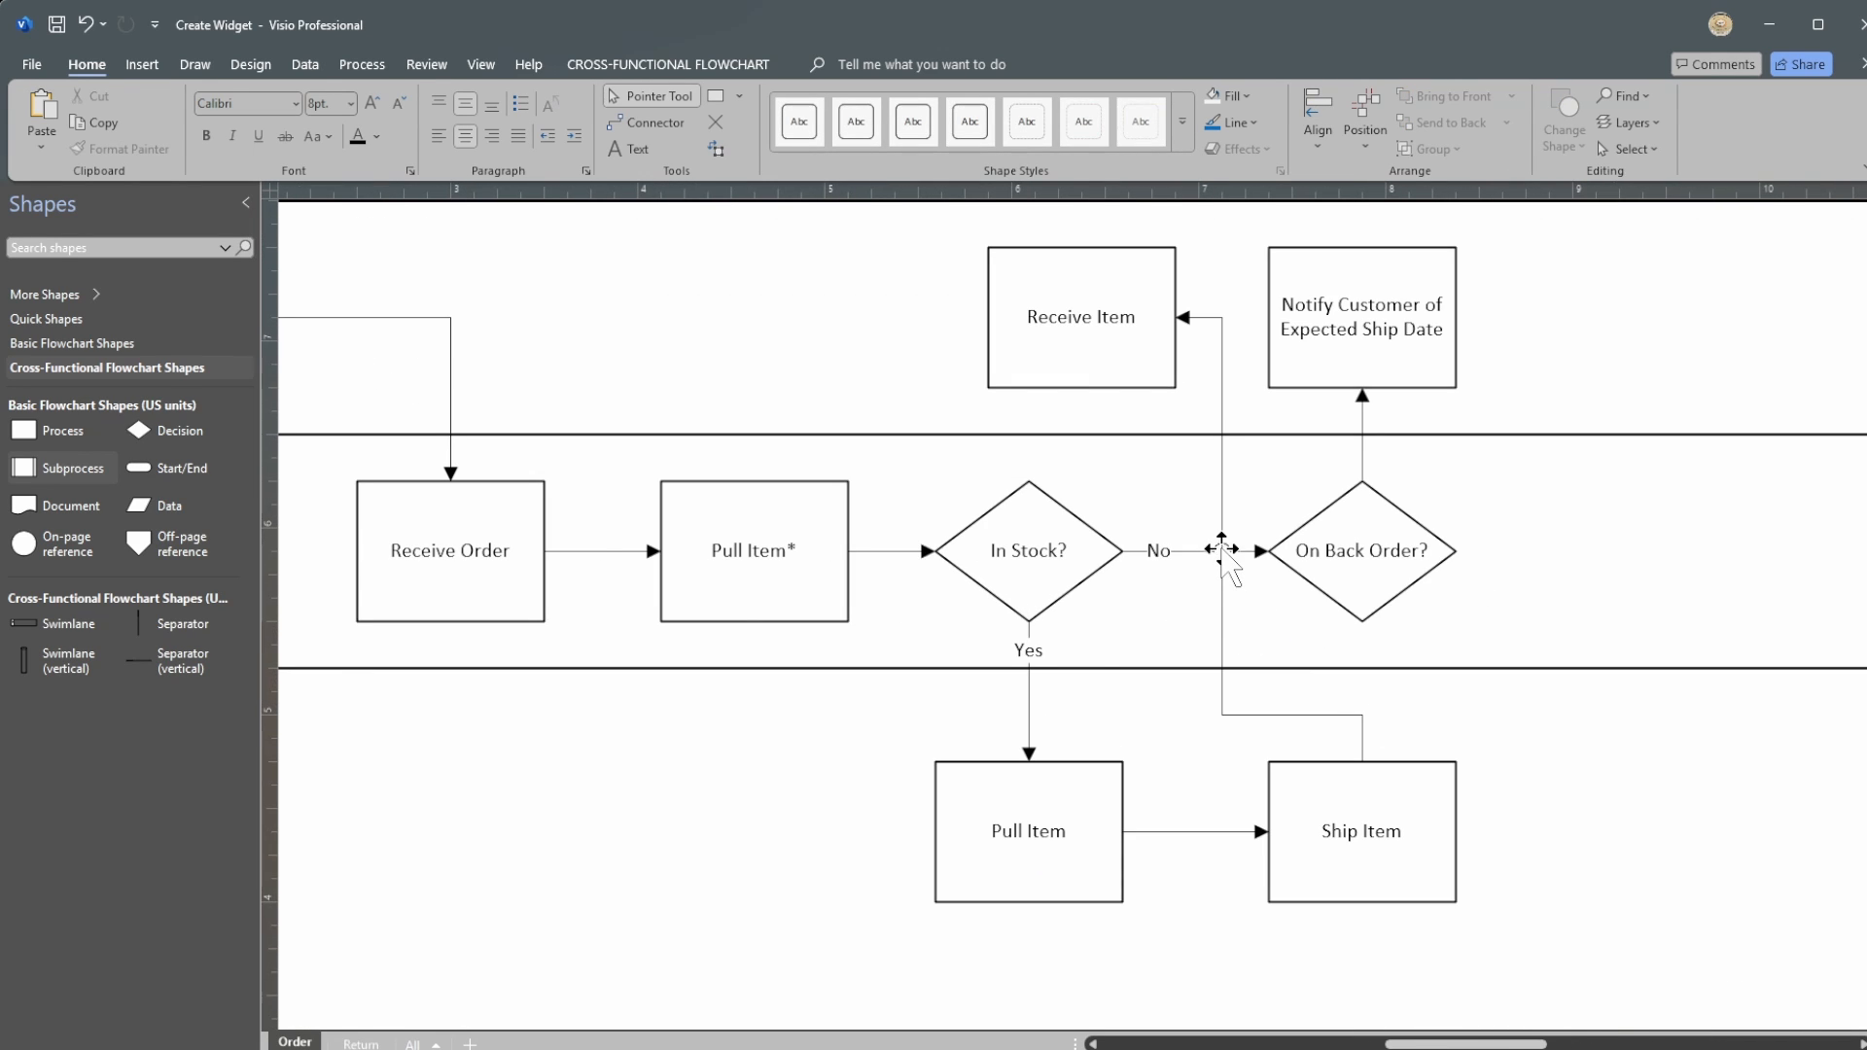
Step: Move the Receive Item box back to the far side of Notify Customer of Expected Ship Date in the Customer lane
scroll(1078, 618, down, 1)
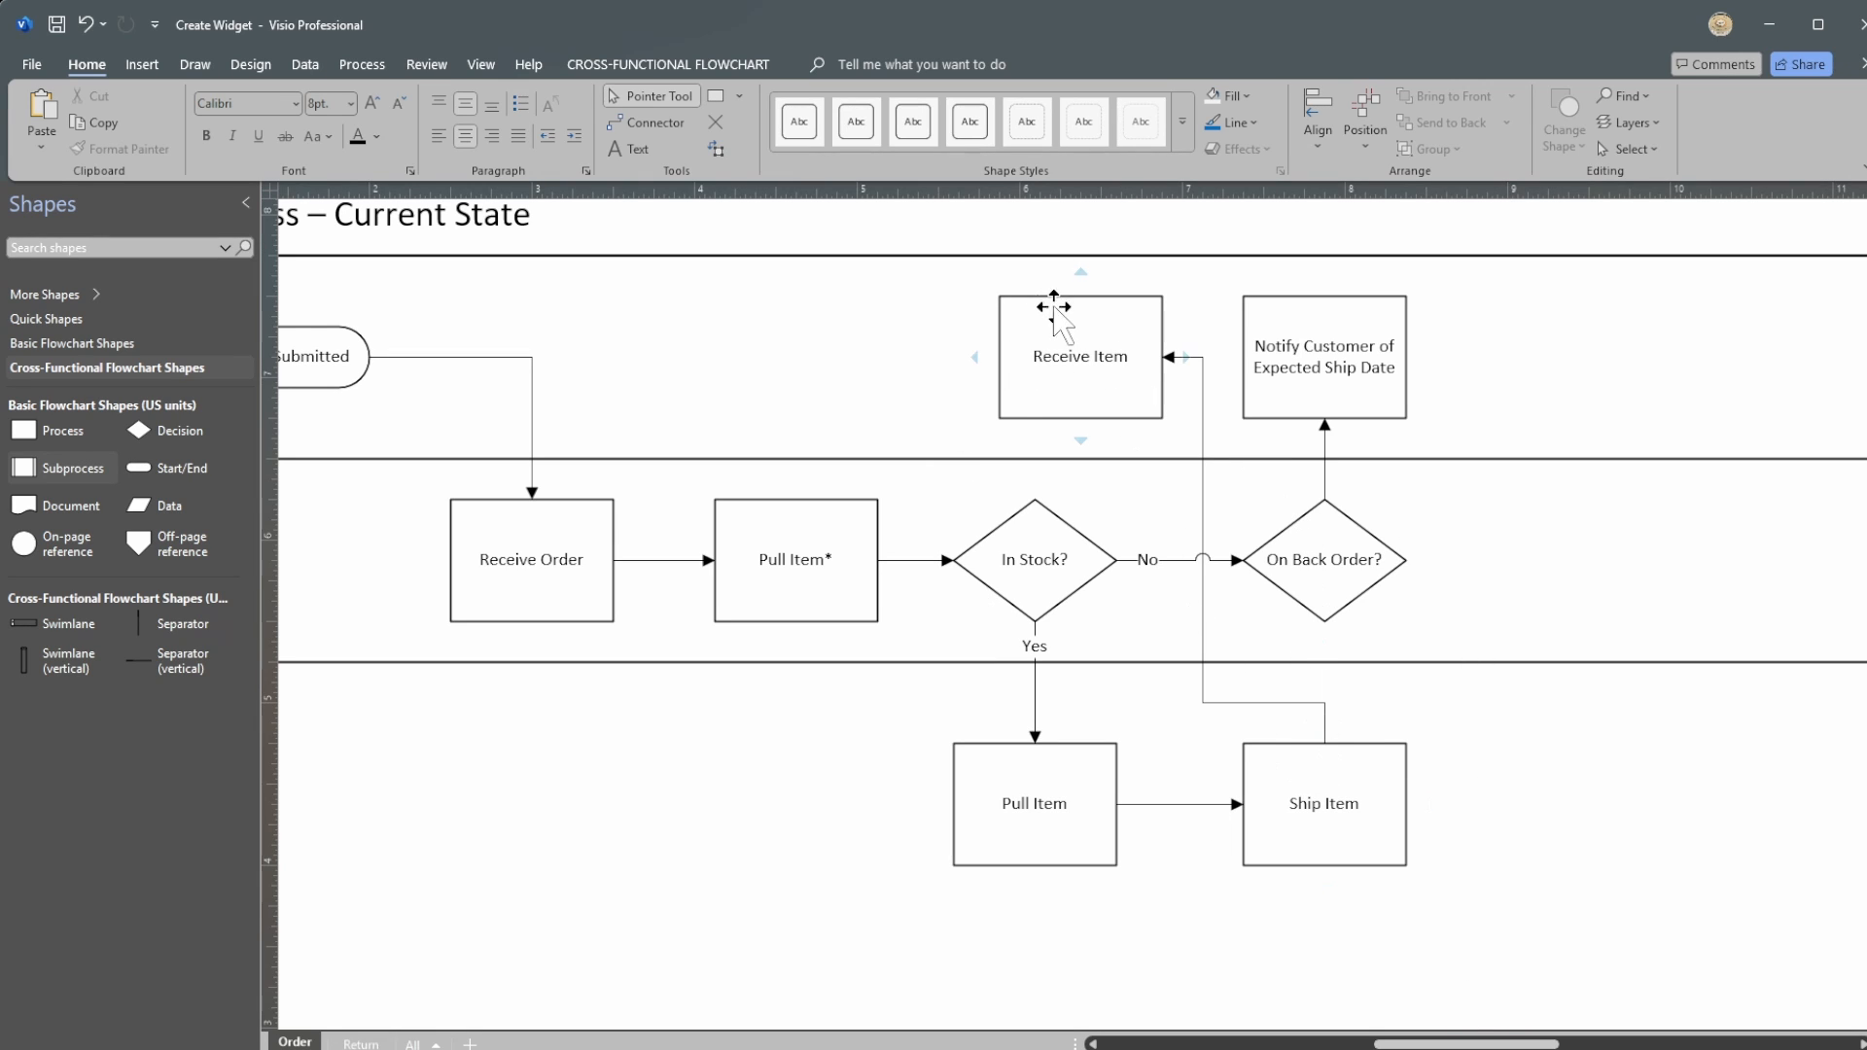
click(1067, 360)
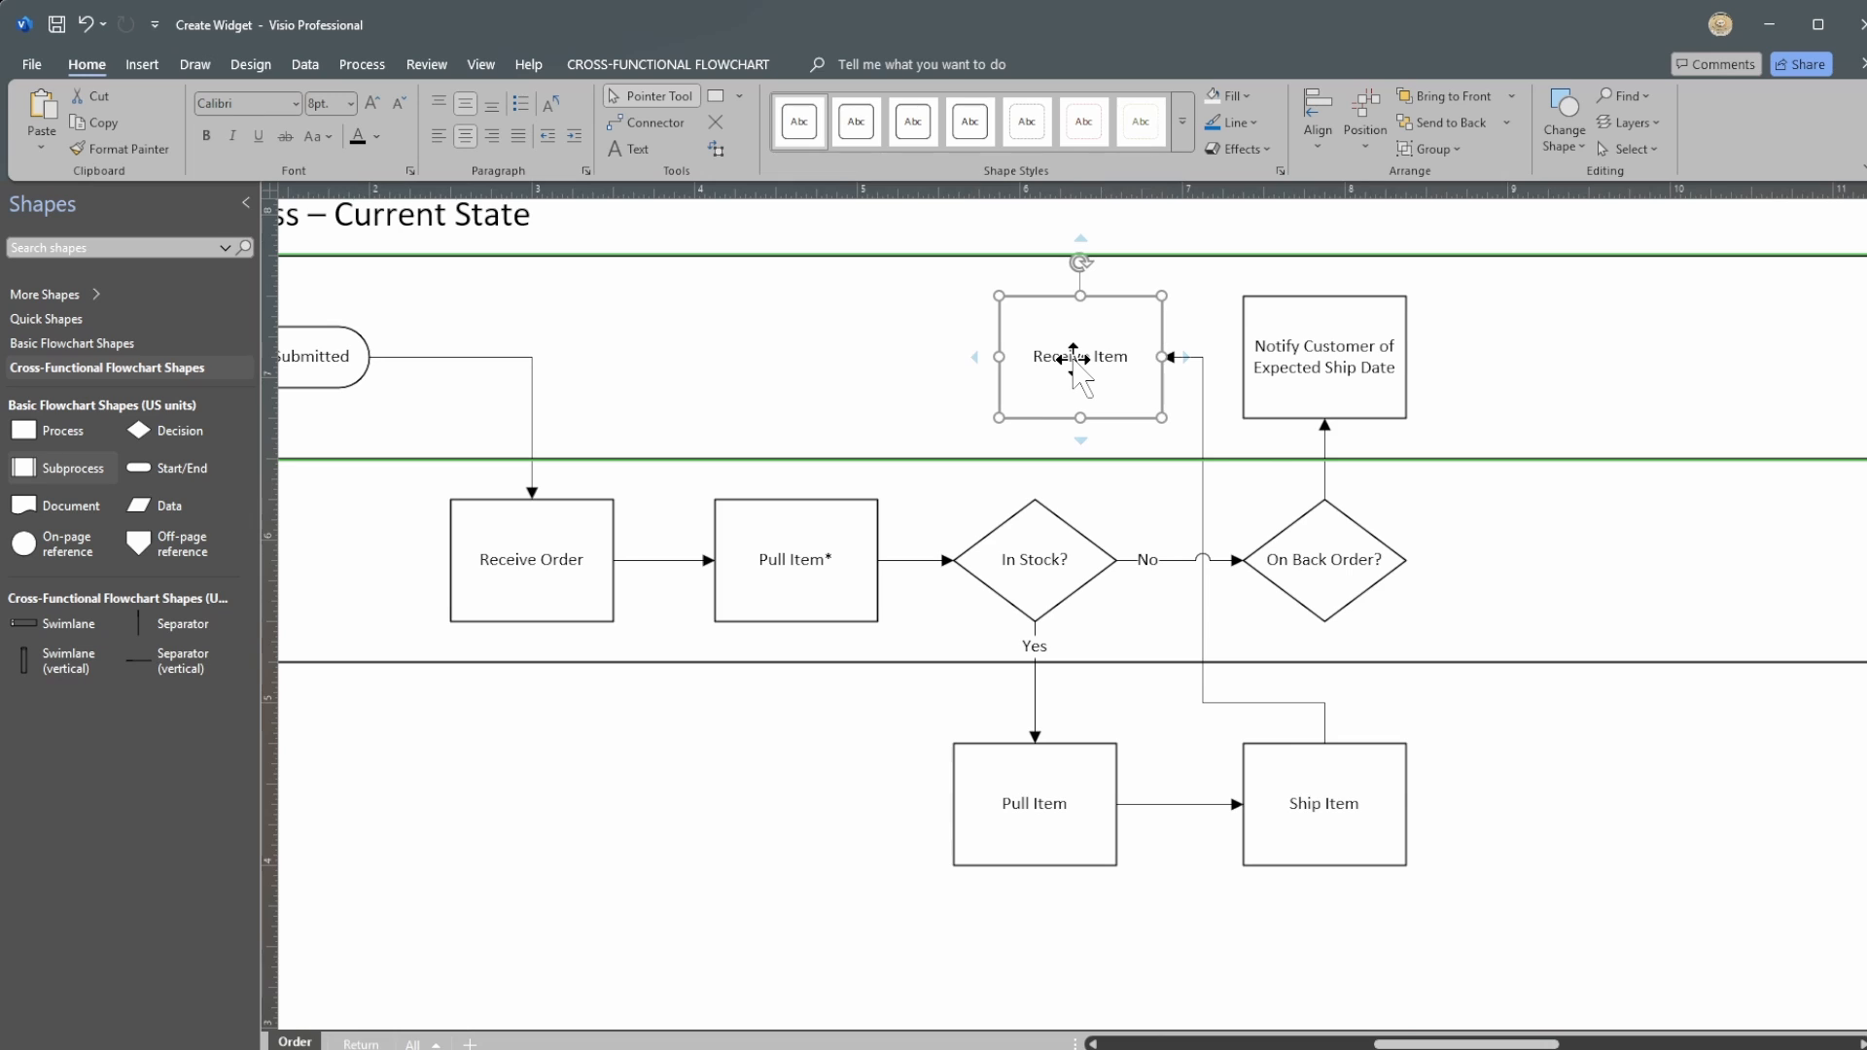
drag(1075, 362, 1620, 371)
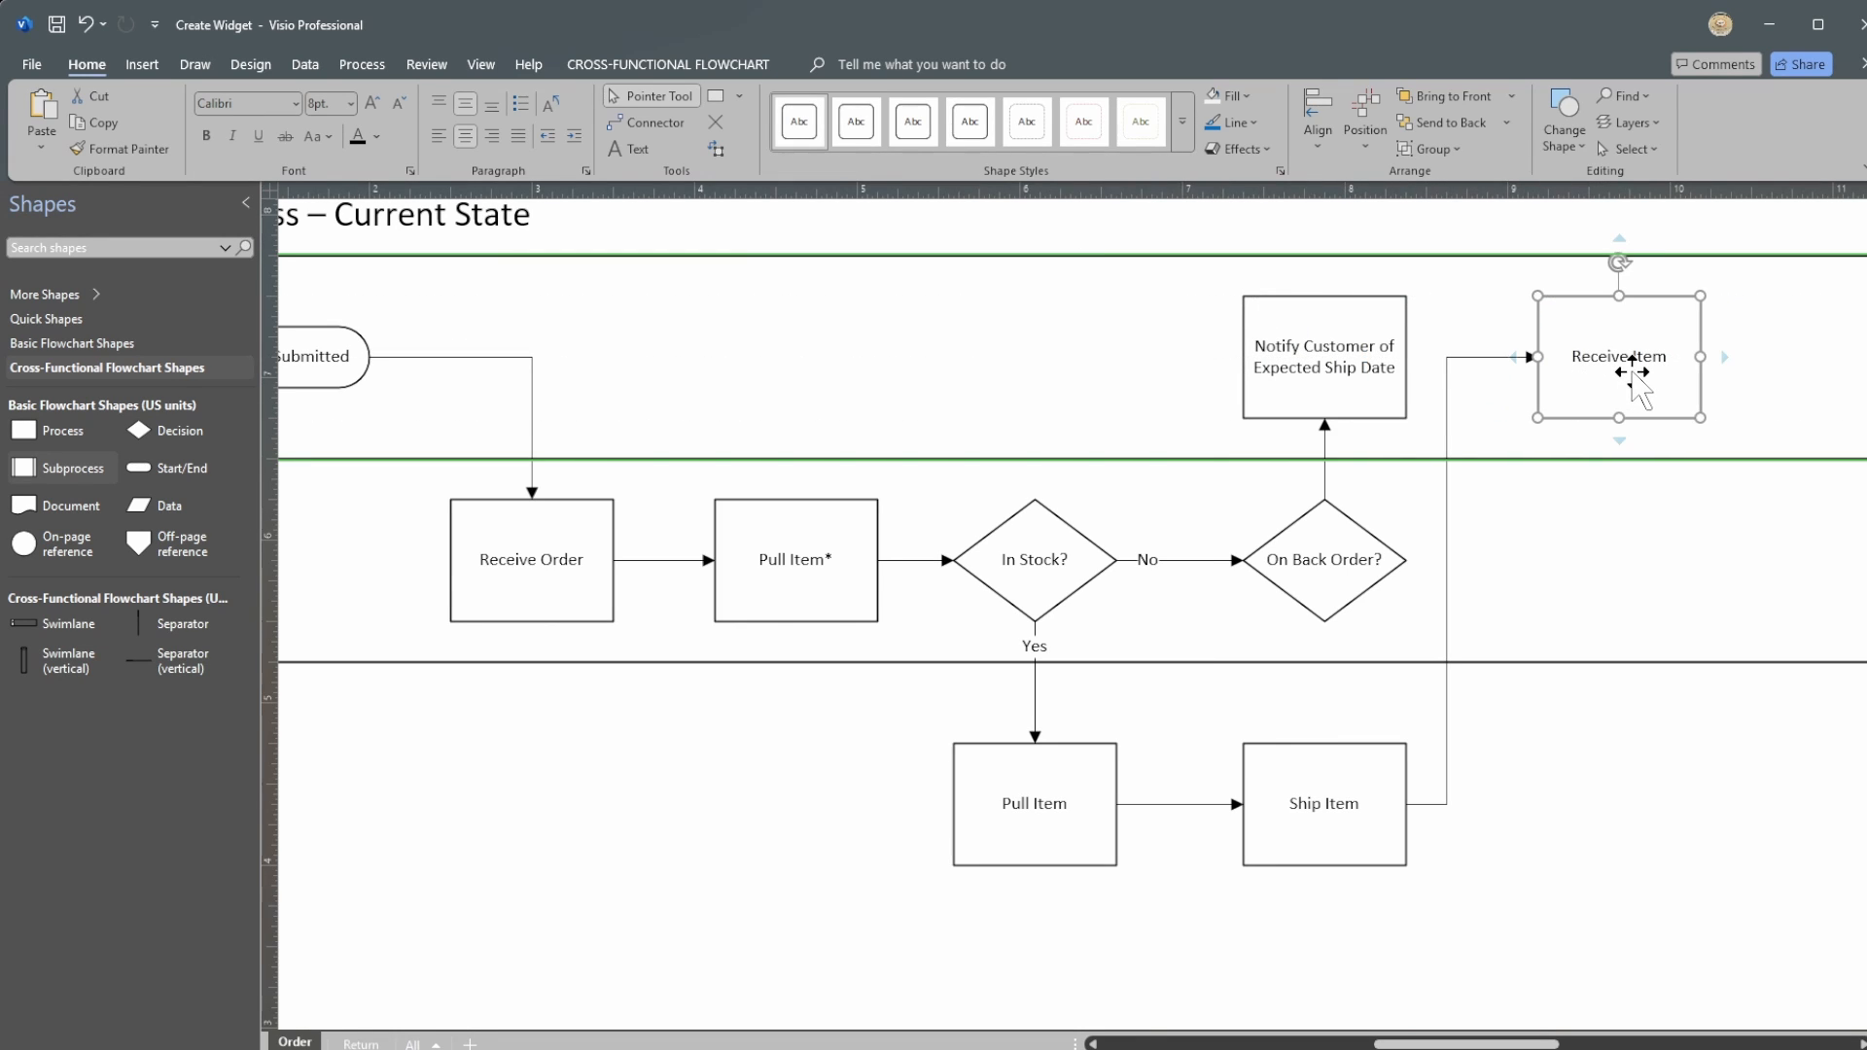
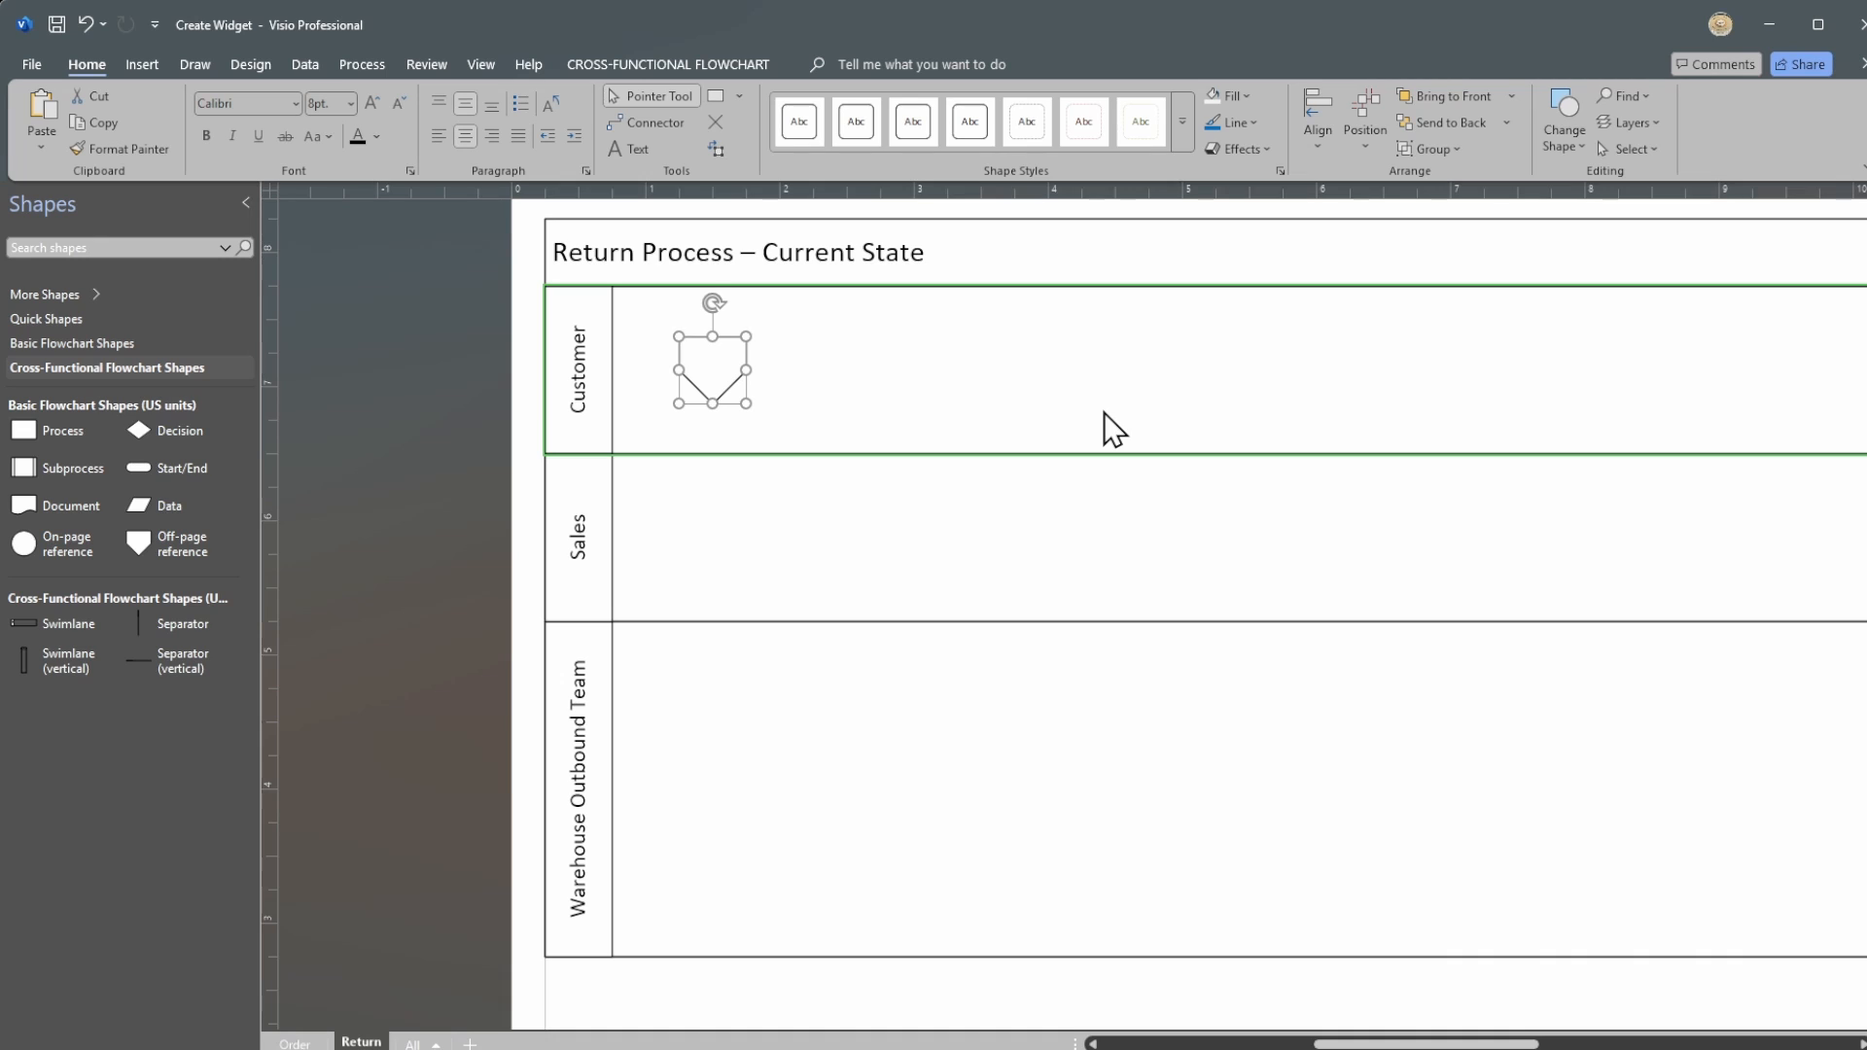
Step: Label the off-page reference in the Return page's Customer lane "Item Requires Return"
text(Item)
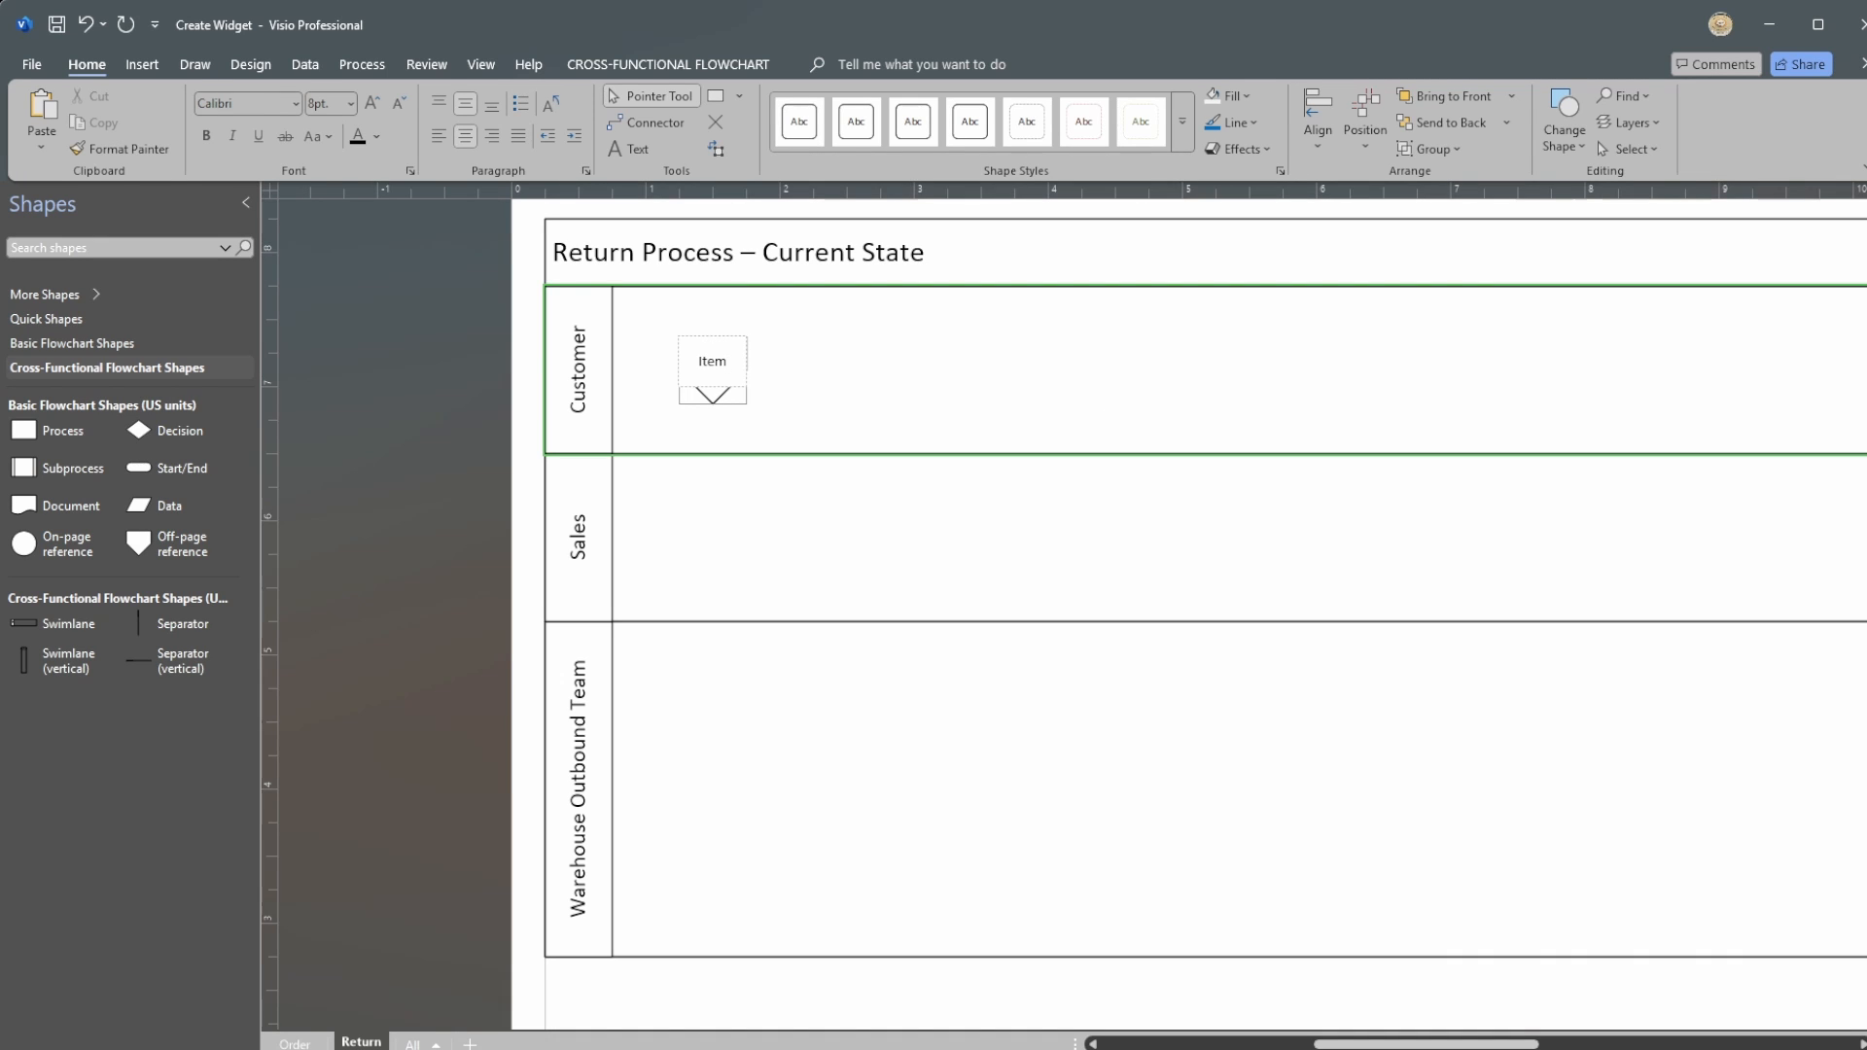
text( Requires Return)
click(1003, 331)
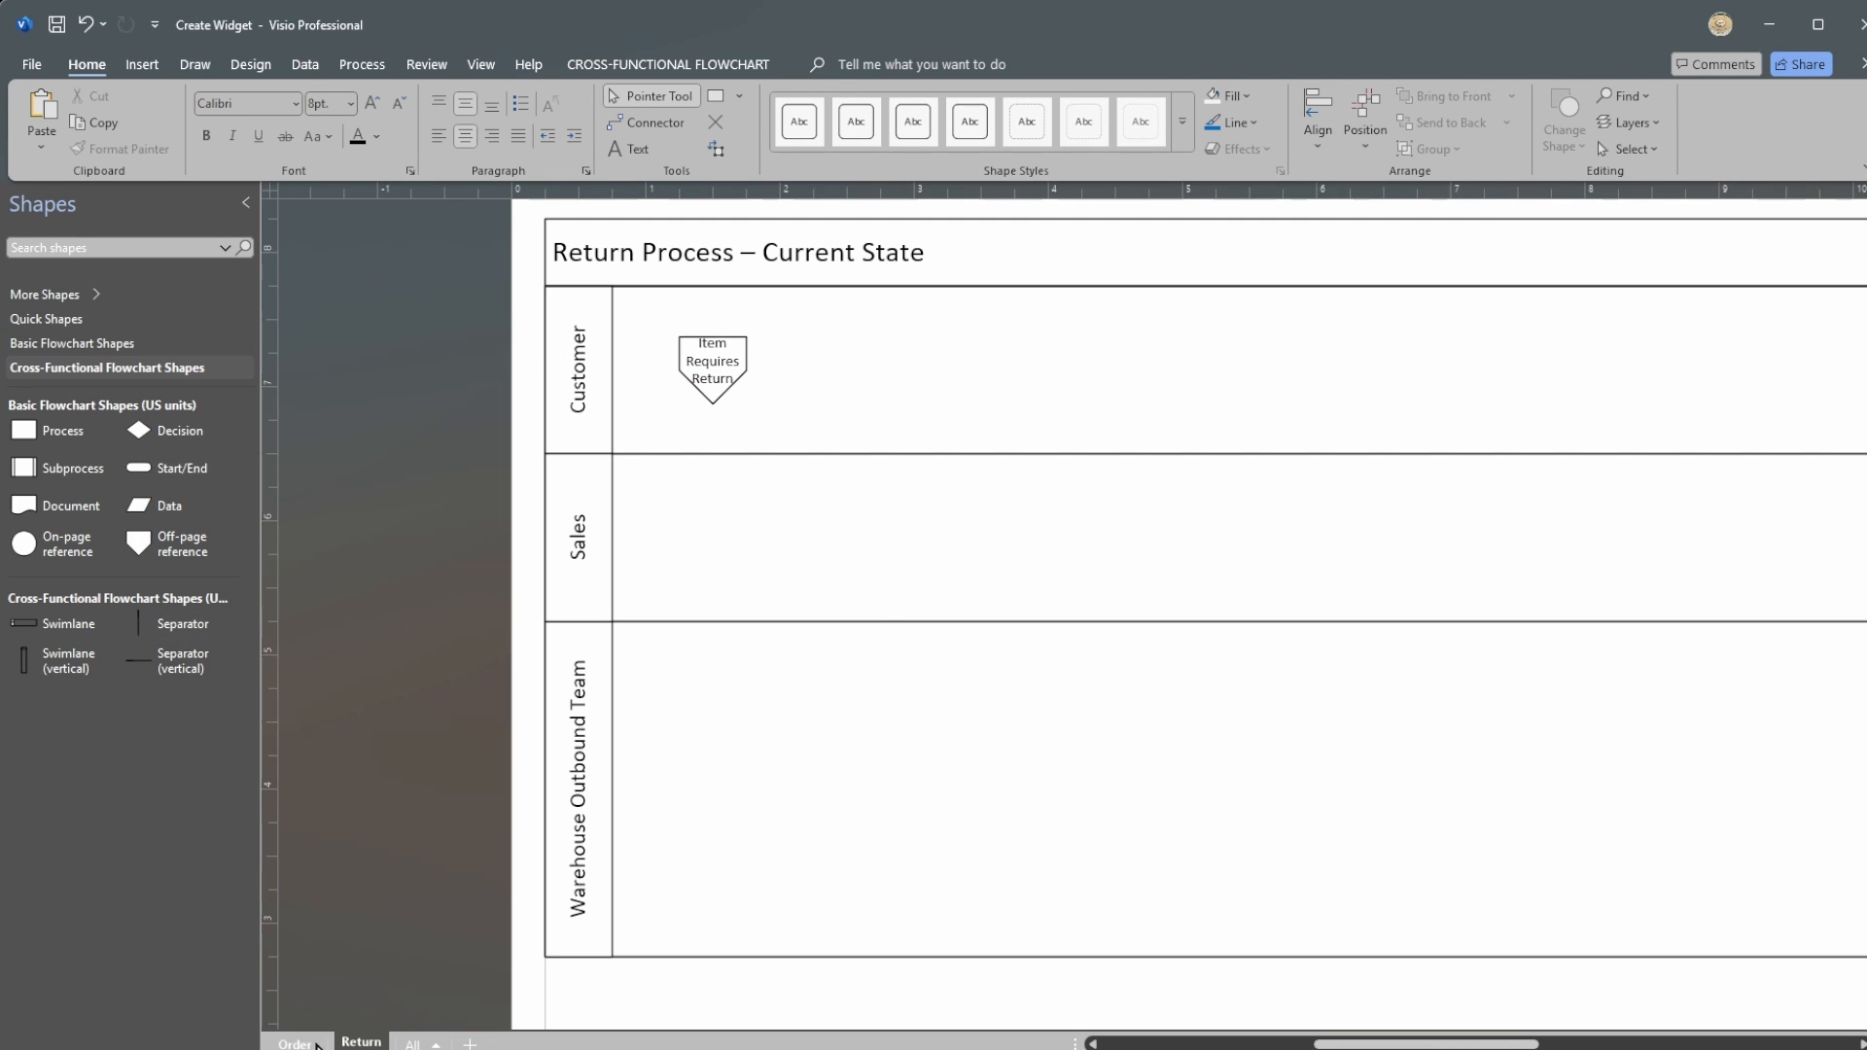
Step: Place a Start/End shape beside the Item Requires Return reference in the Customer lane and remove it again
drag(141, 470, 906, 375)
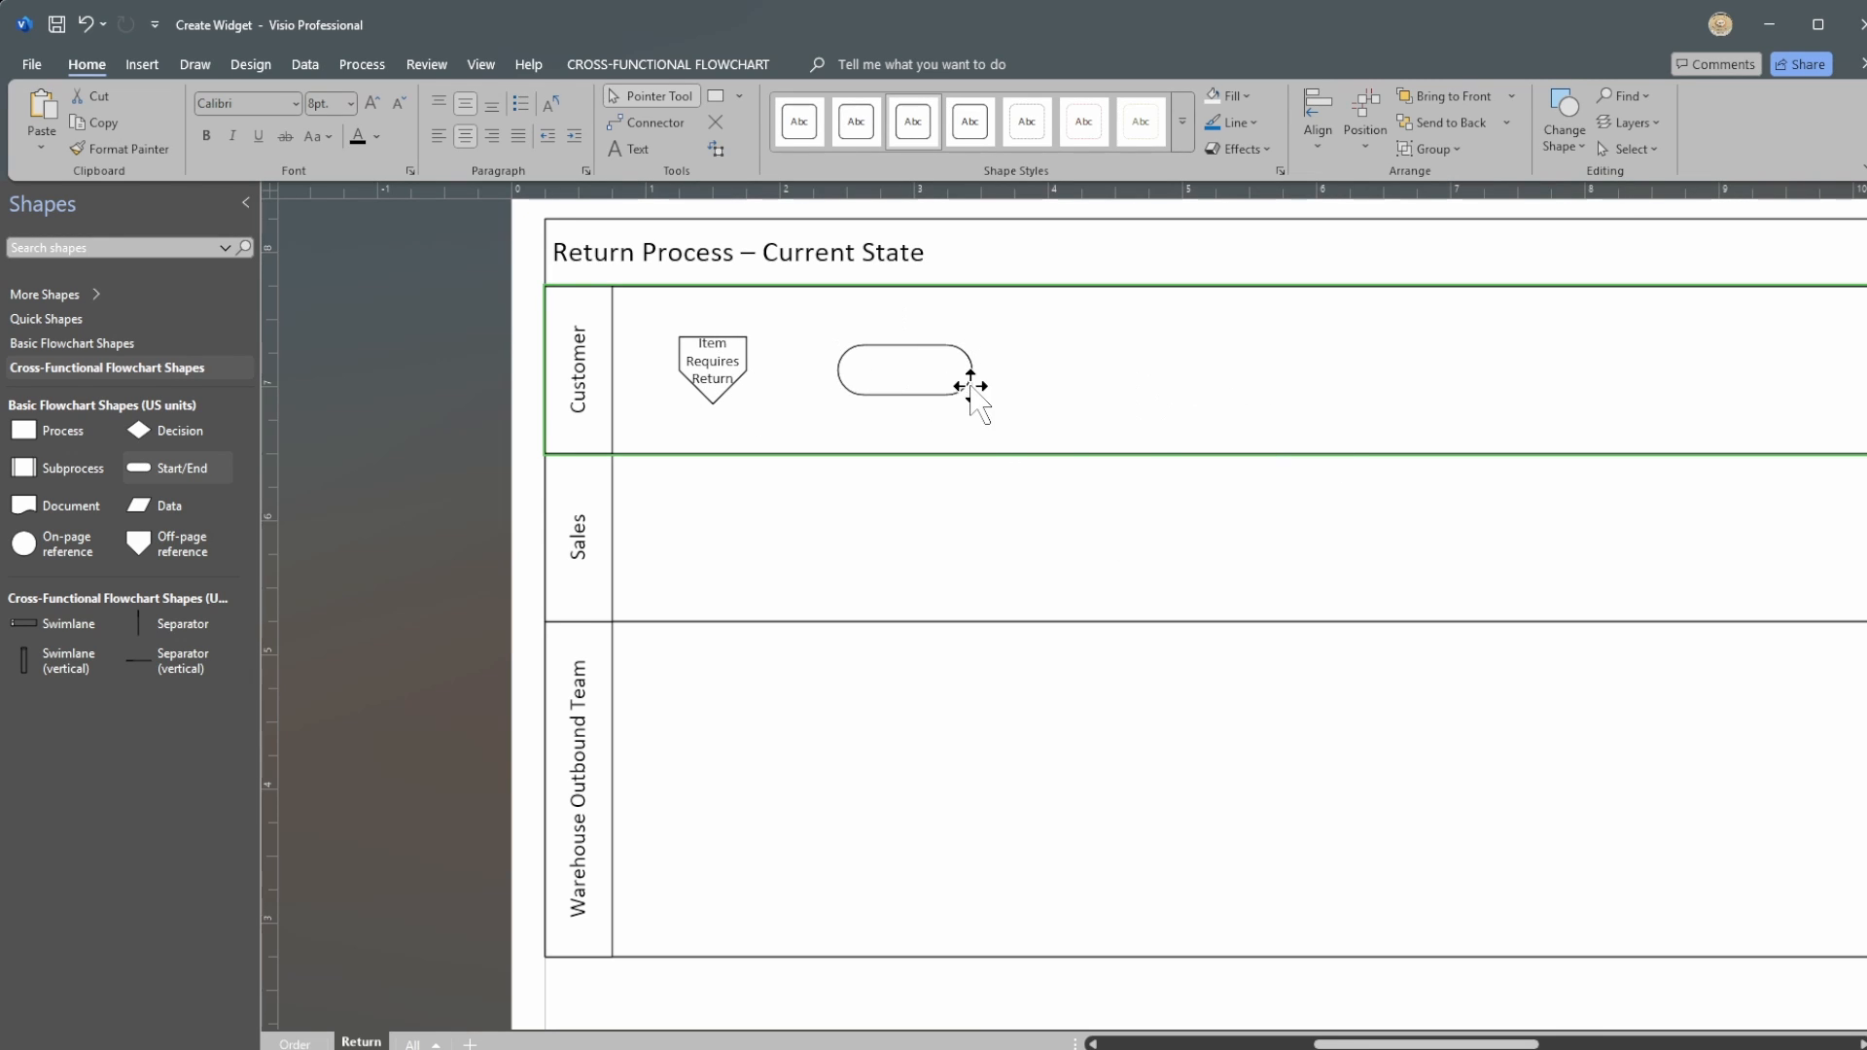
key(Delete)
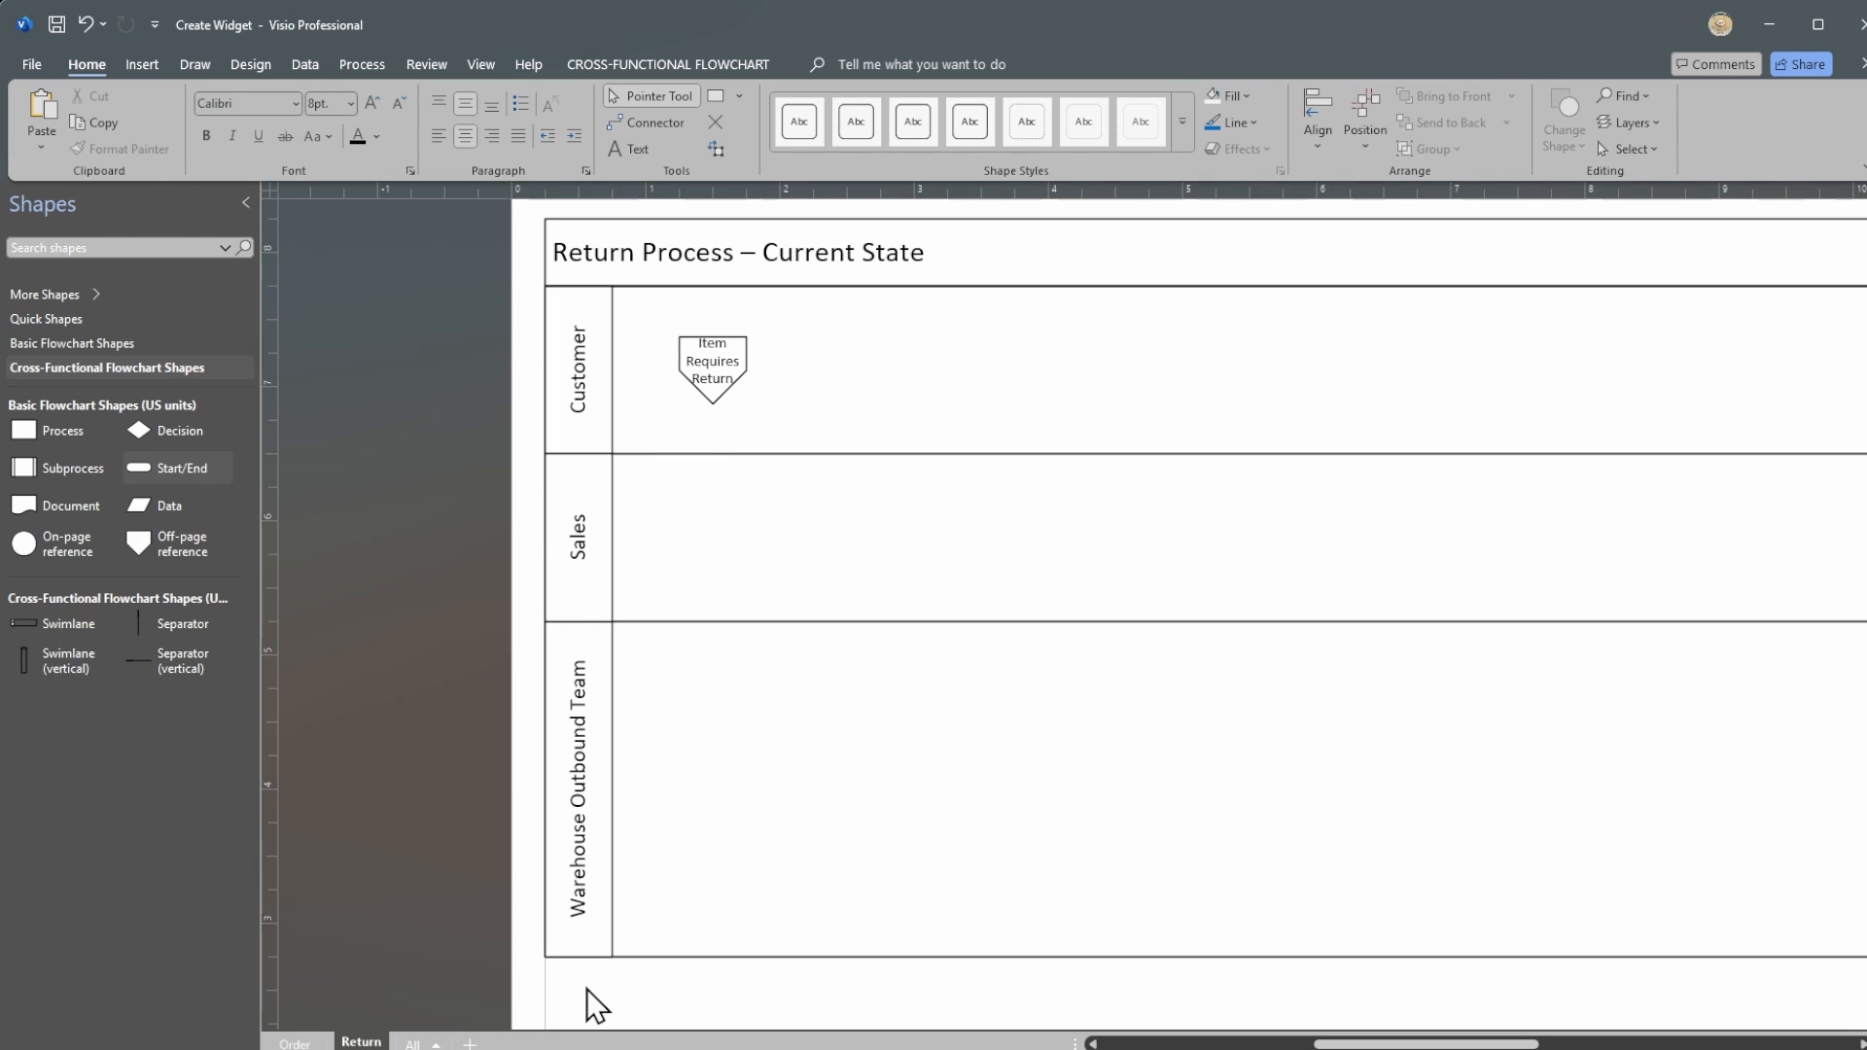
Step: Test the off-page reference links by following Return Item from the Order page to the Return page and back
click(295, 1044)
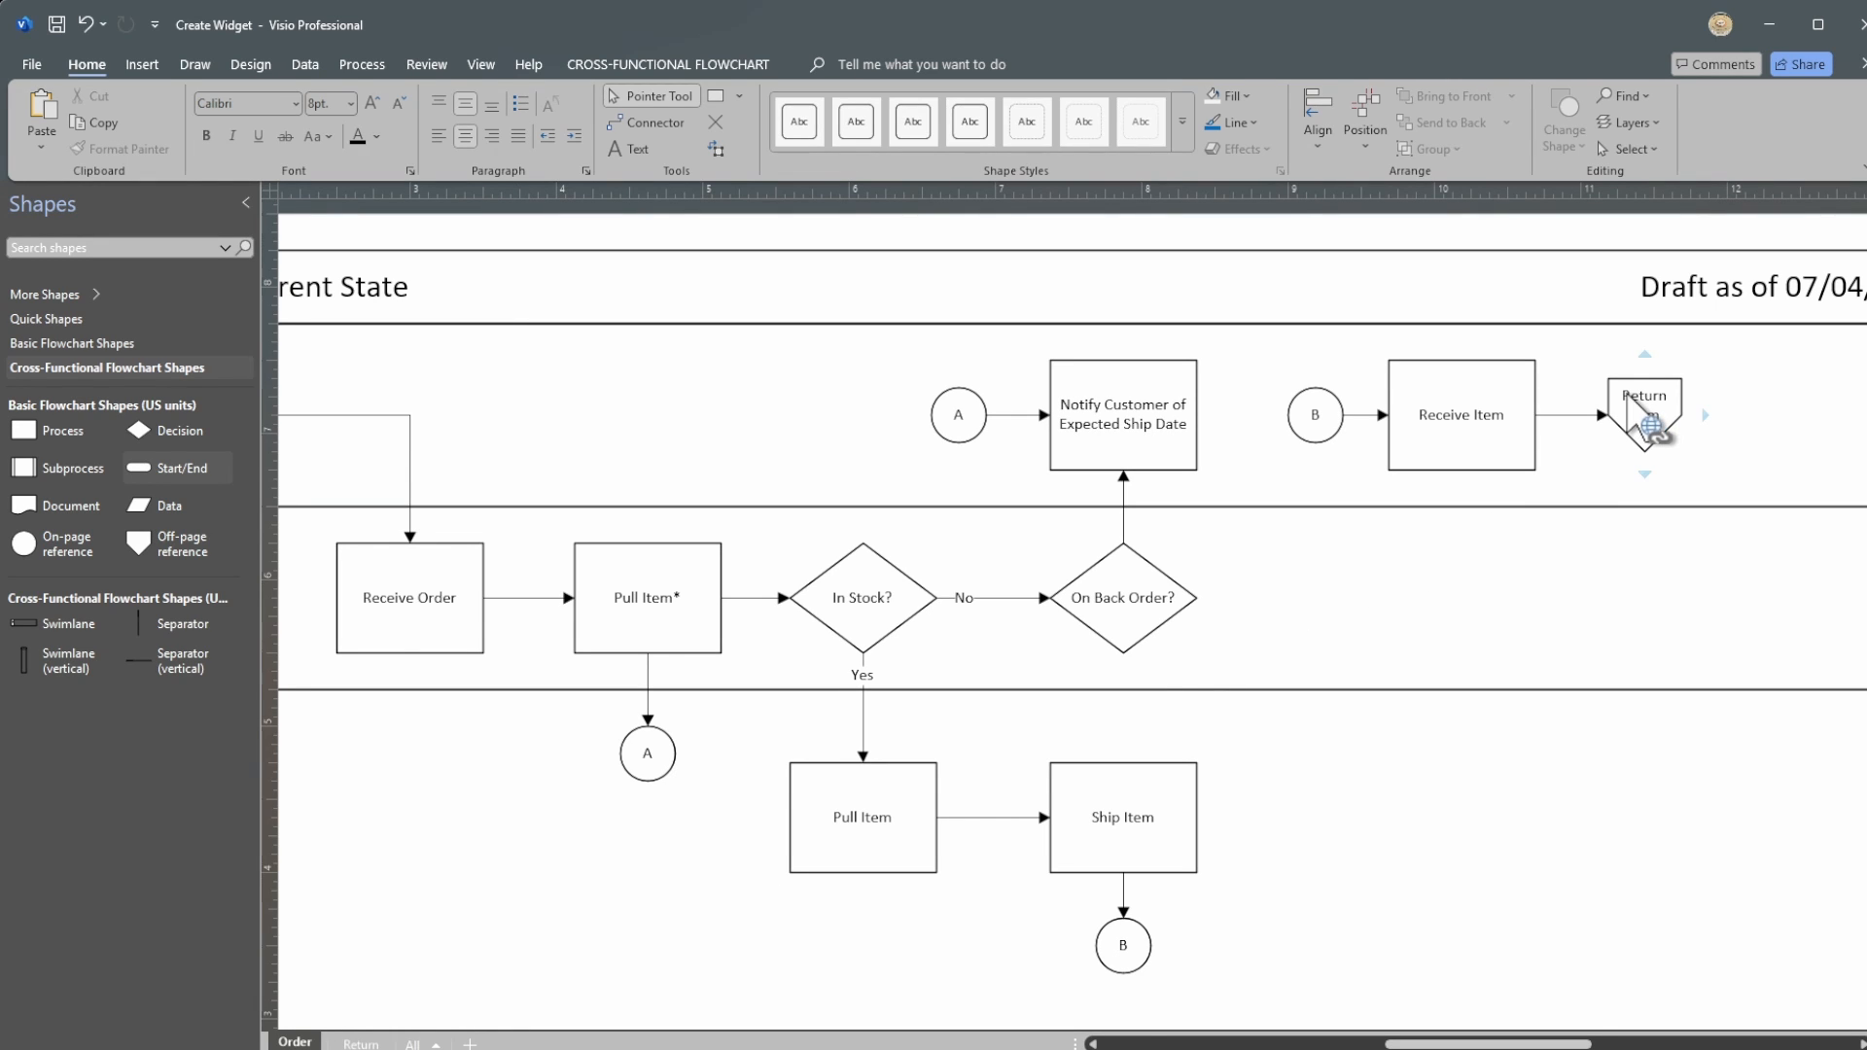
click(1626, 394)
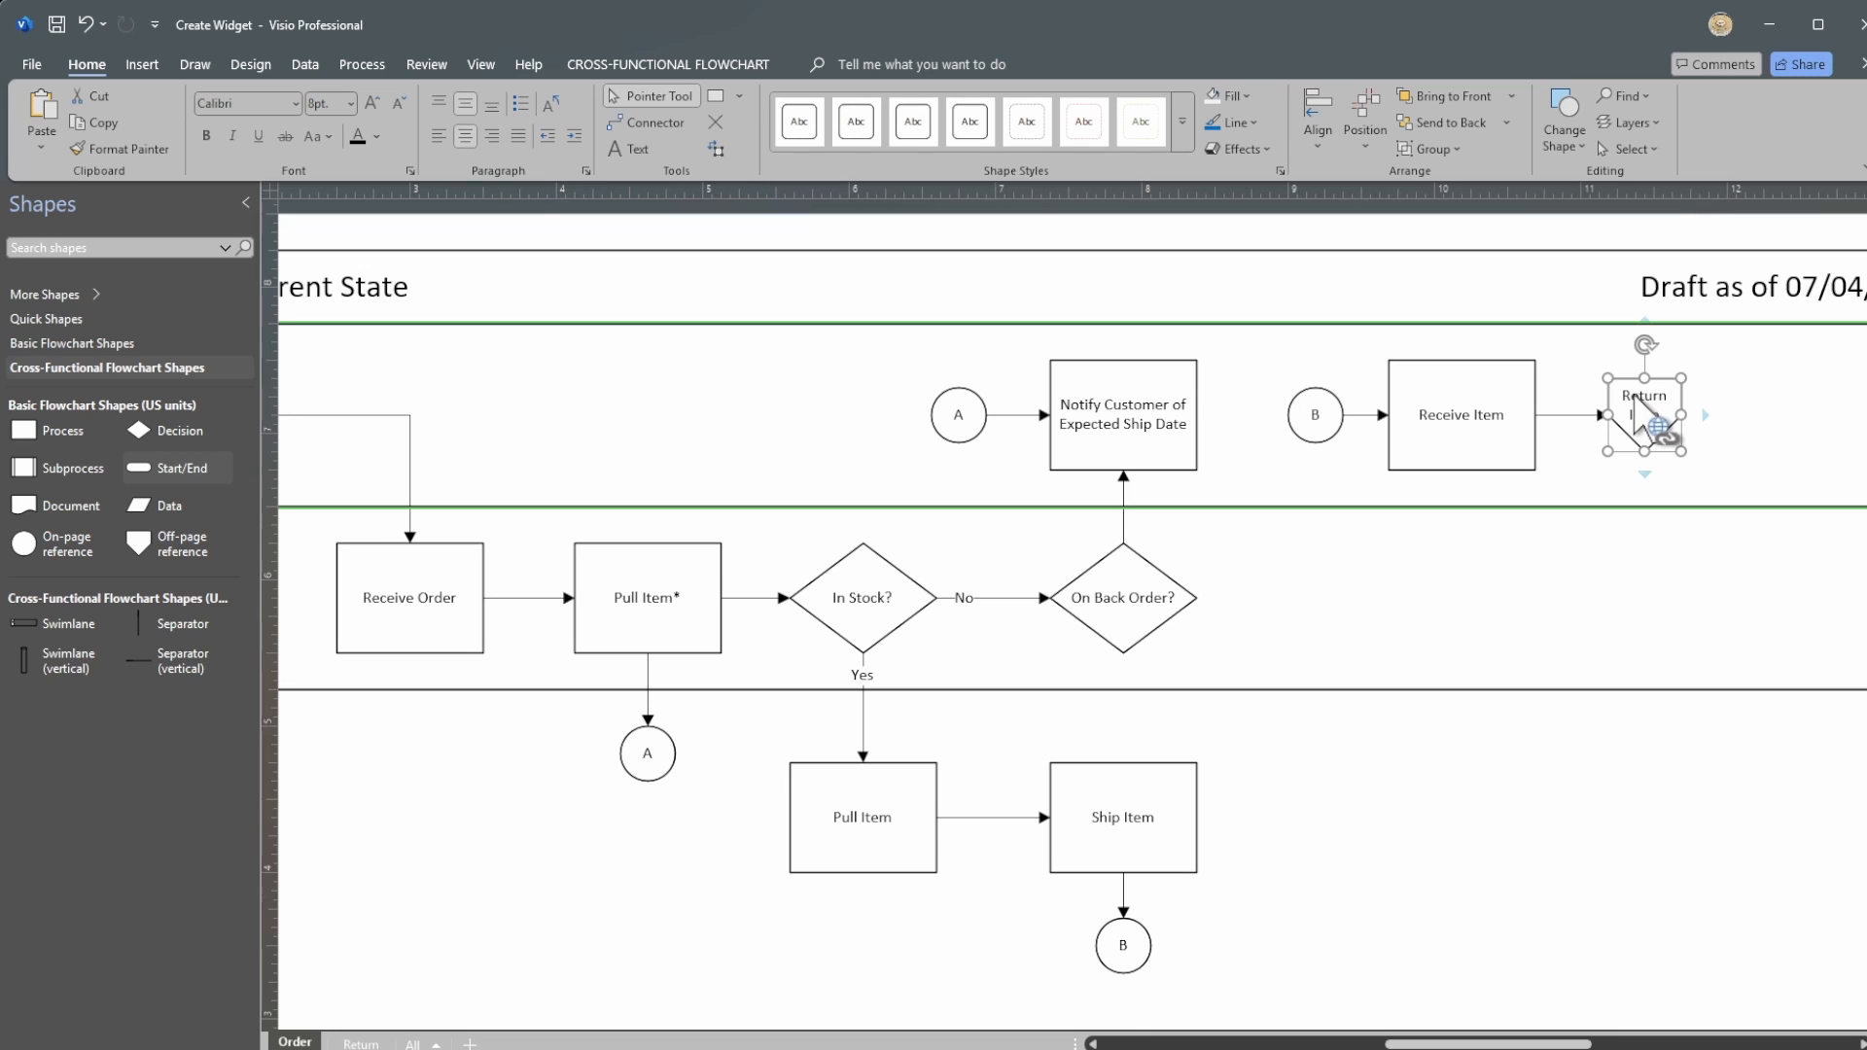
double_click(1636, 400)
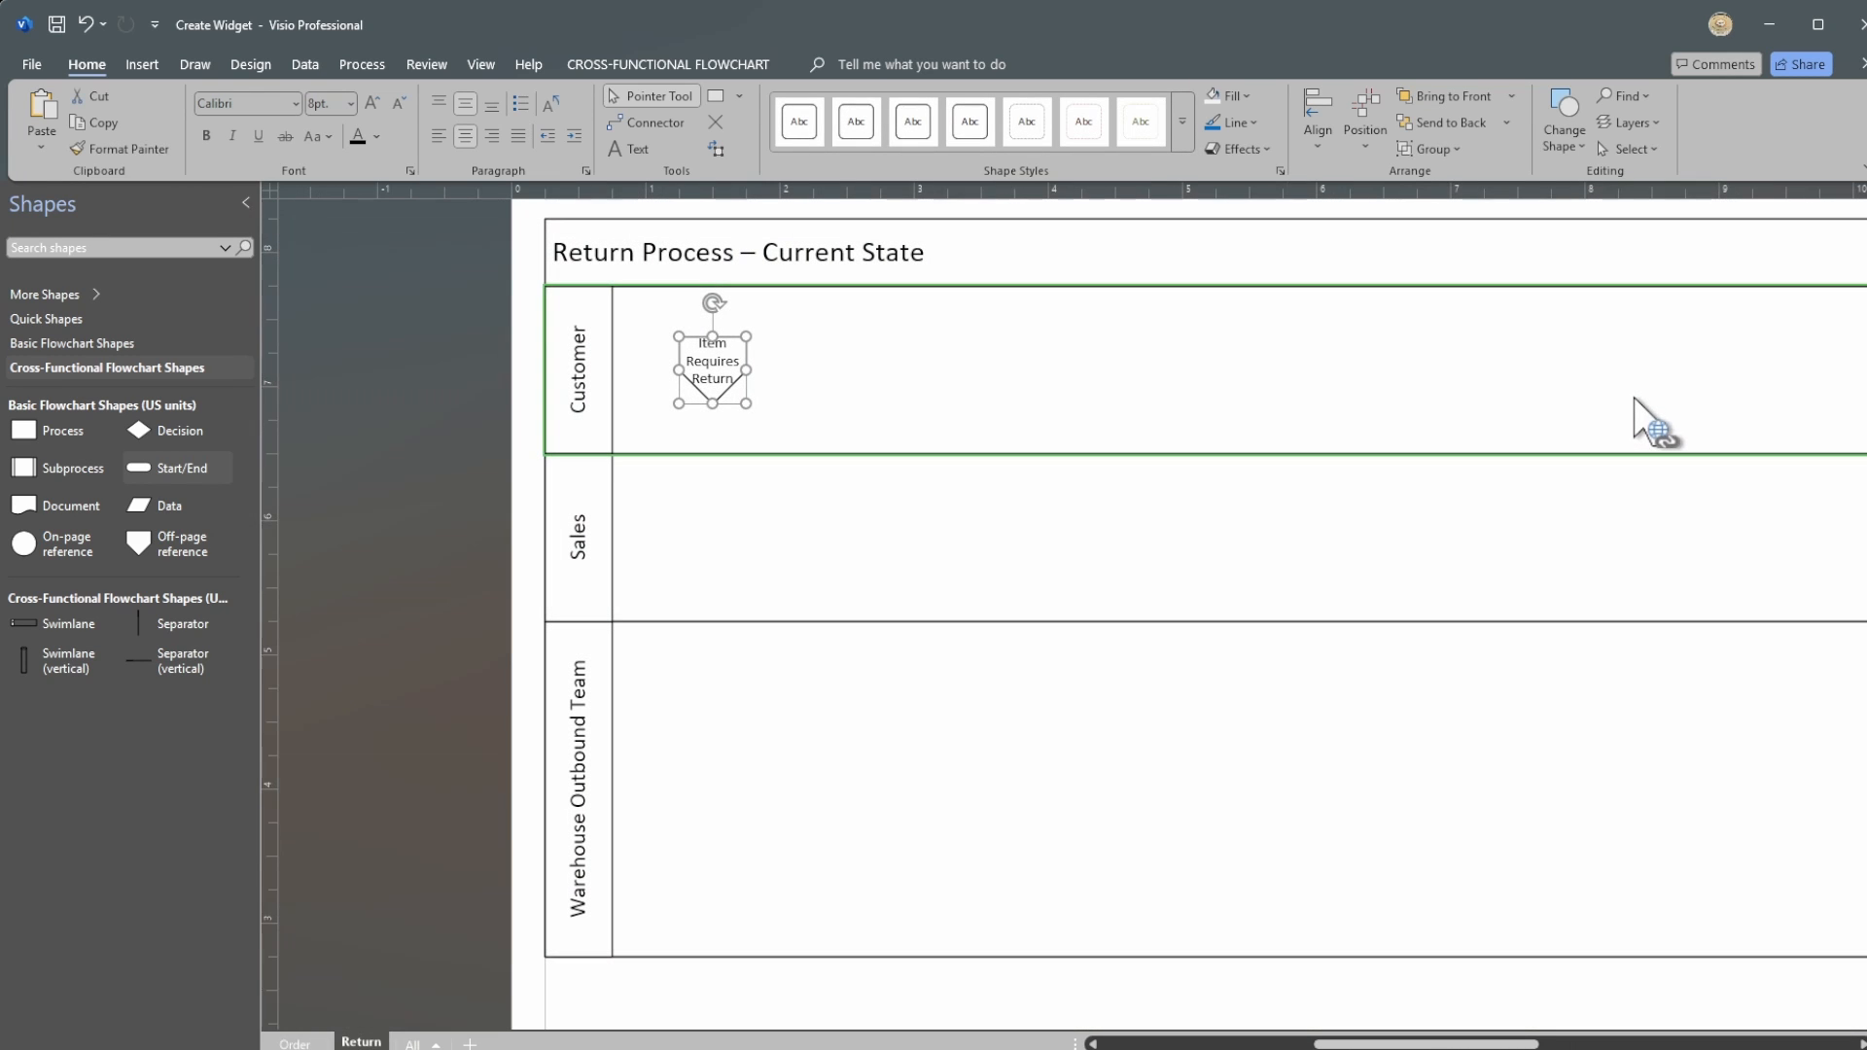
double_click(716, 370)
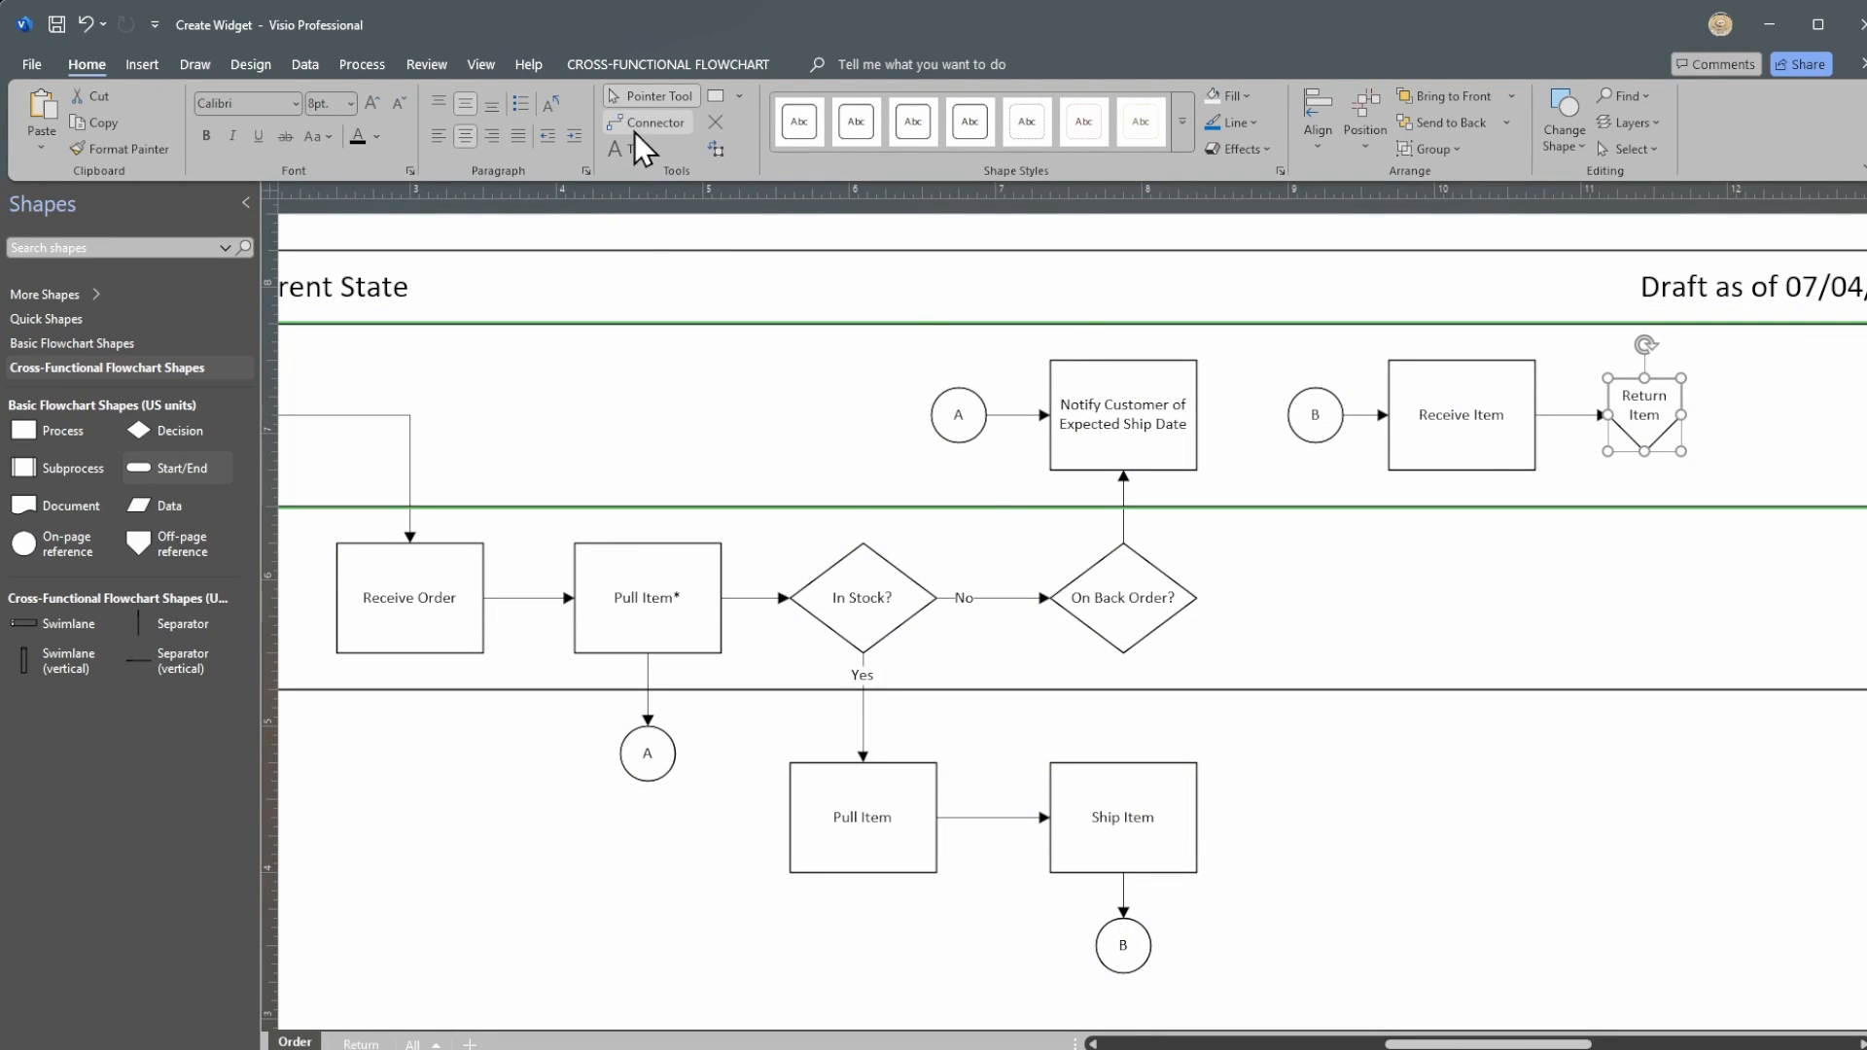
Step: Prefix the Return Item off-page reference's label on the Order page with "A." so it reads "A. Return Item"
click(627, 148)
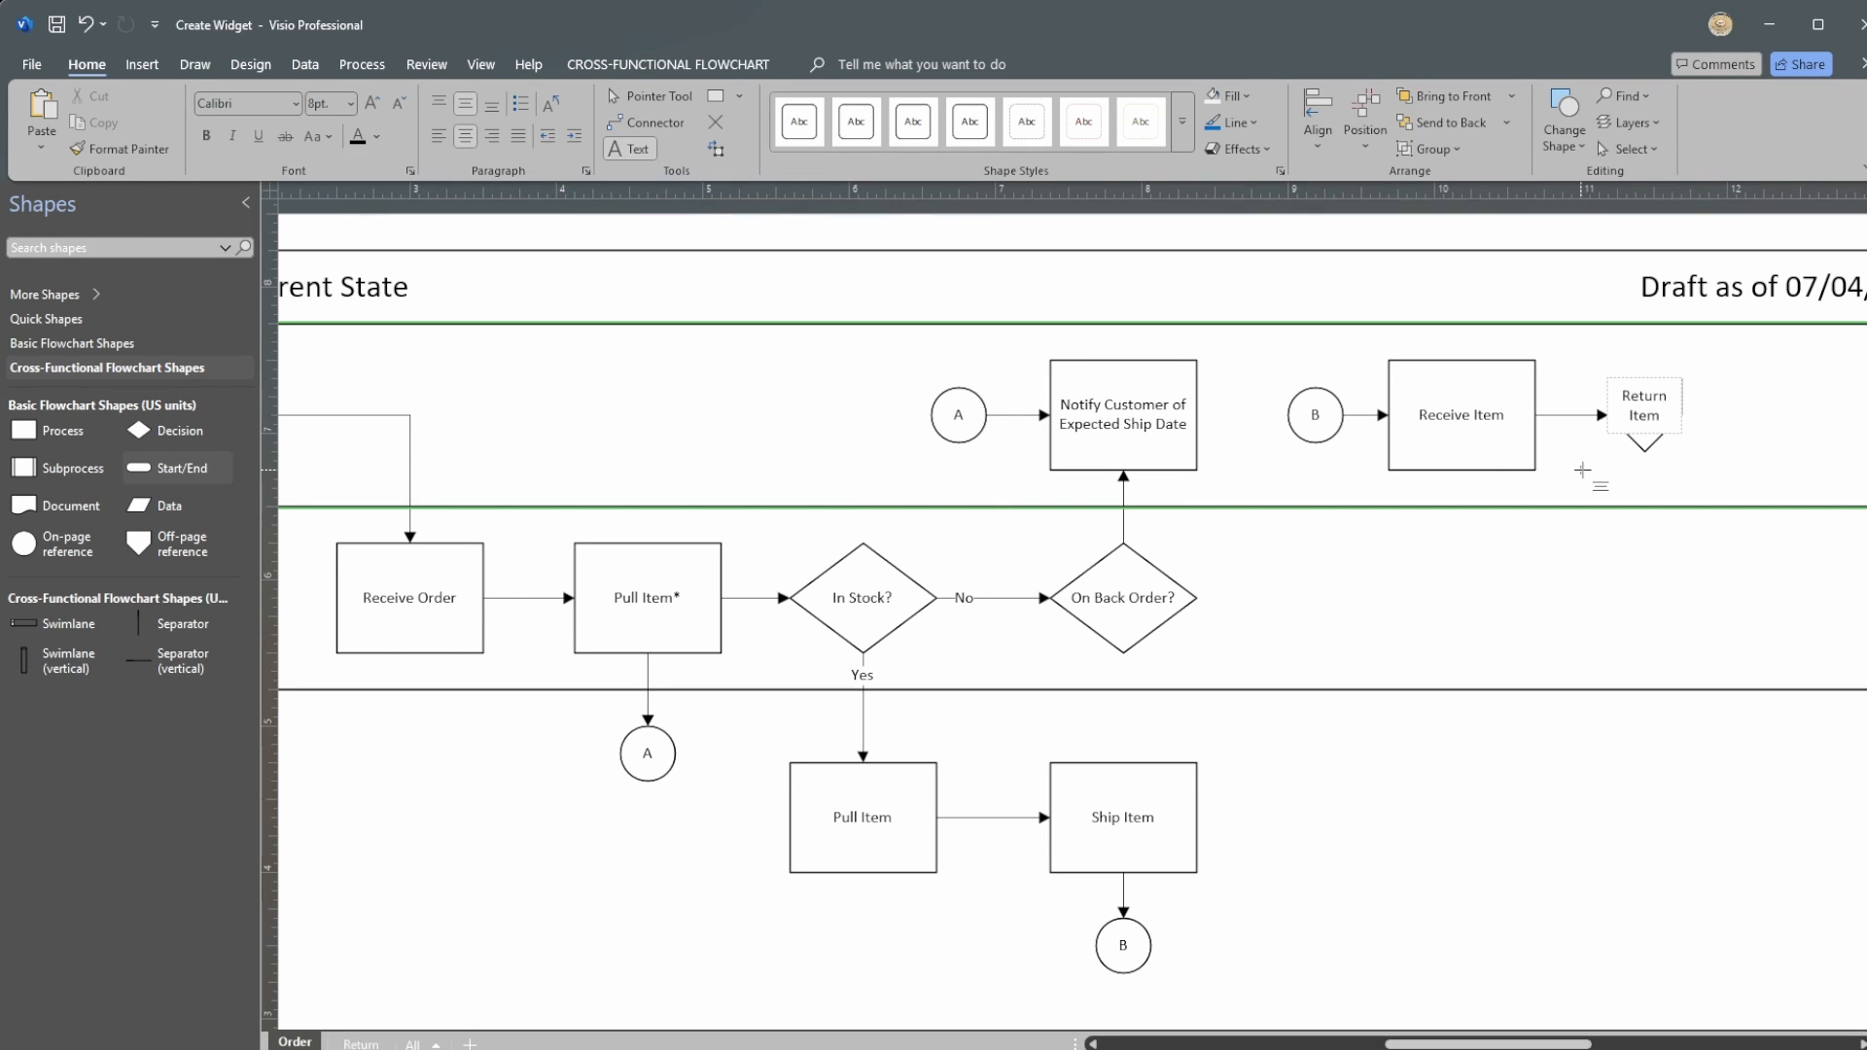
text(A.)
click(638, 101)
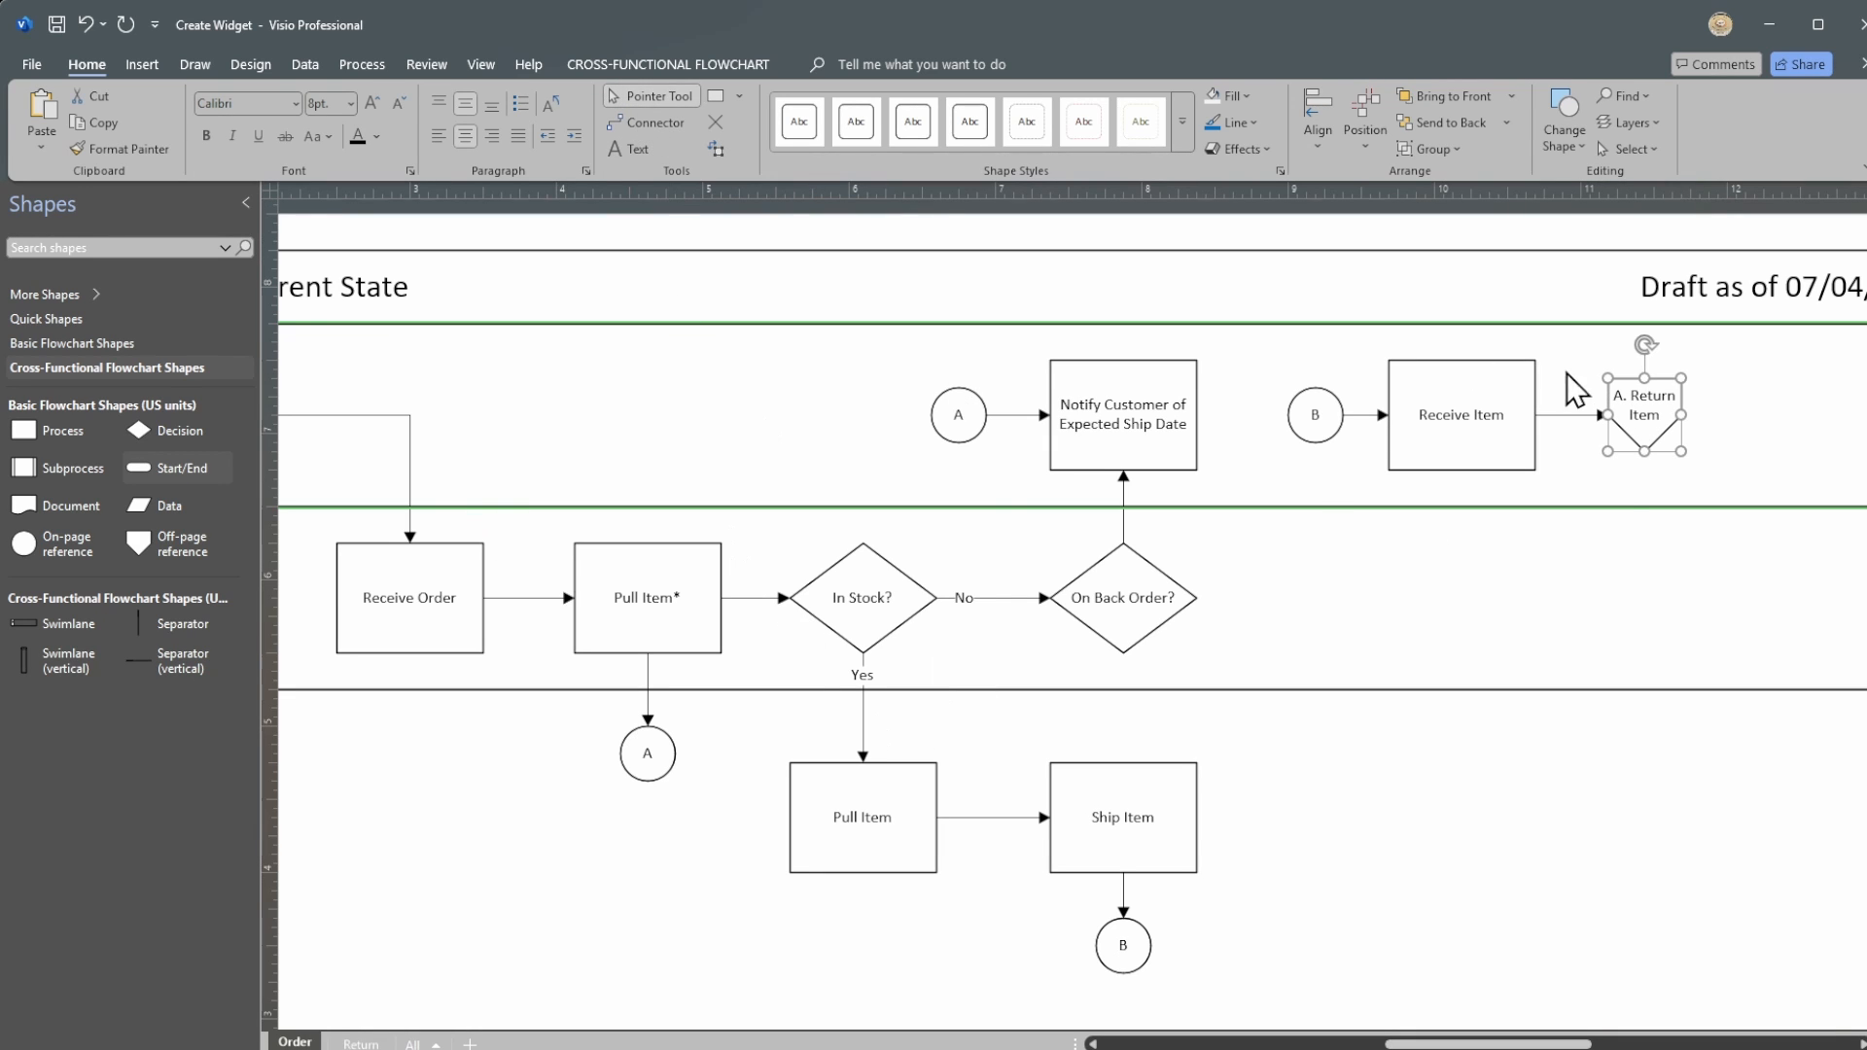
Step: Prefix the matching off-page reference's label on the Return page with "A." so it reads "A. Item Requires Return"
click(361, 1043)
click(713, 367)
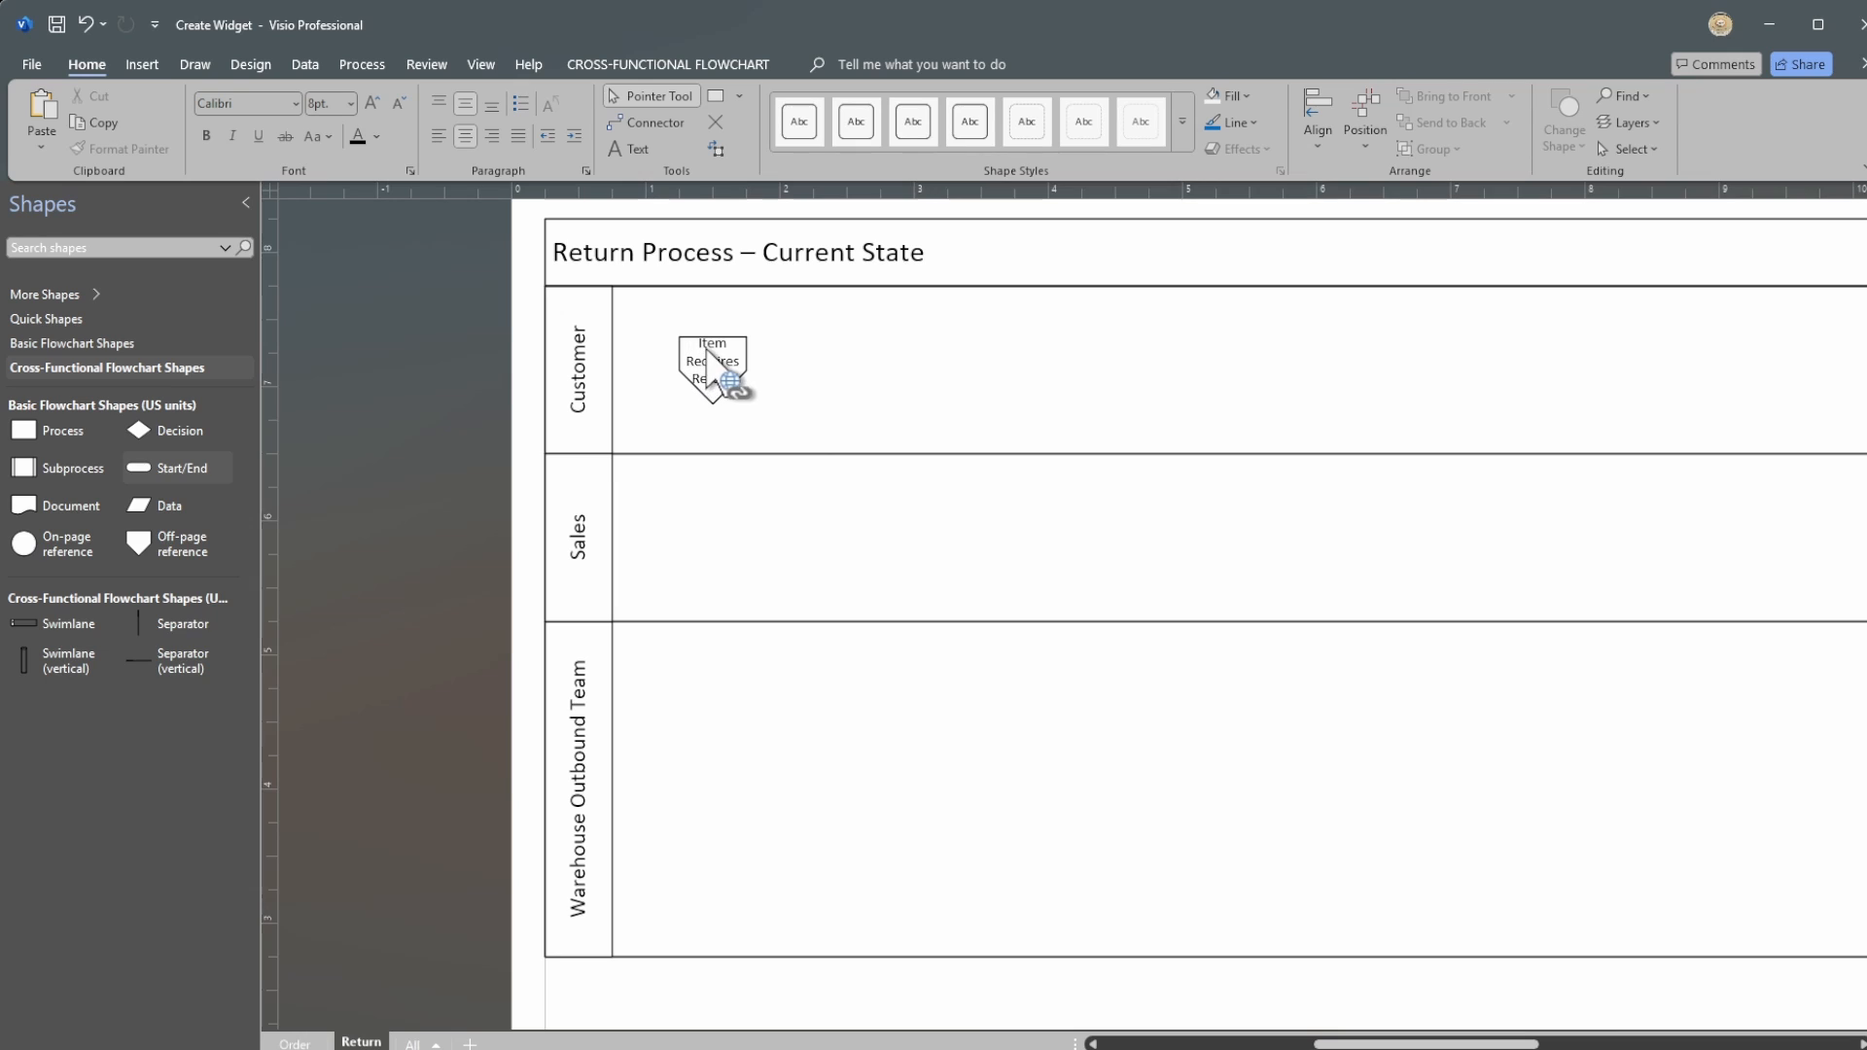
click(637, 149)
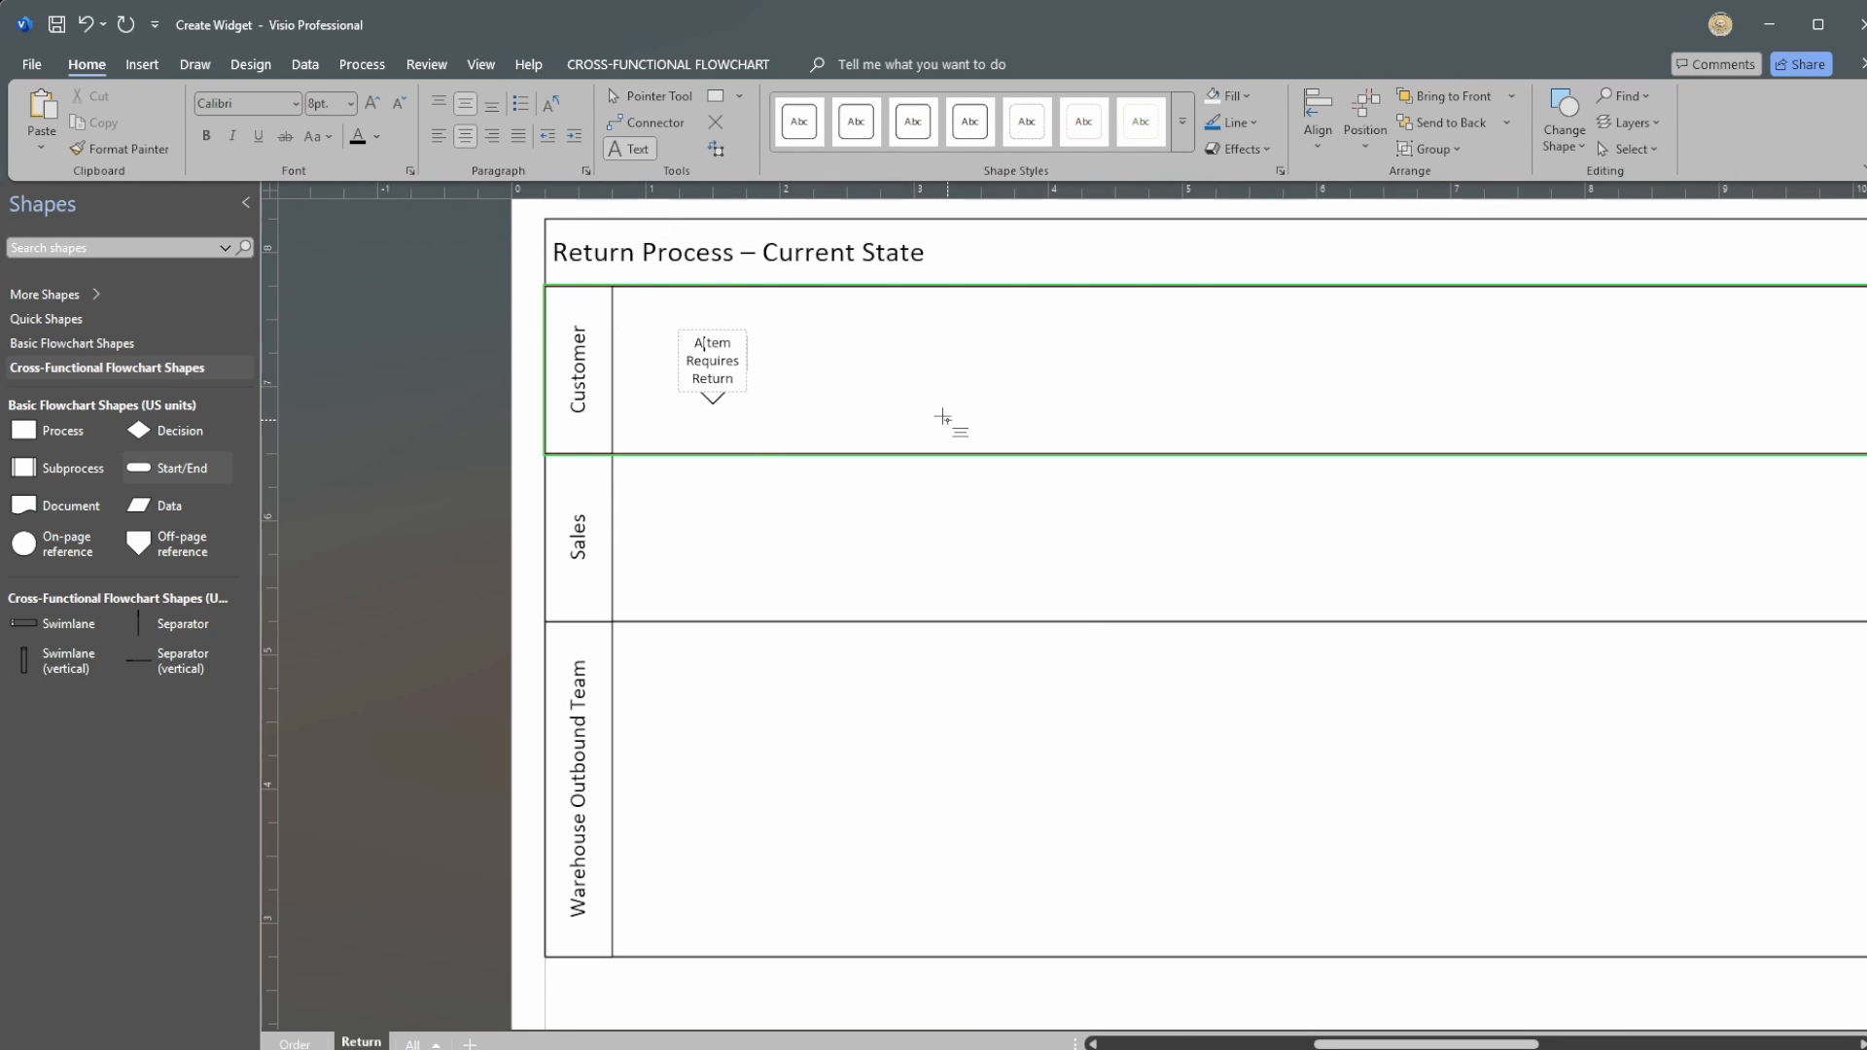
text(A.)
click(661, 97)
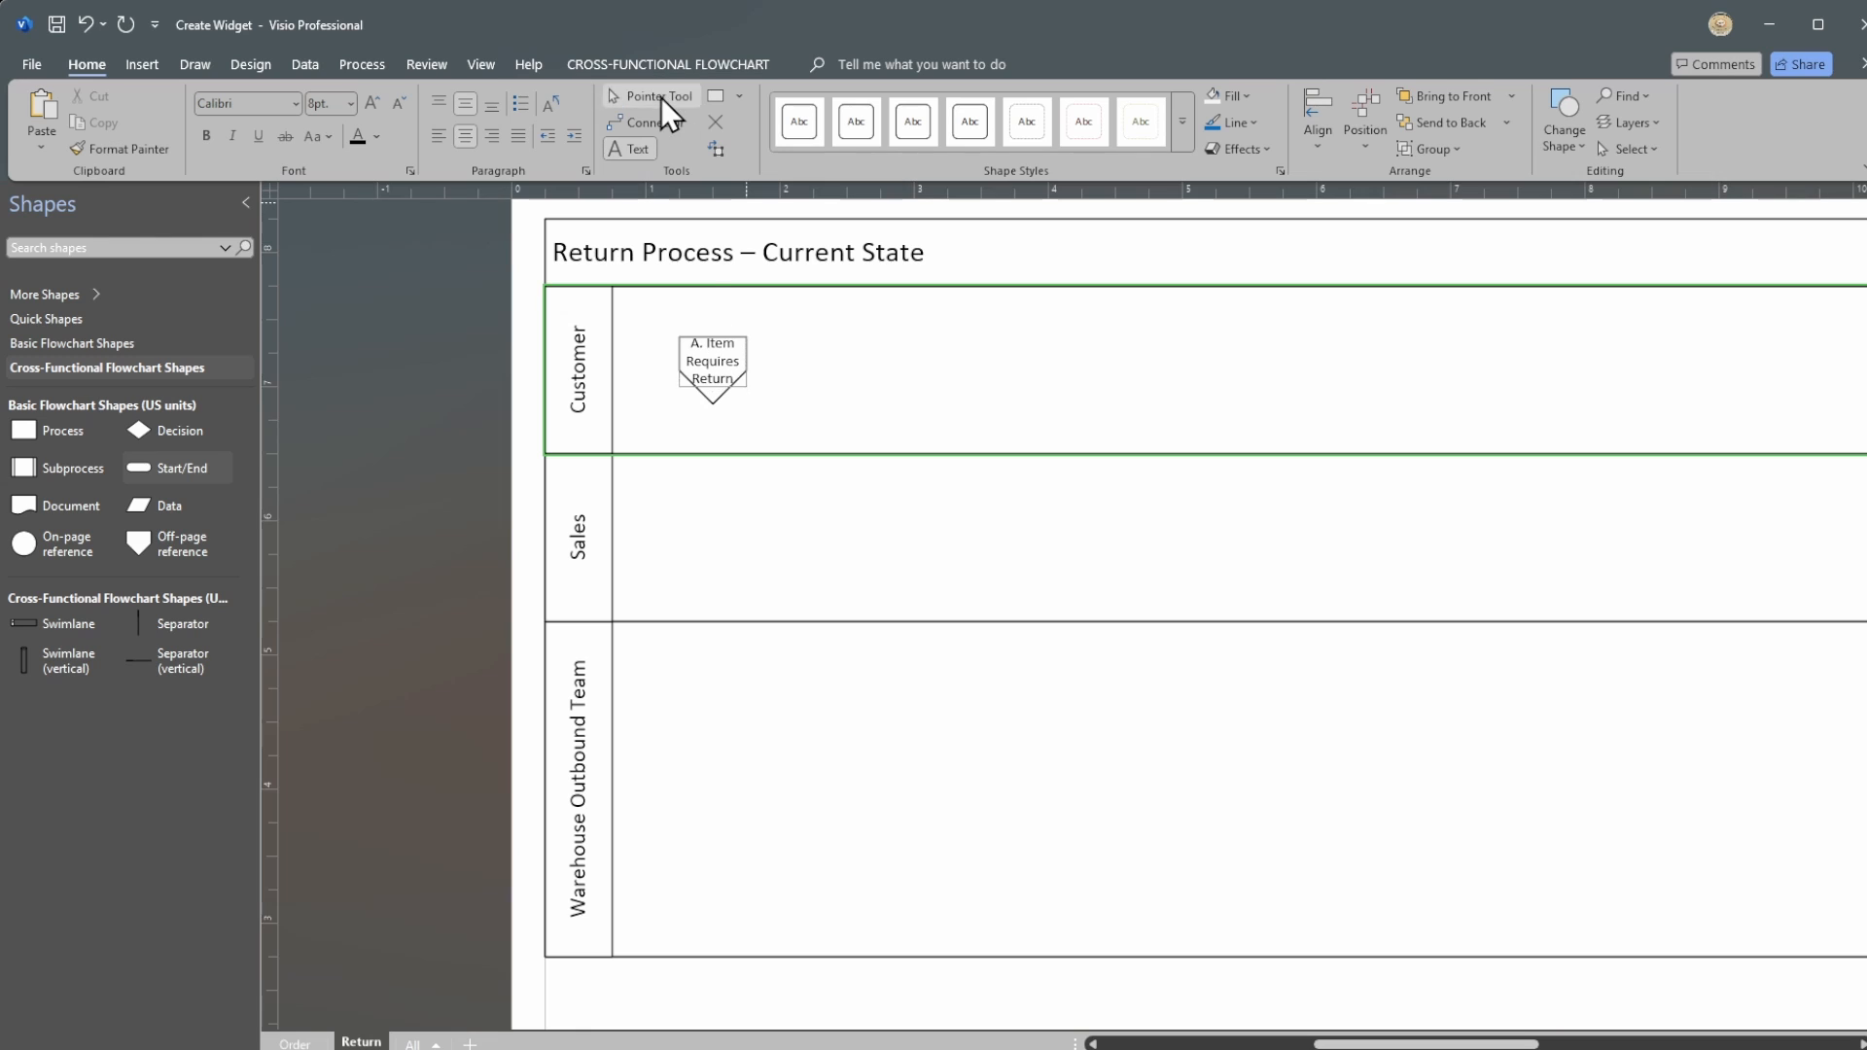
click(938, 442)
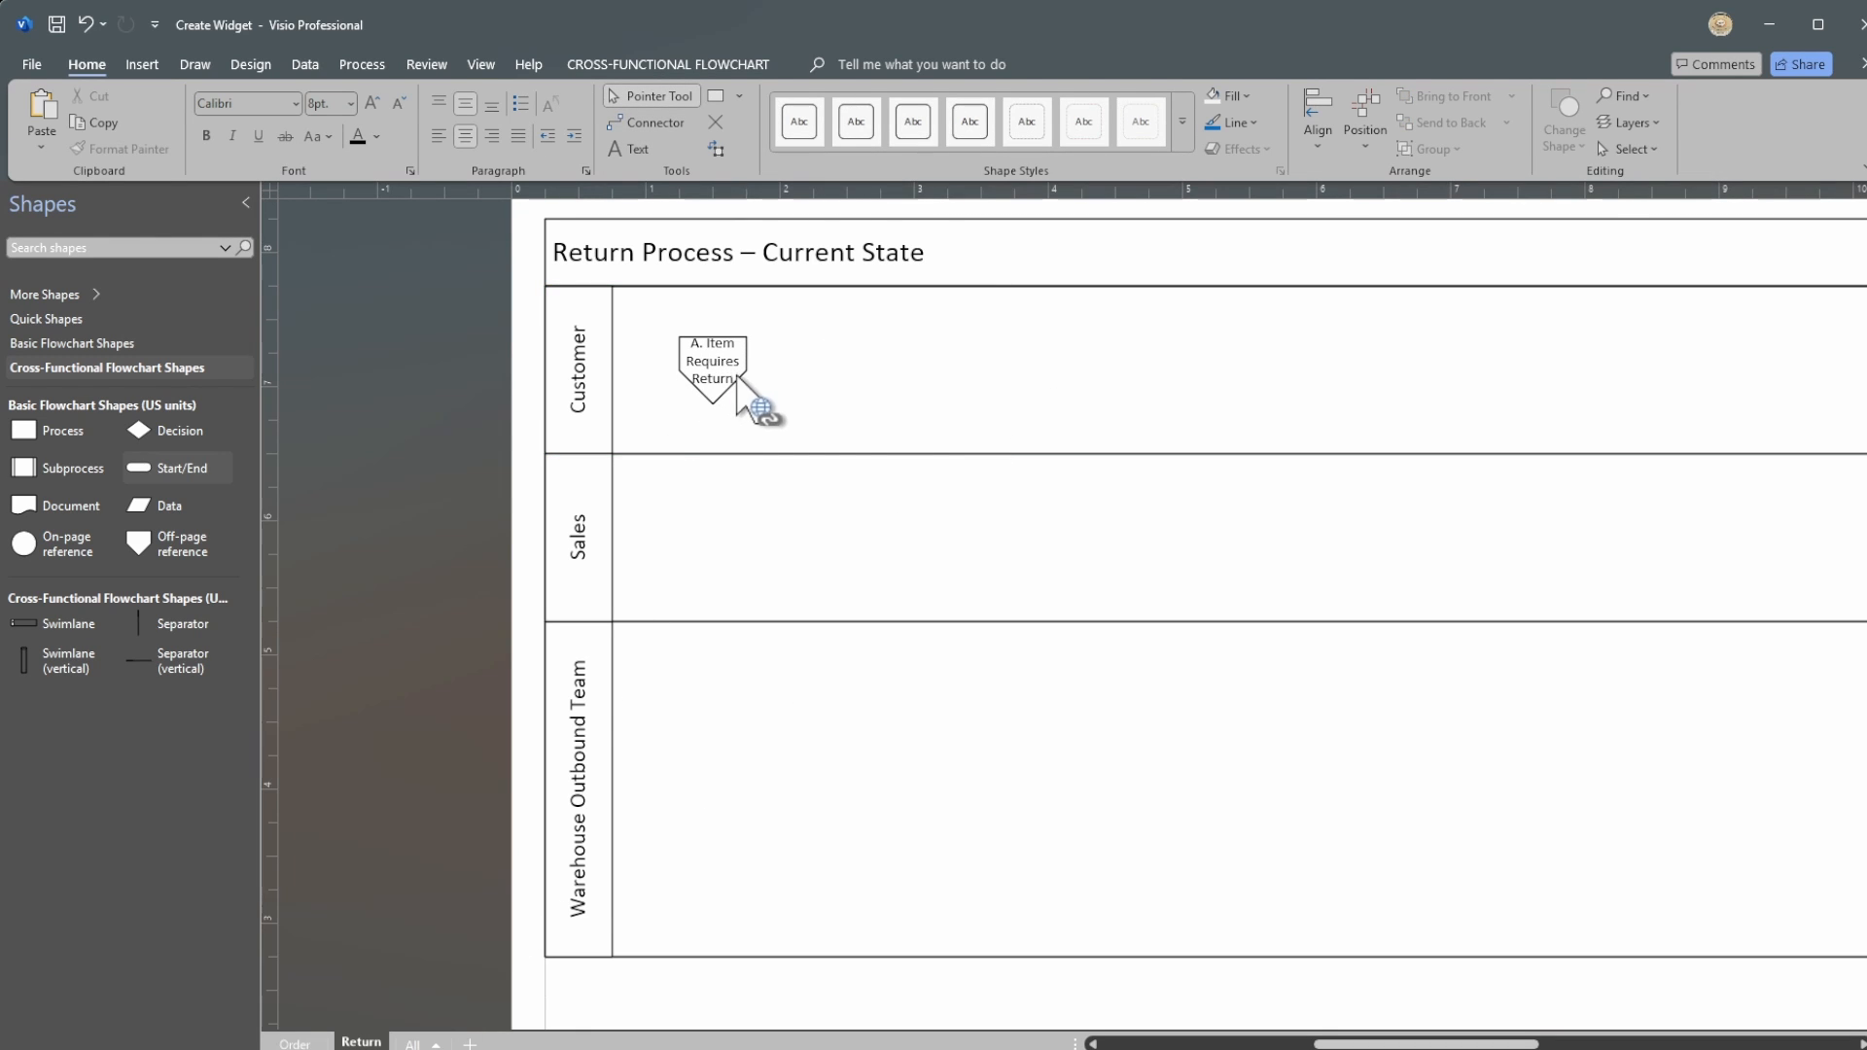
Step: Add an off-page reference beside Ship Item in the Order page's Warehouse Outbound Team lane and link it to a new page
click(297, 1043)
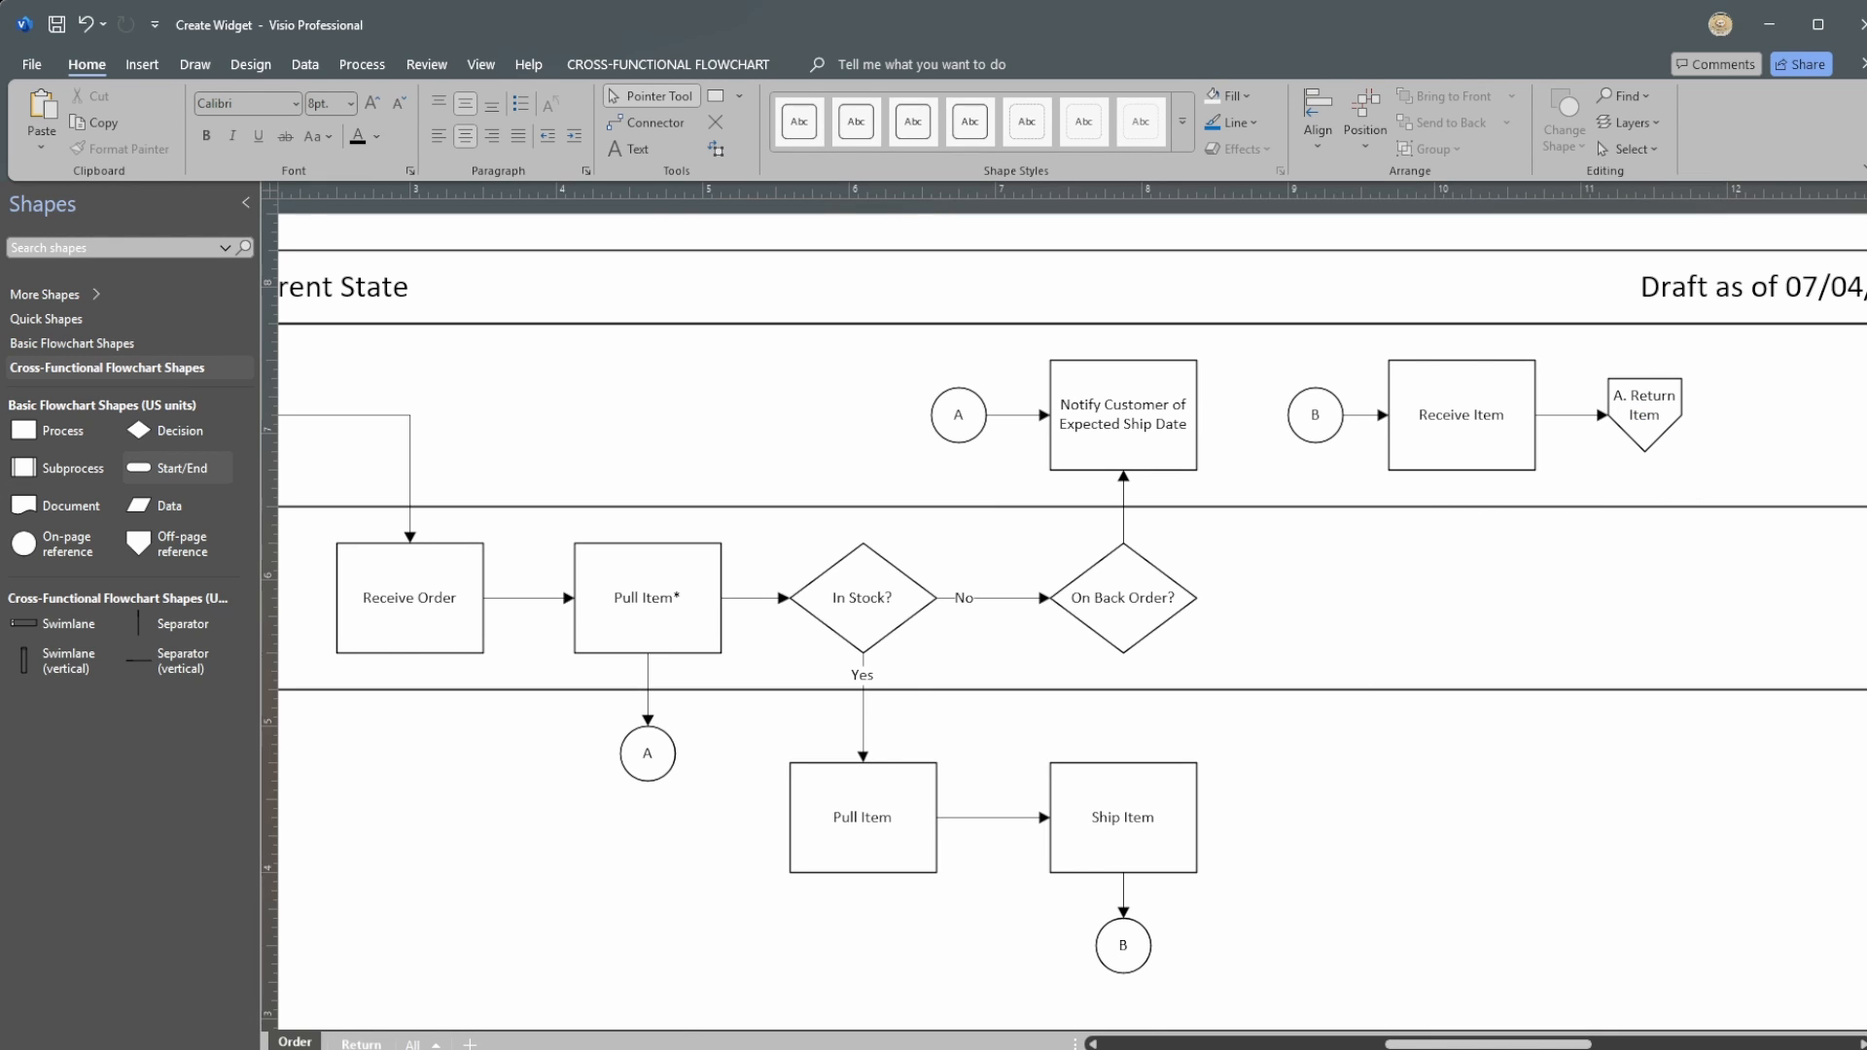
drag(141, 550, 1312, 835)
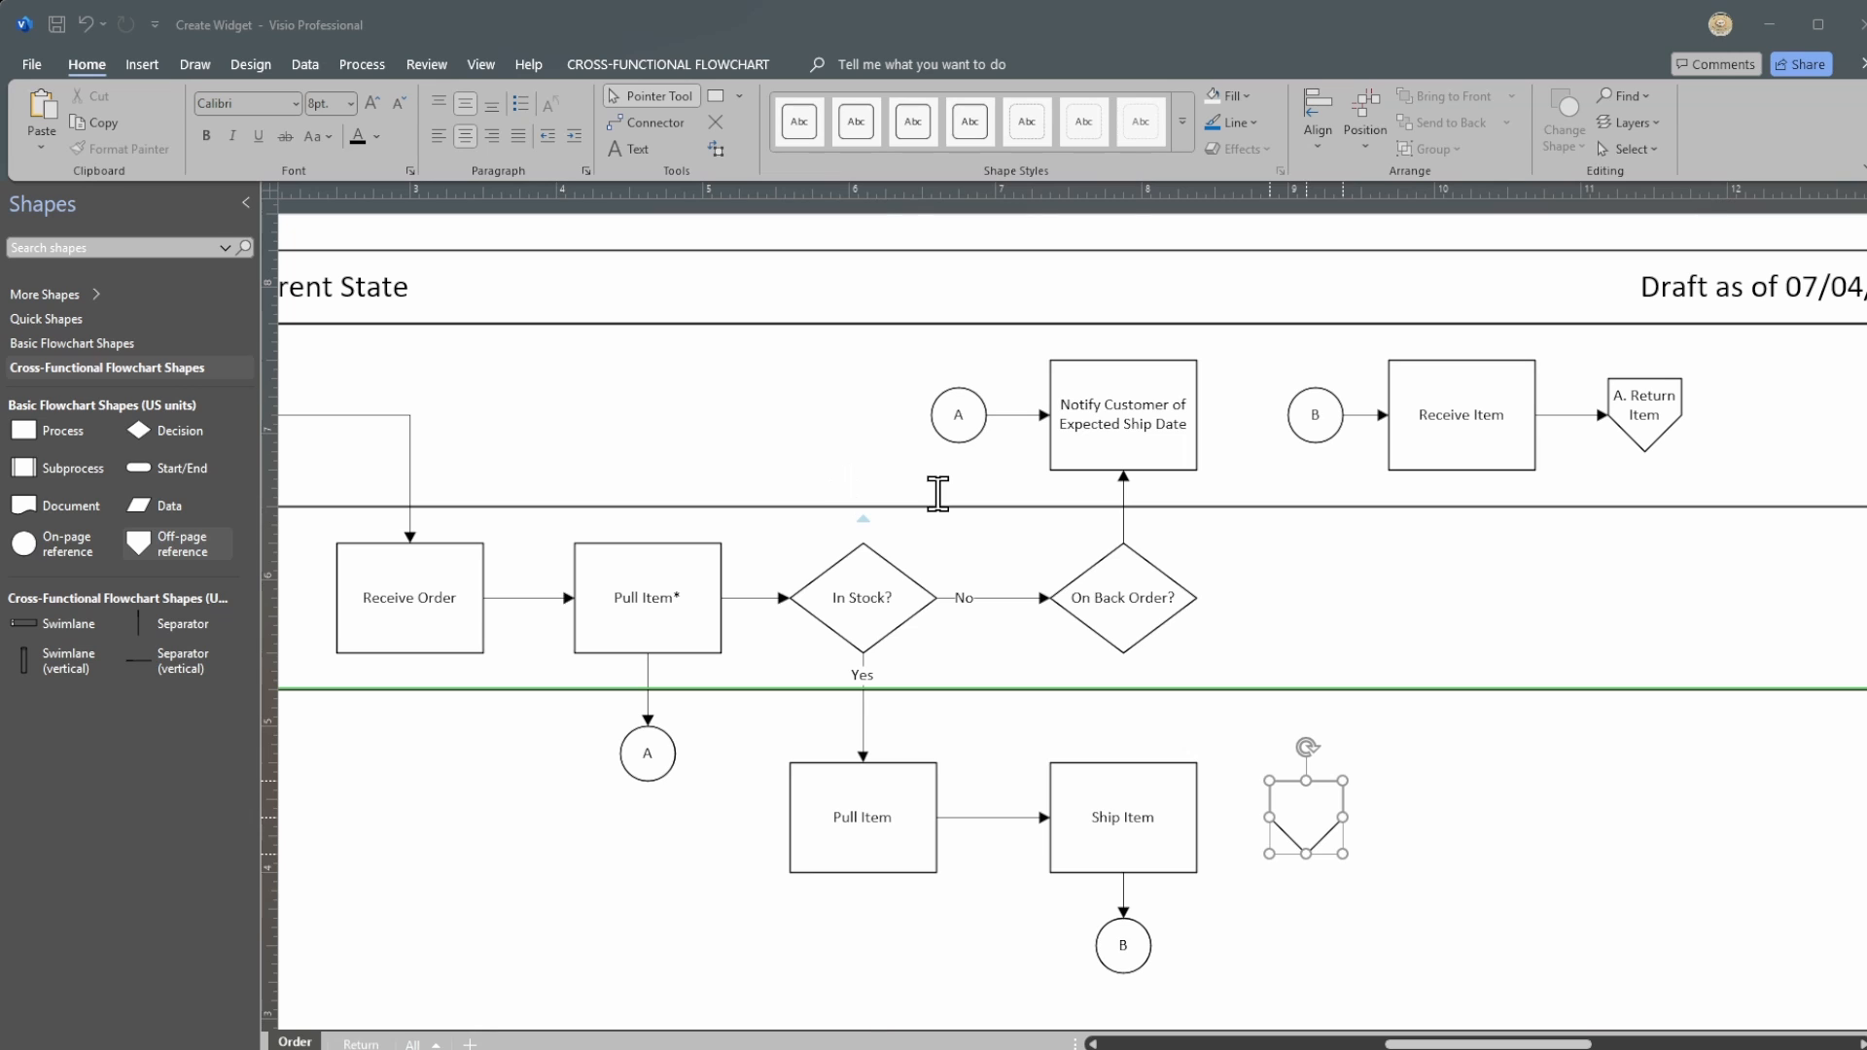
click(965, 667)
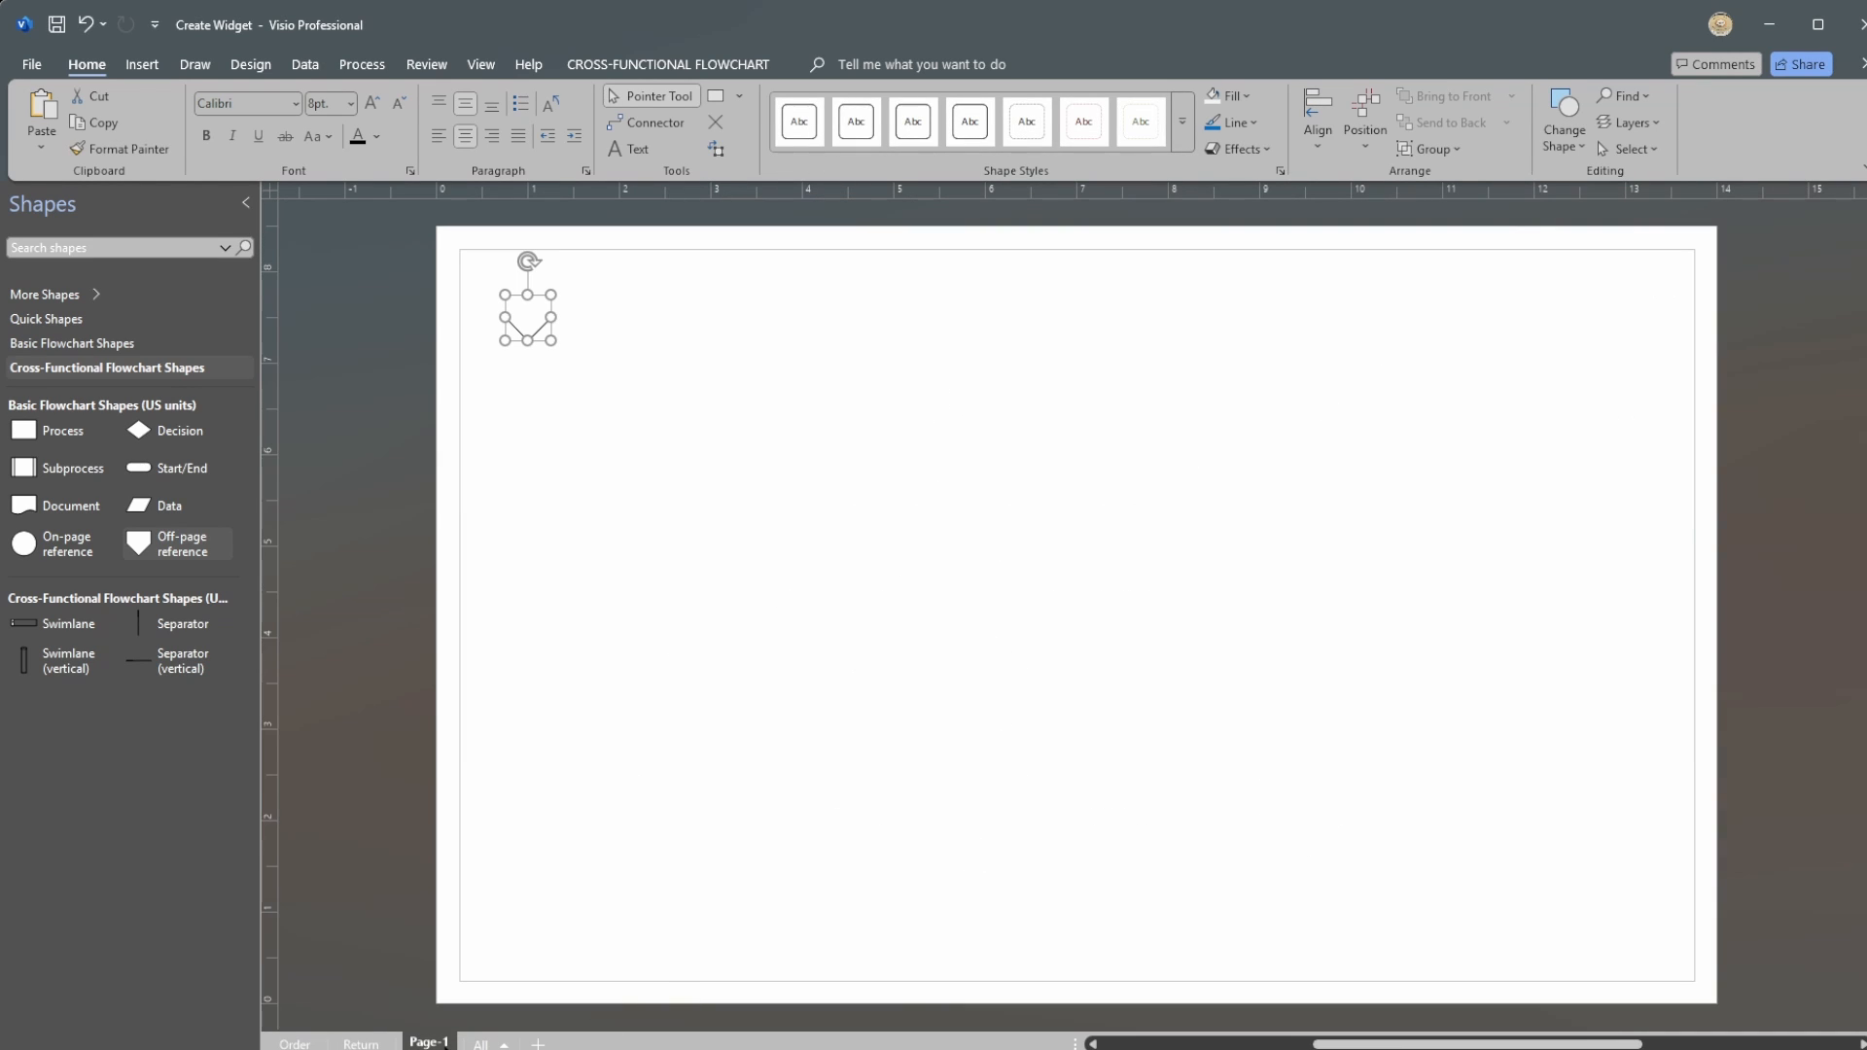
Step: Label the new off-page reference beside Ship Item on the Order page "B. Back Order Item"
click(295, 1045)
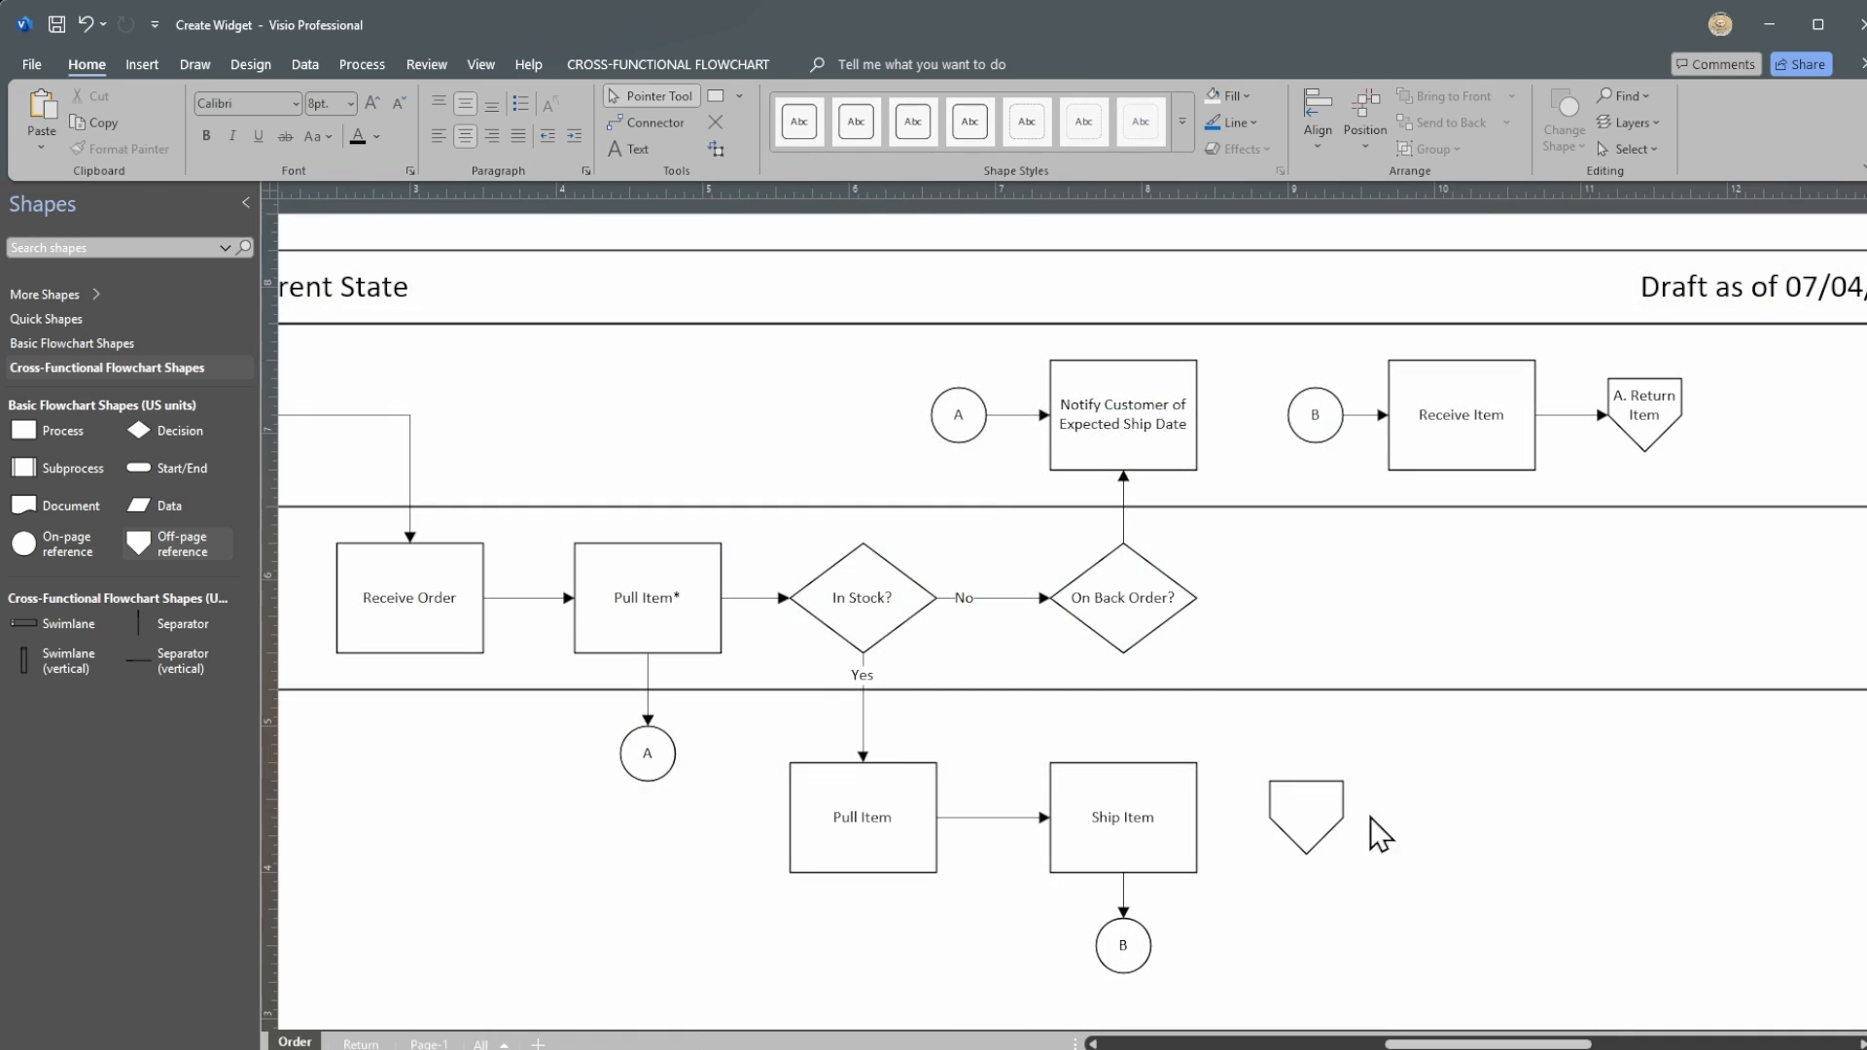
click(1319, 823)
text(GB)
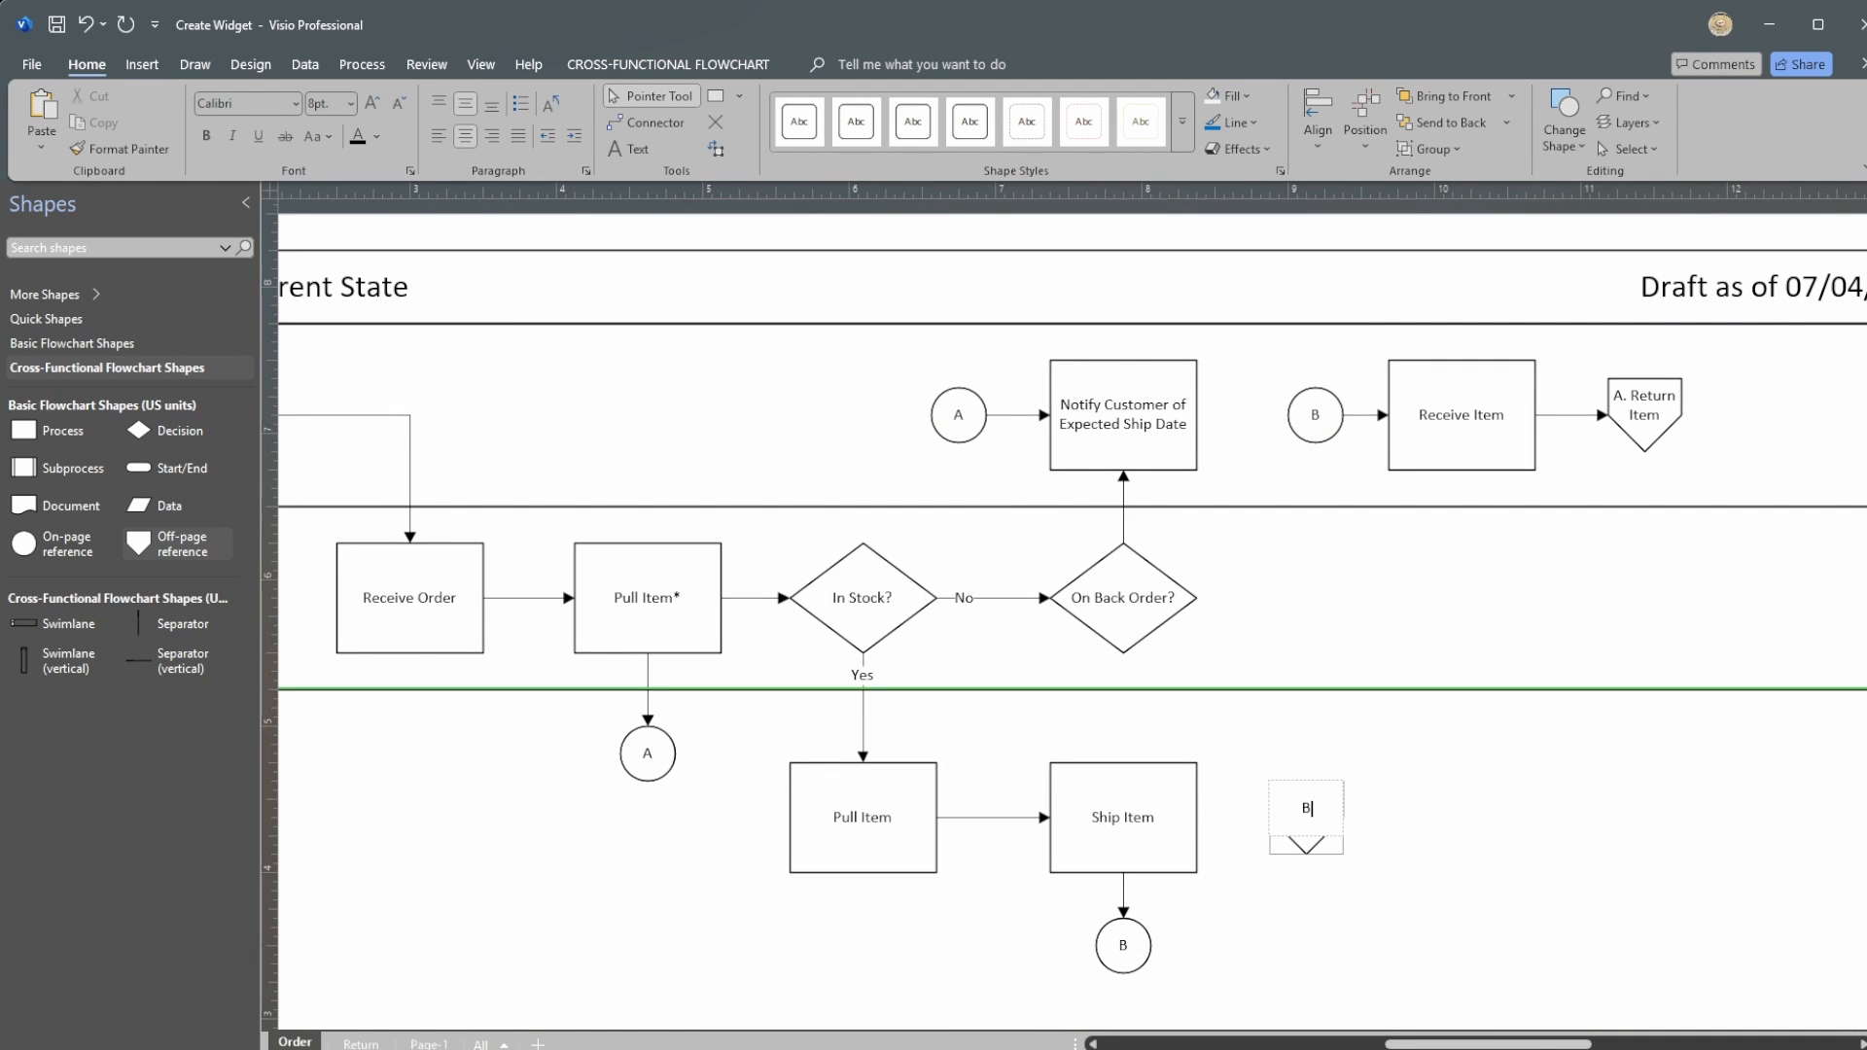
text(Back Order Item)
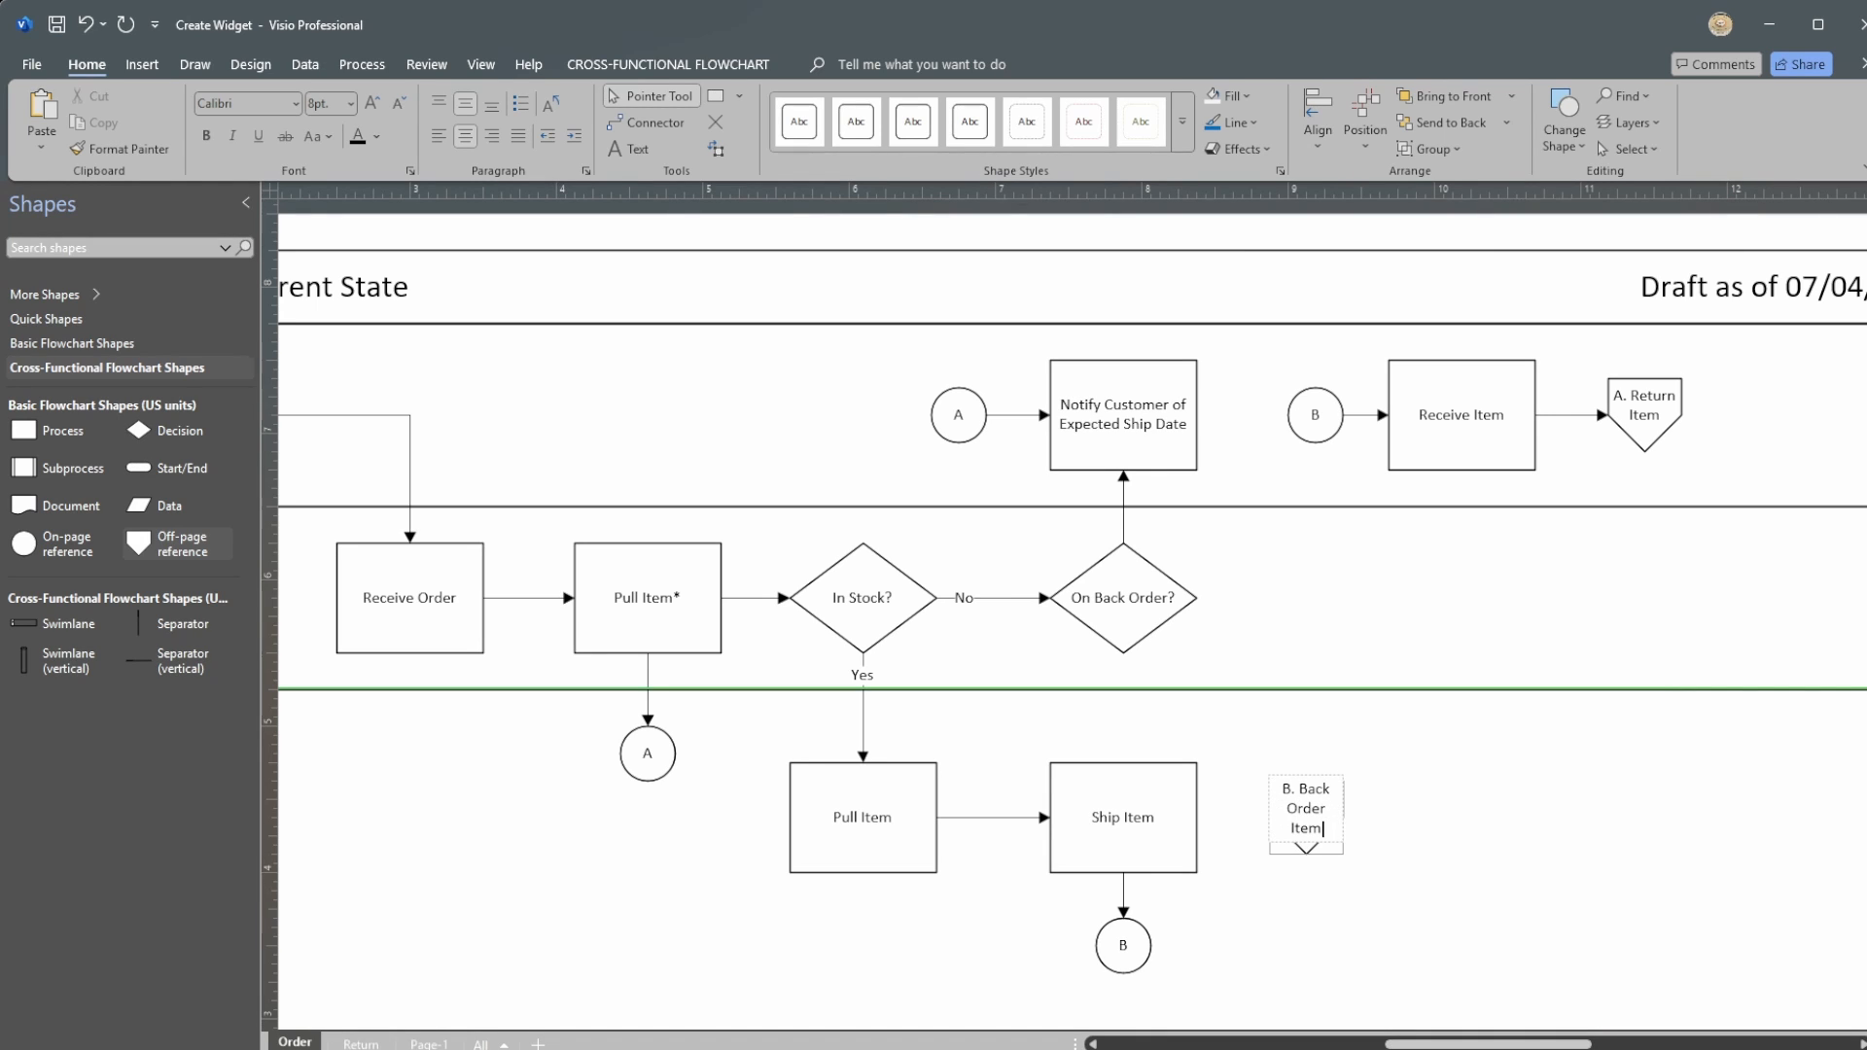
click(1665, 880)
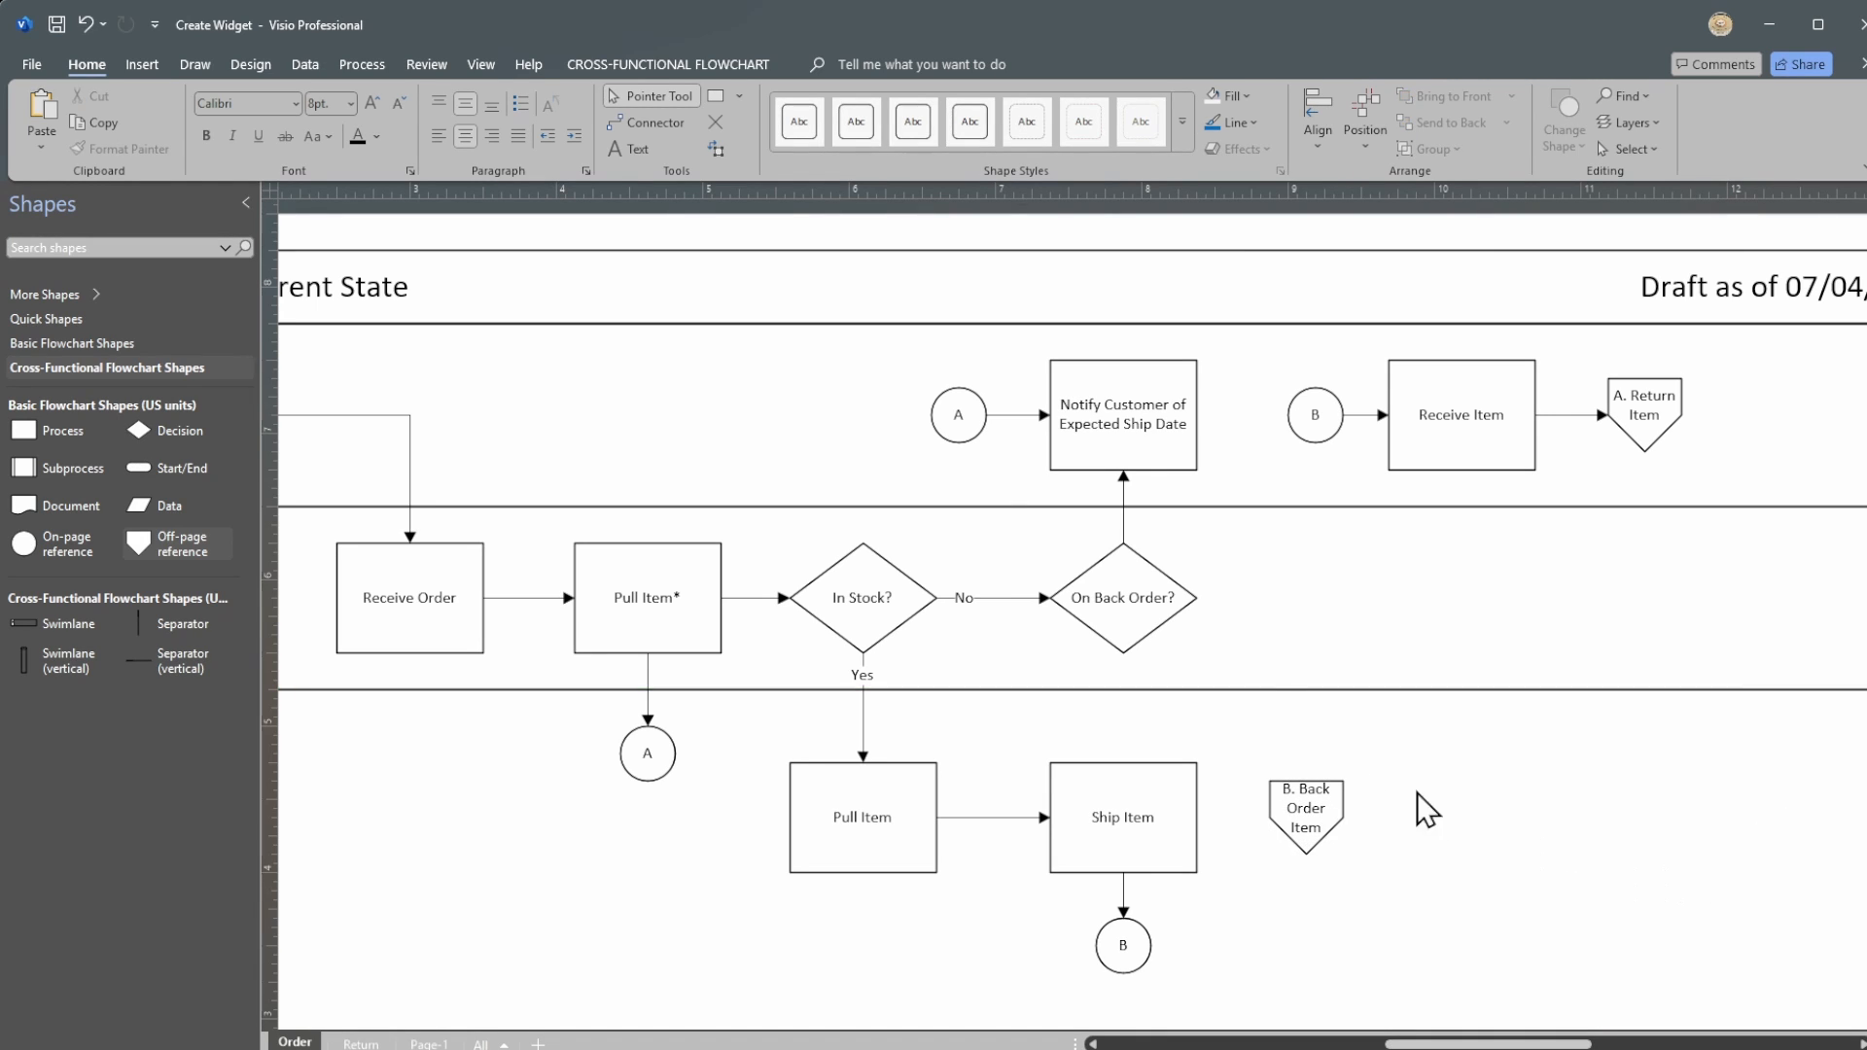
Step: Connect the On Back Order? decision to the B. Back Order Item reference, labelling the connector "No" close to the decision
click(1087, 605)
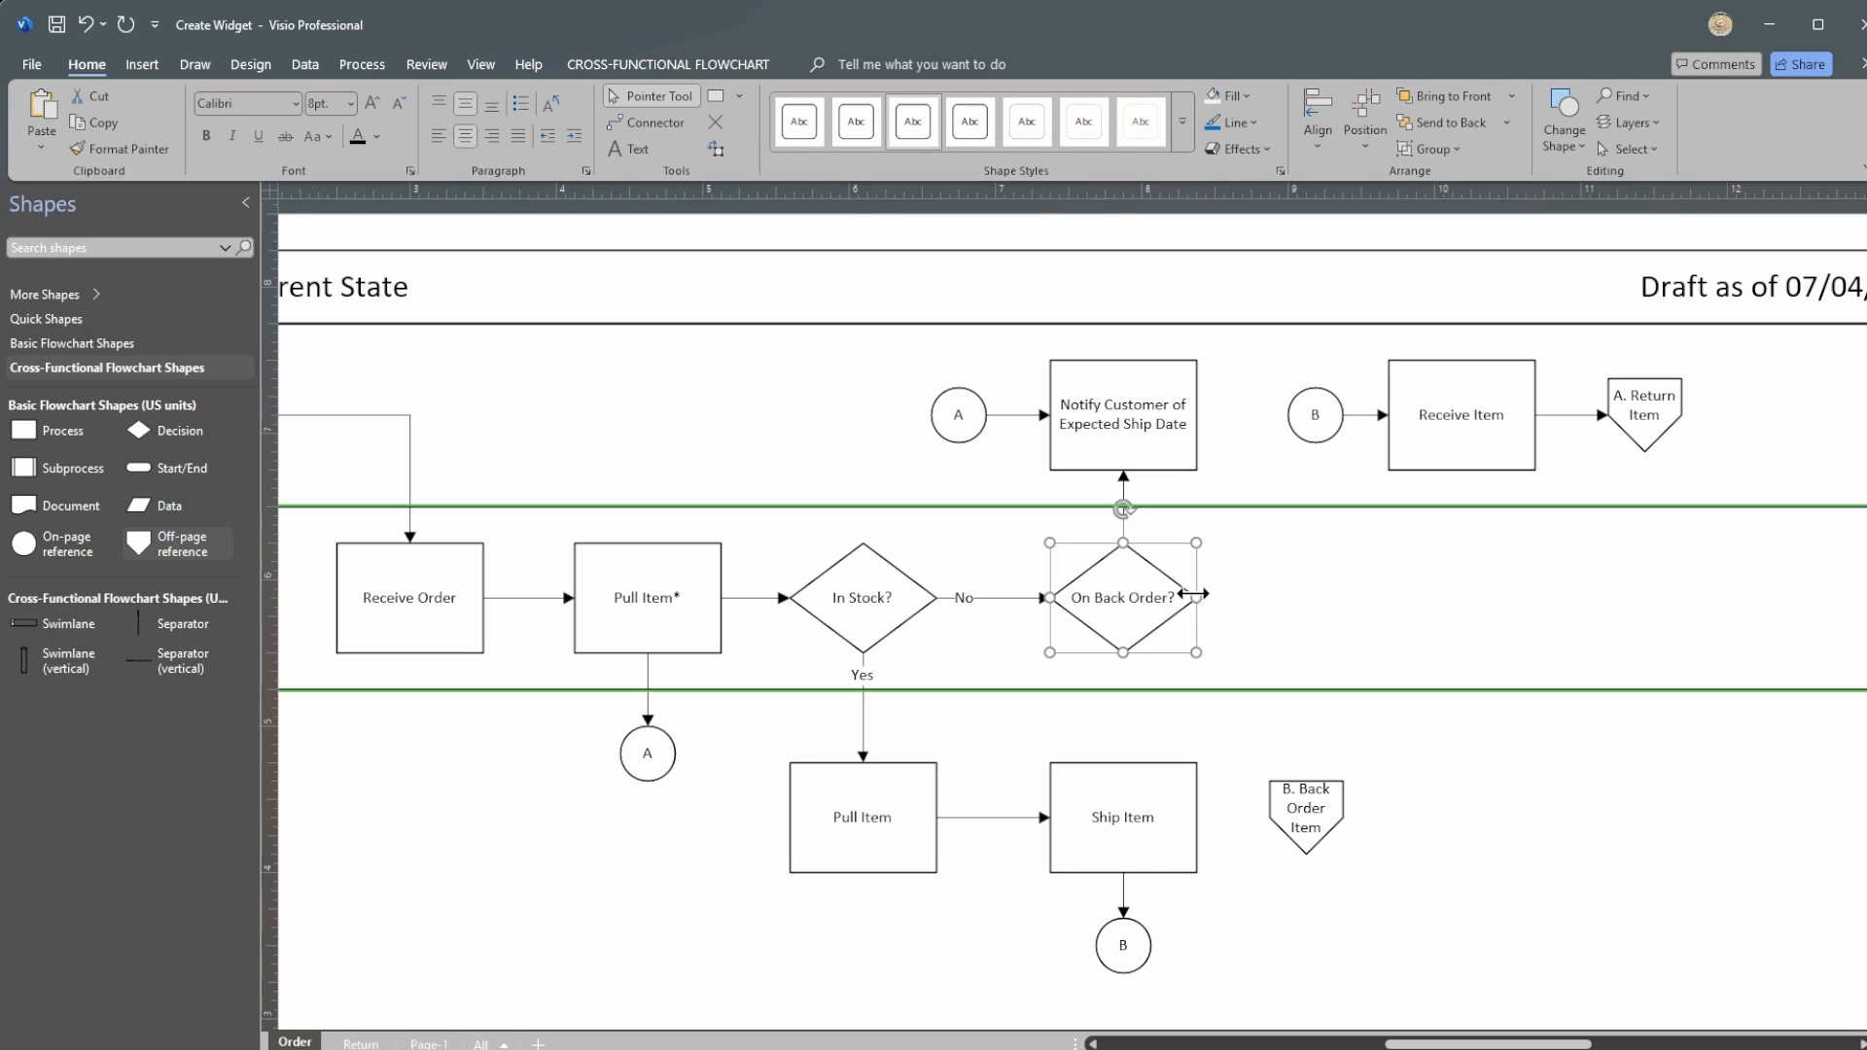
click(644, 125)
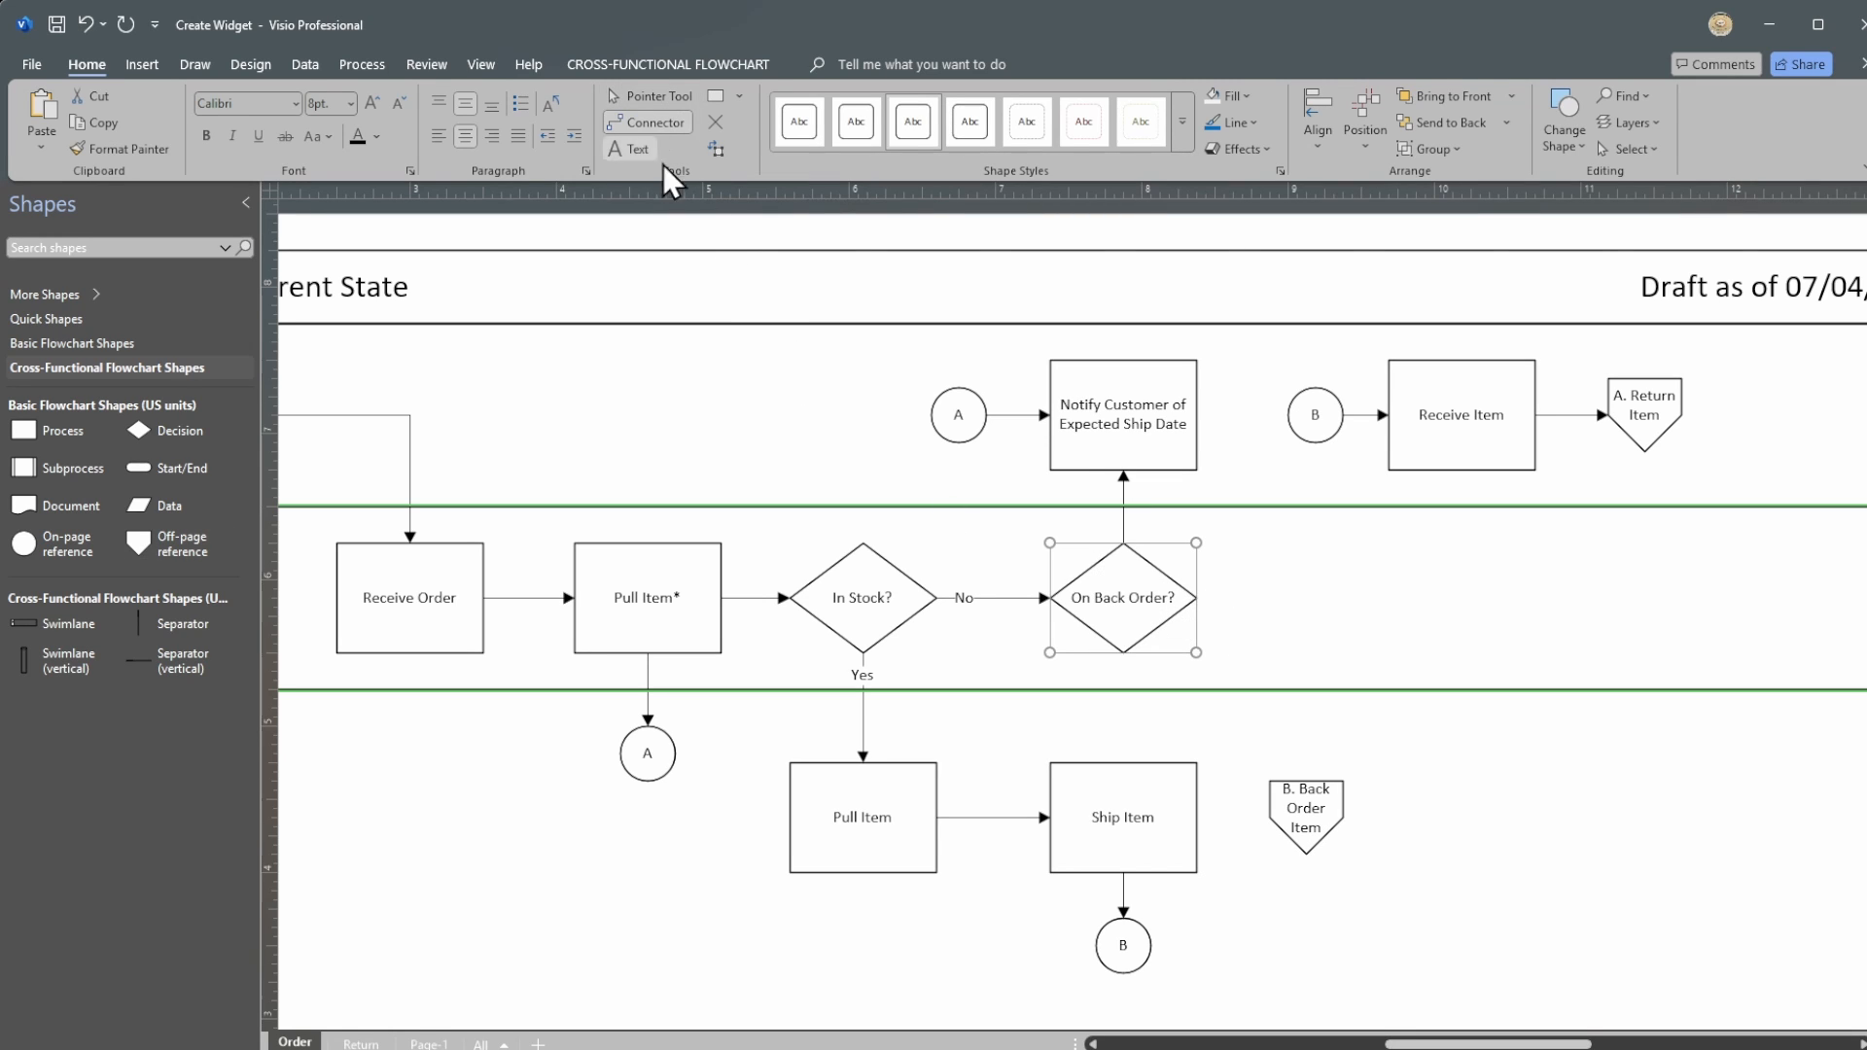
drag(1196, 597, 1306, 782)
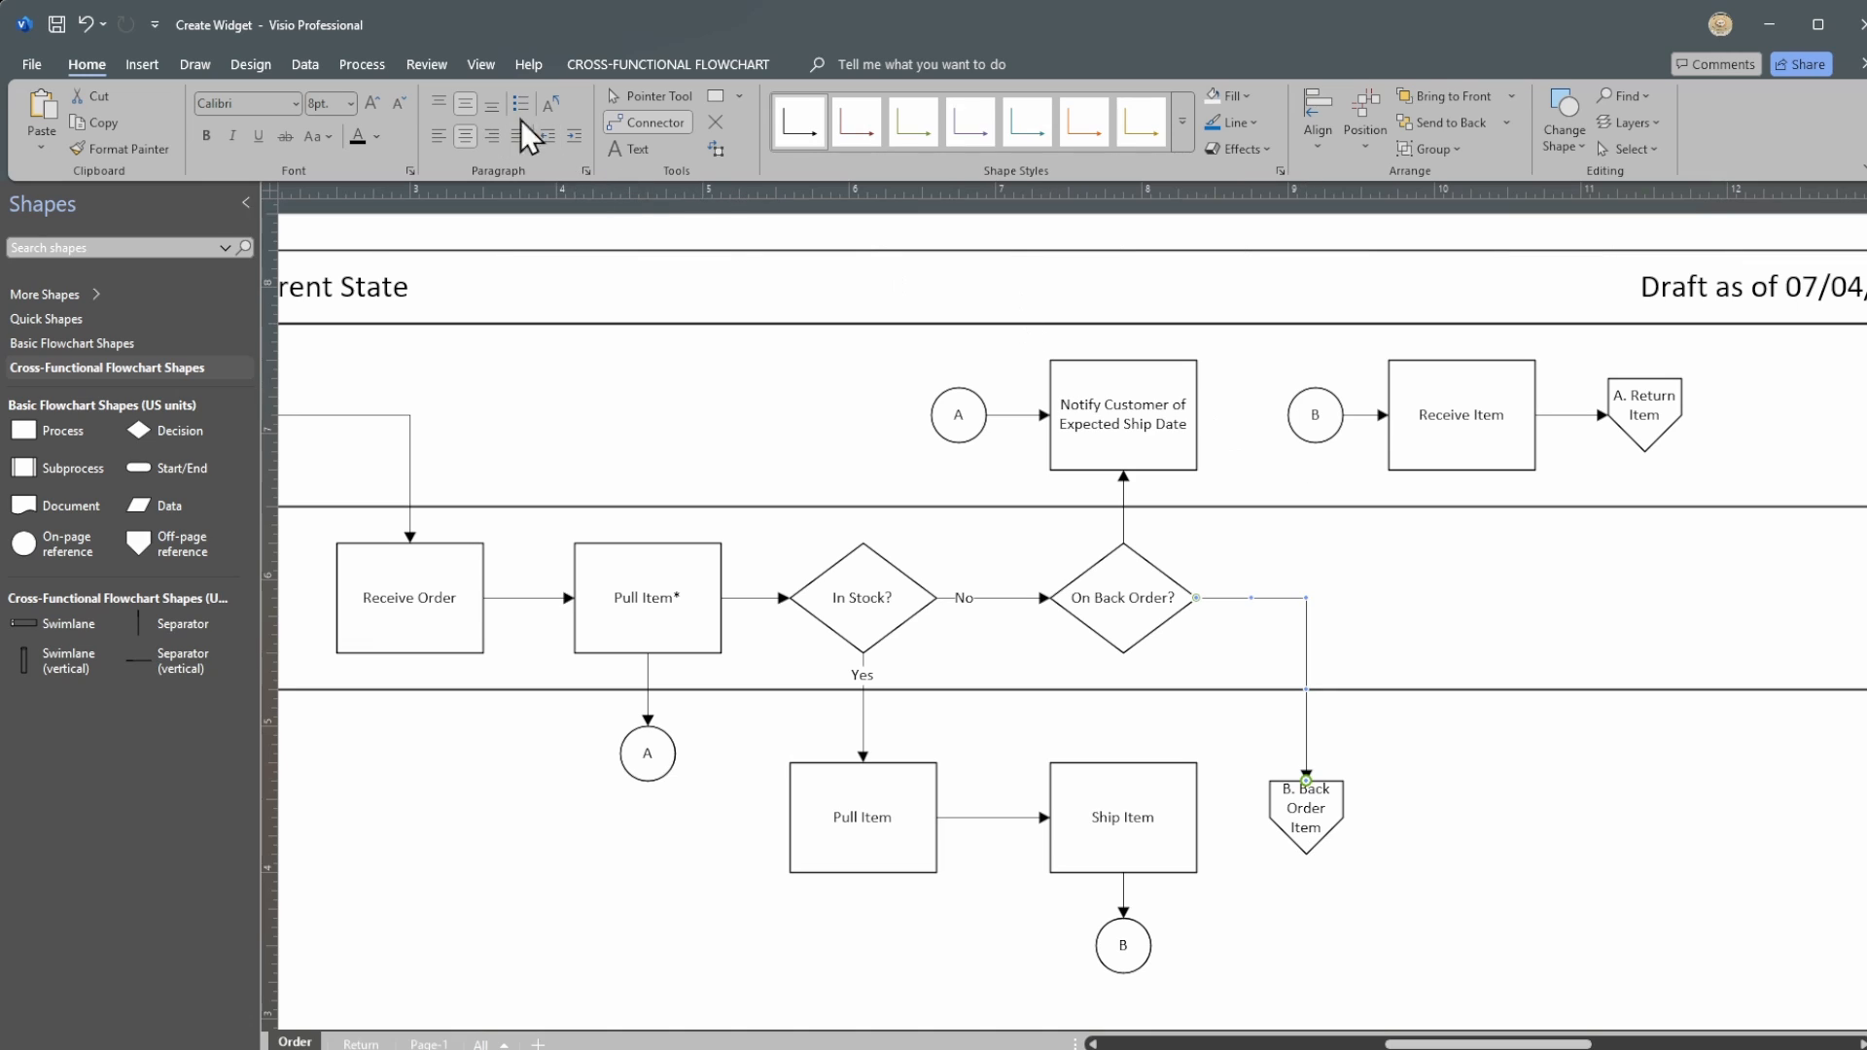
text(NB)
click(644, 97)
drag(1303, 637, 1224, 597)
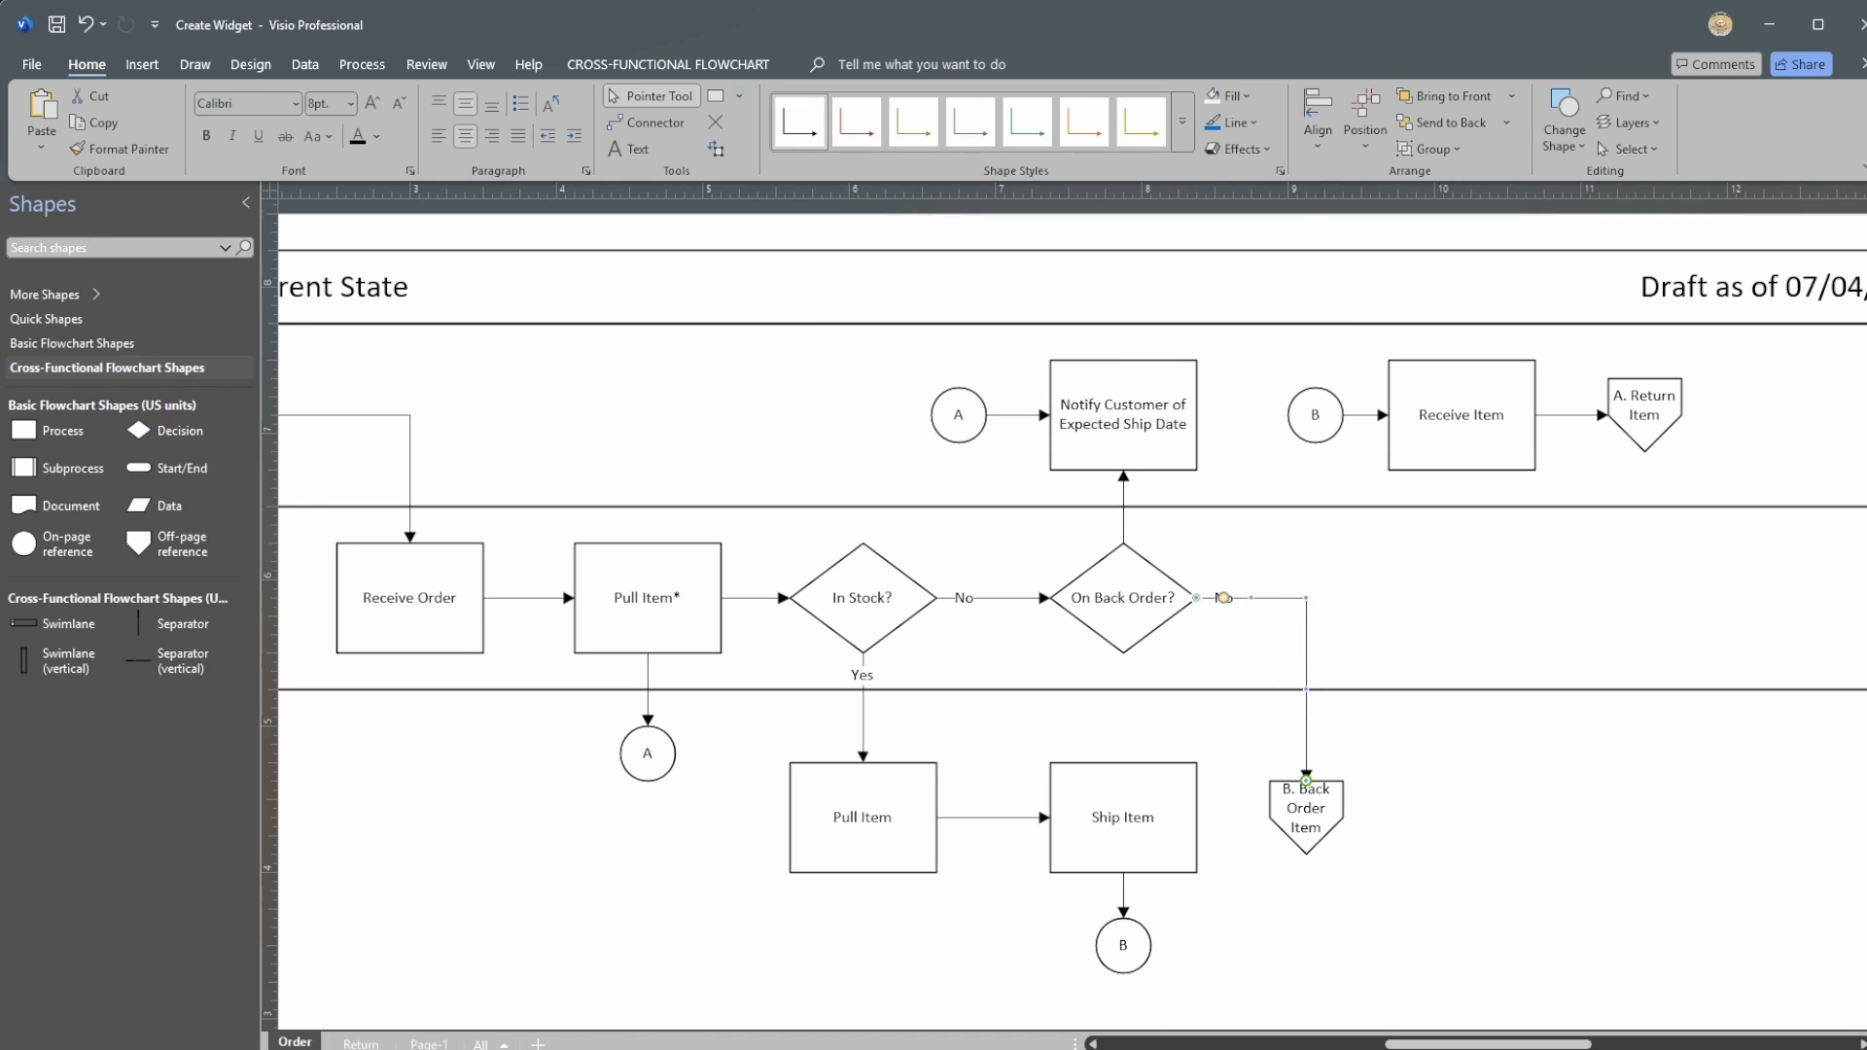
double_click(1308, 812)
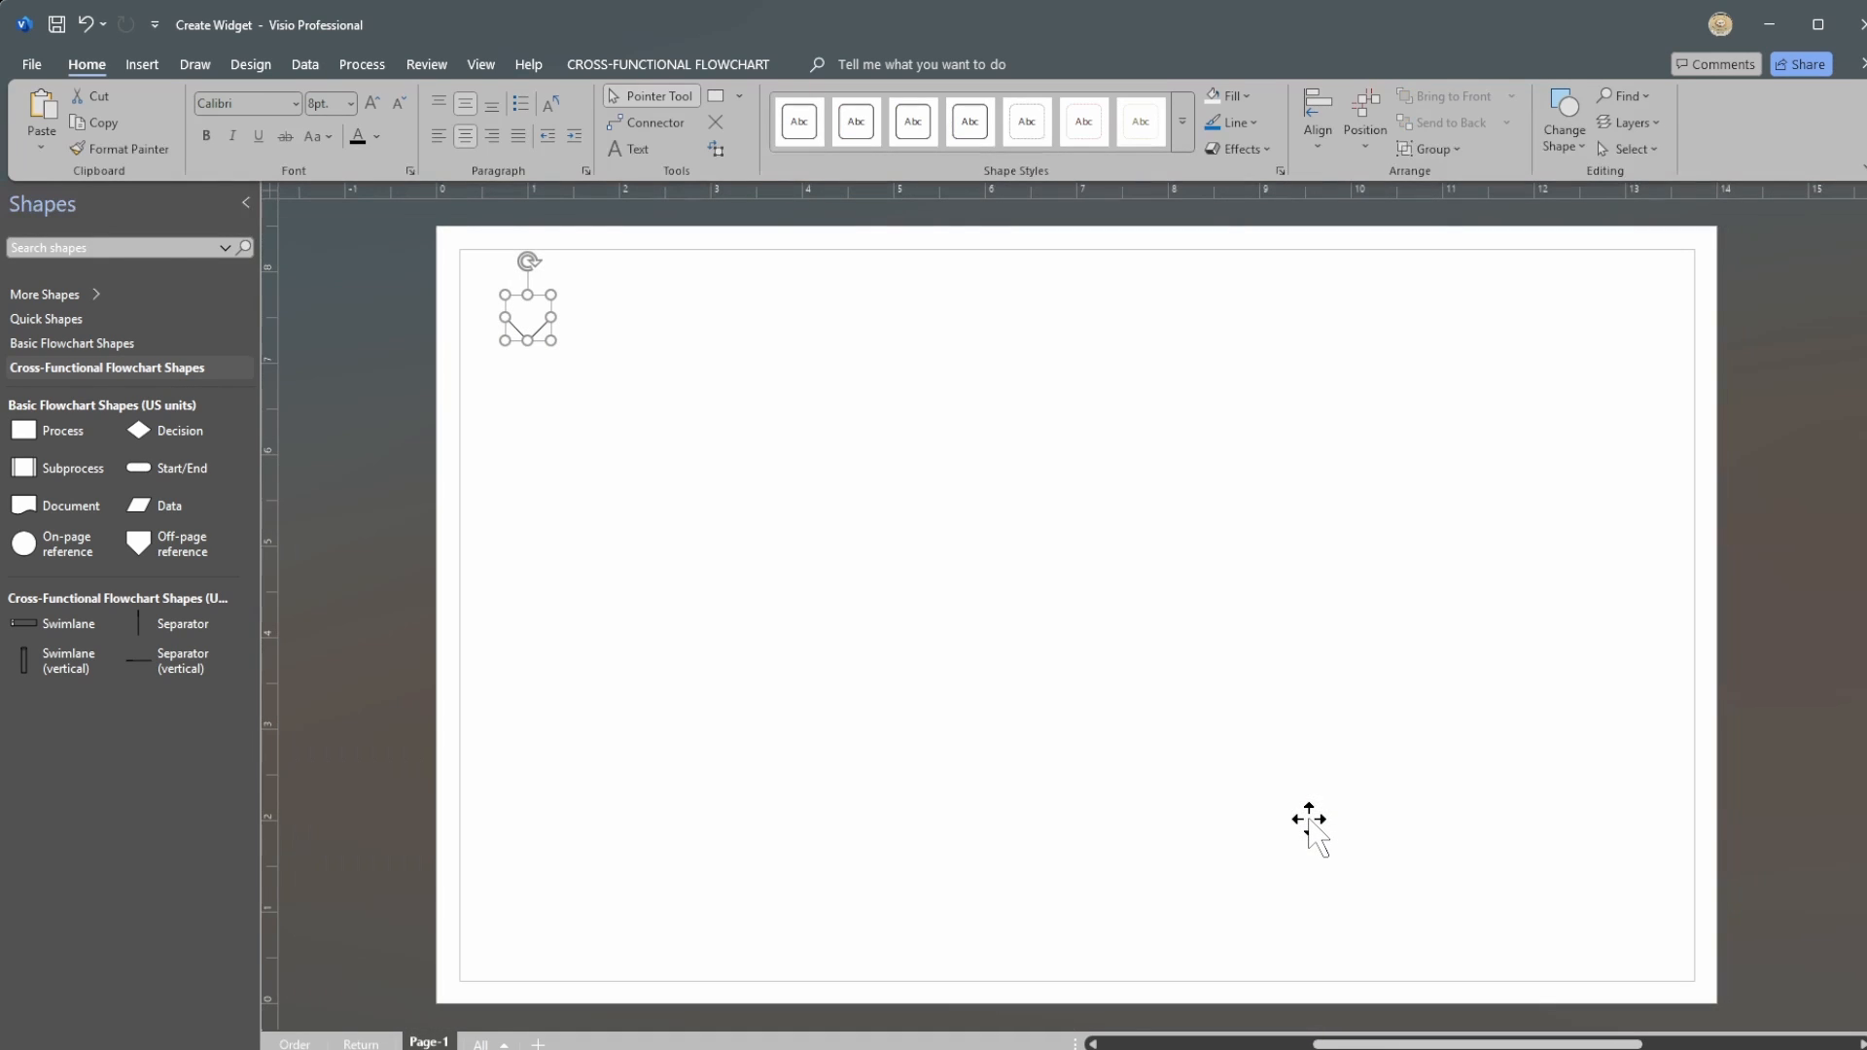
click(358, 1044)
scroll(1075, 622, down, 3)
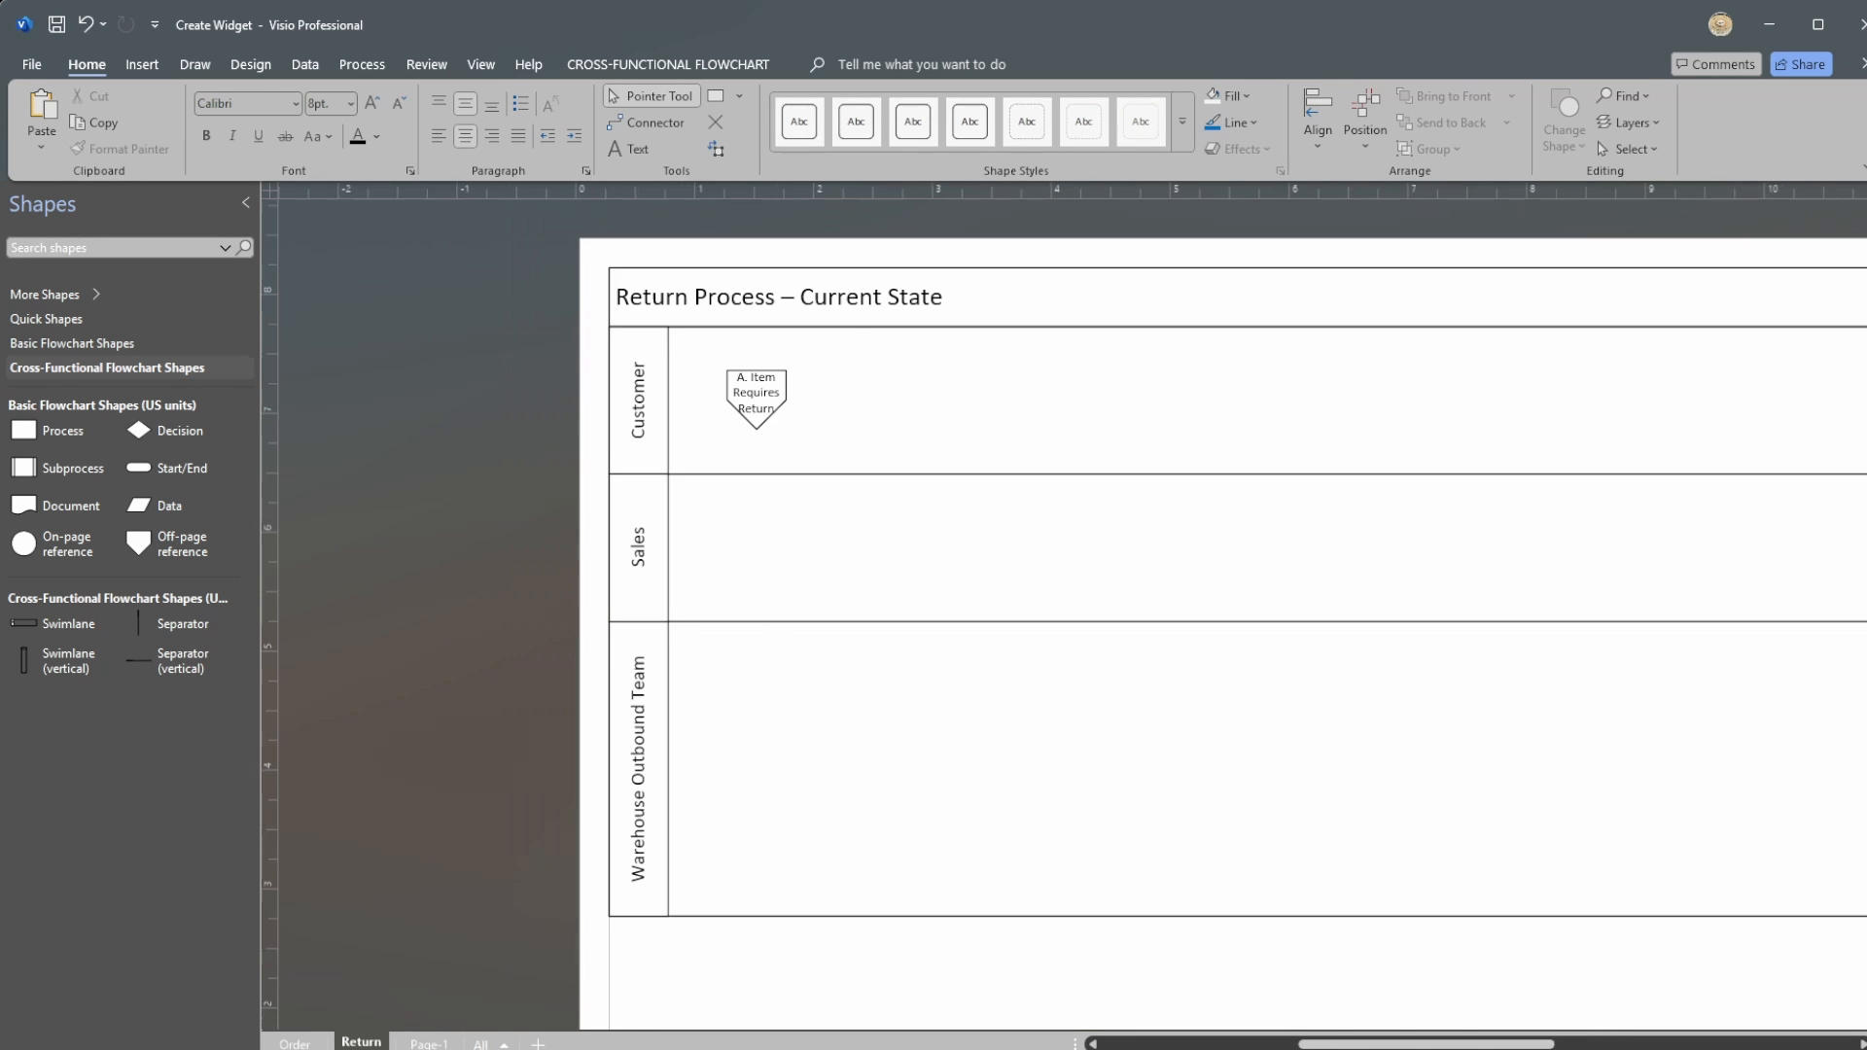
drag(1324, 1045, 1361, 1045)
key(ctrl+a)
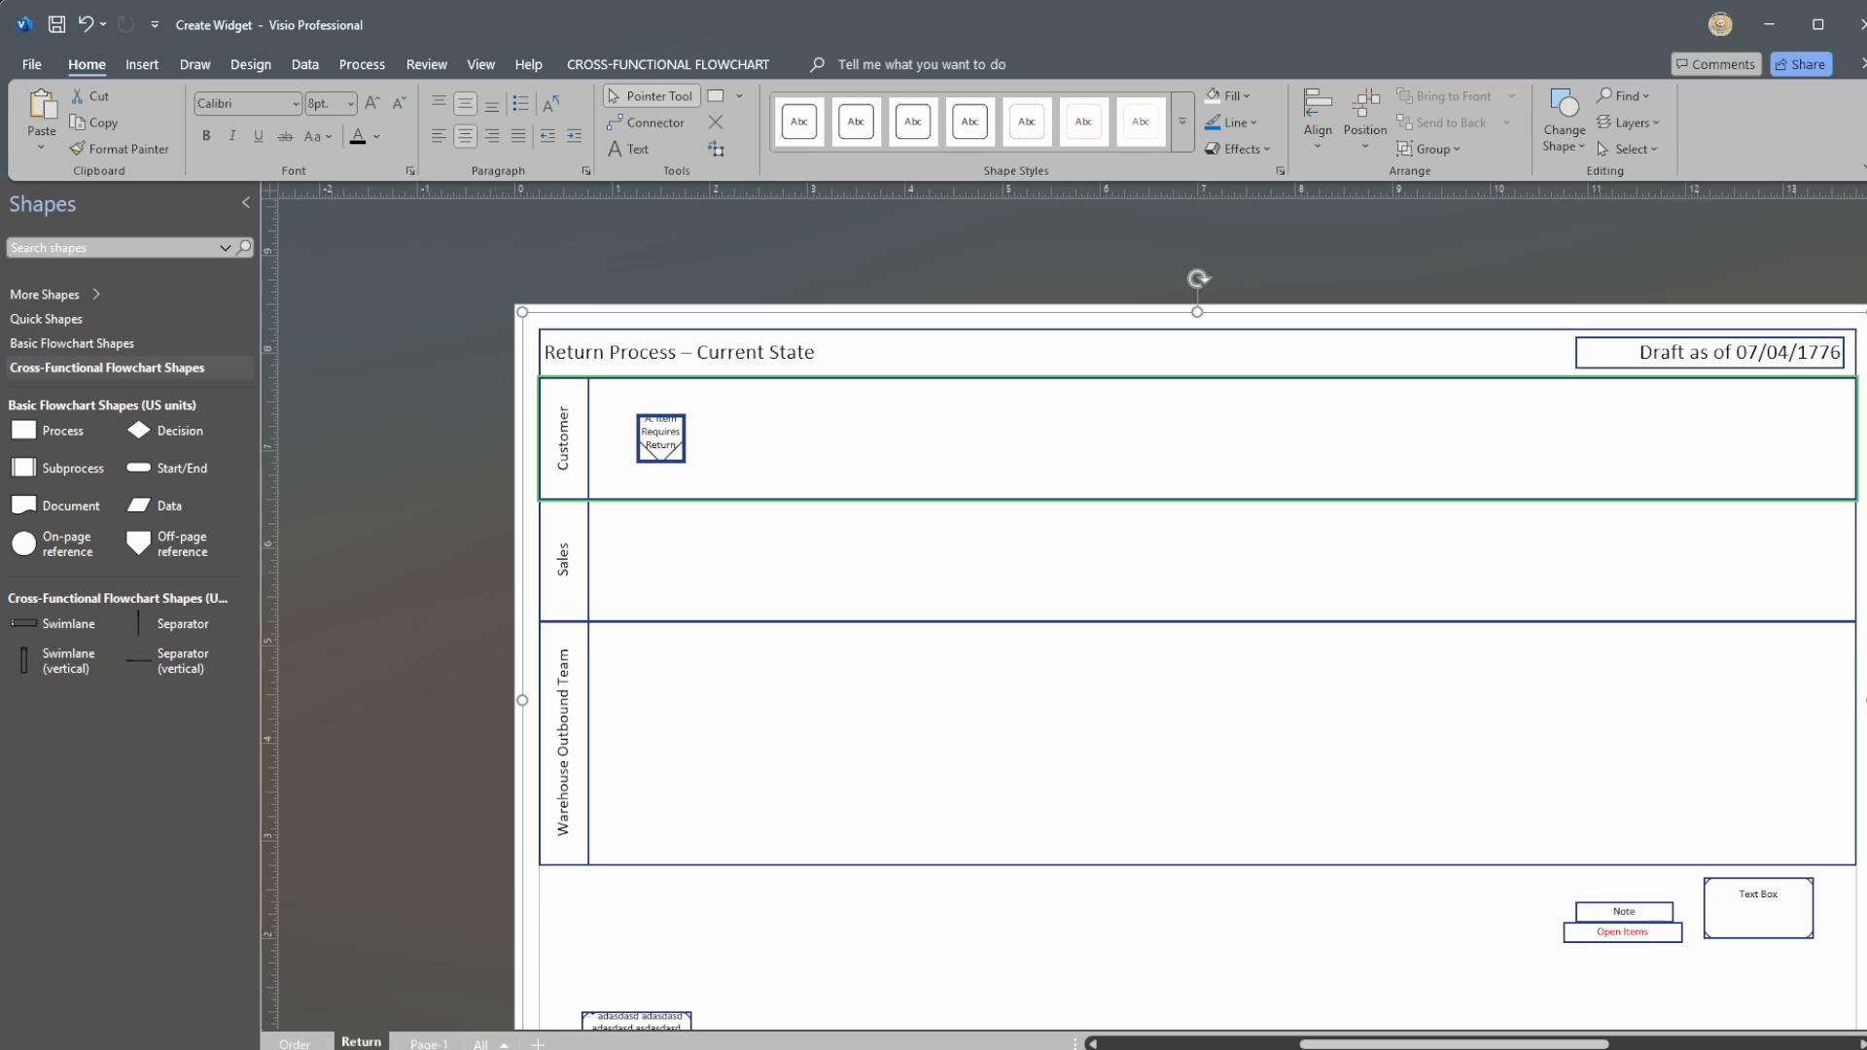
key(ctrl+Page_Down)
key(ctrl+v)
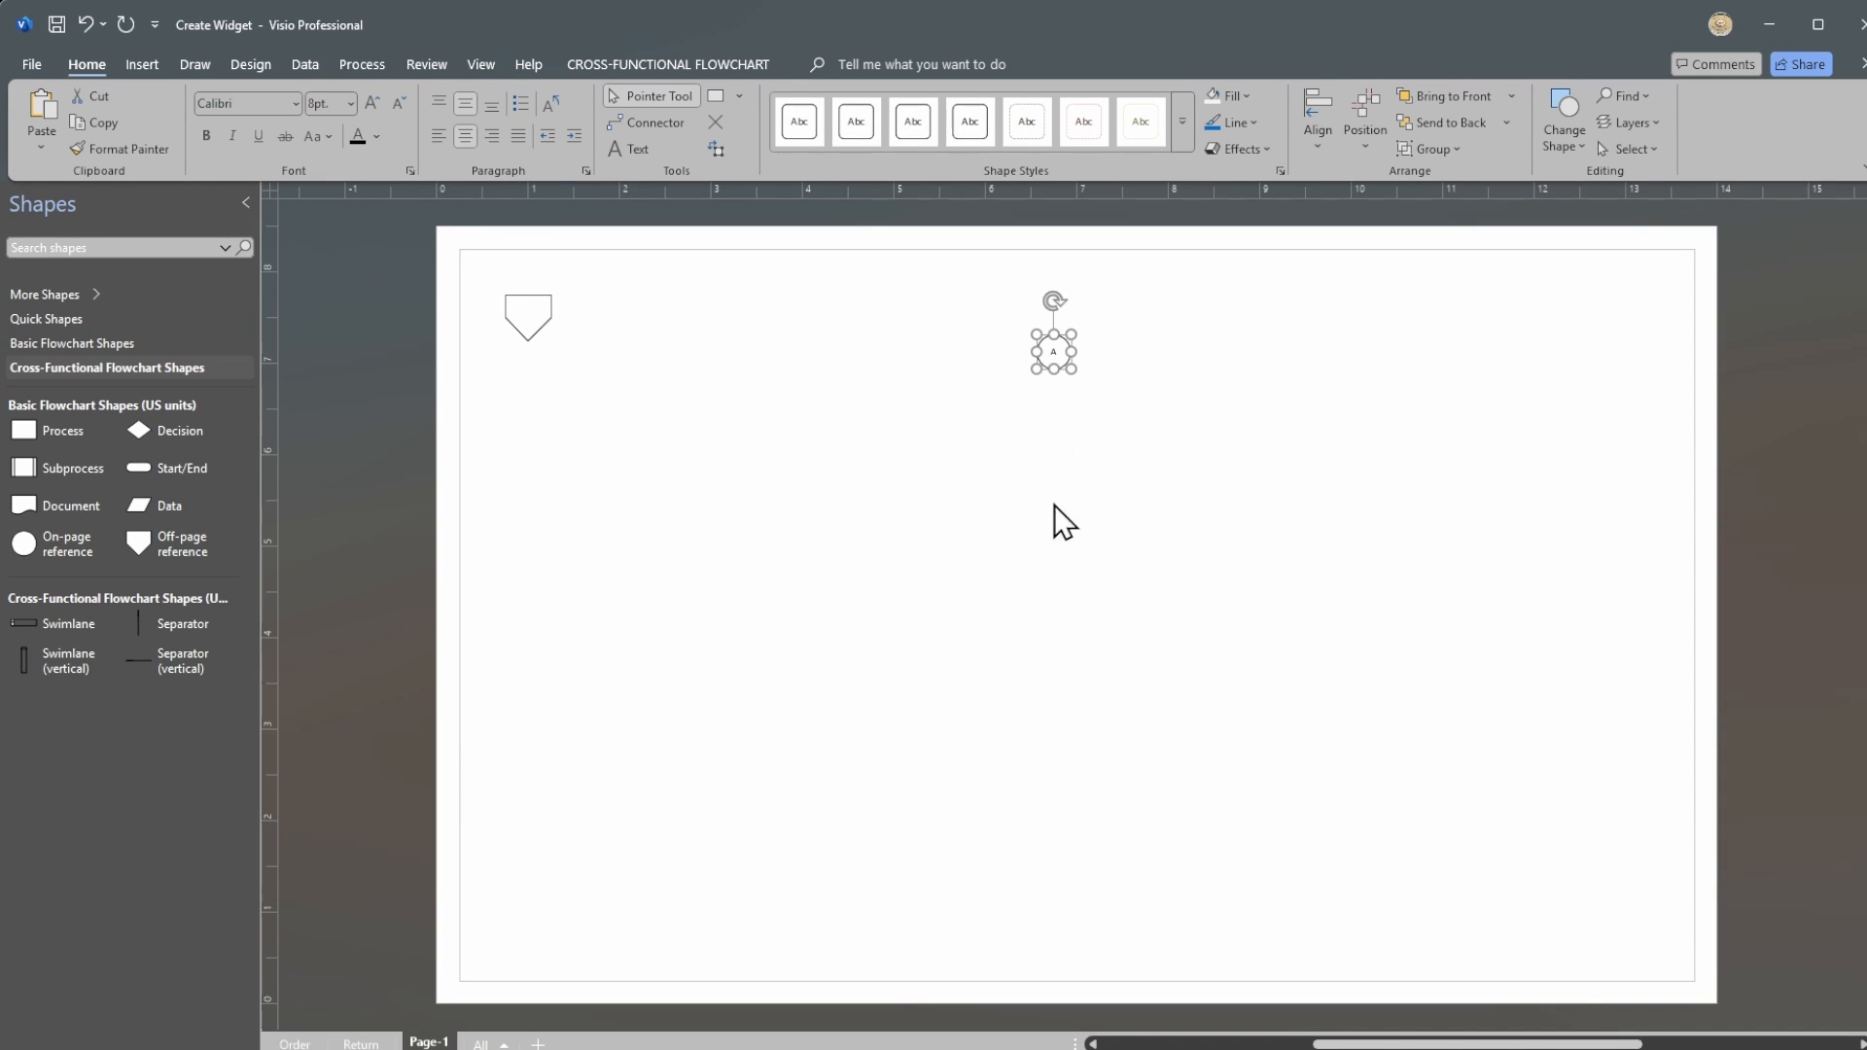
key(Delete)
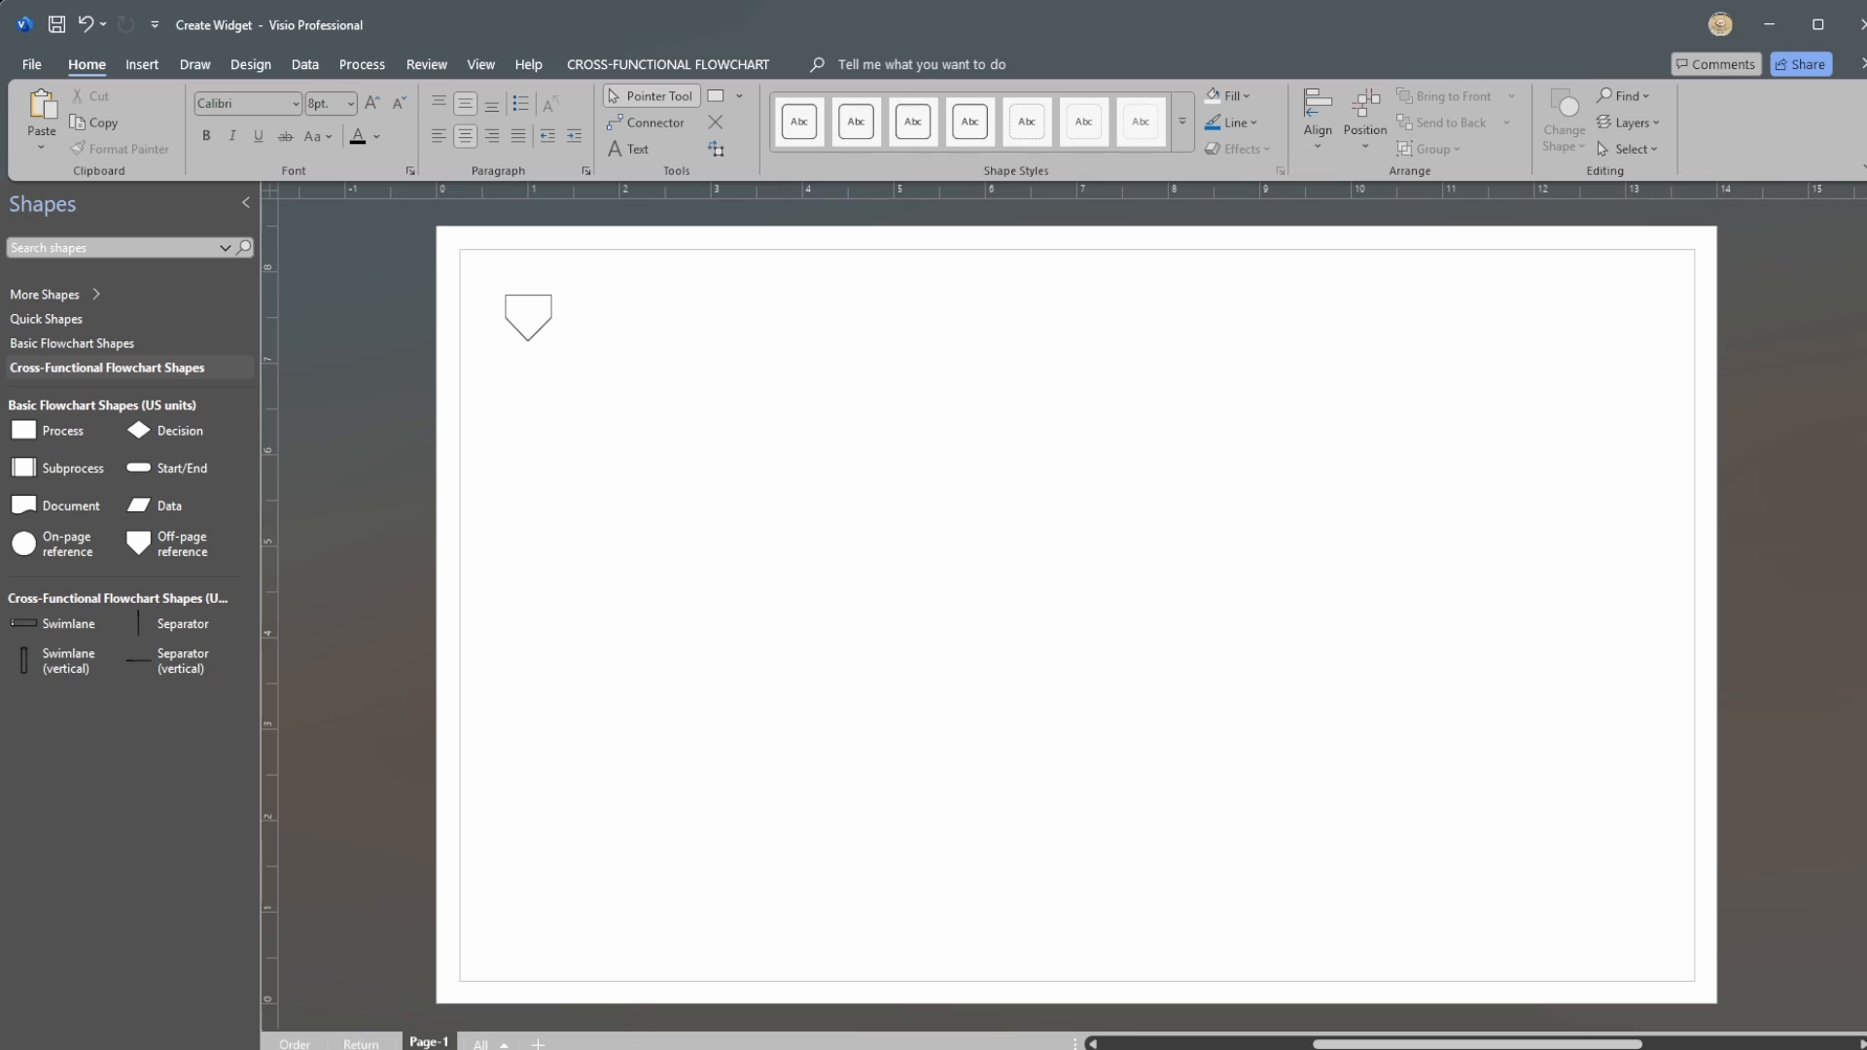
Step: Copy the Return page's entire swimlane template and notes onto Page-1
click(361, 1045)
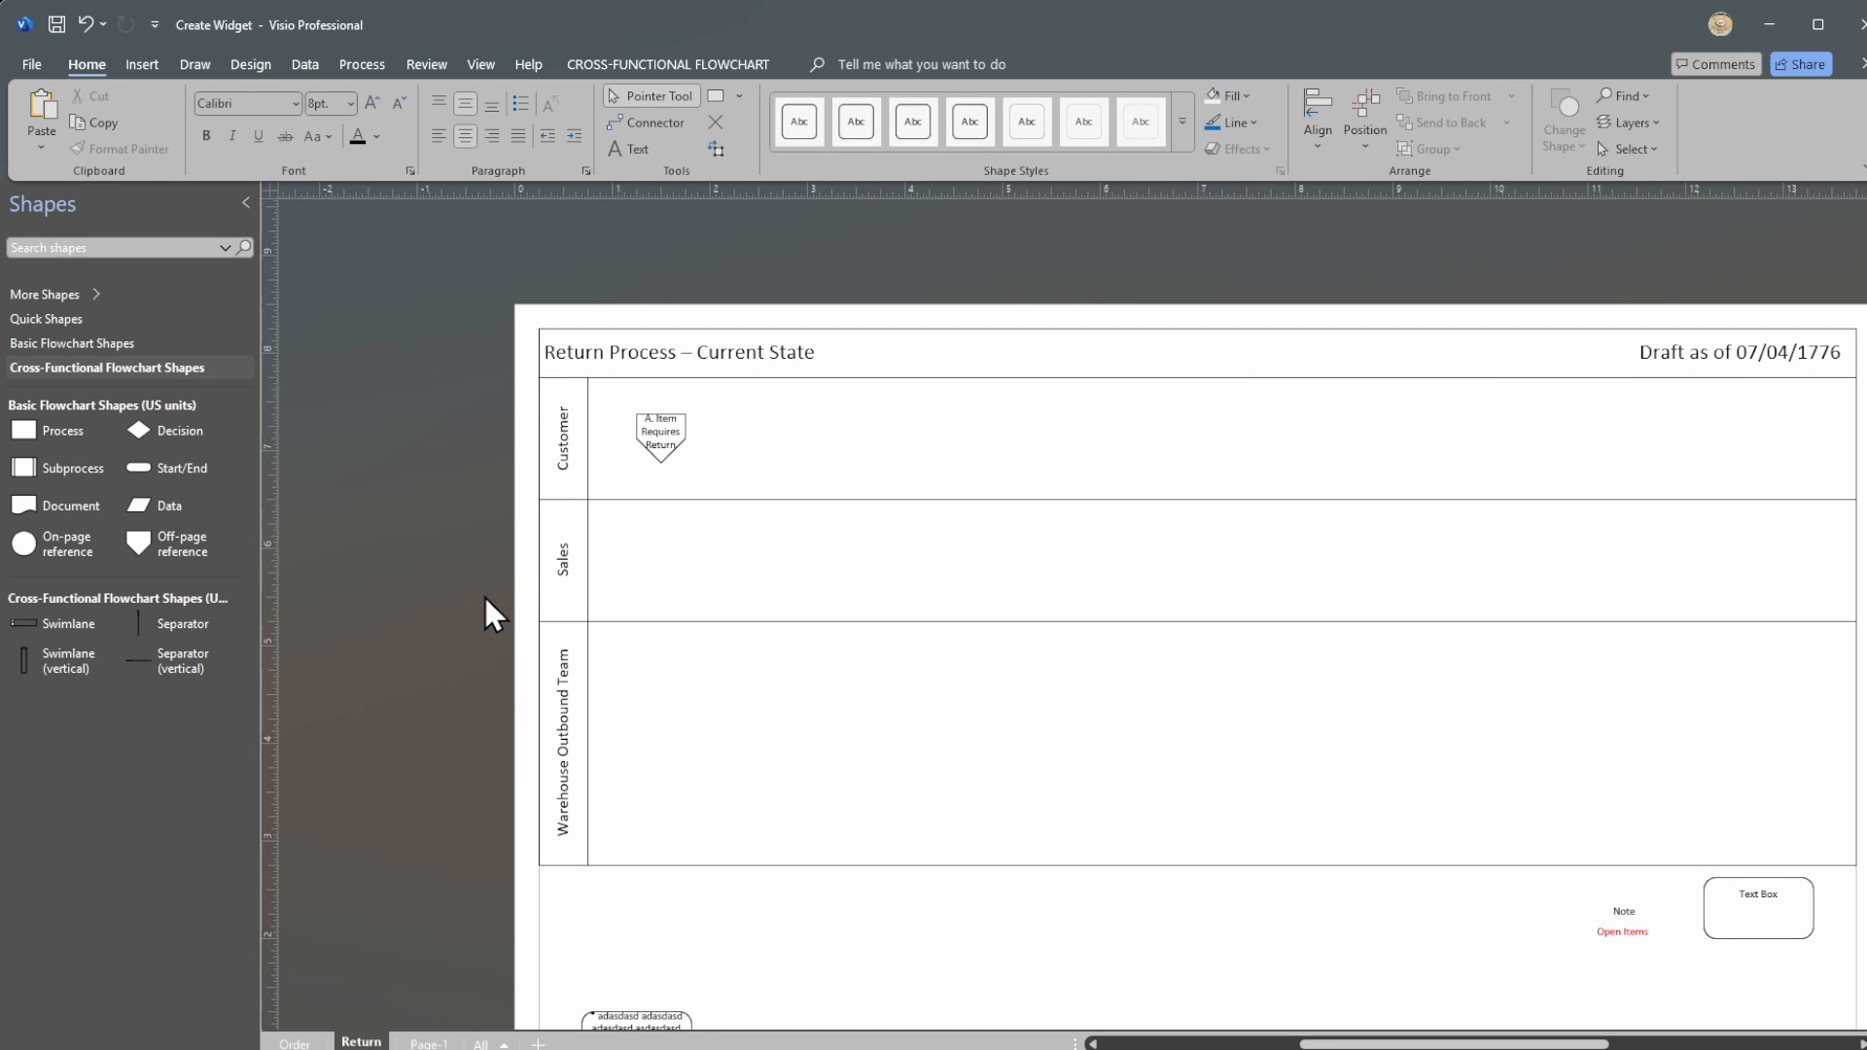
key(ctrl+a)
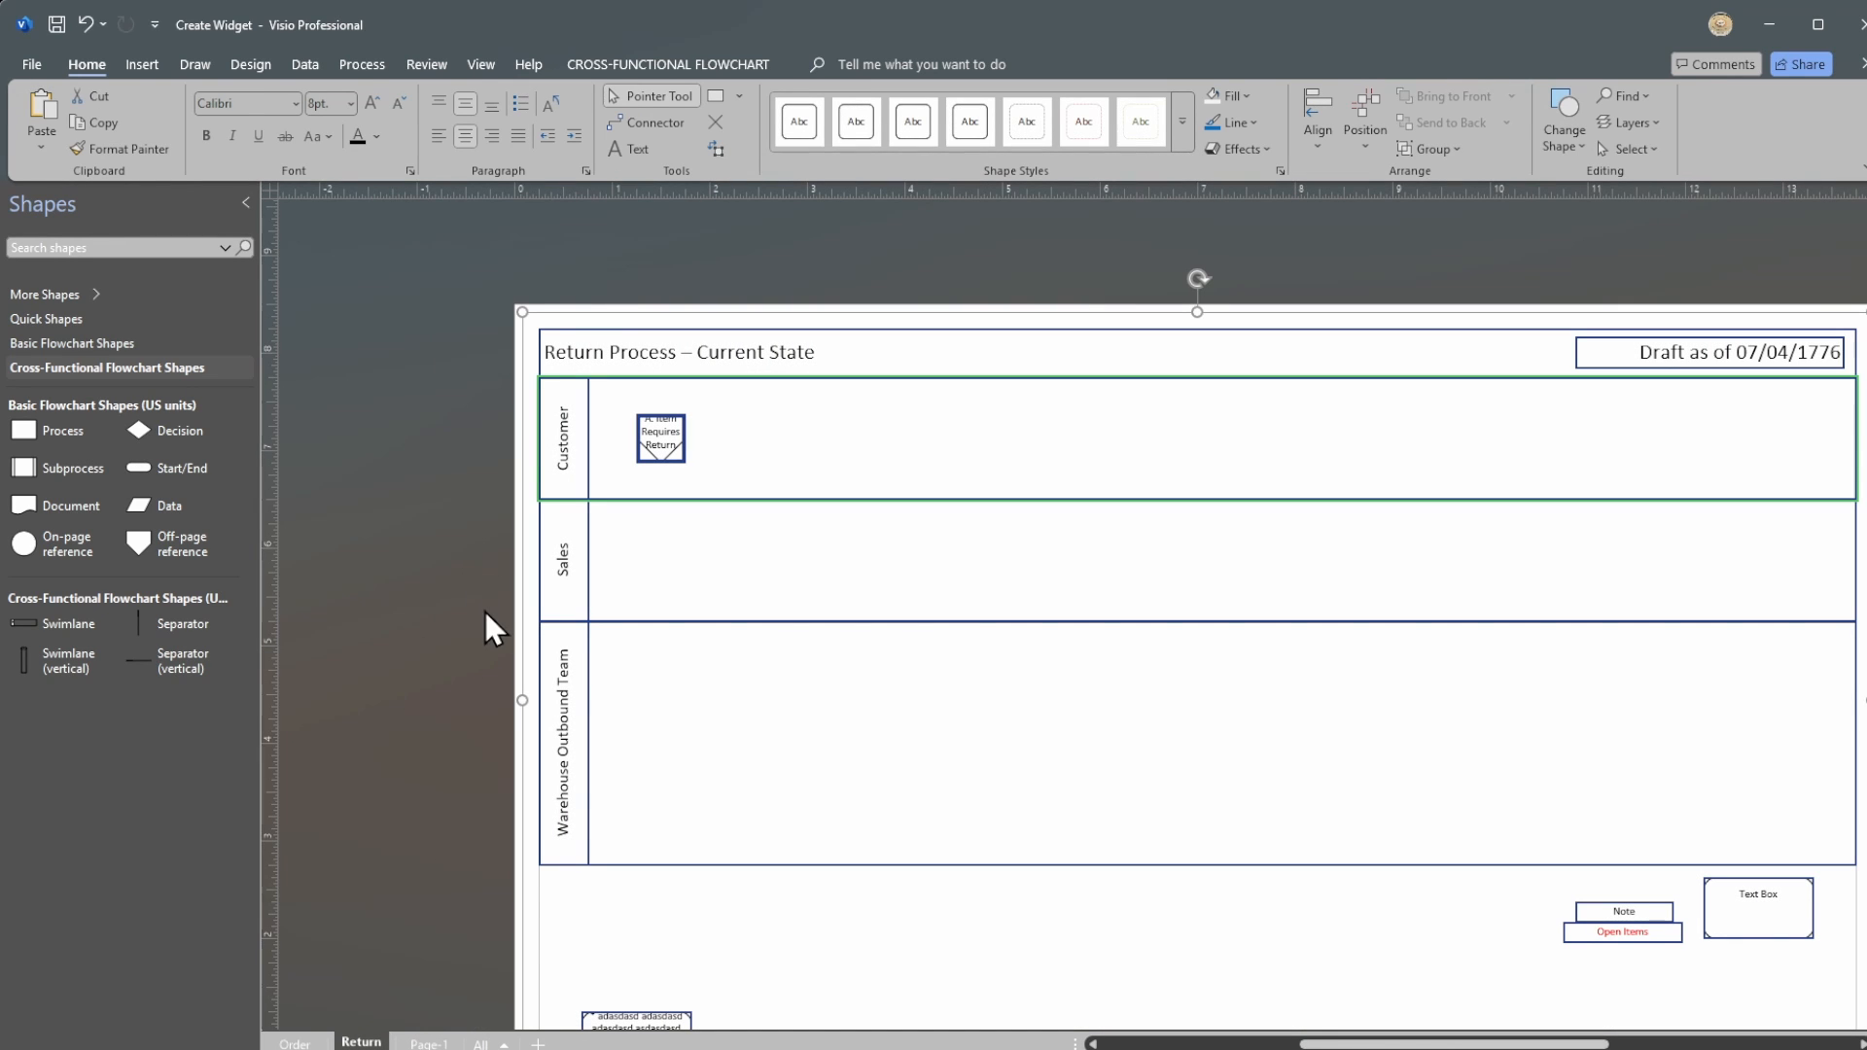
click(424, 1043)
key(ctrl+v)
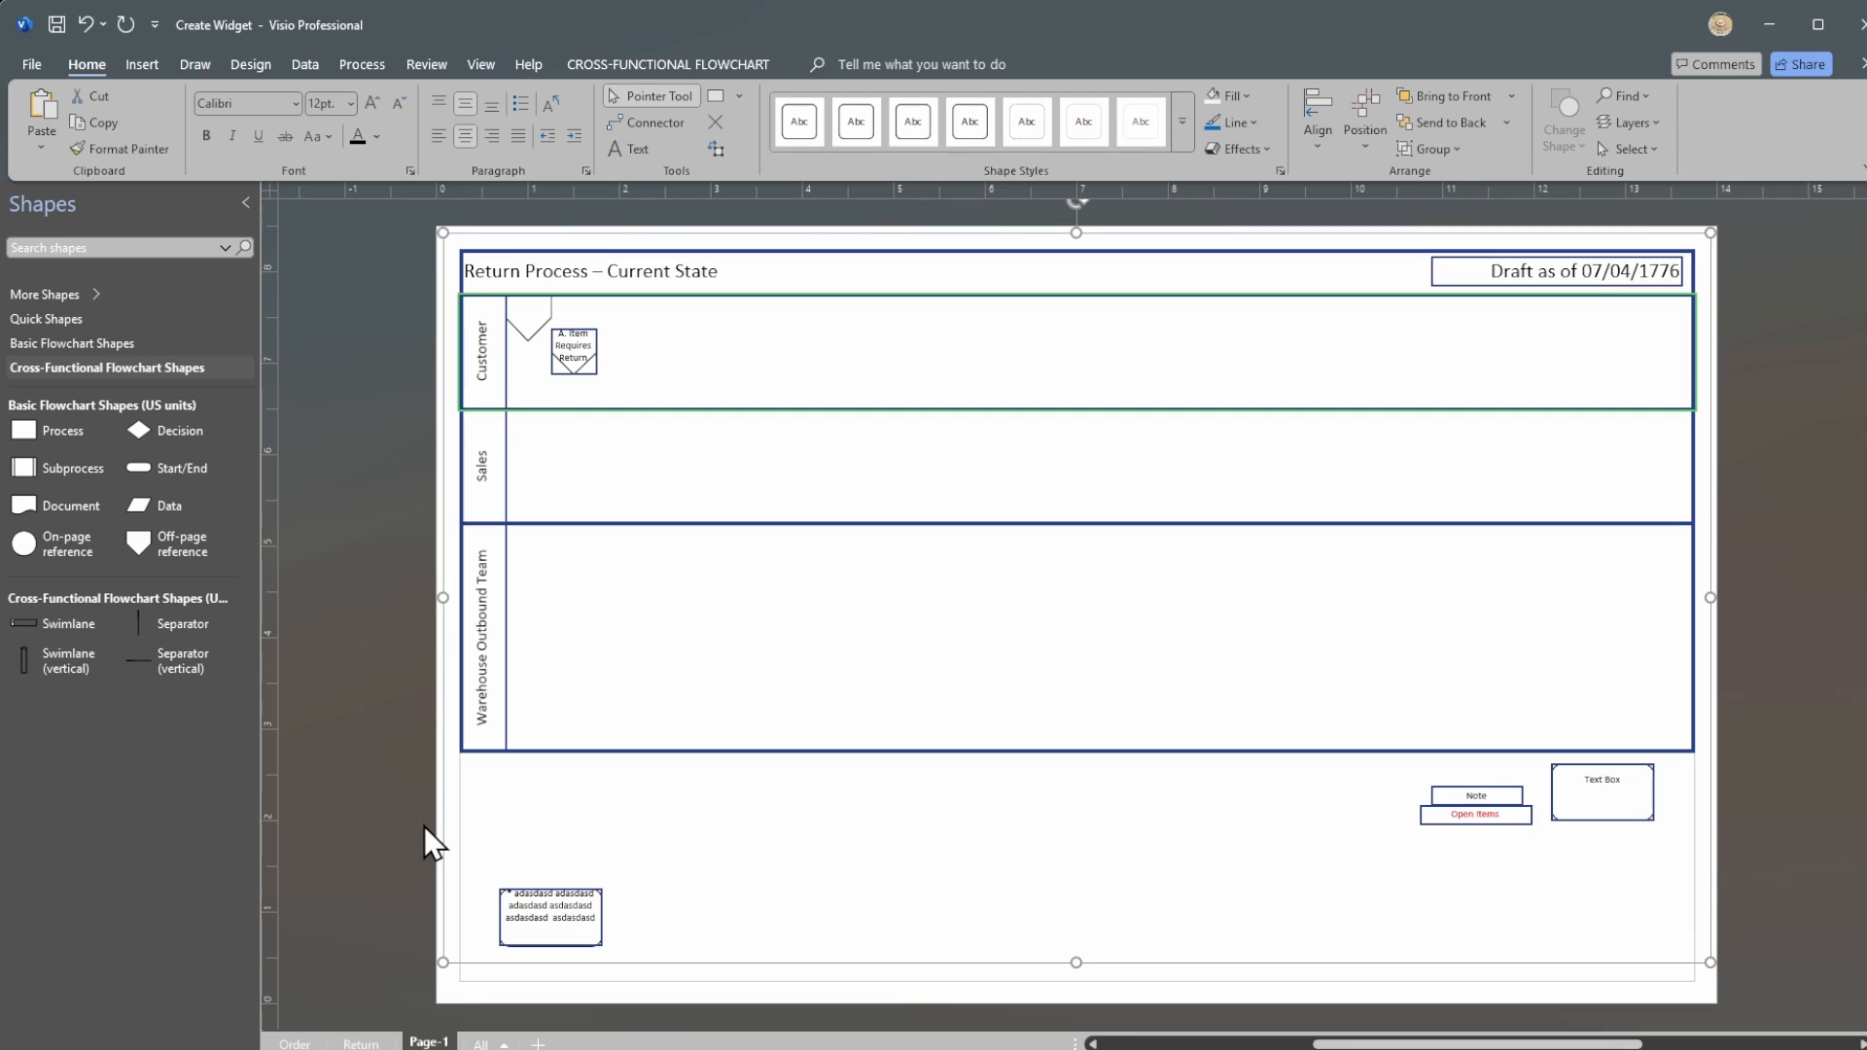
click(351, 511)
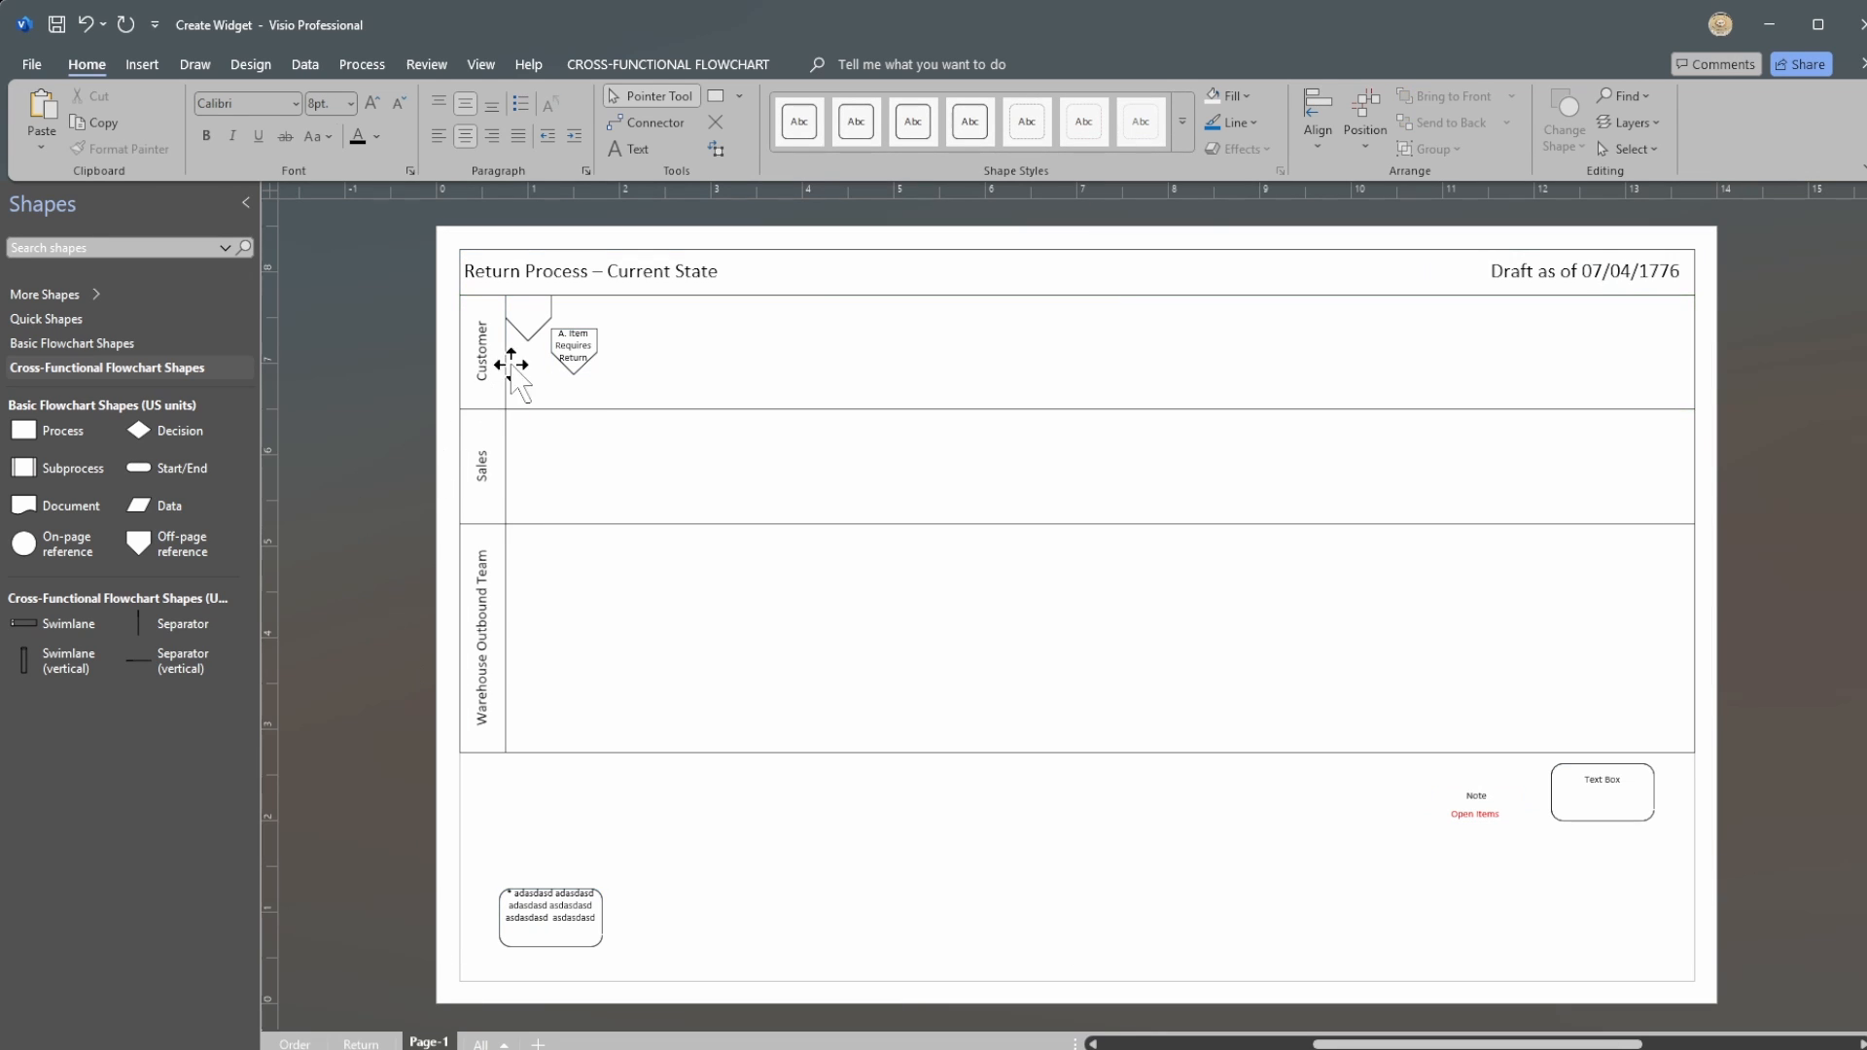
Step: Delete the copied A. Item Requires Return reference on Page-1 and move the blank off-page reference into the Customer lane's start
click(569, 360)
key(Delete)
mouse_move(566, 359)
mouse_down()
mouse_move(521, 325)
mouse_move(574, 366)
mouse_up()
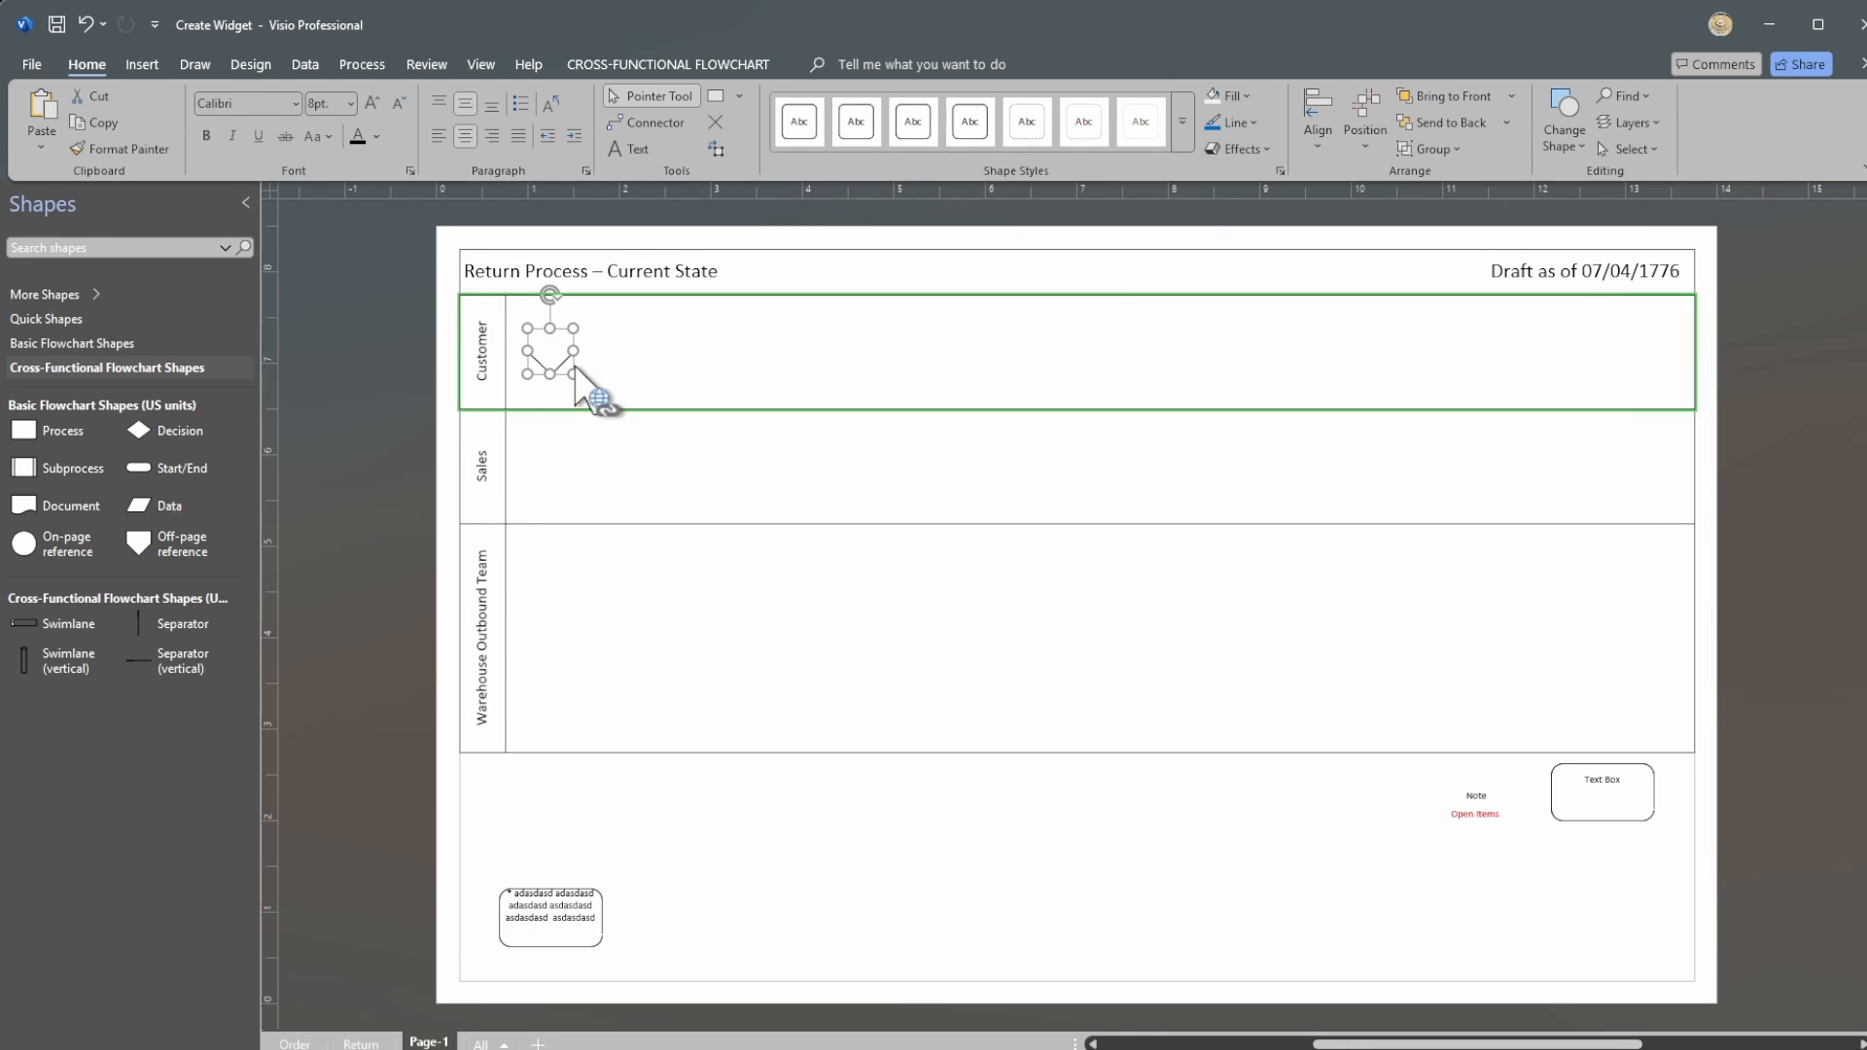
click(347, 638)
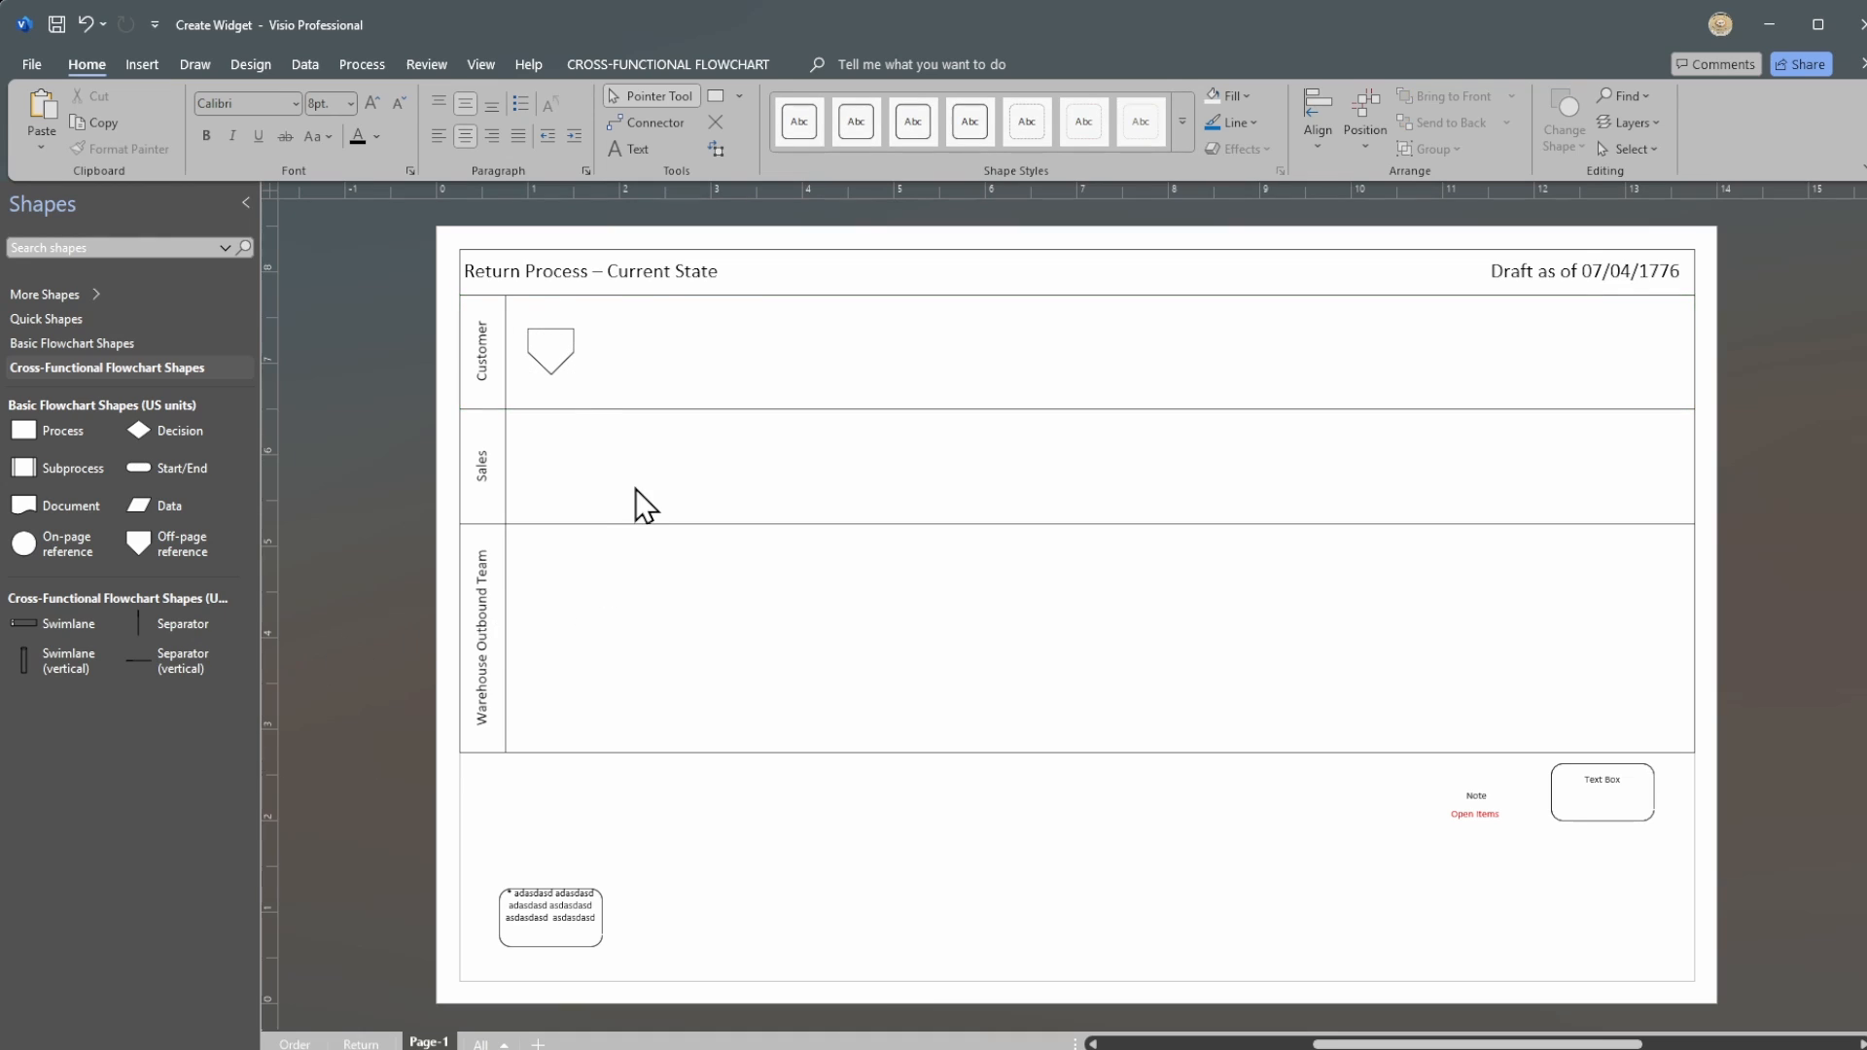
Step: Rename Page-1 as "Back Order"
double_click(428, 1043)
text(Back Order)
key(Return)
Step: Change the swimlane title on the Back Order page to "Back Order Process – Current State"
double_click(498, 273)
double_click(498, 272)
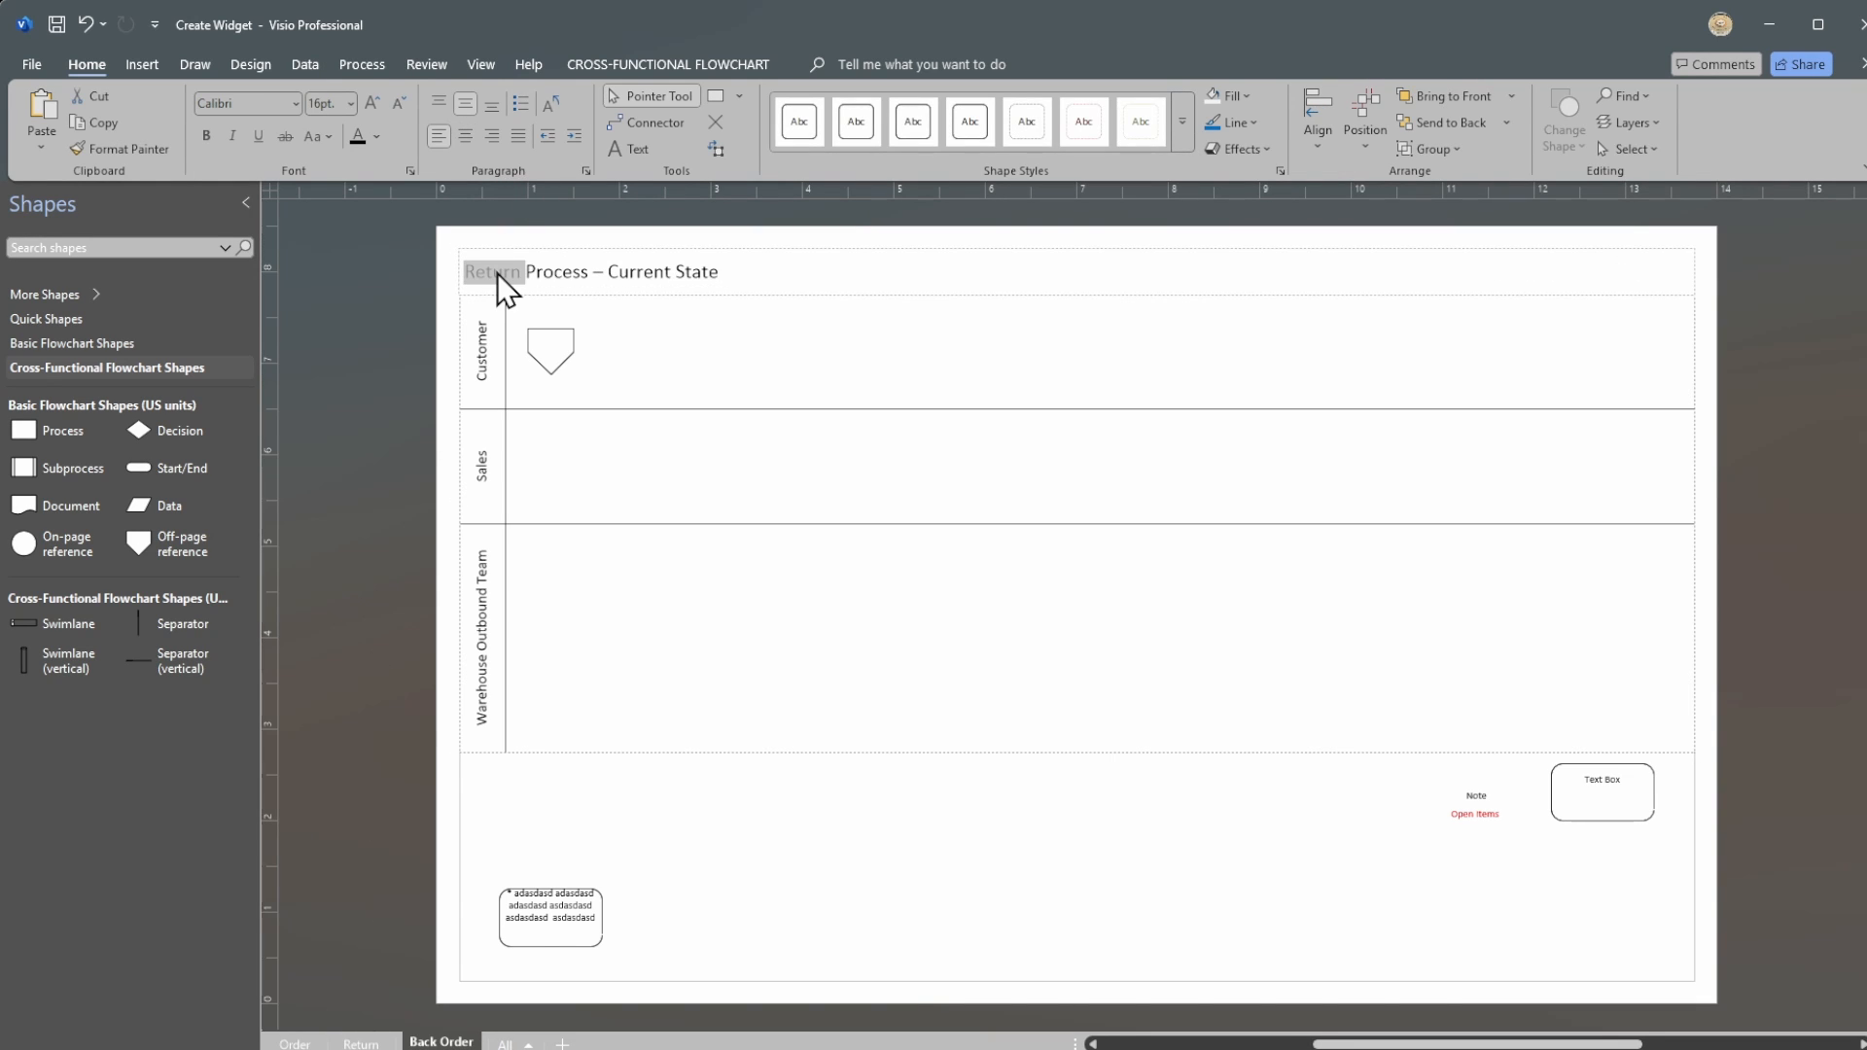
text(Back Oder)
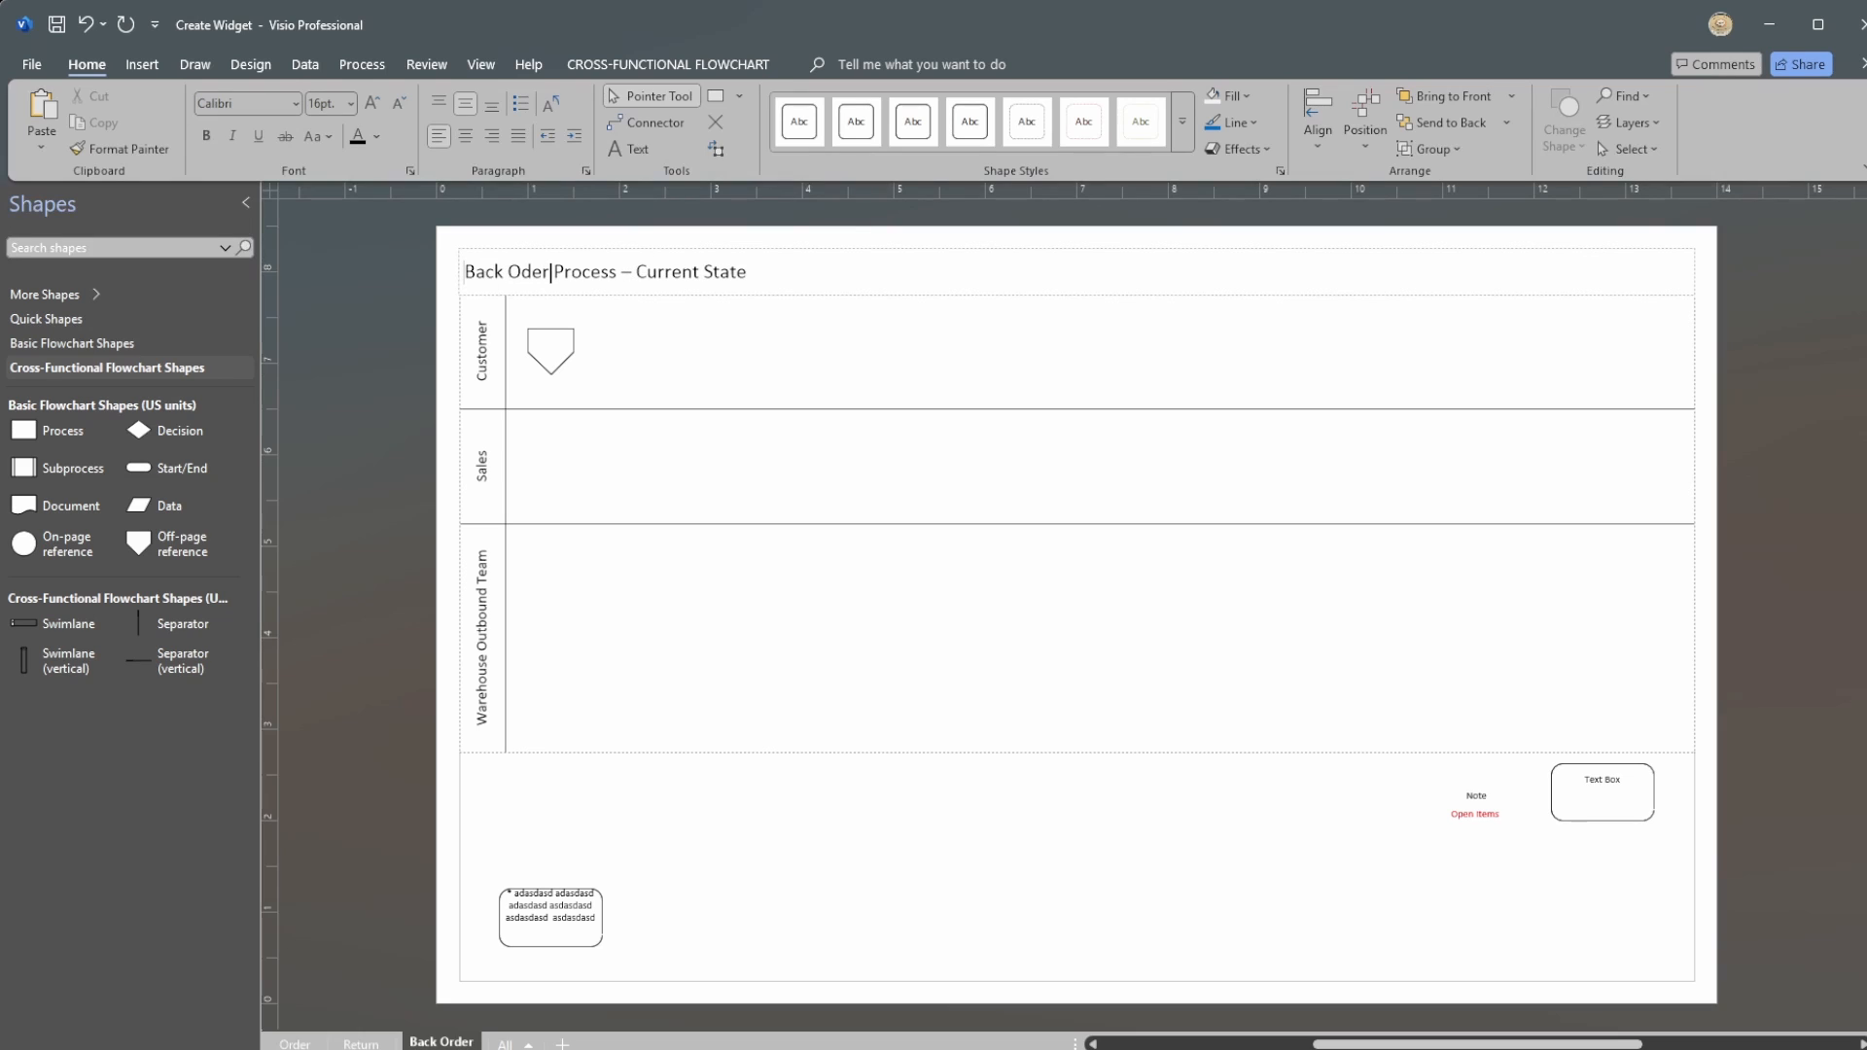
click(522, 272)
text(r)
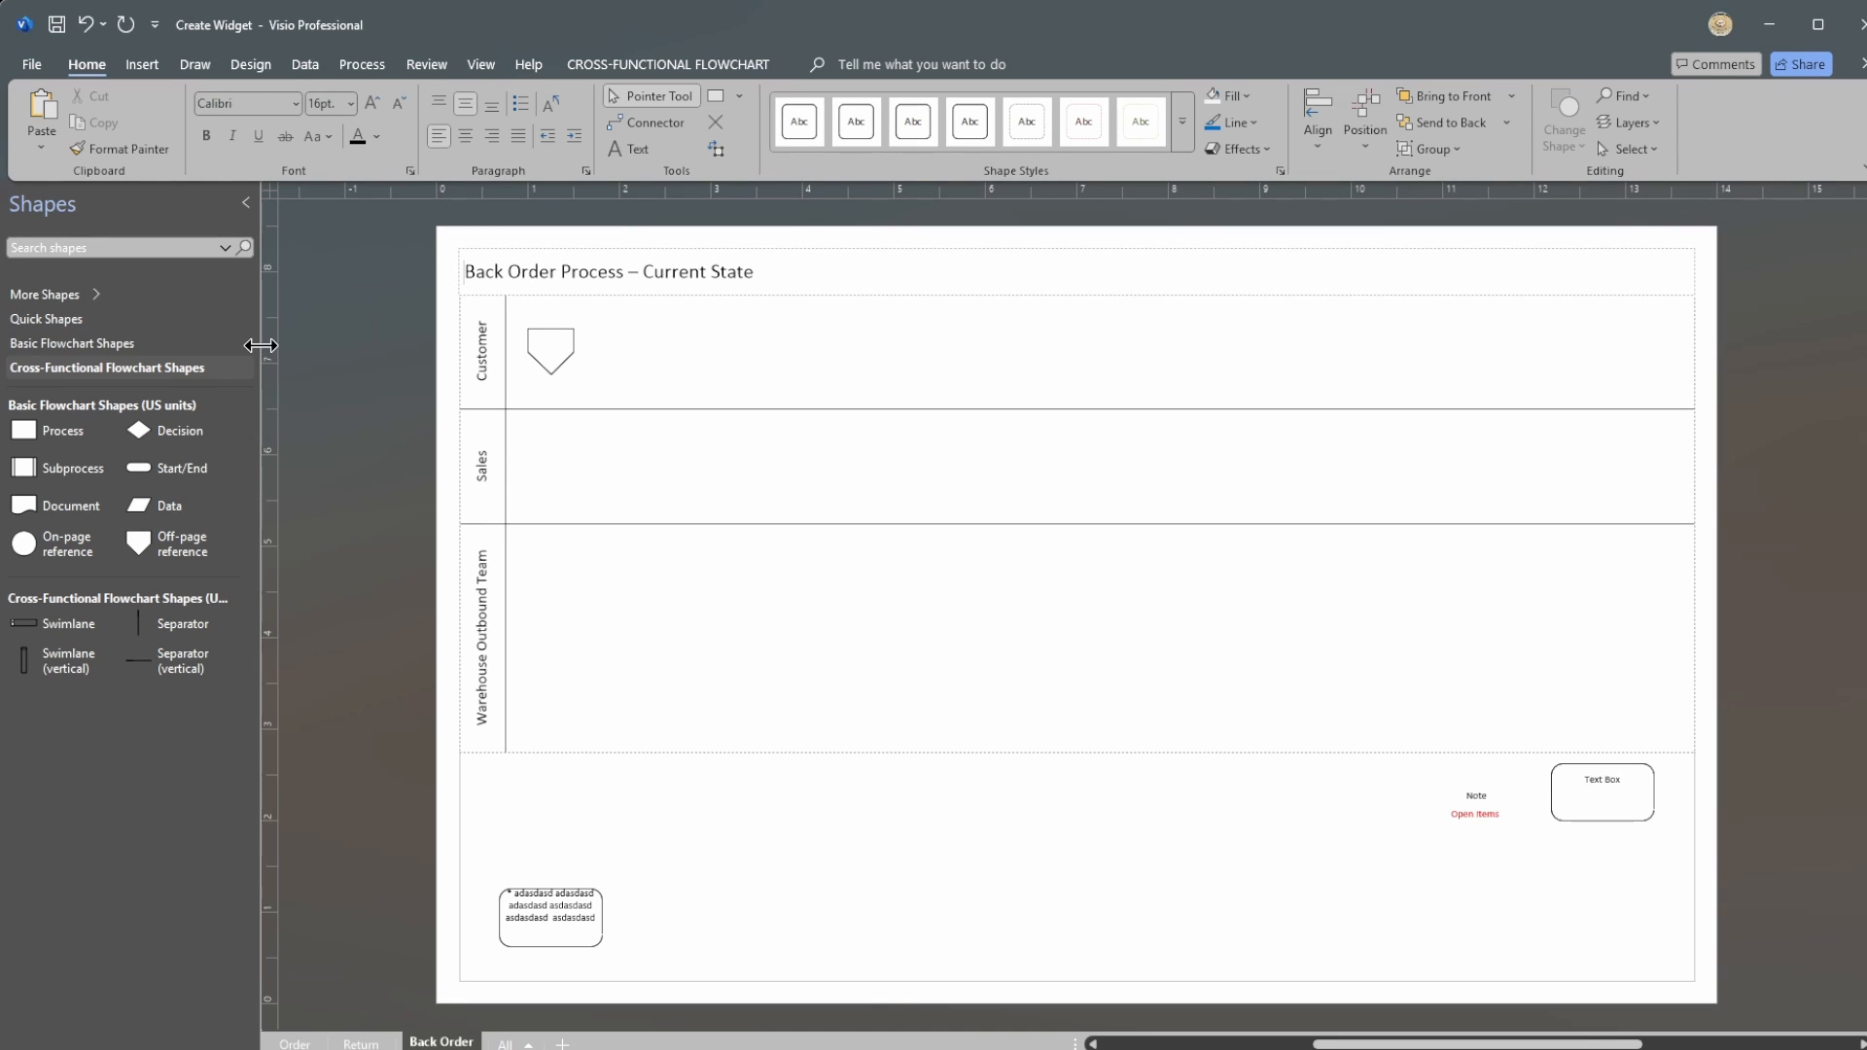
click(371, 382)
Step: Review the Return page and the complete Order page flowchart with its on-page and off-page references
click(360, 1042)
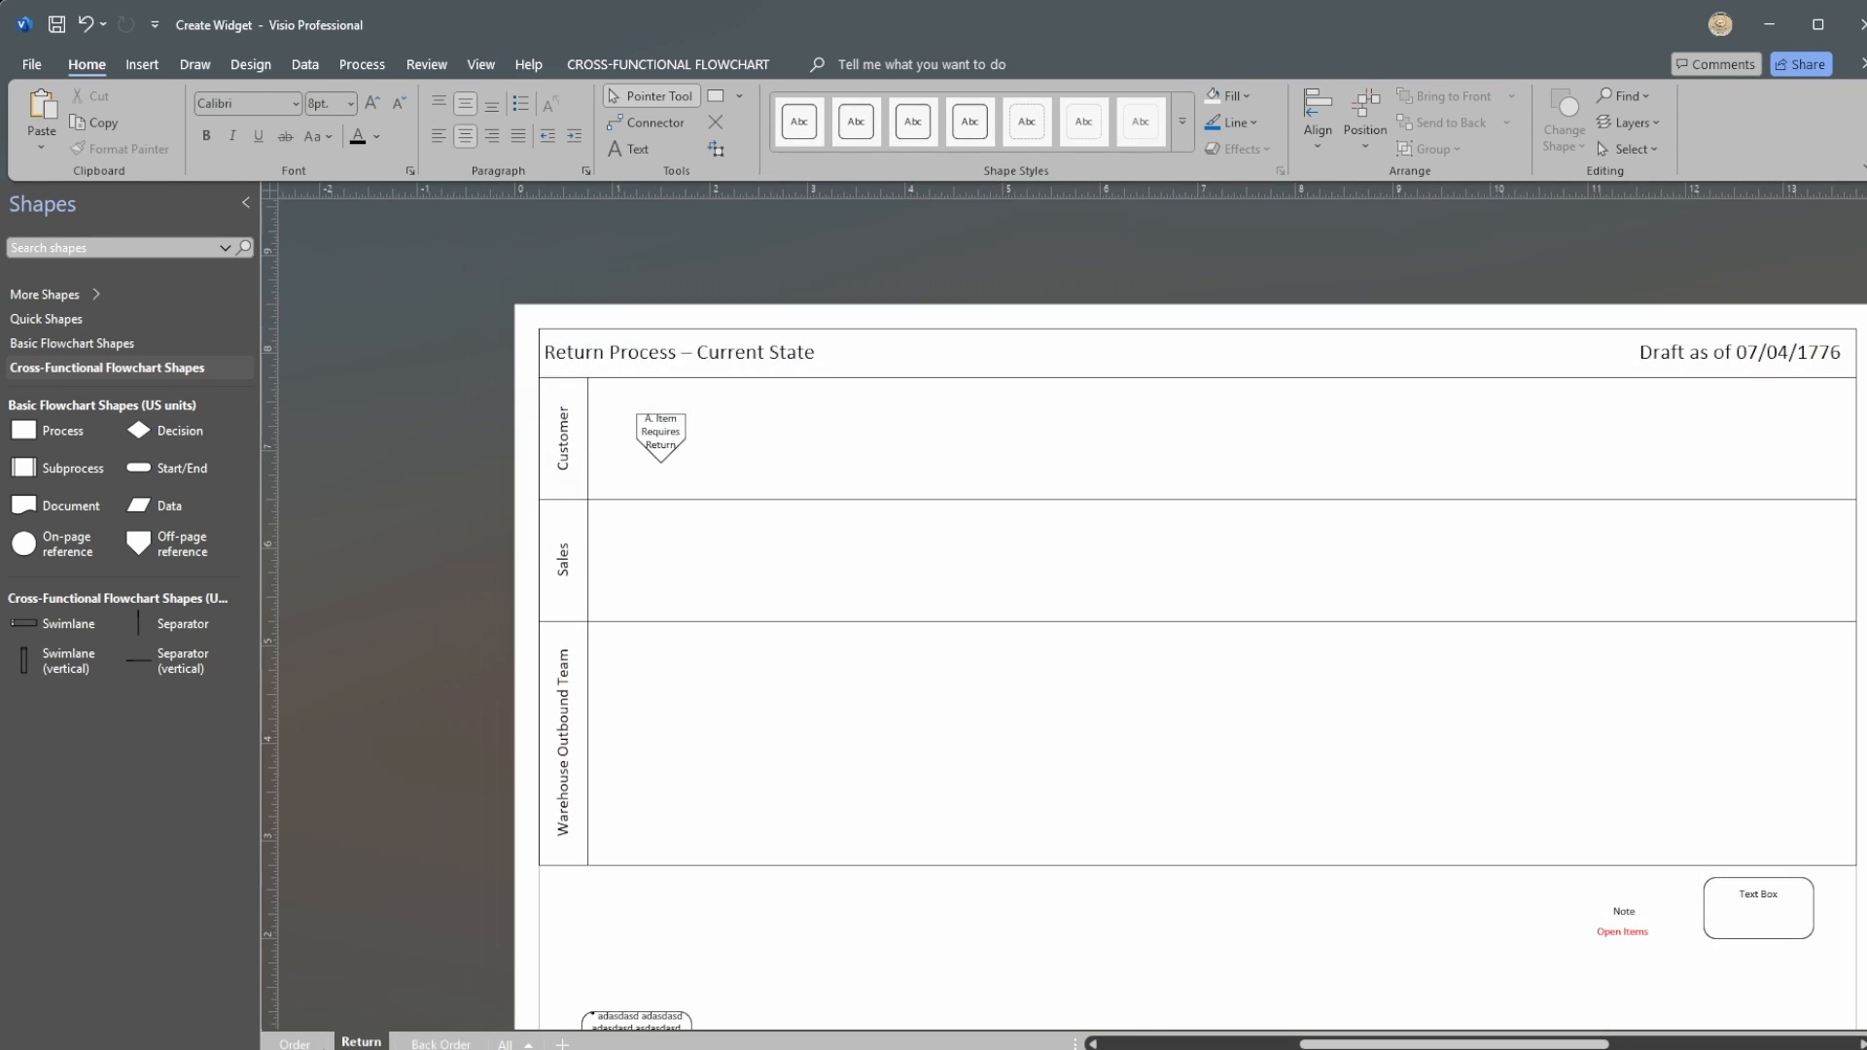
click(295, 1044)
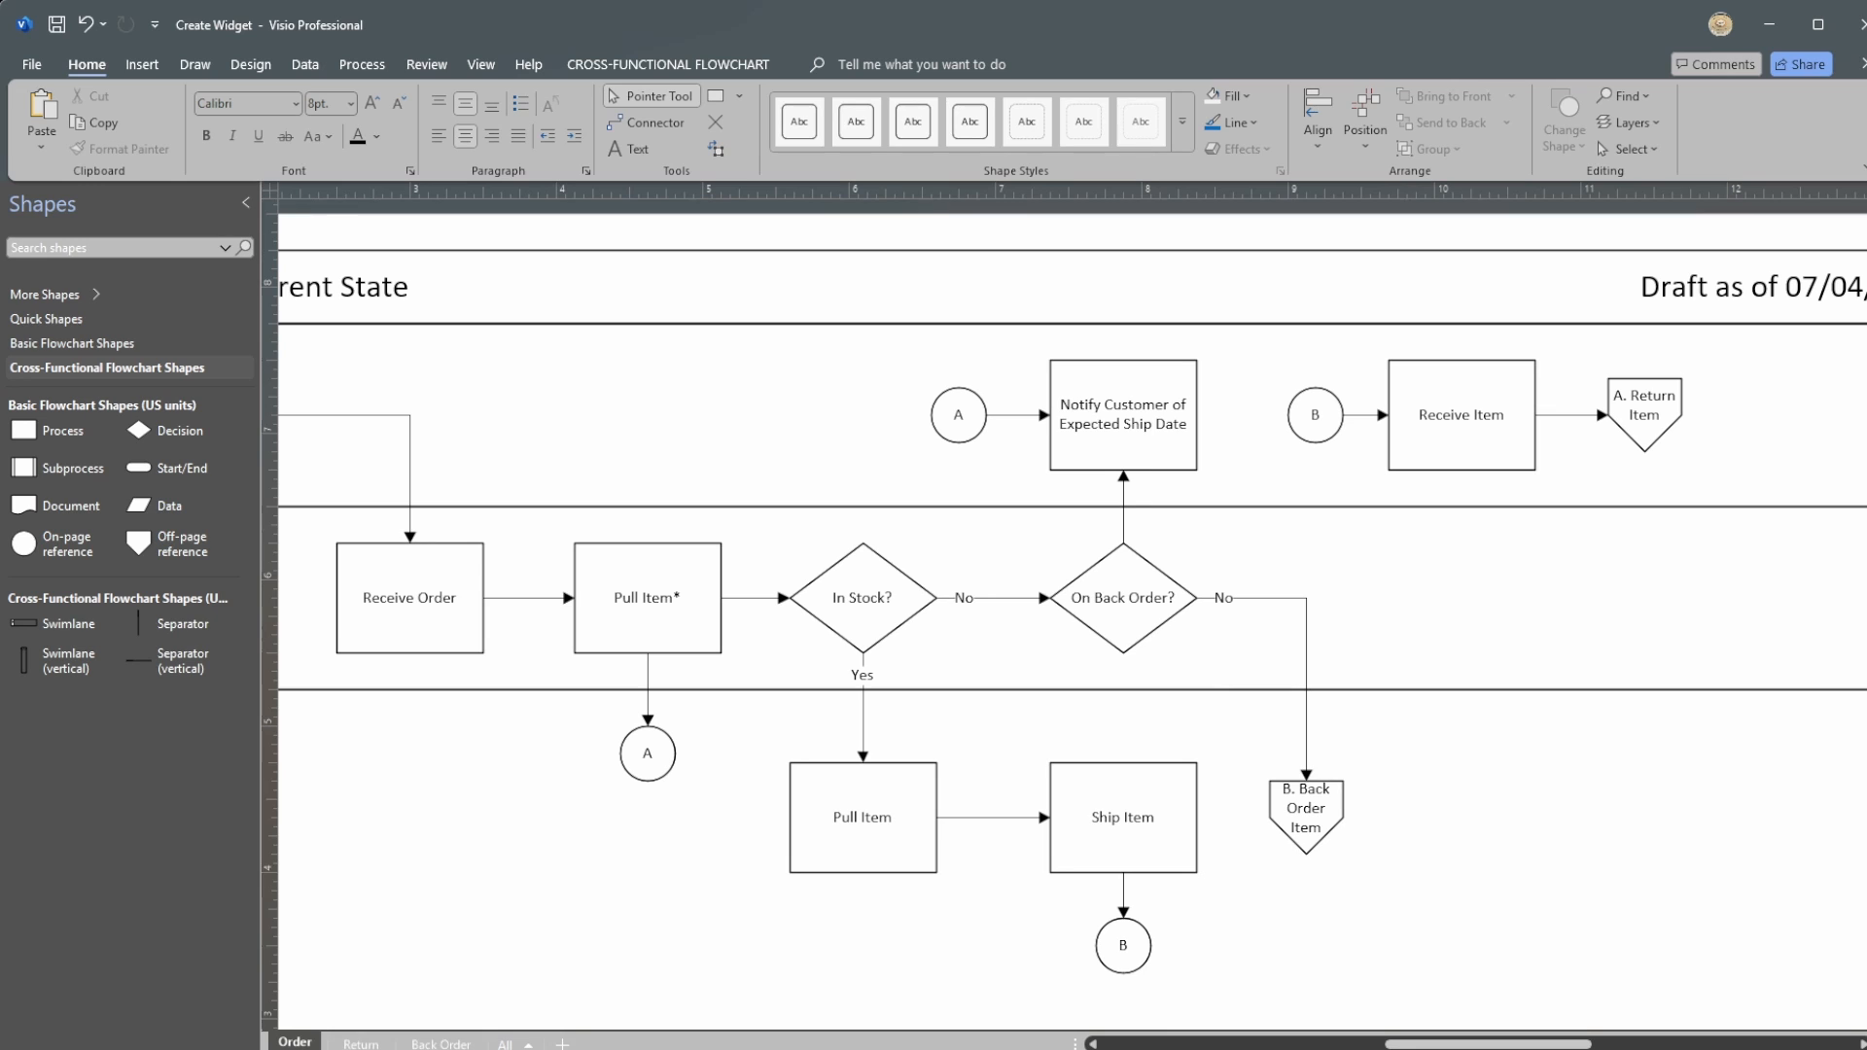
click(1527, 1049)
click(1527, 1049)
drag(1498, 1048, 1486, 1047)
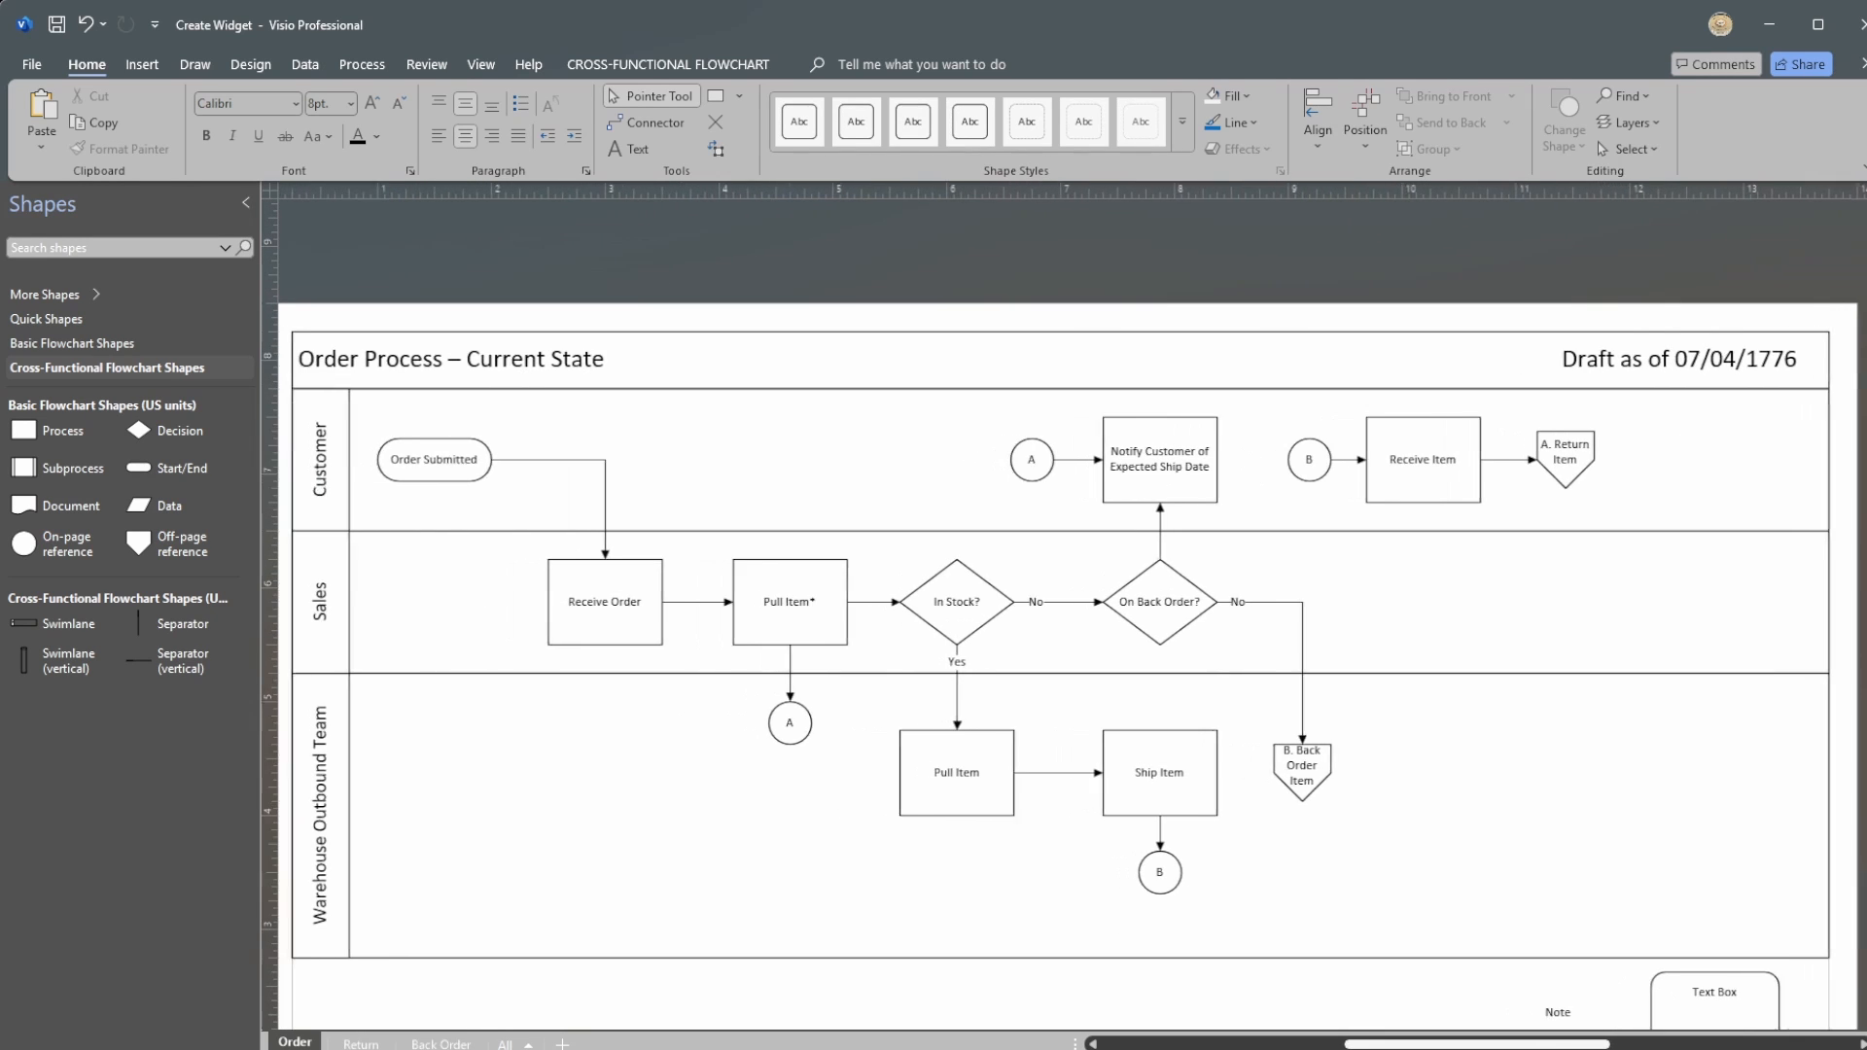
scroll(1233, 900, down, 1)
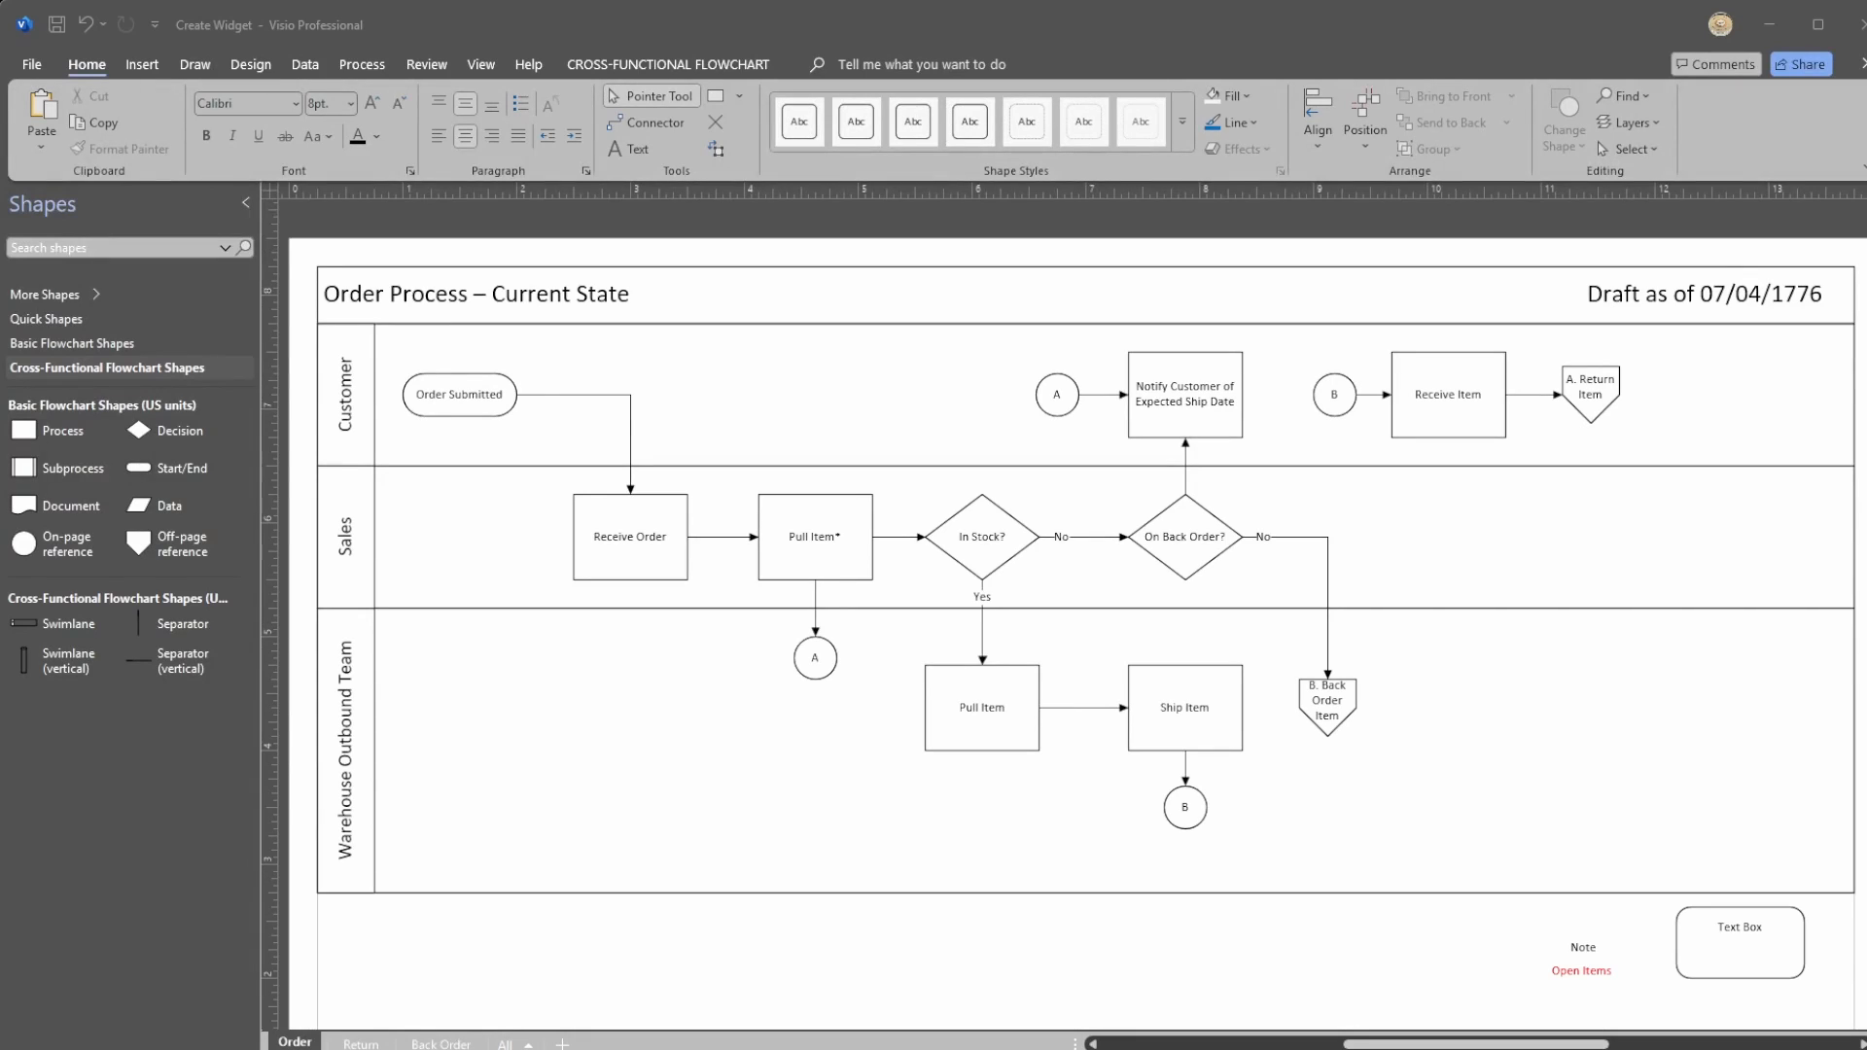
click(1514, 1047)
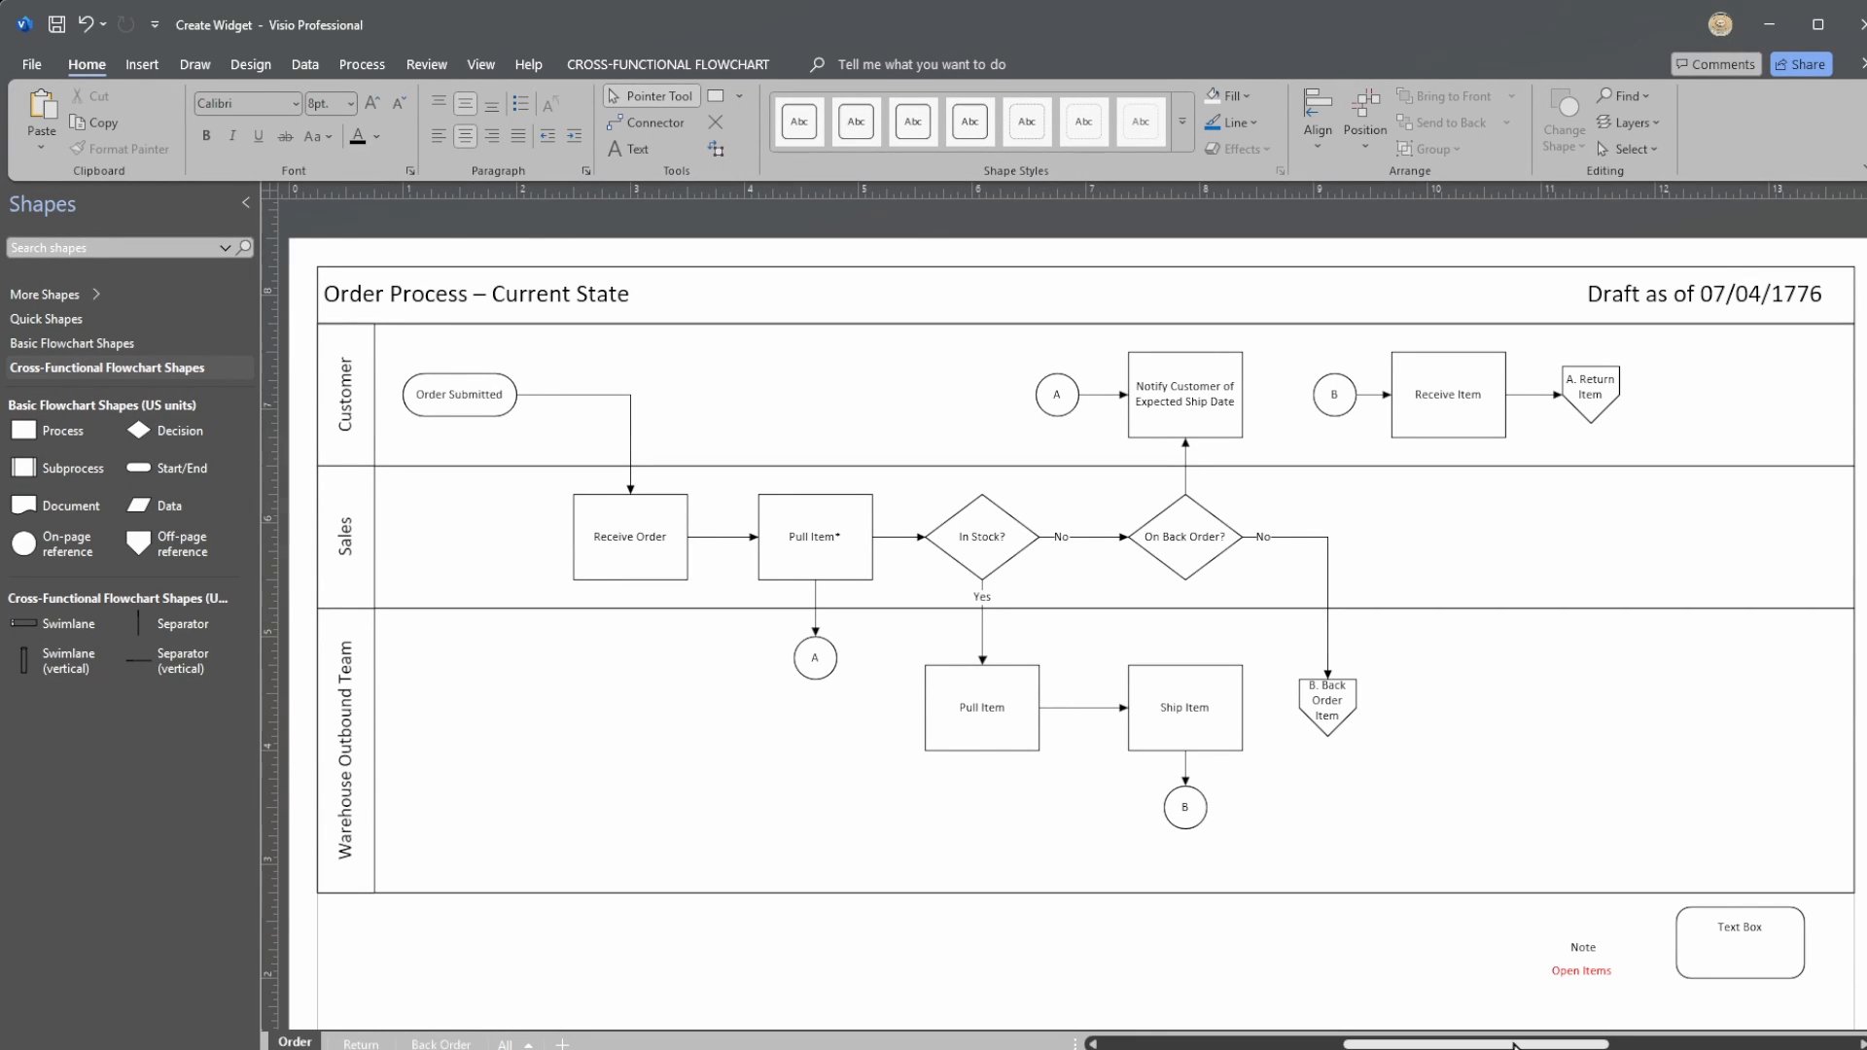
drag(1505, 1049, 1503, 1049)
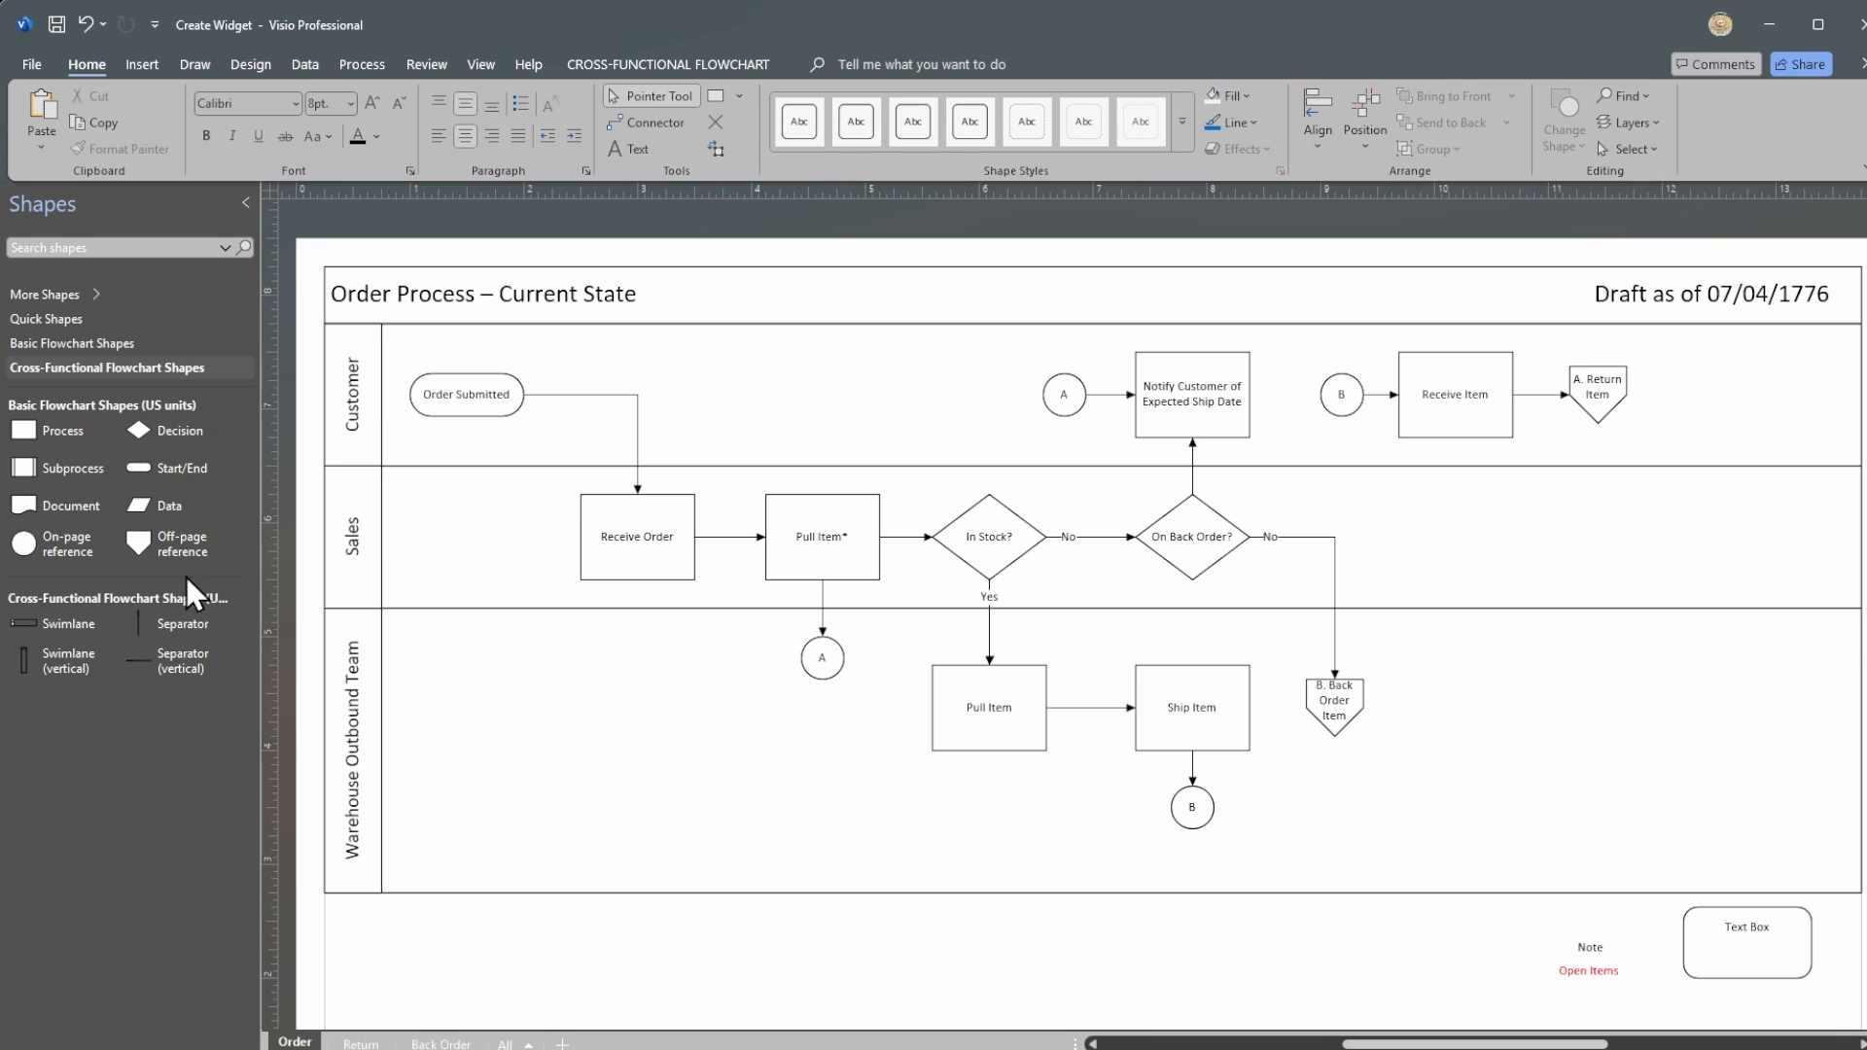